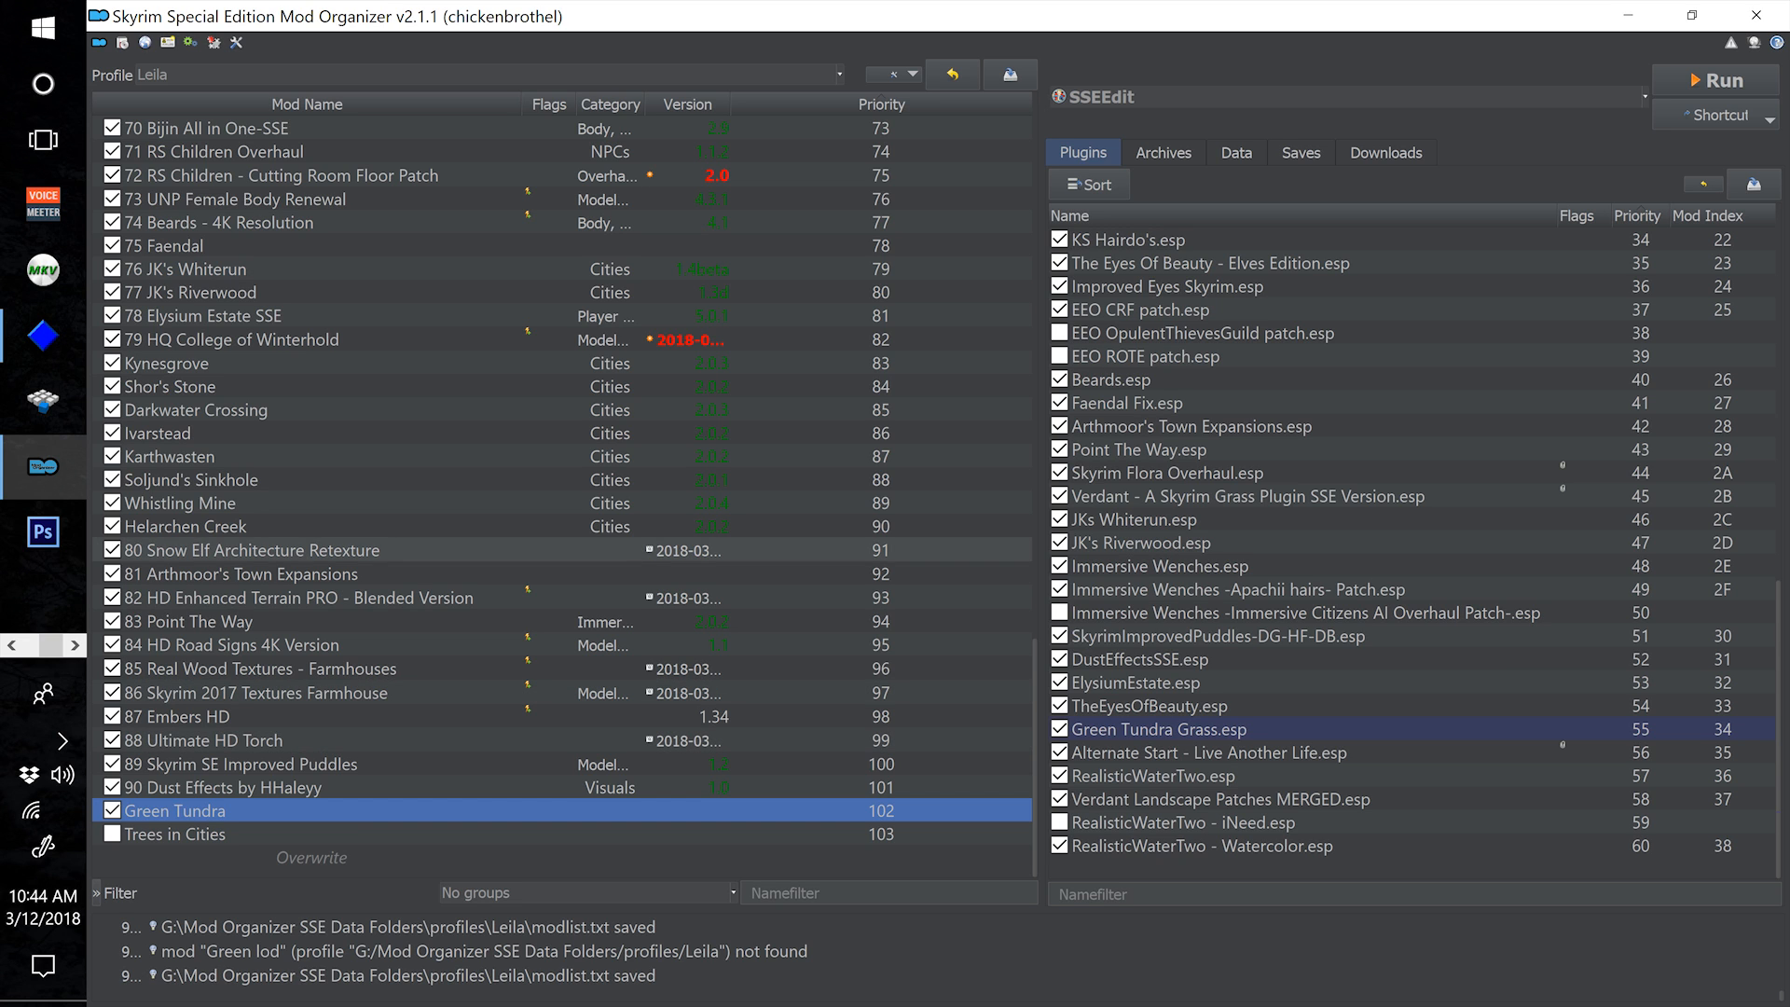
Select the 76 JK's Whiterun mod in the mod list
{"action": "scroll", "coordinate": [562, 497], "scroll_direction": "up", "scroll_amount": 1}
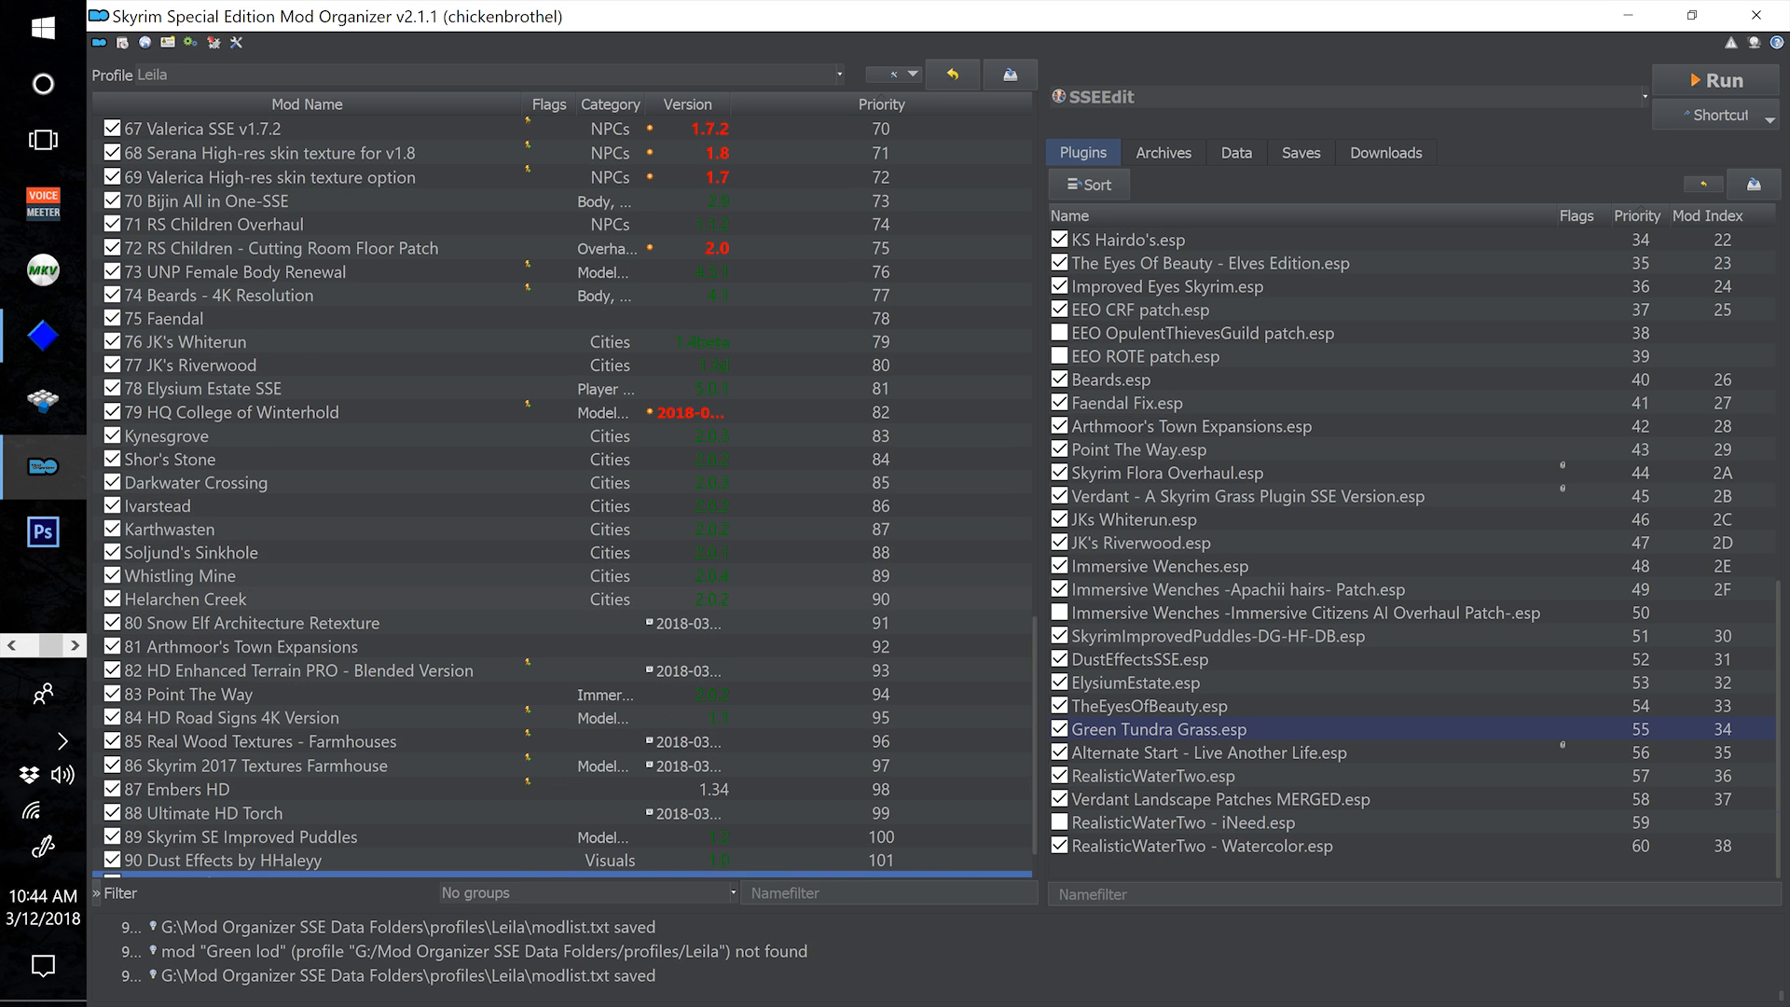
{"action": "scroll", "coordinate": [562, 498], "scroll_direction": "up", "scroll_amount": 2}
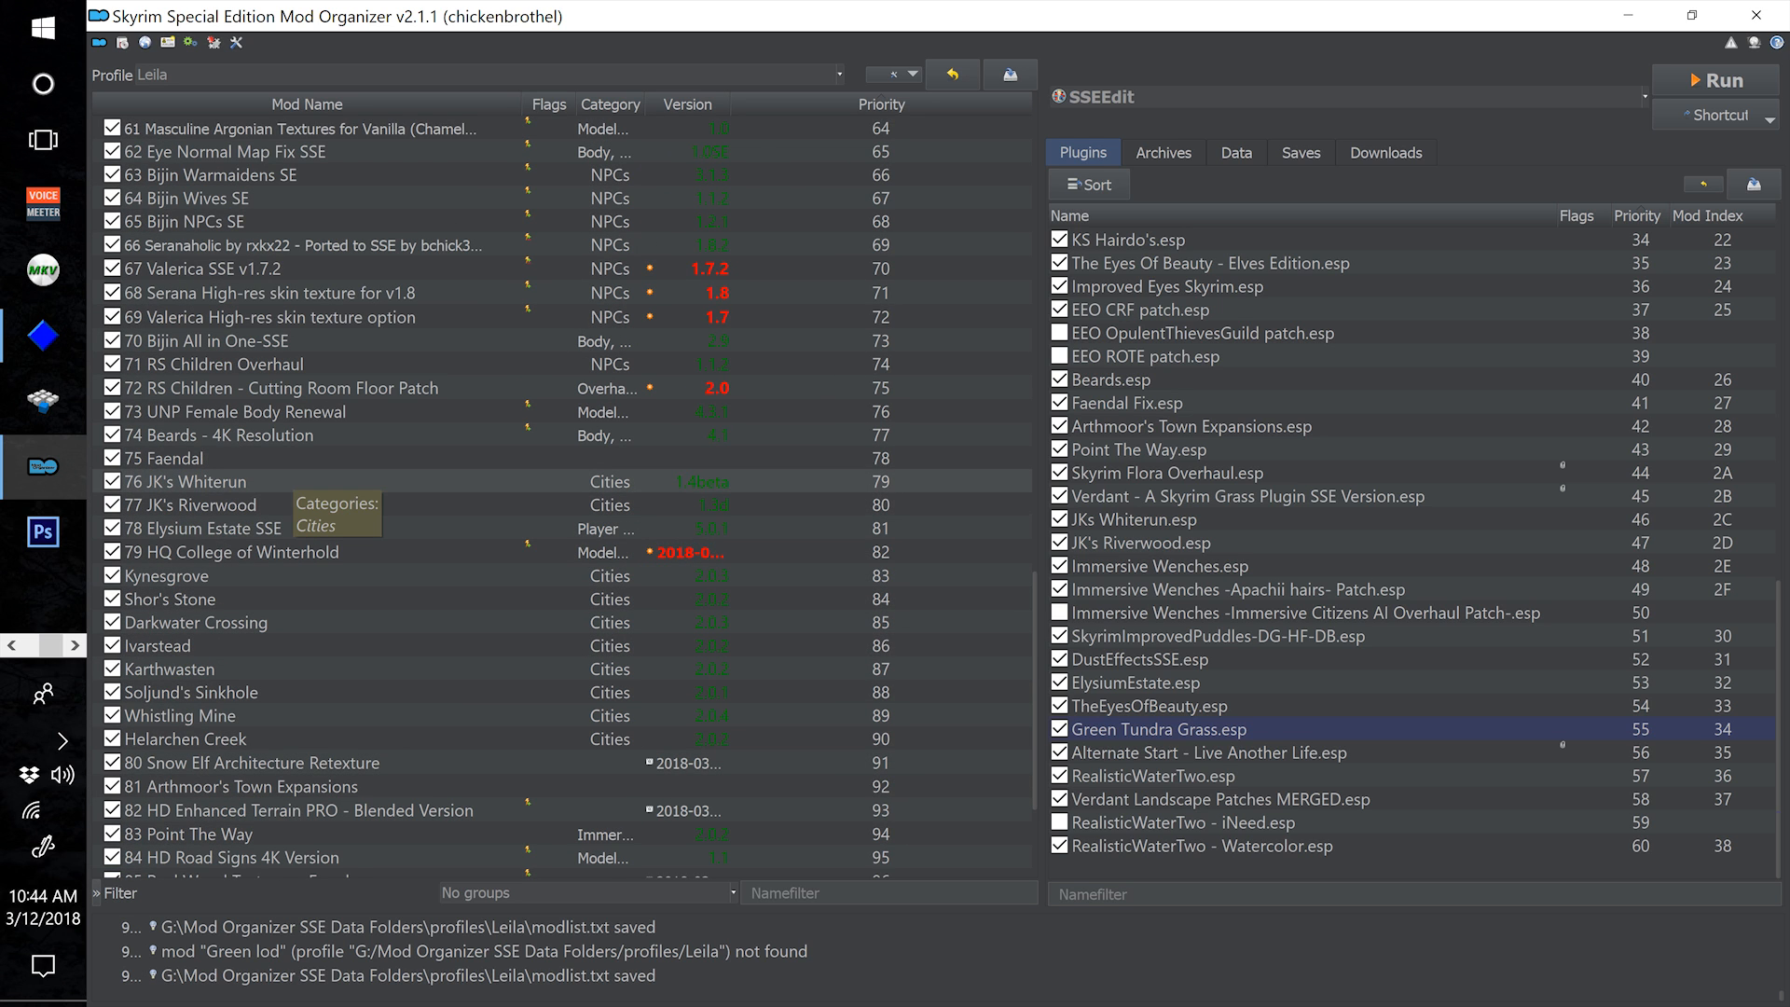
{"action": "scroll", "coordinate": [294, 492], "scroll_direction": "up", "scroll_amount": 1}
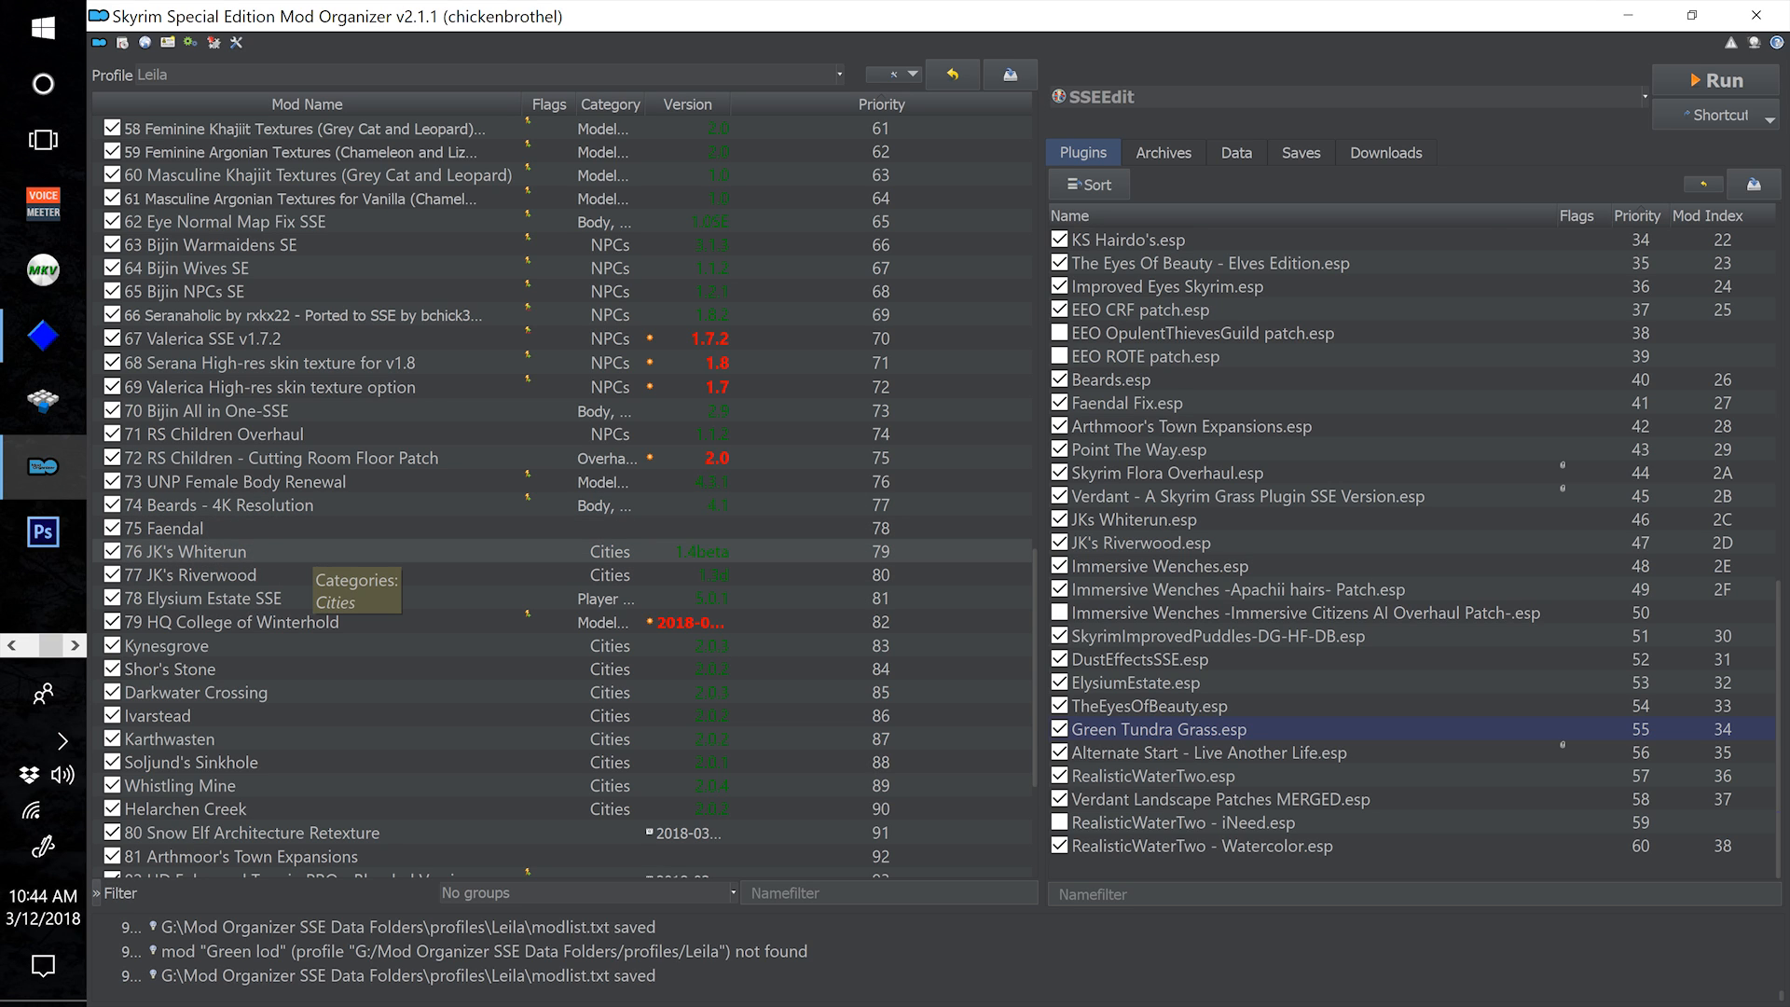
{"action": "scroll", "coordinate": [308, 564], "scroll_direction": "up", "scroll_amount": 1}
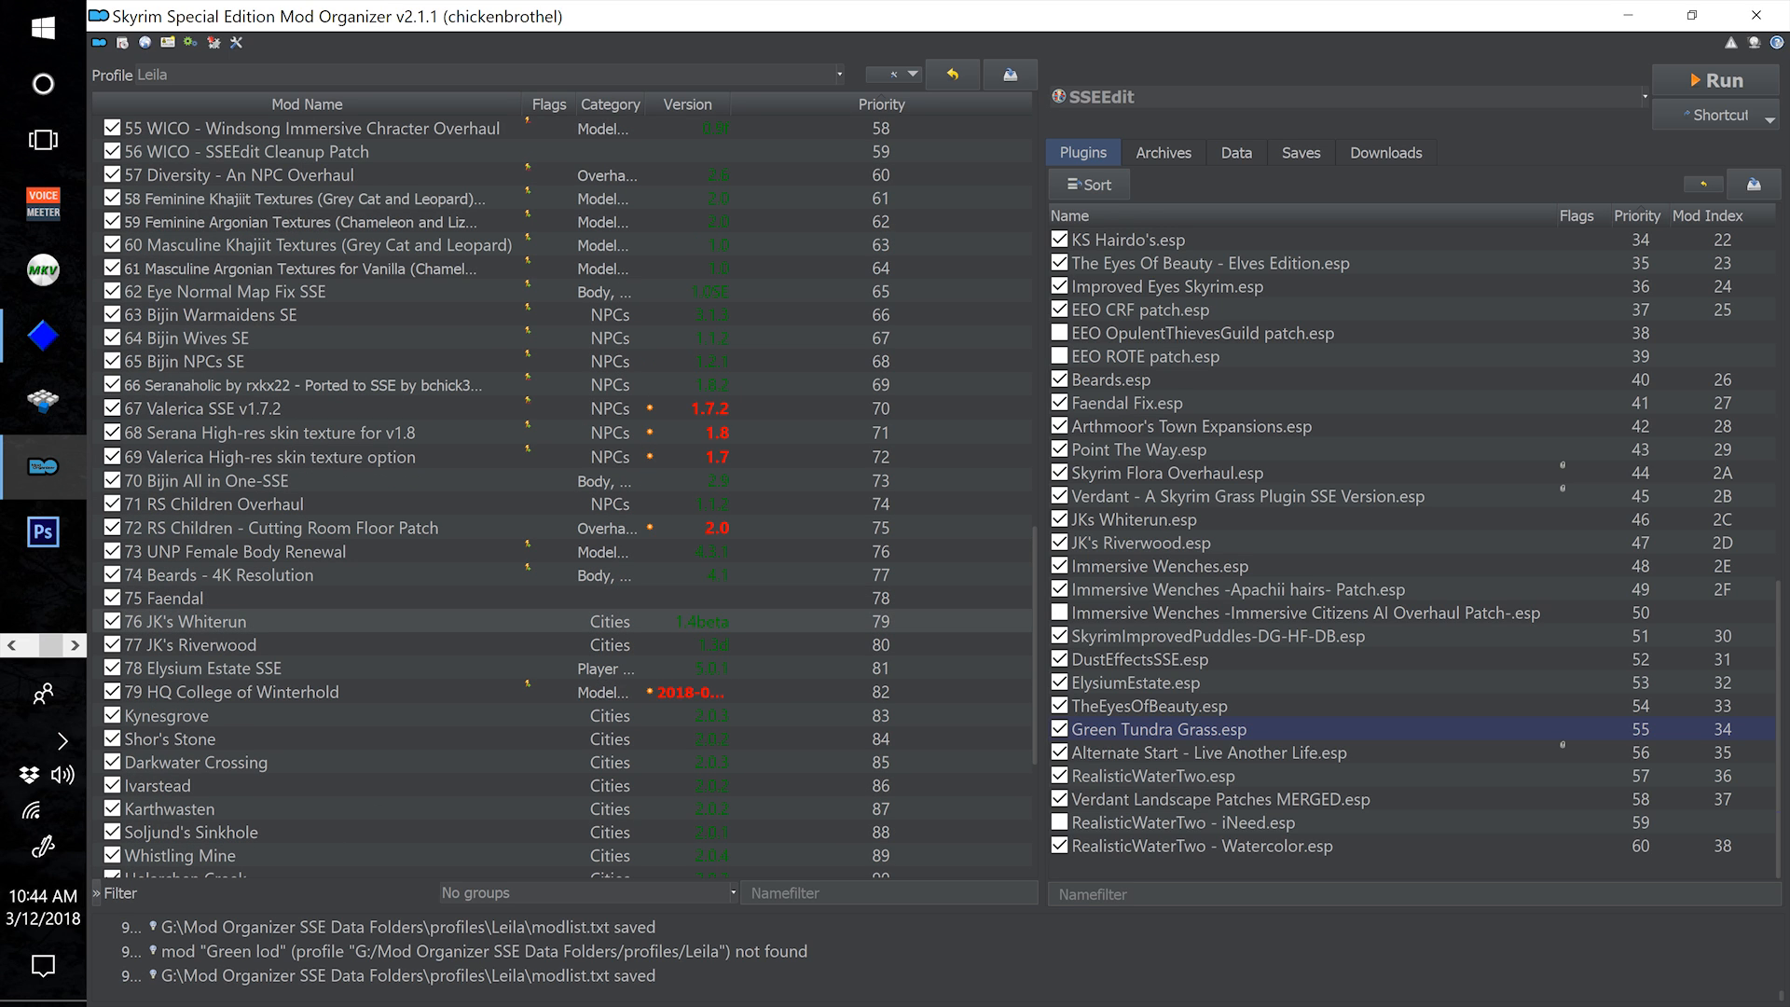
{"action": "left_click", "coordinate": [308, 621]}
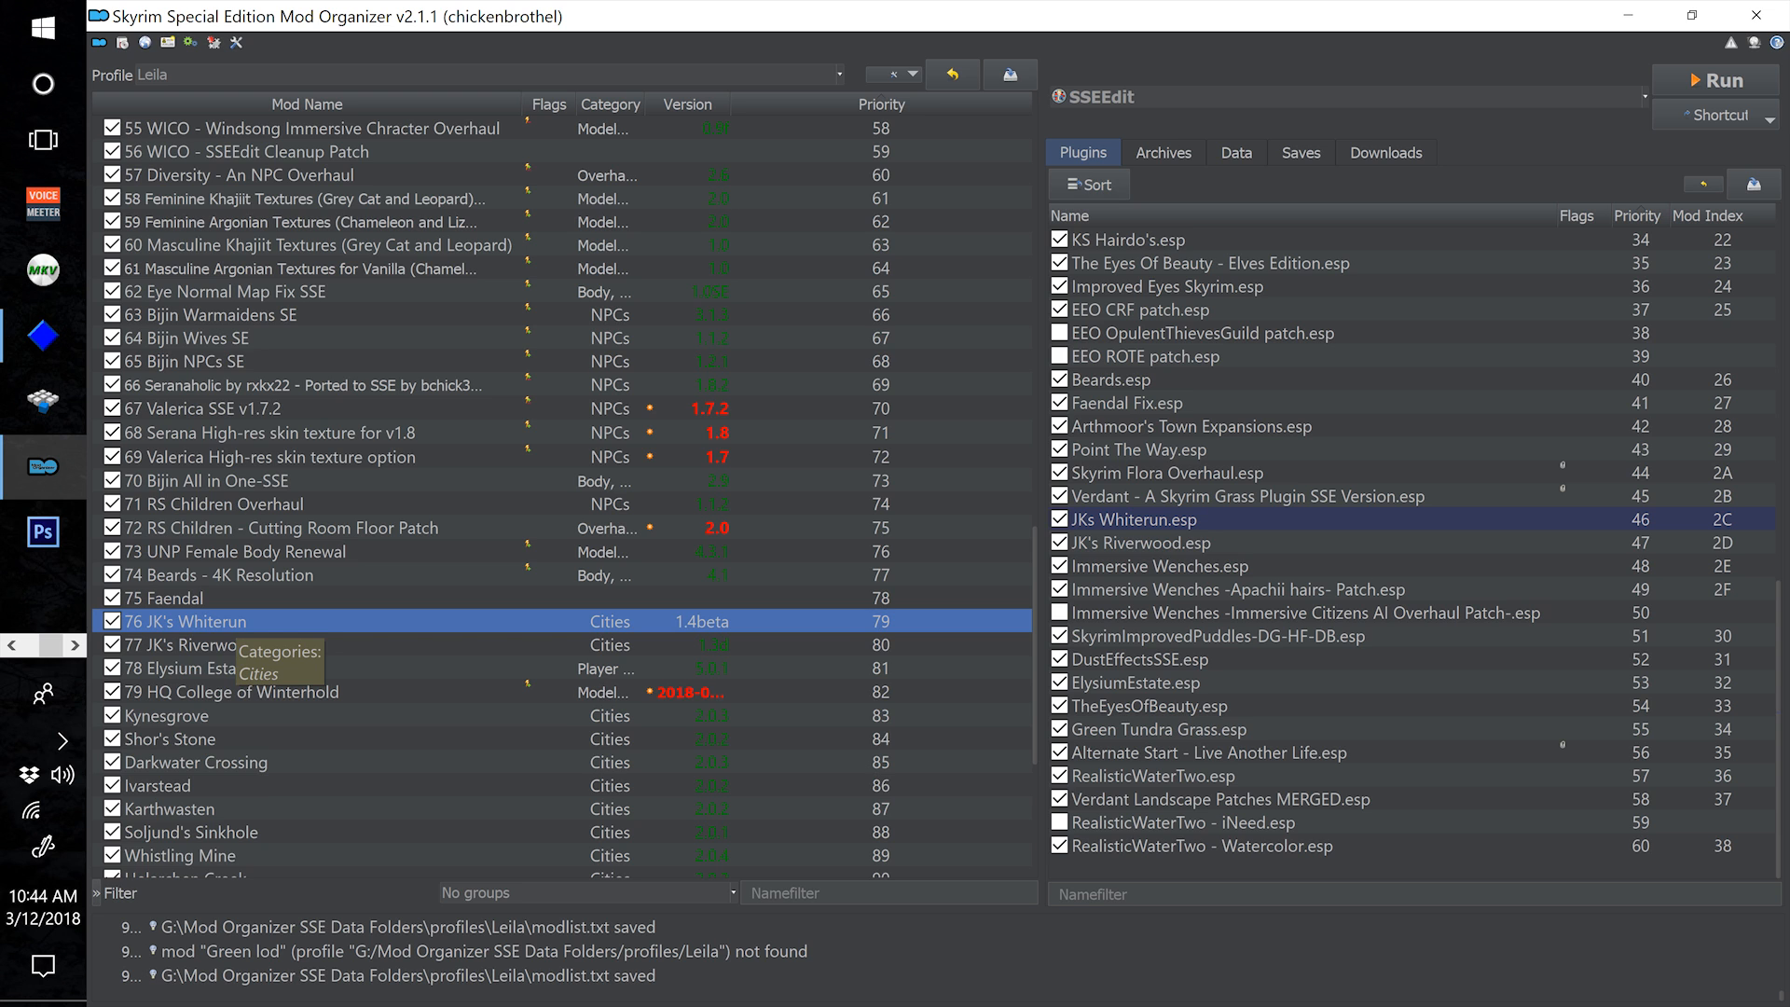
Examine the mods listed around 76 JK's Whiterun, from the Ethereal Elven Overhaul entries to the city mods
{"action": "scroll", "coordinate": [233, 629], "scroll_direction": "up", "scroll_amount": 3}
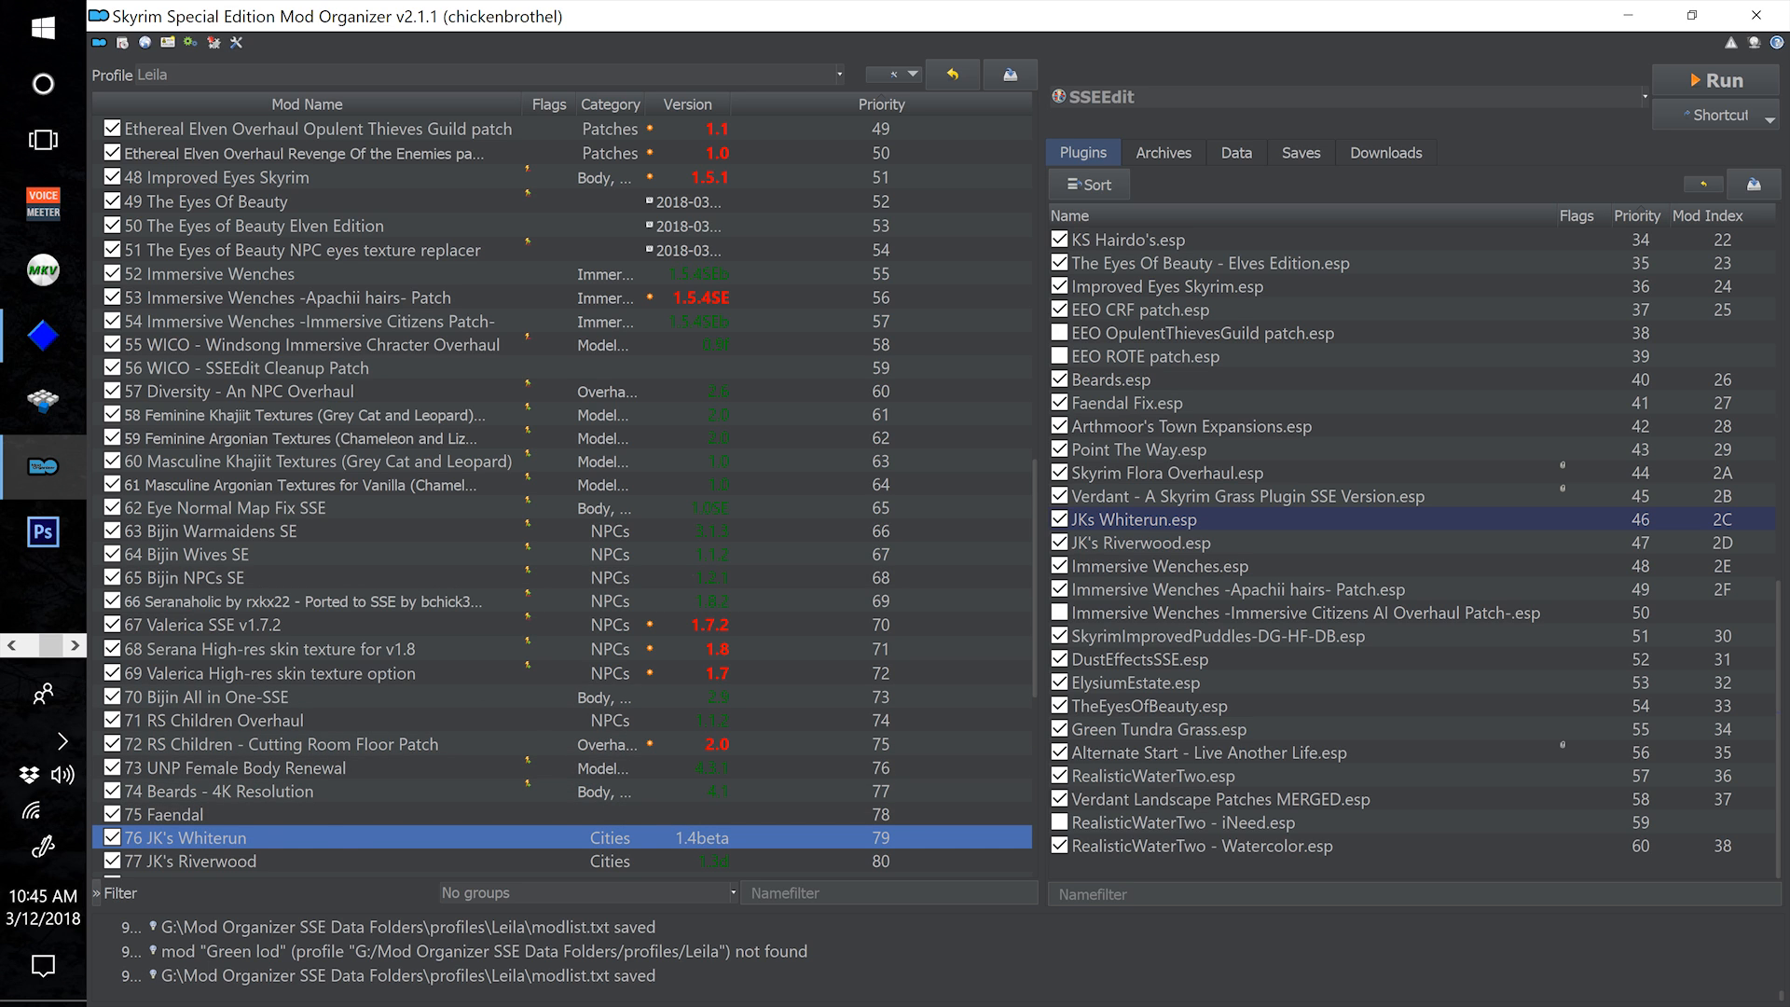
{"action": "scroll", "coordinate": [420, 690], "scroll_direction": "down", "scroll_amount": 1}
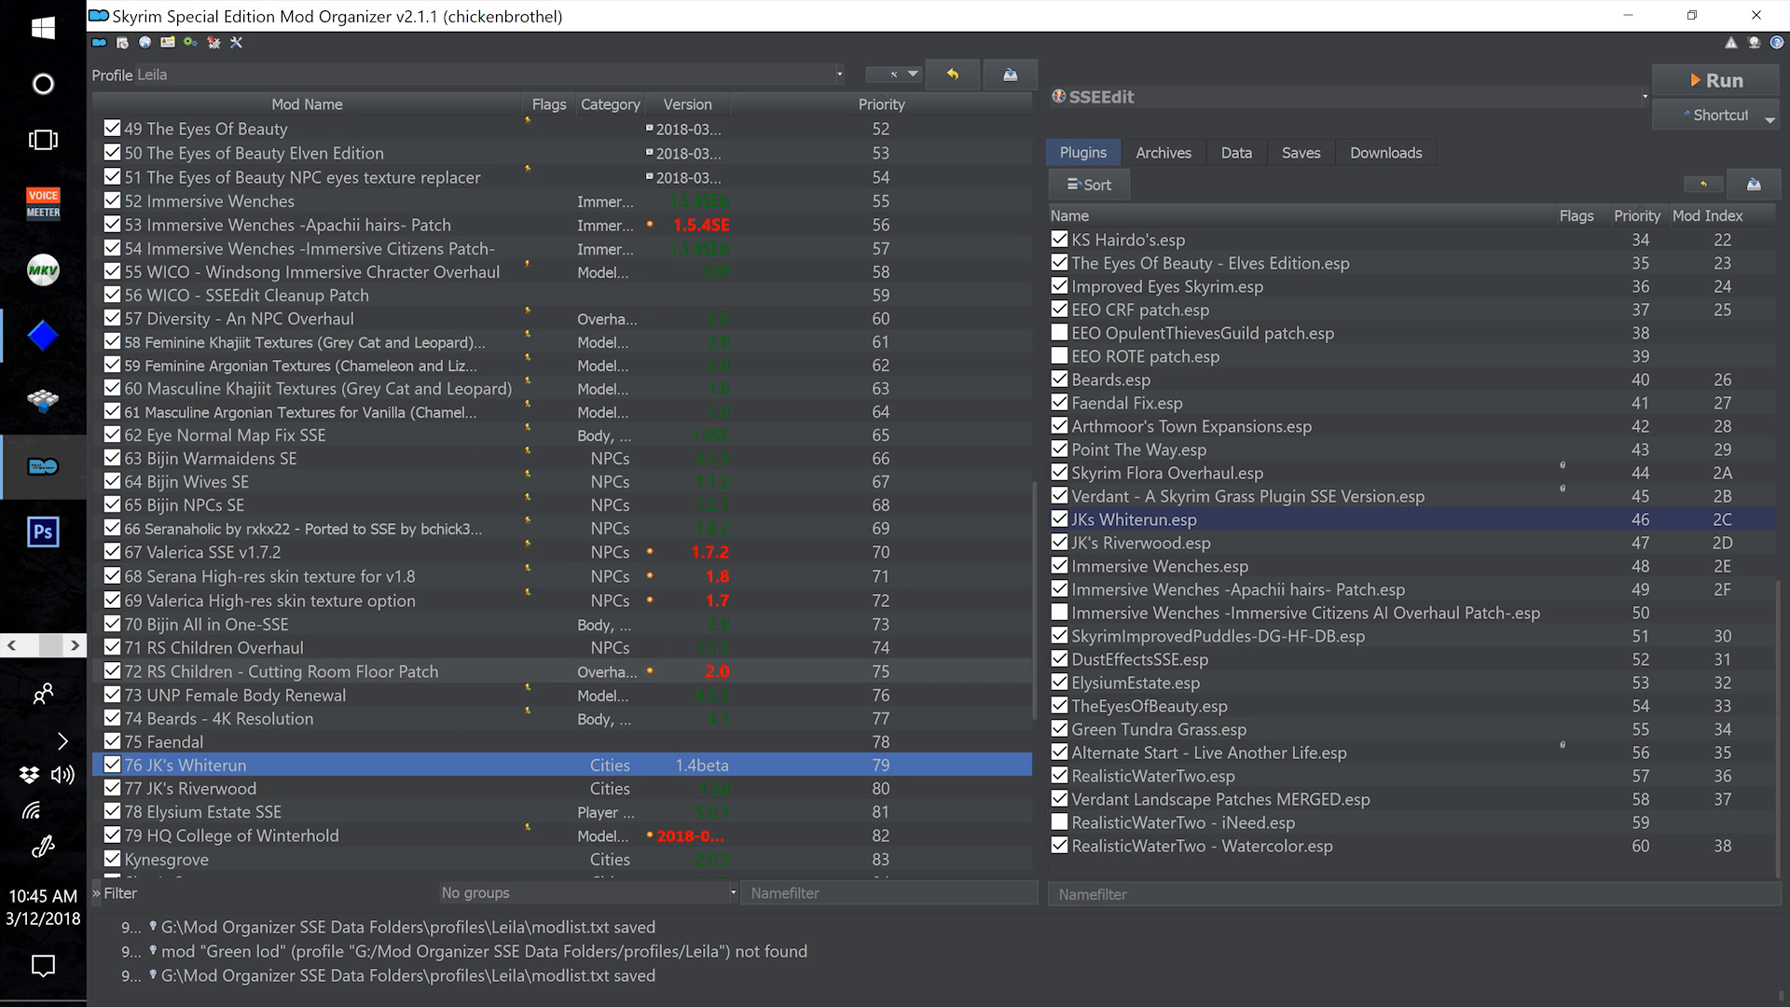
{"action": "scroll", "coordinate": [419, 741], "scroll_direction": "down", "scroll_amount": 1}
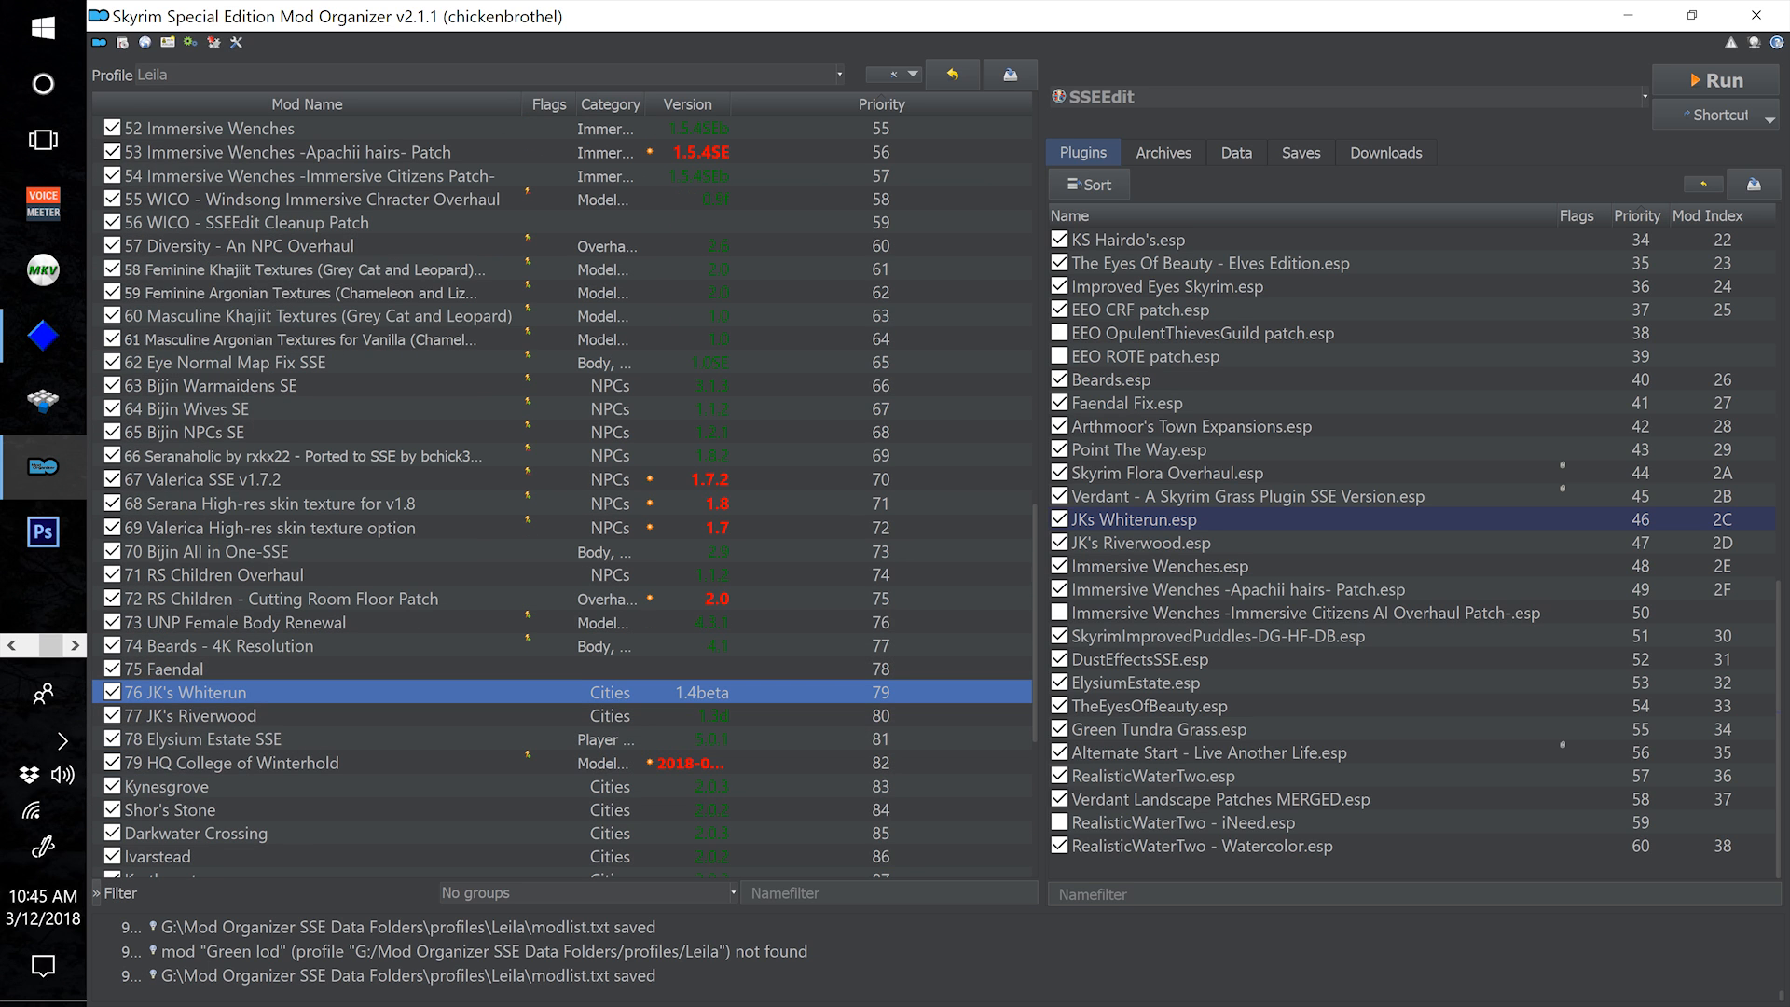
{"action": "scroll", "coordinate": [419, 741], "scroll_direction": "down", "scroll_amount": 1}
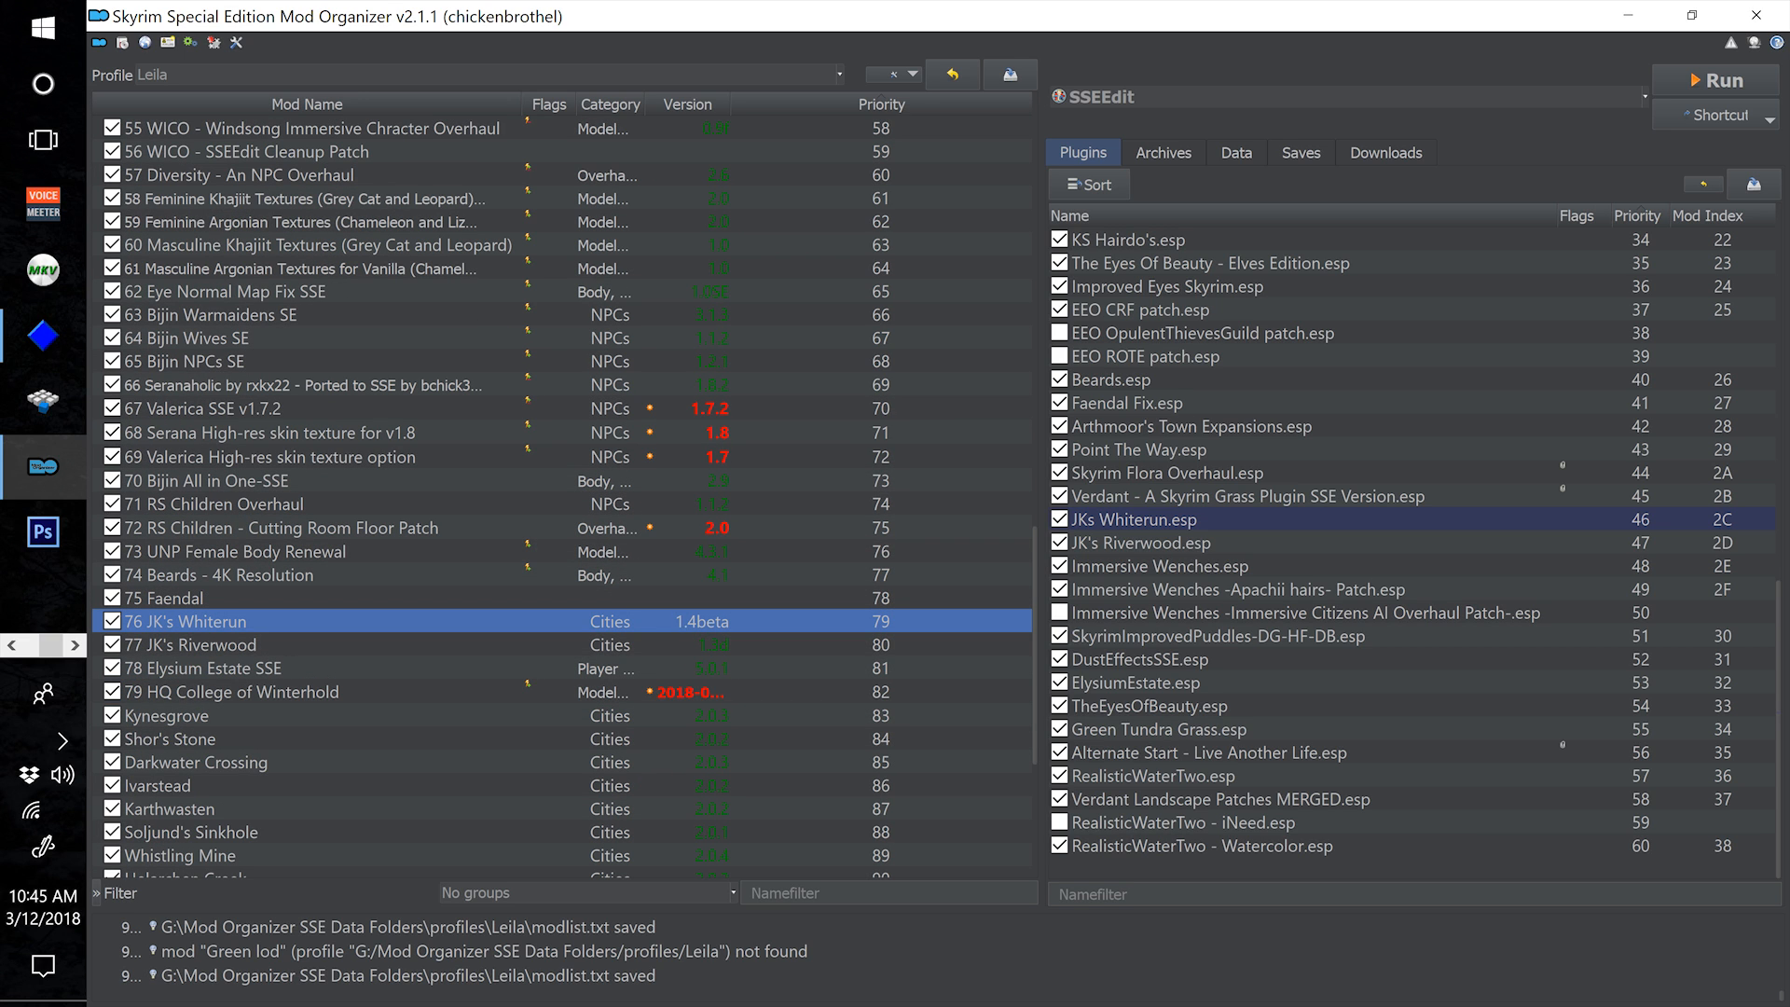
{"action": "scroll", "coordinate": [466, 596], "scroll_direction": "up", "scroll_amount": 2}
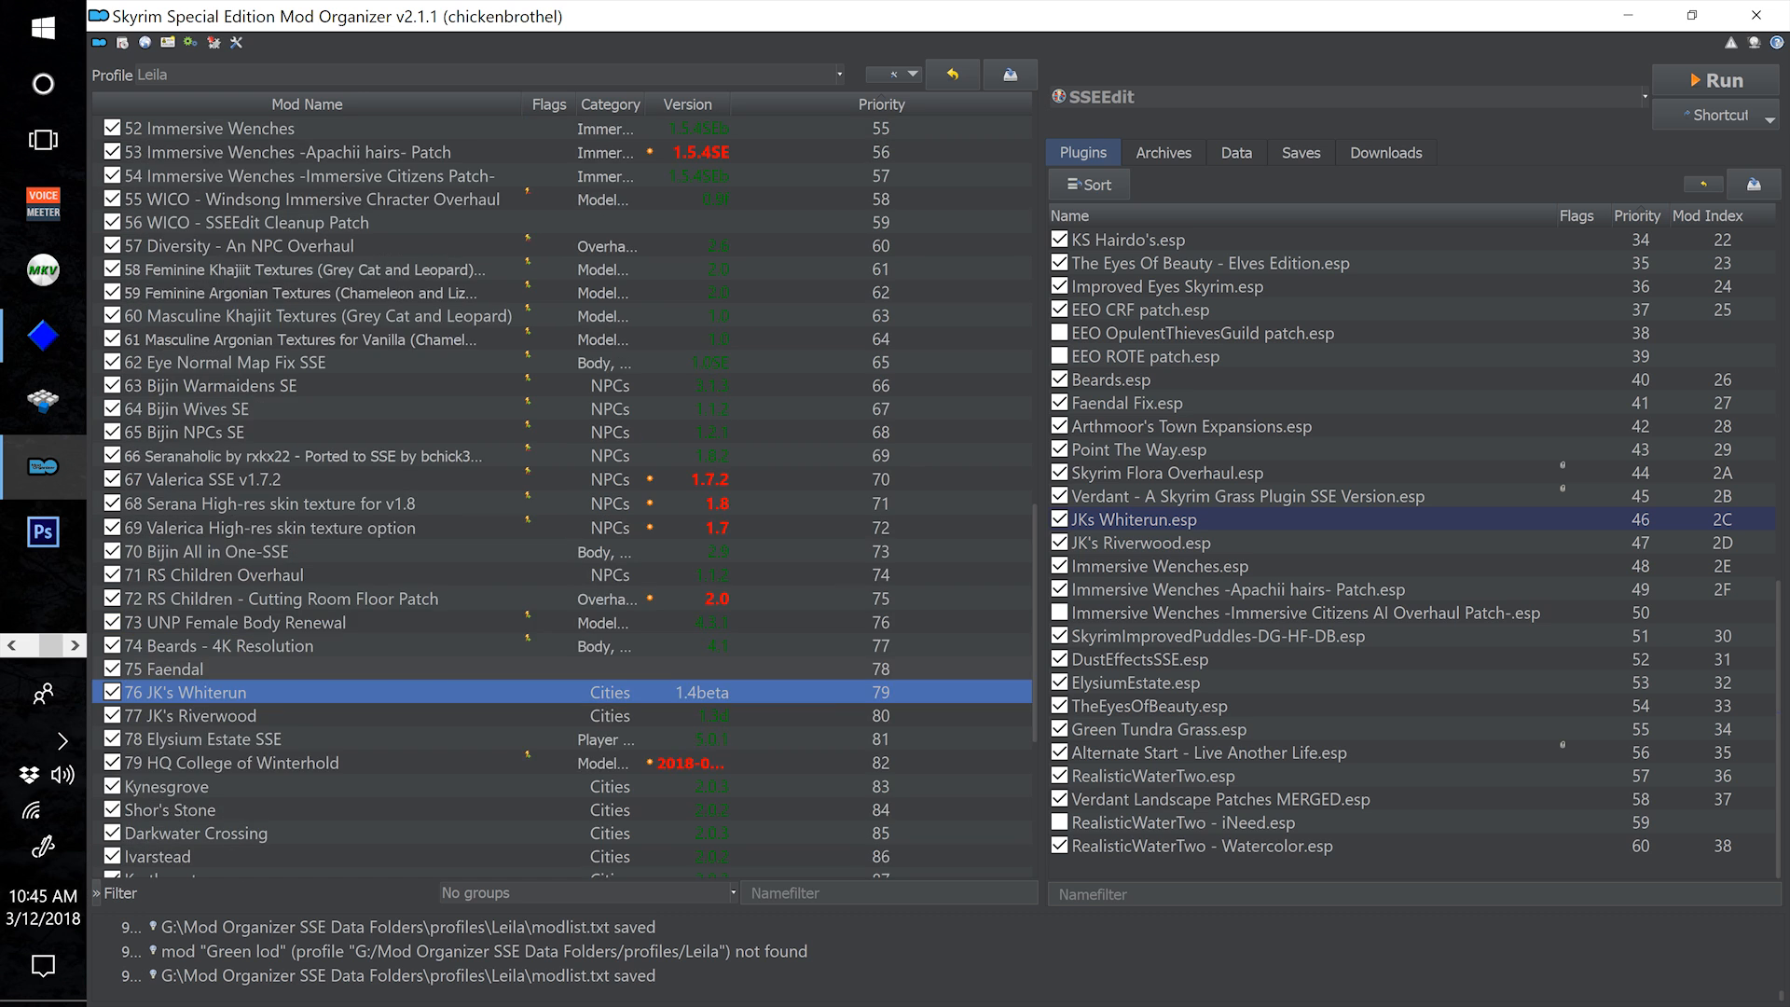
{"action": "scroll", "coordinate": [559, 498], "scroll_direction": "up", "scroll_amount": 1}
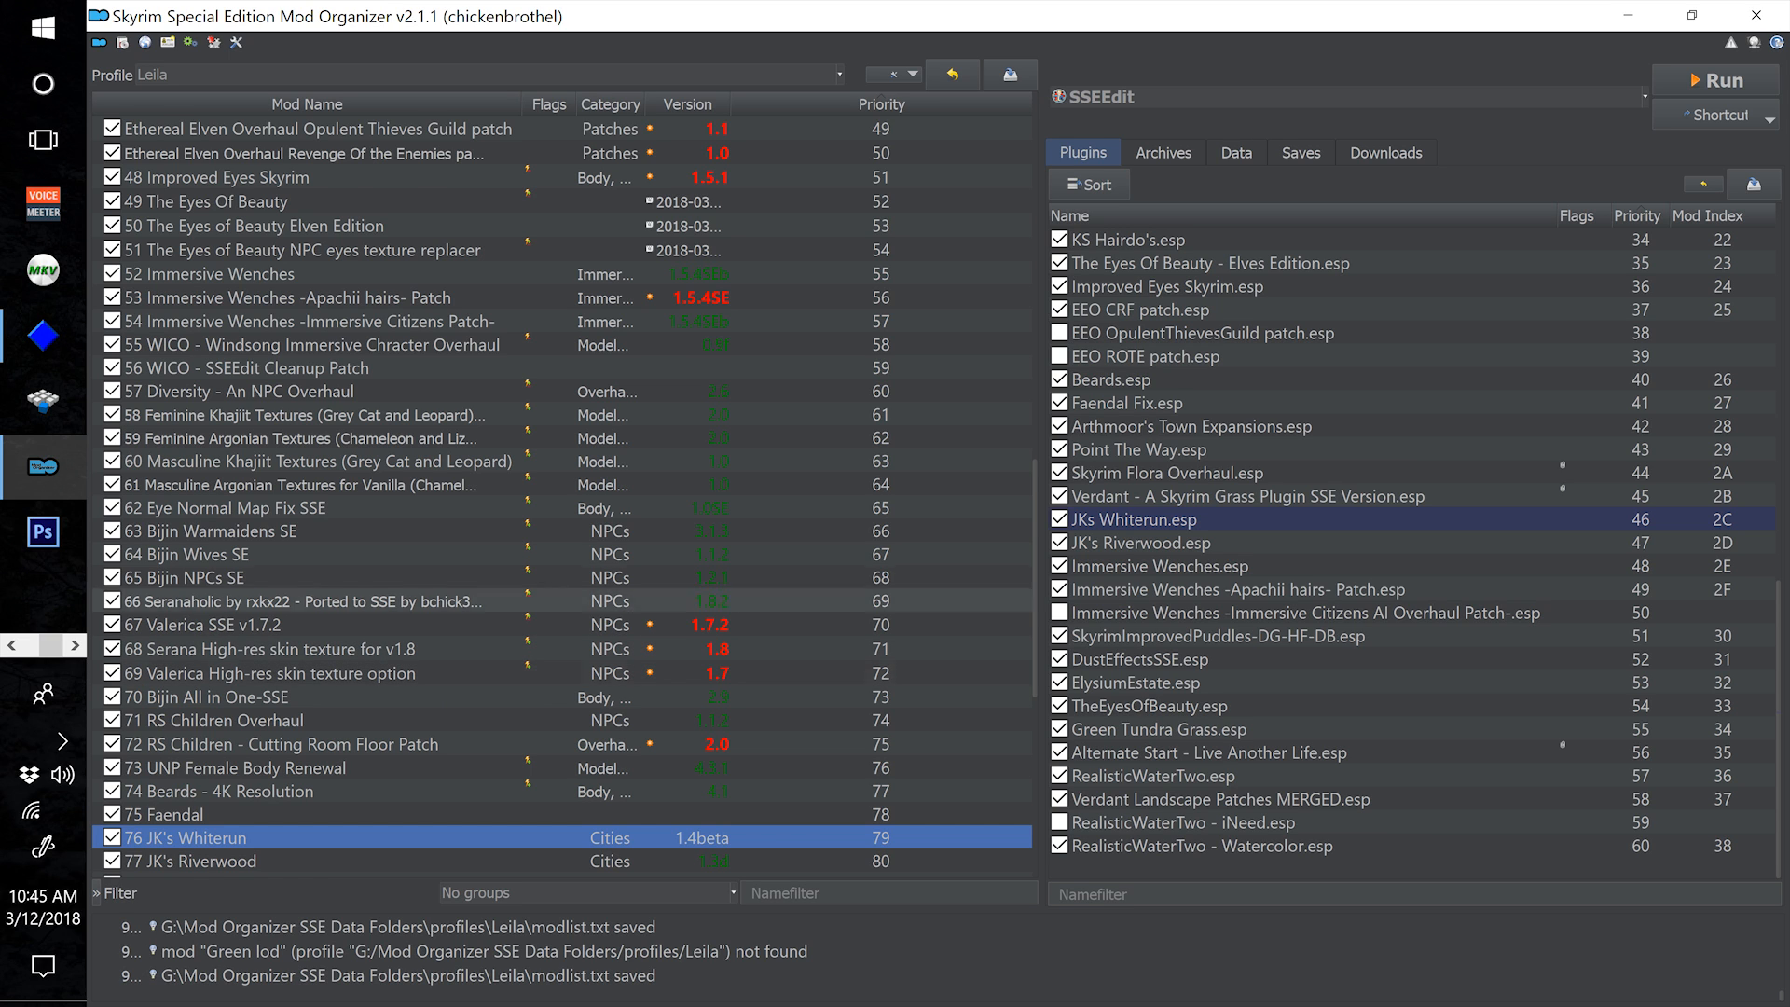
{"action": "scroll", "coordinate": [466, 508], "scroll_direction": "up", "scroll_amount": 1}
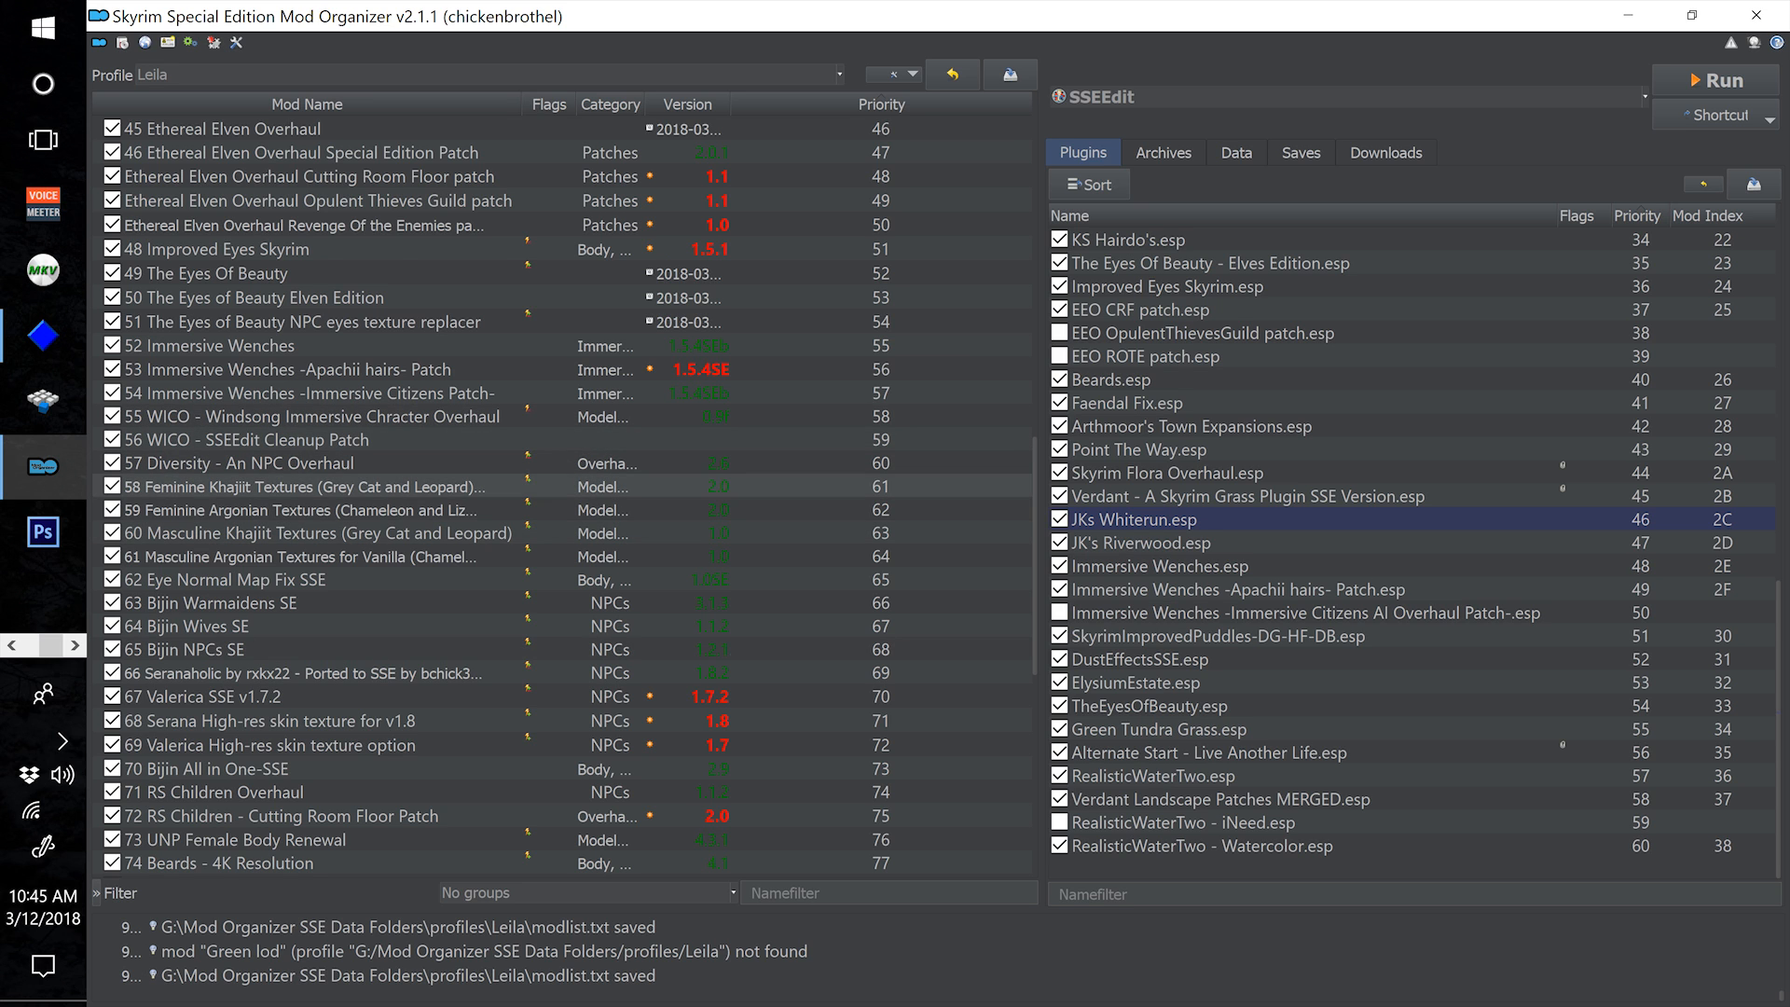
{"action": "scroll", "coordinate": [466, 672], "scroll_direction": "down", "scroll_amount": 2}
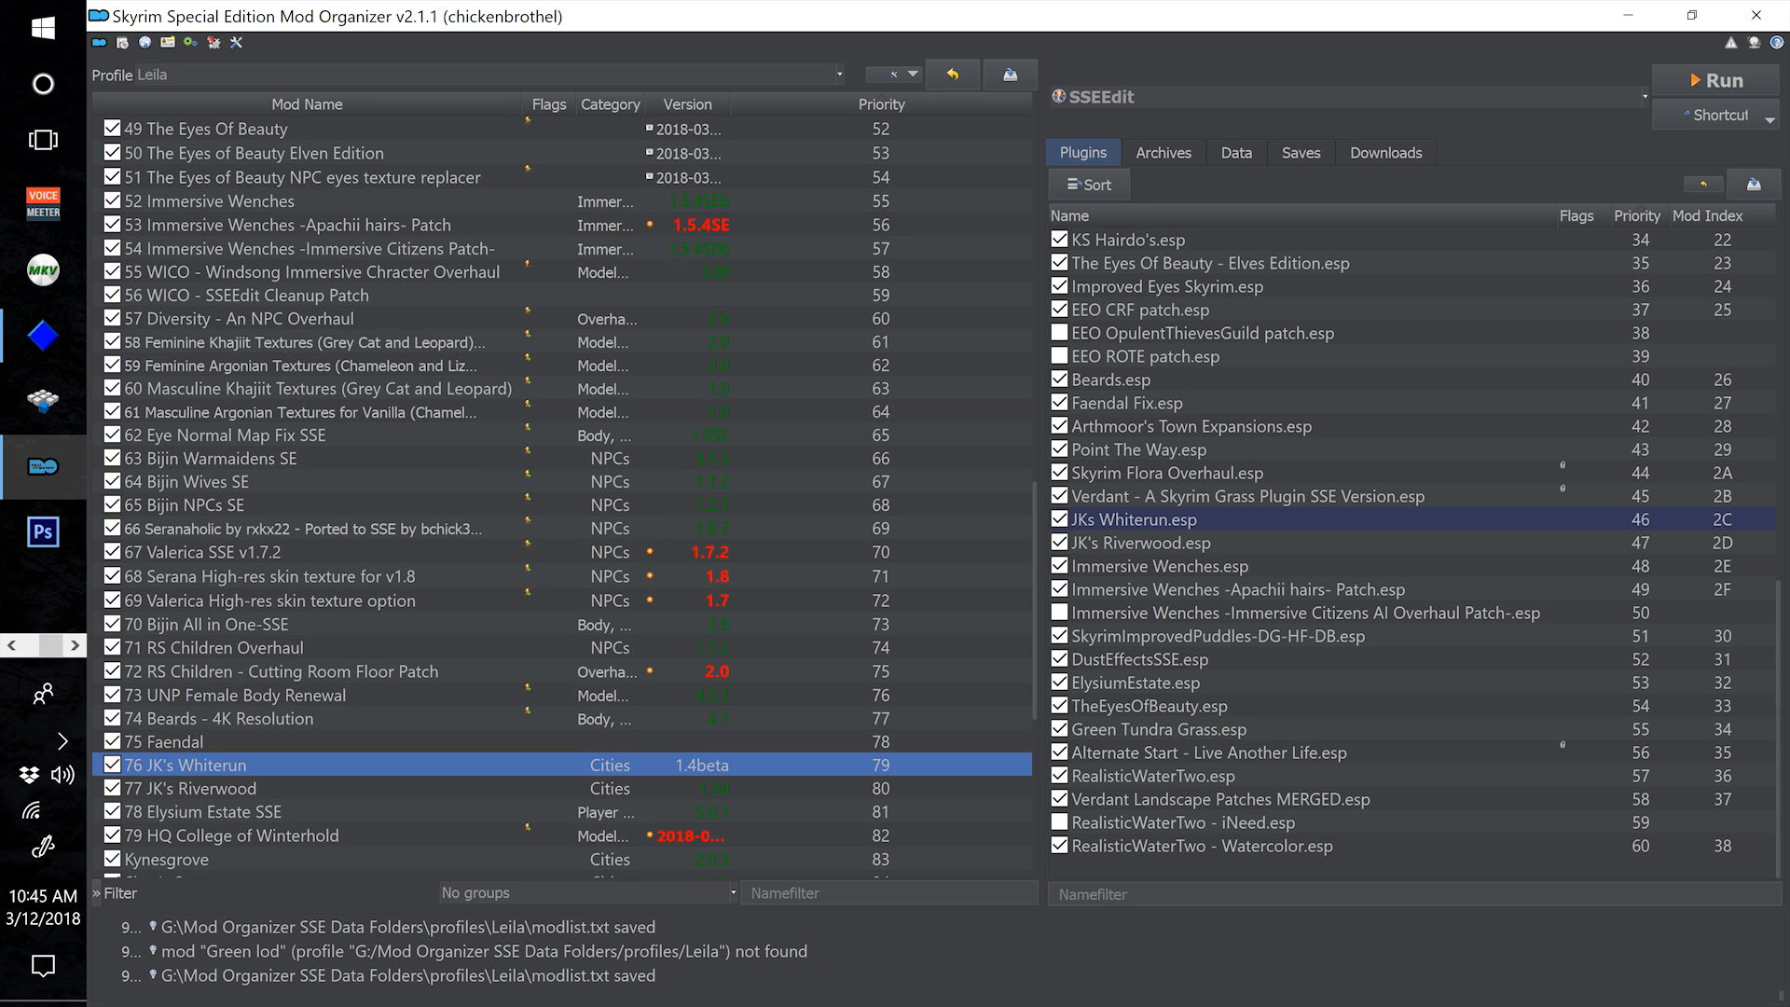
{"action": "scroll", "coordinate": [559, 811], "scroll_direction": "down", "scroll_amount": 1}
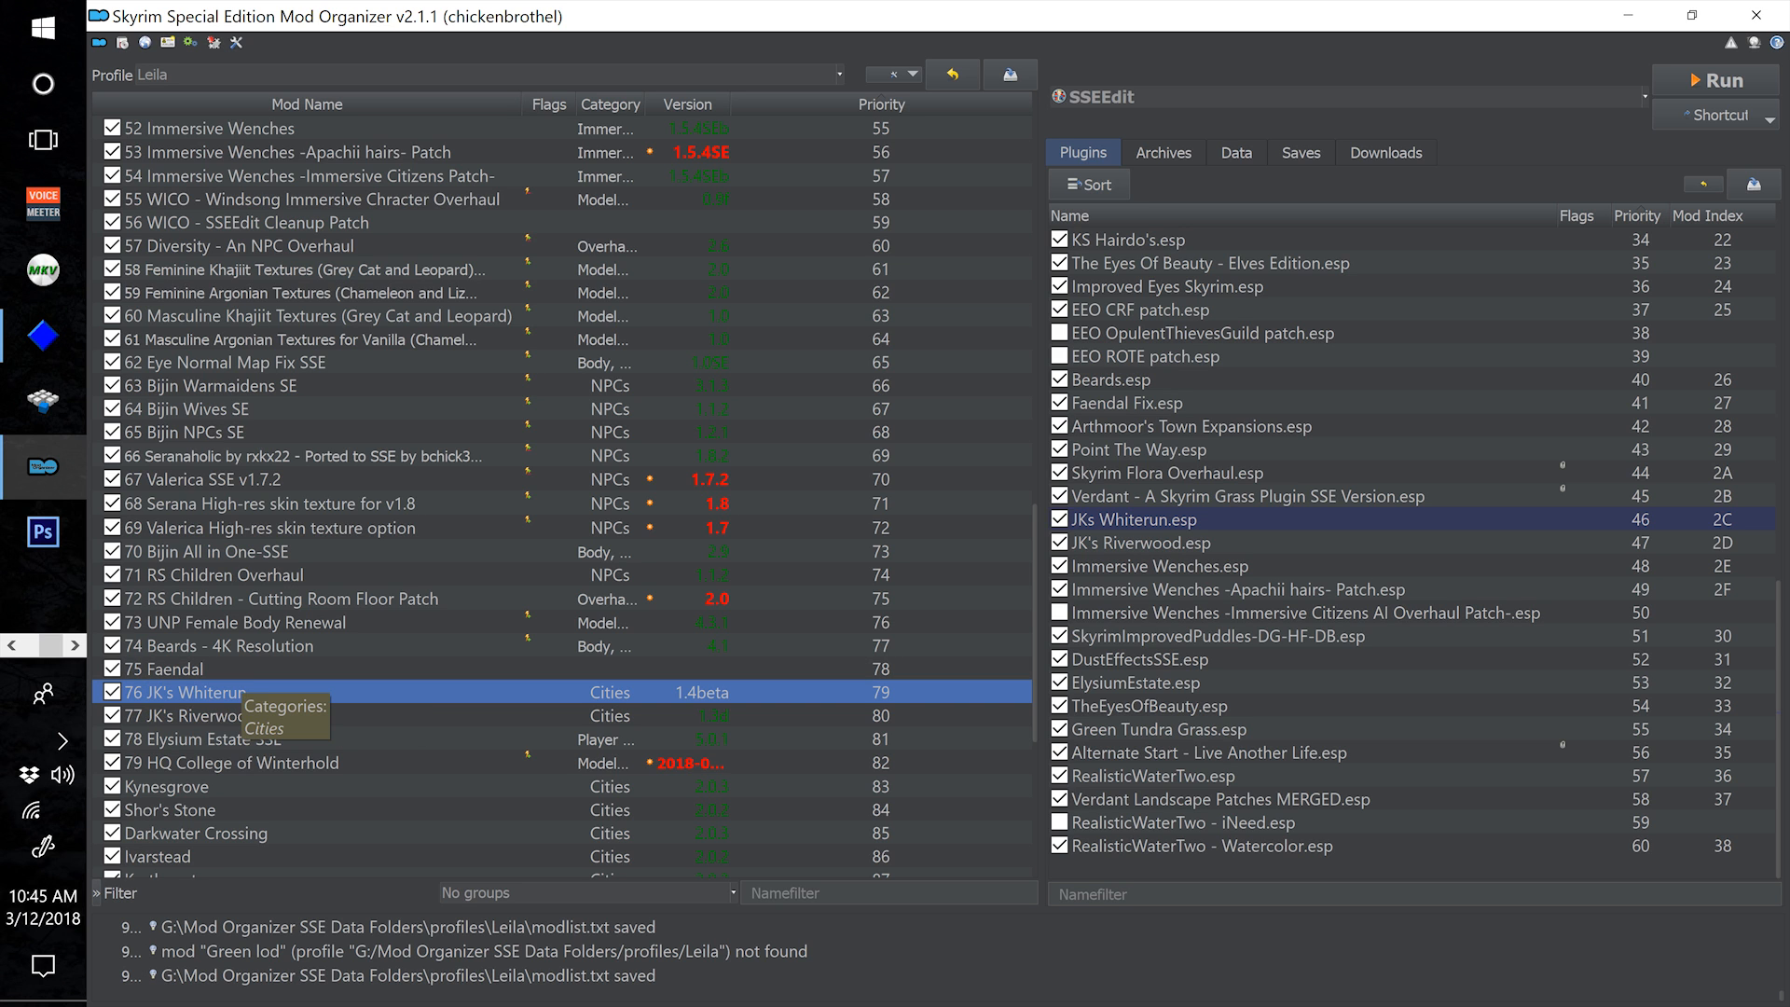
{"action": "scroll", "coordinate": [238, 689], "scroll_direction": "up", "scroll_amount": 3}
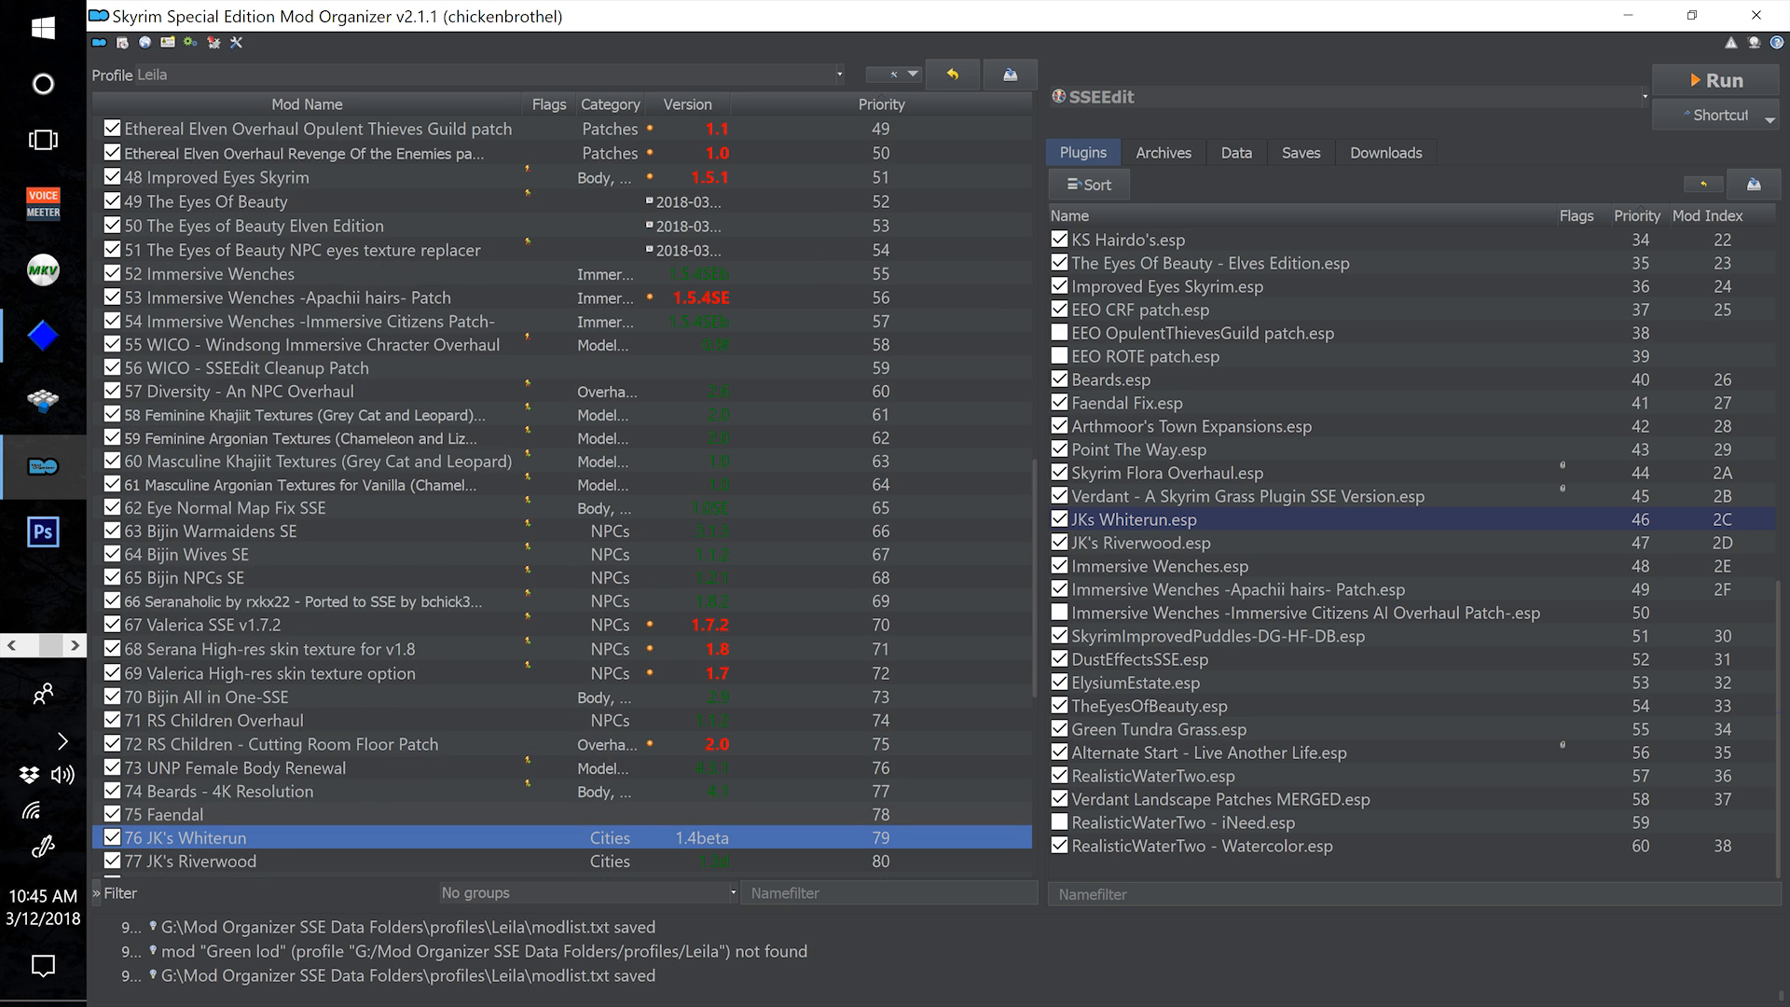
{"action": "scroll", "coordinate": [559, 494], "scroll_direction": "down", "scroll_amount": 2}
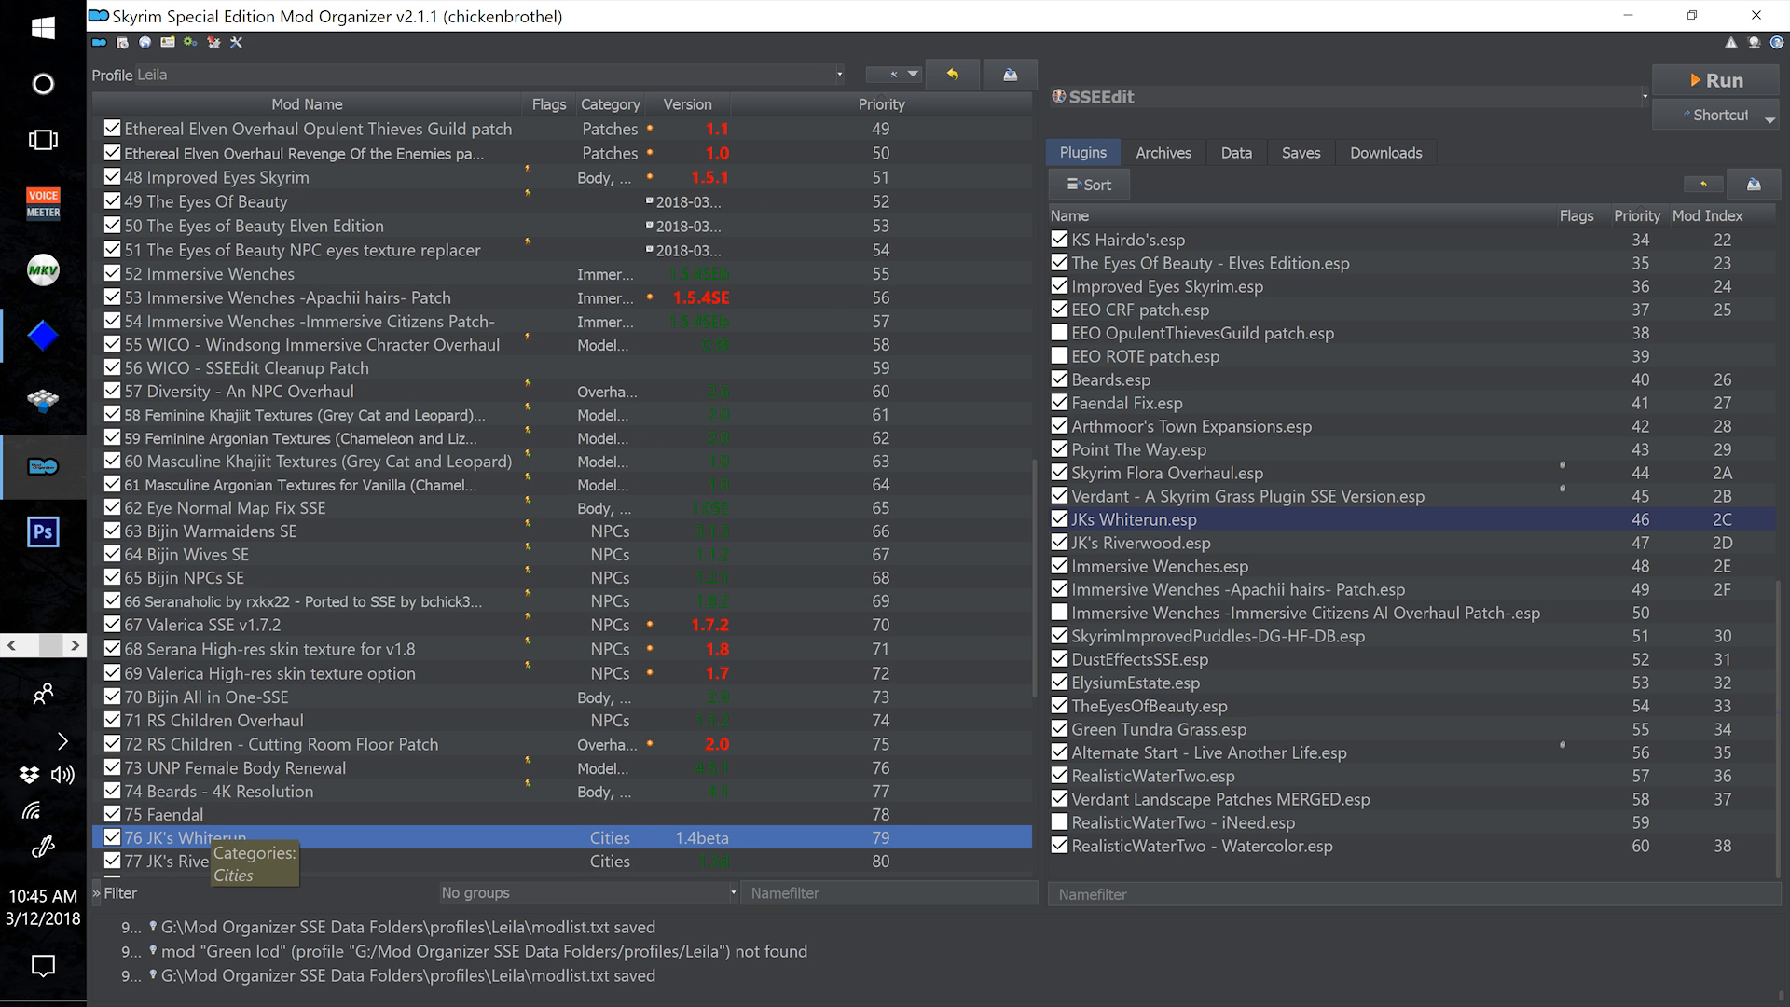
Review the earlier landscape mods, including The Great Forest of Whiterun Hold and its patches, and return to JK's Whiterun
{"action": "scroll", "coordinate": [209, 839], "scroll_direction": "up", "scroll_amount": 9}
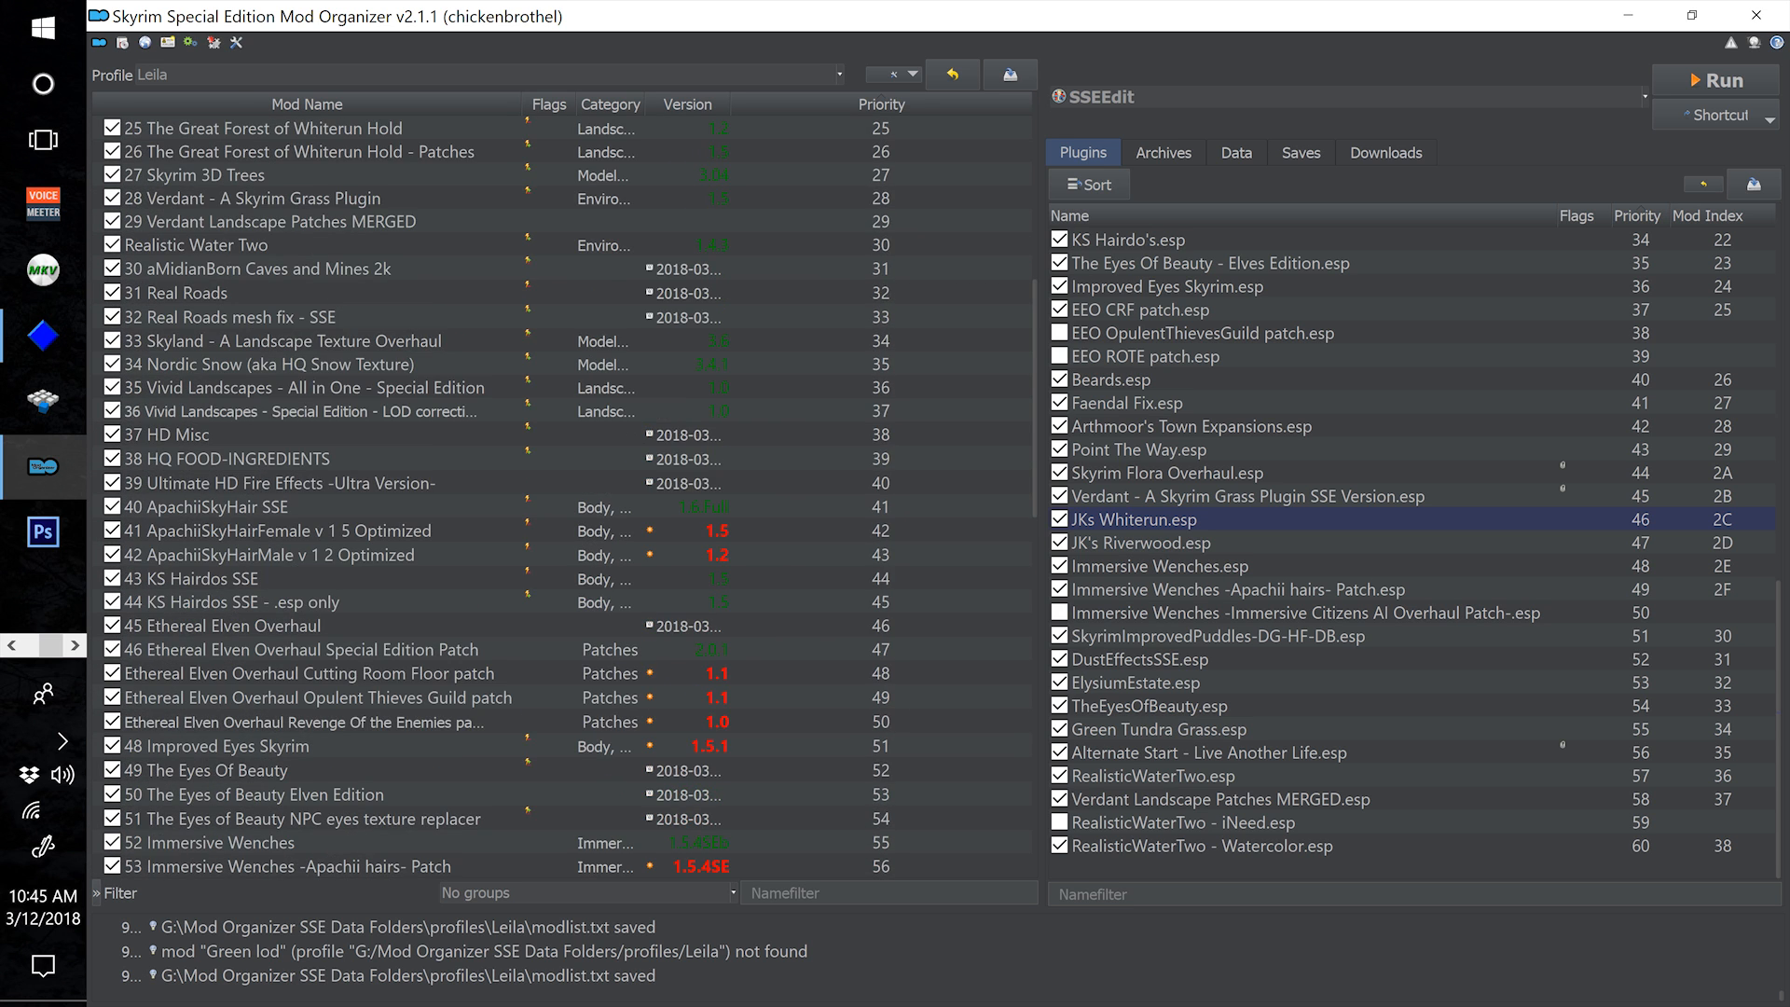
{"action": "scroll", "coordinate": [559, 494], "scroll_direction": "up", "scroll_amount": 2}
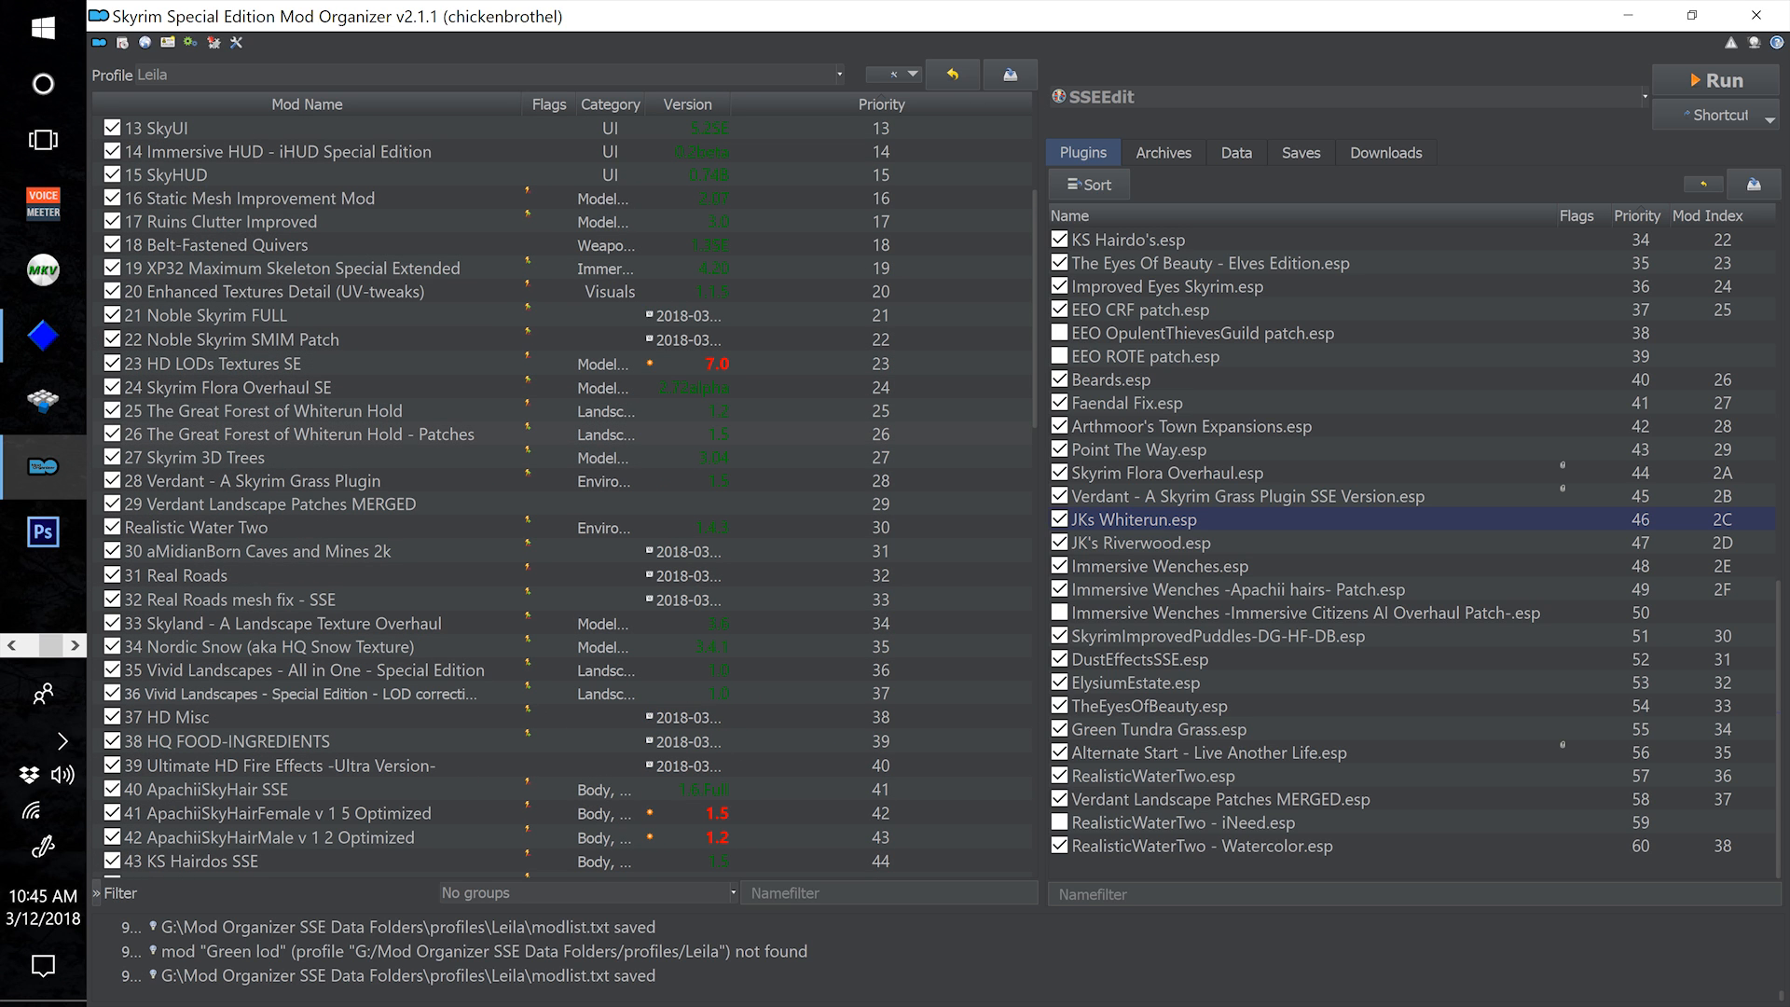
{"action": "scroll", "coordinate": [559, 411], "scroll_direction": "down", "scroll_amount": 5}
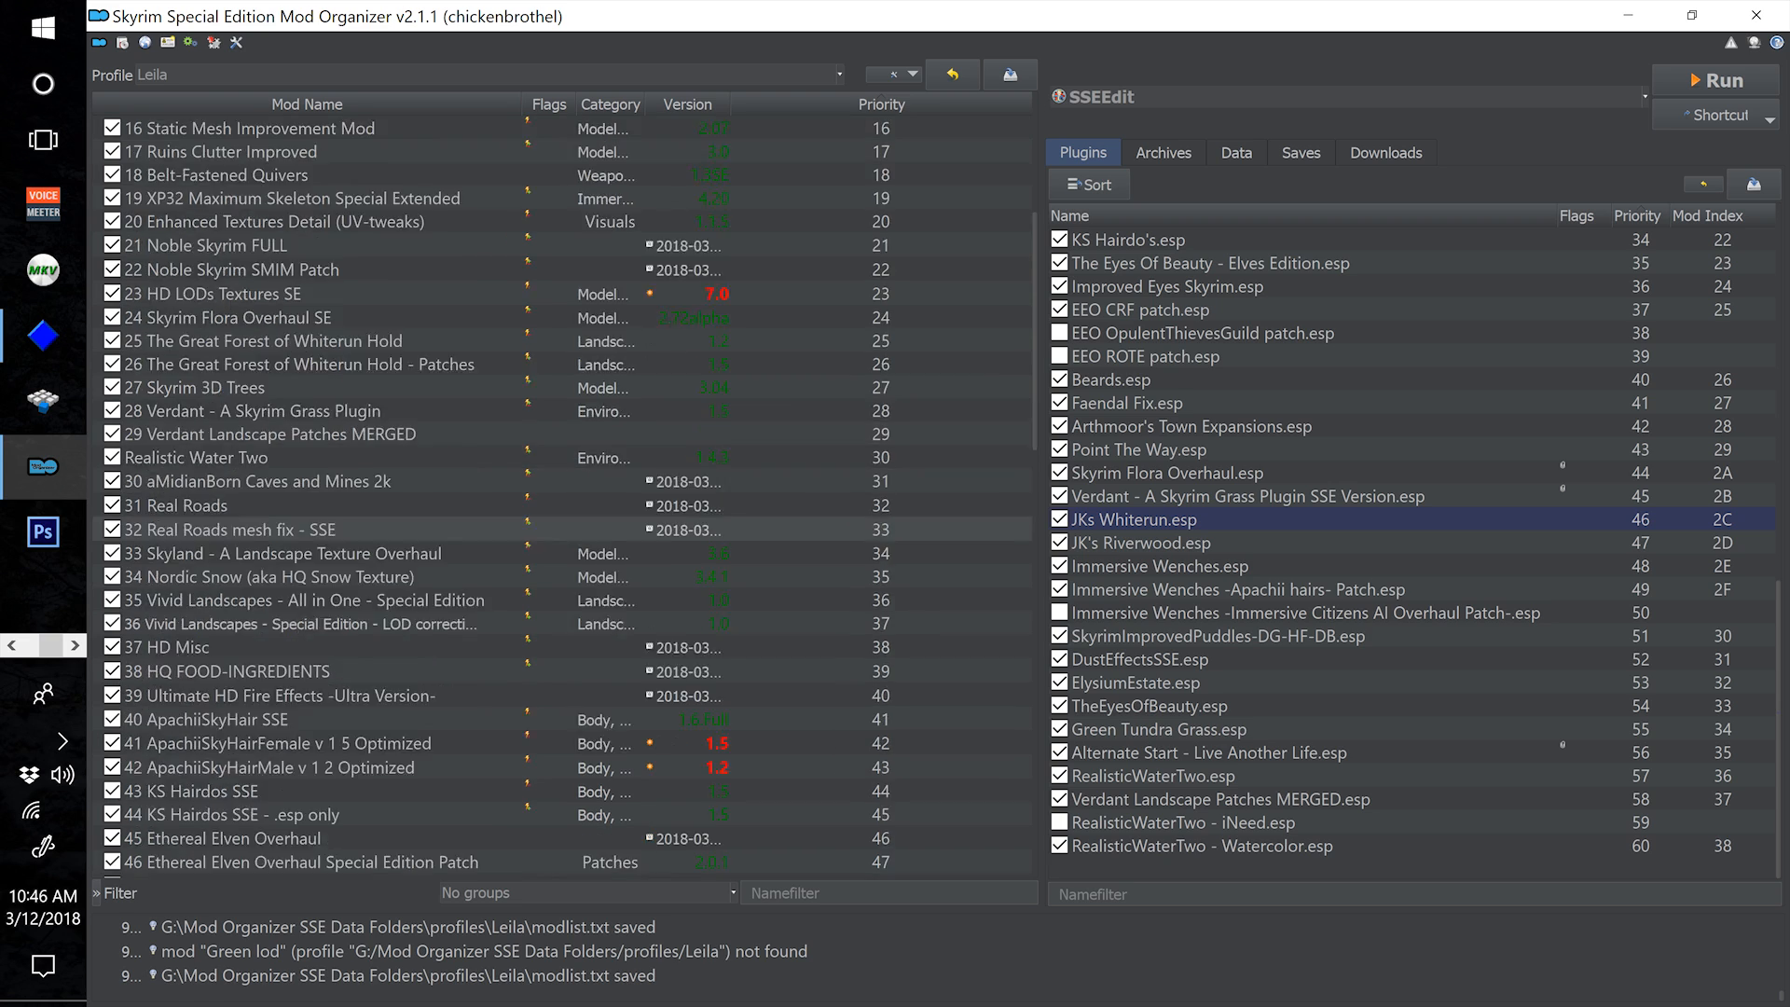
{"action": "scroll", "coordinate": [559, 494], "scroll_direction": "down", "scroll_amount": 7}
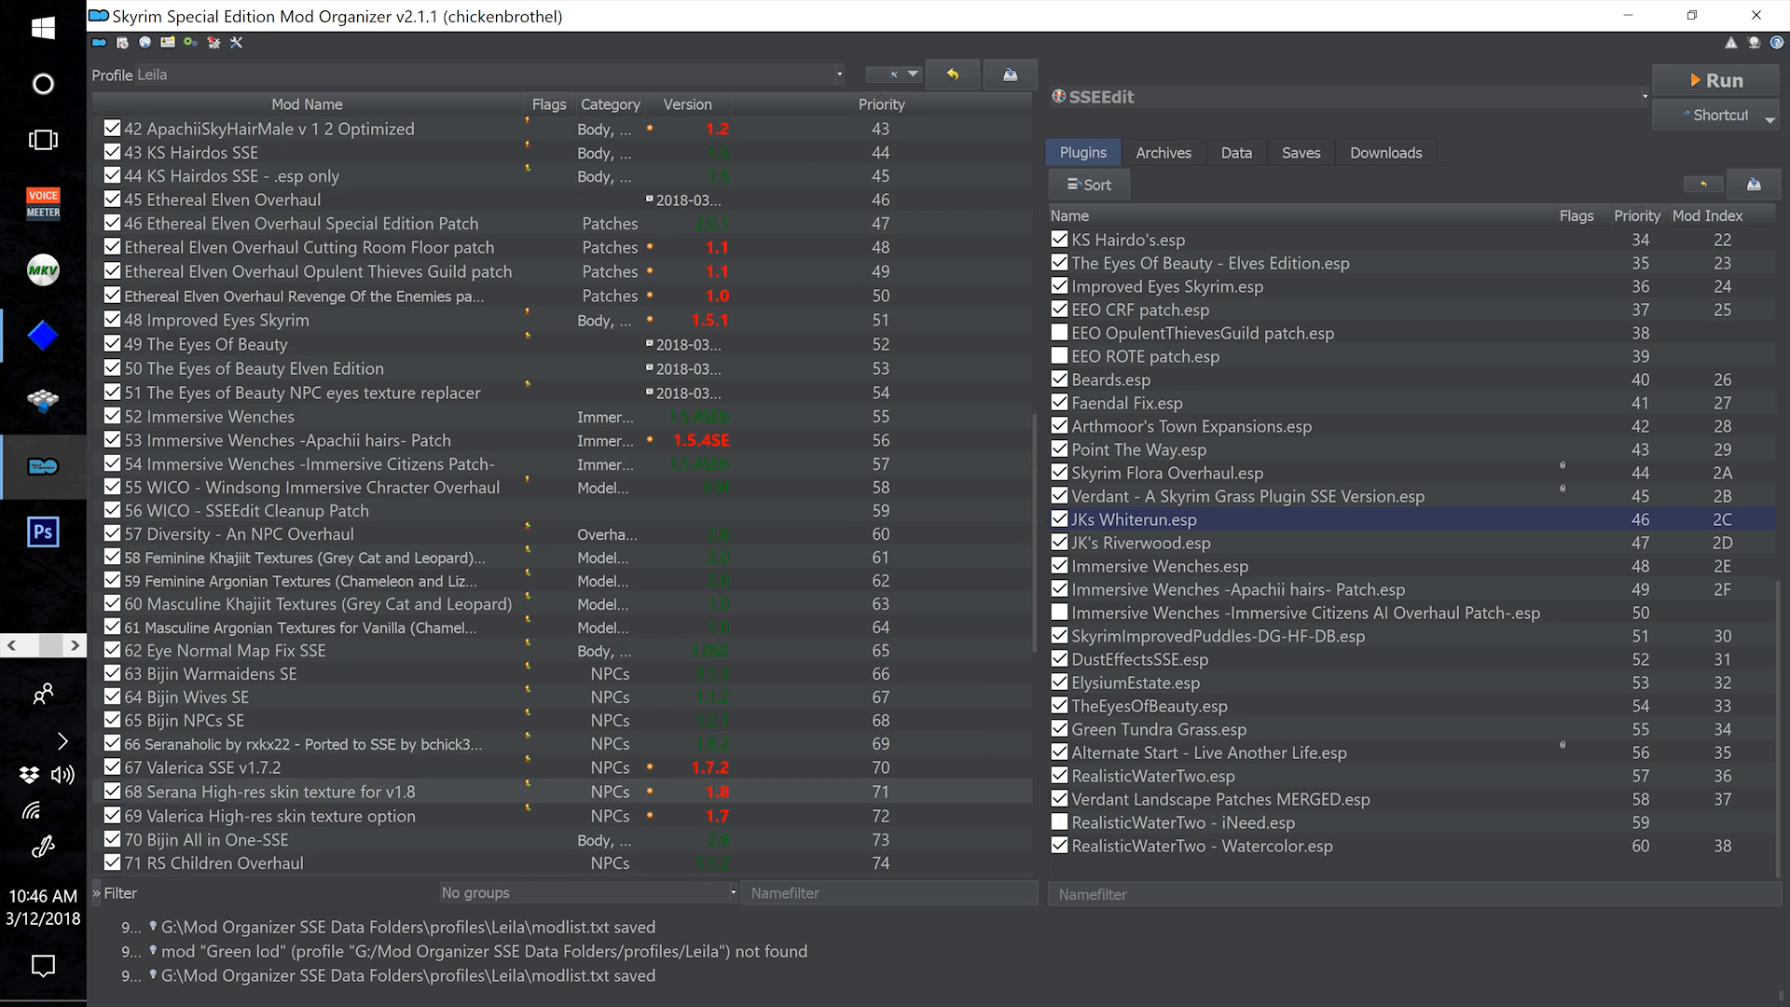
{"action": "scroll", "coordinate": [559, 494], "scroll_direction": "down", "scroll_amount": 1}
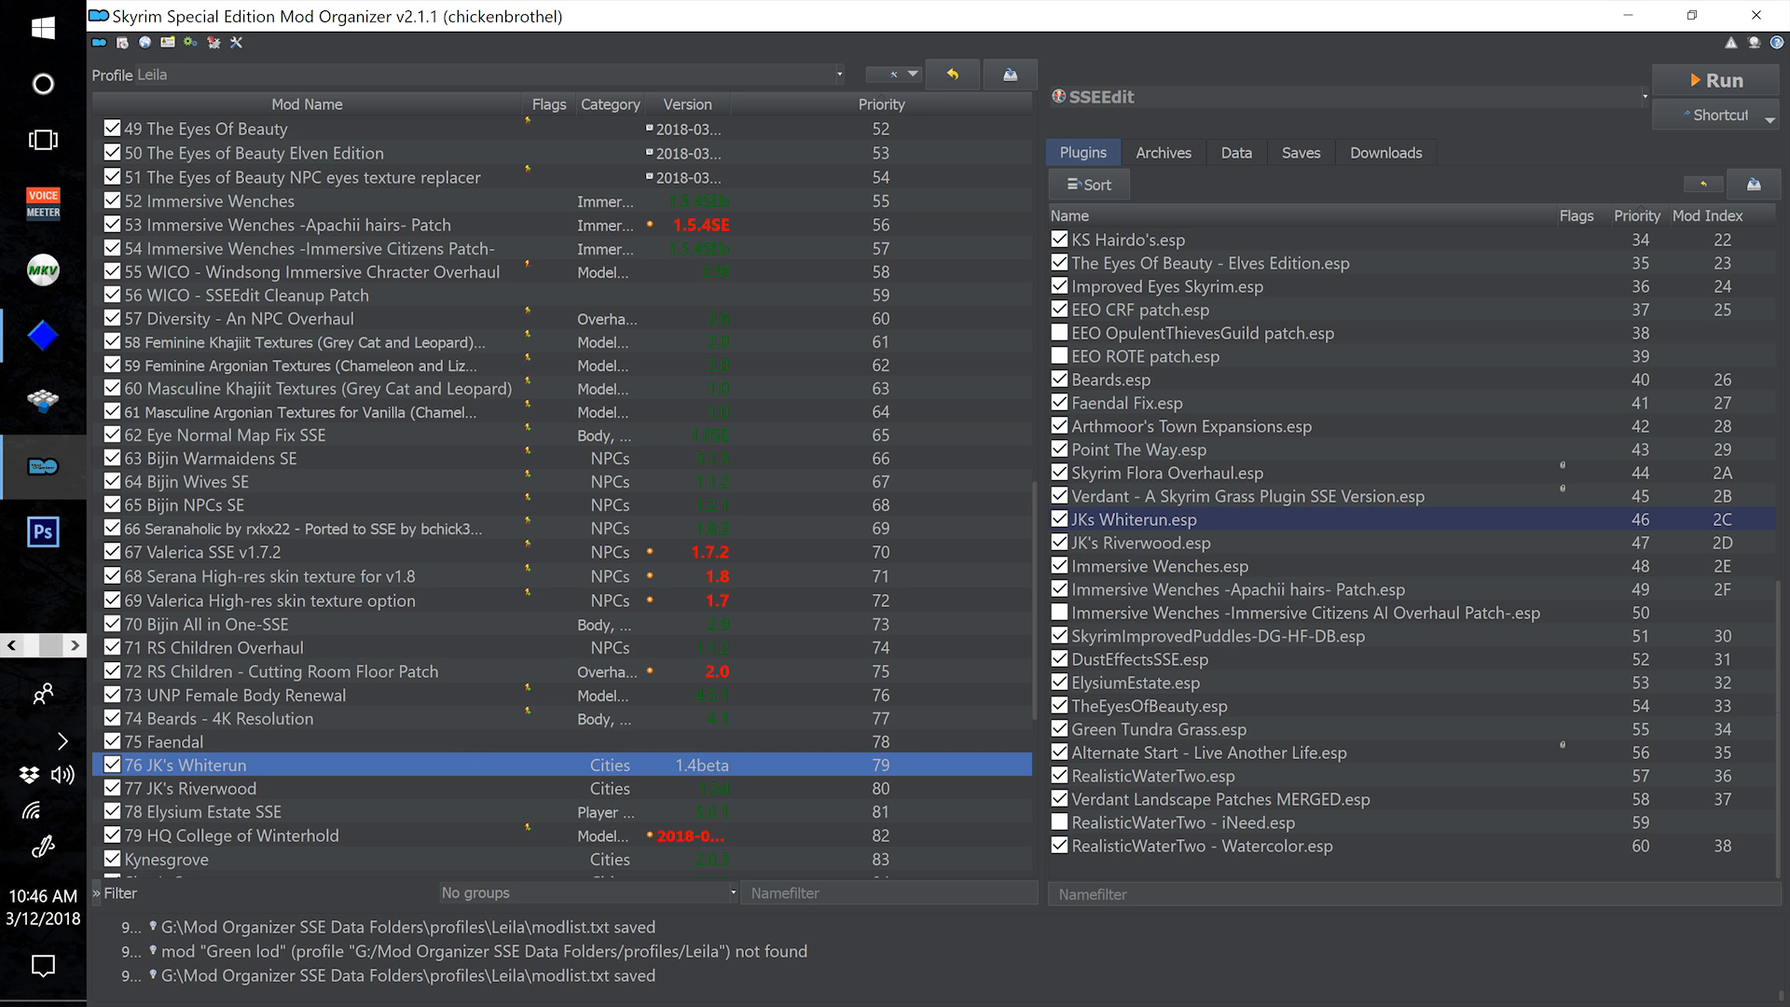
Switch to Chrome and bring up the open Nexus Mods posts page for The Great Forest of Whiterun Hold patches
{"action": "left_click", "coordinate": [11, 645]}
{"action": "left_click", "coordinate": [11, 645]}
{"action": "left_click", "coordinate": [43, 270]}
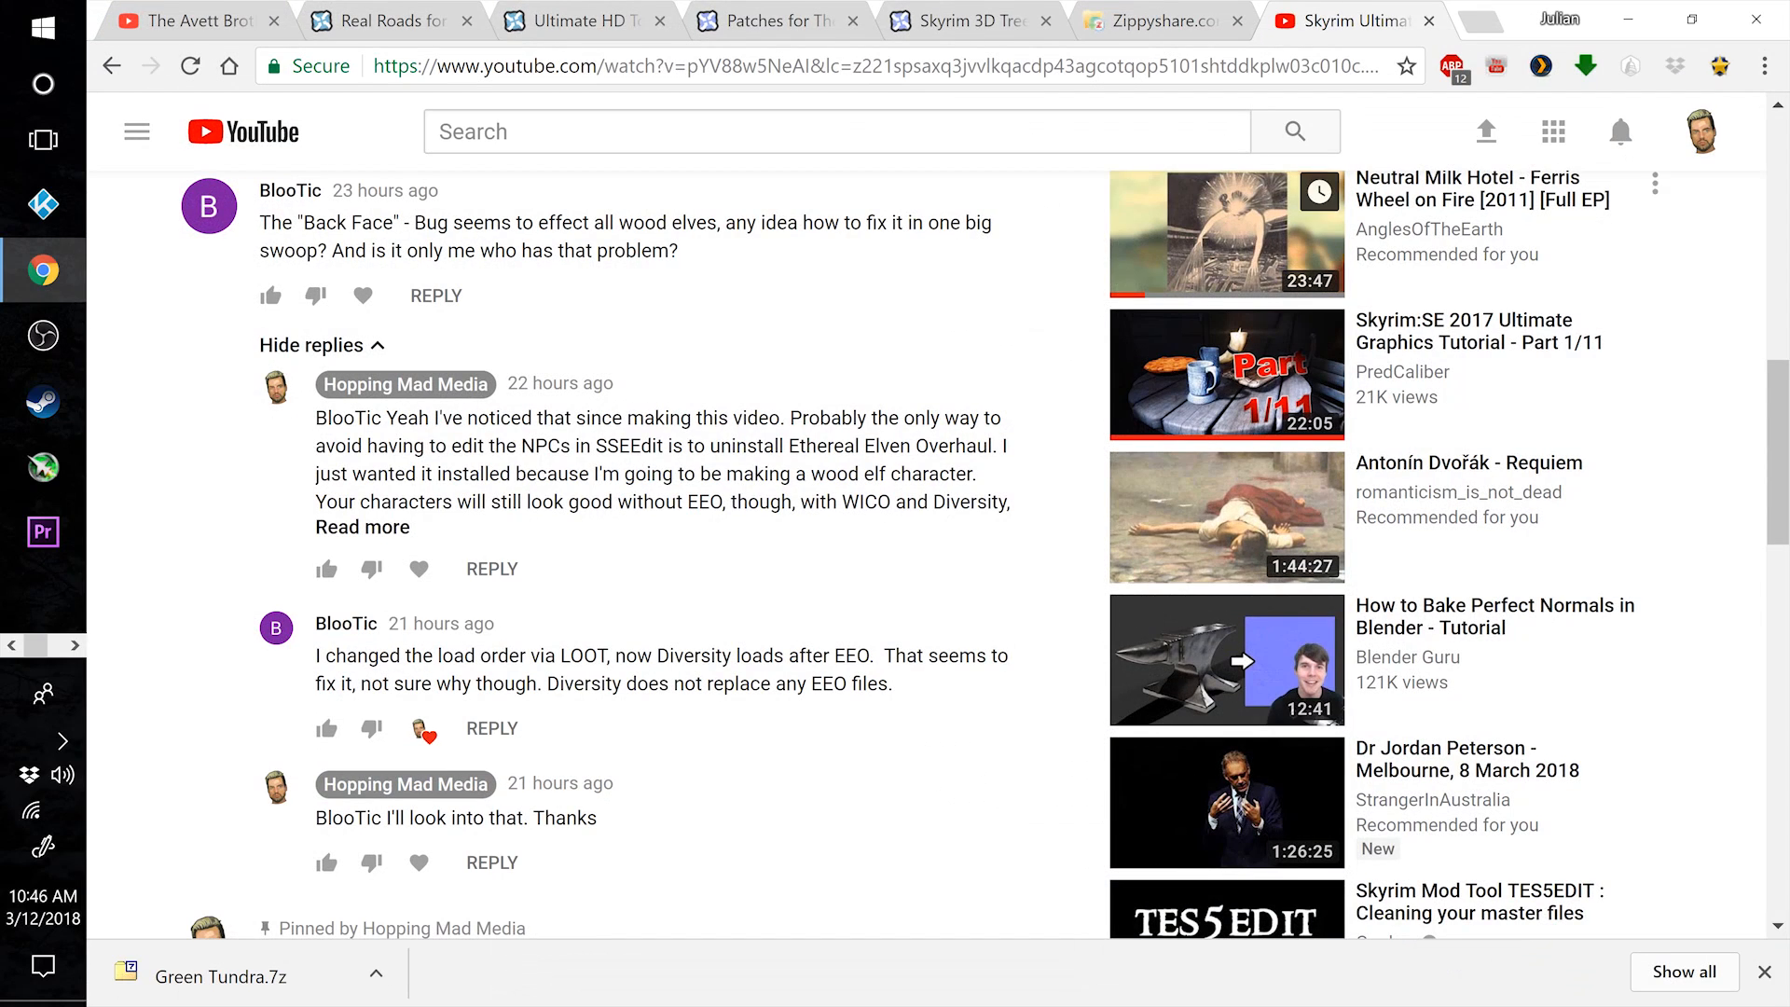
{"action": "left_click", "coordinate": [971, 21]}
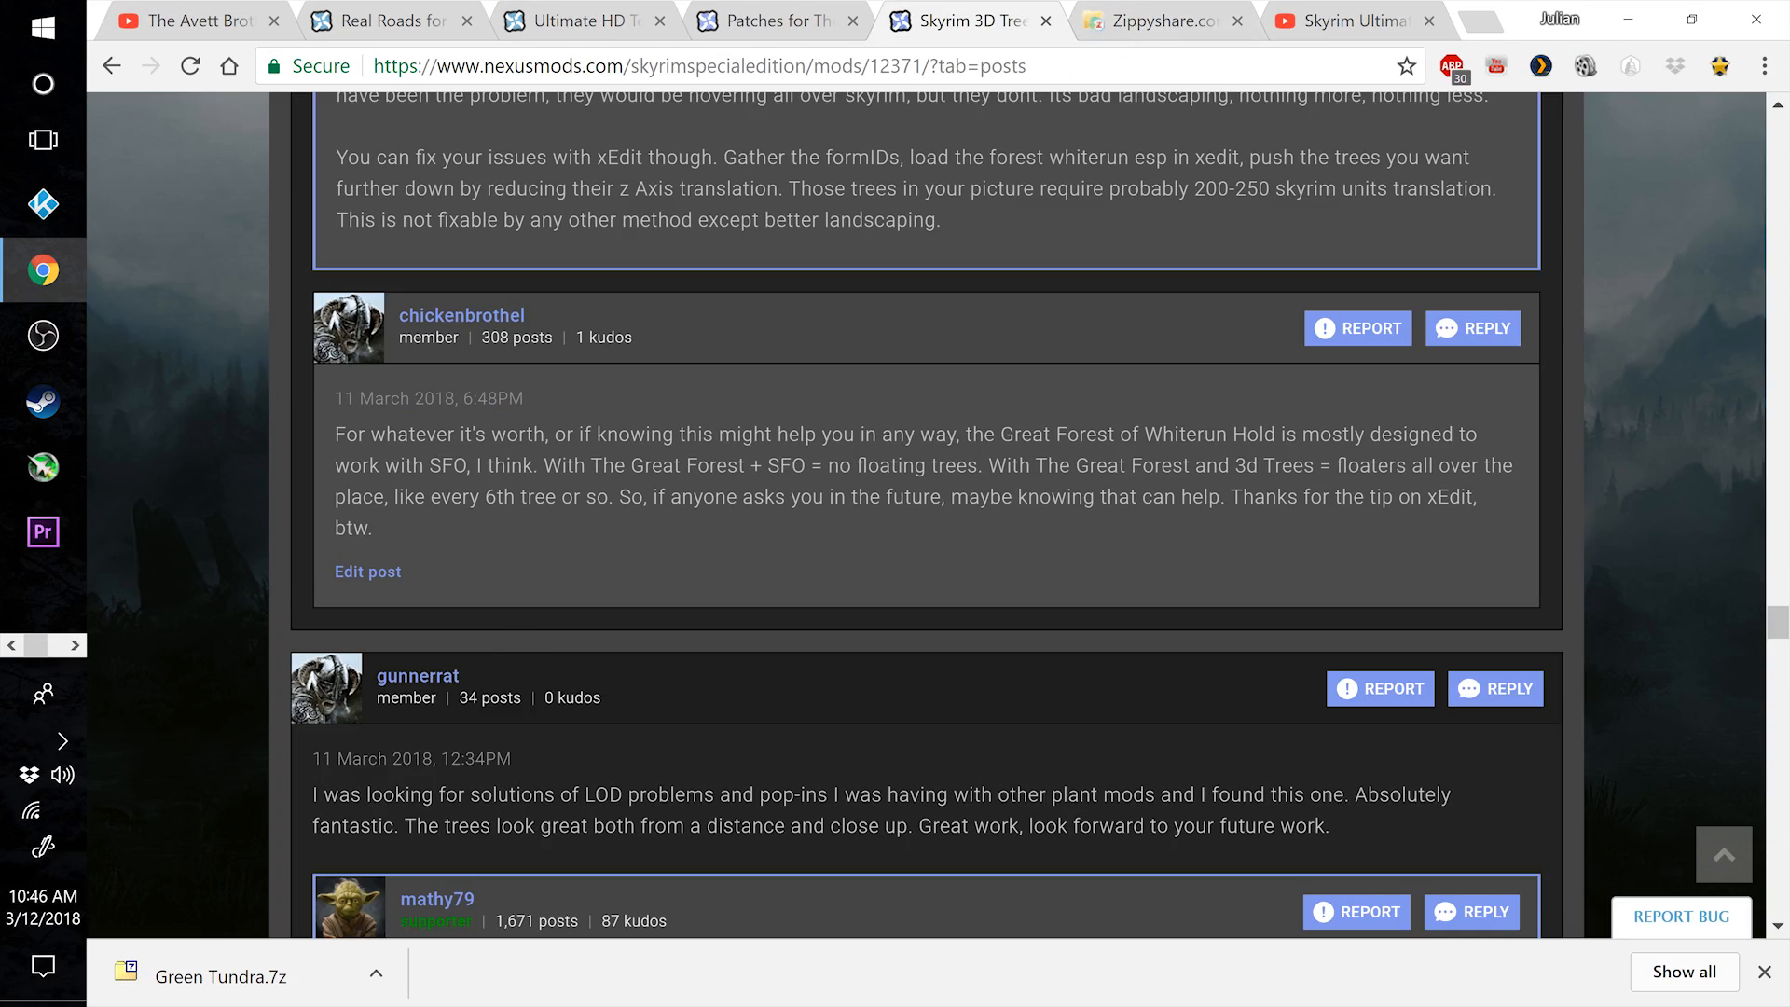
{"action": "left_click", "coordinate": [781, 21]}
Read the post thread about crashes and floating trees with JK's Whiterun, Elysium Estate and The Great Forest of Whiterun Hold
{"action": "scroll", "coordinate": [926, 515], "scroll_direction": "down", "scroll_amount": 15}
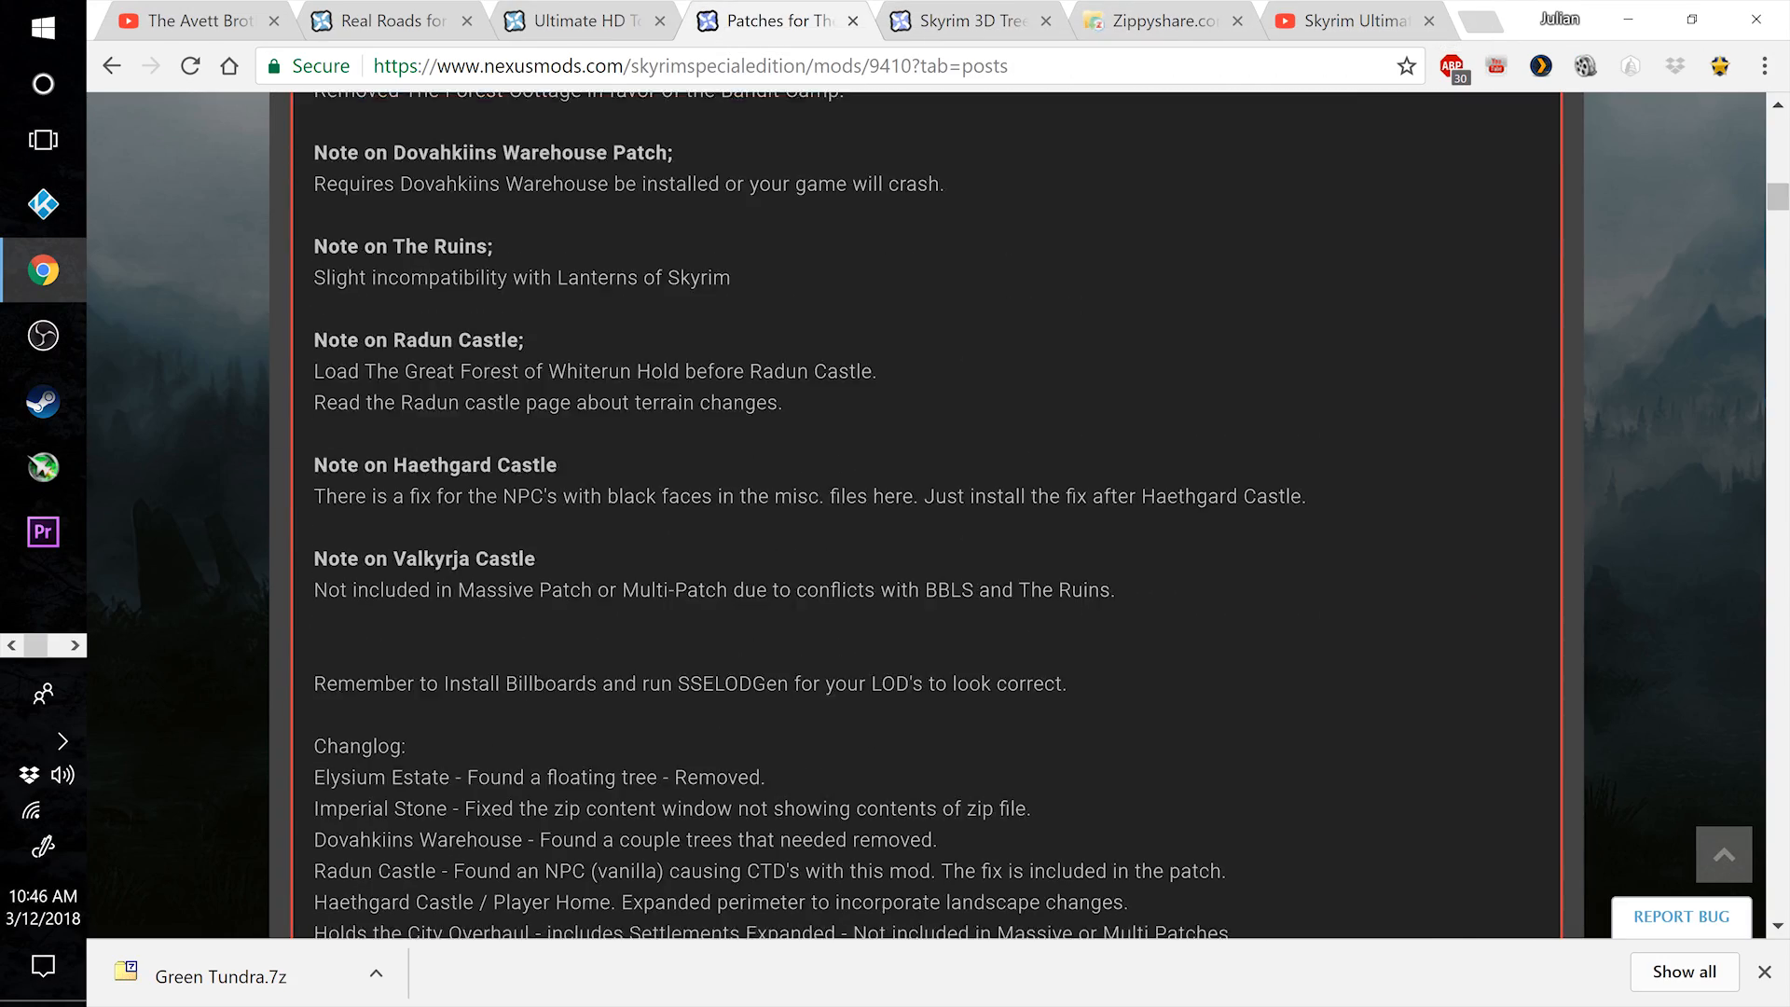
{"action": "scroll", "coordinate": [927, 515], "scroll_direction": "down", "scroll_amount": 15}
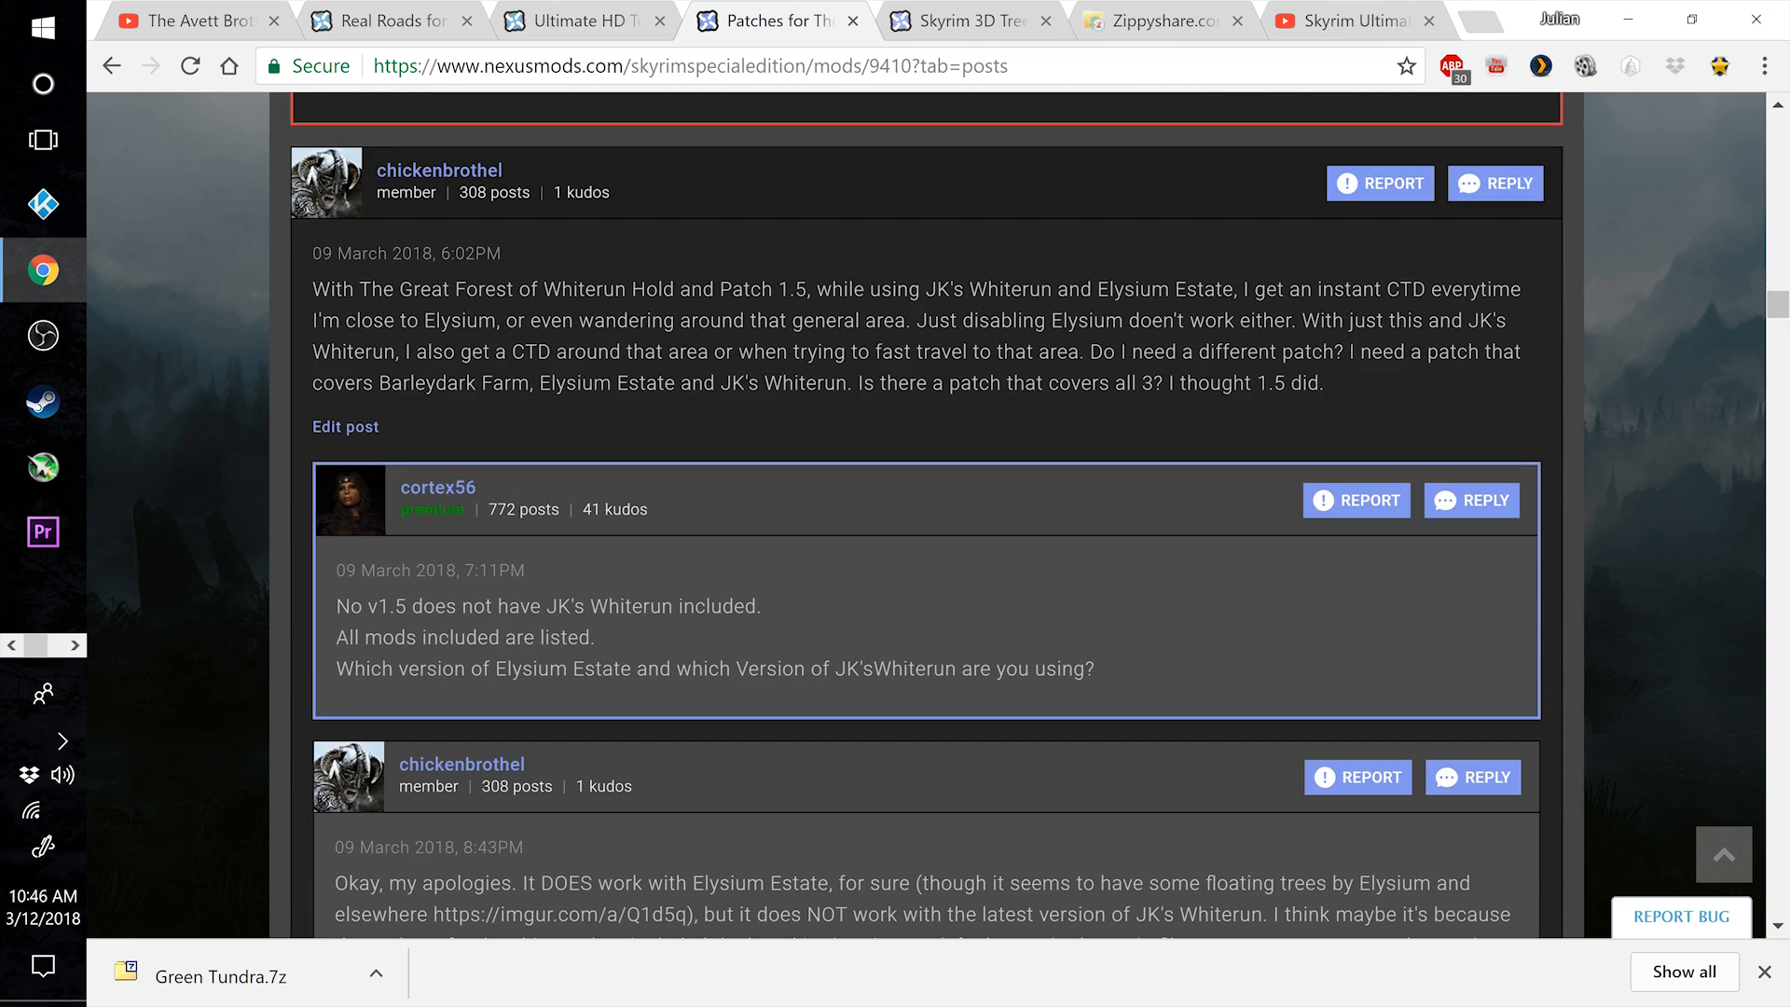
{"action": "scroll", "coordinate": [680, 322], "scroll_direction": "down", "scroll_amount": 18}
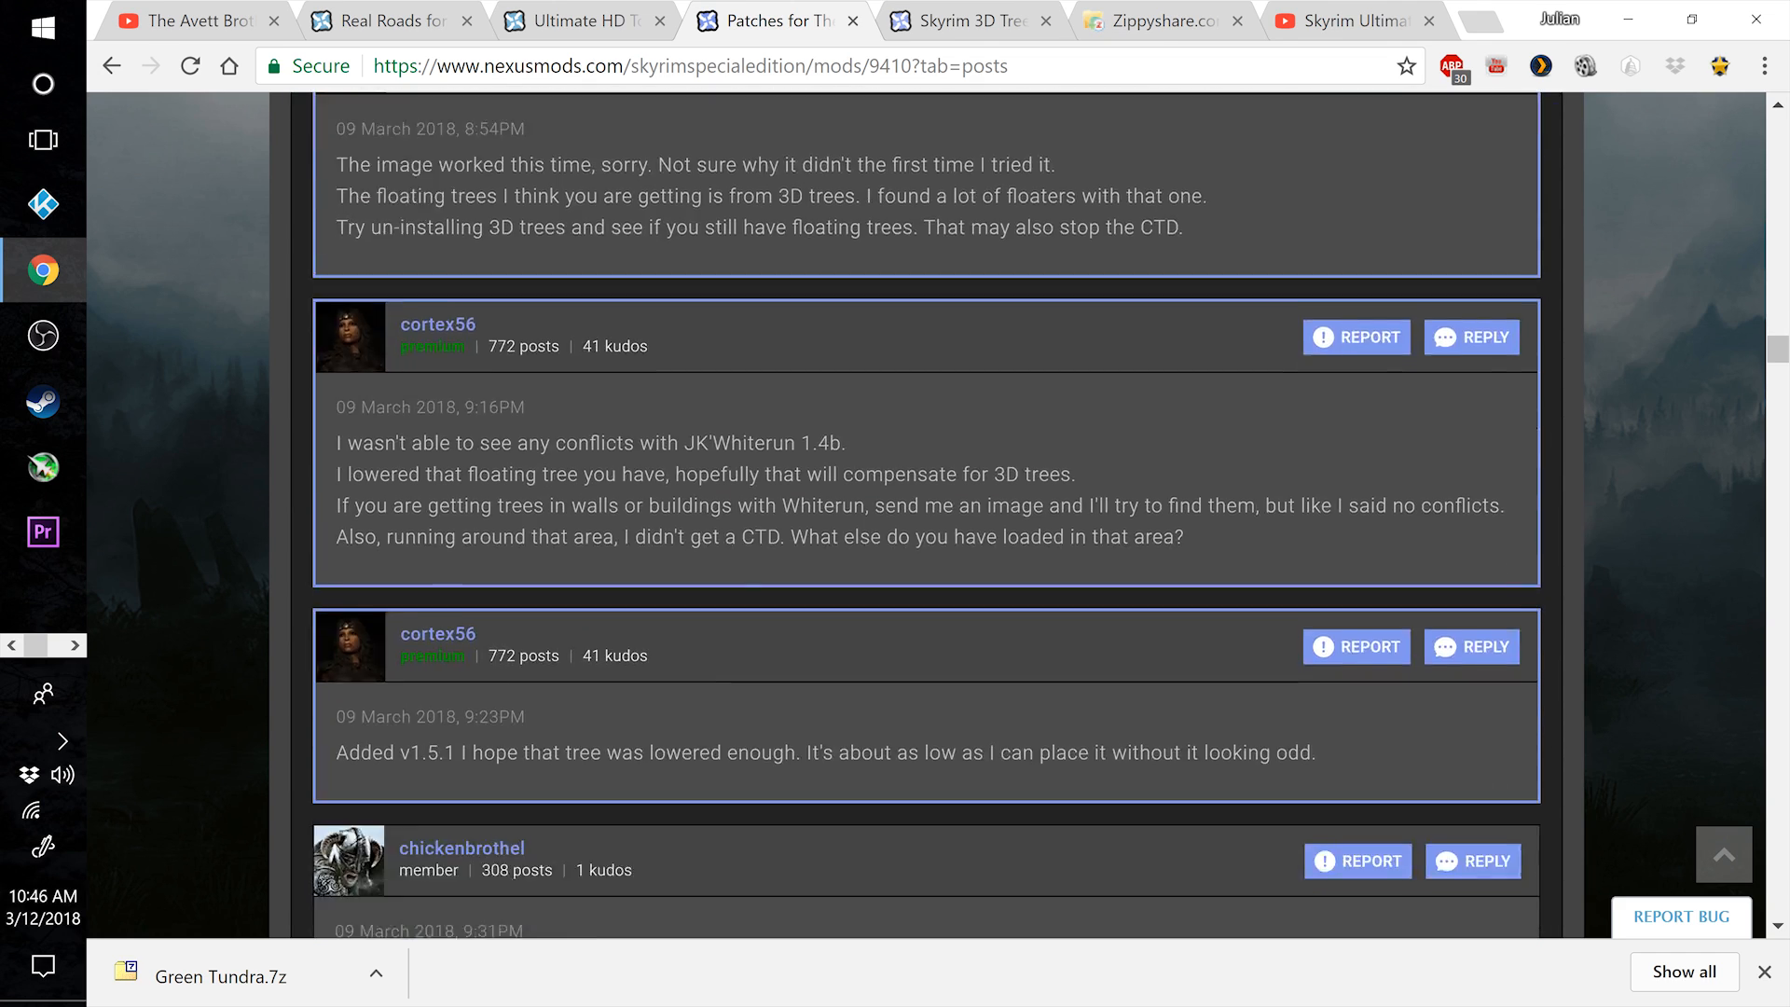
{"action": "scroll", "coordinate": [681, 321], "scroll_direction": "down", "scroll_amount": 8}
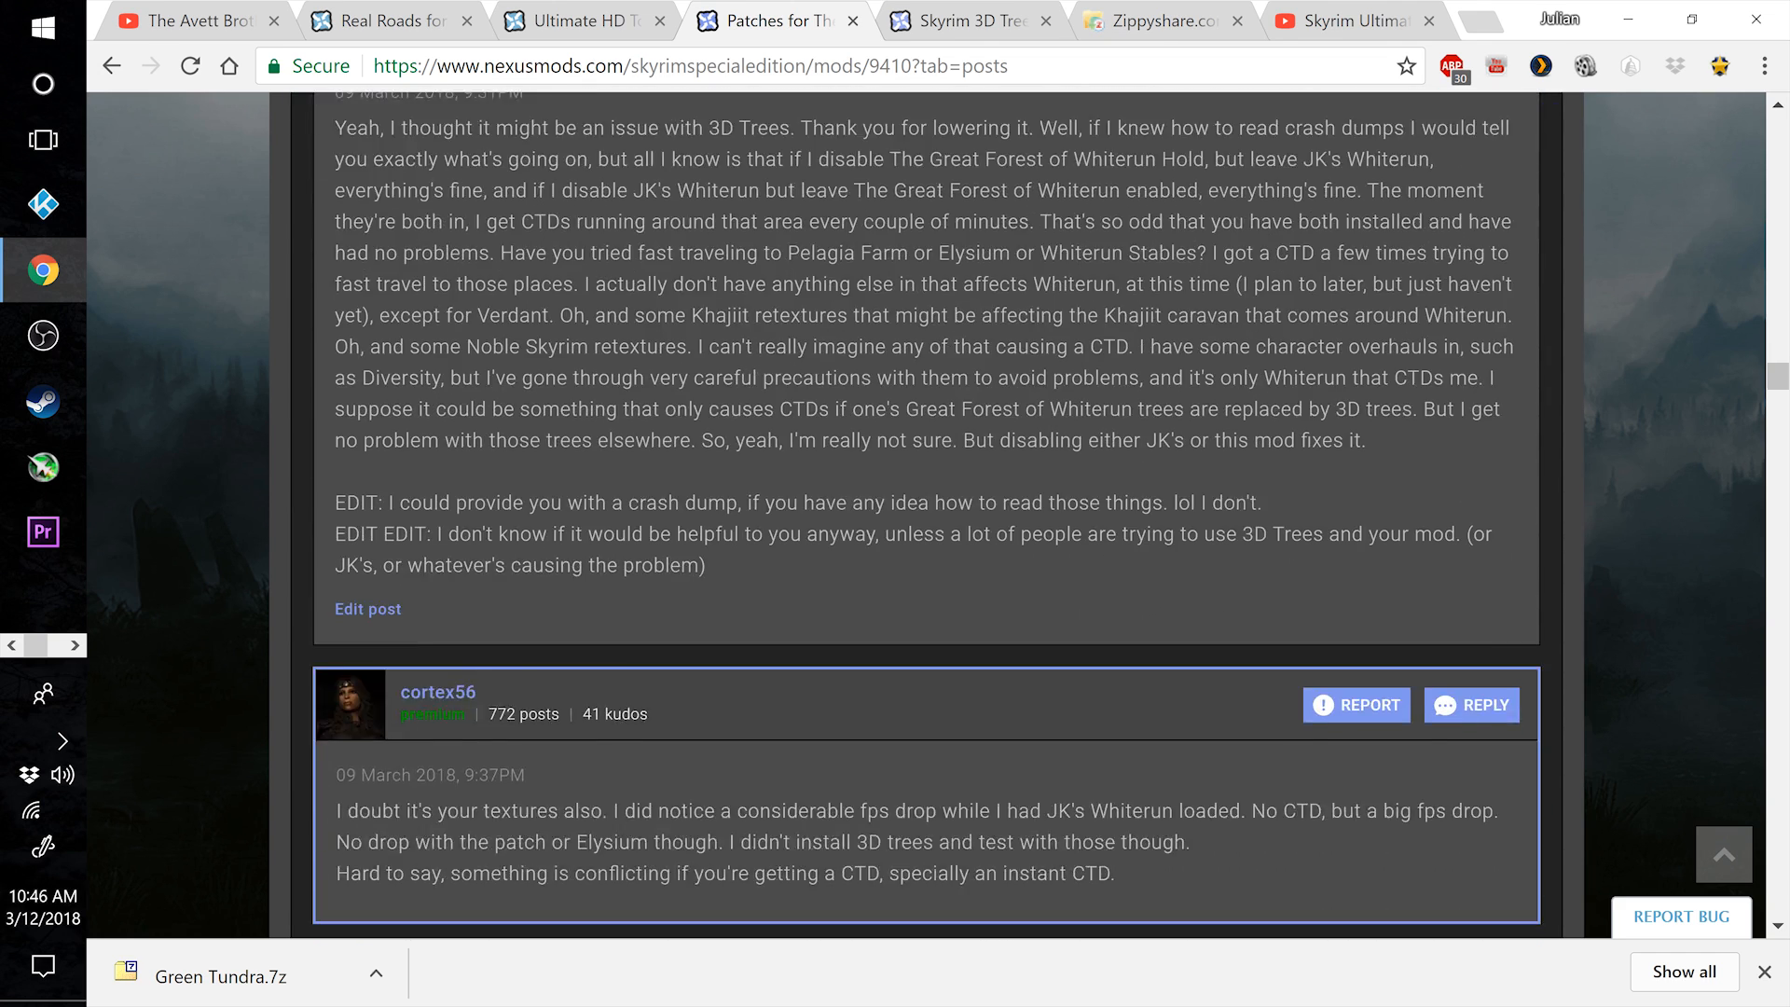
{"action": "scroll", "coordinate": [354, 455], "scroll_direction": "down", "scroll_amount": 1}
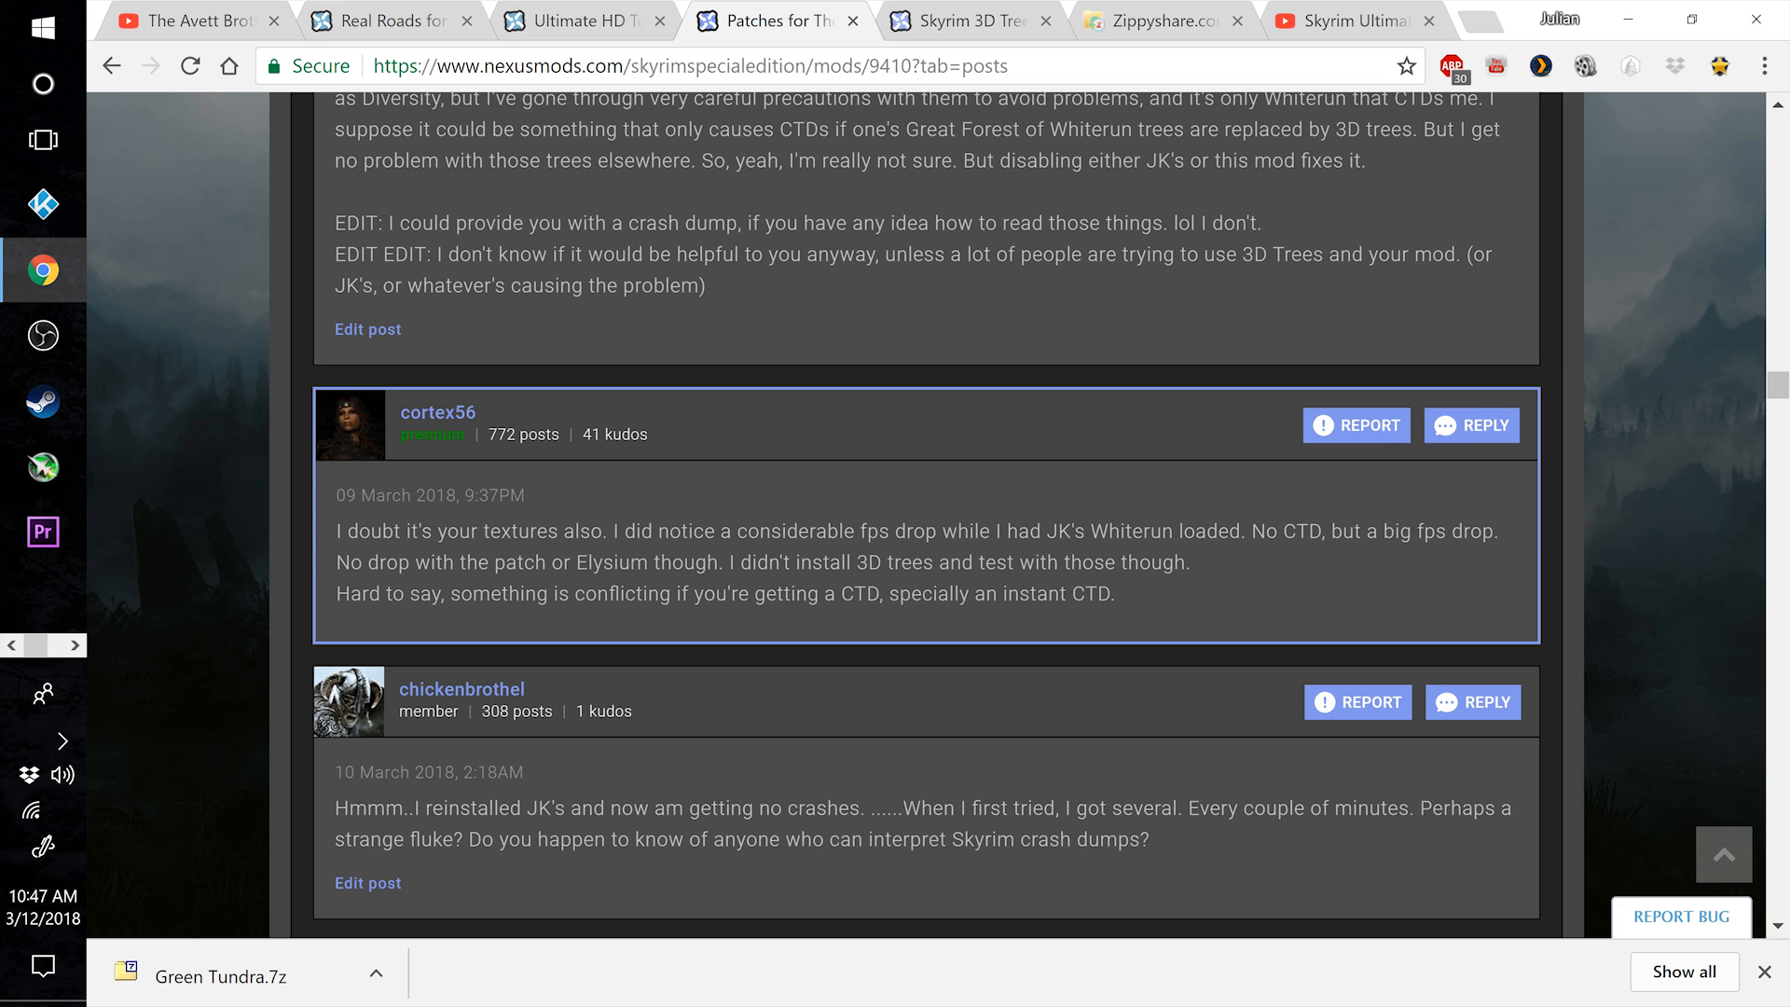
{"action": "scroll", "coordinate": [926, 513], "scroll_direction": "down", "scroll_amount": 6}
{"action": "scroll", "coordinate": [927, 513], "scroll_direction": "up", "scroll_amount": 7}
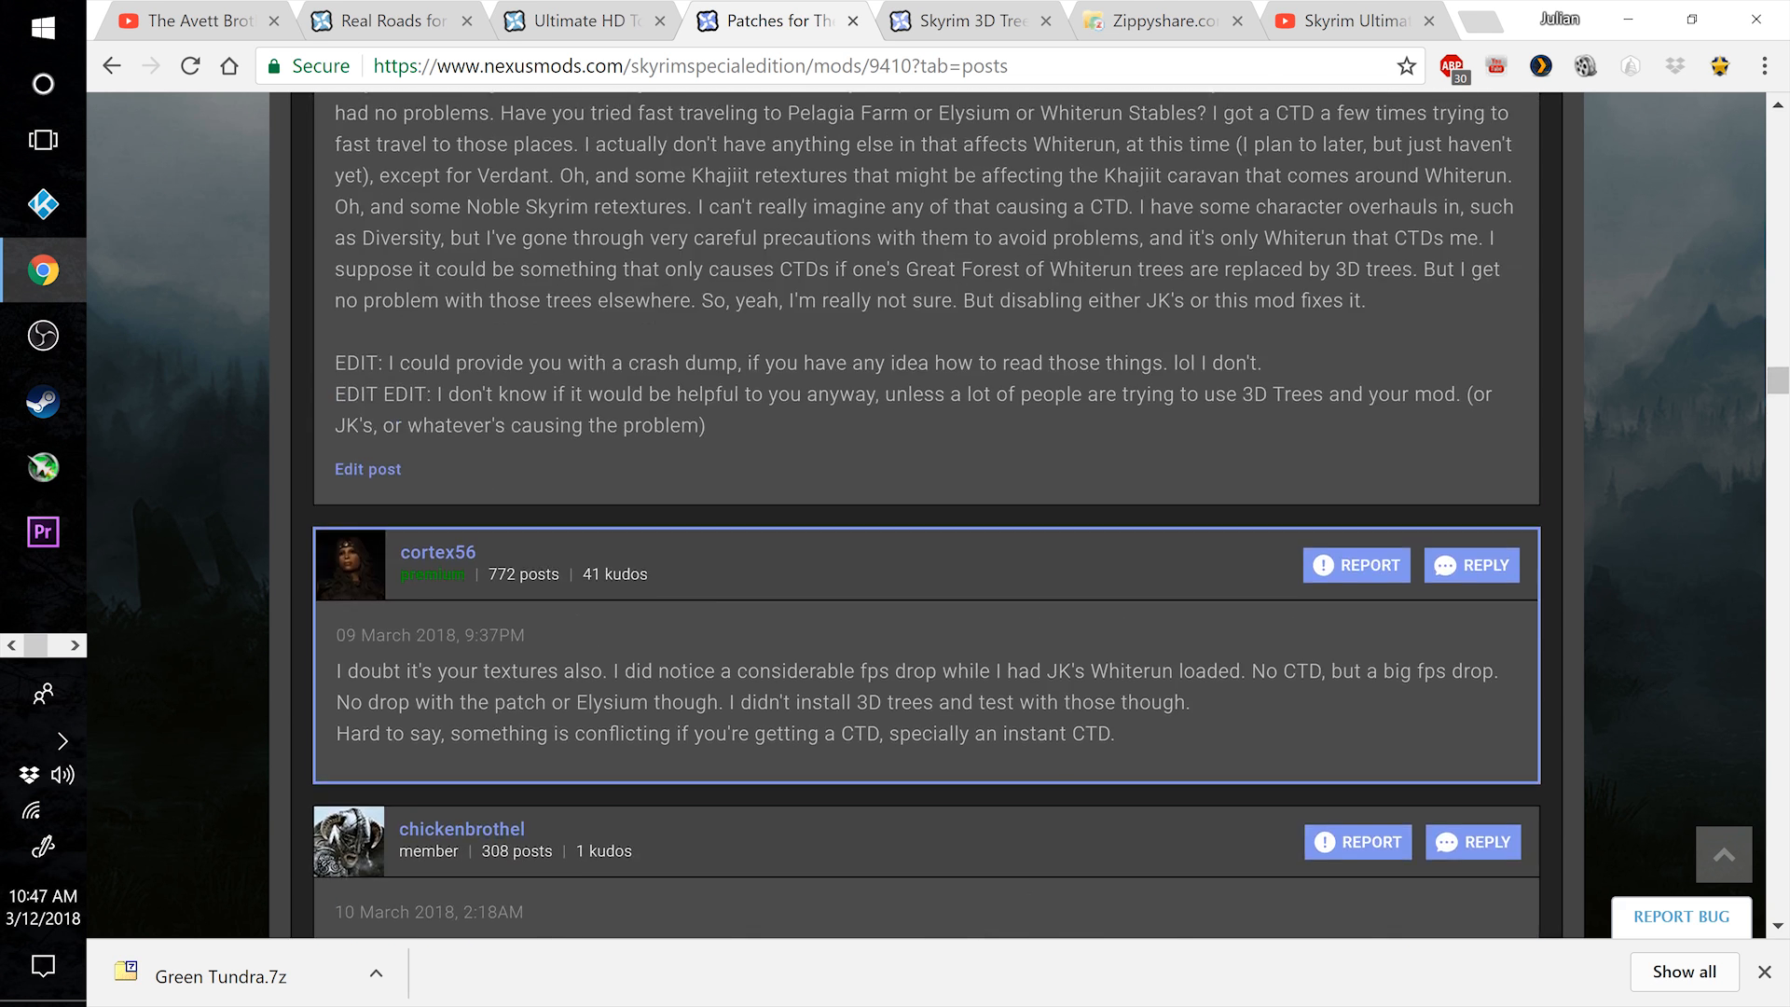
{"action": "scroll", "coordinate": [926, 513], "scroll_direction": "down", "scroll_amount": 15}
{"action": "scroll", "coordinate": [926, 512], "scroll_direction": "up", "scroll_amount": 9}
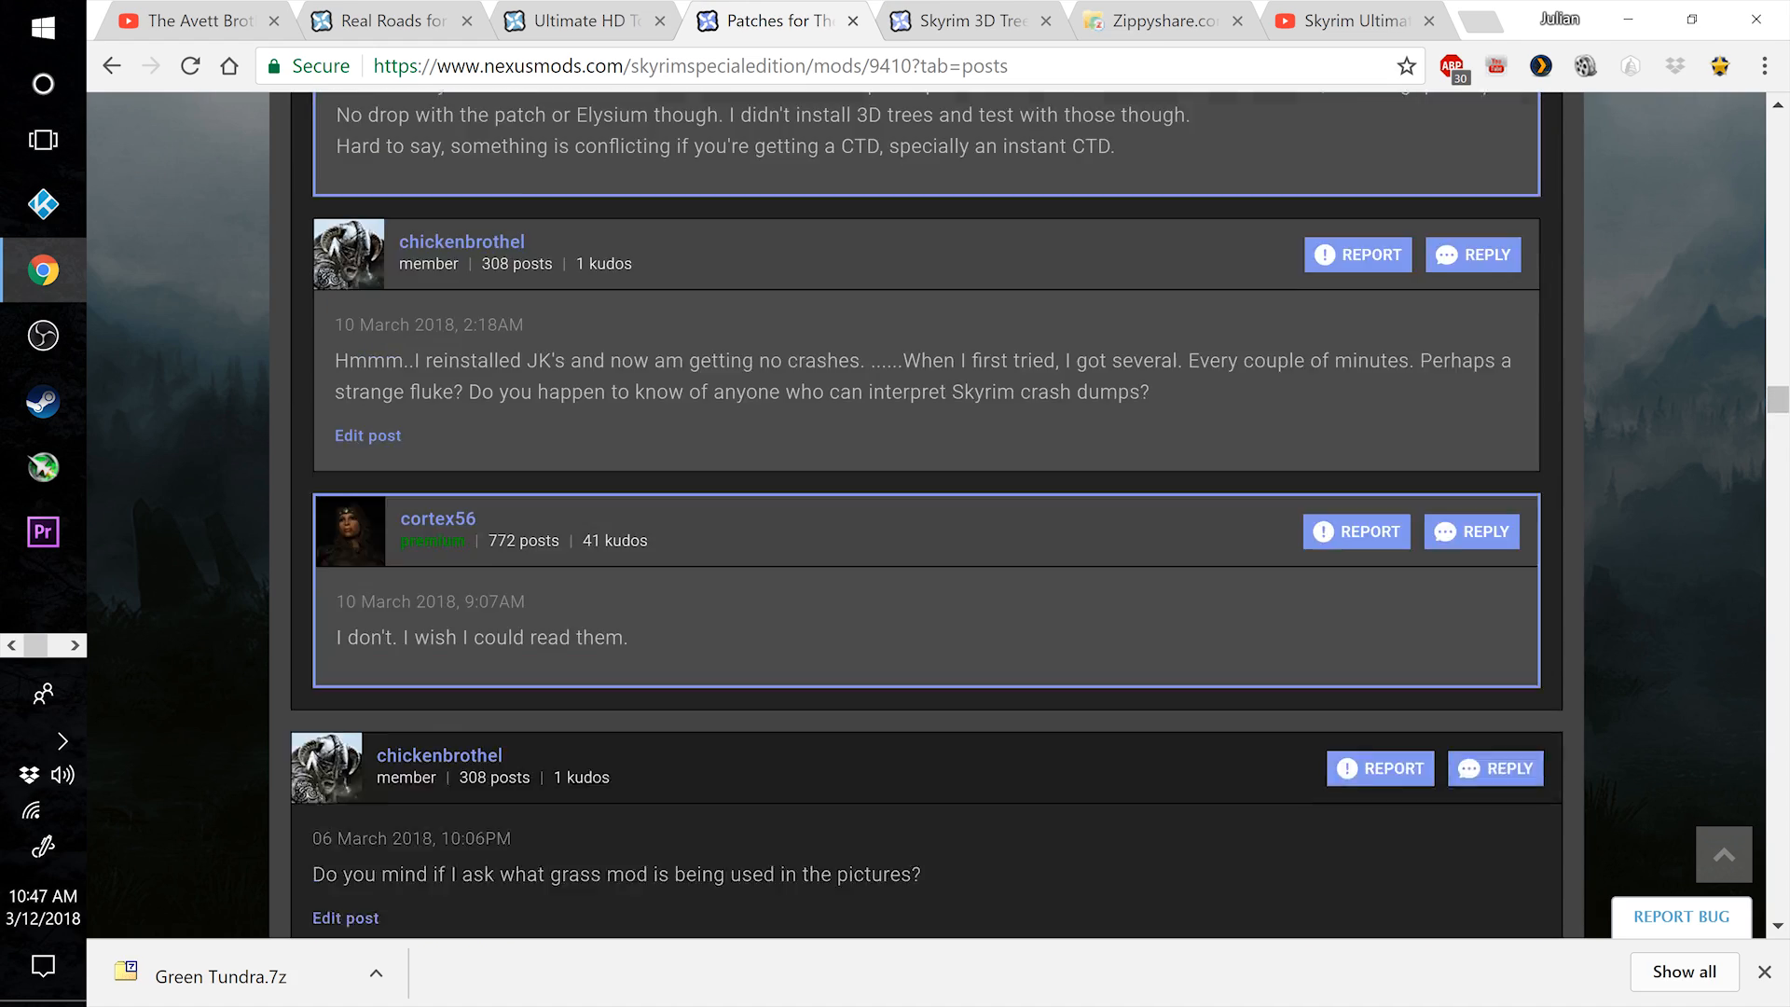
{"action": "scroll", "coordinate": [927, 513], "scroll_direction": "up", "scroll_amount": 10}
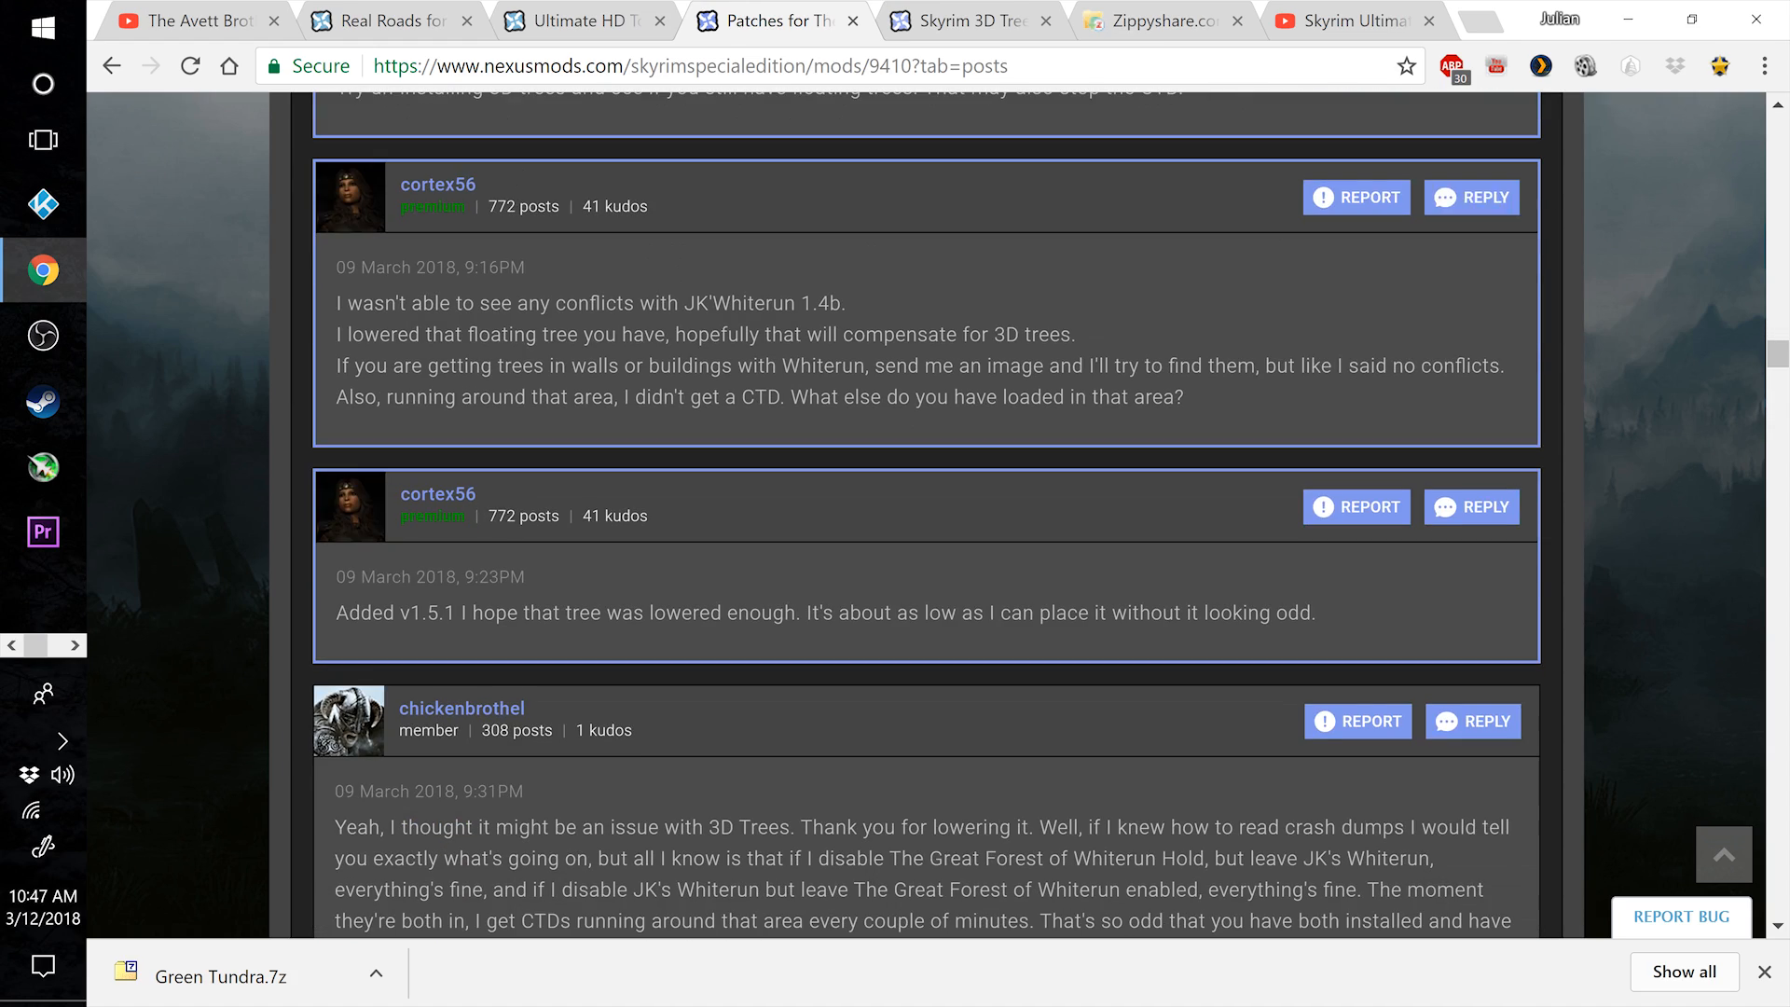
Return to Mod Organizer, dismiss the YouTube comment notification and look over the mods from JK's Whiterun up to the landscape mods
{"action": "left_click", "coordinate": [1629, 19]}
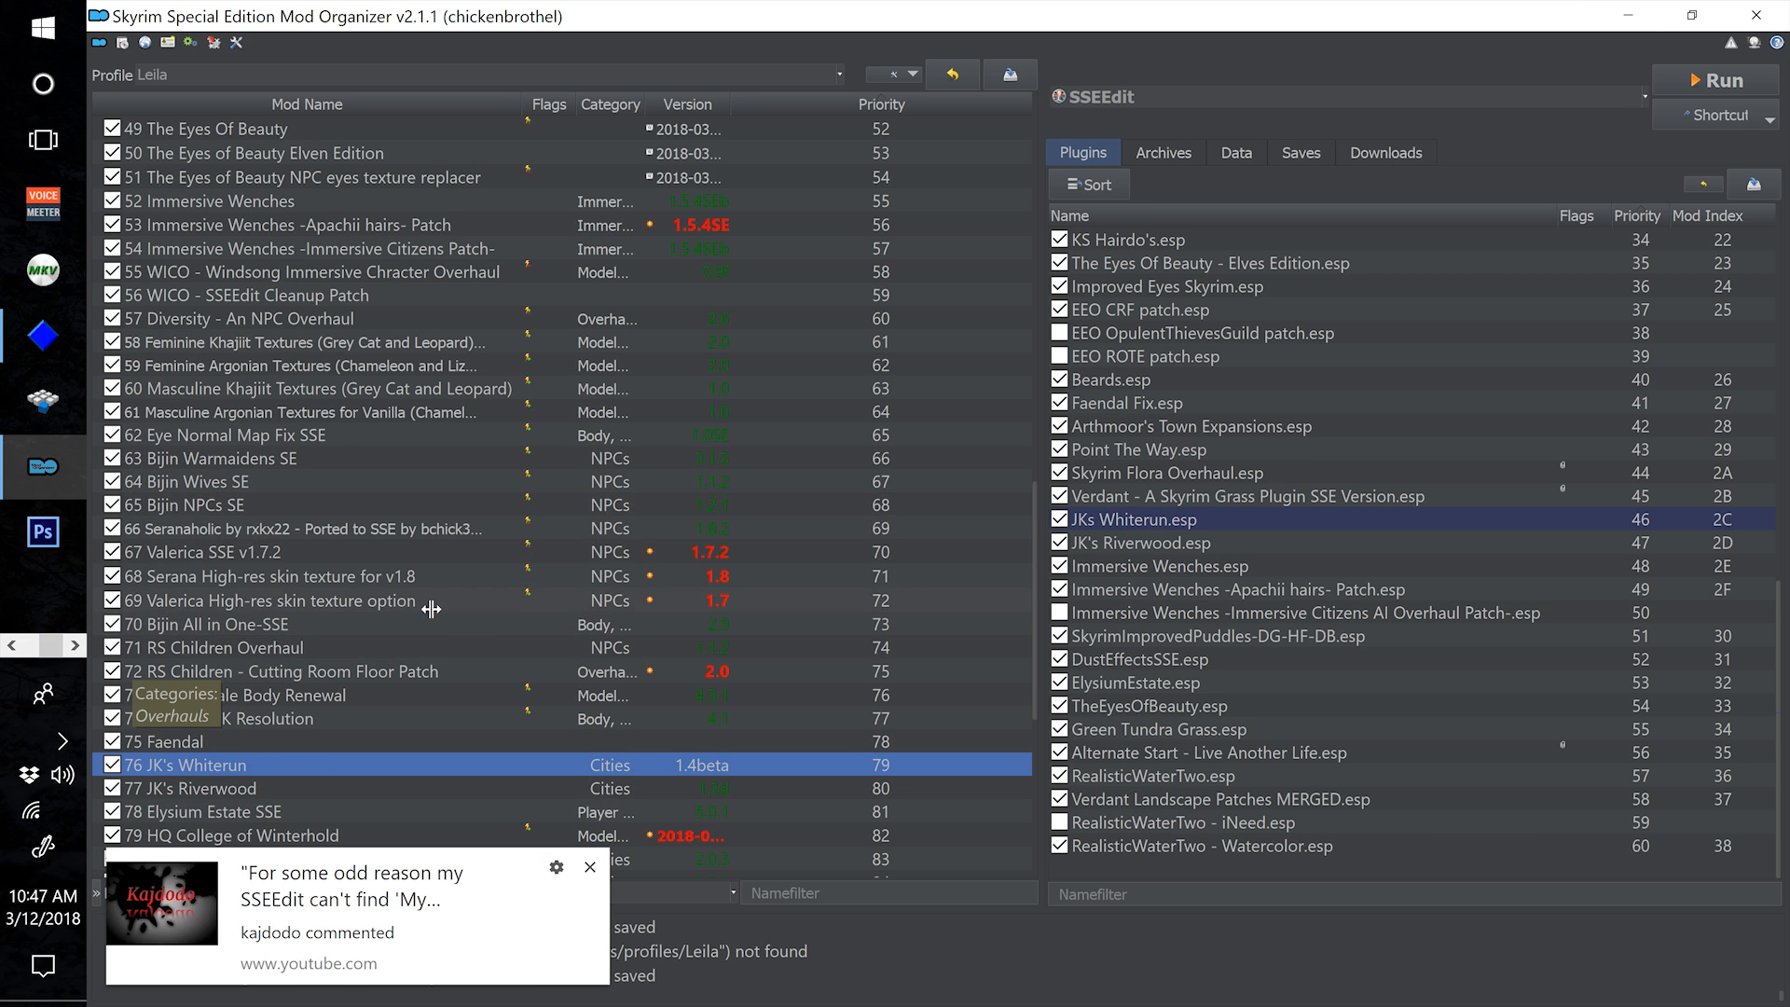
{"action": "left_click", "coordinate": [599, 884]}
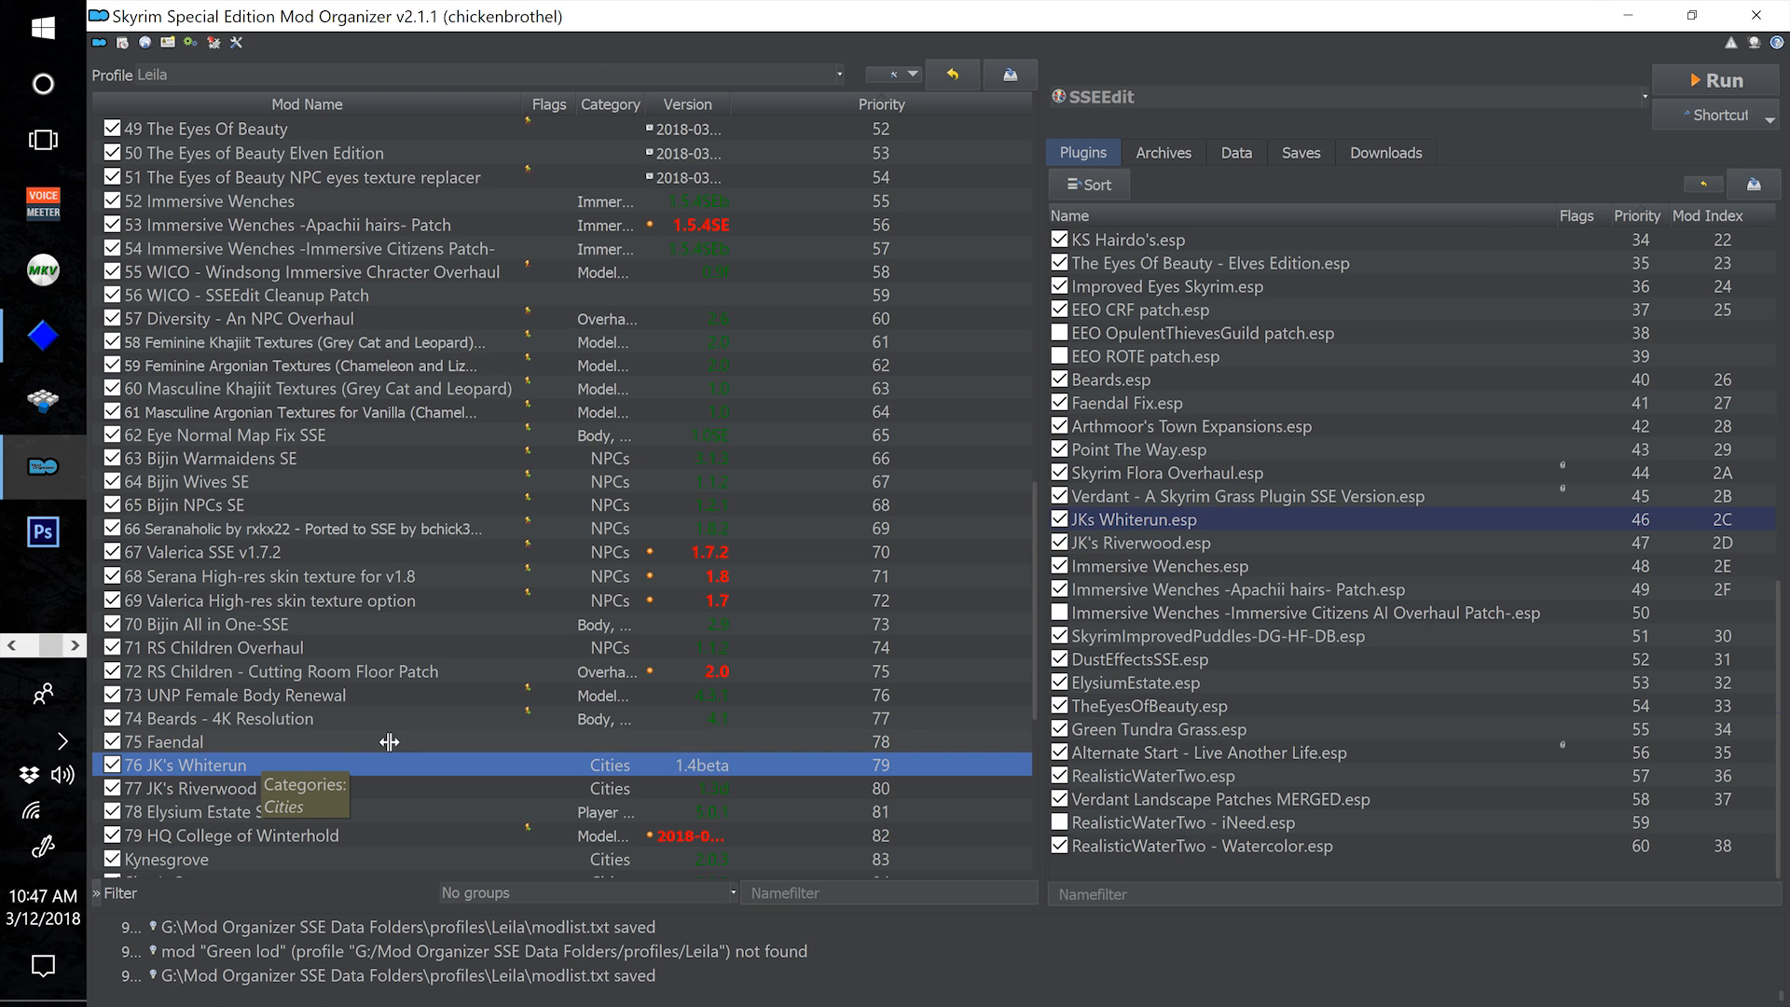
{"action": "scroll", "coordinate": [410, 736], "scroll_direction": "up", "scroll_amount": 5}
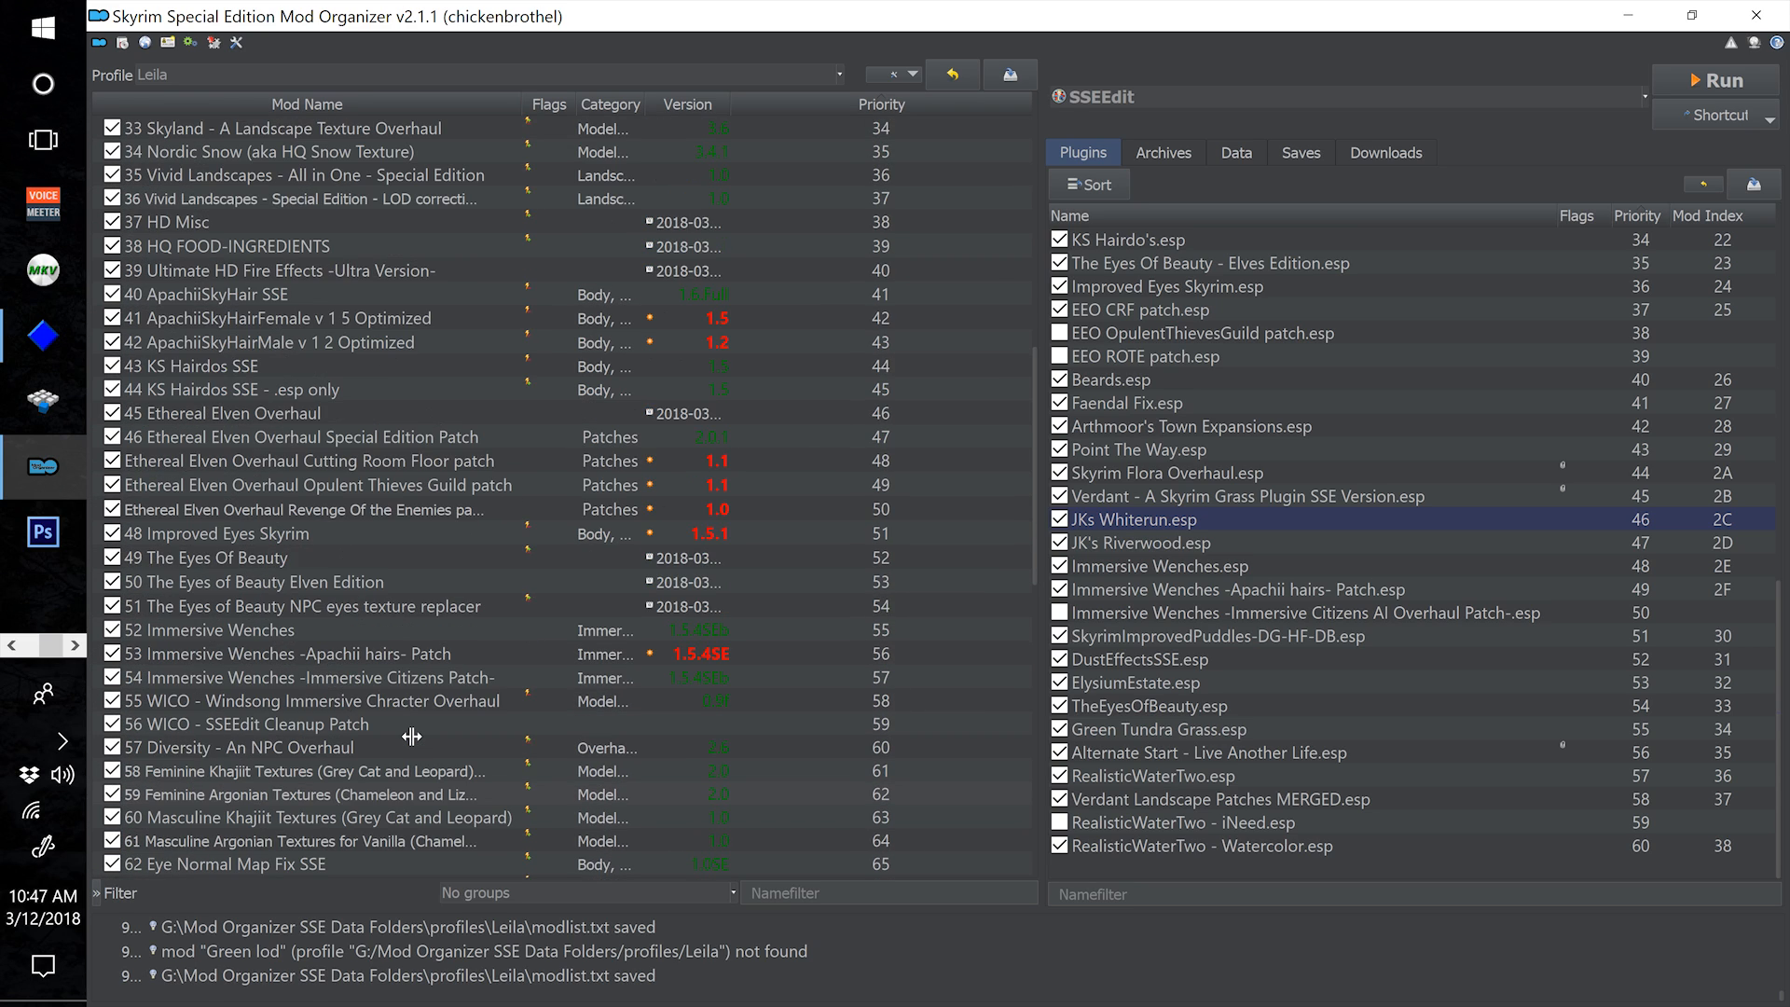
{"action": "scroll", "coordinate": [411, 736], "scroll_direction": "up", "scroll_amount": 4}
{"action": "scroll", "coordinate": [452, 714], "scroll_direction": "up", "scroll_amount": 4}
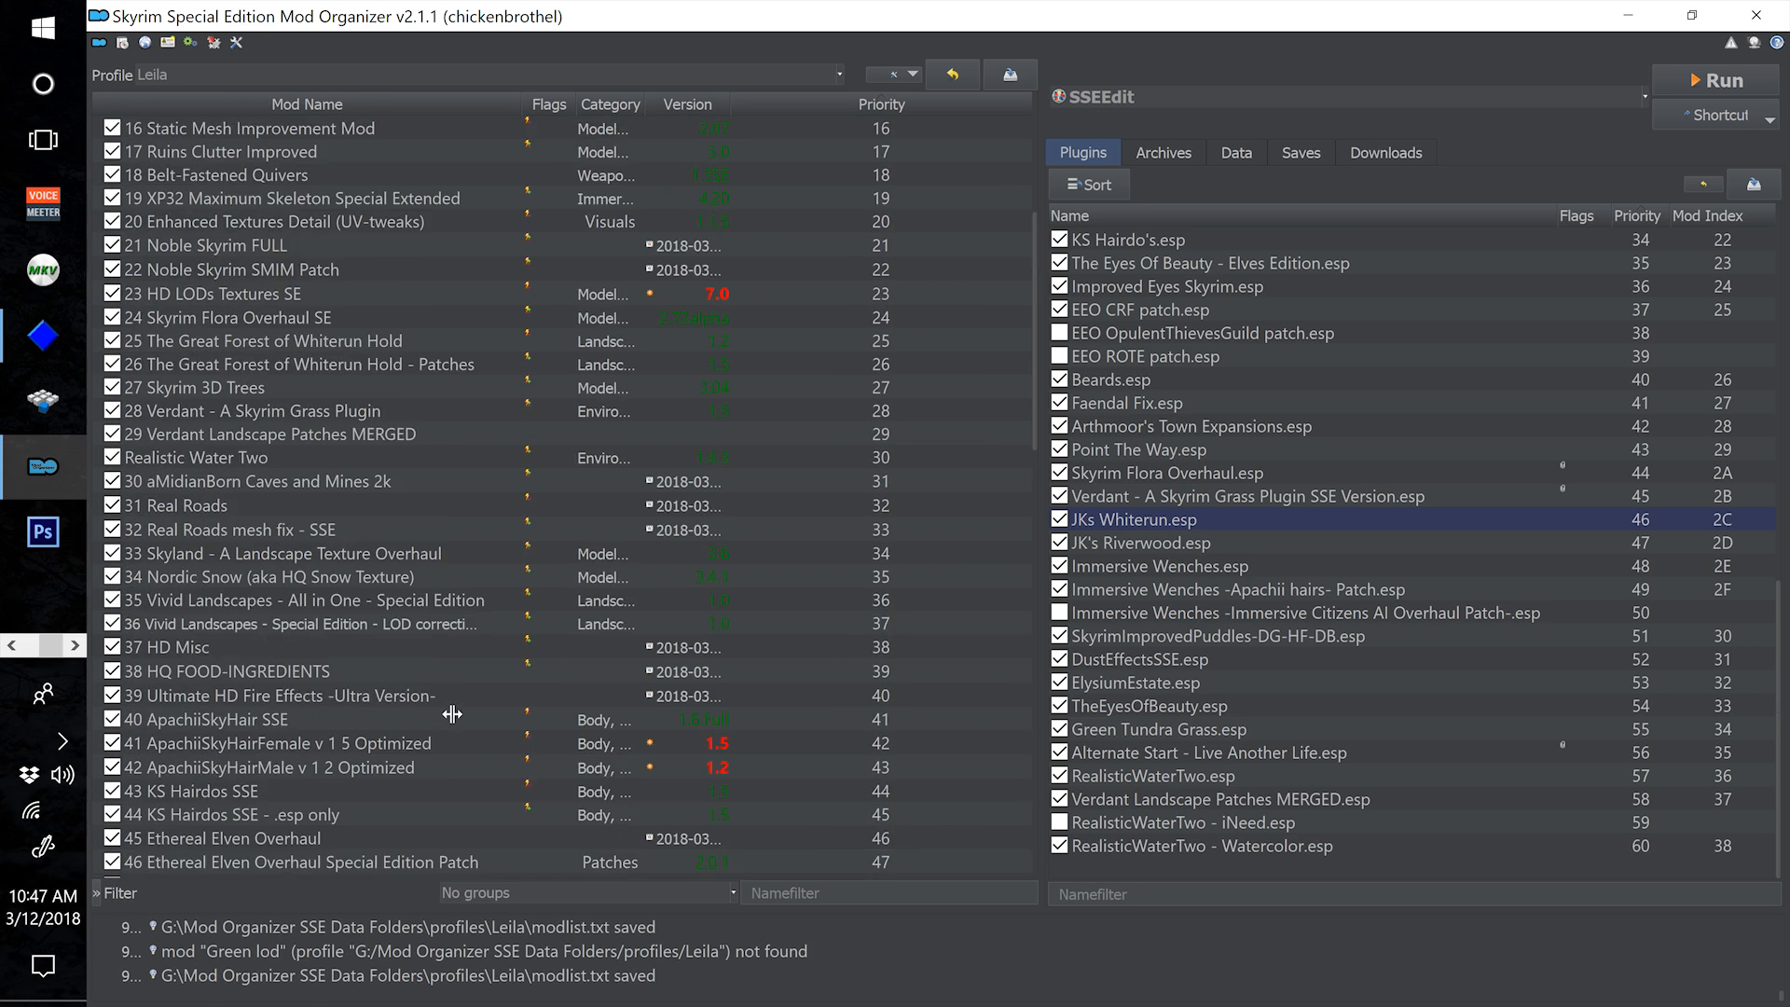
Look through the mod list from the landscape mods down to JK's Whiterun and Elysium Estate SSE
{"action": "scroll", "coordinate": [451, 714], "scroll_direction": "down", "scroll_amount": 5}
{"action": "scroll", "coordinate": [452, 714], "scroll_direction": "down", "scroll_amount": 6}
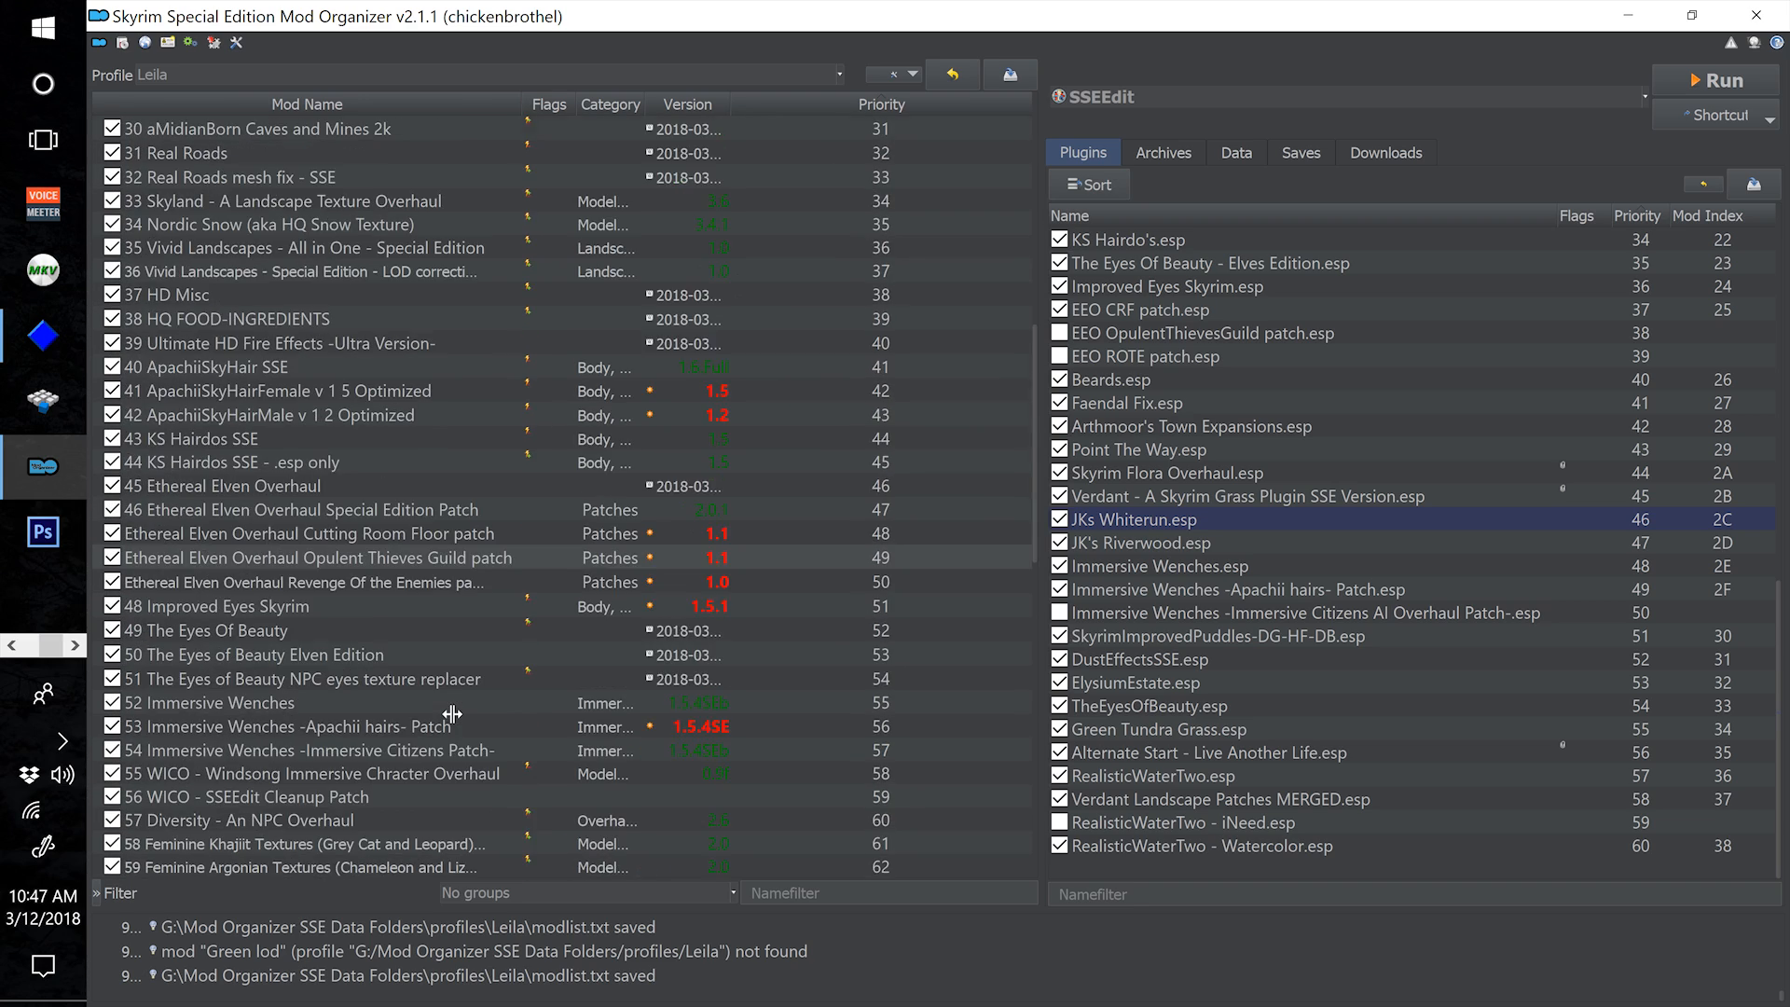
{"action": "scroll", "coordinate": [451, 714], "scroll_direction": "down", "scroll_amount": 3}
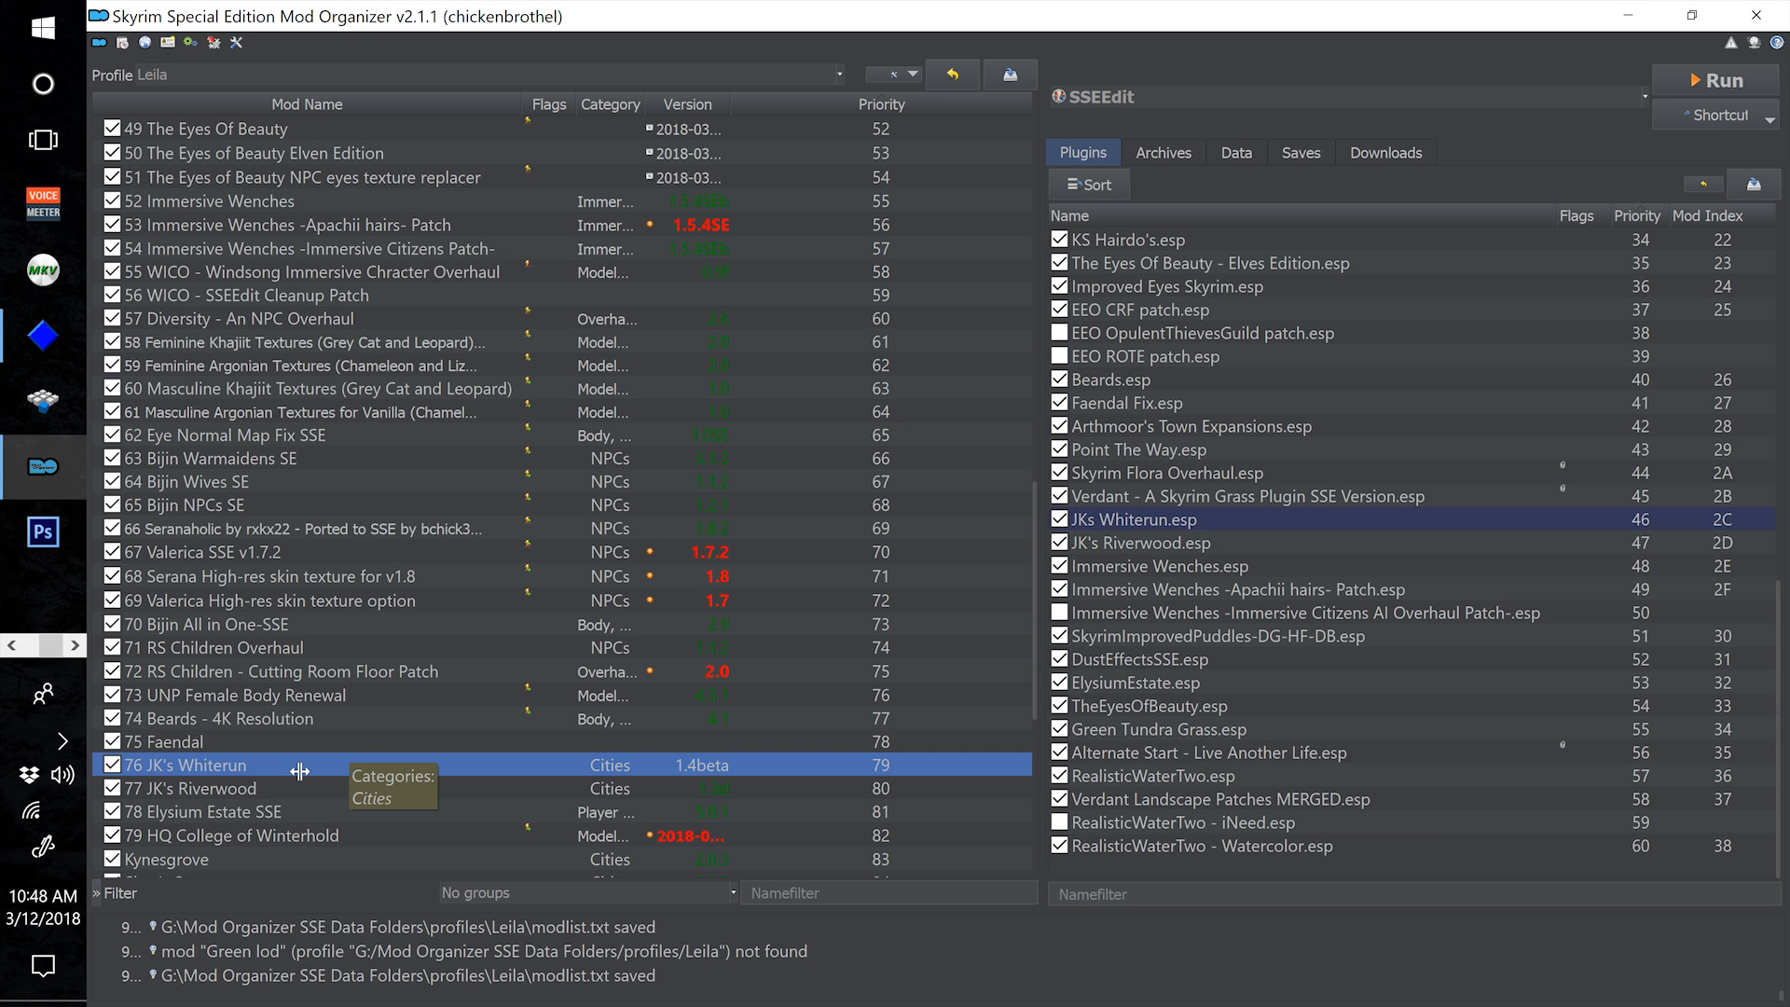
{"action": "scroll", "coordinate": [399, 737], "scroll_direction": "up", "scroll_amount": 1}
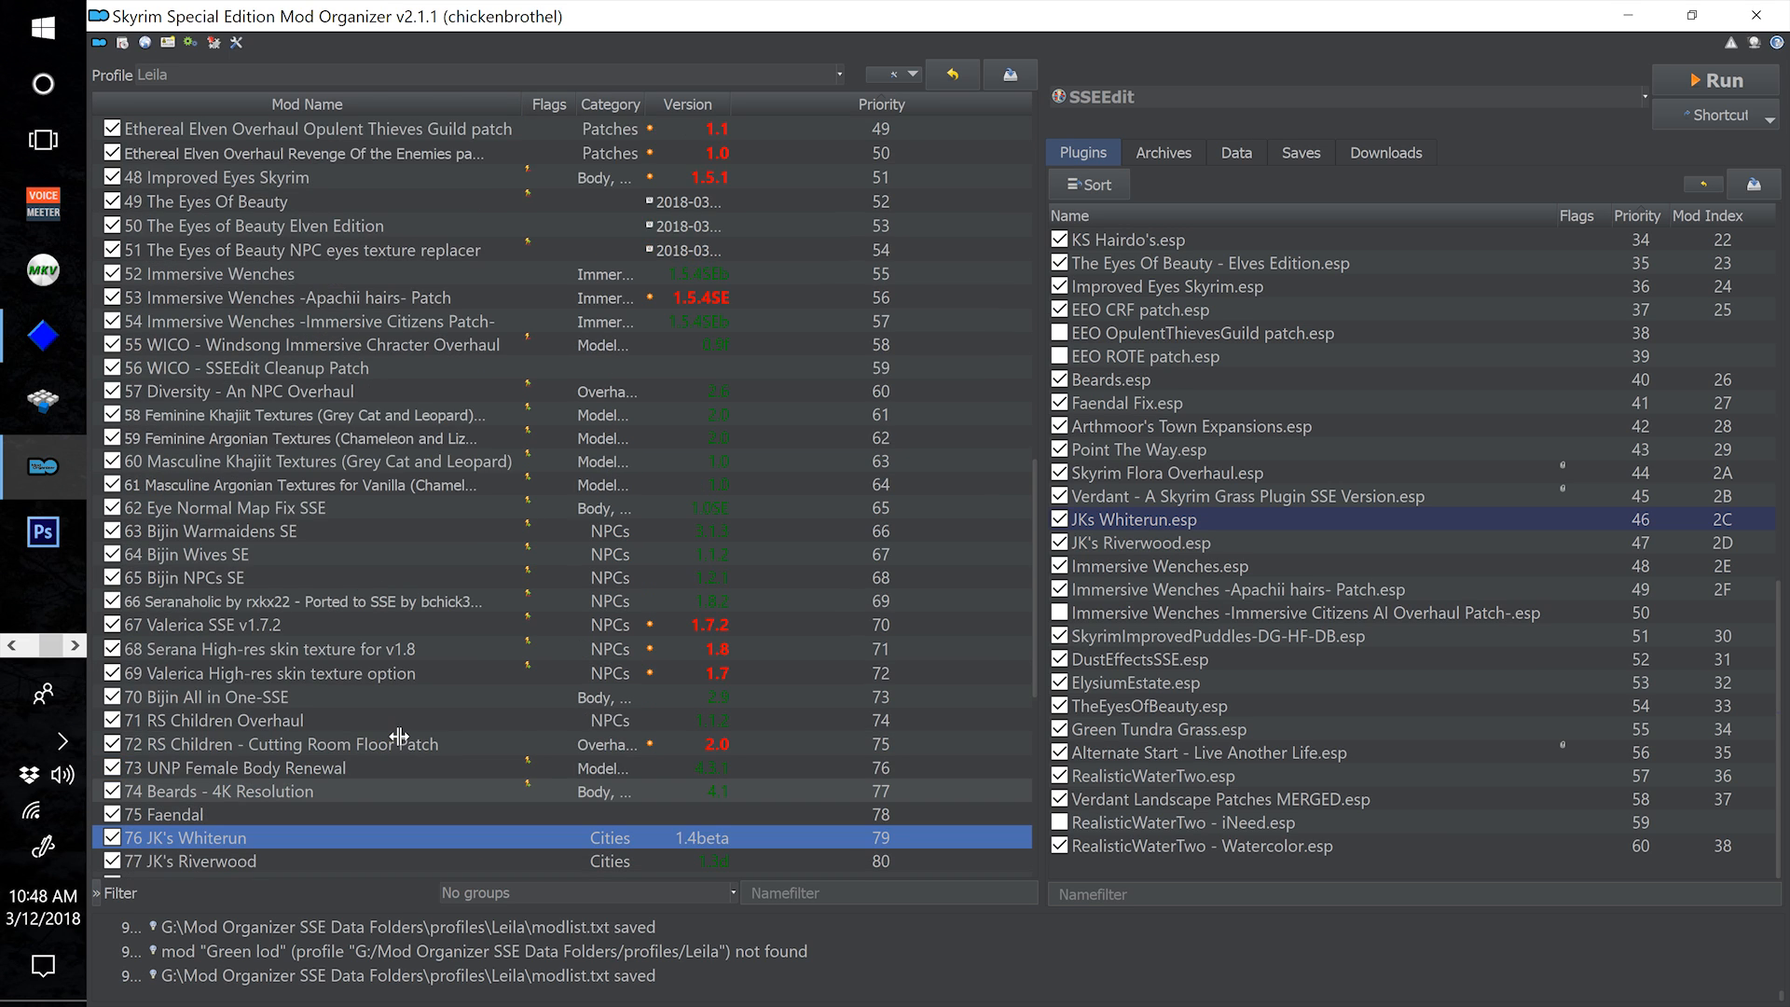
{"action": "scroll", "coordinate": [399, 741], "scroll_direction": "down", "scroll_amount": 1}
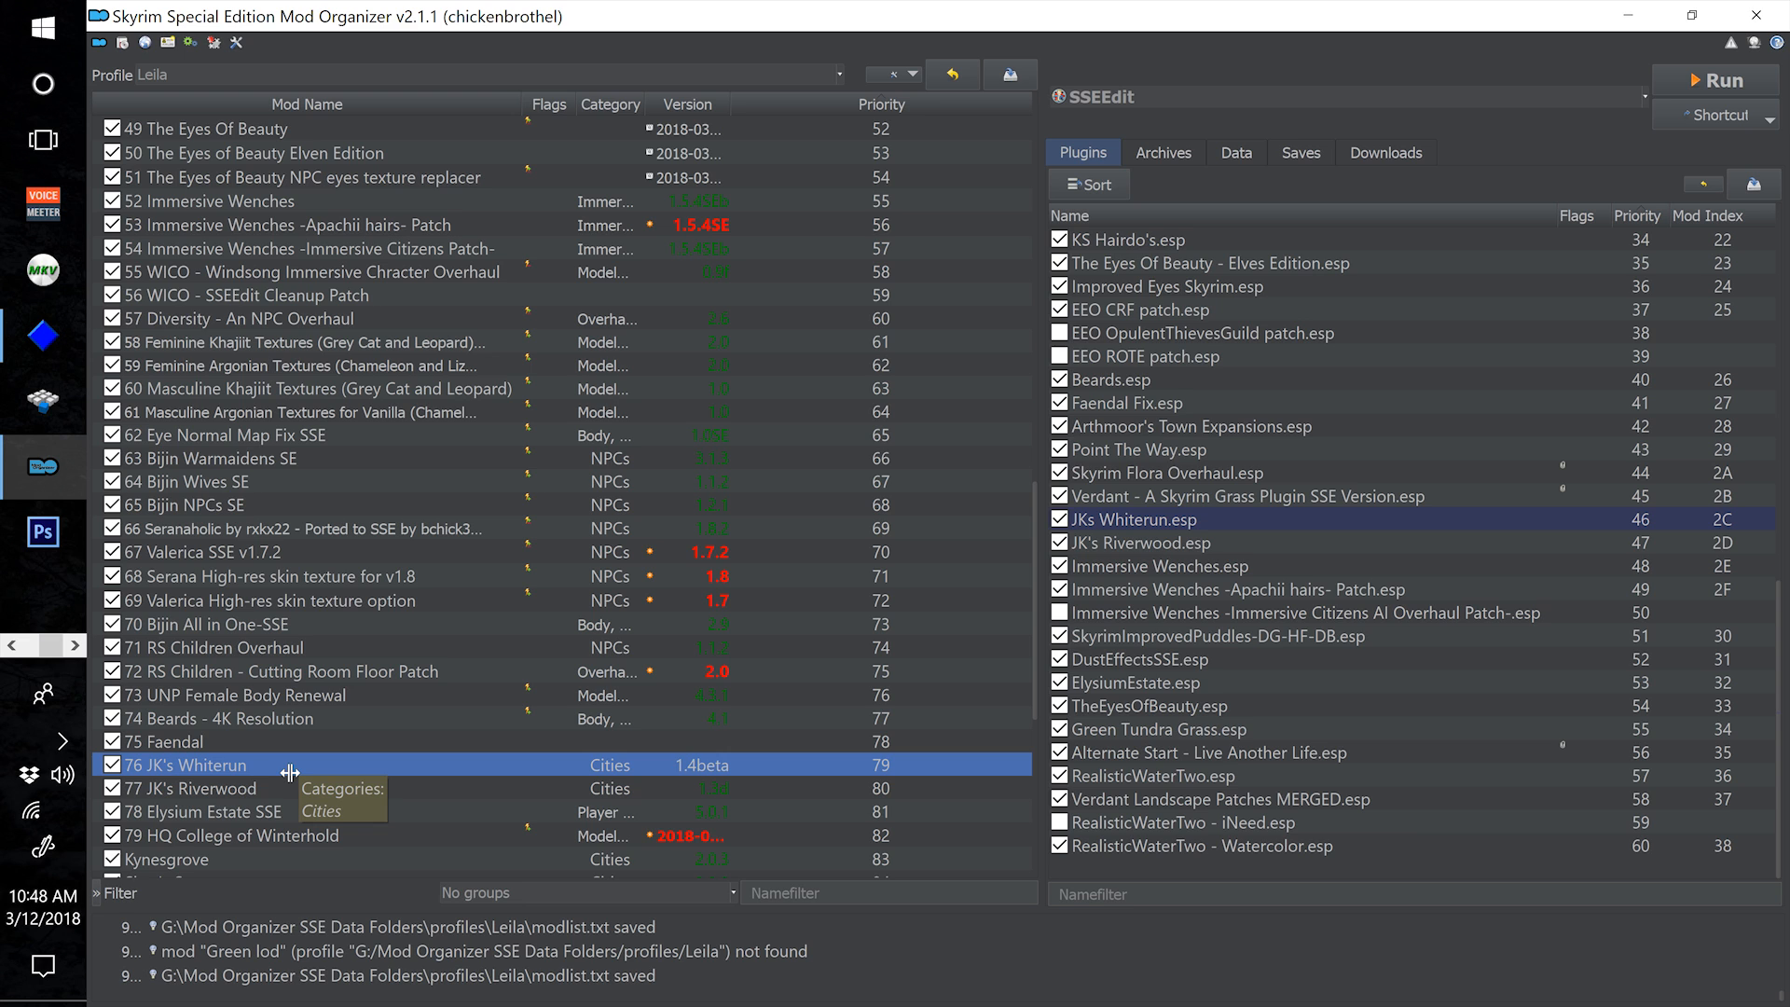
Go back up to the landscape mods and inspect Skyrim 3D Trees and The Great Forest of Whiterun Hold - Patches for conflicts
{"action": "scroll", "coordinate": [435, 693], "scroll_direction": "up", "scroll_amount": 8}
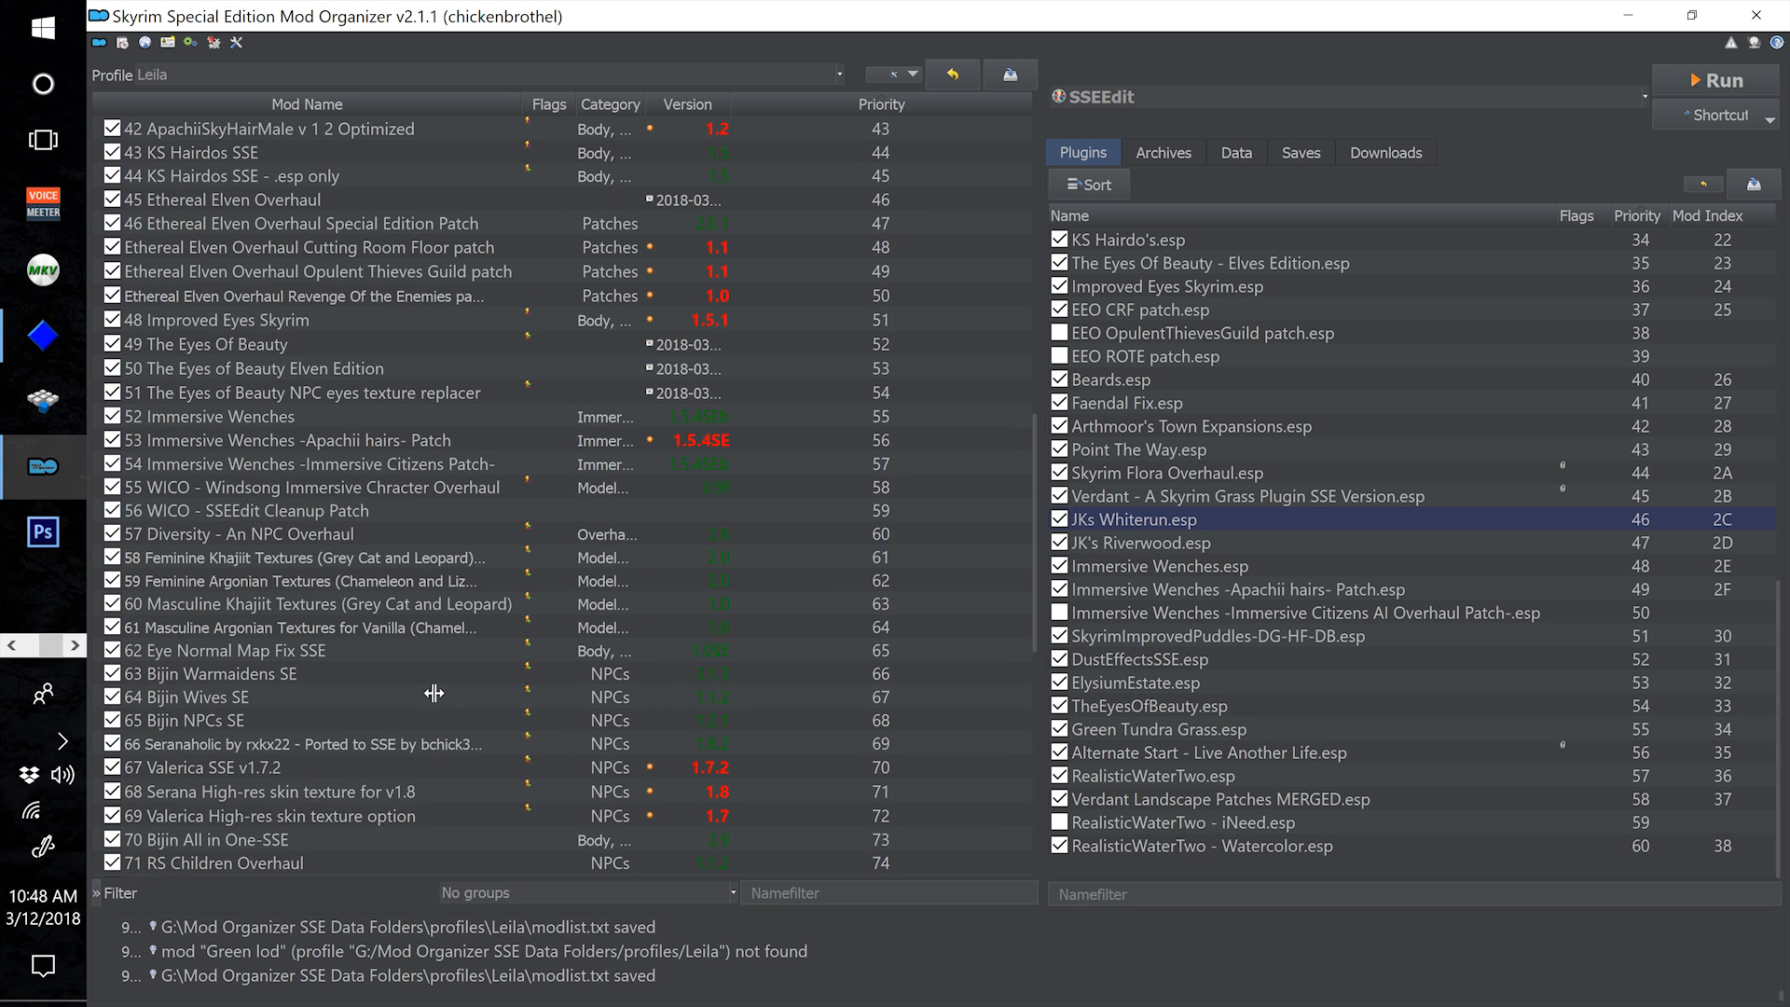
{"action": "scroll", "coordinate": [434, 694], "scroll_direction": "up", "scroll_amount": 3}
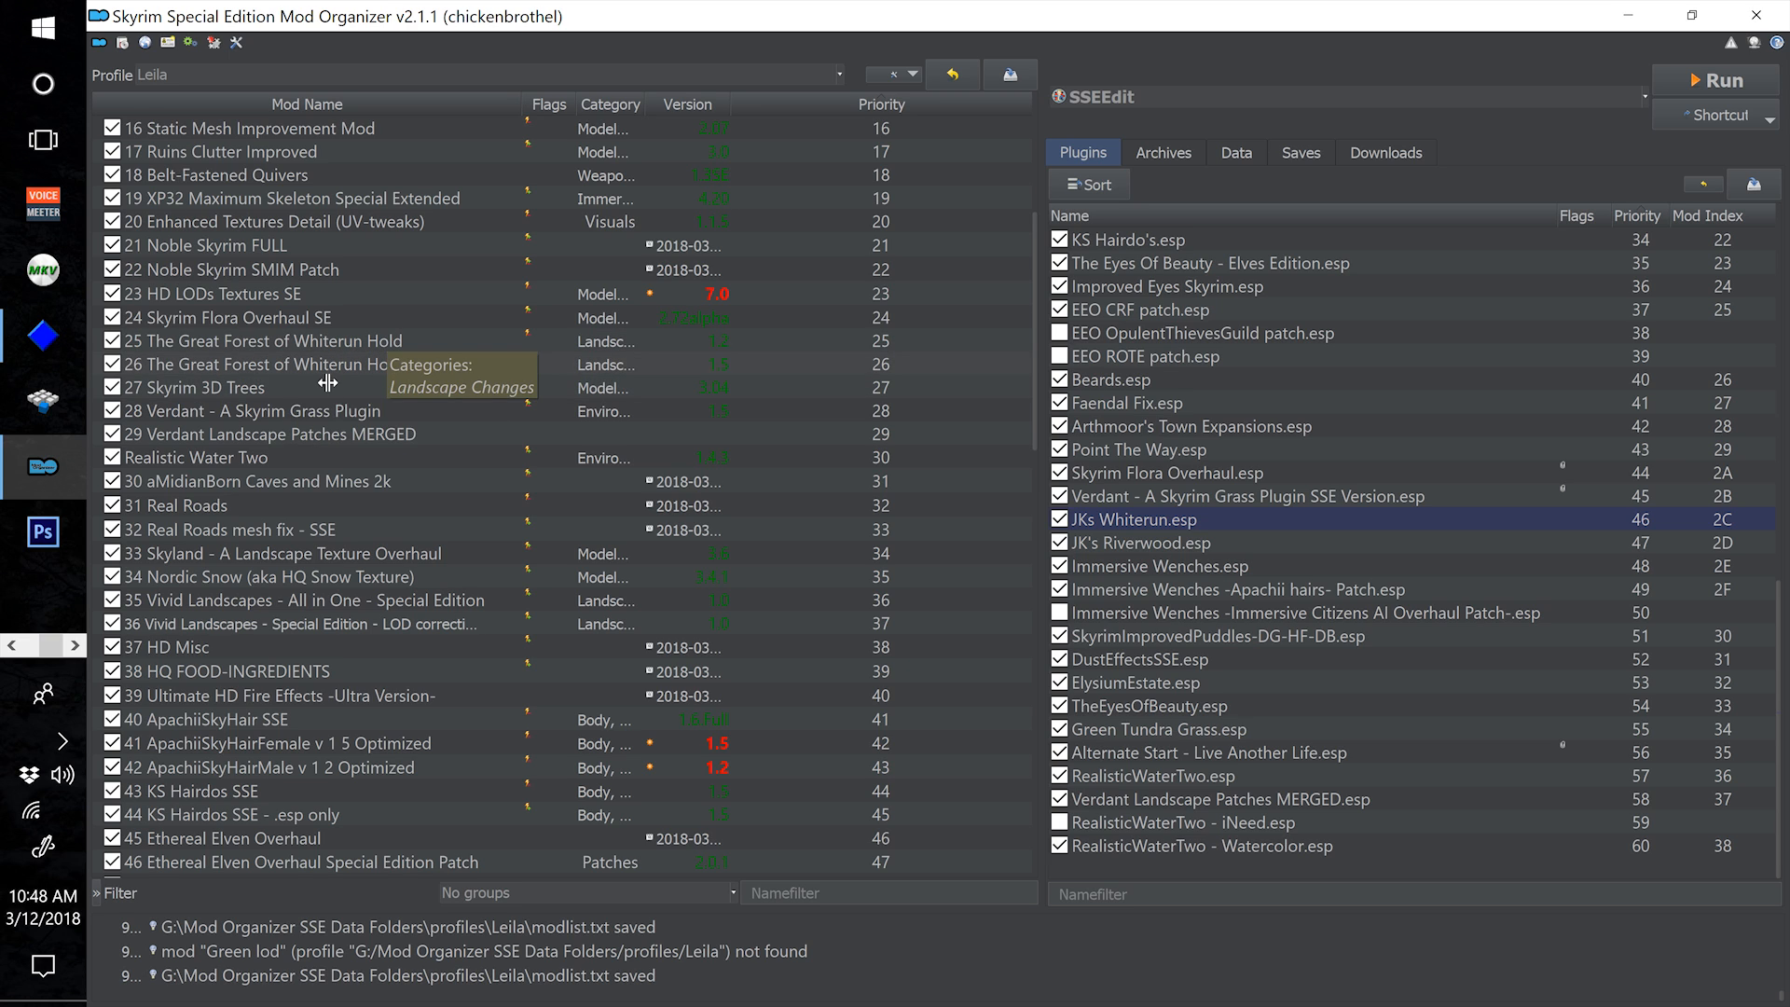
{"action": "left_click", "coordinate": [333, 396]}
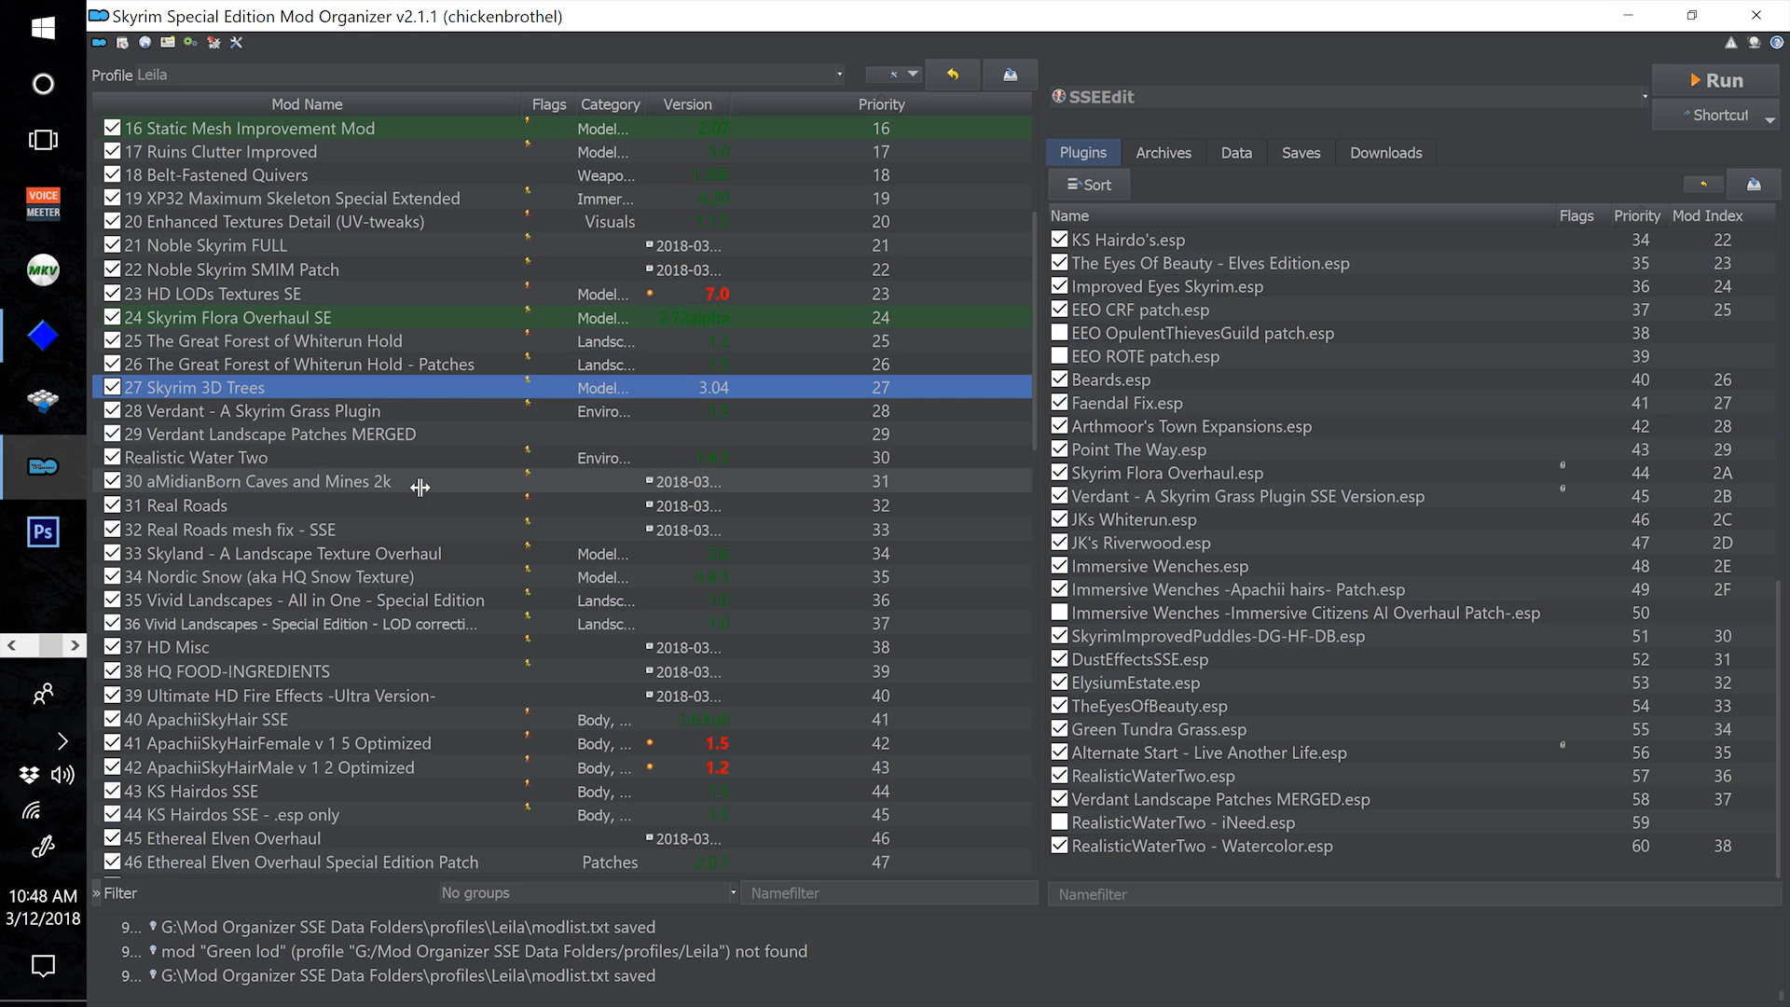
{"action": "left_click", "coordinate": [394, 365]}
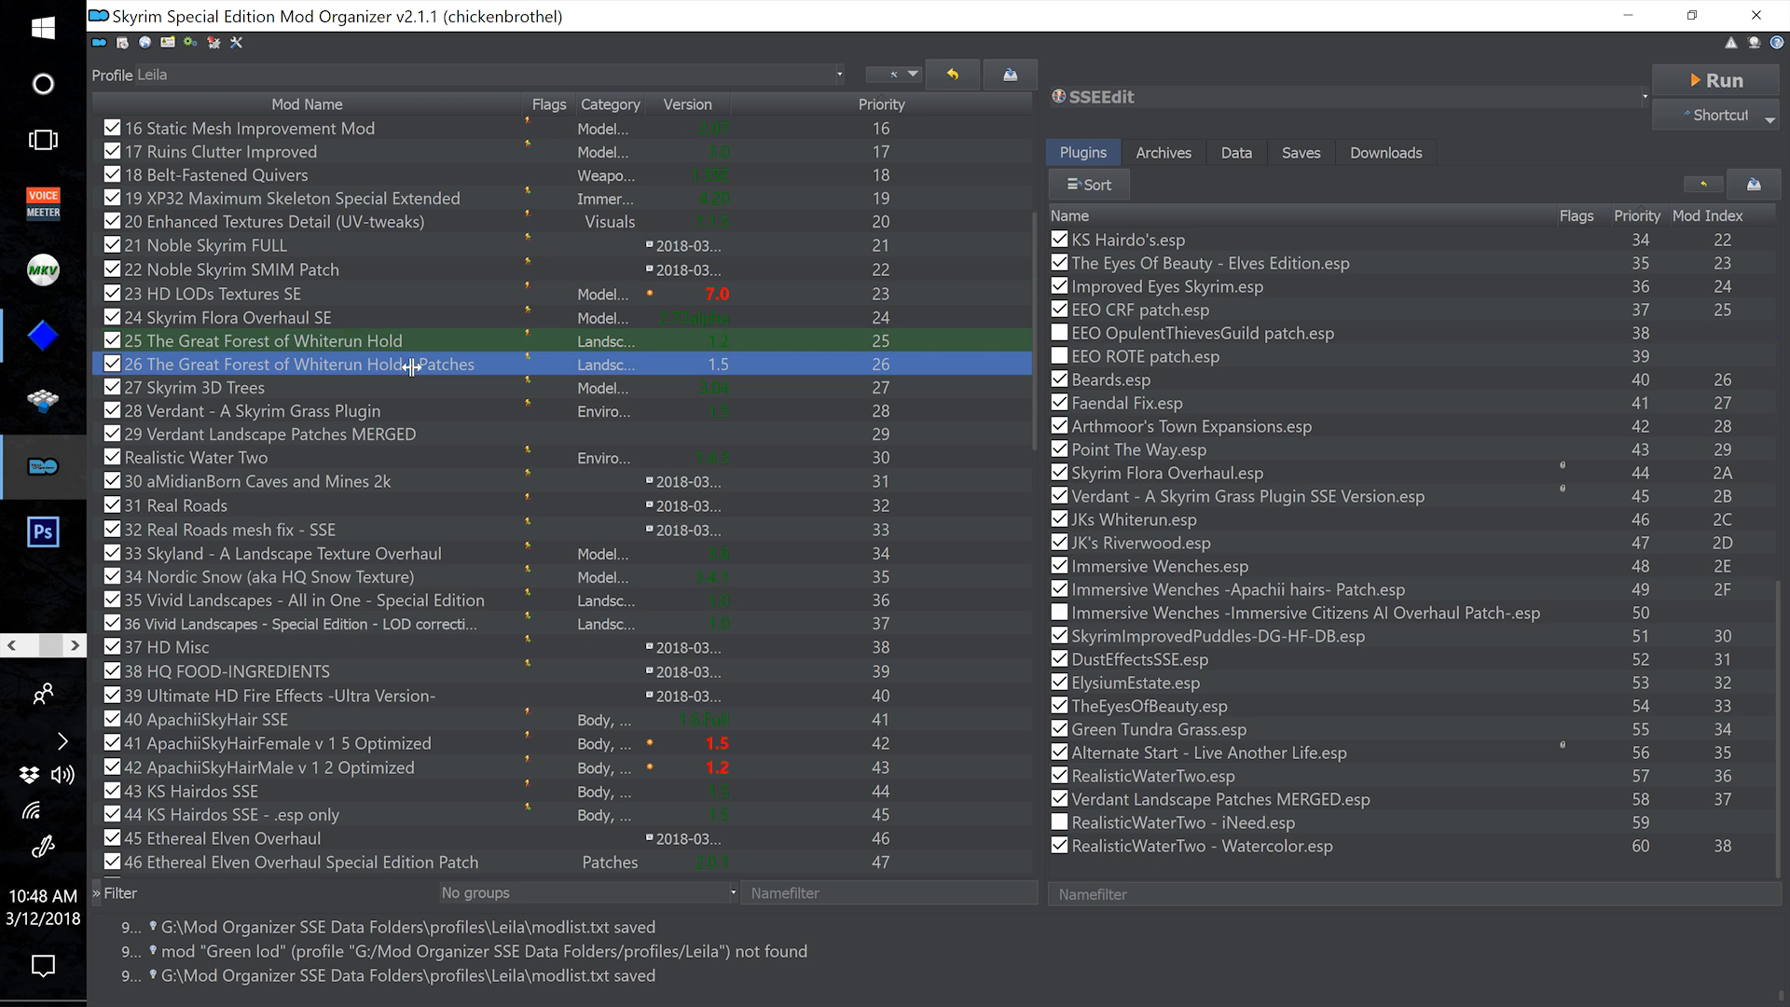
Compare the load position of JK's Whiterun and Elysium Estate SSE with that of The Great Forest of Whiterun Hold patches
{"action": "scroll", "coordinate": [435, 547], "scroll_direction": "down", "scroll_amount": 2}
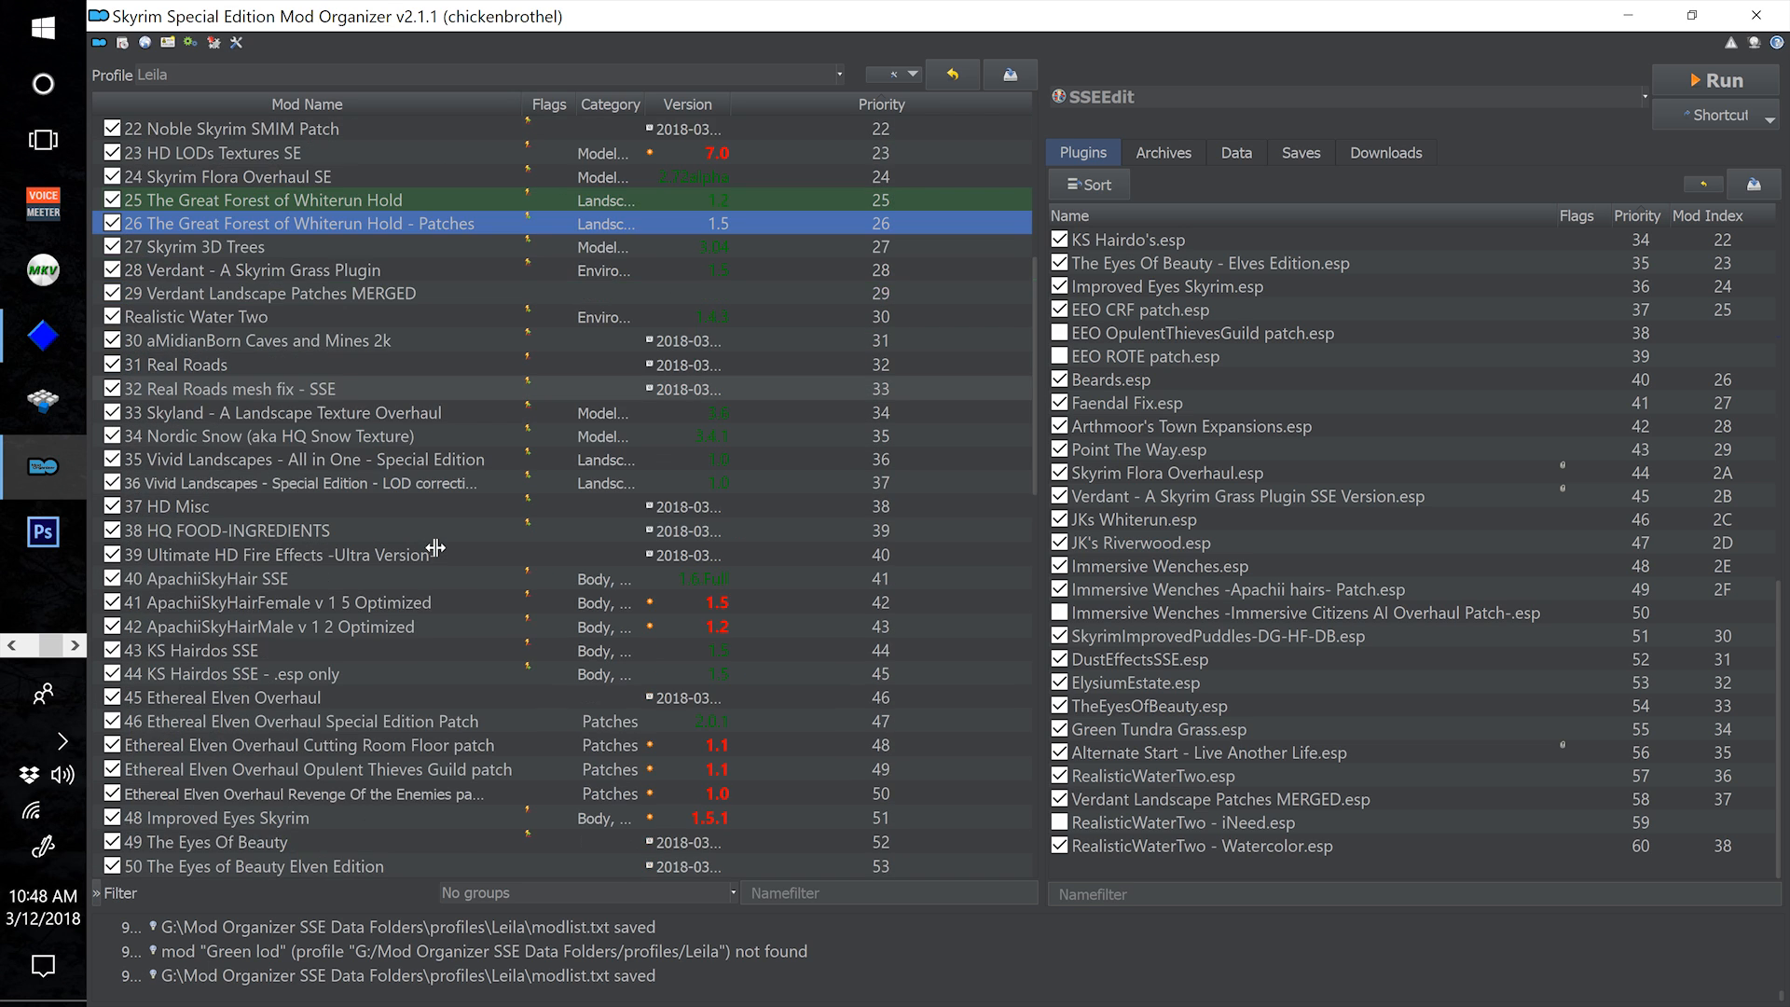
{"action": "scroll", "coordinate": [435, 547], "scroll_direction": "down", "scroll_amount": 9}
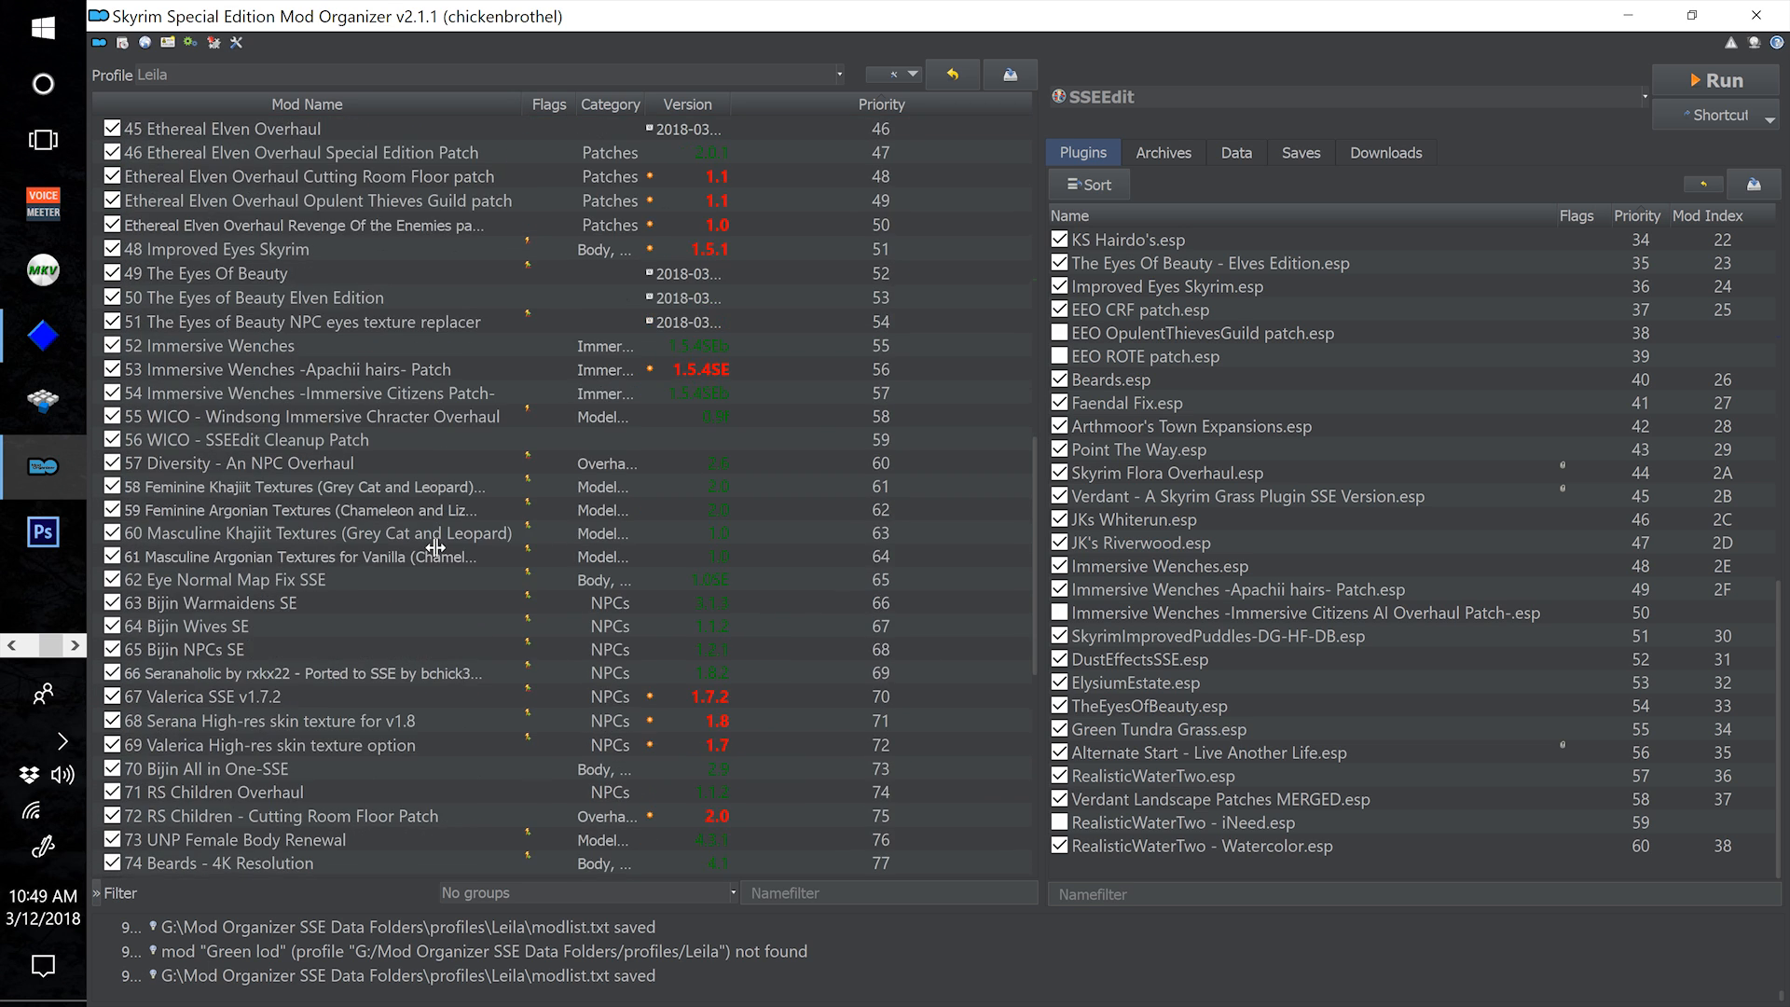
{"action": "scroll", "coordinate": [435, 548], "scroll_direction": "down", "scroll_amount": 2}
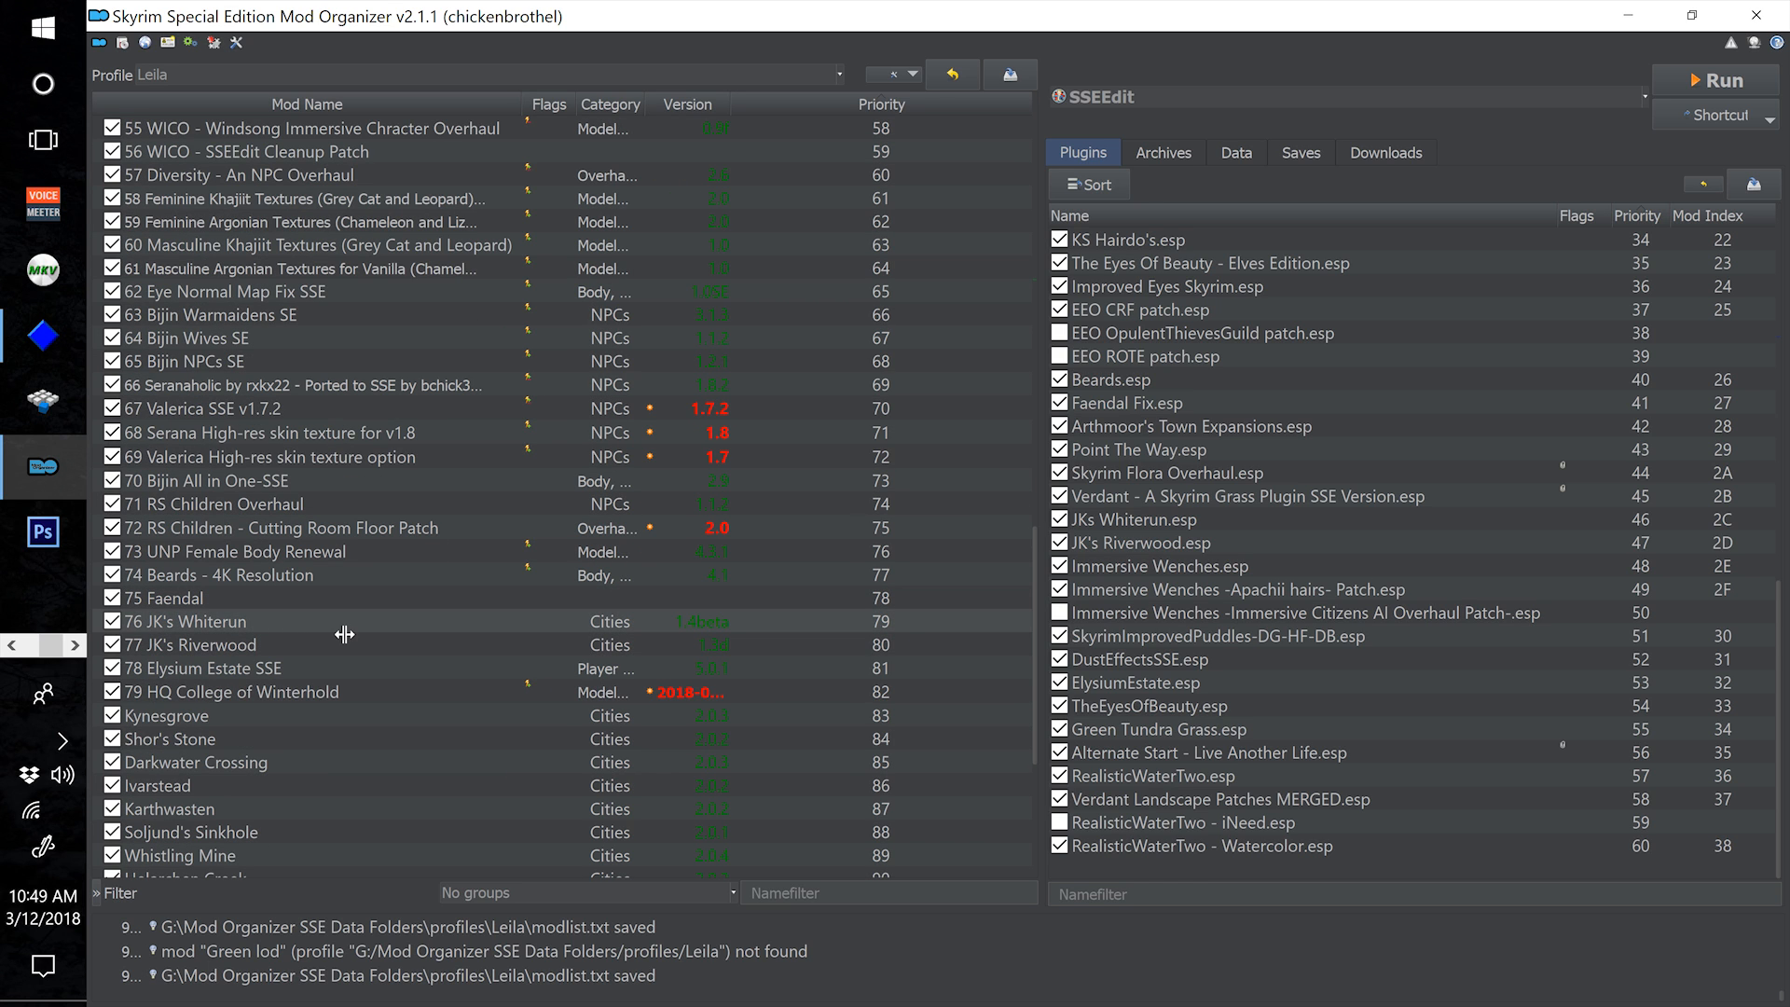
{"action": "scroll", "coordinate": [373, 652], "scroll_direction": "up", "scroll_amount": 1}
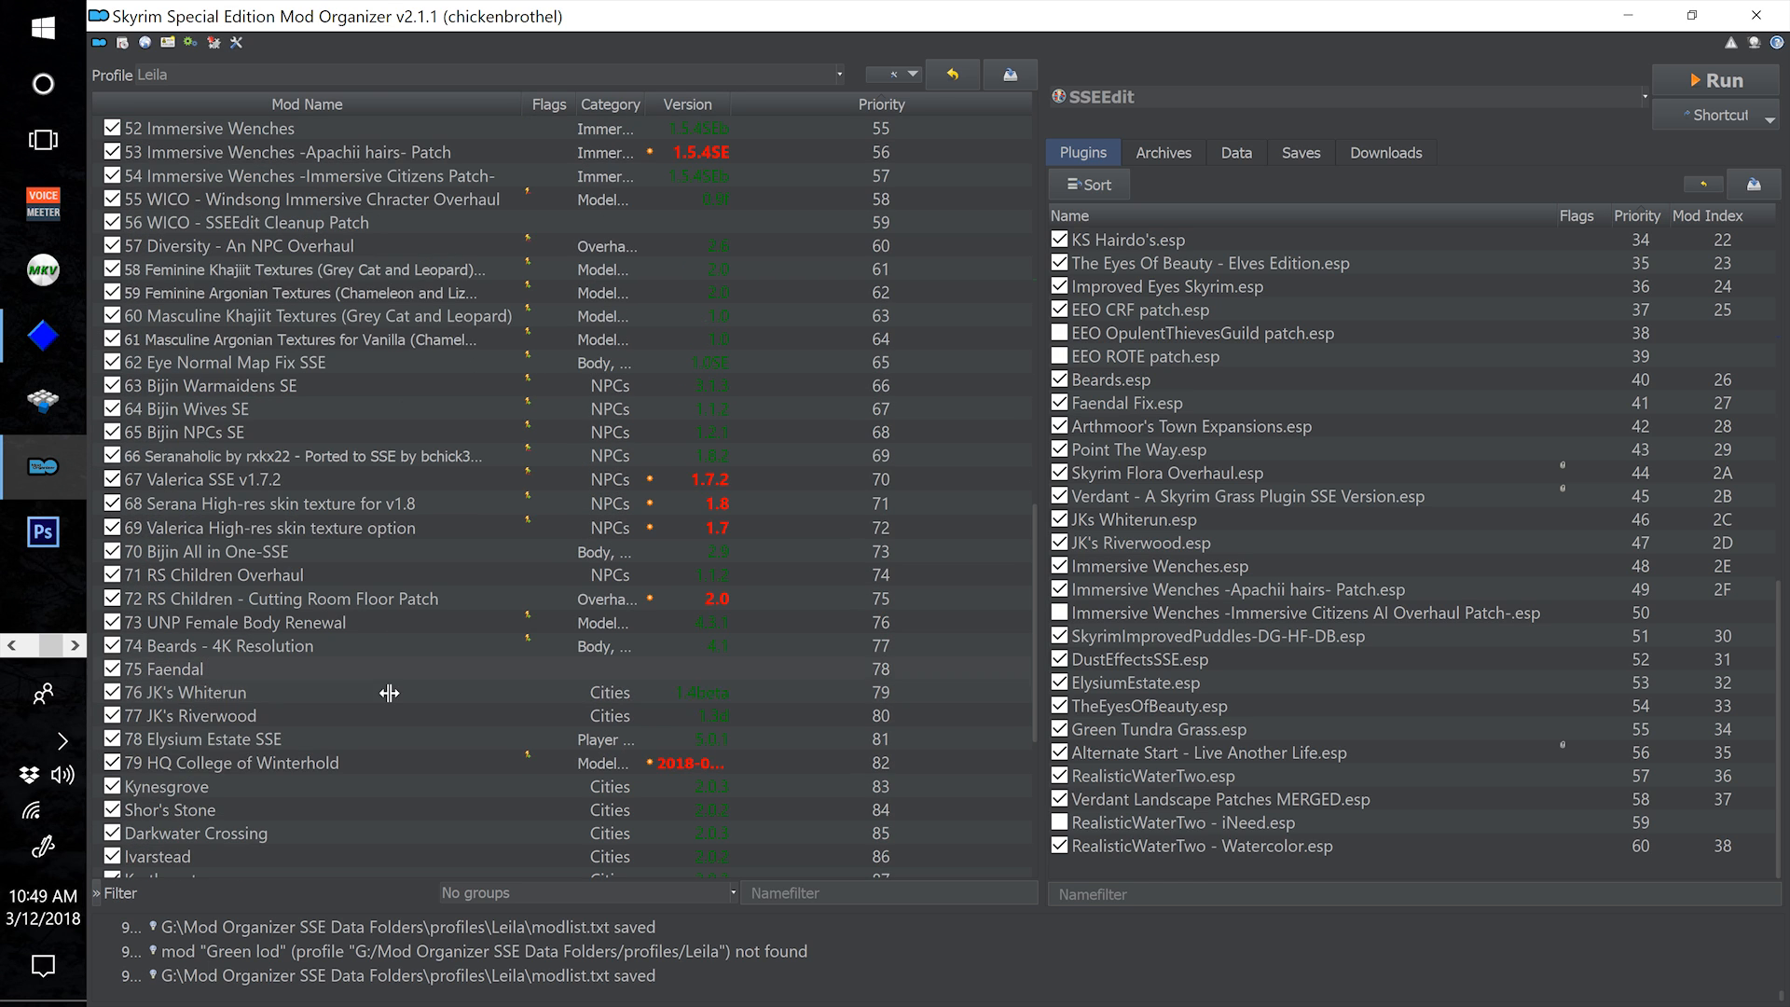
{"action": "scroll", "coordinate": [384, 694], "scroll_direction": "up", "scroll_amount": 6}
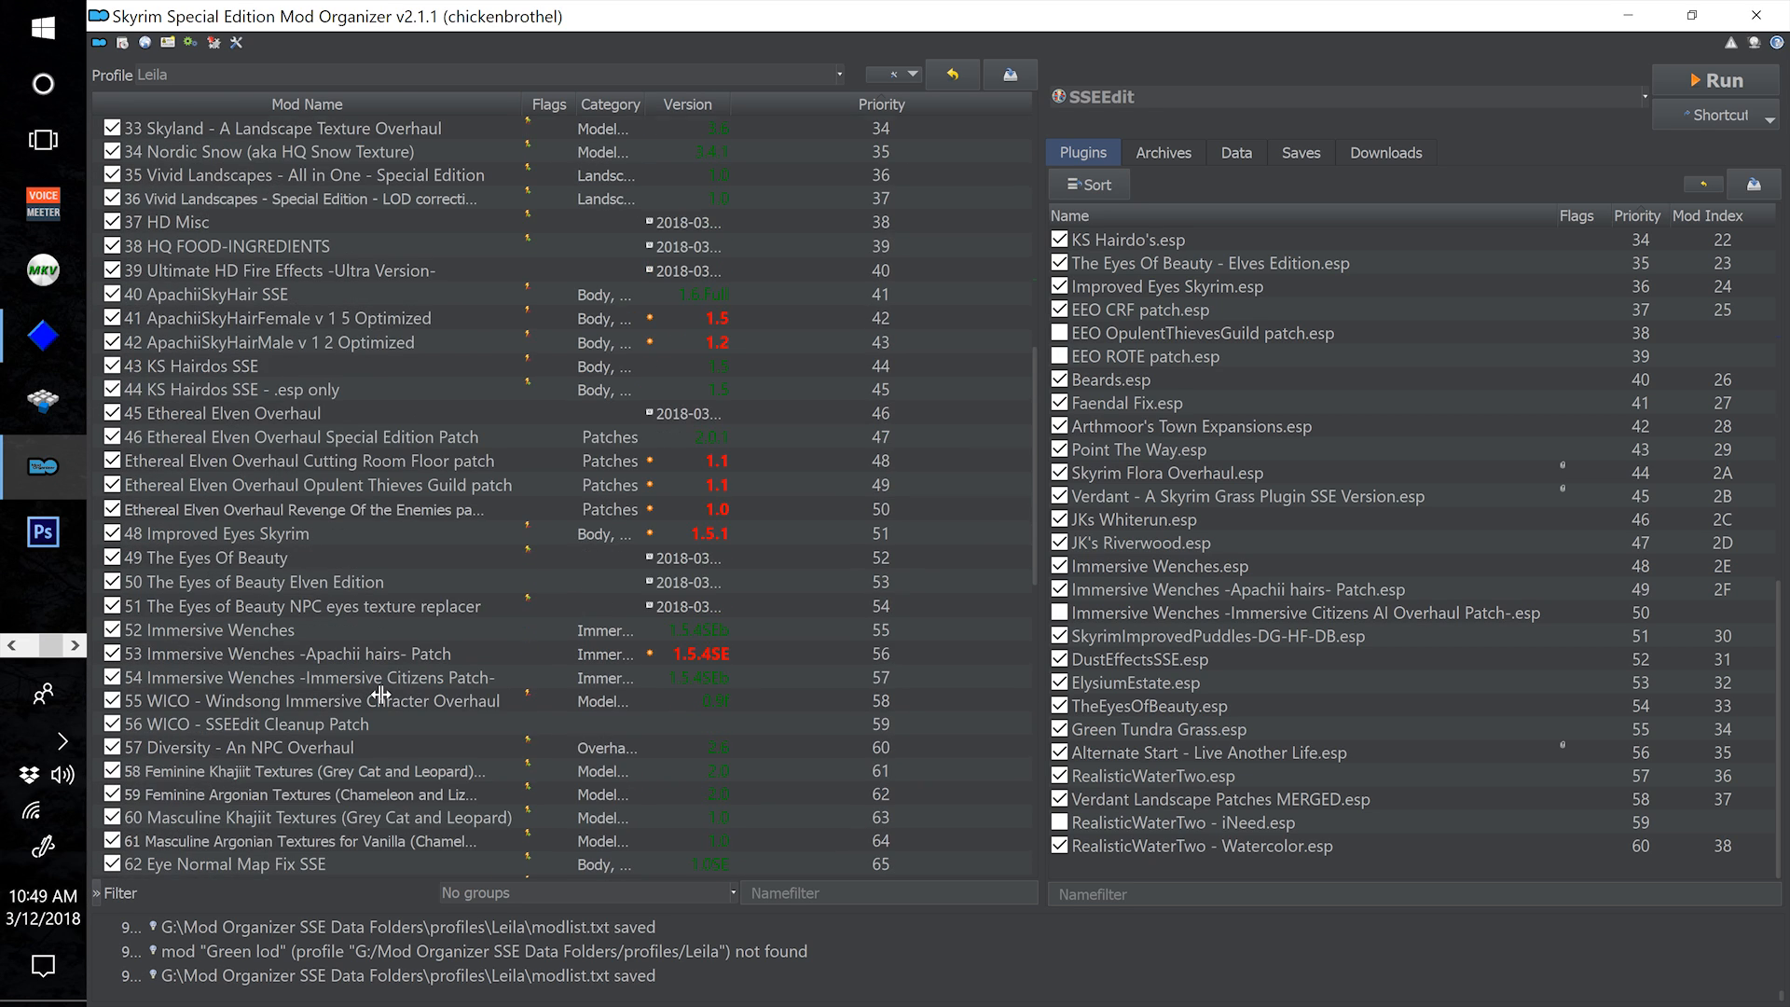
{"action": "scroll", "coordinate": [391, 634], "scroll_direction": "up", "scroll_amount": 2}
{"action": "scroll", "coordinate": [409, 554], "scroll_direction": "up", "scroll_amount": 2}
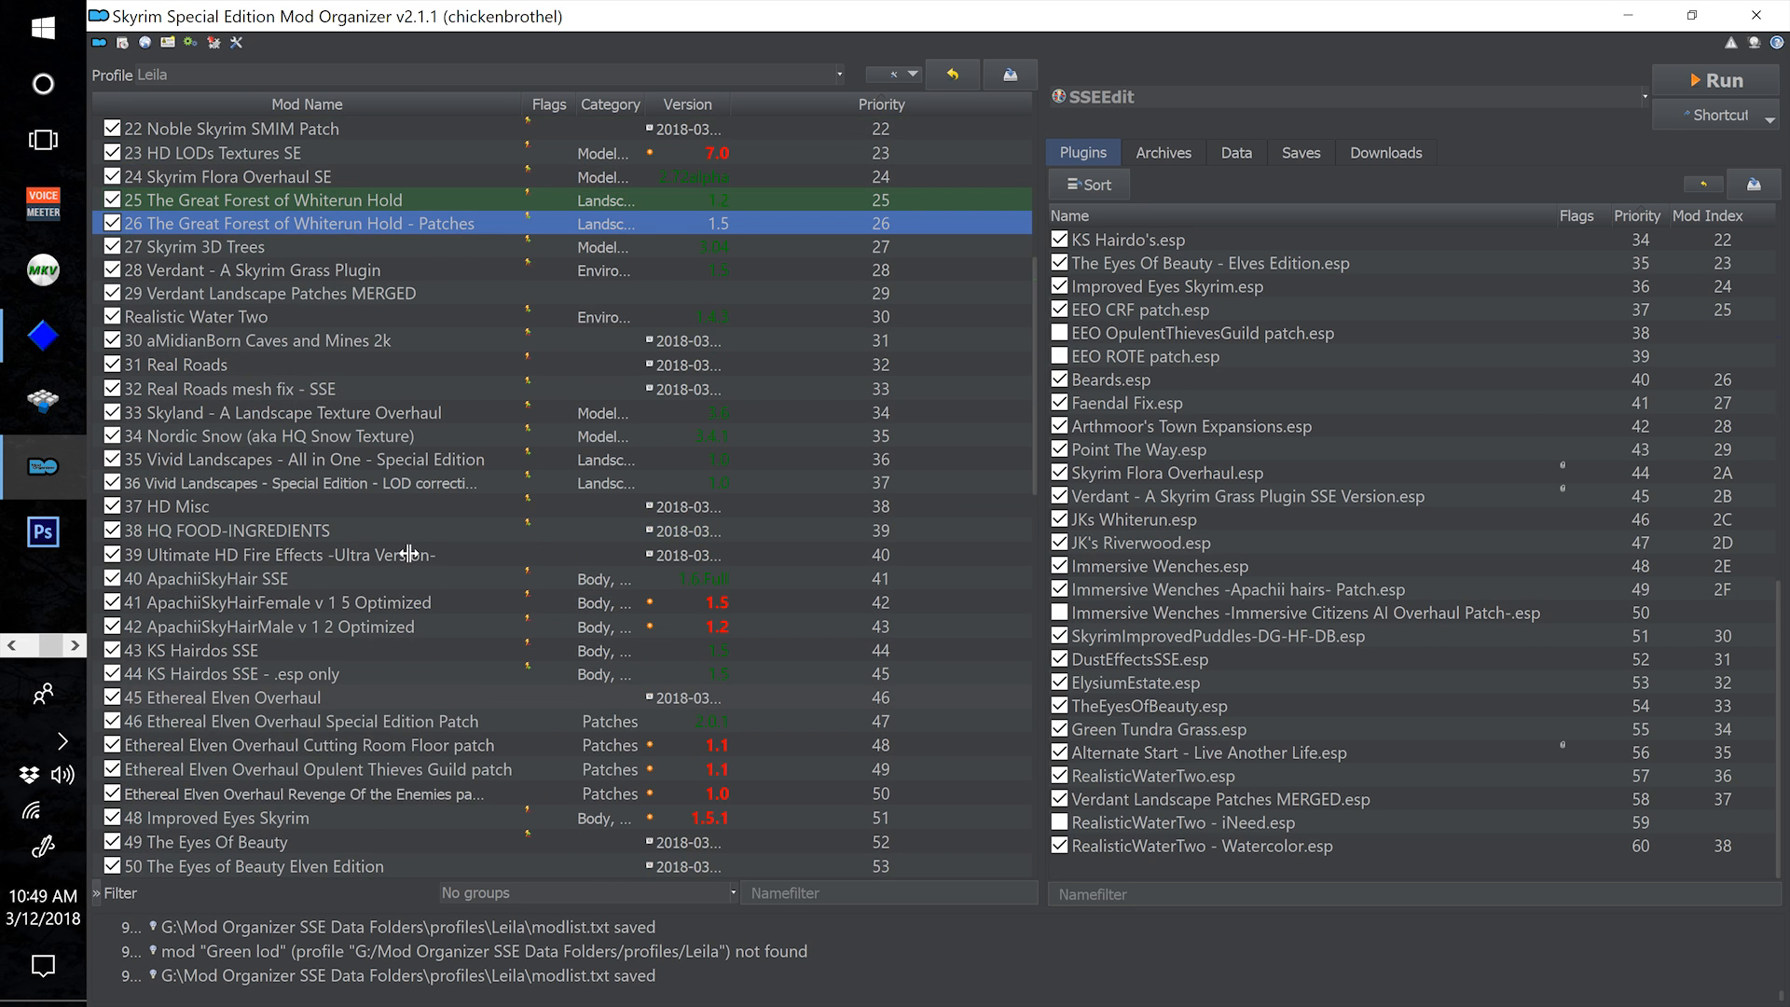
Inspect Skyrim 3D Trees, The Great Forest of Whiterun Hold - Patches and the main Great Forest mod one after another
{"action": "scroll", "coordinate": [410, 549], "scroll_direction": "up", "scroll_amount": 1}
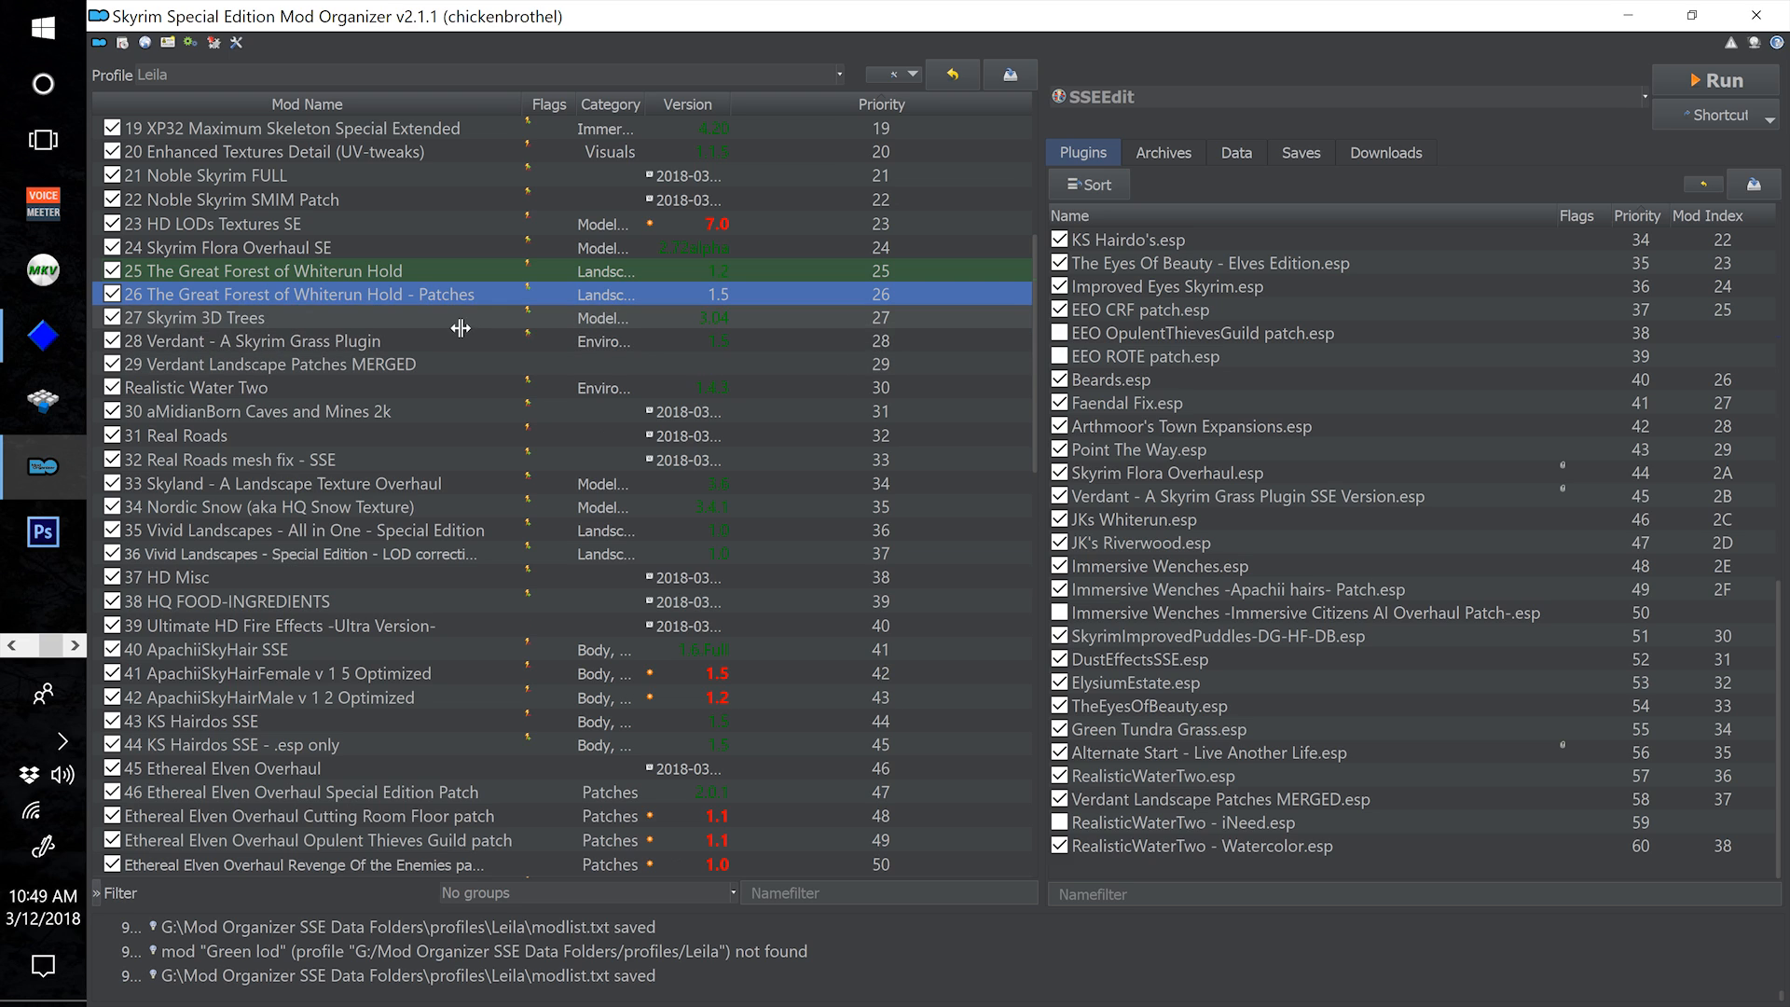
{"action": "left_click", "coordinate": [428, 326]}
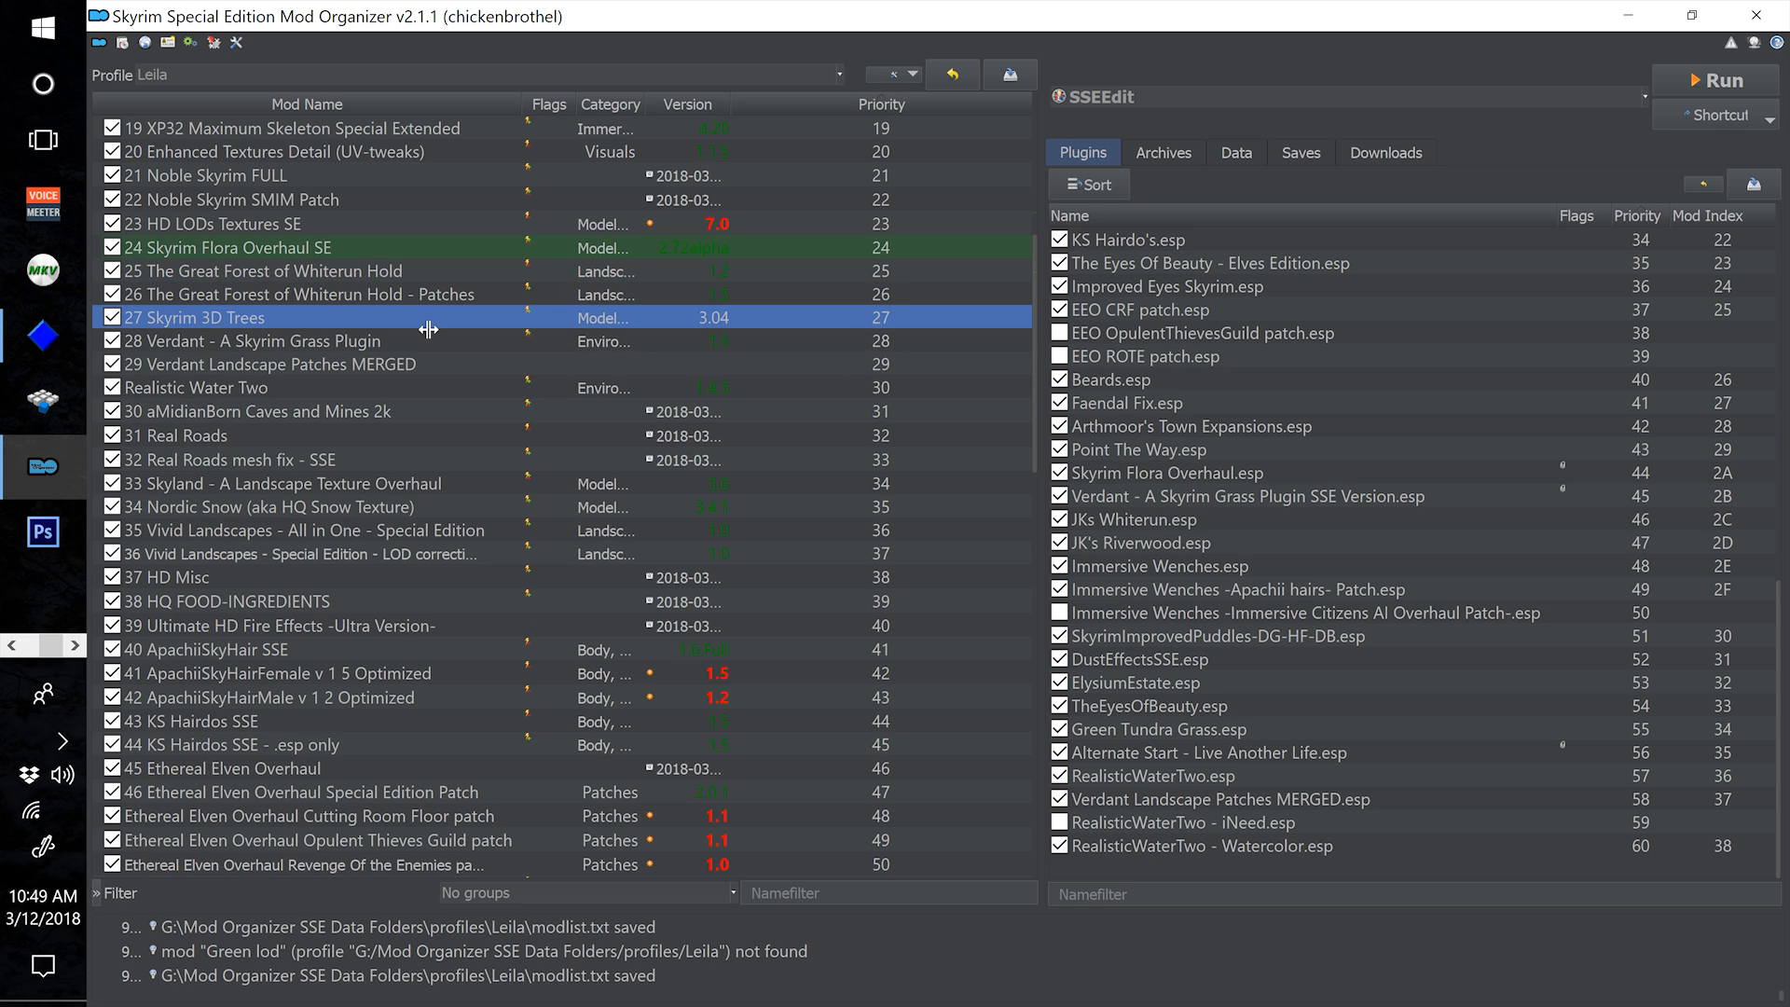
{"action": "left_click", "coordinate": [371, 302]}
{"action": "left_click", "coordinate": [373, 273]}
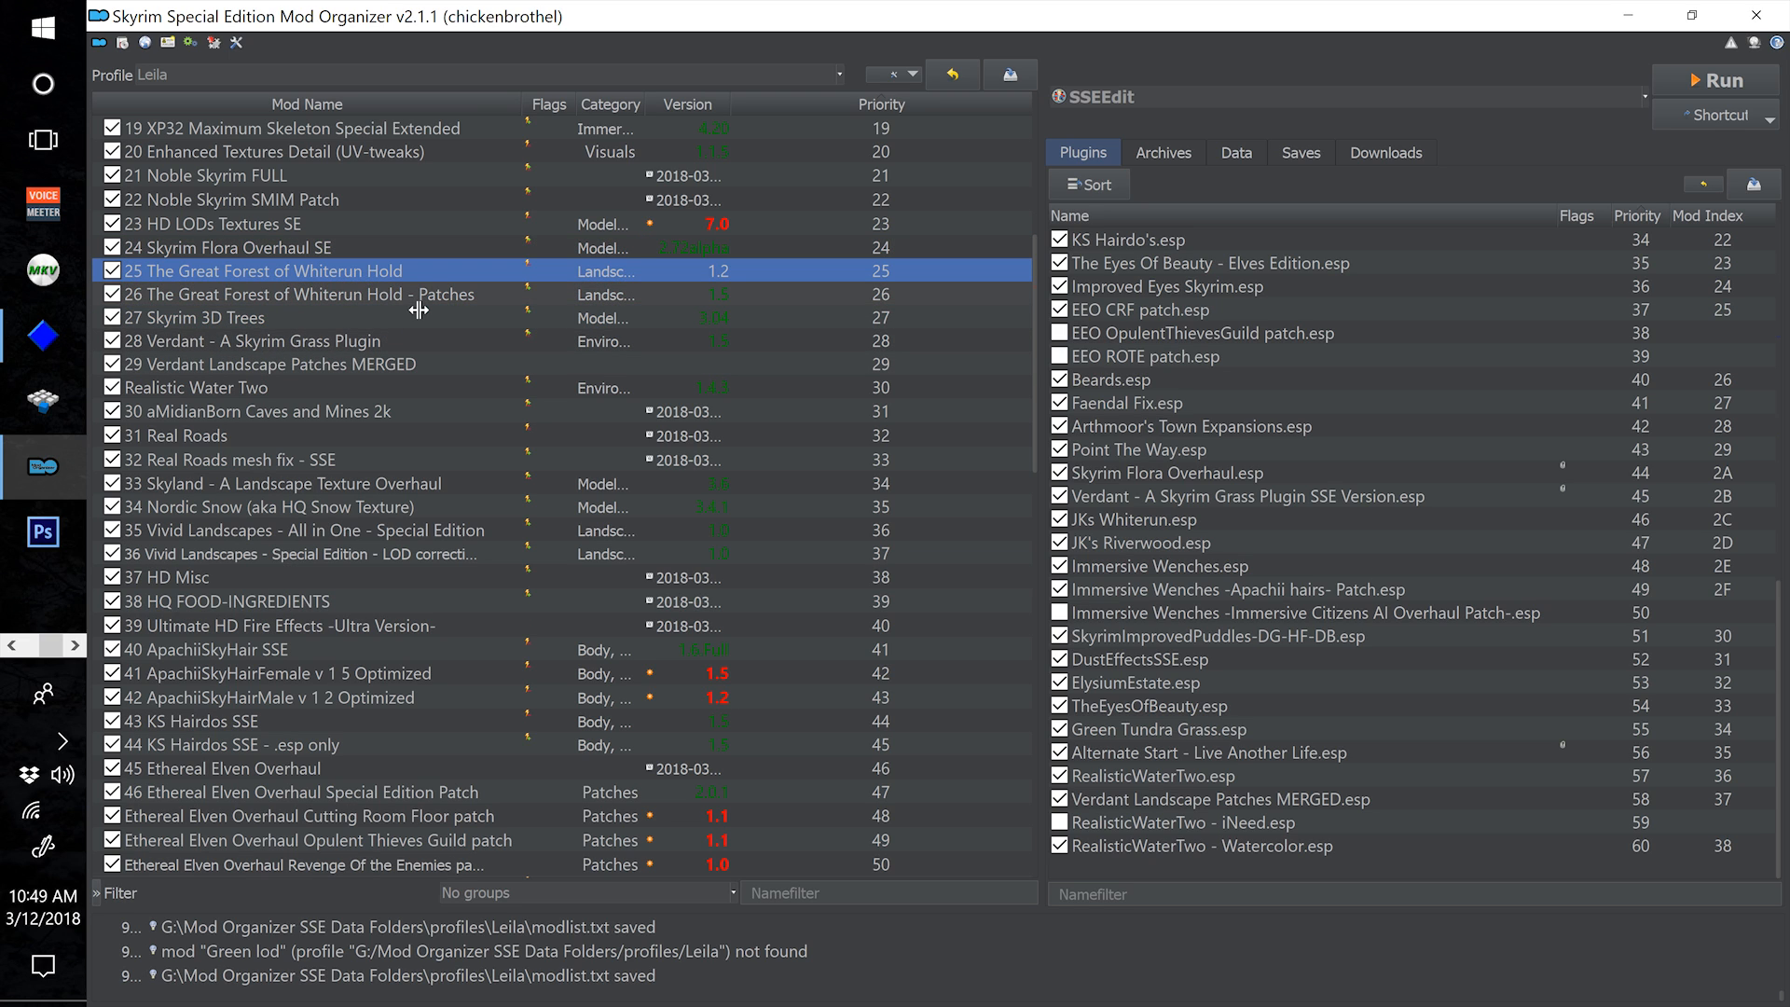
Look over the mods between The Great Forest of Whiterun Hold and JK's Riverwood, returning to the landscape section
{"action": "scroll", "coordinate": [419, 309], "scroll_direction": "down", "scroll_amount": 8}
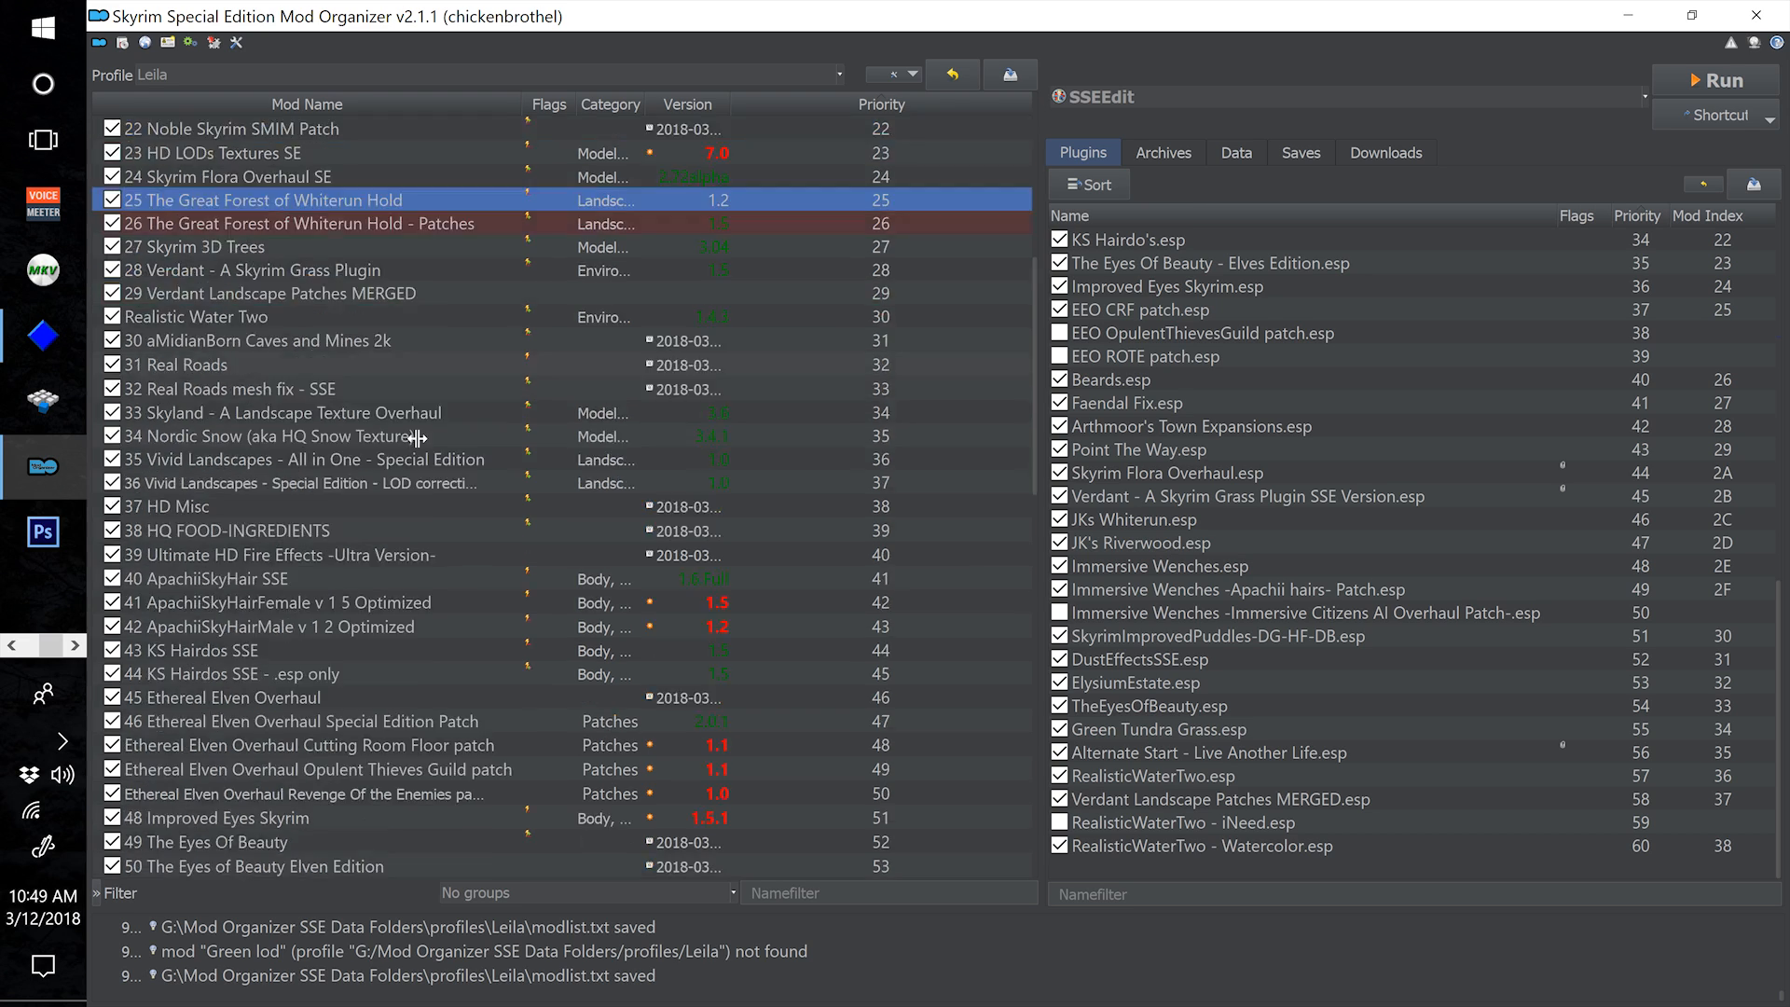
{"action": "scroll", "coordinate": [424, 522], "scroll_direction": "down", "scroll_amount": 3}
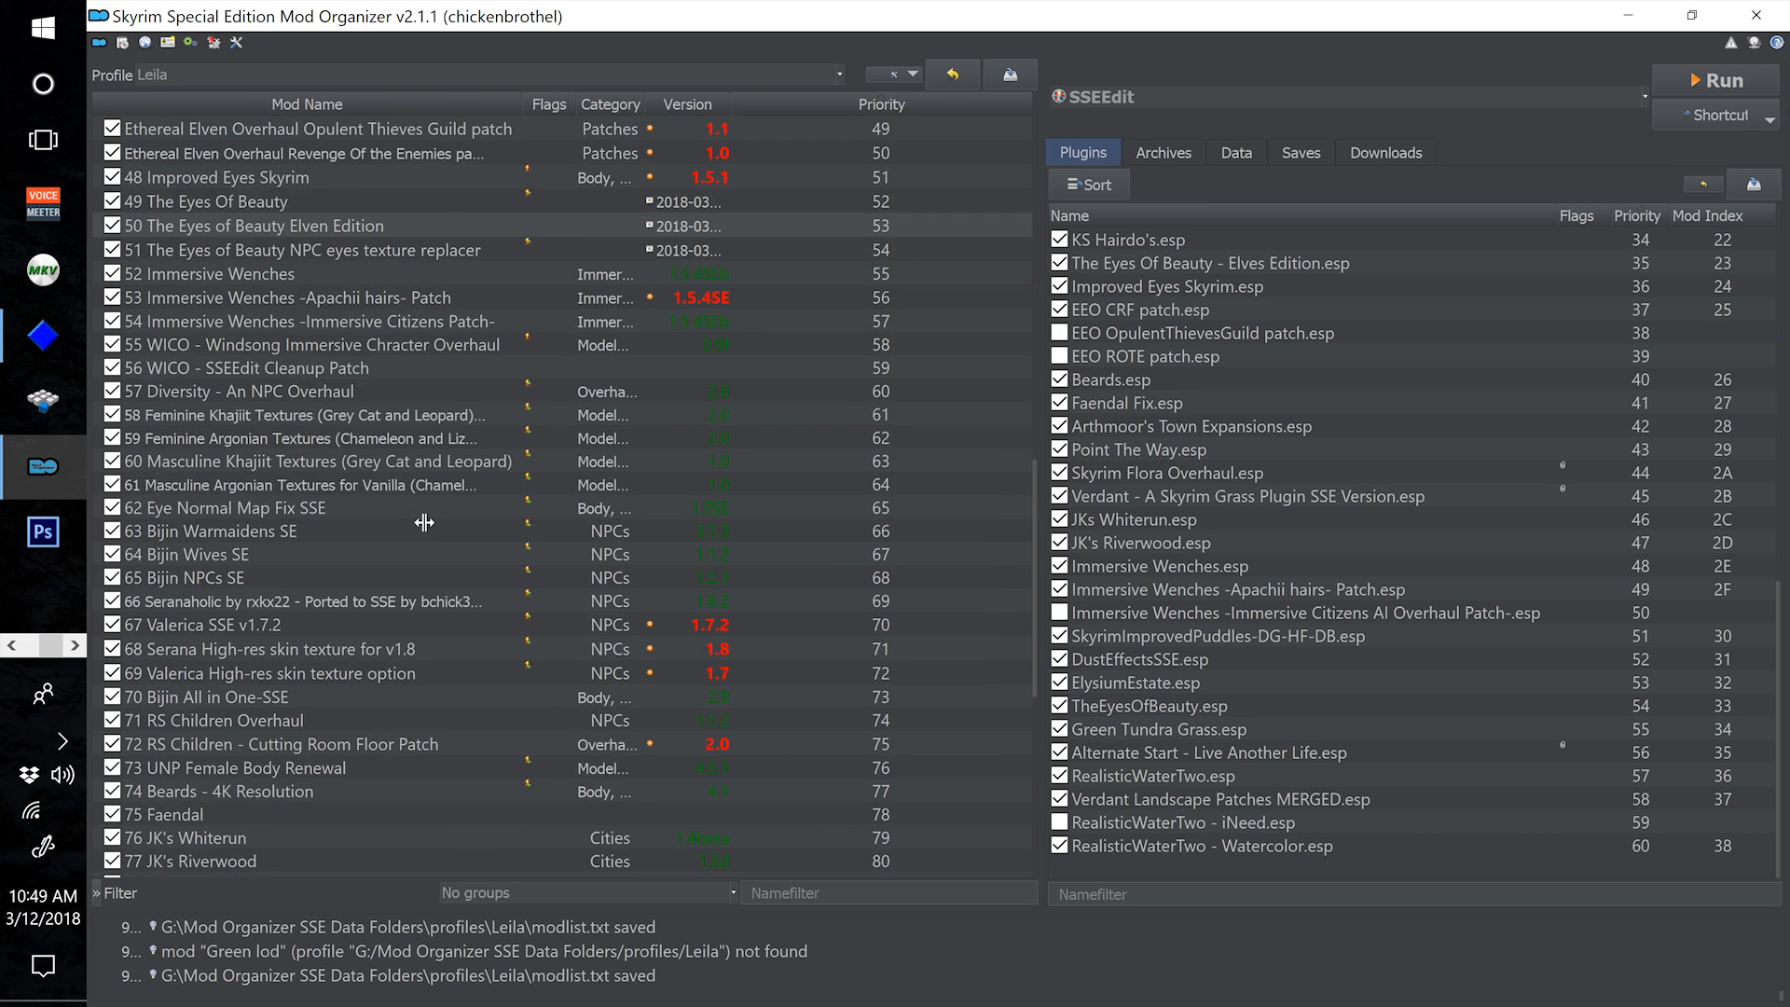
{"action": "scroll", "coordinate": [424, 522], "scroll_direction": "up", "scroll_amount": 7}
{"action": "scroll", "coordinate": [424, 522], "scroll_direction": "up", "scroll_amount": 3}
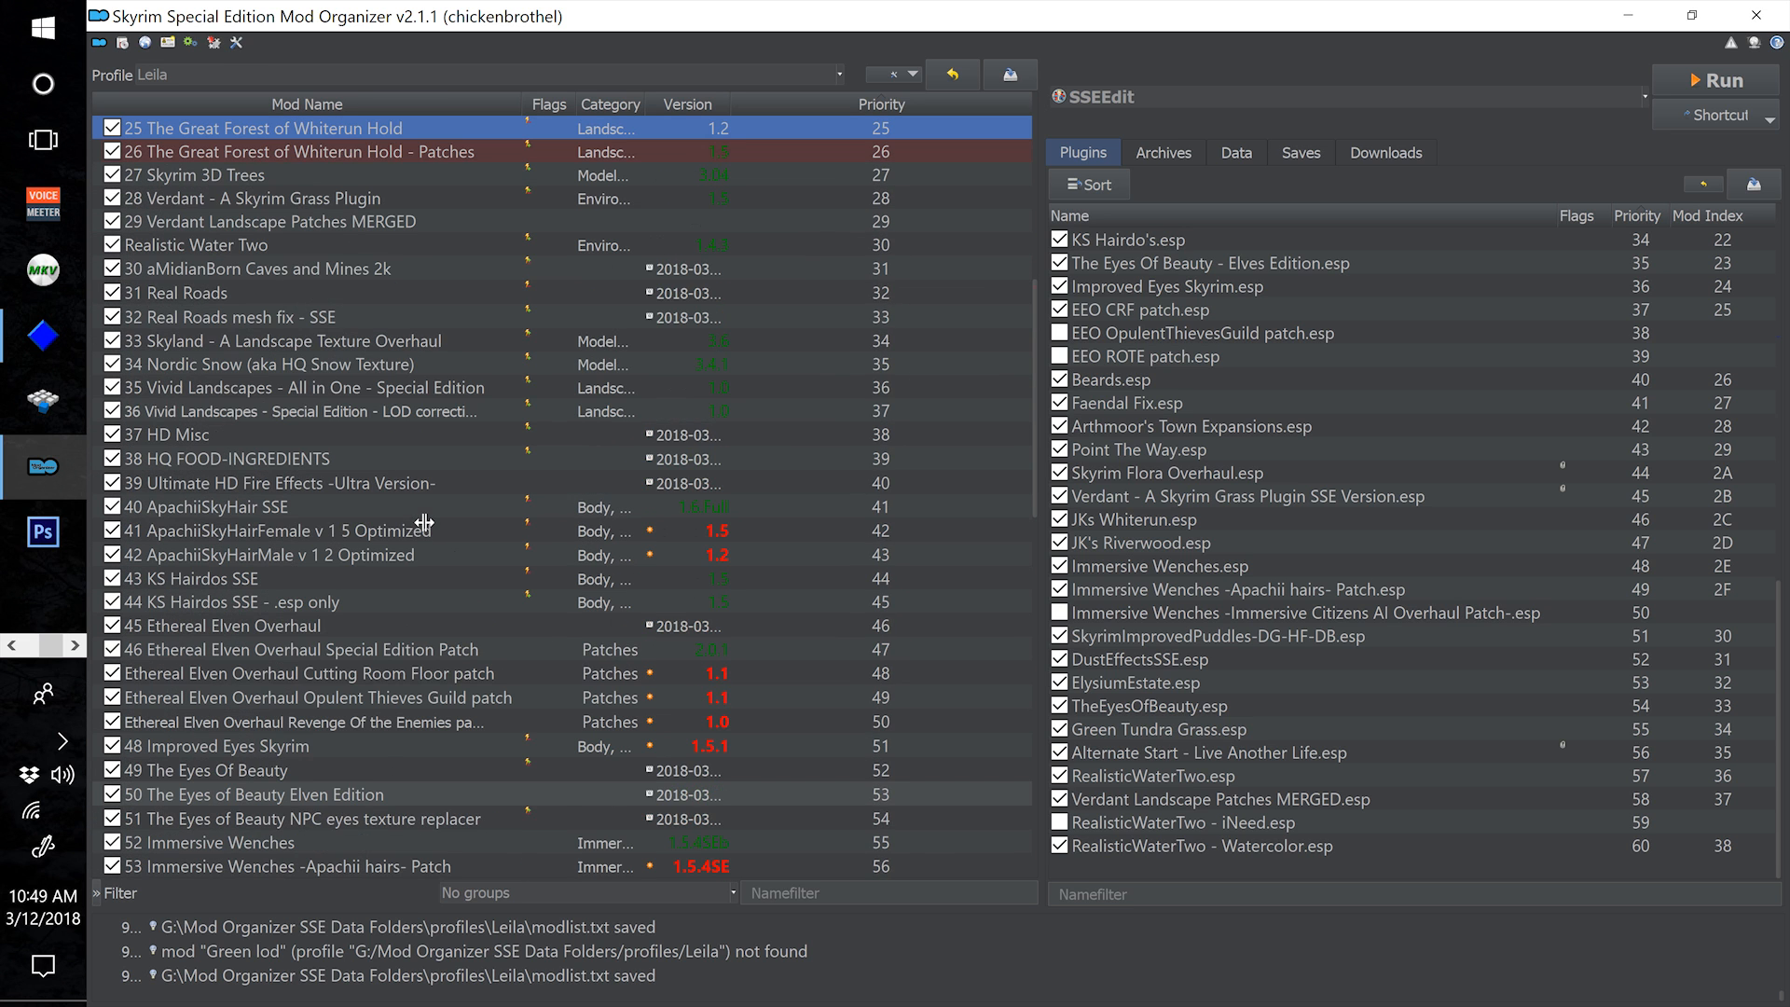
Check how Skyrim 3D Trees, The Great Forest of Whiterun Hold and its patches overwrite each other in the mod list
{"action": "left_click", "coordinate": [373, 248]}
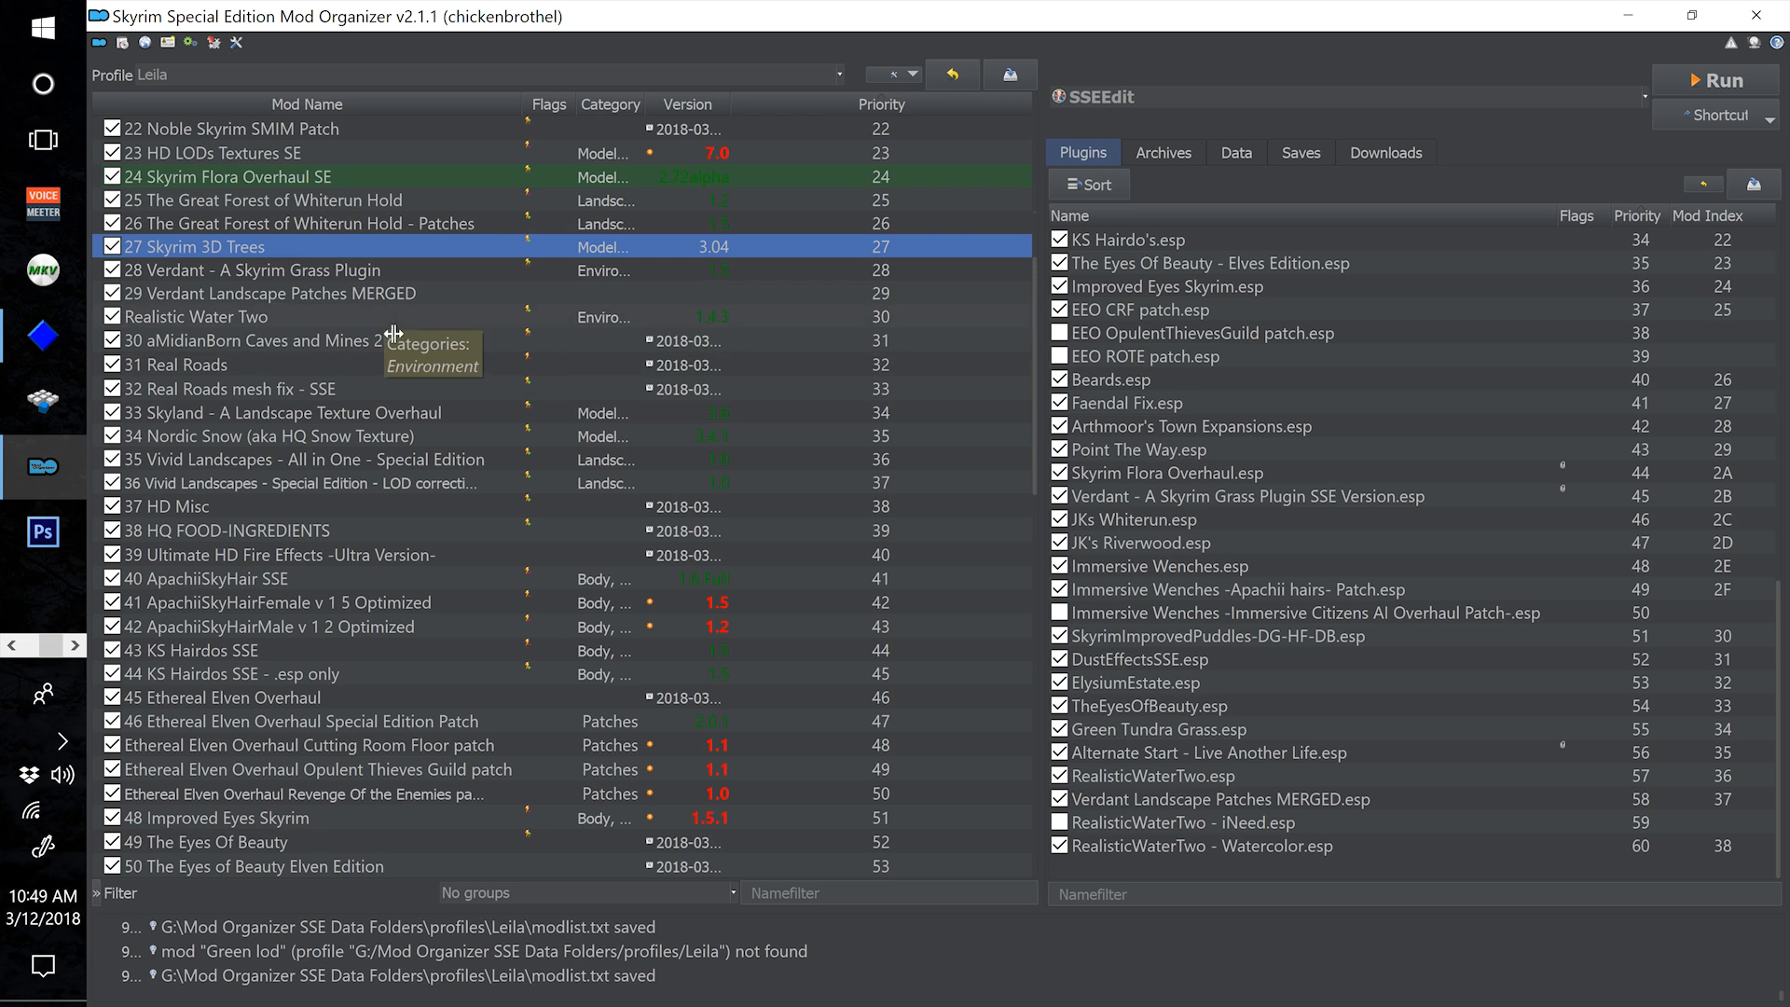
{"action": "left_click", "coordinate": [346, 207]}
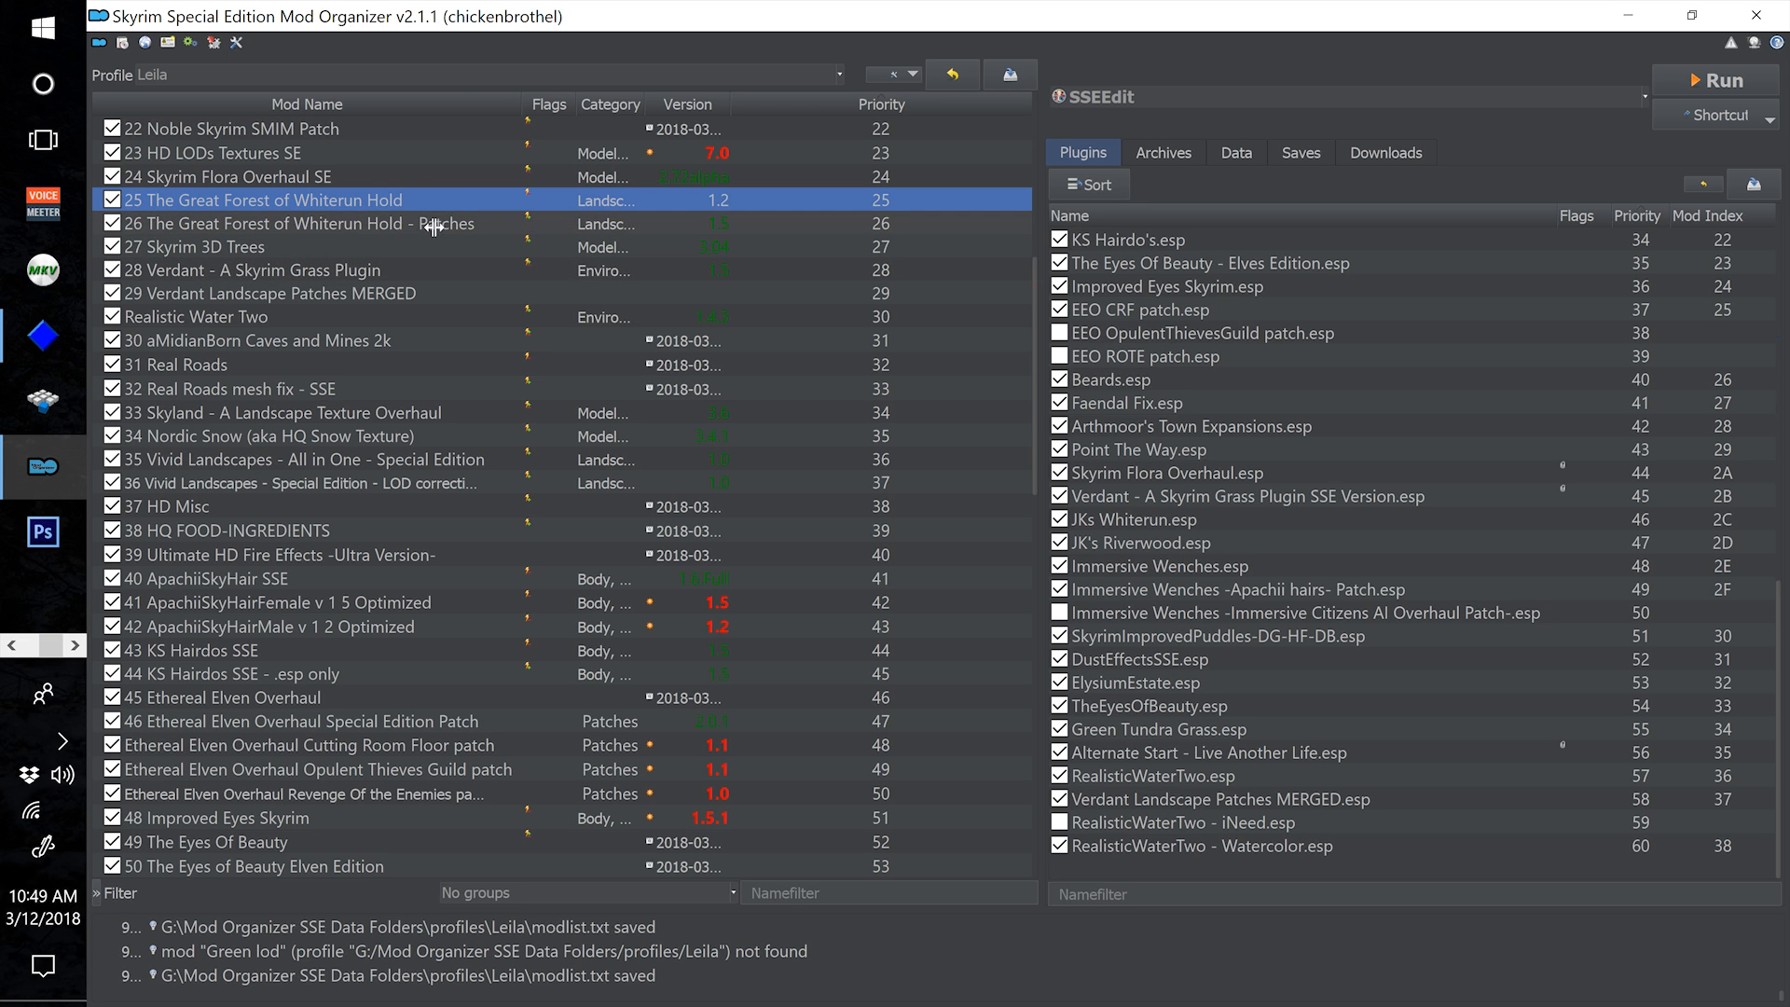
{"action": "left_click", "coordinate": [359, 250]}
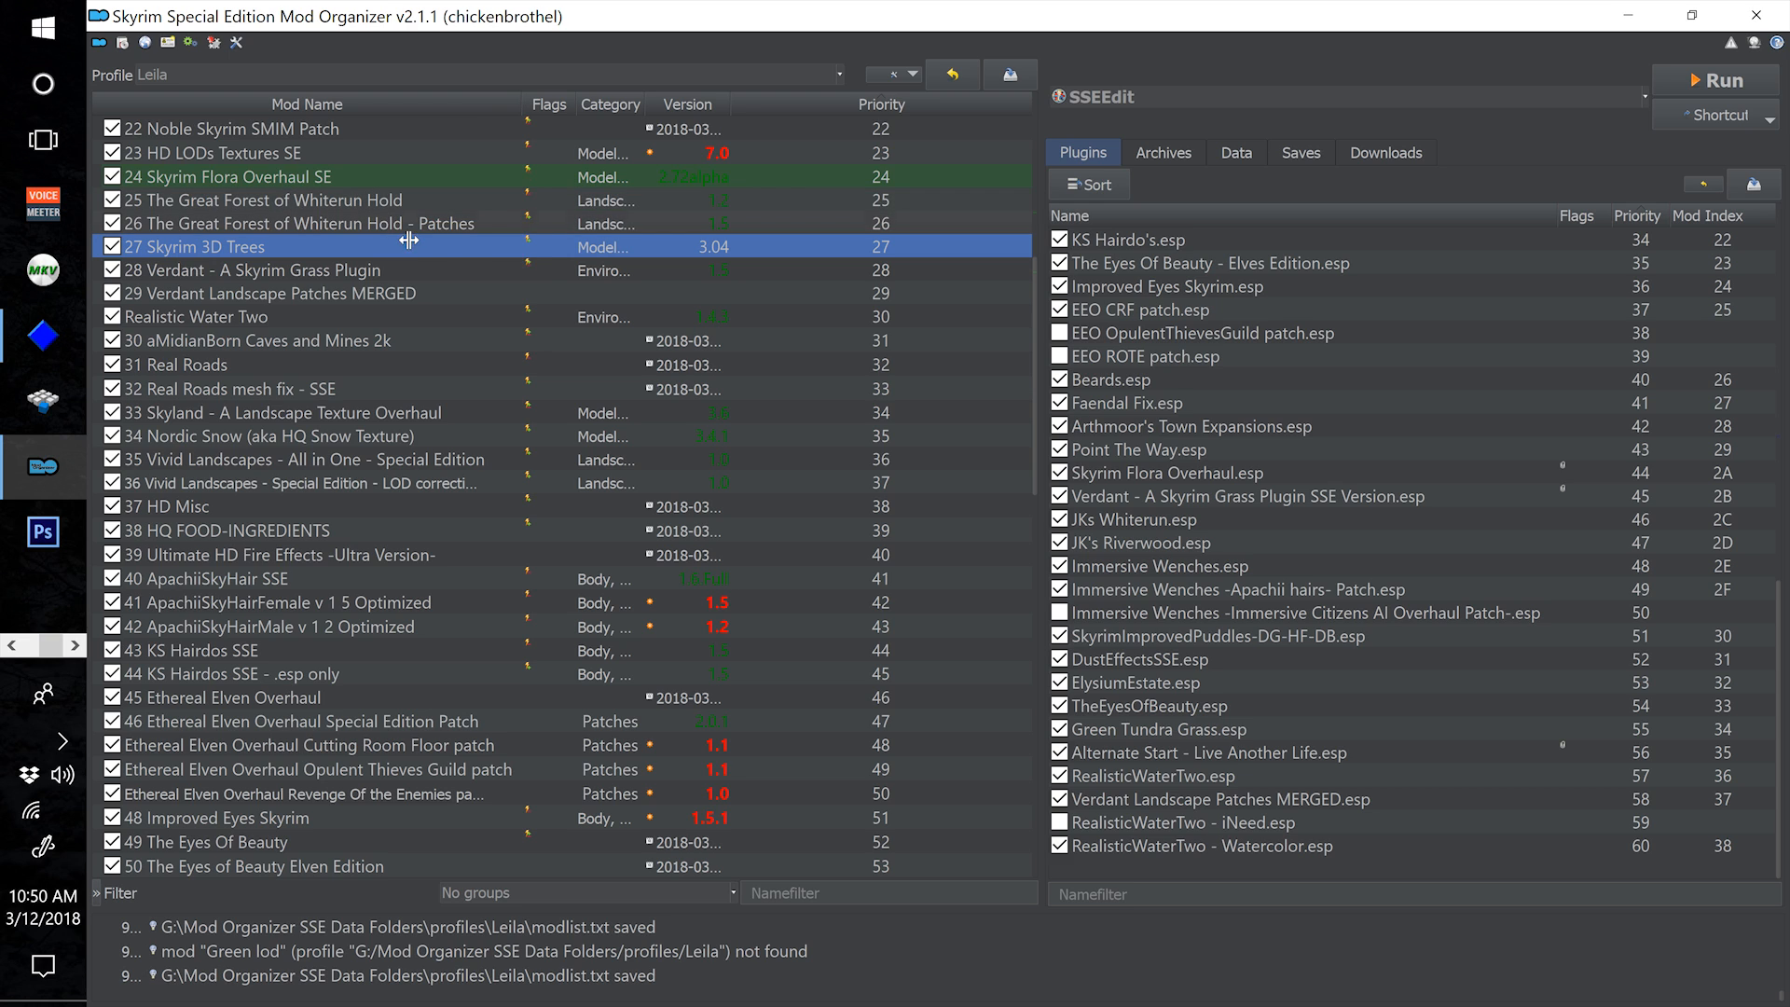
{"action": "left_click", "coordinate": [363, 230]}
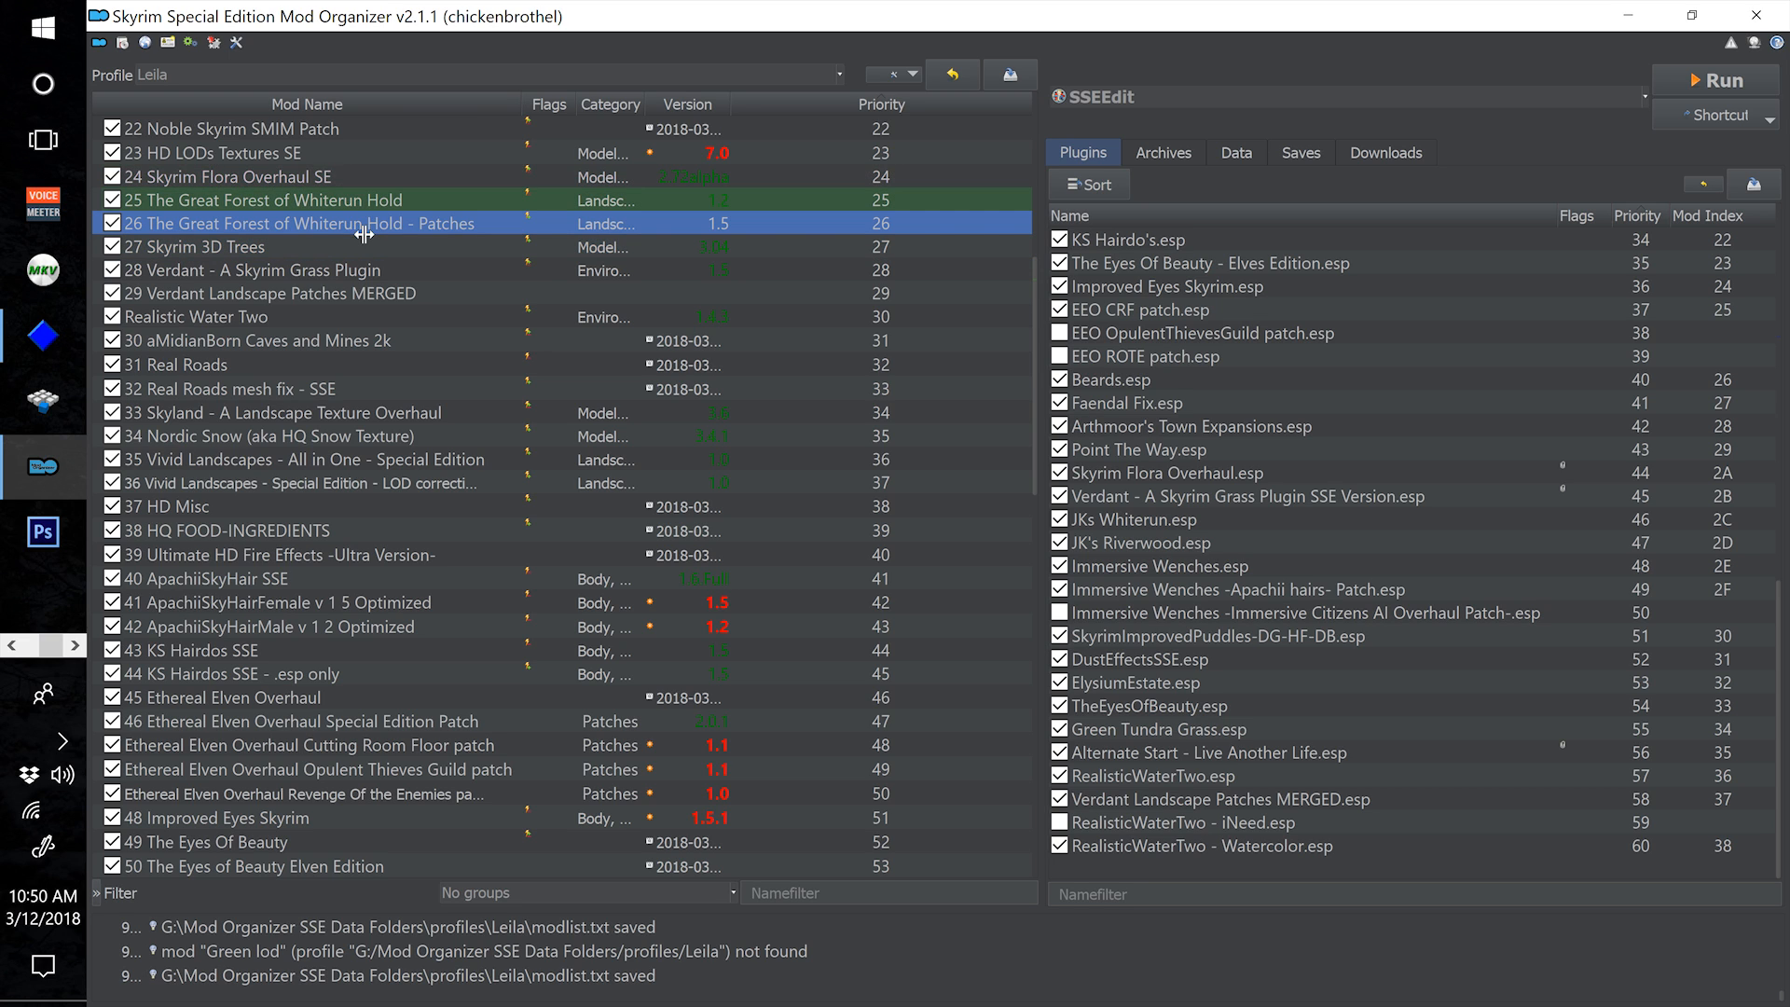
{"action": "left_click", "coordinate": [397, 199]}
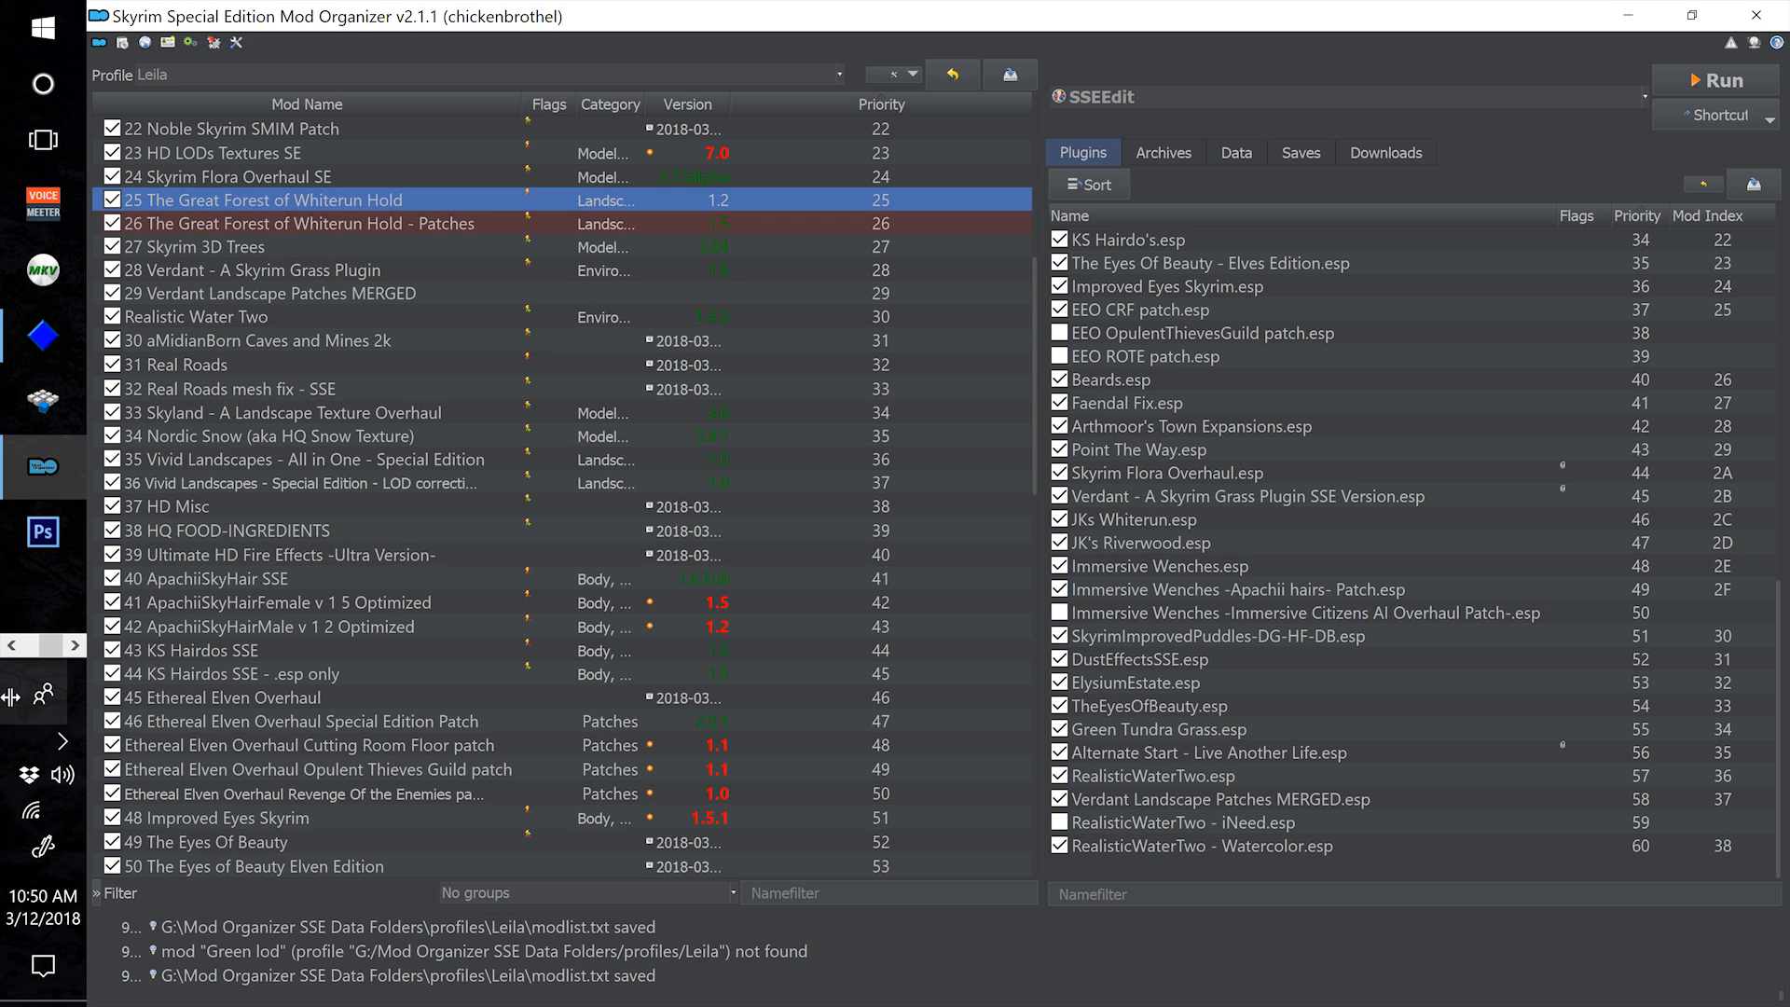
Switch to Chrome and view the header of the Nexus Mods page for The Great Forest of Whiterun Hold patches
{"action": "left_click", "coordinate": [12, 645]}
{"action": "left_click", "coordinate": [12, 645]}
{"action": "left_click", "coordinate": [12, 645]}
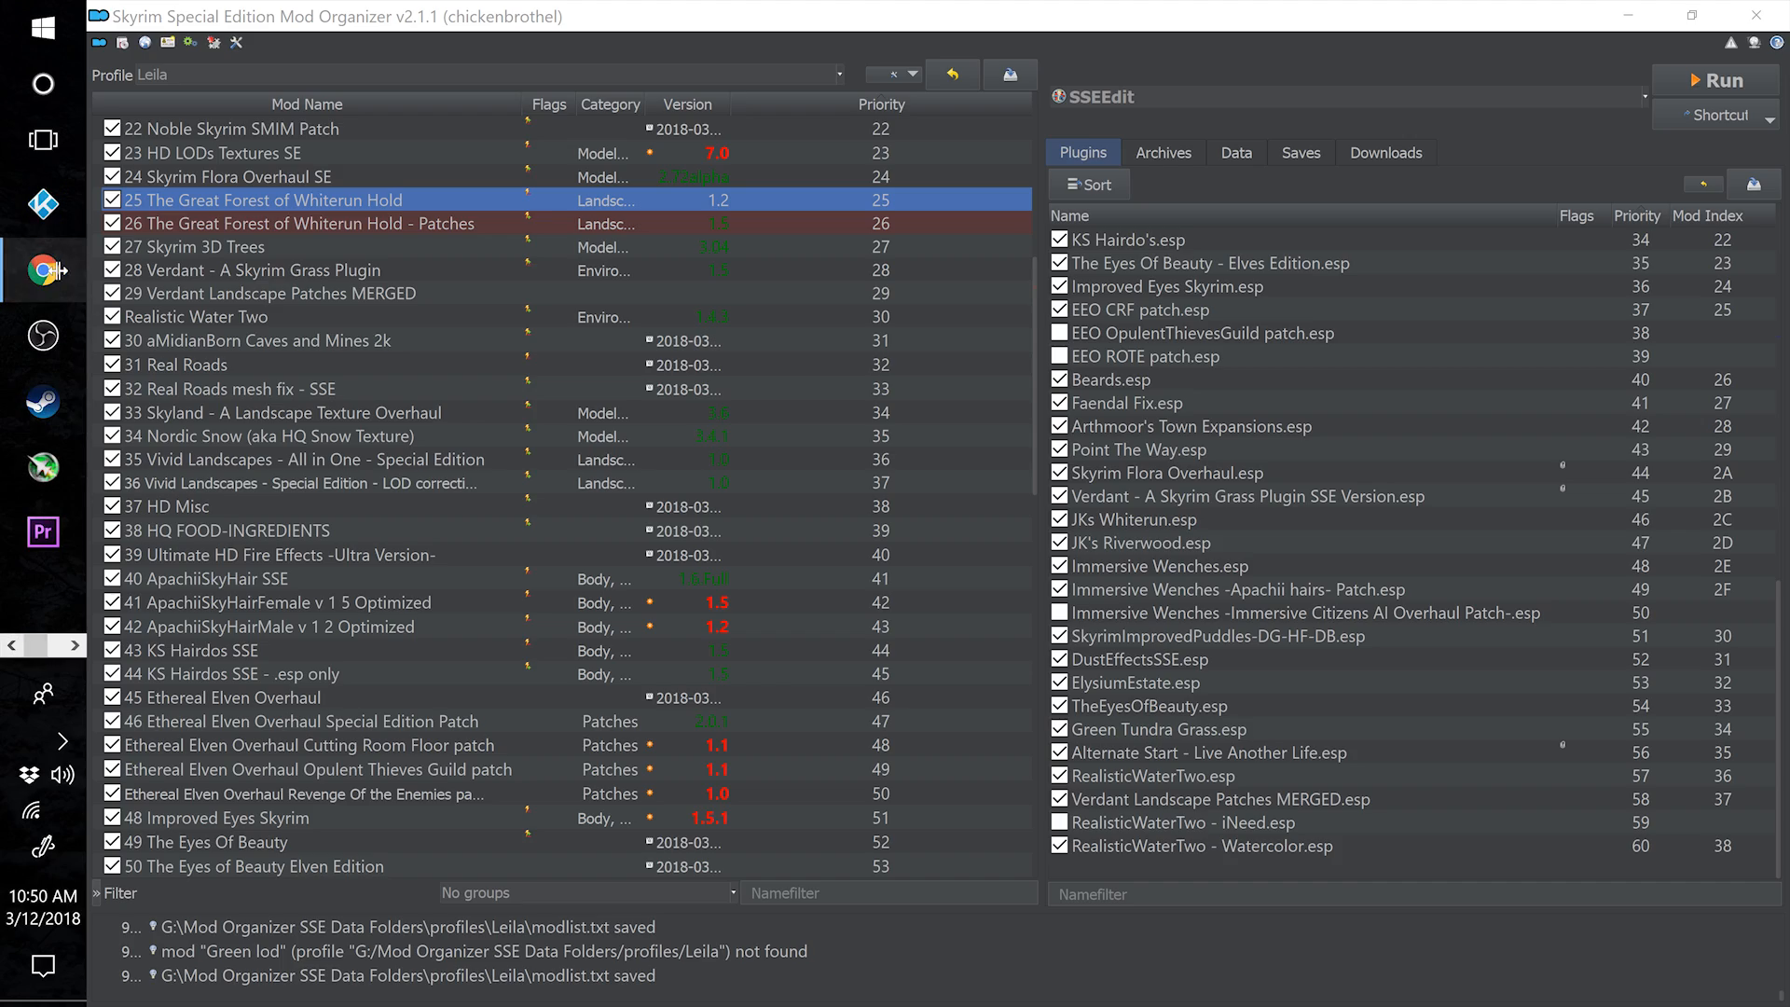
{"action": "left_click", "coordinate": [43, 270]}
{"action": "scroll", "coordinate": [694, 509], "scroll_direction": "up", "scroll_amount": 3}
{"action": "scroll", "coordinate": [695, 509], "scroll_direction": "up", "scroll_amount": 15}
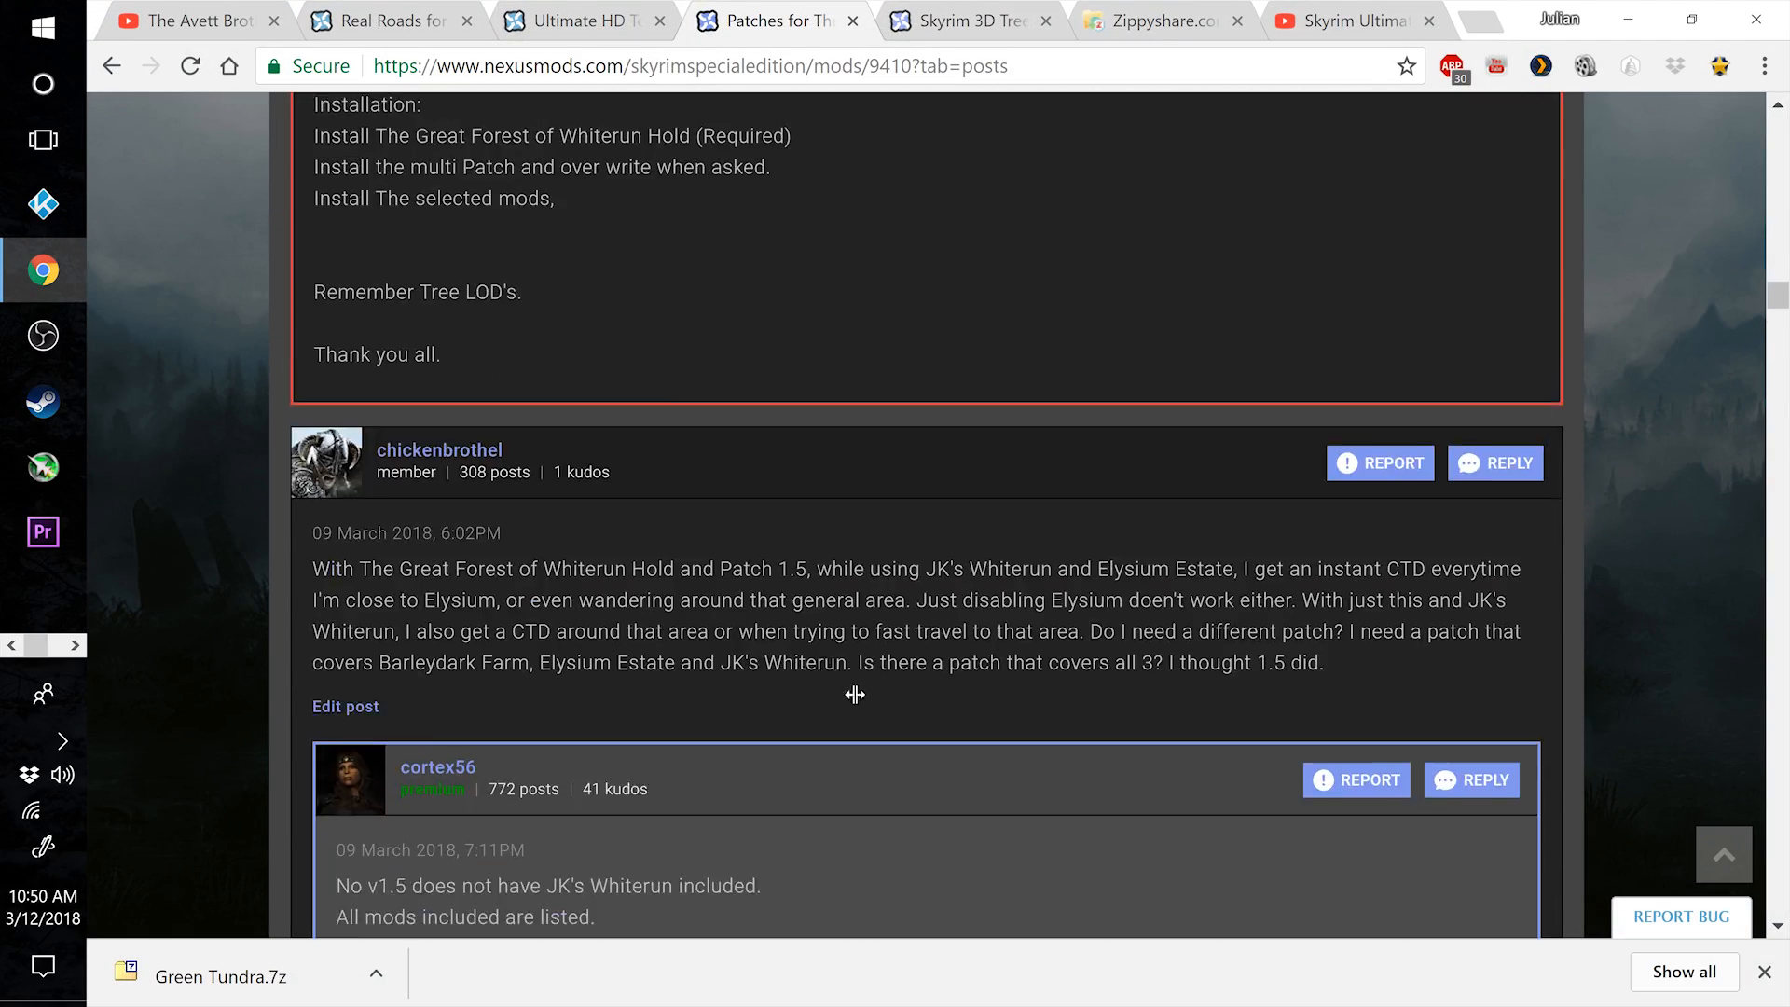
{"action": "scroll", "coordinate": [904, 585], "scroll_direction": "up", "scroll_amount": 15}
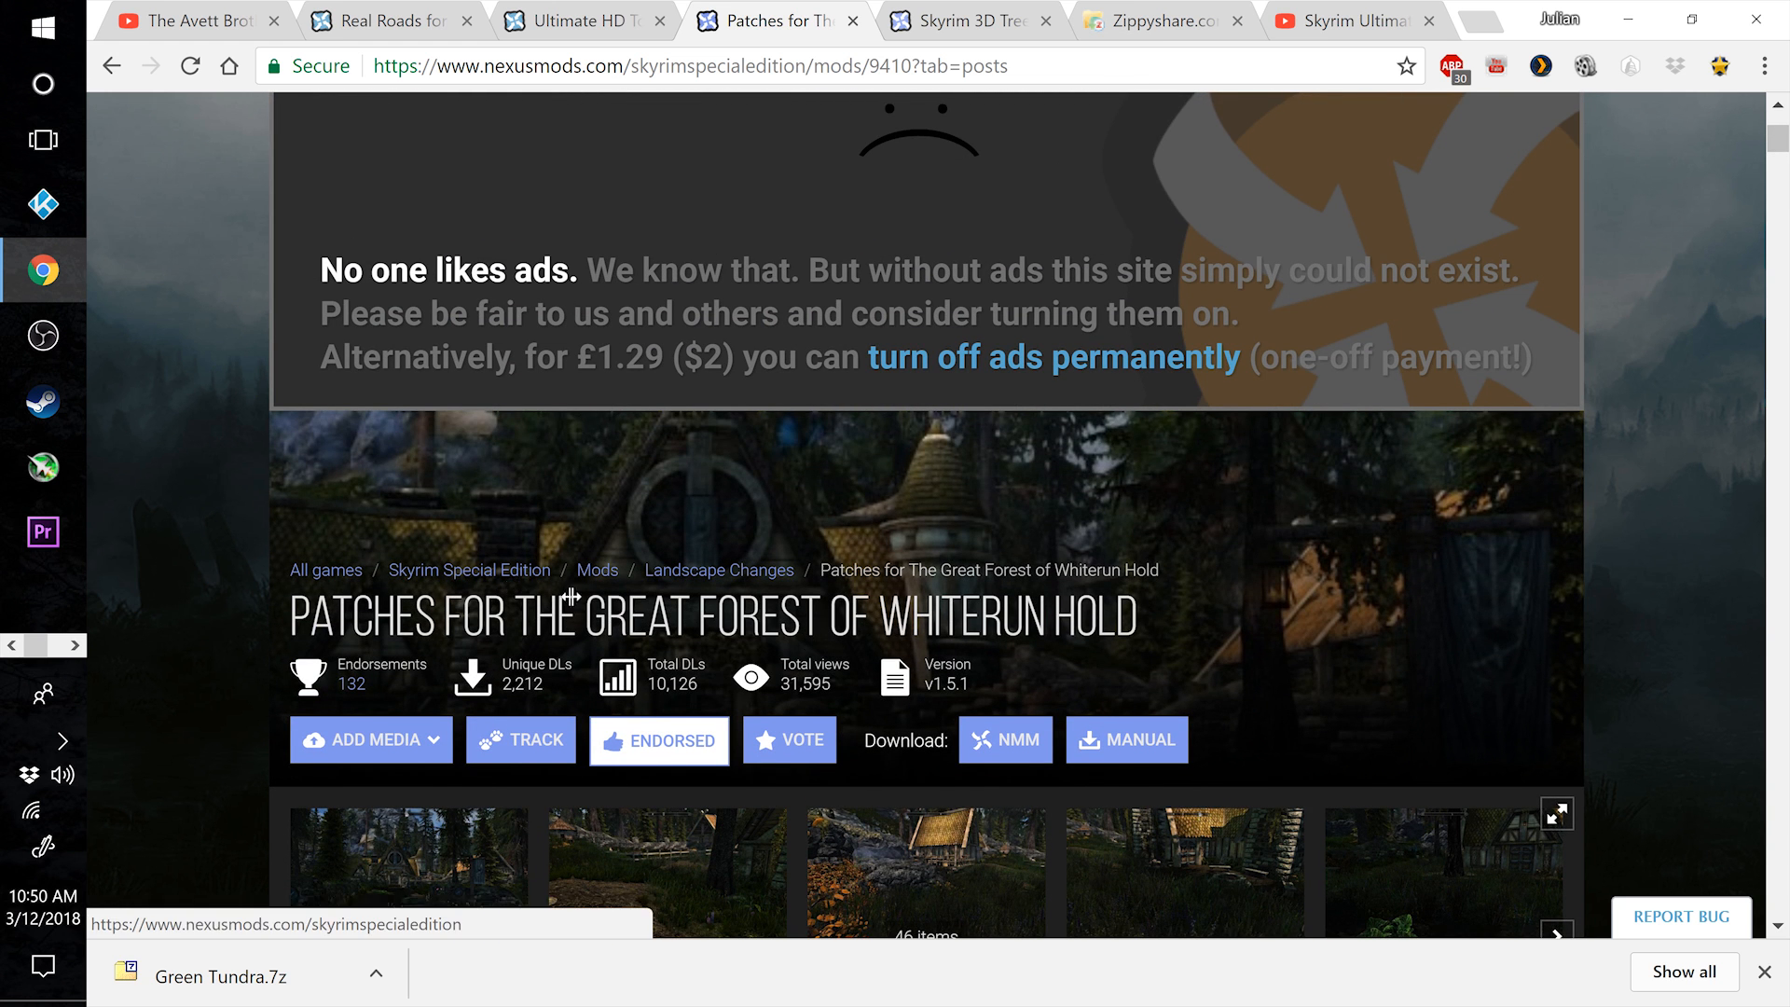
Open the patch mod's file list and examine the Multi Patch v1.5.1 entry among the main files
{"action": "scroll", "coordinate": [512, 585], "scroll_direction": "down", "scroll_amount": 6}
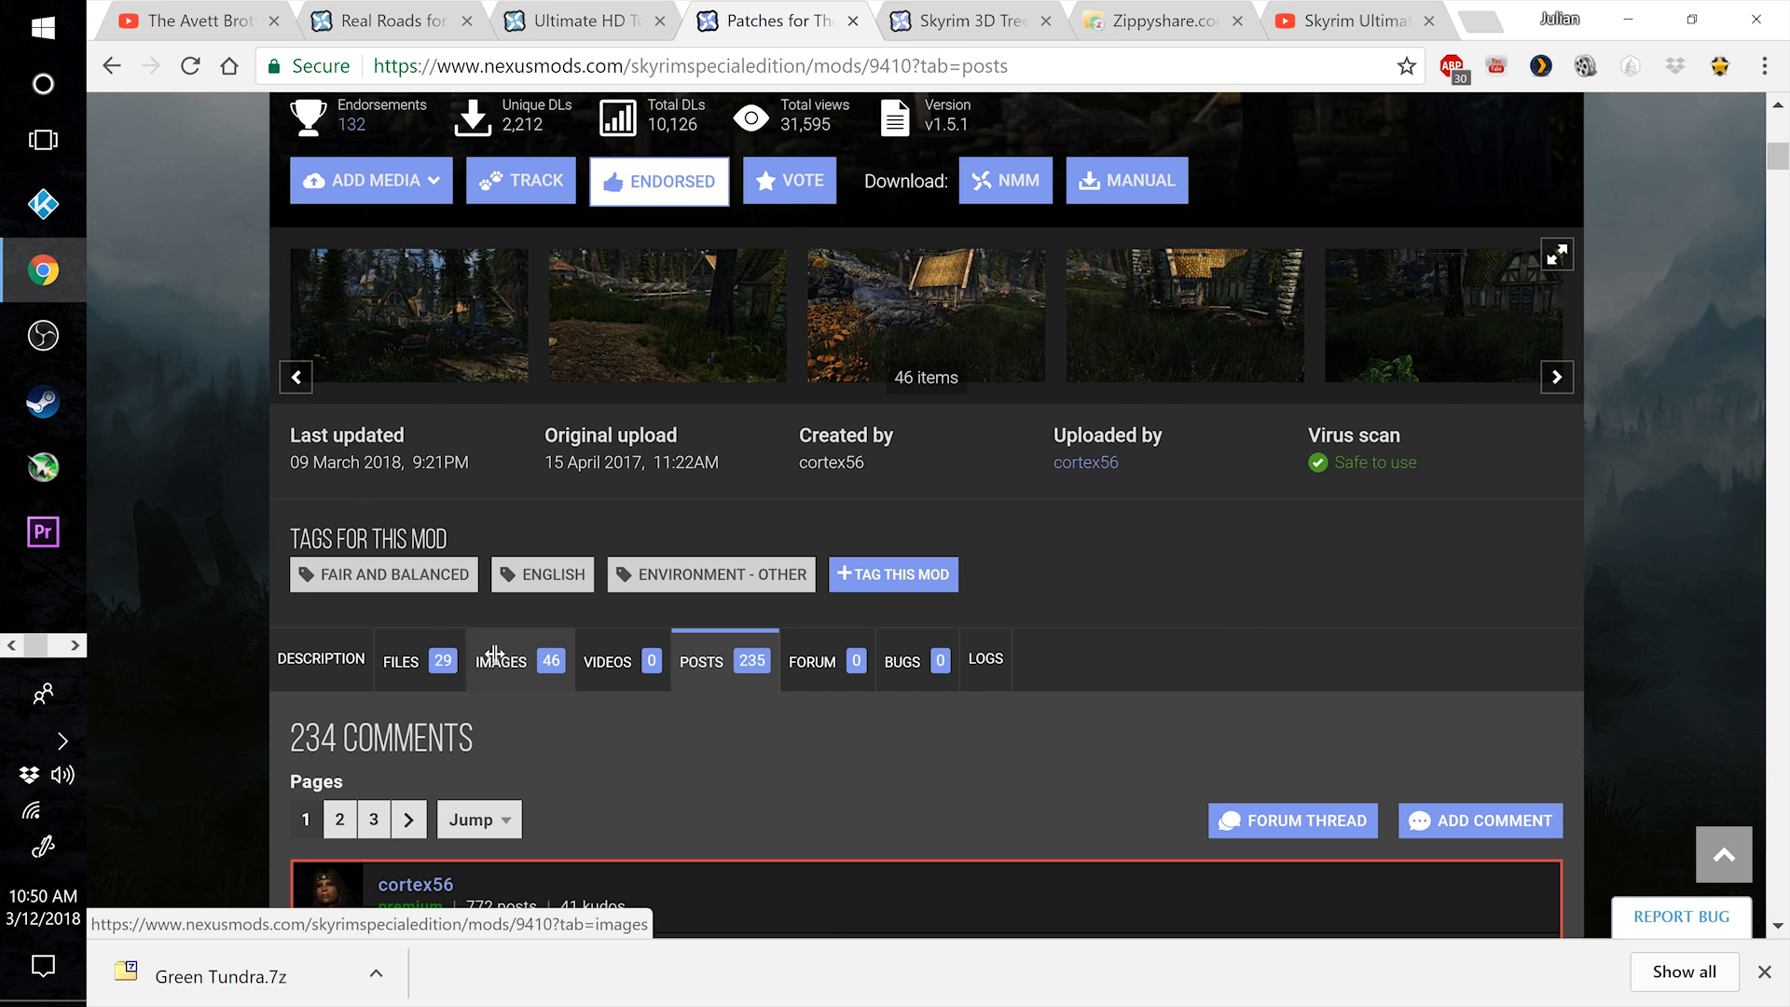
{"action": "left_click", "coordinate": [401, 659]}
{"action": "scroll", "coordinate": [941, 654], "scroll_direction": "down", "scroll_amount": 3}
{"action": "scroll", "coordinate": [940, 653], "scroll_direction": "down", "scroll_amount": 2}
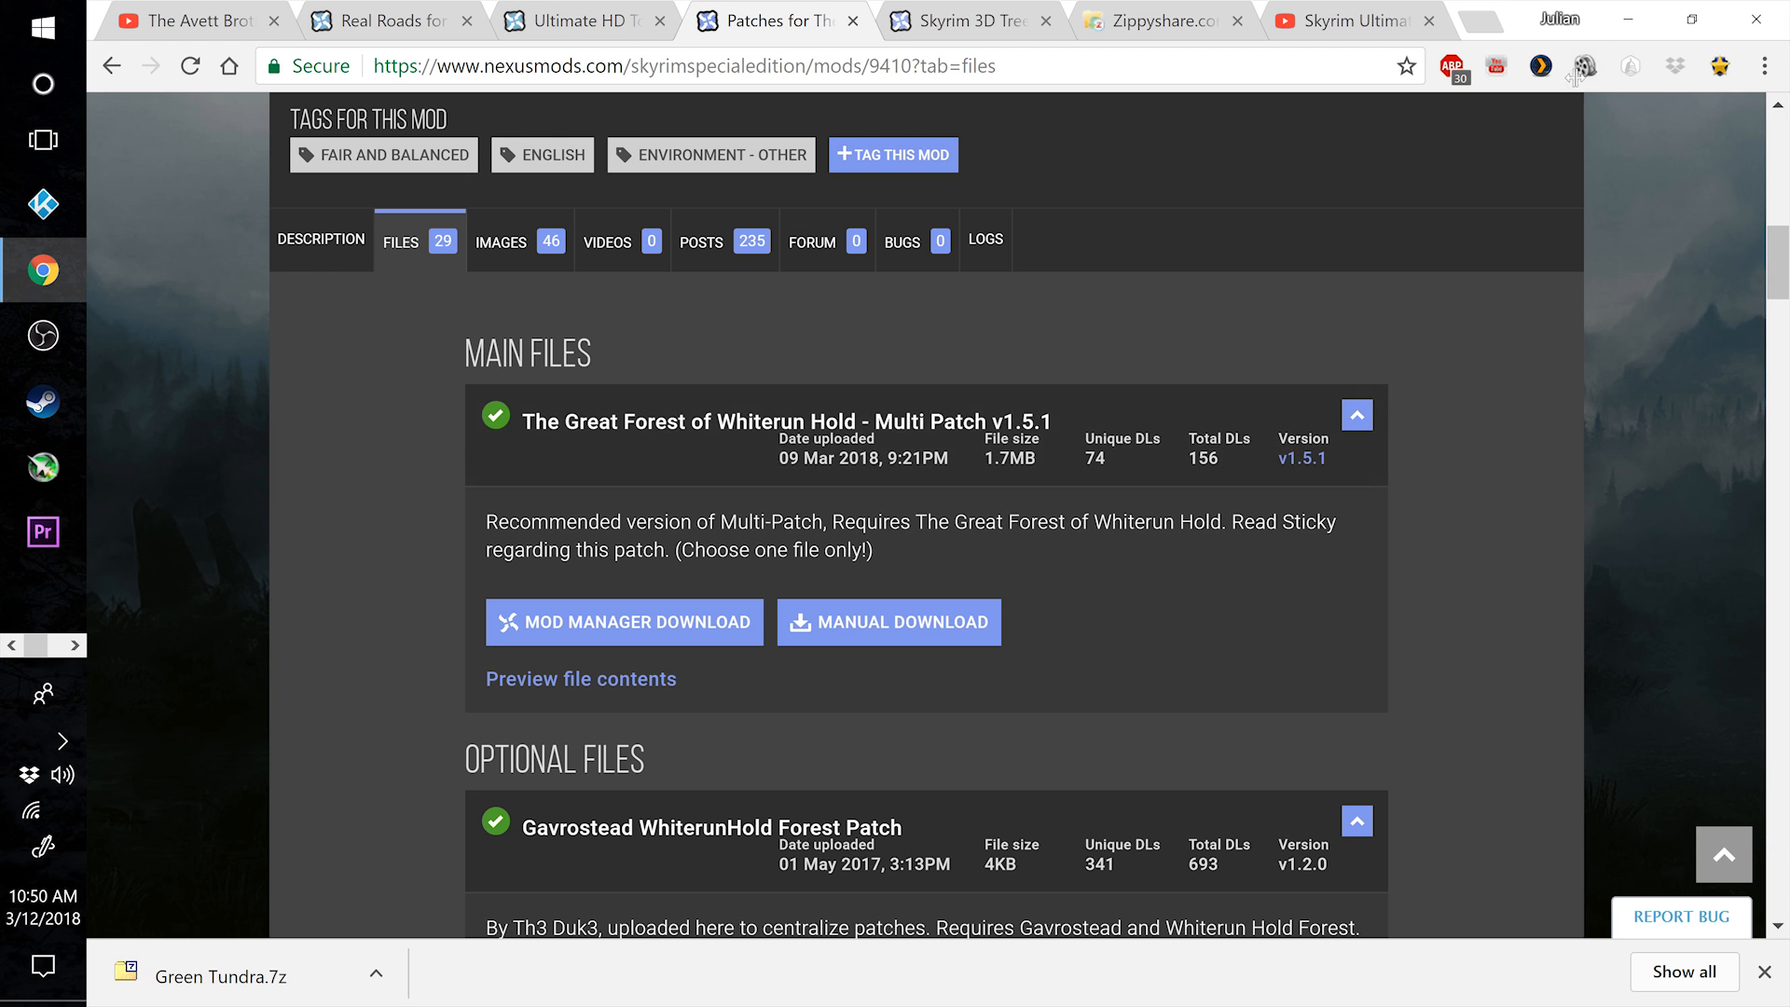
Return to Mod Organizer and inspect Skyrim 3D Trees and Verdant - A Skyrim Grass Plugin for conflicts
{"action": "left_click", "coordinate": [1642, 13]}
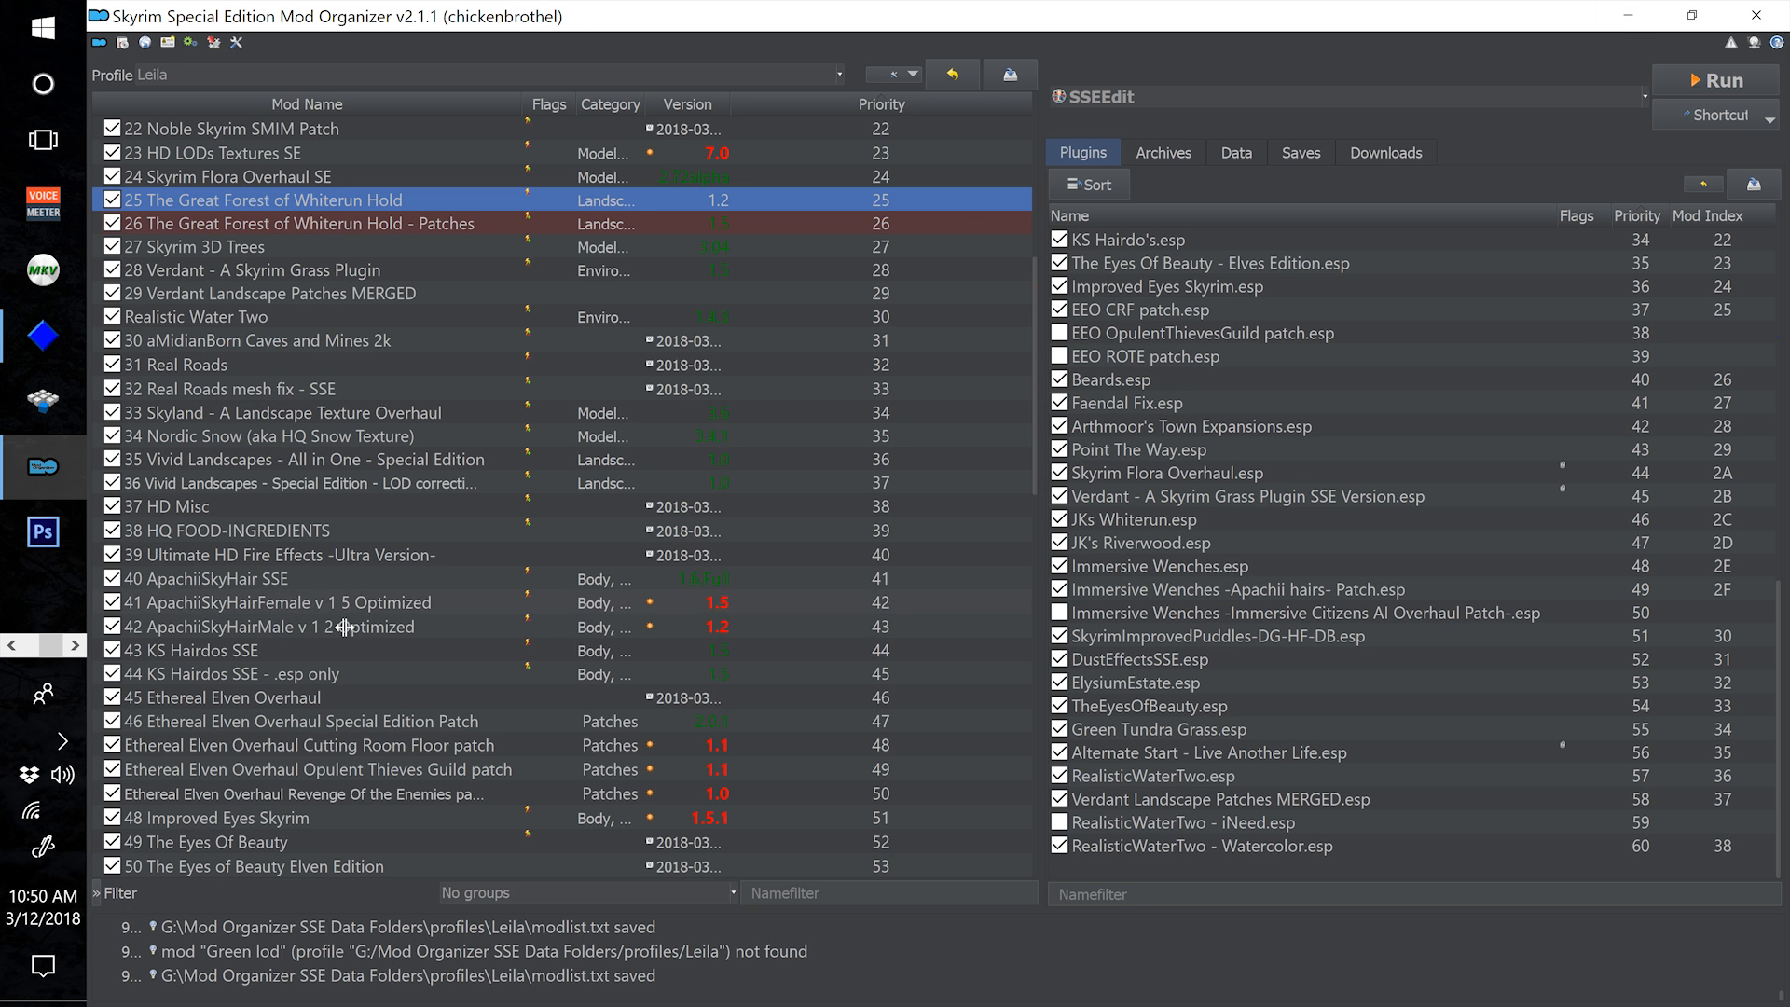
{"action": "scroll", "coordinate": [506, 164], "scroll_direction": "down", "scroll_amount": 1}
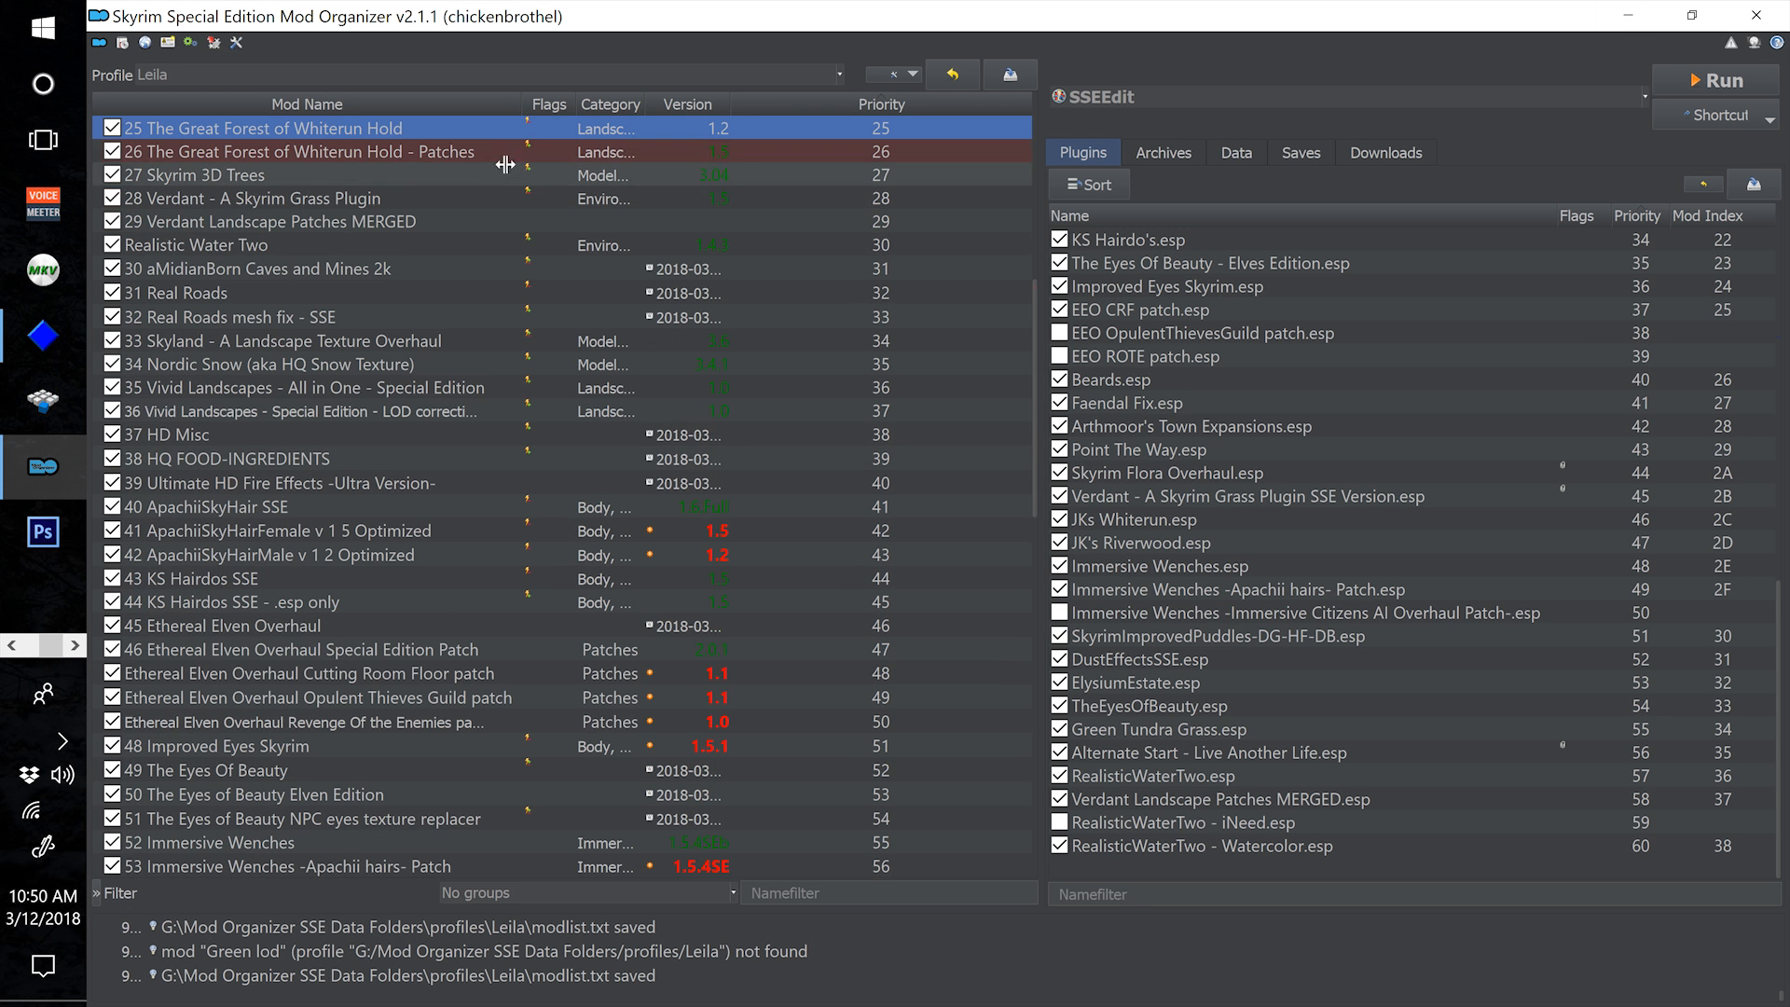
{"action": "left_click", "coordinate": [400, 174]}
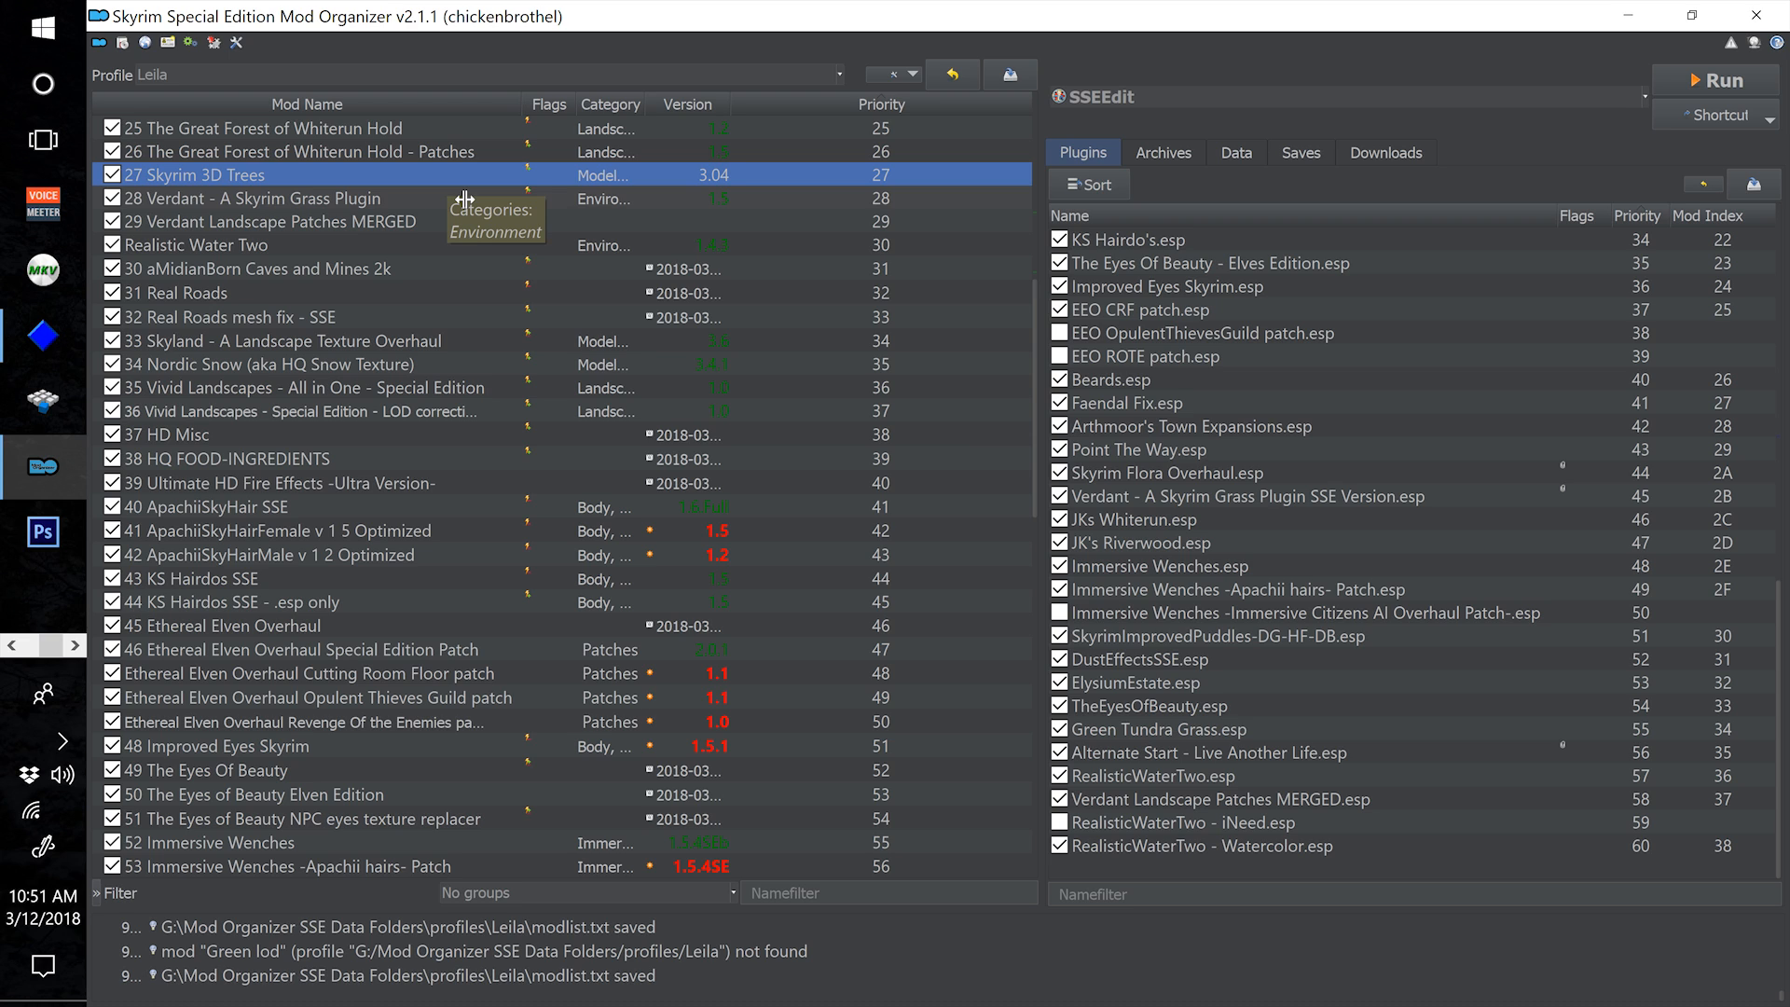
{"action": "left_click", "coordinate": [373, 198]}
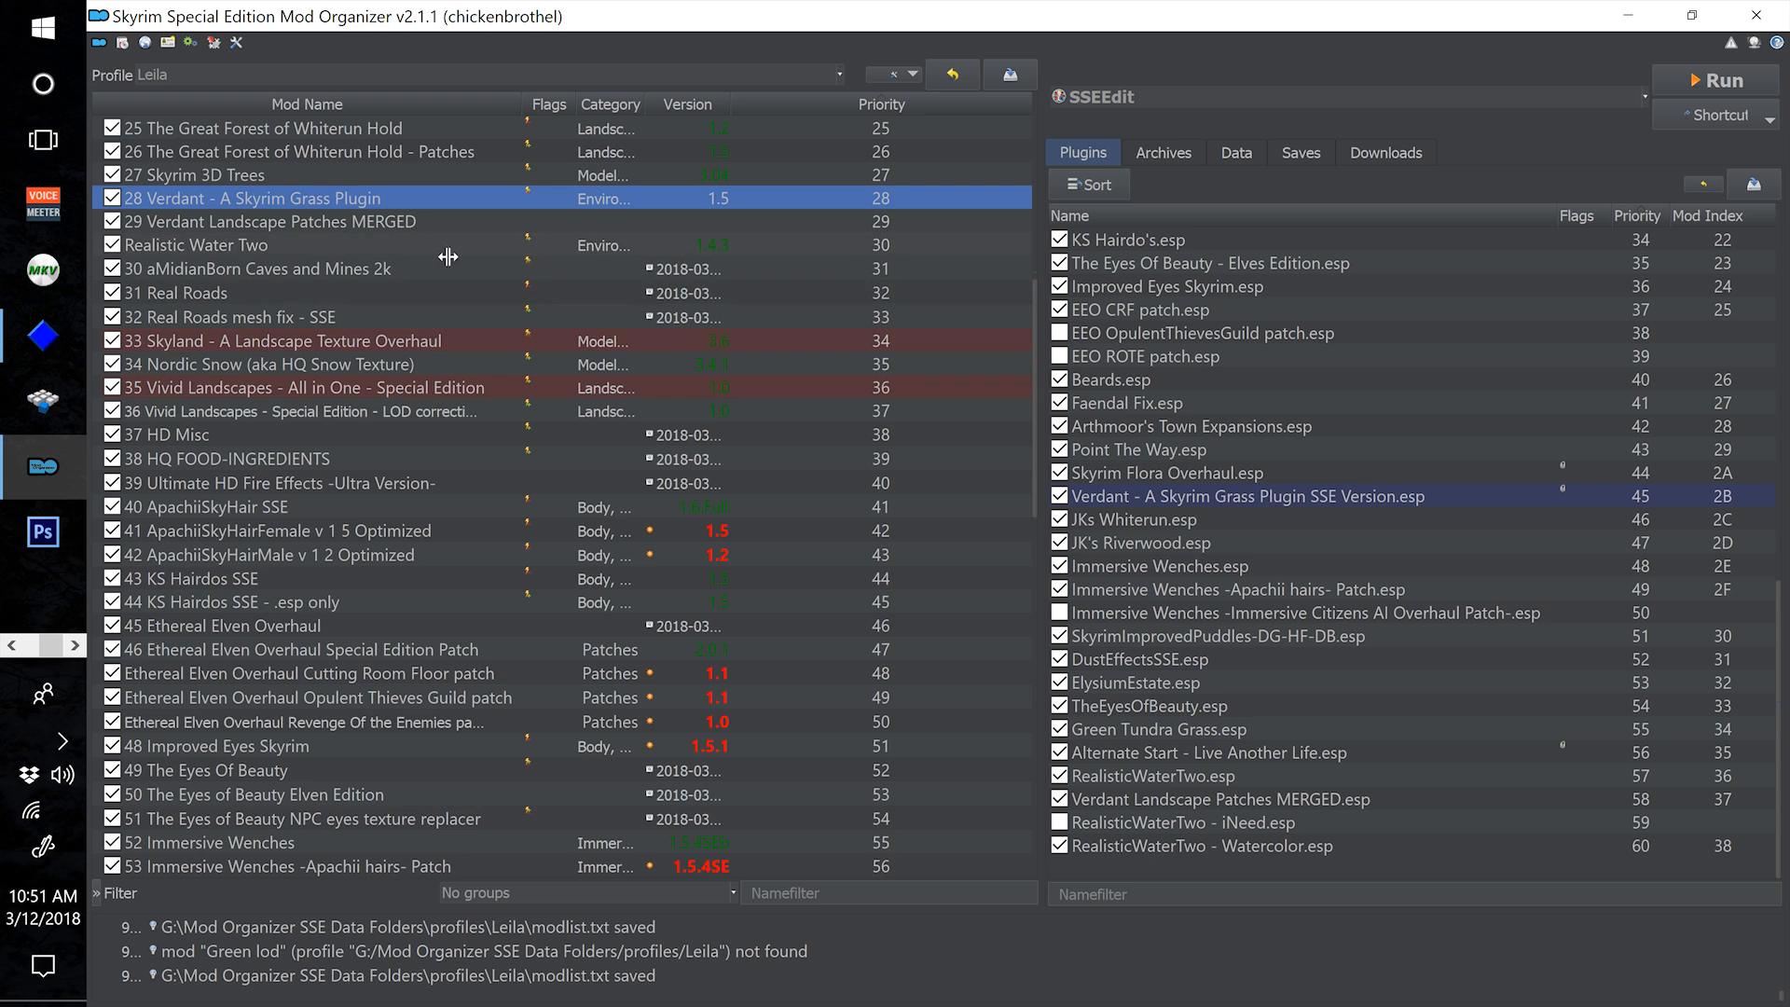
Recheck The Great Forest of Whiterun Hold and its Patches mod for conflicts
{"action": "scroll", "coordinate": [449, 256], "scroll_direction": "up", "scroll_amount": 1}
{"action": "left_click", "coordinate": [449, 199]}
{"action": "left_click", "coordinate": [448, 223]}
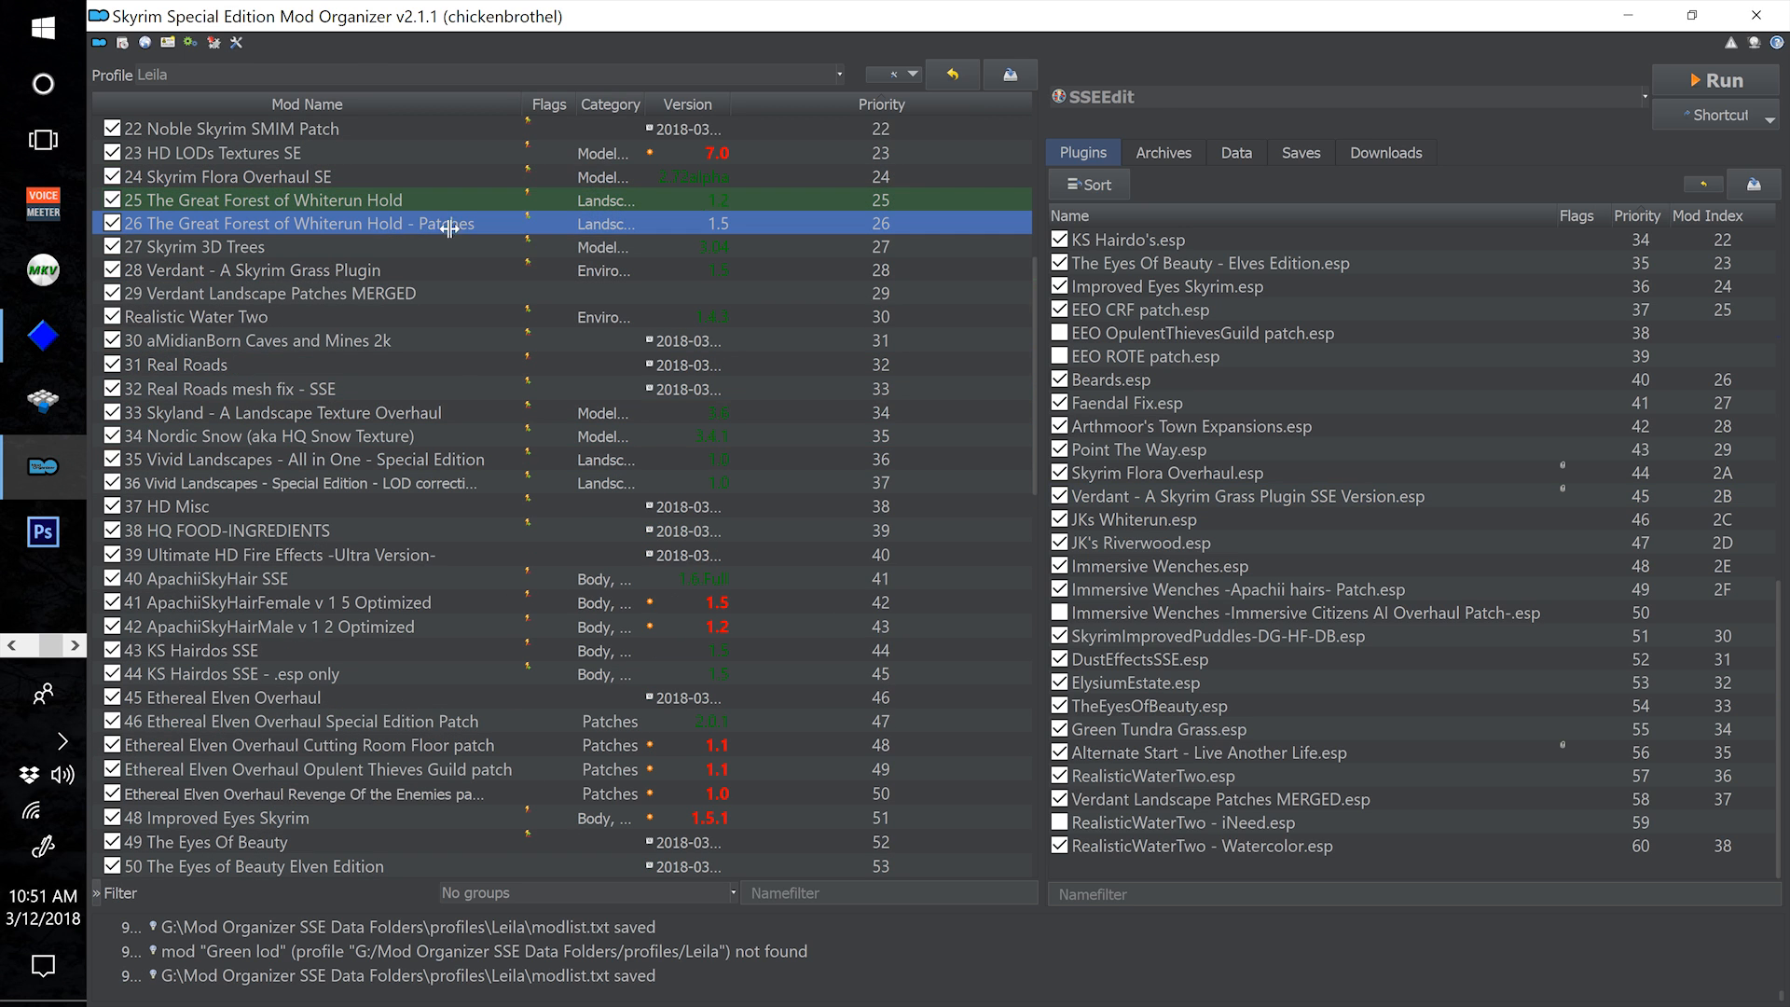
Compare the conflicts of Verdant - A Skyrim Grass Plugin with those of The Great Forest of Whiterun Hold and its Patches mod
{"action": "left_click", "coordinate": [448, 271]}
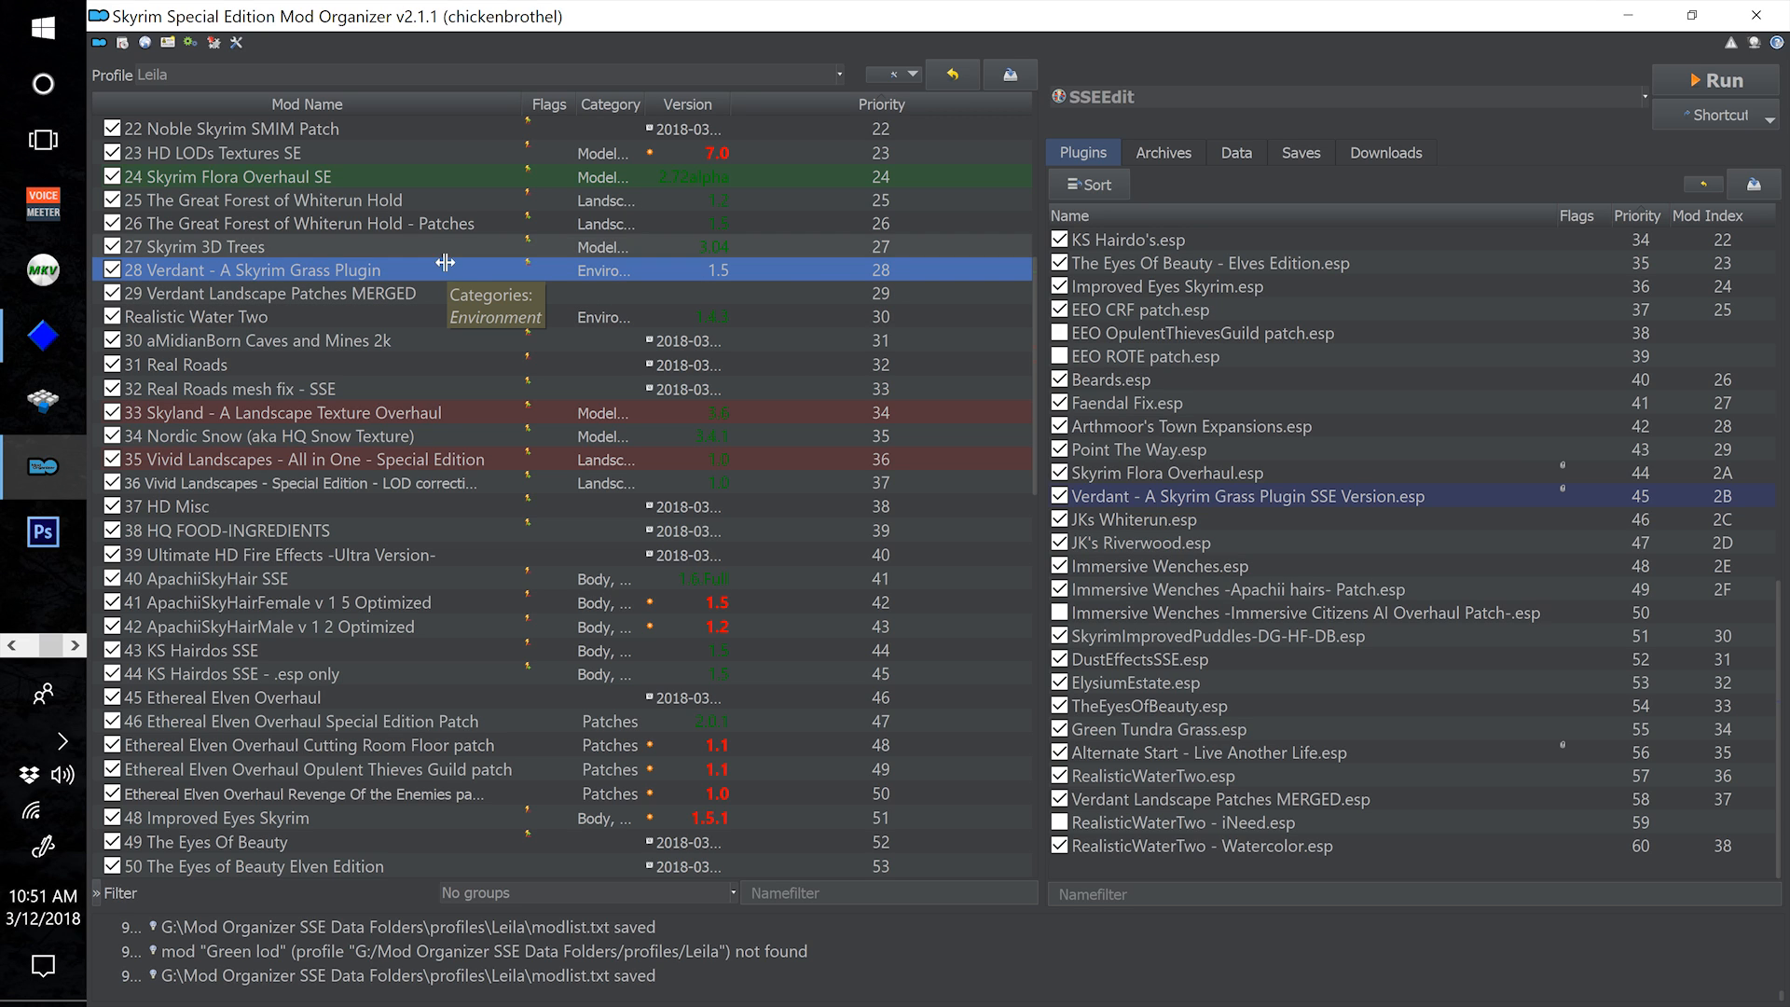
{"action": "left_click", "coordinate": [419, 200]}
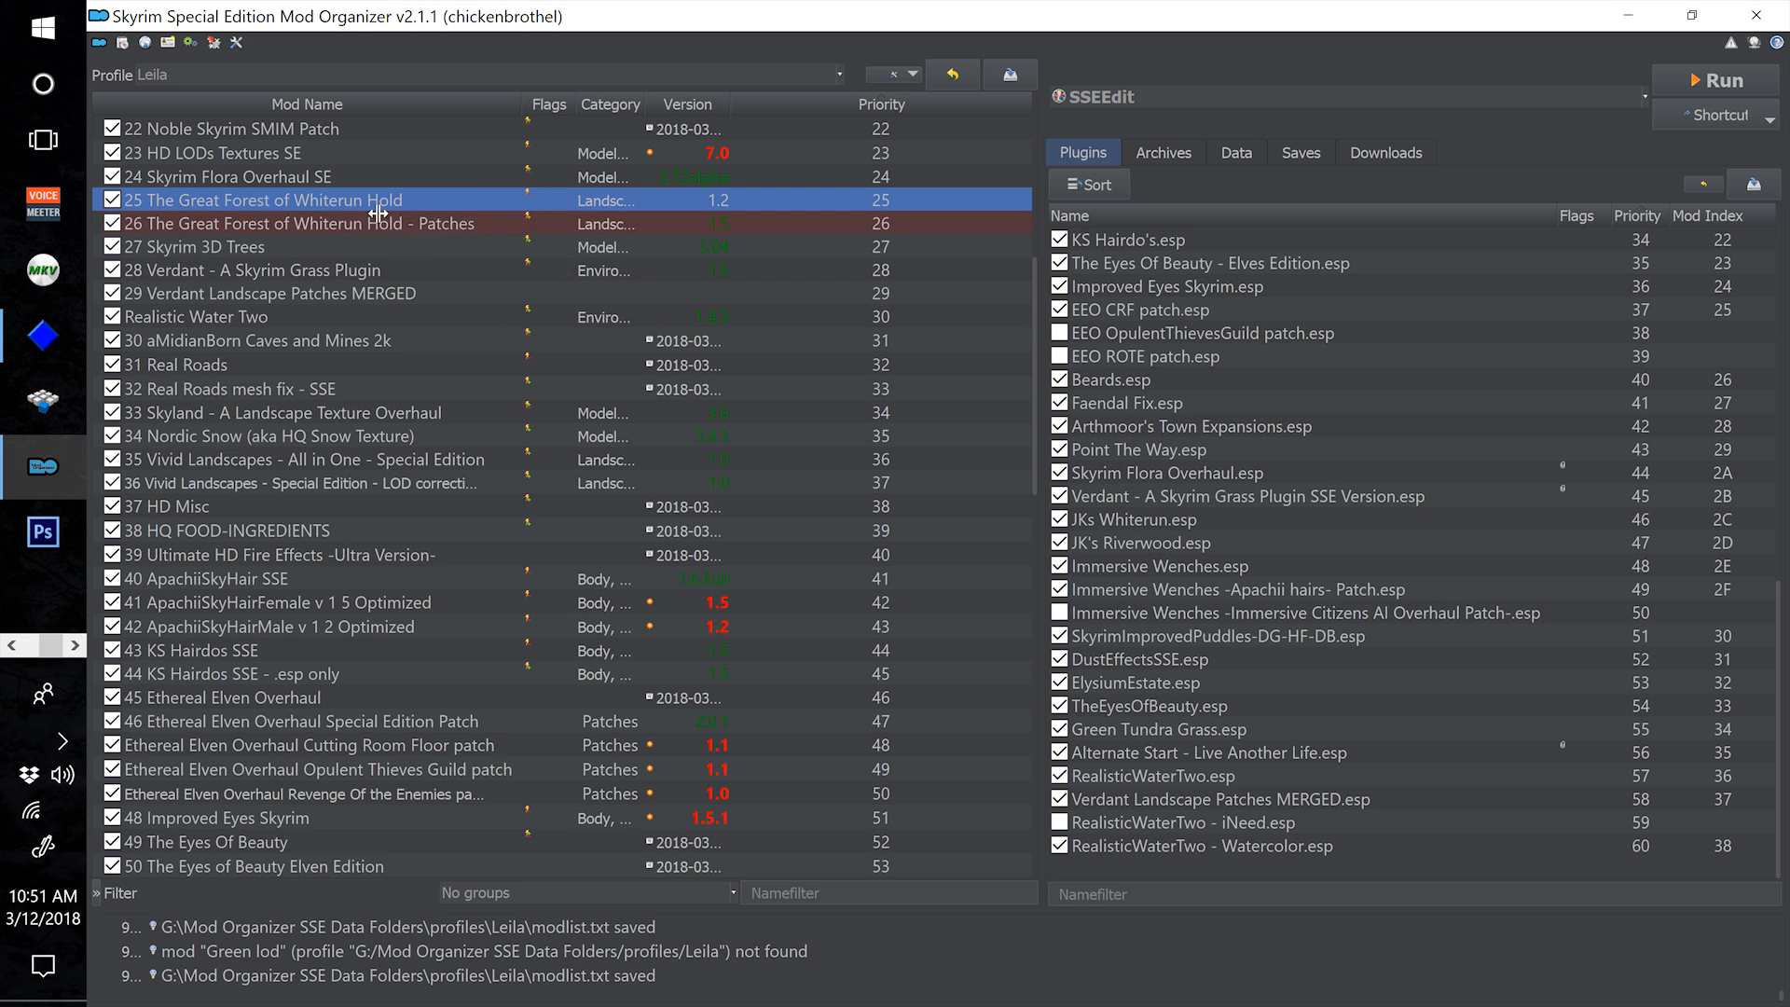
{"action": "left_click", "coordinate": [446, 270]}
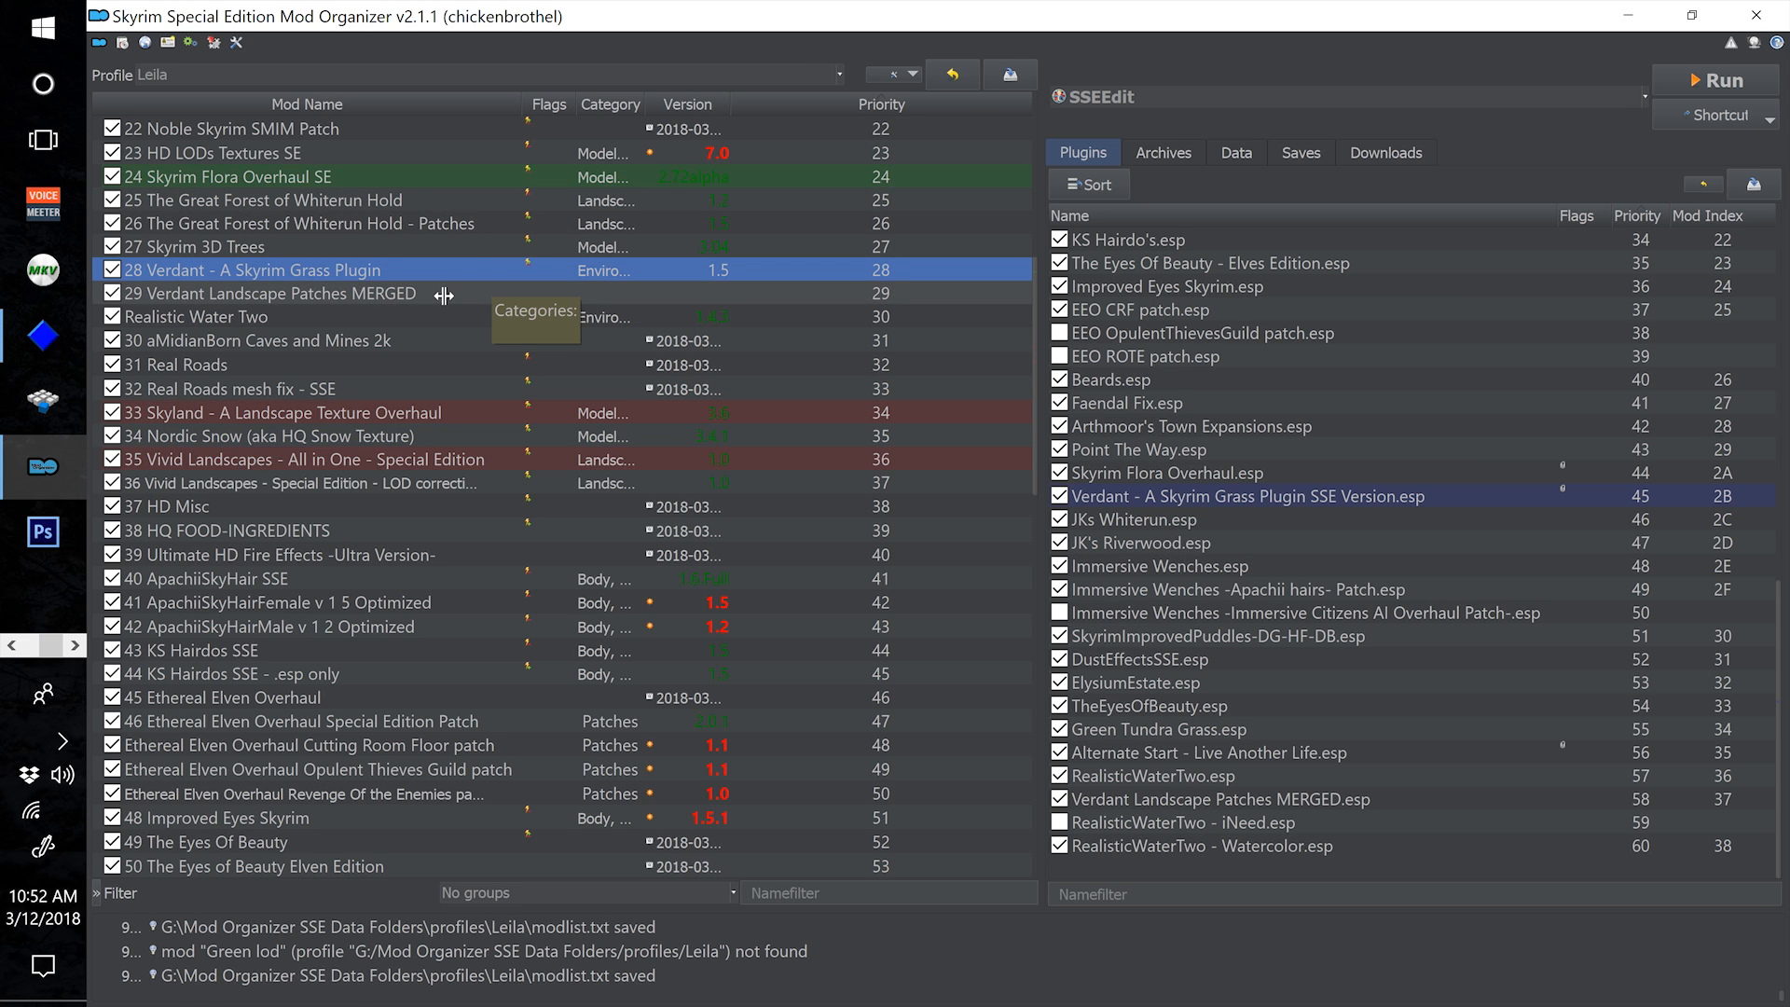
{"action": "left_click", "coordinate": [420, 207]}
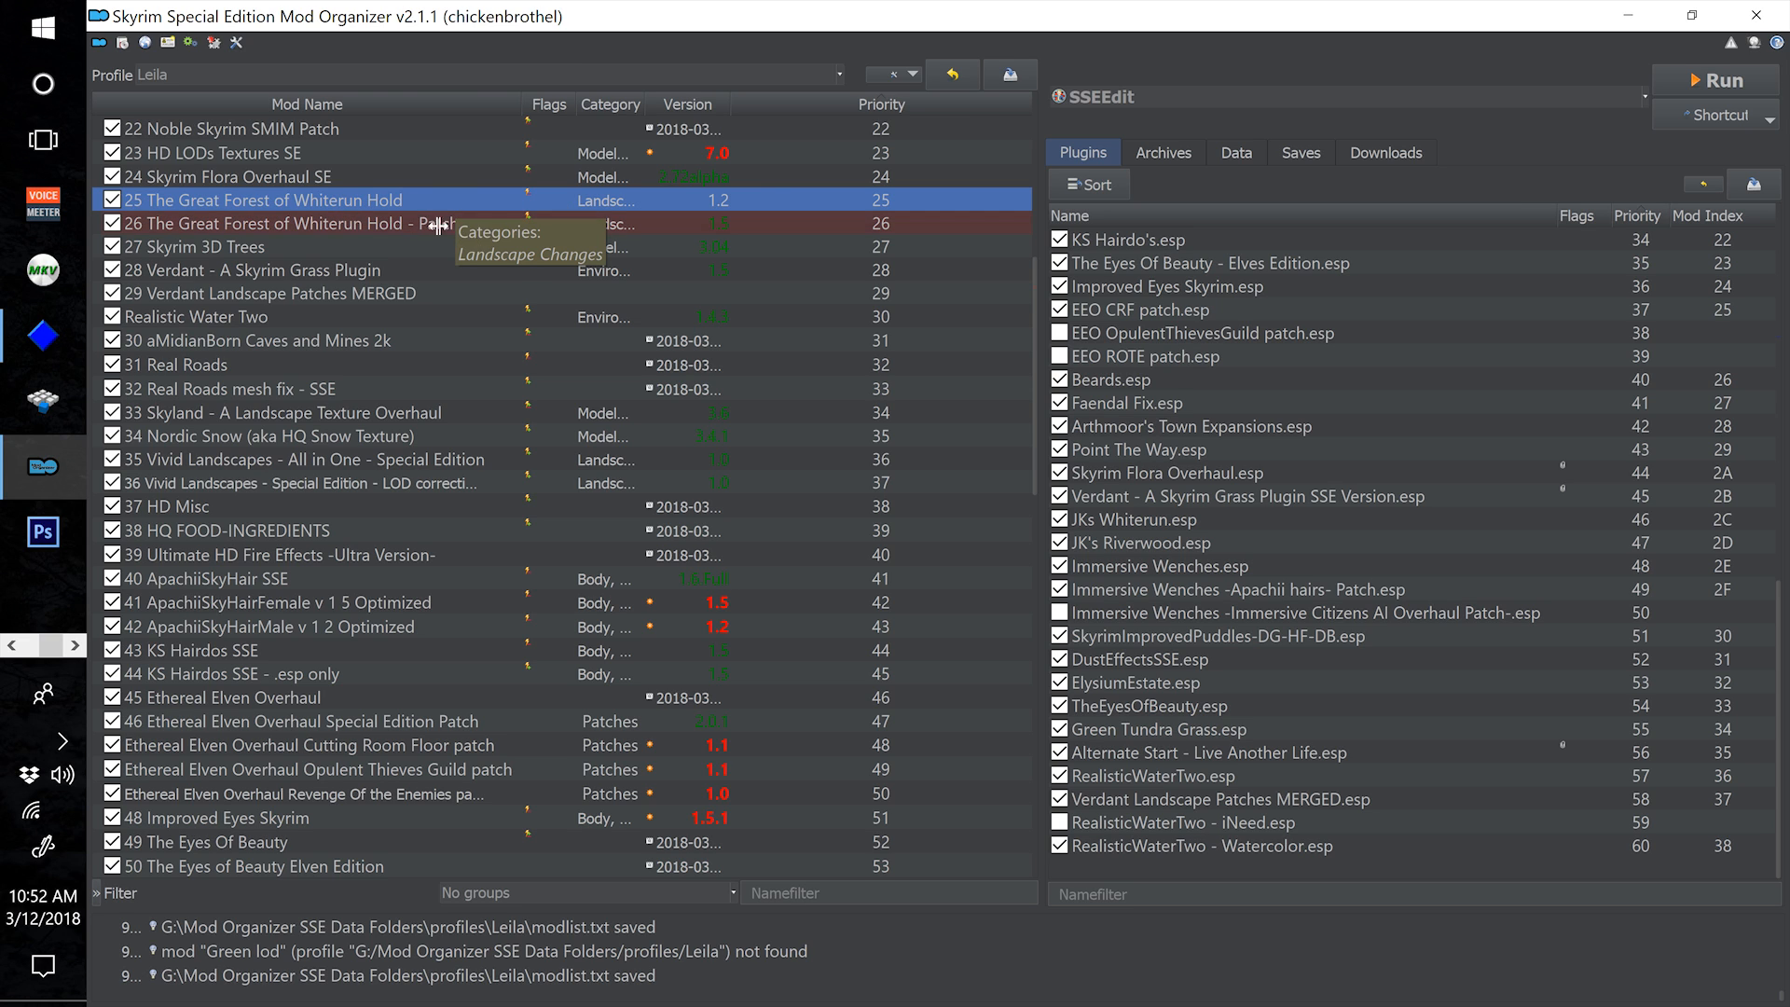
{"action": "left_click", "coordinate": [407, 222]}
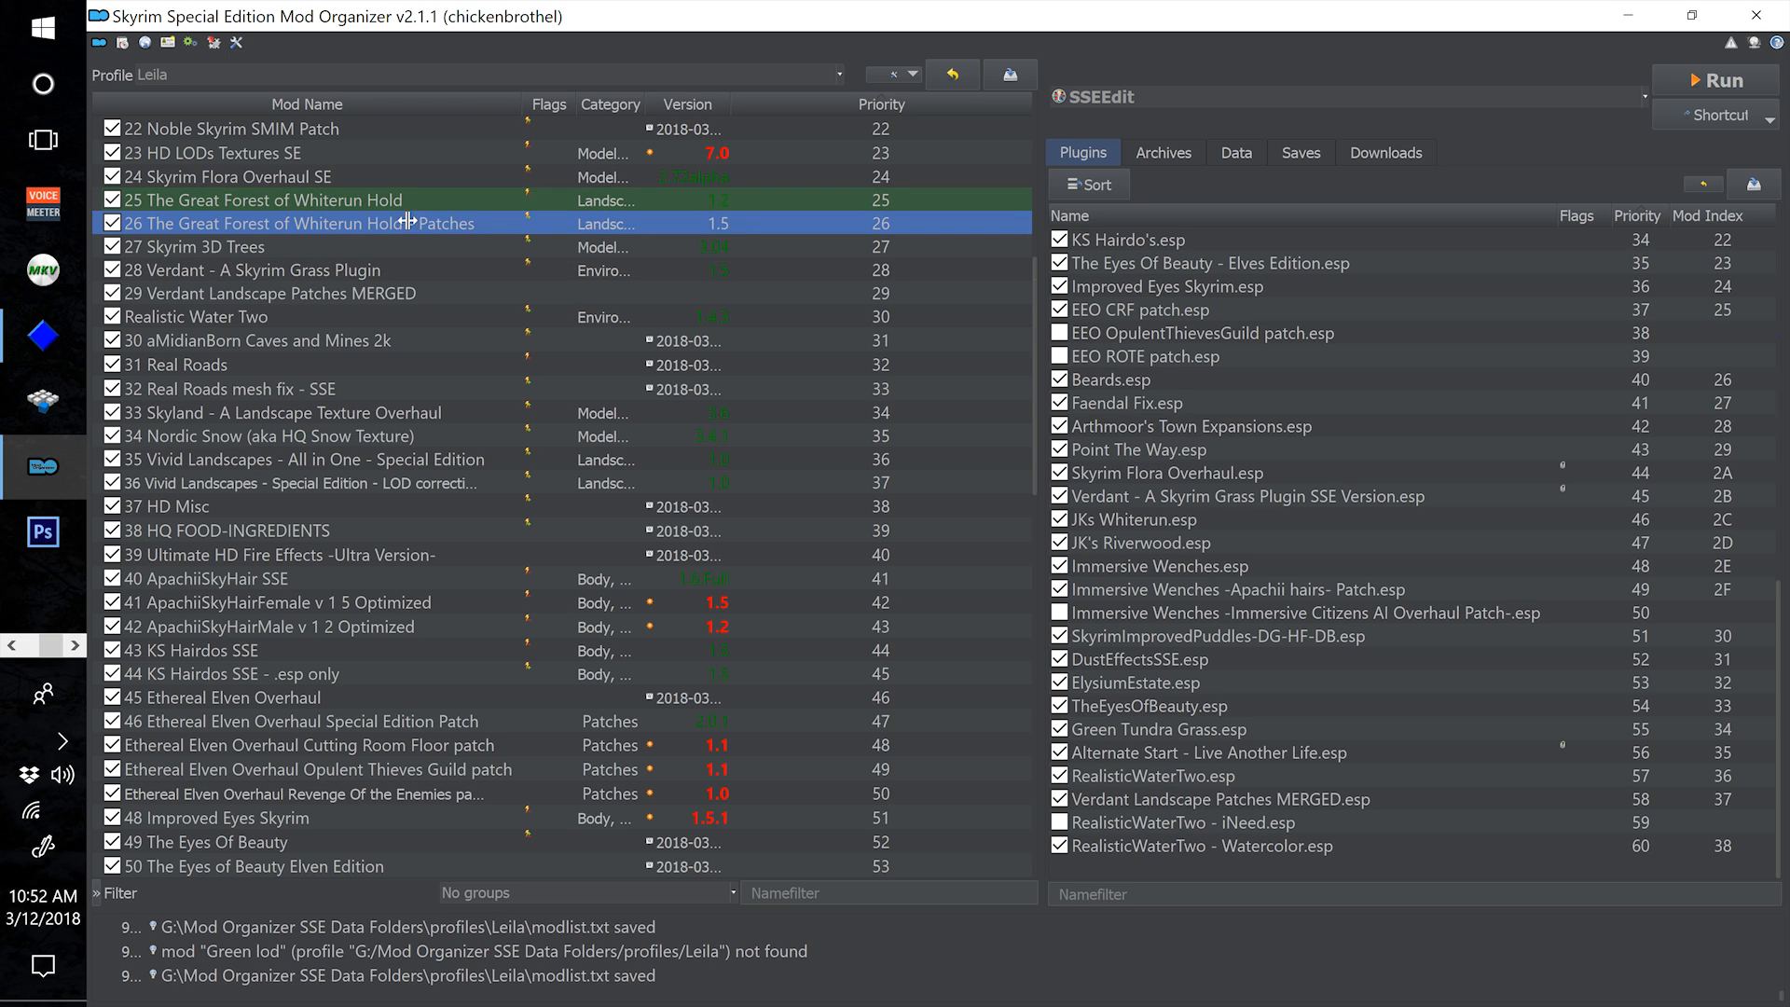
{"action": "left_click", "coordinate": [404, 207]}
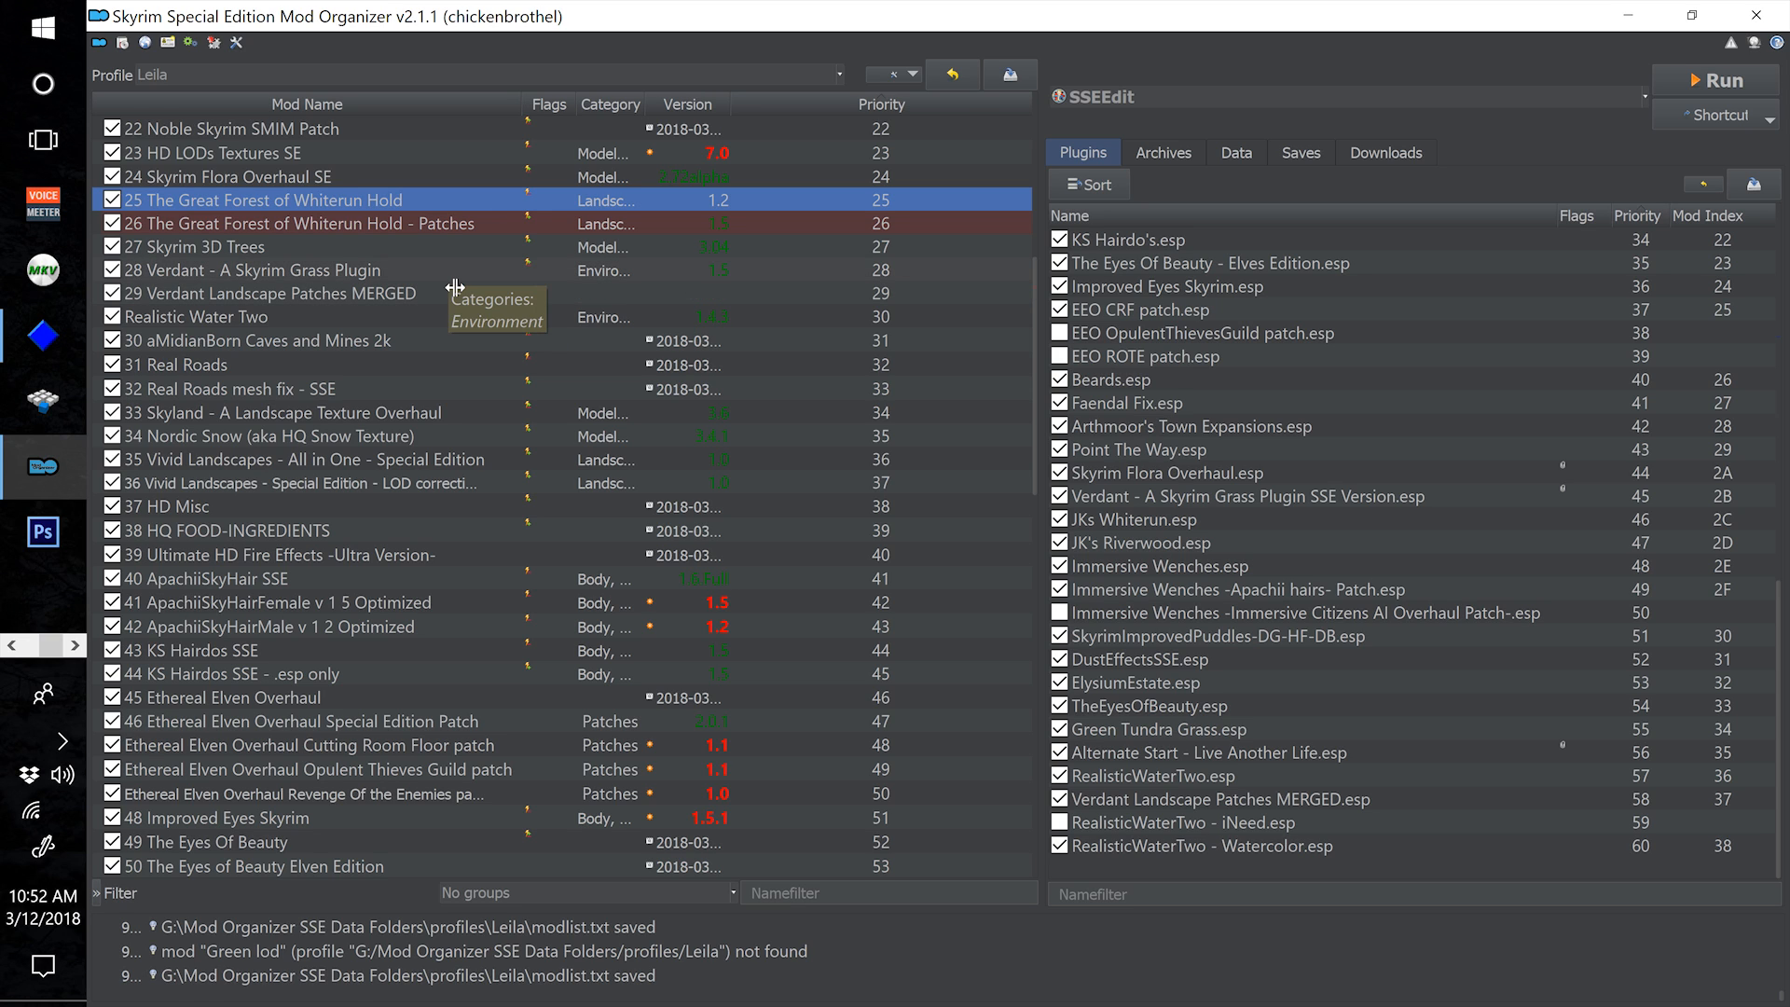
{"action": "left_click", "coordinate": [427, 276]}
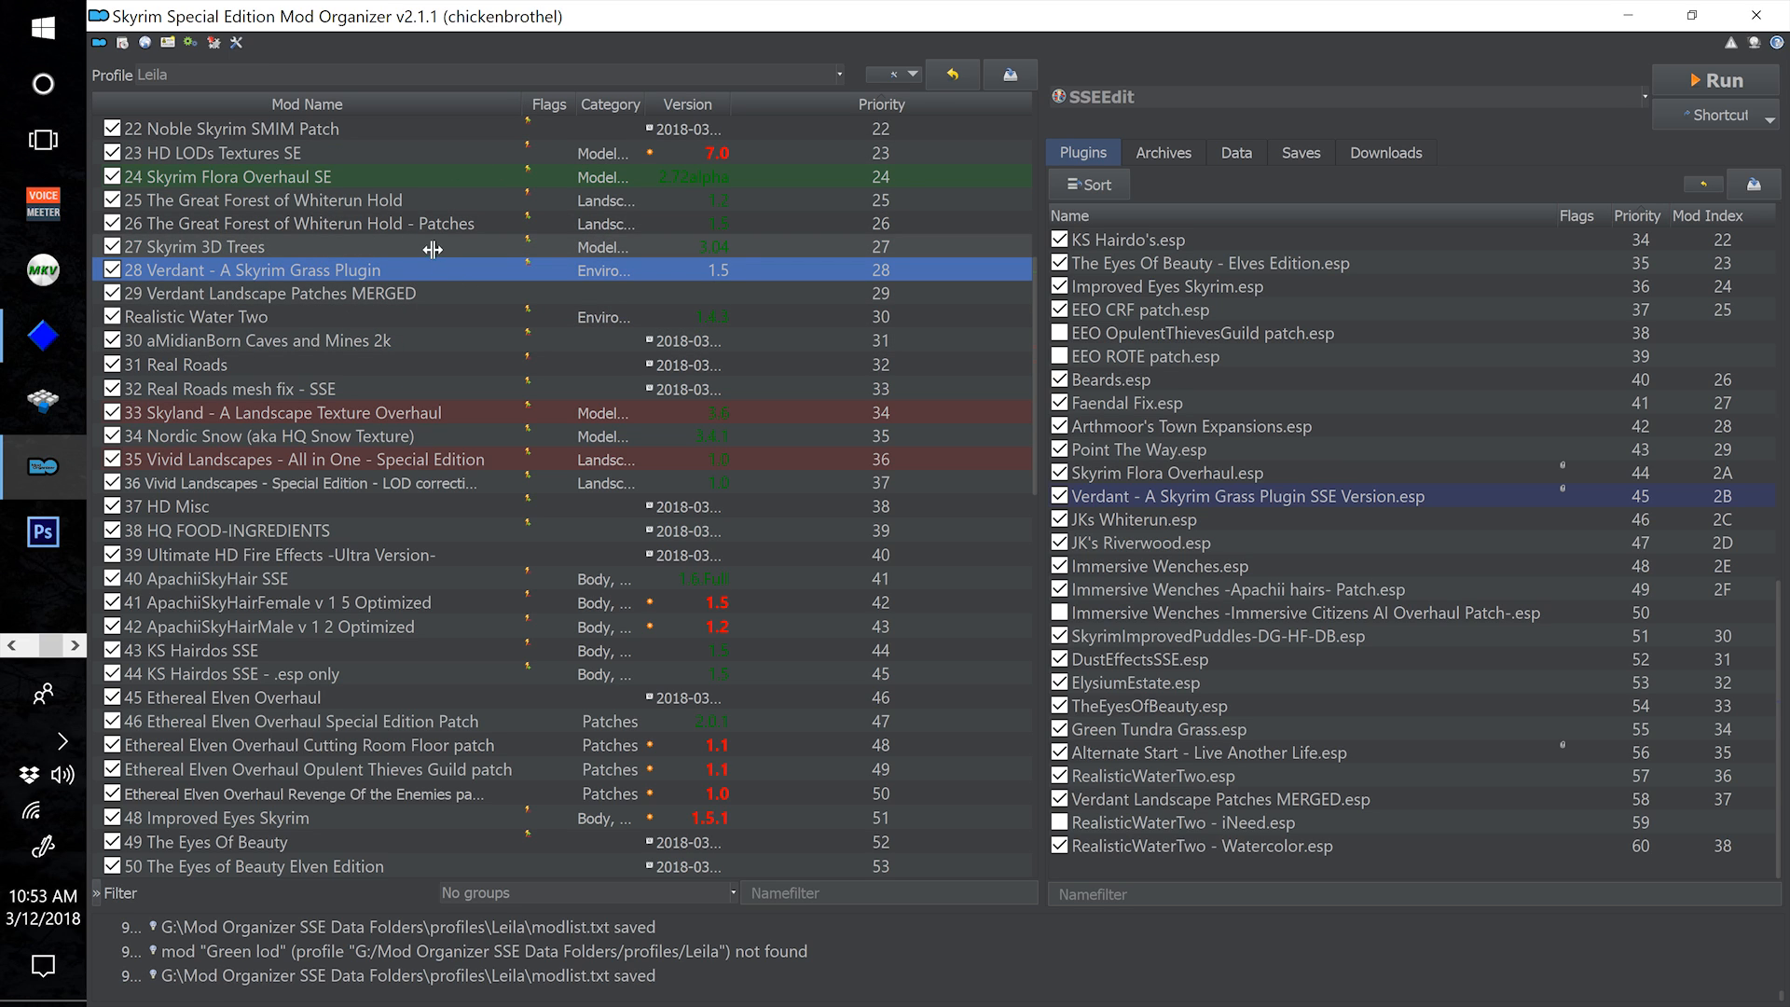
{"action": "left_click", "coordinate": [453, 201]}
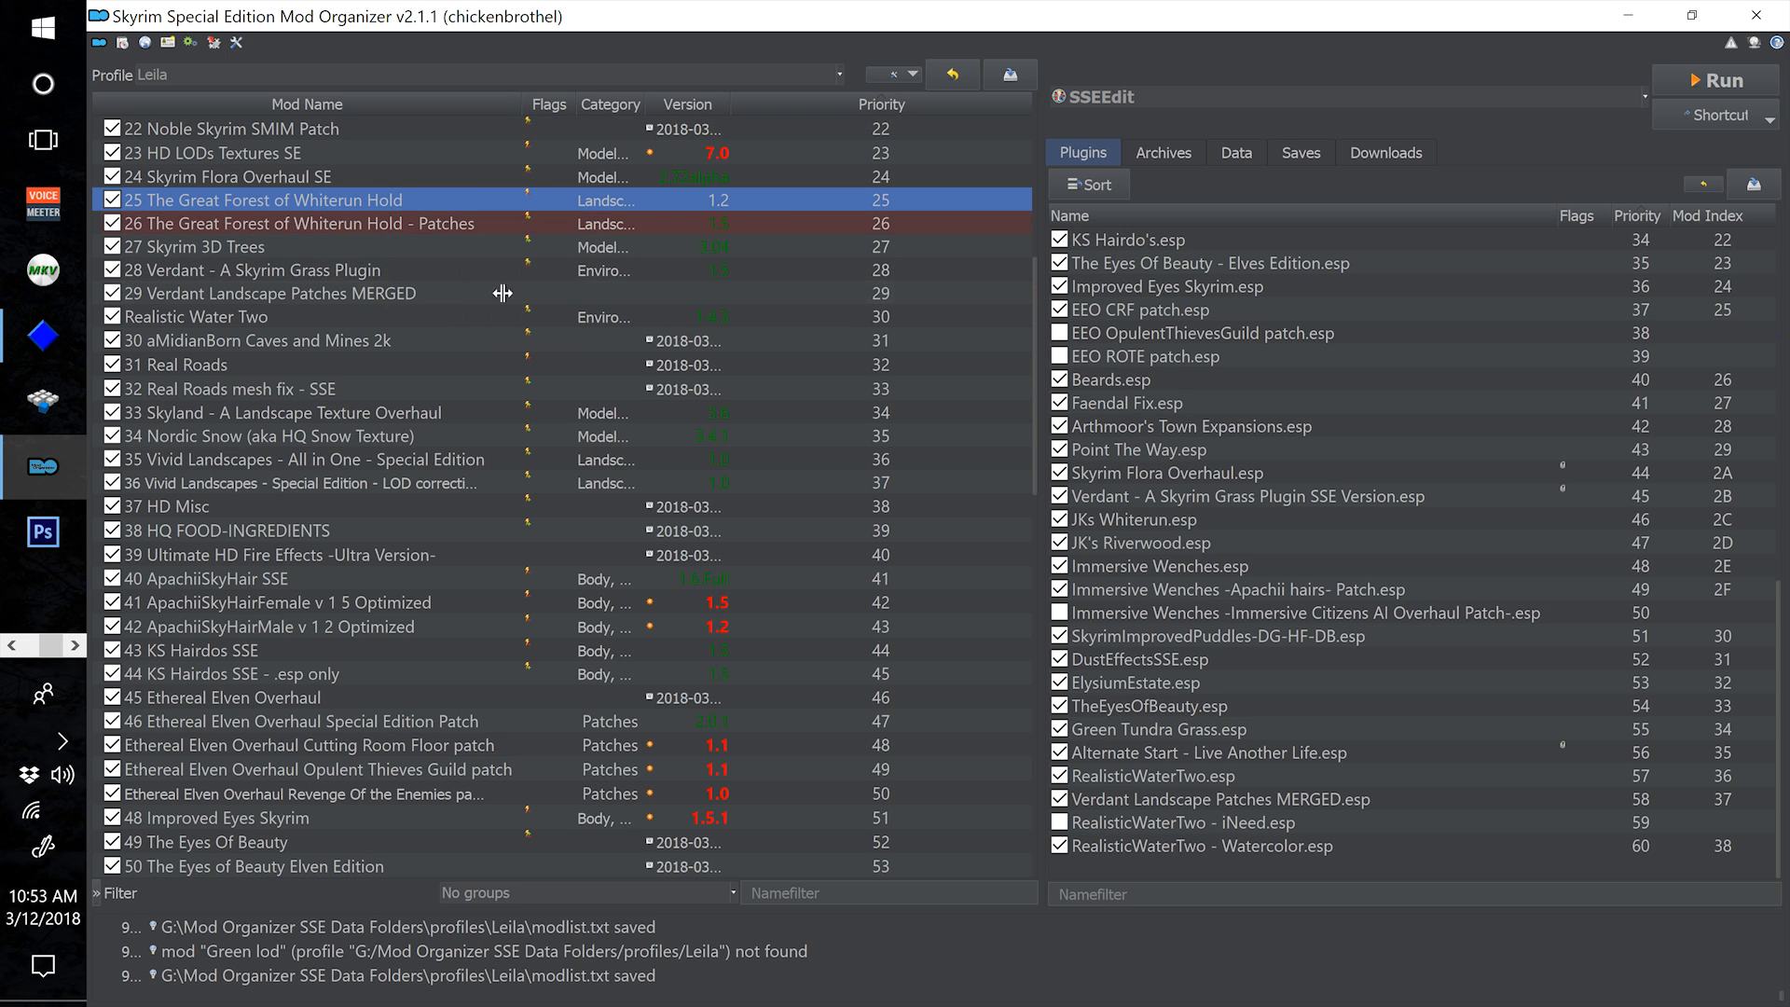
Review the order of the mods after The Great Forest of Whiterun Hold, through JK's Whiterun to Dust Effects by HHaleyy, and return to the forest mods
{"action": "scroll", "coordinate": [389, 556], "scroll_direction": "down", "scroll_amount": 4}
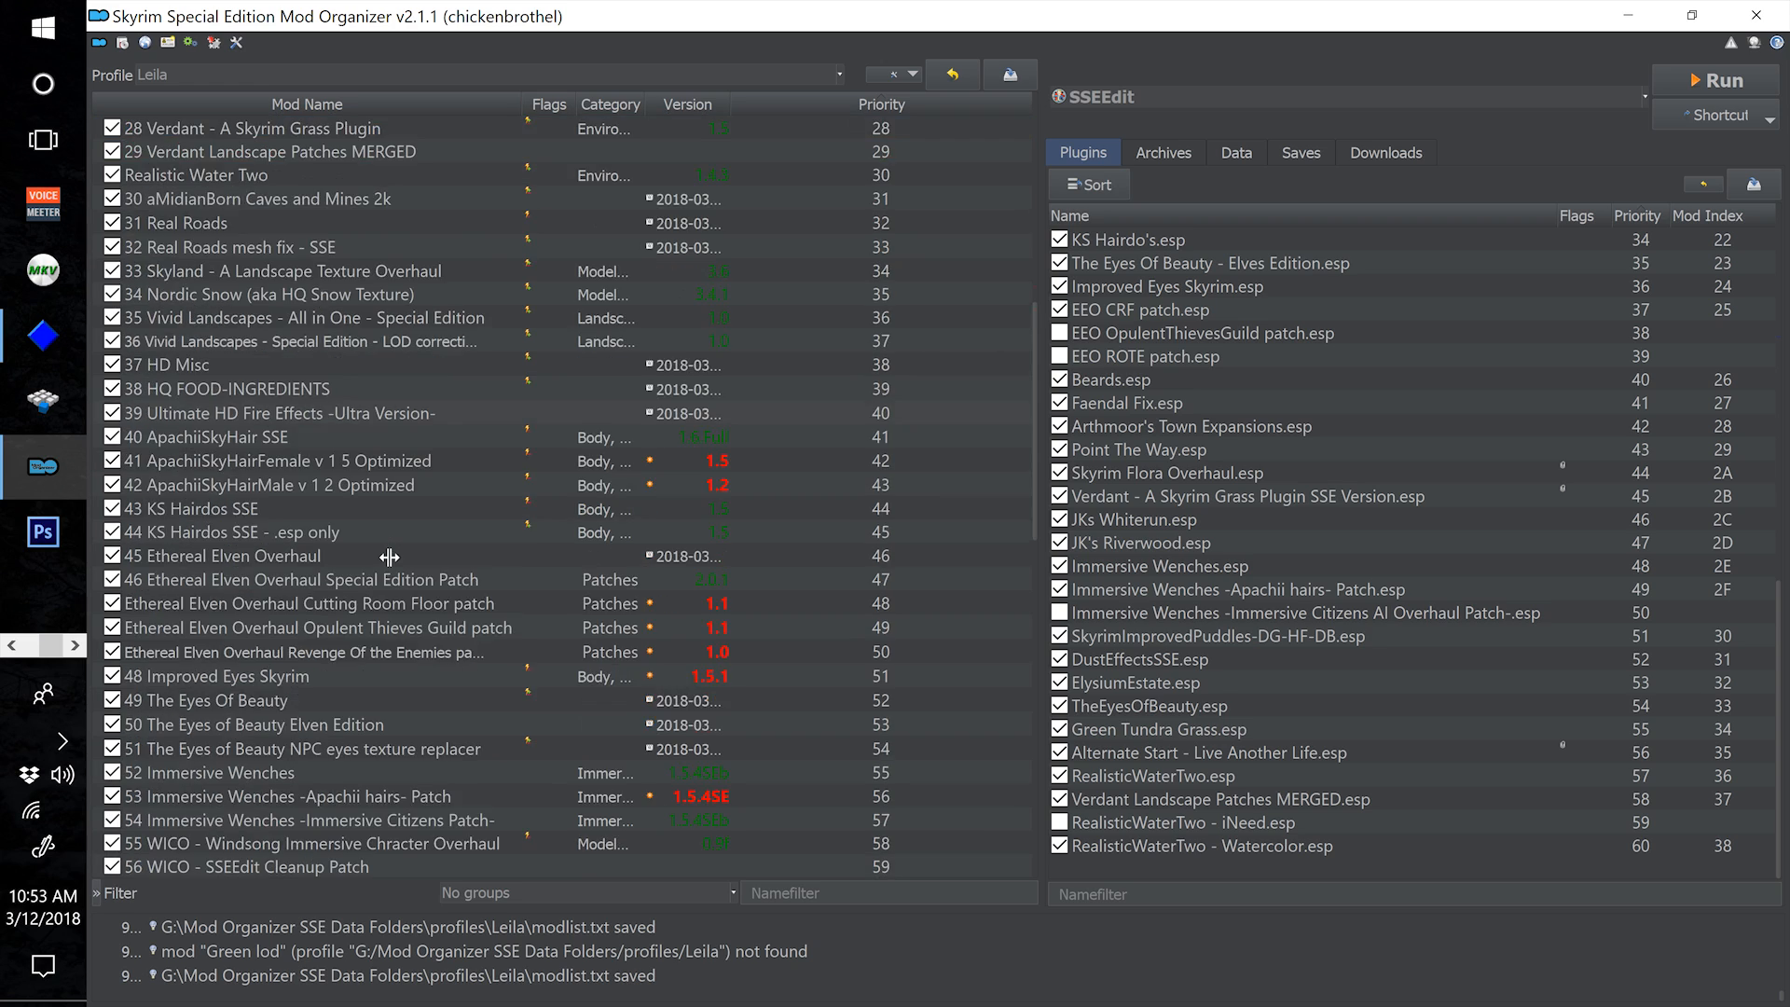
{"action": "scroll", "coordinate": [388, 557], "scroll_direction": "down", "scroll_amount": 9}
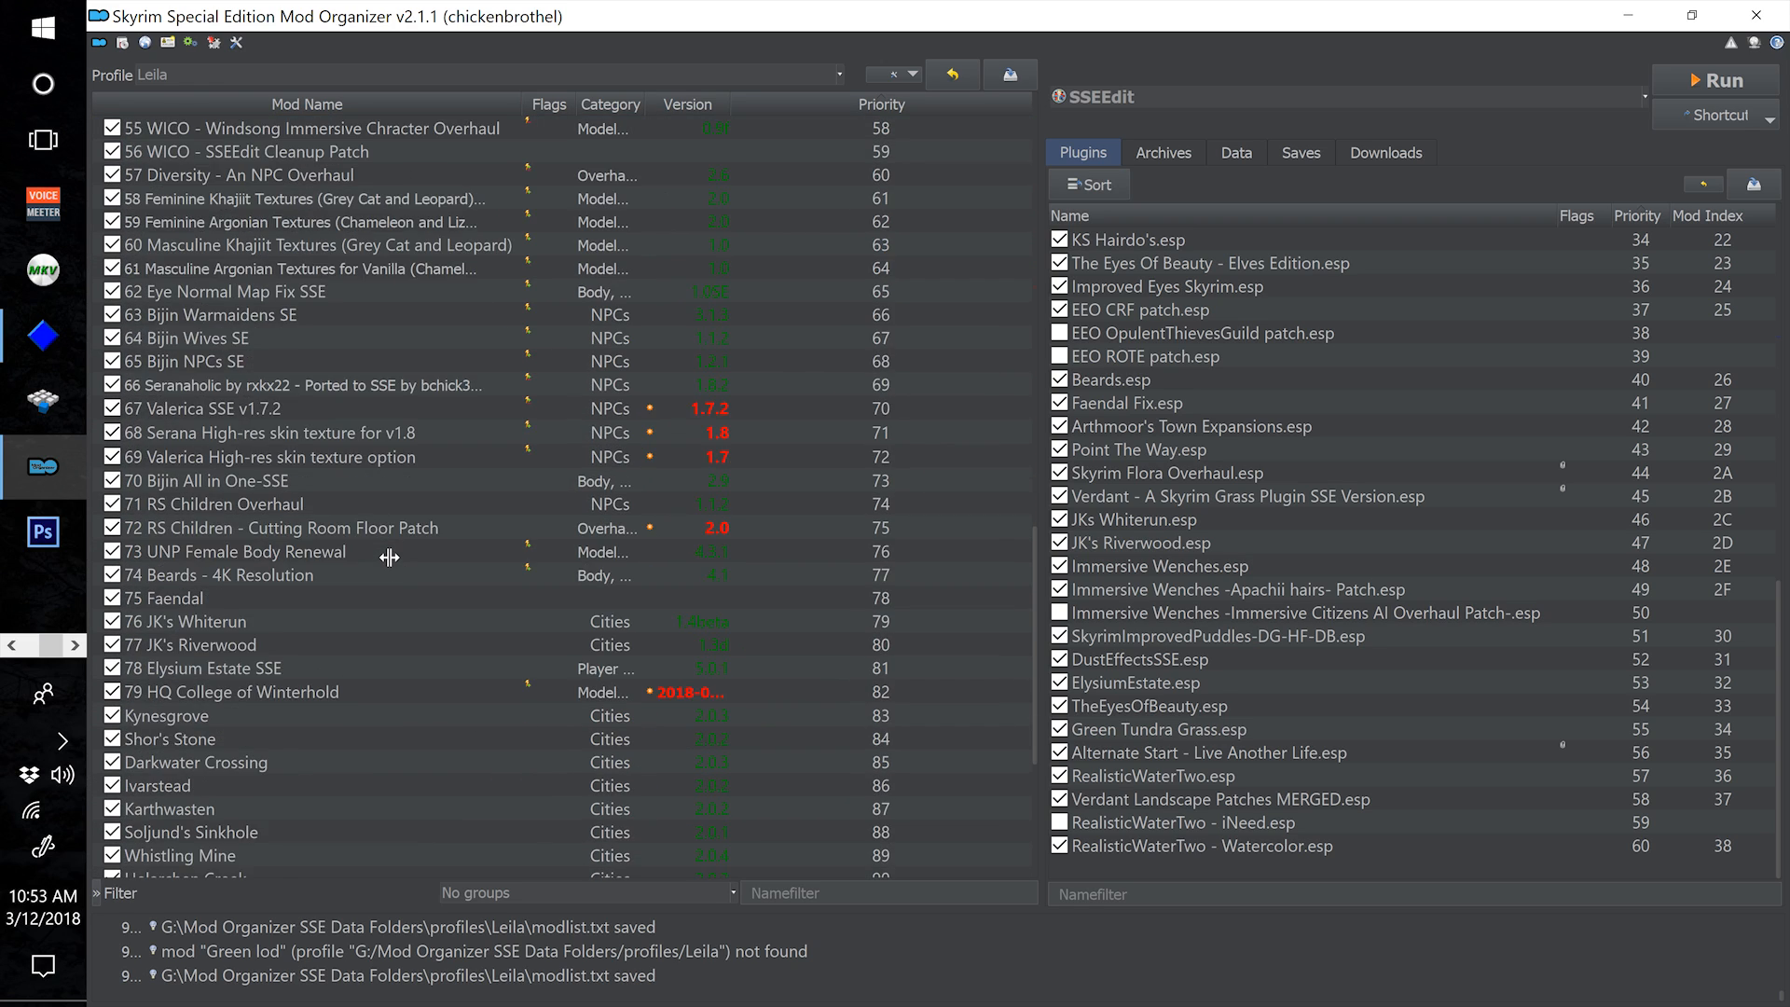
{"action": "scroll", "coordinate": [389, 557], "scroll_direction": "down", "scroll_amount": 3}
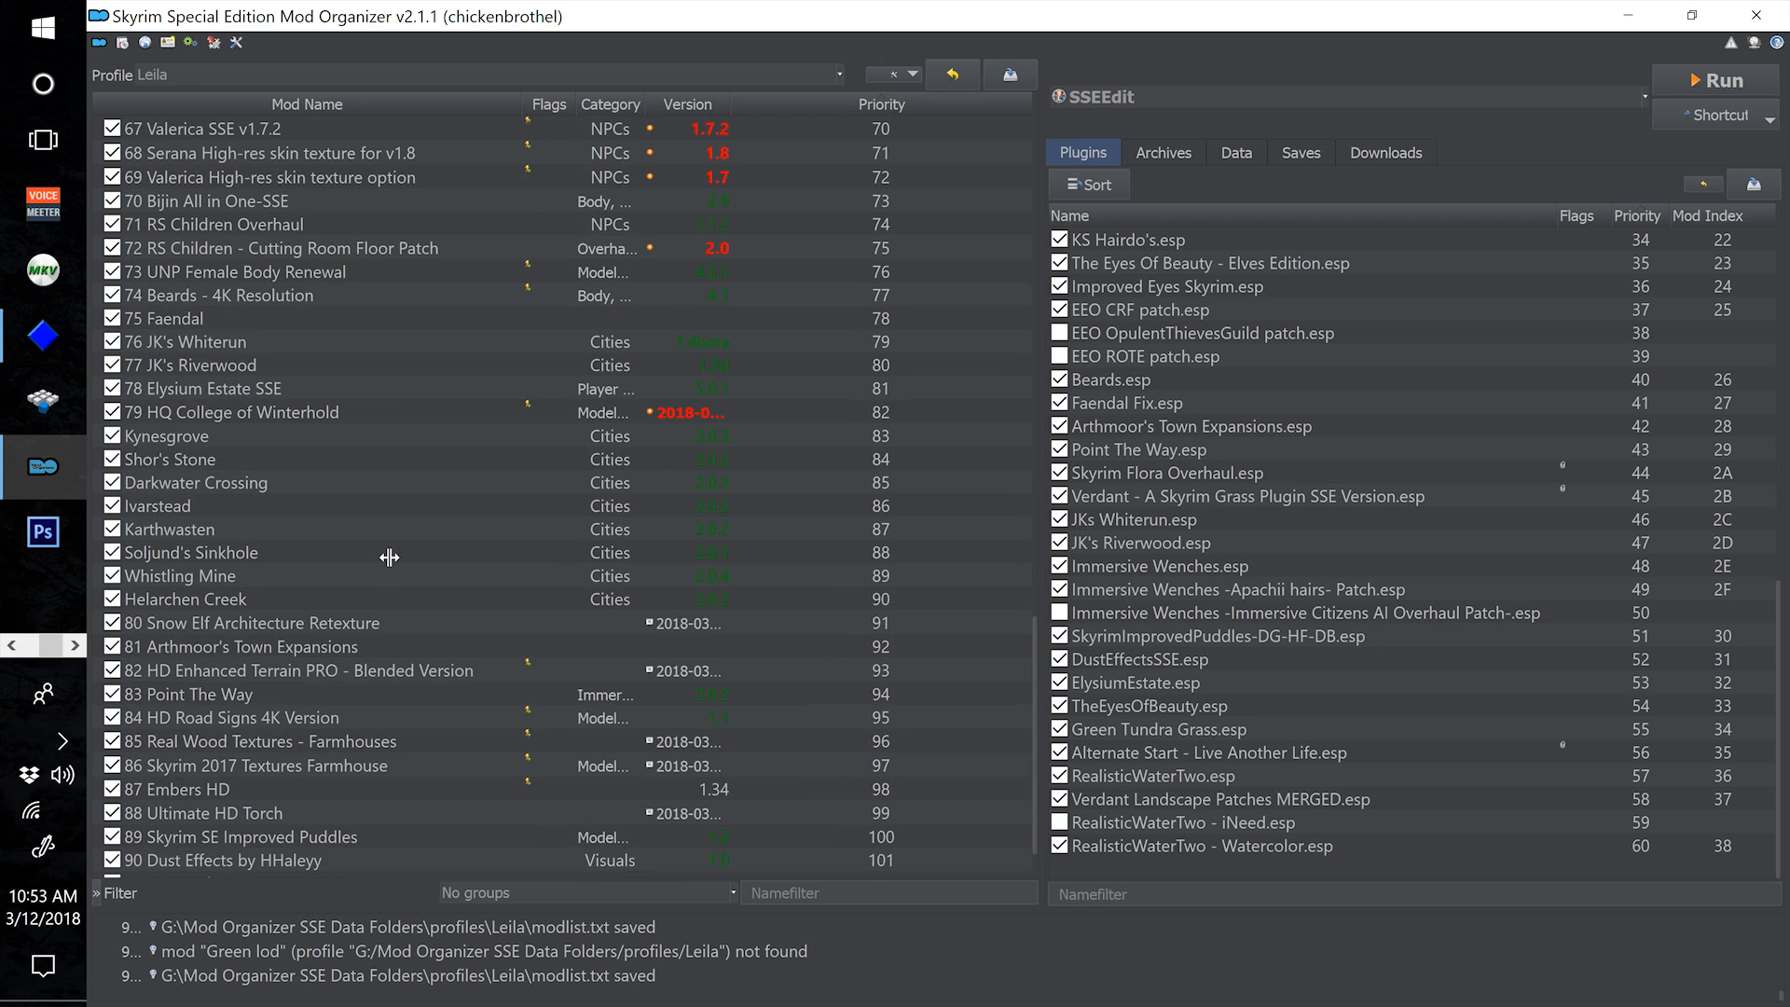
{"action": "scroll", "coordinate": [389, 557], "scroll_direction": "down", "scroll_amount": 1}
{"action": "scroll", "coordinate": [389, 556], "scroll_direction": "up", "scroll_amount": 6}
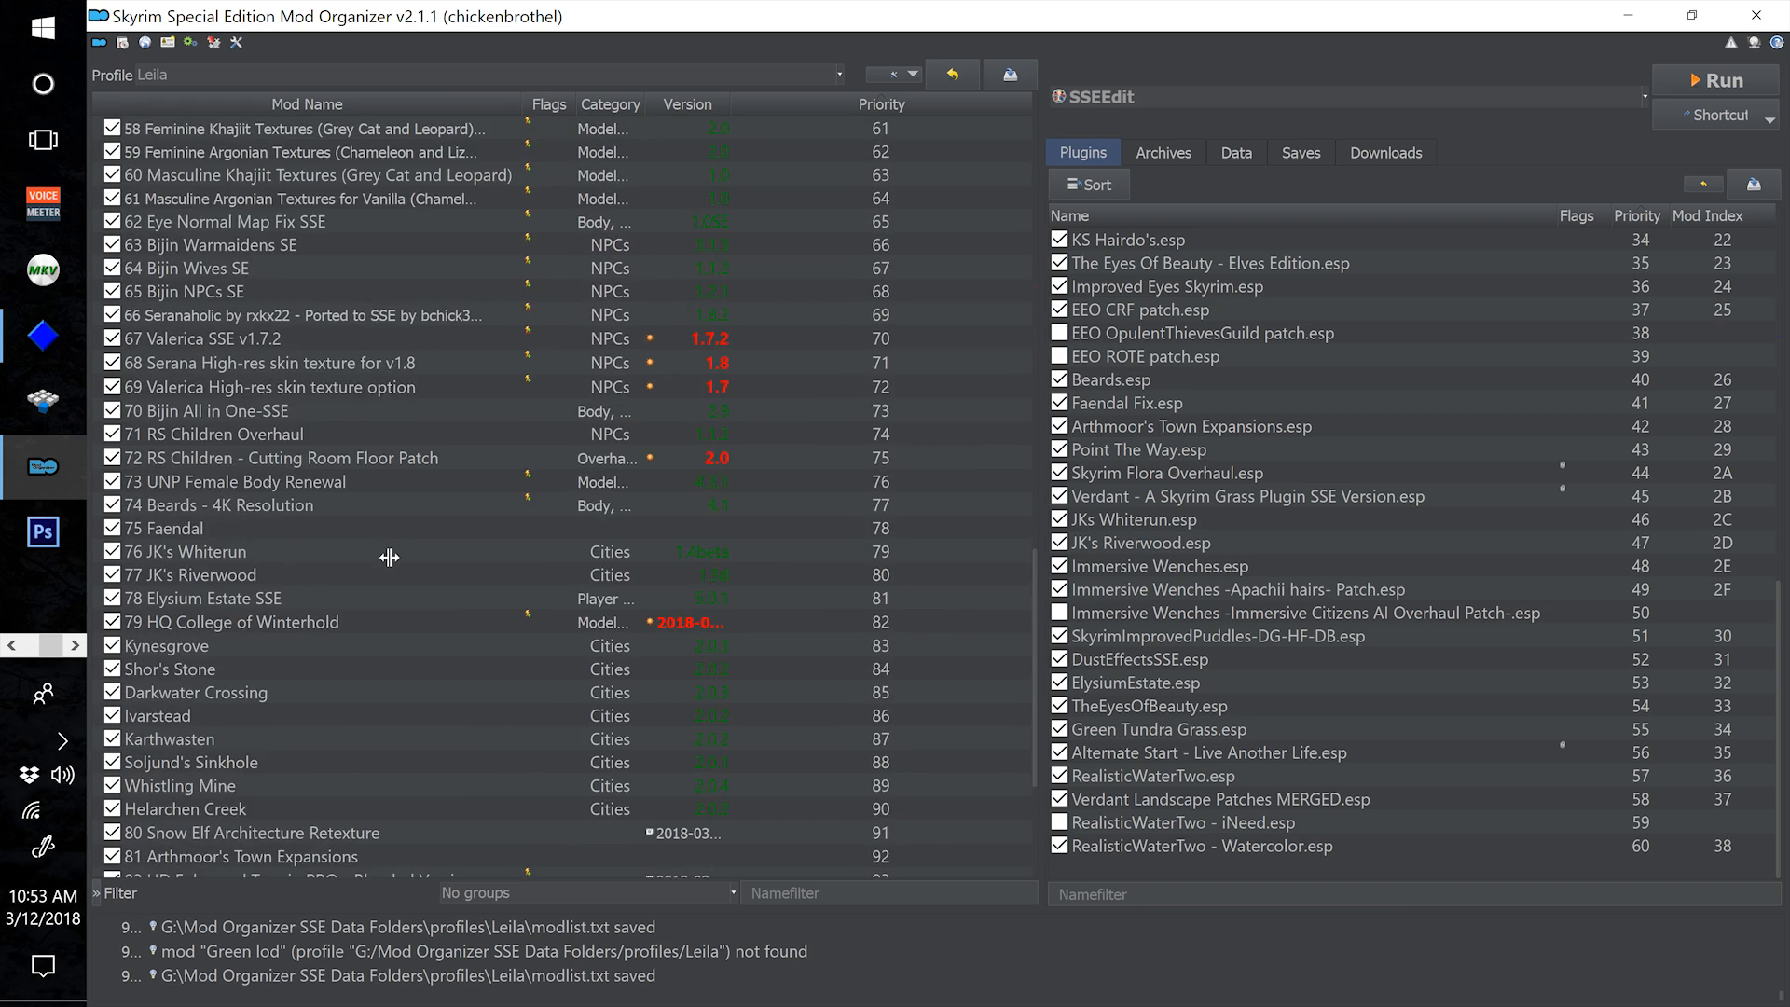
{"action": "scroll", "coordinate": [389, 556], "scroll_direction": "up", "scroll_amount": 7}
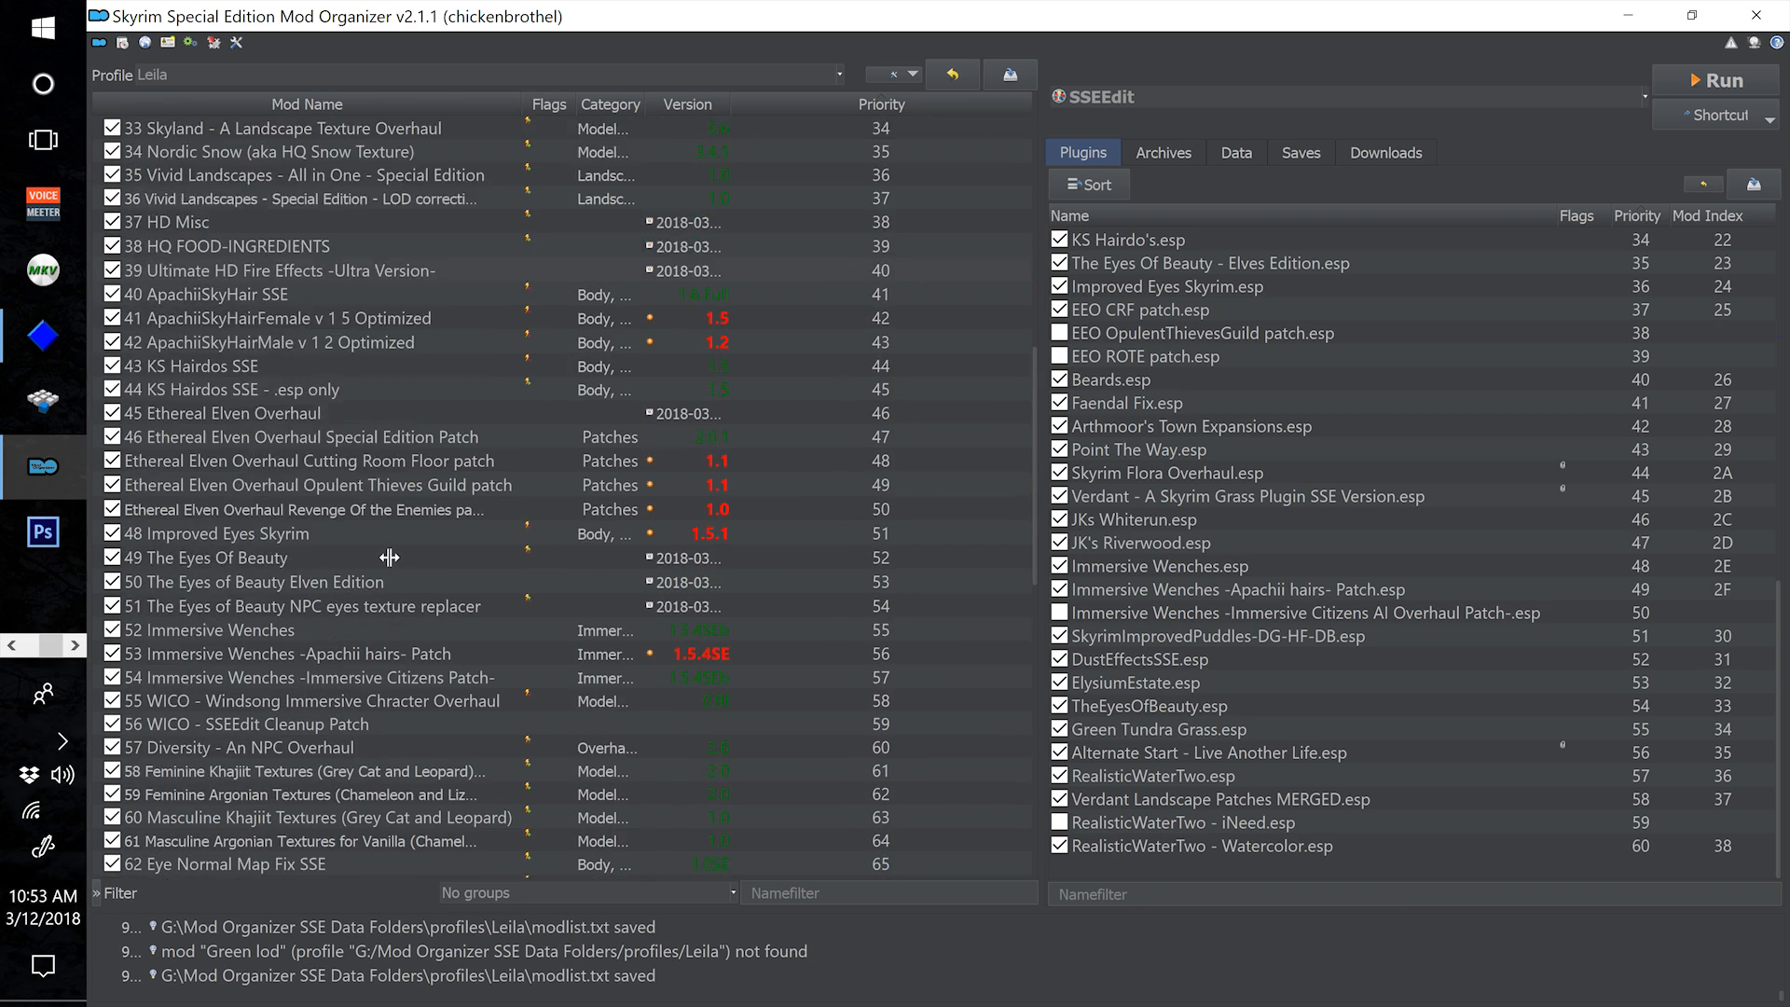
{"action": "scroll", "coordinate": [388, 557], "scroll_direction": "up", "scroll_amount": 3}
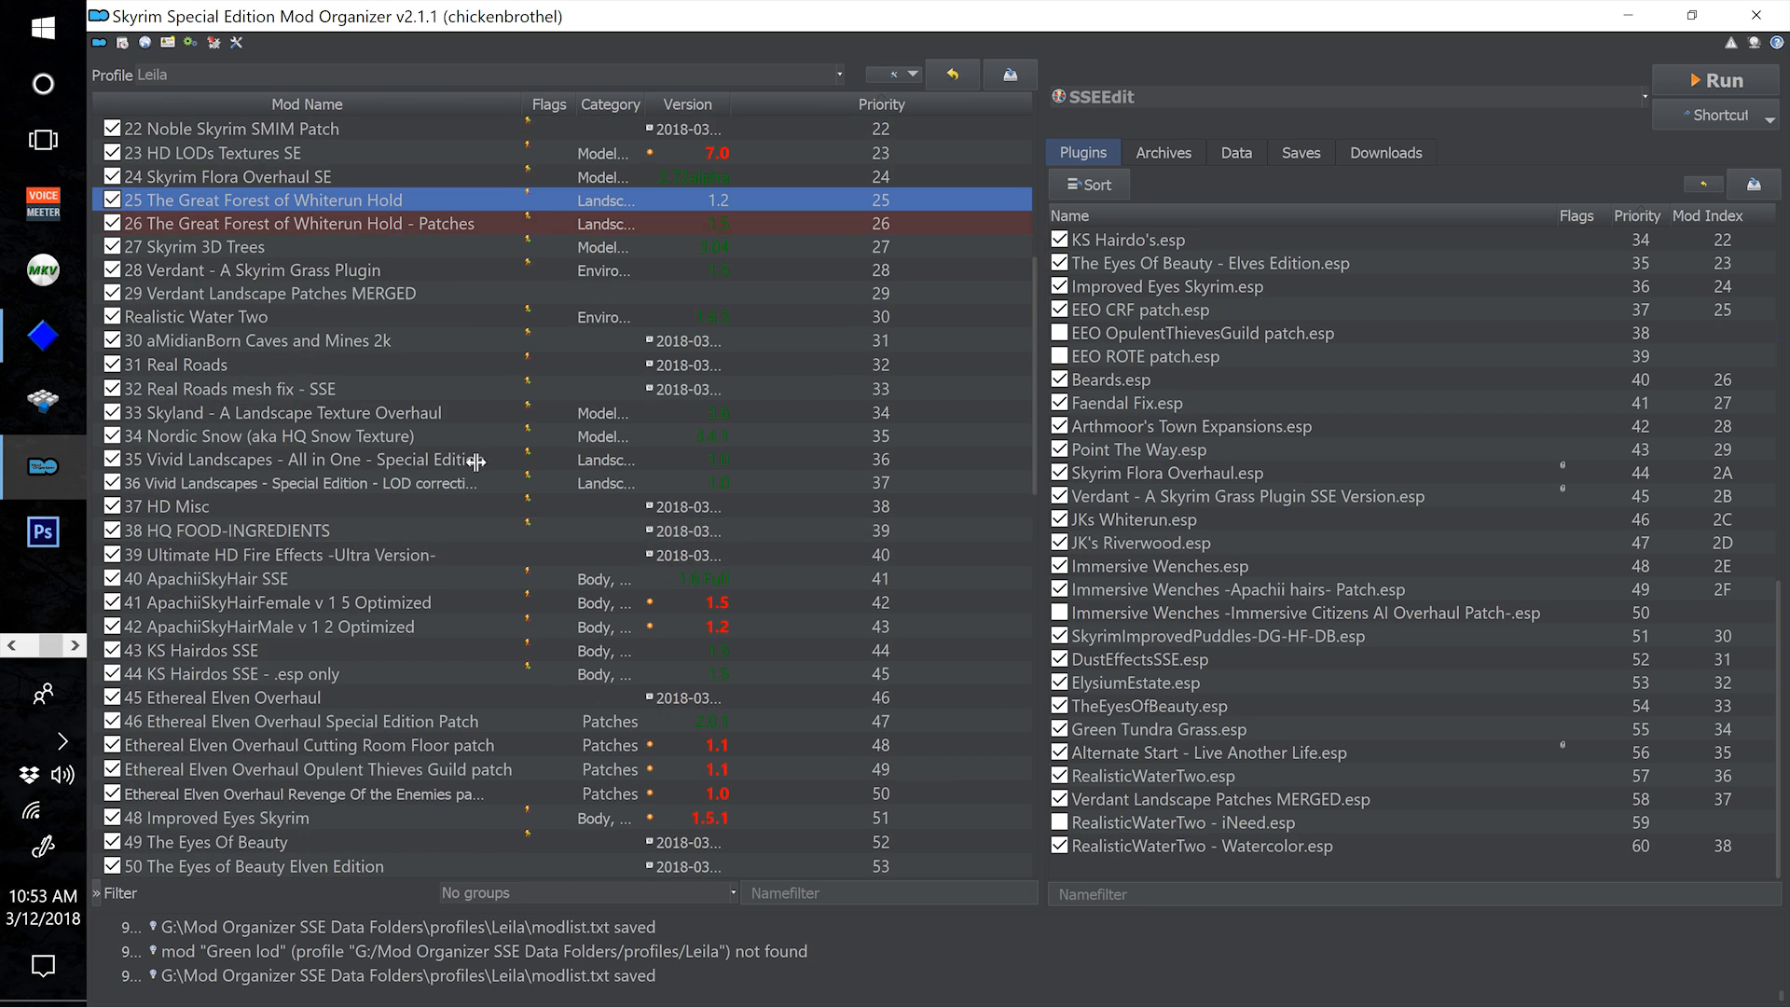
{"action": "scroll", "coordinate": [383, 243], "scroll_direction": "down", "scroll_amount": 6}
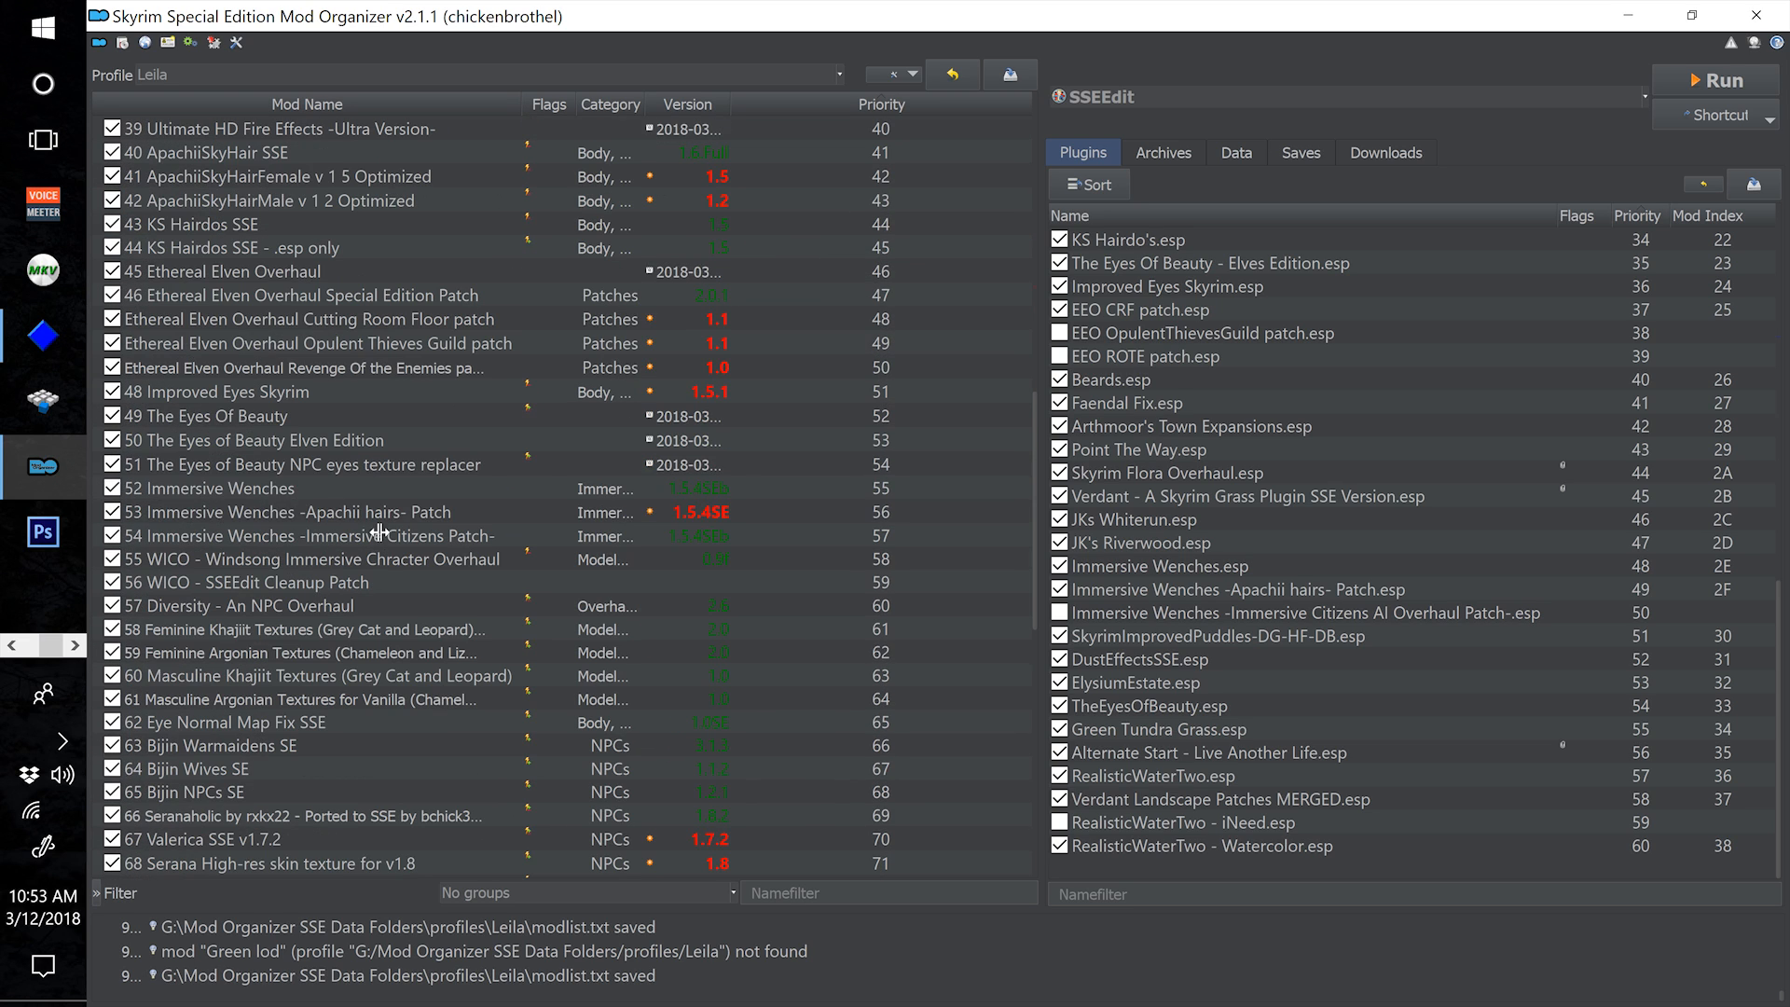
{"action": "scroll", "coordinate": [449, 513], "scroll_direction": "down", "scroll_amount": 6}
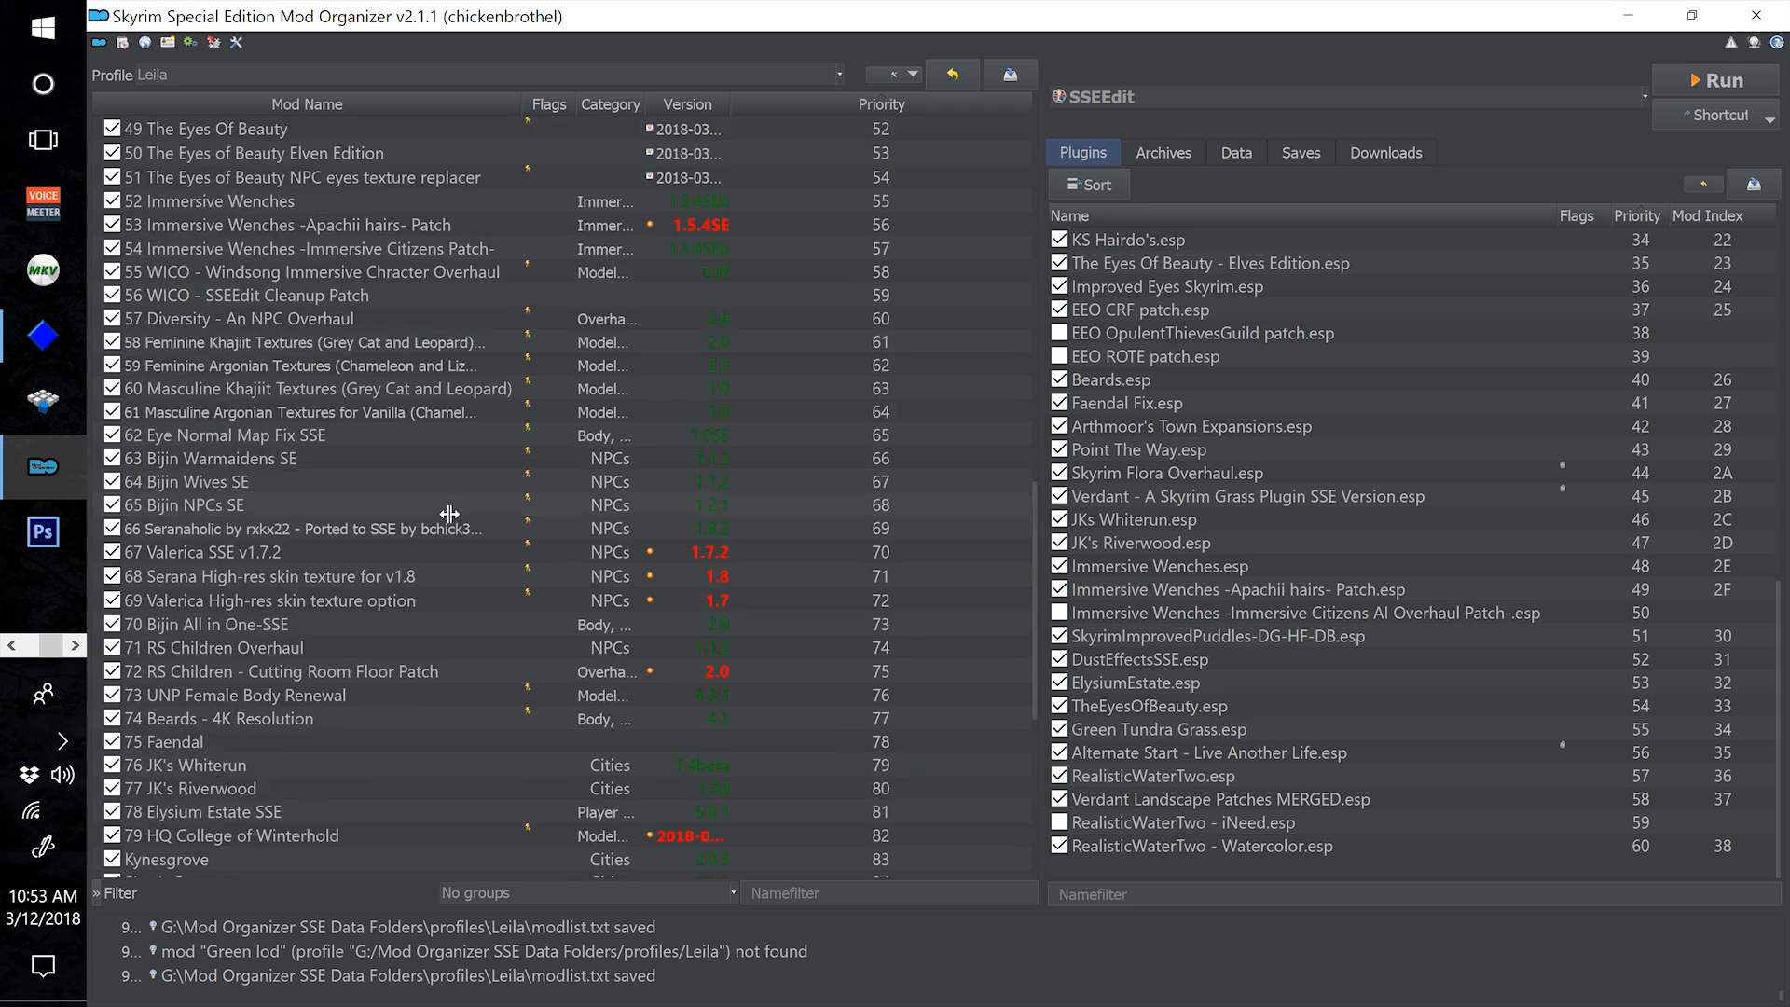
{"action": "scroll", "coordinate": [448, 513], "scroll_direction": "down", "scroll_amount": 3}
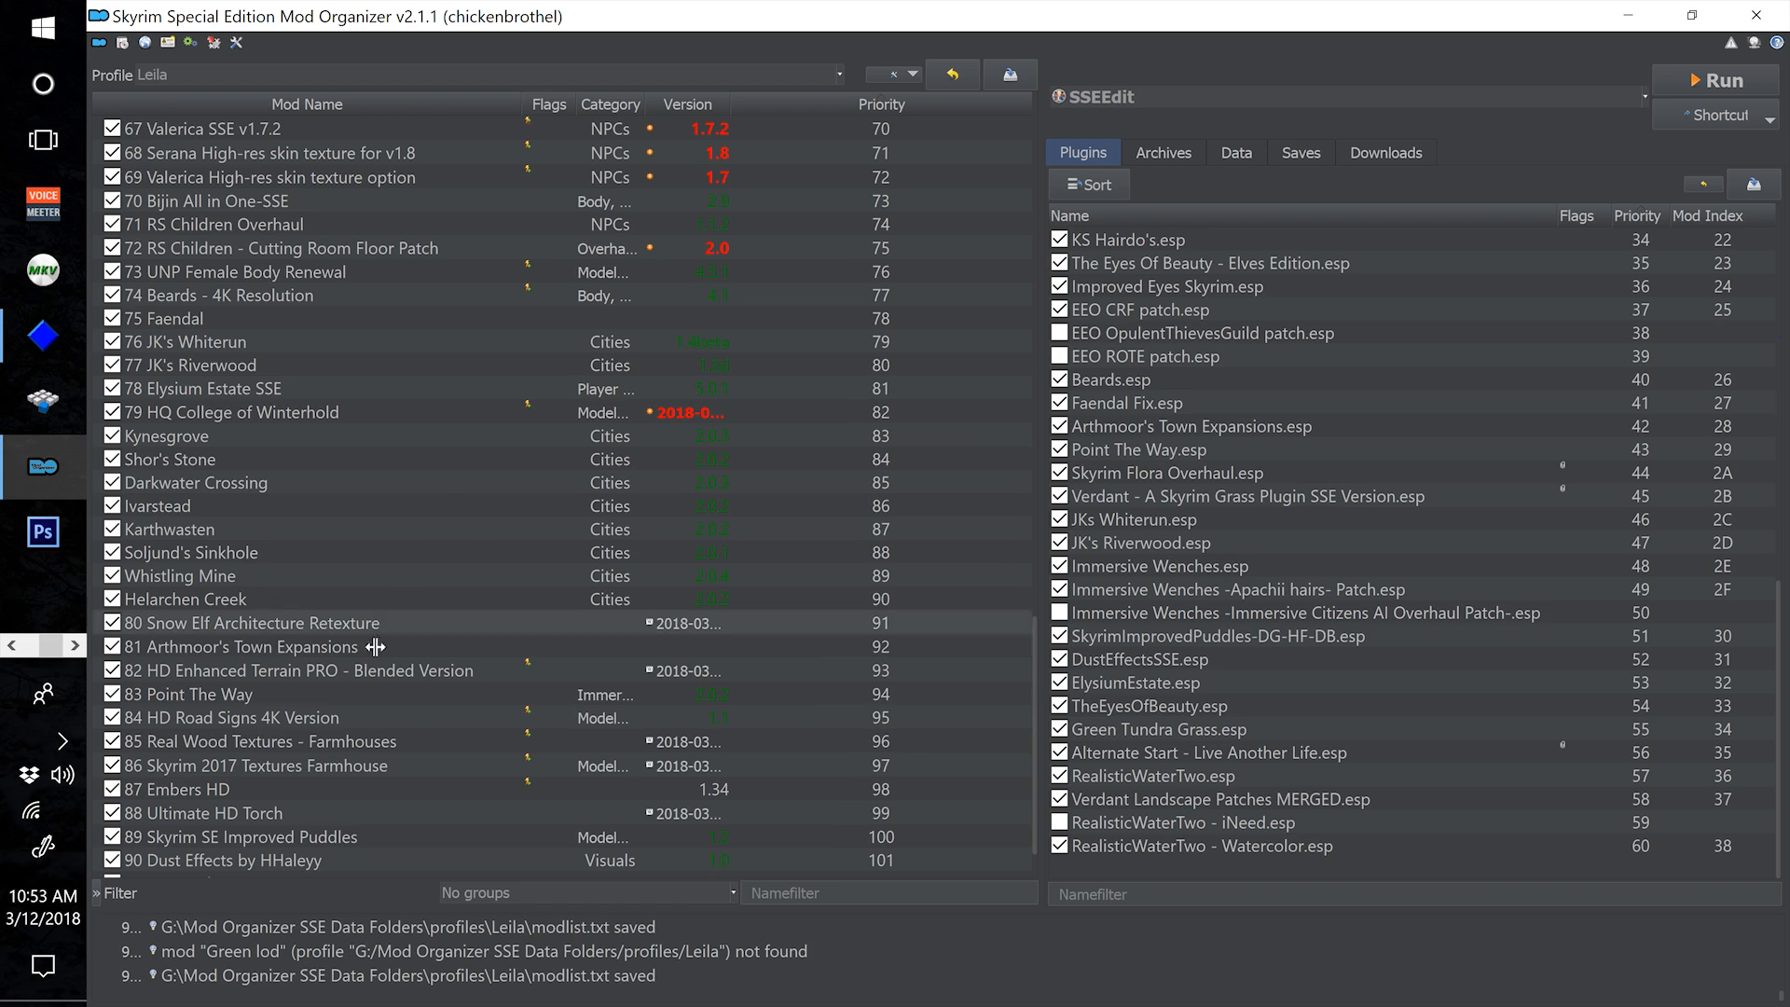
{"action": "scroll", "coordinate": [243, 663], "scroll_direction": "up", "scroll_amount": 16}
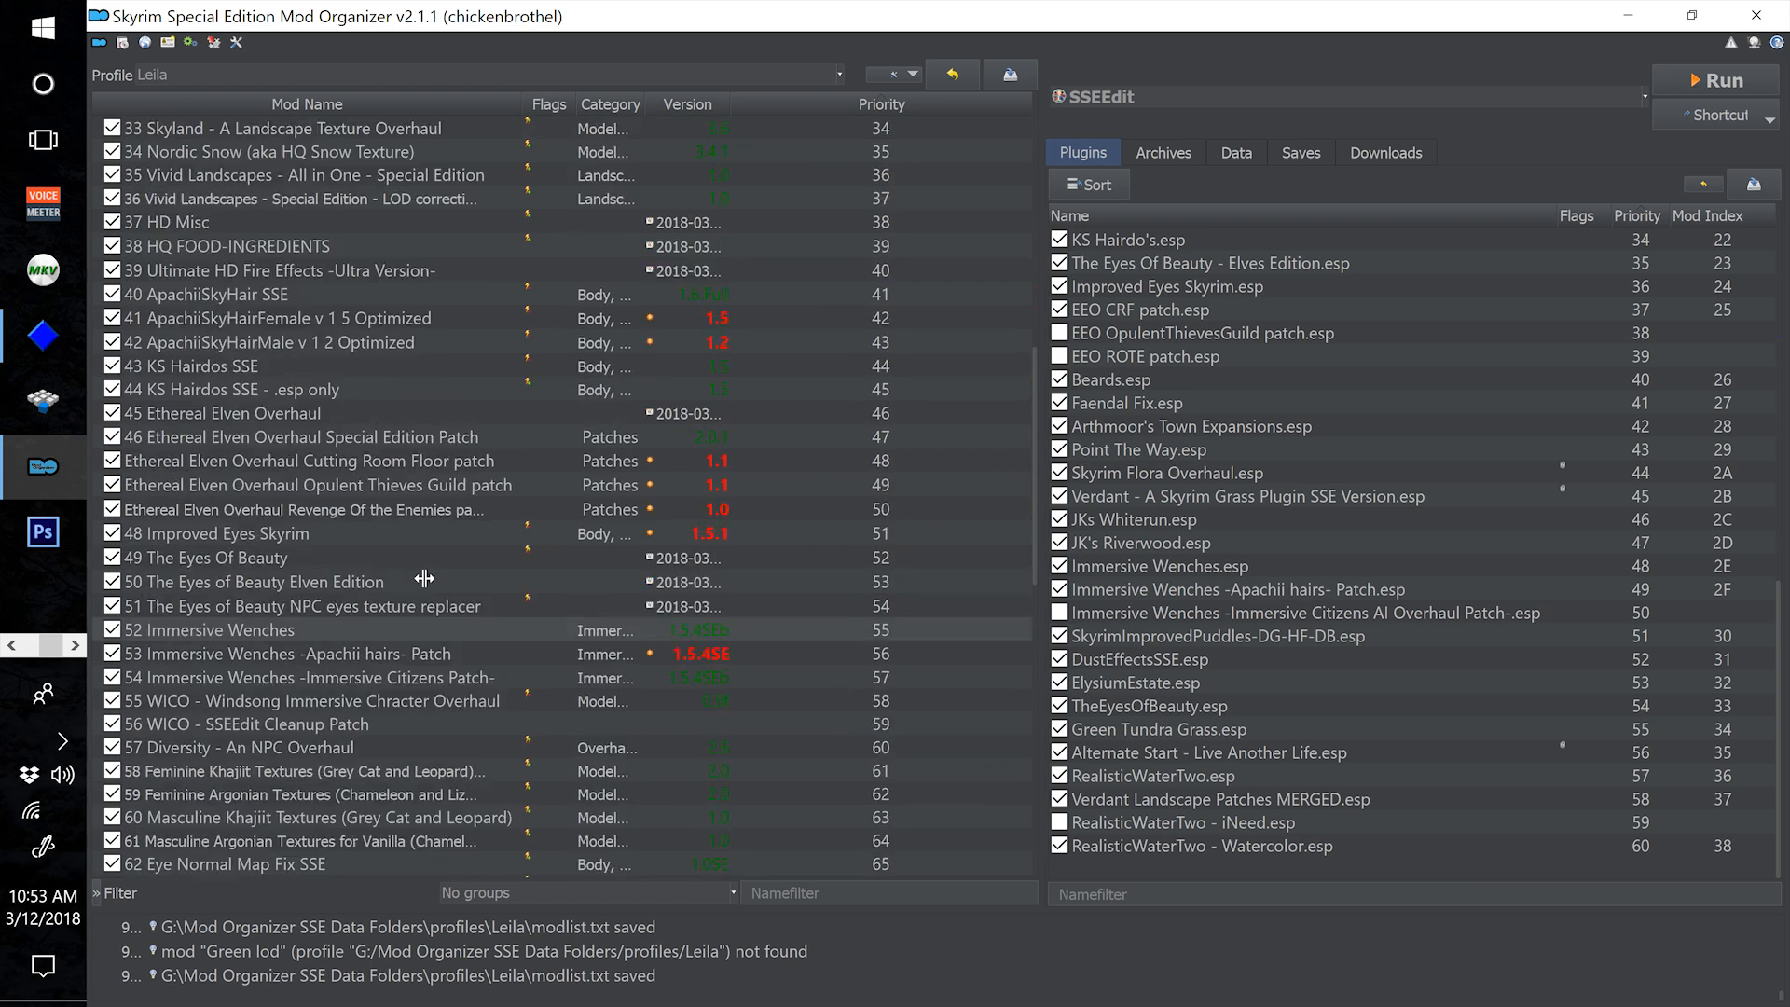
{"action": "scroll", "coordinate": [424, 578], "scroll_direction": "up", "scroll_amount": 2}
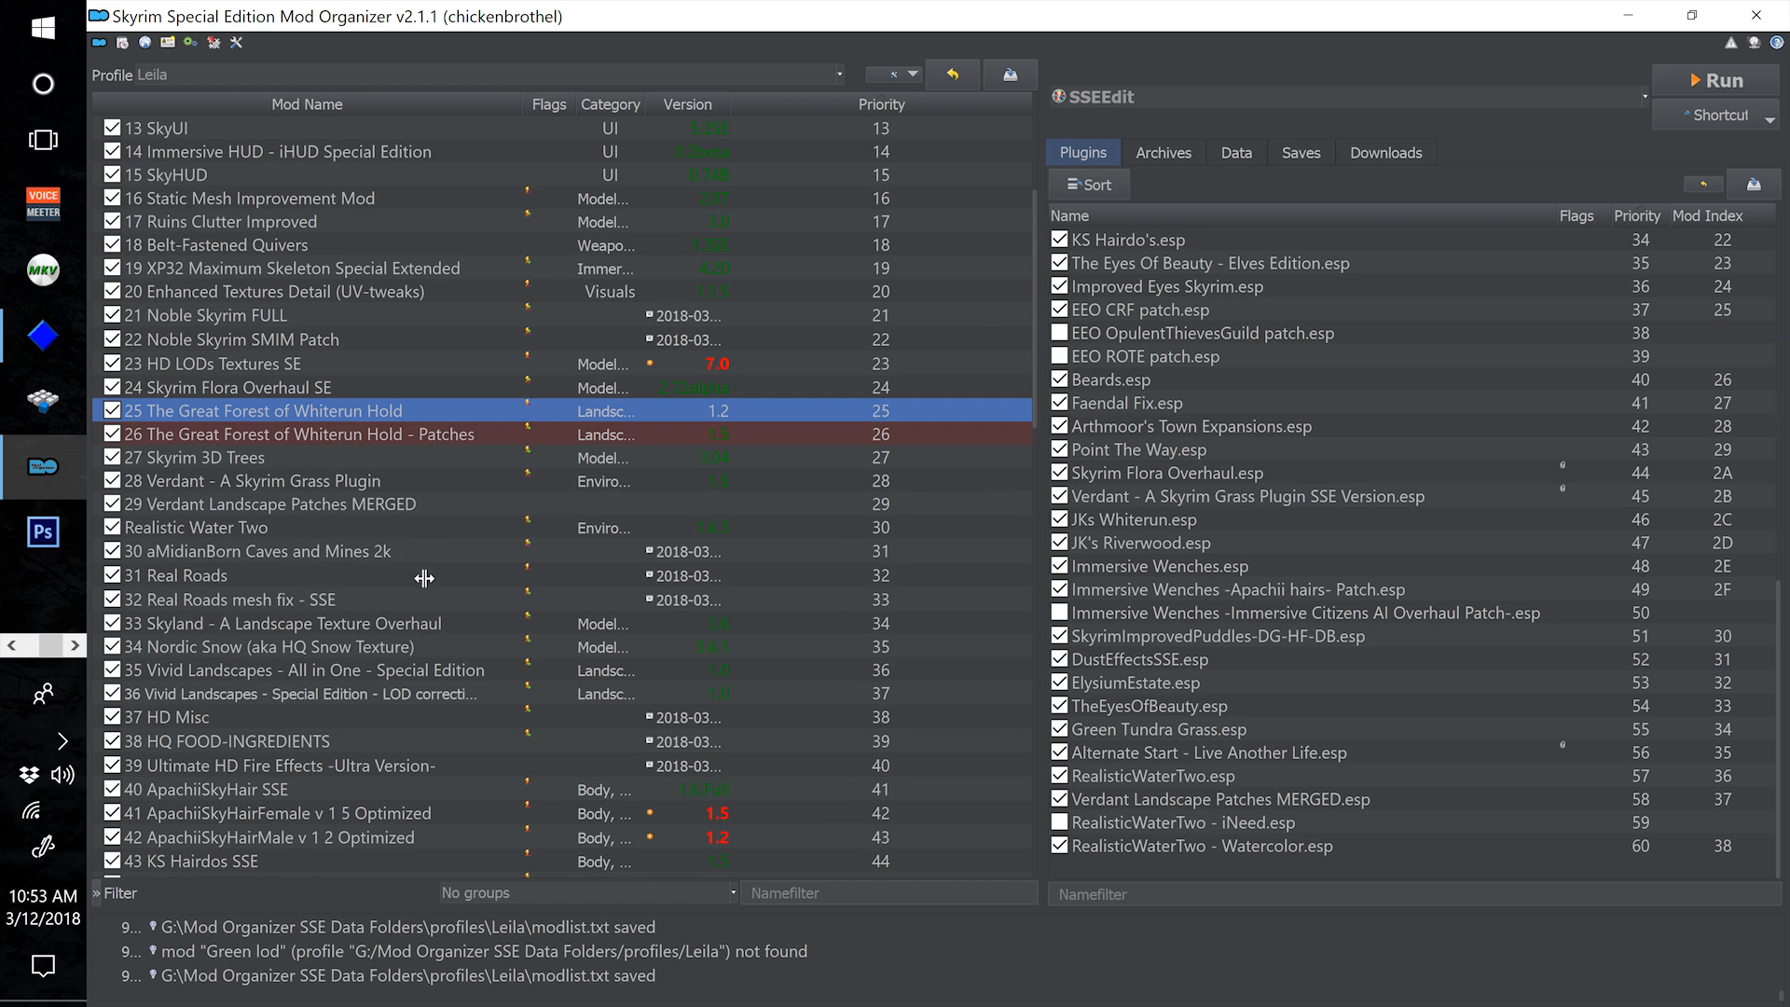
Inspect Verdant - A Skyrim Grass Plugin for conflicts and examine the mods that load after it, down to the city and town mods
{"action": "left_click", "coordinate": [399, 481]}
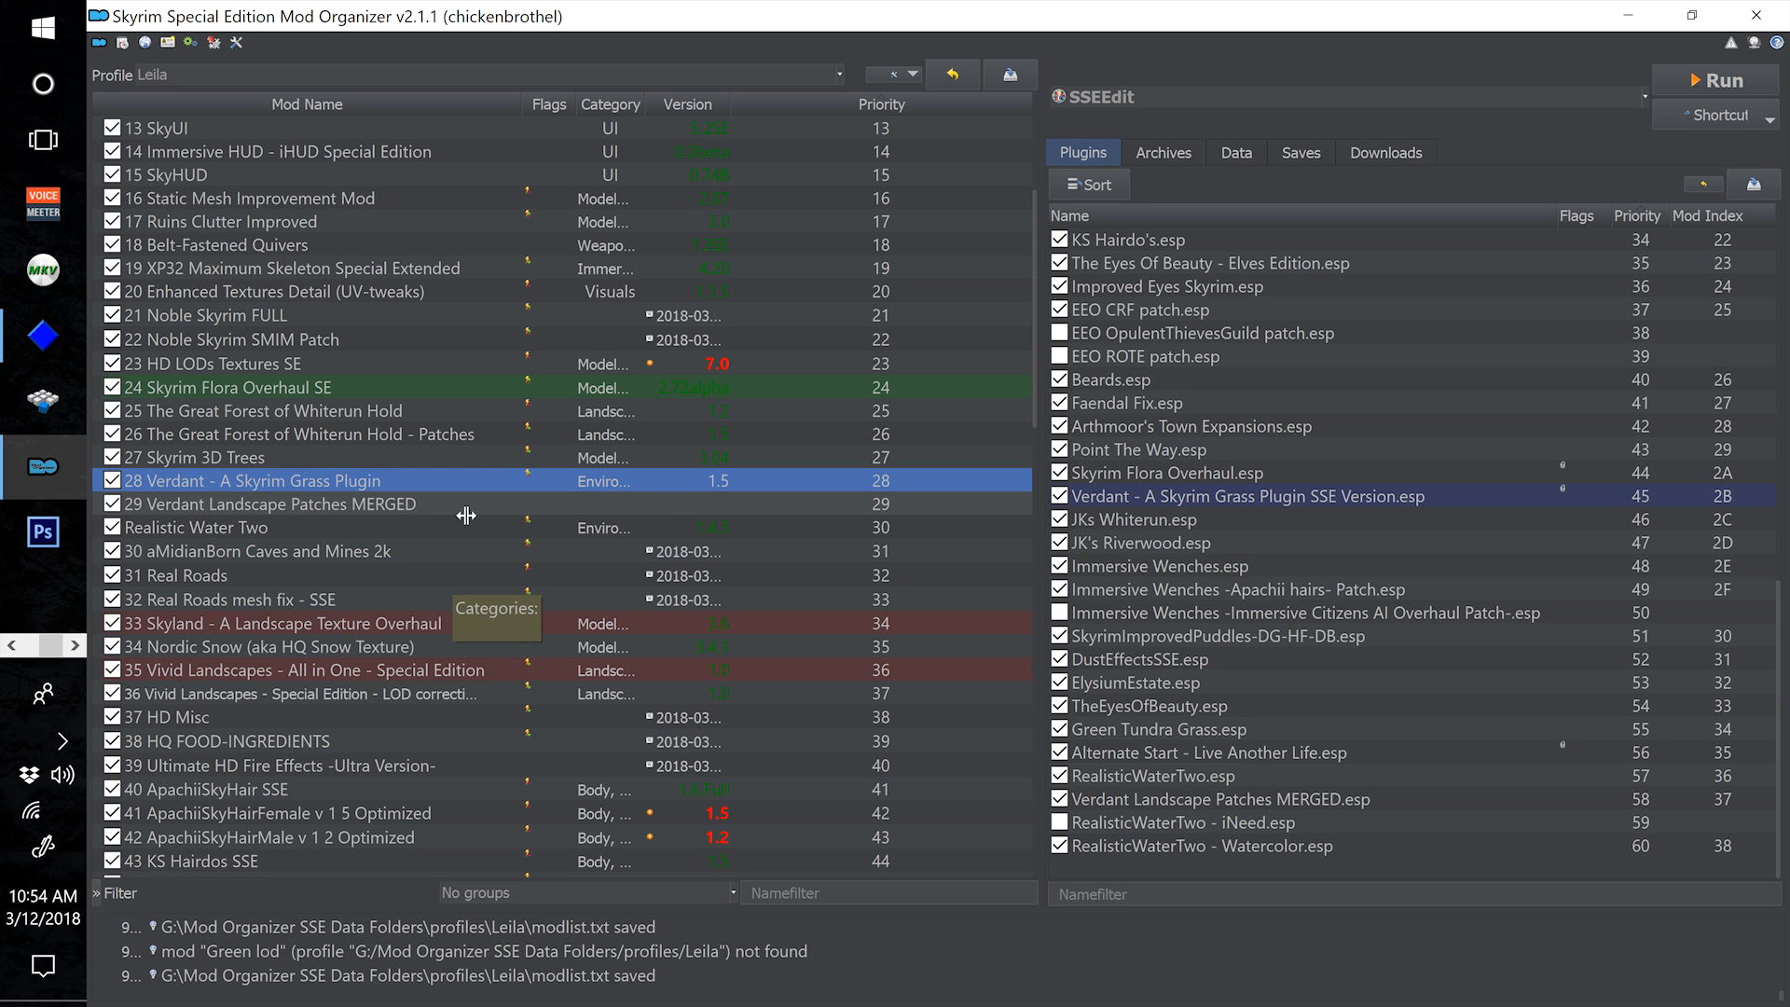
{"action": "scroll", "coordinate": [466, 514], "scroll_direction": "down", "scroll_amount": 5}
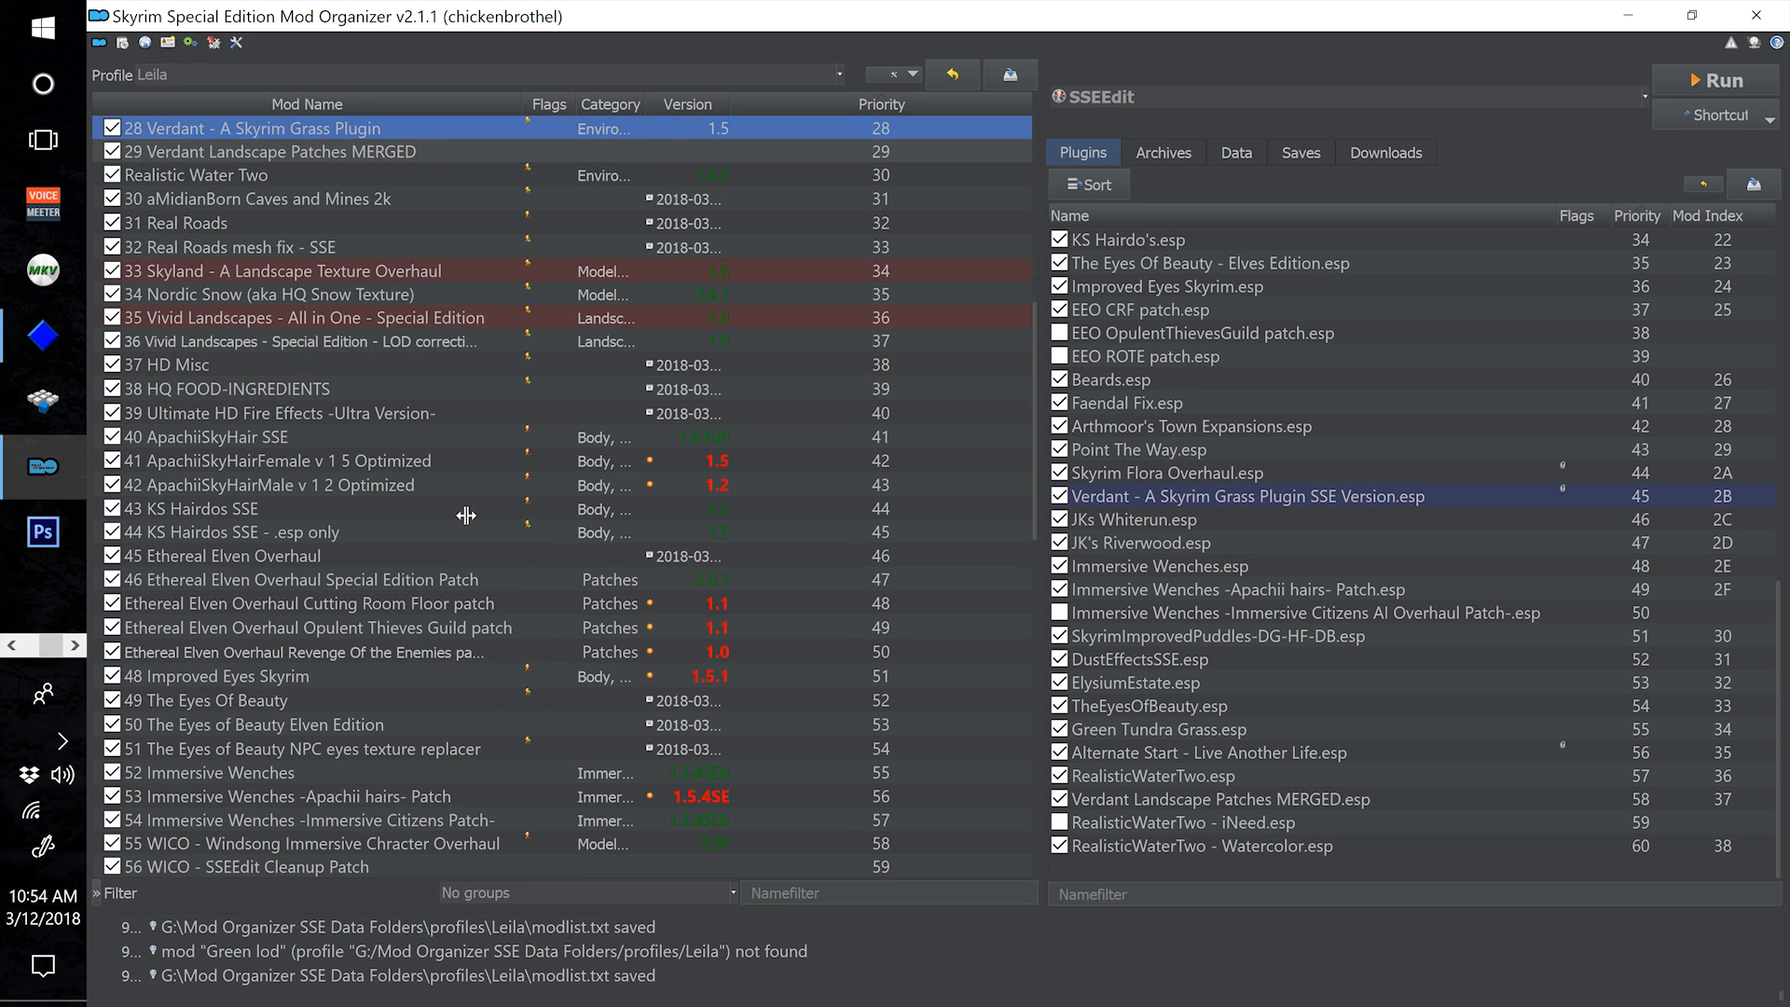
{"action": "scroll", "coordinate": [466, 515], "scroll_direction": "down", "scroll_amount": 7}
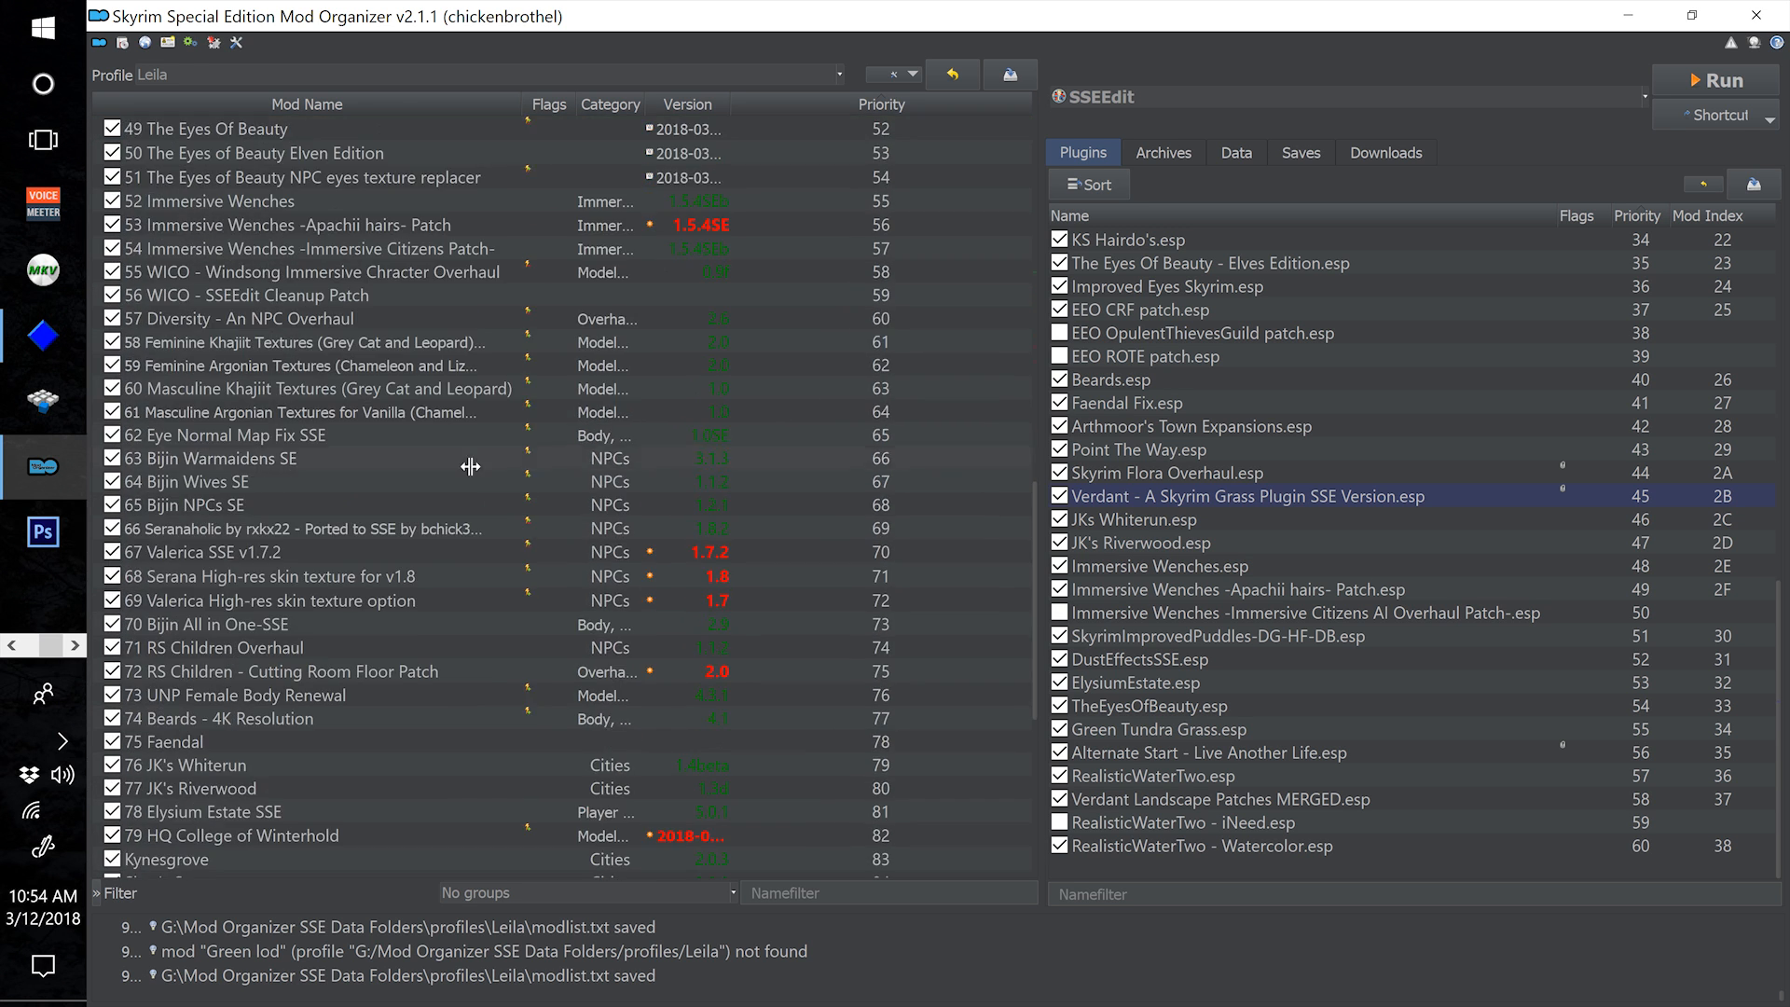
{"action": "scroll", "coordinate": [470, 466], "scroll_direction": "down", "scroll_amount": 4}
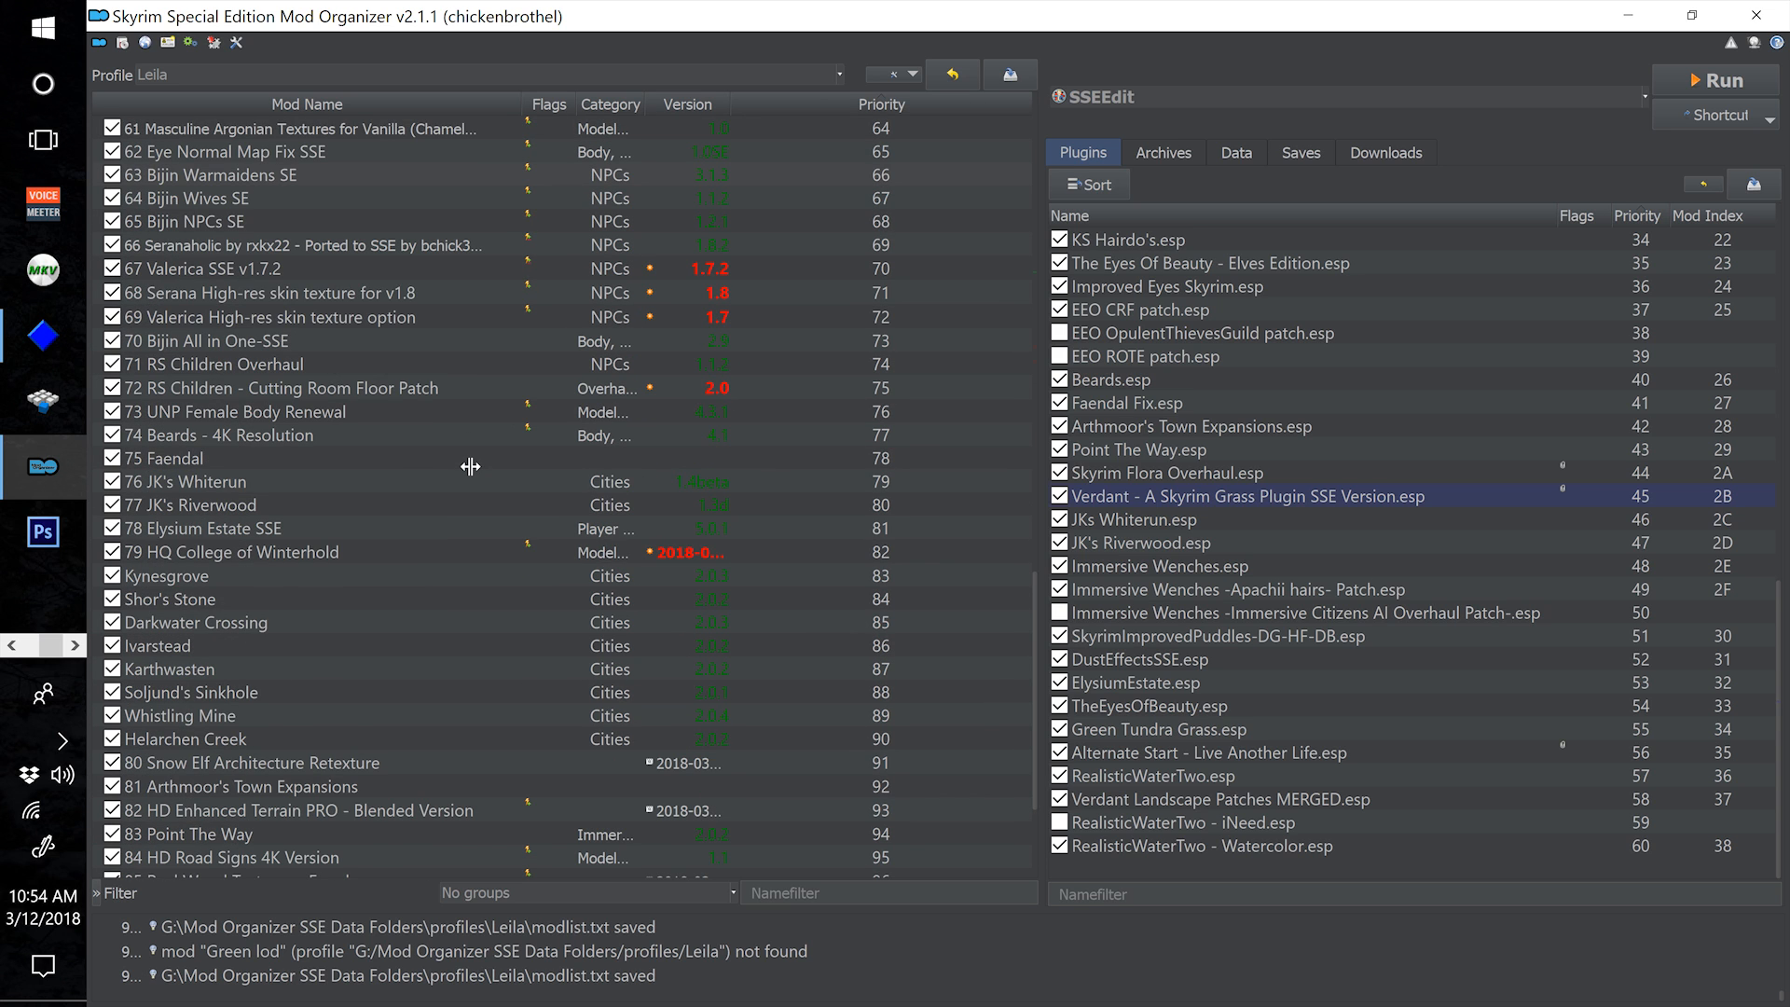
{"action": "scroll", "coordinate": [470, 466], "scroll_direction": "down", "scroll_amount": 1}
{"action": "scroll", "coordinate": [474, 447], "scroll_direction": "down", "scroll_amount": 1}
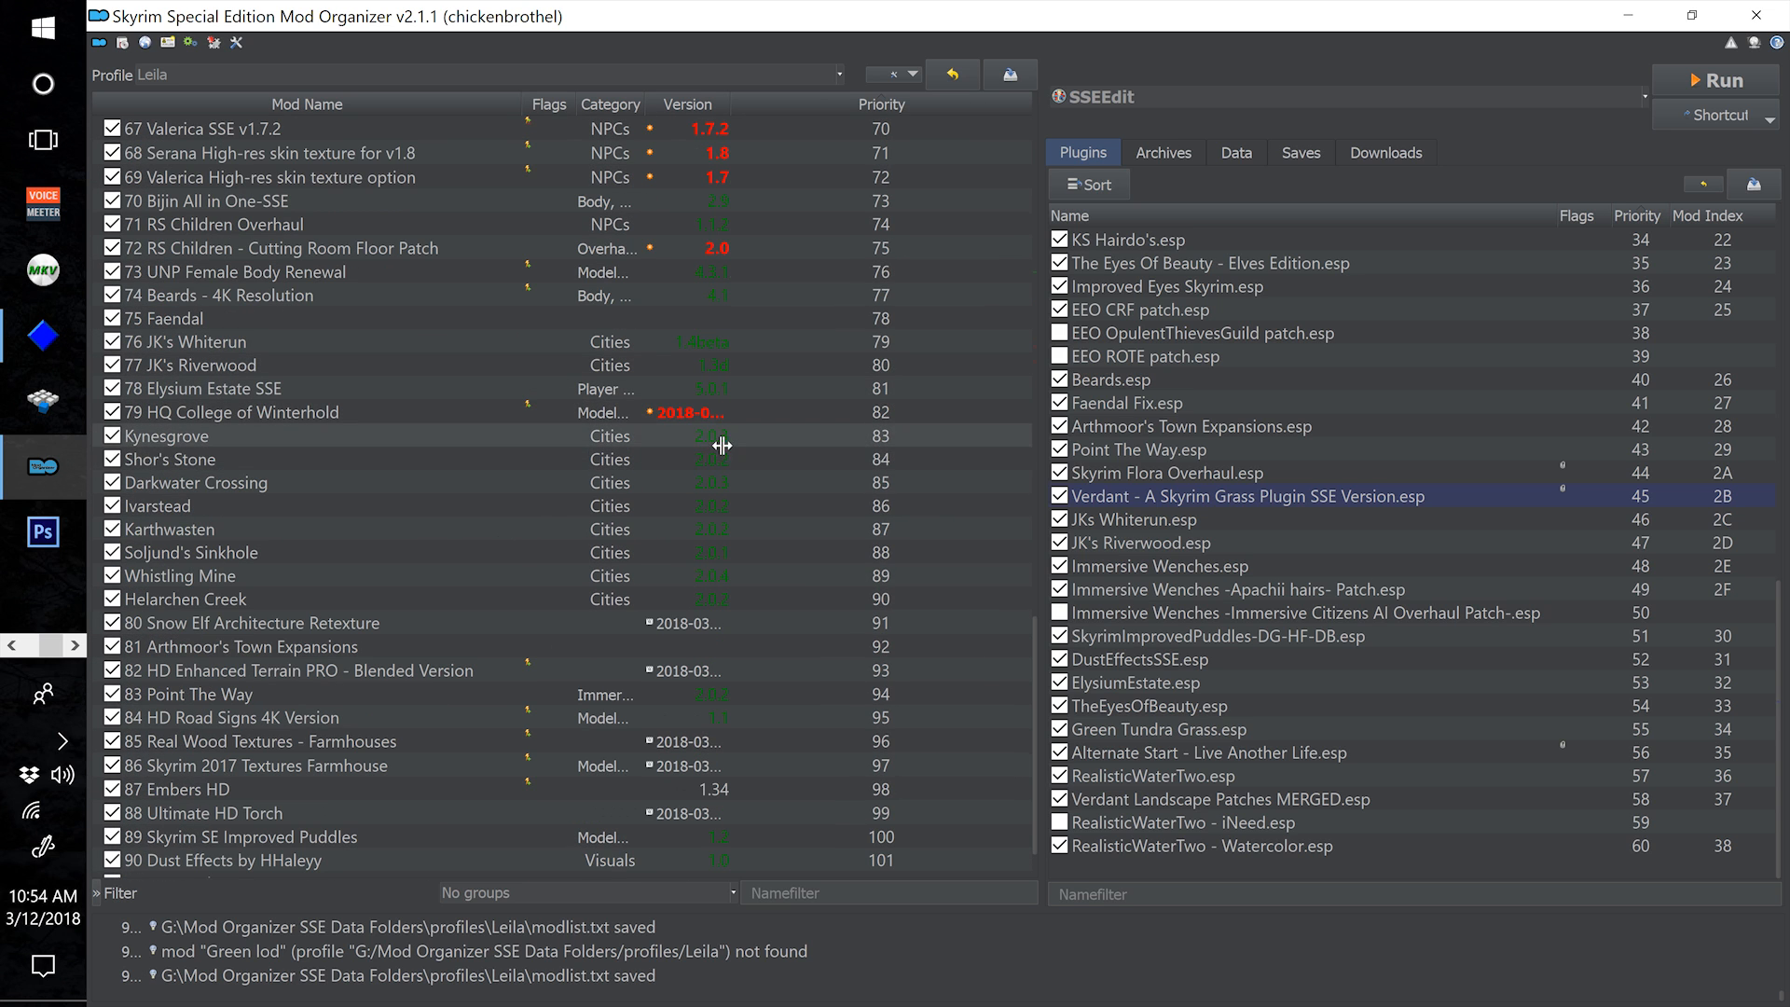
{"action": "scroll", "coordinate": [418, 538], "scroll_direction": "up", "scroll_amount": 10}
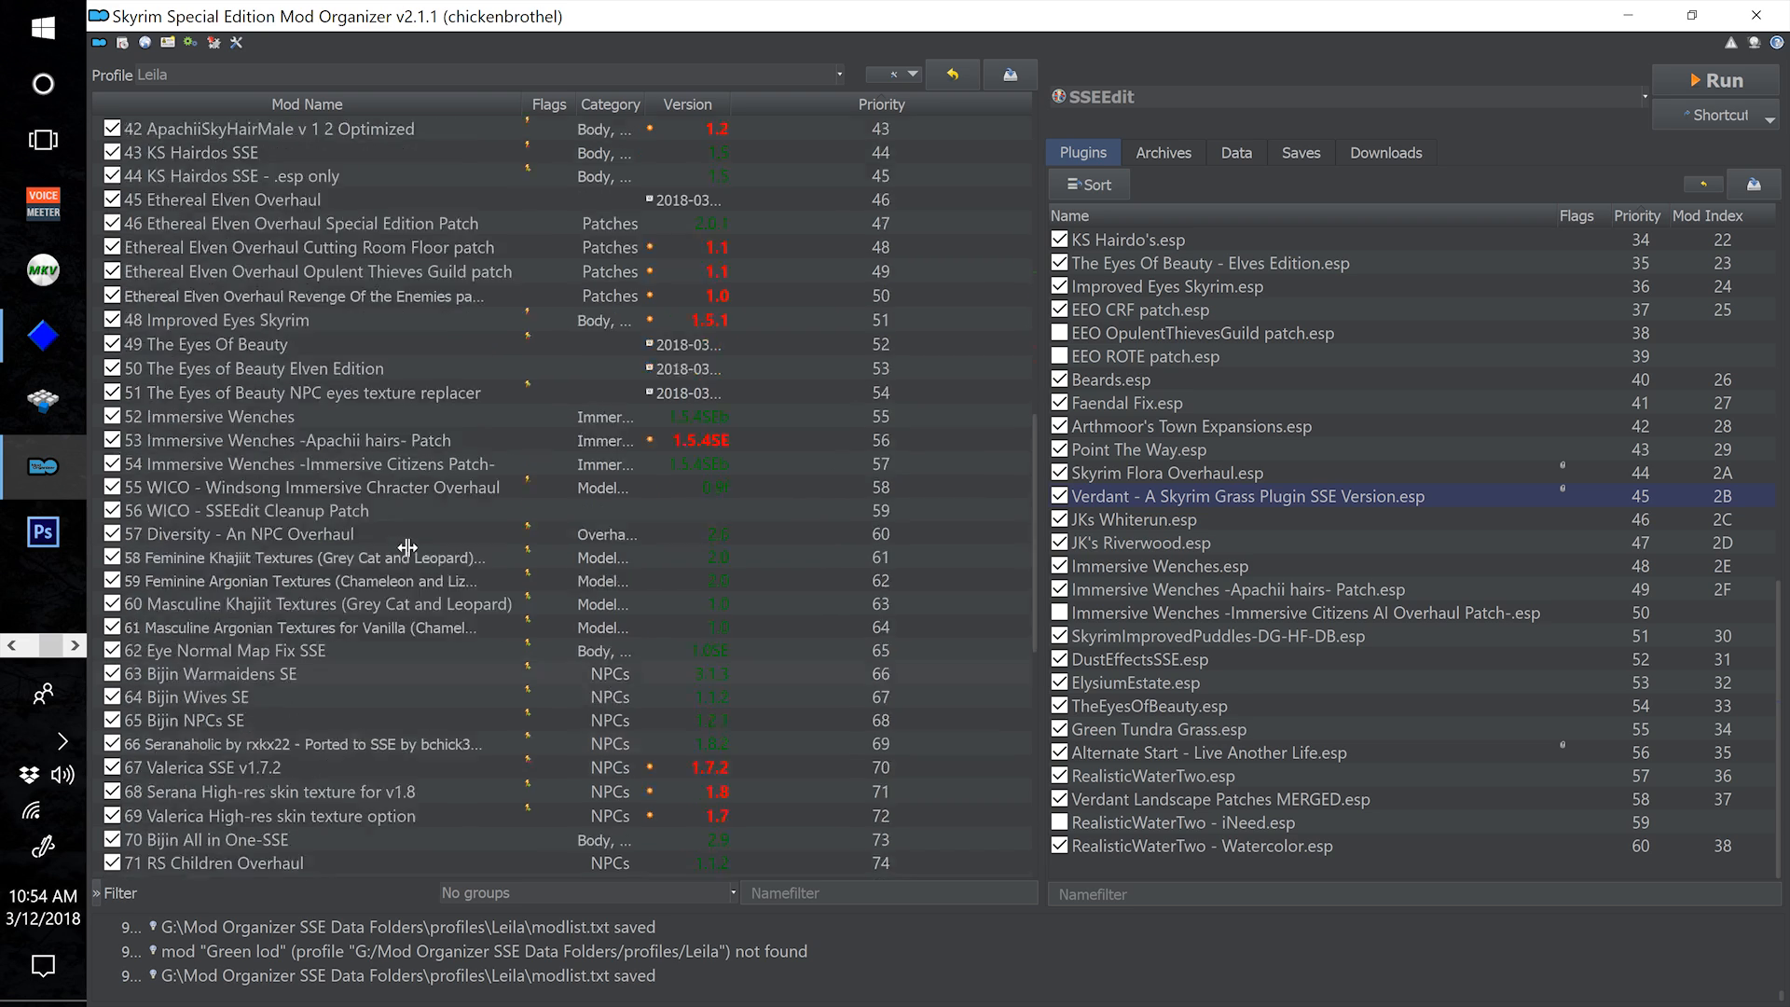
{"action": "scroll", "coordinate": [494, 533], "scroll_direction": "up", "scroll_amount": 8}
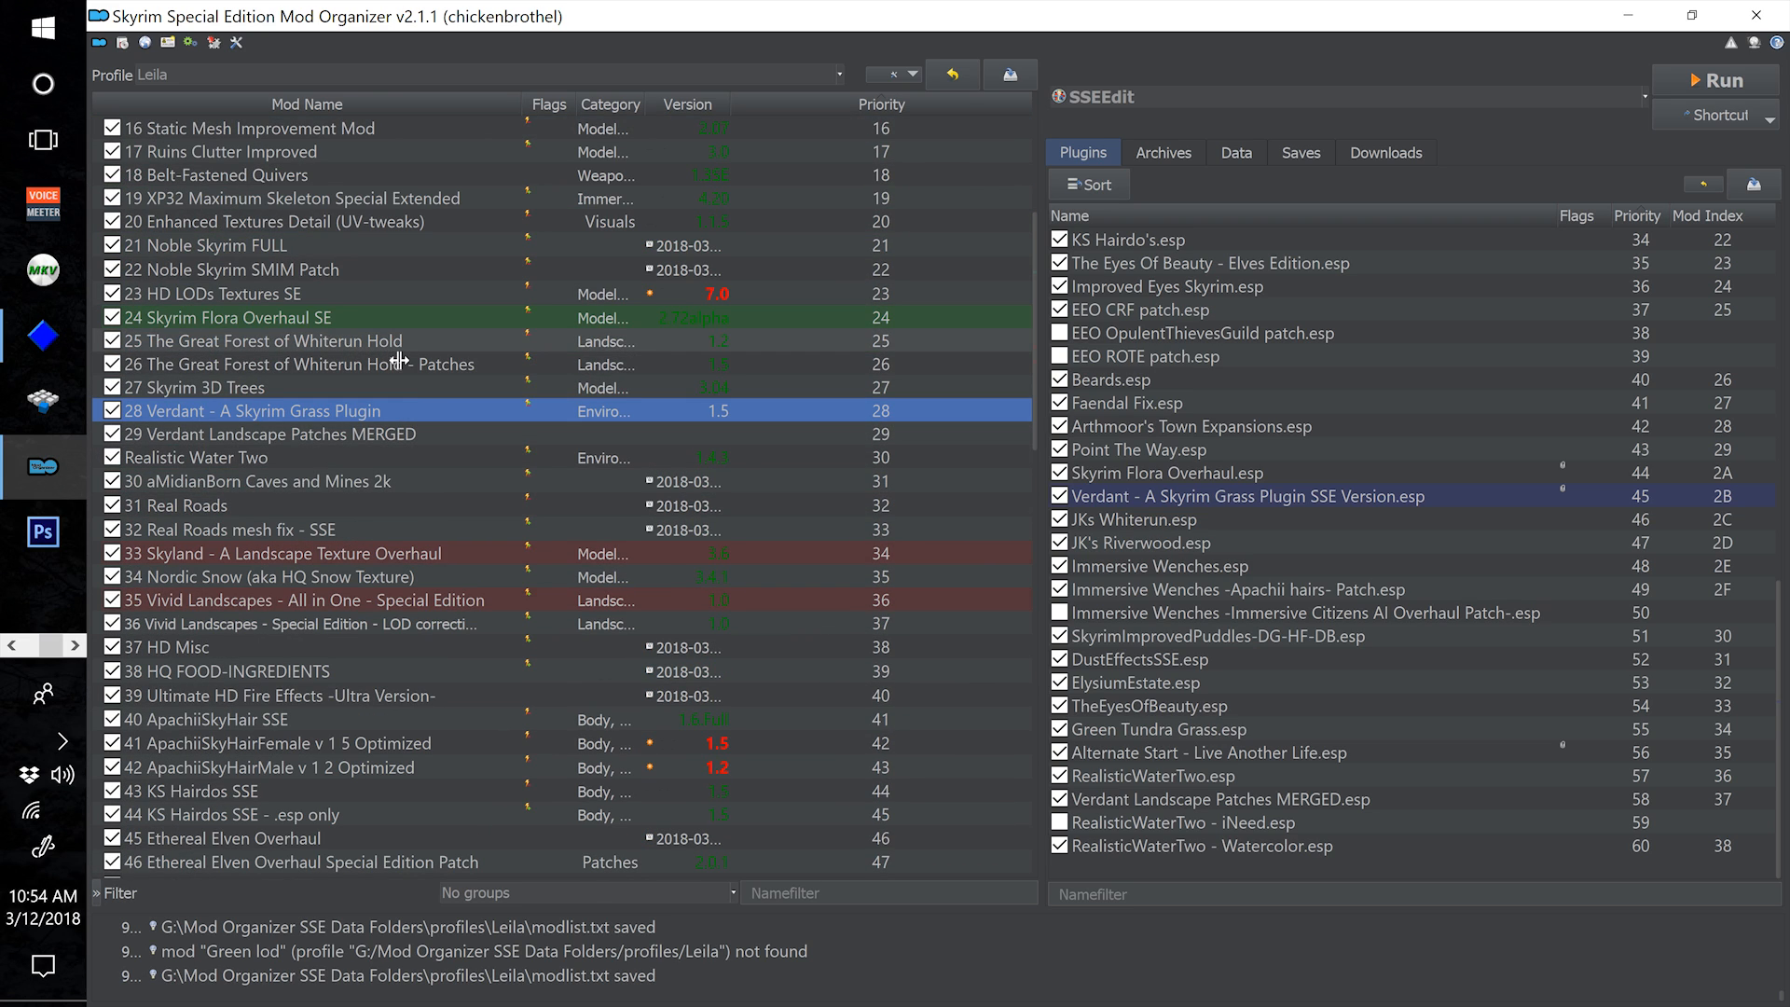
Recheck The Great Forest of Whiterun Hold for conflicts, and select the Green Tundra mod near the end of the mod list
{"action": "left_click", "coordinate": [490, 341]}
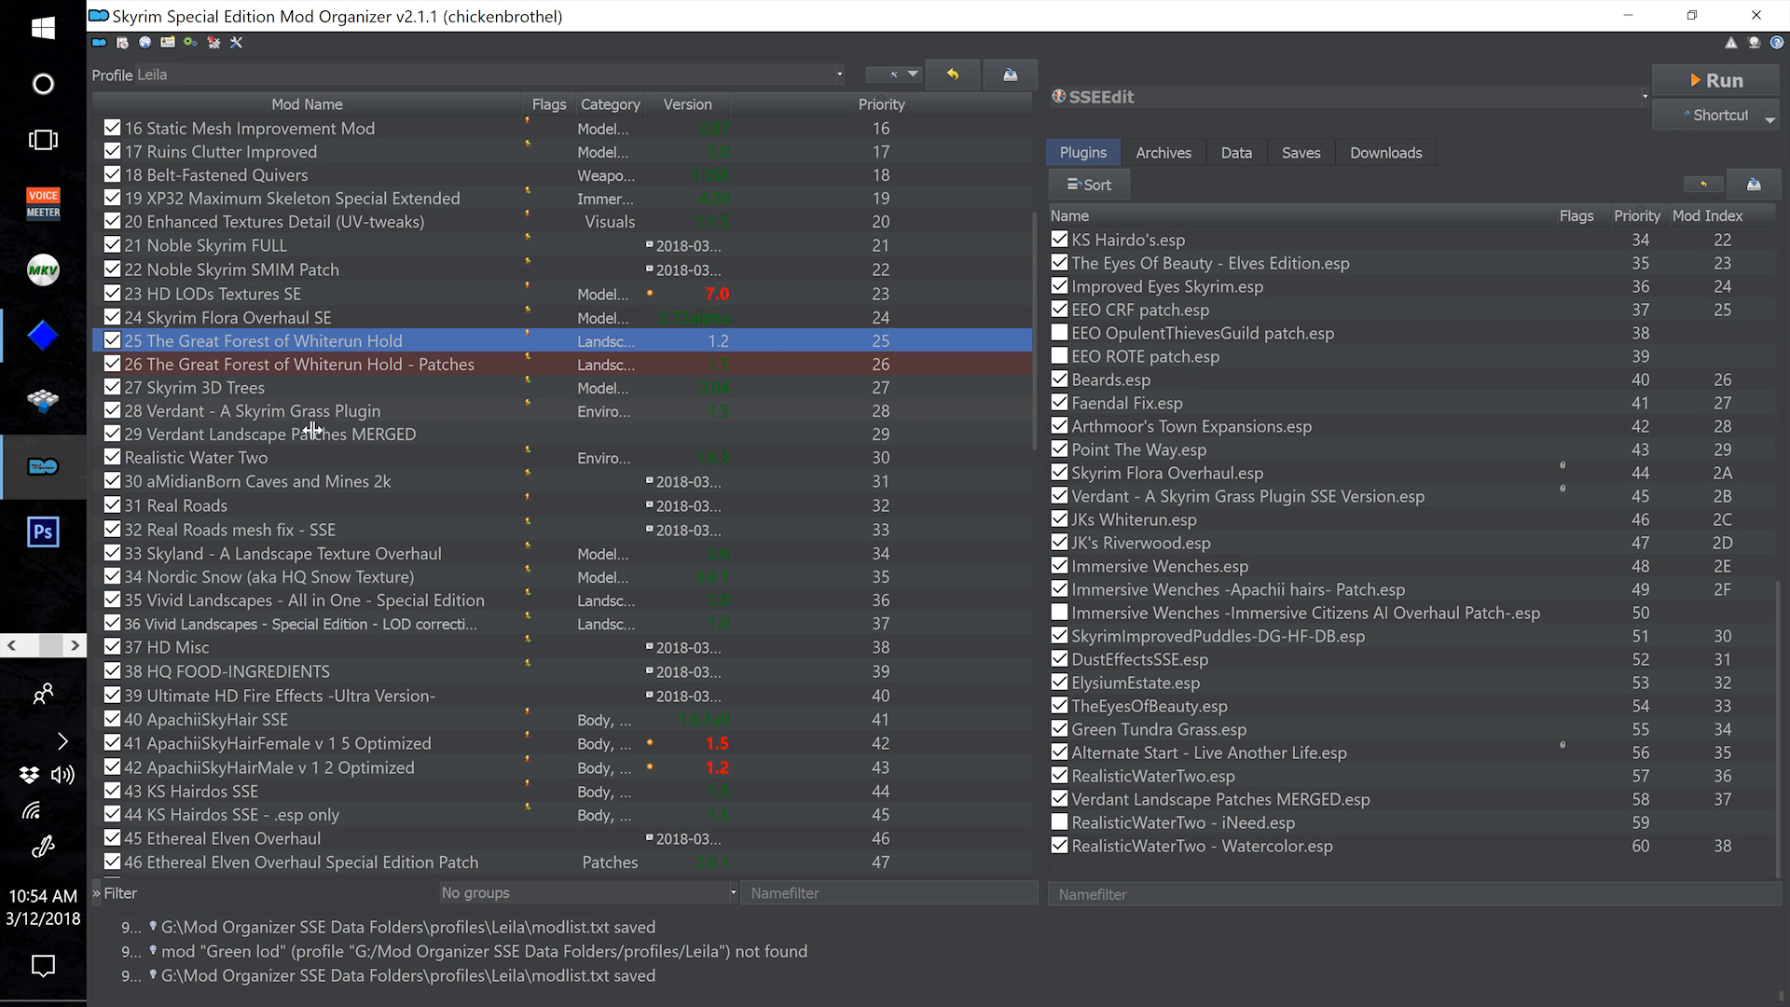
{"action": "scroll", "coordinate": [531, 586], "scroll_direction": "down", "scroll_amount": 6}
{"action": "scroll", "coordinate": [531, 586], "scroll_direction": "down", "scroll_amount": 12}
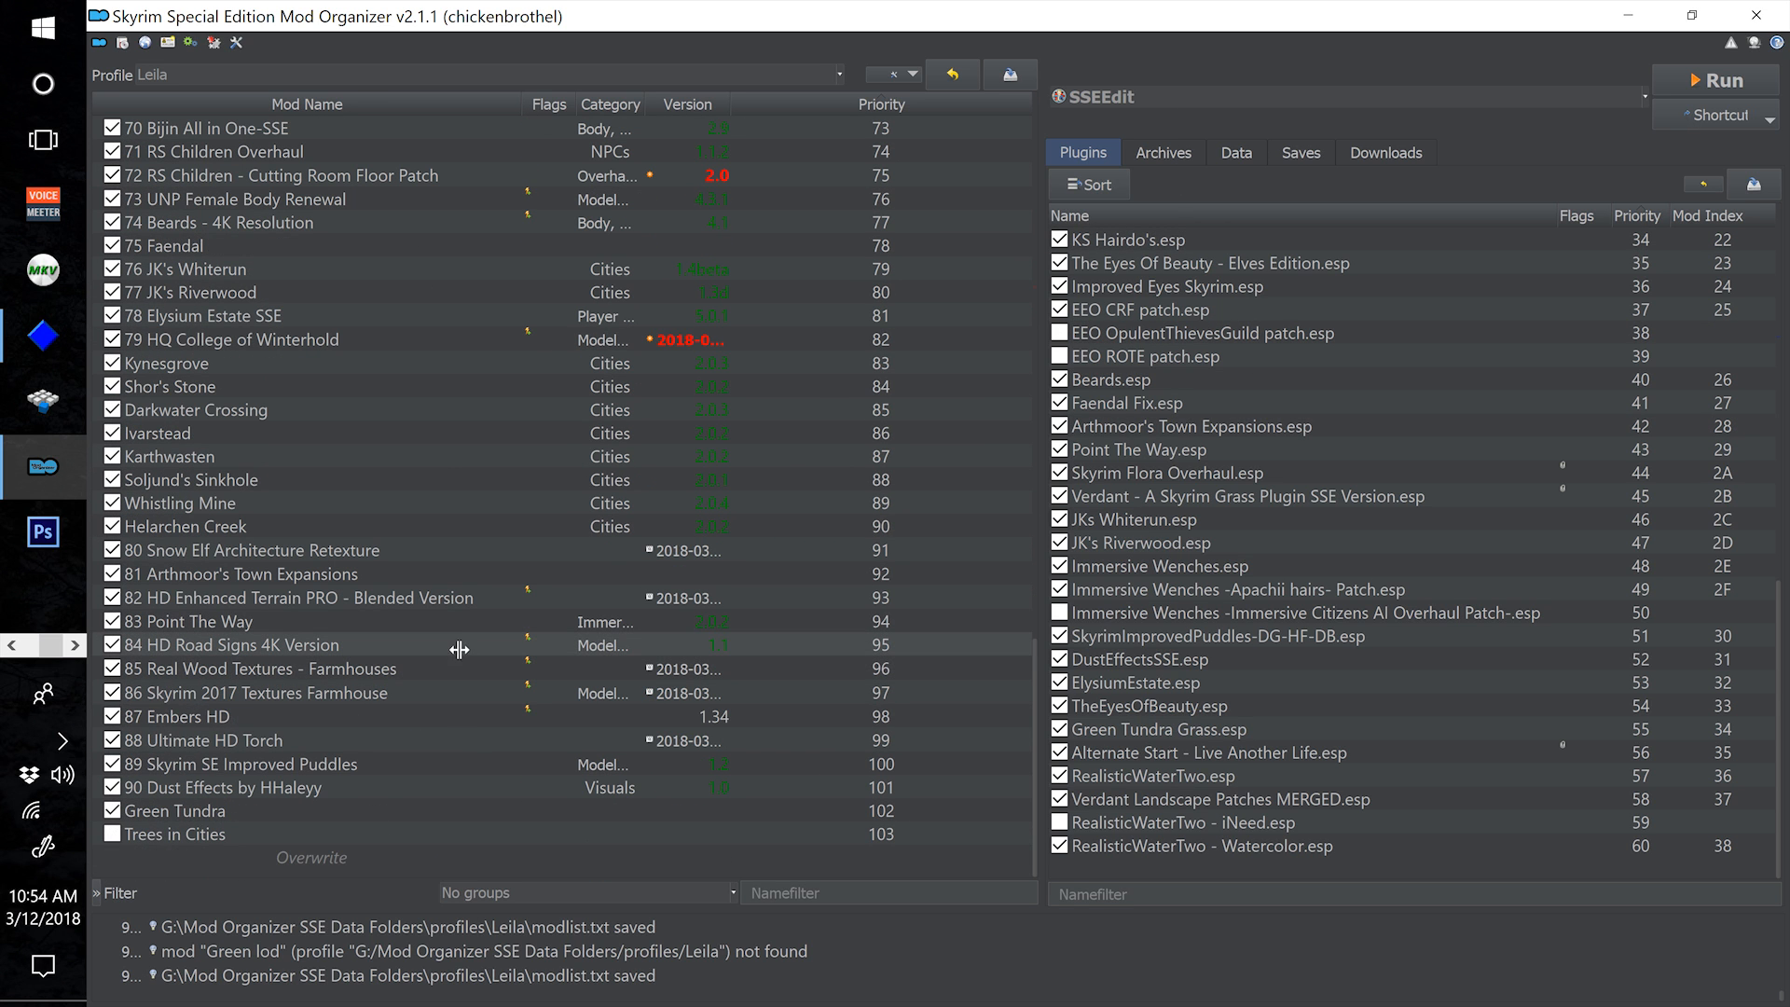
{"action": "left_click", "coordinate": [250, 812]}
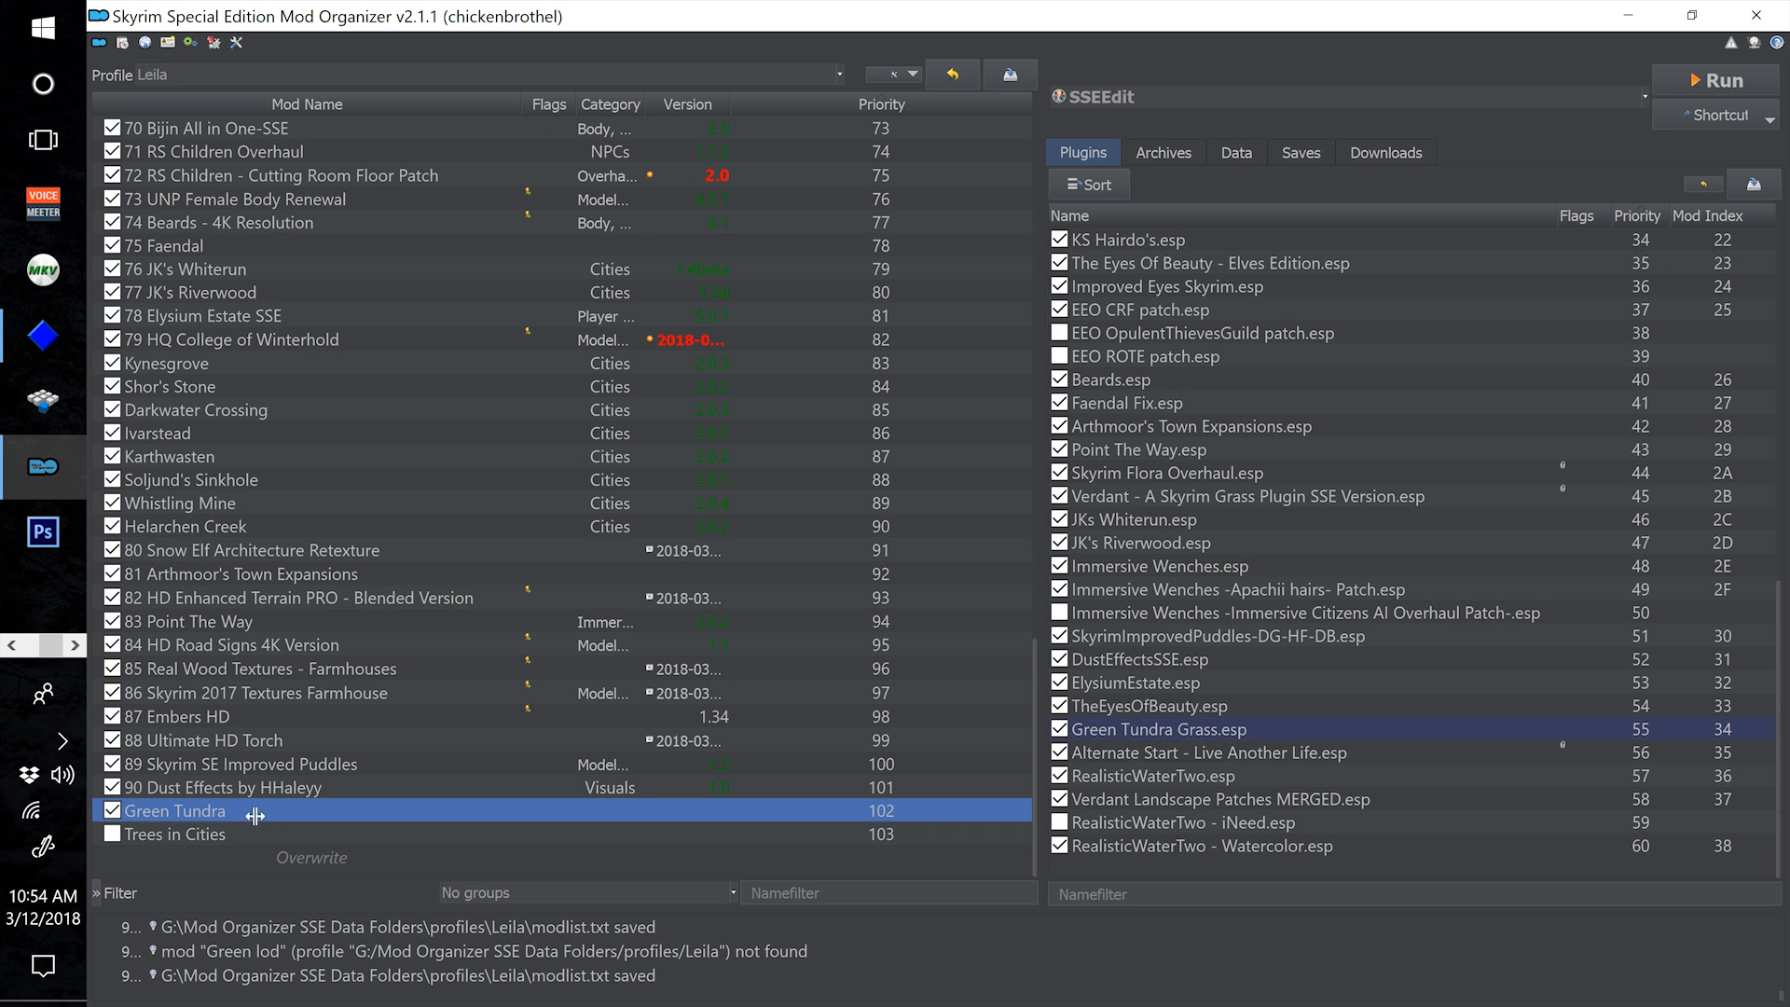
Switch to Chrome, show the Zippyshare download page for Green Tundra.7z and highlight its web address
{"action": "left_click_drag", "start_coordinate": [204, 818], "coordinate": [10, 672]}
{"action": "left_click", "coordinate": [11, 647]}
{"action": "left_click", "coordinate": [11, 647]}
{"action": "left_click", "coordinate": [11, 647]}
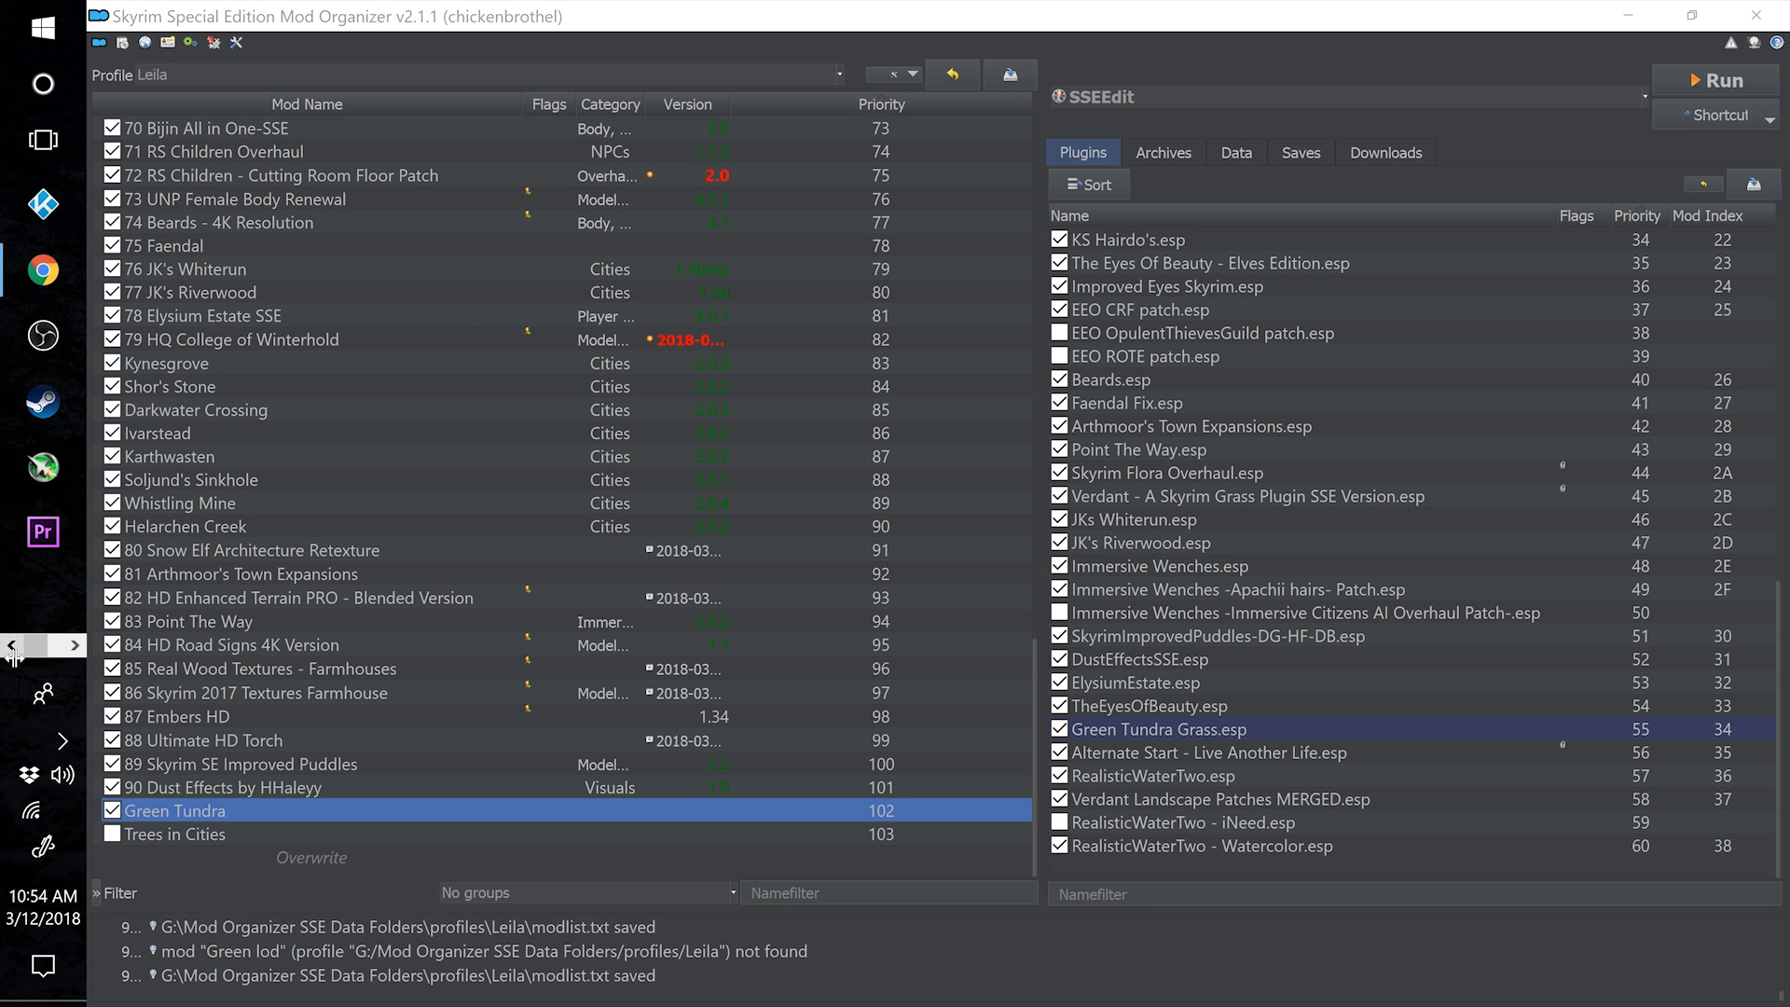
{"action": "left_click", "coordinate": [43, 271]}
{"action": "left_click", "coordinate": [1210, 28]}
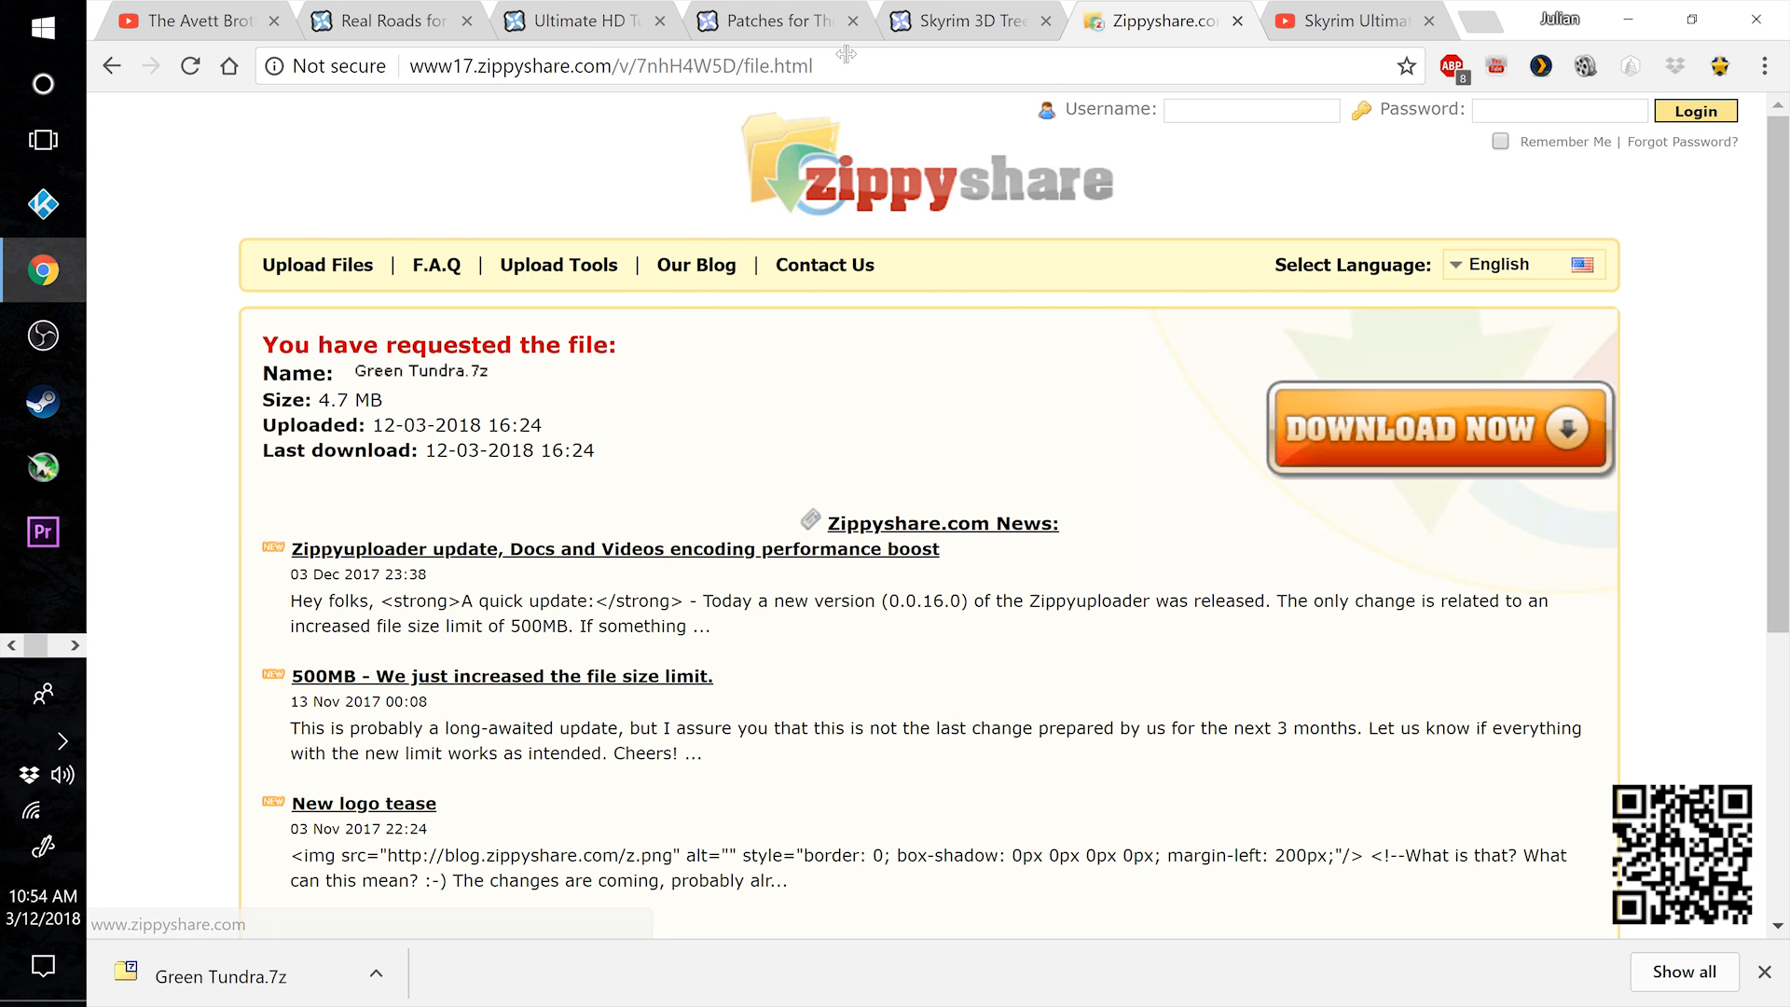
{"action": "left_click", "coordinate": [811, 66]}
{"action": "left_click", "coordinate": [865, 65]}
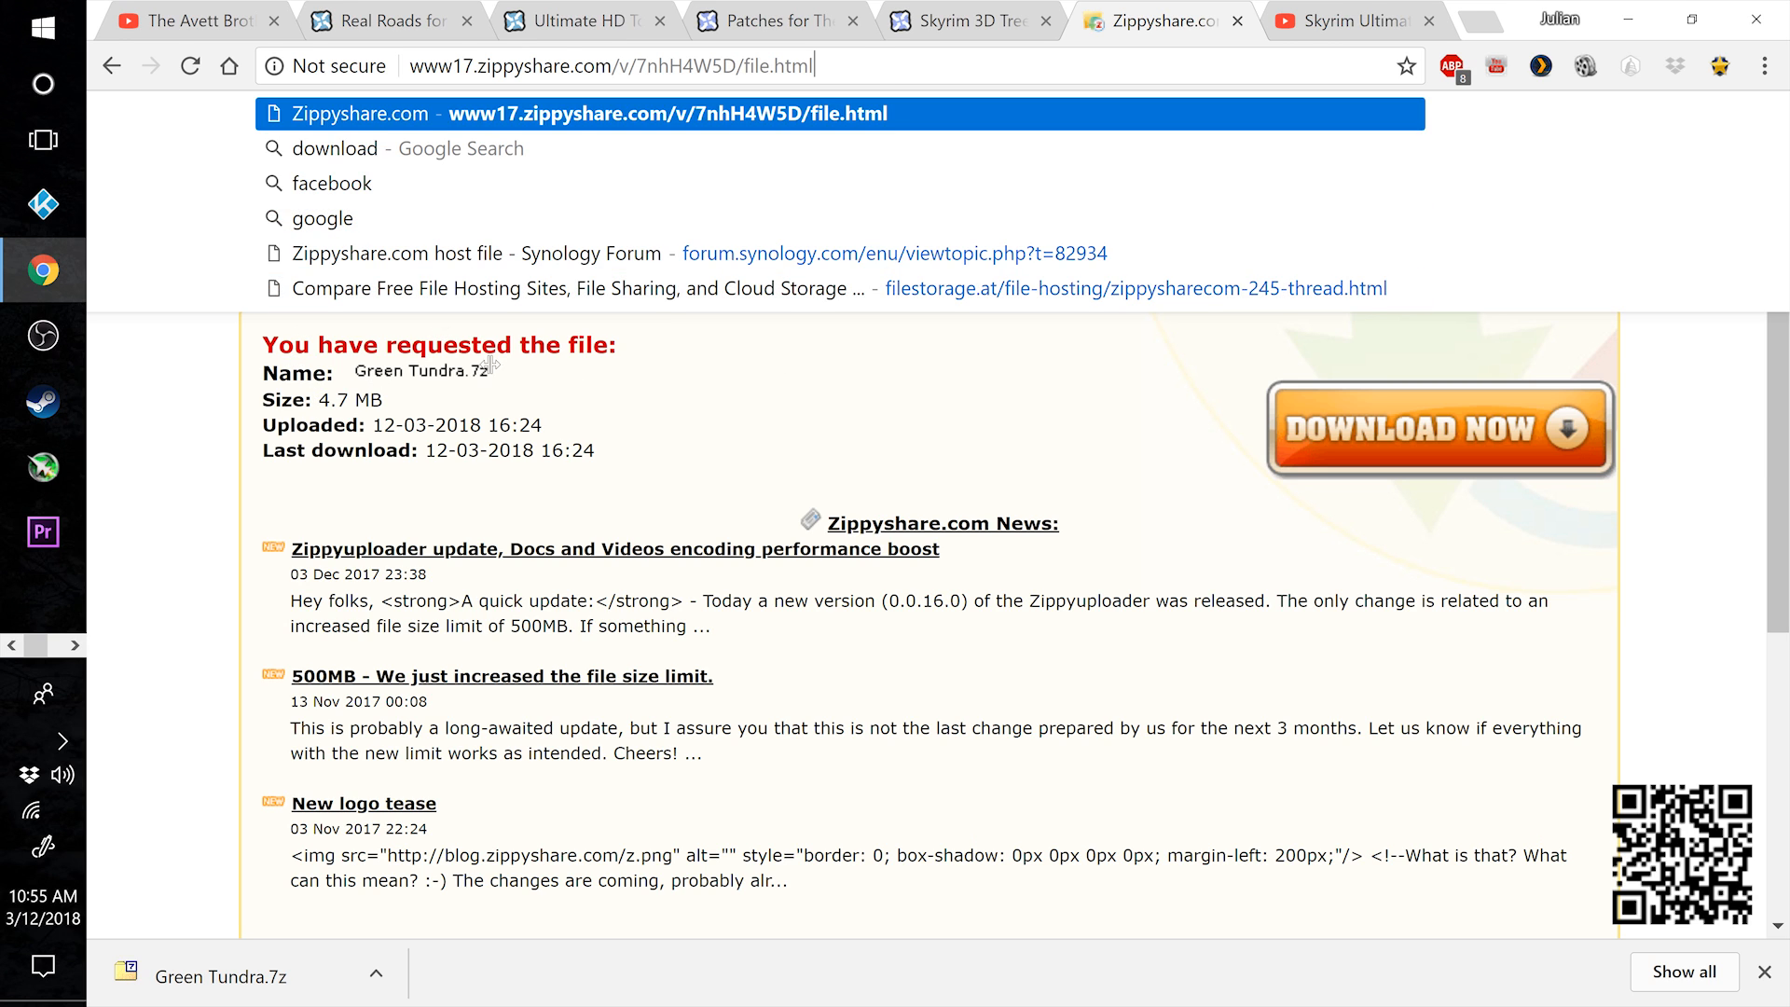
{"action": "left_click_drag", "start_coordinate": [816, 65], "coordinate": [439, 65]}
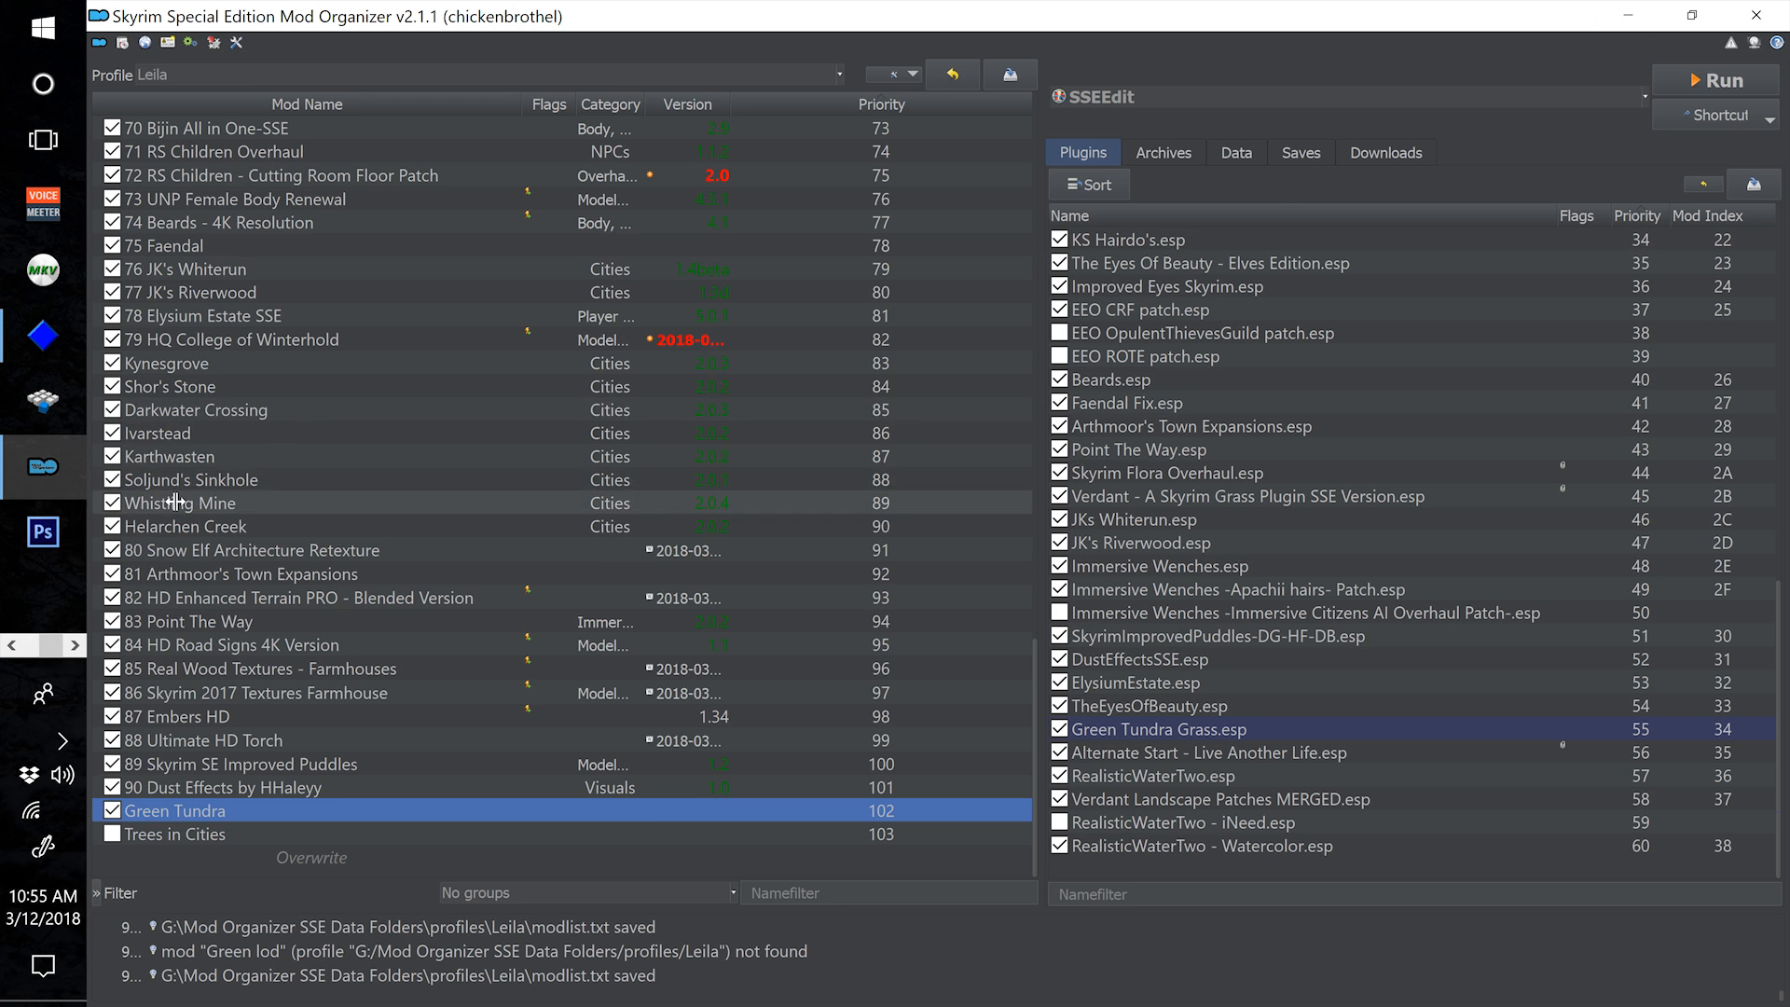
Return to Mod Organizer and locate The Great Forest of Whiterun Hold and Verdant entries in the mod list
{"action": "scroll", "coordinate": [337, 448], "scroll_direction": "up", "scroll_amount": 5}
{"action": "scroll", "coordinate": [338, 447], "scroll_direction": "up", "scroll_amount": 9}
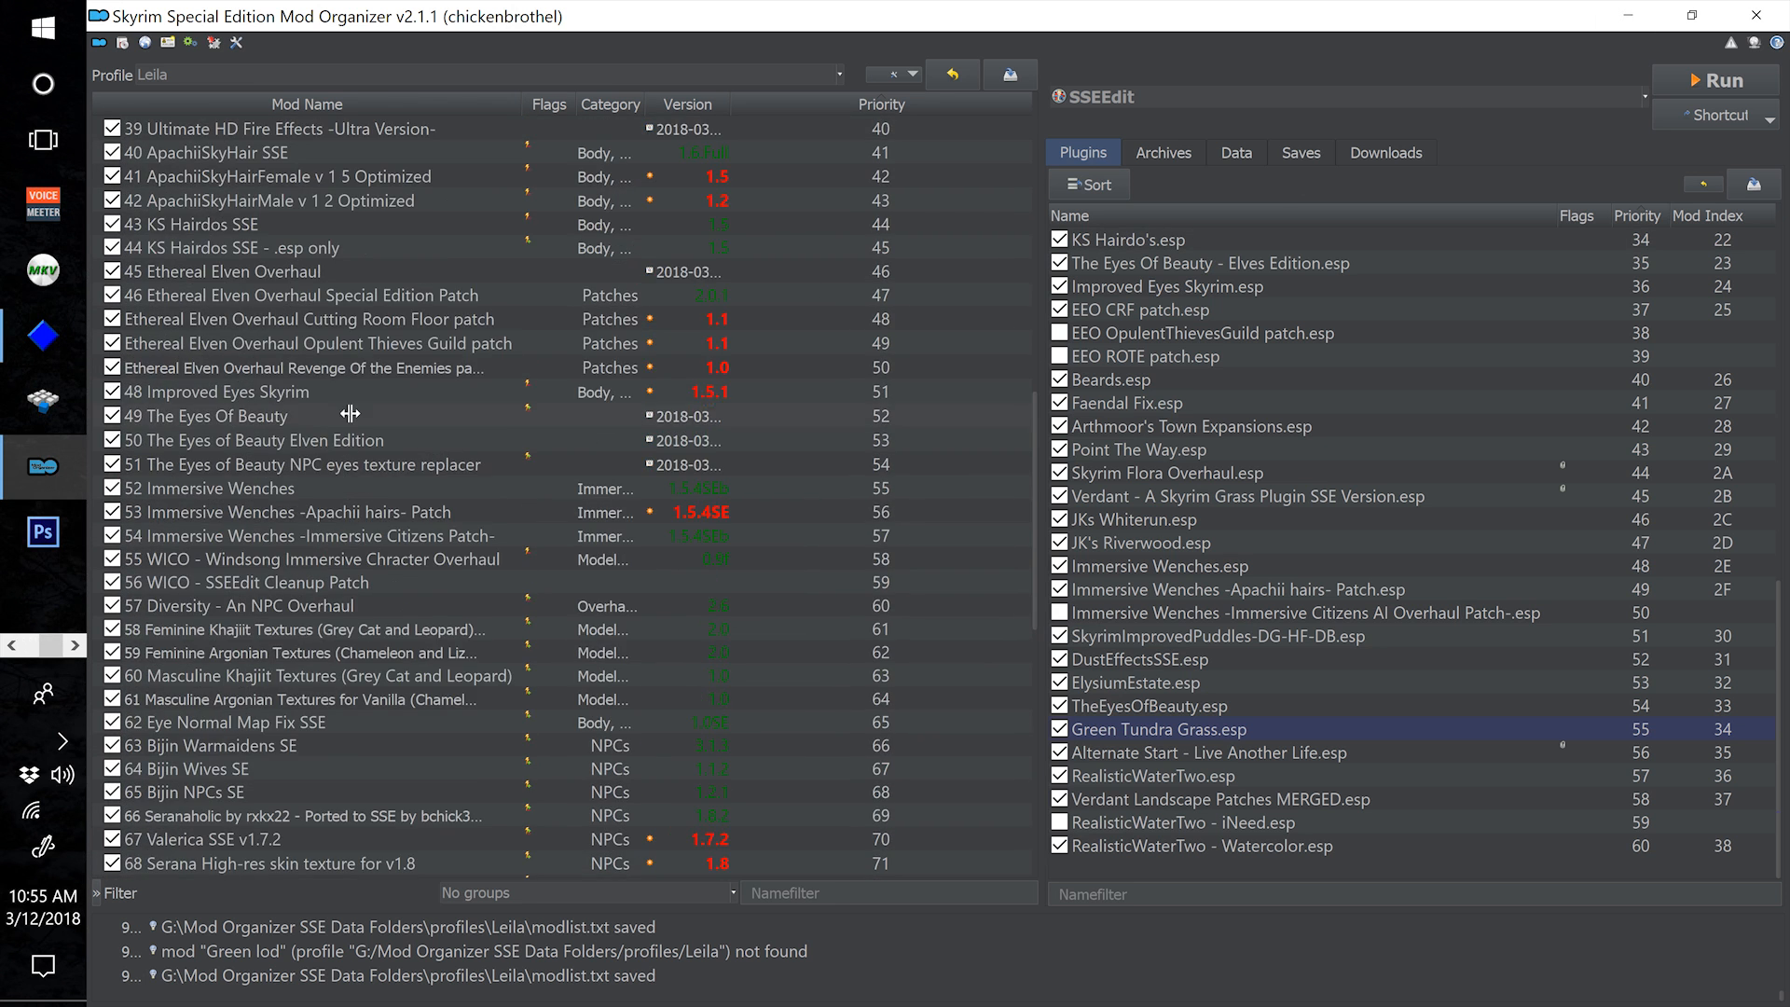
{"action": "scroll", "coordinate": [349, 402], "scroll_direction": "up", "scroll_amount": 3}
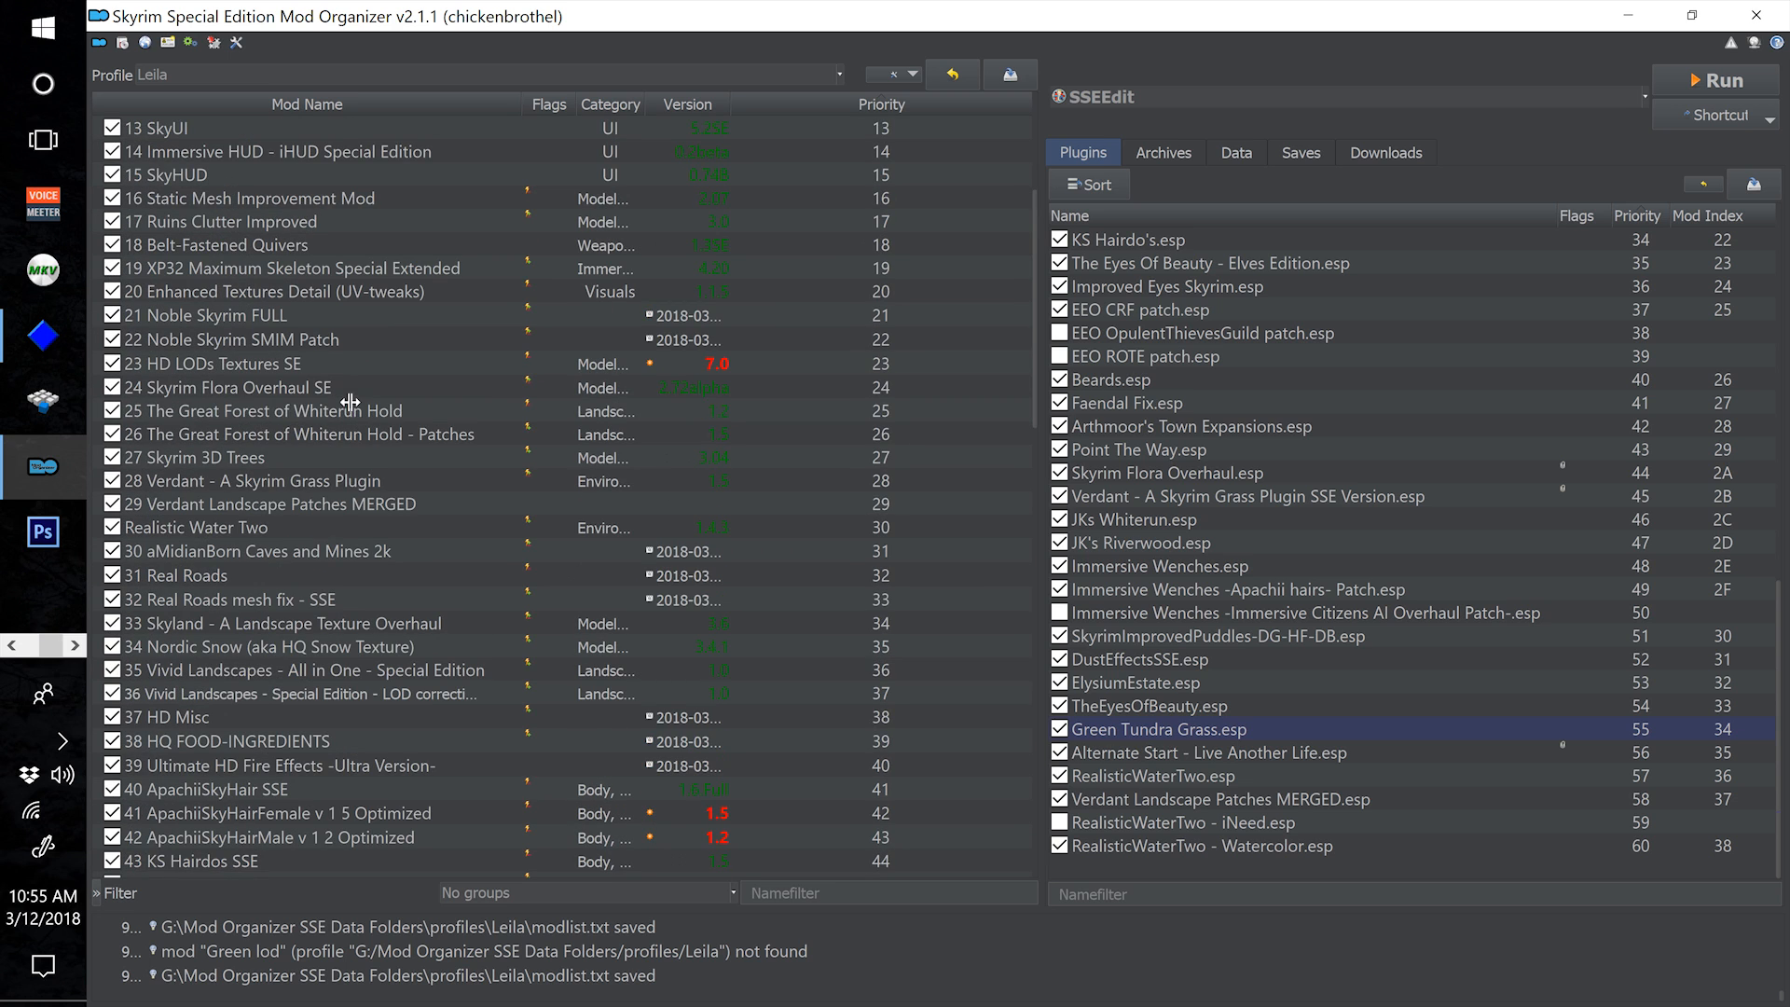
Check The Great Forest of Whiterun Hold for conflicts and compare its place in the mod order with JK's Whiterun
{"action": "left_click", "coordinate": [419, 412]}
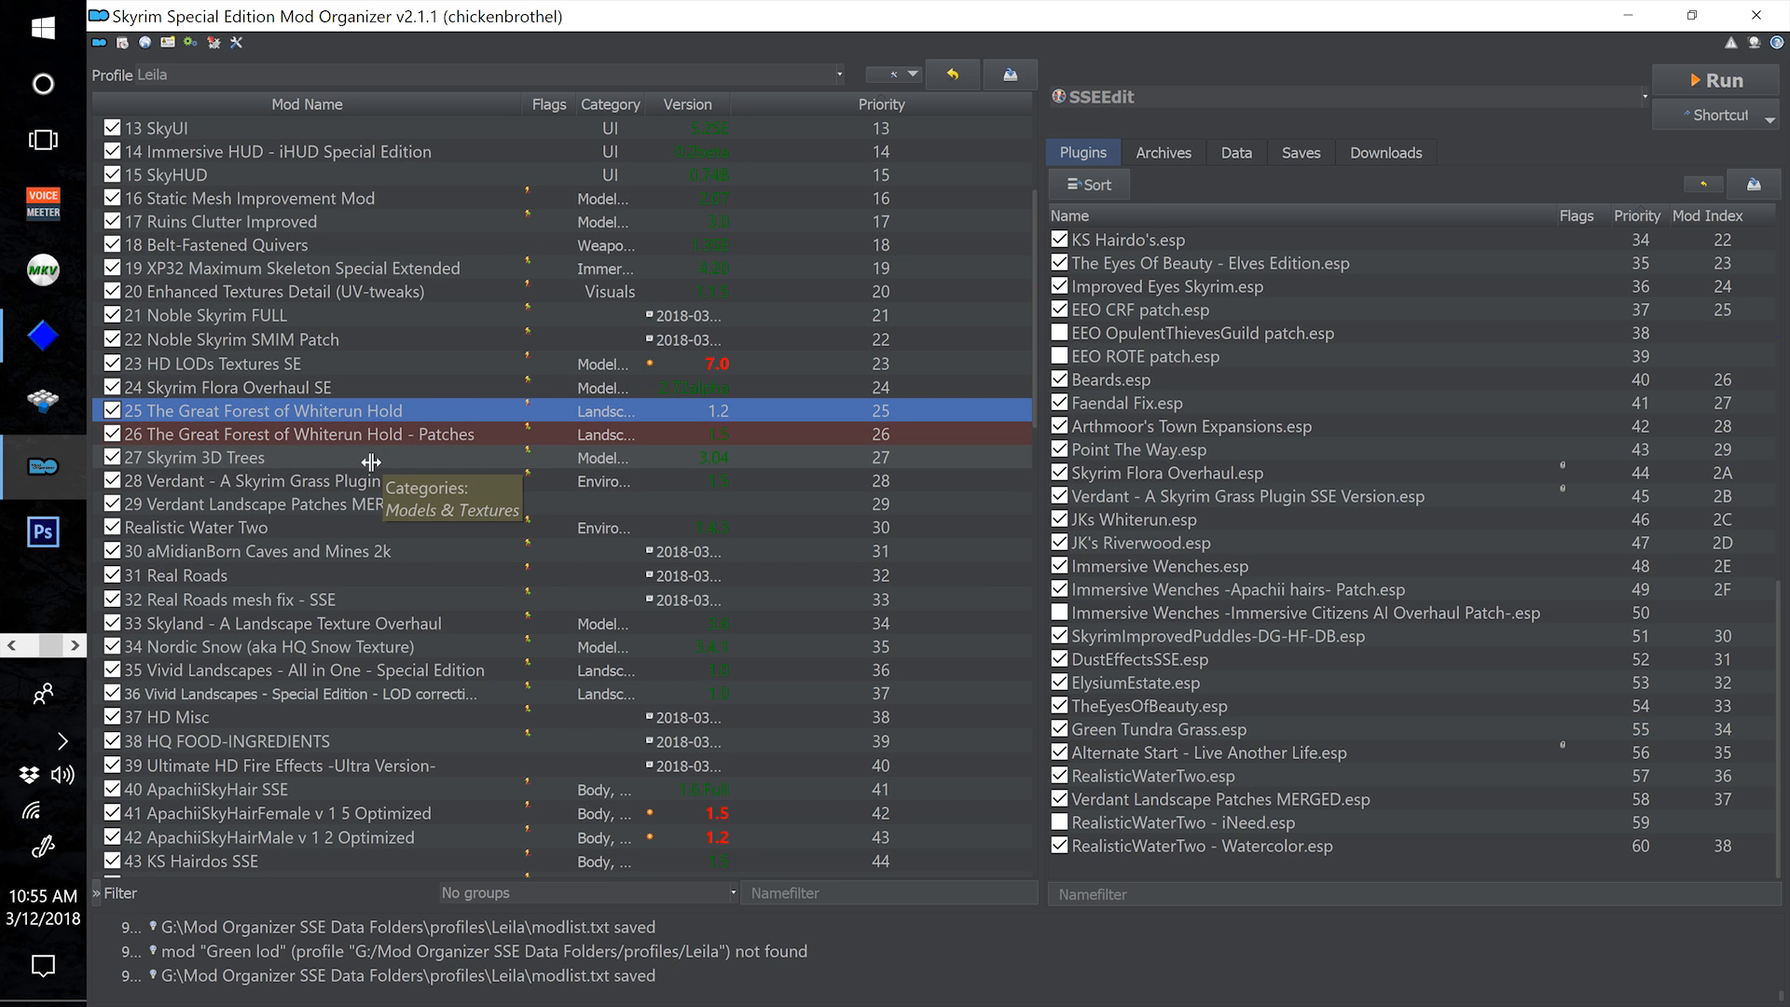
{"action": "scroll", "coordinate": [503, 615], "scroll_direction": "down", "scroll_amount": 14}
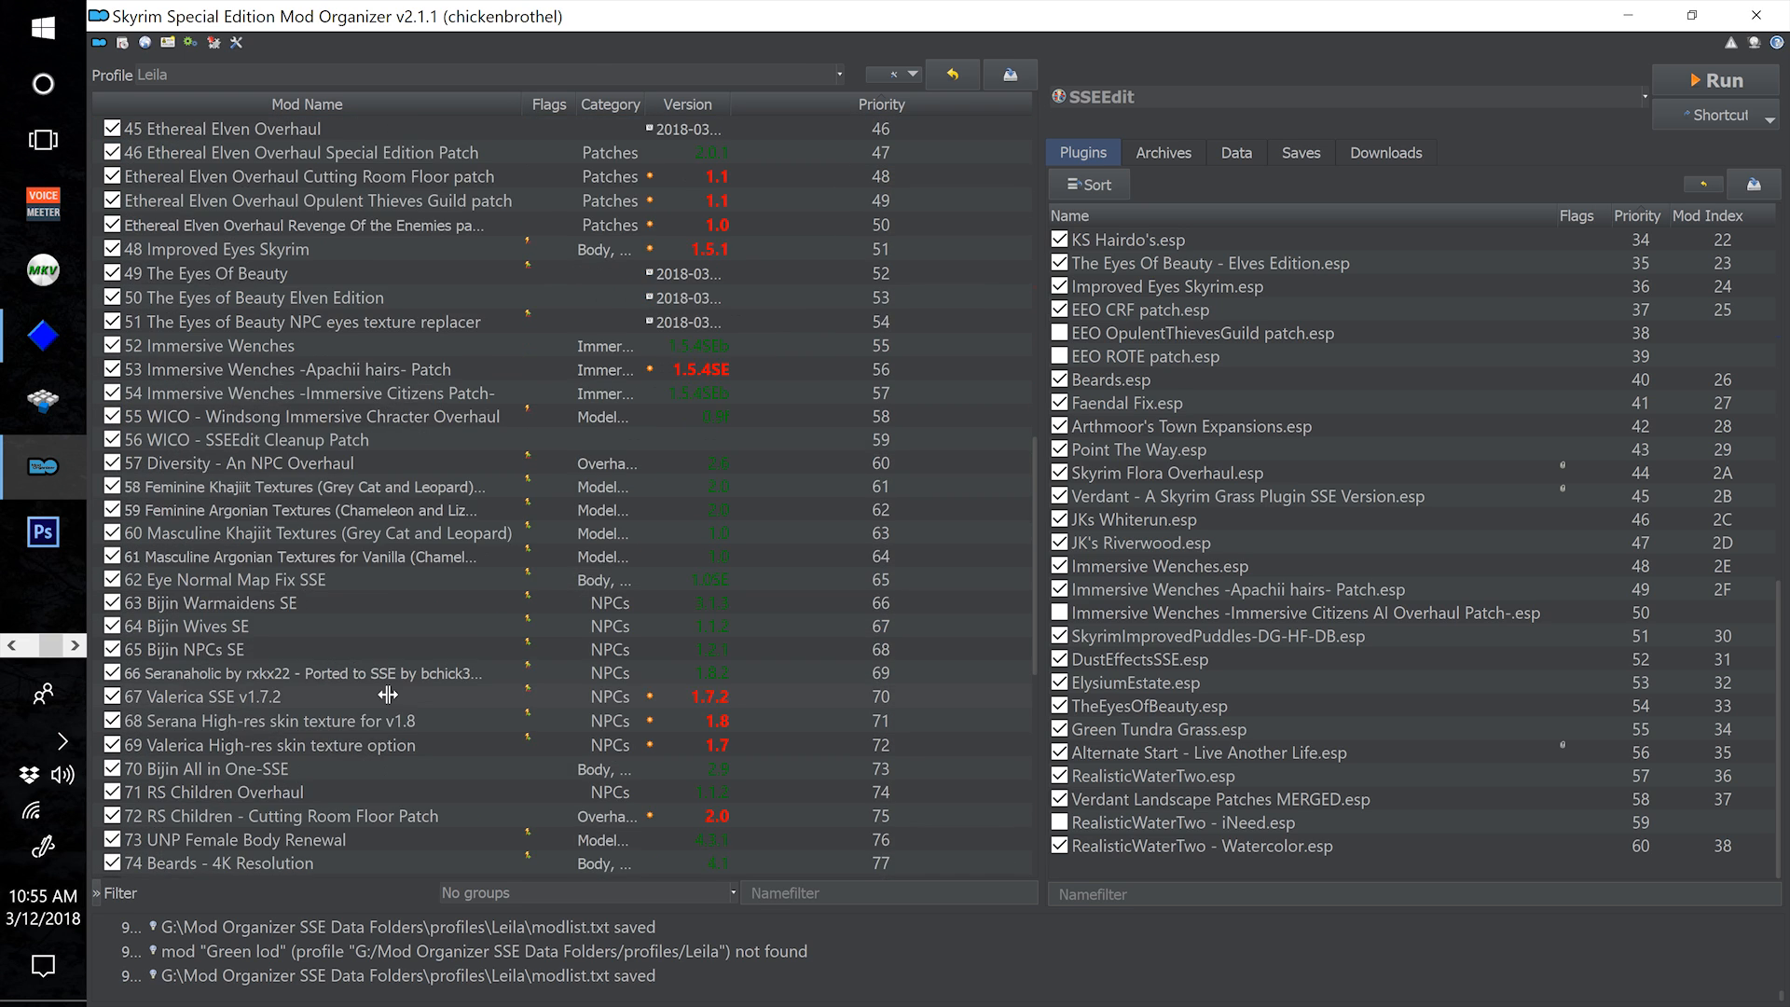
{"action": "scroll", "coordinate": [388, 695], "scroll_direction": "down", "scroll_amount": 1}
{"action": "scroll", "coordinate": [360, 543], "scroll_direction": "down", "scroll_amount": 1}
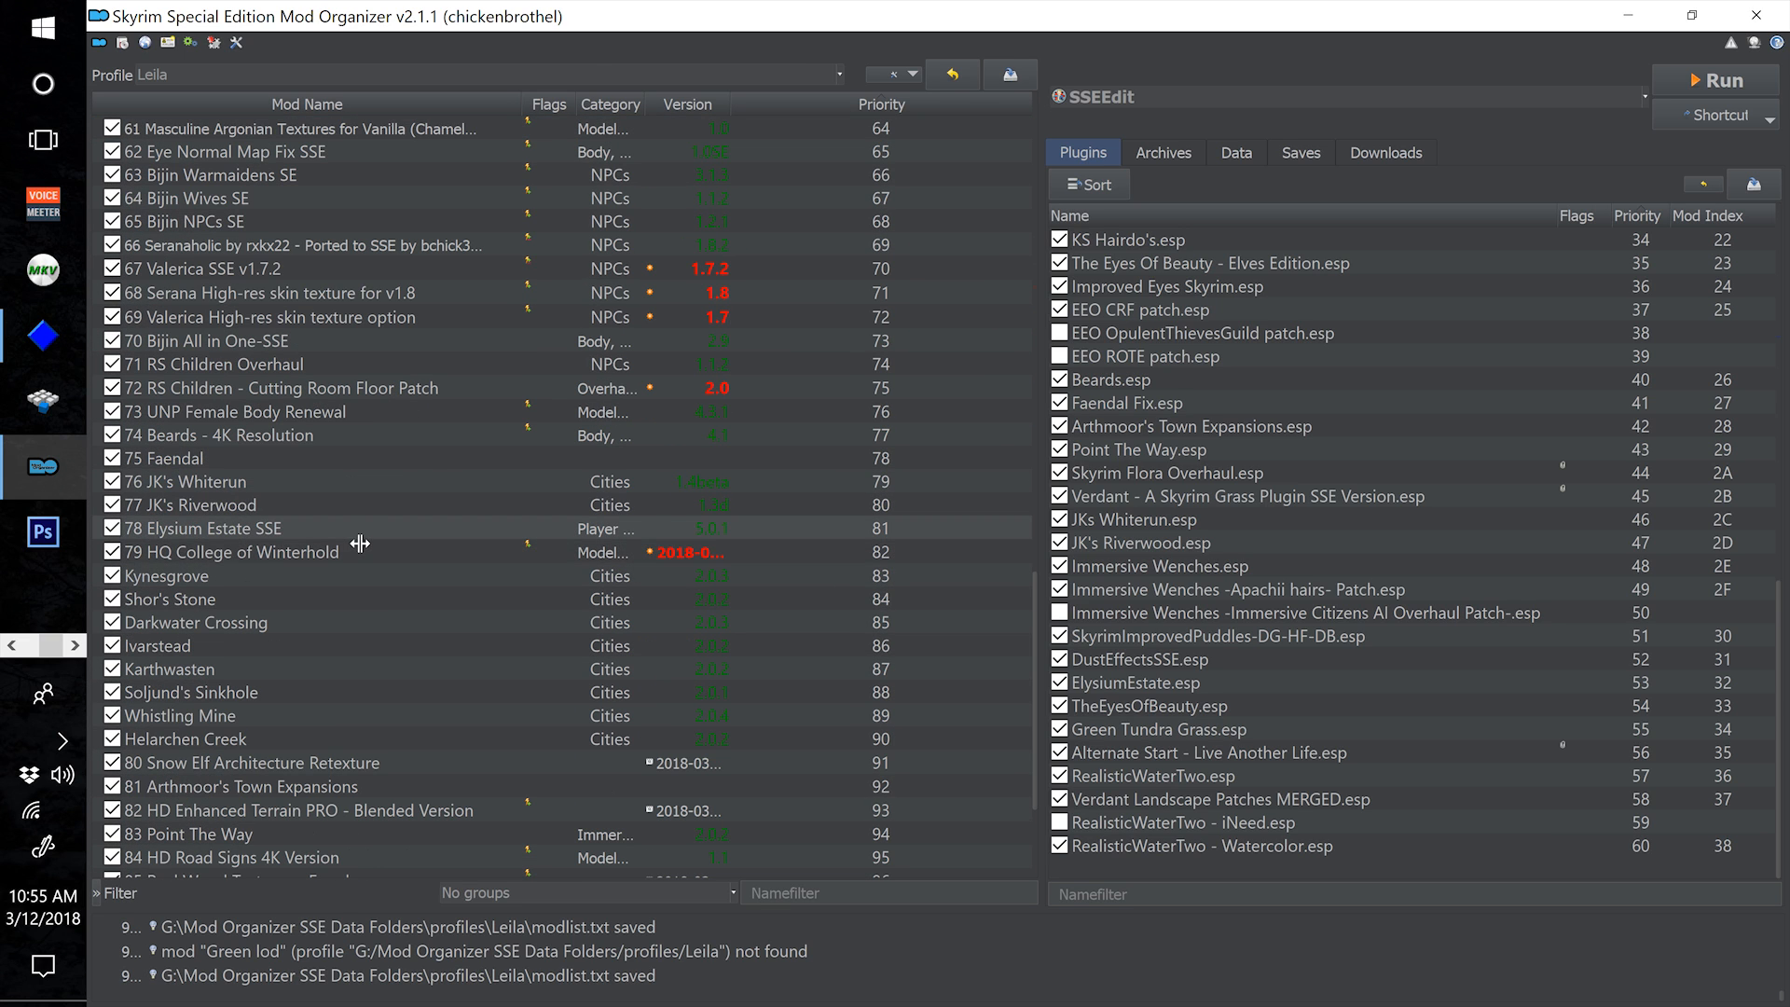
{"action": "left_click", "coordinate": [339, 482]}
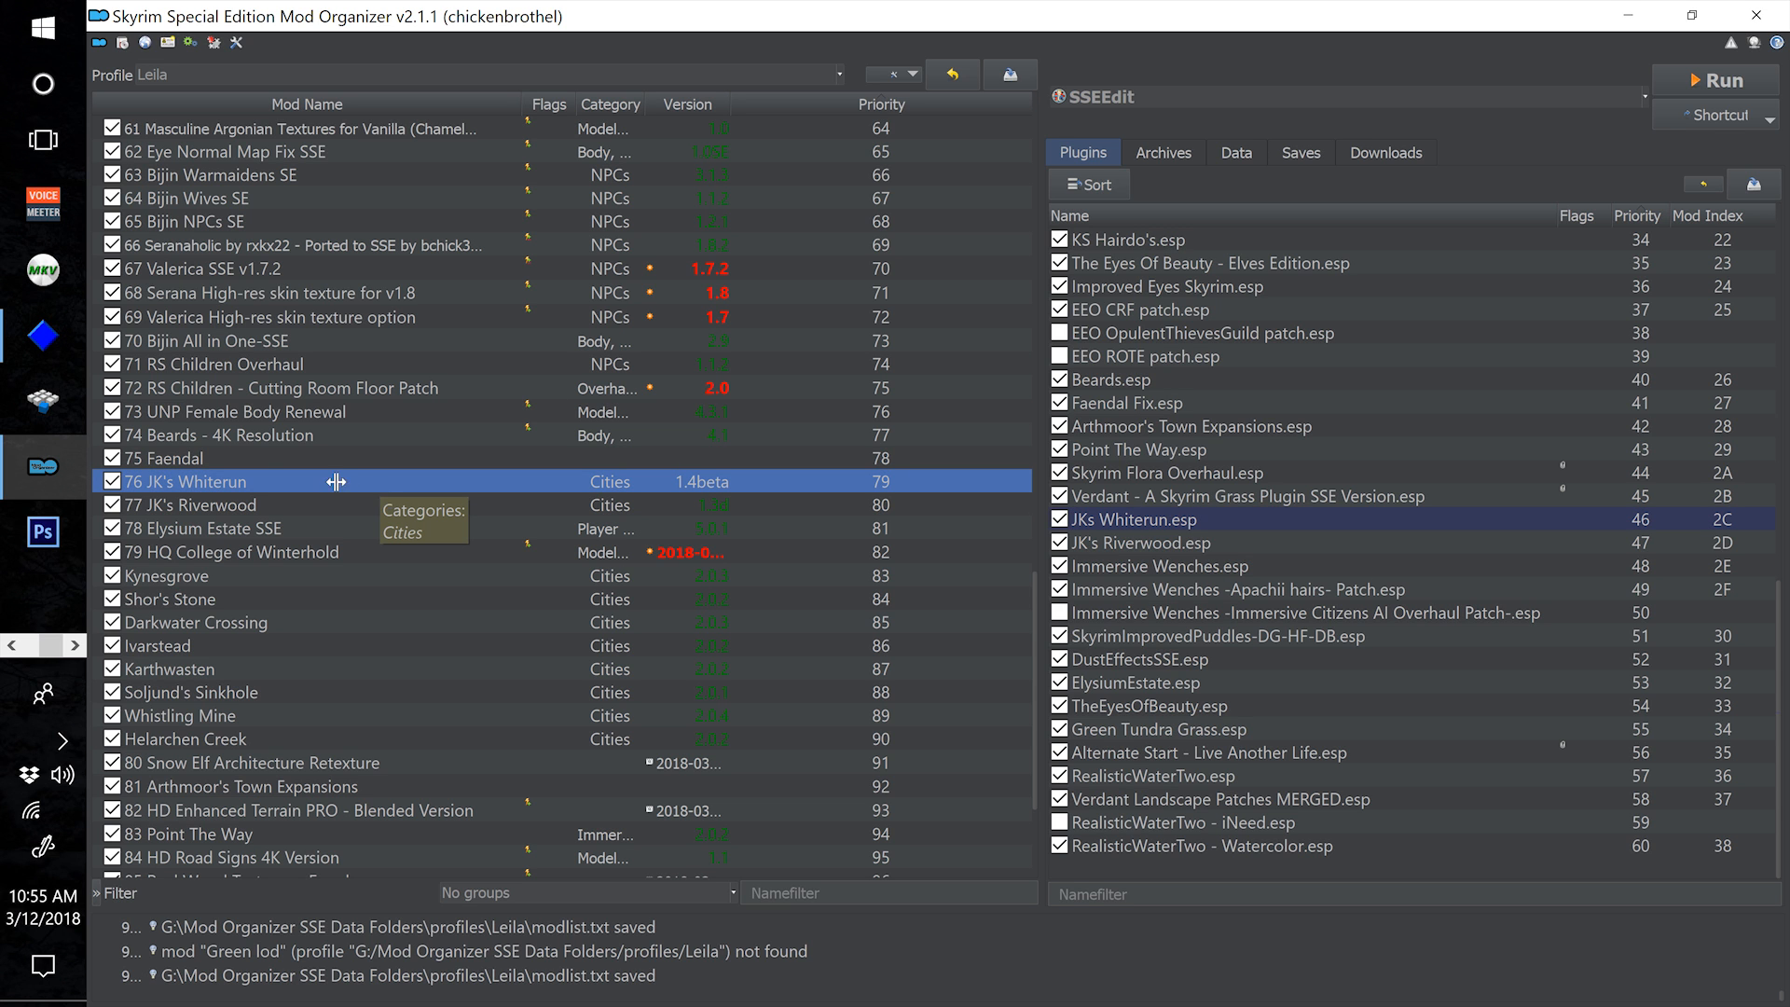
{"action": "scroll", "coordinate": [463, 512], "scroll_direction": "up", "scroll_amount": 7}
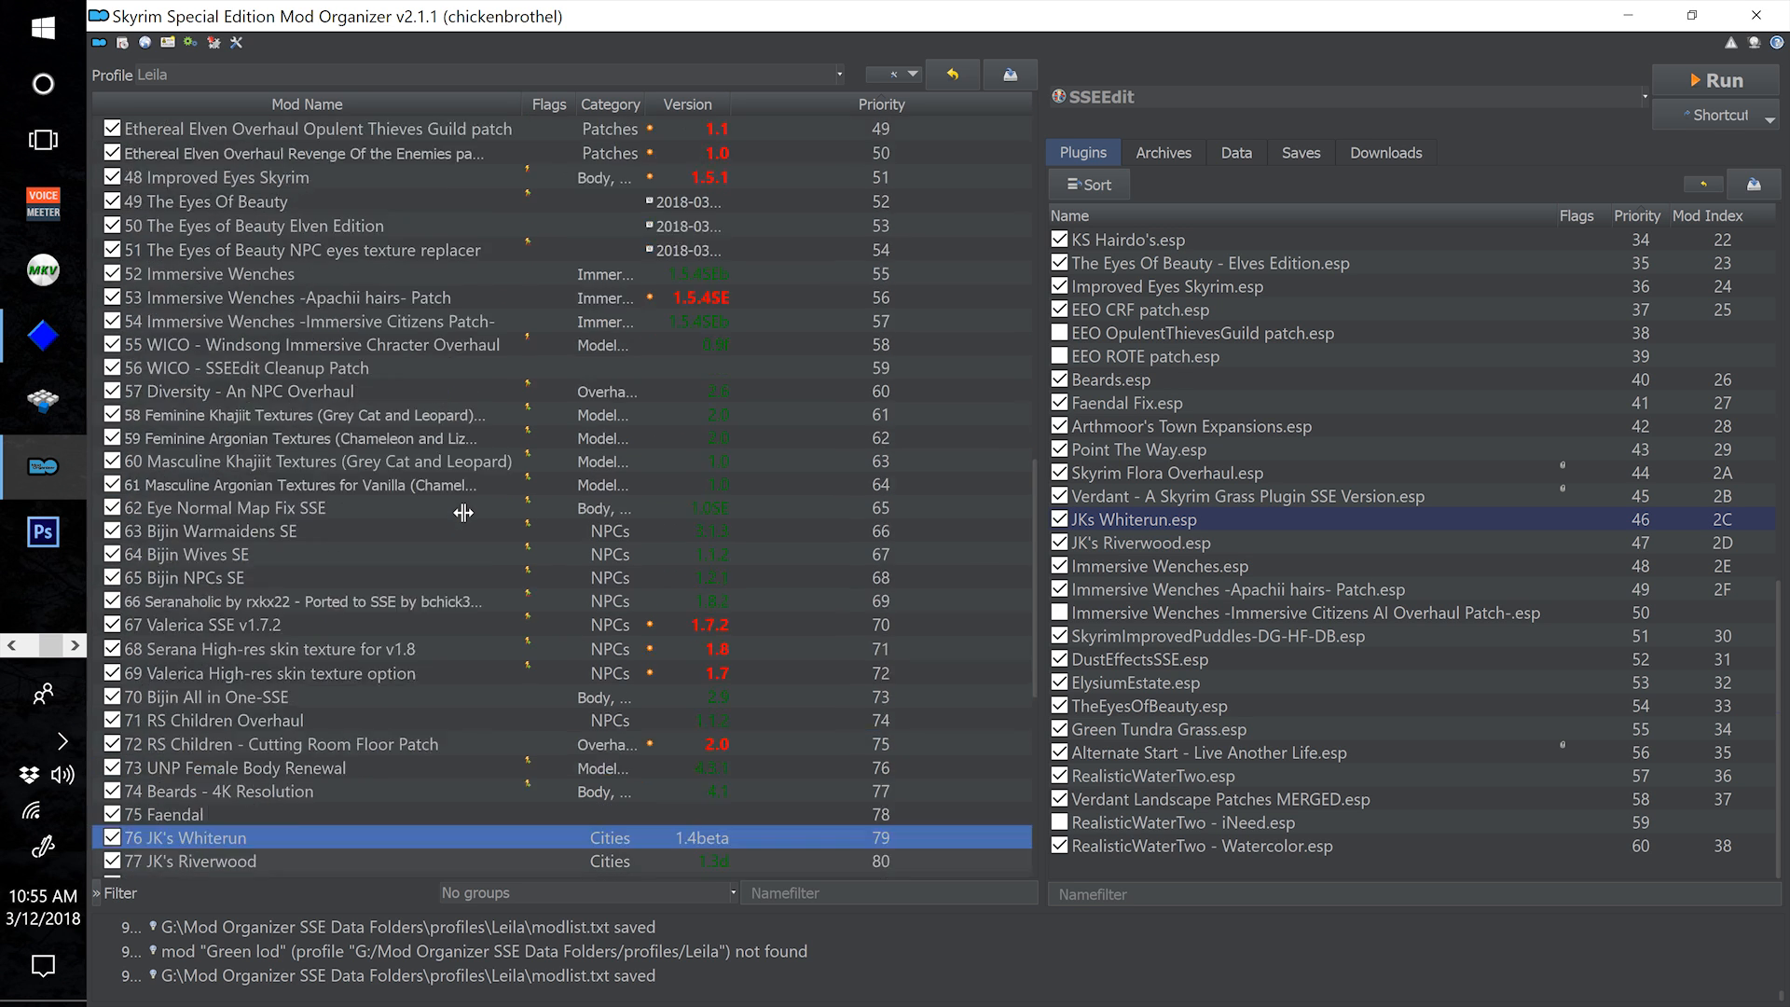
{"action": "scroll", "coordinate": [439, 546], "scroll_direction": "down", "scroll_amount": 3}
{"action": "scroll", "coordinate": [439, 546], "scroll_direction": "down", "scroll_amount": 2}
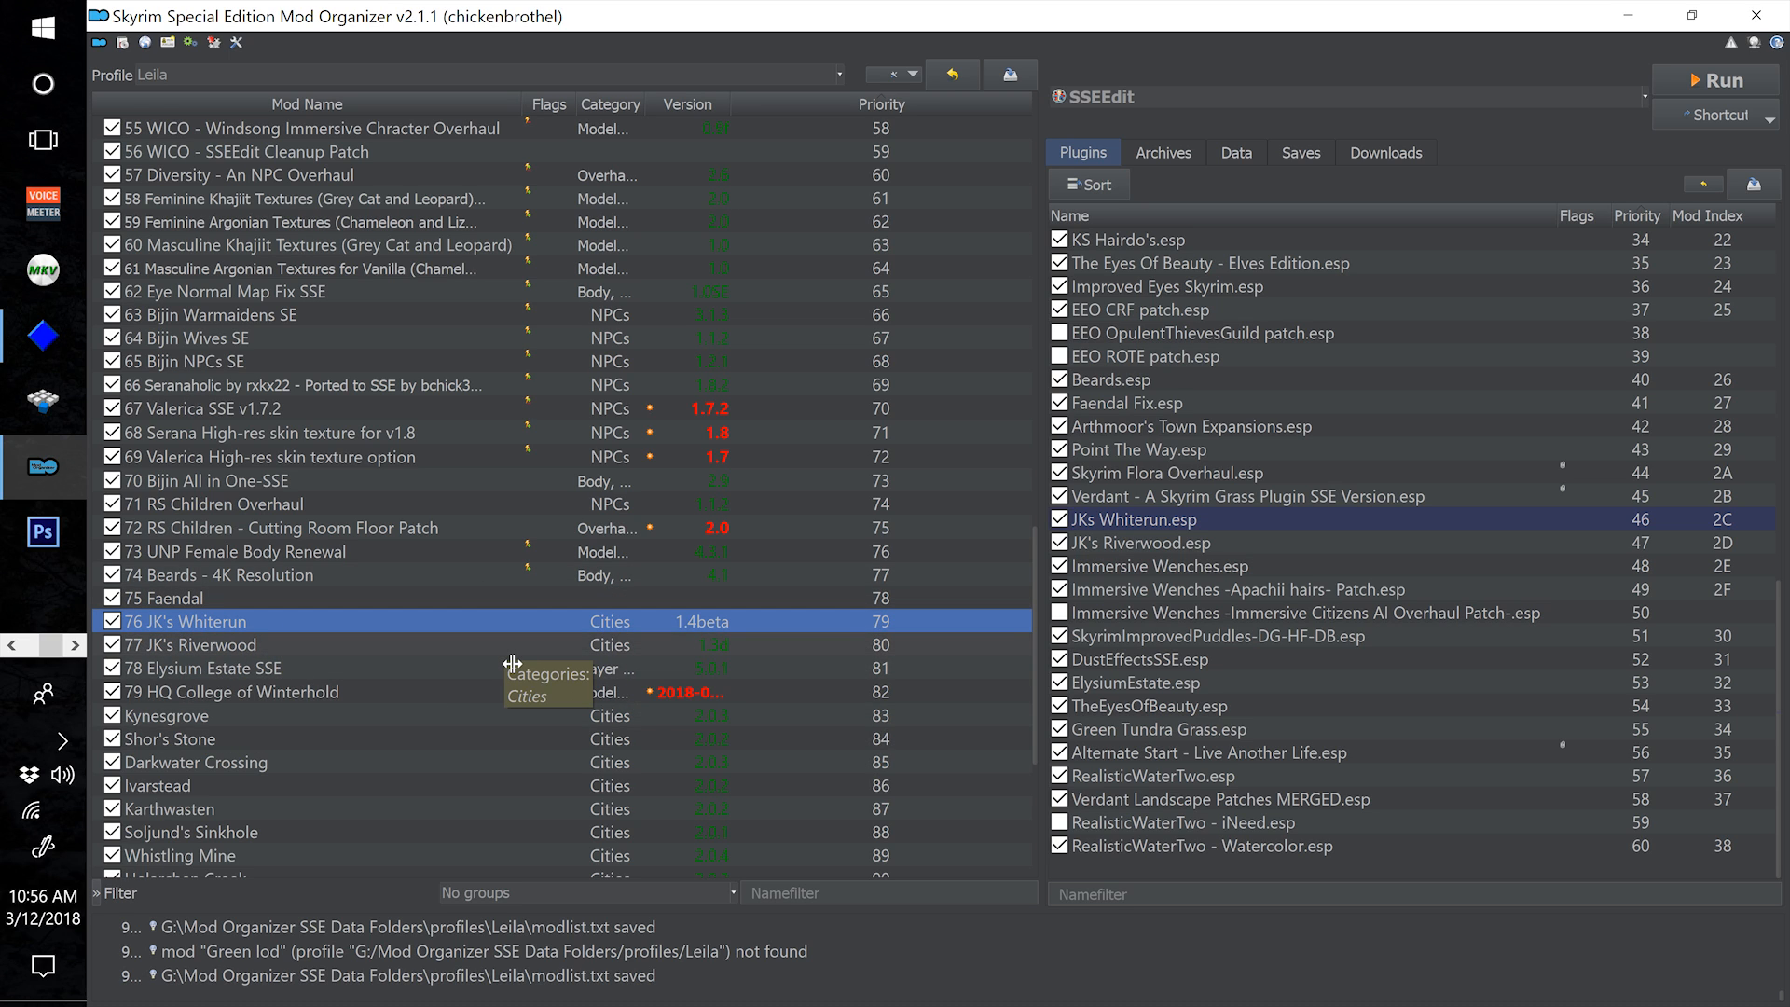
{"action": "scroll", "coordinate": [489, 690], "scroll_direction": "down", "scroll_amount": 1}
{"action": "scroll", "coordinate": [489, 694], "scroll_direction": "up", "scroll_amount": 15}
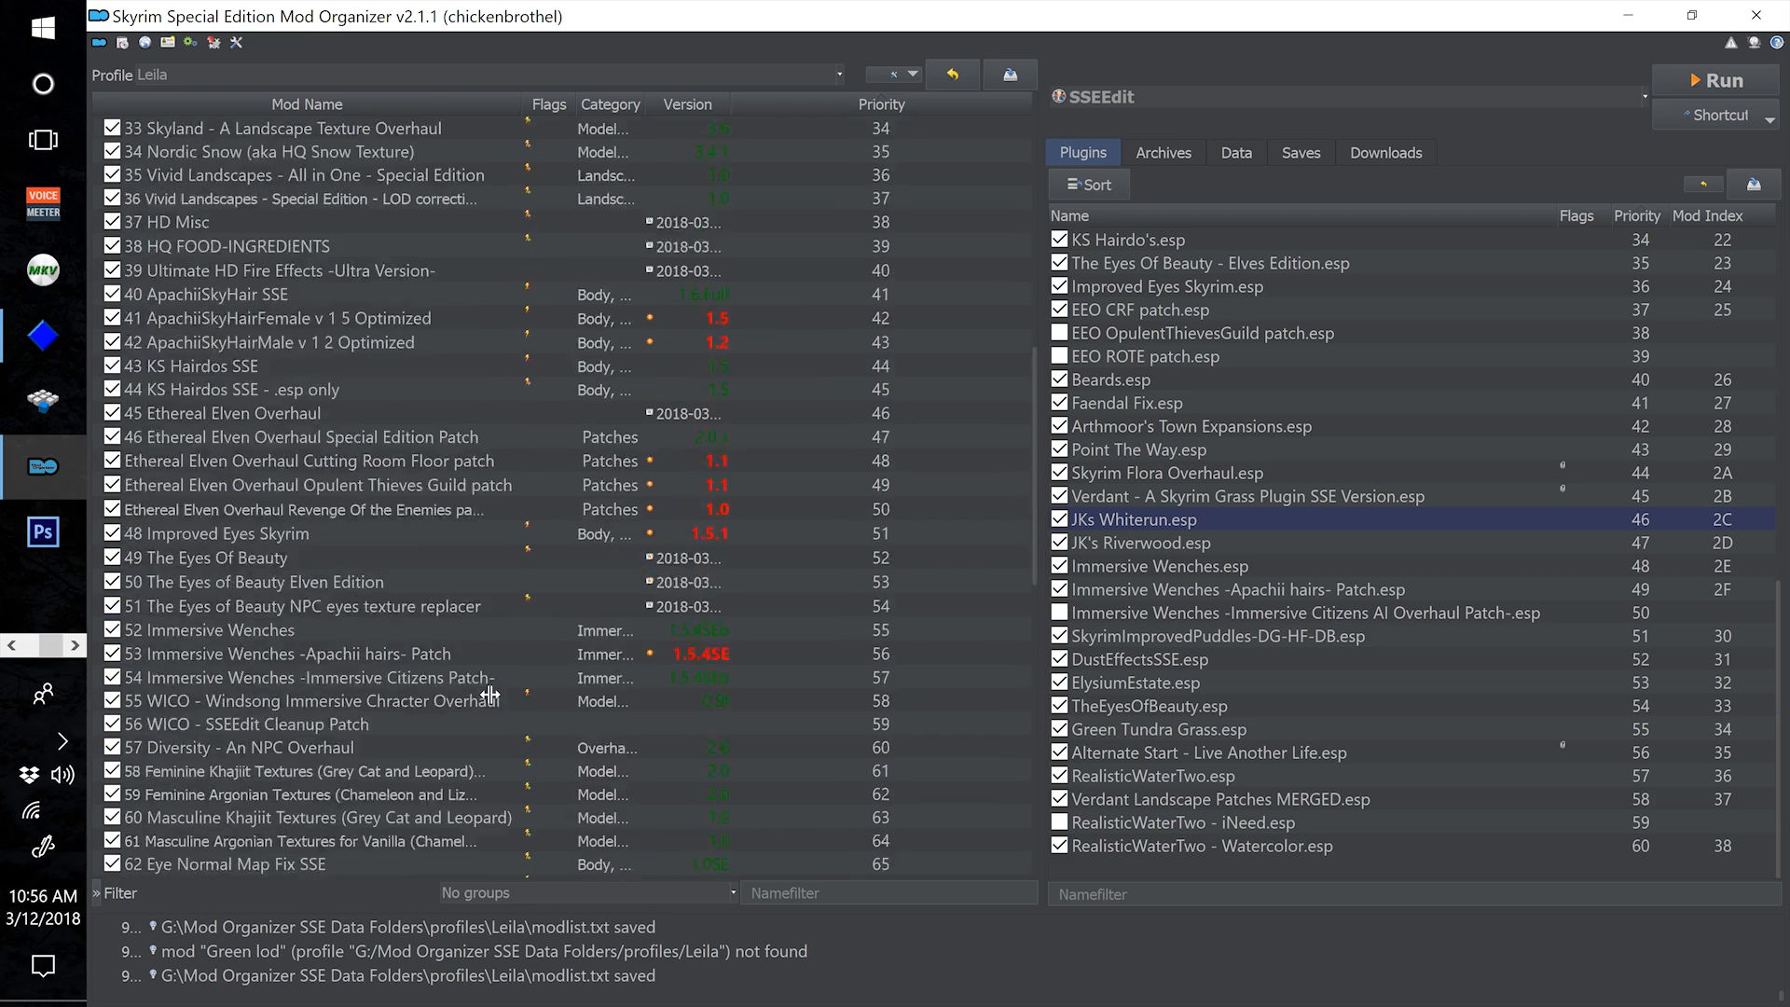
{"action": "scroll", "coordinate": [490, 694], "scroll_direction": "up", "scroll_amount": 2}
{"action": "scroll", "coordinate": [489, 694], "scroll_direction": "down", "scroll_amount": 3}
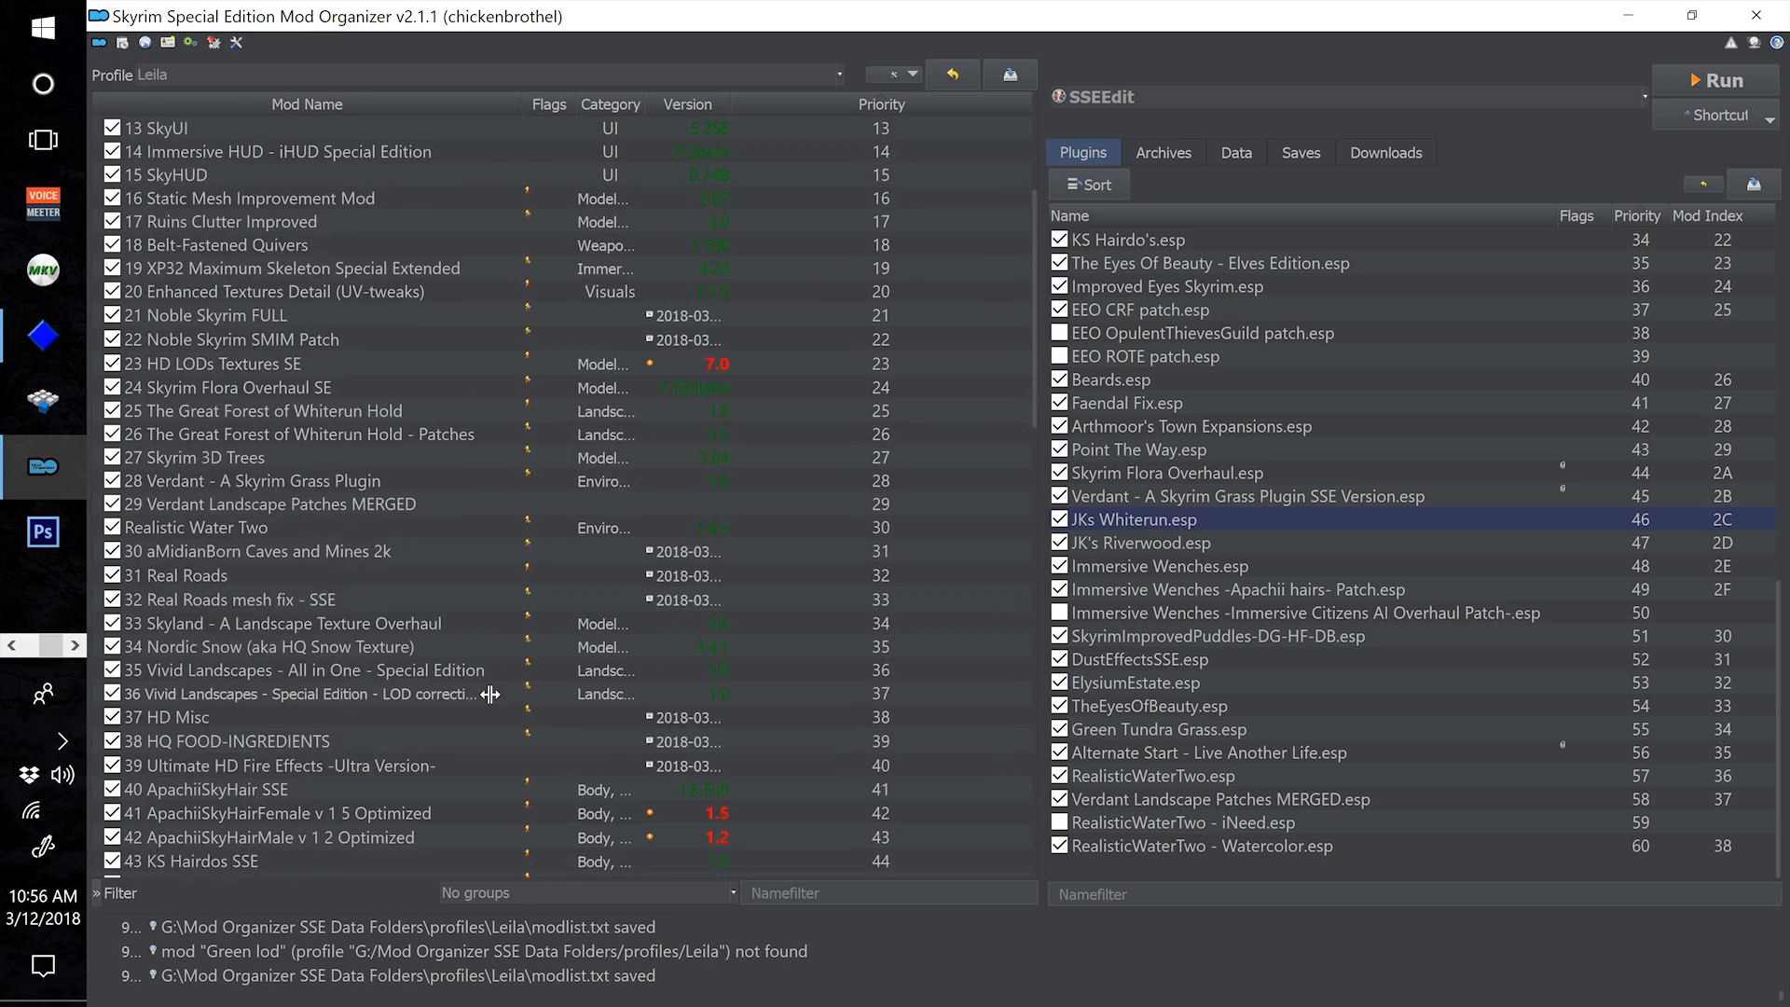
Rename the Green Tundra mod as 91 Green Tundra
{"action": "scroll", "coordinate": [485, 708], "scroll_direction": "down", "scroll_amount": 13}
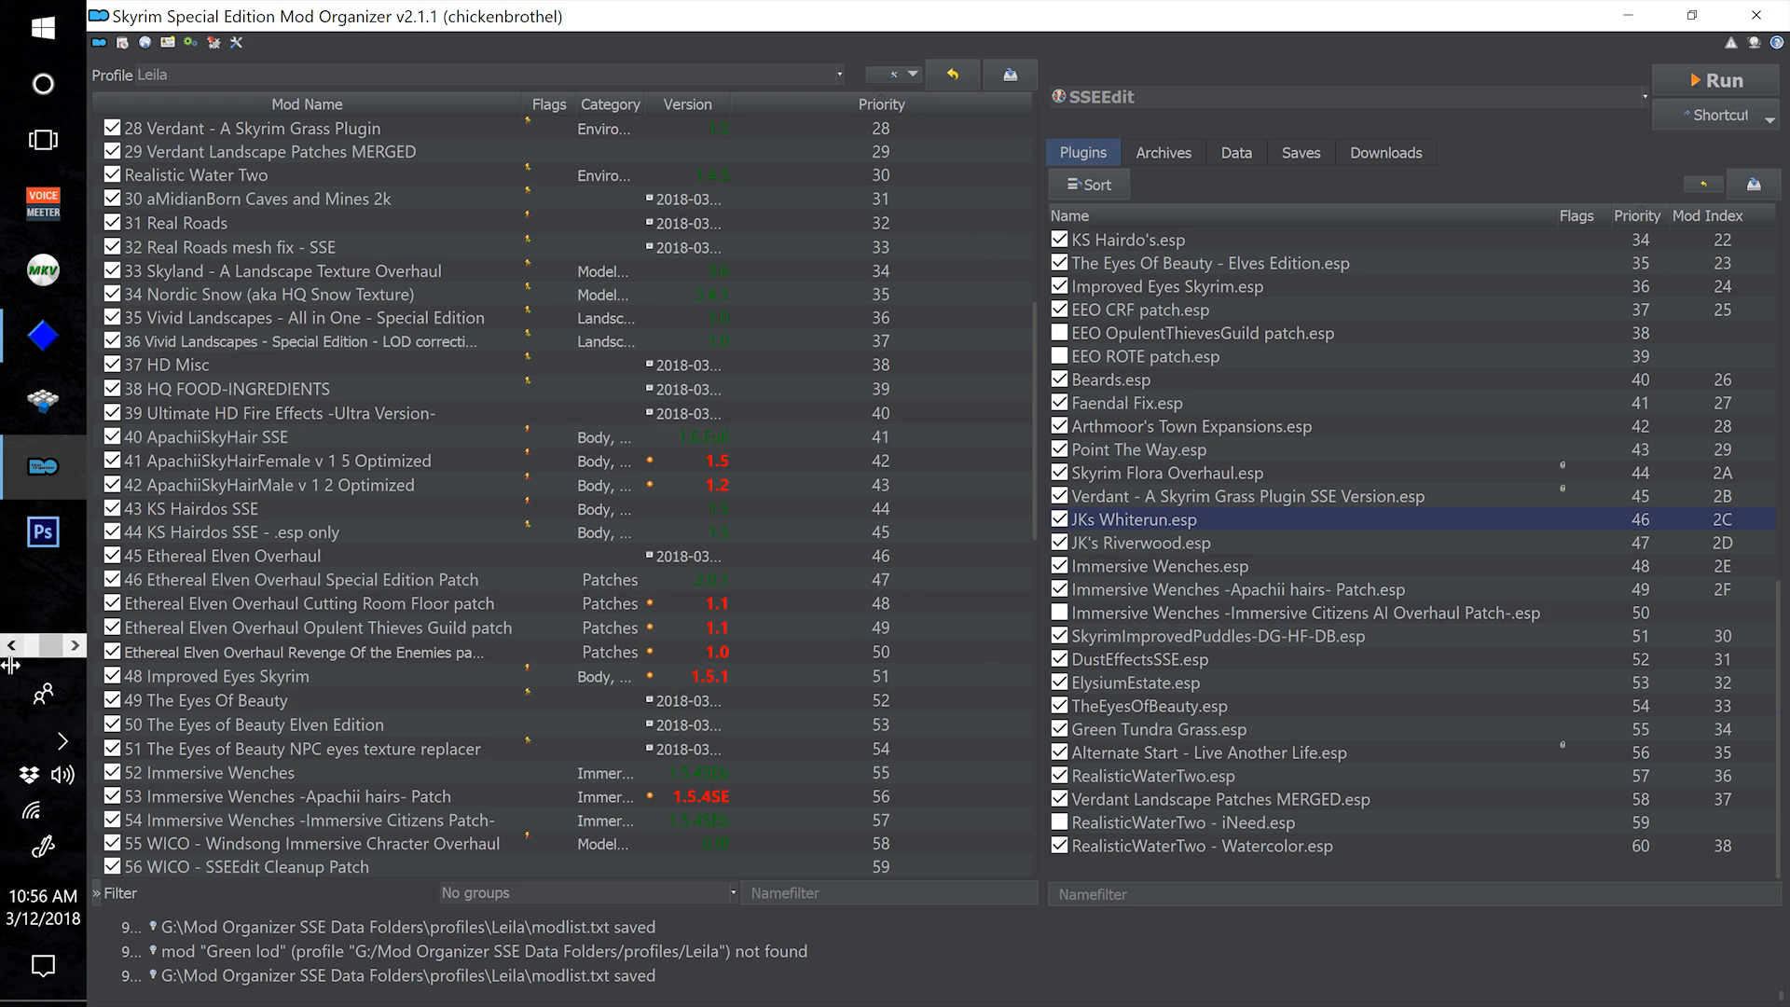
{"action": "scroll", "coordinate": [467, 751], "scroll_direction": "down", "scroll_amount": 5}
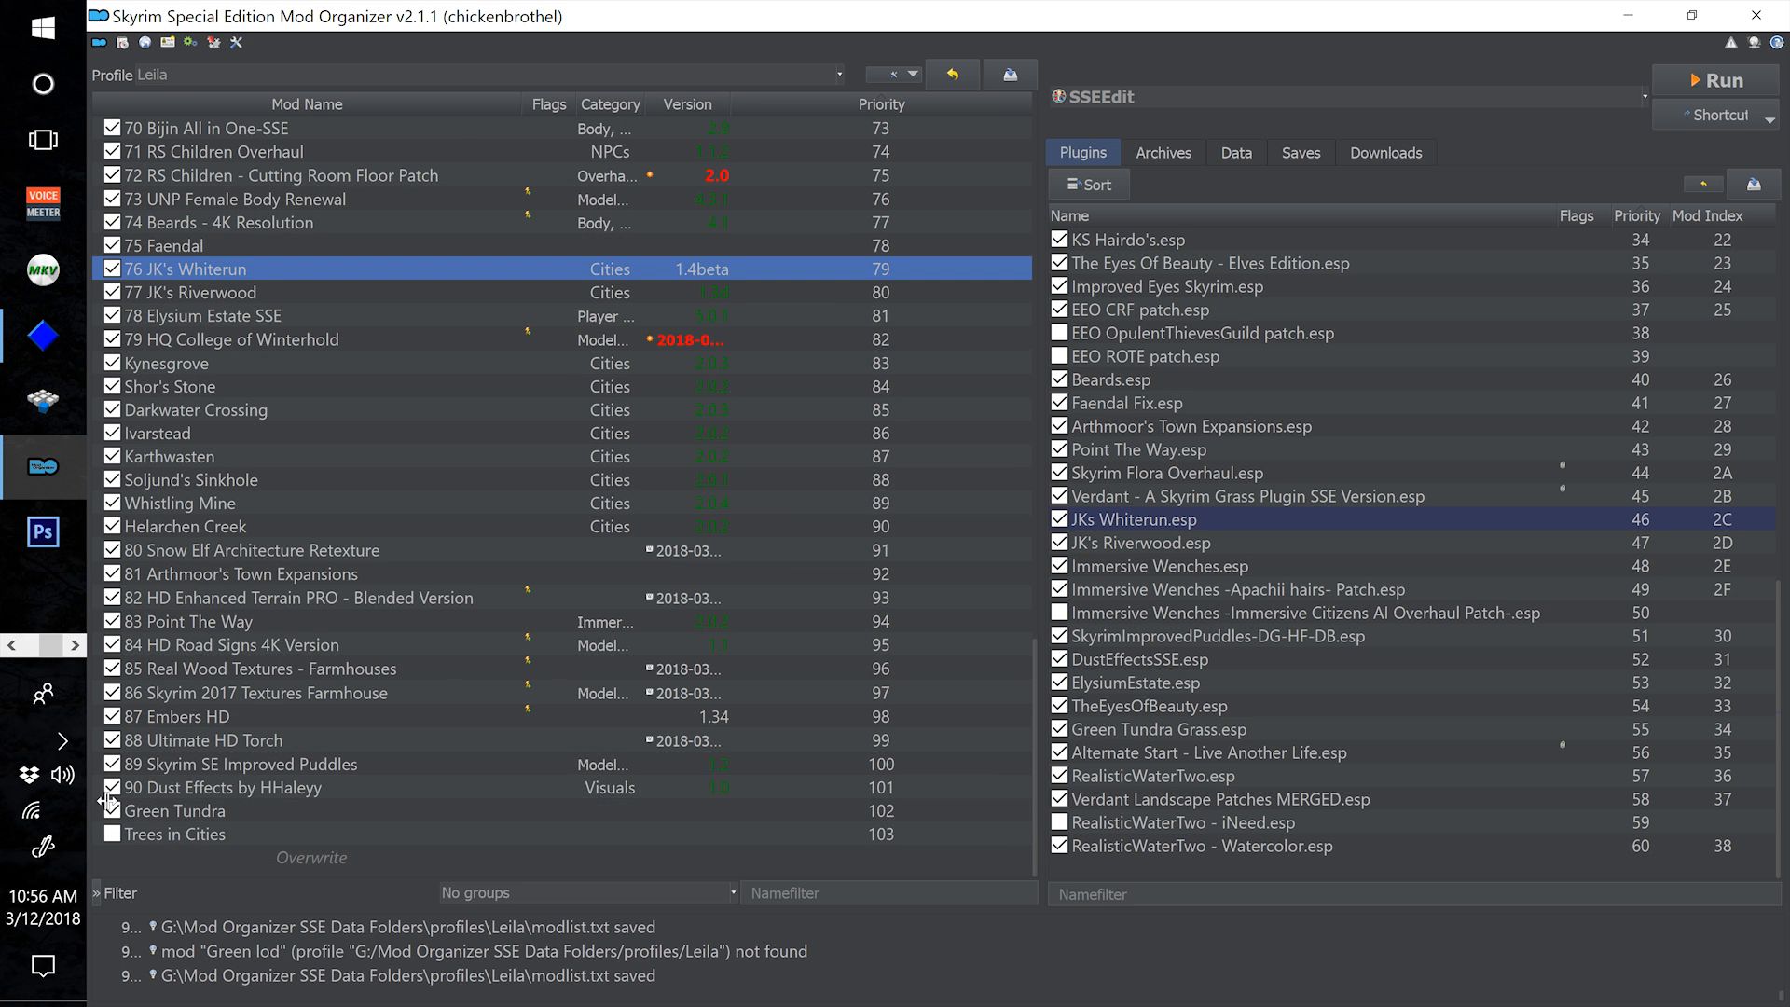
{"action": "left_click", "coordinate": [339, 811]}
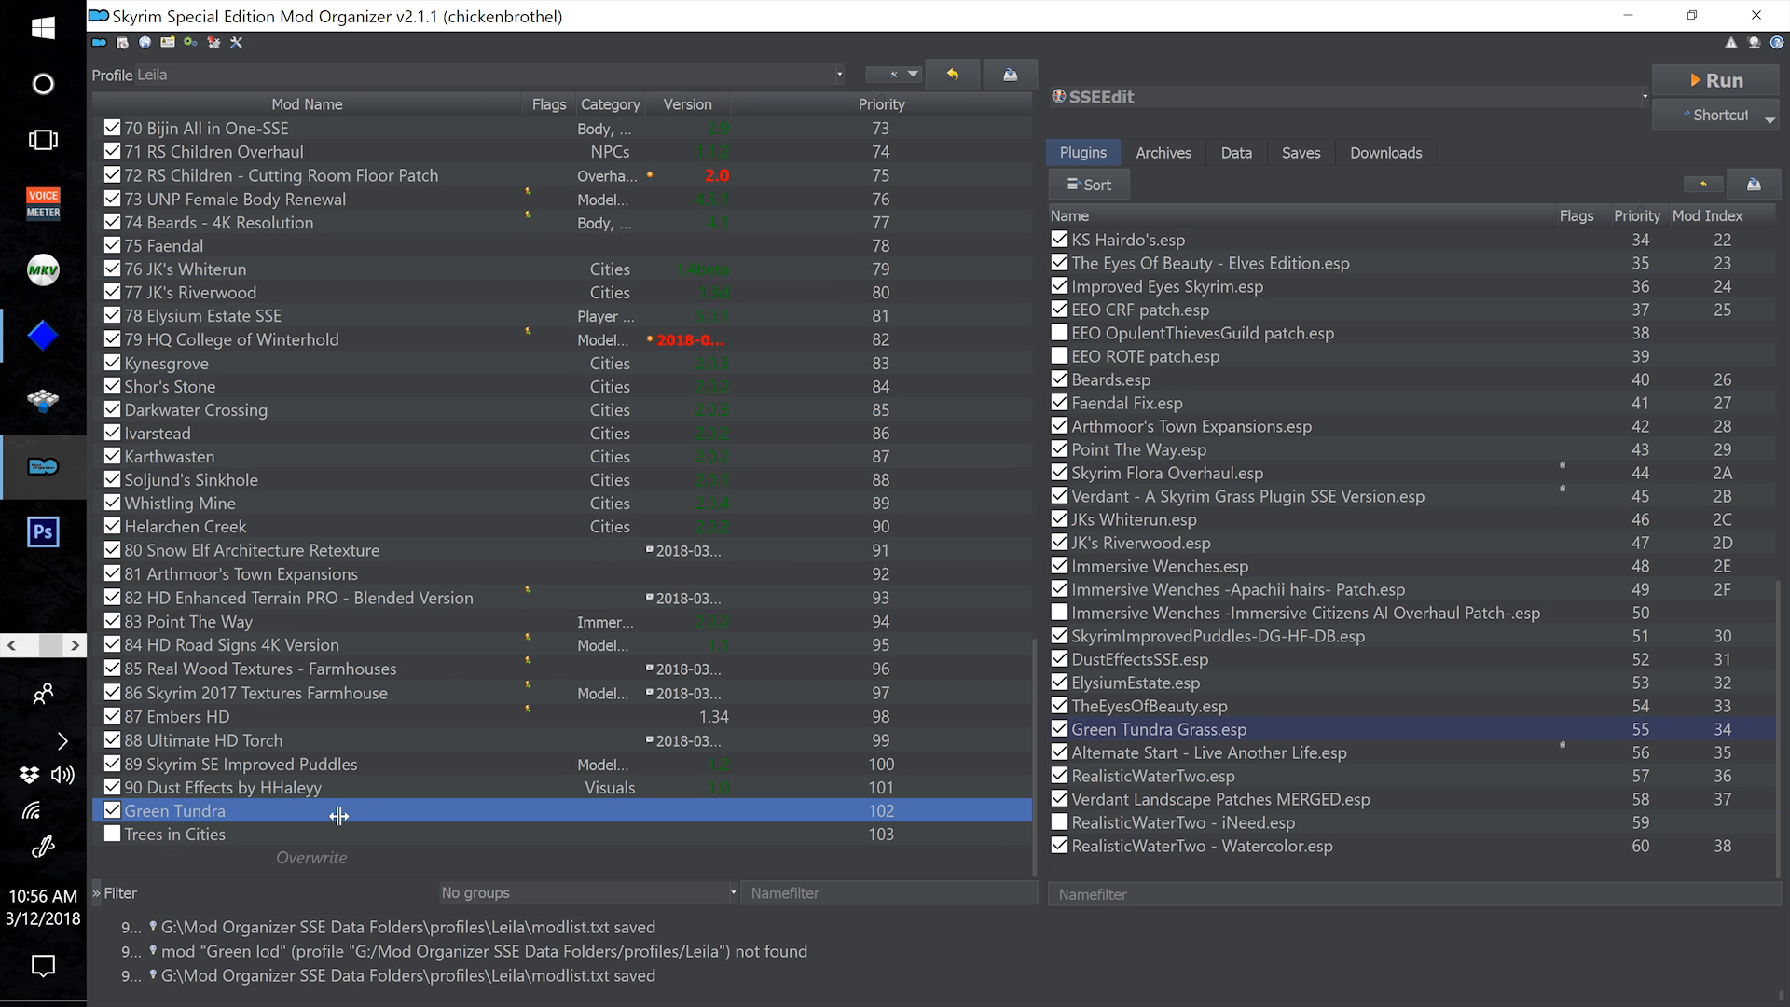
{"action": "left_click", "coordinate": [159, 811]}
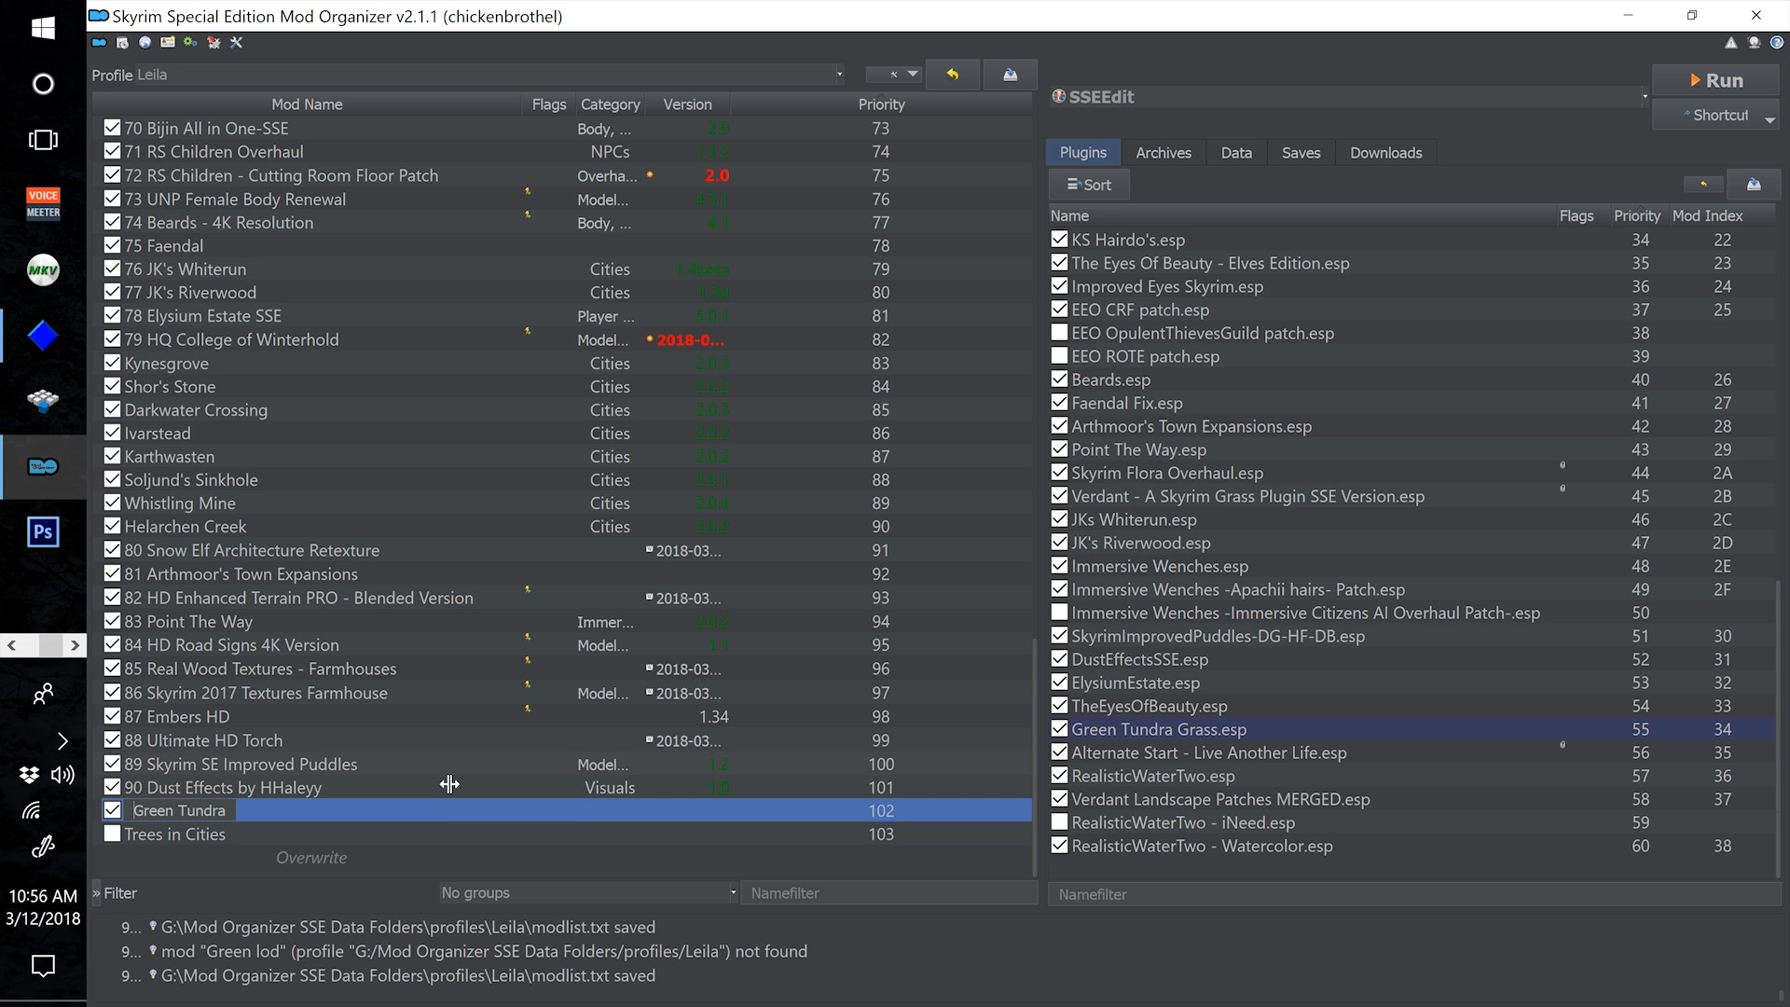
{"action": "type", "text": "01"}
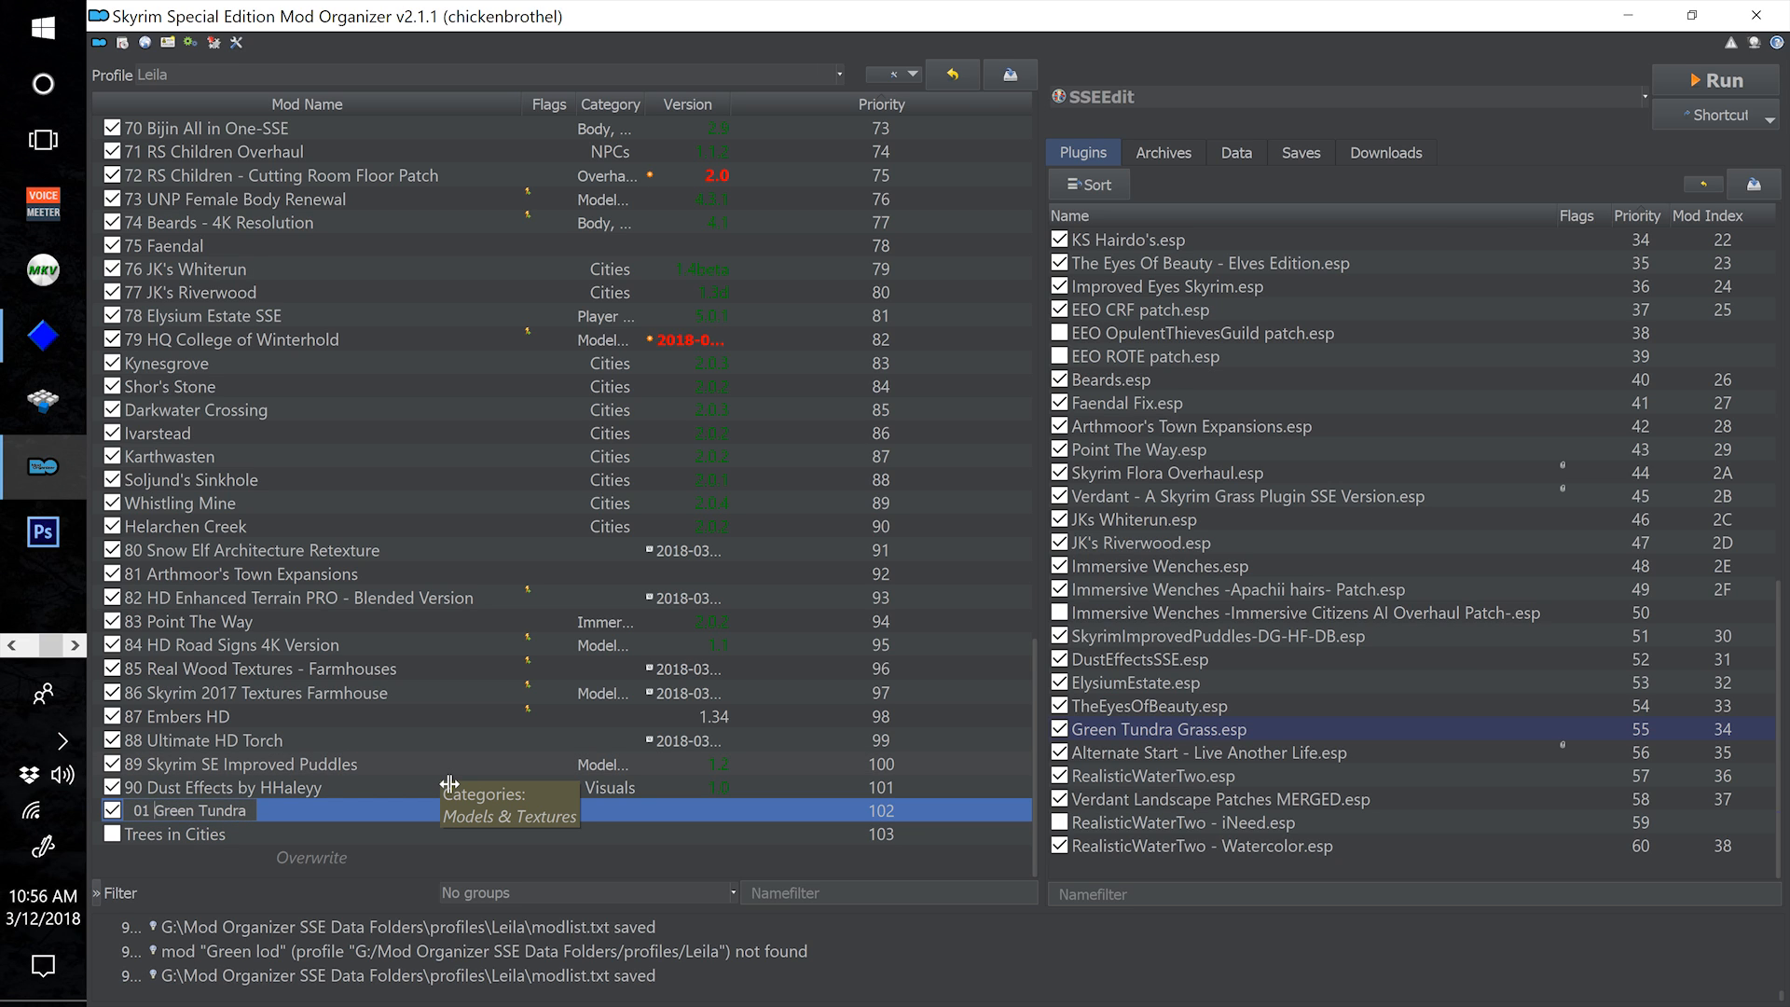
{"action": "key", "text": "BackSpace"}
{"action": "key", "text": "BackSpace"}
{"action": "key", "text": "BackSpace"}
{"action": "type", "text": "91"}
{"action": "key", "text": "Return"}
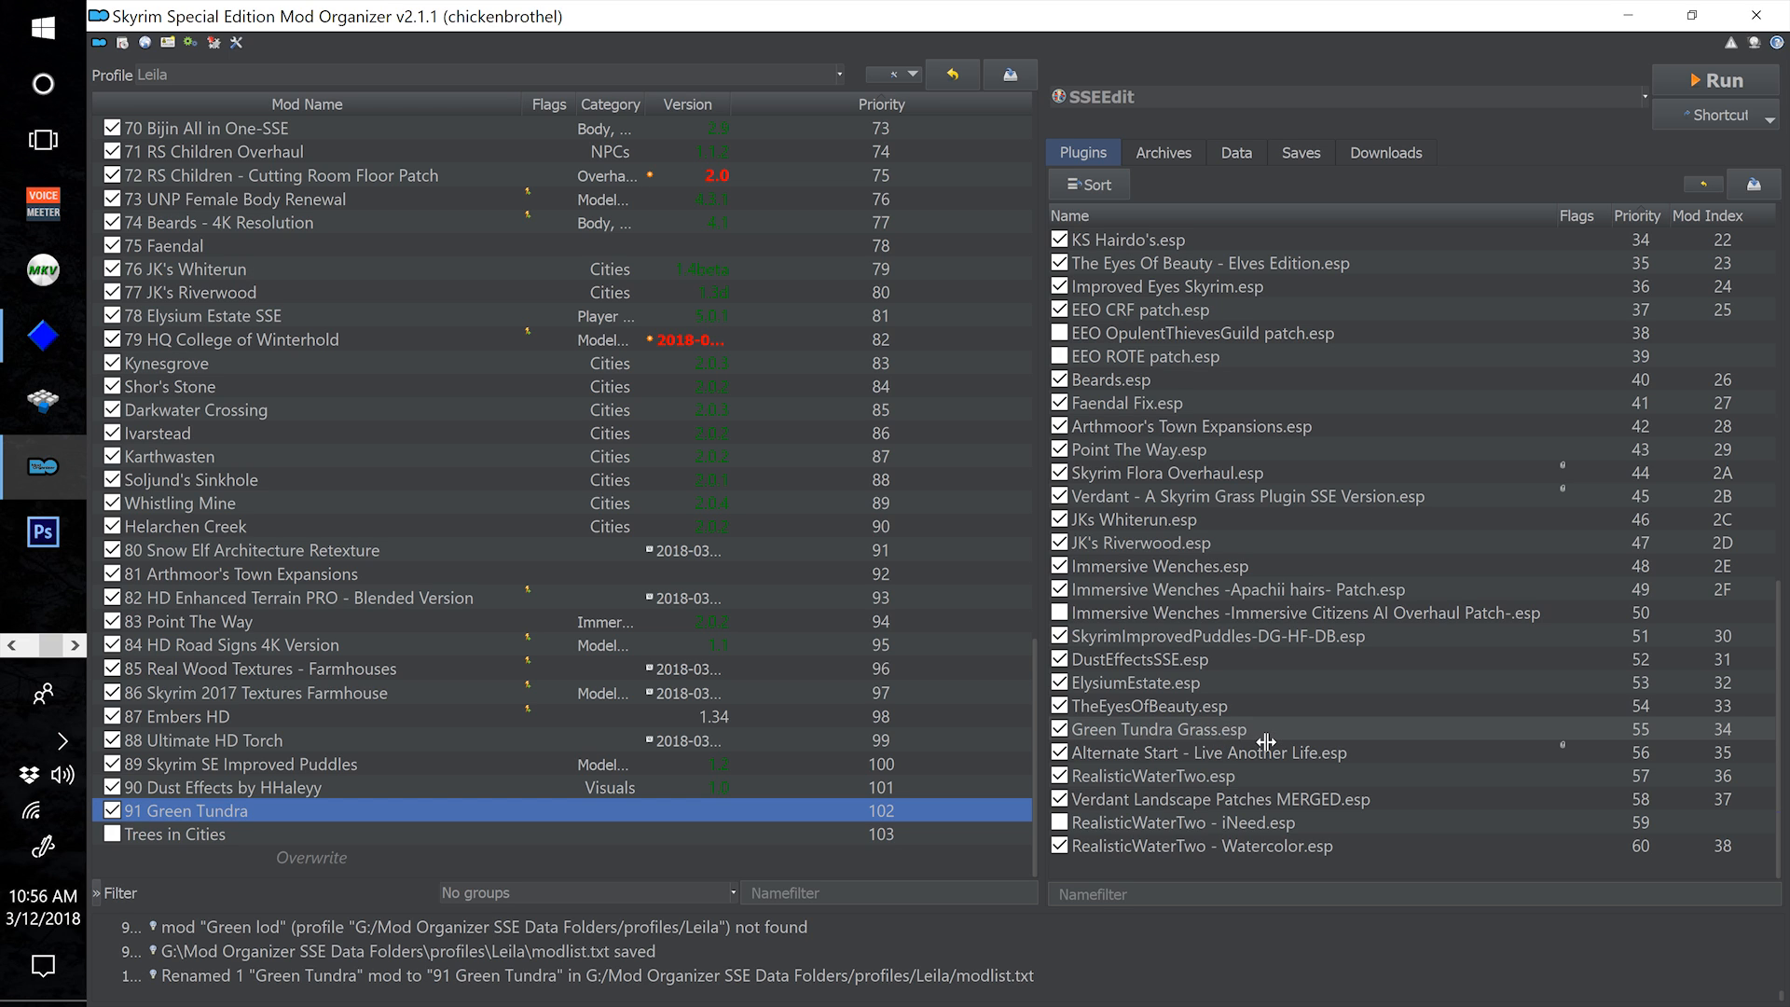
Select Green Tundra Grass.esp in the plugin load order and compare its place with the Verdant grass plugin
{"action": "left_click_drag", "start_coordinate": [1266, 741], "coordinate": [1193, 496]}
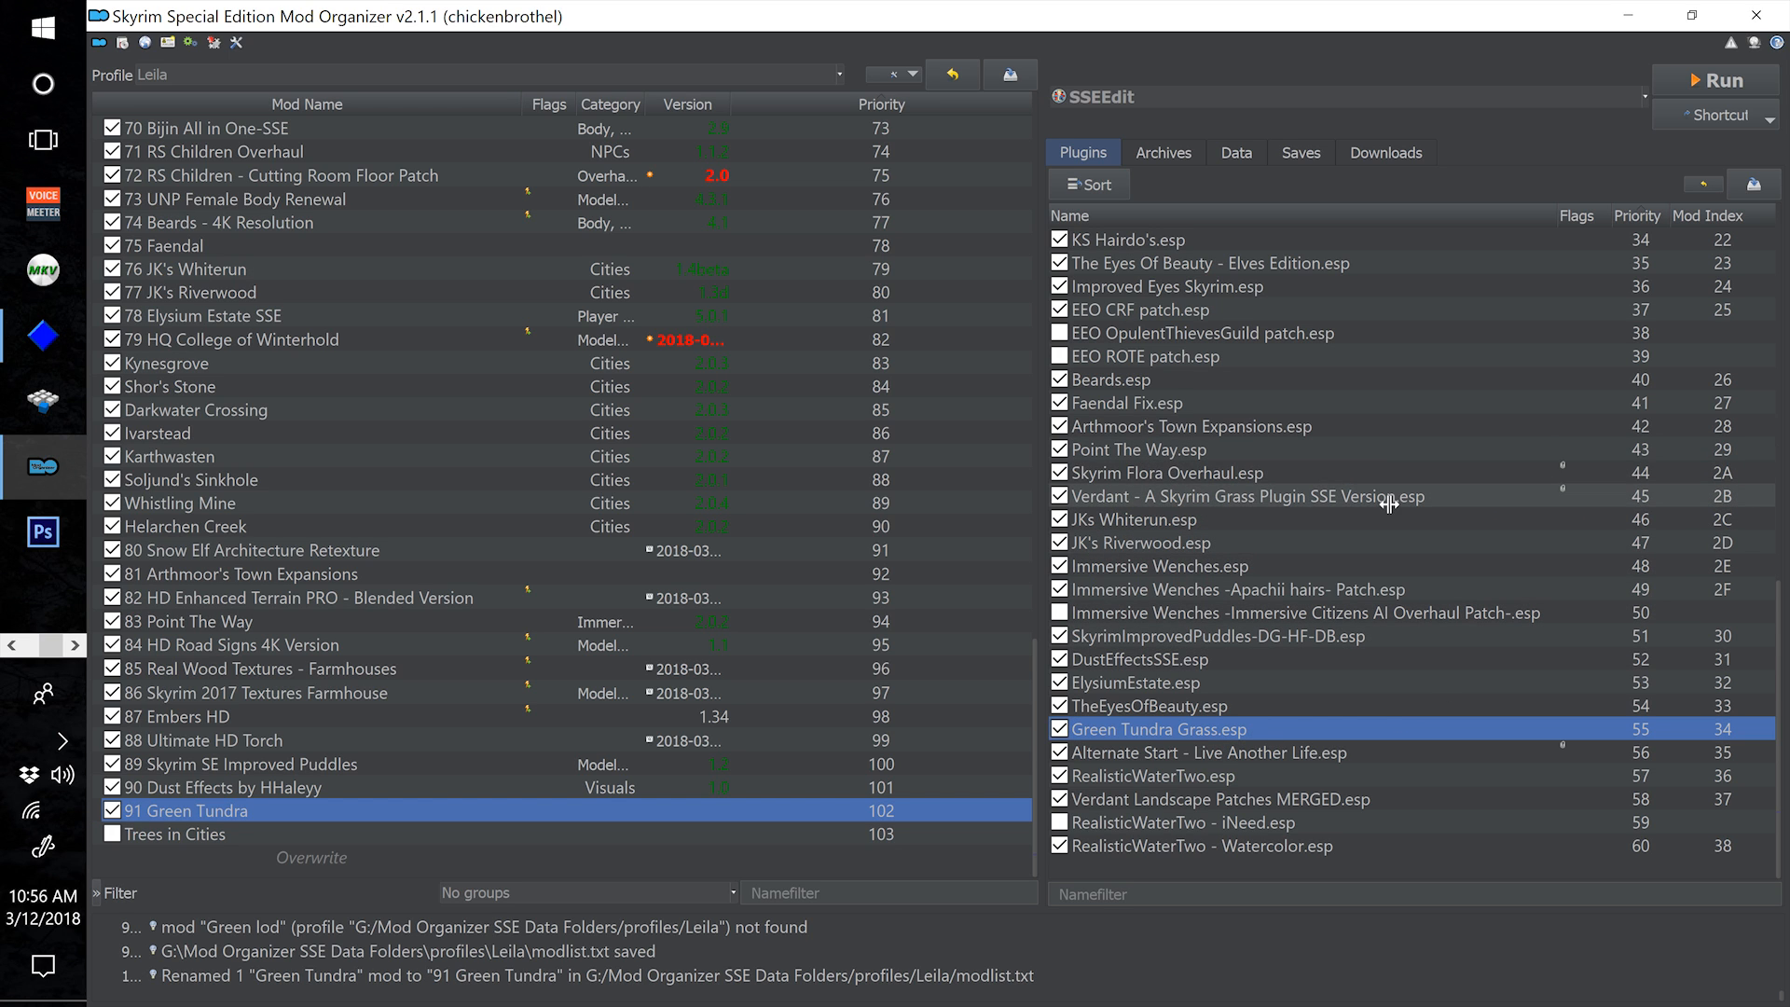
{"action": "left_click_drag", "start_coordinate": [1389, 505], "coordinate": [997, 396]}
{"action": "left_click_drag", "start_coordinate": [177, 630], "coordinate": [539, 391]}
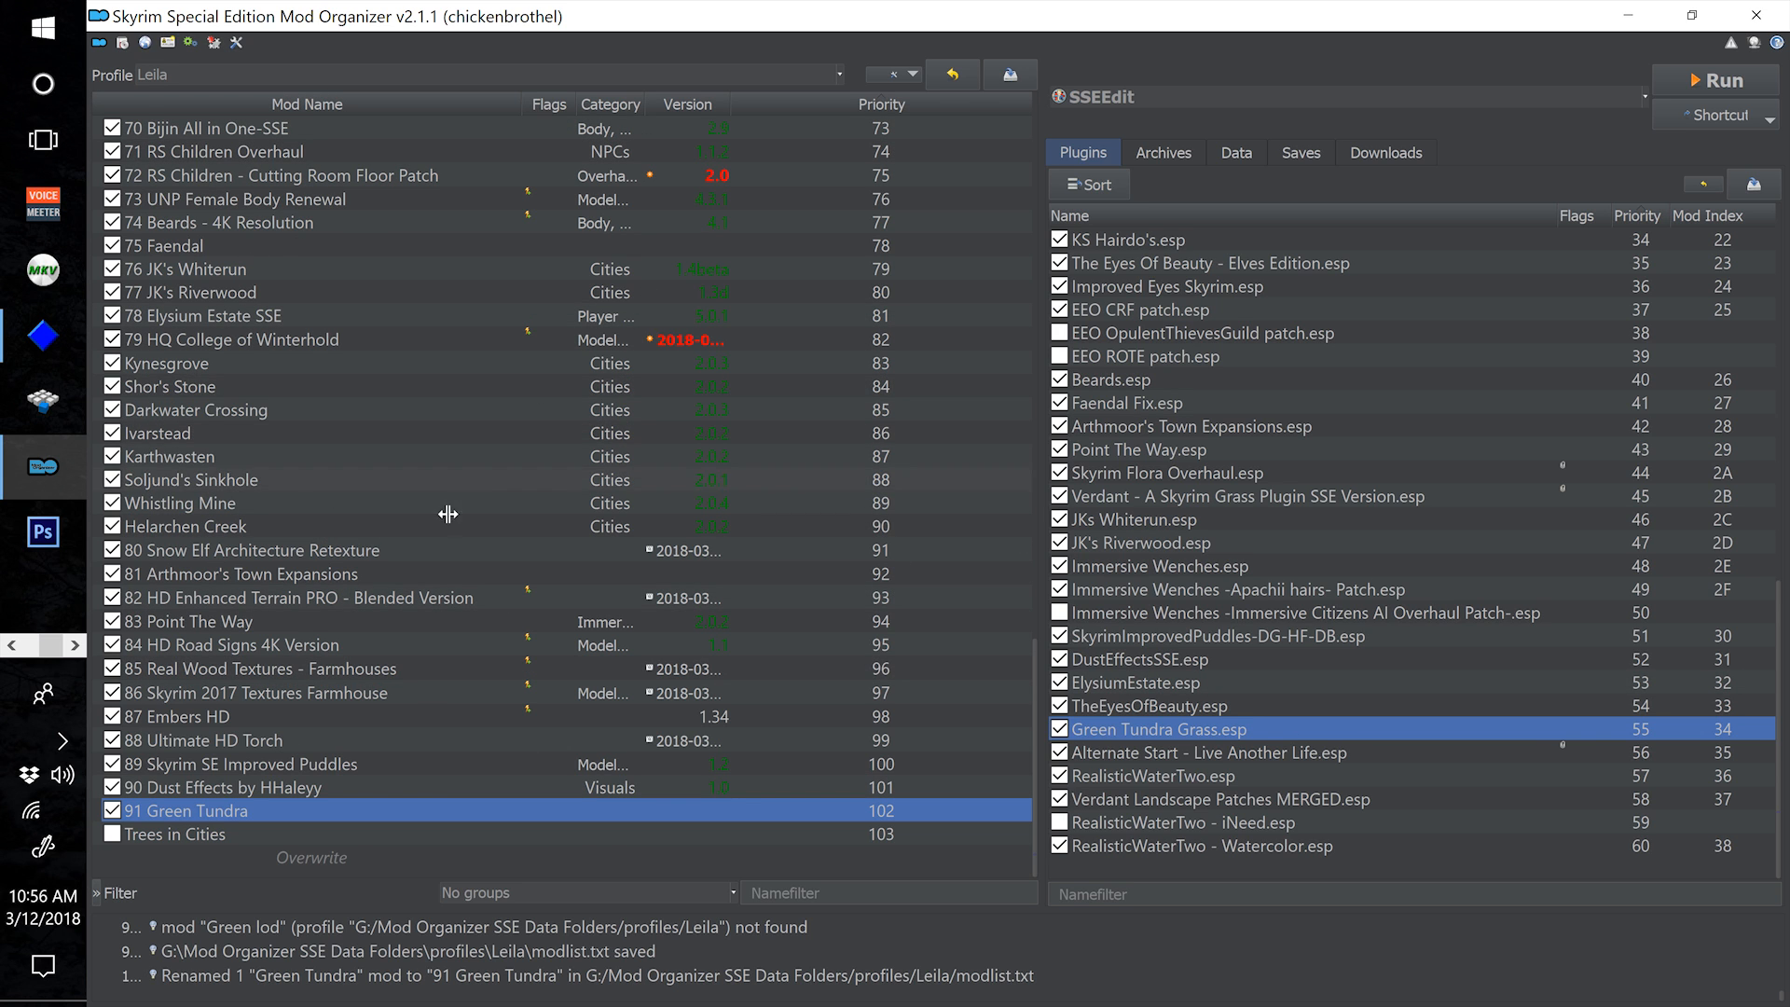
Review the mod order between 91 Green Tundra and the first entries, including the Great Forest and Verdant mods
{"action": "scroll", "coordinate": [421, 663], "scroll_direction": "up", "scroll_amount": 4}
{"action": "scroll", "coordinate": [438, 727], "scroll_direction": "up", "scroll_amount": 6}
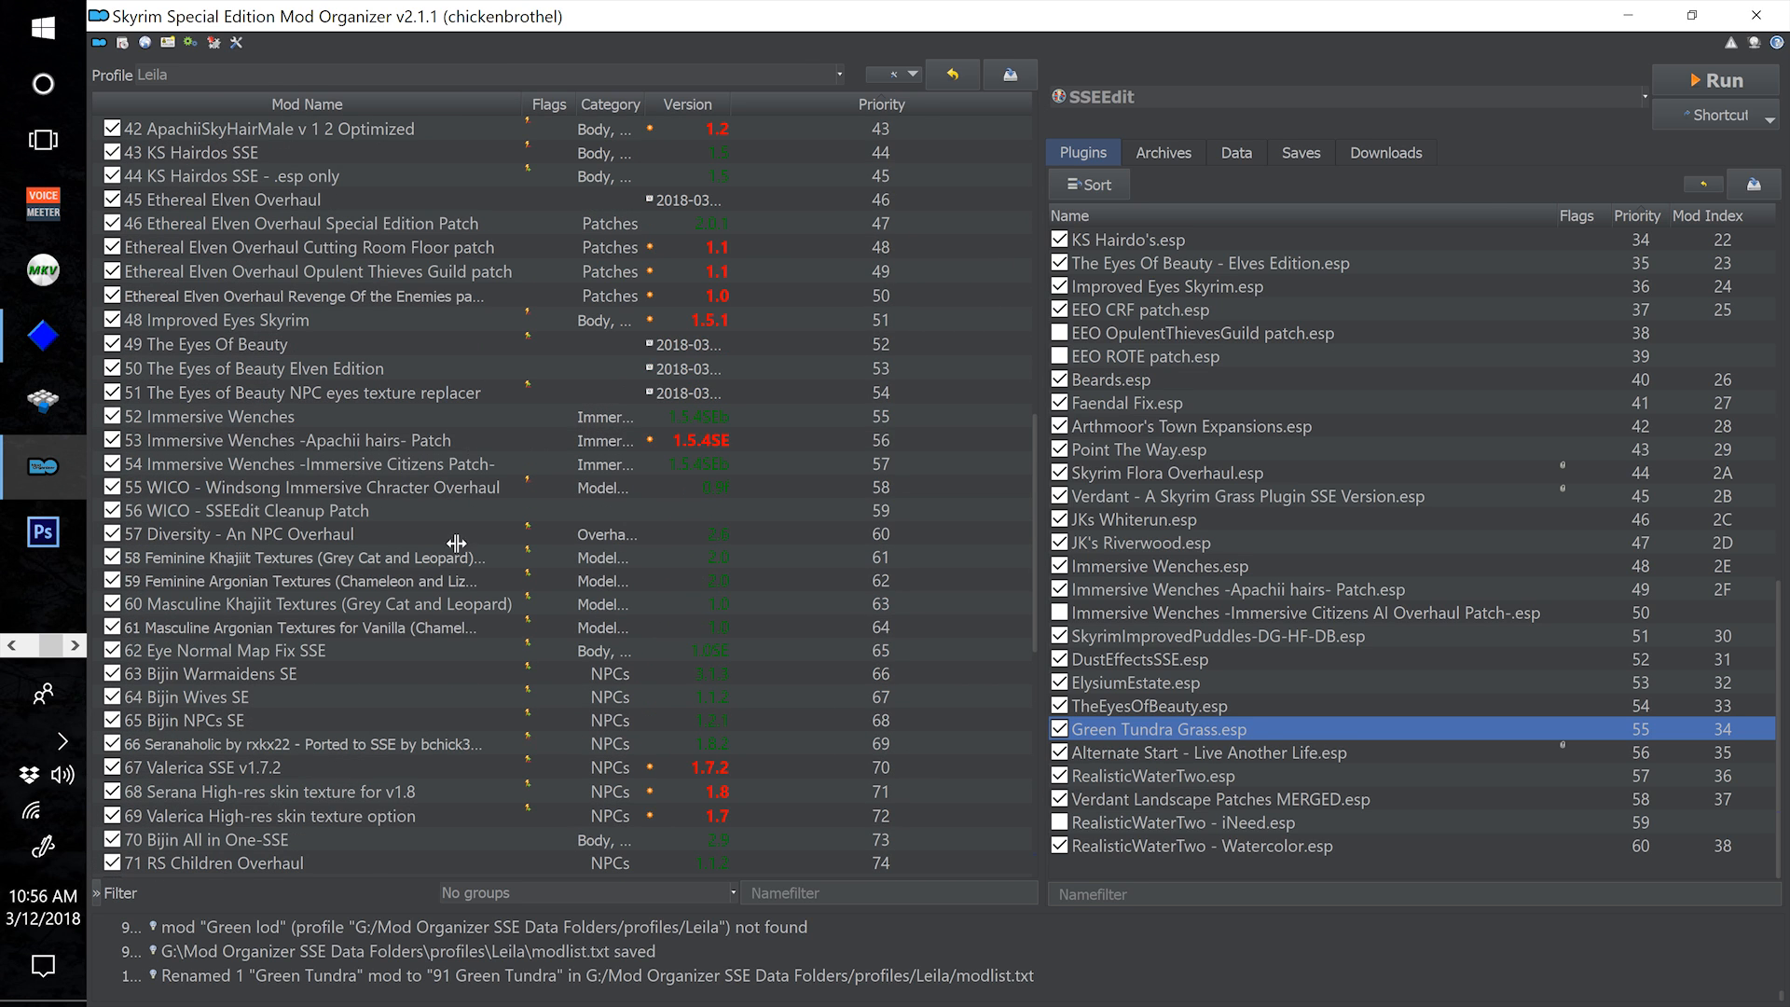
{"action": "scroll", "coordinate": [424, 671], "scroll_direction": "up", "scroll_amount": 4}
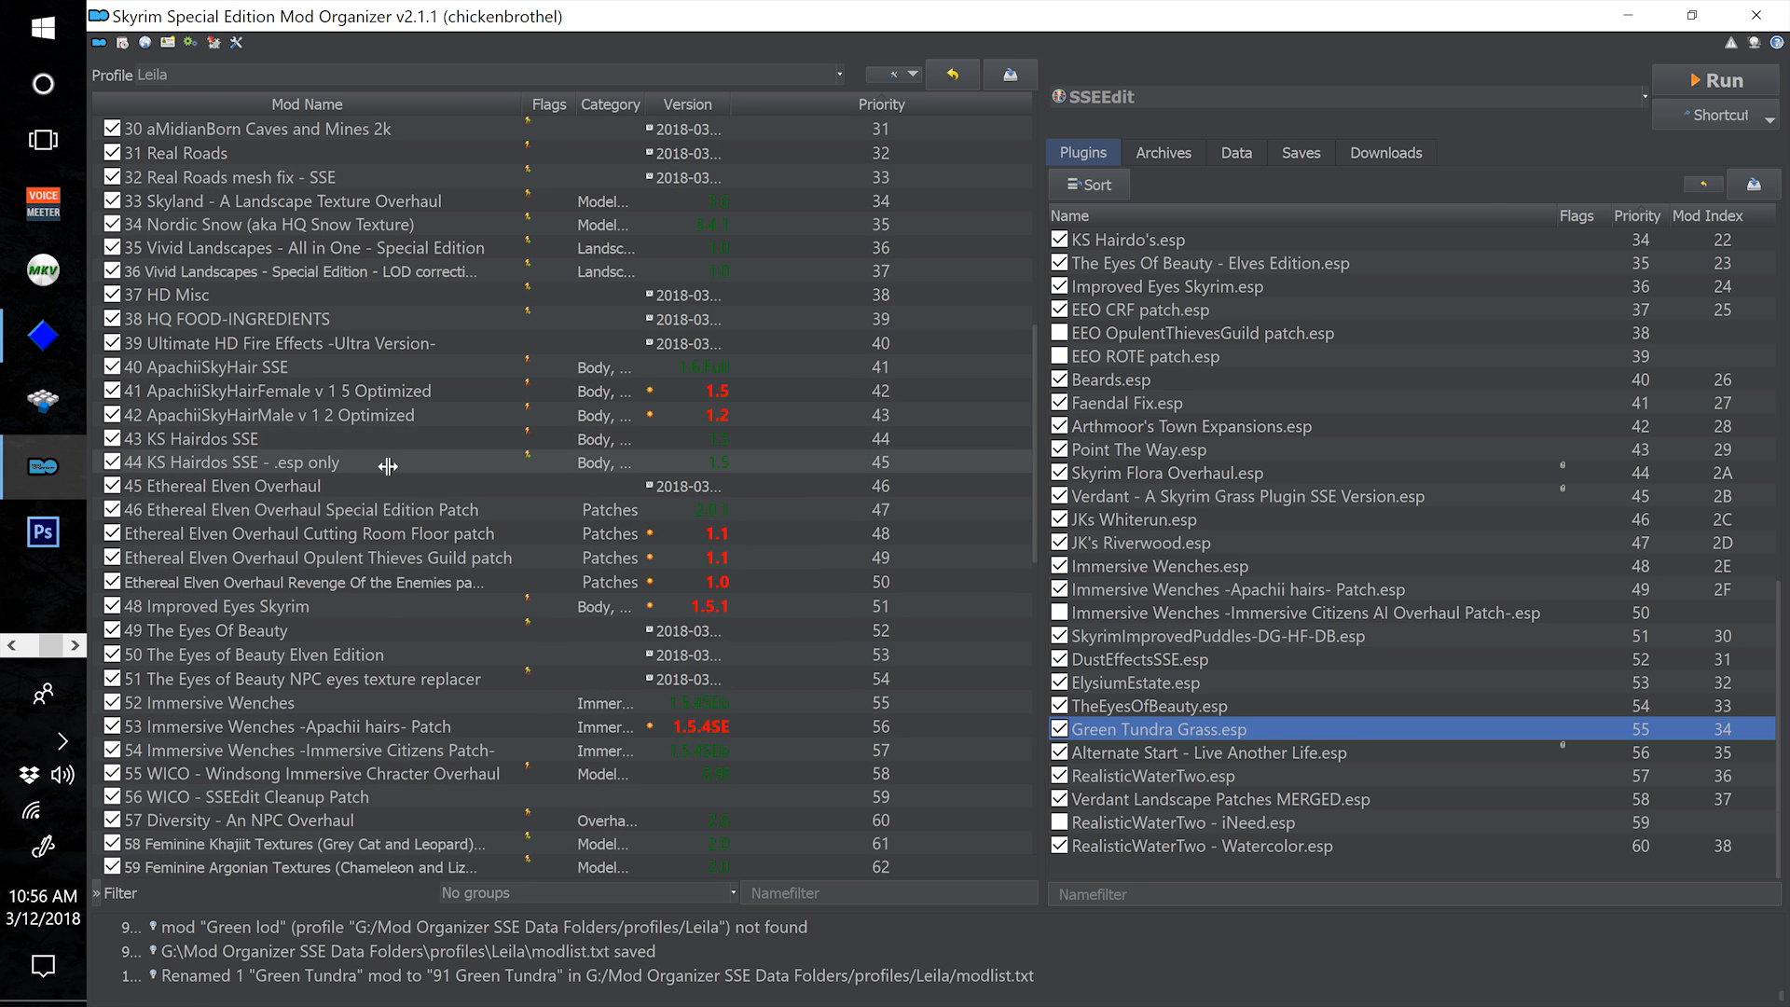
{"action": "scroll", "coordinate": [527, 469], "scroll_direction": "up", "scroll_amount": 4}
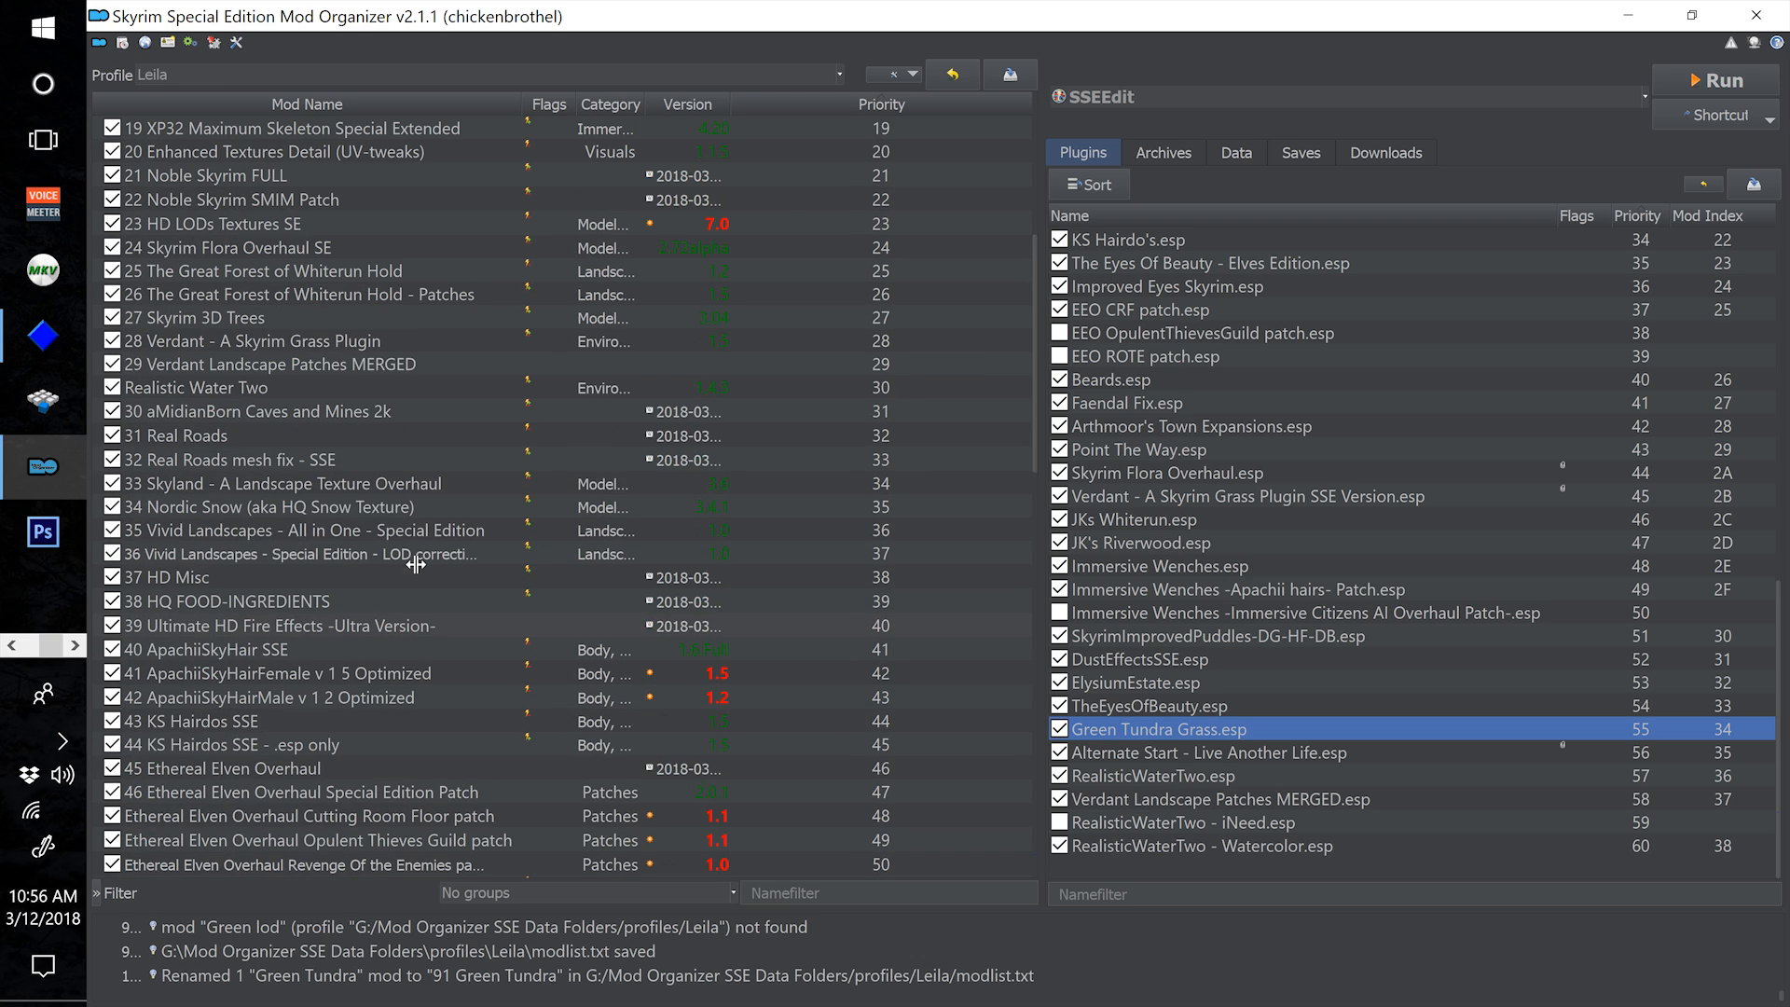
{"action": "scroll", "coordinate": [428, 688], "scroll_direction": "down", "scroll_amount": 8}
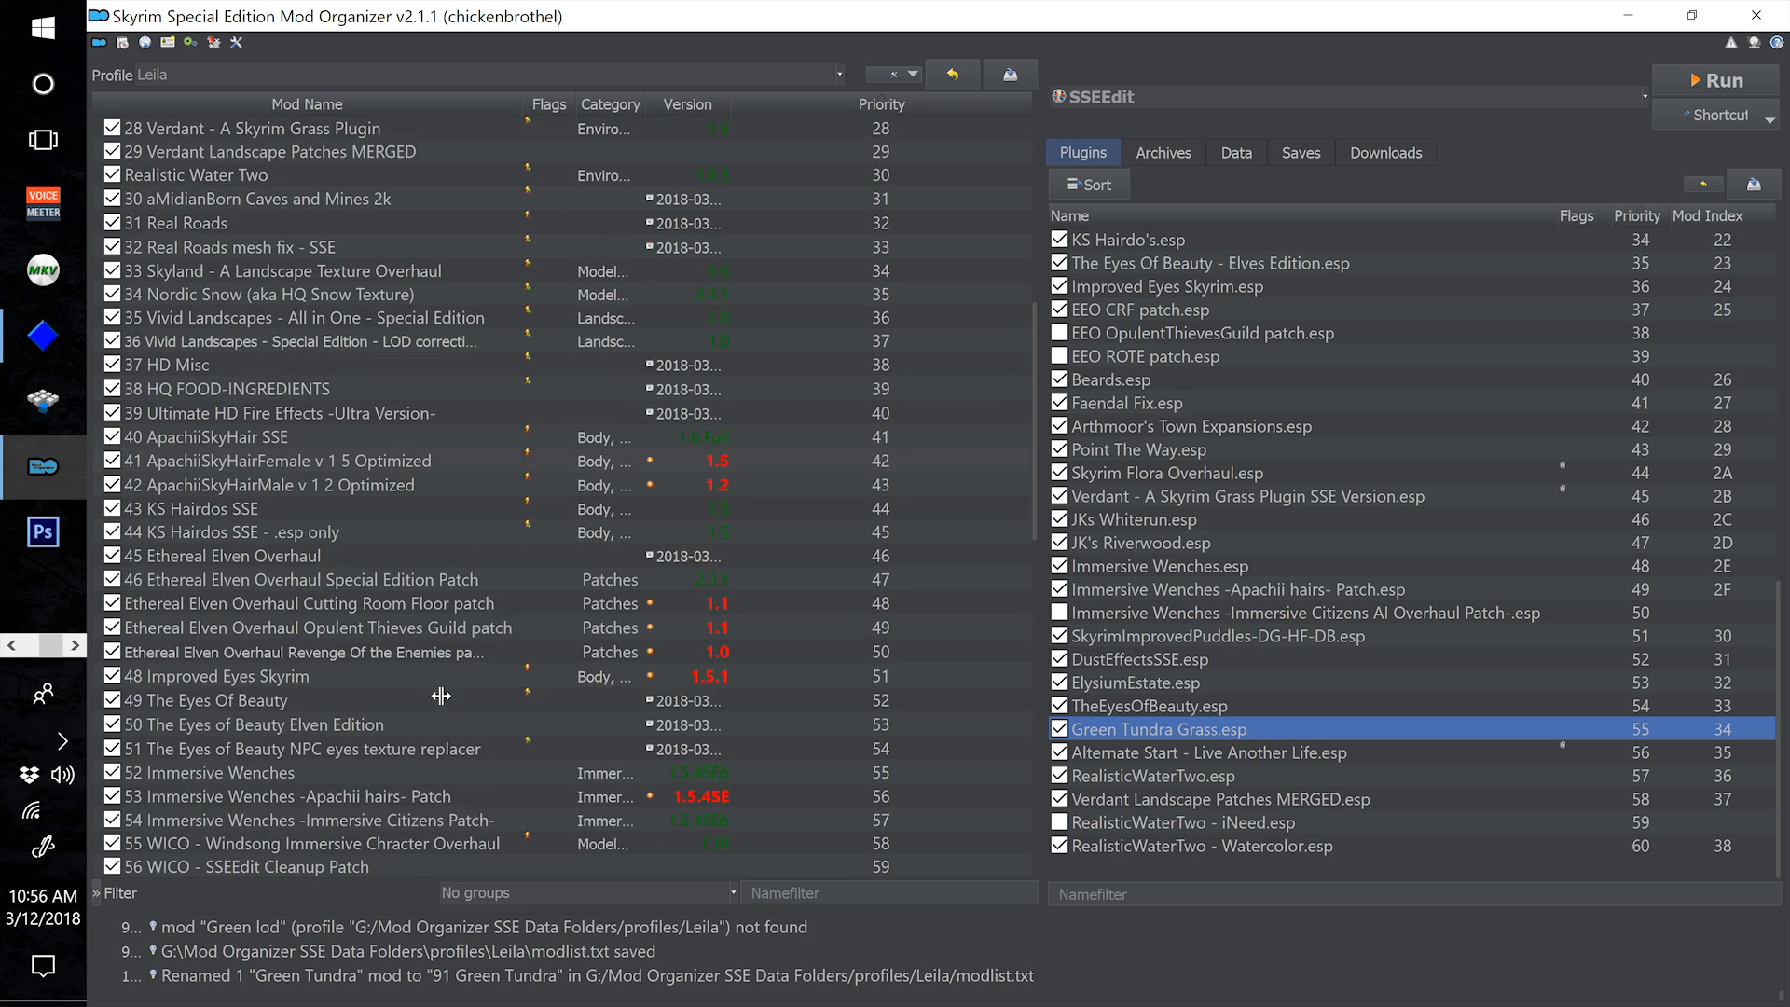
{"action": "scroll", "coordinate": [428, 688], "scroll_direction": "down", "scroll_amount": 10}
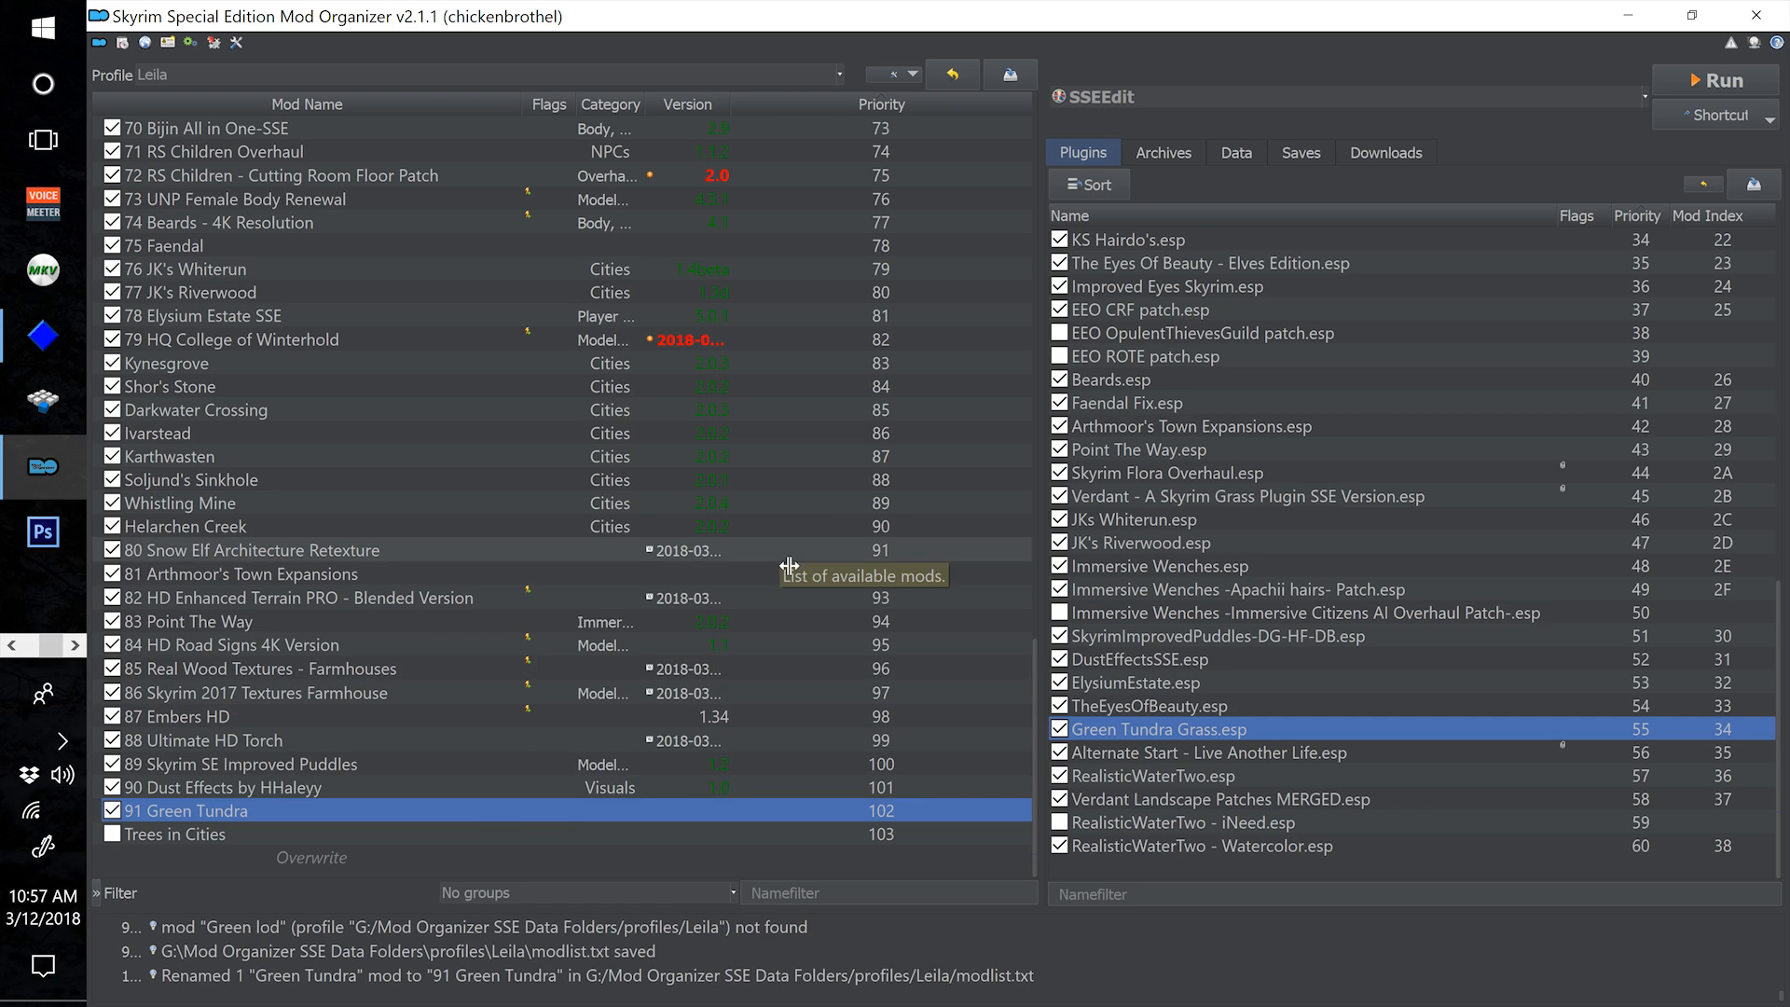
{"action": "scroll", "coordinate": [471, 671], "scroll_direction": "up", "scroll_amount": 13}
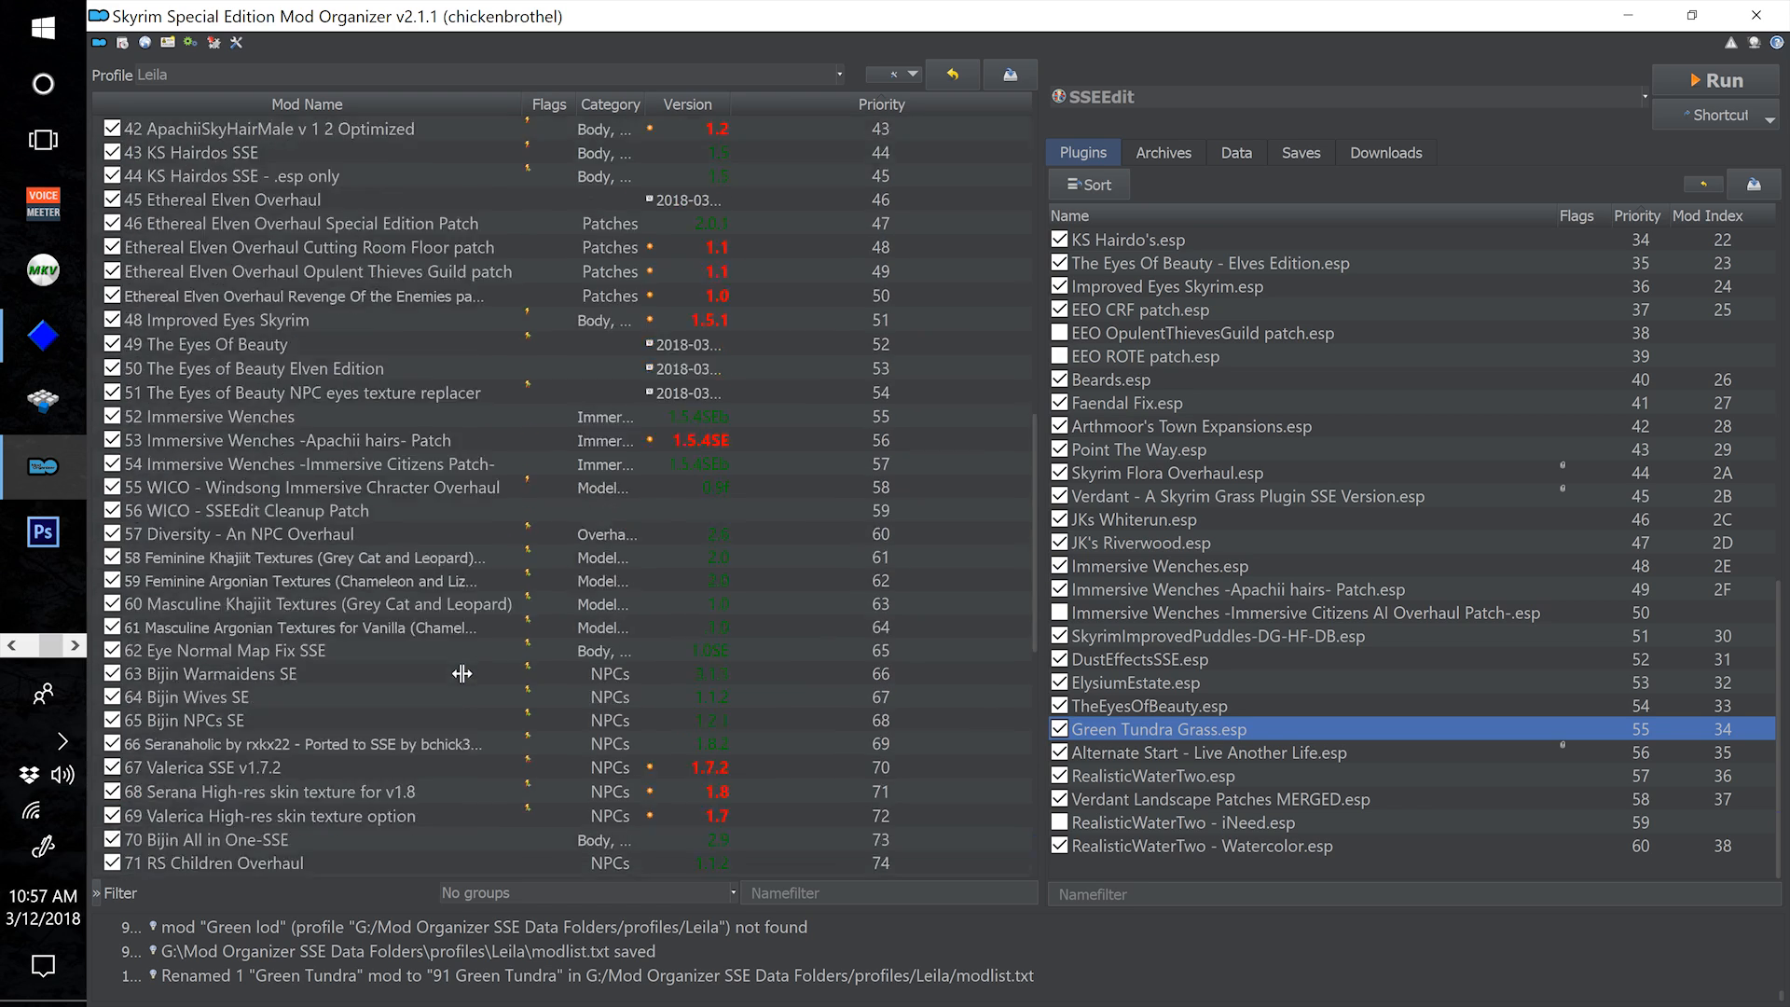
{"action": "scroll", "coordinate": [475, 671], "scroll_direction": "up", "scroll_amount": 7}
{"action": "scroll", "coordinate": [484, 670], "scroll_direction": "up", "scroll_amount": 3}
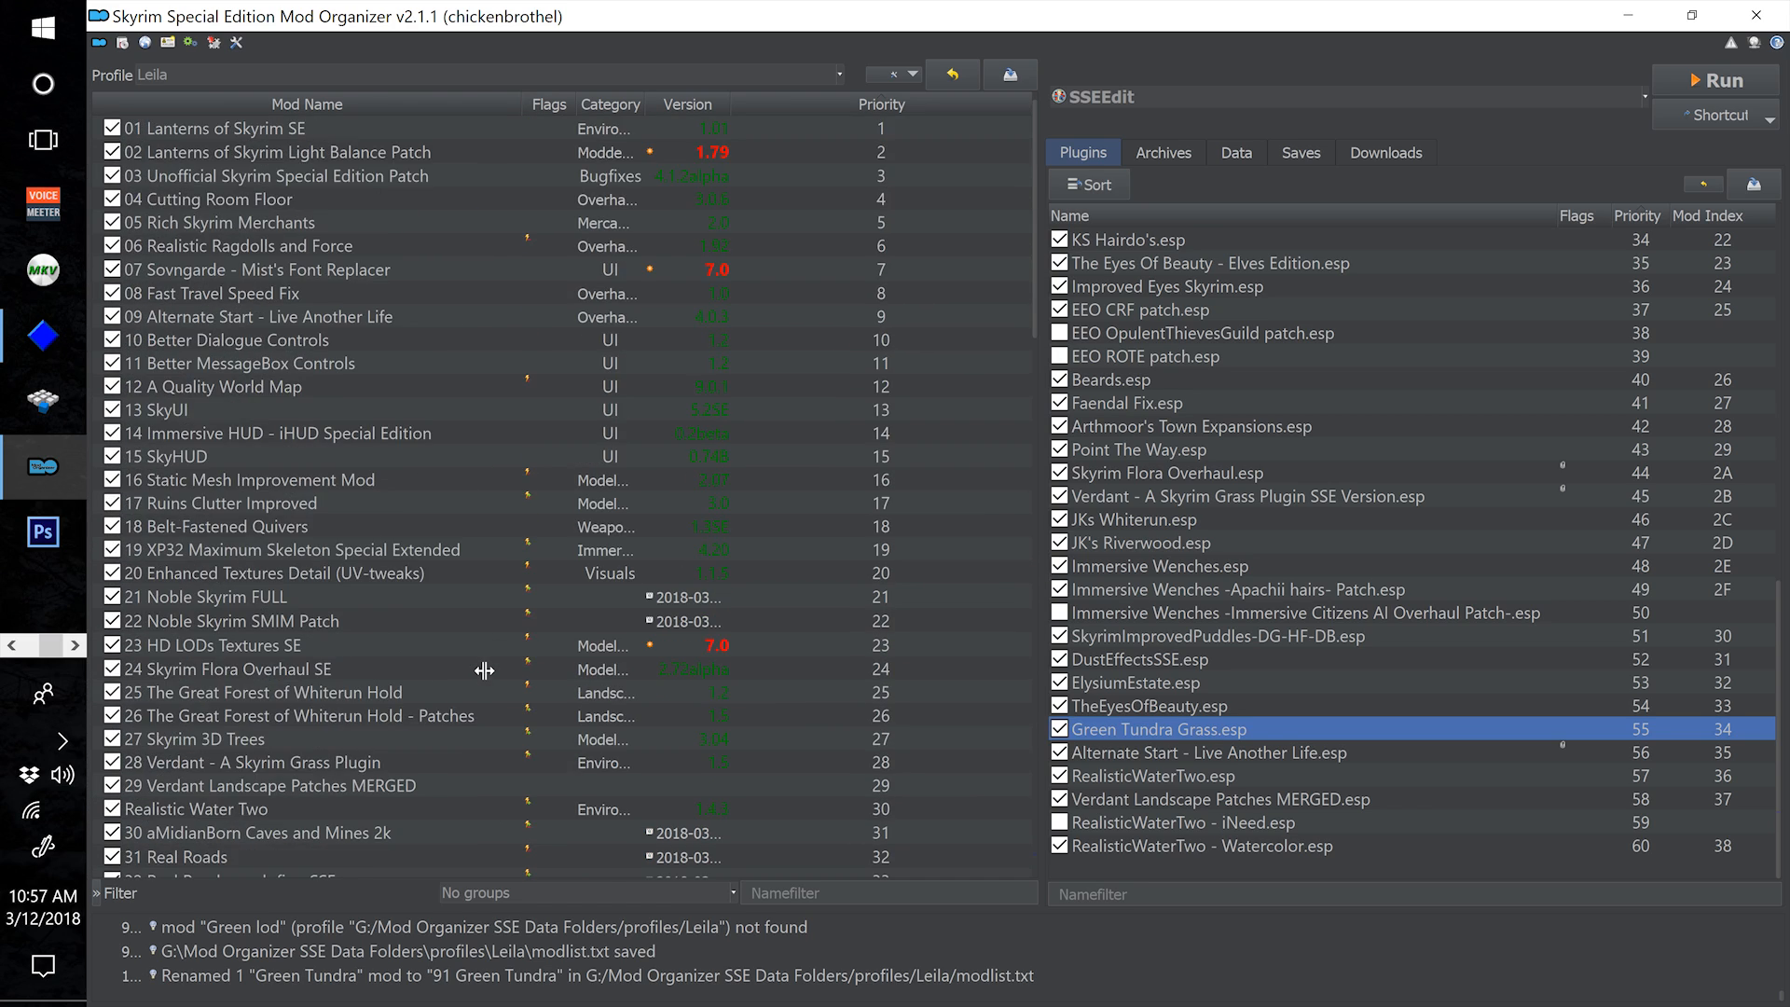
{"action": "scroll", "coordinate": [486, 648], "scroll_direction": "down", "scroll_amount": 2}
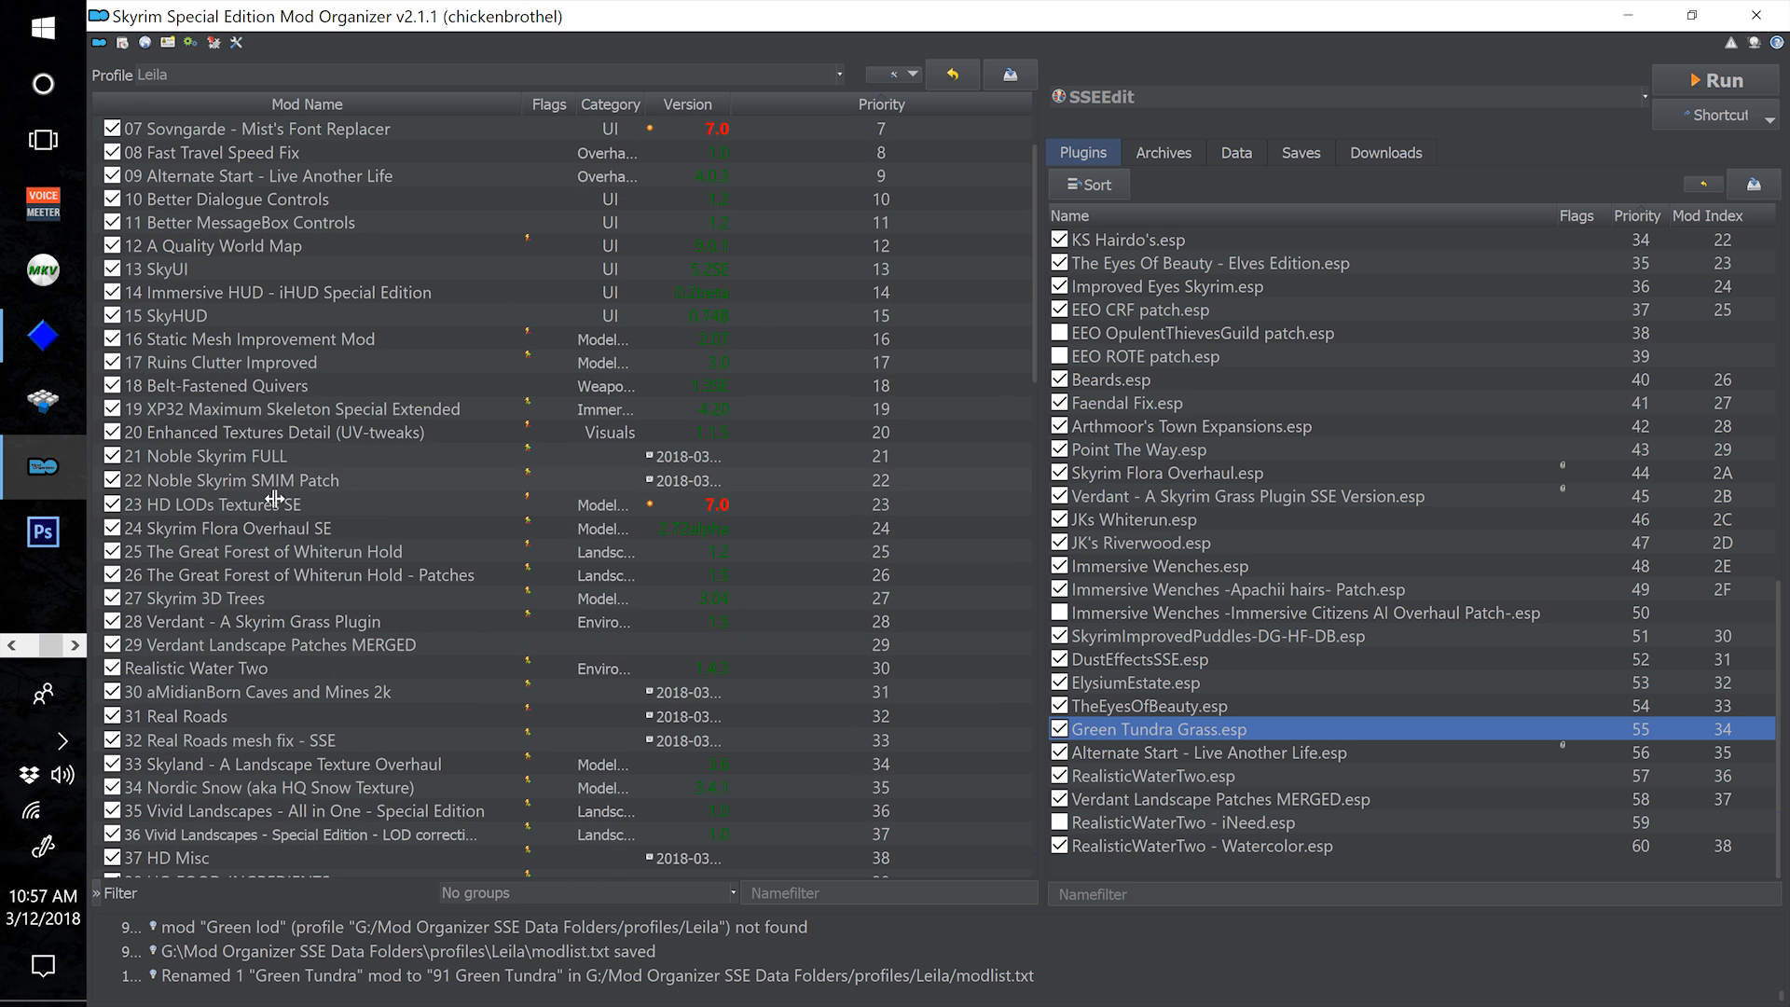
{"action": "scroll", "coordinate": [433, 627], "scroll_direction": "down", "scroll_amount": 1}
{"action": "scroll", "coordinate": [432, 627], "scroll_direction": "down", "scroll_amount": 5}
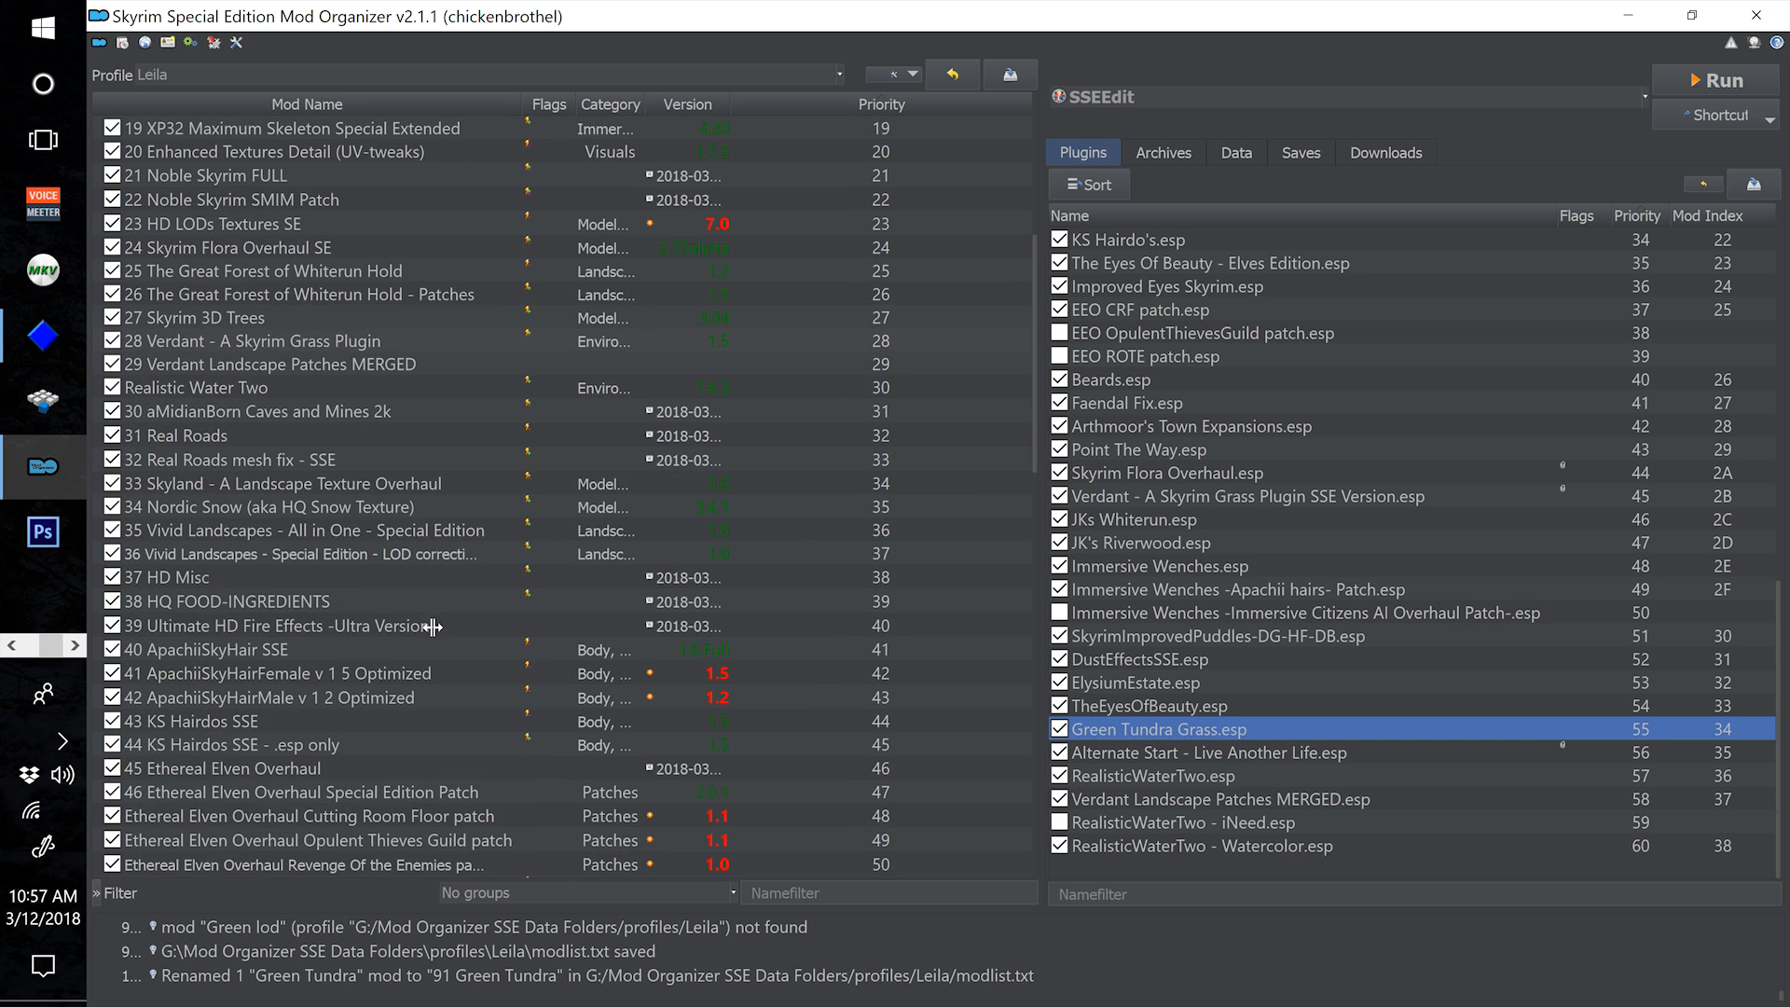
Inspect the Ethereal Elven Overhaul patches for Cutting Room Floor, Opulent Thieves Guild and Revenge Of the Enemies, and select the main Ethereal Elven Overhaul mod
{"action": "left_click", "coordinate": [432, 727]}
{"action": "scroll", "coordinate": [433, 708], "scroll_direction": "down", "scroll_amount": 1}
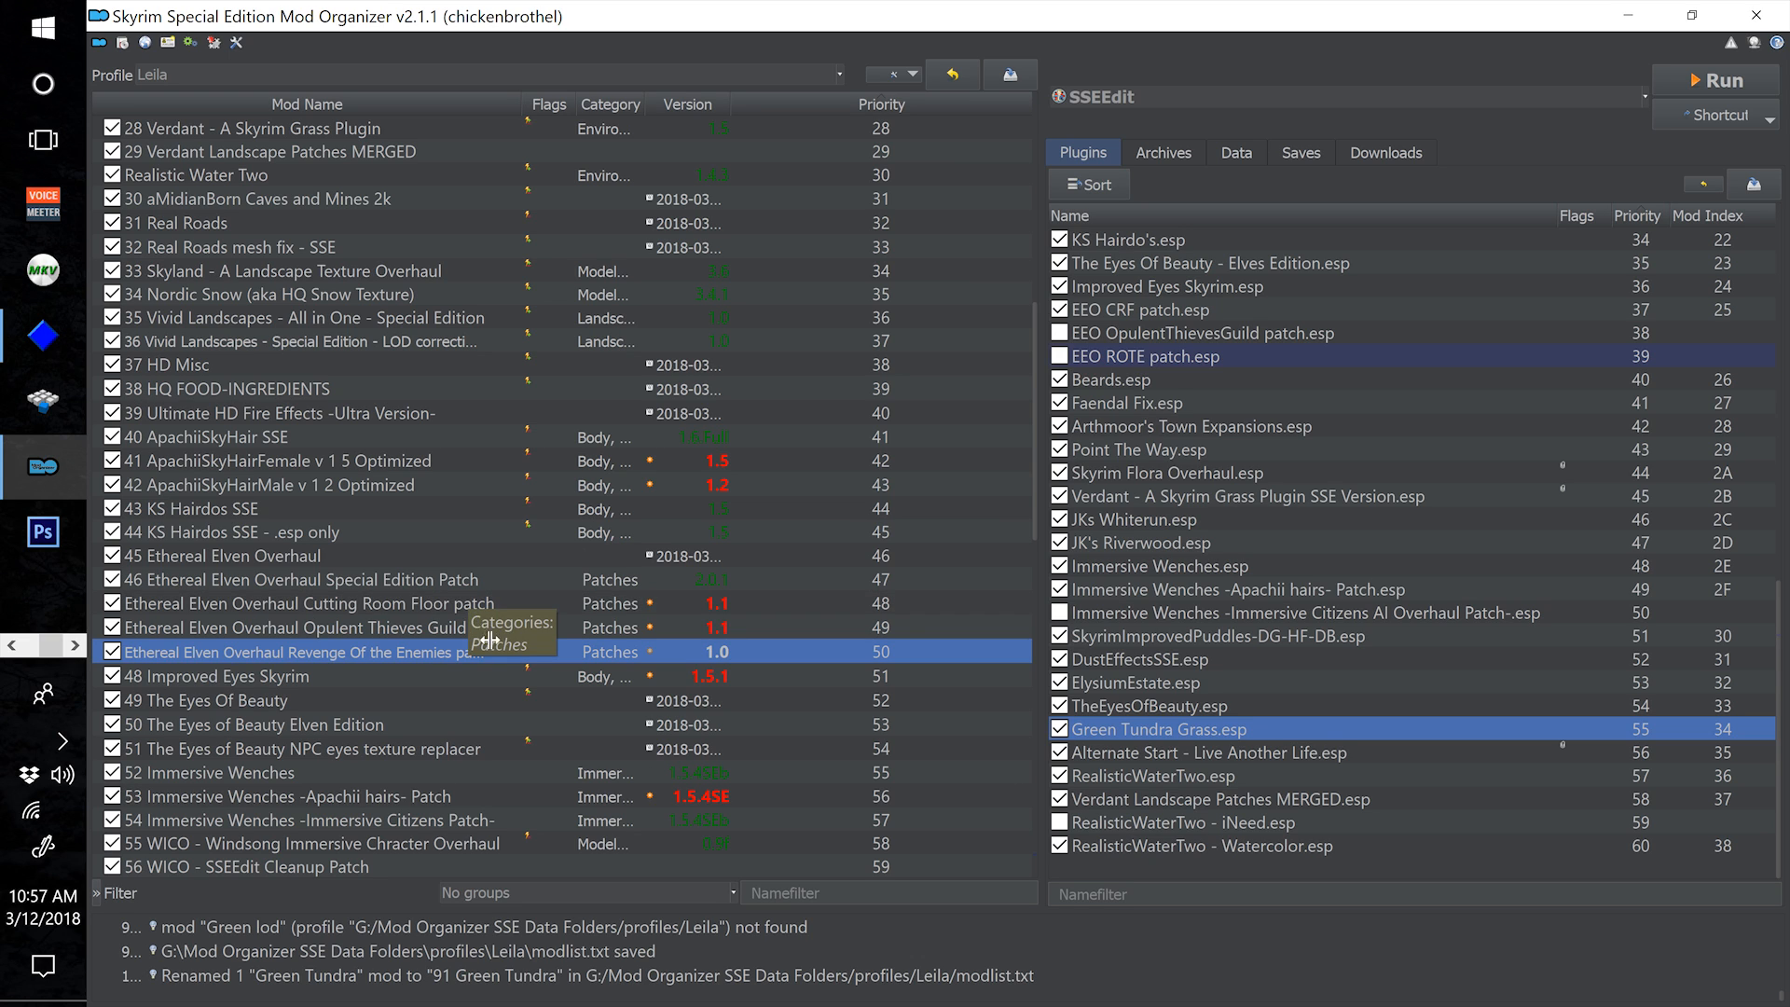
{"action": "left_click", "coordinate": [455, 630]}
{"action": "left_click", "coordinate": [461, 604]}
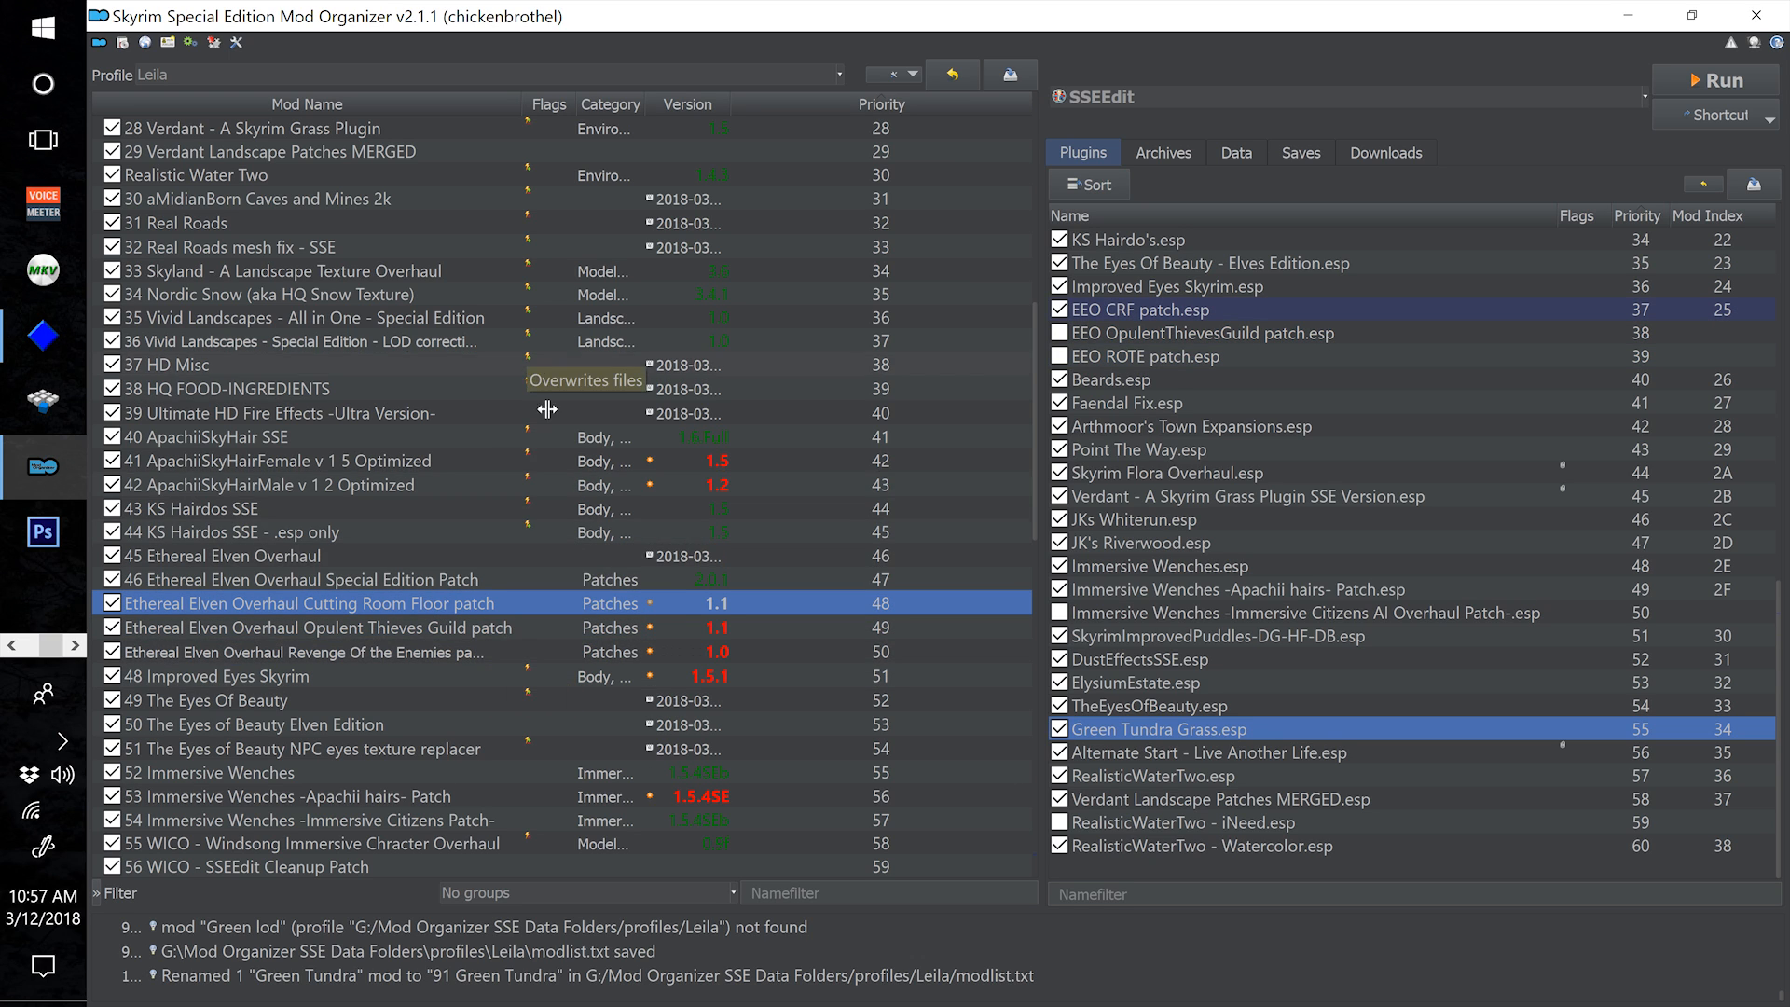
{"action": "left_click", "coordinate": [313, 657]}
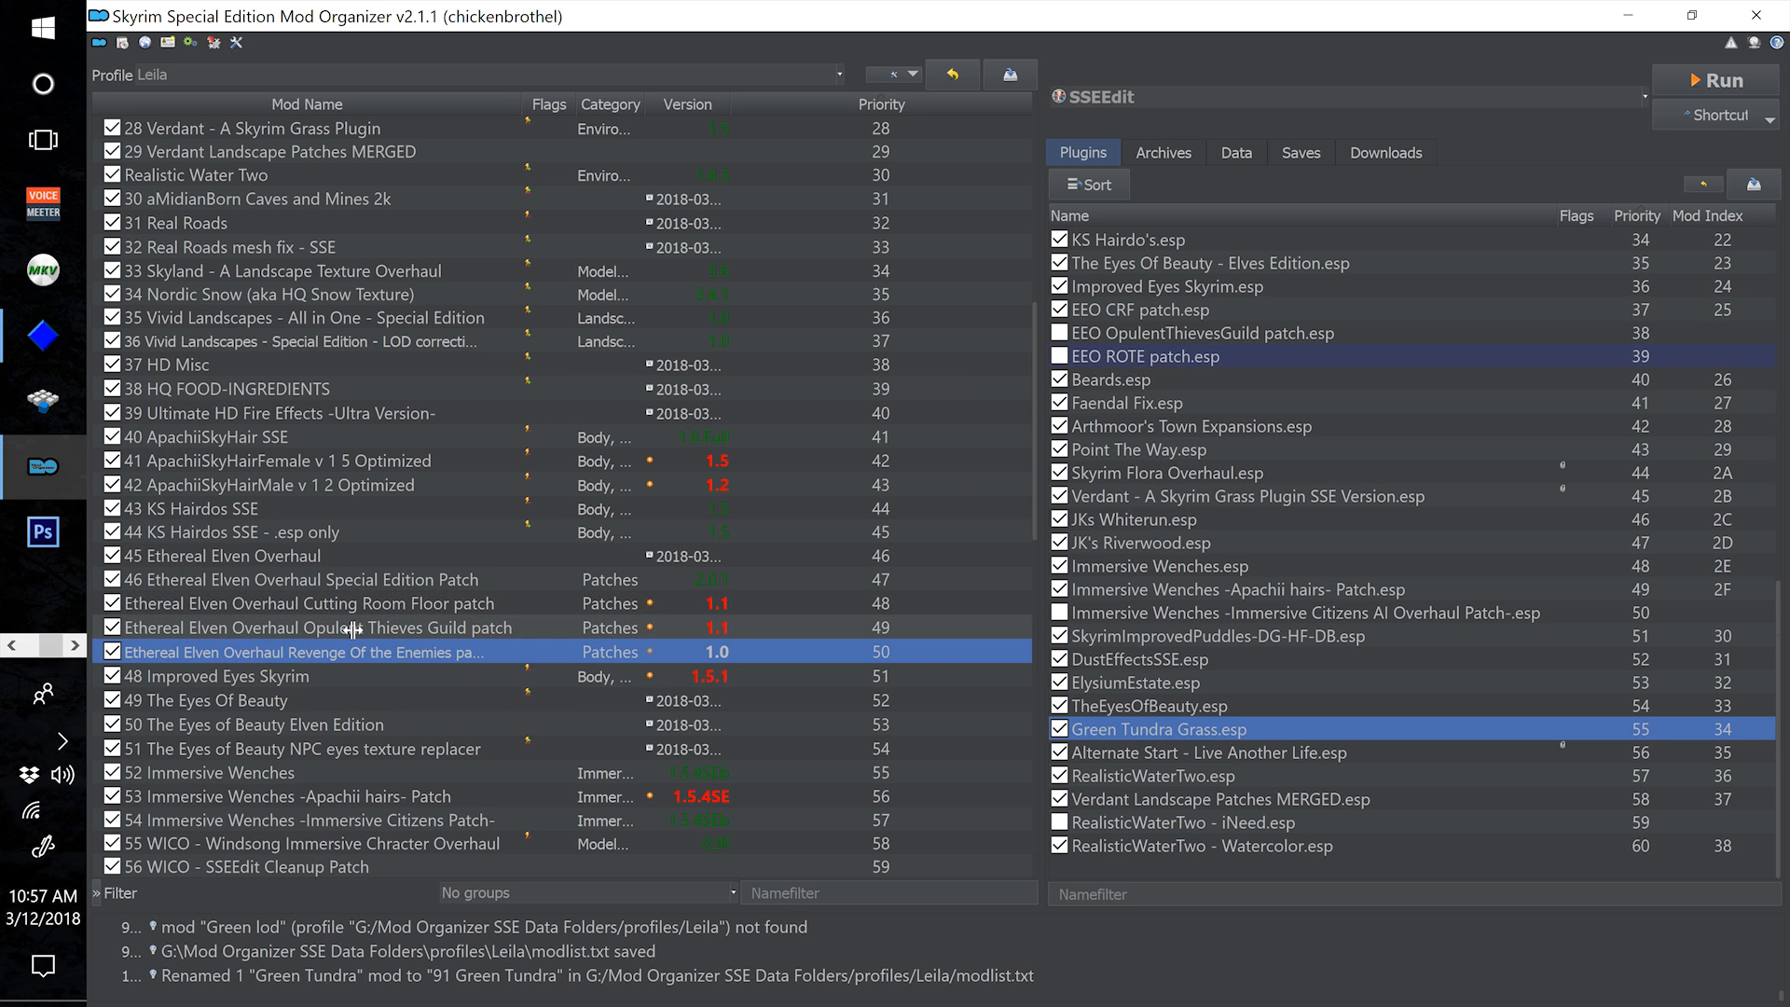
{"action": "left_click", "coordinate": [352, 627]}
{"action": "left_click", "coordinate": [374, 604]}
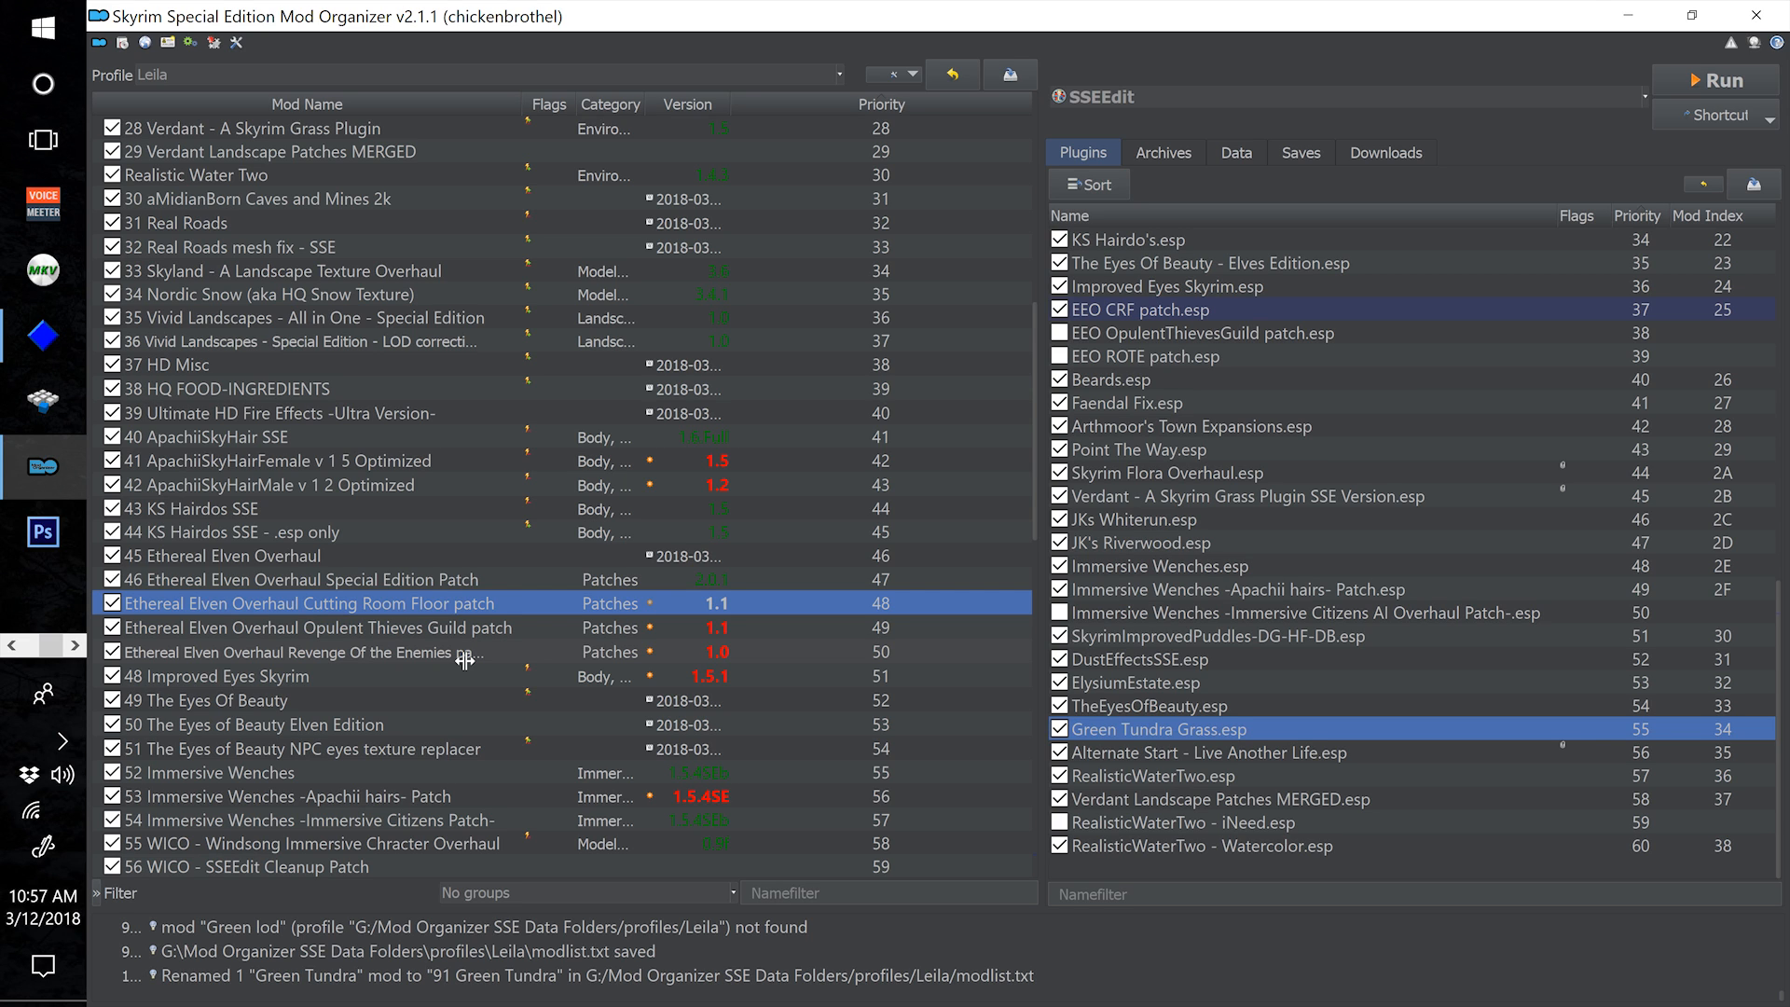
{"action": "left_click", "coordinate": [390, 652]}
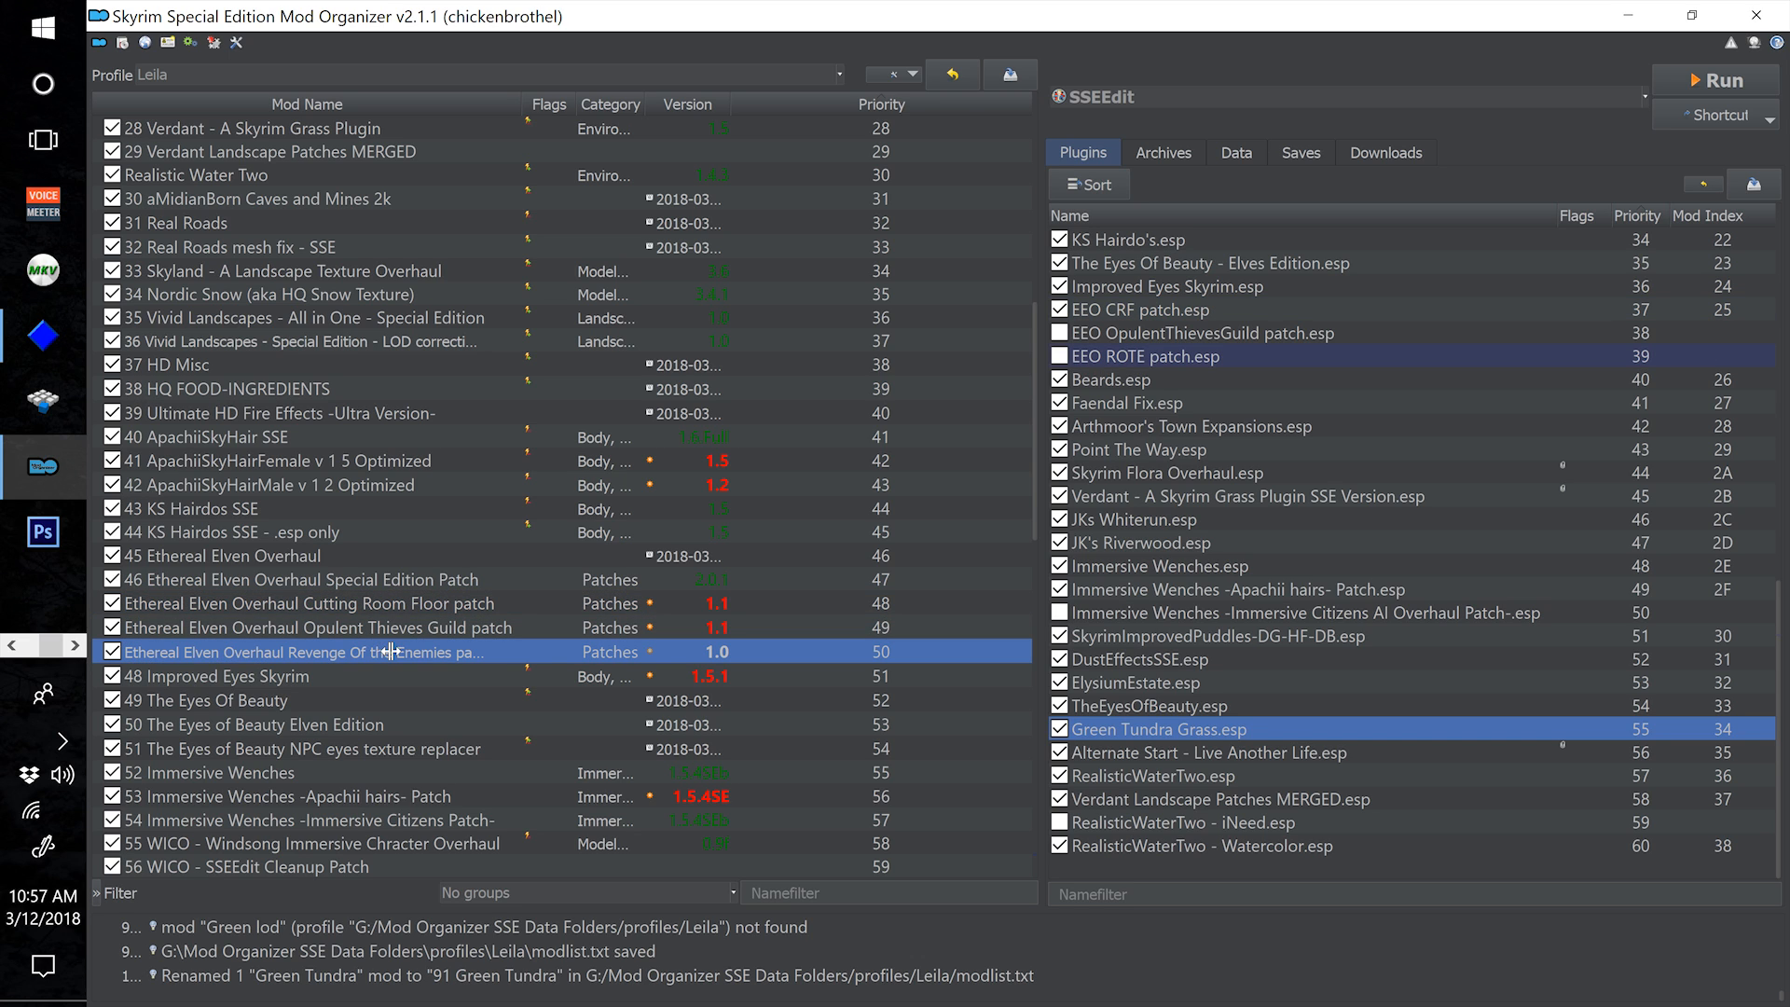
{"action": "left_click", "coordinate": [370, 613]}
{"action": "key", "text": "Up"}
{"action": "key", "text": "Up"}
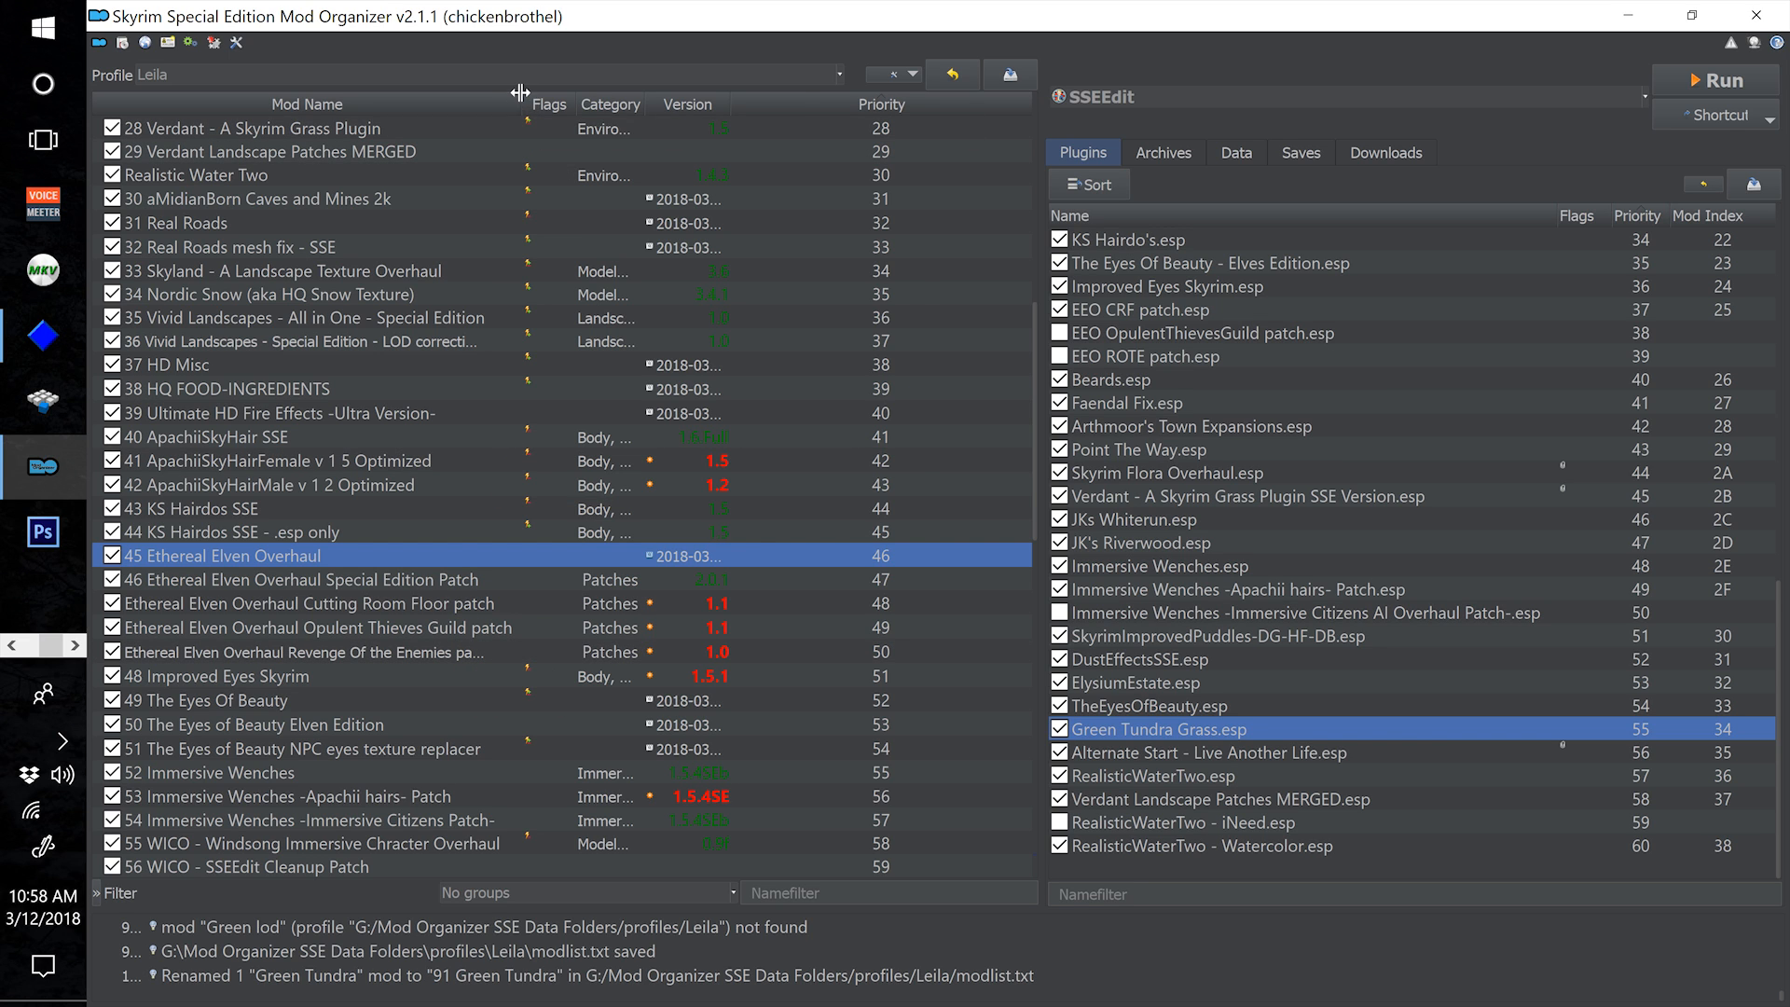
Widen the mod name column to fit the full names and go through Ethereal Elven Overhaul and its patches again
{"action": "left_click_drag", "start_coordinate": [519, 92], "coordinate": [598, 92]}
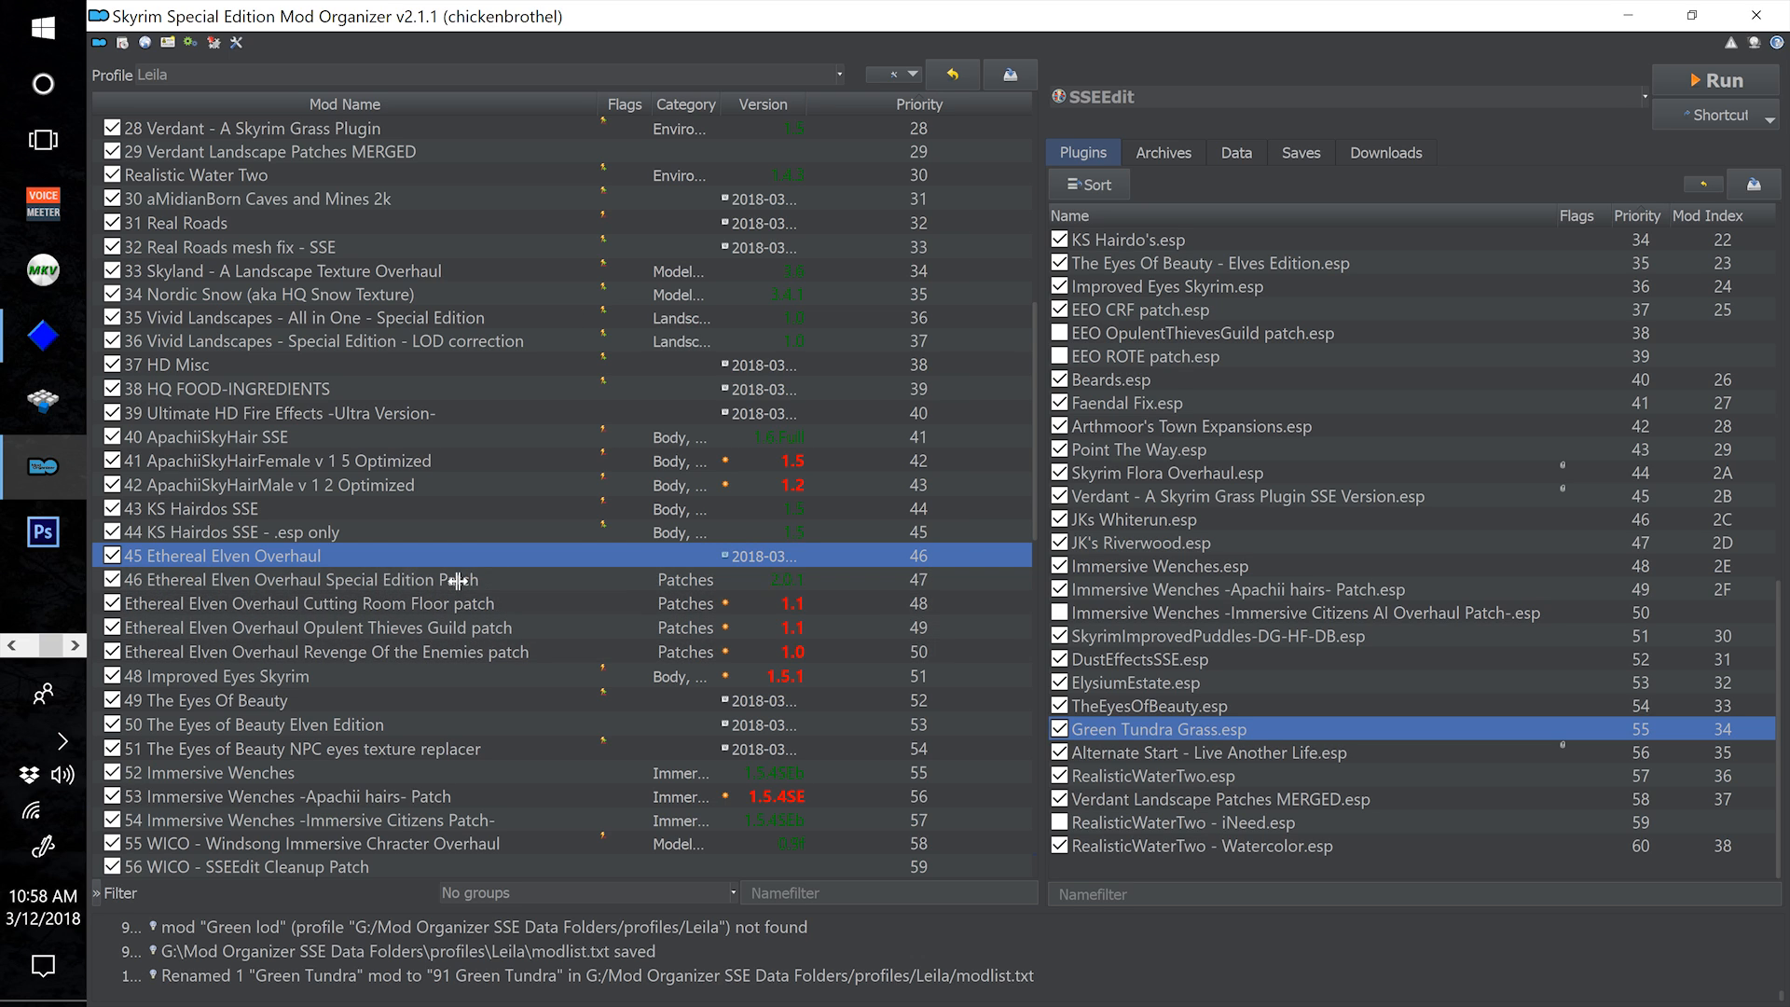
{"action": "left_click", "coordinate": [345, 581]}
{"action": "left_click", "coordinate": [402, 603]}
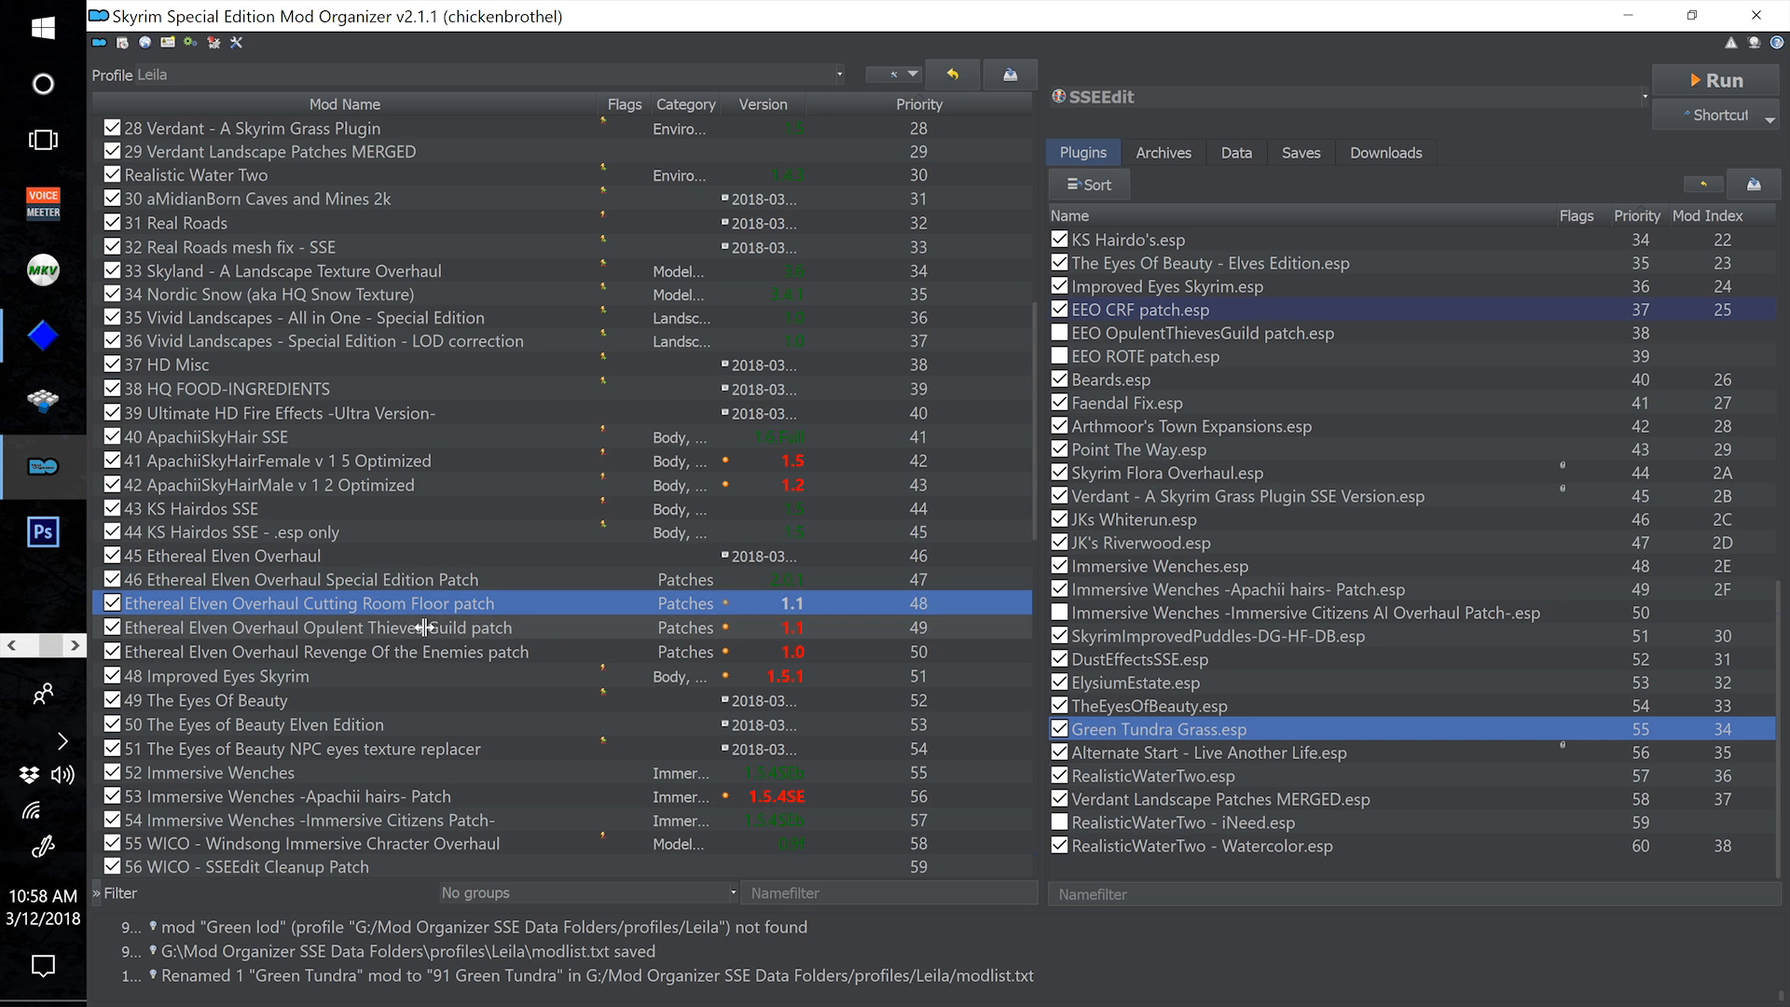
{"action": "left_click", "coordinate": [423, 628]}
{"action": "left_click", "coordinate": [429, 652]}
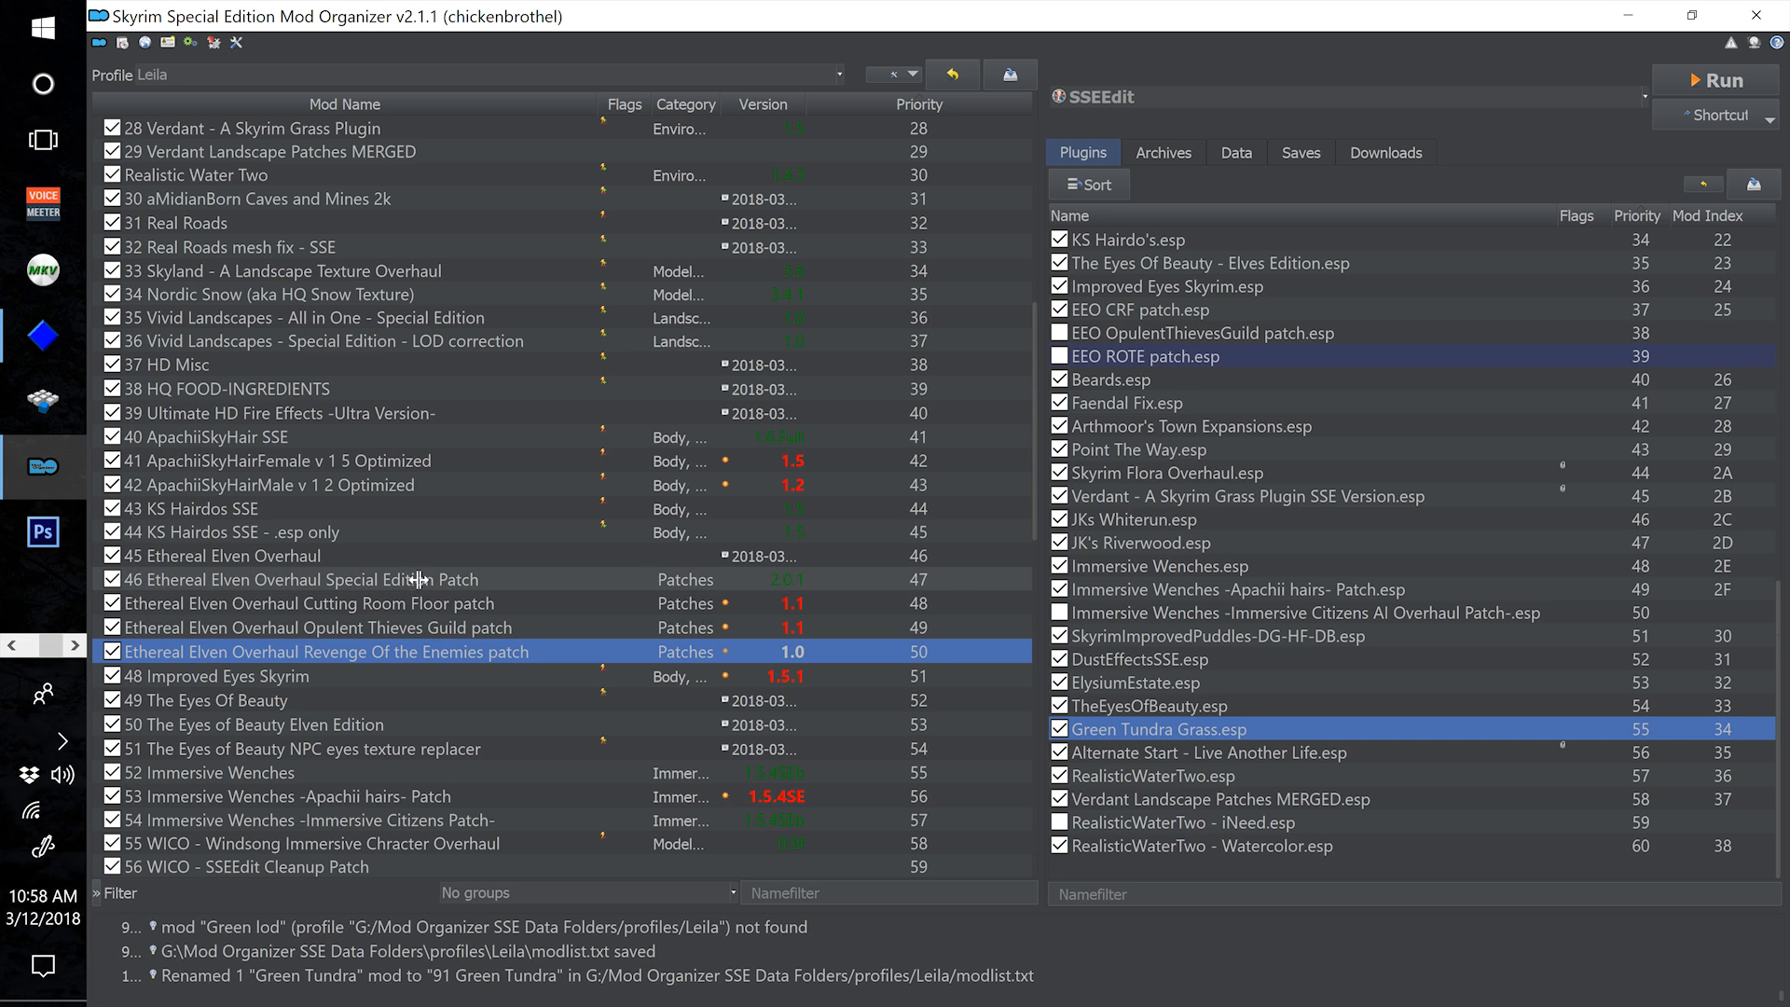
{"action": "left_click", "coordinate": [396, 561]}
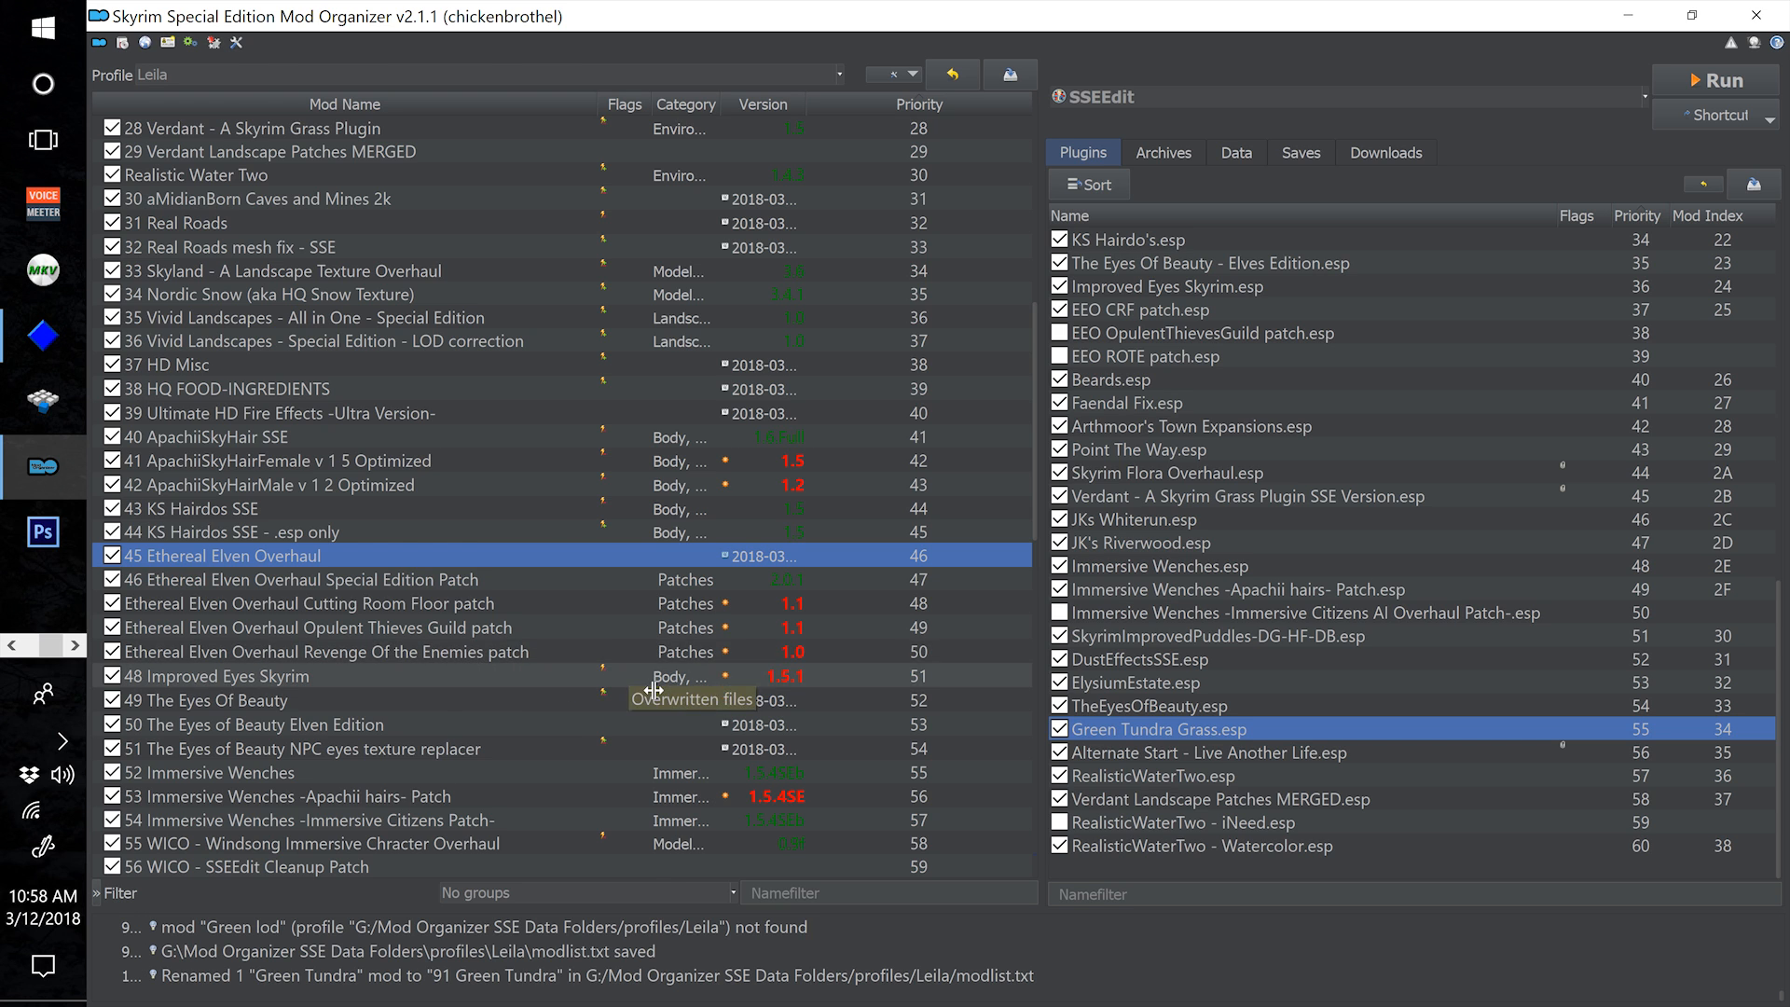
Examine the plugin load order around the EEO CRF, OpulentThievesGuild and ROTE patches, up to the main Ethereal Elven Overhaul plugin
{"action": "scroll", "coordinate": [652, 688], "scroll_direction": "down", "scroll_amount": 3}
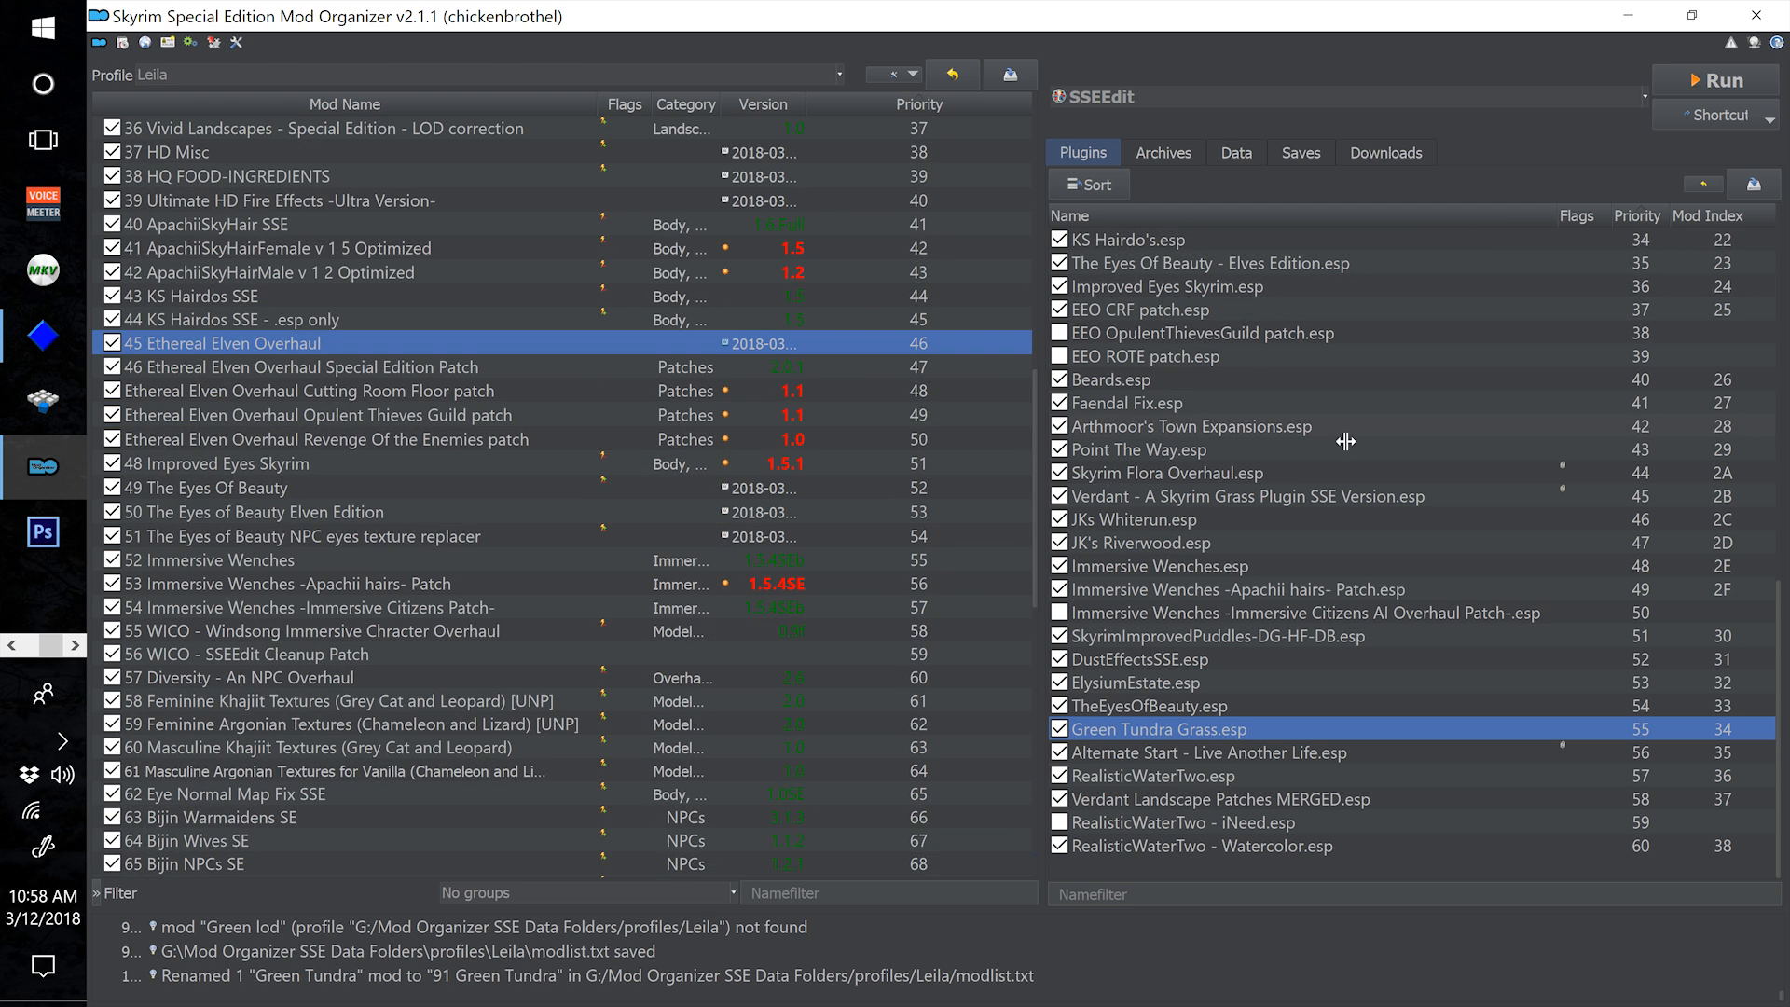
{"action": "scroll", "coordinate": [1287, 509], "scroll_direction": "up", "scroll_amount": 2}
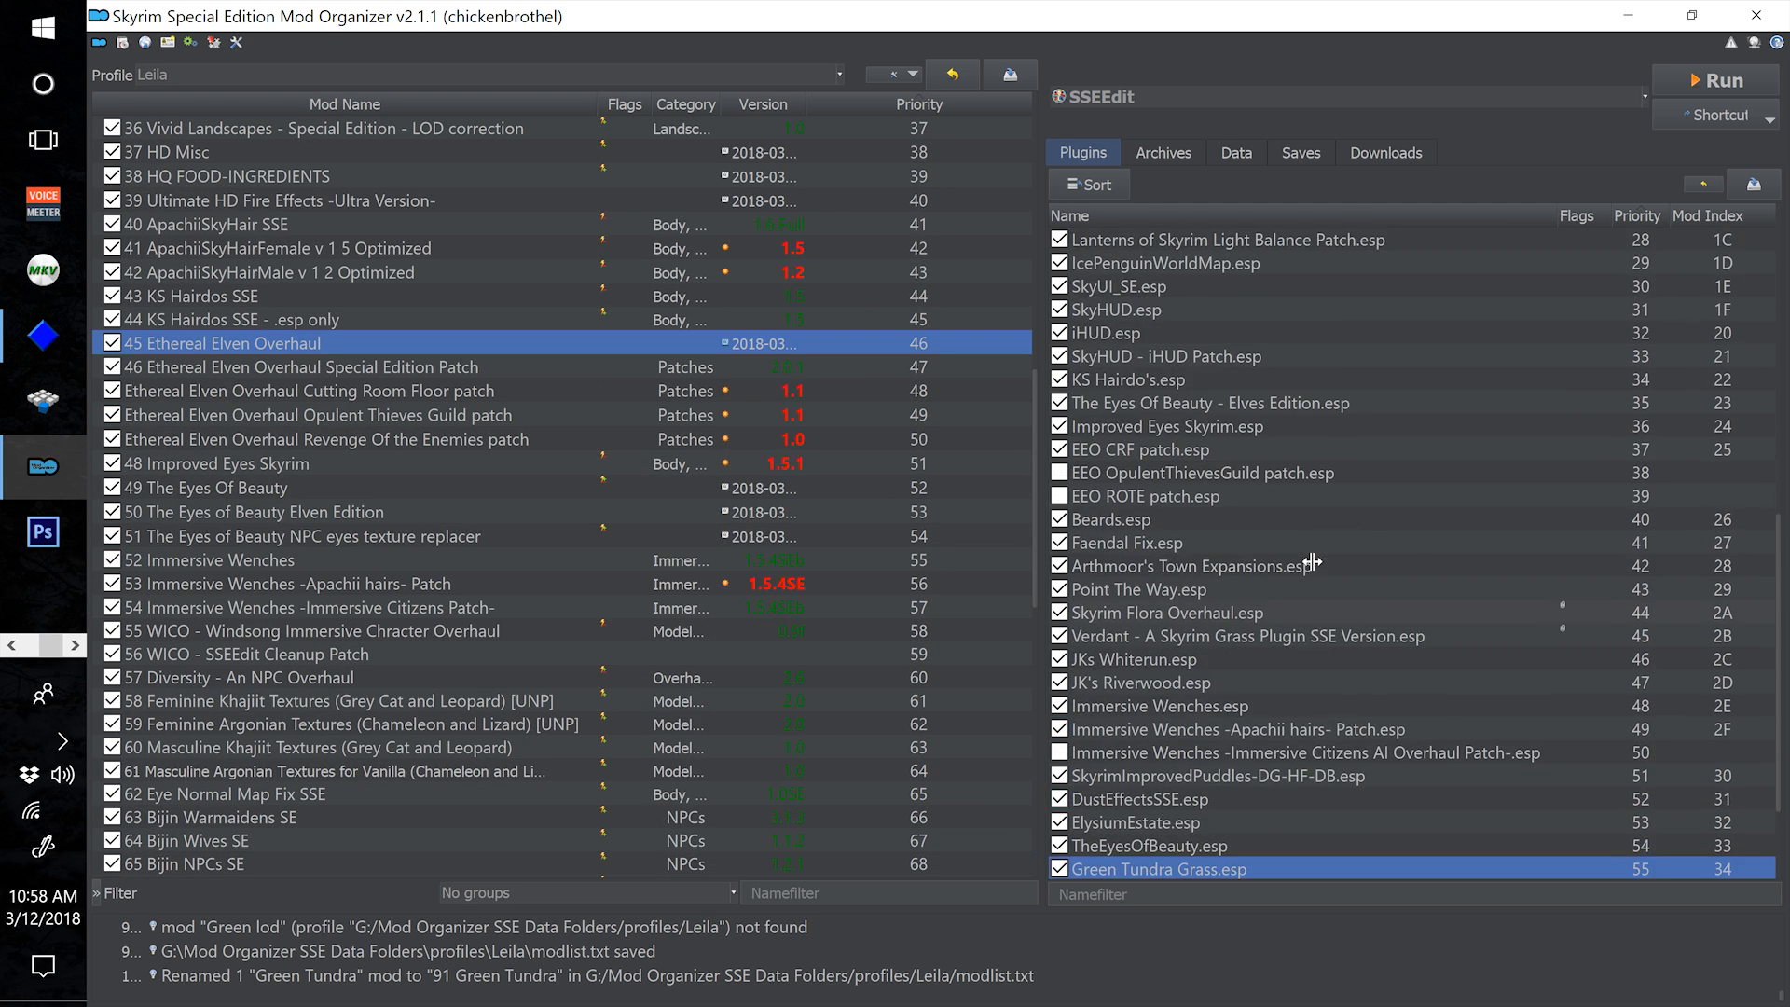
{"action": "scroll", "coordinate": [1311, 561], "scroll_direction": "down", "scroll_amount": 2}
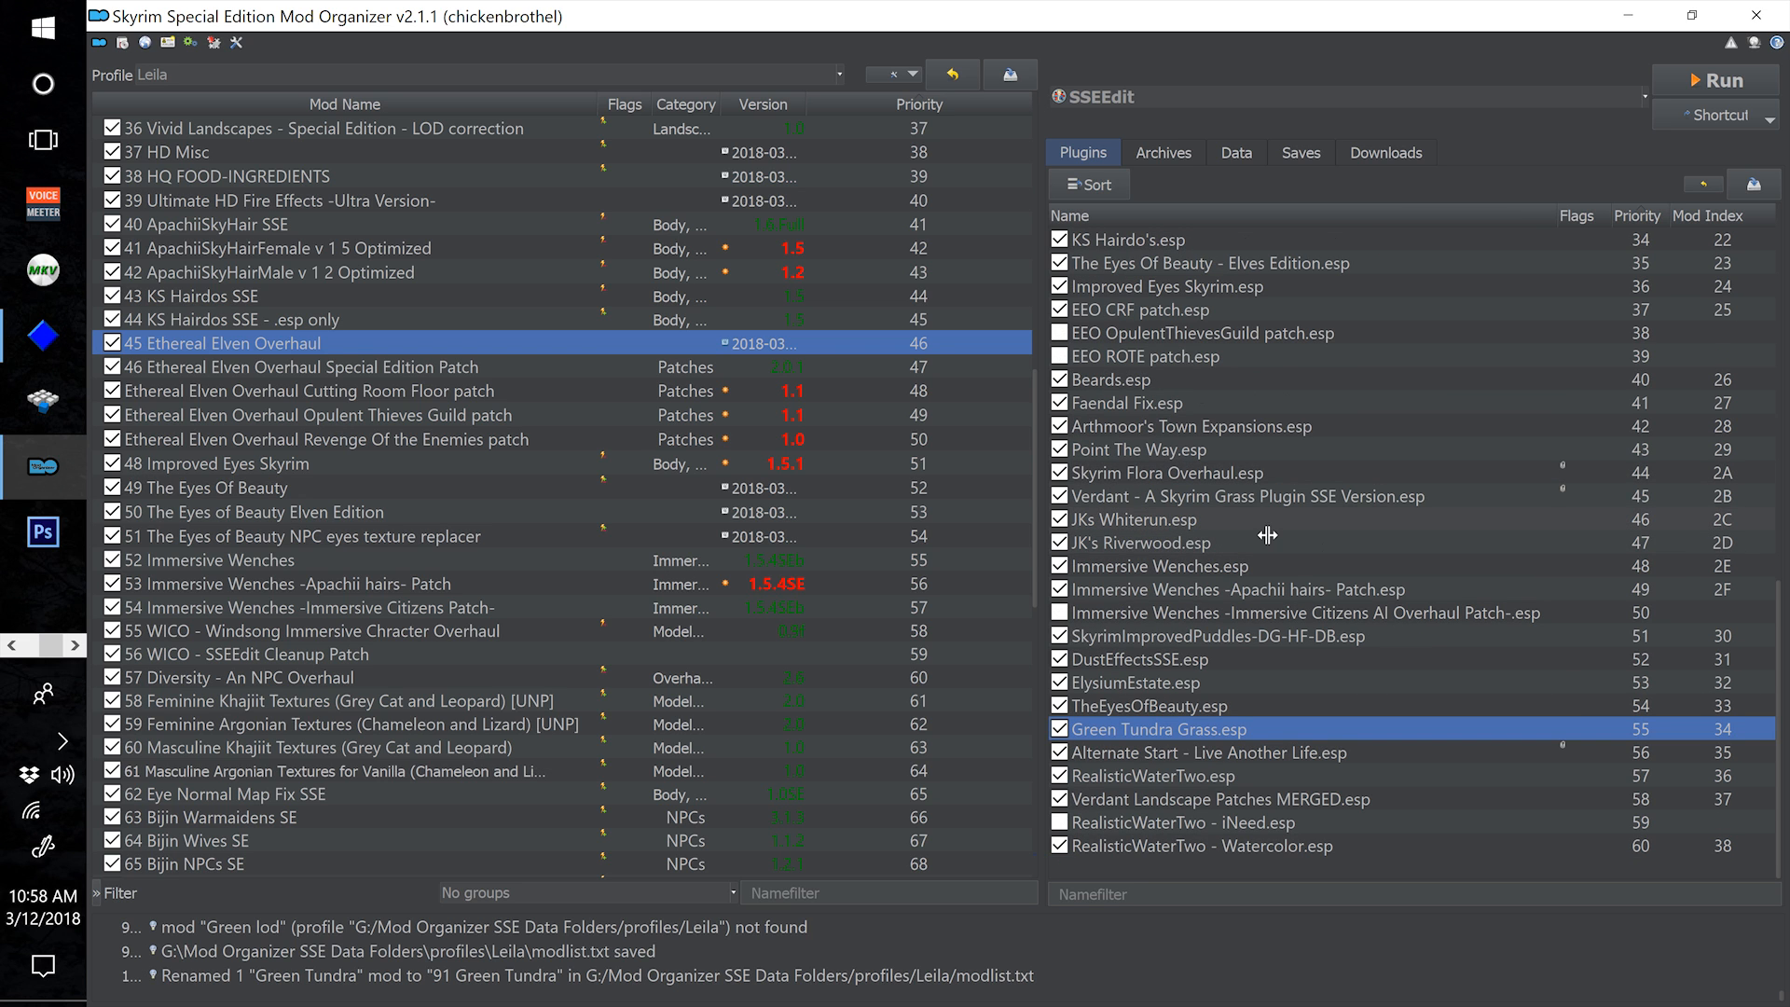
{"action": "scroll", "coordinate": [1250, 535], "scroll_direction": "up", "scroll_amount": 1}
{"action": "scroll", "coordinate": [1250, 535], "scroll_direction": "up", "scroll_amount": 4}
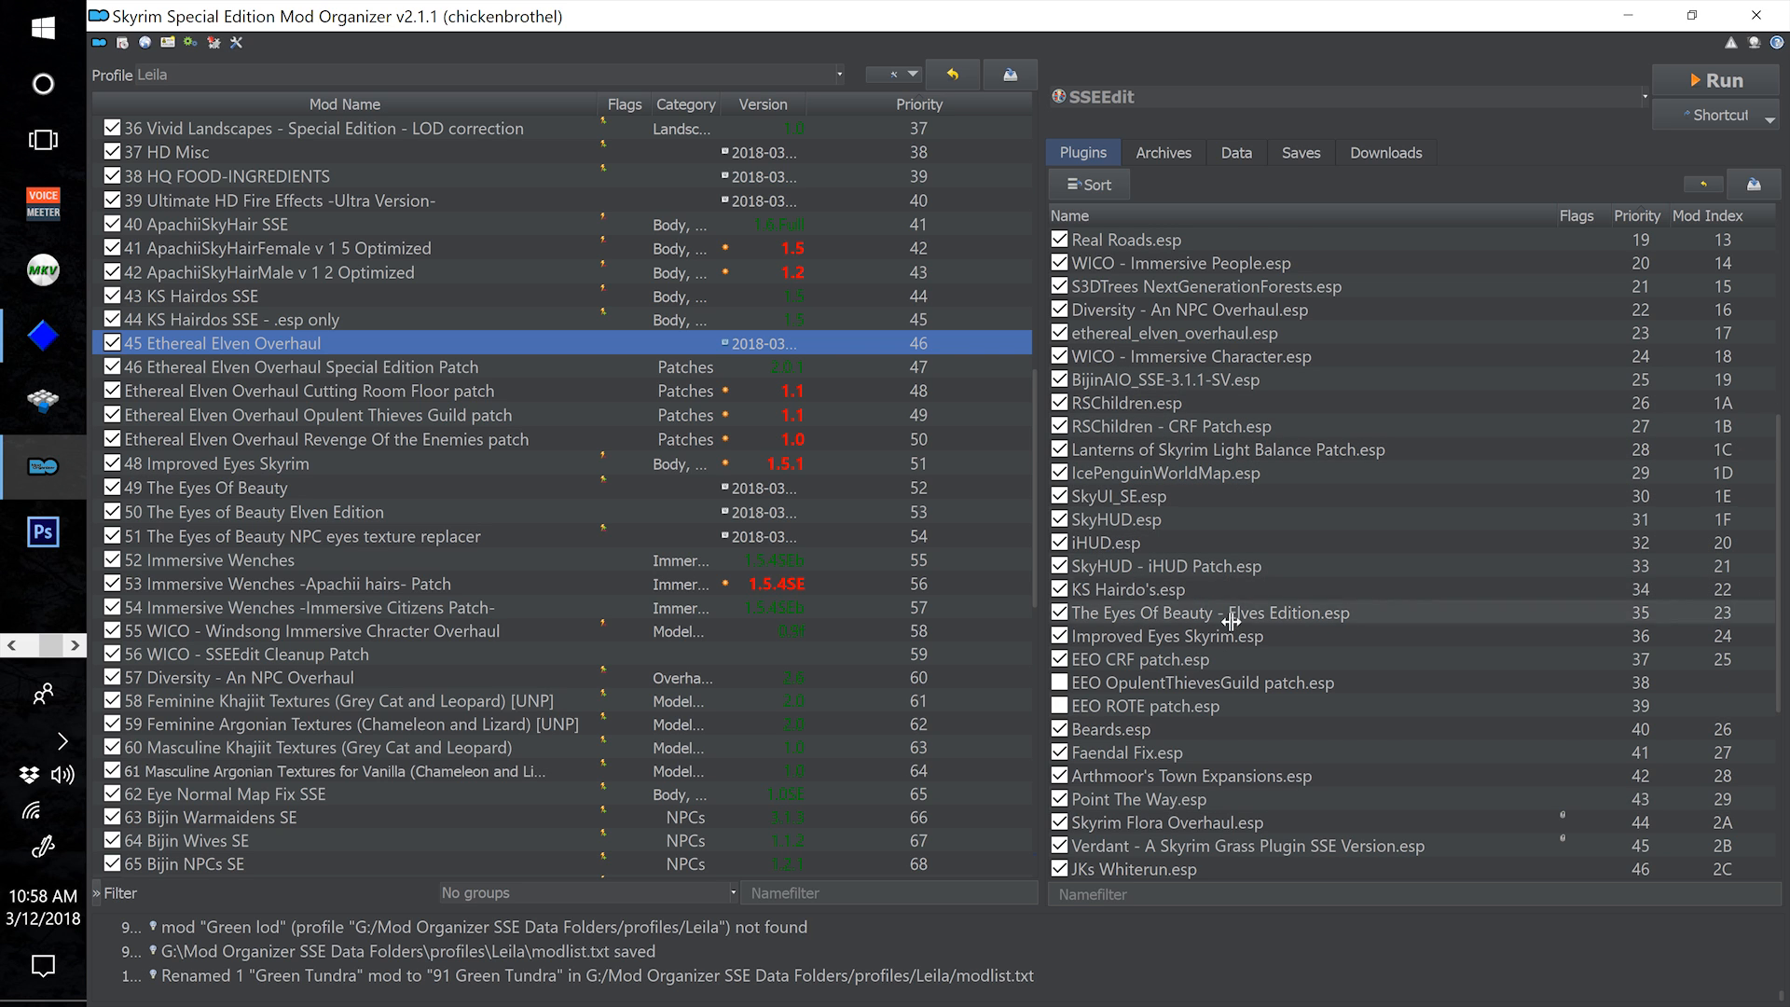
{"action": "scroll", "coordinate": [1200, 712], "scroll_direction": "down", "scroll_amount": 2}
{"action": "scroll", "coordinate": [1201, 712], "scroll_direction": "down", "scroll_amount": 2}
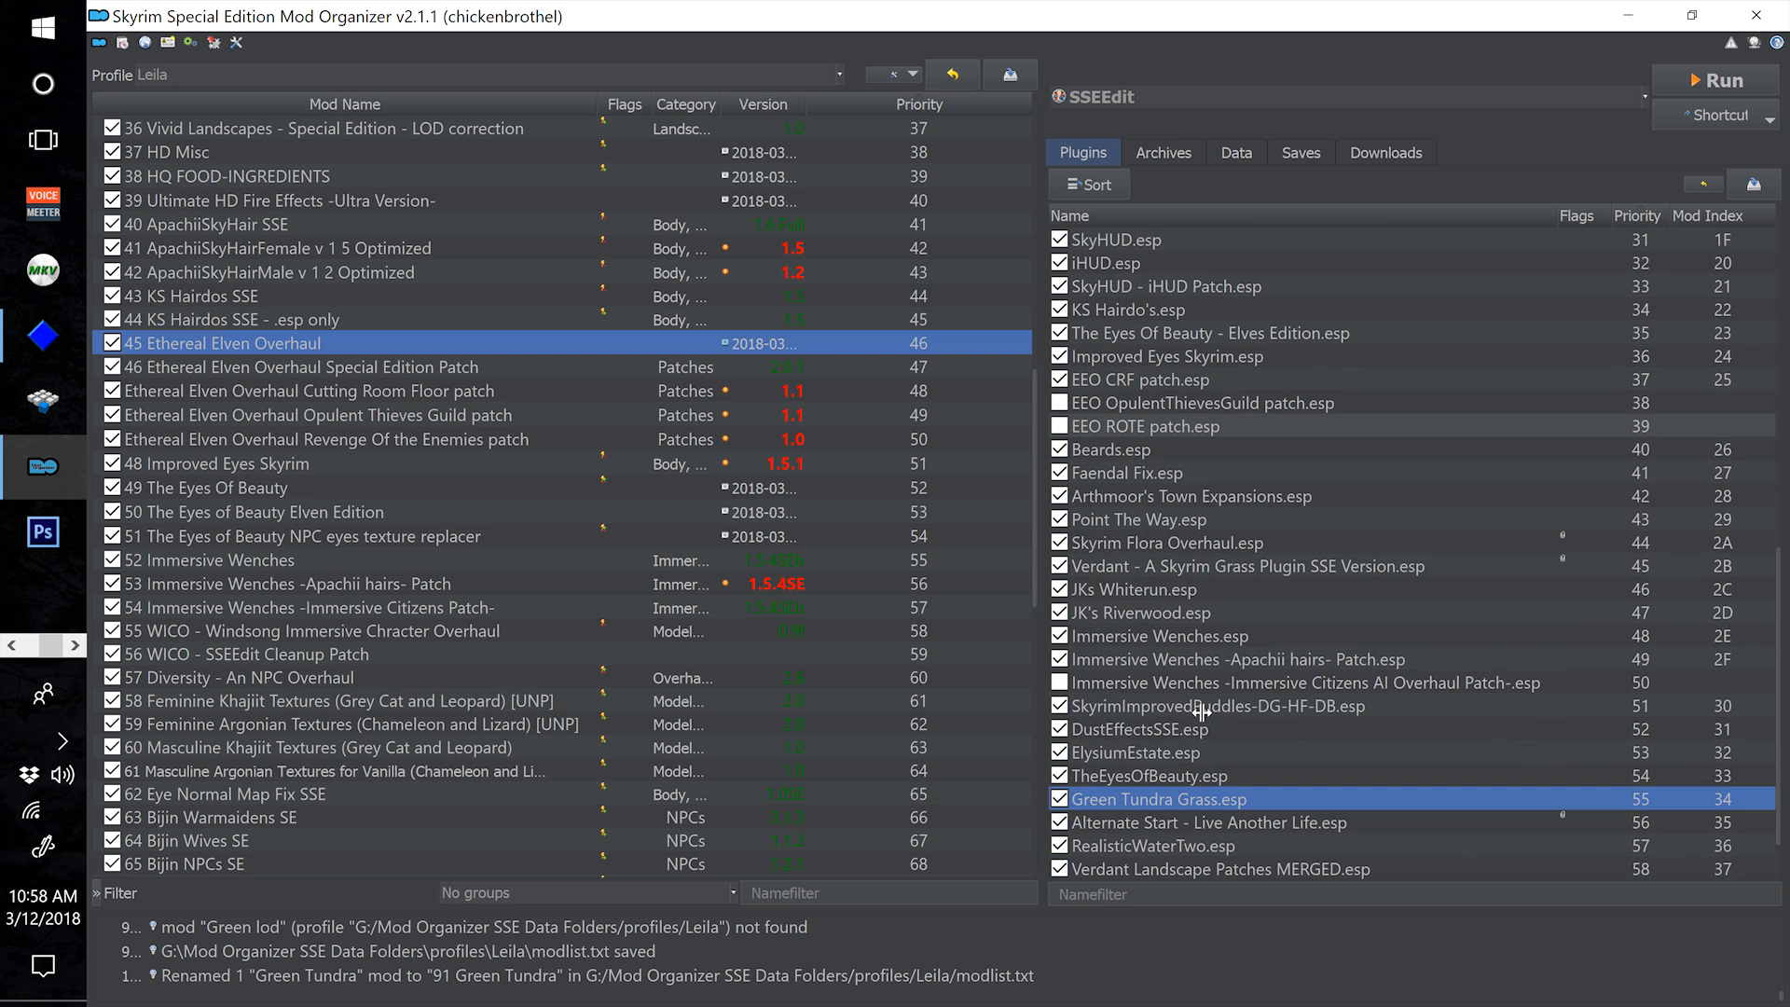
{"action": "scroll", "coordinate": [1201, 712], "scroll_direction": "down", "scroll_amount": 1}
{"action": "scroll", "coordinate": [1201, 712], "scroll_direction": "up", "scroll_amount": 5}
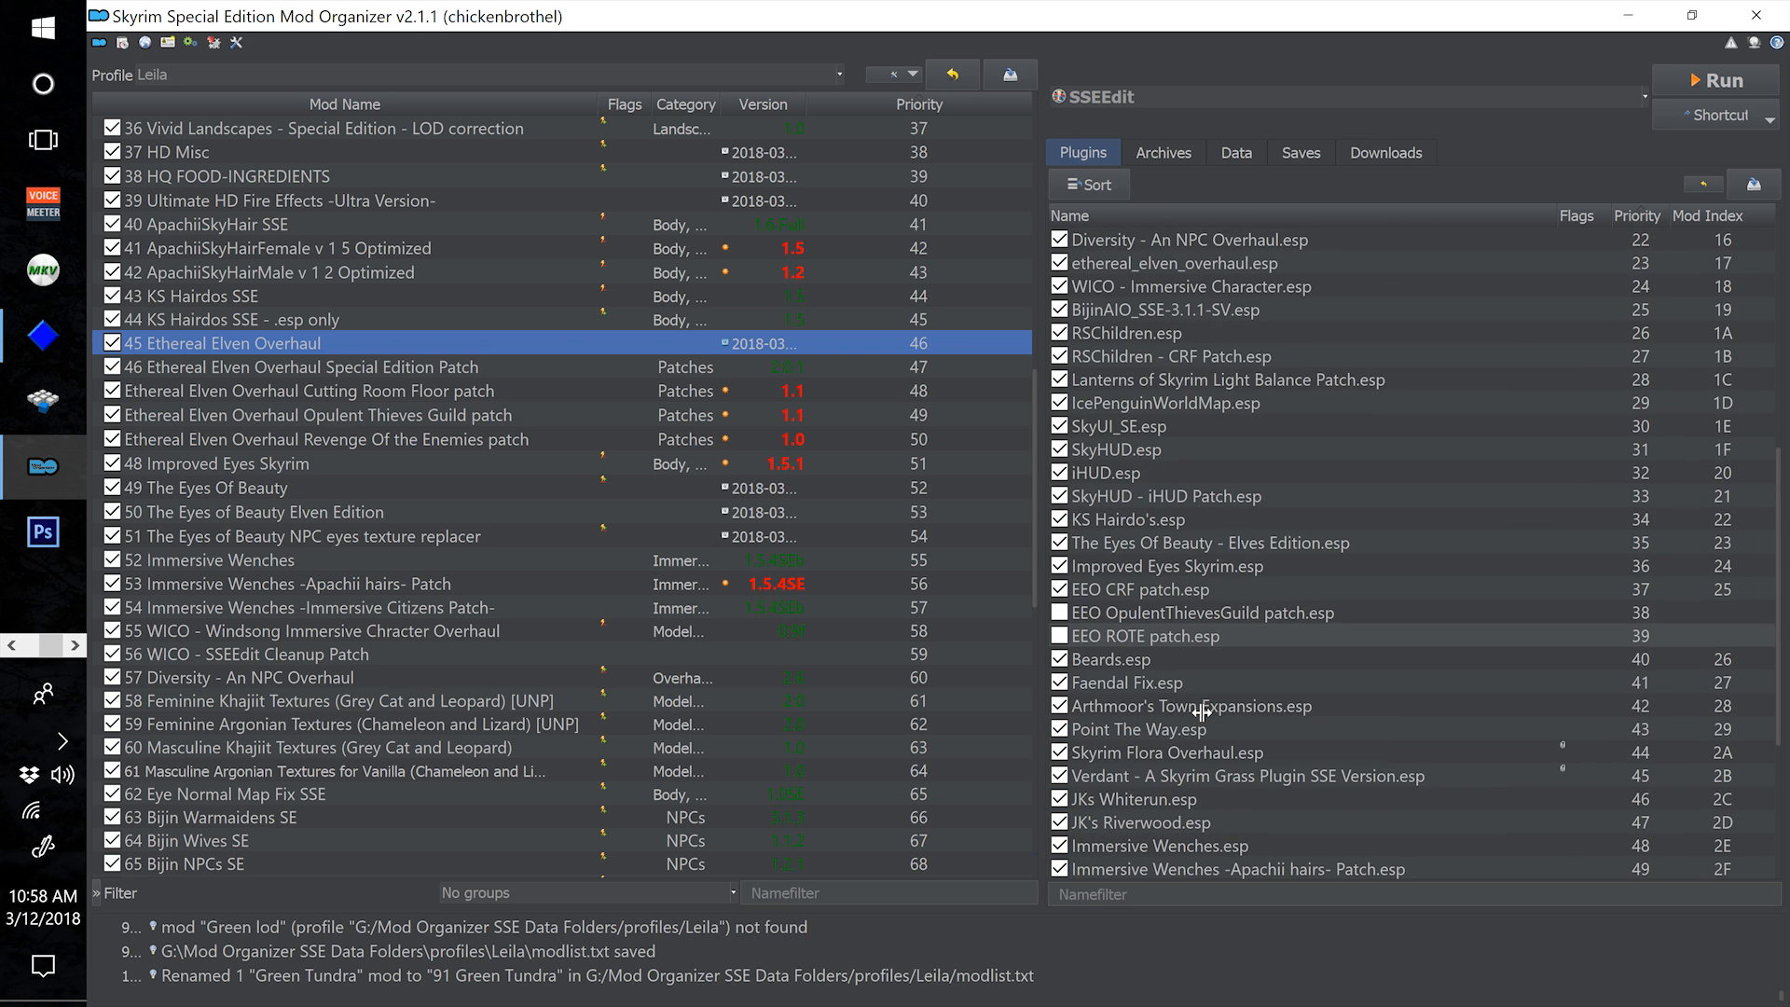
{"action": "scroll", "coordinate": [1201, 713], "scroll_direction": "up", "scroll_amount": 1}
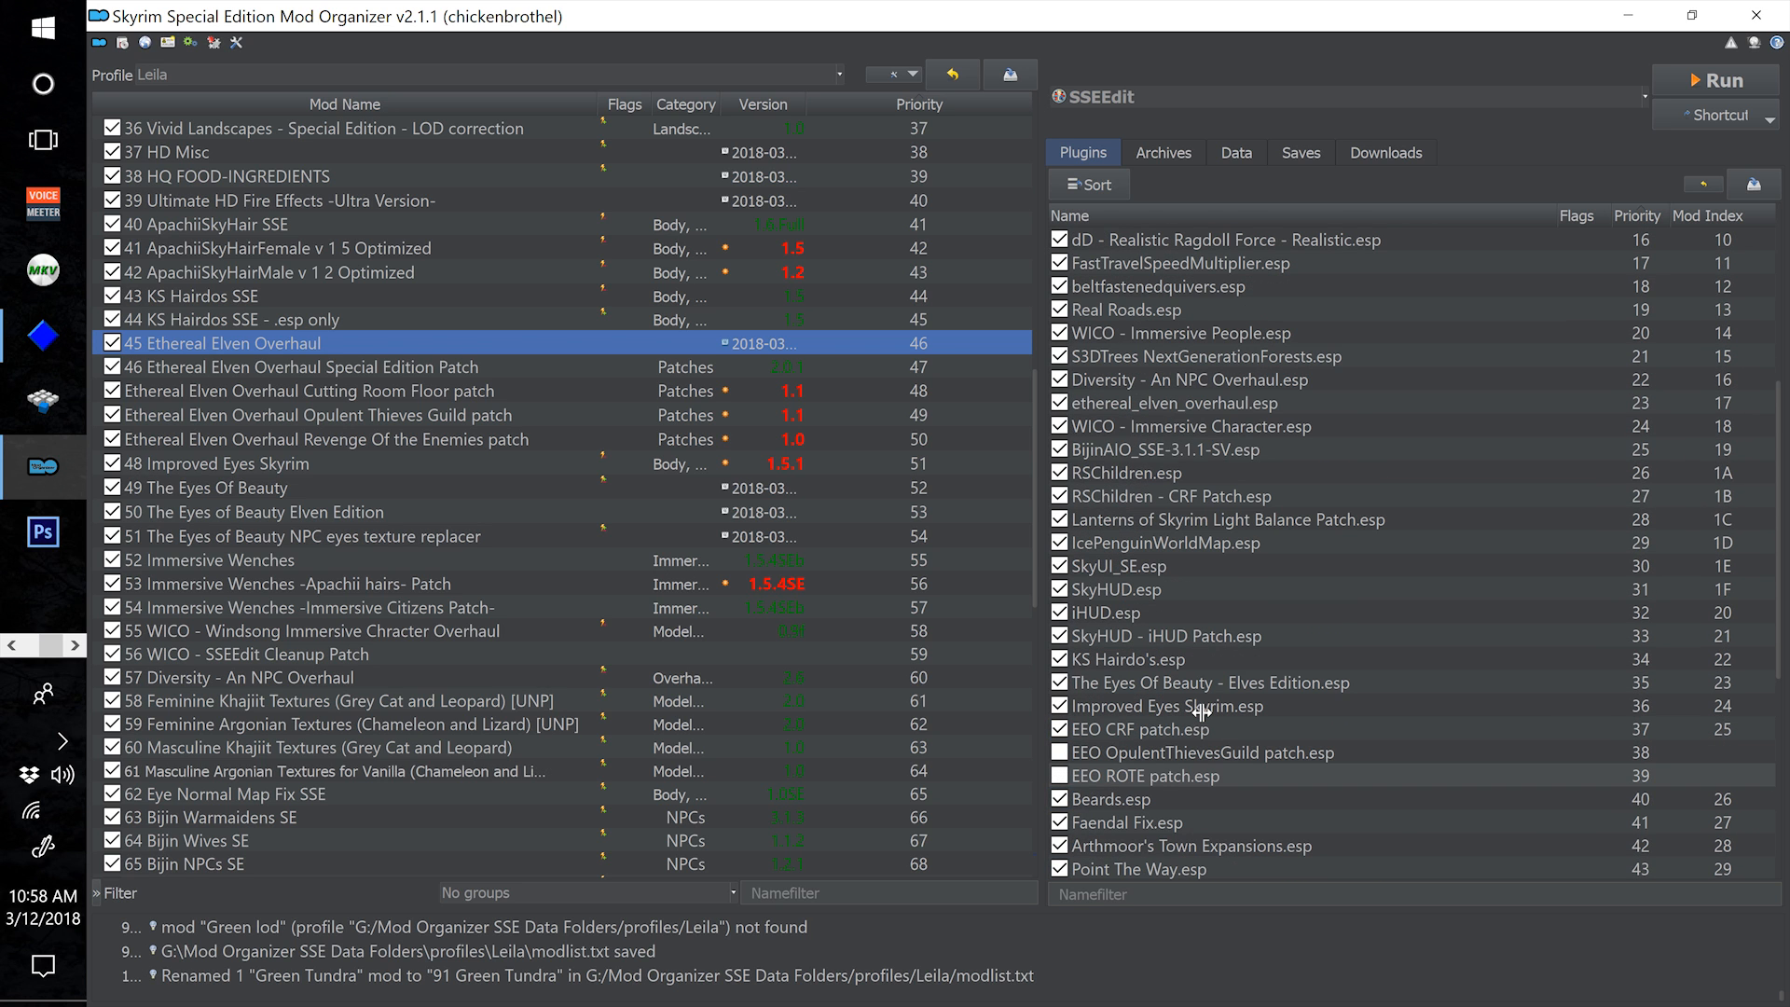
Select ethereal_elven_overhaul.esp and compare its load order position with the Diversity and WICO - Immersive Character plugins
{"action": "left_click", "coordinate": [1144, 404]}
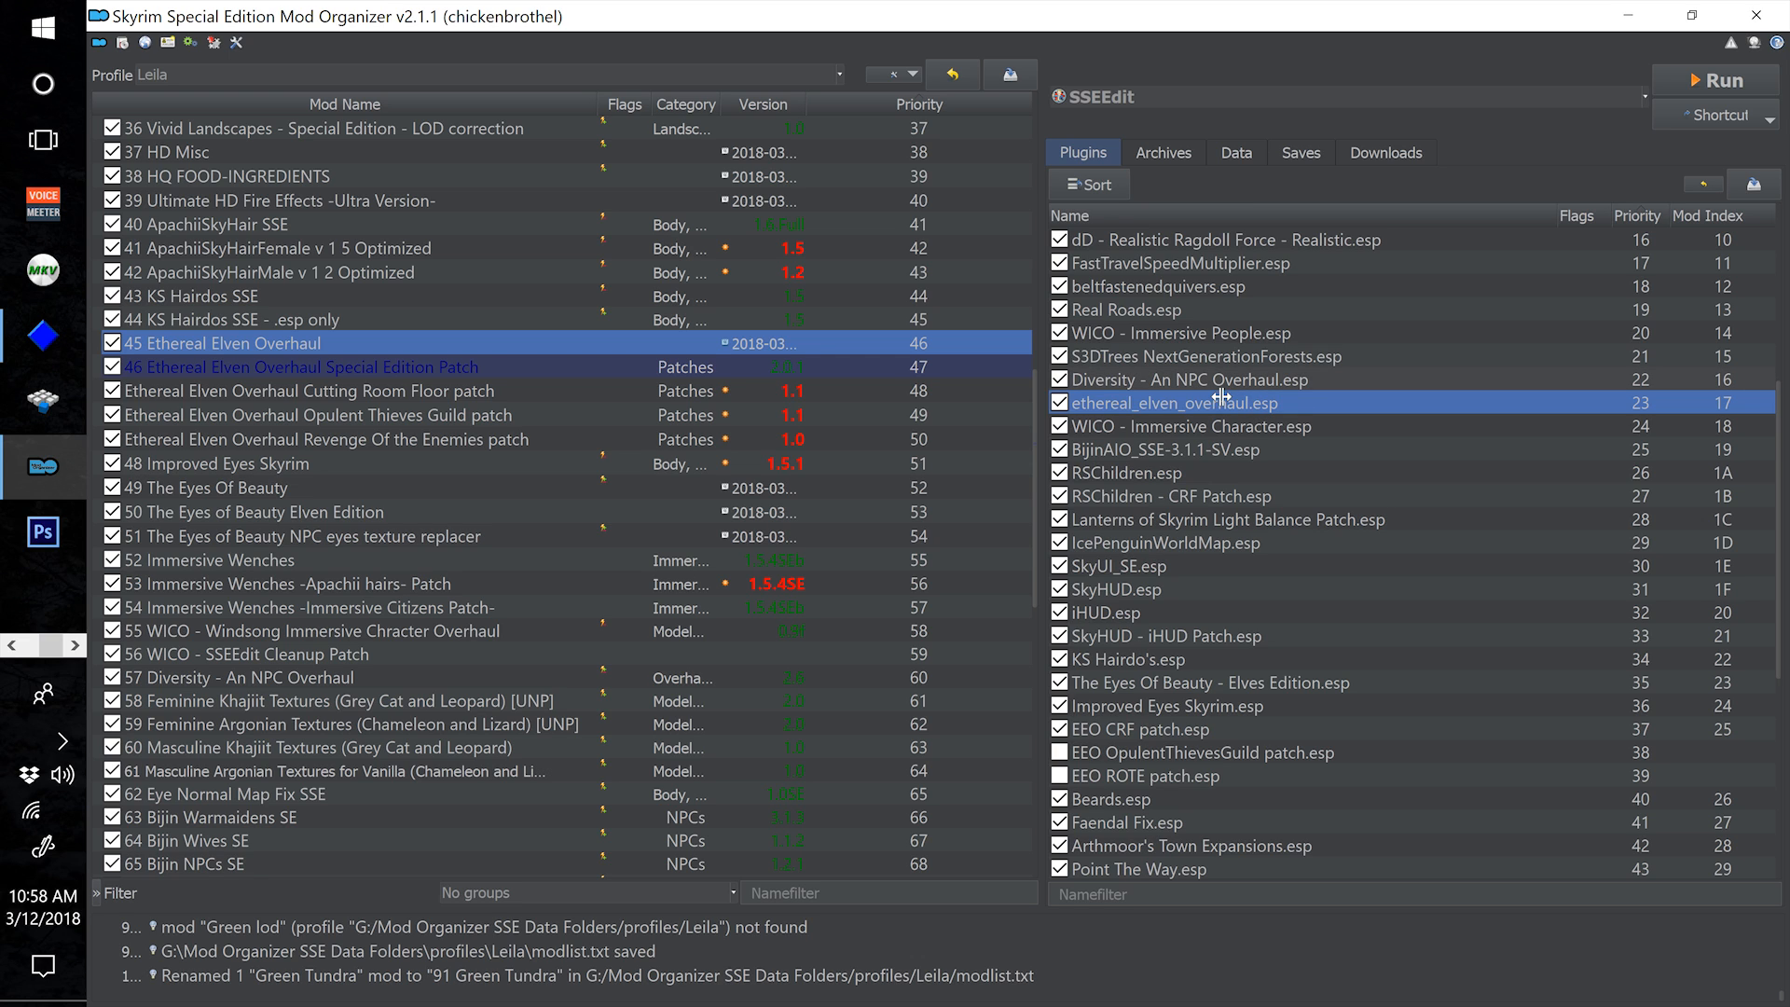
{"action": "mouse_move", "coordinate": [1205, 384]}
{"action": "left_mouse_down"}
{"action": "mouse_move", "coordinate": [1176, 414]}
{"action": "mouse_move", "coordinate": [1208, 416]}
{"action": "mouse_move", "coordinate": [1212, 375]}
{"action": "left_mouse_up"}
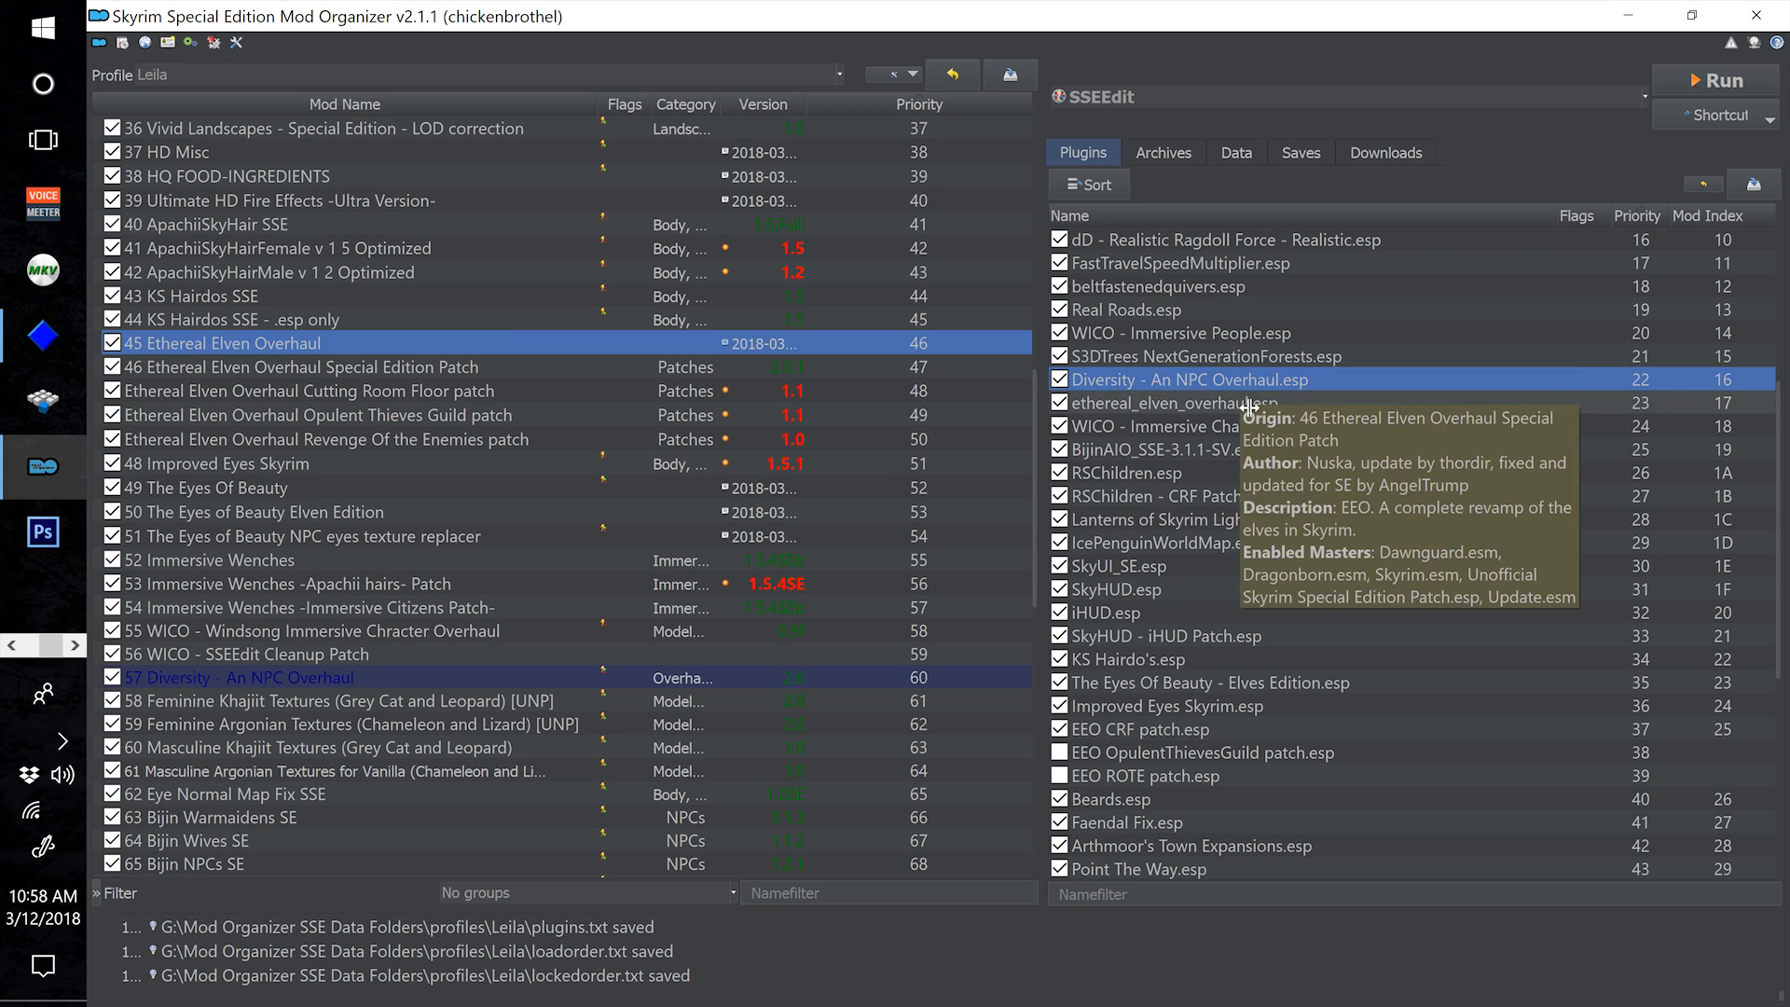
{"action": "left_click", "coordinate": [1279, 406]}
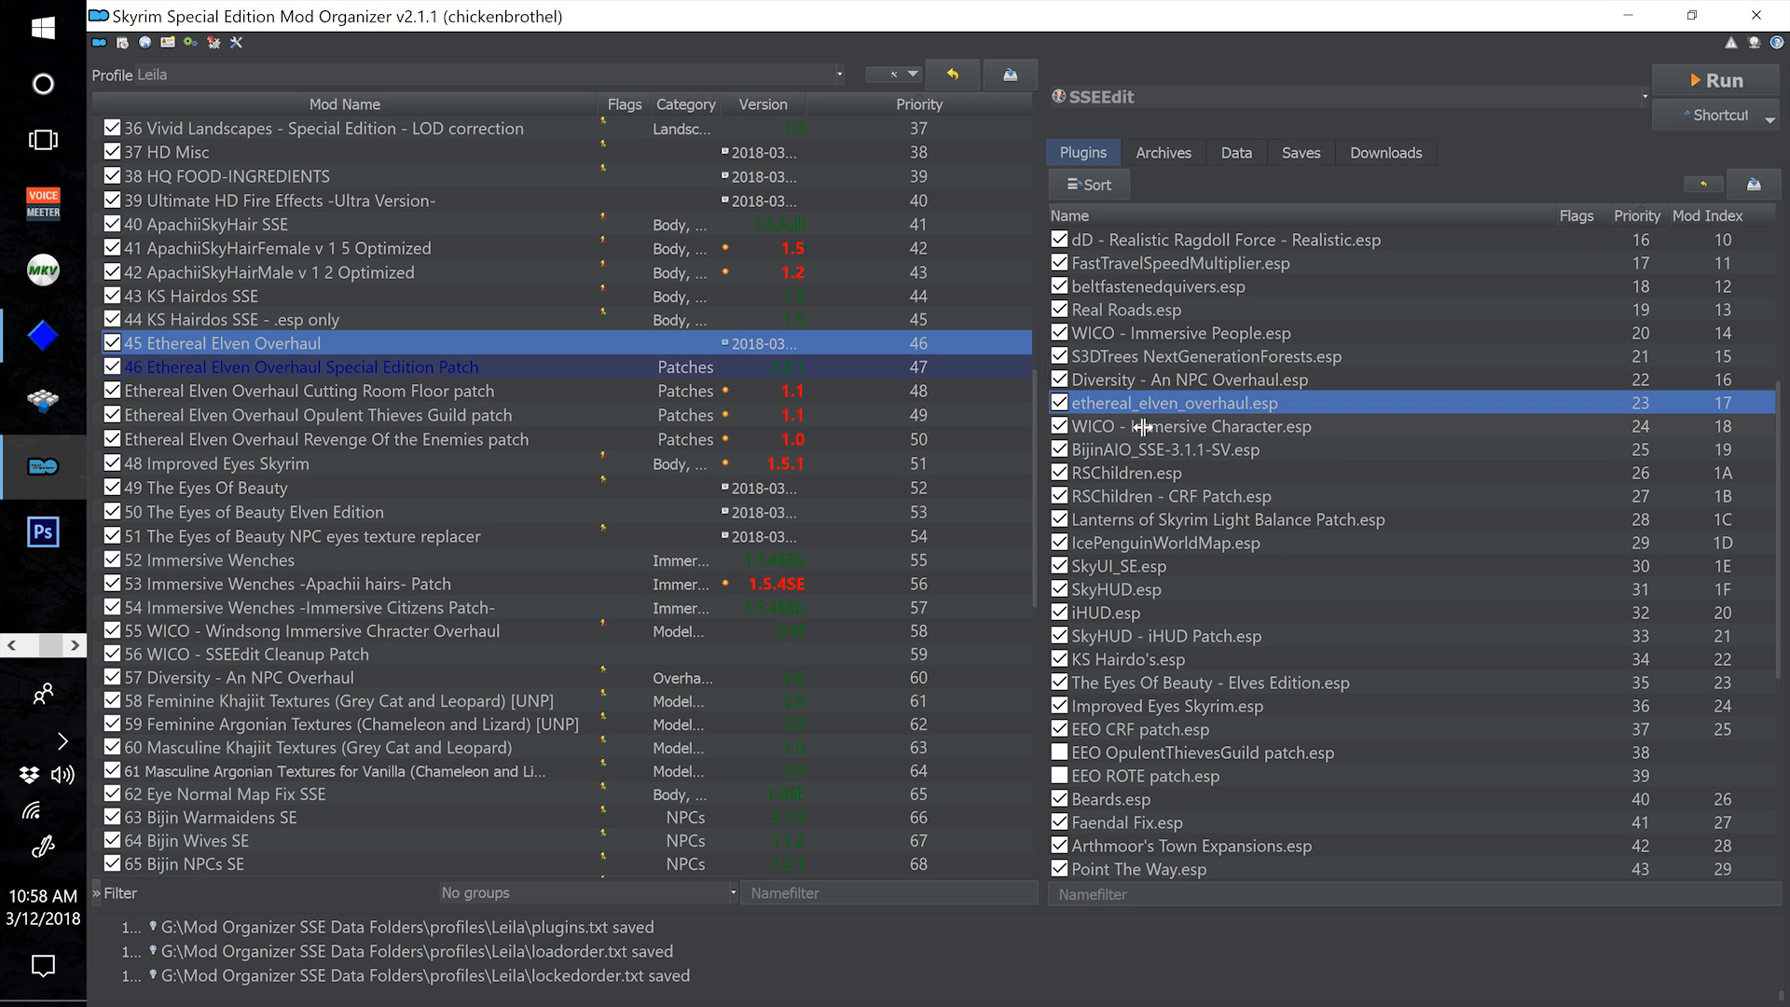
{"action": "left_click_drag", "start_coordinate": [1182, 404], "coordinate": [1240, 420]}
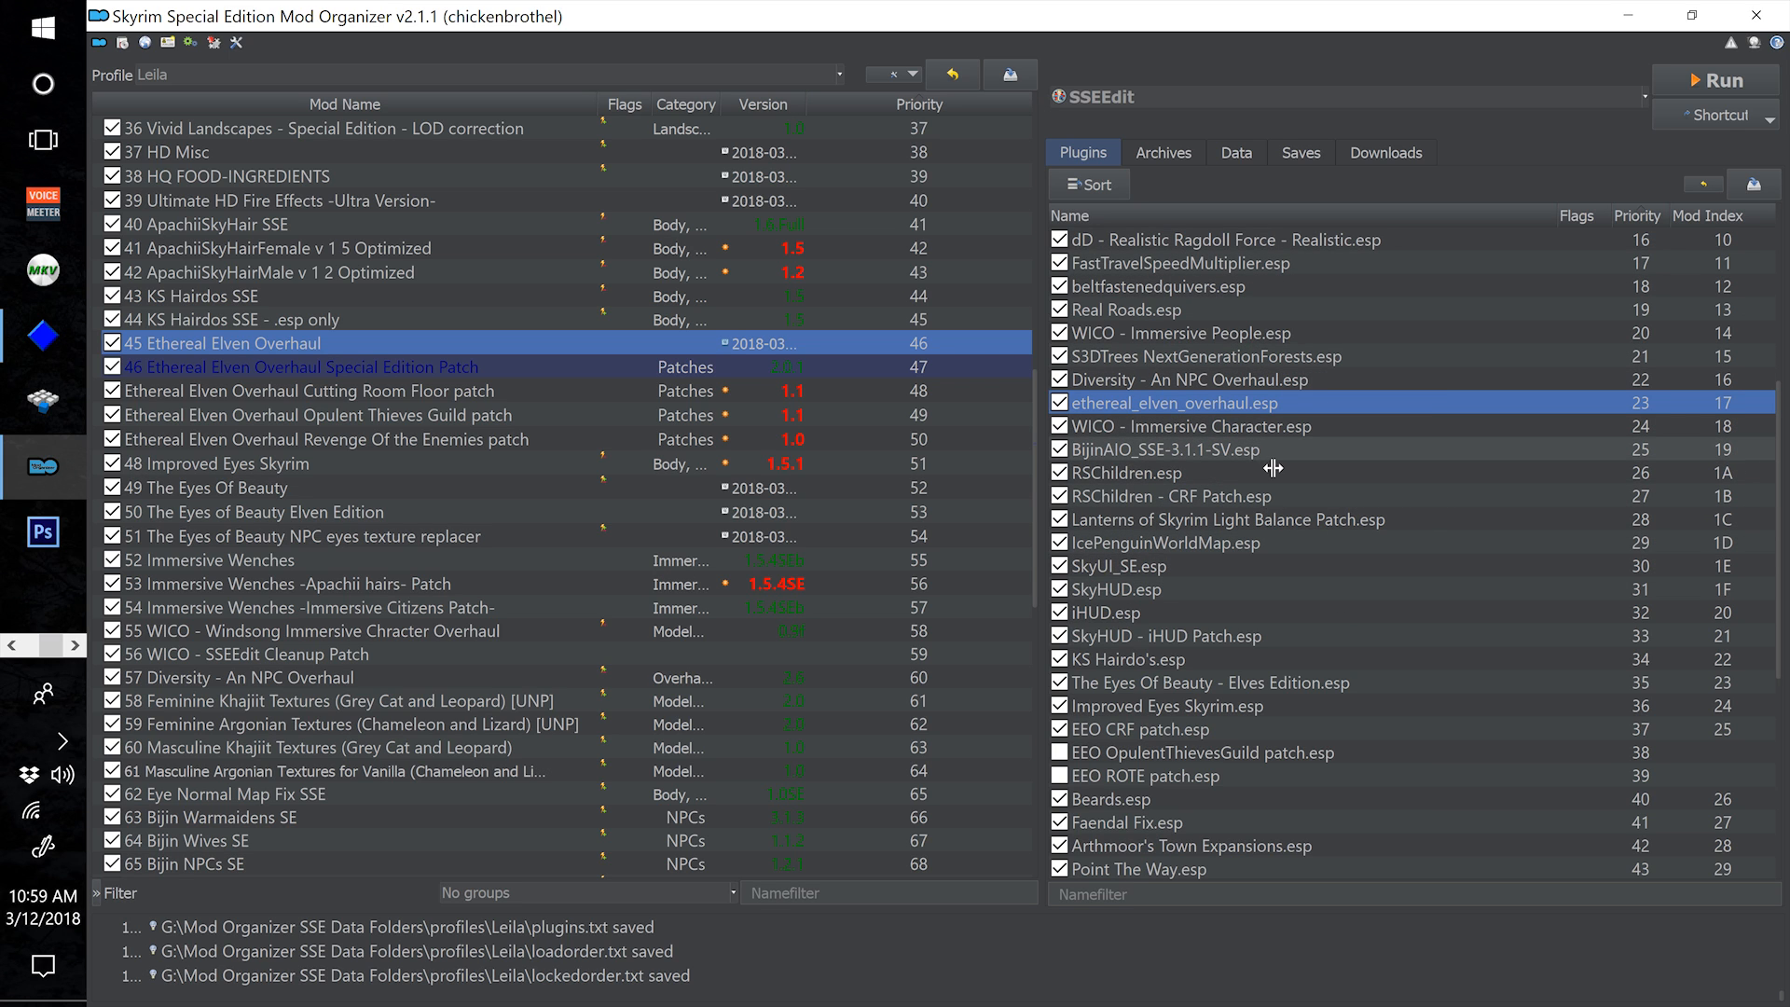
{"action": "mouse_move", "coordinate": [1301, 422]}
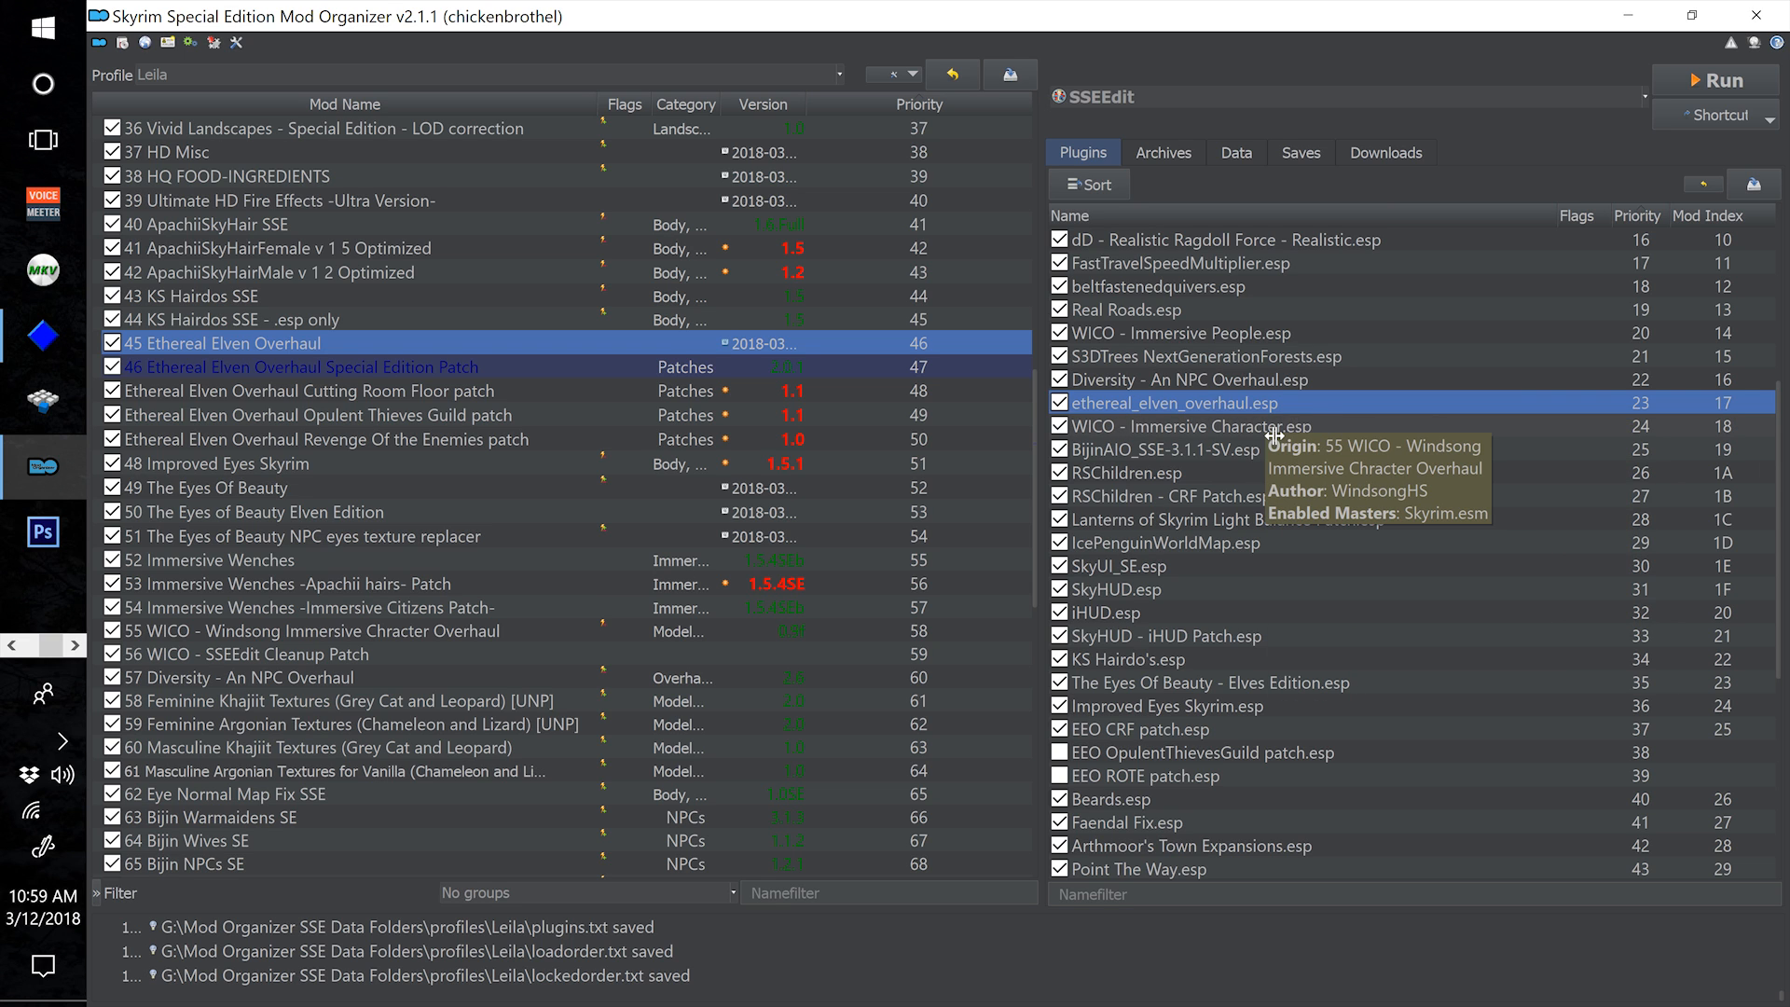
Inspect the origin and masters of the RSChildren - CRF and SkyHUD - iHUD patch plugins, along with their neighbours in the load order
{"action": "mouse_move", "coordinate": [1236, 502]}
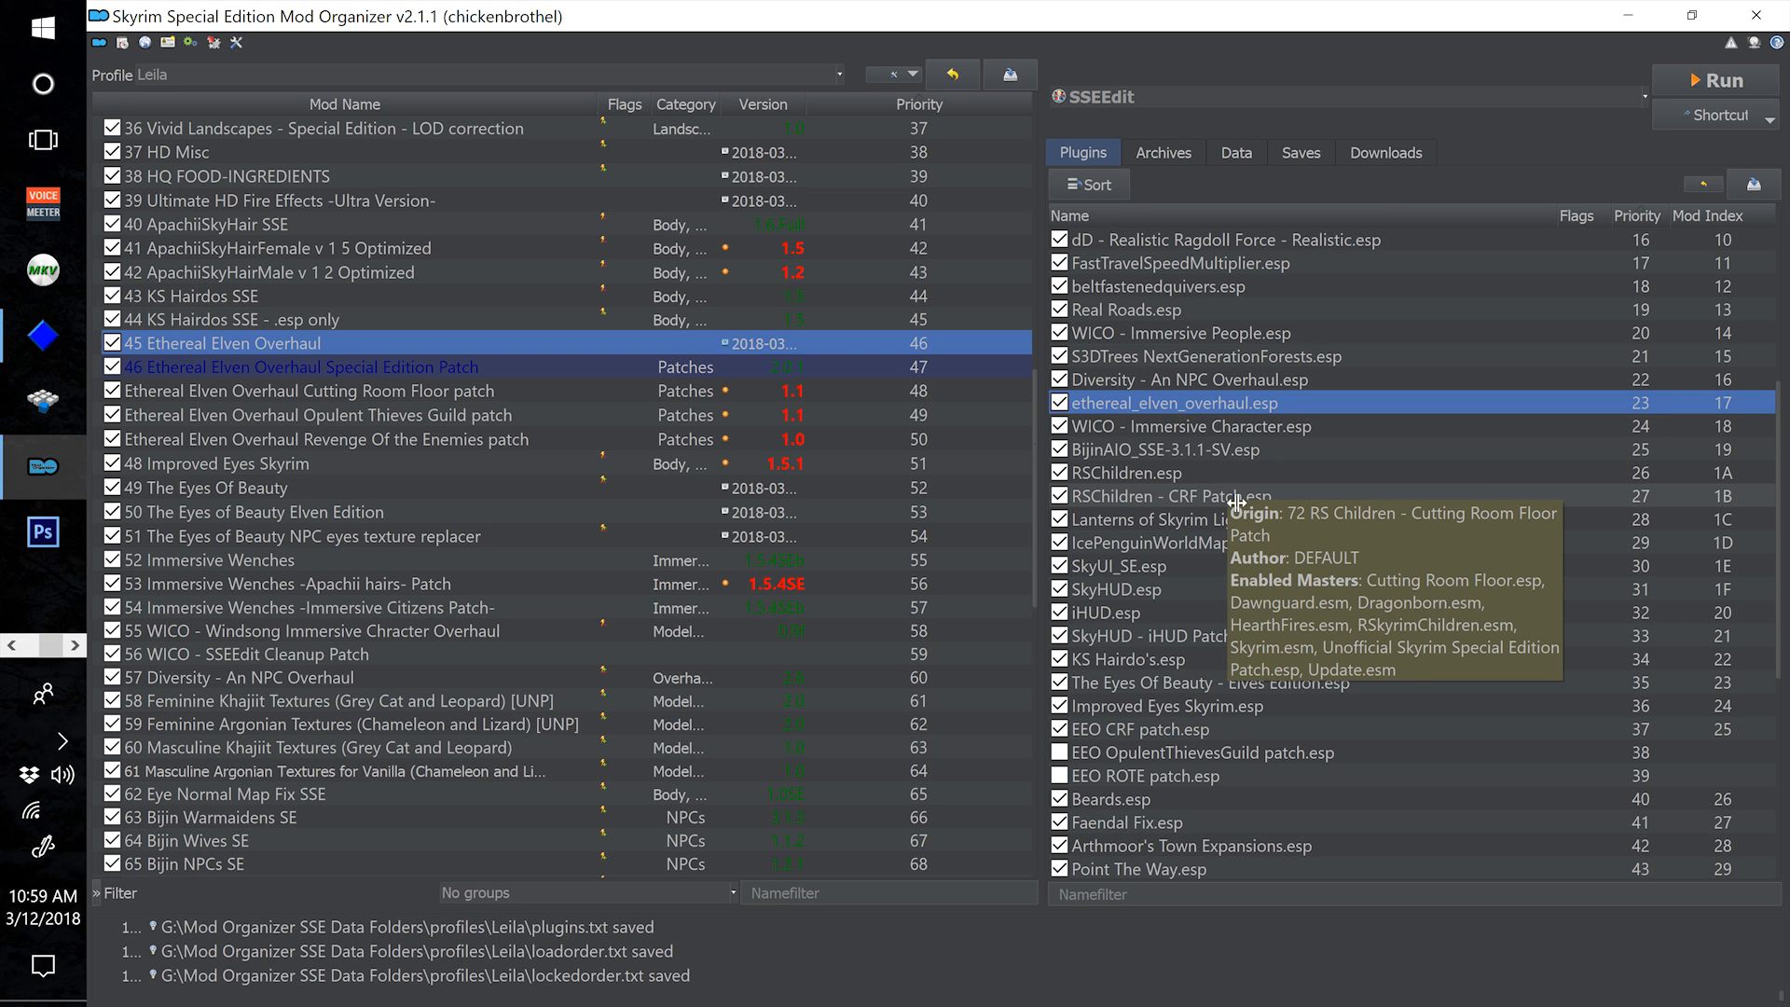
{"action": "mouse_move", "coordinate": [1260, 560]}
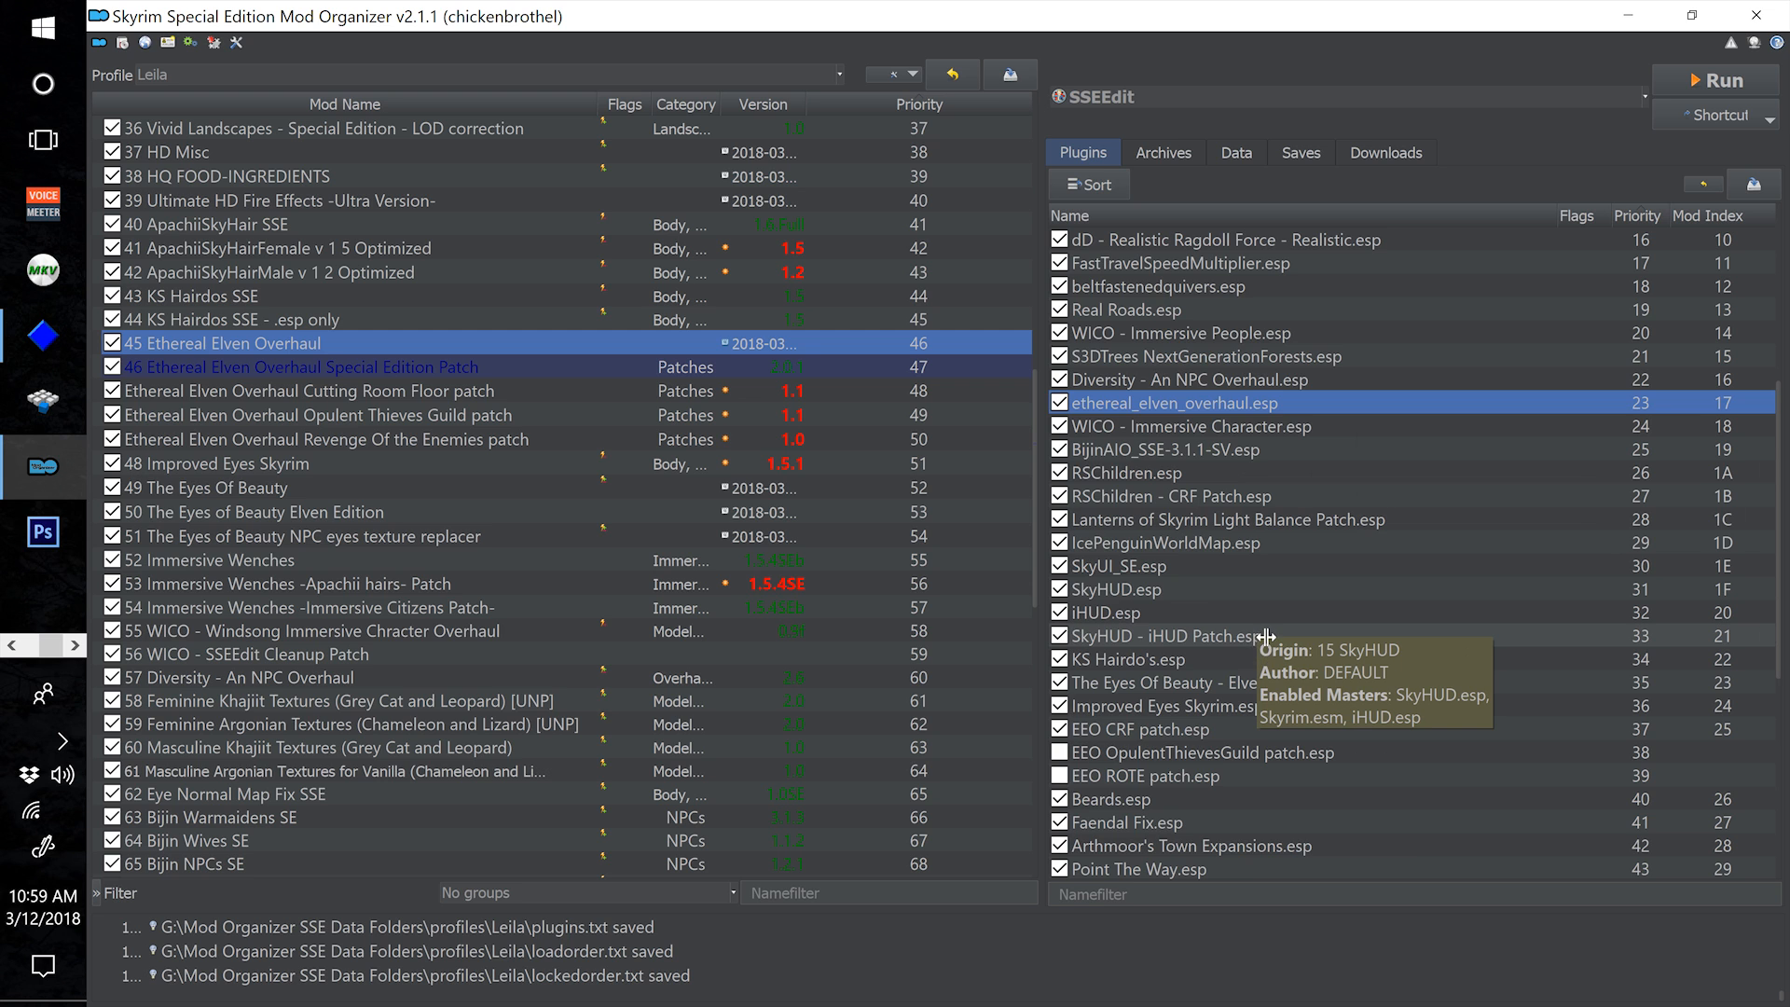
{"action": "scroll", "coordinate": [1266, 636], "scroll_direction": "down", "scroll_amount": 3}
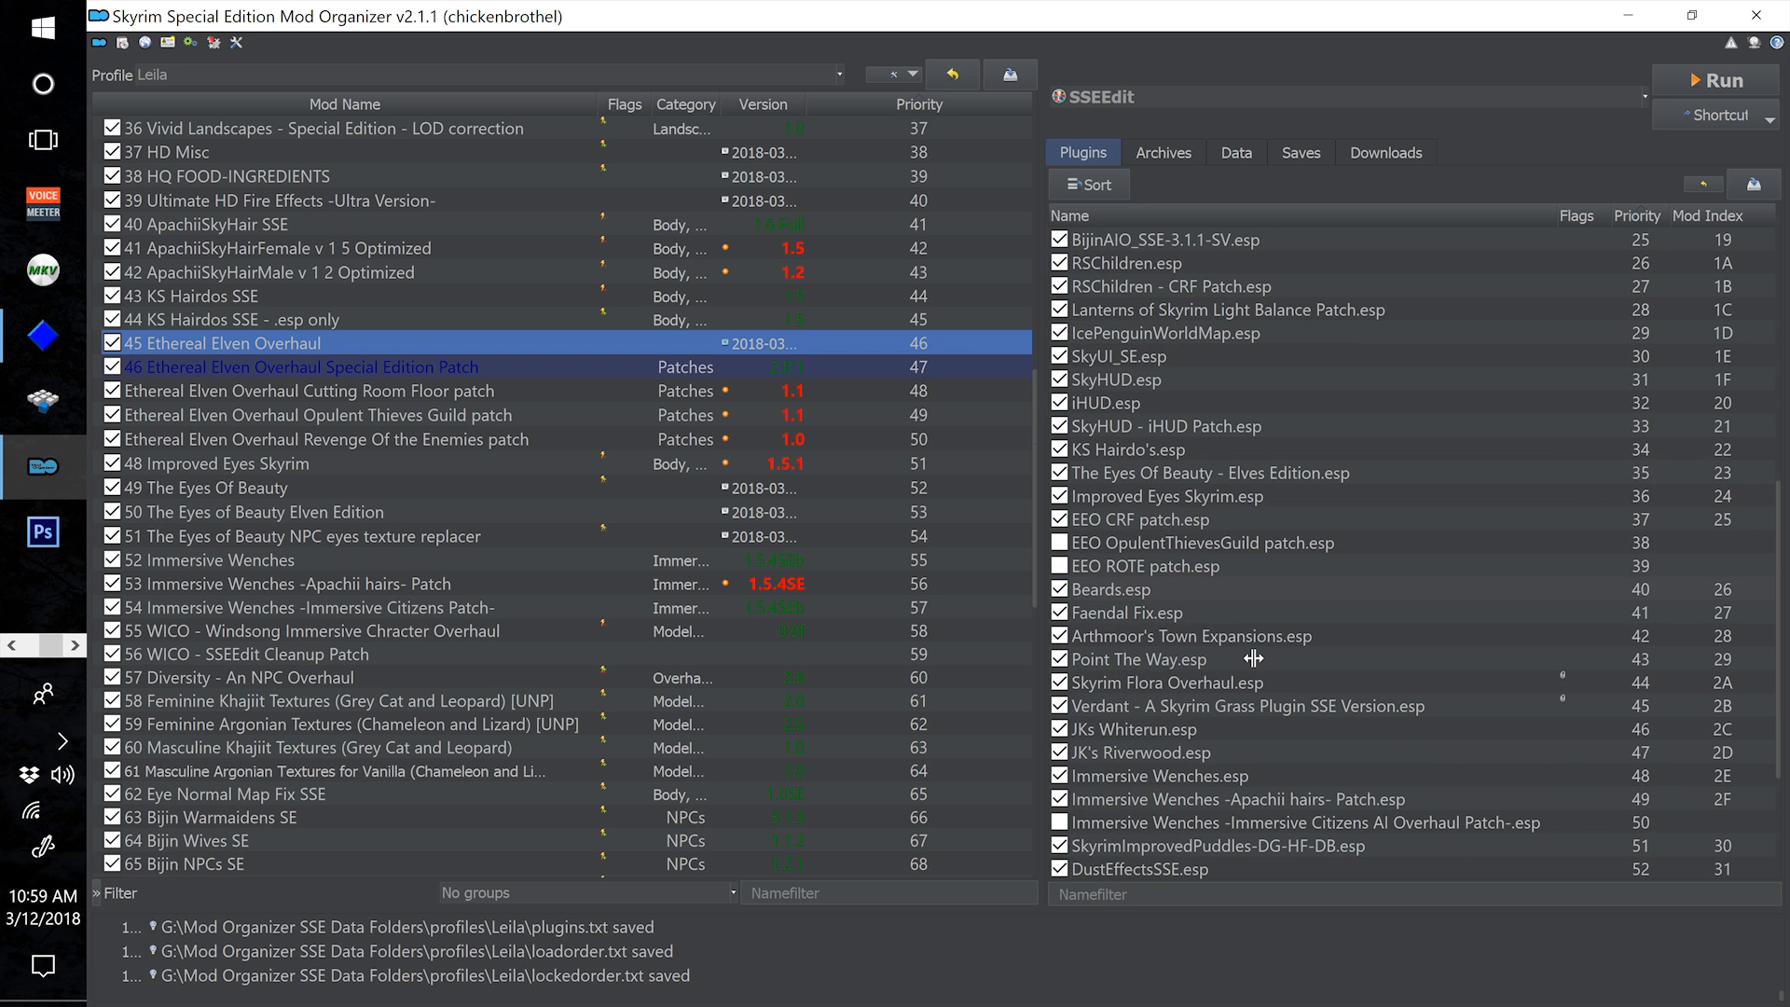
{"action": "scroll", "coordinate": [1253, 658], "scroll_direction": "up", "scroll_amount": 3}
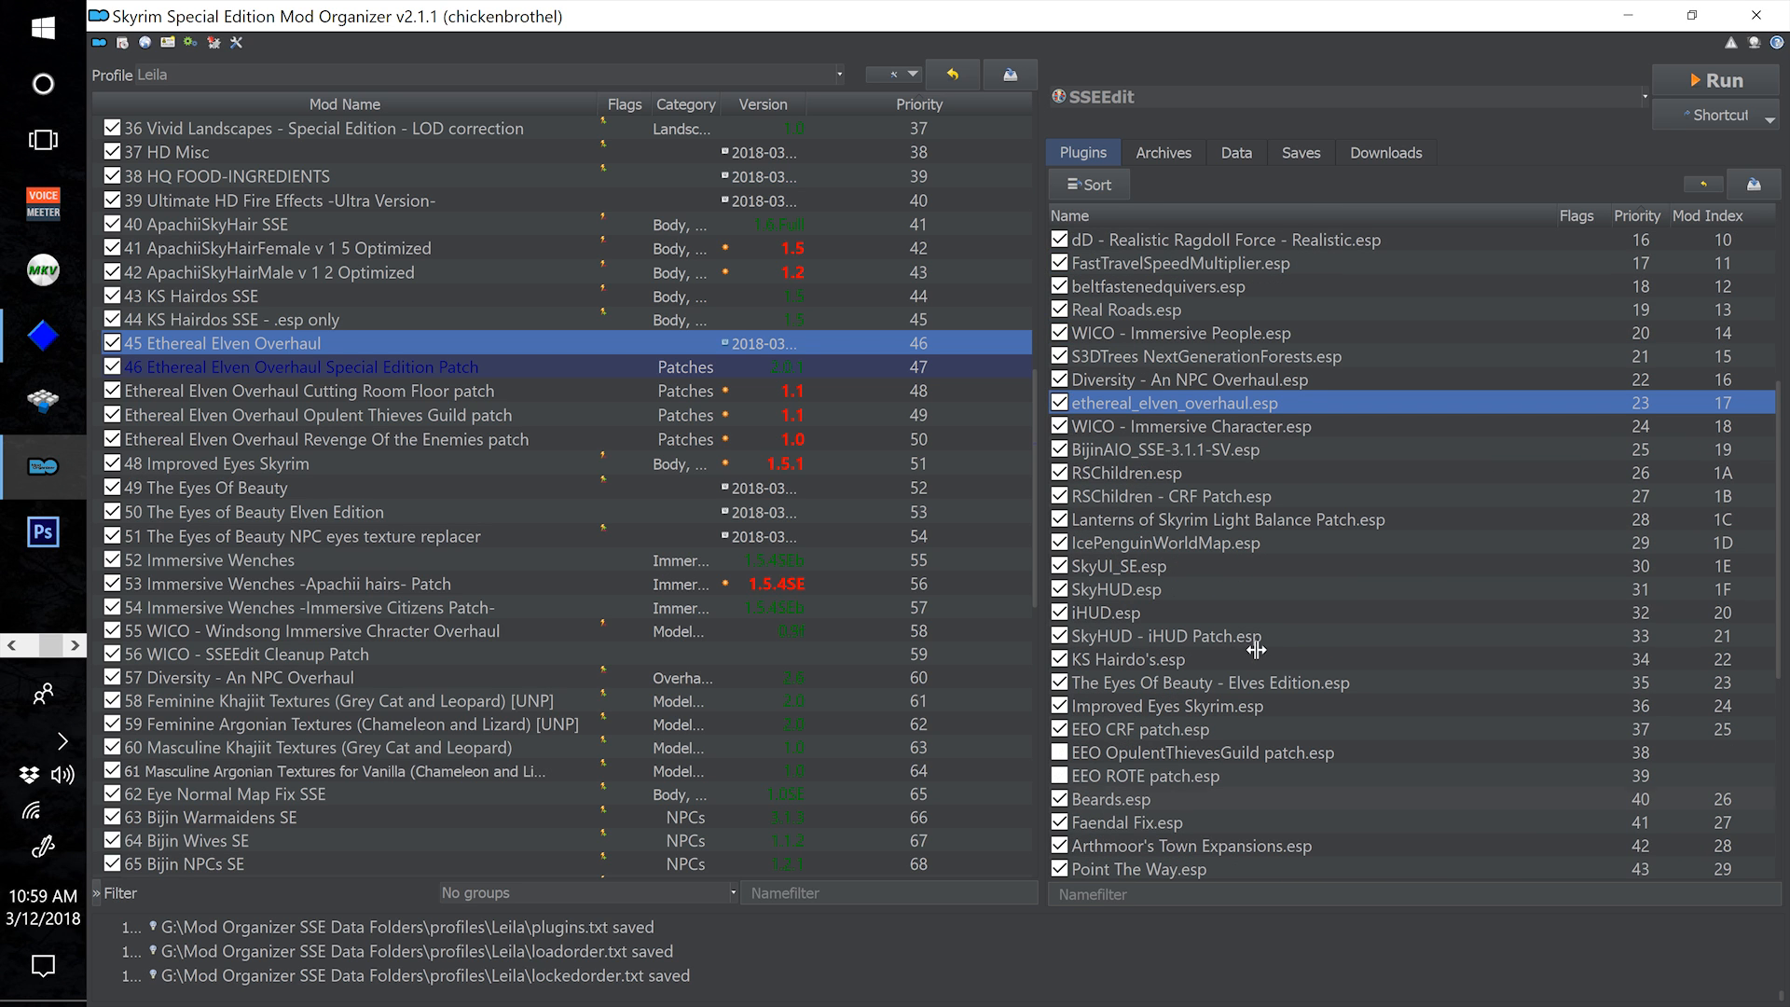
{"action": "mouse_move", "coordinate": [1302, 597]}
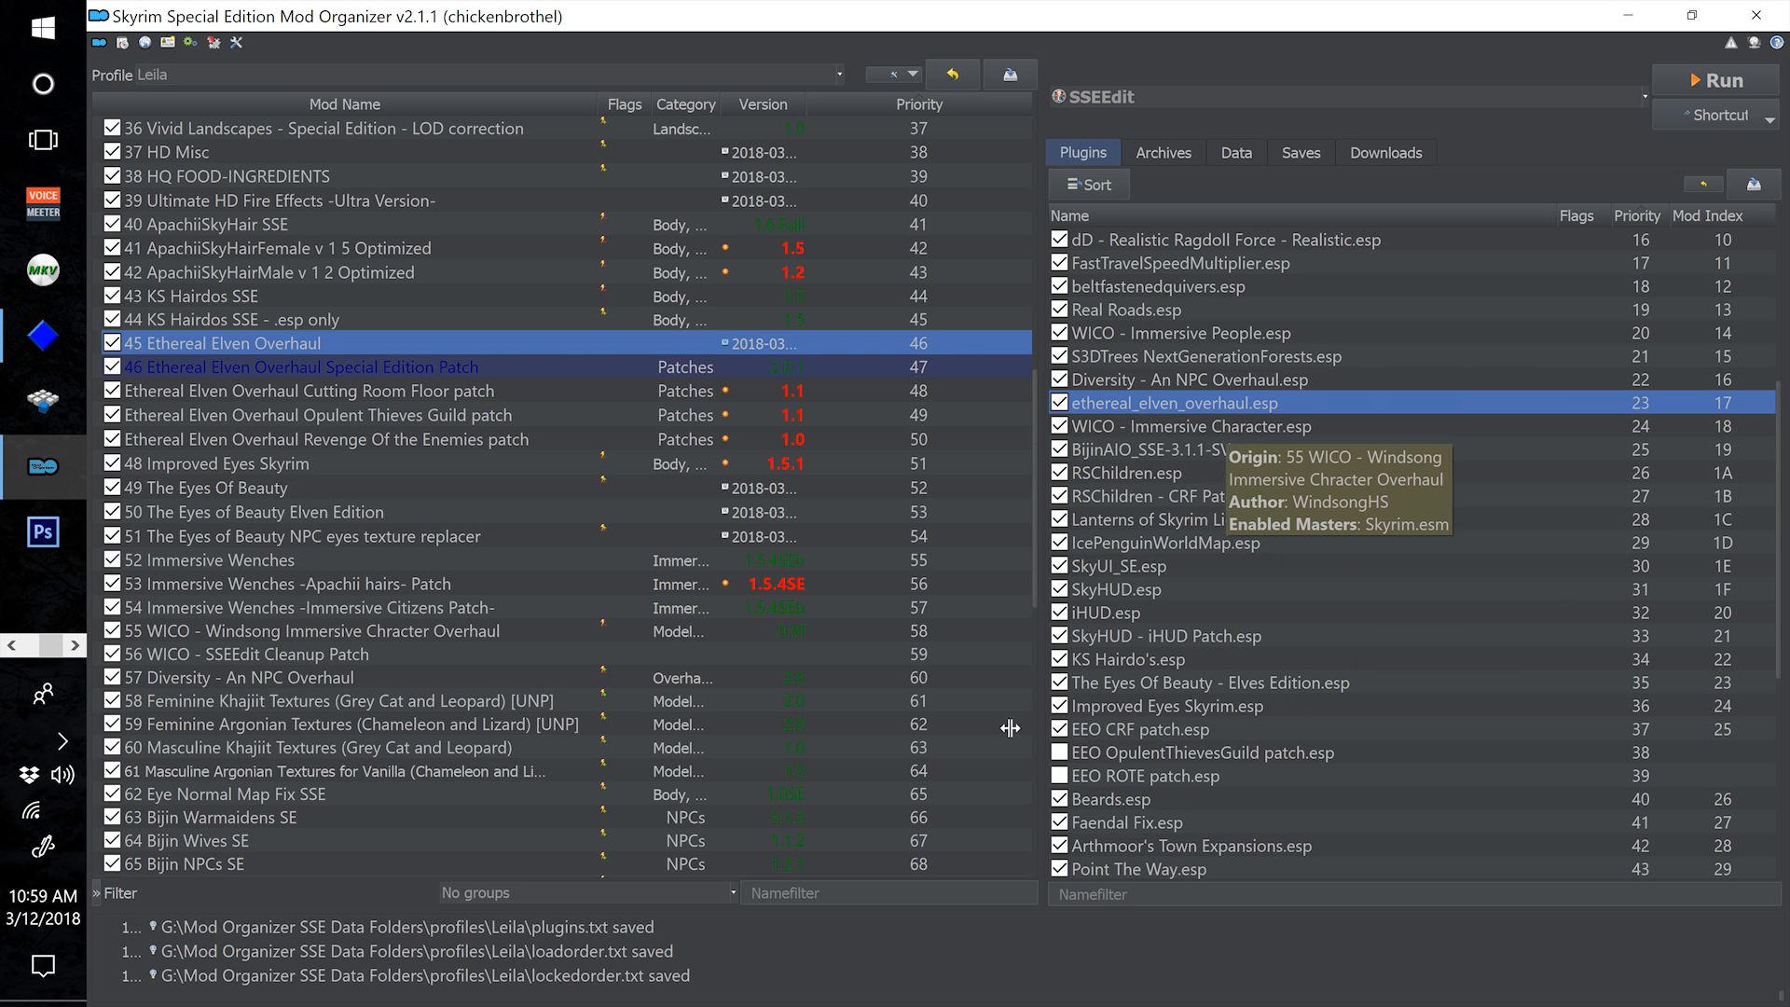
Review the end of the plugin load order and the mod list from Ethereal Elven Overhaul through 91 Green Tundra
{"action": "scroll", "coordinate": [1127, 732], "scroll_direction": "down", "scroll_amount": 6}
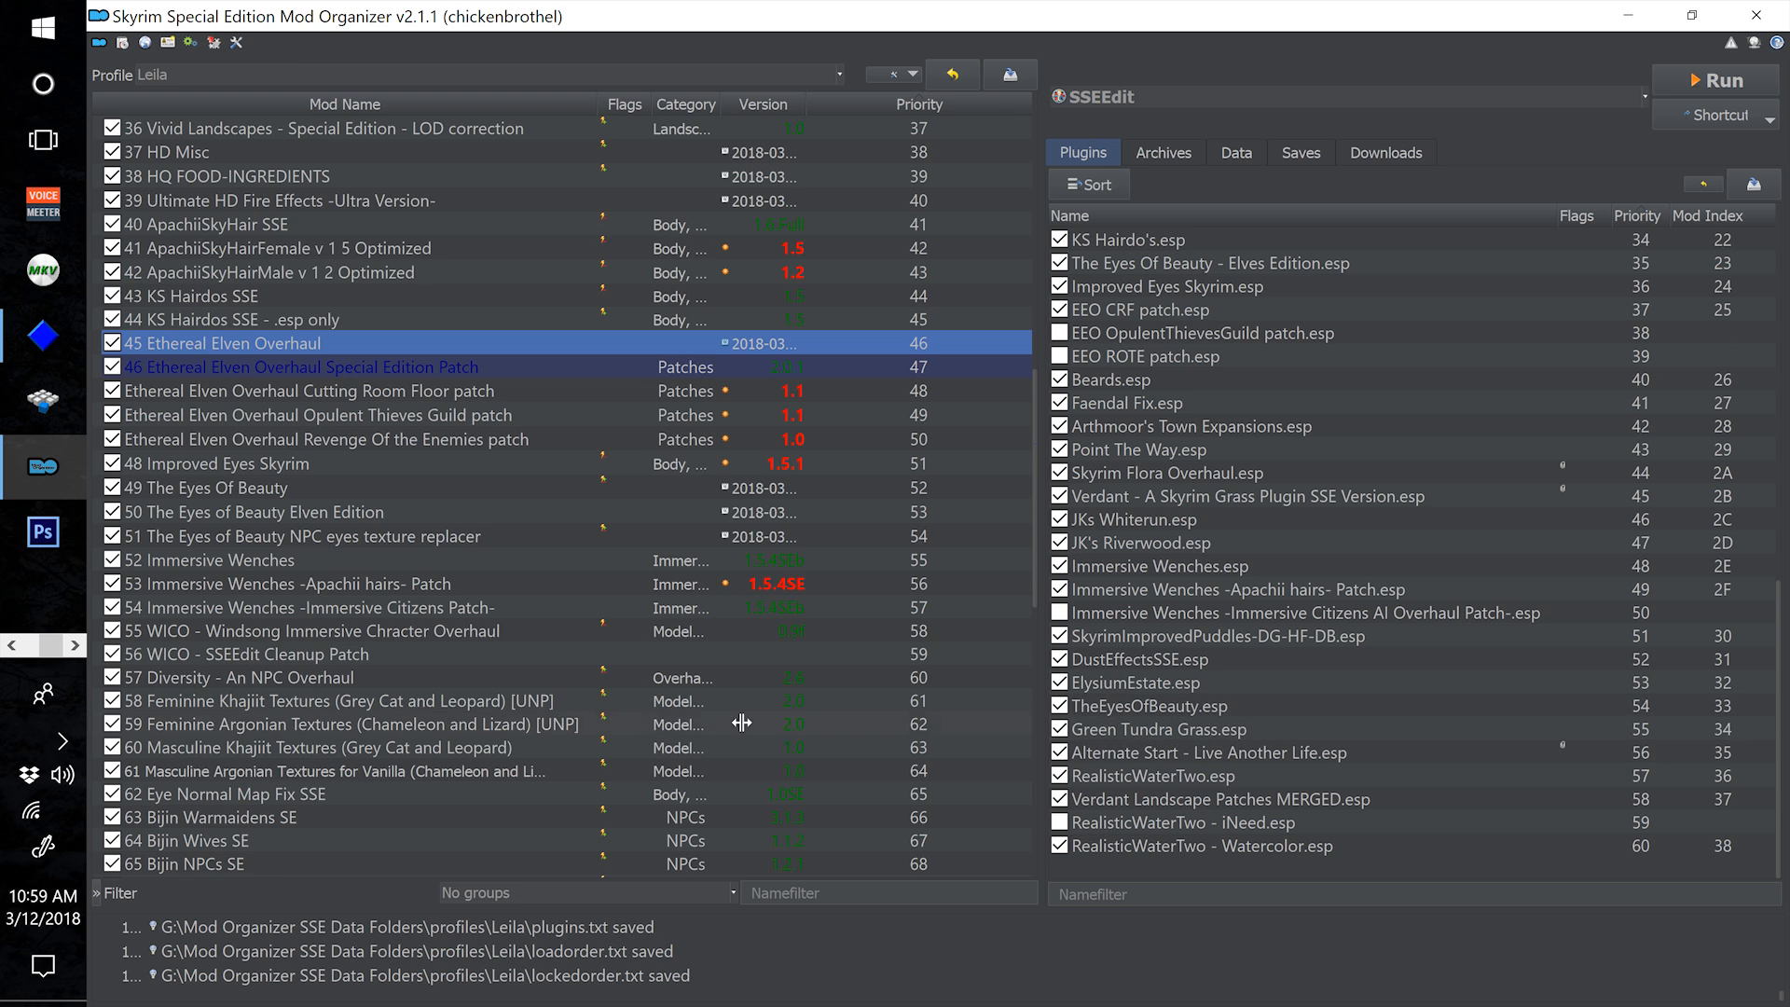
{"action": "scroll", "coordinate": [741, 722], "scroll_direction": "down", "scroll_amount": 11}
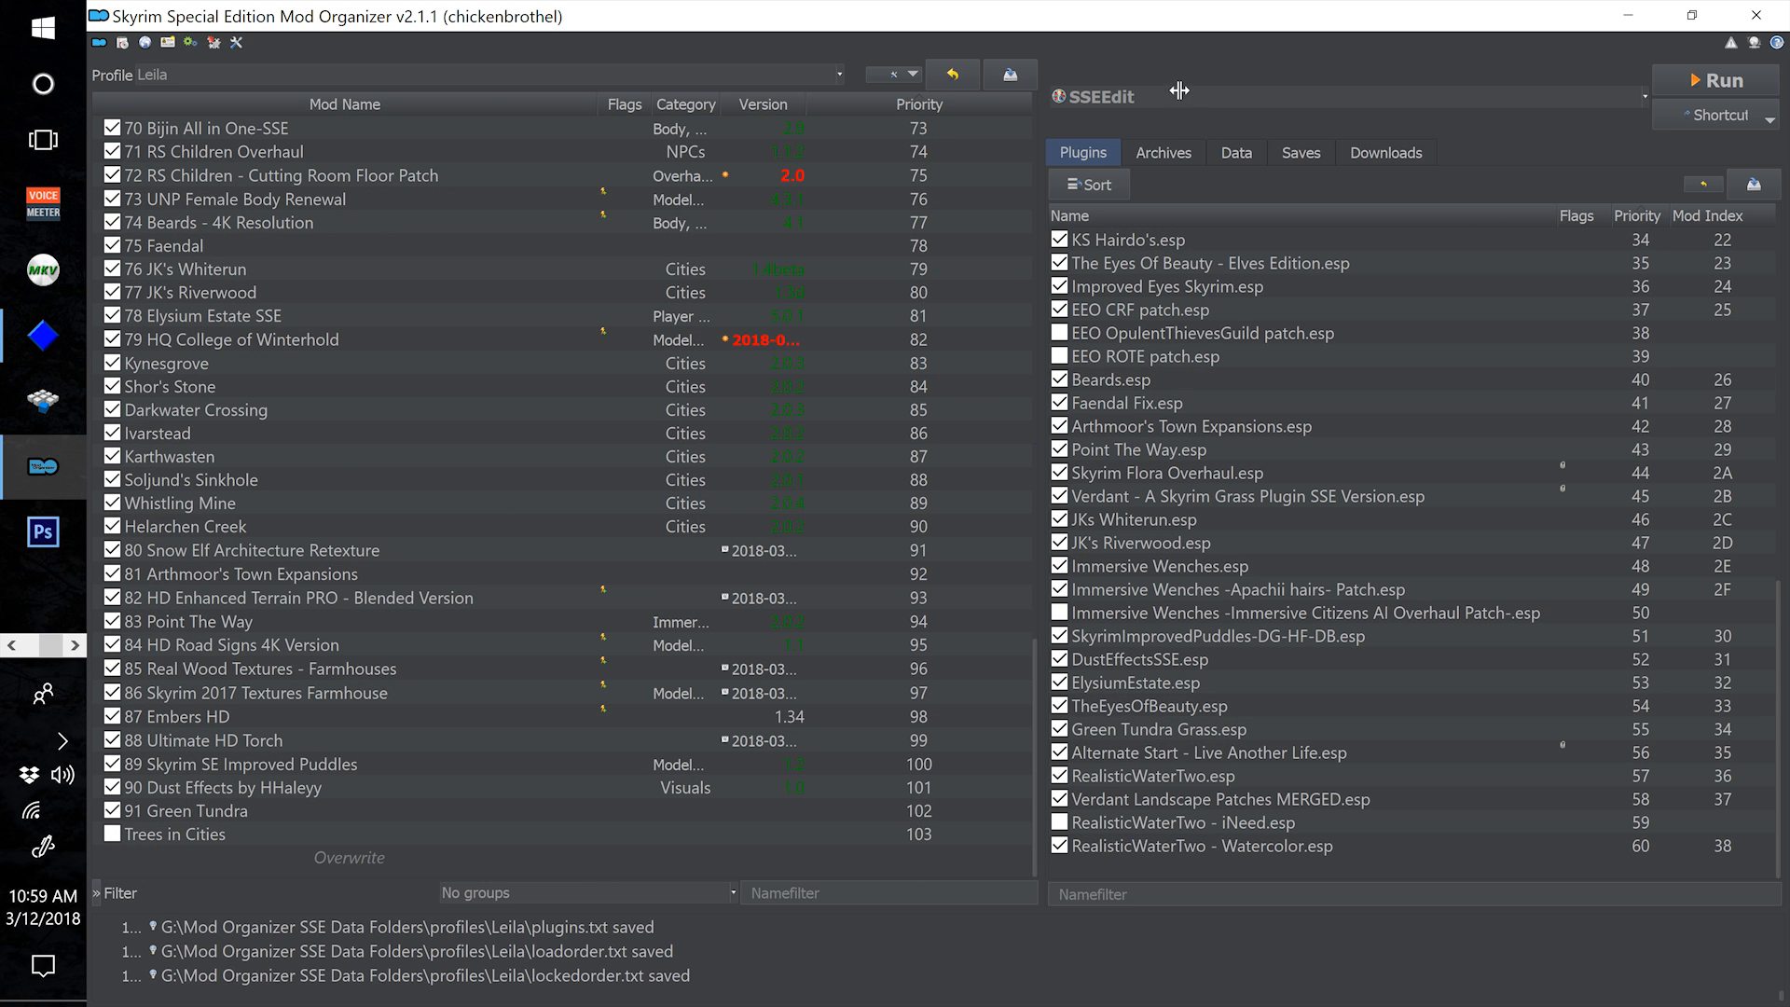
{"action": "scroll", "coordinate": [464, 774], "scroll_direction": "up", "scroll_amount": 11}
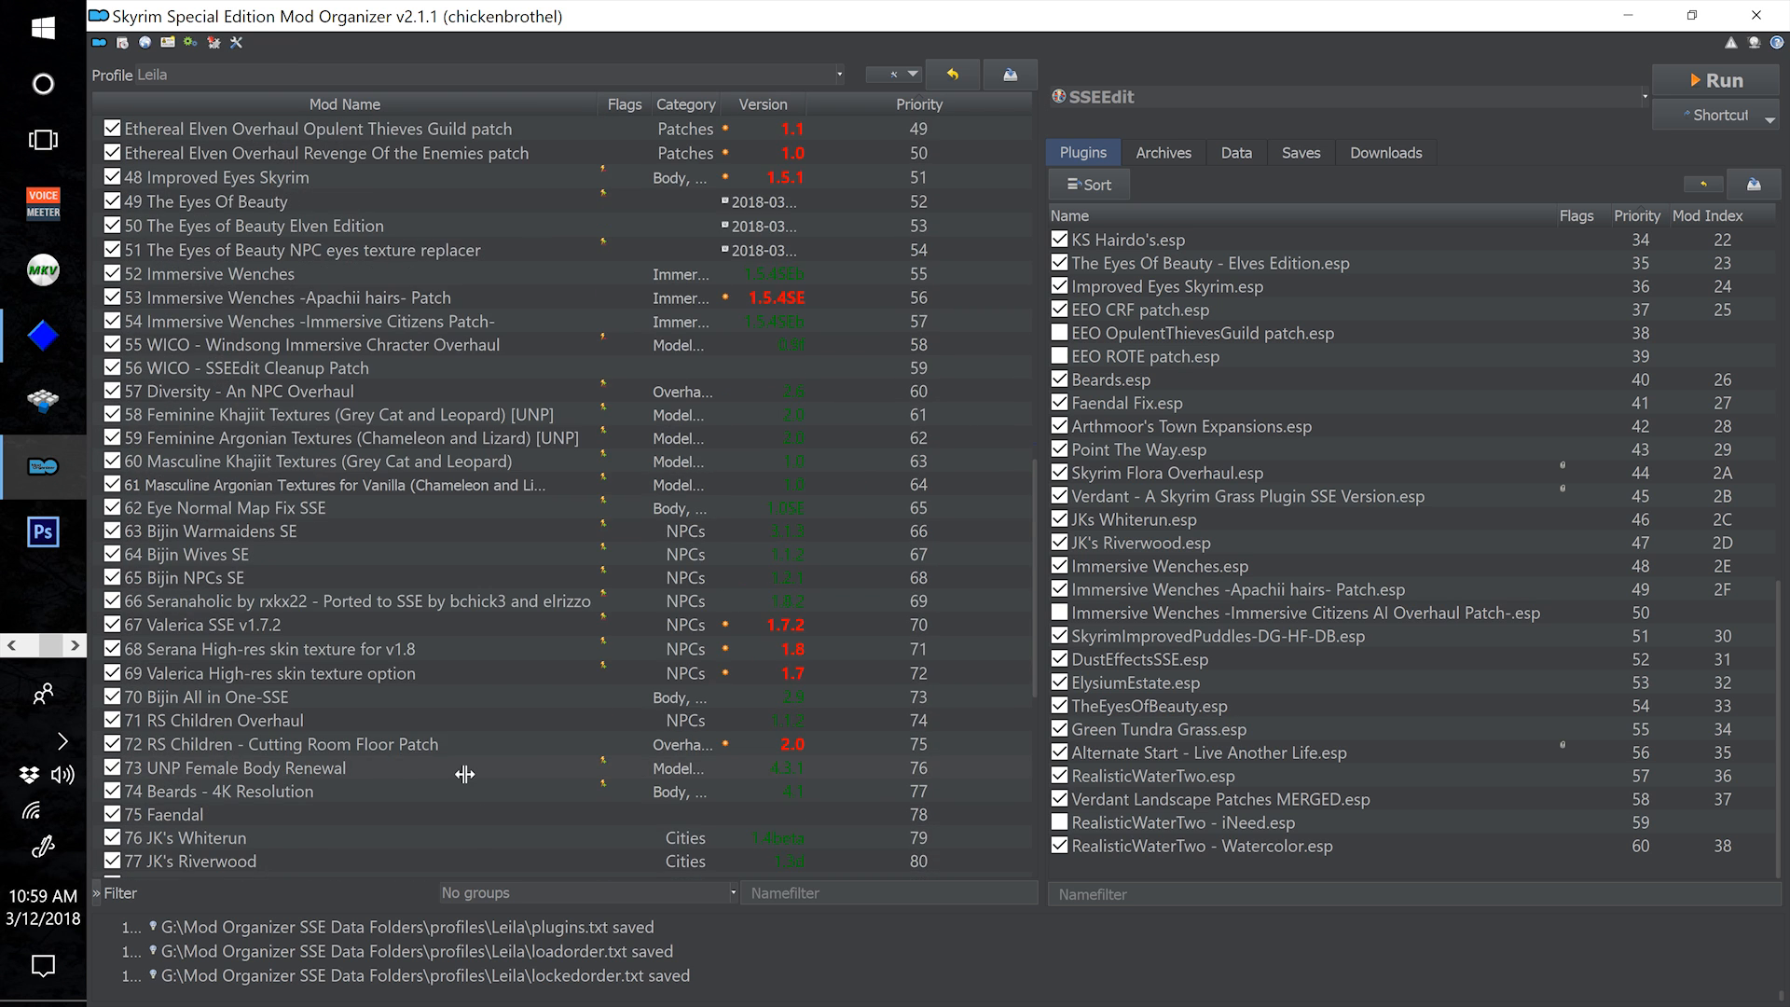
{"action": "scroll", "coordinate": [464, 773], "scroll_direction": "up", "scroll_amount": 2}
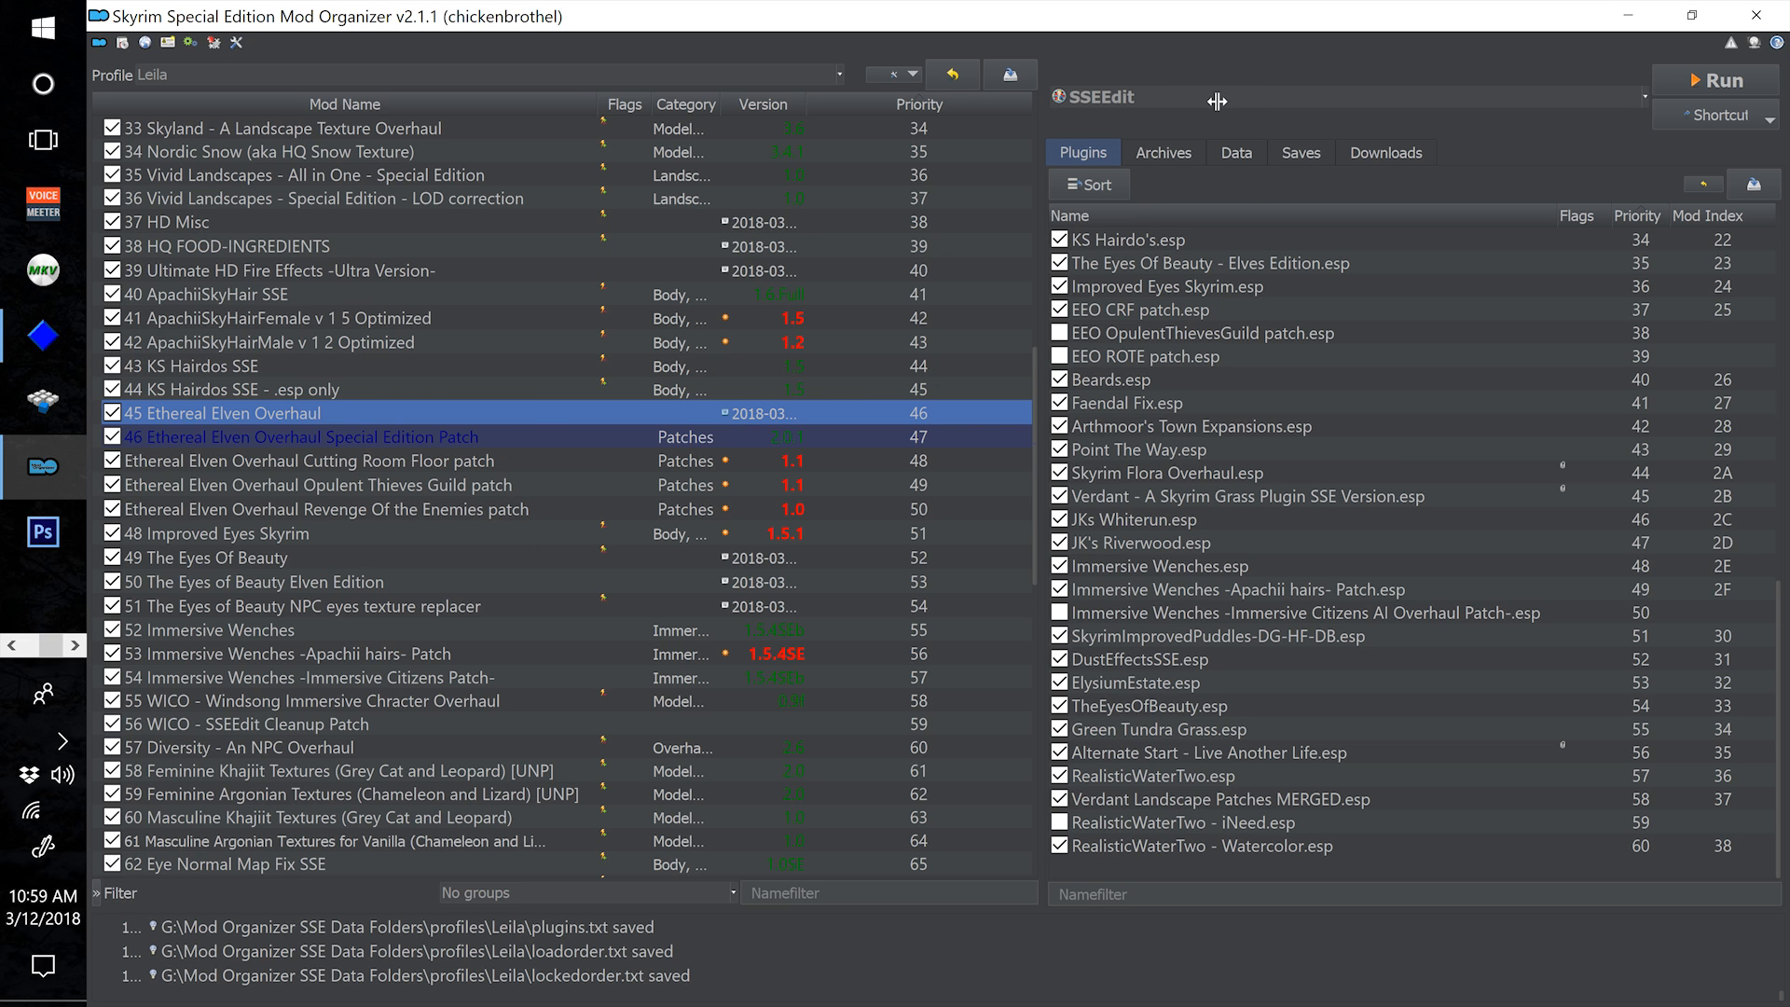
{"action": "scroll", "coordinate": [652, 643], "scroll_direction": "down", "scroll_amount": 11}
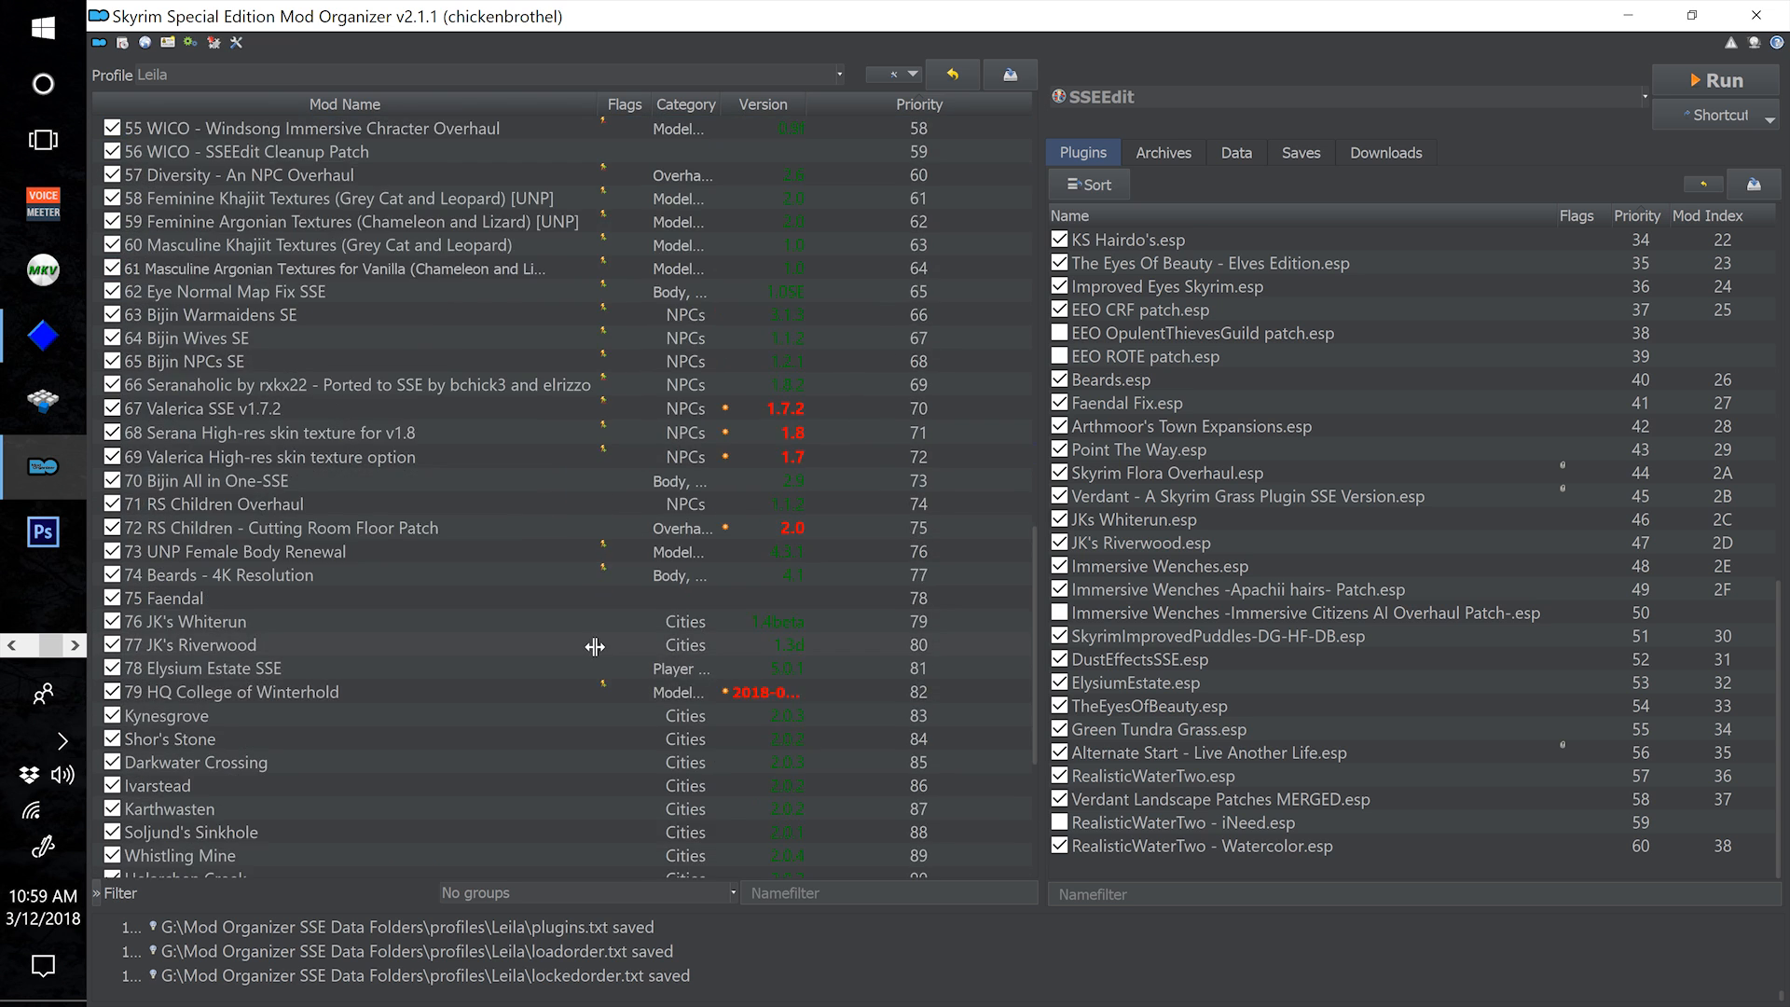
{"action": "scroll", "coordinate": [719, 663], "scroll_direction": "down", "scroll_amount": 1}
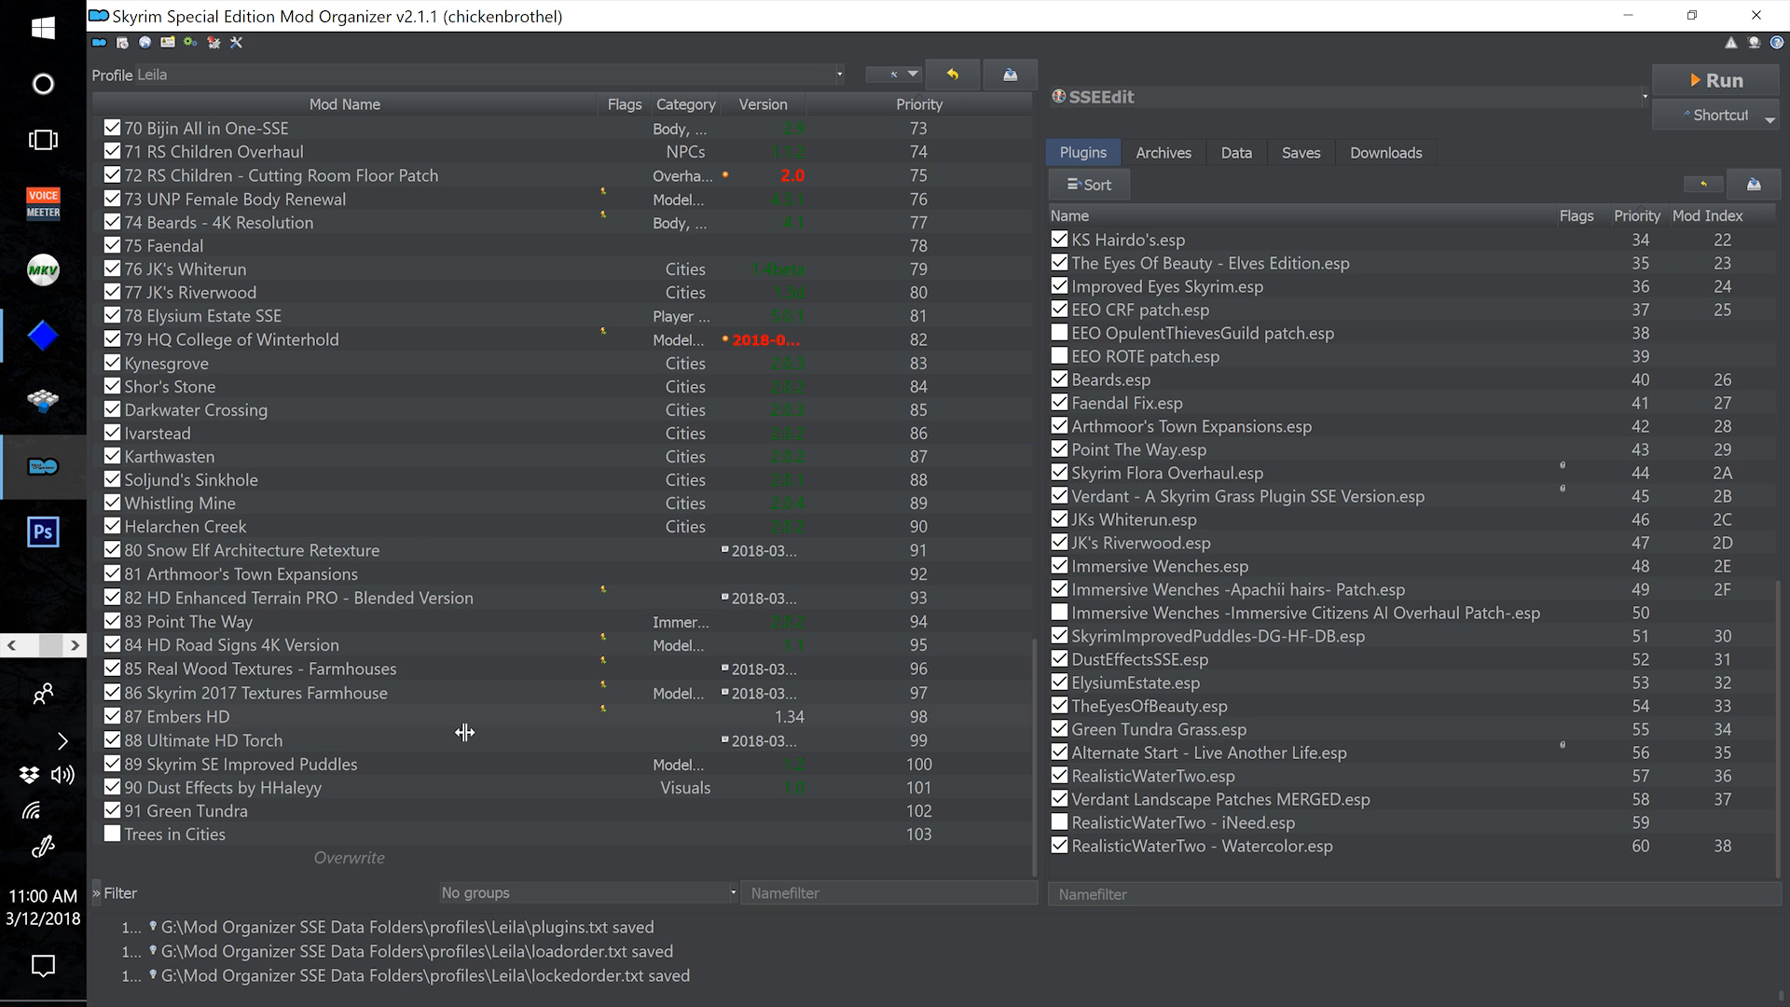
Find and select 31 Real Roads in the mod list and check its conflict with 32 Real Roads mesh fix - SSE
{"action": "scroll", "coordinate": [494, 676], "scroll_direction": "up", "scroll_amount": 3}
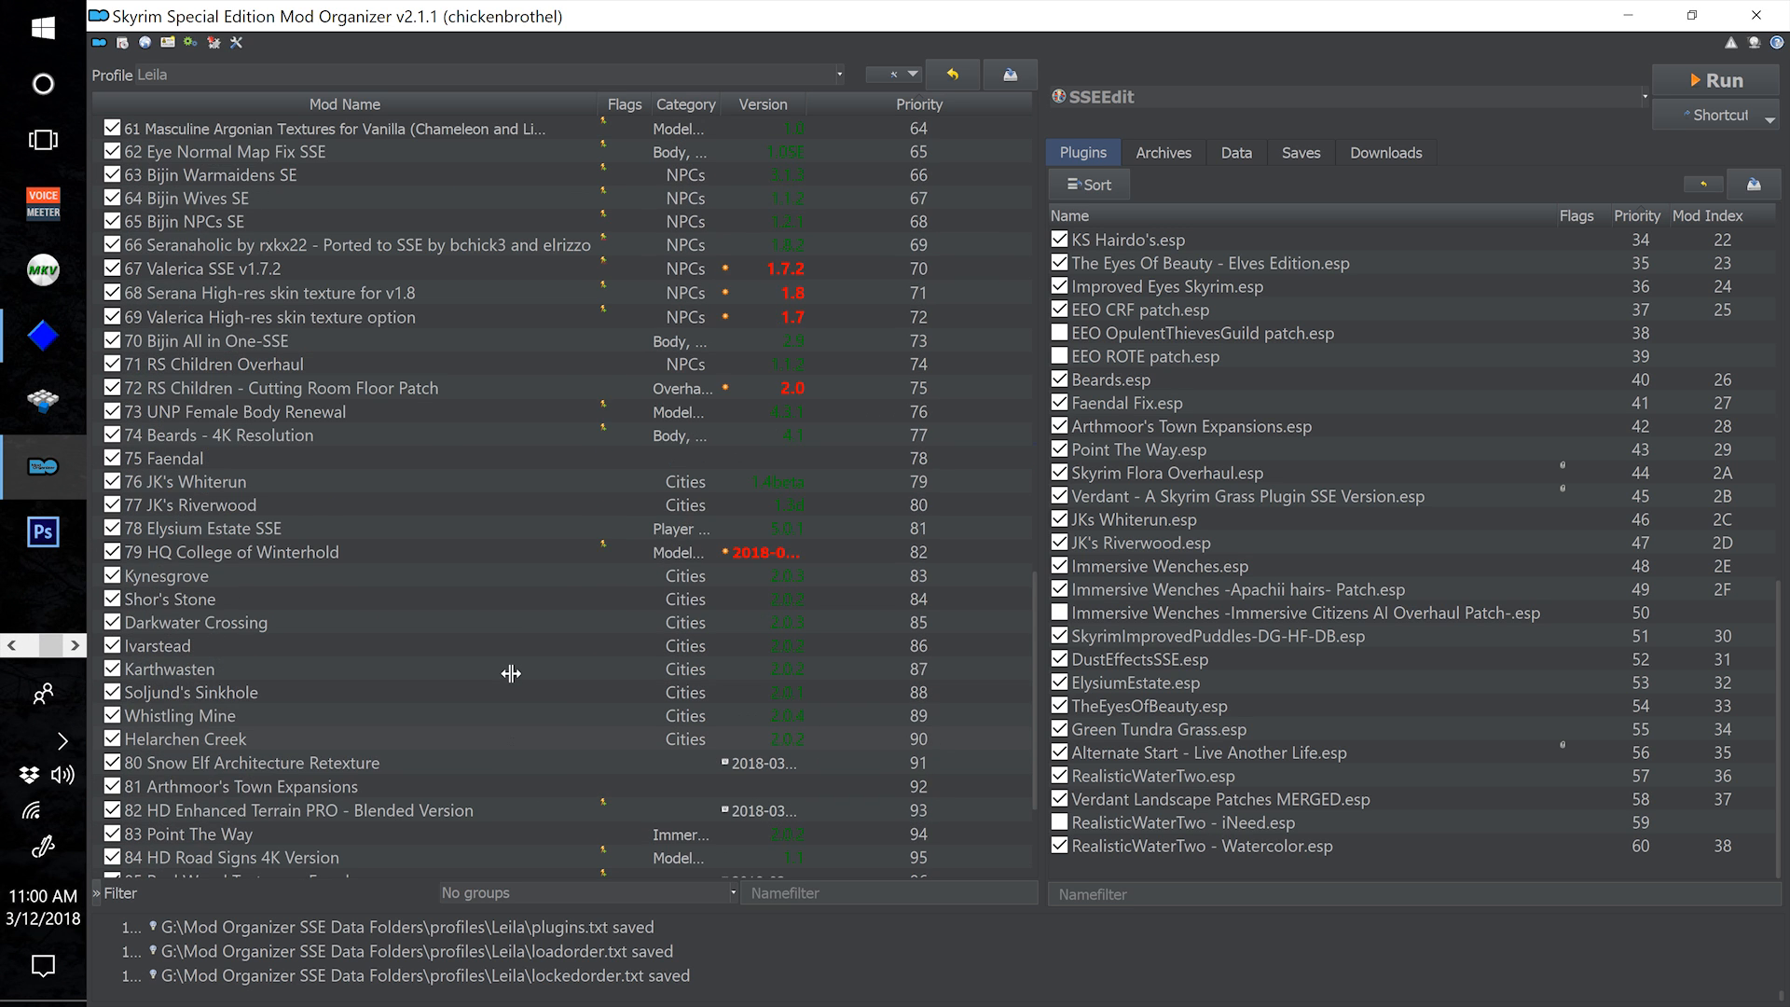
{"action": "scroll", "coordinate": [511, 673], "scroll_direction": "up", "scroll_amount": 6}
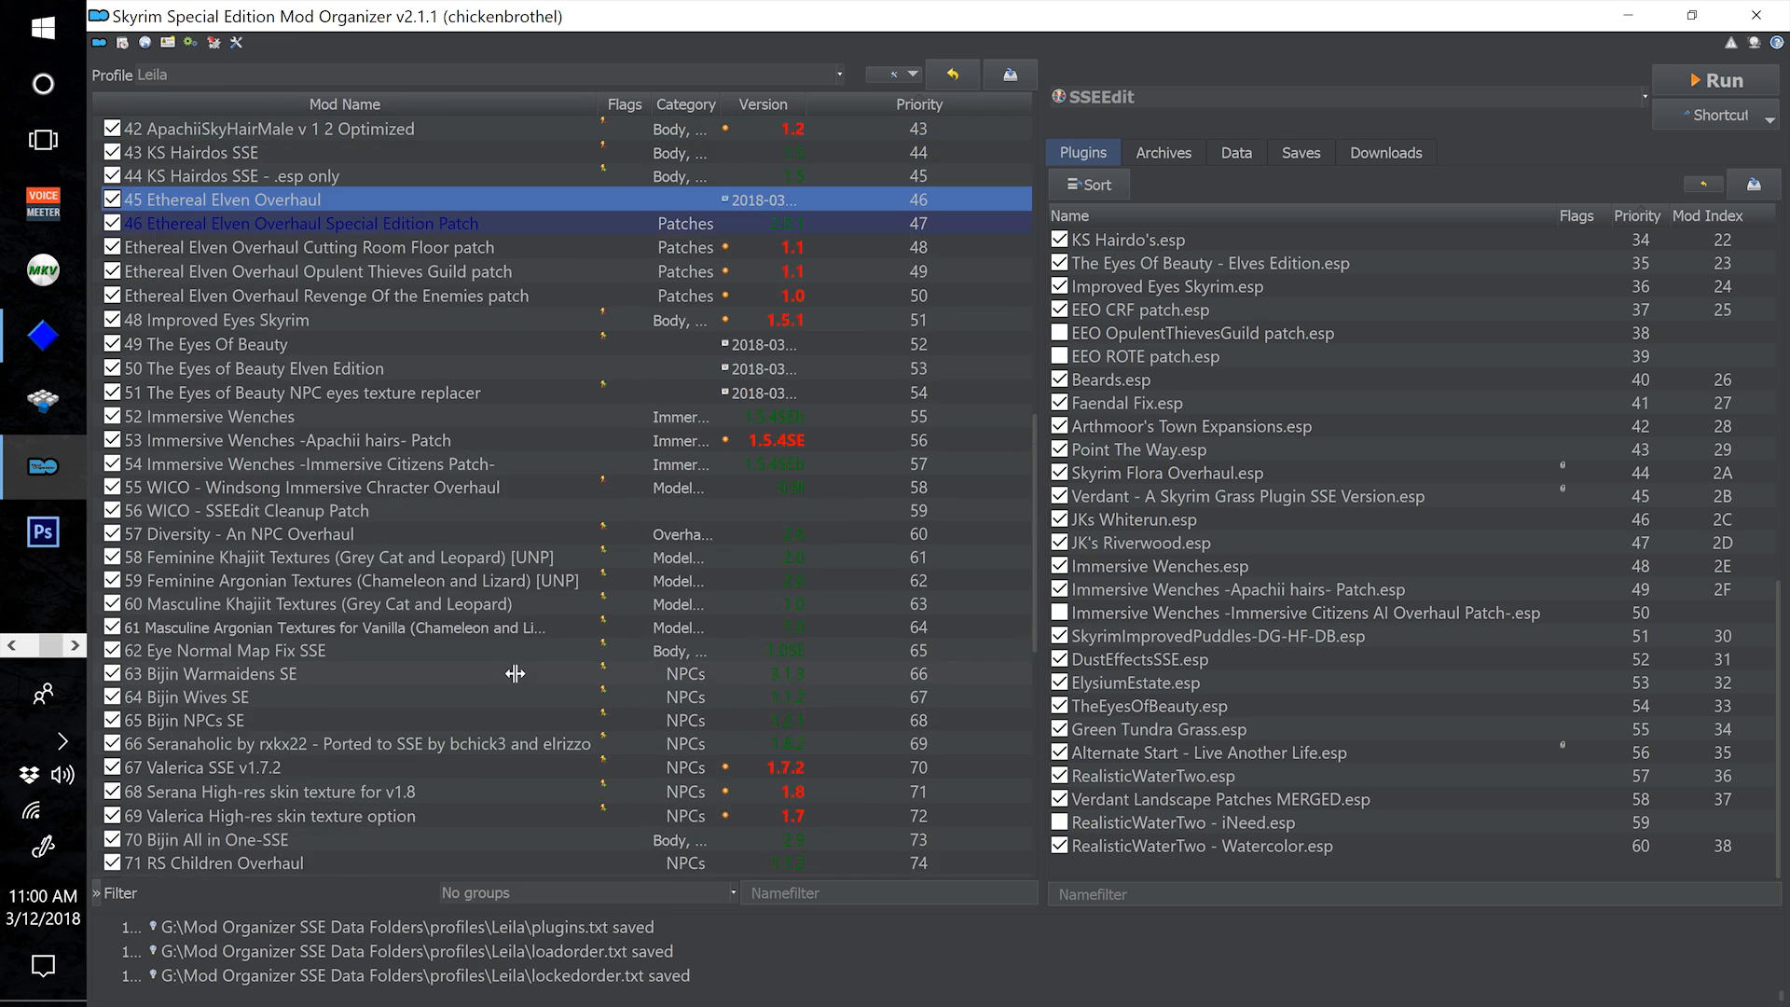
{"action": "scroll", "coordinate": [514, 673], "scroll_direction": "up", "scroll_amount": 7}
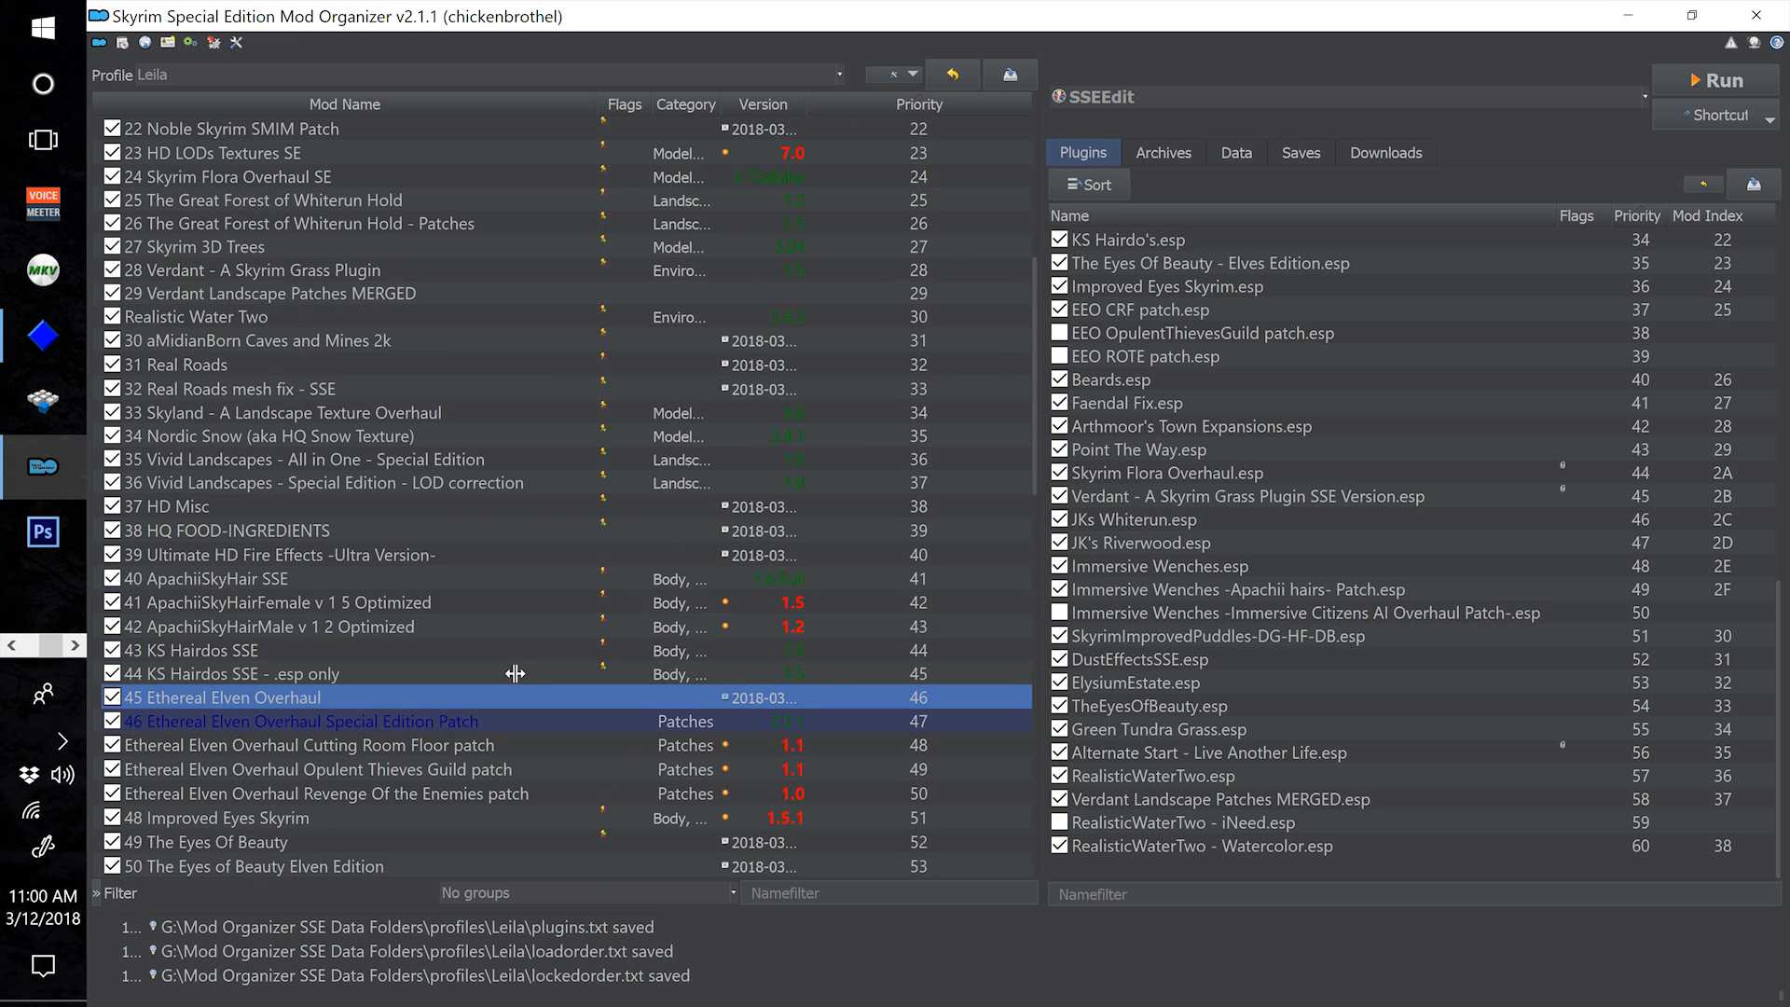
{"action": "scroll", "coordinate": [514, 673], "scroll_direction": "up", "scroll_amount": 1}
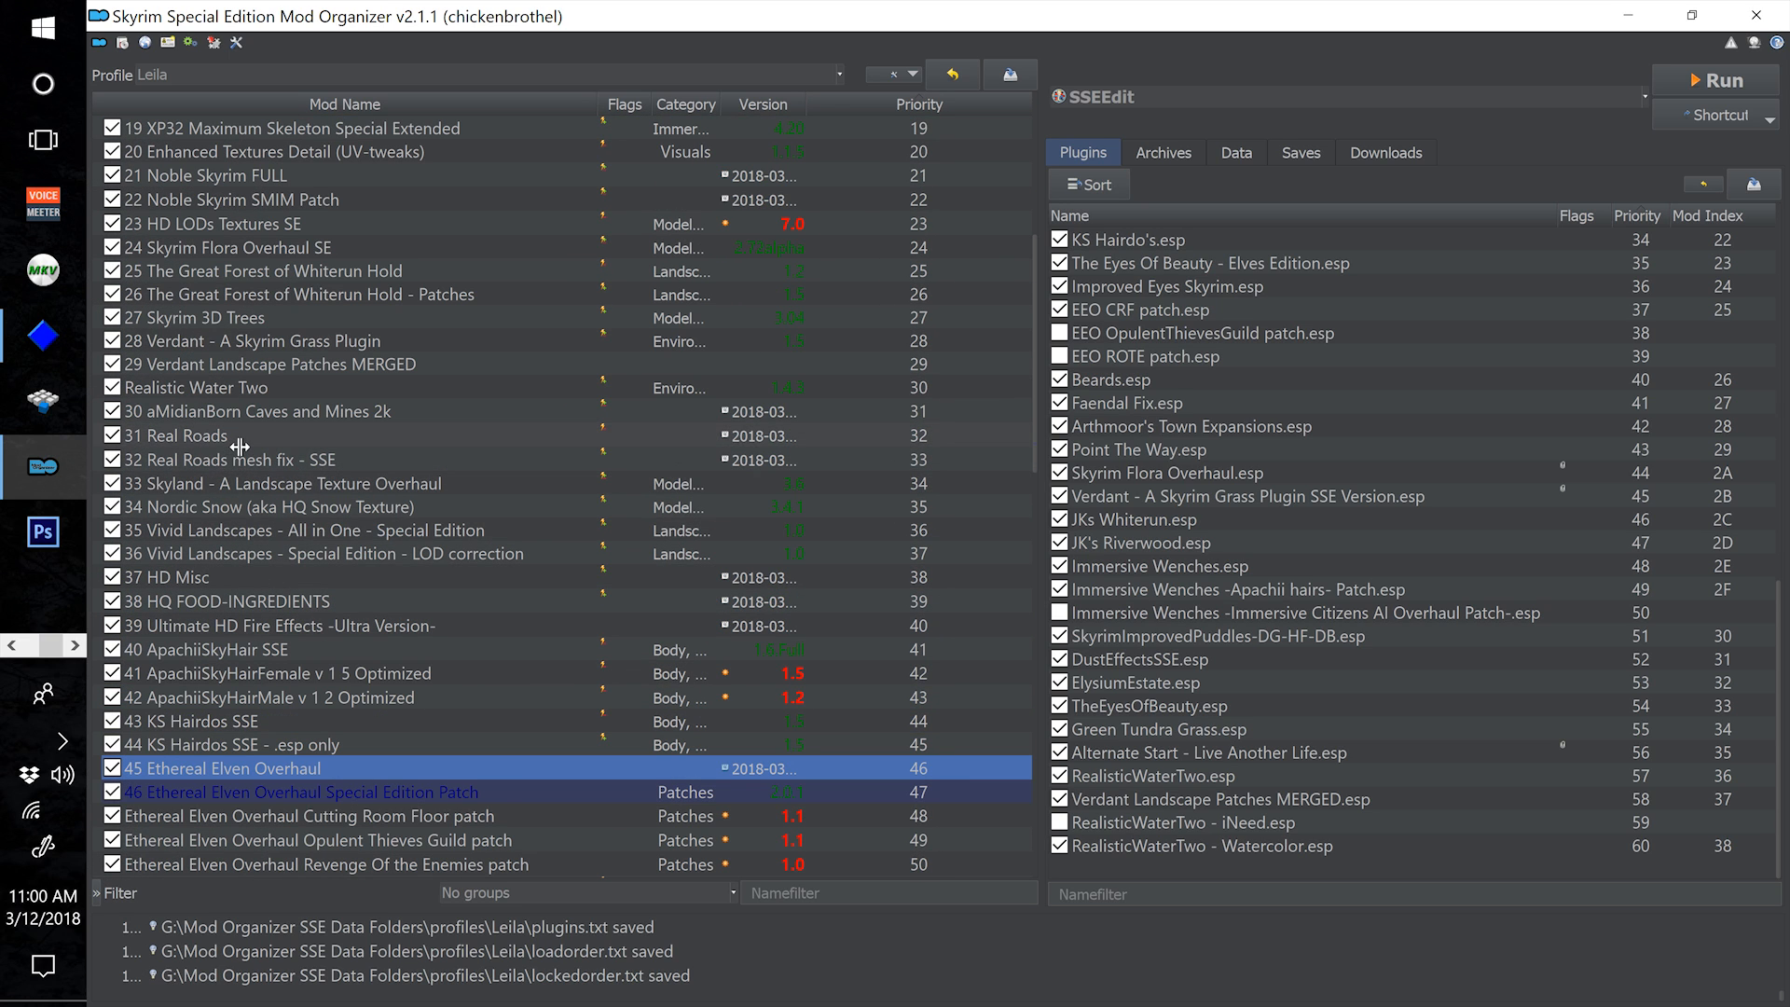
{"action": "left_click", "coordinate": [282, 438]}
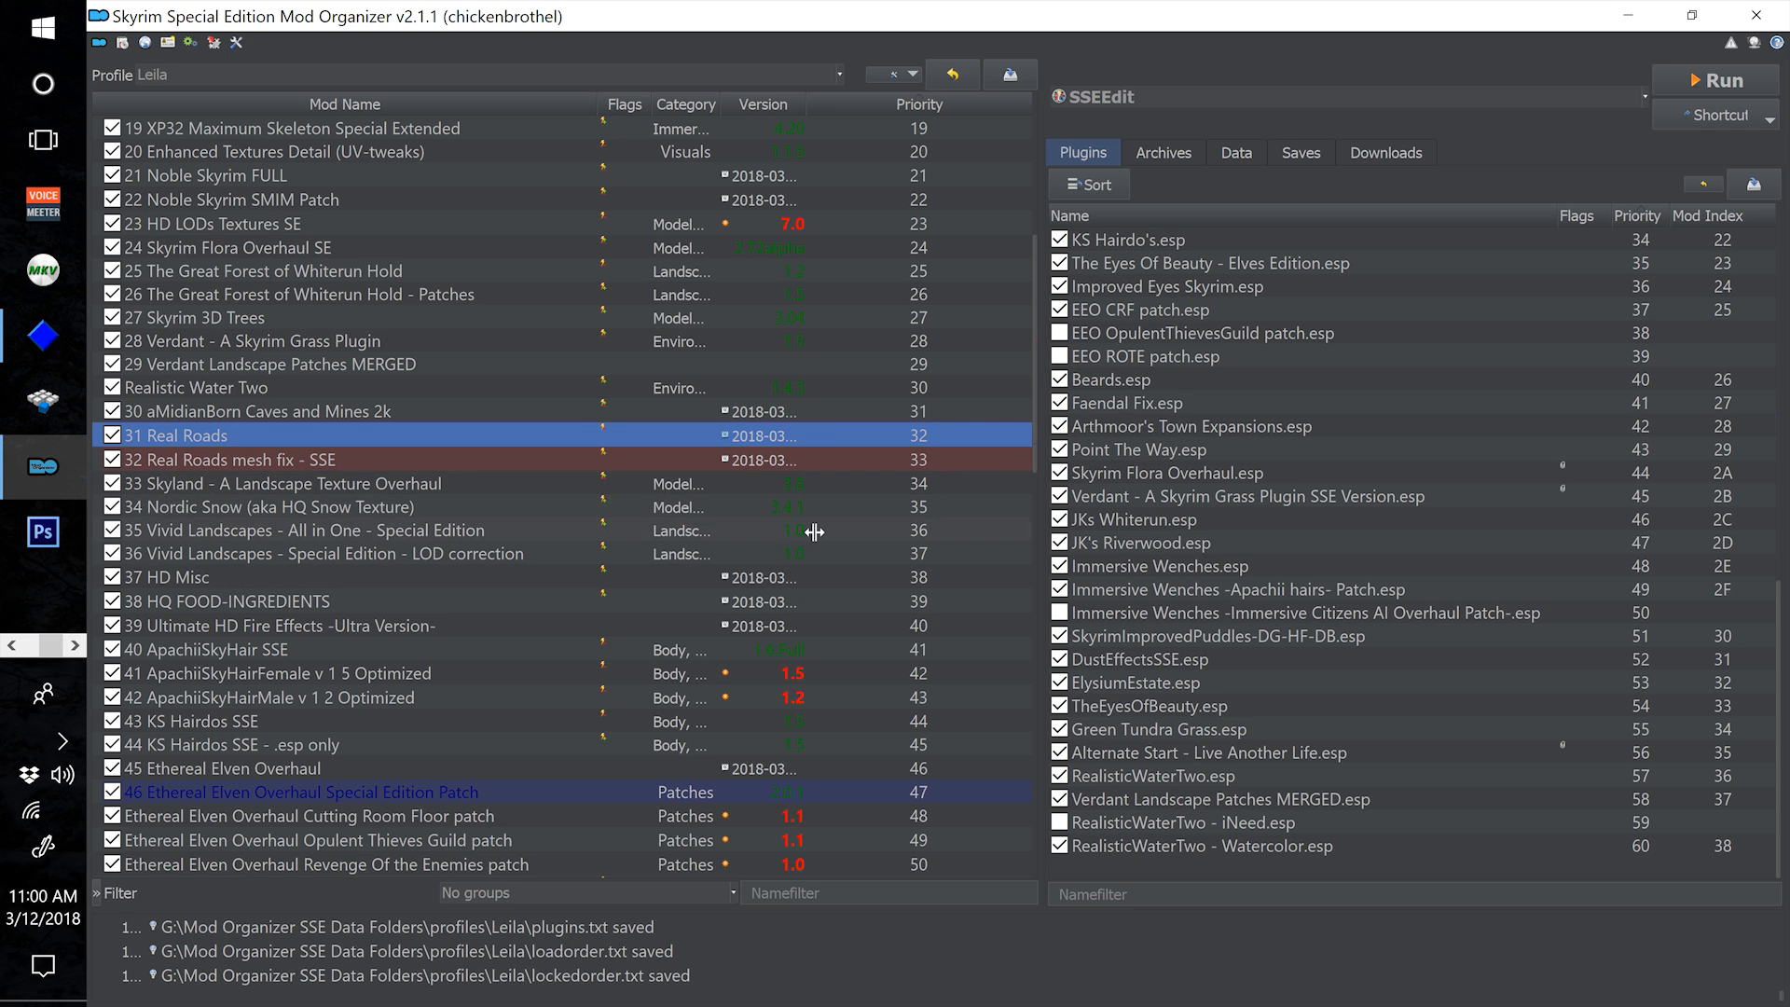
{"action": "mouse_move", "coordinate": [803, 519]}
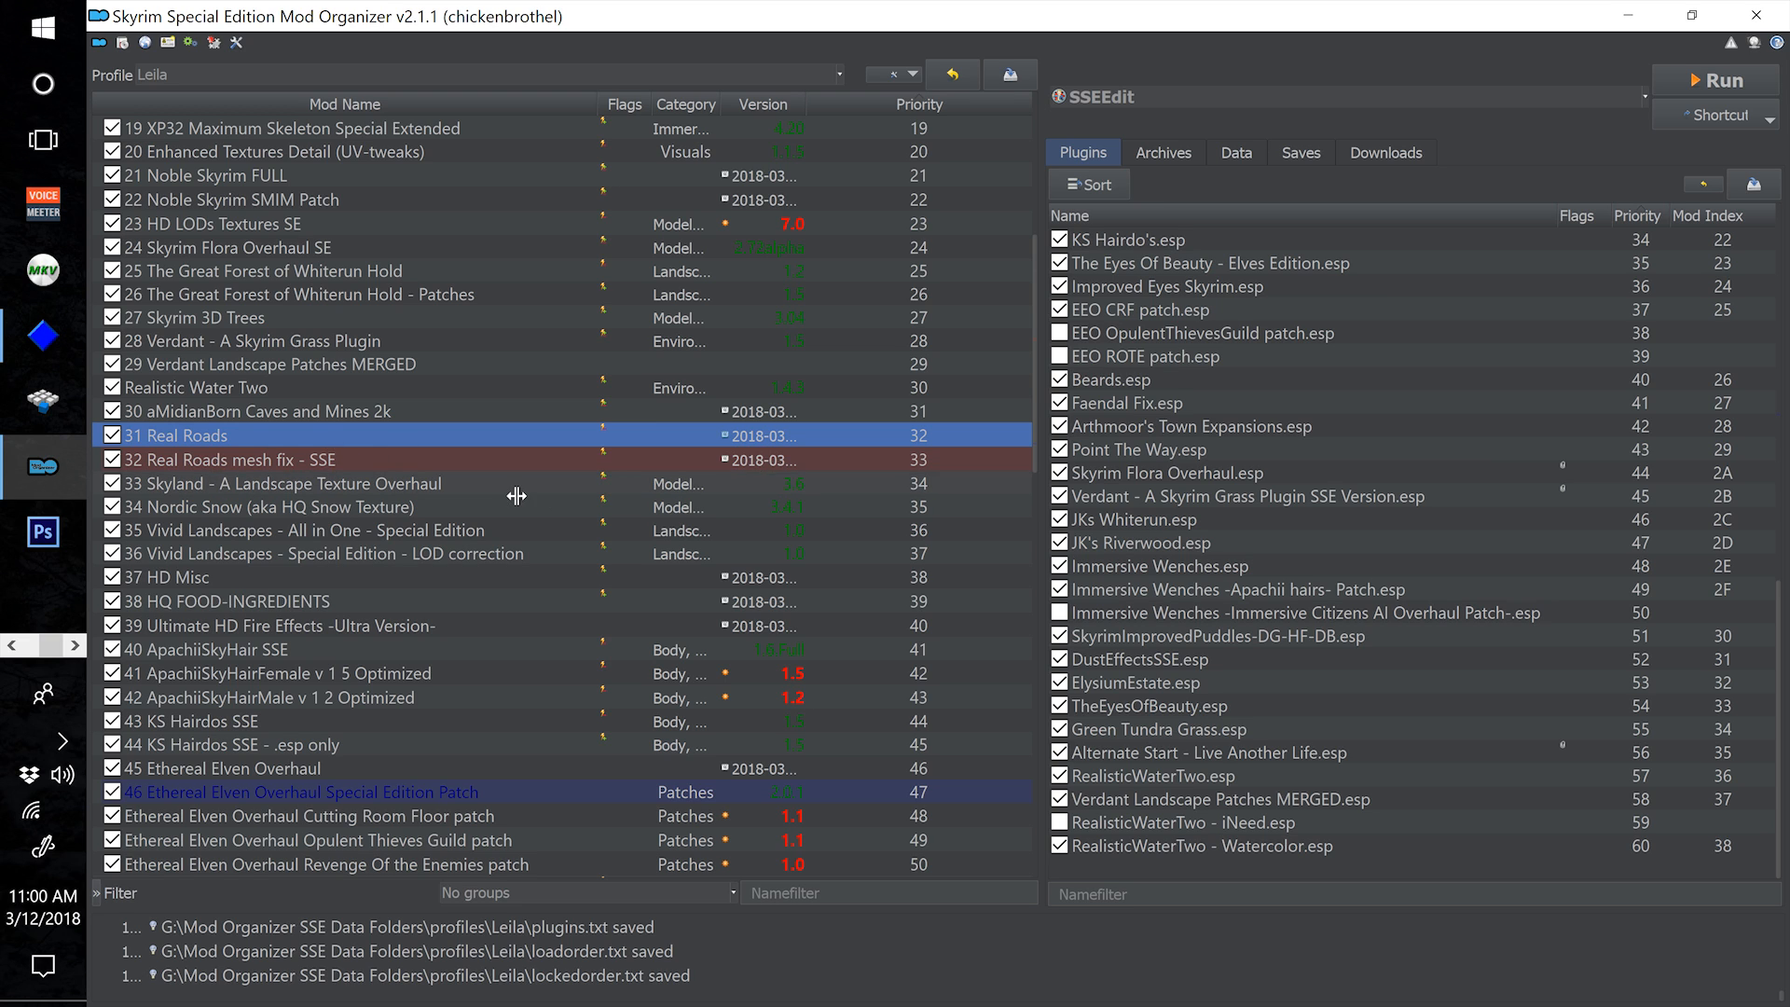
{"action": "left_click", "coordinate": [415, 460]}
{"action": "left_click", "coordinate": [371, 445]}
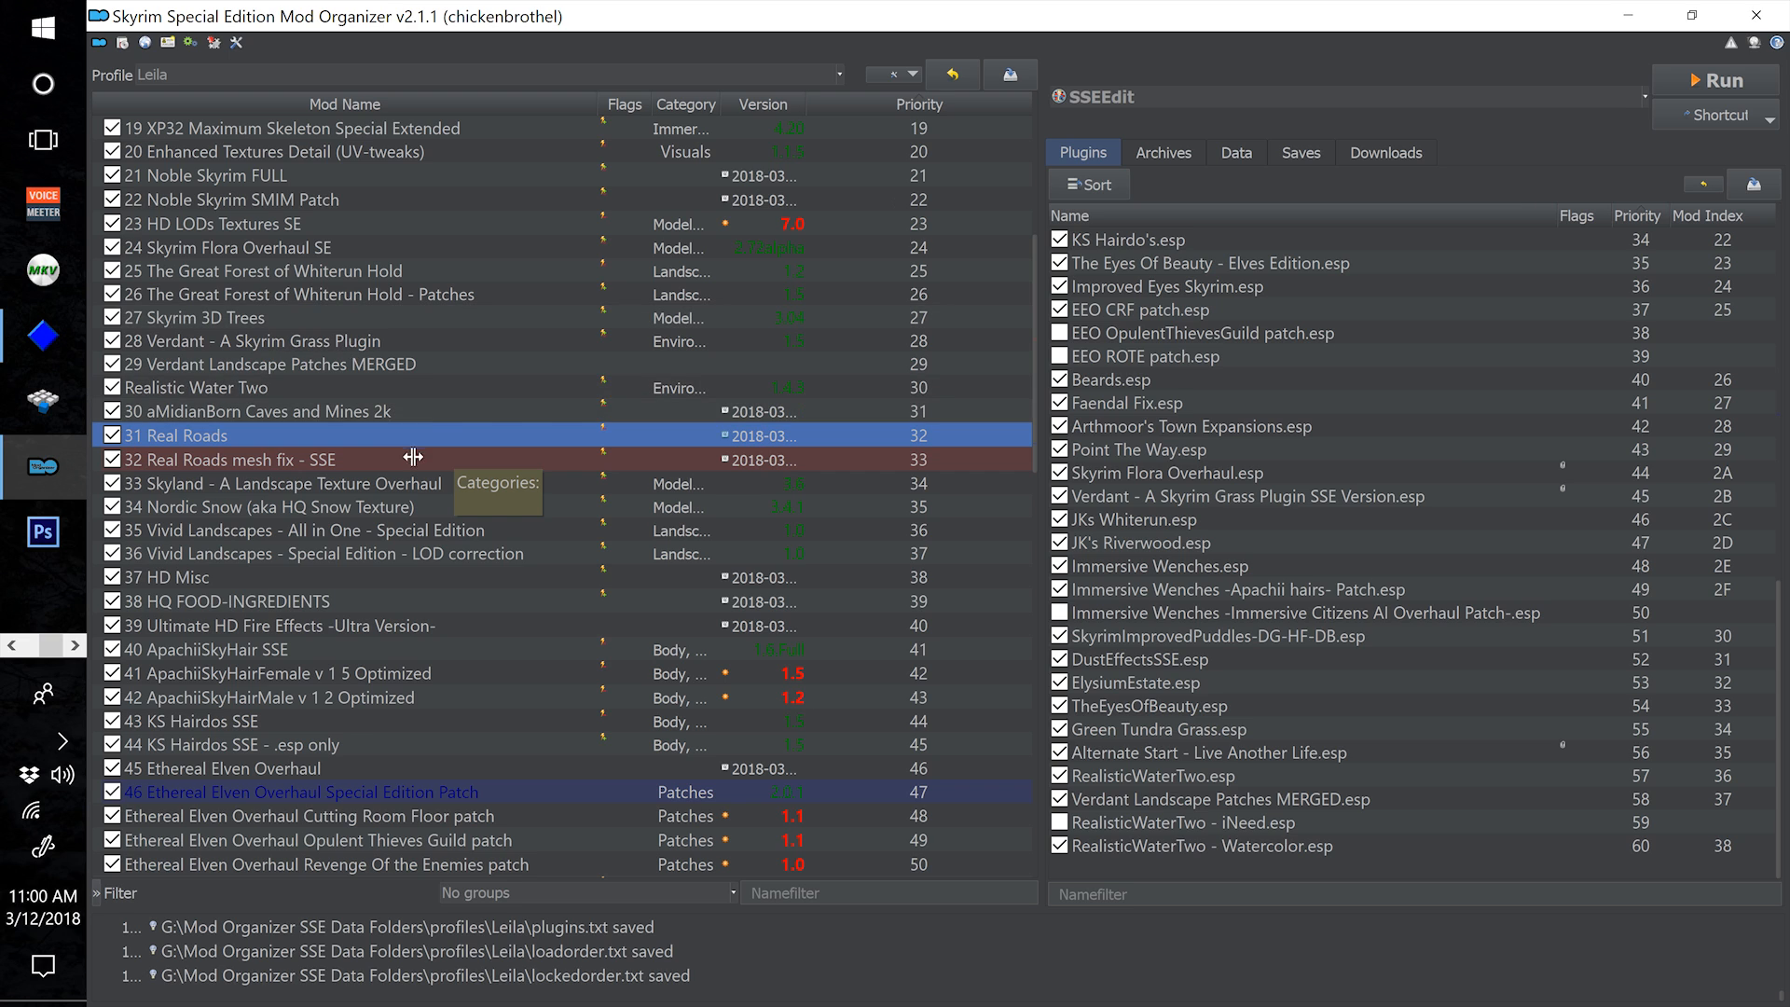
Switch to Chrome and show the main files of Real Roads for Skyrim on its Nexus Mods page
{"action": "left_click", "coordinate": [11, 646]}
{"action": "left_click", "coordinate": [11, 646]}
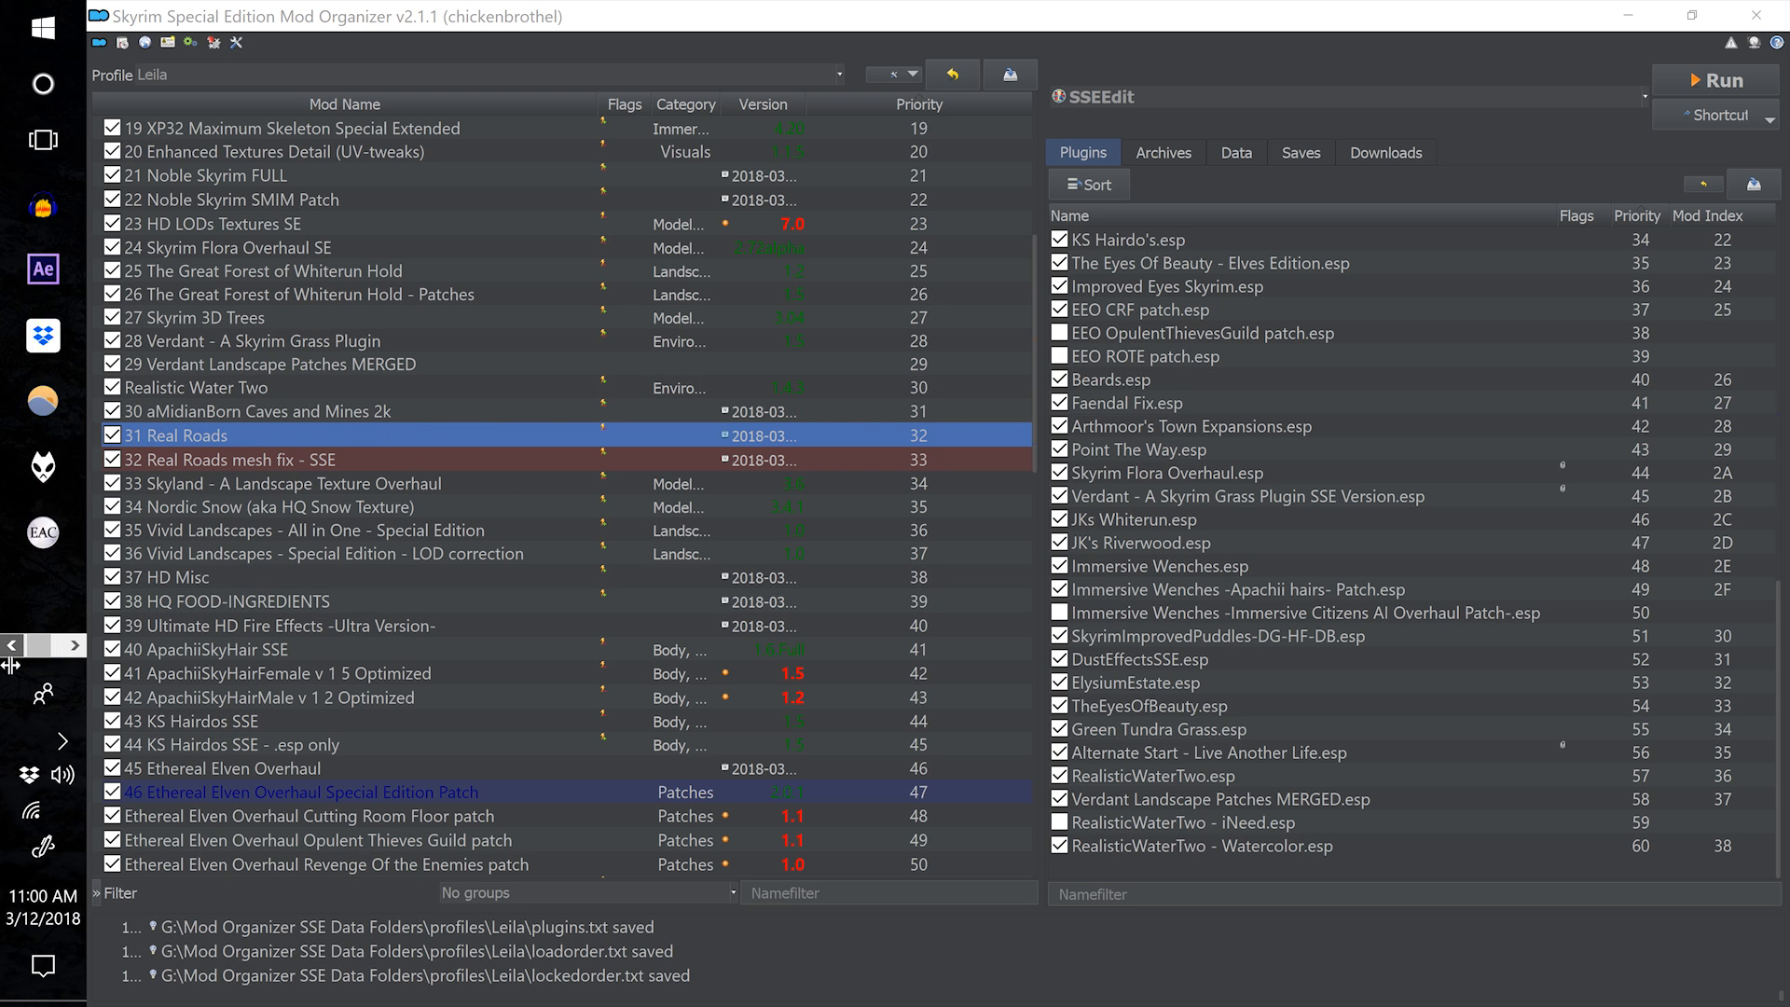
{"action": "left_click", "coordinate": [11, 646]}
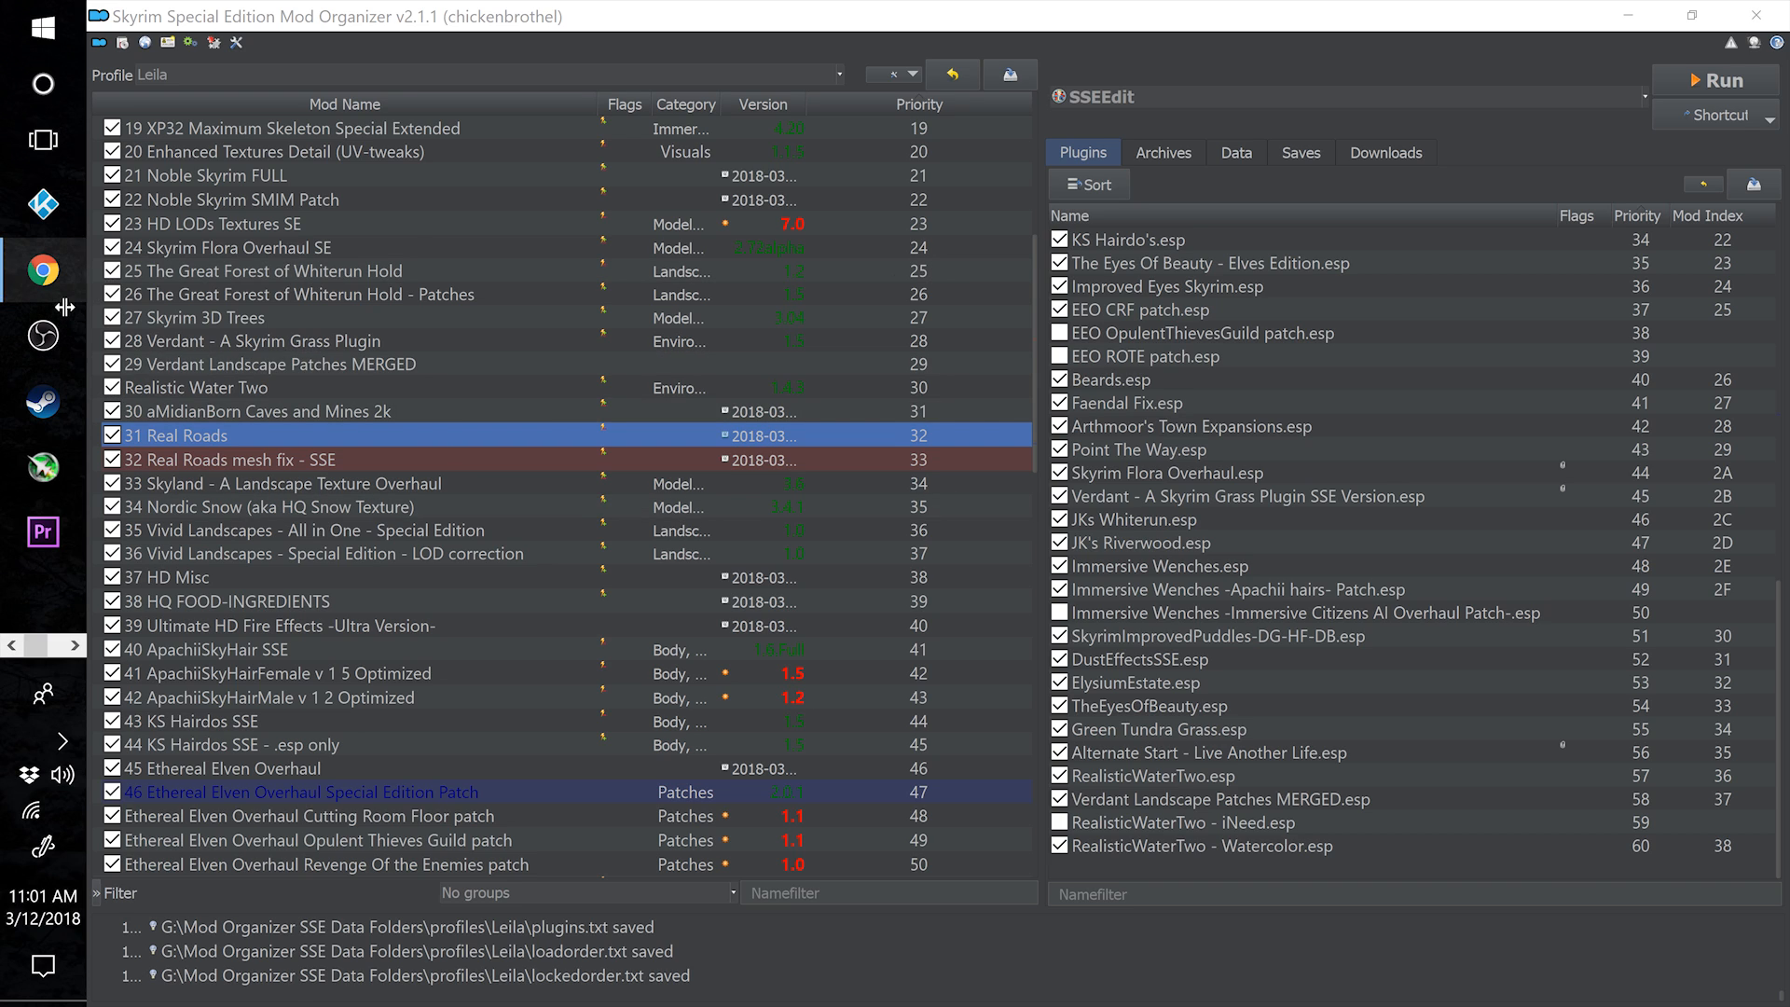
{"action": "mouse_move", "coordinate": [65, 306]}
{"action": "left_click", "coordinate": [238, 279]}
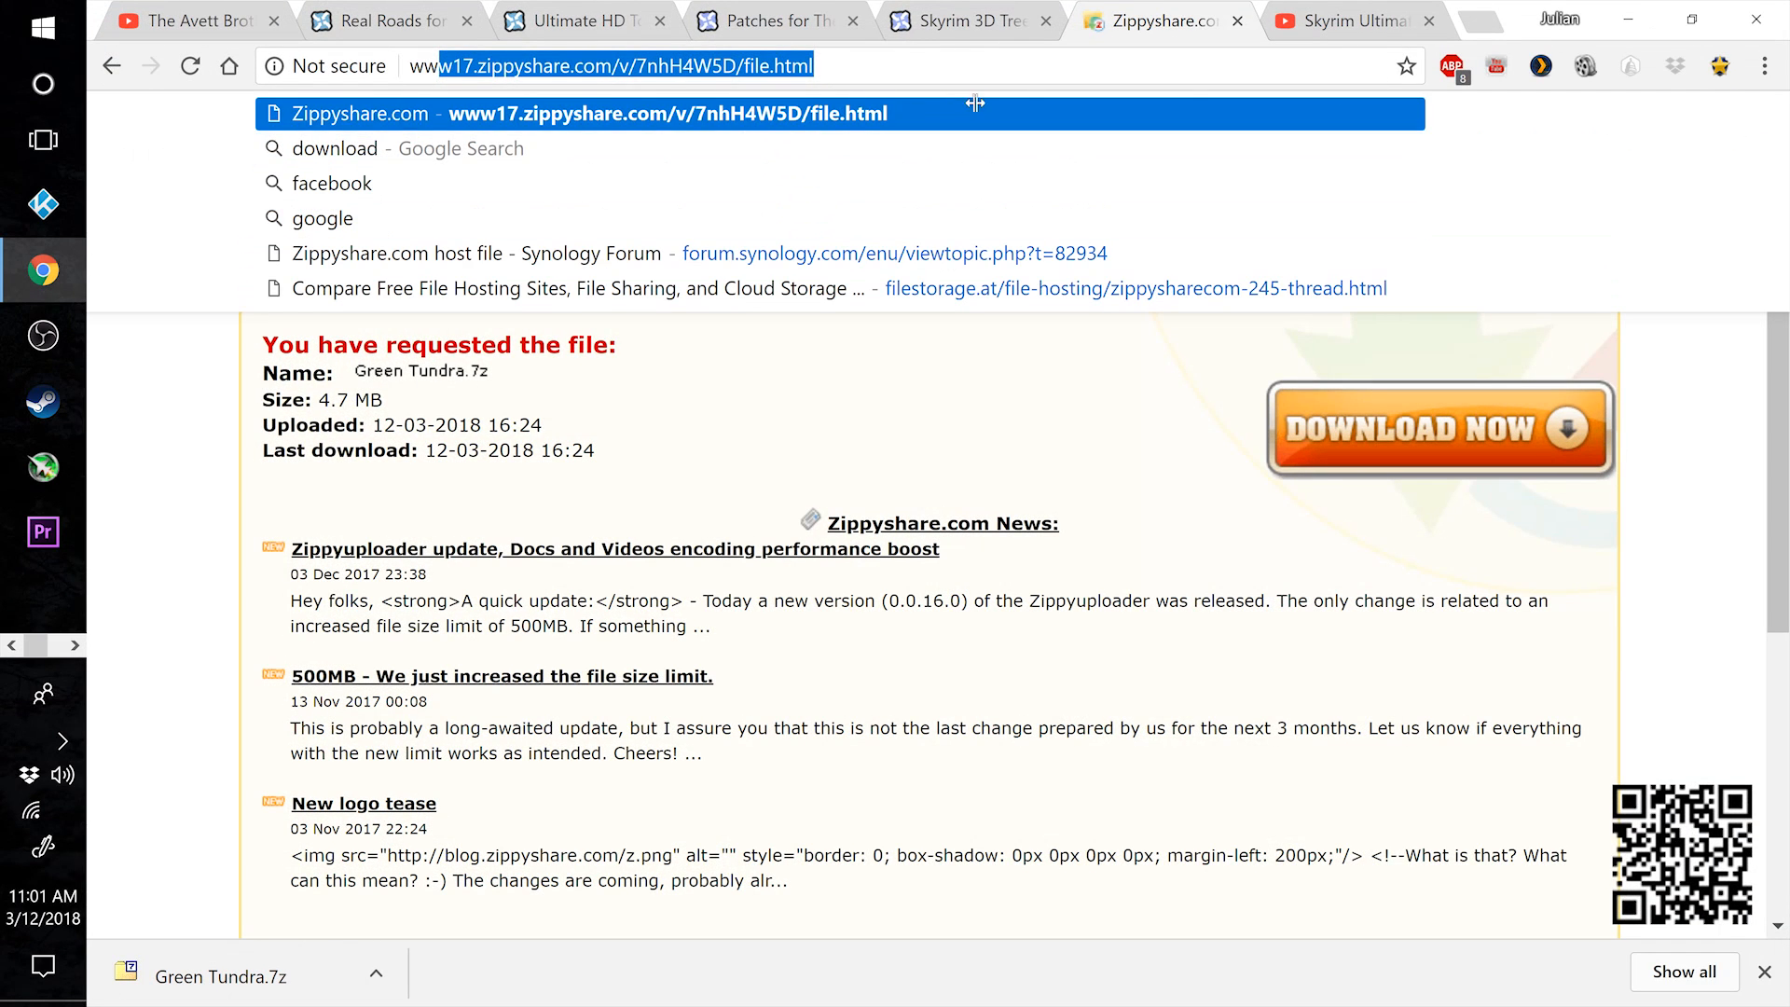
{"action": "left_click", "coordinate": [340, 13]}
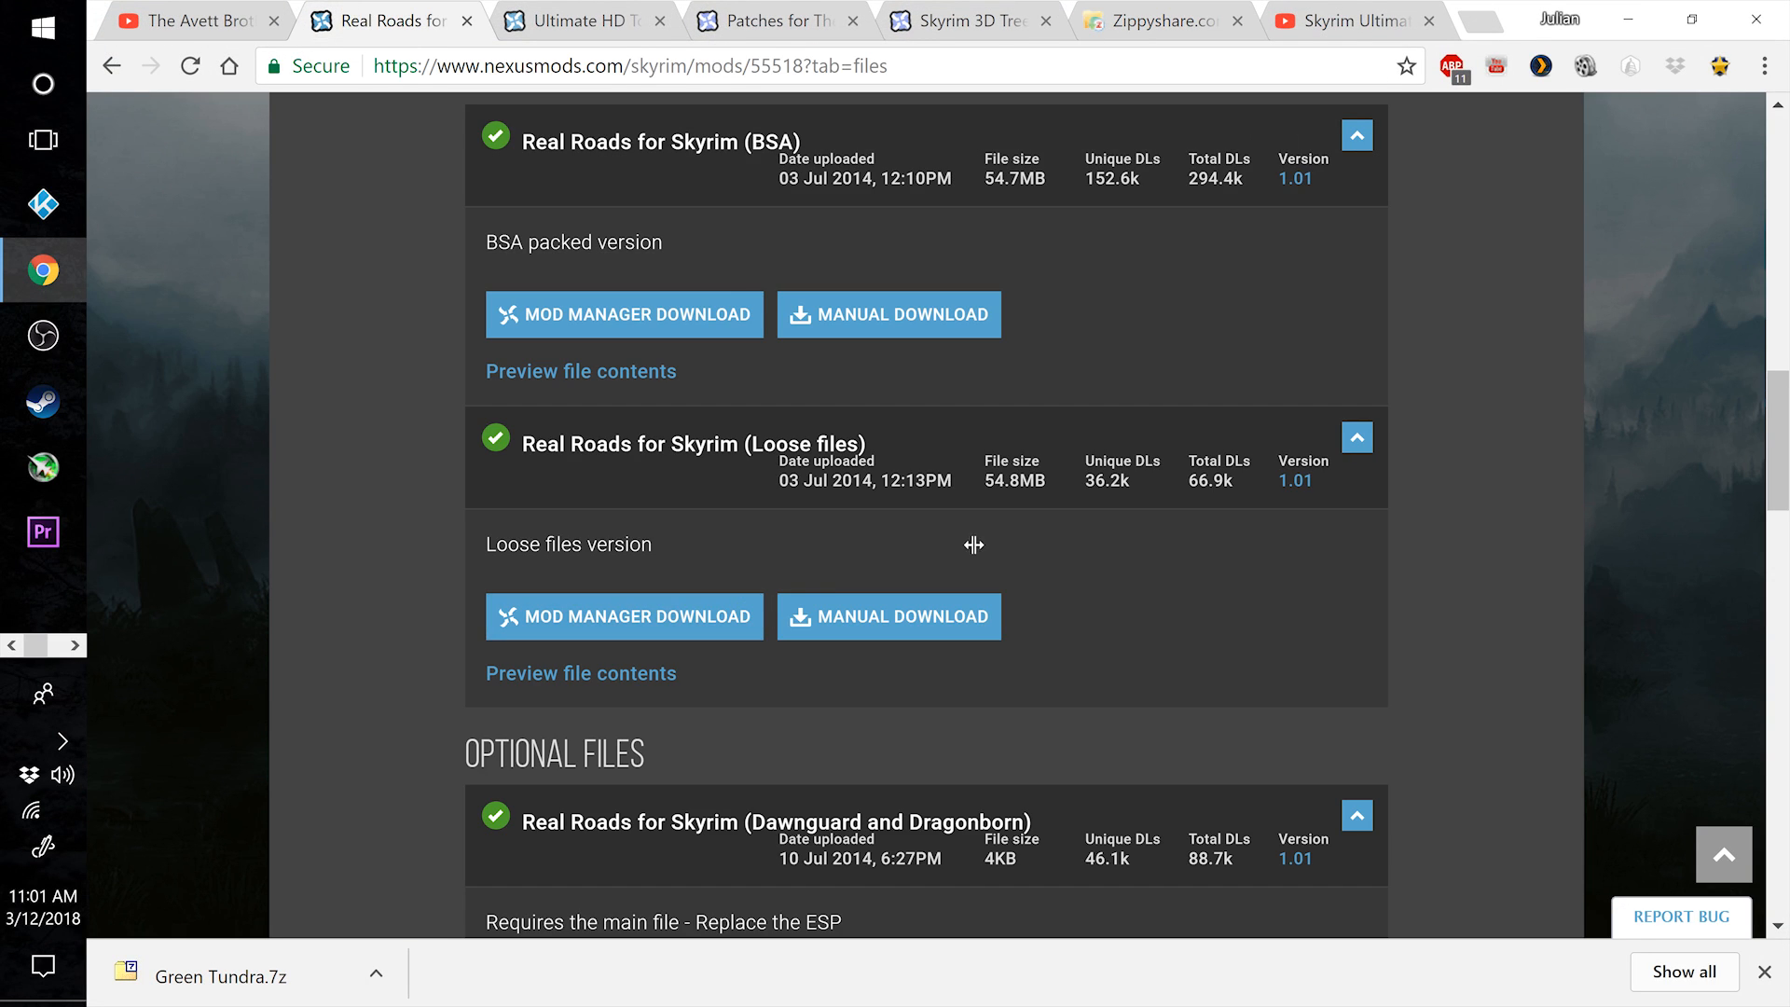
{"action": "scroll", "coordinate": [221, 588], "scroll_direction": "up", "scroll_amount": 3}
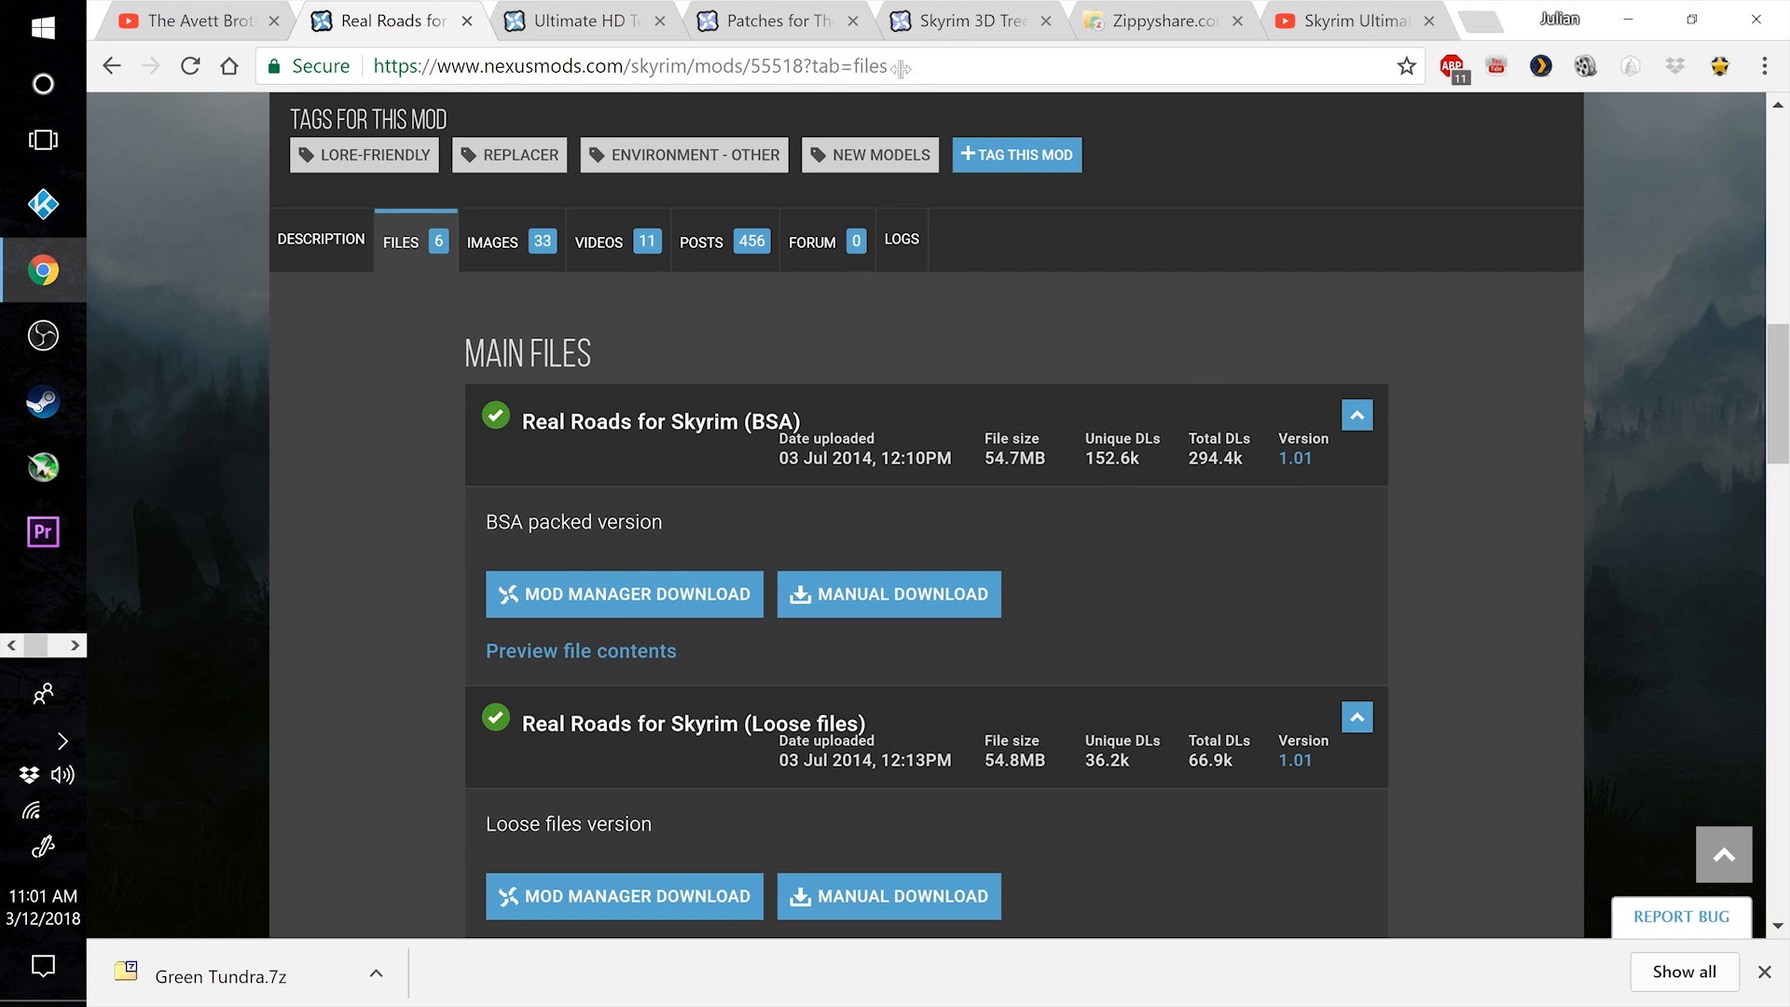
Manually download the optional Real Roads for Skyrim (Dawnguard and Dragonborn) file and dismiss the download notice
{"action": "scroll", "coordinate": [324, 550], "scroll_direction": "up", "scroll_amount": 8}
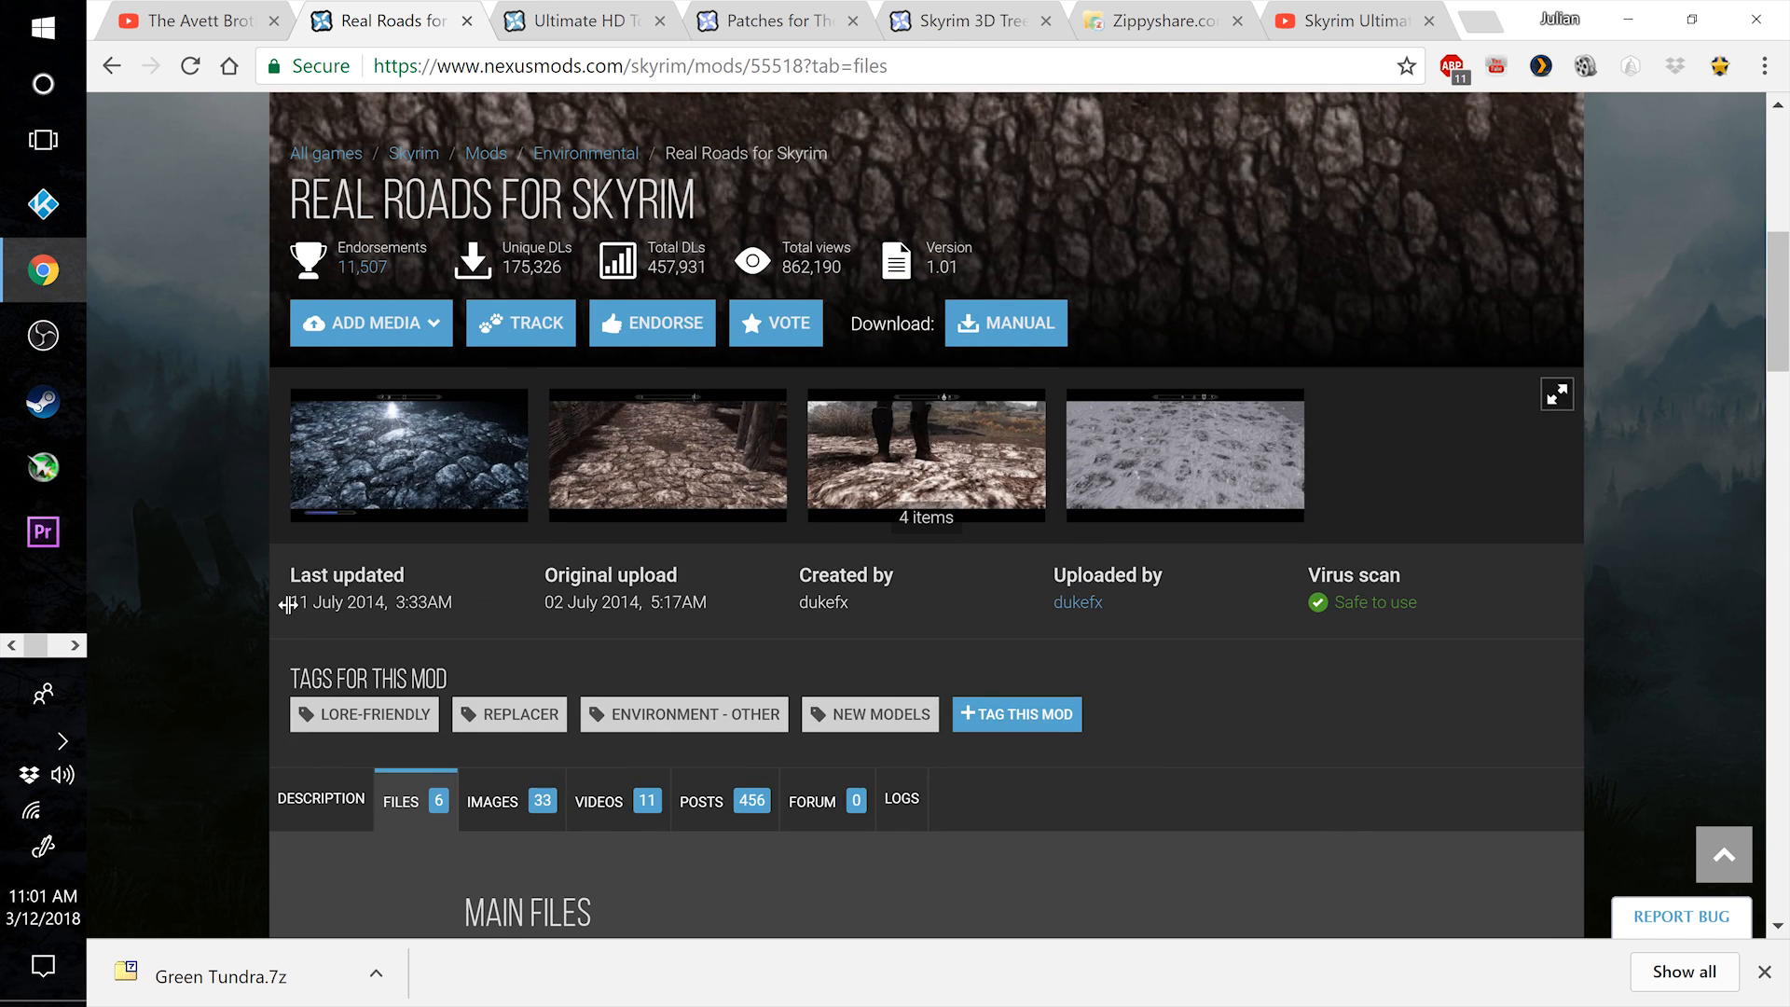
{"action": "scroll", "coordinate": [325, 550], "scroll_direction": "down", "scroll_amount": 12}
{"action": "scroll", "coordinate": [335, 488], "scroll_direction": "up", "scroll_amount": 3}
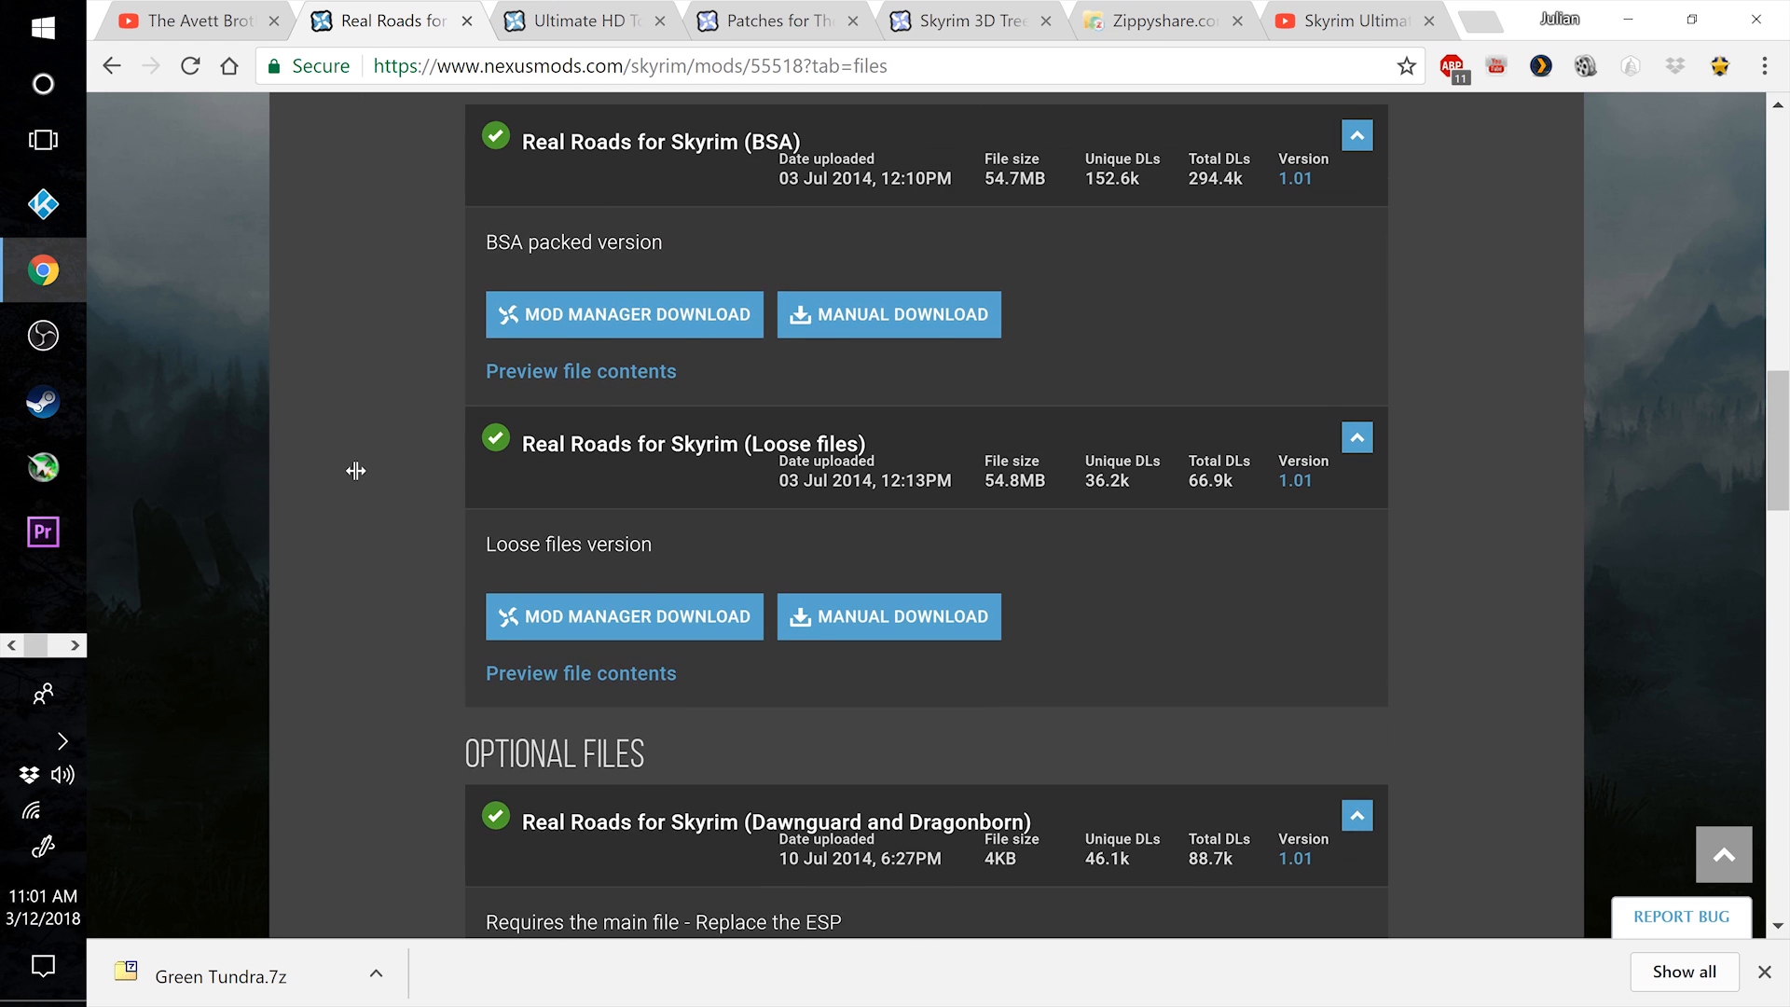
{"action": "scroll", "coordinate": [190, 587], "scroll_direction": "down", "scroll_amount": 4}
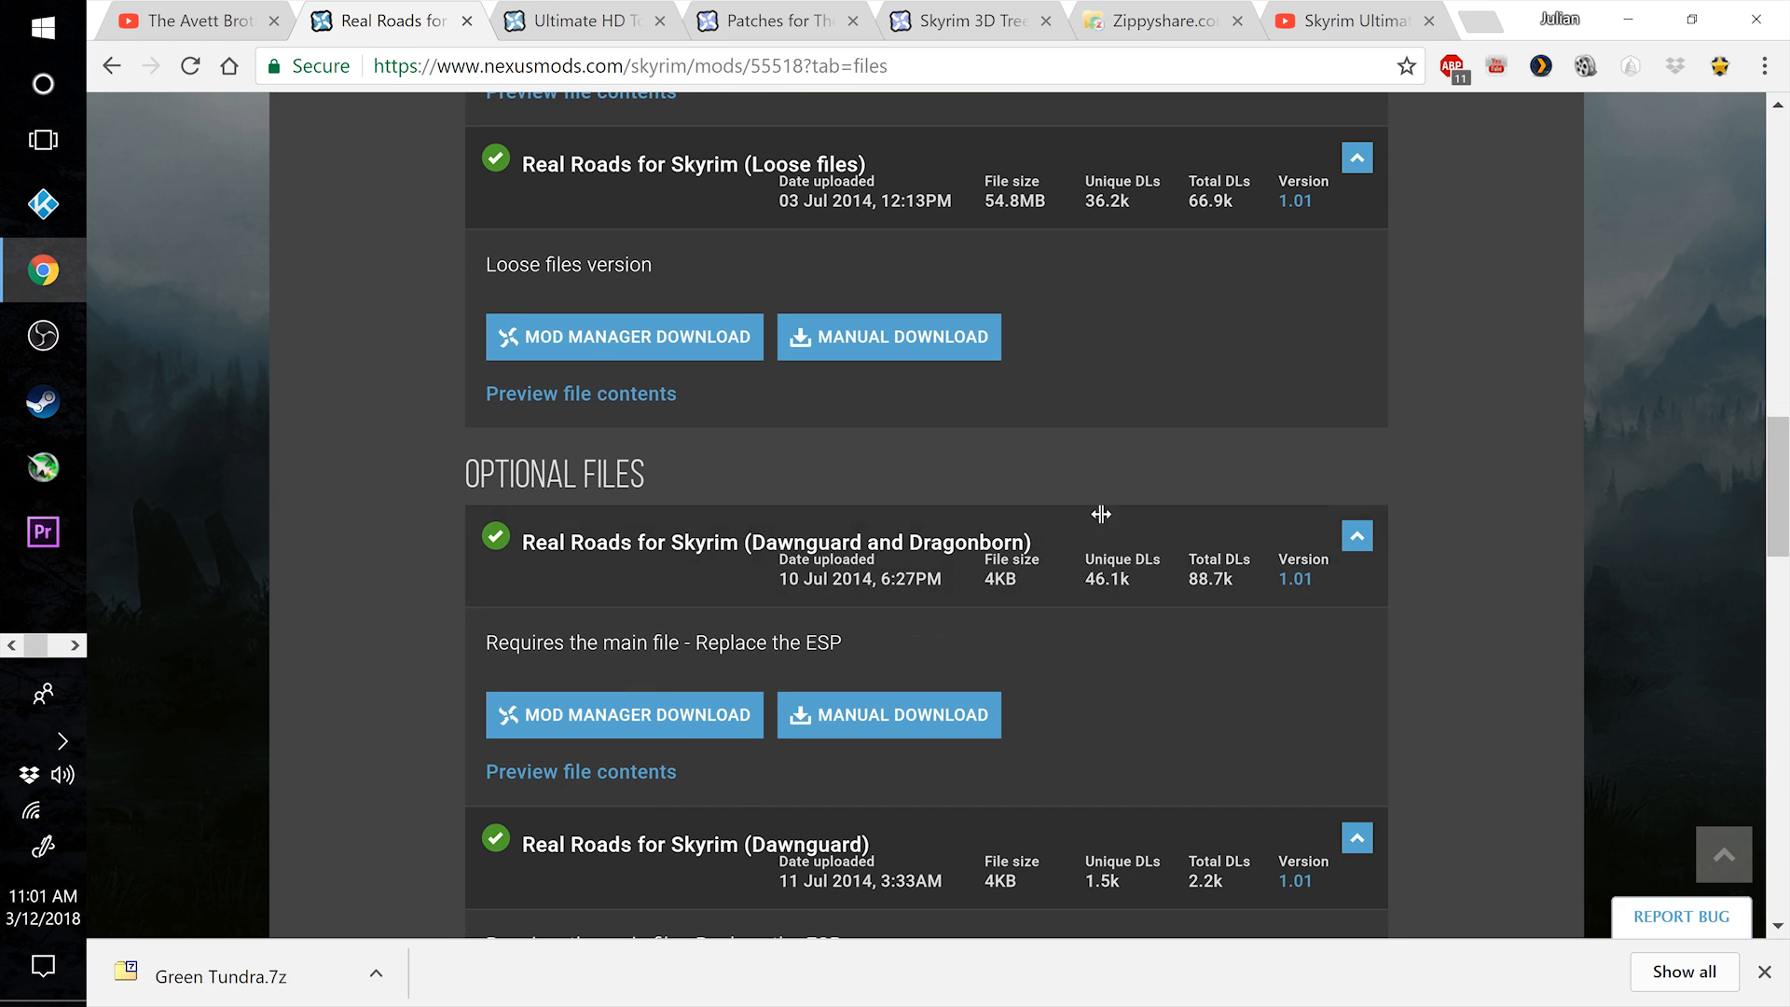
{"action": "scroll", "coordinate": [522, 452], "scroll_direction": "down", "scroll_amount": 3}
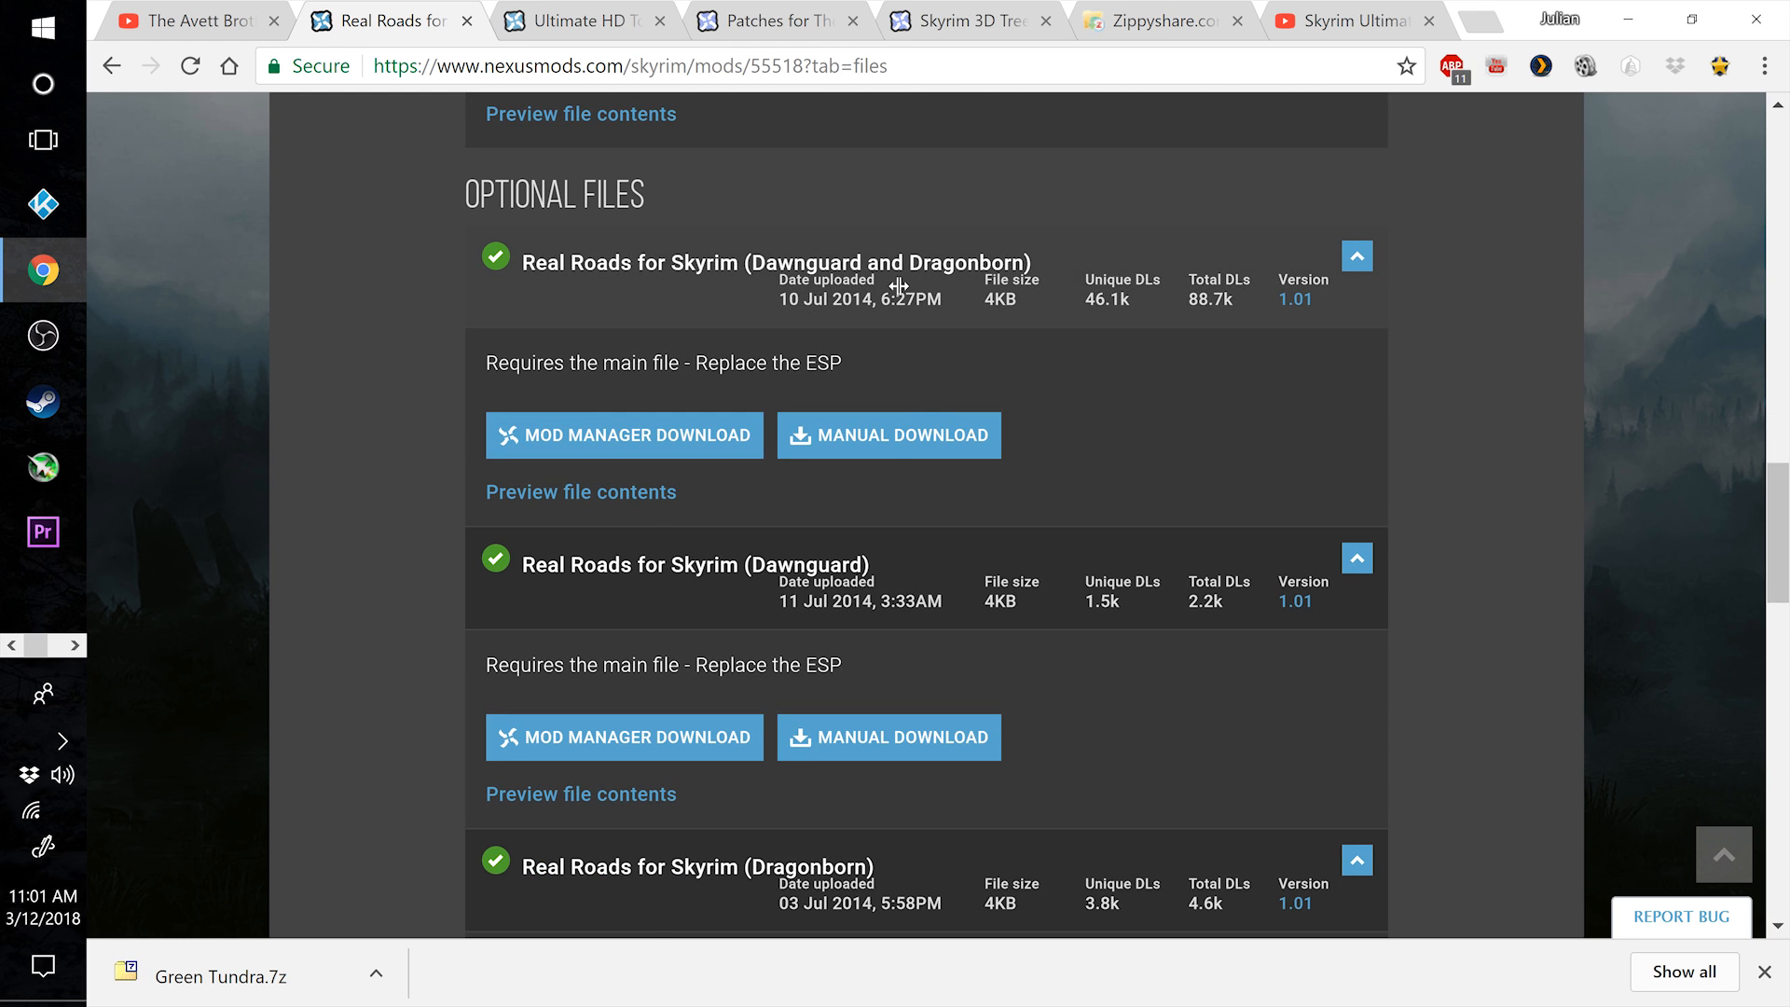
{"action": "left_click", "coordinate": [897, 437]}
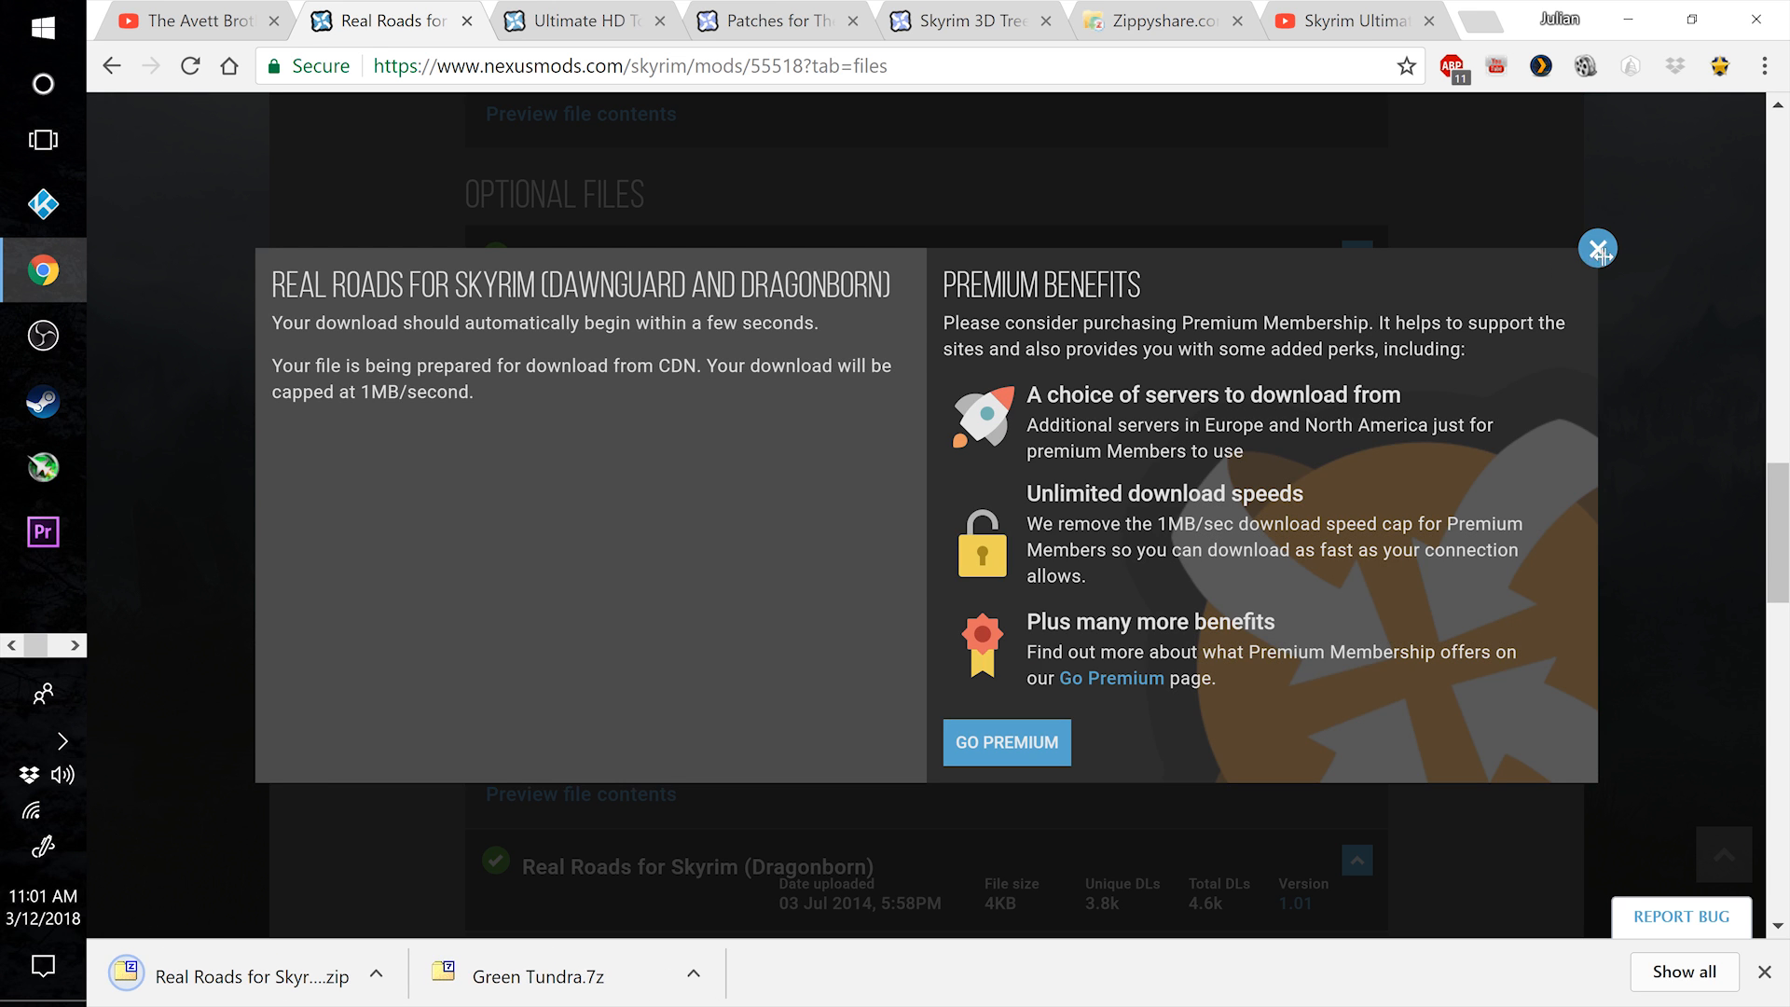
{"action": "left_click", "coordinate": [1593, 248]}
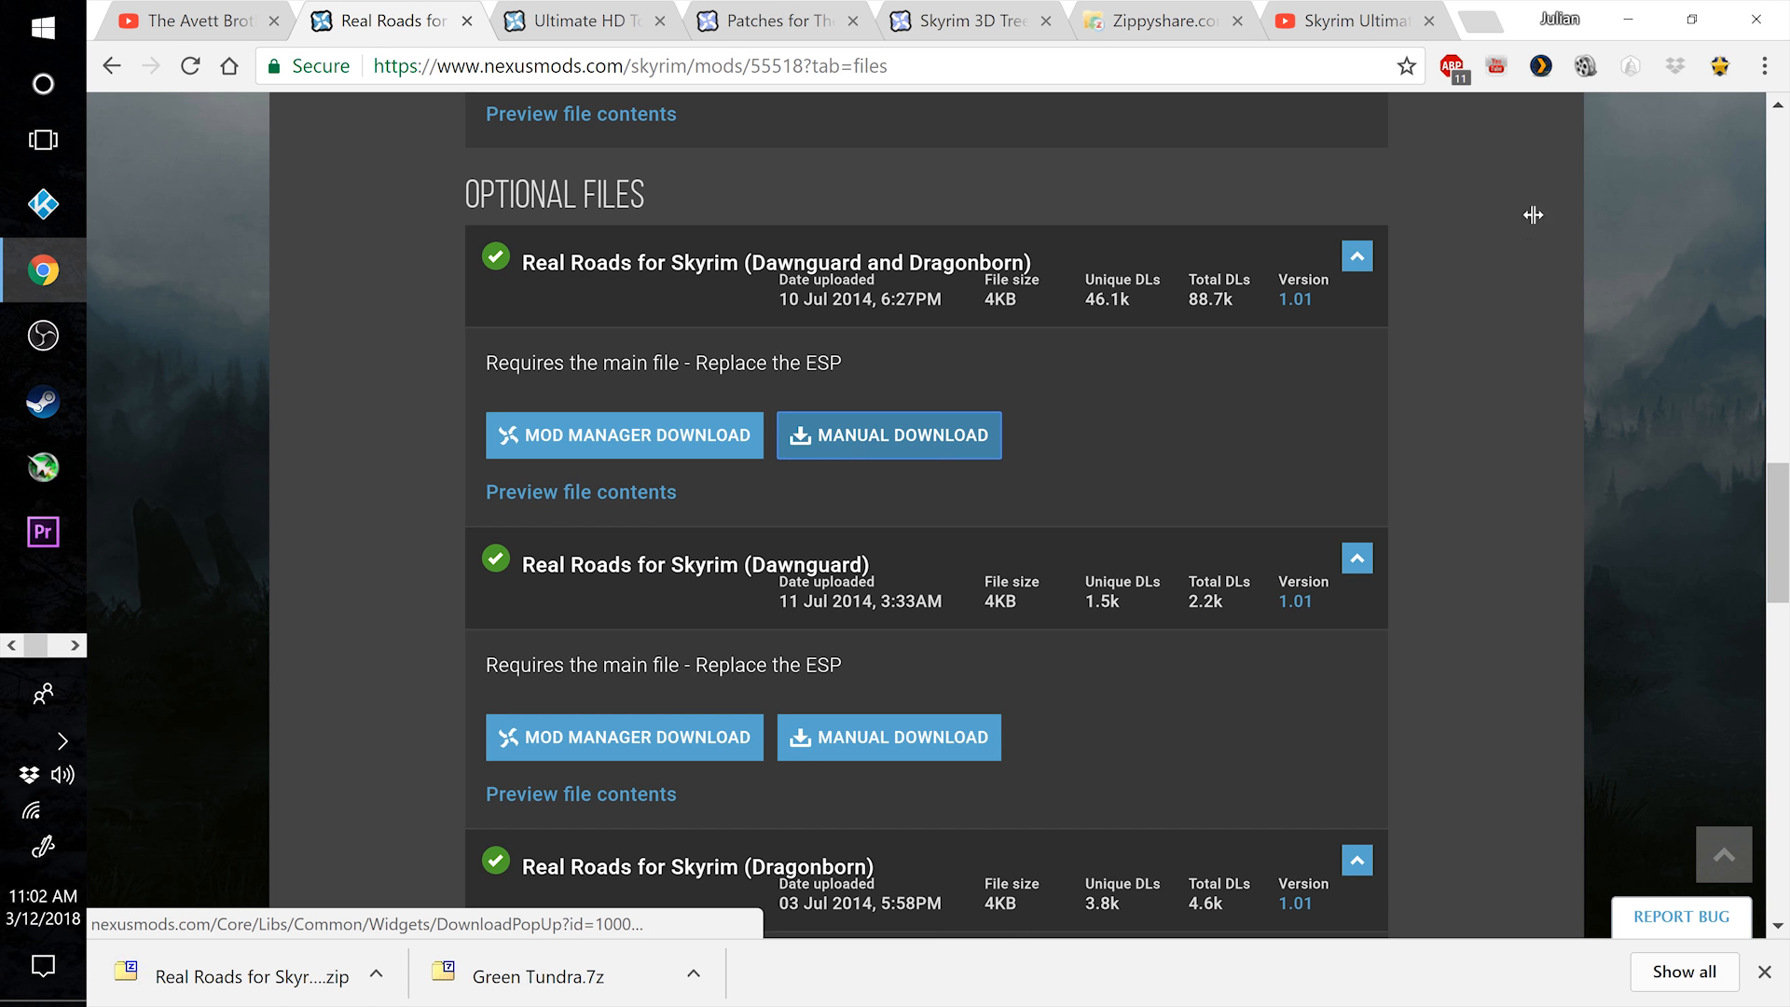
Switch to Mod Organizer and install the Real Roads for Skyrim (Dawnguard and Dragonborn) archive from Downloads under its suggested name
{"action": "left_click", "coordinate": [1620, 31]}
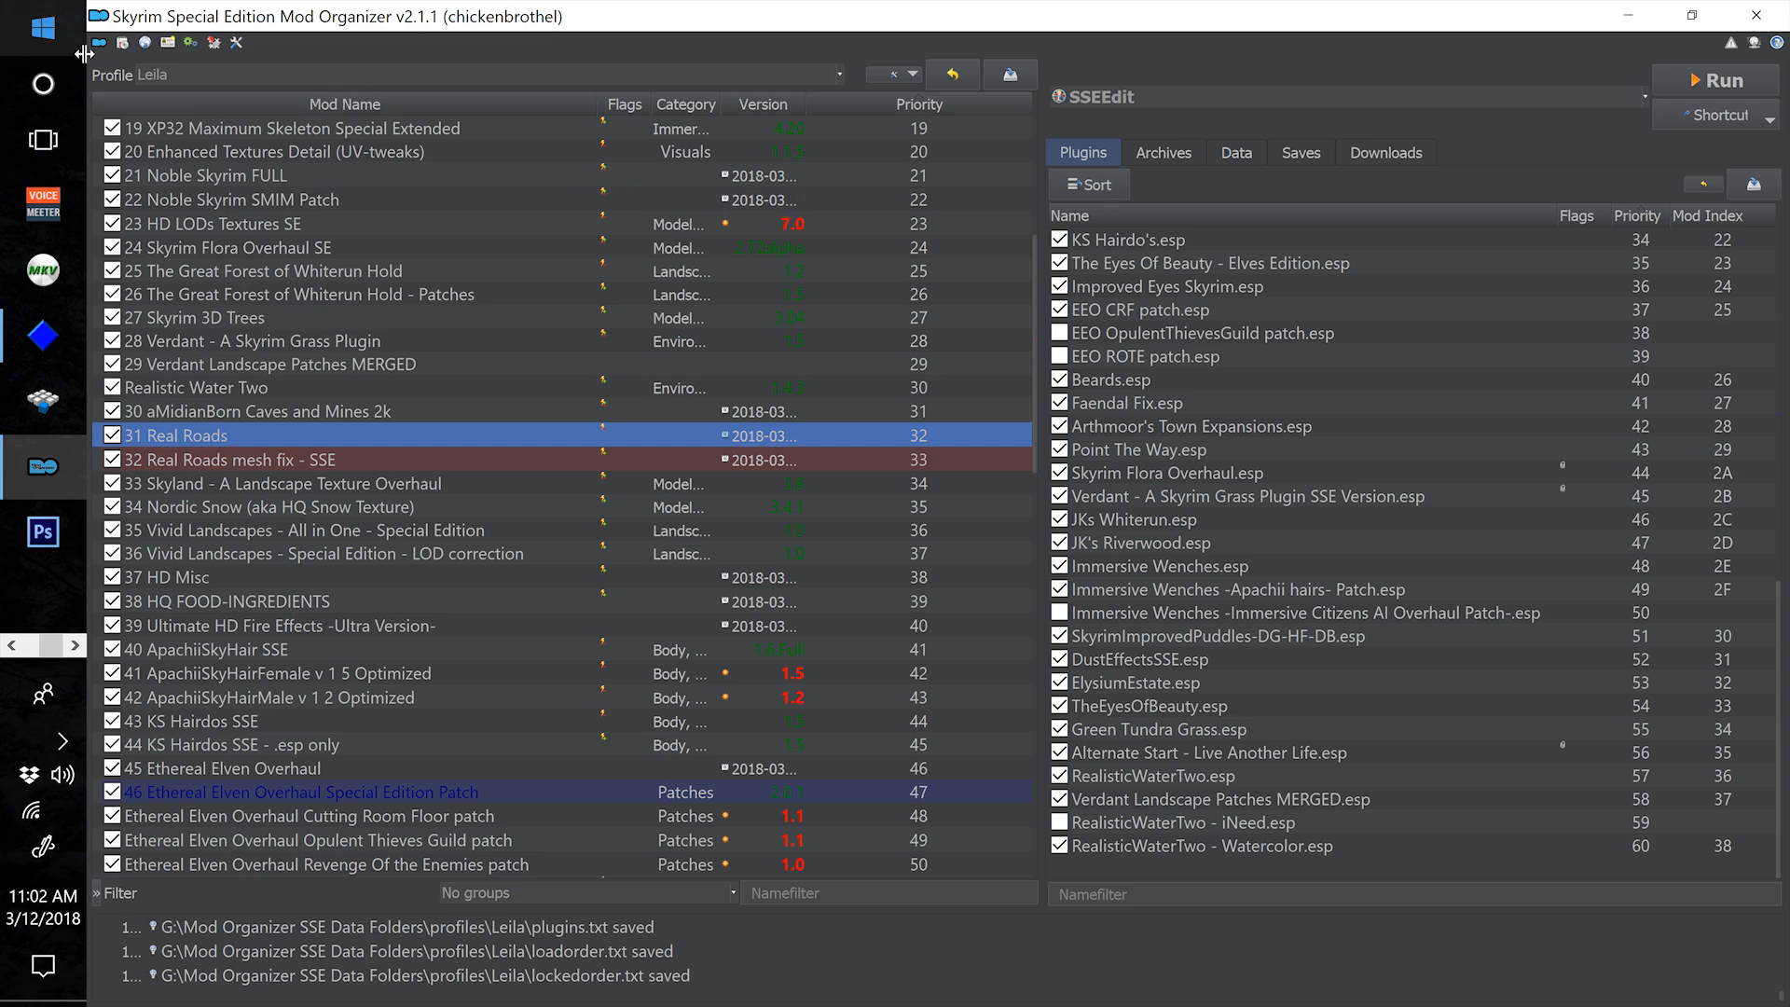
{"action": "left_click", "coordinate": [131, 46]}
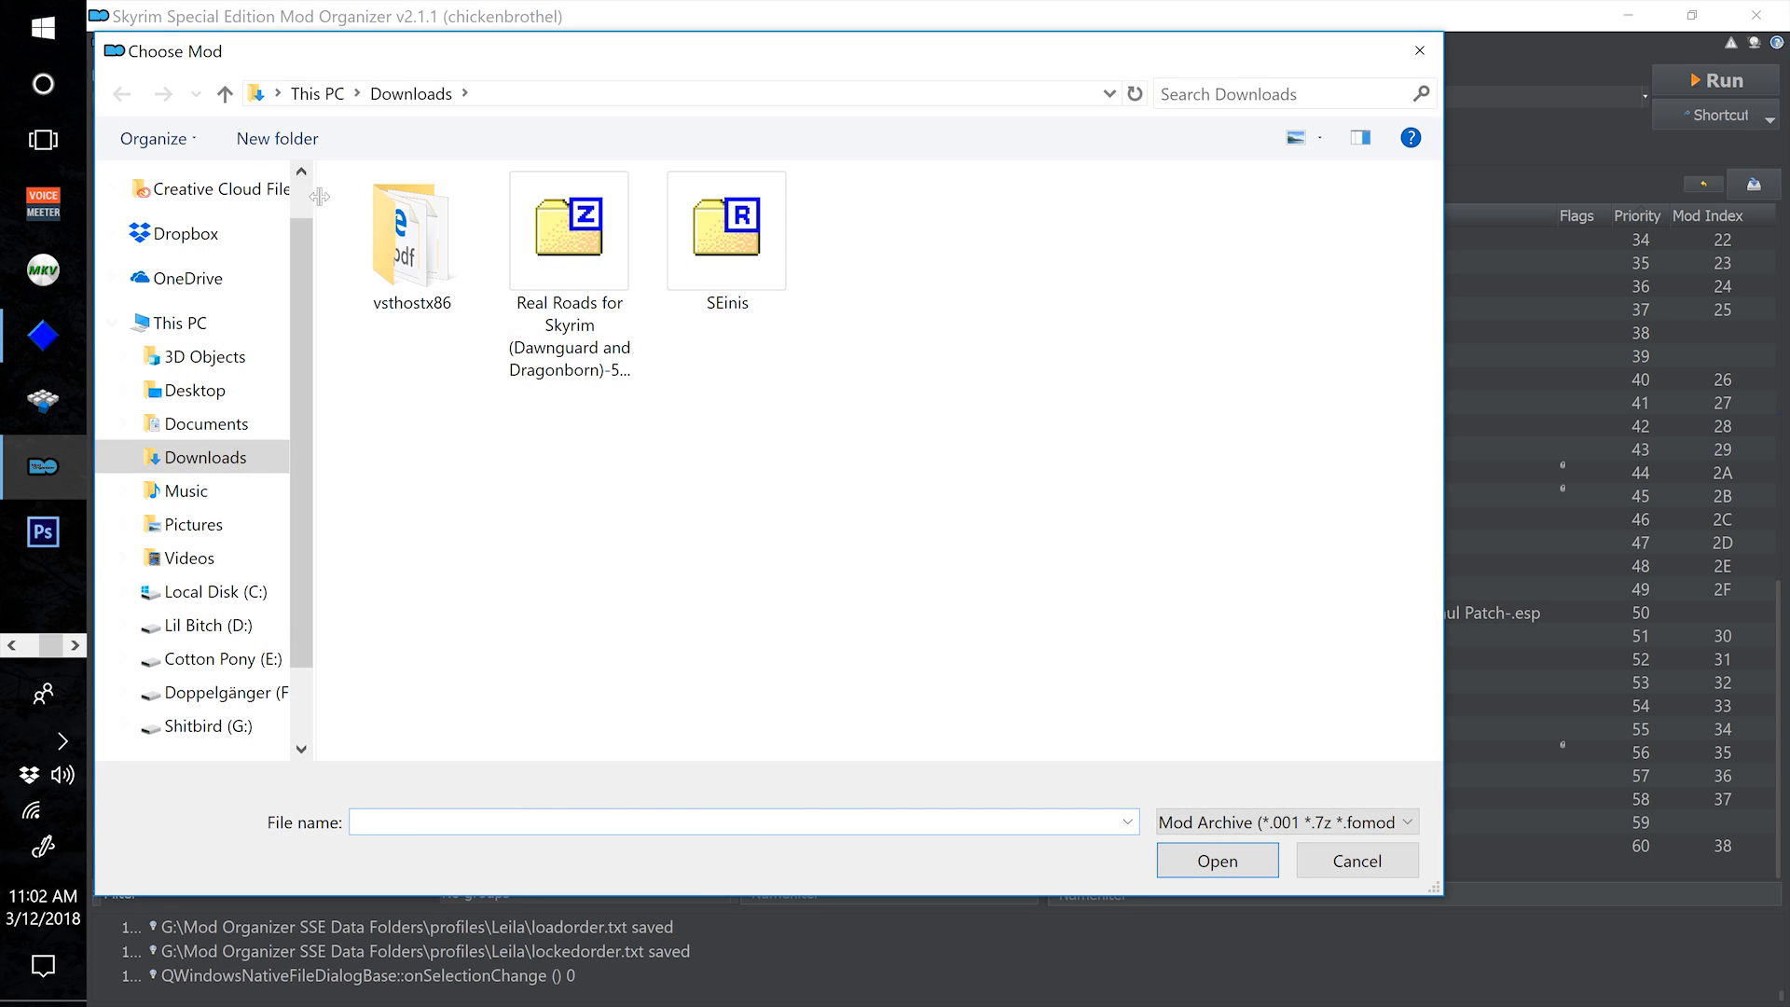
{"action": "left_click", "coordinate": [559, 260]}
{"action": "left_click", "coordinate": [1221, 859]}
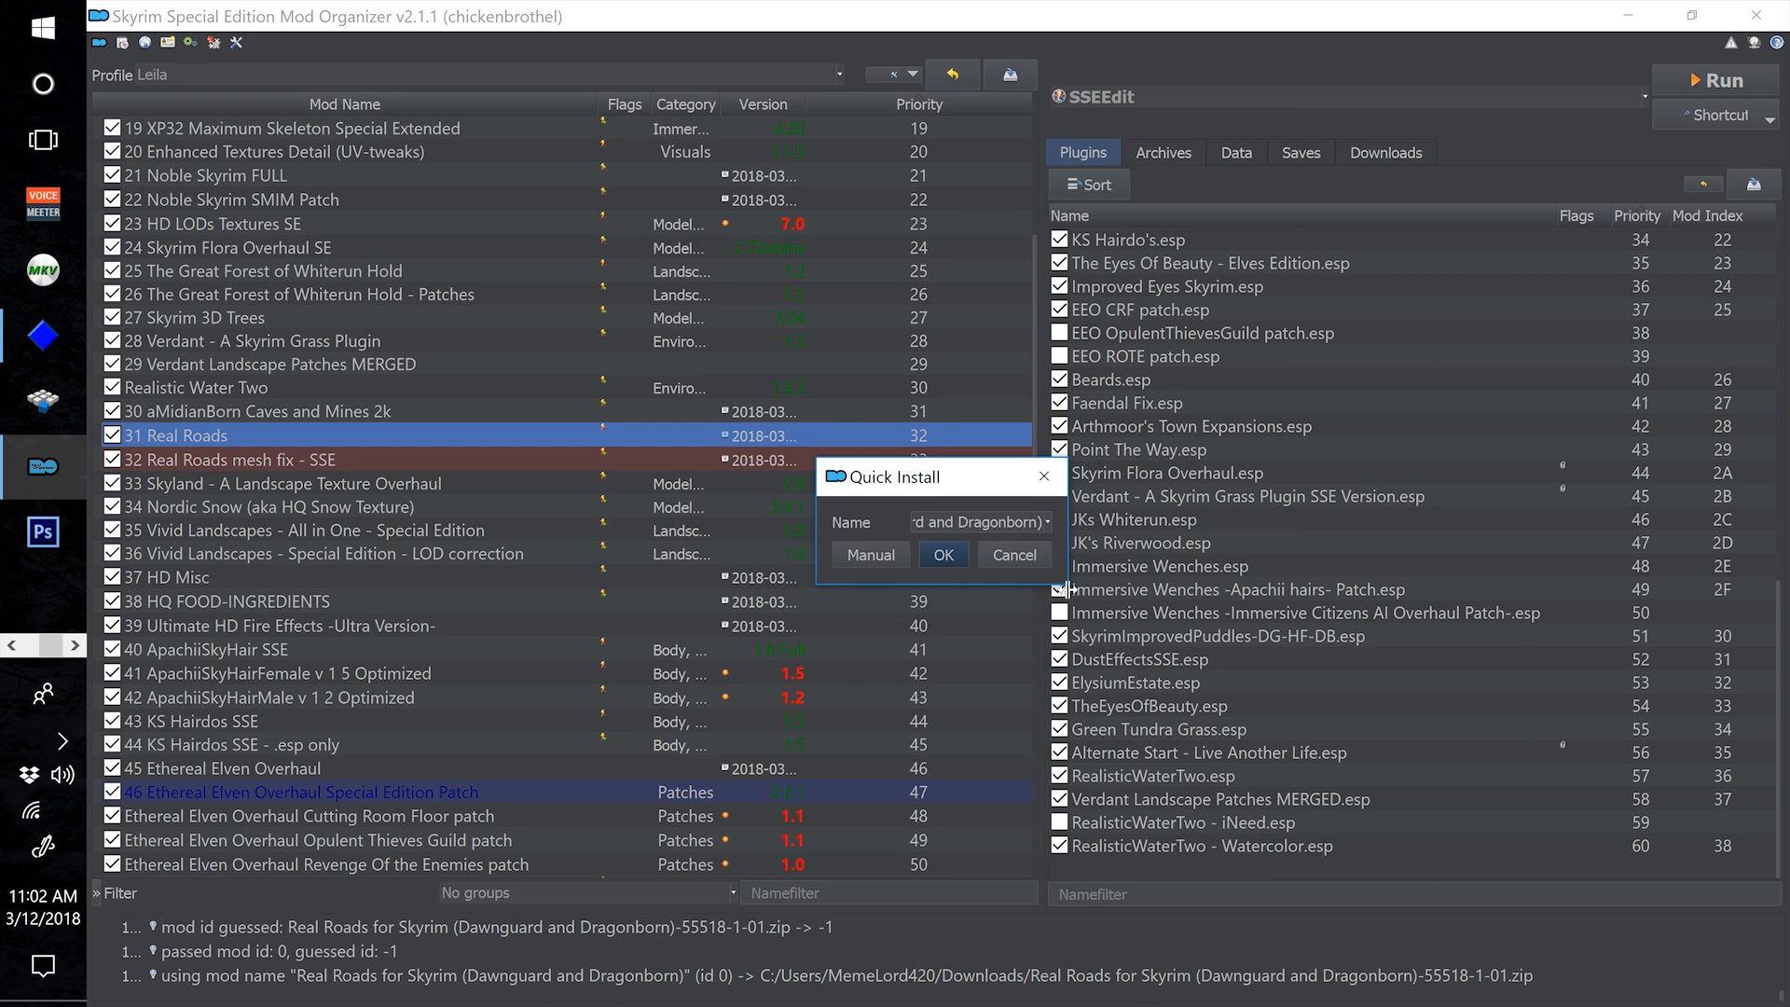
{"action": "left_click_drag", "start_coordinate": [1067, 585], "coordinate": [1512, 792]}
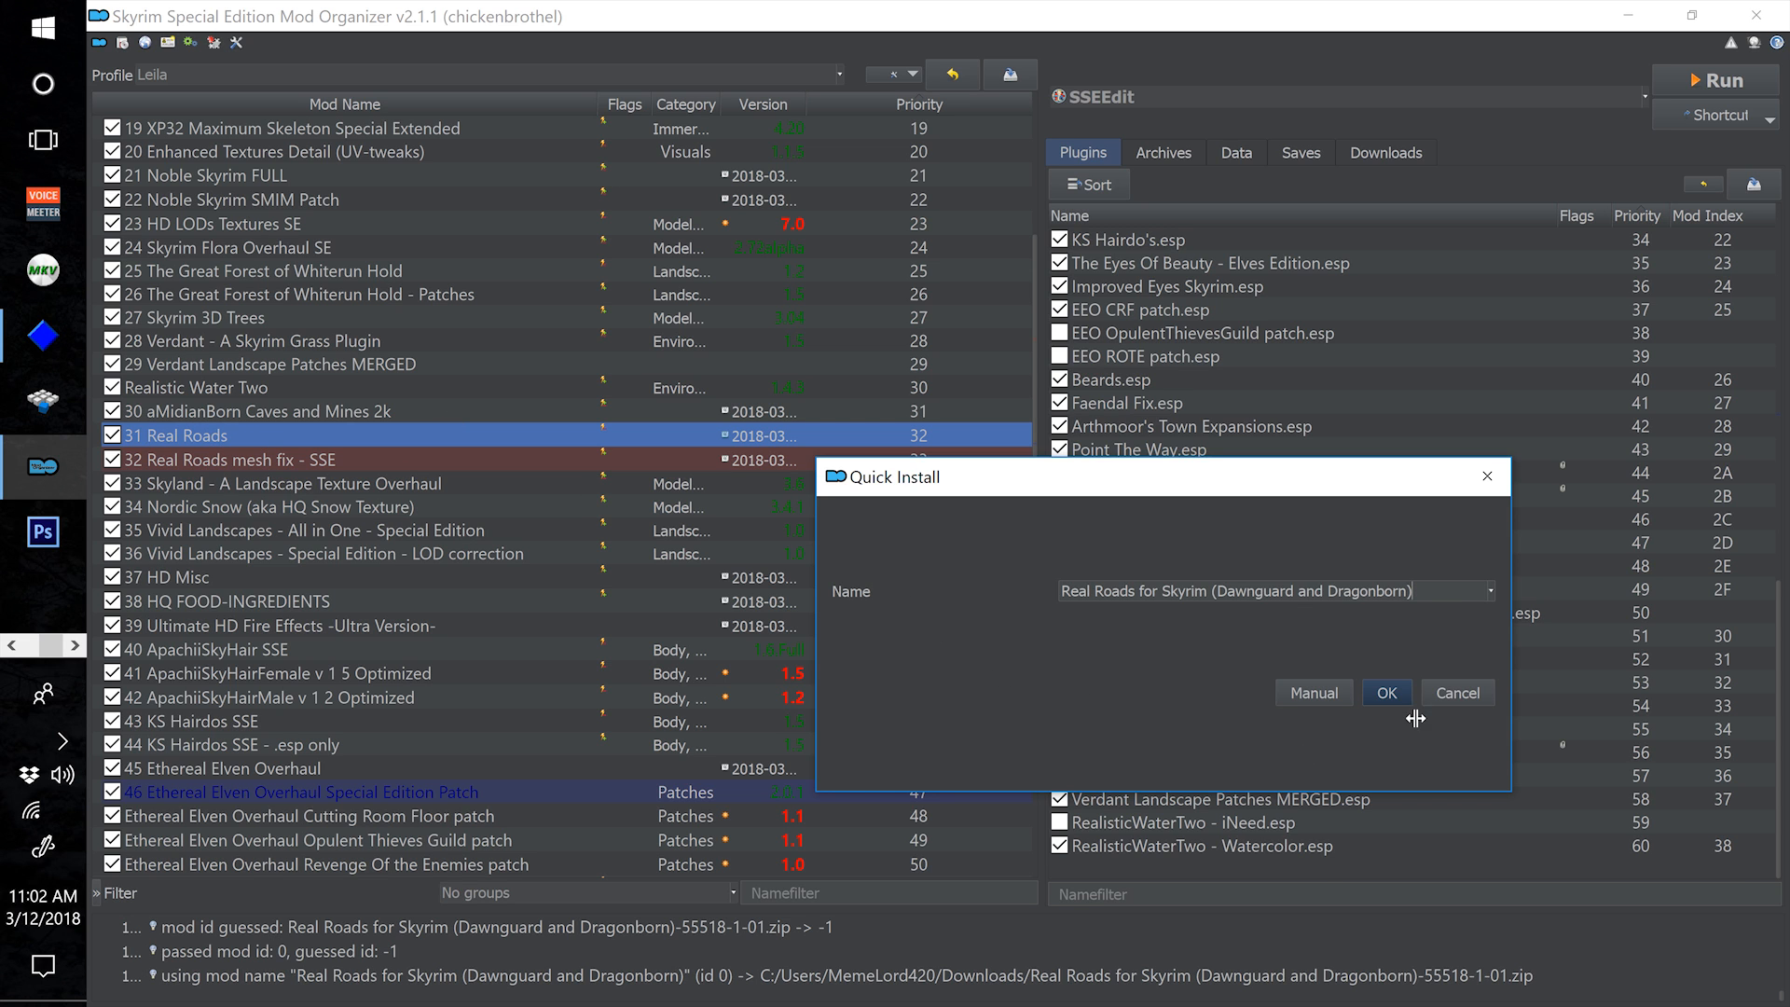
{"action": "left_click", "coordinate": [1386, 692]}
Enable the newly installed Real Roads for Skyrim (Dawnguard and Dragonborn) at the end of the mod list
{"action": "scroll", "coordinate": [597, 723], "scroll_direction": "down", "scroll_amount": 4}
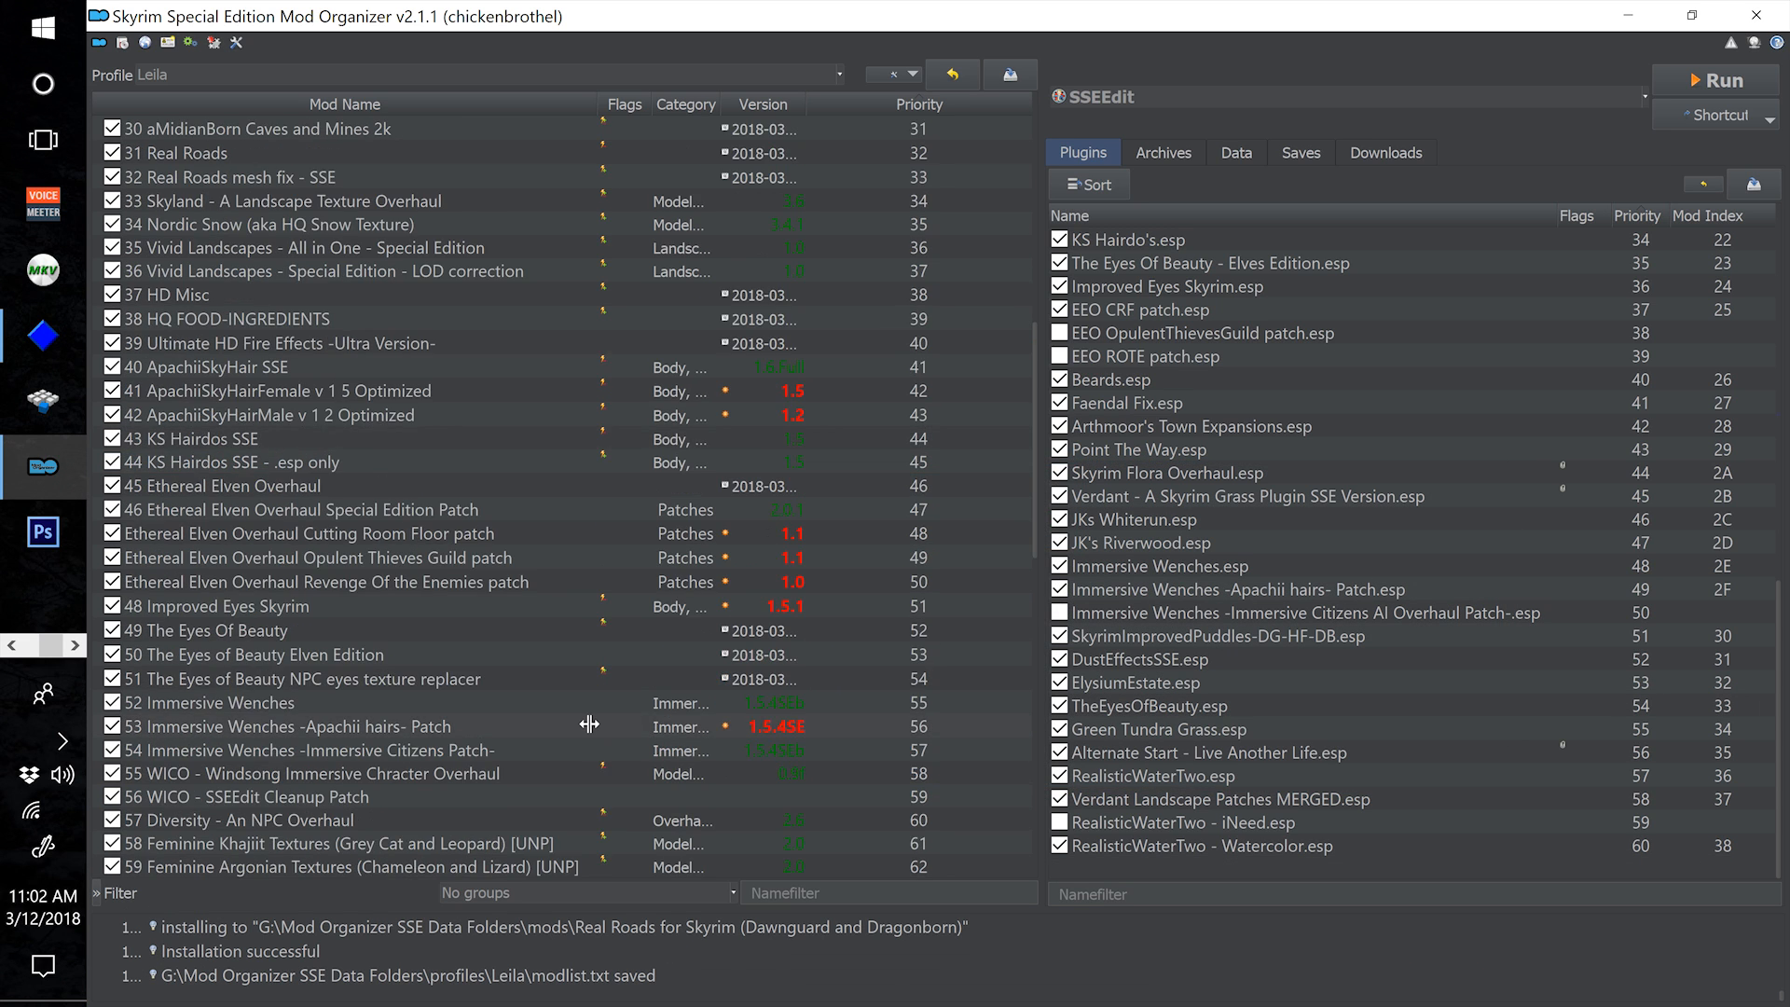
{"action": "scroll", "coordinate": [589, 724], "scroll_direction": "down", "scroll_amount": 13}
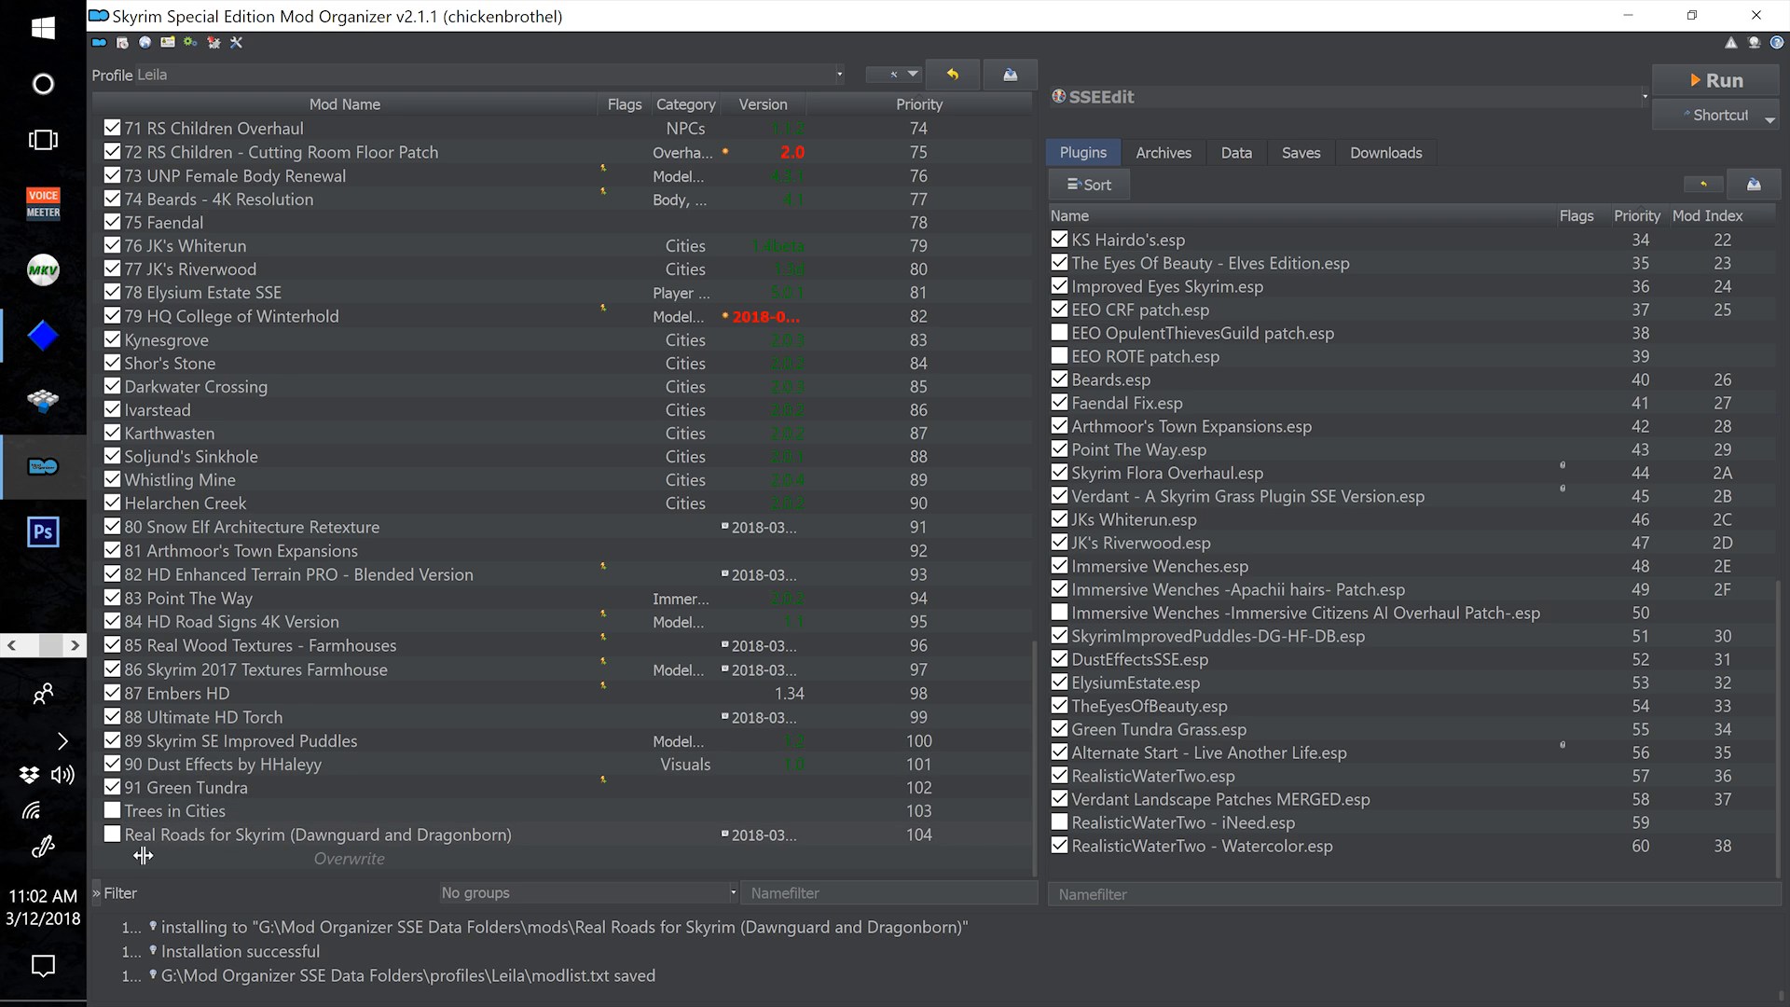
{"action": "left_click", "coordinate": [112, 834]}
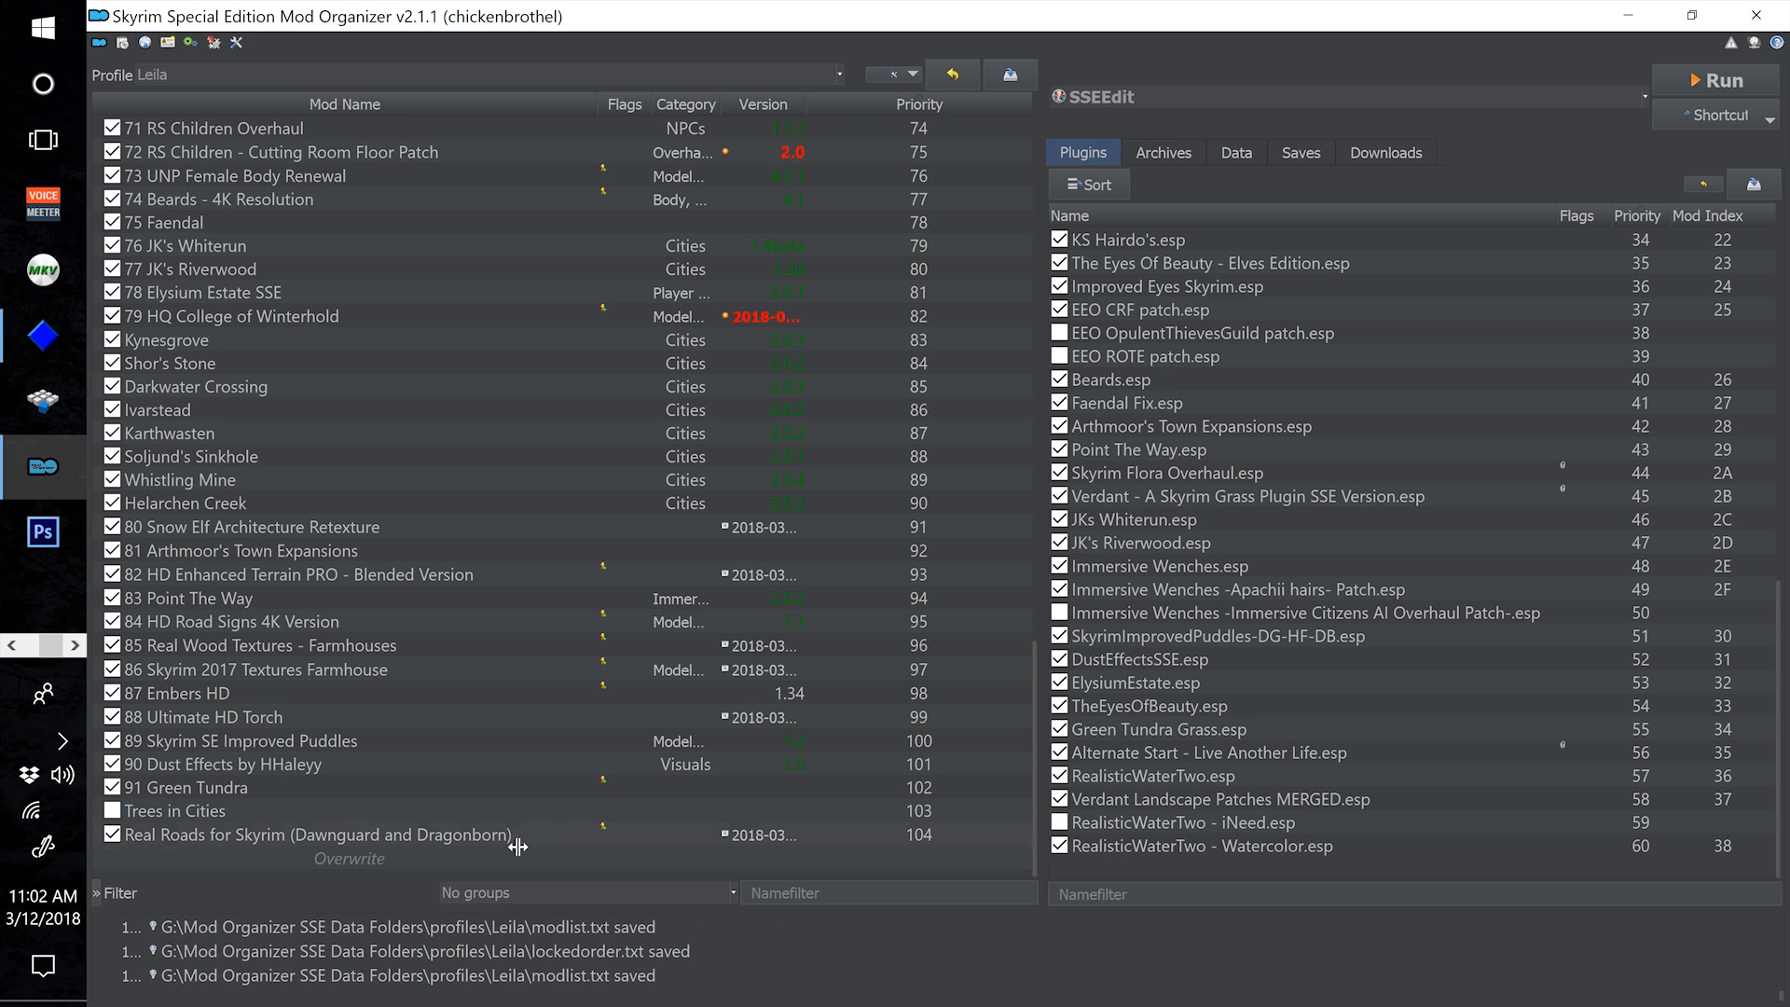
Inspect the file tree of Real Roads for Skyrim (Dawnguard and Dragonborn) and close its mod information
{"action": "double_click", "coordinate": [488, 839]}
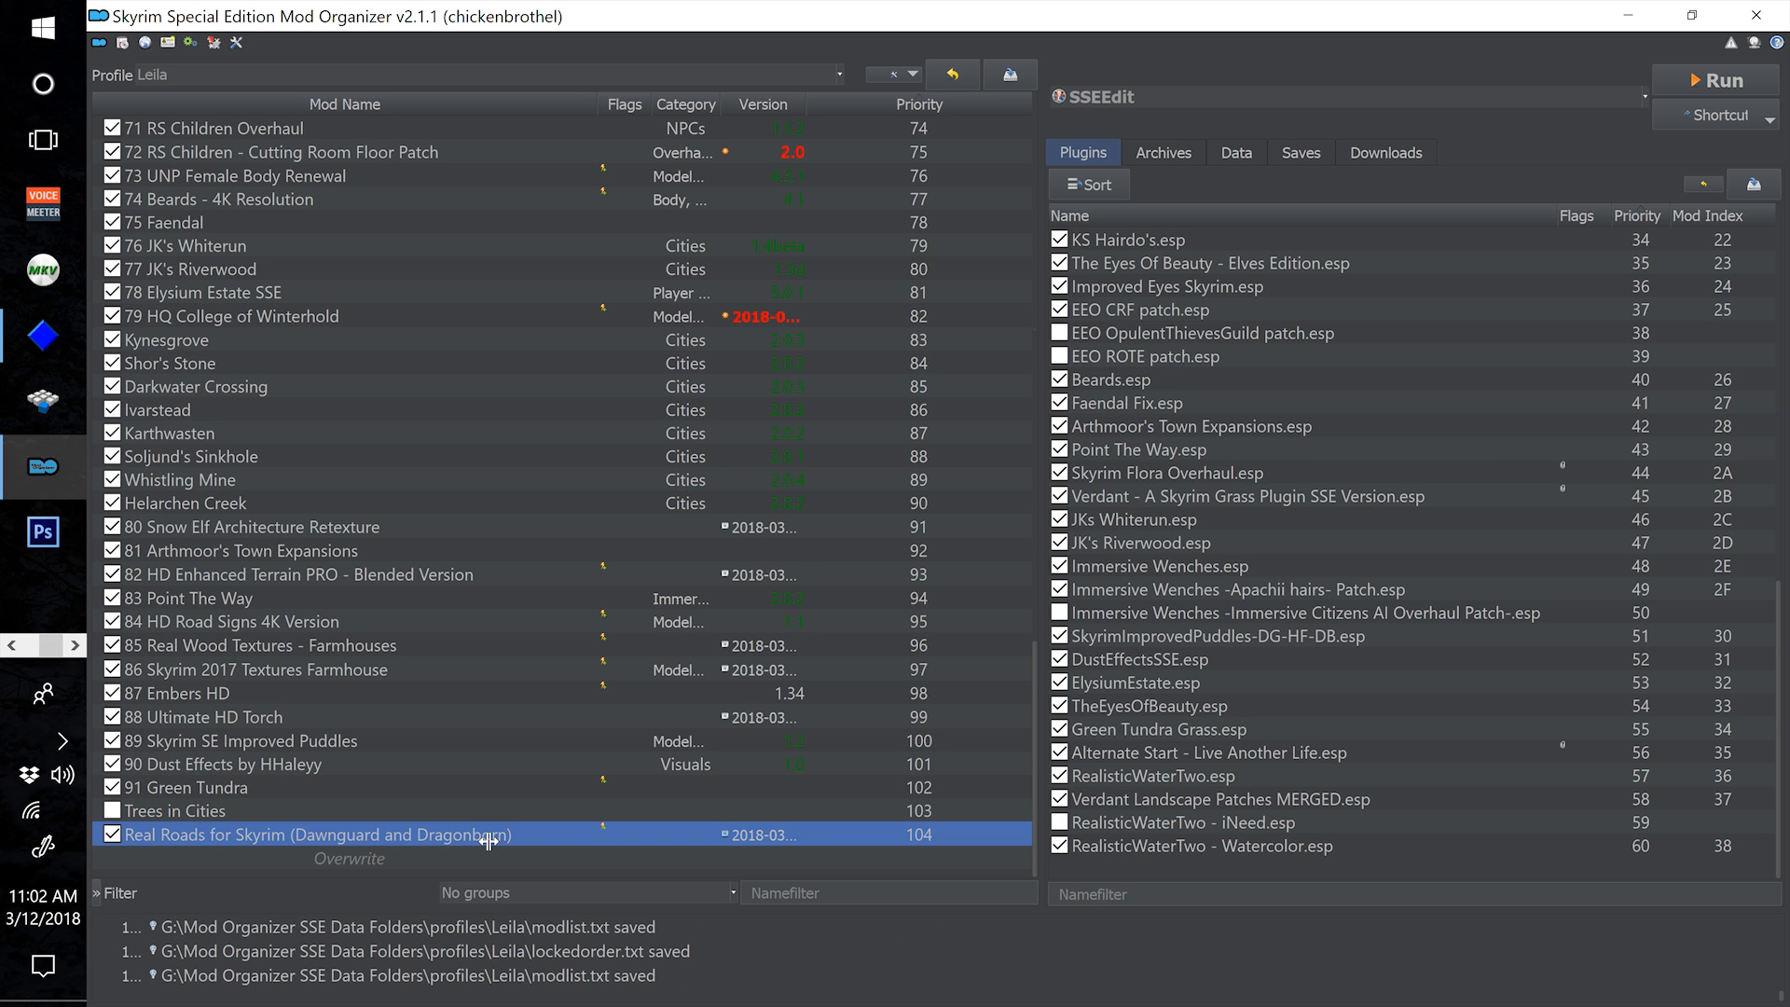
{"action": "left_click_drag", "start_coordinate": [1185, 499], "coordinate": [1769, 498]}
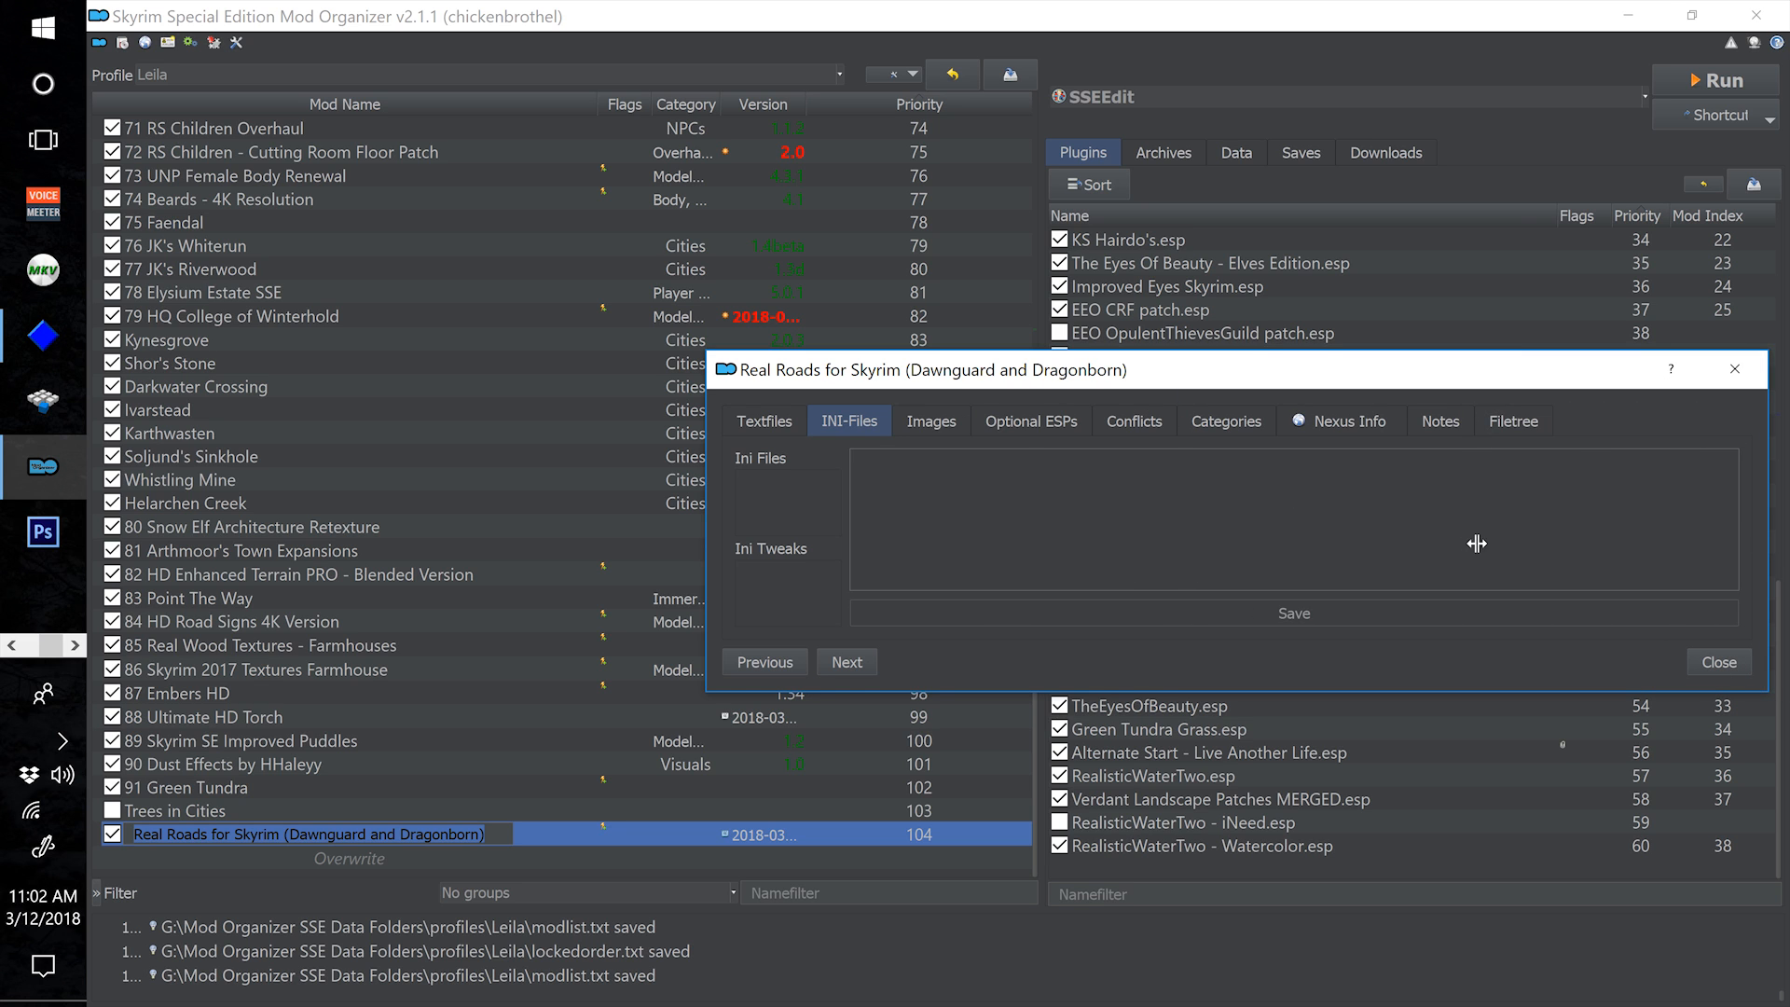
{"action": "left_click", "coordinate": [1506, 430]}
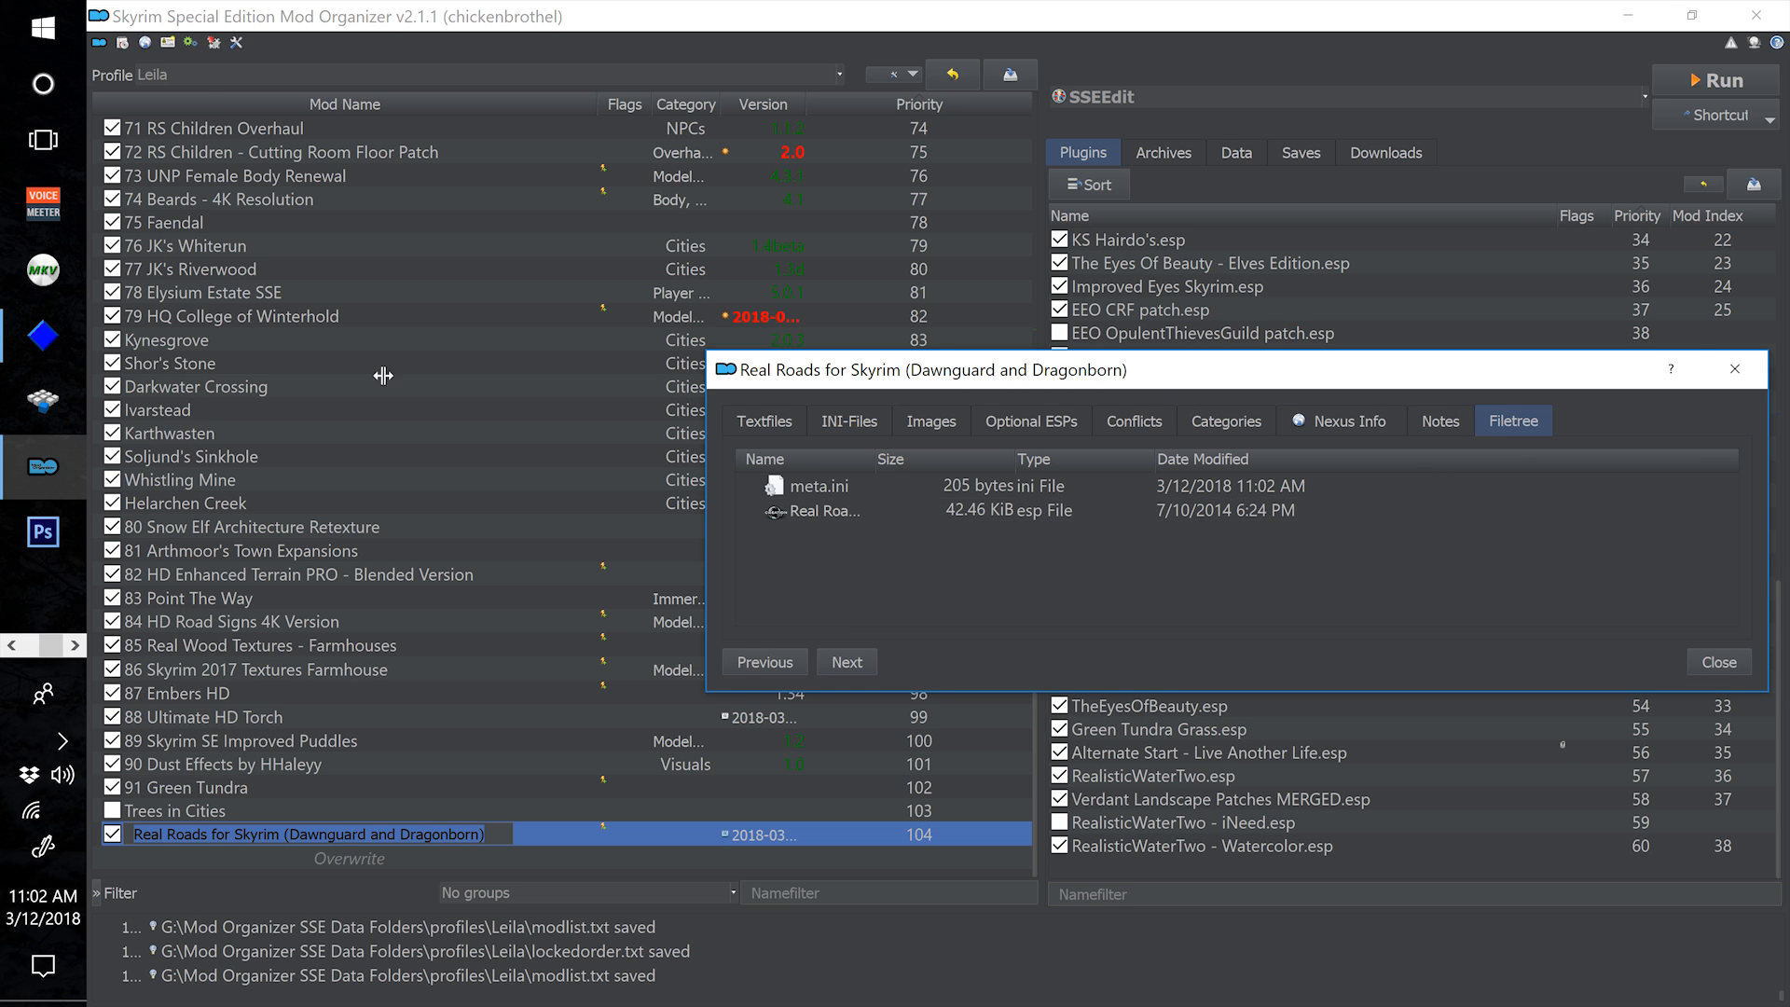
{"action": "left_click", "coordinate": [1729, 378]}
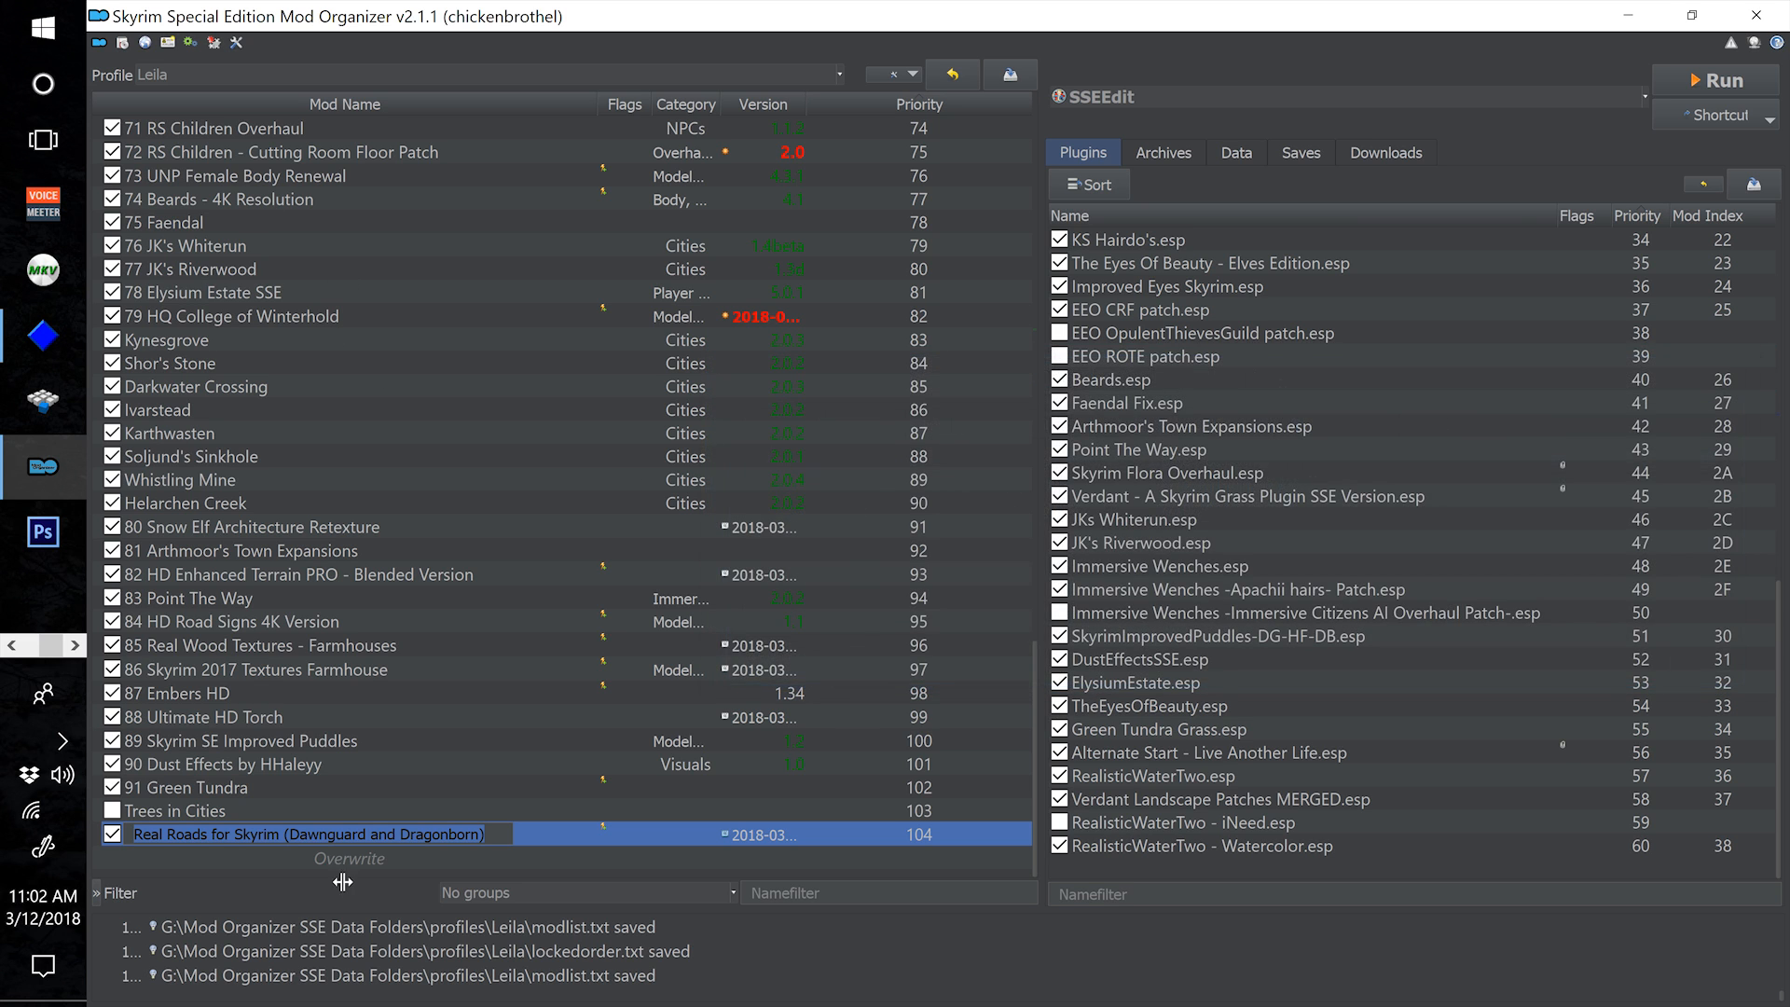
Open the folders of Real Roads for Skyrim (Dawnguard and Dragonborn) and 31 Real Roads in File Explorer, with both windows visible together
{"action": "right_click", "coordinate": [538, 847]}
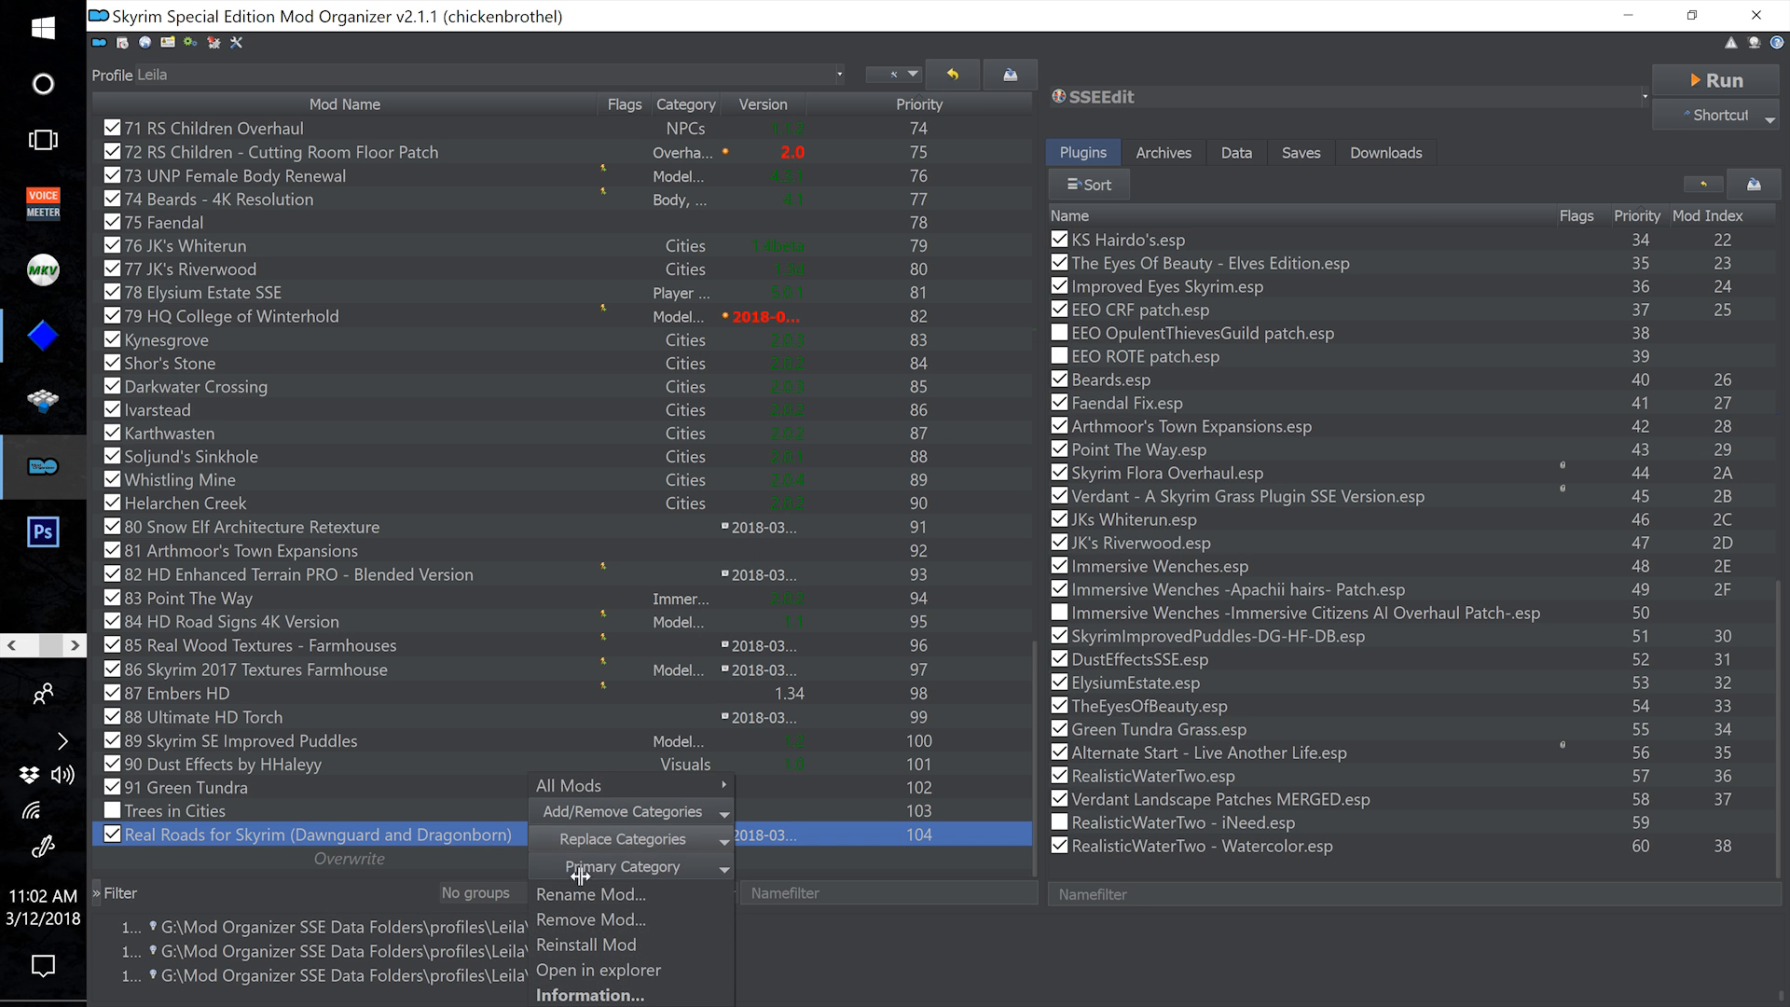
{"action": "left_click", "coordinate": [598, 969]}
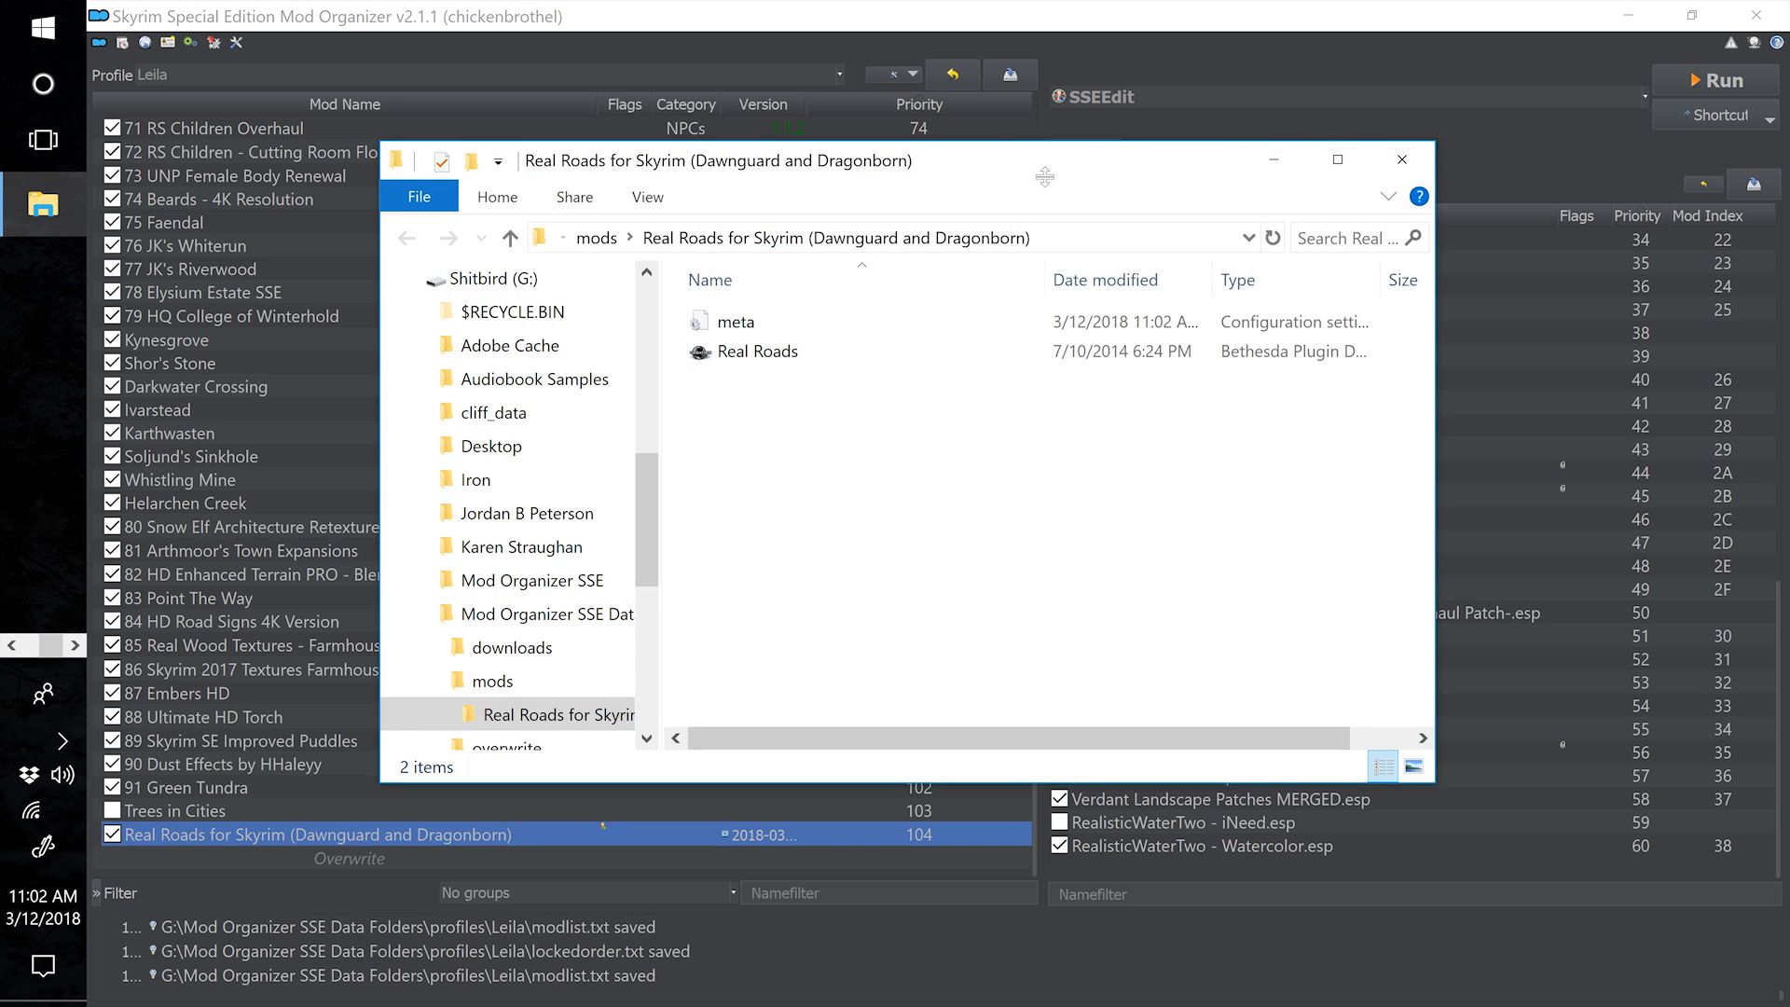
{"action": "left_click_drag", "start_coordinate": [1045, 176], "coordinate": [1632, 196]}
{"action": "scroll", "coordinate": [537, 557], "scroll_direction": "up", "scroll_amount": 3}
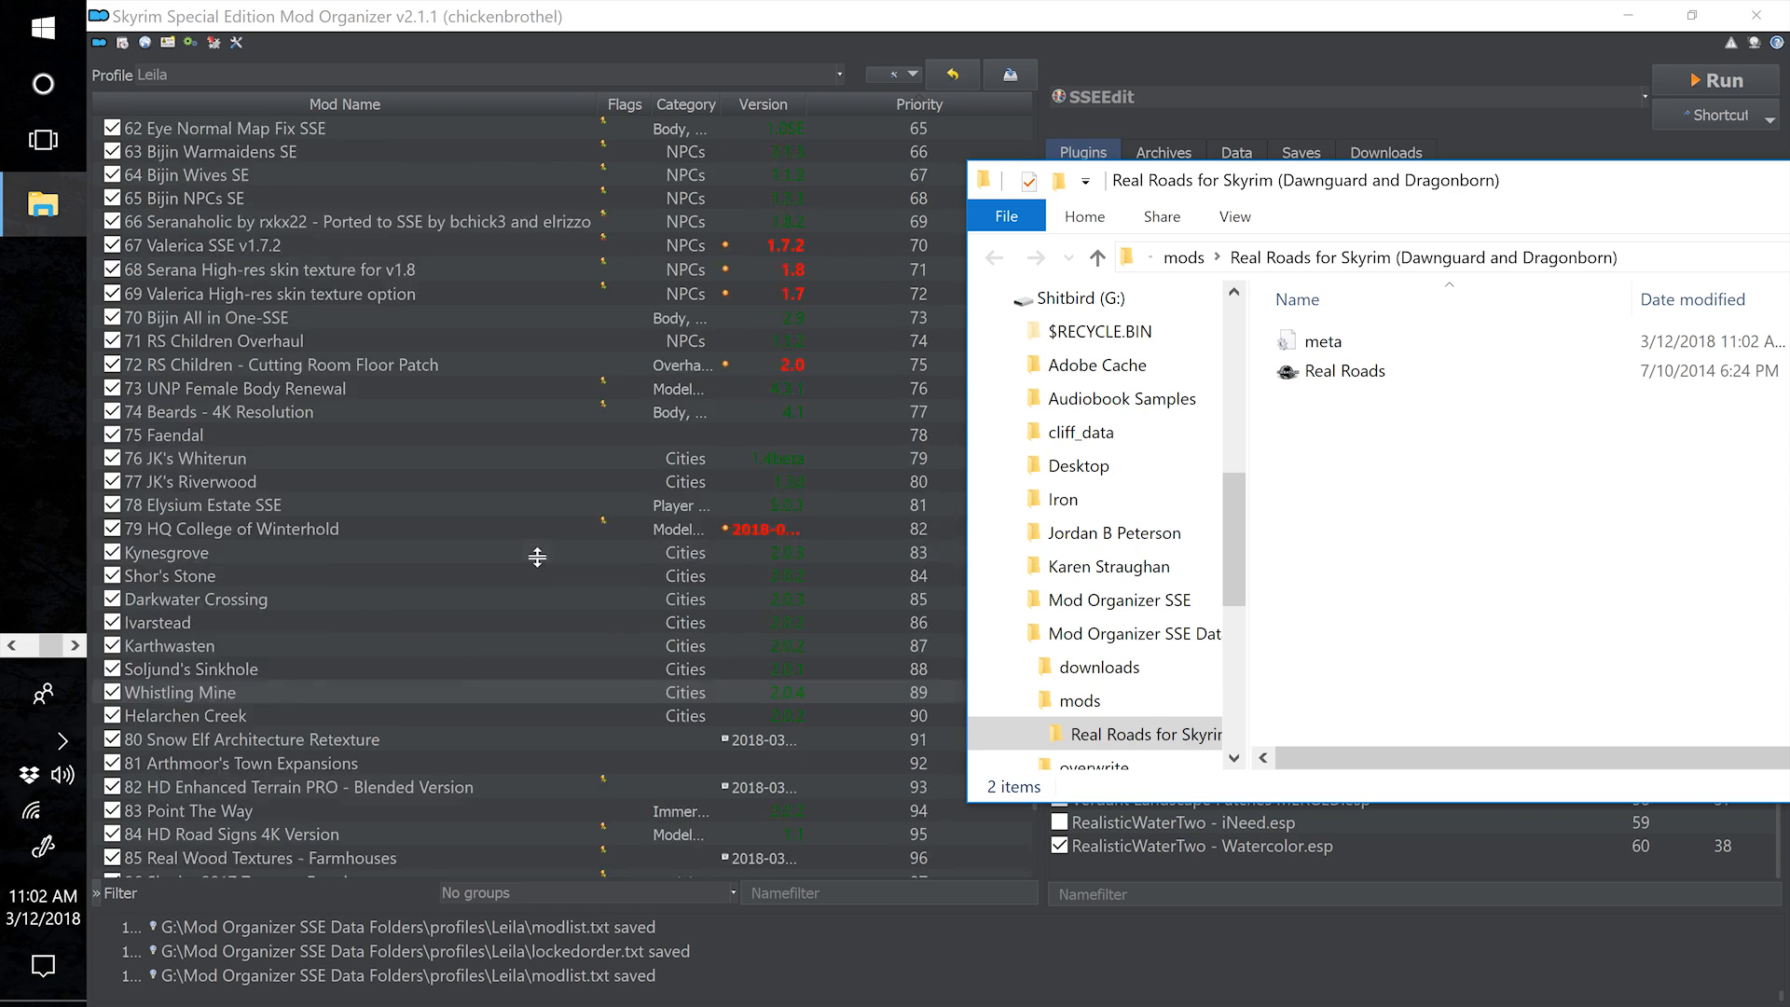
{"action": "scroll", "coordinate": [536, 557], "scroll_direction": "up", "scroll_amount": 6}
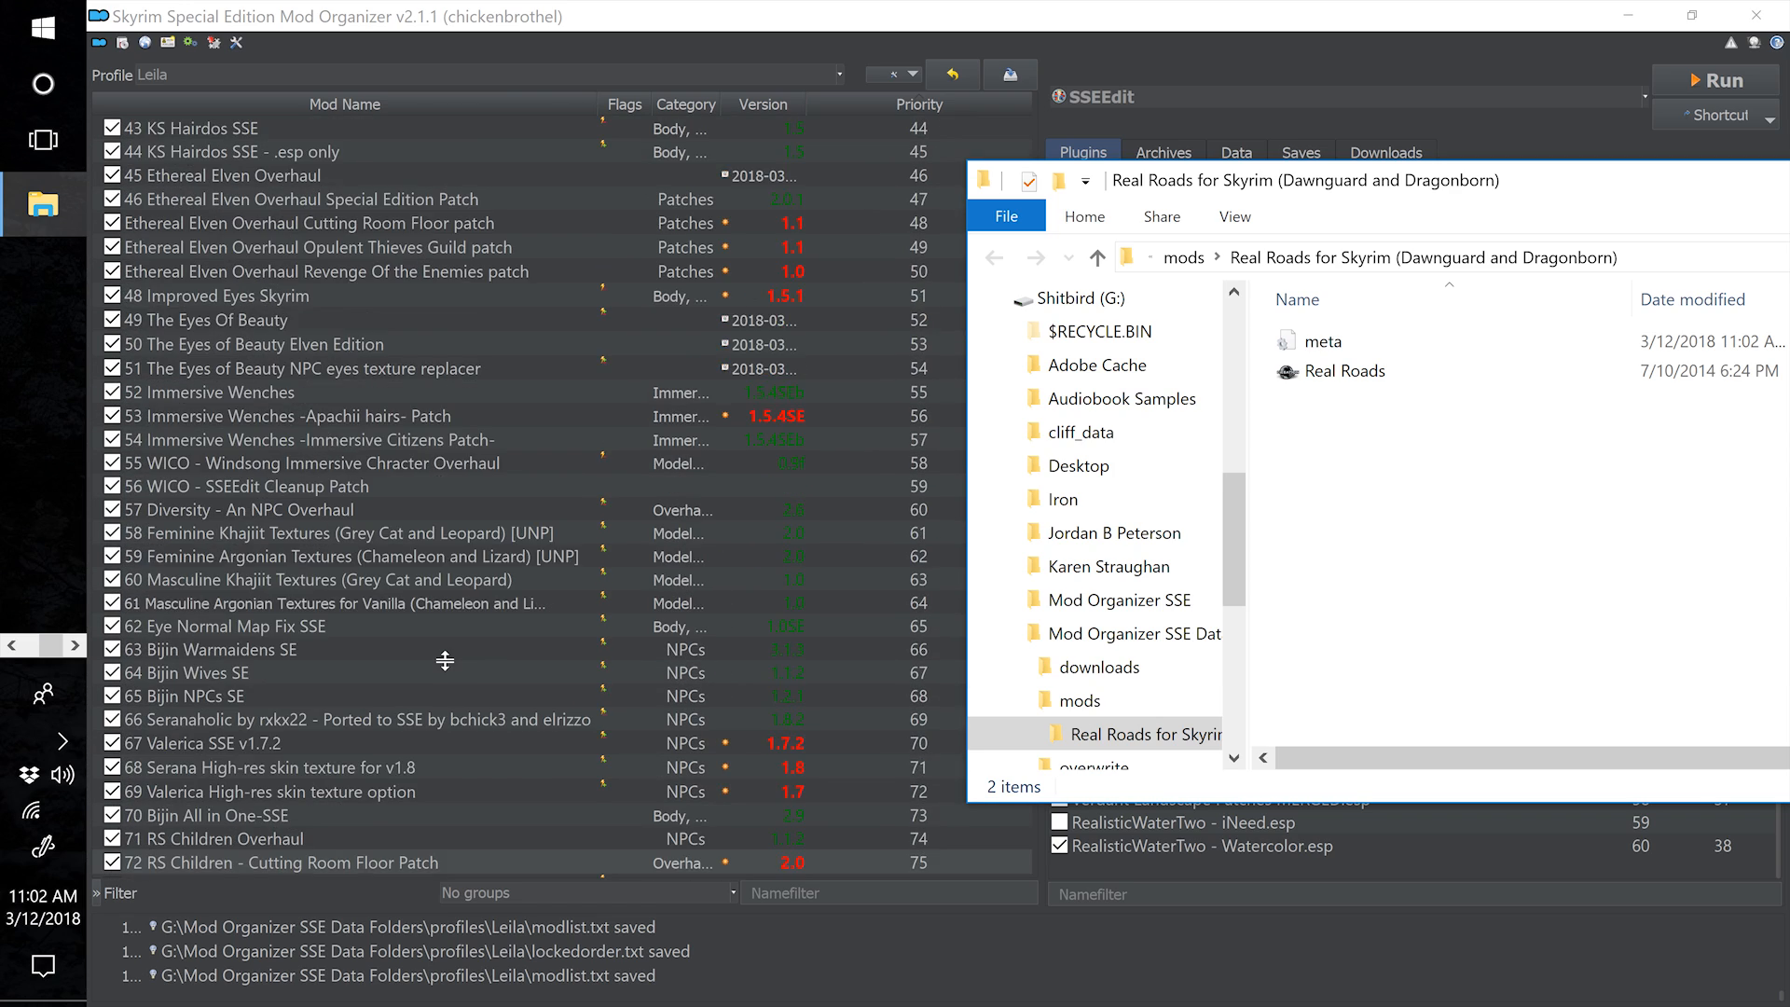
{"action": "scroll", "coordinate": [445, 660], "scroll_direction": "up", "scroll_amount": 6}
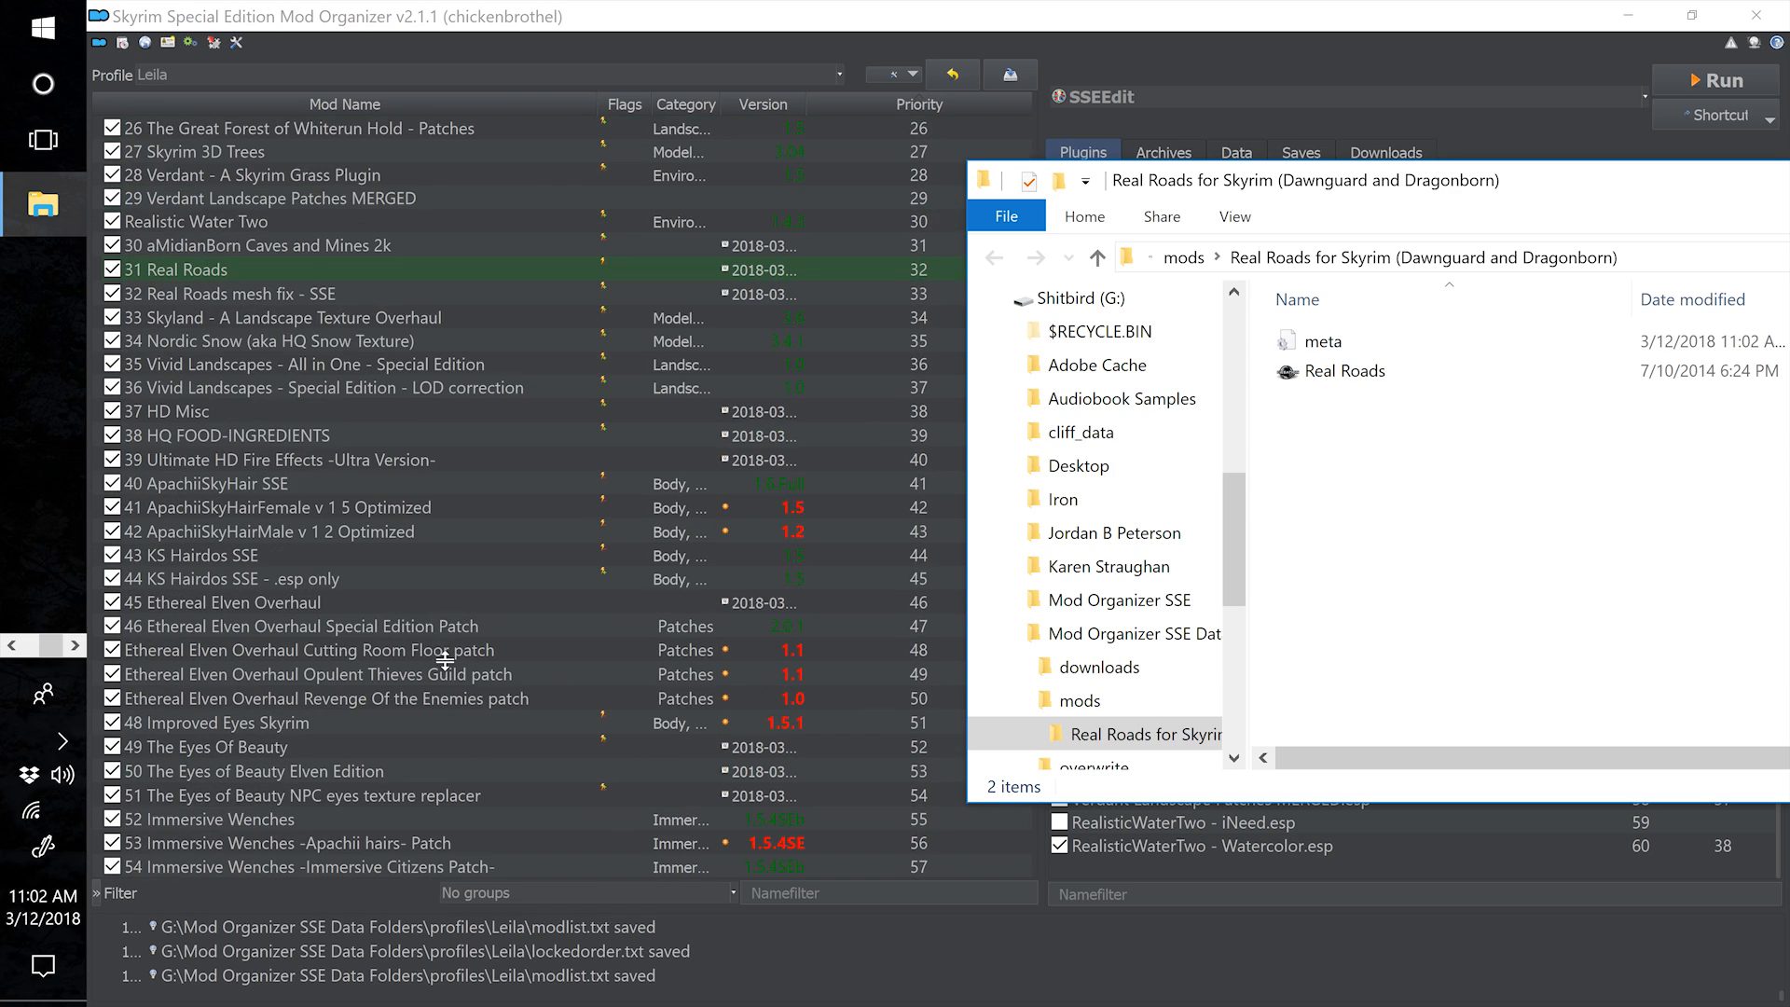
{"action": "right_click", "coordinate": [298, 269]}
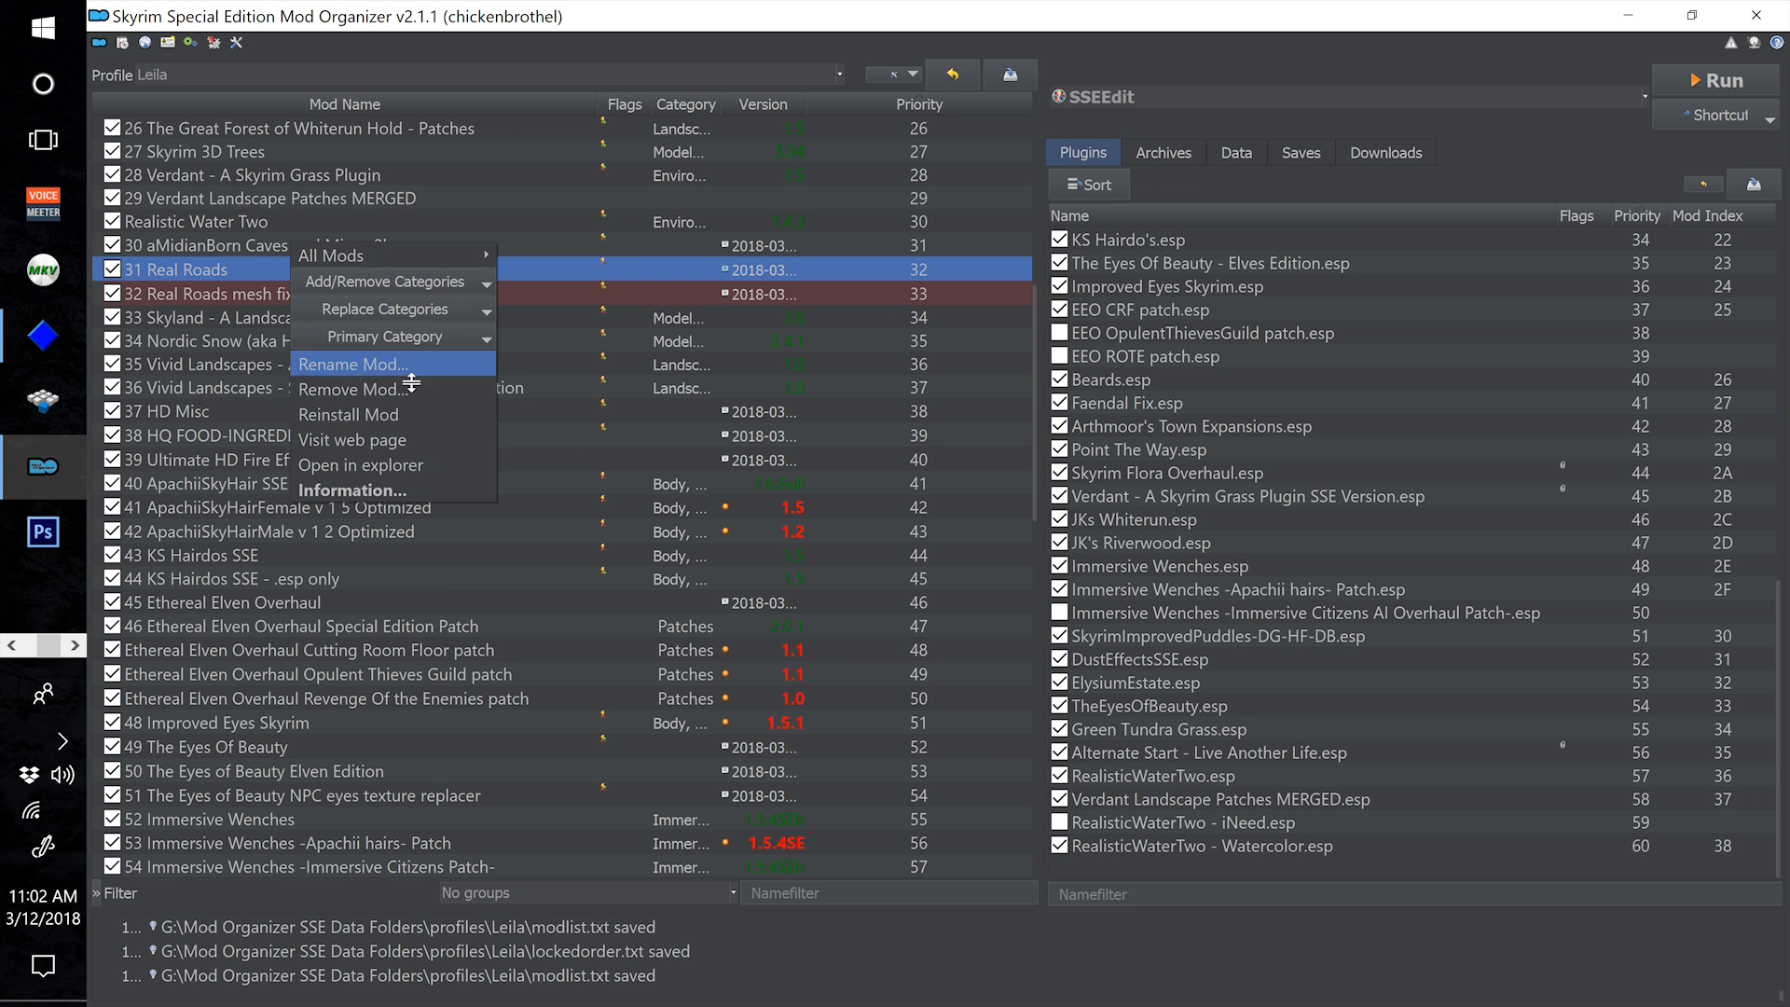
{"action": "left_click", "coordinate": [446, 464]}
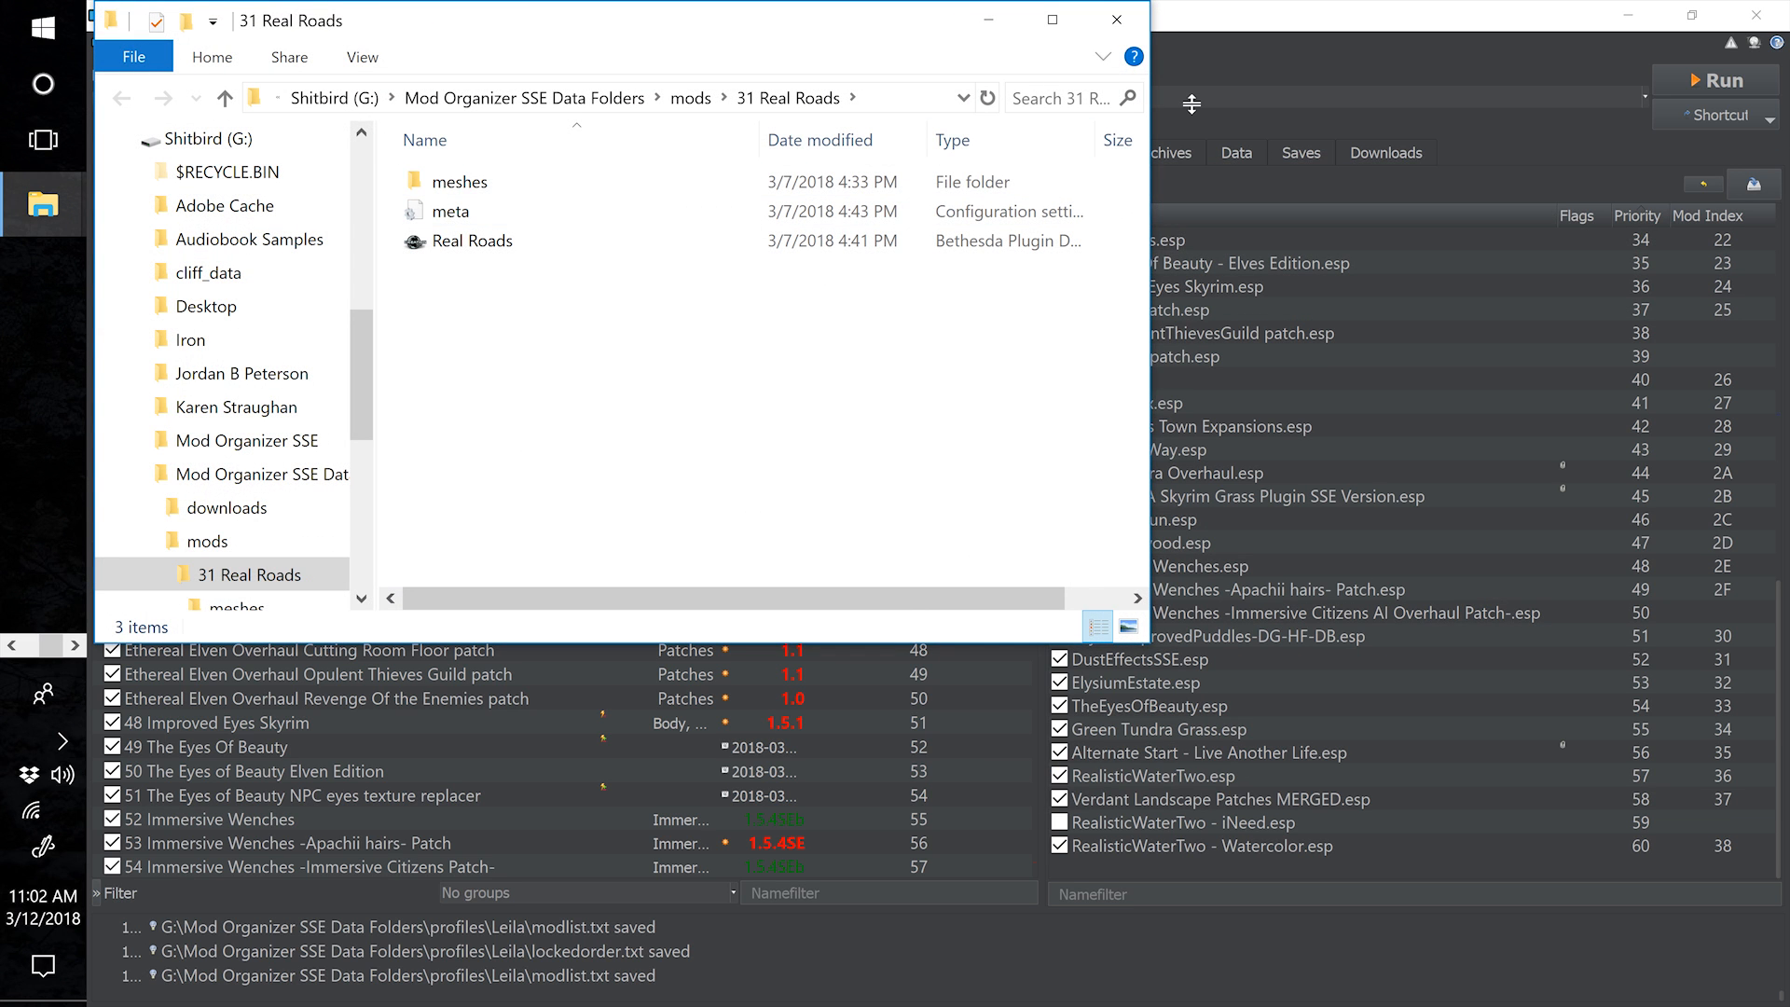
{"action": "key", "text": "alt+Tab"}
{"action": "key", "text": "alt+Tab"}
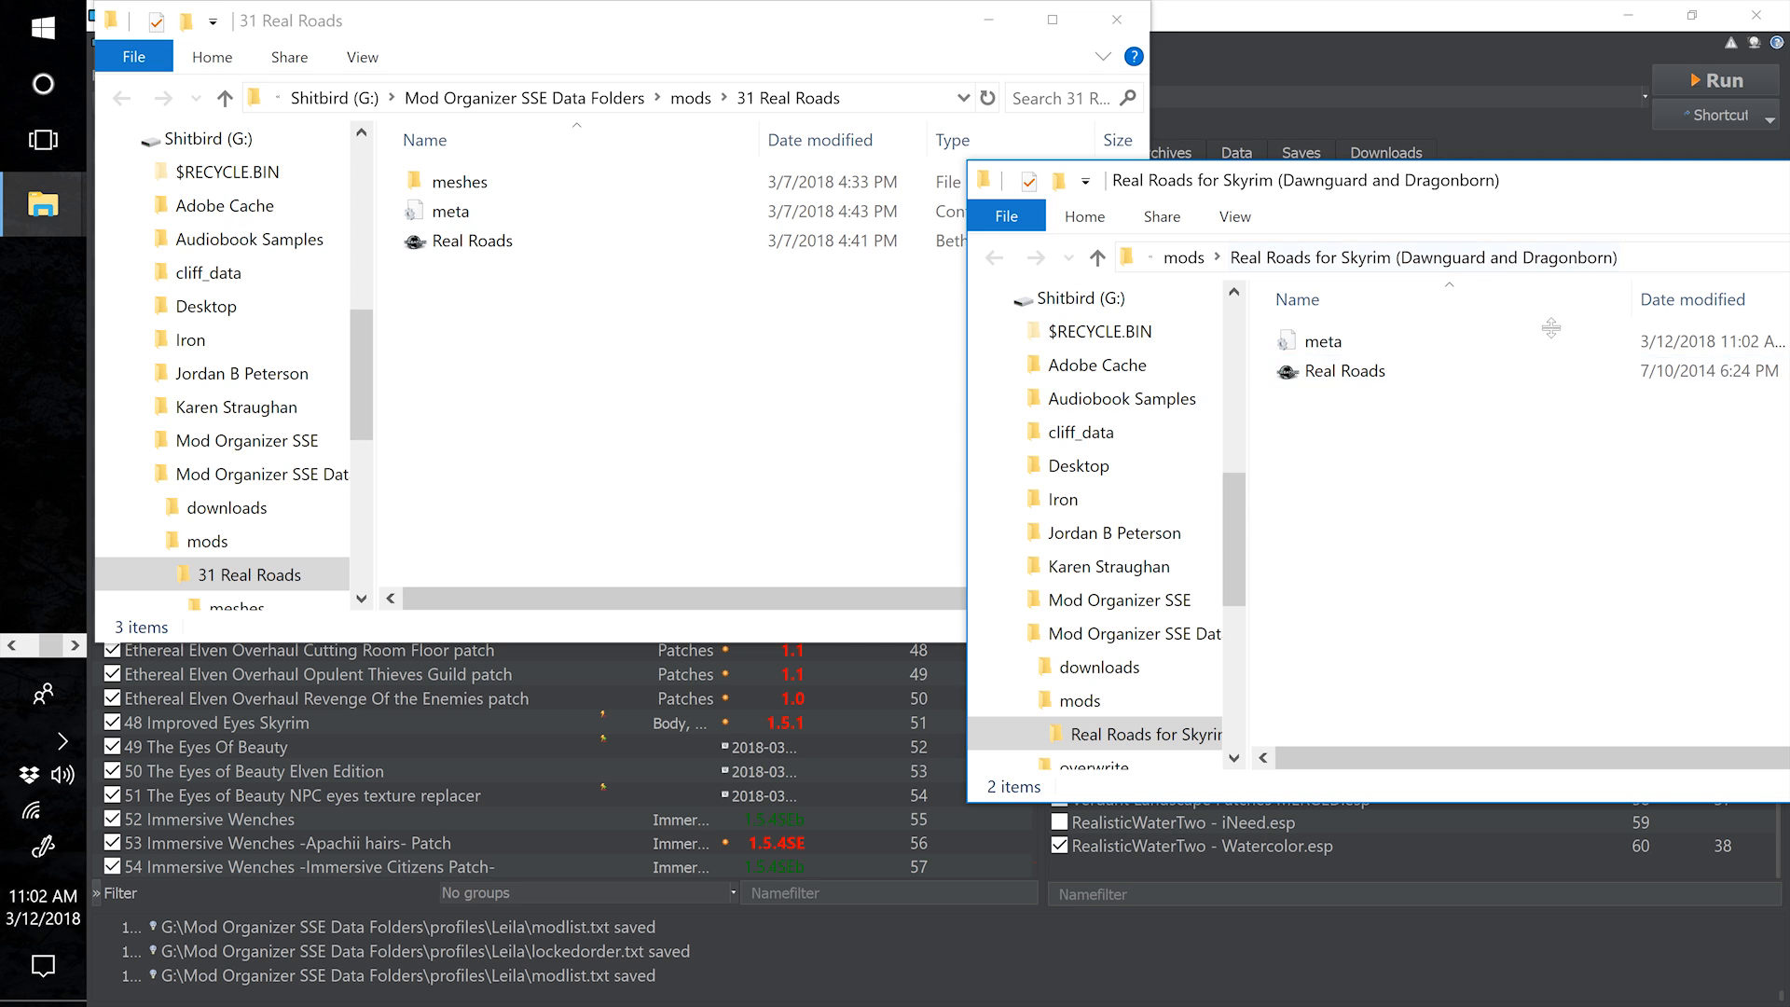
Move the Real Roads plugin from the Dawnguard and Dragonborn folder into 31 Real Roads, replacing the existing file, and close both folders
{"action": "left_click", "coordinate": [1374, 383]}
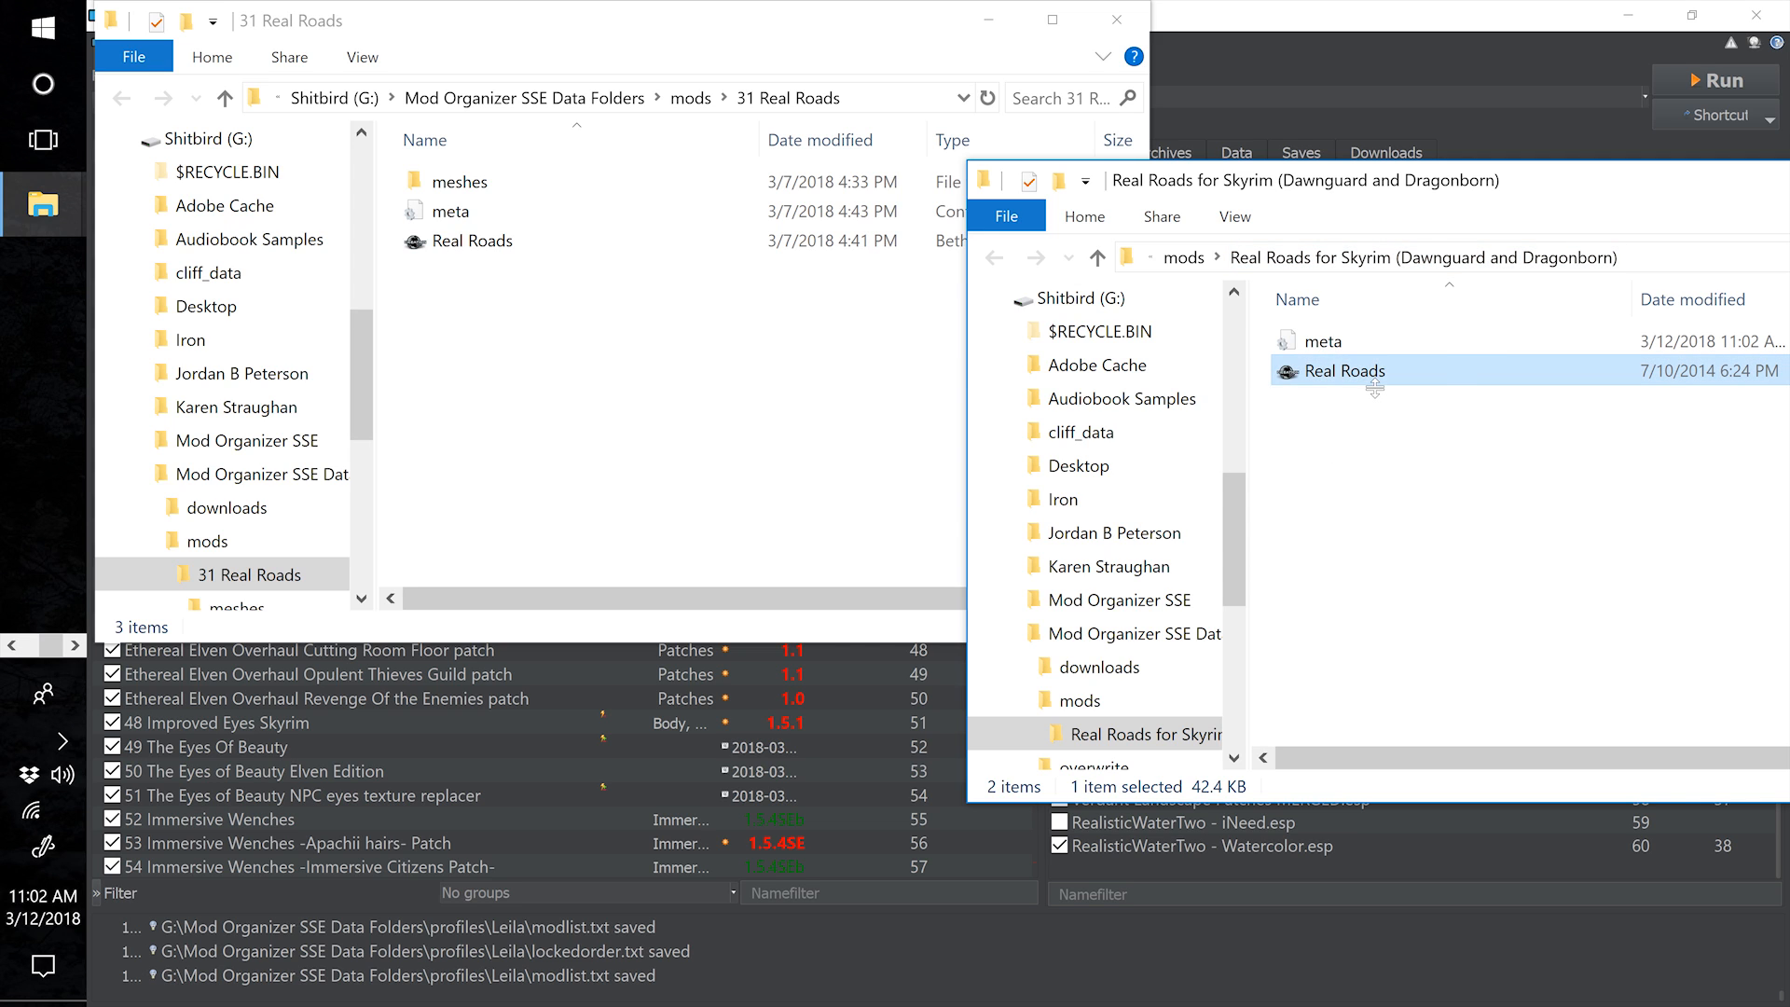
{"action": "left_click_drag", "start_coordinate": [1374, 386], "coordinate": [670, 428]}
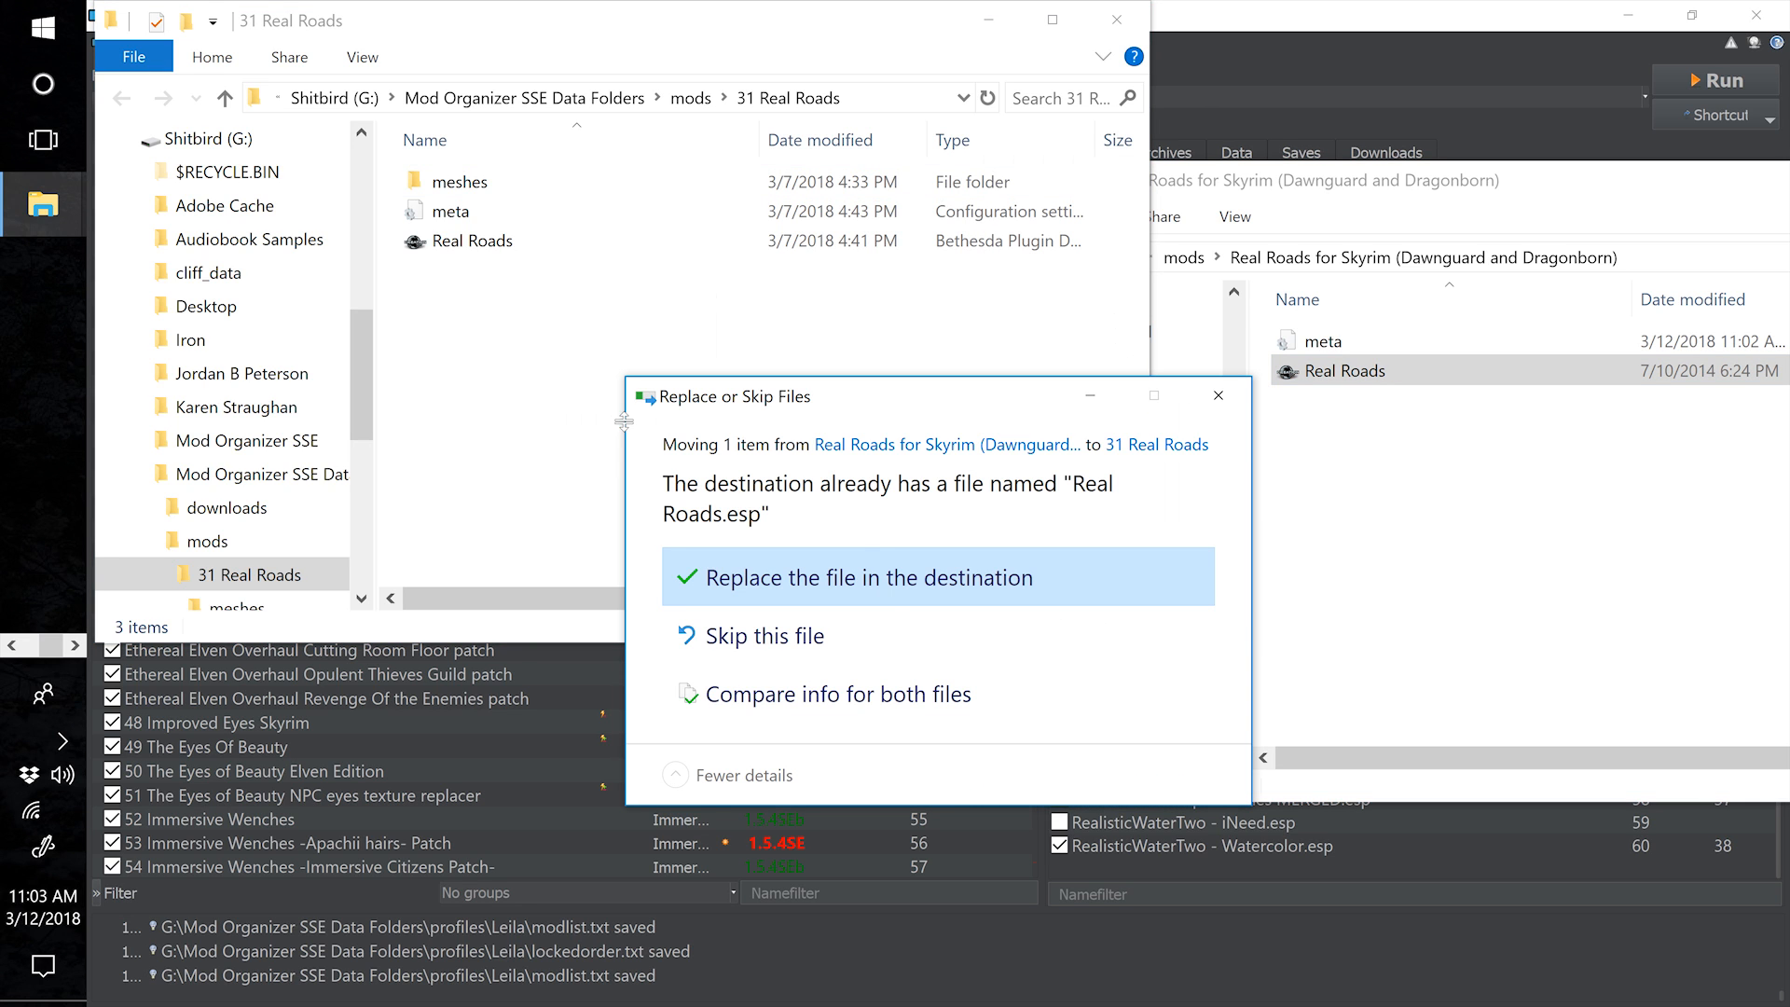
{"action": "left_click", "coordinate": [952, 594]}
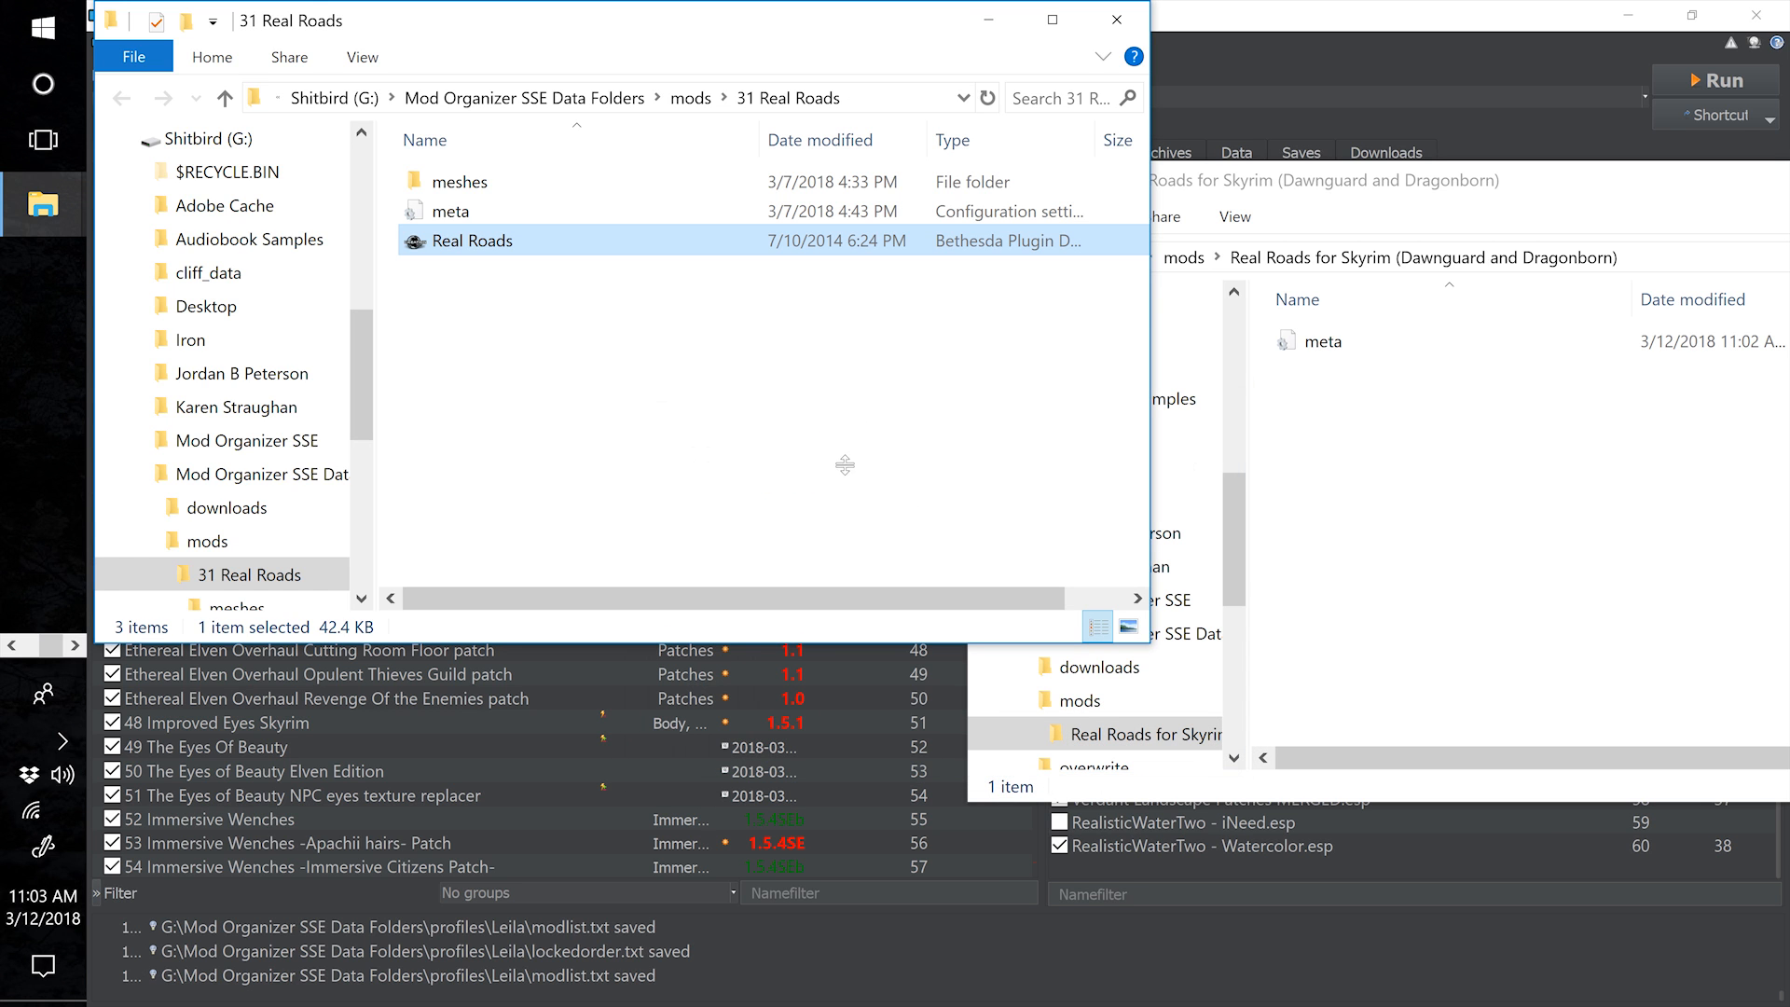
{"action": "left_click_drag", "start_coordinate": [1562, 185], "coordinate": [917, 182]}
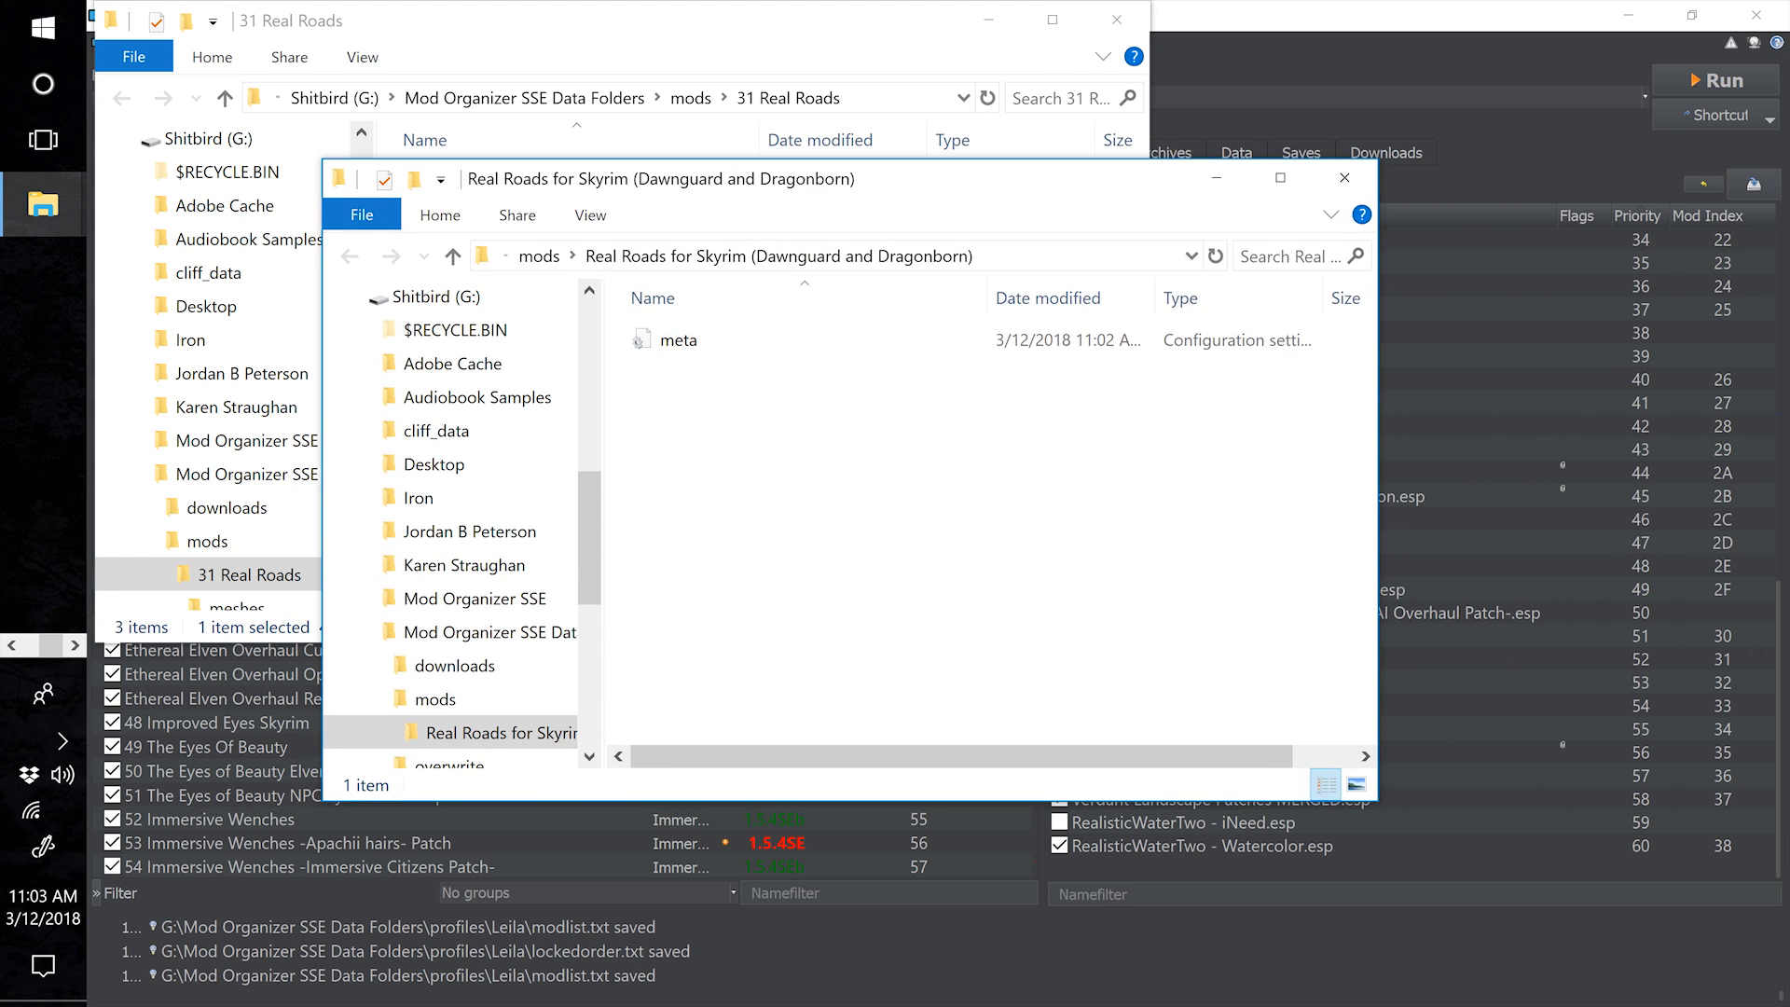
{"action": "left_click", "coordinate": [1344, 177]}
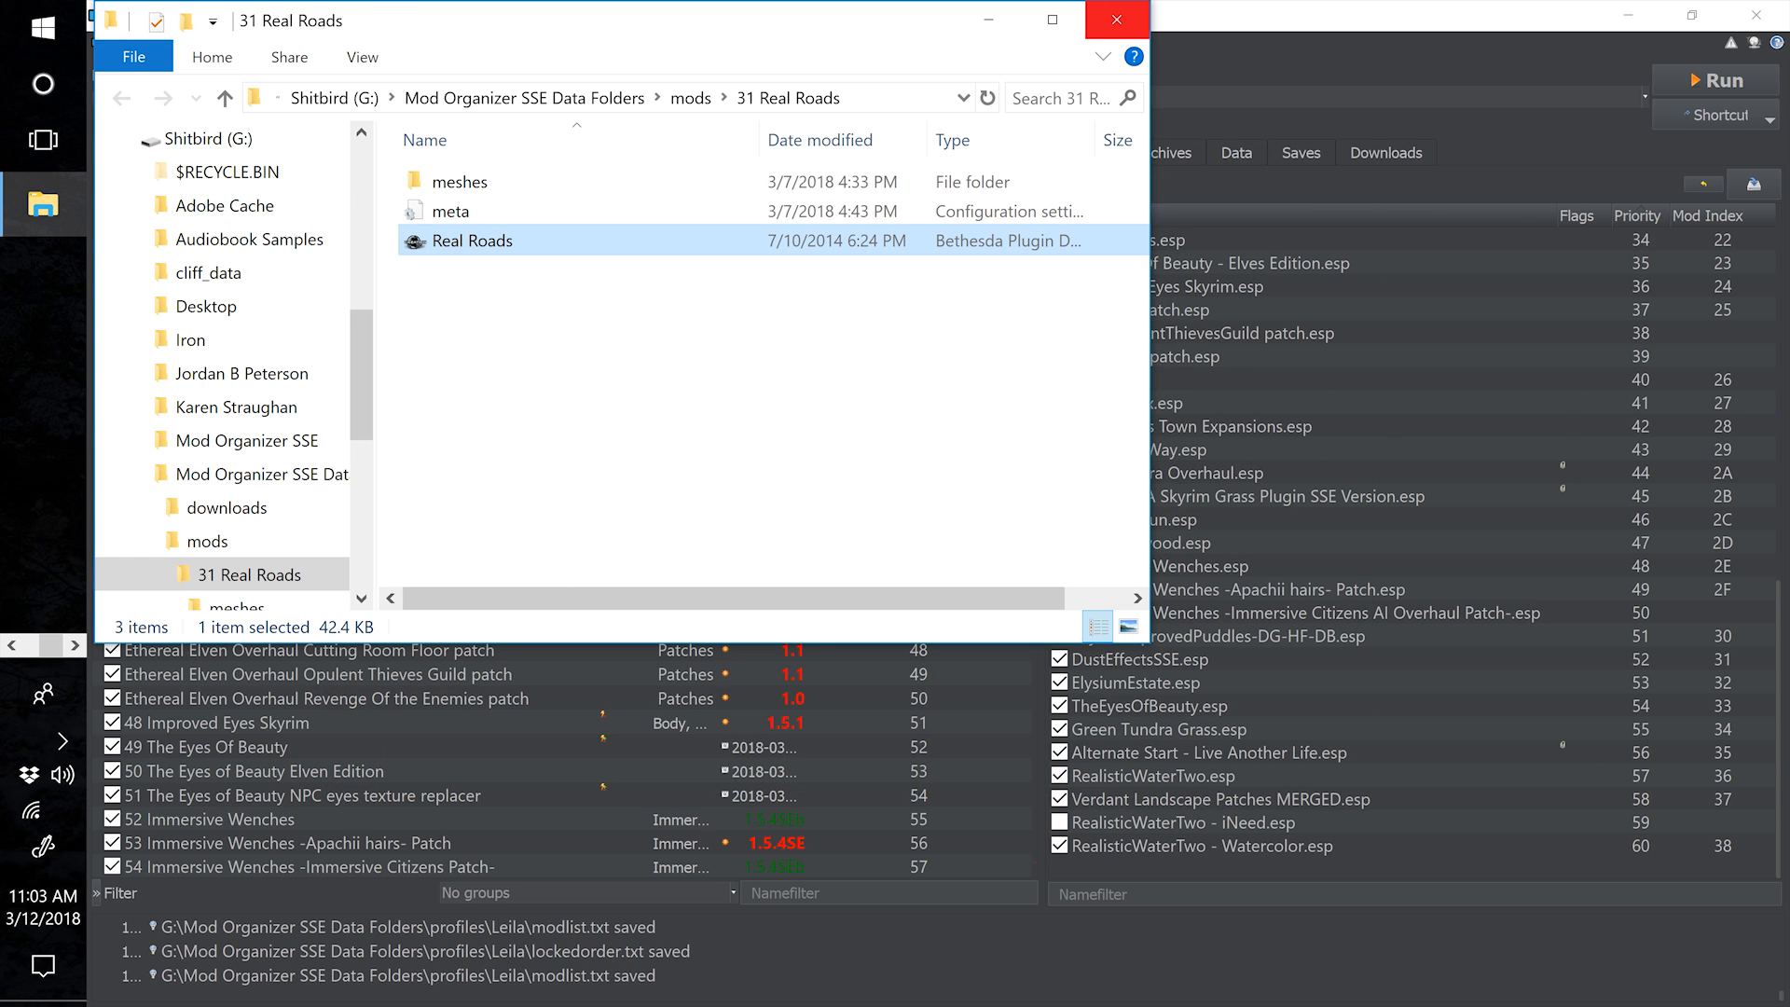
{"action": "left_click", "coordinate": [1117, 19]}
Disable Real Roads for Skyrim (Dawnguard and Dragonborn) and remove it from the mod list
{"action": "scroll", "coordinate": [602, 847], "scroll_direction": "down", "scroll_amount": 16}
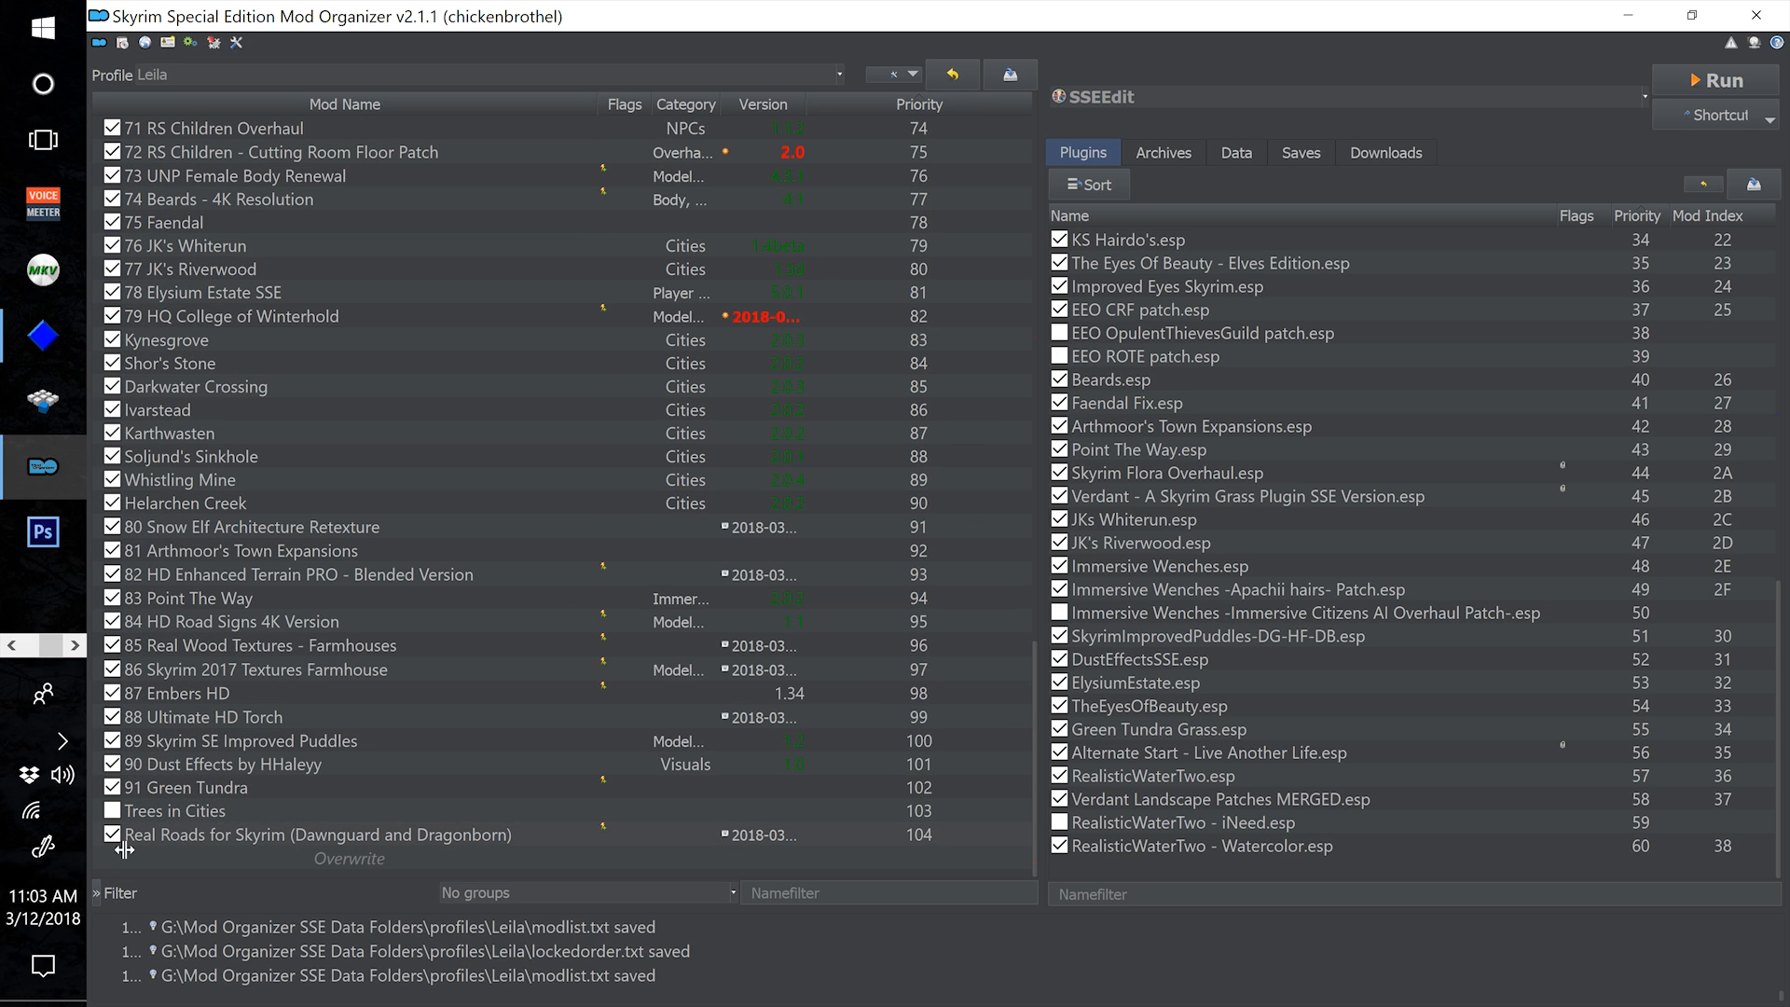
{"action": "left_click", "coordinate": [113, 835]}
{"action": "right_click", "coordinate": [515, 837]}
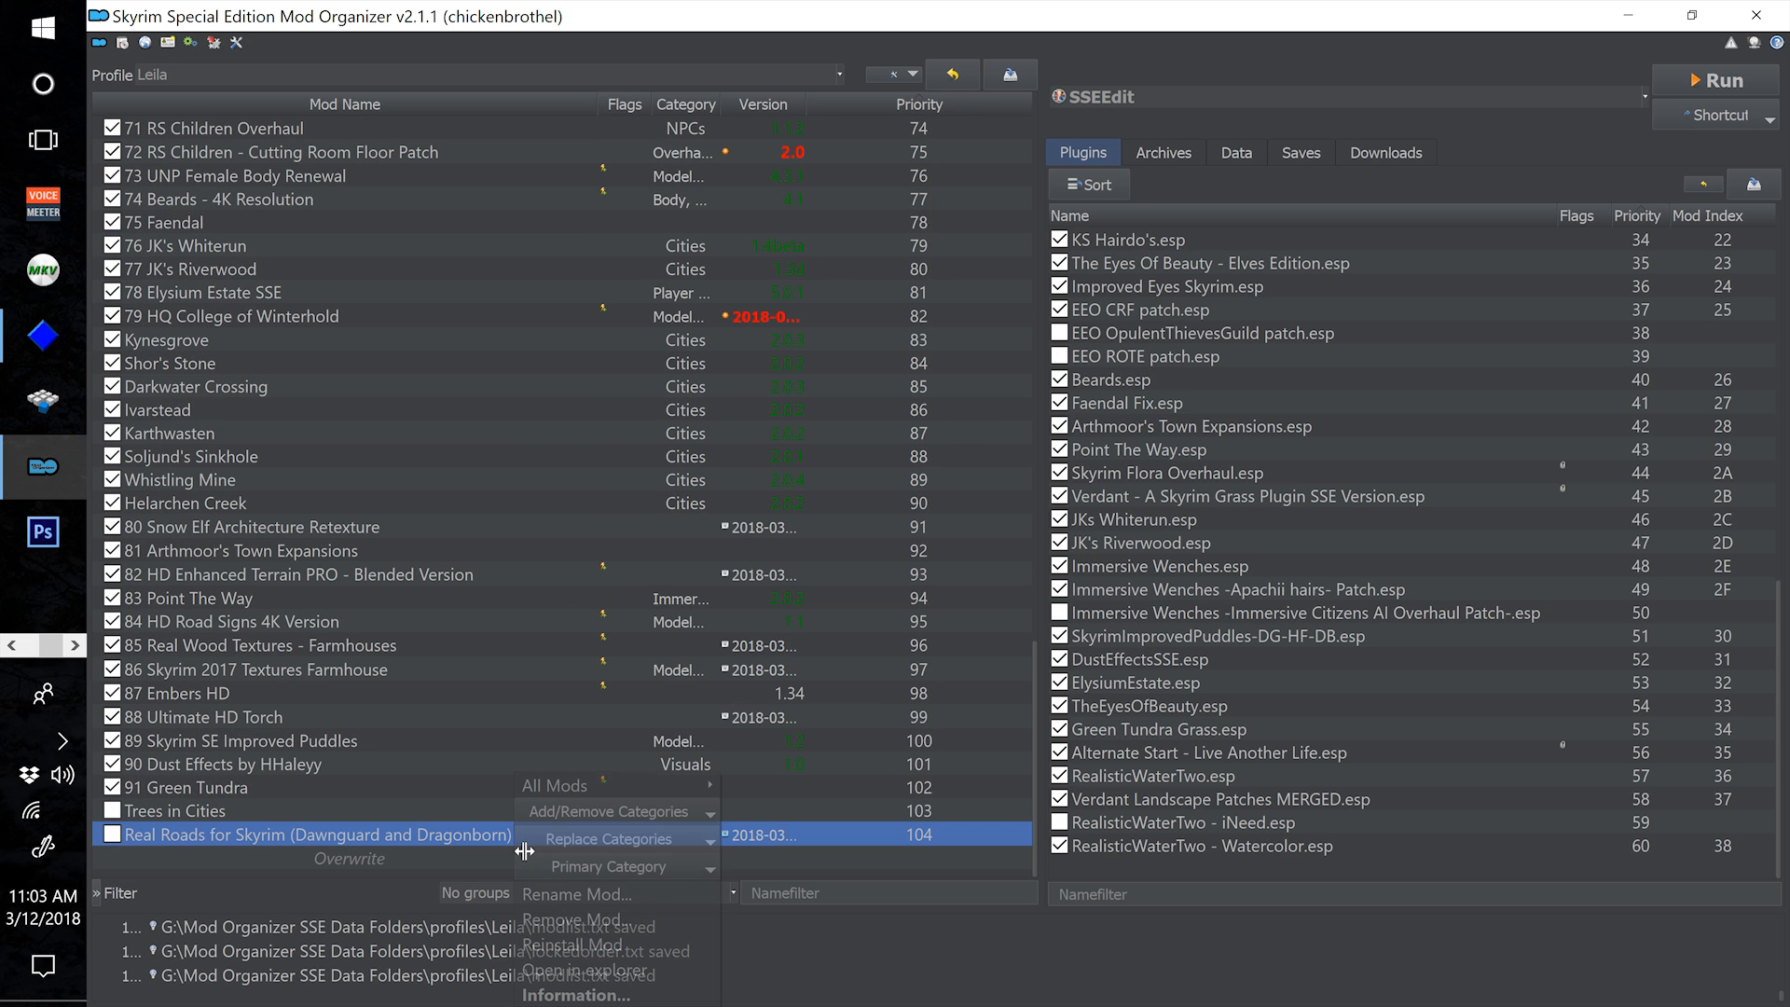
{"action": "left_click", "coordinate": [597, 920]}
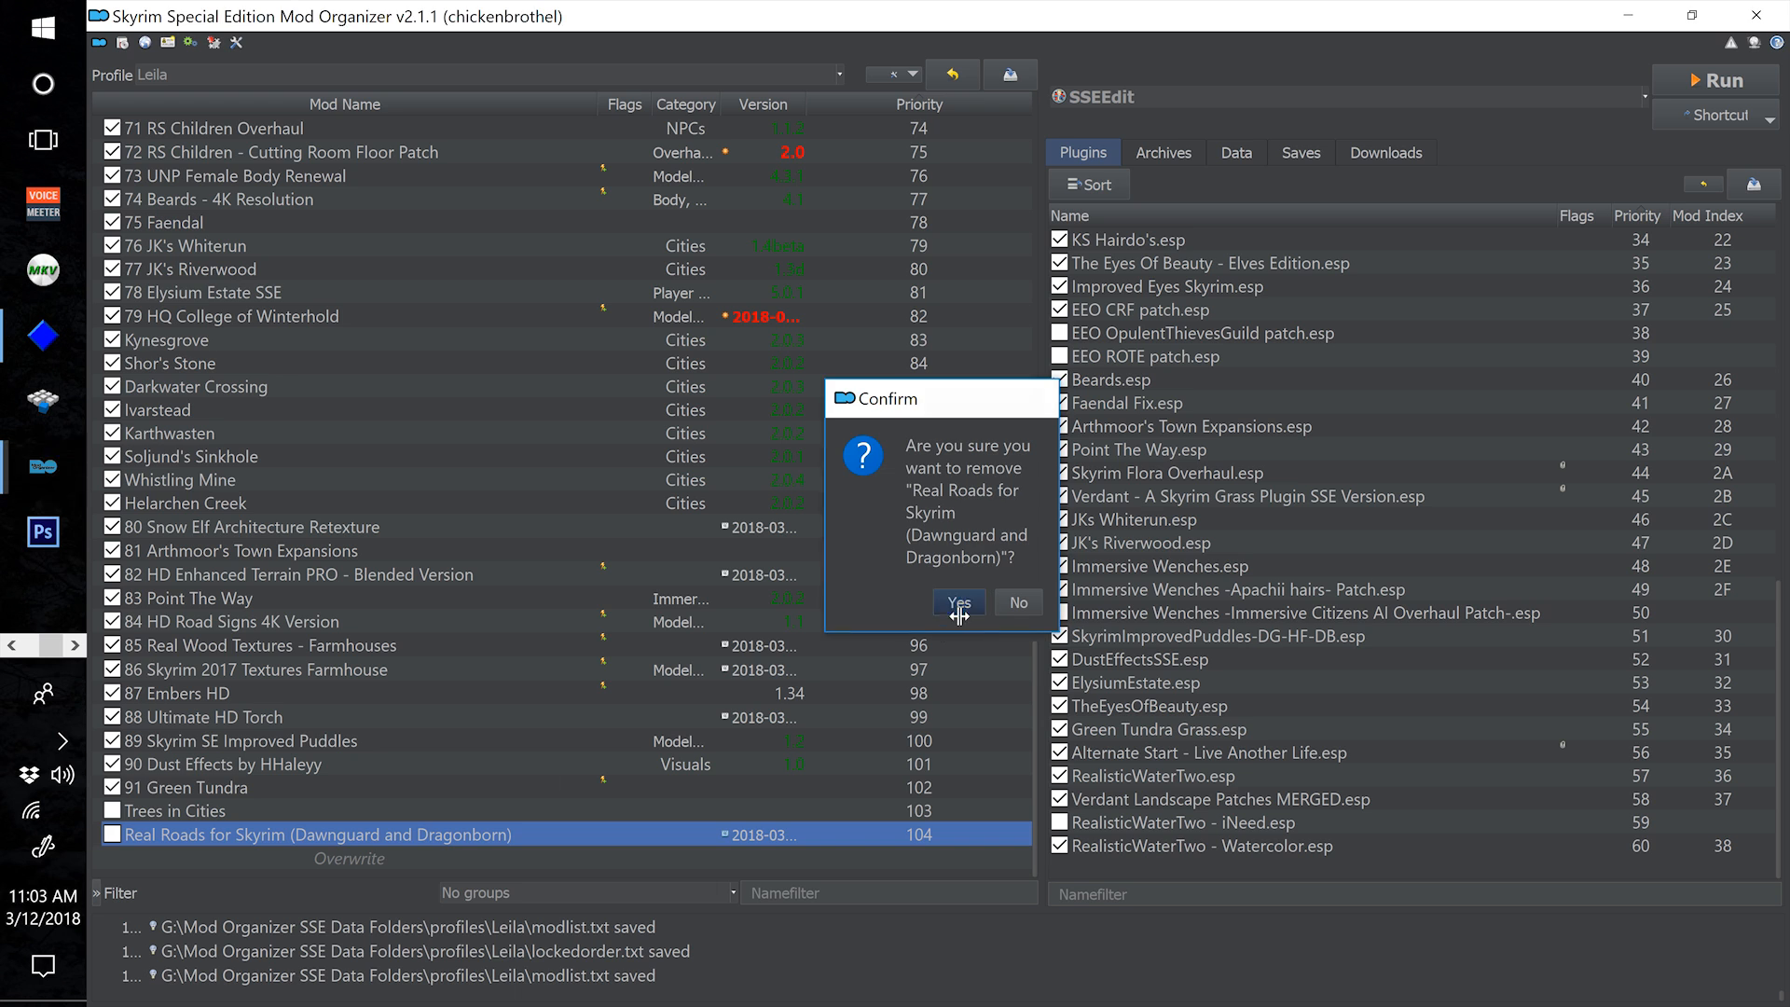
{"action": "left_click", "coordinate": [959, 606]}
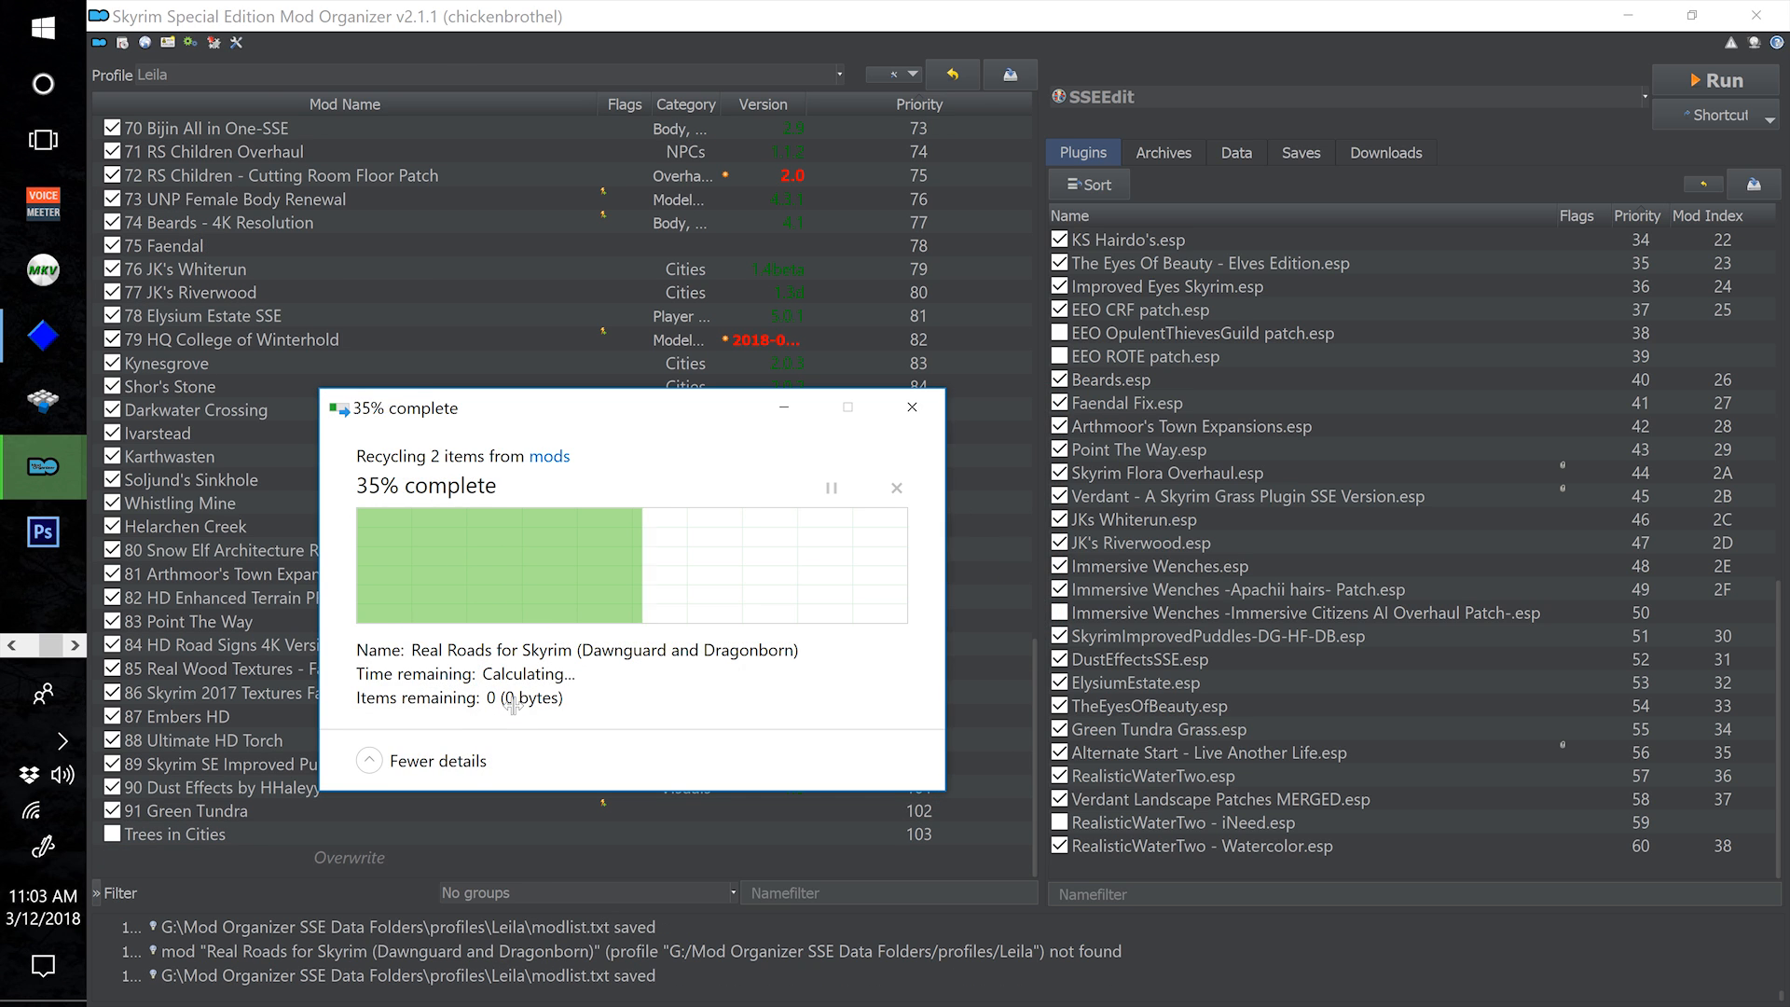
{"action": "left_click", "coordinate": [223, 835]}
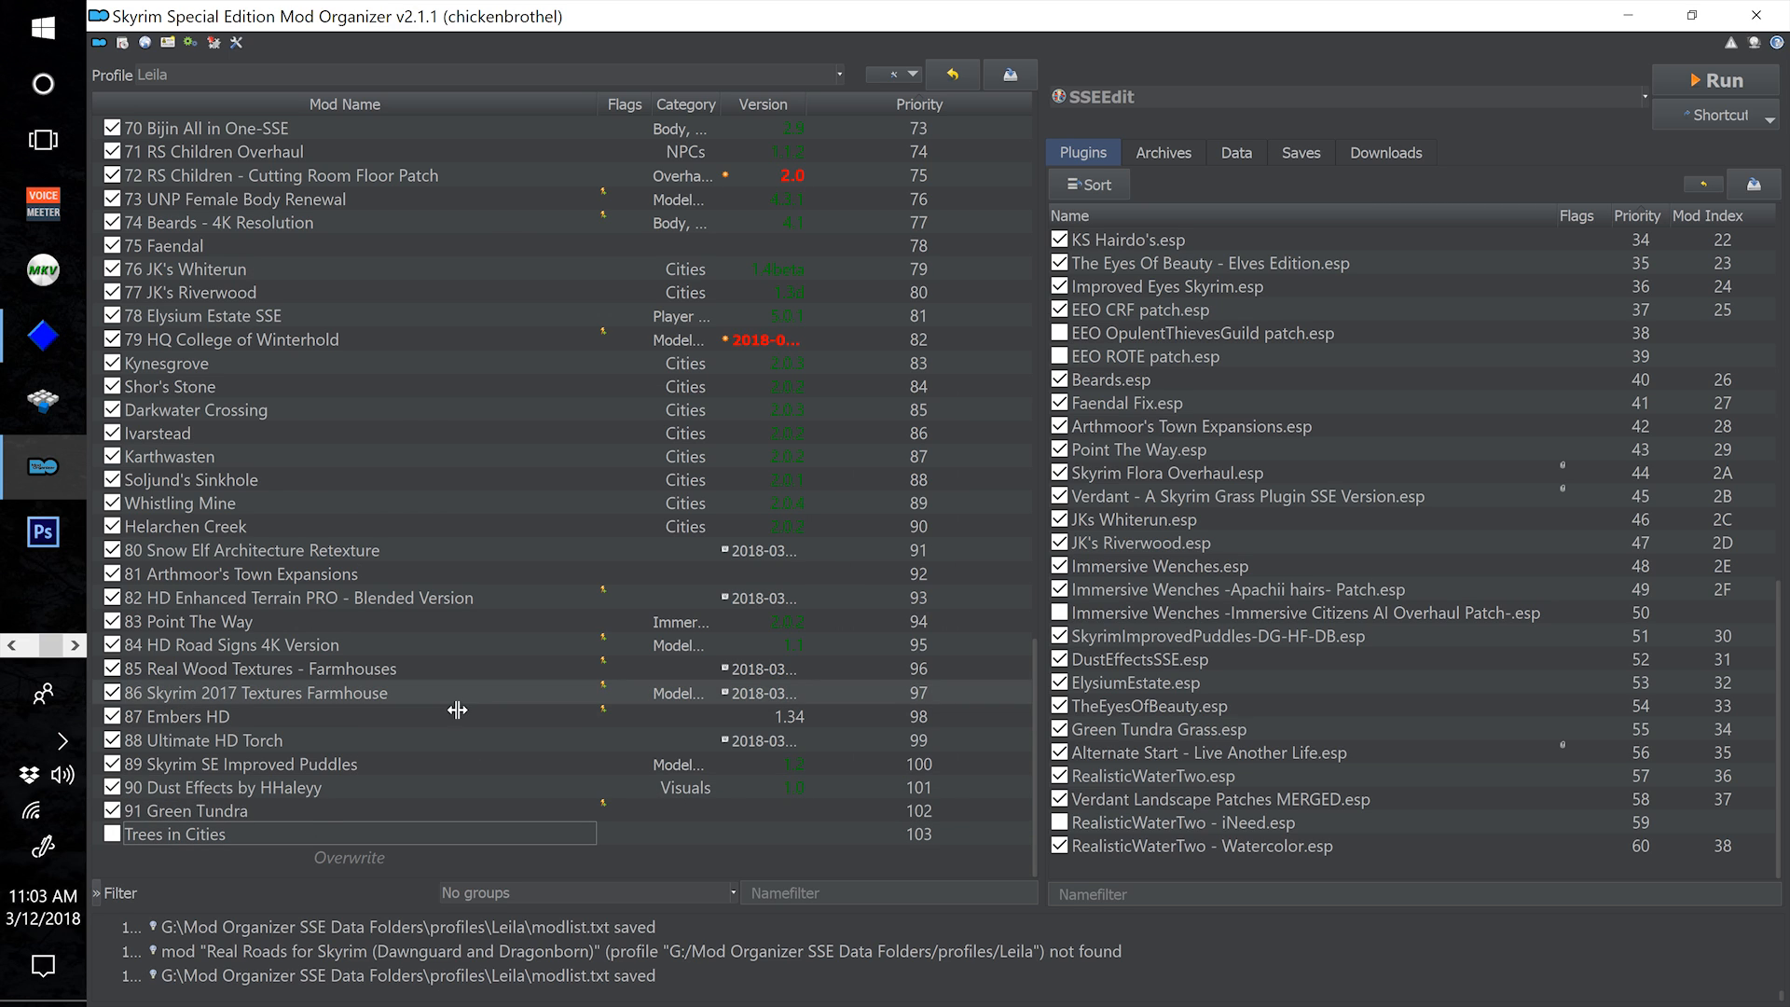
Review the end of the mod list and check the conflicts between 31 Real Roads and 32 Real Roads mesh fix - SSE
{"action": "left_click", "coordinate": [267, 814]}
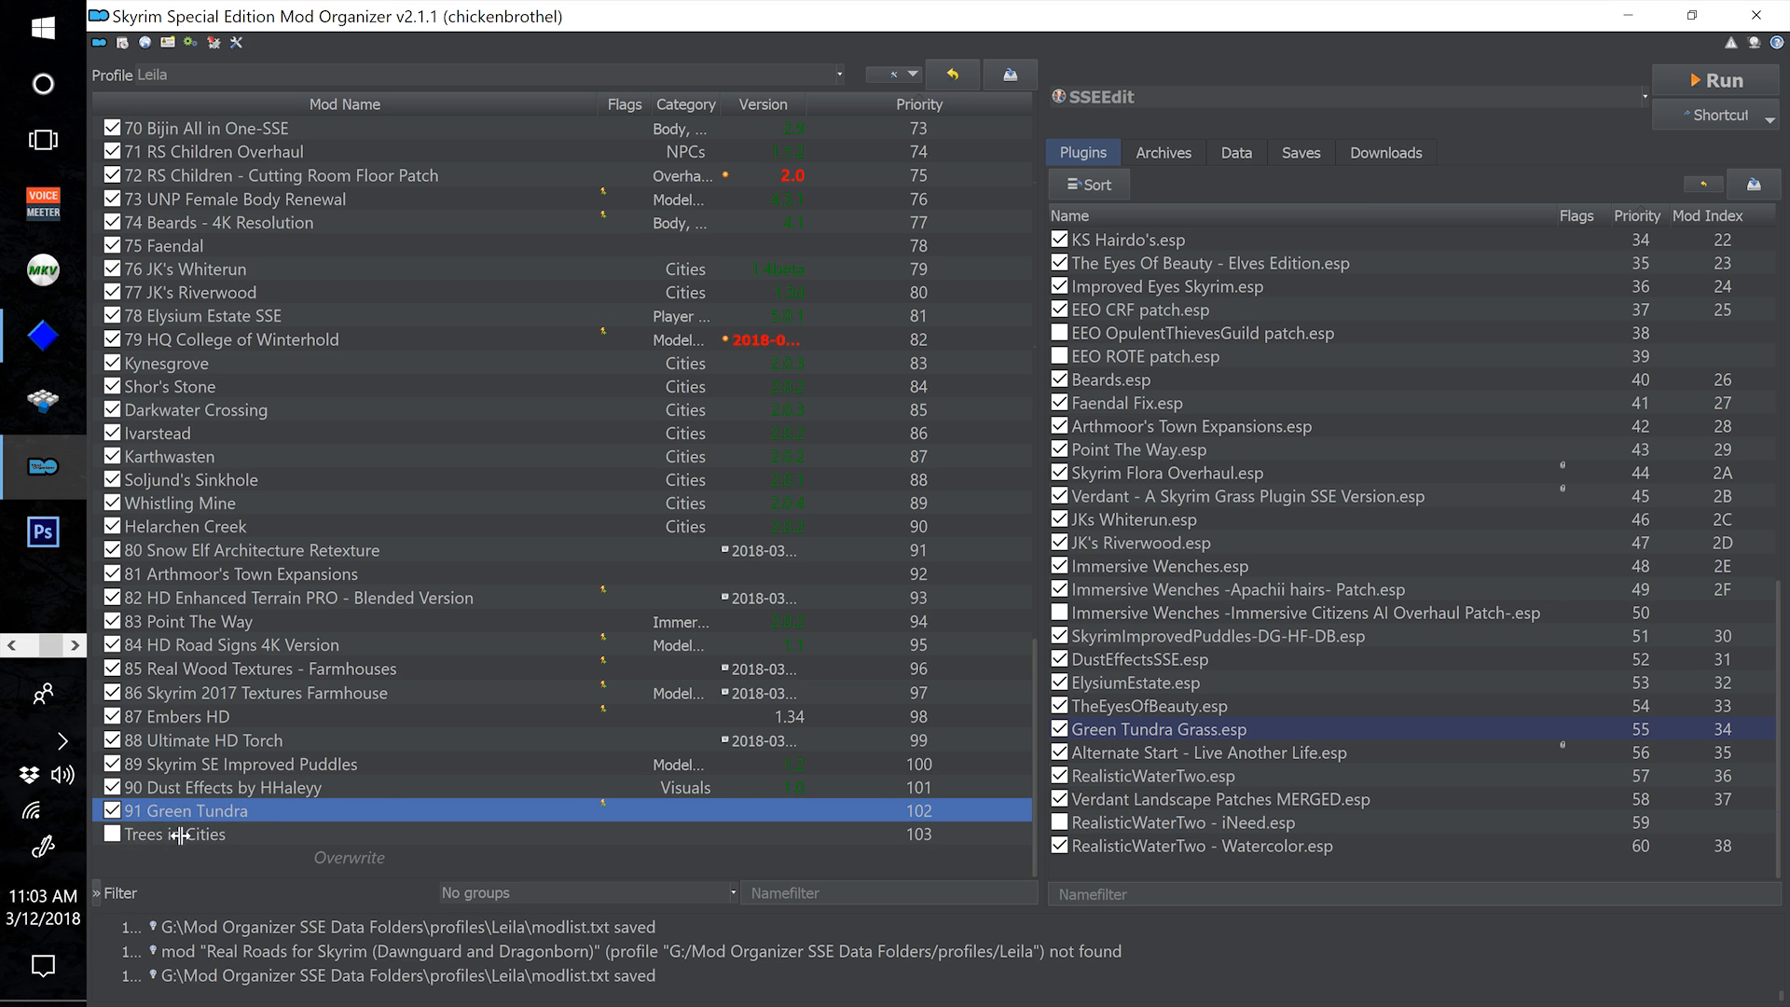
{"action": "left_click", "coordinate": [438, 831]}
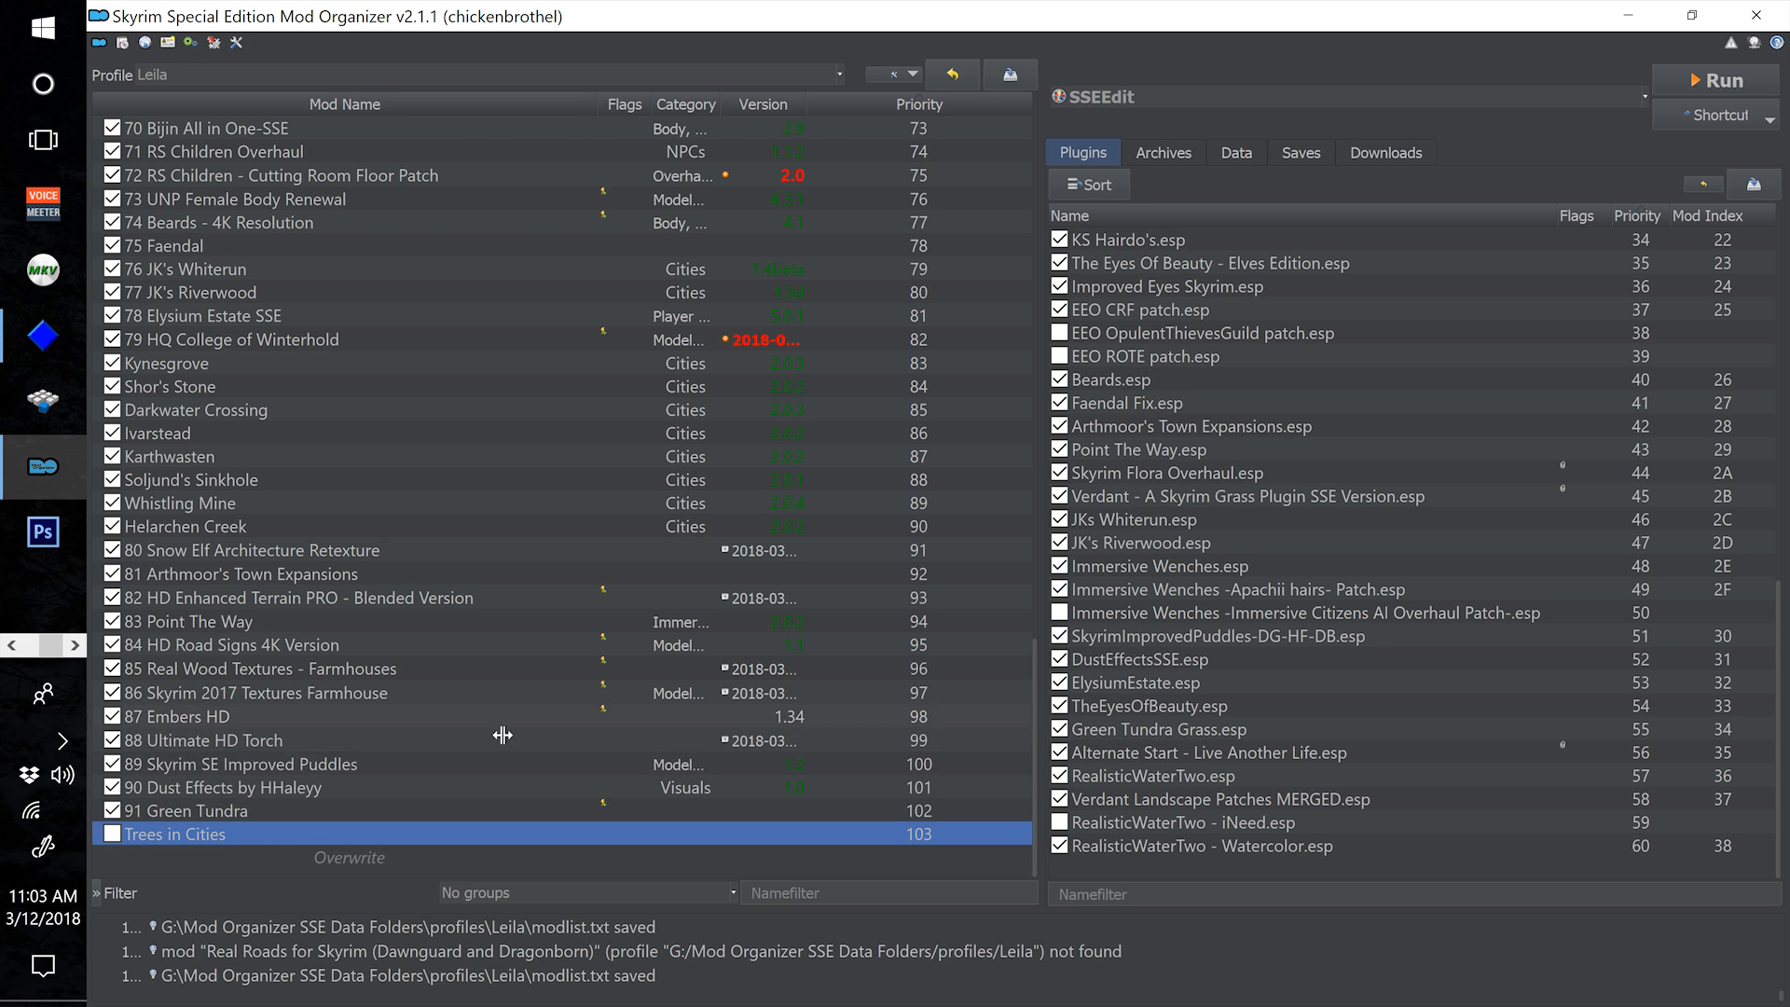
{"action": "scroll", "coordinate": [502, 735], "scroll_direction": "up", "scroll_amount": 12}
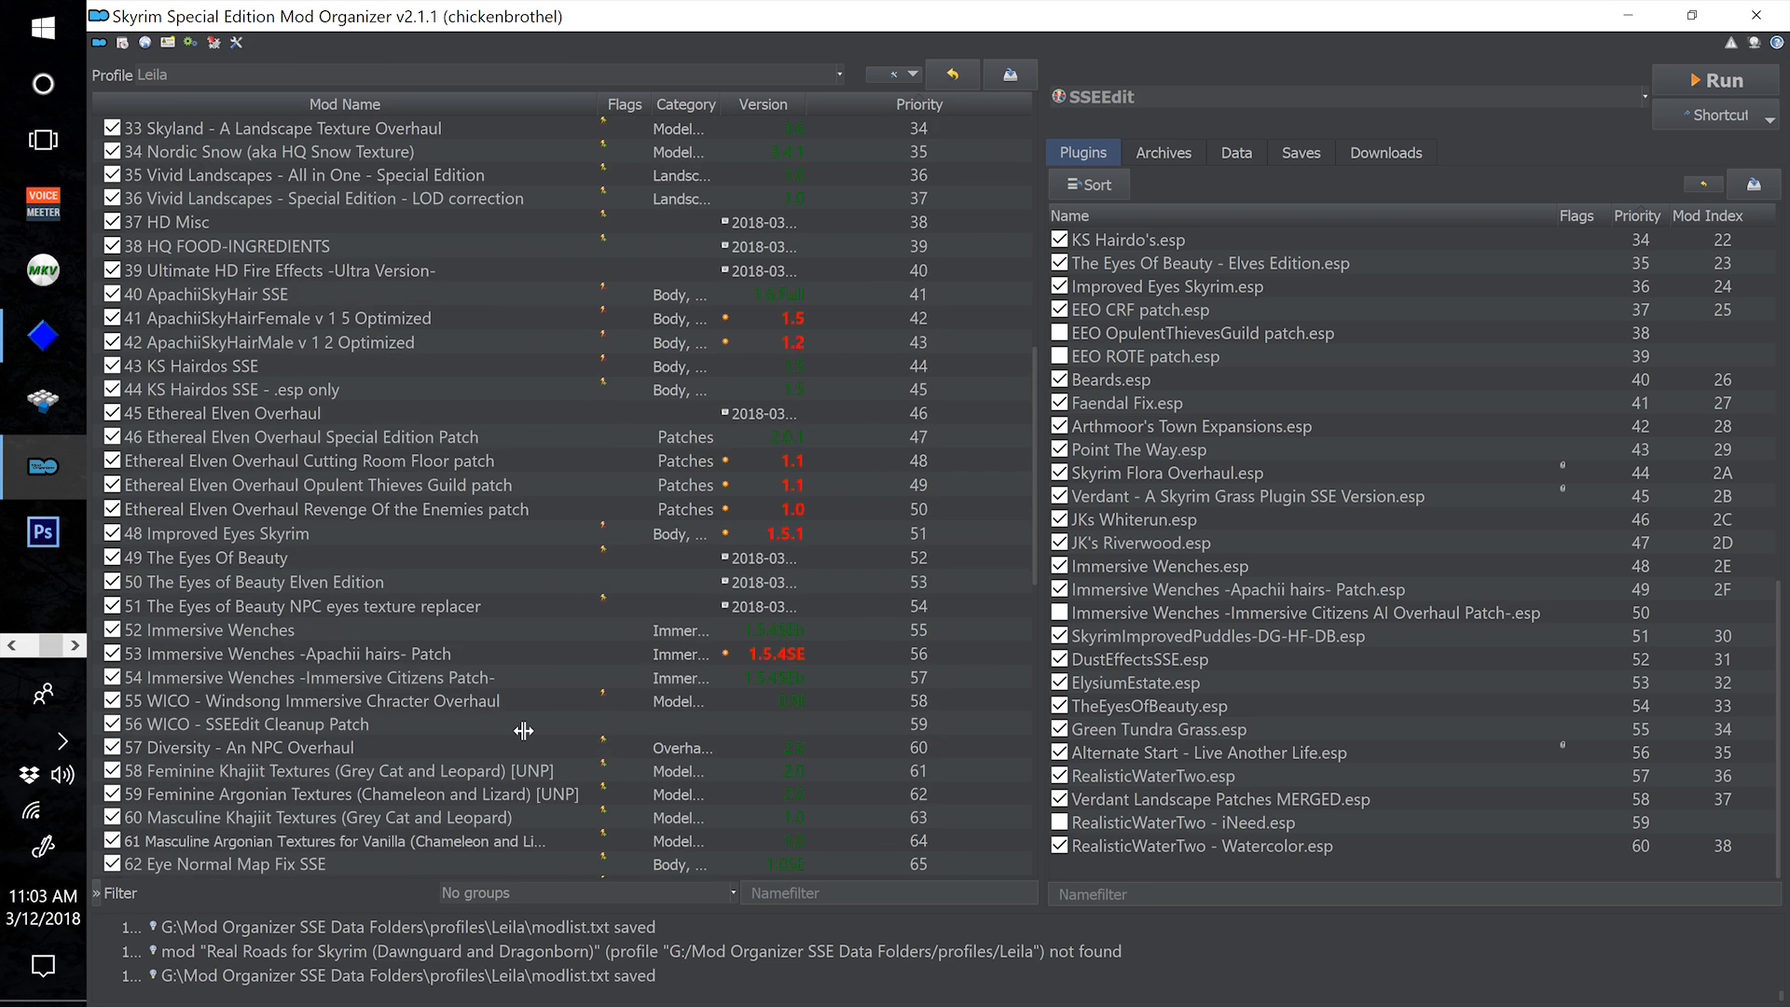
{"action": "scroll", "coordinate": [523, 731], "scroll_direction": "up", "scroll_amount": 4}
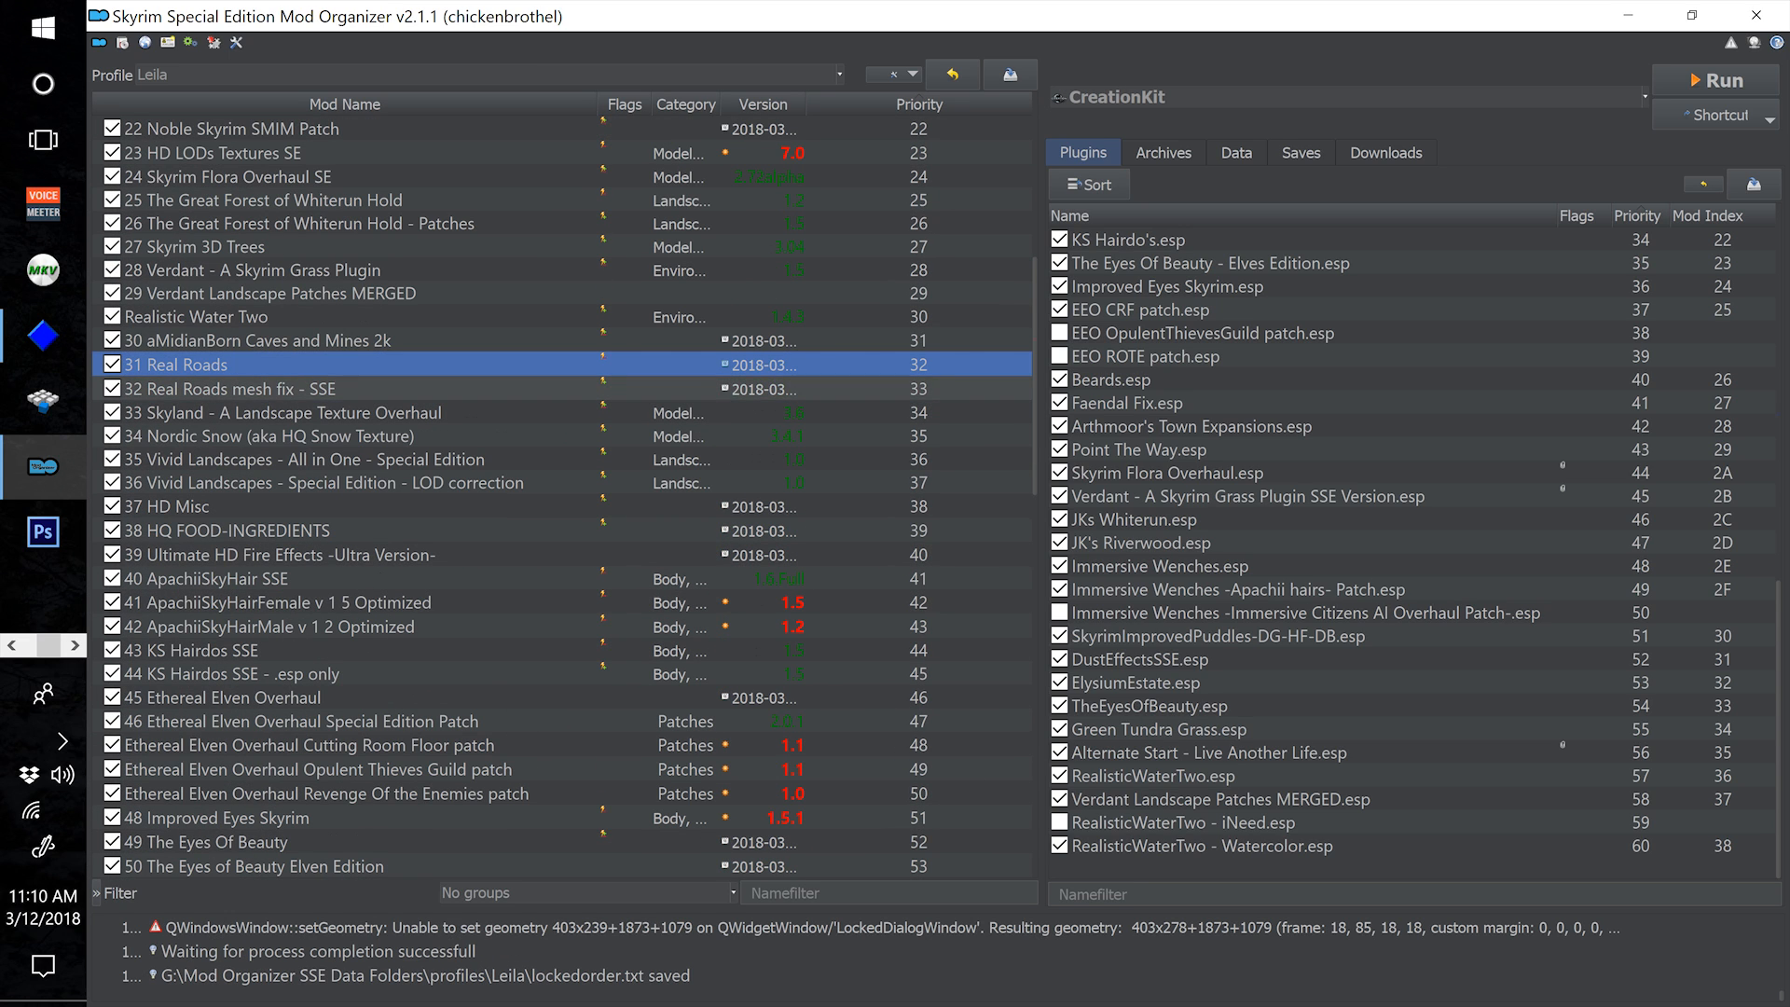
{"action": "left_click", "coordinate": [280, 388]}
{"action": "left_click", "coordinate": [280, 364]}
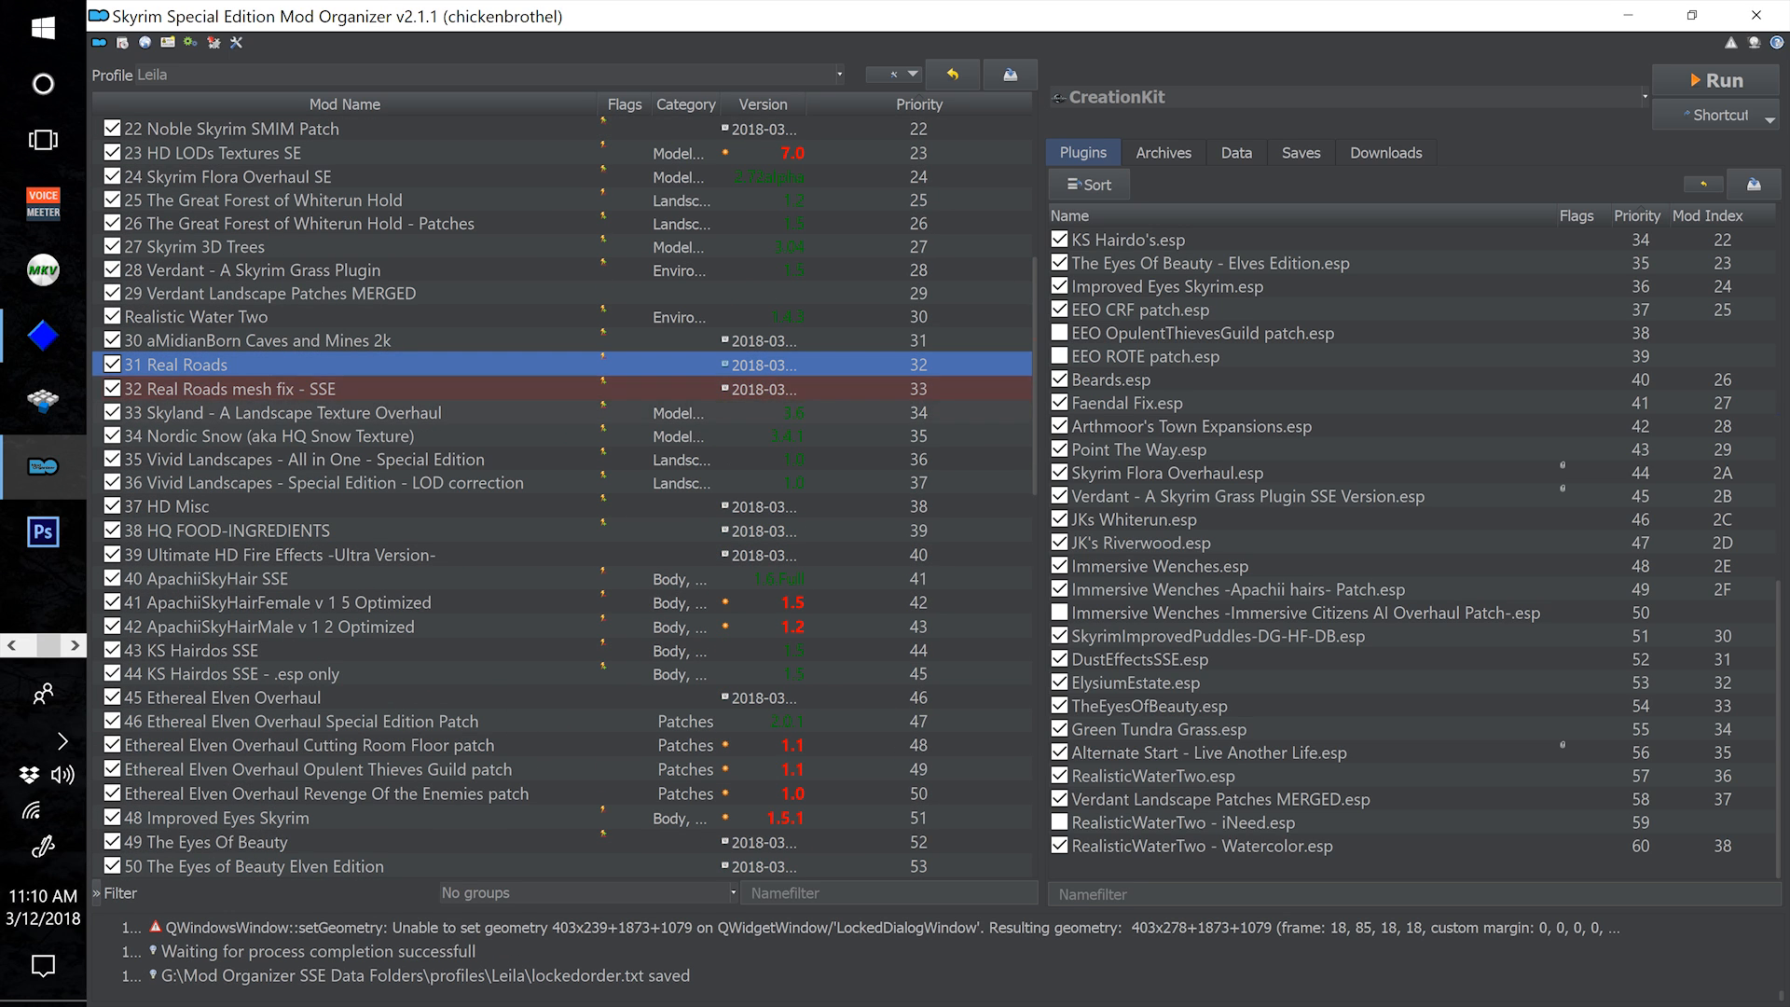
{"action": "left_click", "coordinate": [280, 388]}
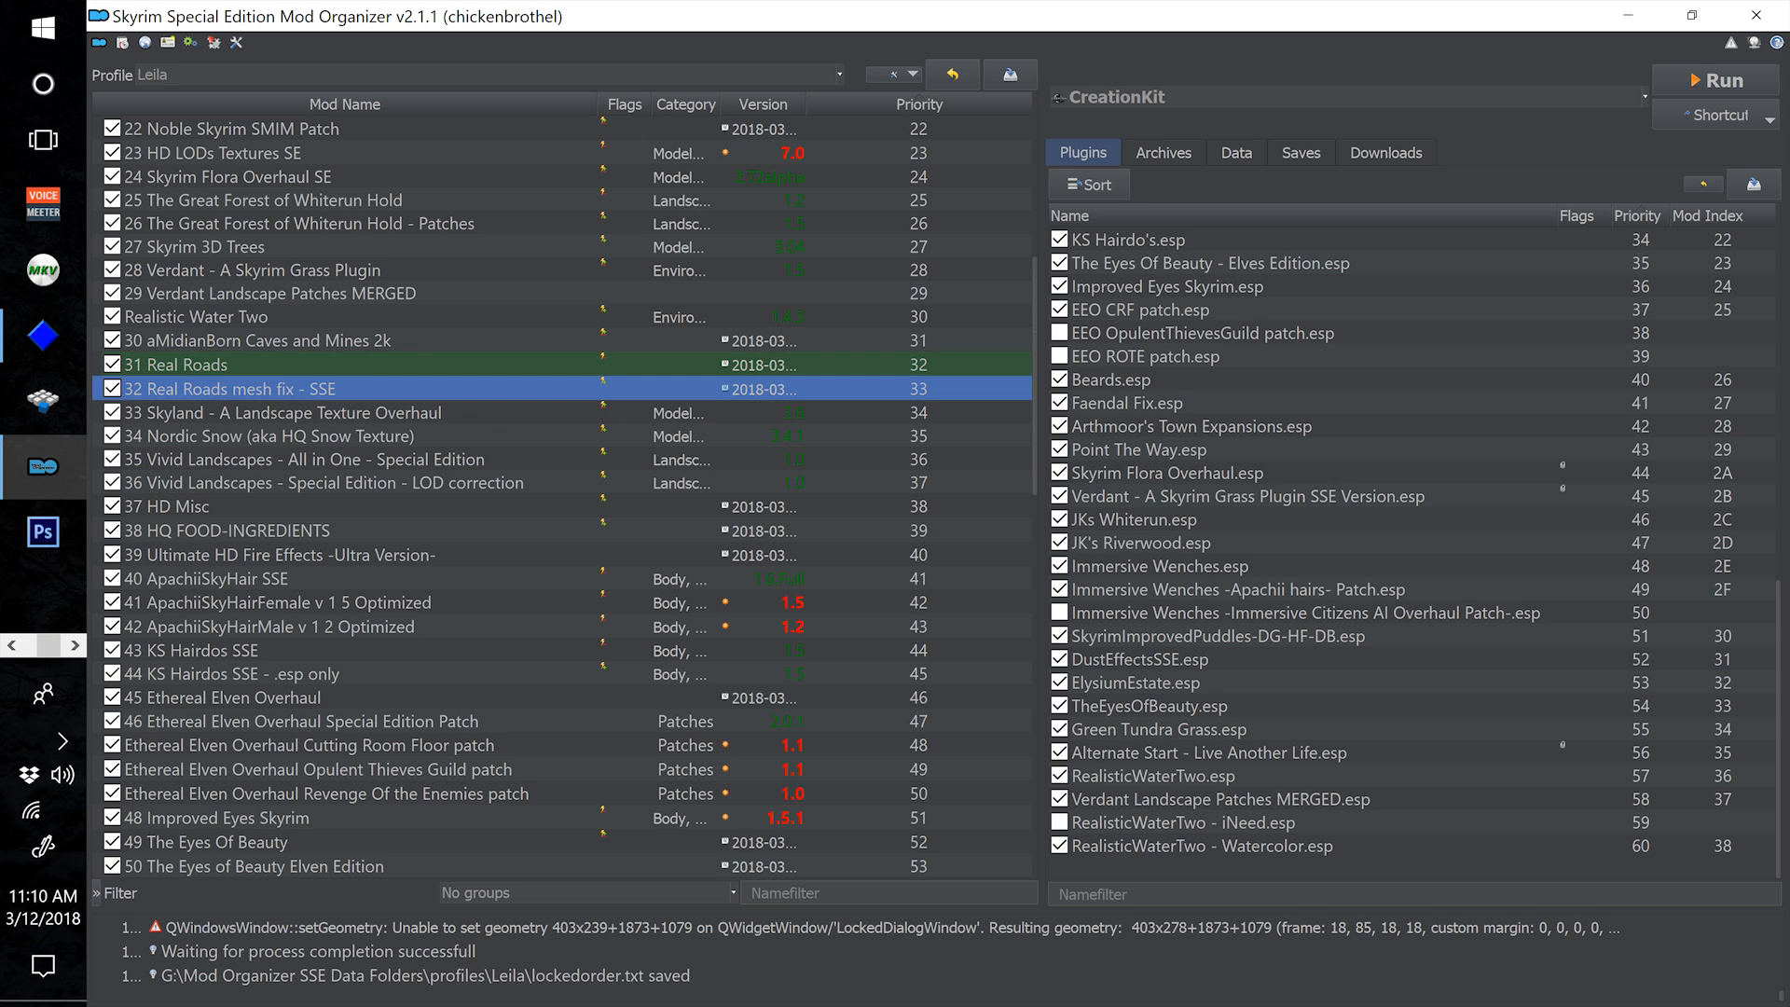
{"action": "left_click", "coordinate": [280, 364]}
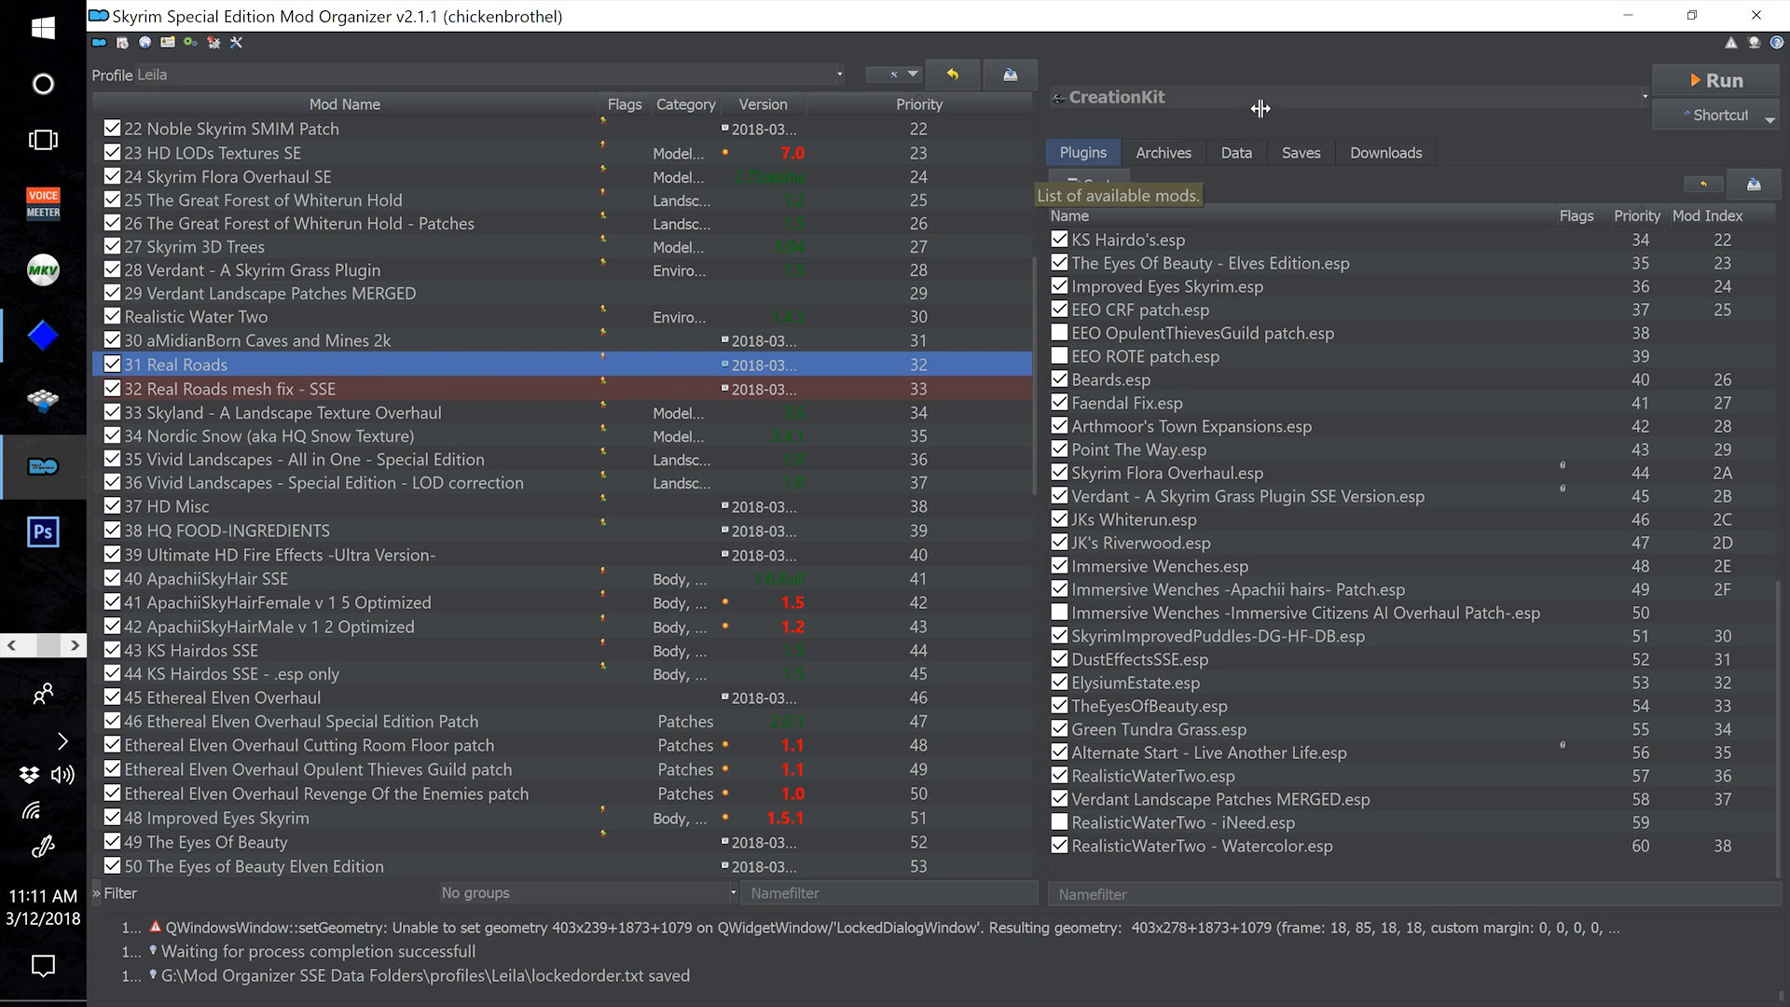
Switch to File Explorer and open the CreationKit configuration settings file from the Skyrim Special Edition folder in Notepad
{"action": "left_click", "coordinate": [1641, 20]}
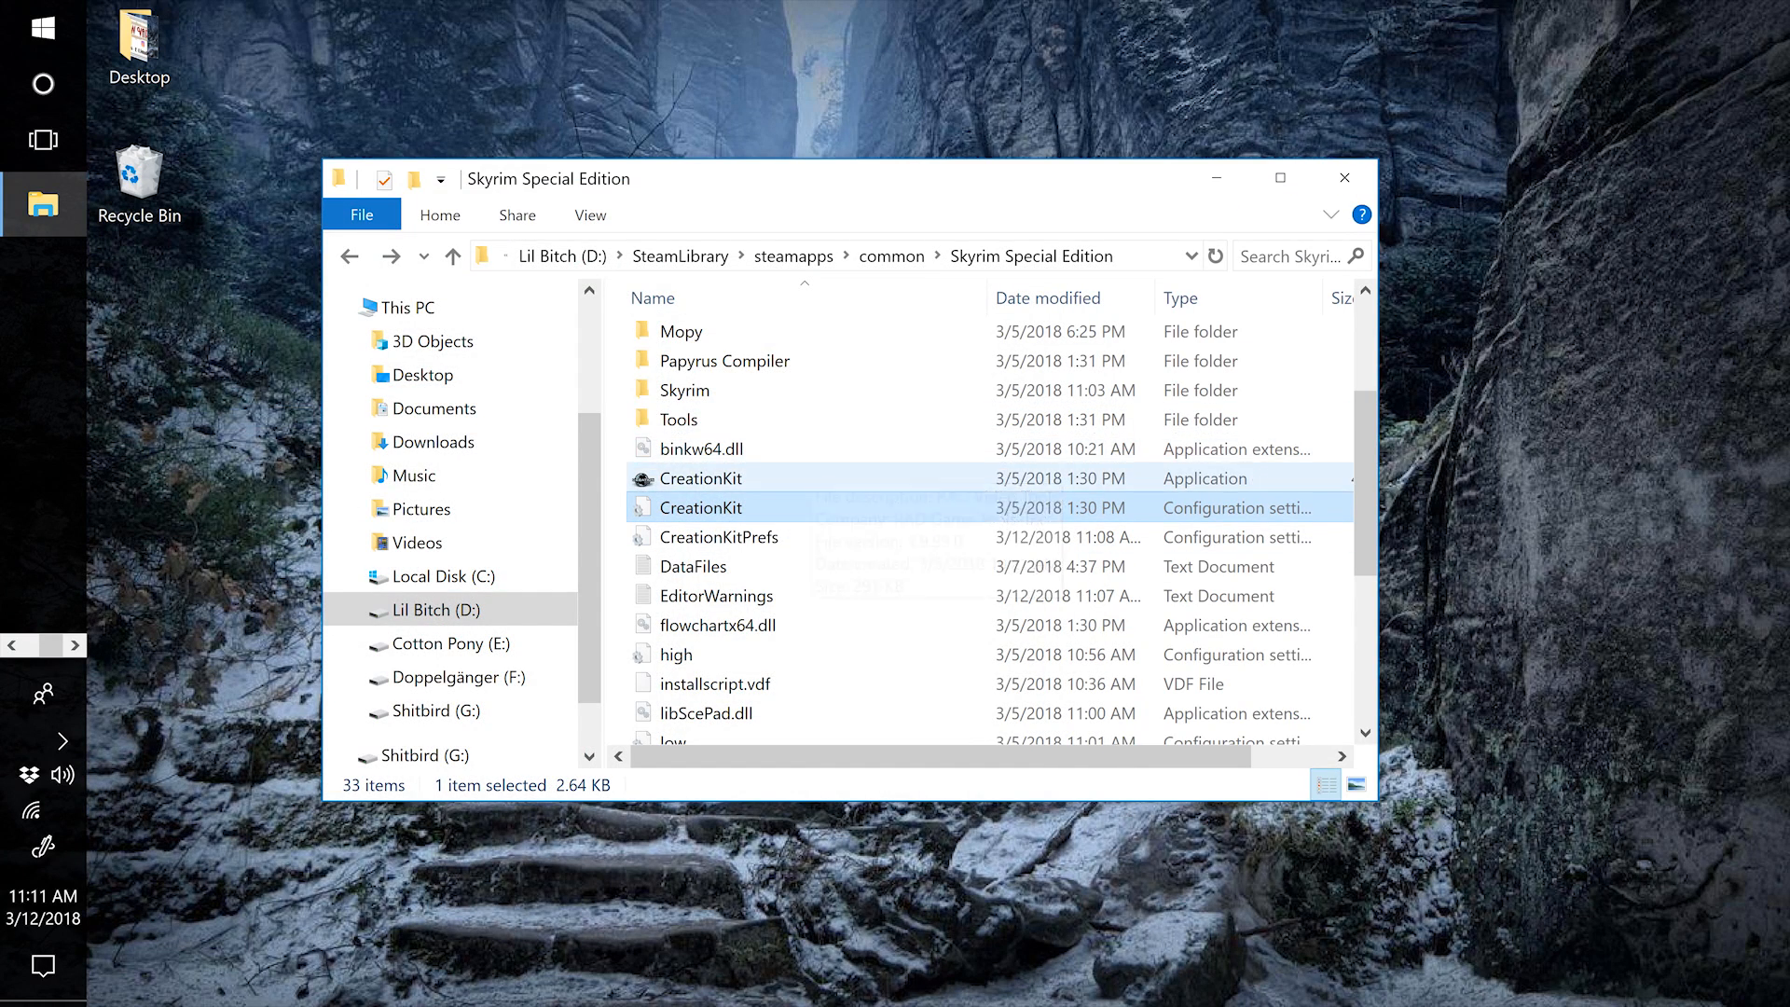
{"action": "scroll", "coordinate": [773, 615], "scroll_direction": "down", "scroll_amount": 3}
{"action": "scroll", "coordinate": [773, 629], "scroll_direction": "down", "scroll_amount": 1}
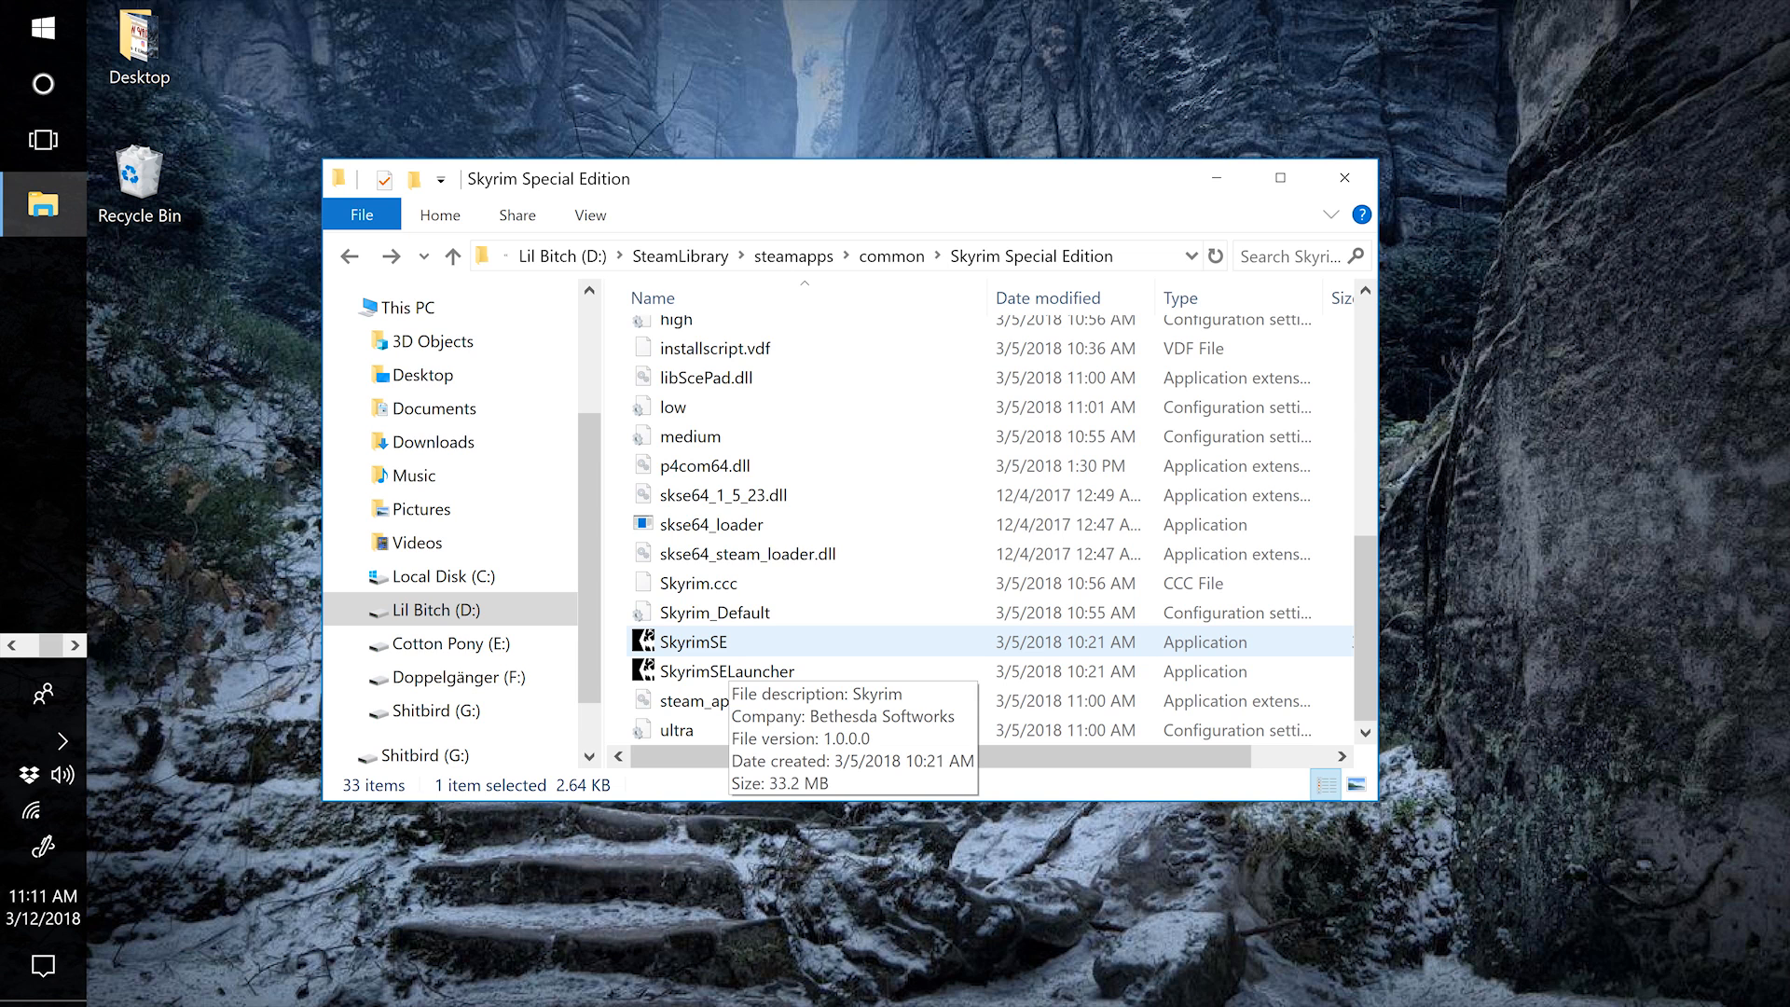
{"action": "scroll", "coordinate": [729, 641], "scroll_direction": "up", "scroll_amount": 4}
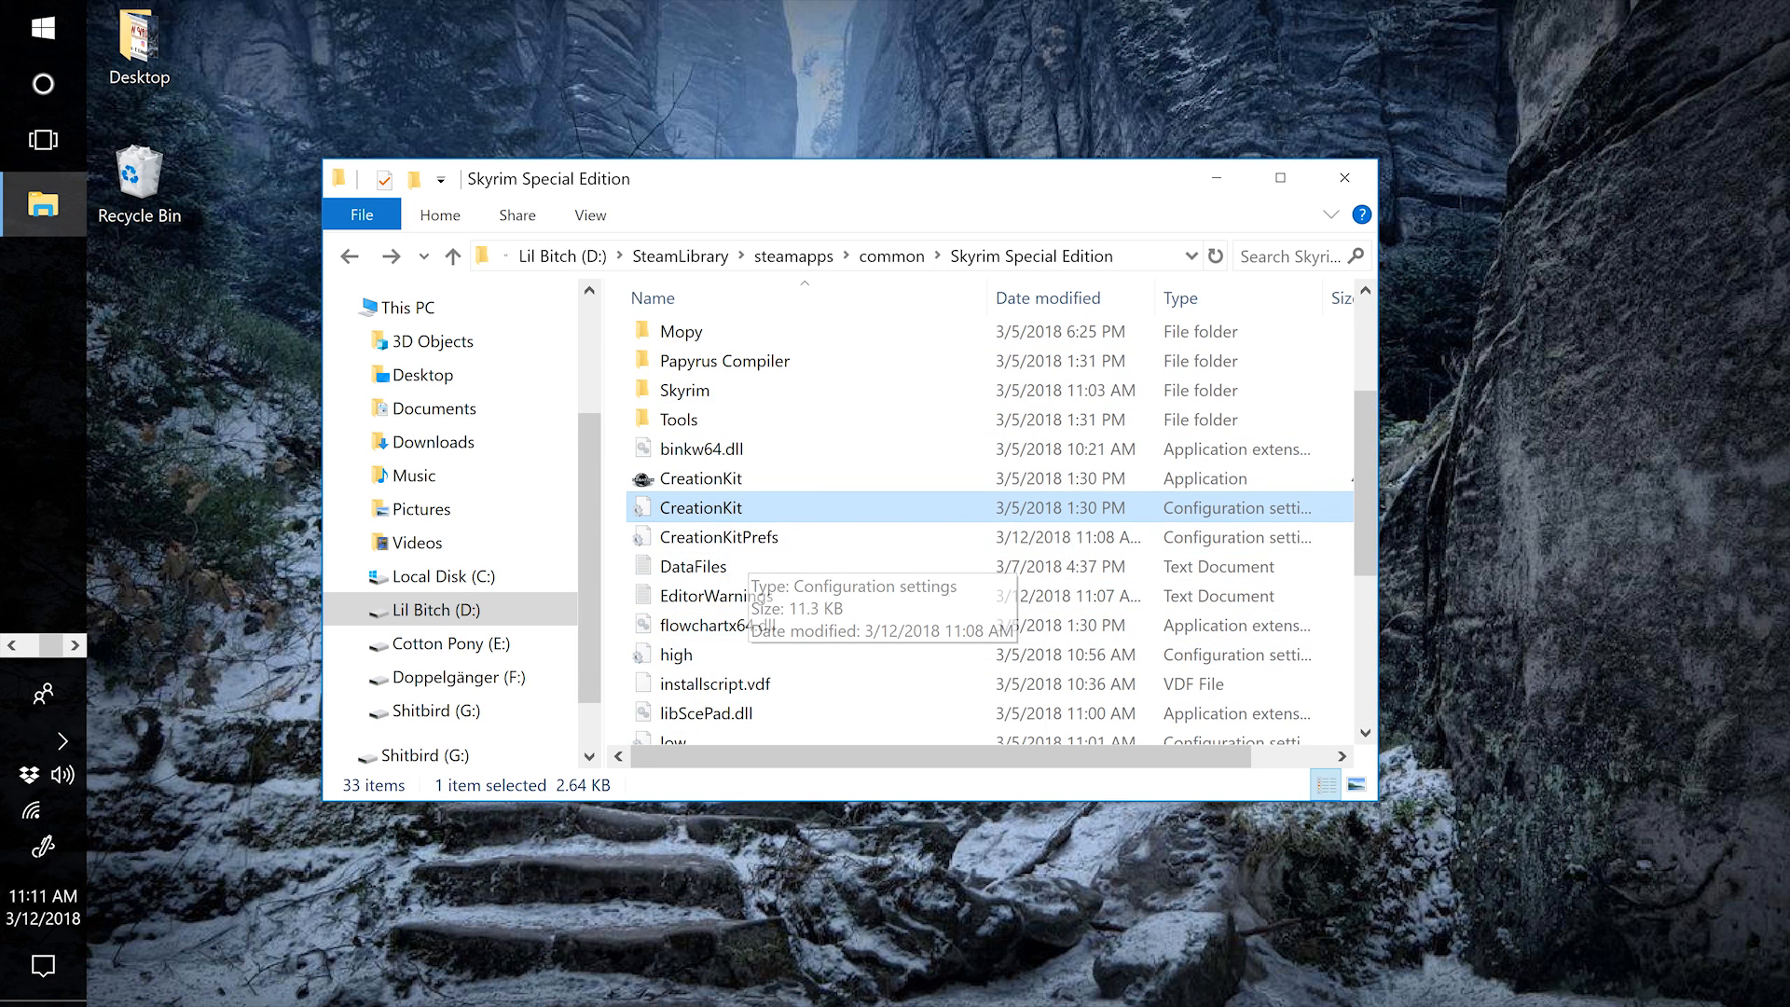
{"action": "left_click", "coordinate": [731, 478]}
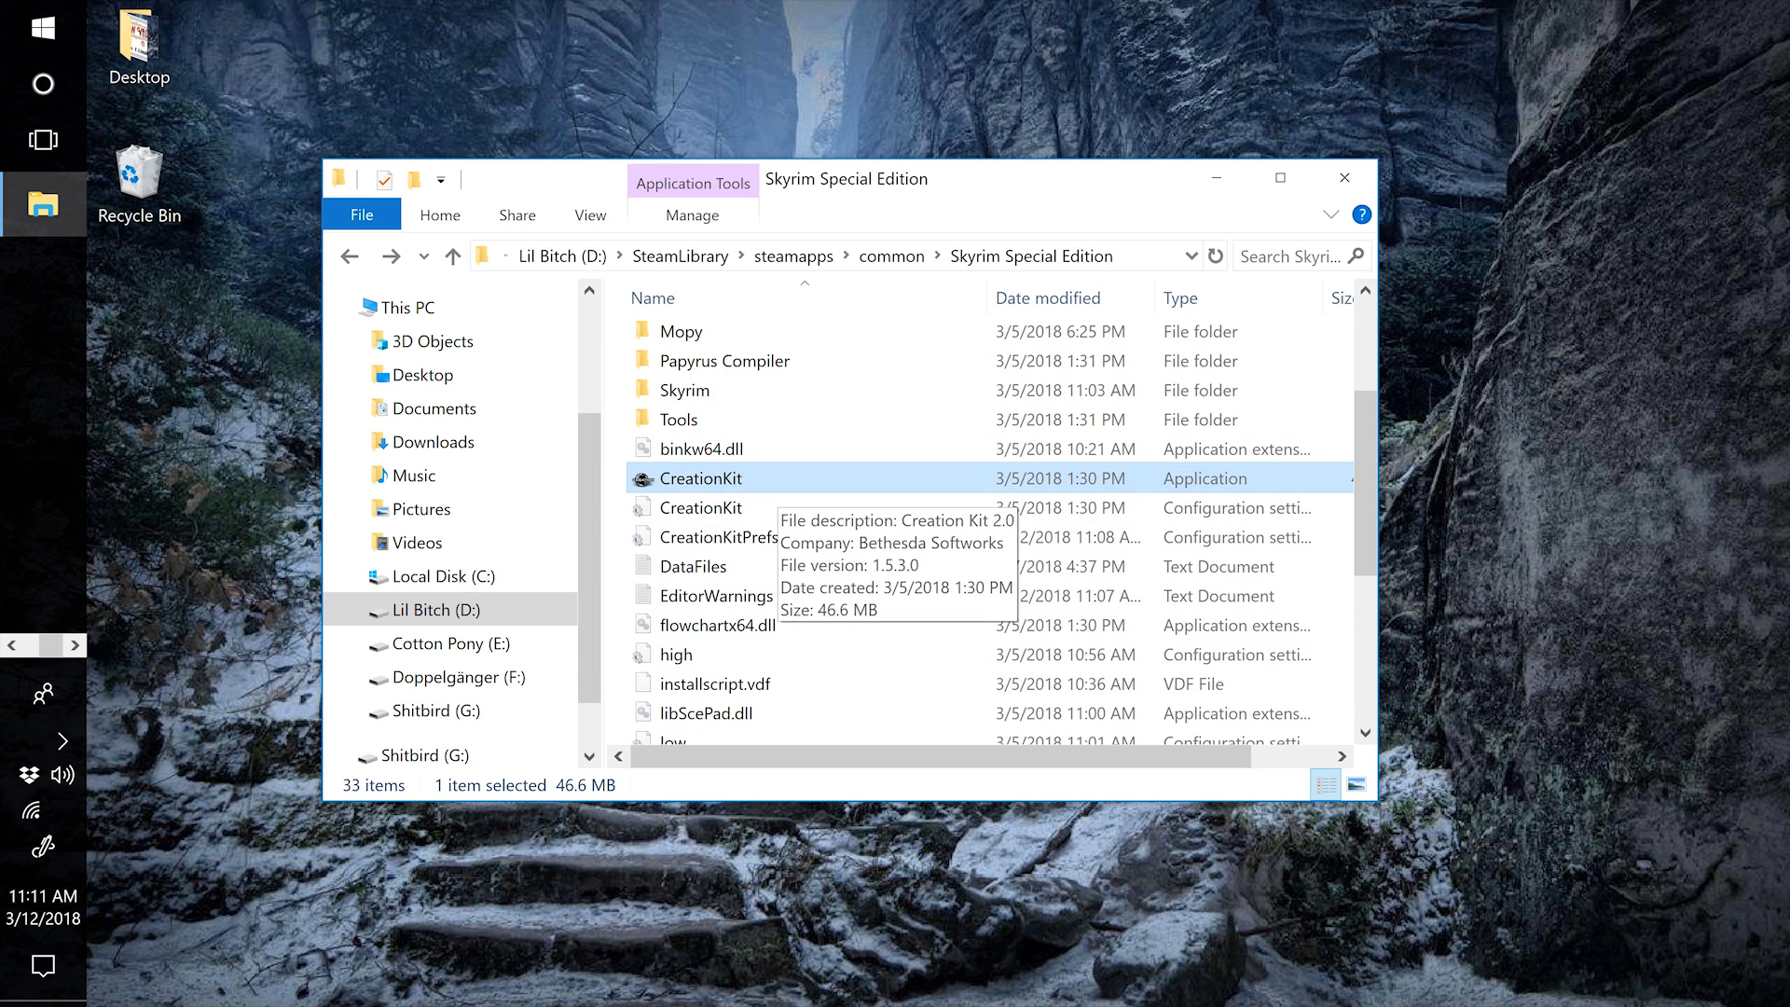
{"action": "left_click", "coordinate": [768, 508]}
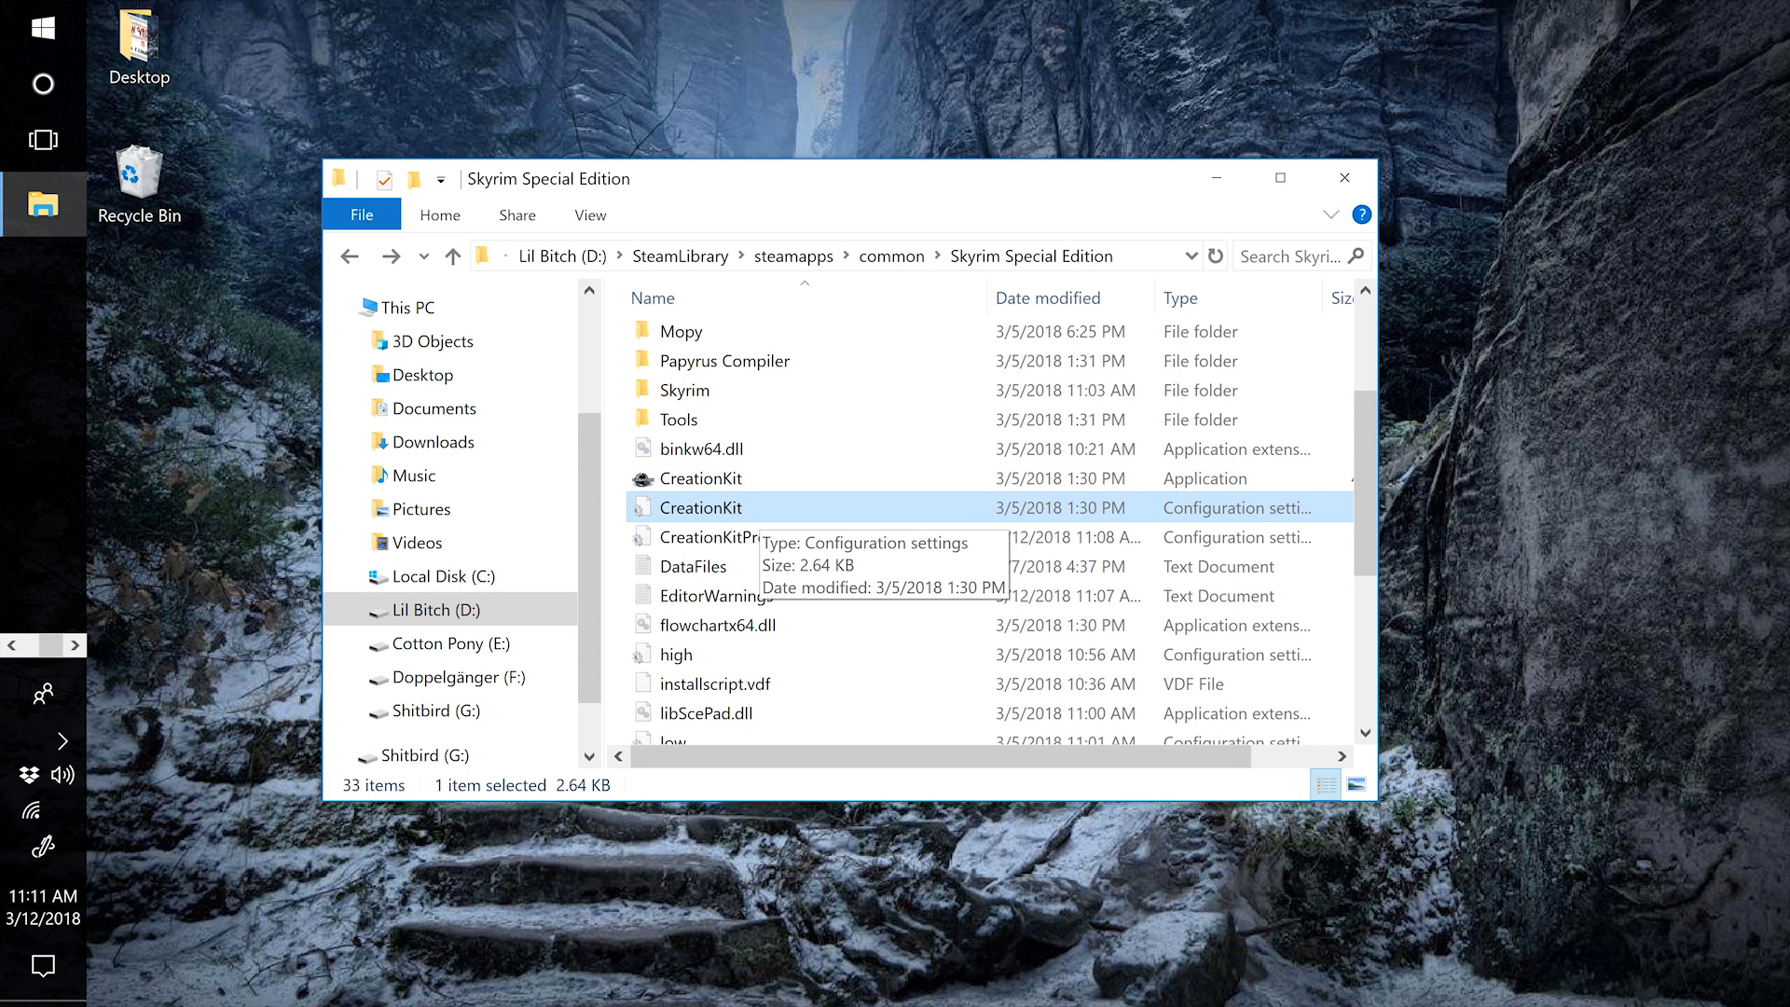
{"action": "double_click", "coordinate": [750, 511]}
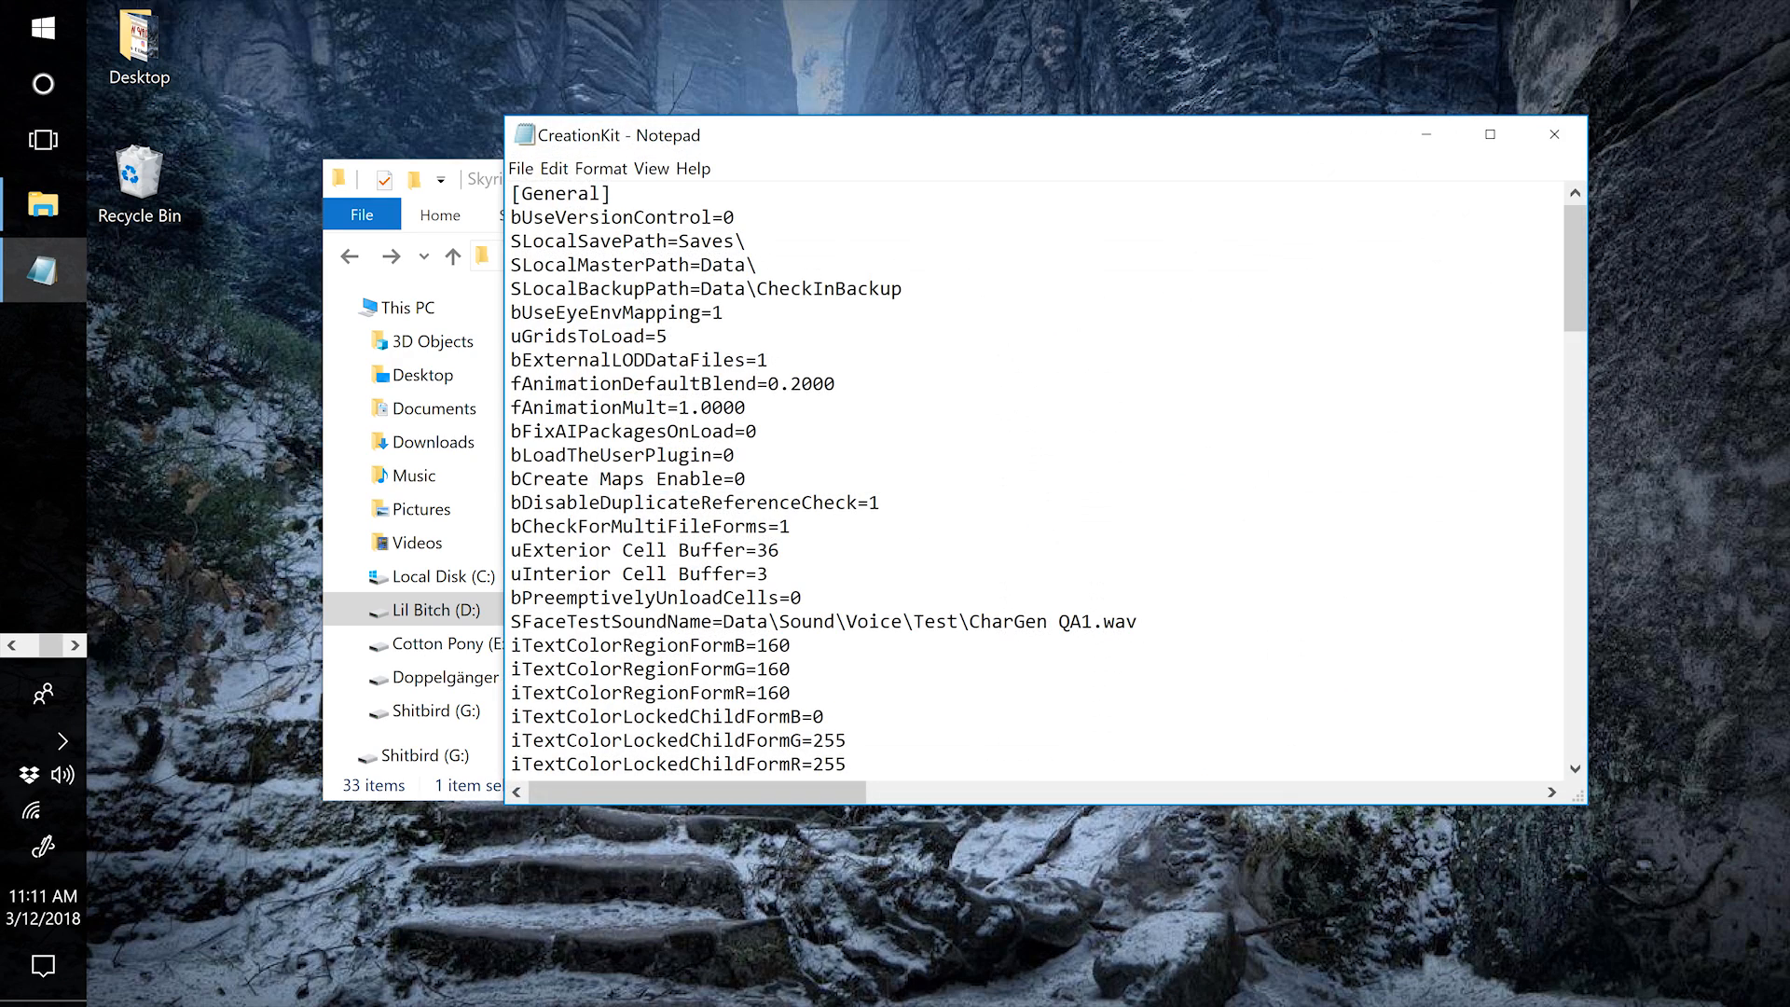
{"action": "left_click", "coordinate": [1553, 134]}
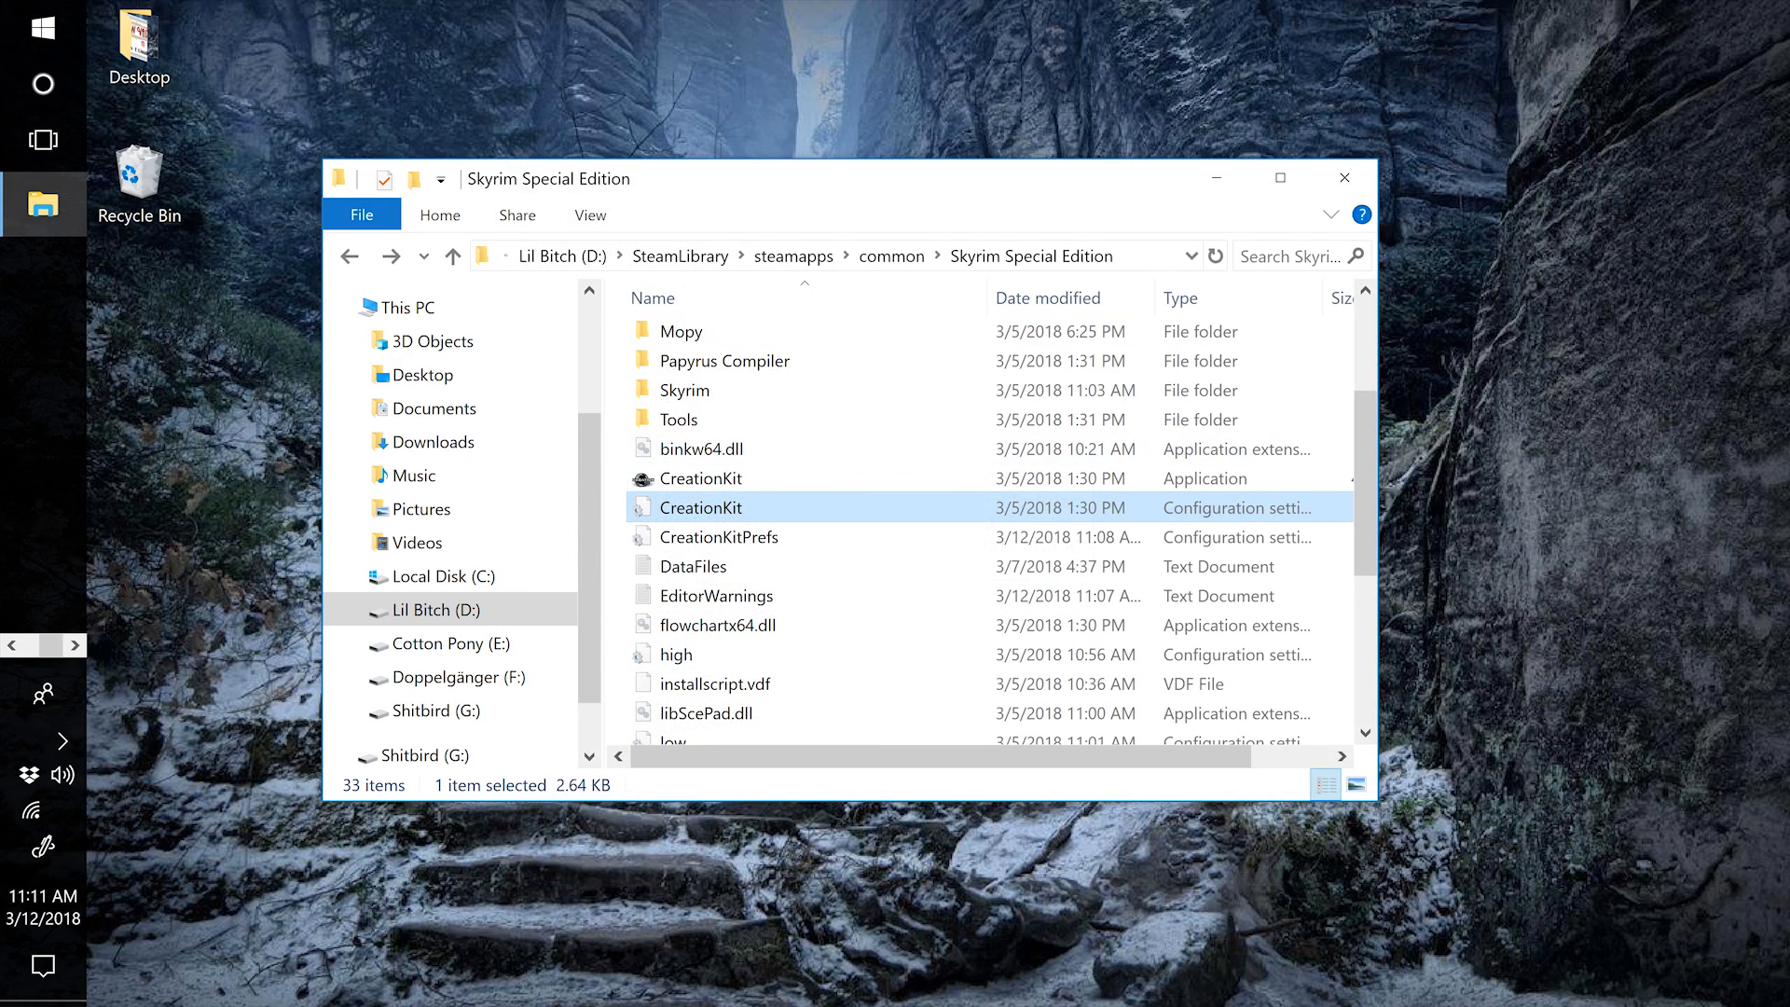
{"action": "double_click", "coordinate": [750, 509]}
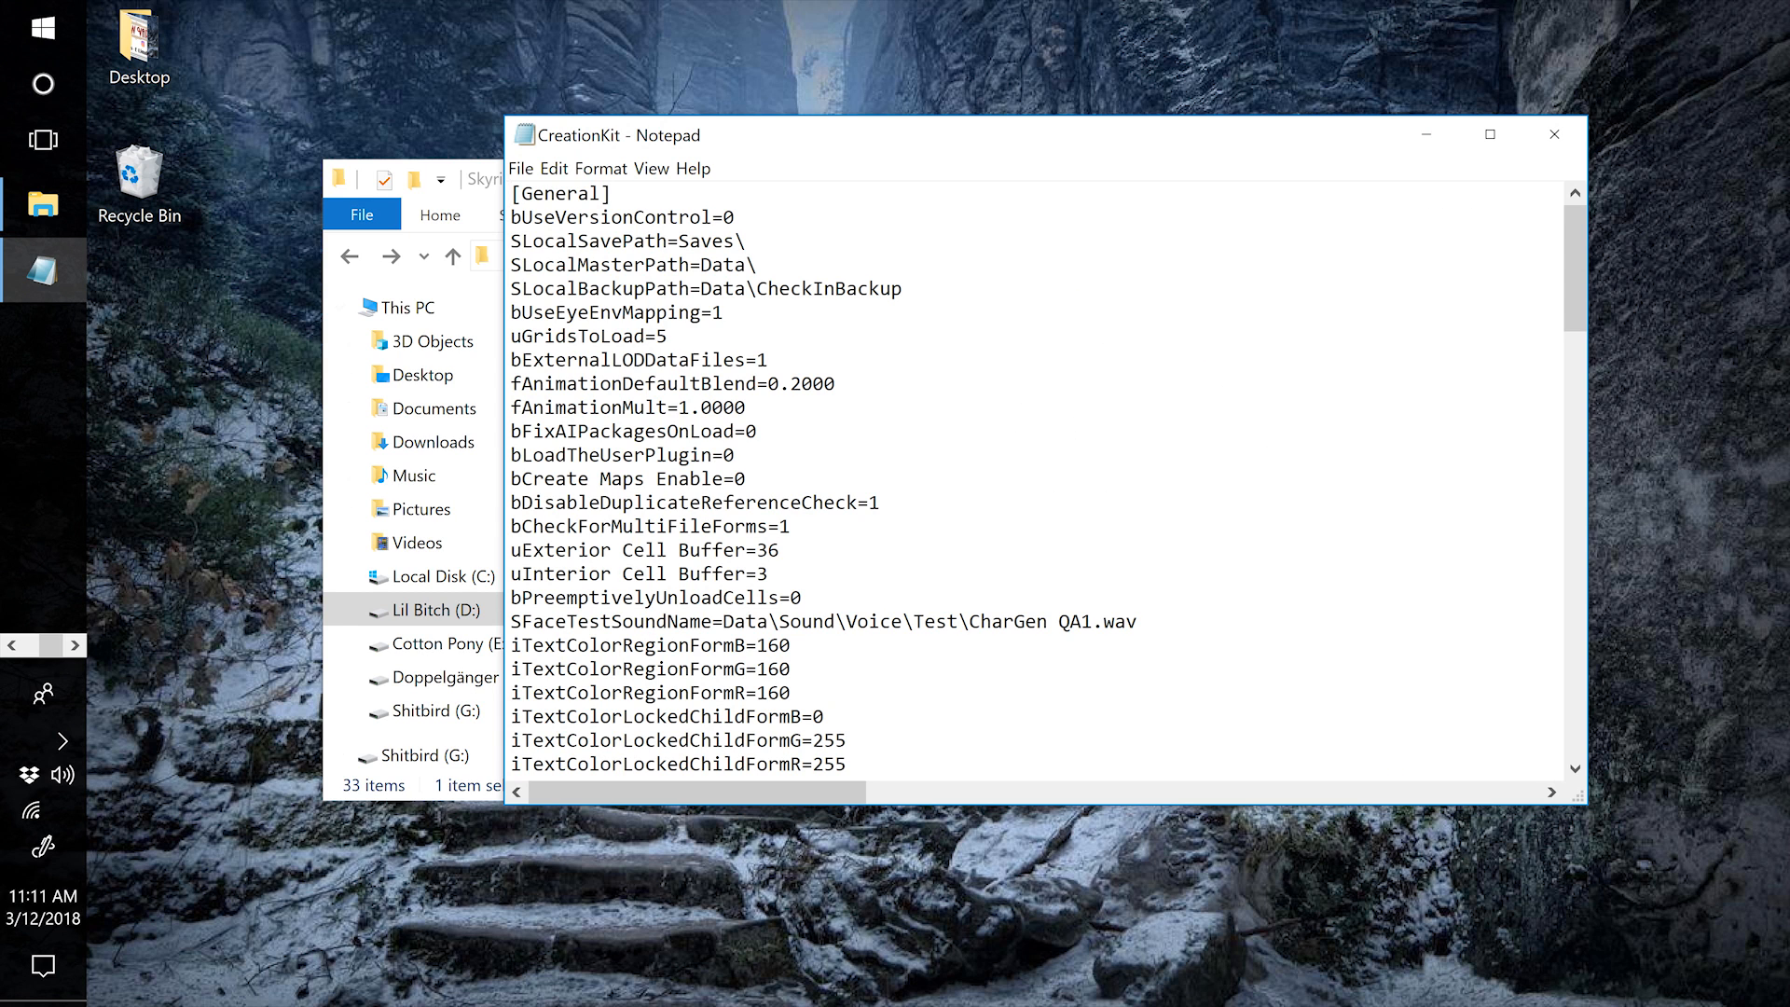
{"action": "left_click_drag", "start_coordinate": [797, 145], "coordinate": [676, 119]}
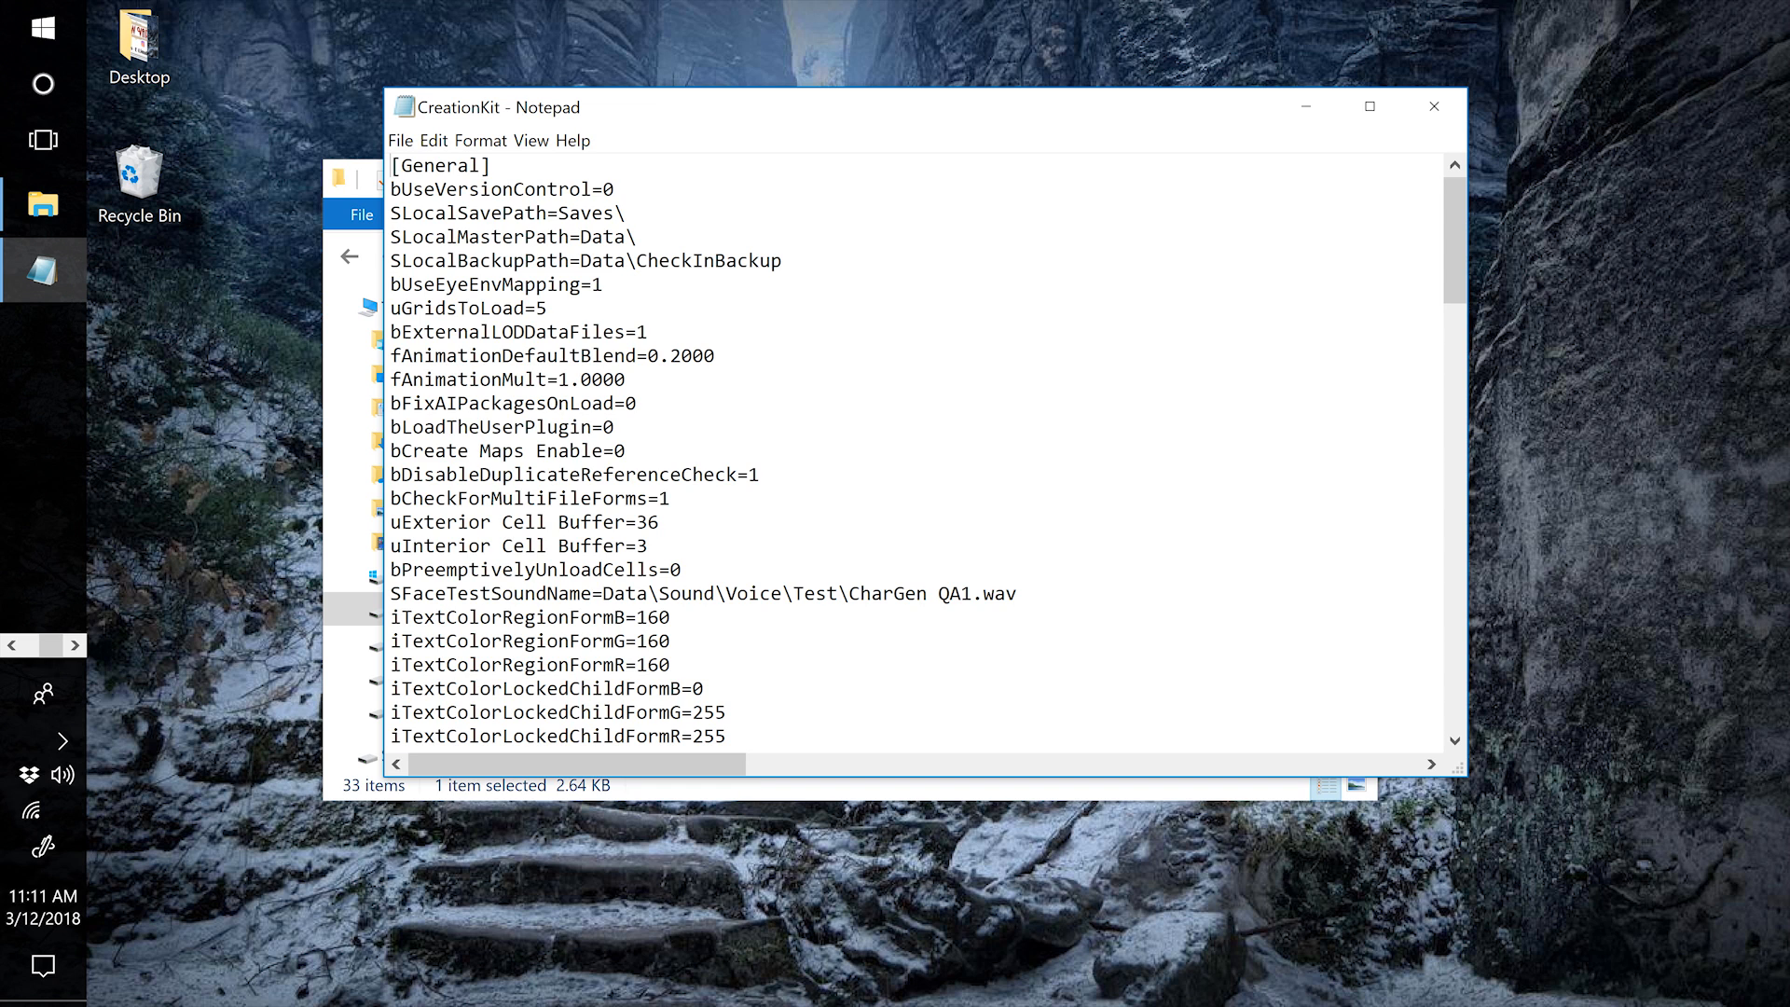
Add the line bAllowMultipleMasterLoads=1 at the end of the [General] section, keeping a blank line before [MAIN]
{"action": "scroll", "coordinate": [914, 453], "scroll_direction": "down", "scroll_amount": 5}
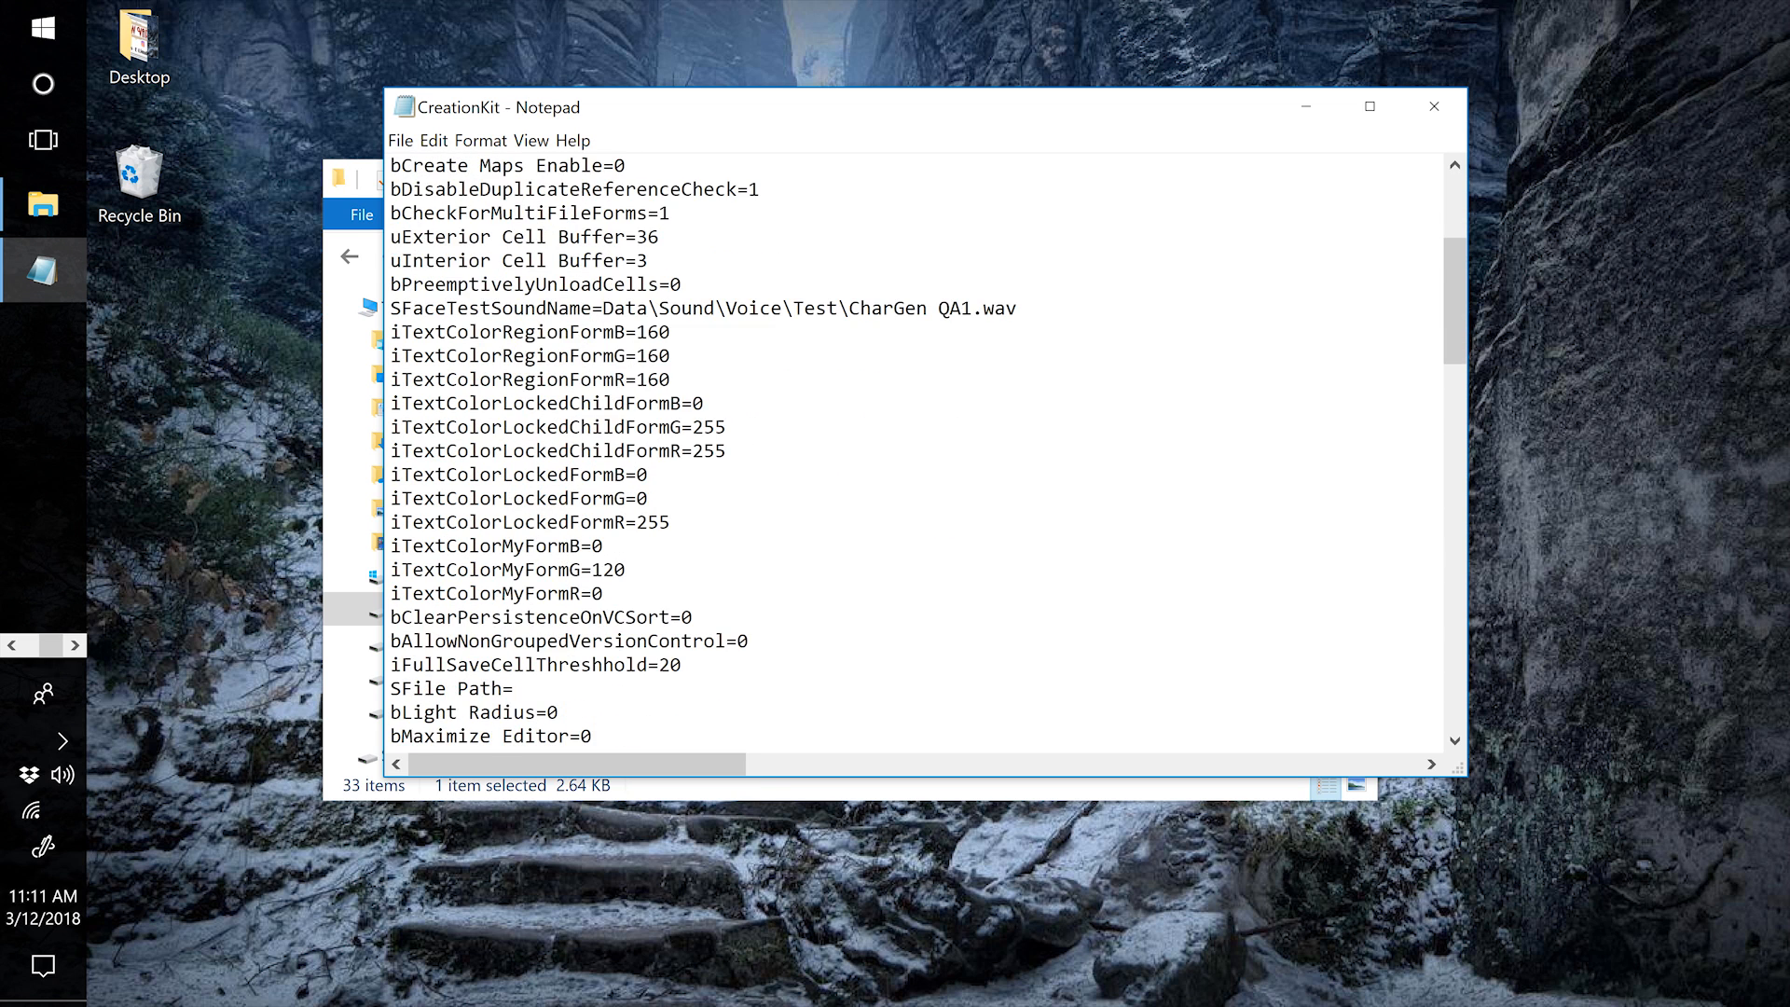
{"action": "scroll", "coordinate": [913, 452], "scroll_direction": "down", "scroll_amount": 2}
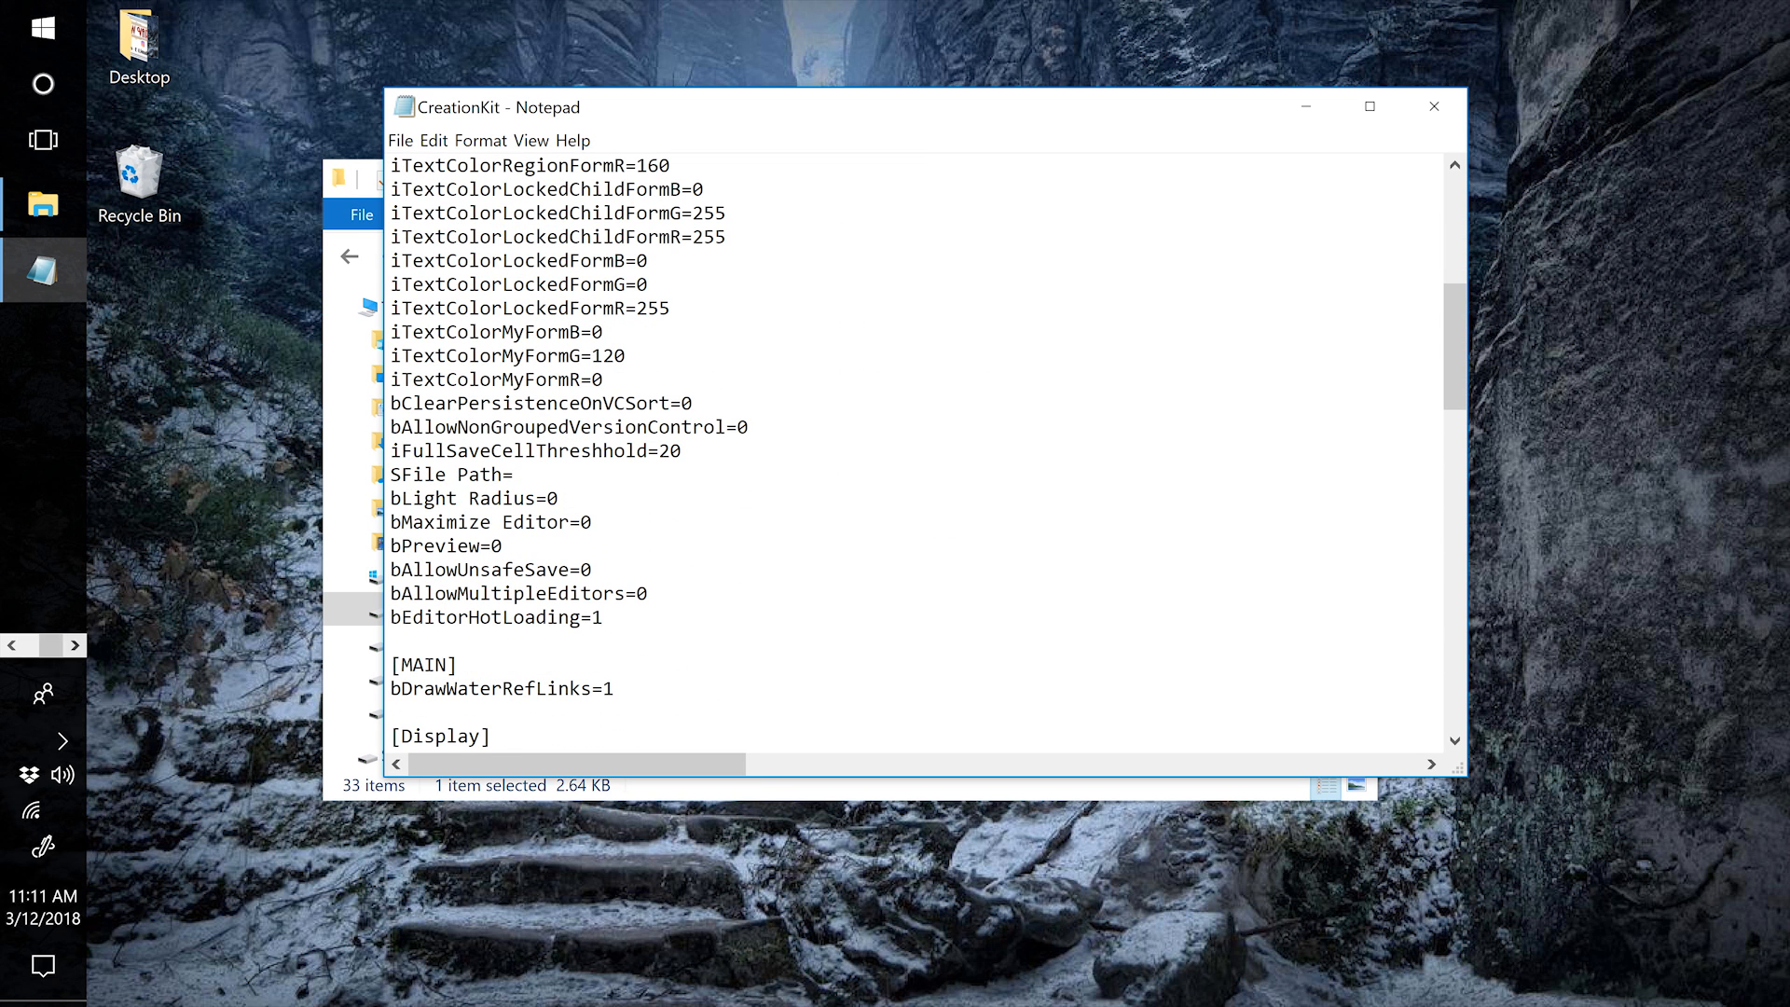
{"action": "scroll", "coordinate": [913, 452], "scroll_direction": "up", "scroll_amount": 7}
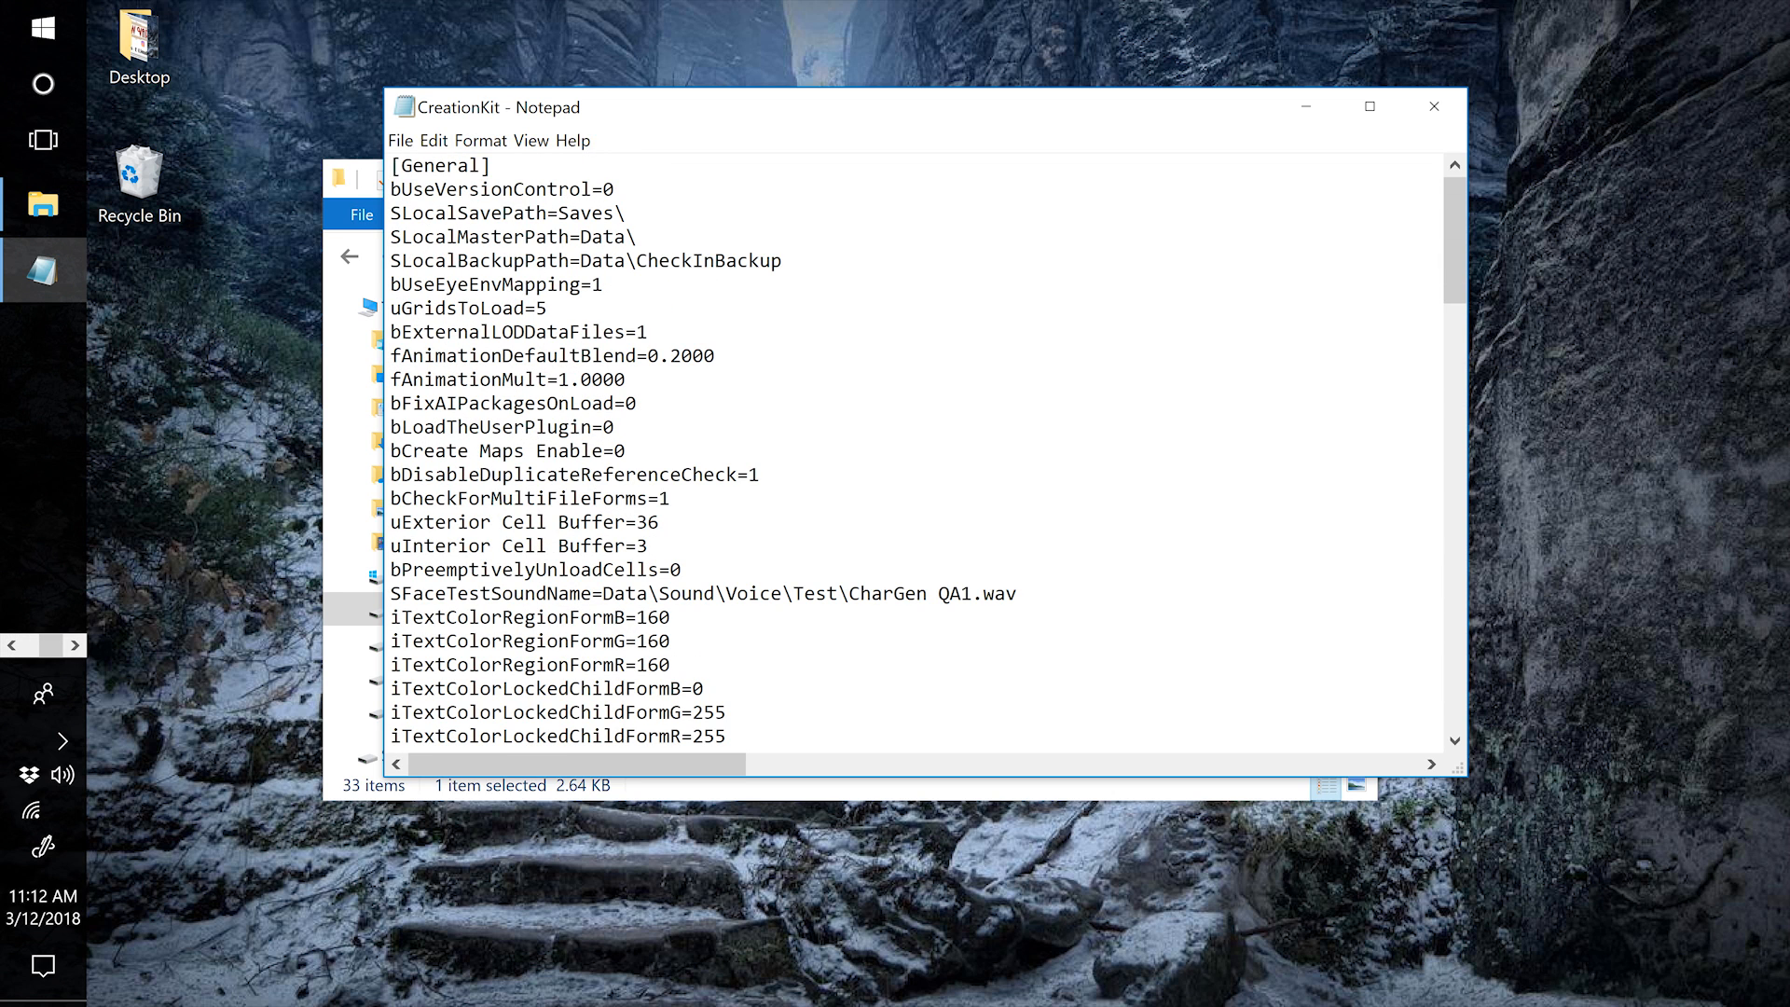
{"action": "scroll", "coordinate": [914, 452], "scroll_direction": "down", "scroll_amount": 7}
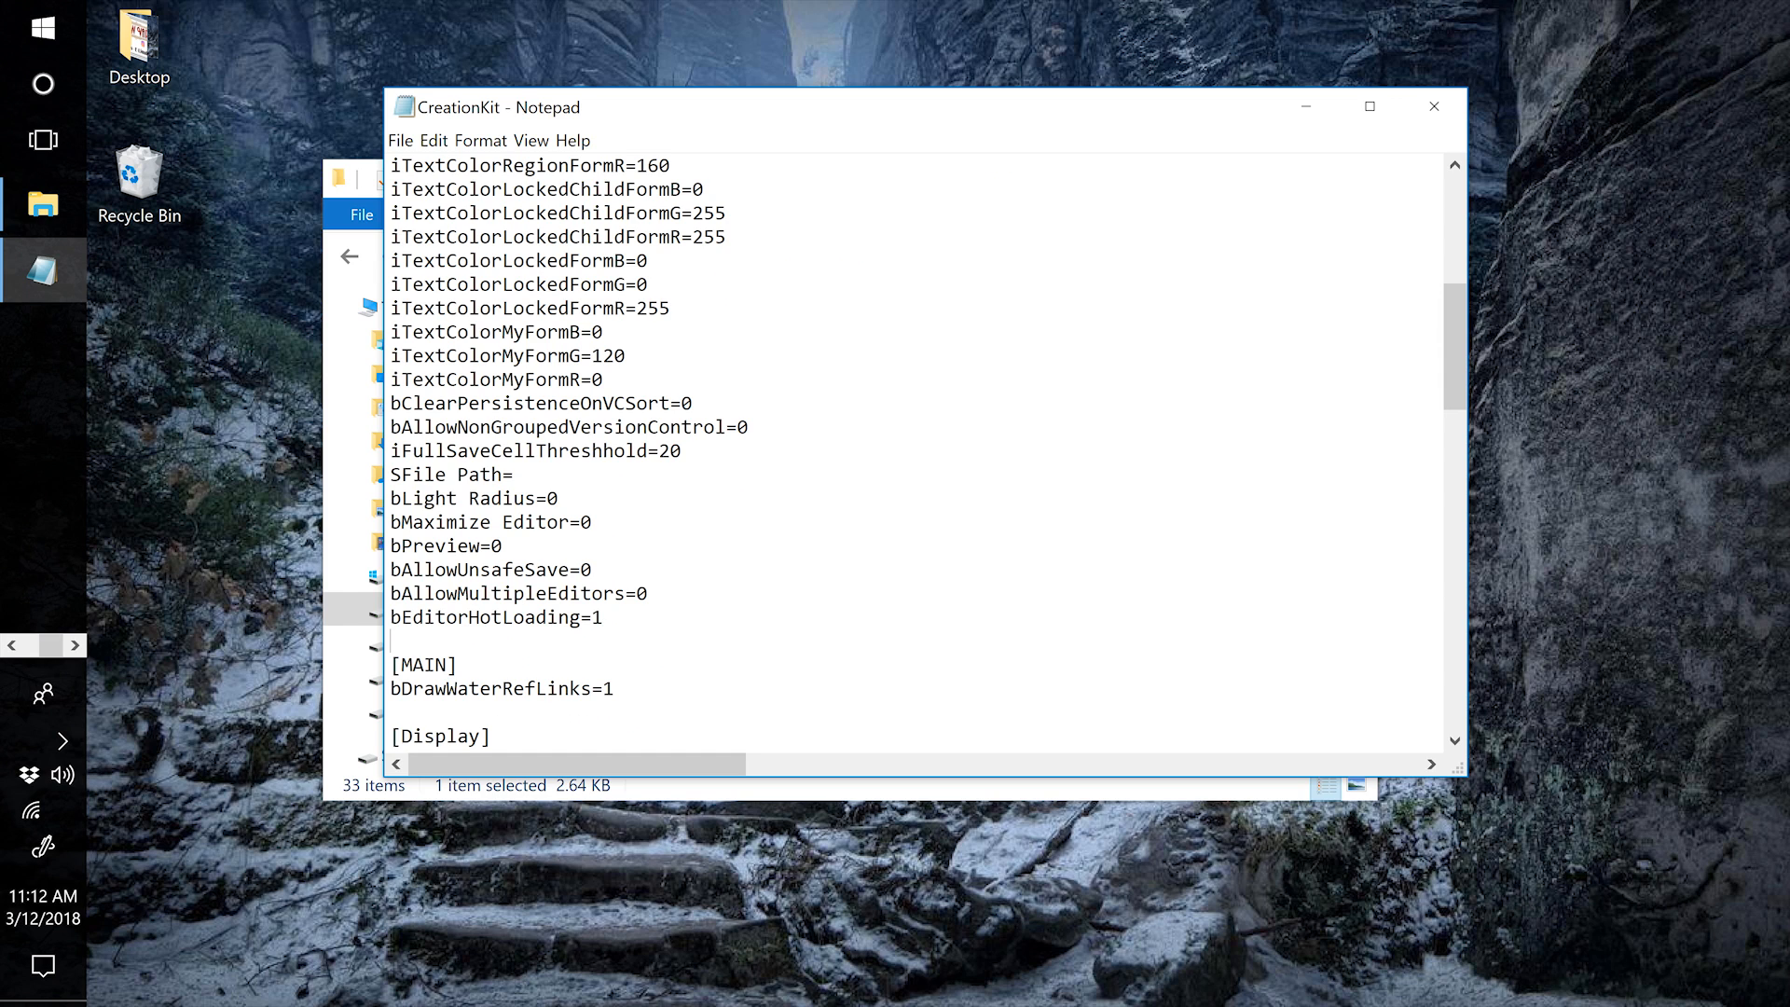
{"action": "type", "text": "bAllowMultipleMasterLoads=1"}
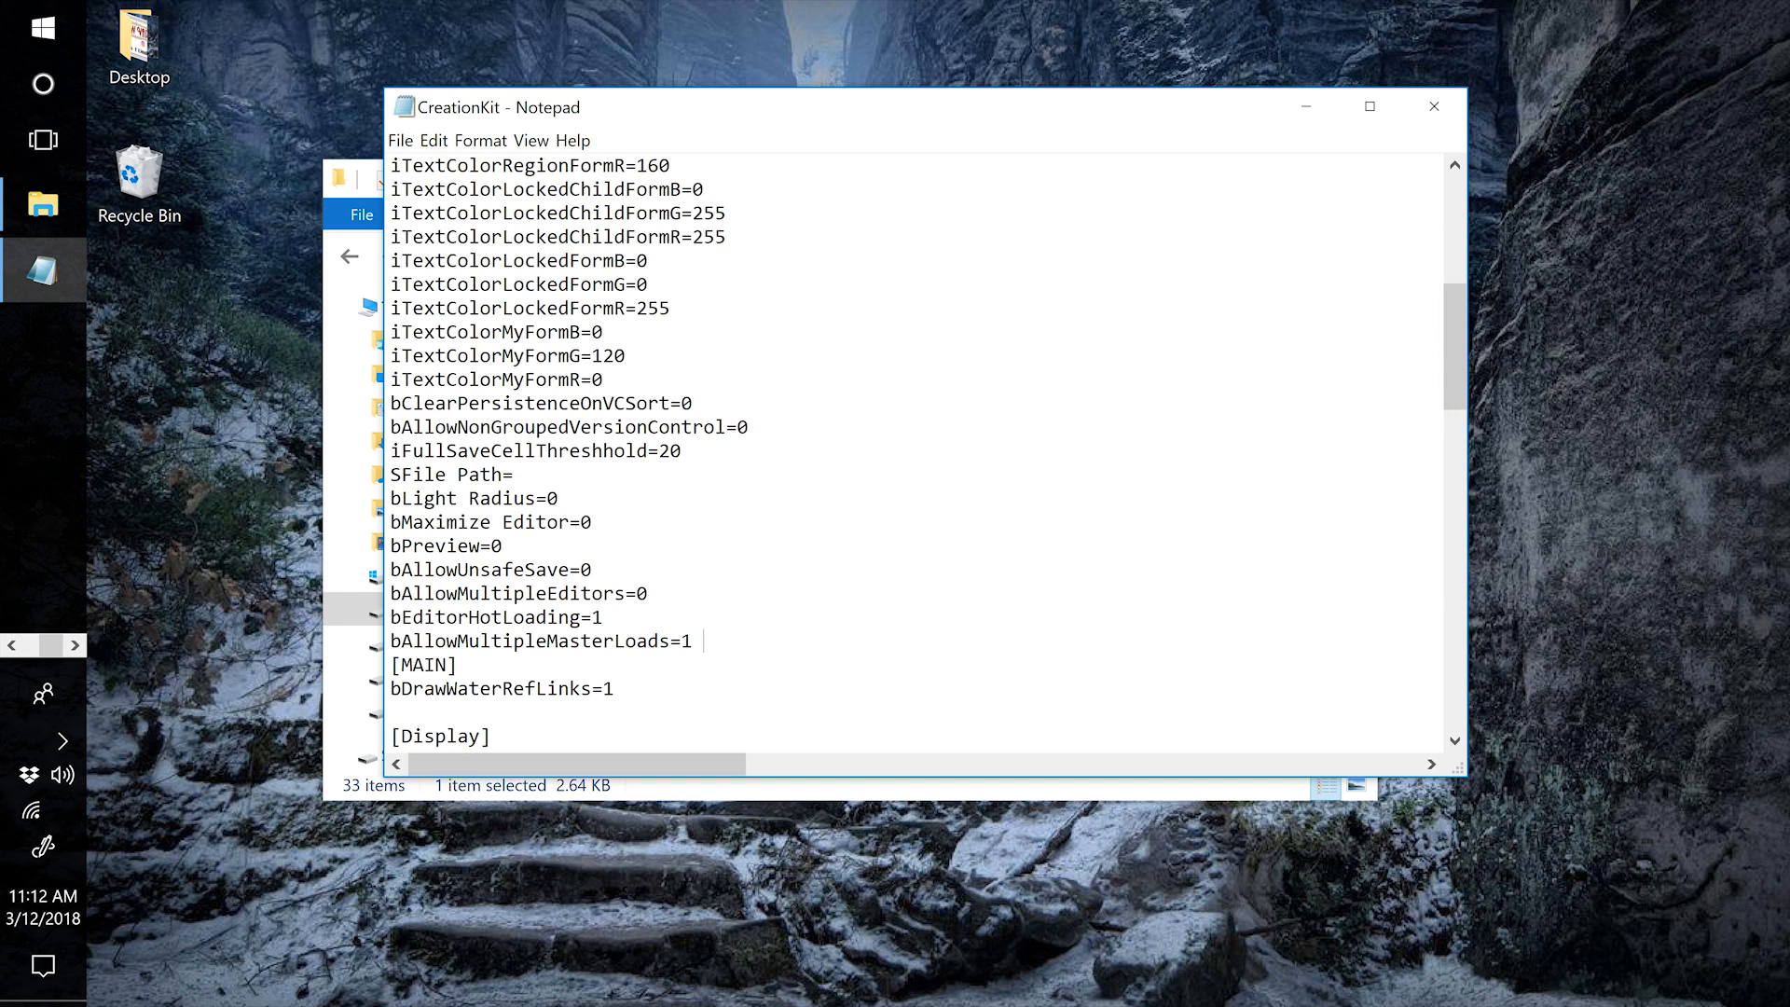
{"action": "key", "text": "Return"}
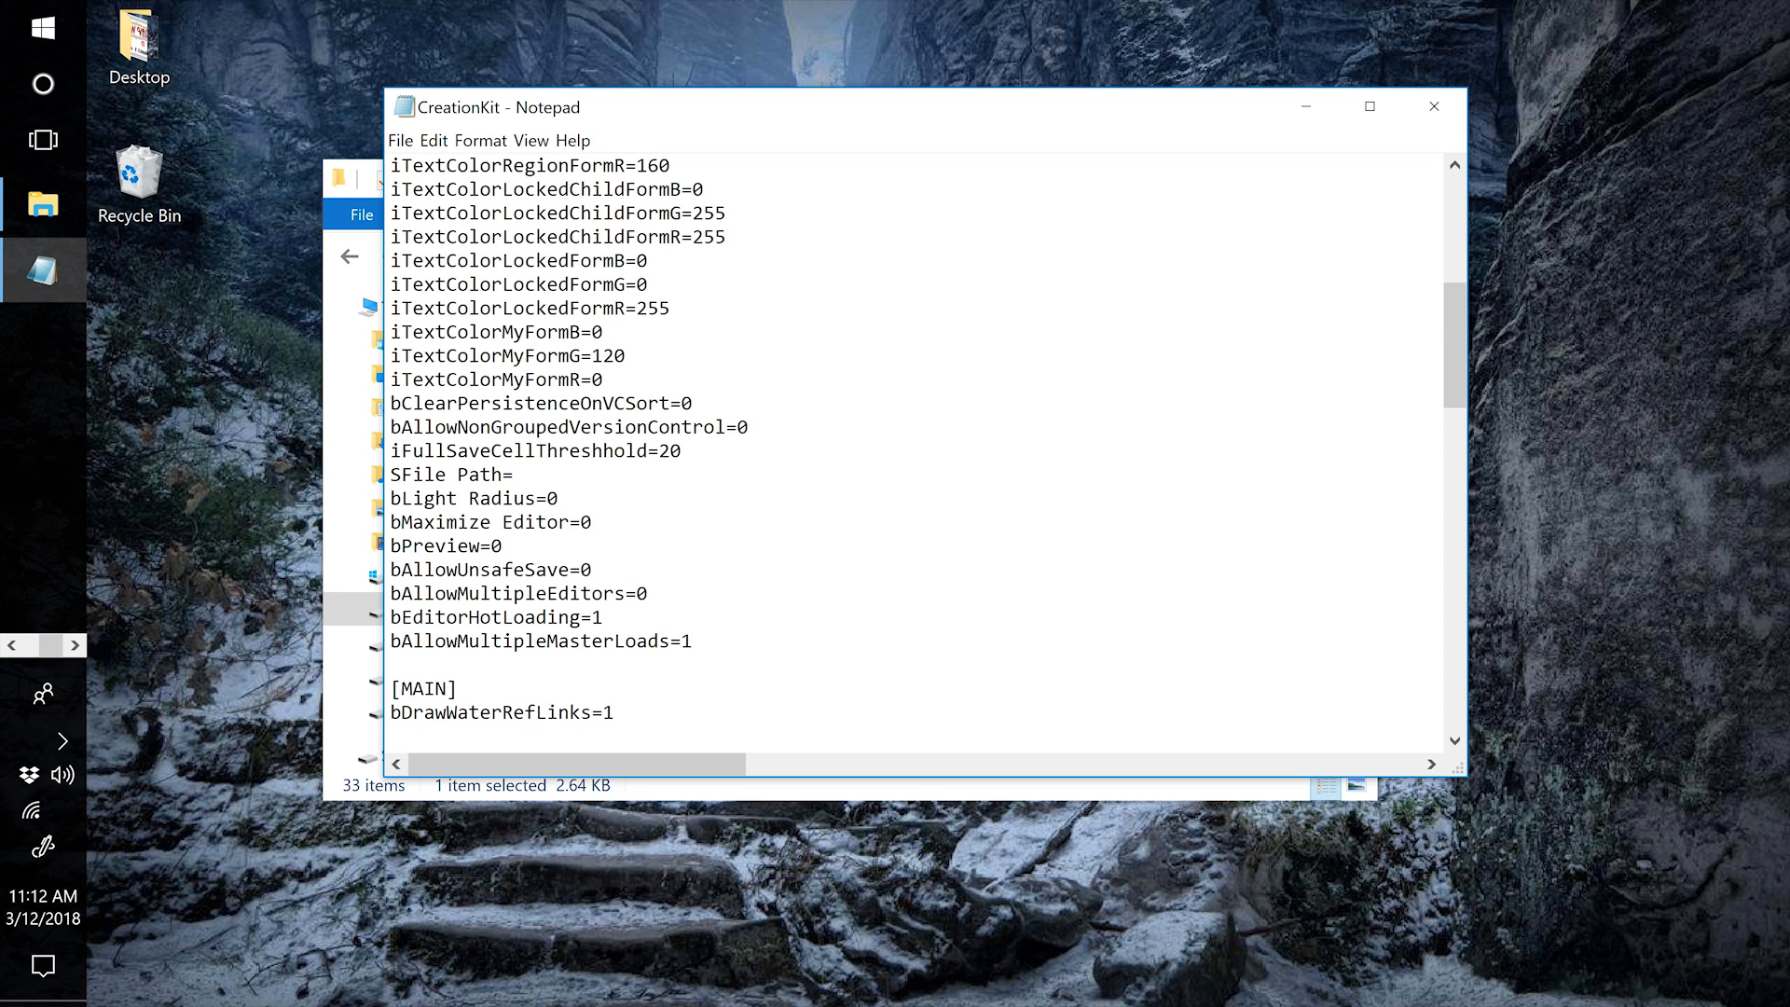
Highlight the bAllowMultipleMasterLoads=1 line to check its spelling and its place under bEditorHotLoading=1
{"action": "left_click_drag", "start_coordinate": [697, 661], "coordinate": [392, 641]}
{"action": "left_click", "coordinate": [524, 640]}
{"action": "left_click_drag", "start_coordinate": [703, 641], "coordinate": [392, 641]}
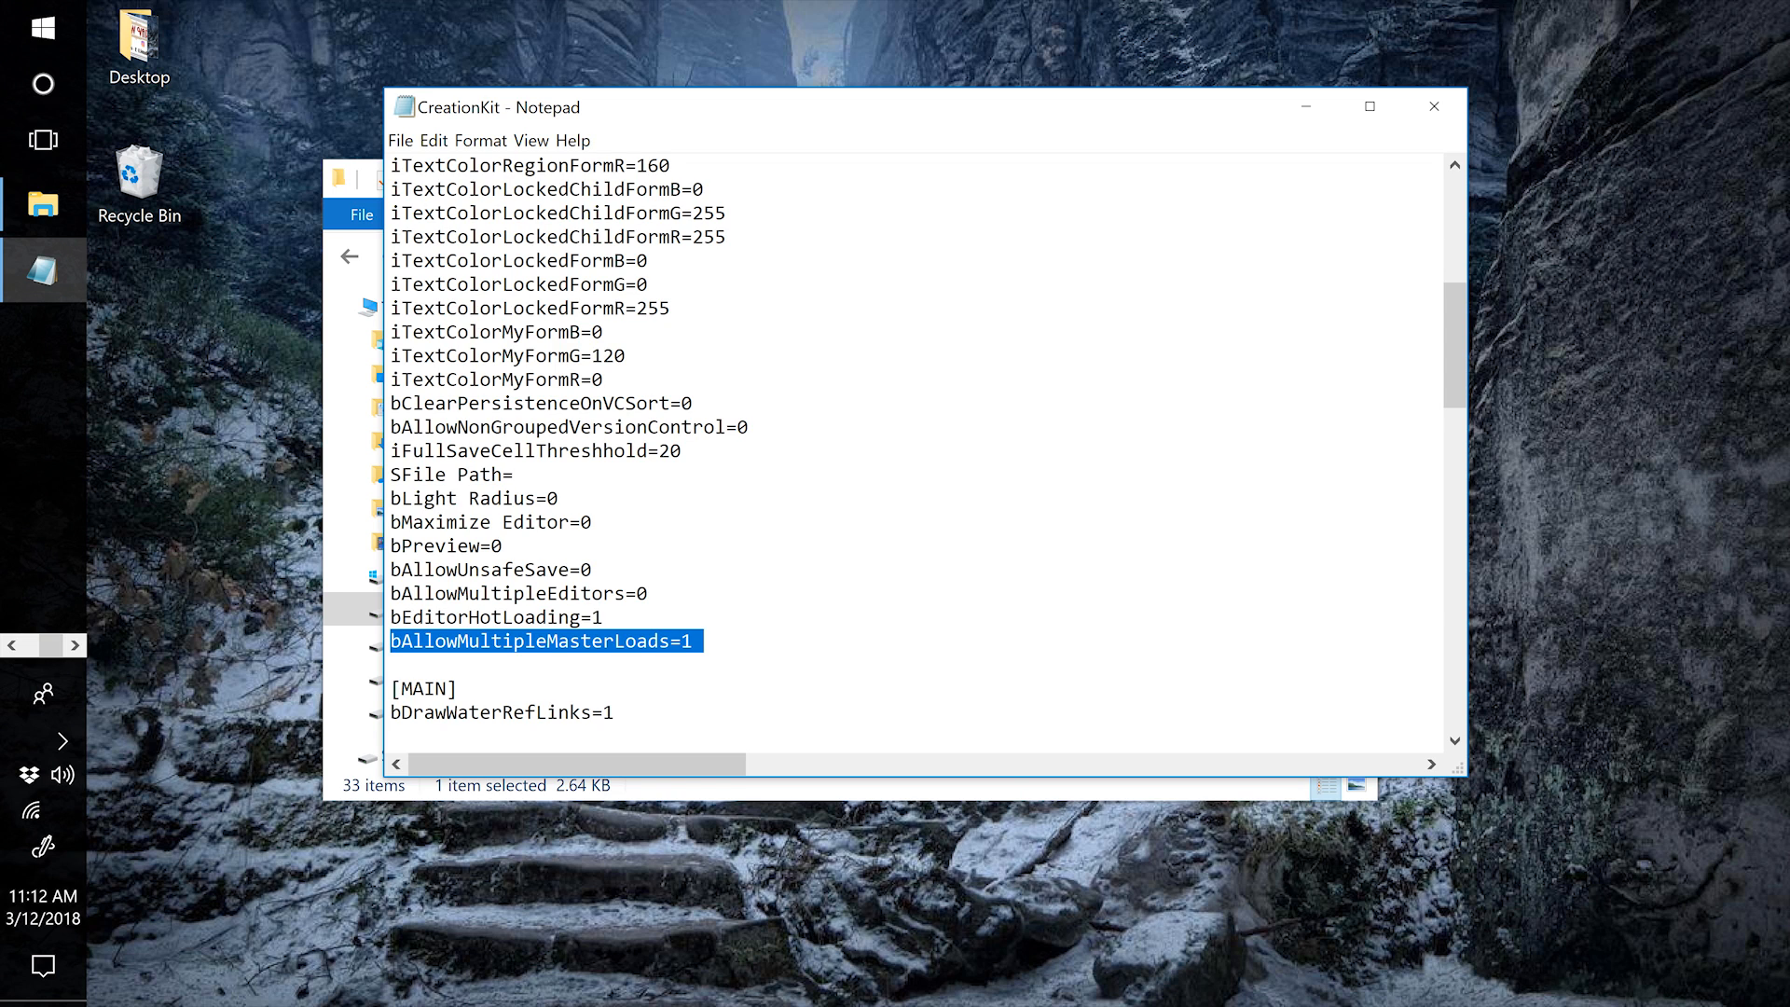
{"action": "left_click", "coordinate": [392, 663]}
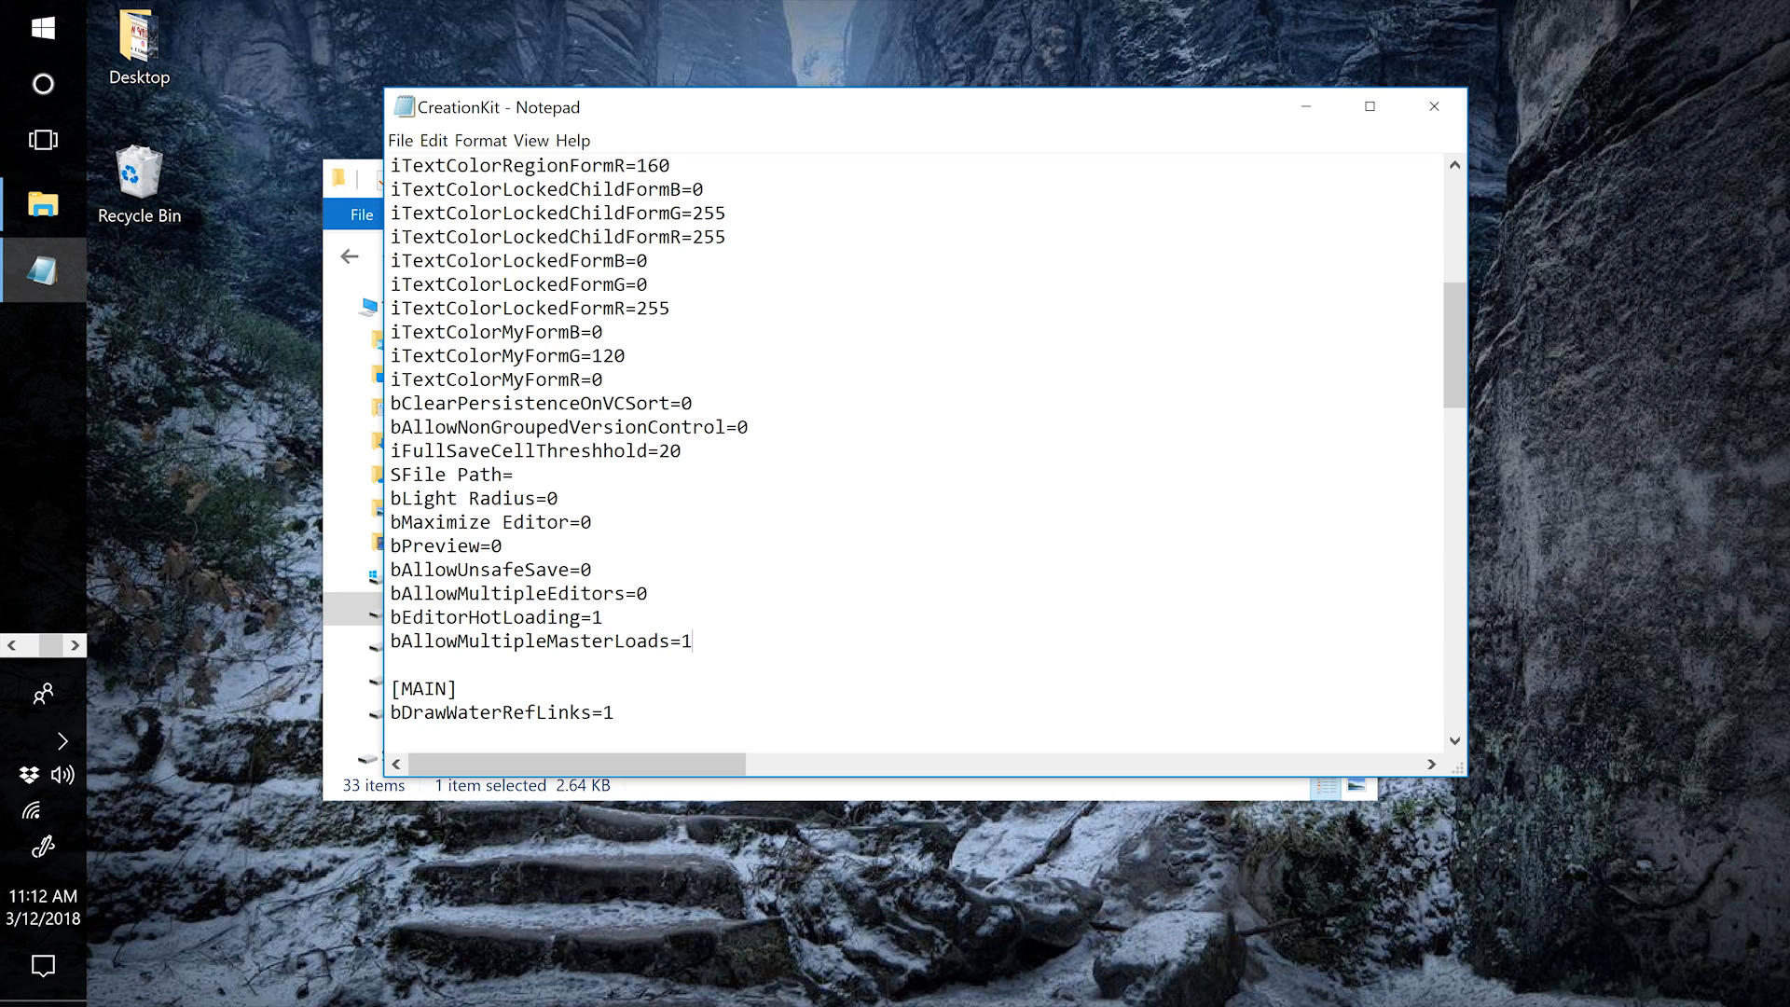
{"action": "scroll", "coordinate": [913, 447], "scroll_direction": "up", "scroll_amount": 1}
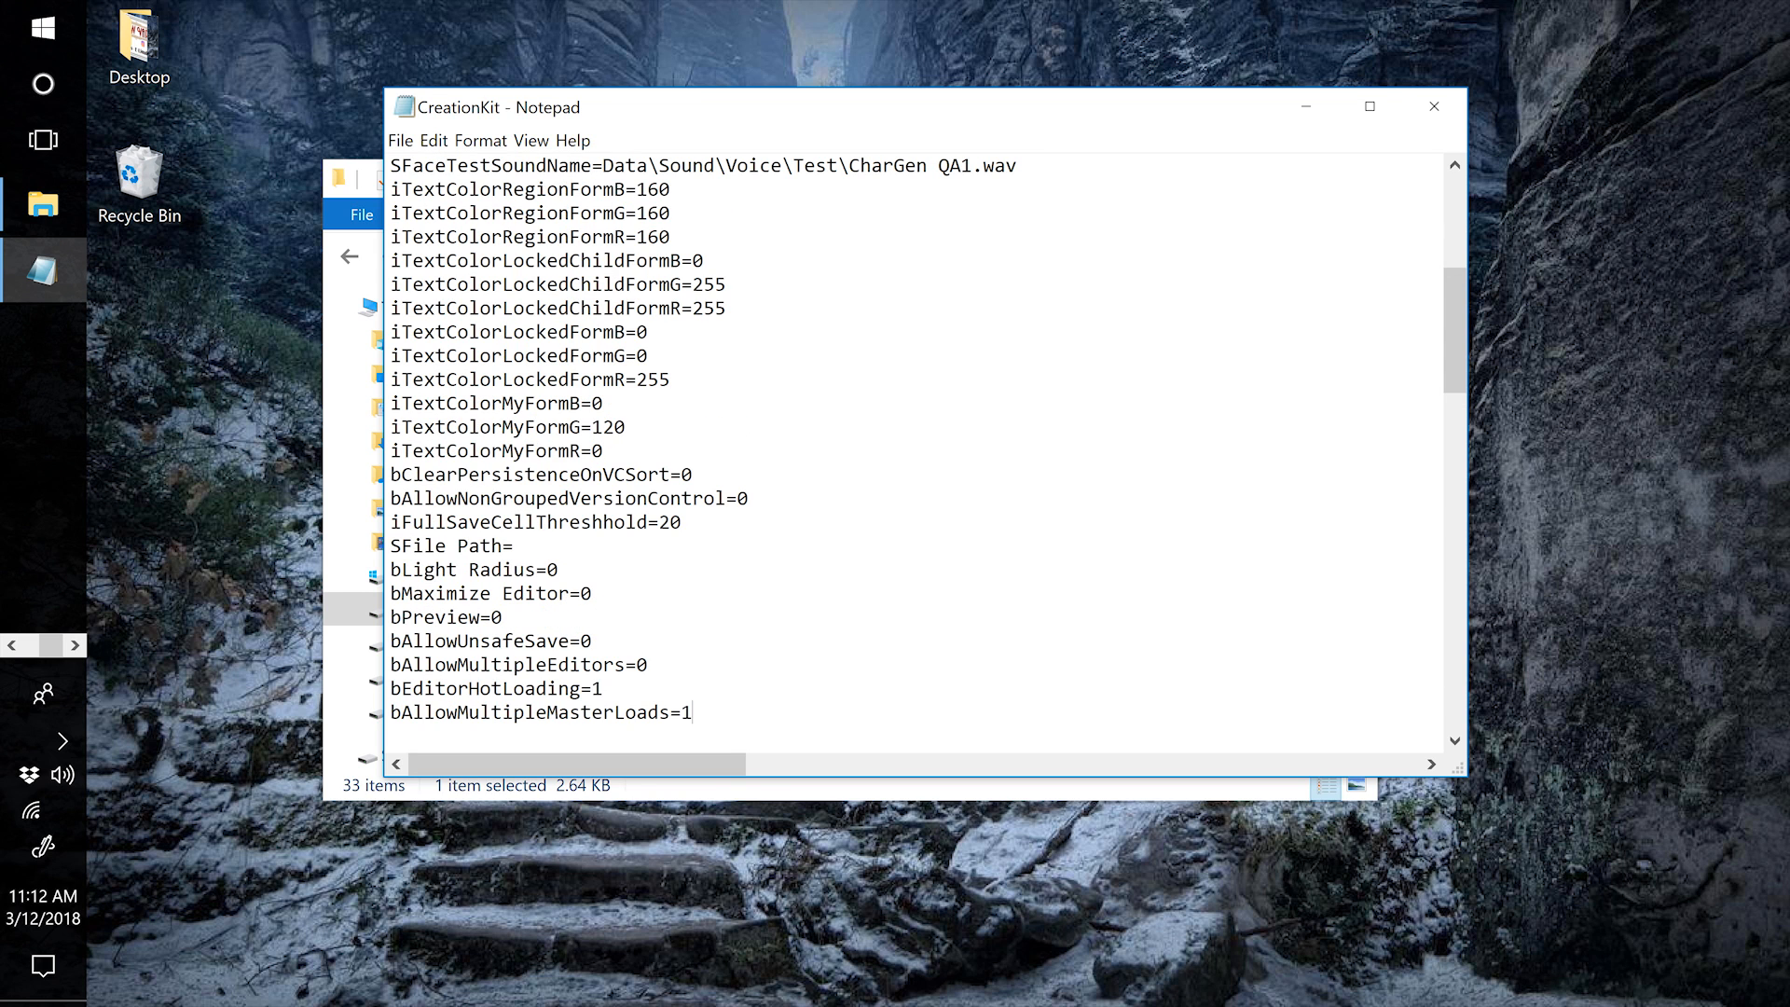
{"action": "scroll", "coordinate": [913, 447], "scroll_direction": "up", "scroll_amount": 1}
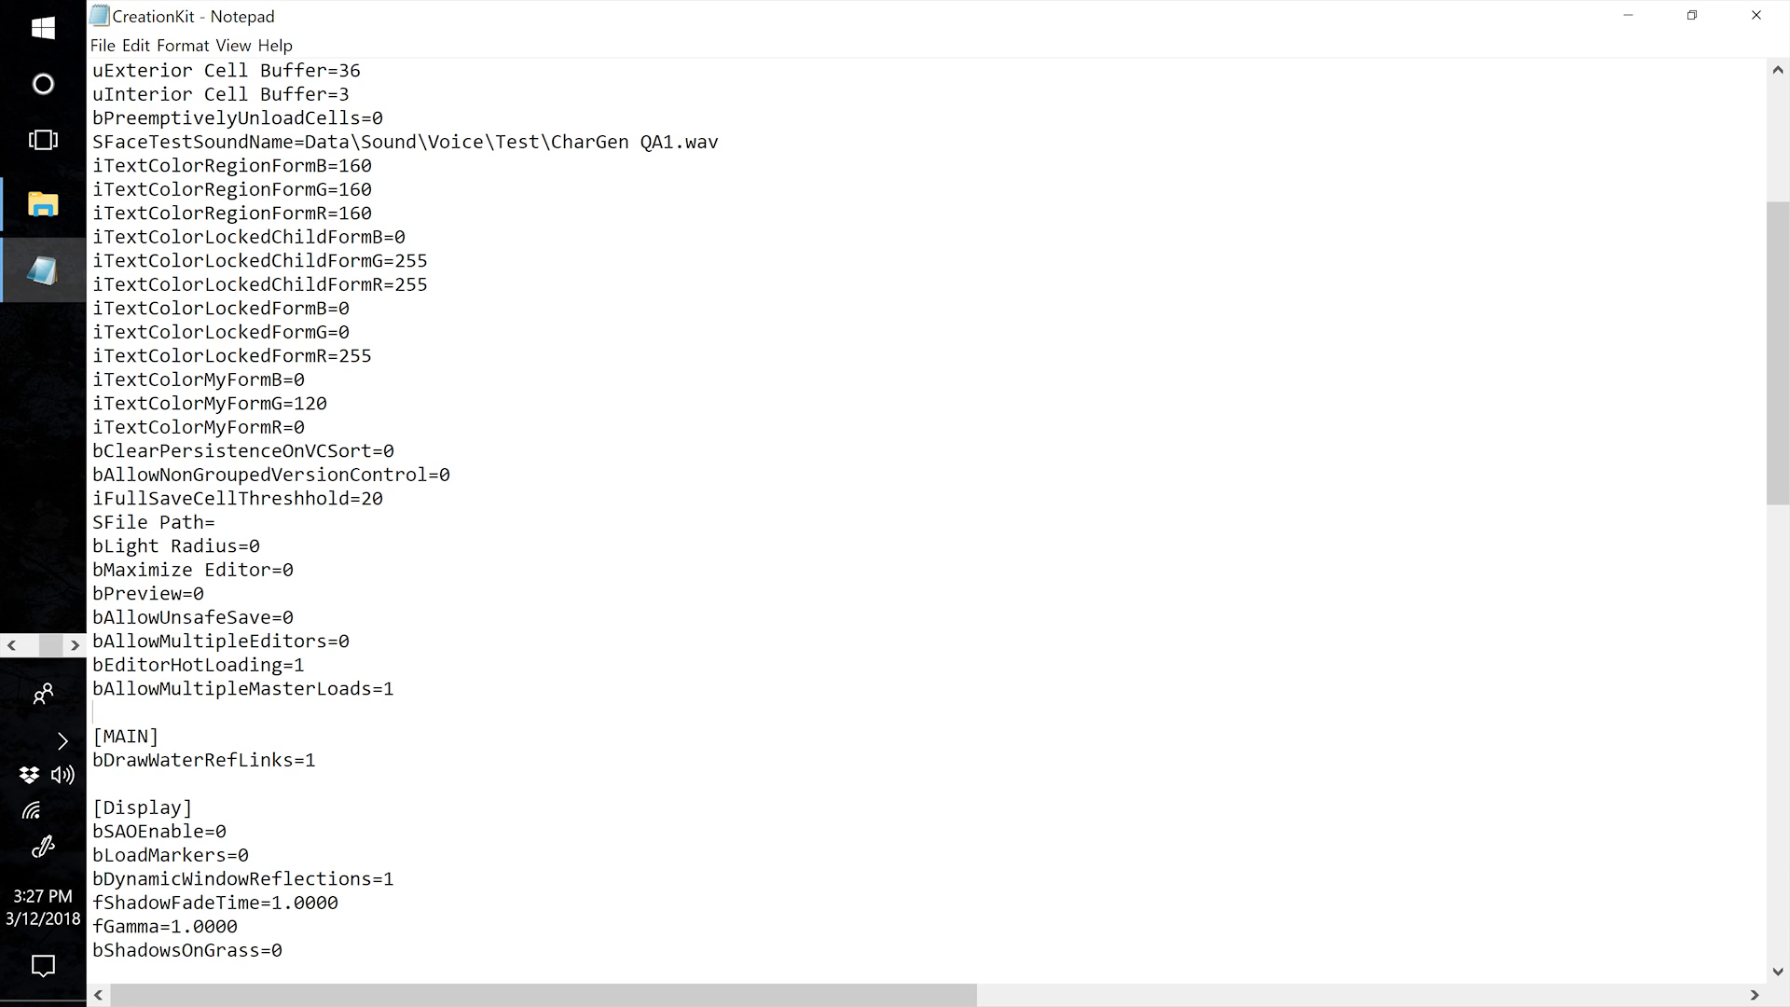
Add the line bAllowMultipleMasterFiles=1 directly below bAllowMultipleMasterLoads=1 in the [General] section
{"action": "key", "text": "Return"}
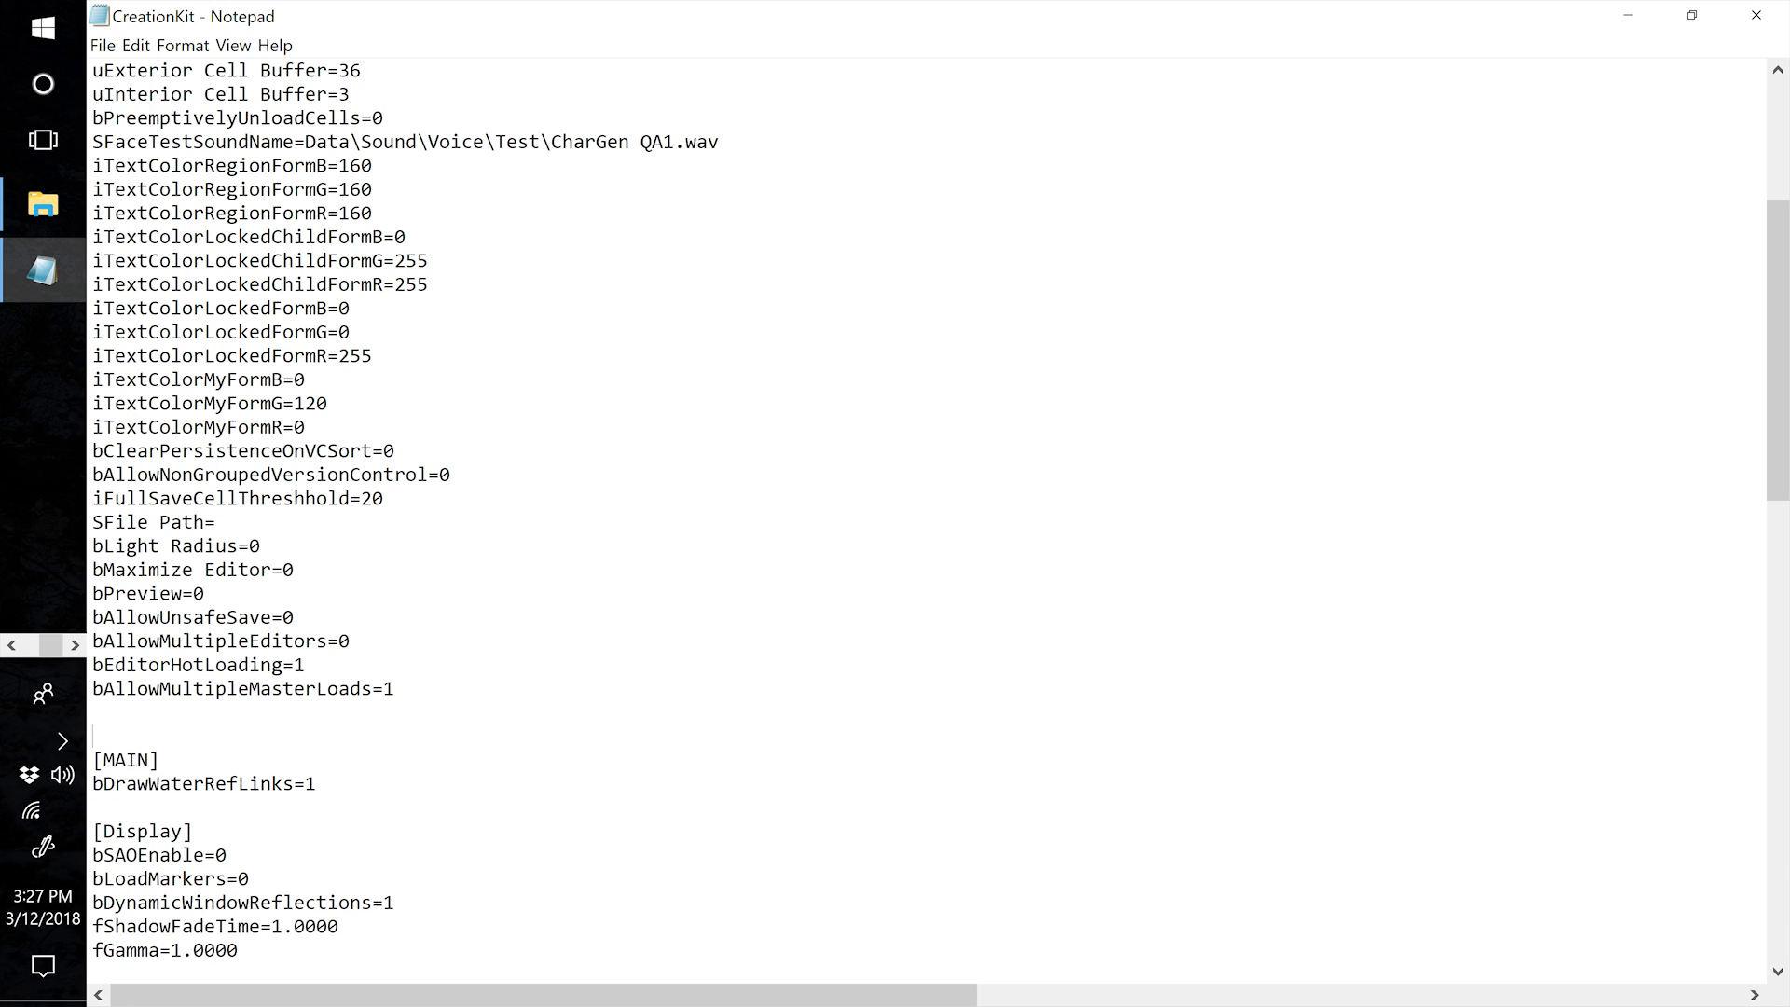
{"action": "key", "text": "Up"}
{"action": "type", "text": "bAllowMultipleMasterFiles=1"}
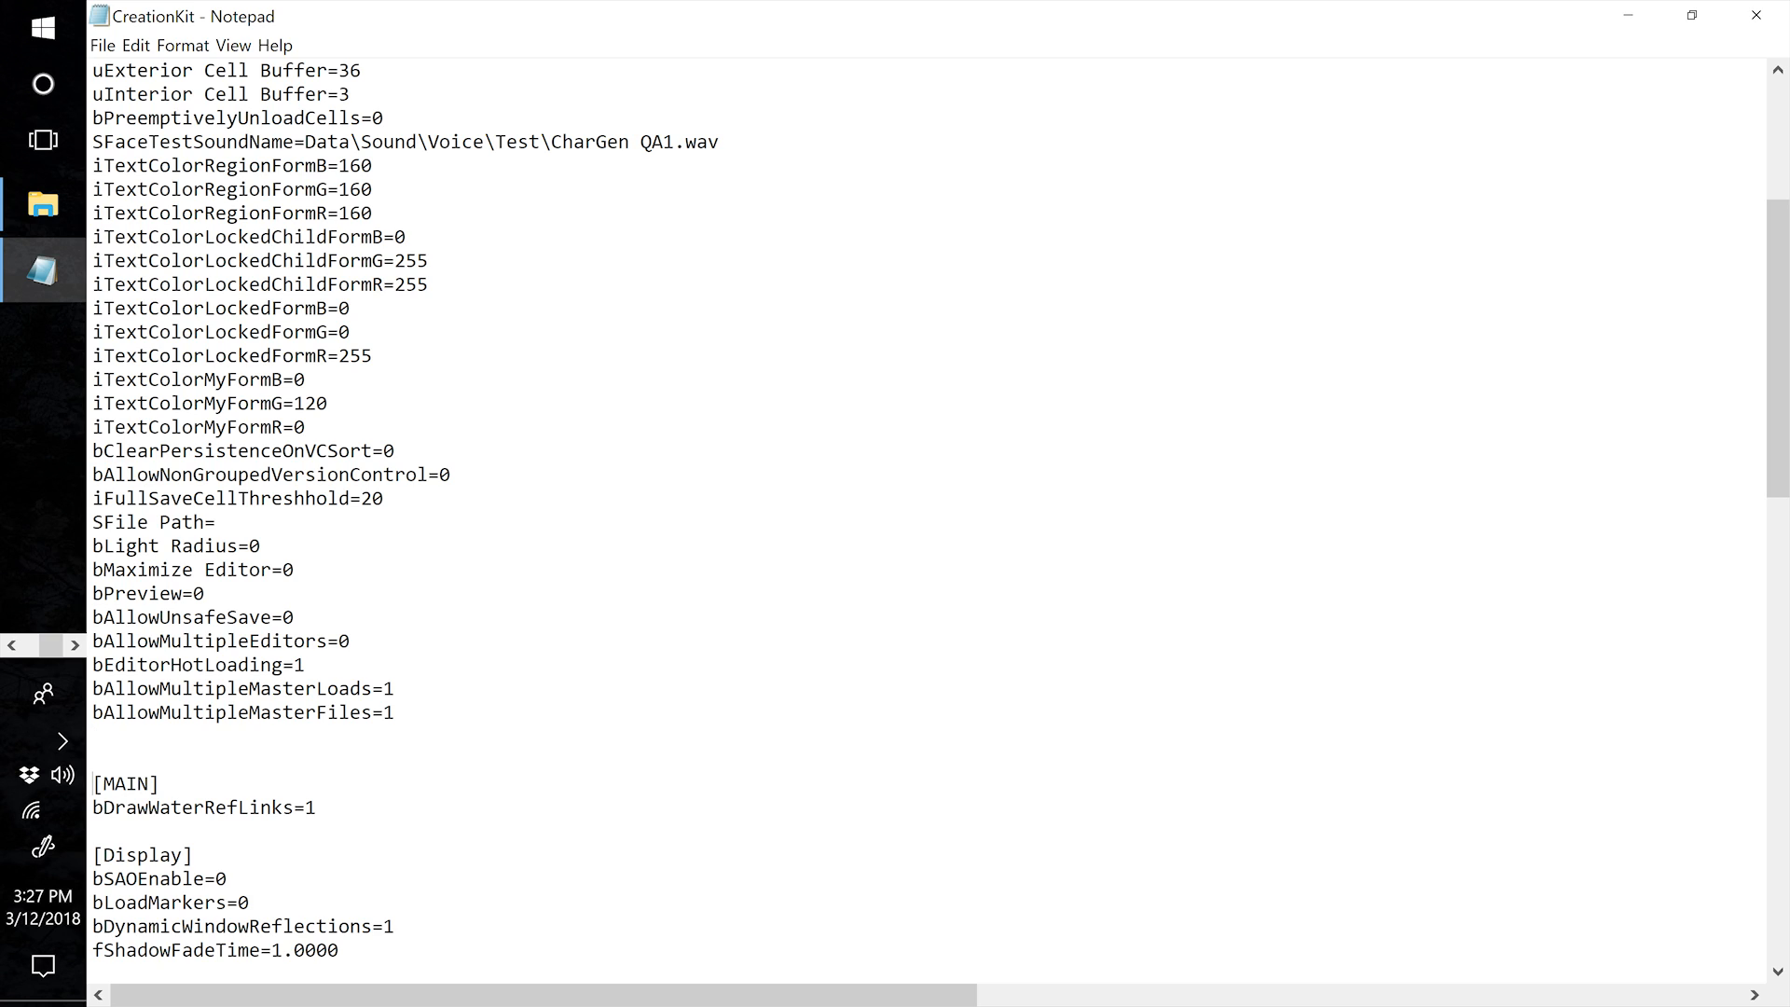
{"action": "key", "text": "BackSpace"}
Append DawnGuard.bsa, HearthFires.bsa, Dragonborn.bsa to the end of SResourceArchiveList2 in the [Archive] section and save the file
{"action": "scroll", "coordinate": [927, 520], "scroll_direction": "down", "scroll_amount": 20}
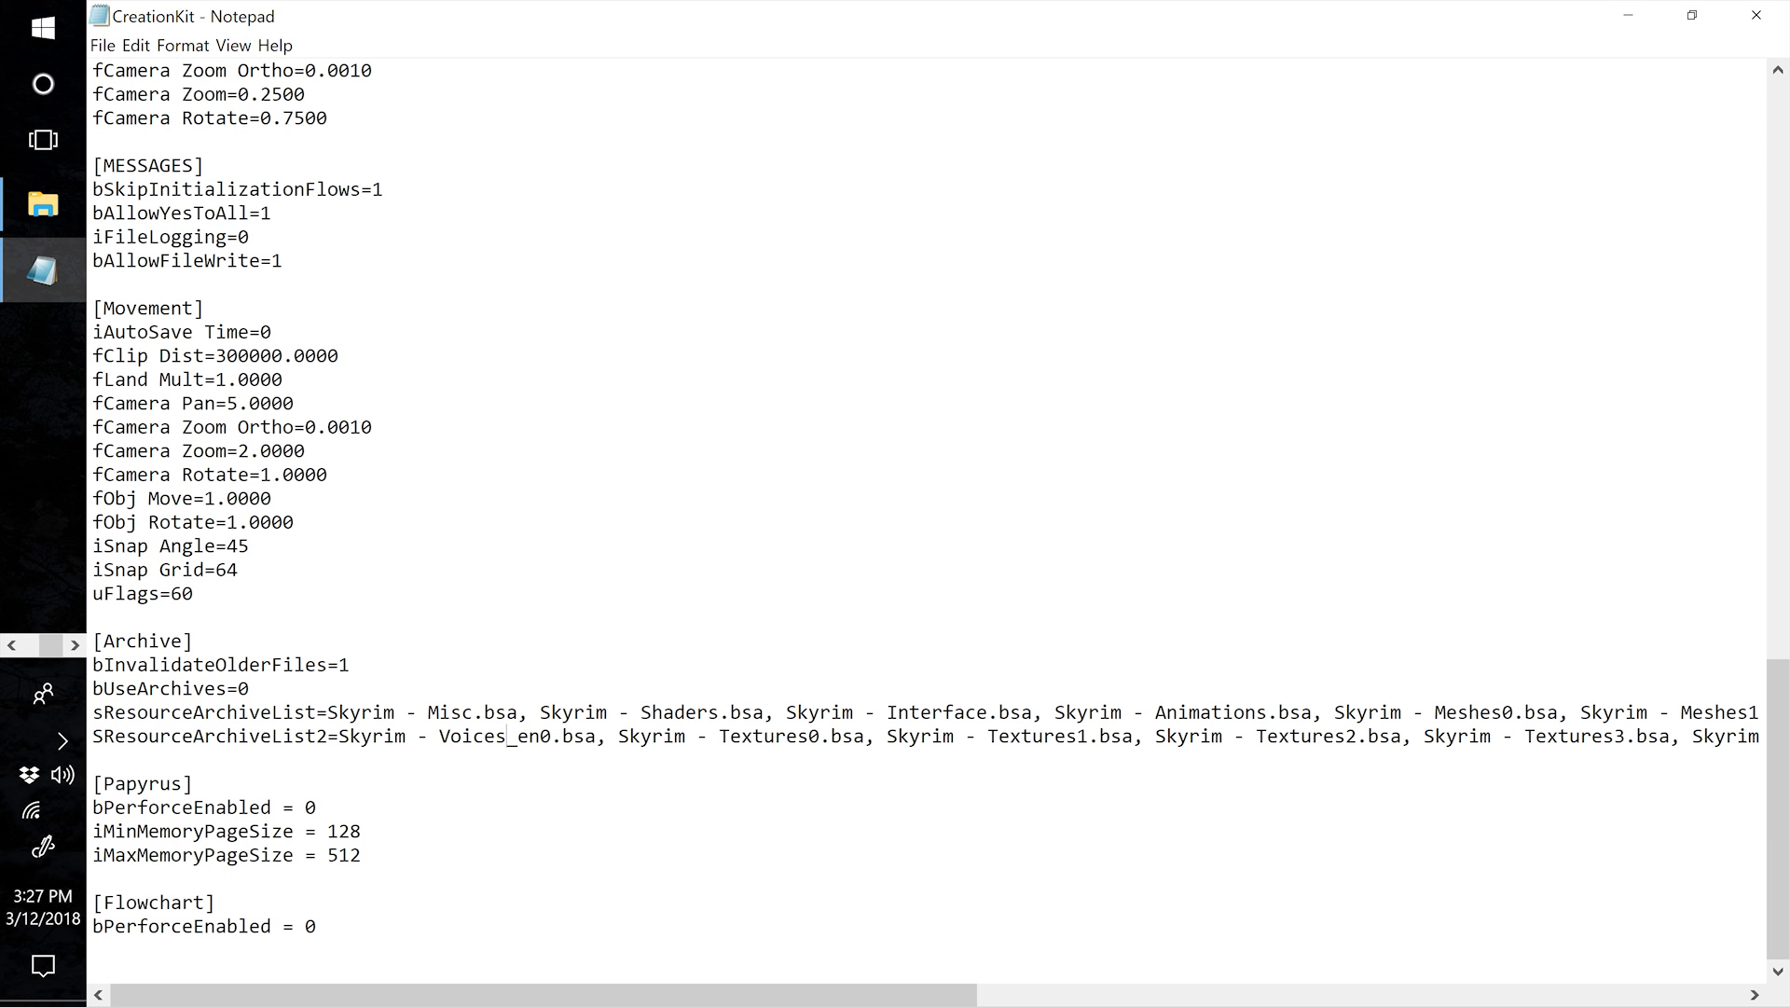
{"action": "left_click", "coordinate": [506, 736]}
{"action": "left_click_drag", "start_coordinate": [544, 995], "coordinate": [1308, 994]}
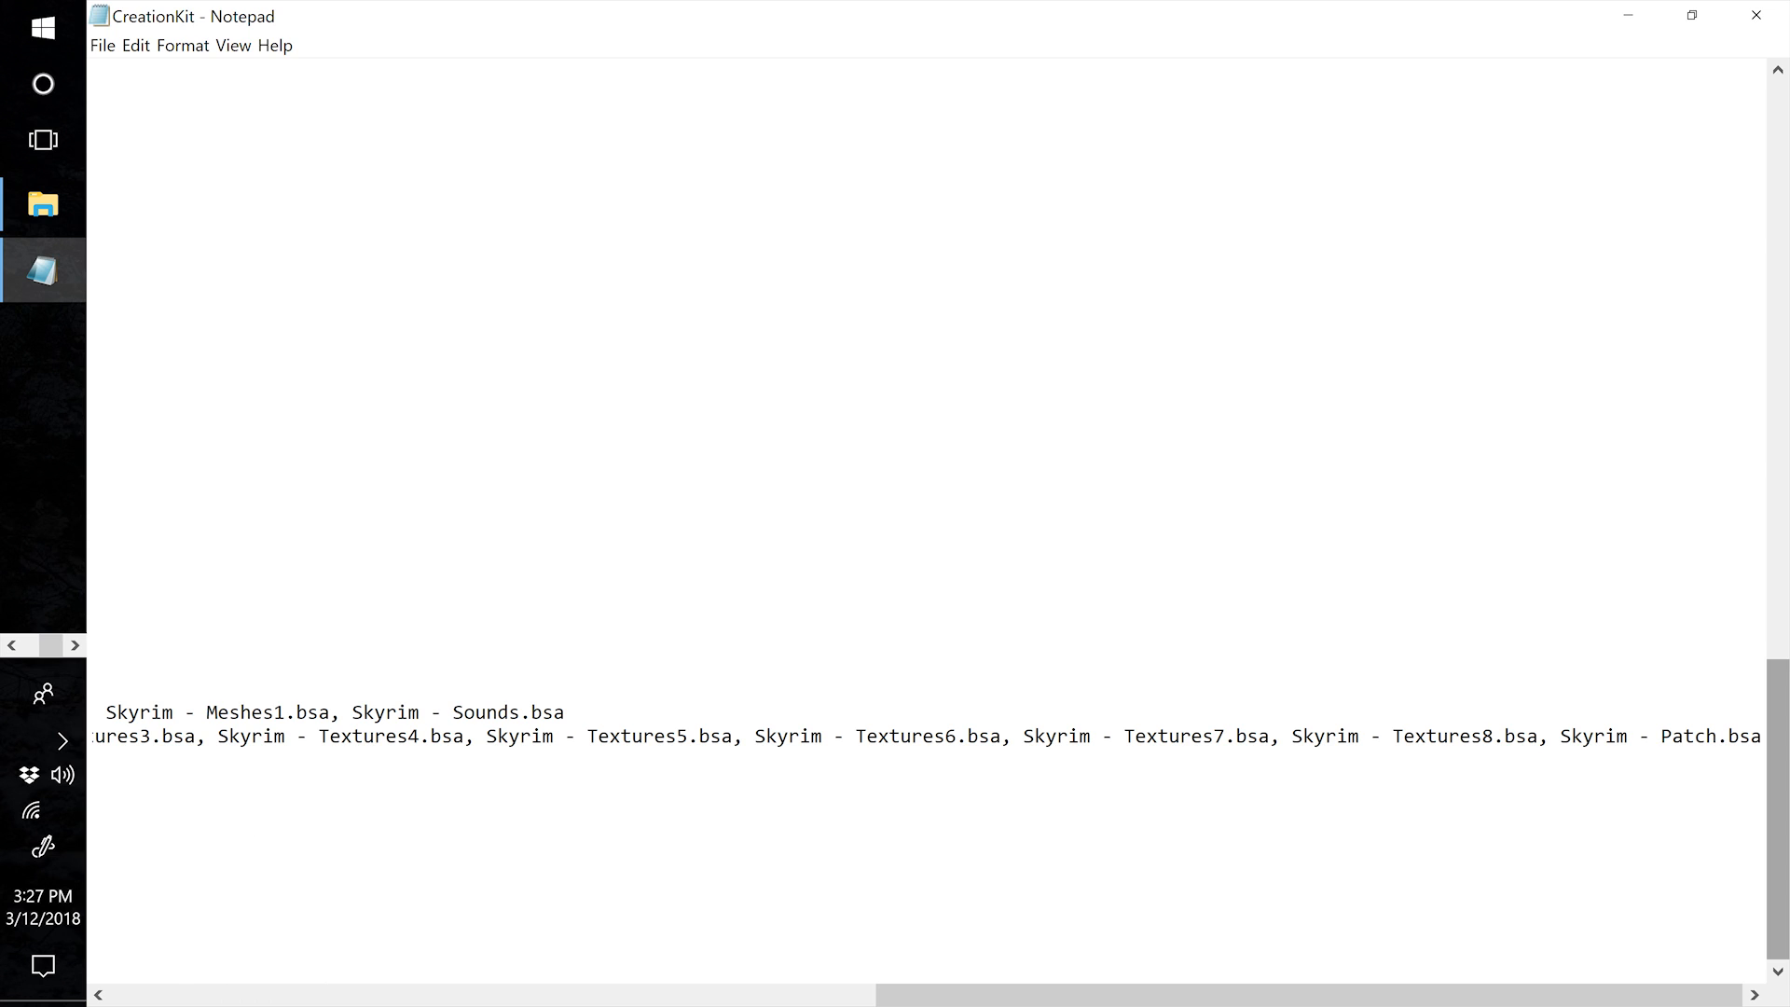
{"action": "type", "text": ", DawnGuard.bsa, HearthFires.bsa, Dragonborn.bsa"}
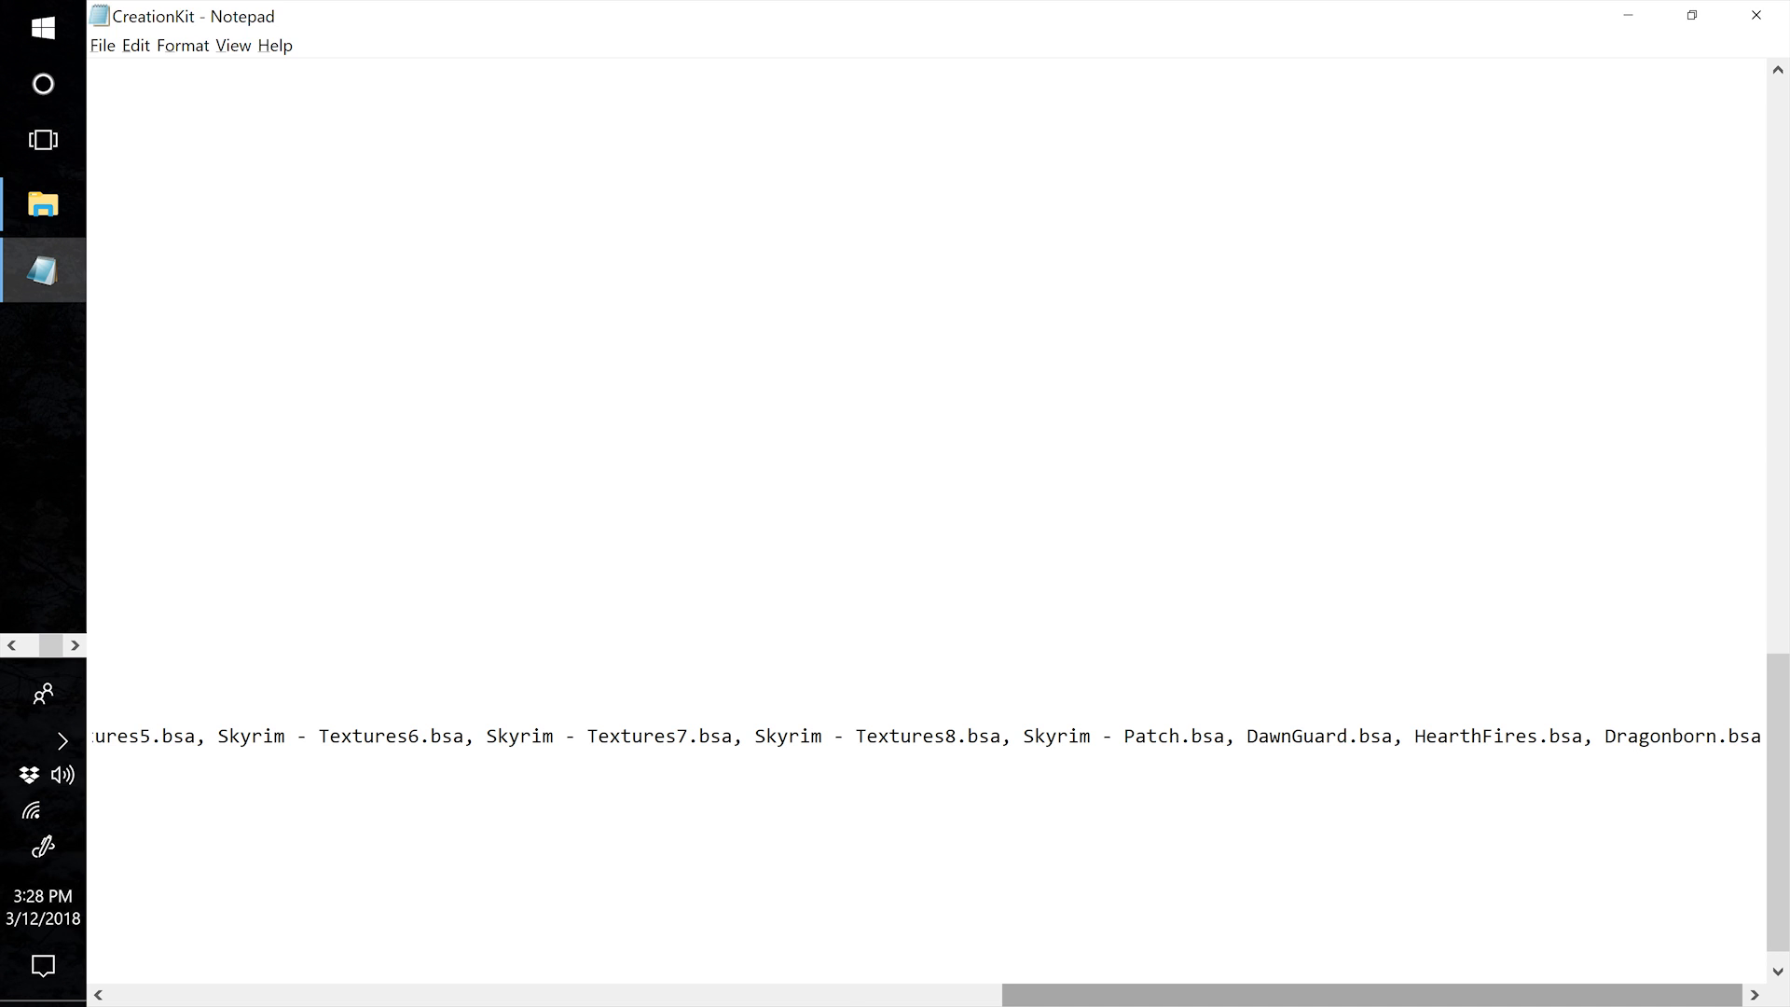
{"action": "left_click", "coordinate": [103, 44]}
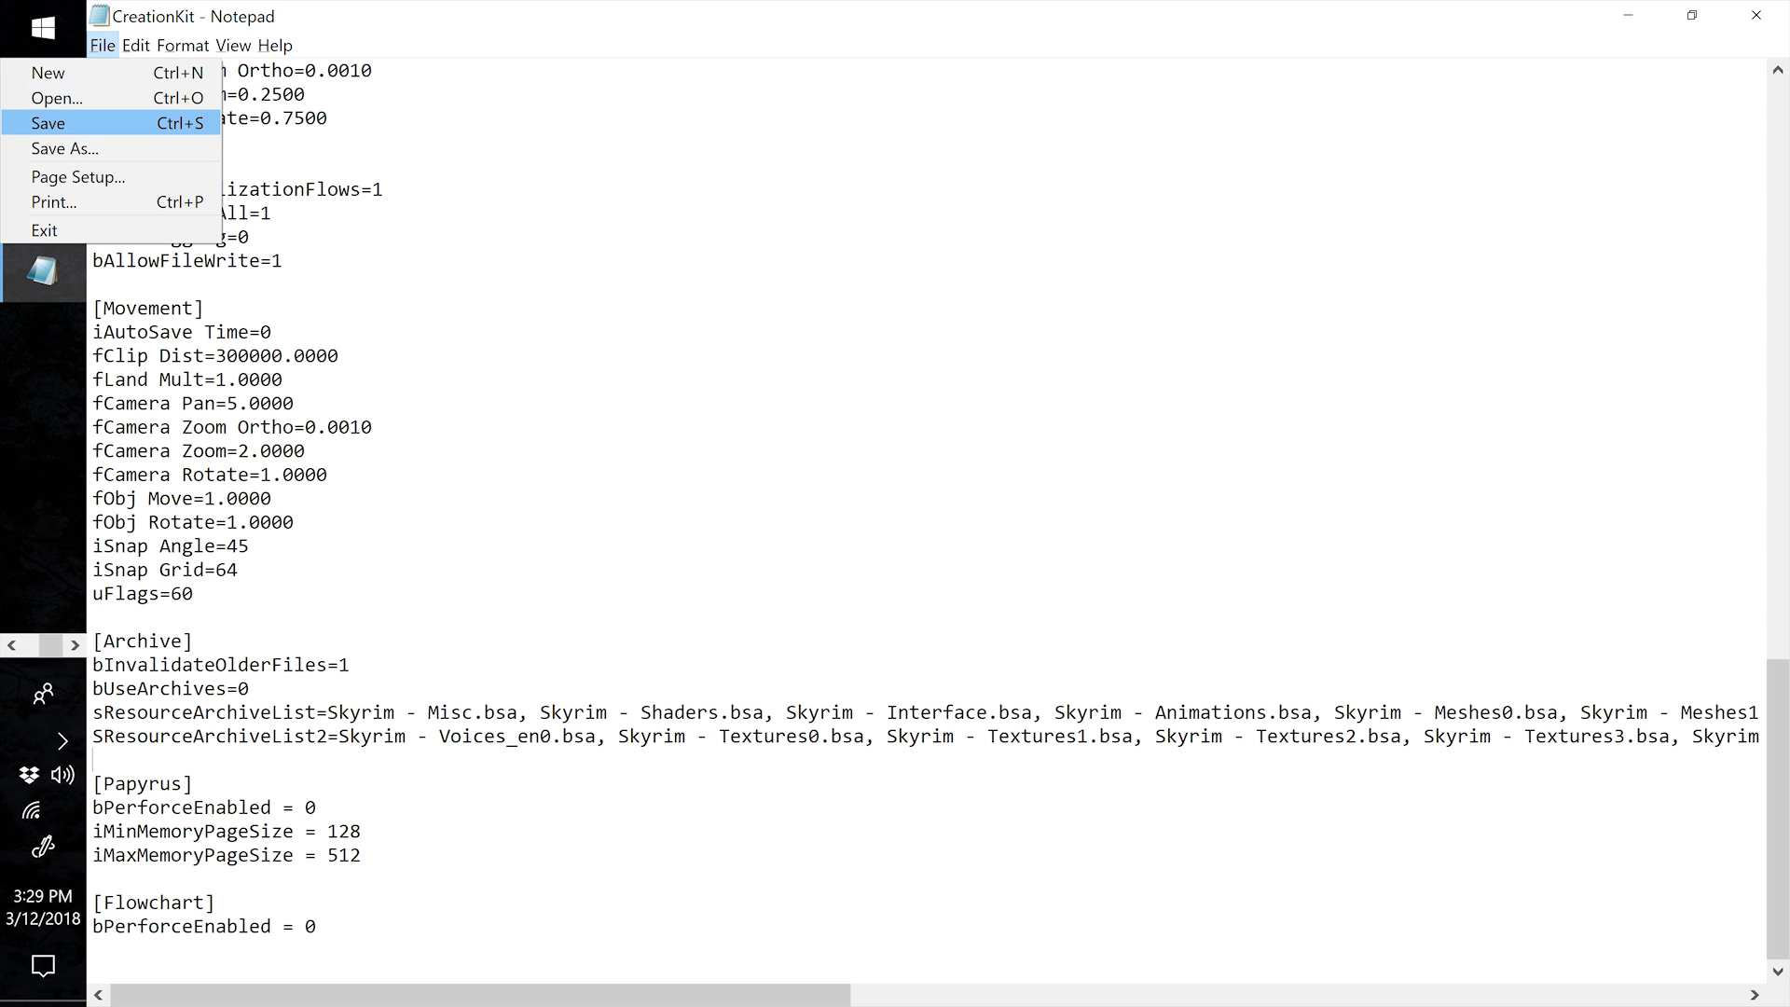
{"action": "key", "text": "Return"}
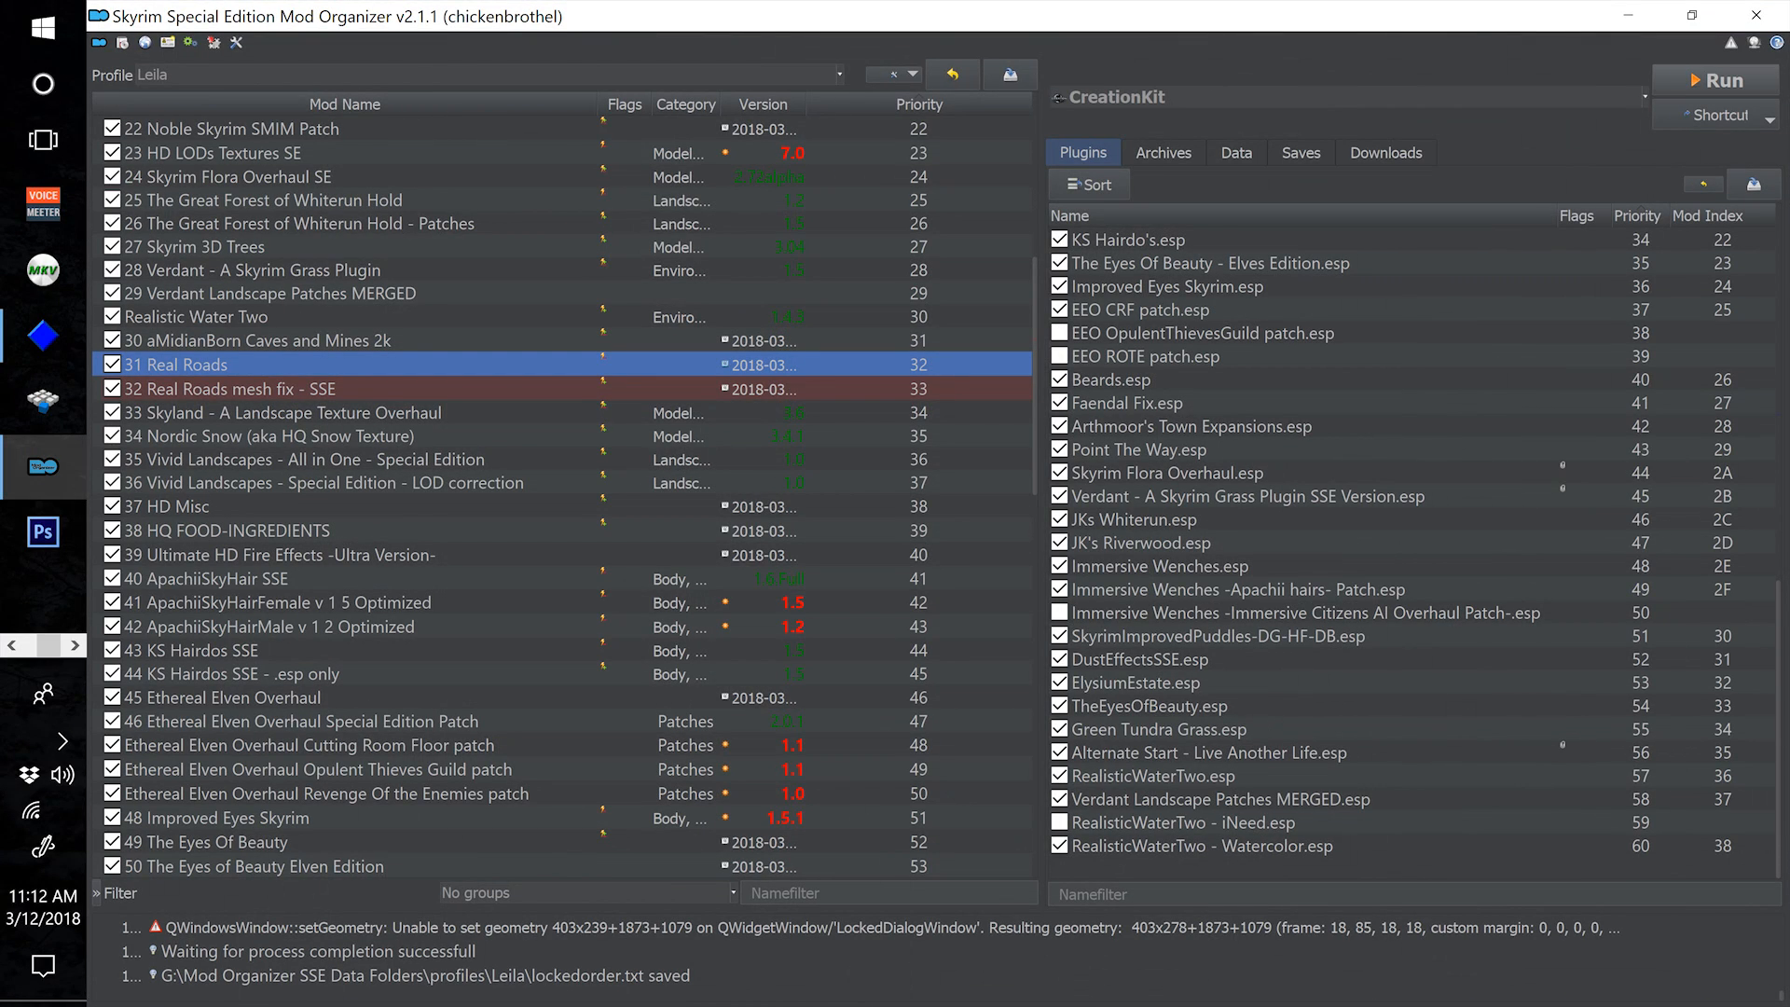
Launch CreationKit from Mod Organizer and open its list of plugin and master data files at the Real Roads.esp entry
{"action": "left_click", "coordinate": [1715, 80]}
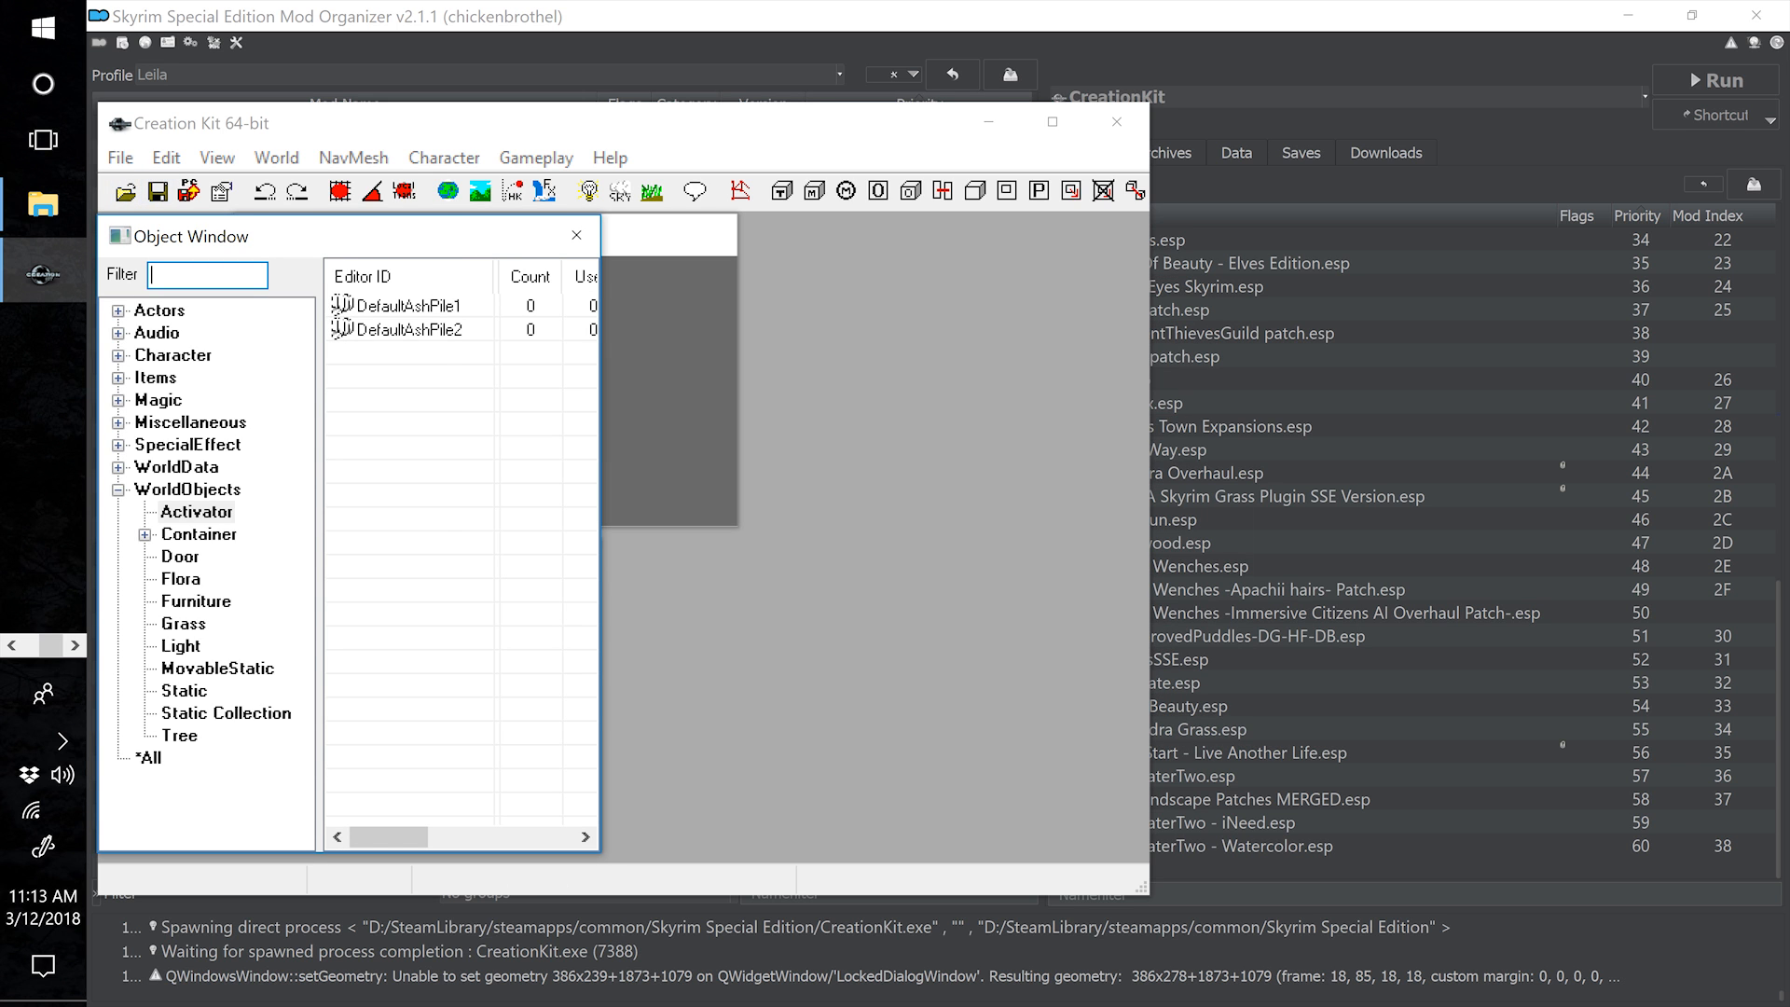
{"action": "left_click", "coordinate": [120, 158]}
{"action": "left_click", "coordinate": [66, 188]}
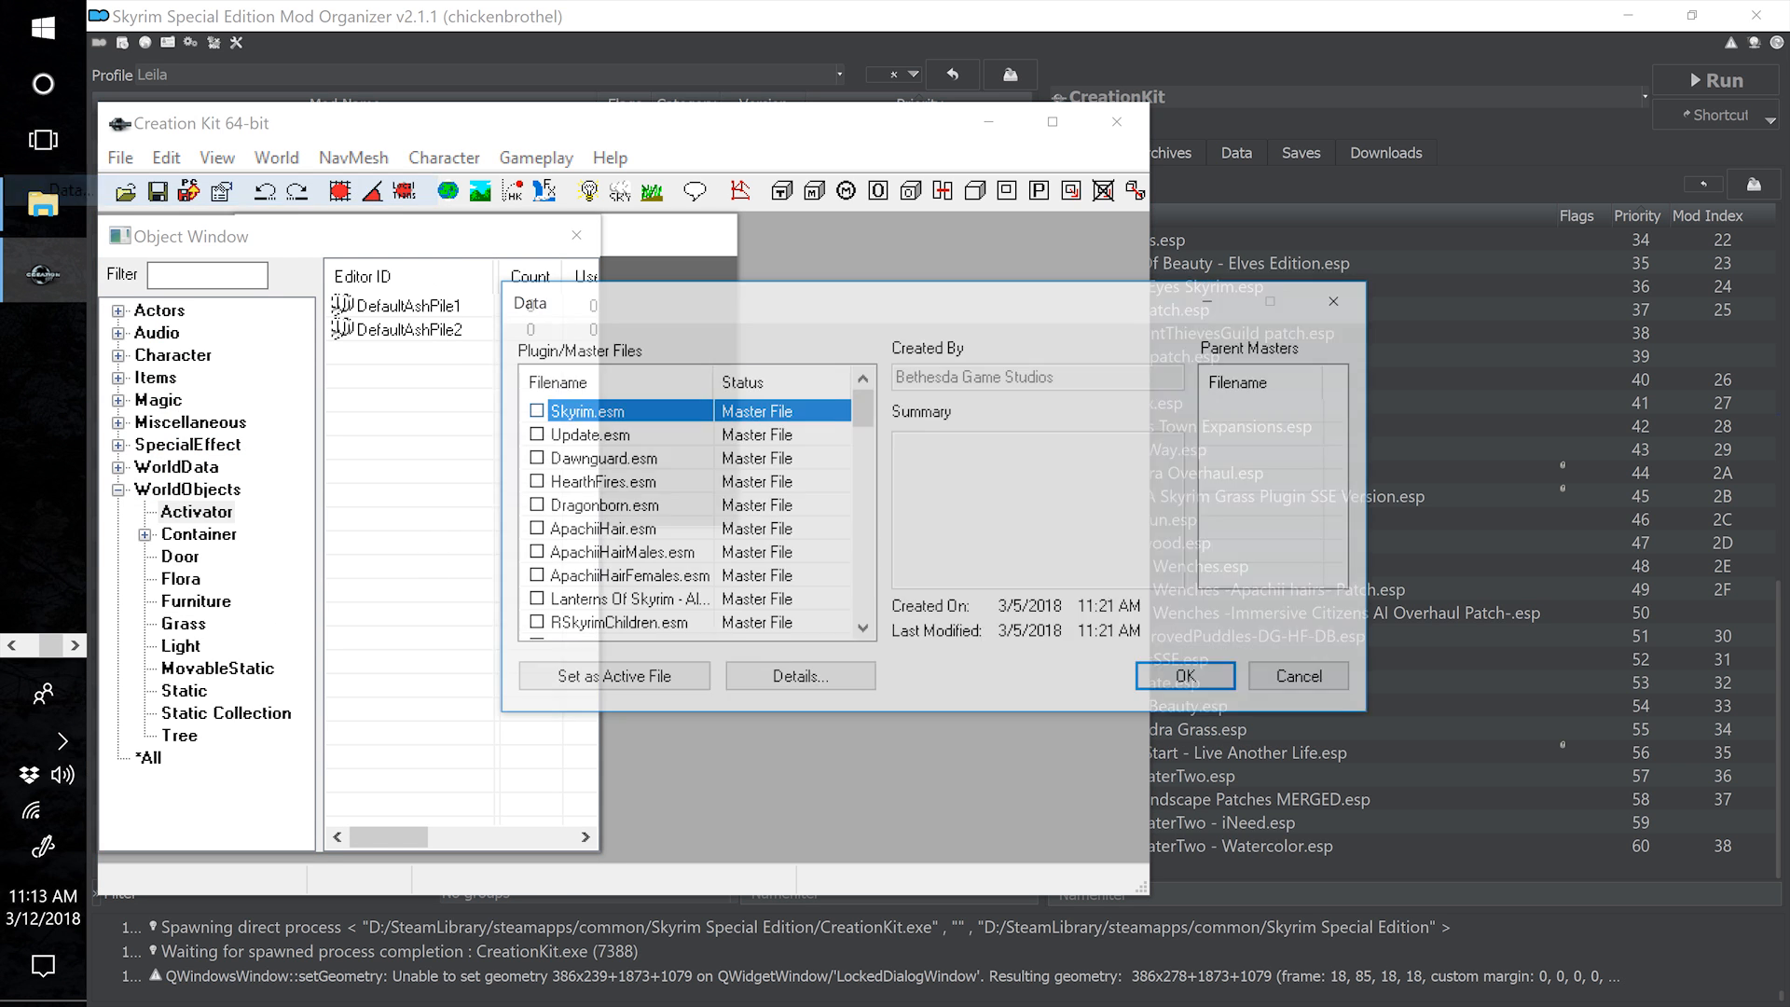
{"action": "scroll", "coordinate": [690, 513], "scroll_direction": "down", "scroll_amount": 3}
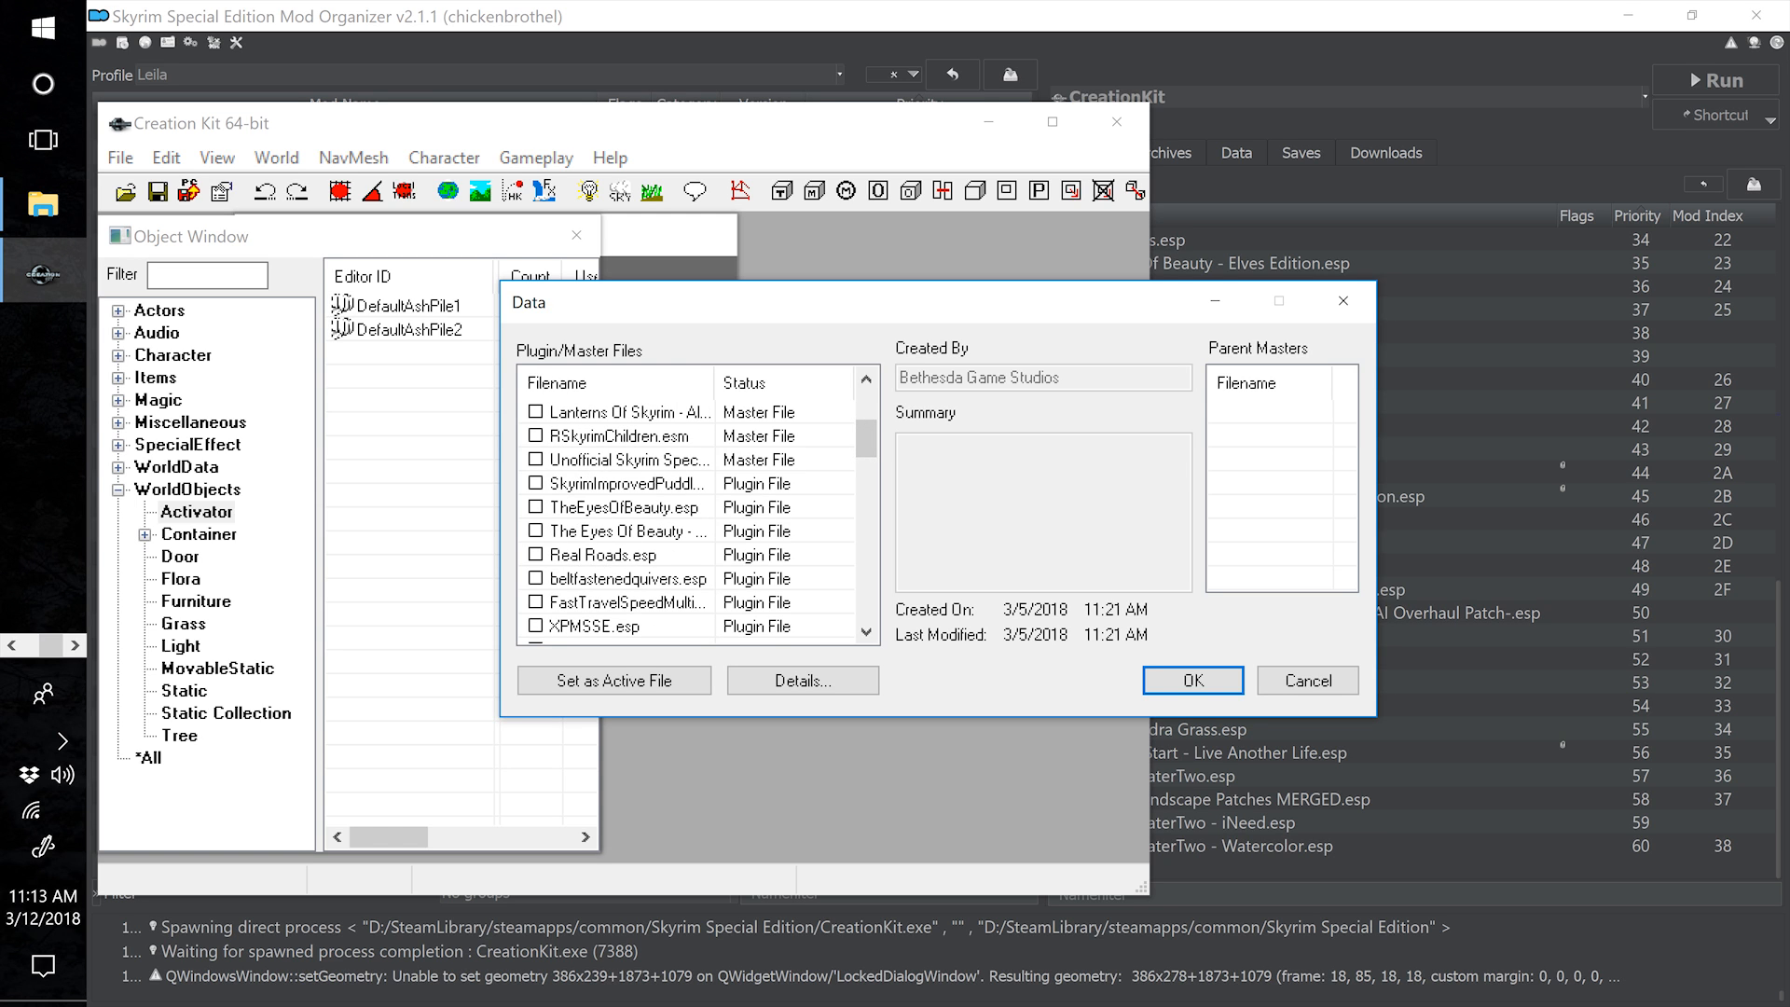
Include Real Roads.esp in the plugins to load and set it as the active file
{"action": "double_click", "coordinate": [602, 554]}
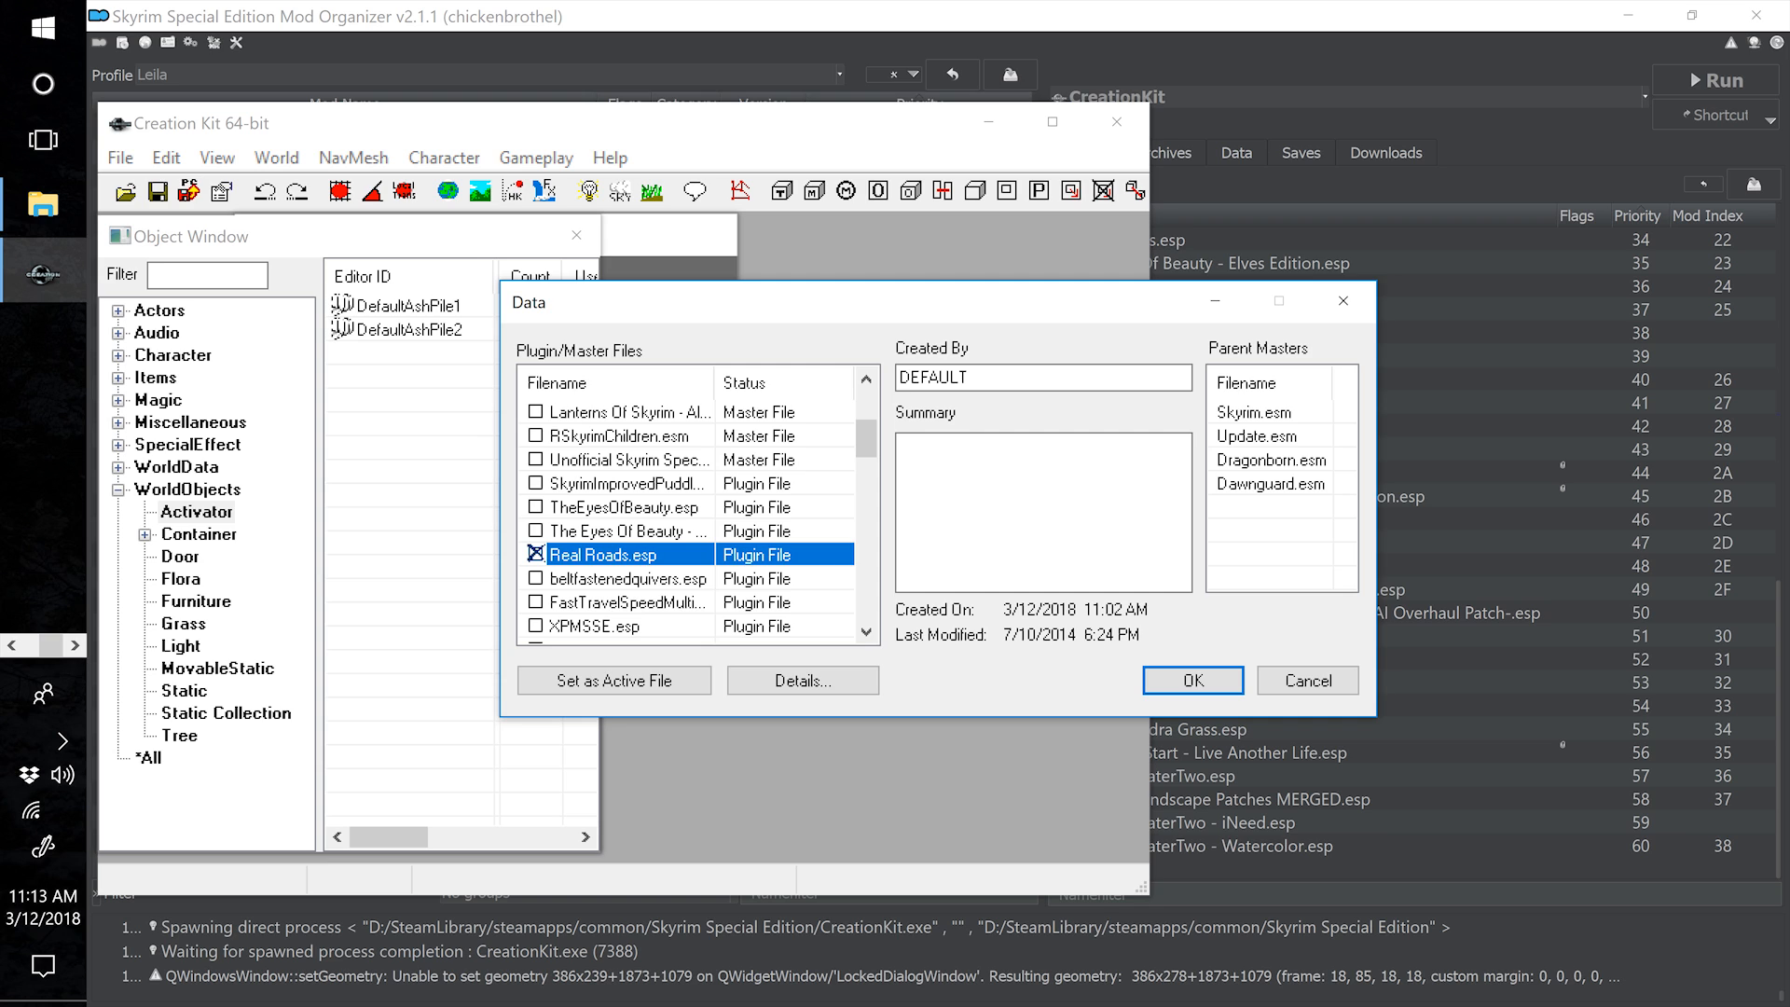
{"action": "left_click", "coordinate": [613, 680]}
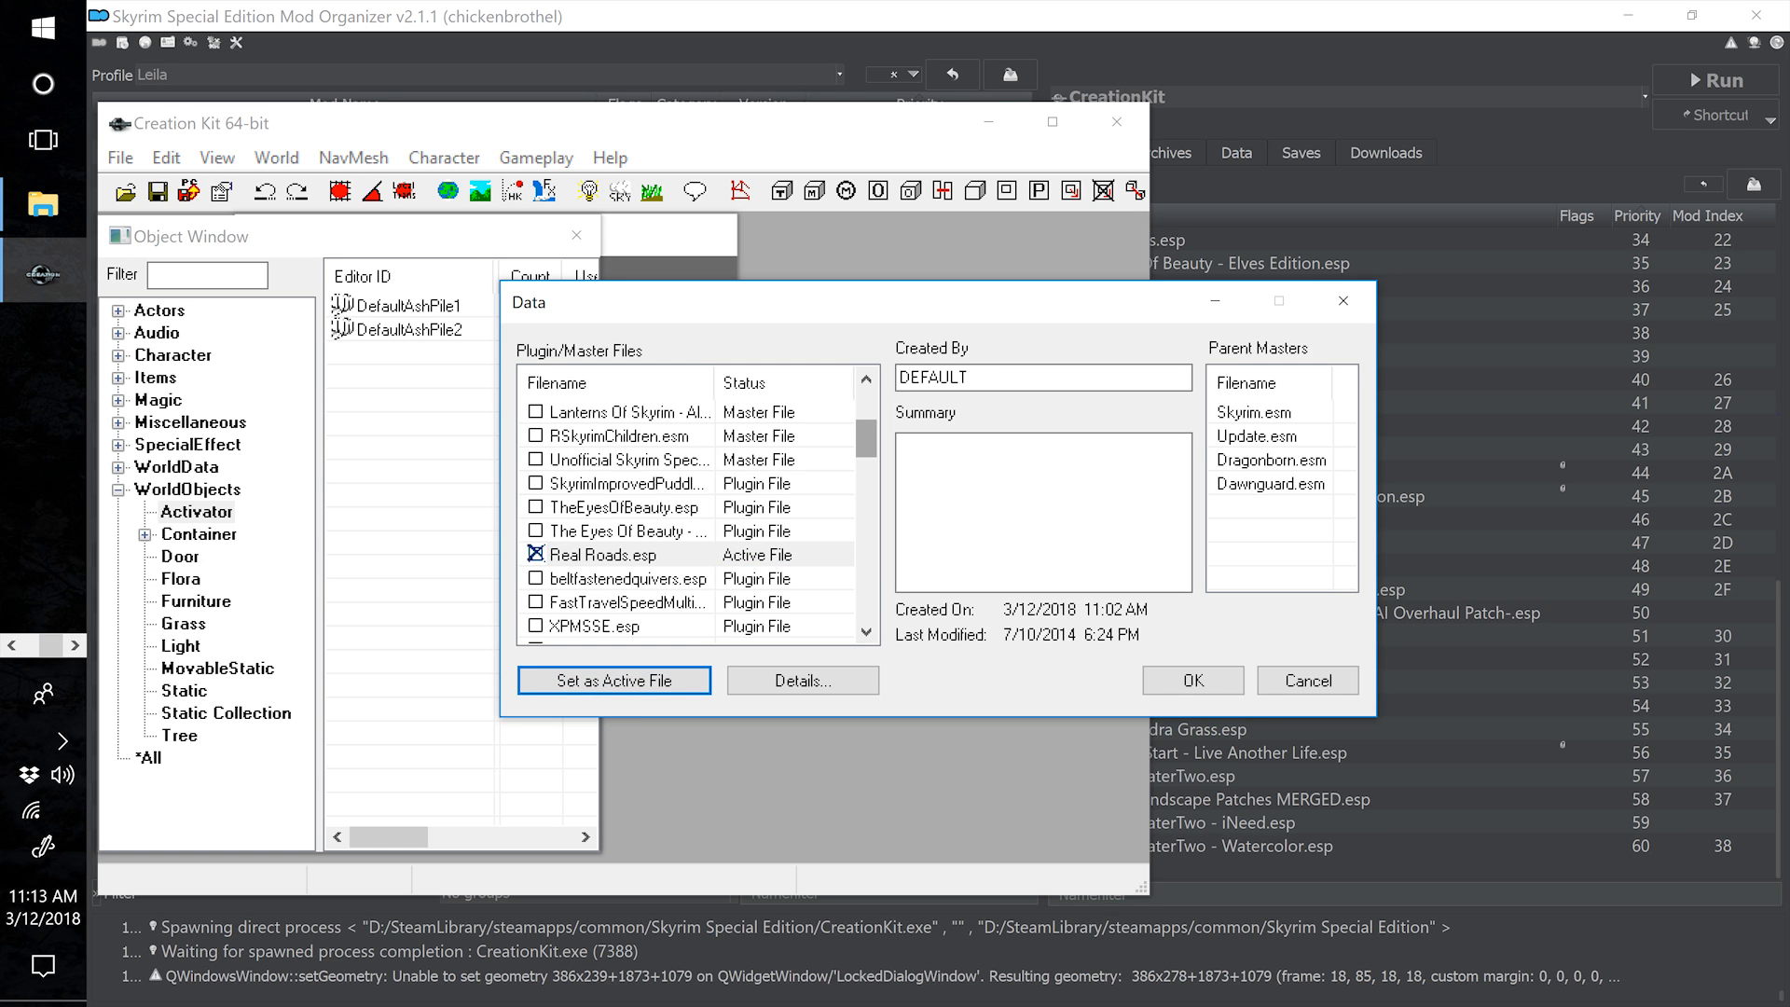
{"action": "left_click", "coordinate": [653, 555]}
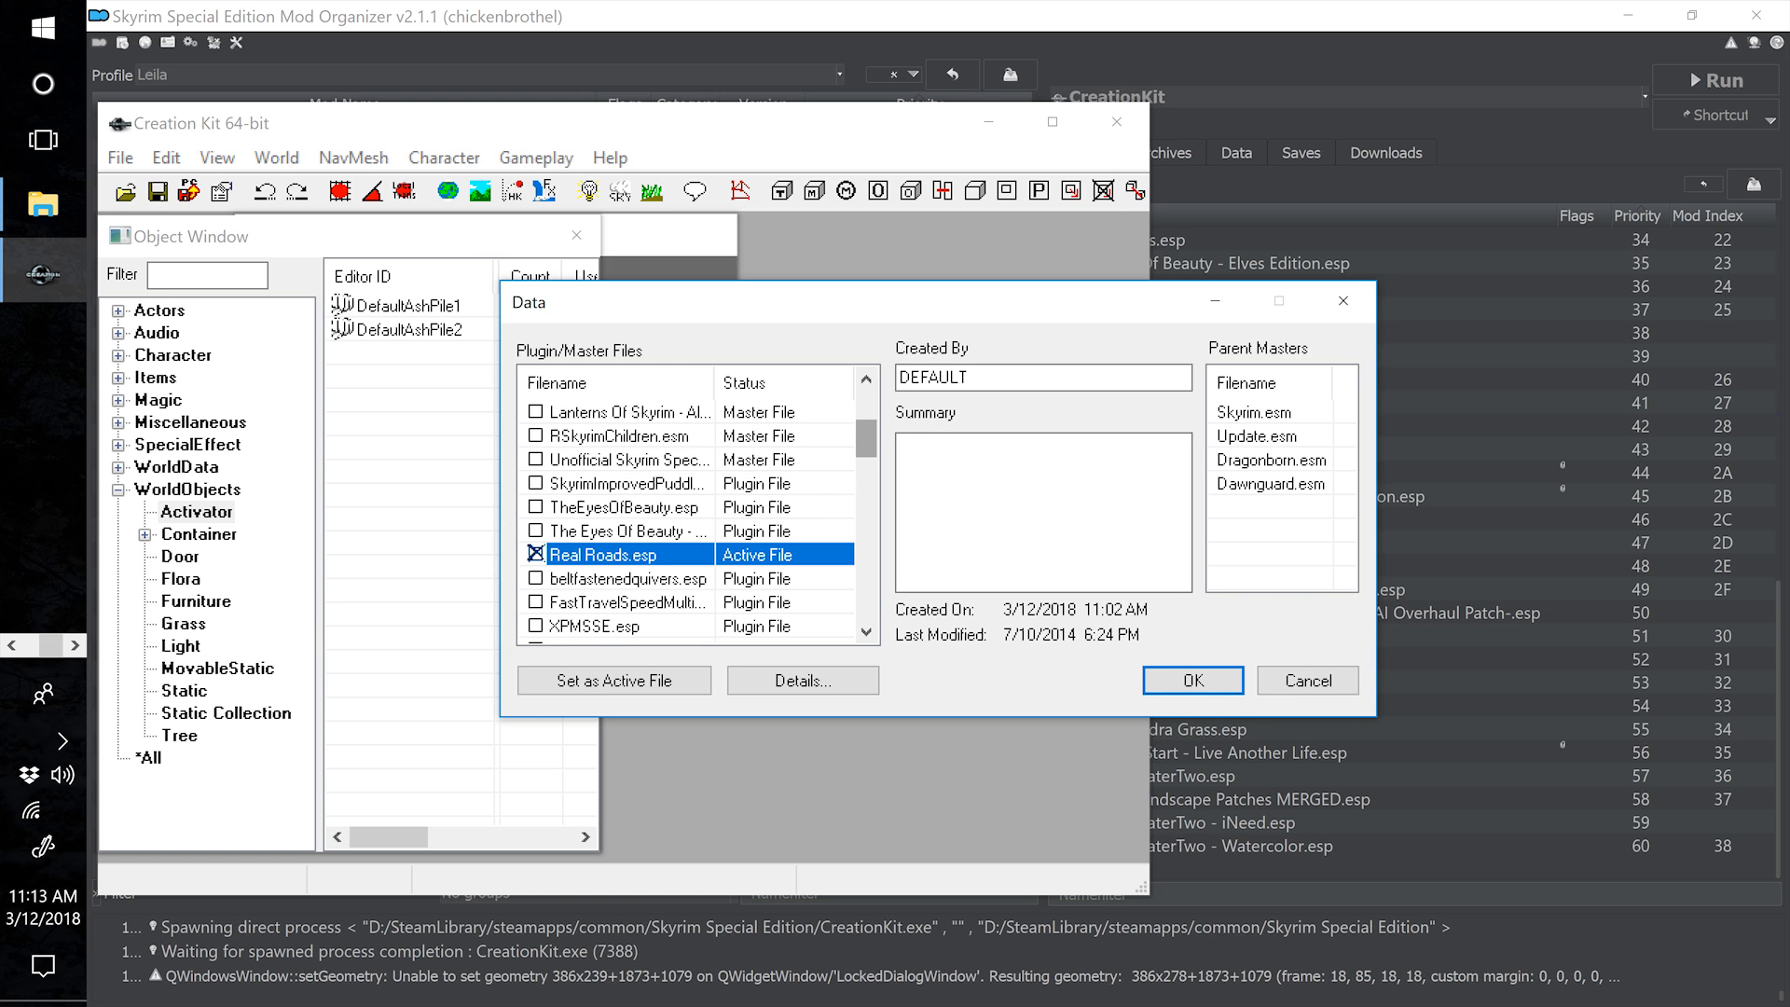
Include the master files Skyrim.esm, Update.esm, Dawnguard.esm and Dragonborn.esm in the data to load
{"action": "scroll", "coordinate": [689, 512], "scroll_direction": "up", "scroll_amount": 3}
{"action": "left_click", "coordinate": [596, 412]}
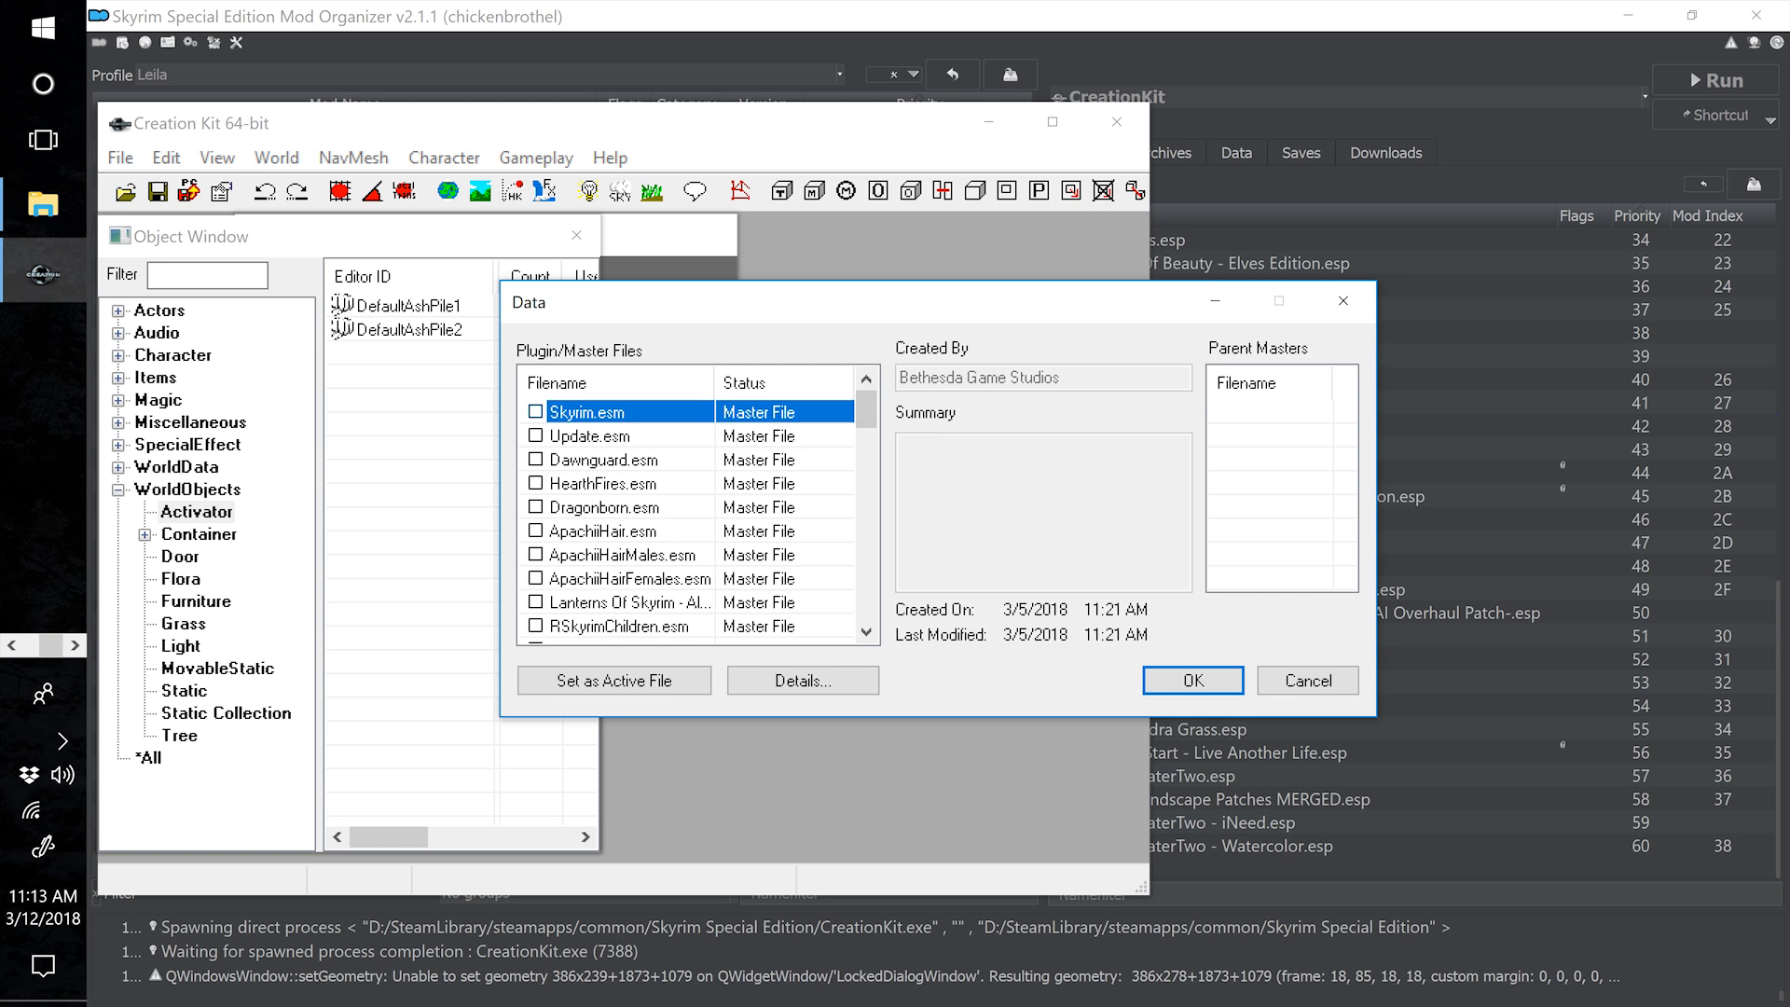
{"action": "double_click", "coordinate": [536, 411]}
{"action": "double_click", "coordinate": [536, 435]}
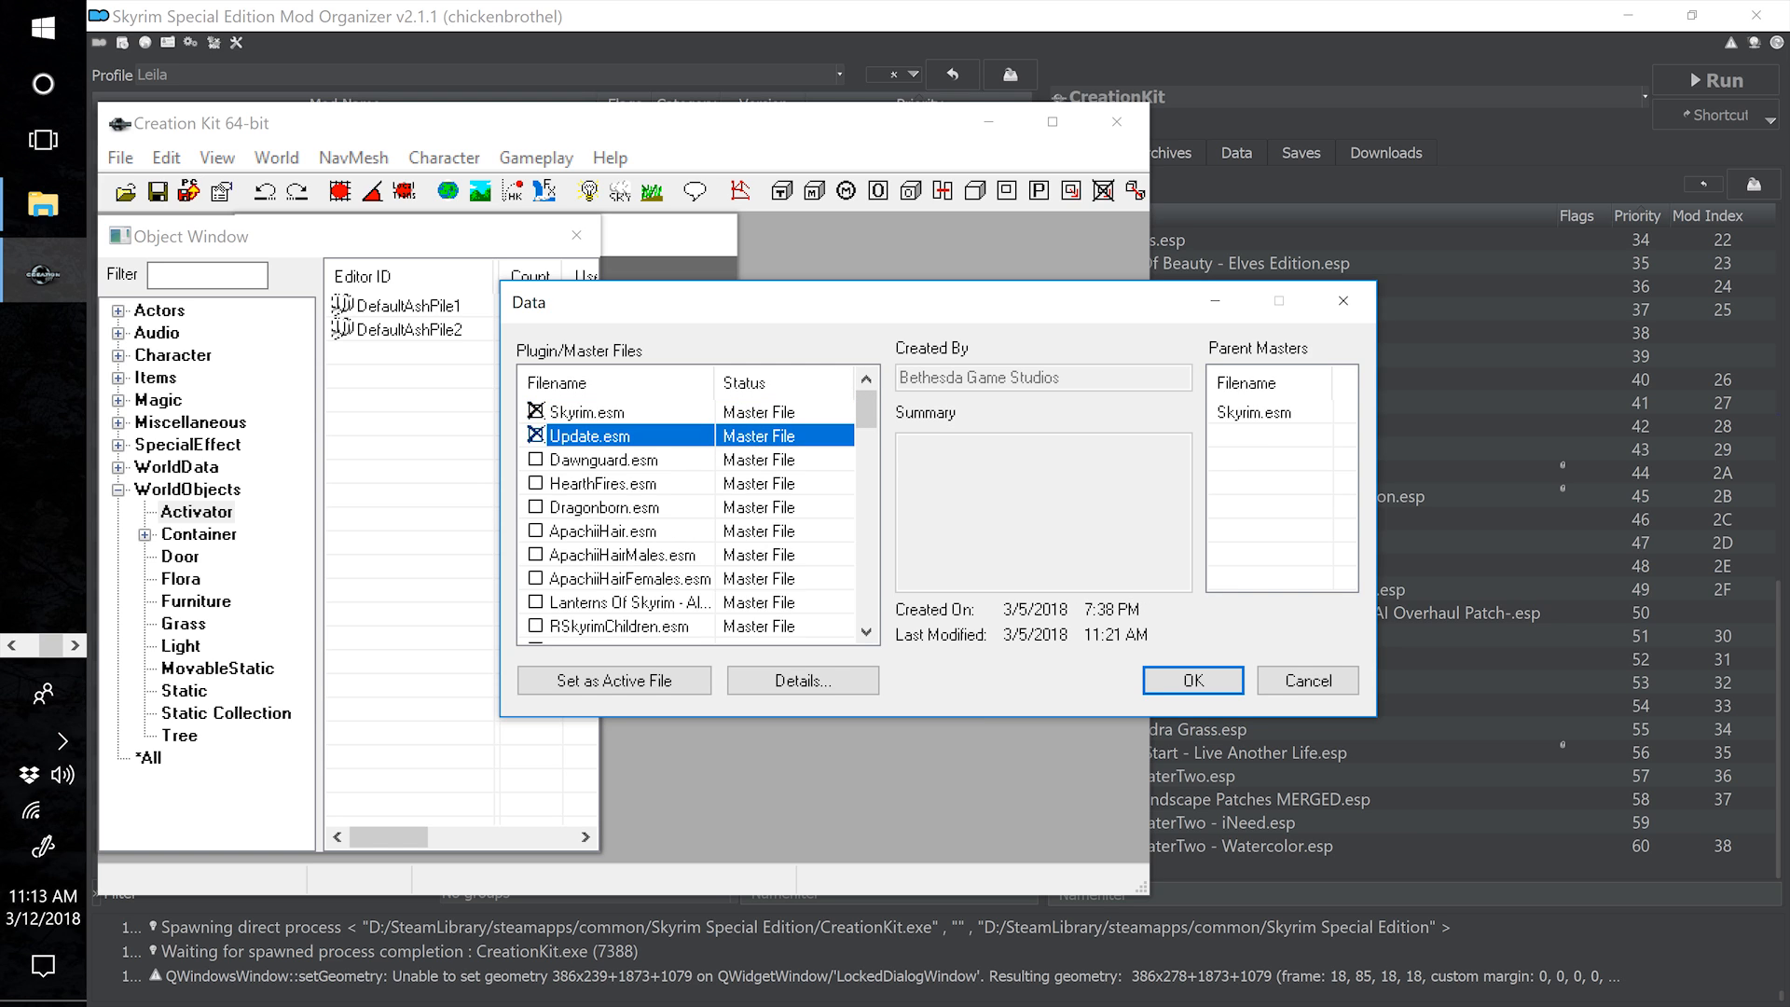
{"action": "double_click", "coordinate": [535, 458]}
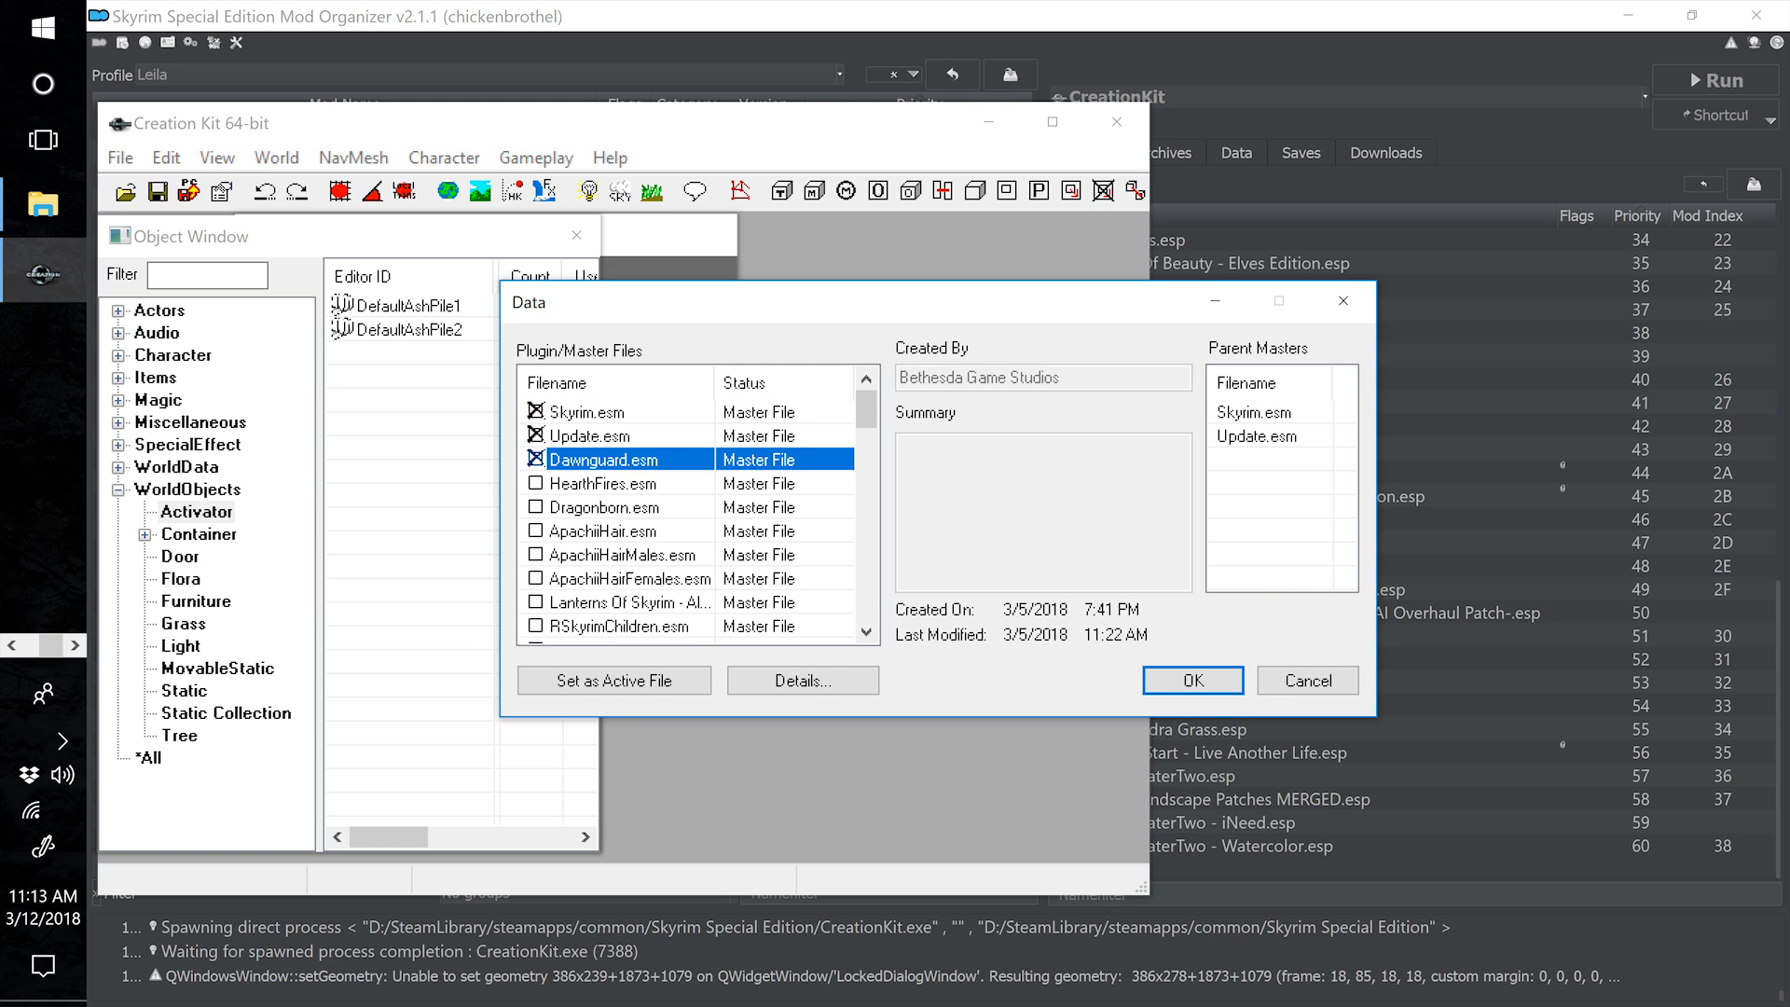
{"action": "double_click", "coordinate": [536, 506]}
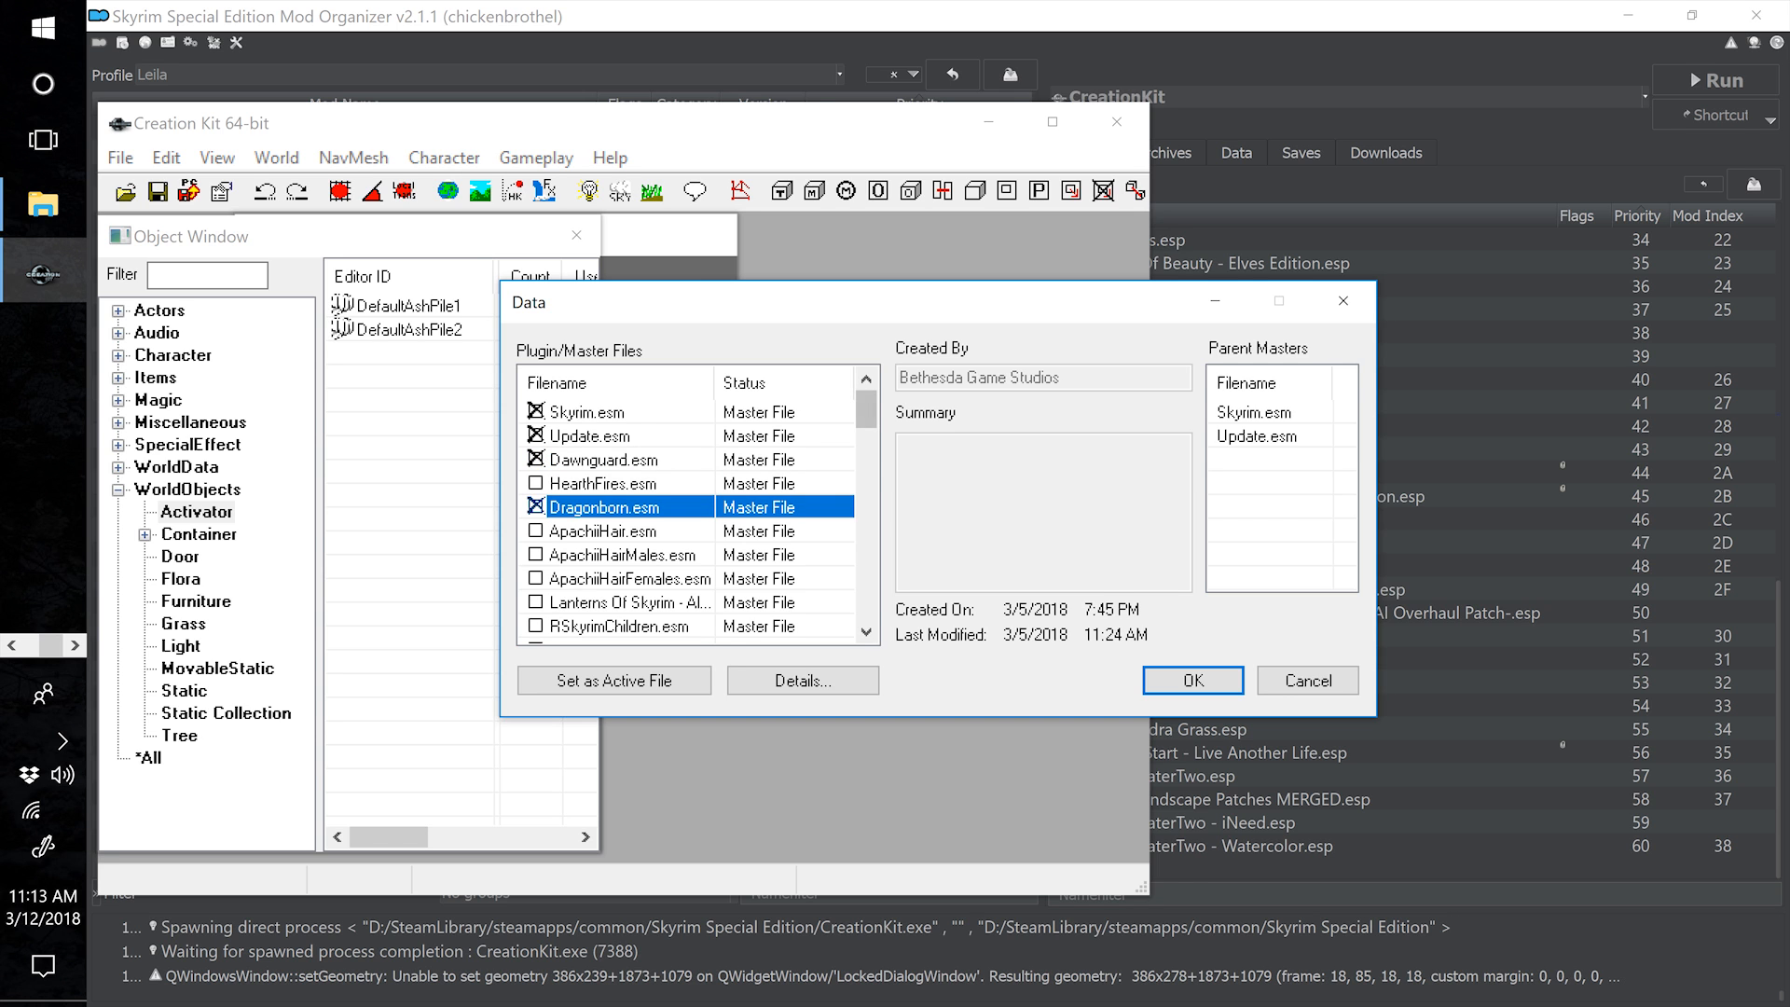
{"action": "mouse_move", "coordinate": [866, 409]}
{"action": "left_mouse_down"}
{"action": "mouse_move", "coordinate": [866, 521]}
{"action": "mouse_move", "coordinate": [866, 443]}
{"action": "left_mouse_up"}
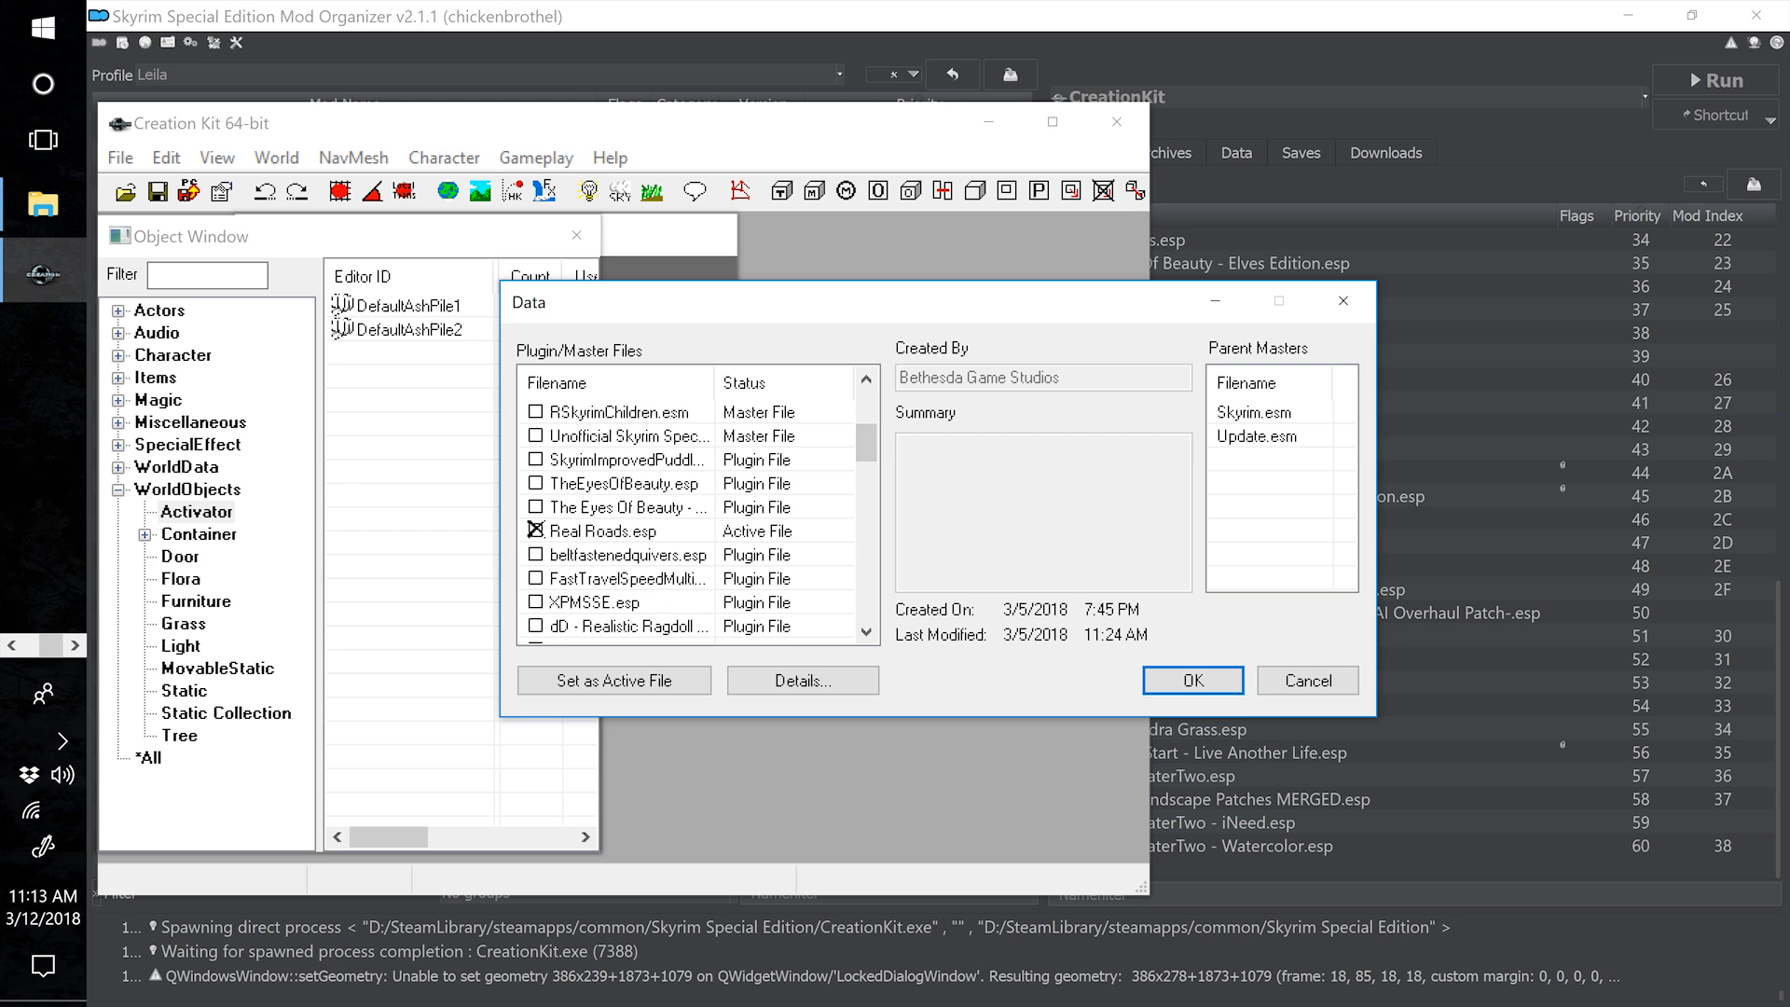
Load the chosen master and plugin files, answering yes to all for the loading warnings
{"action": "left_click", "coordinate": [1193, 679]}
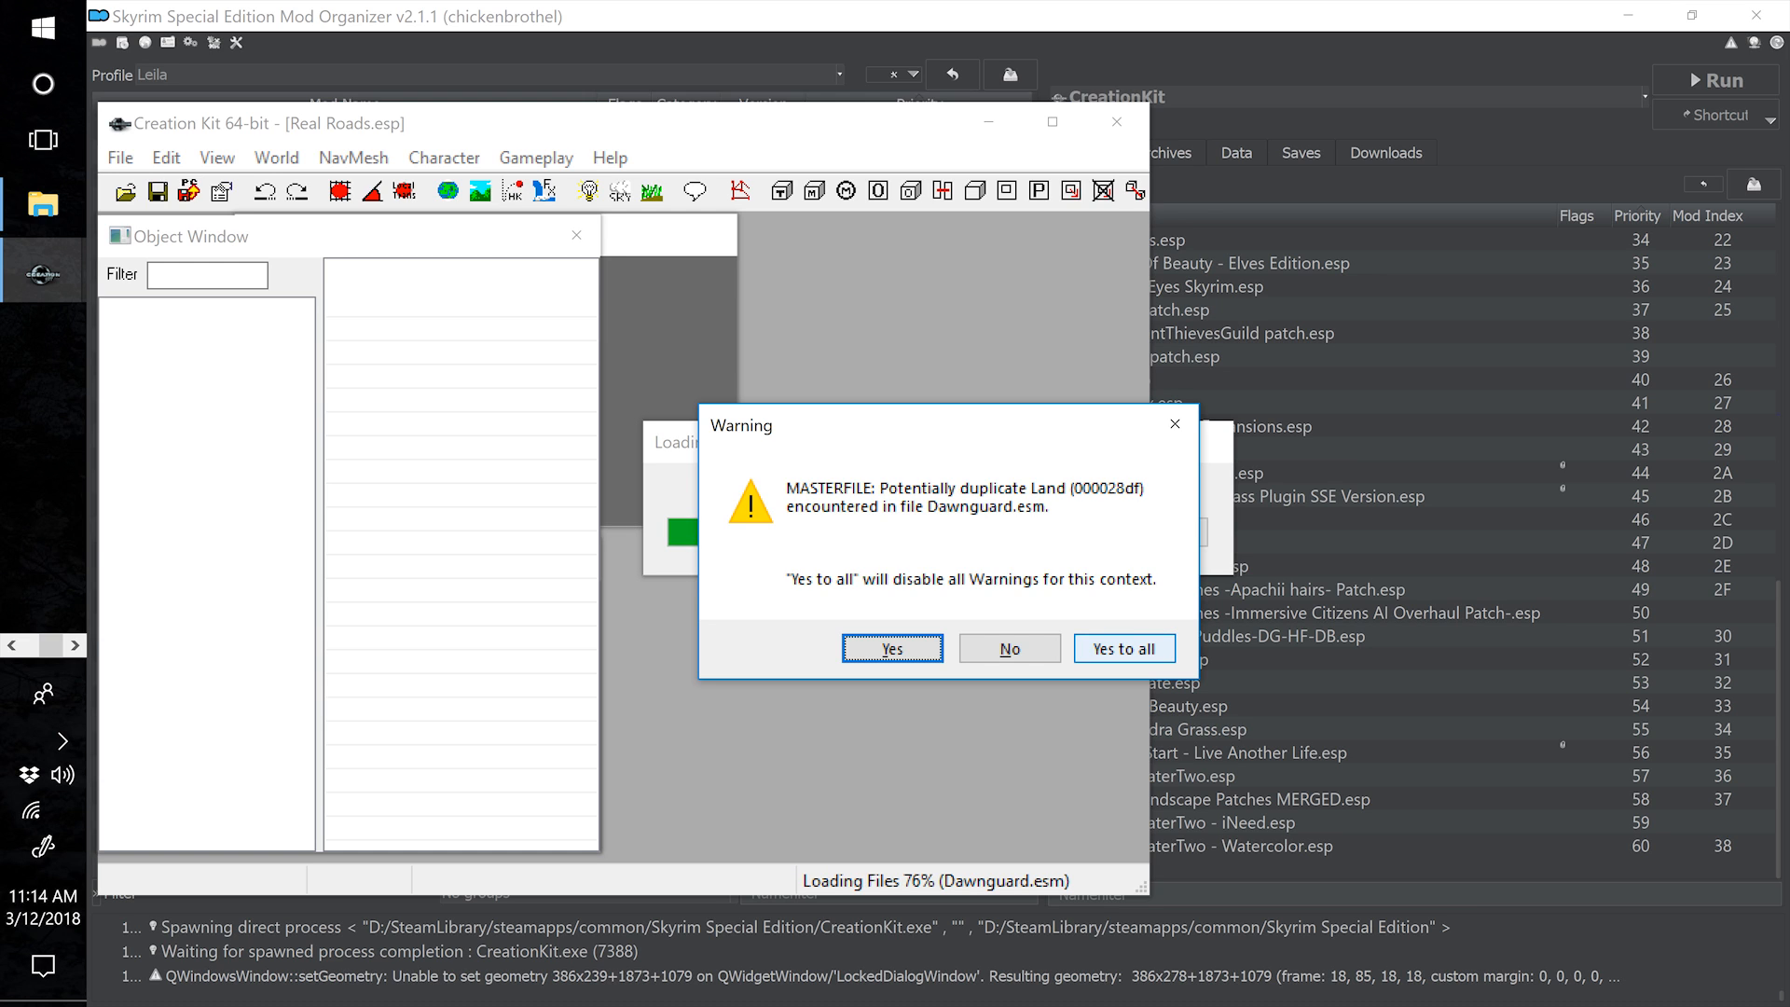
{"action": "left_click", "coordinate": [1114, 649]}
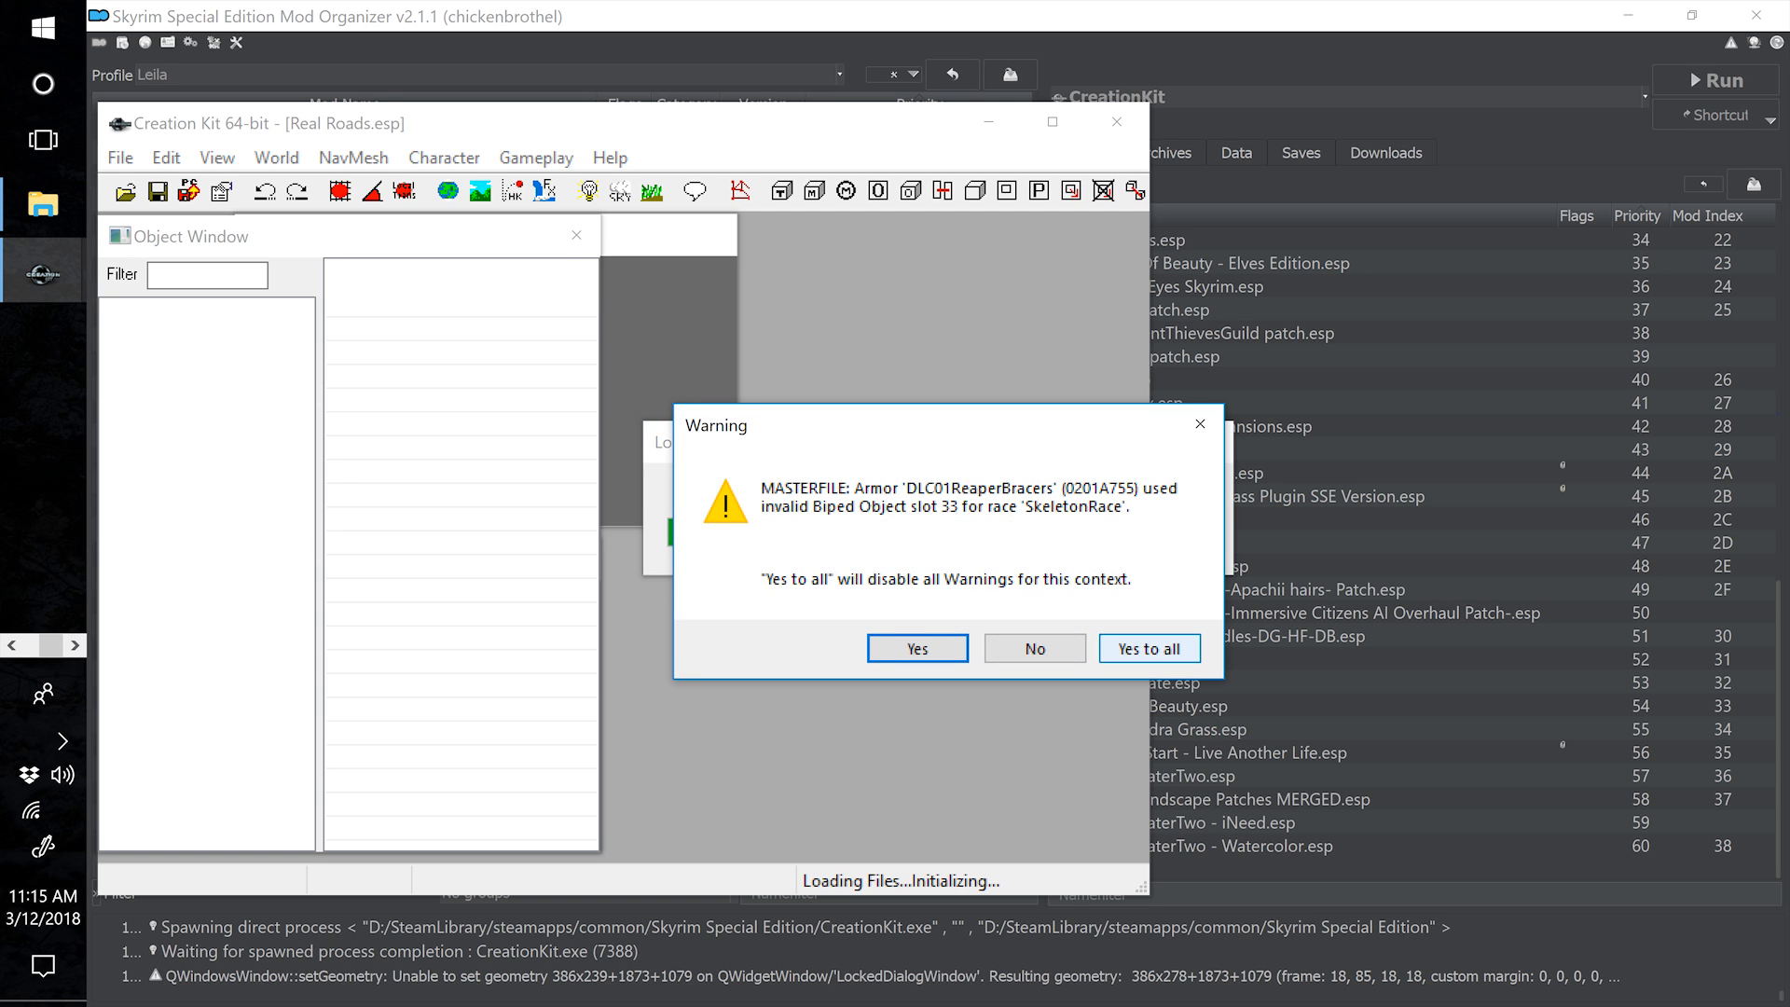
{"action": "left_click", "coordinate": [1149, 649]}
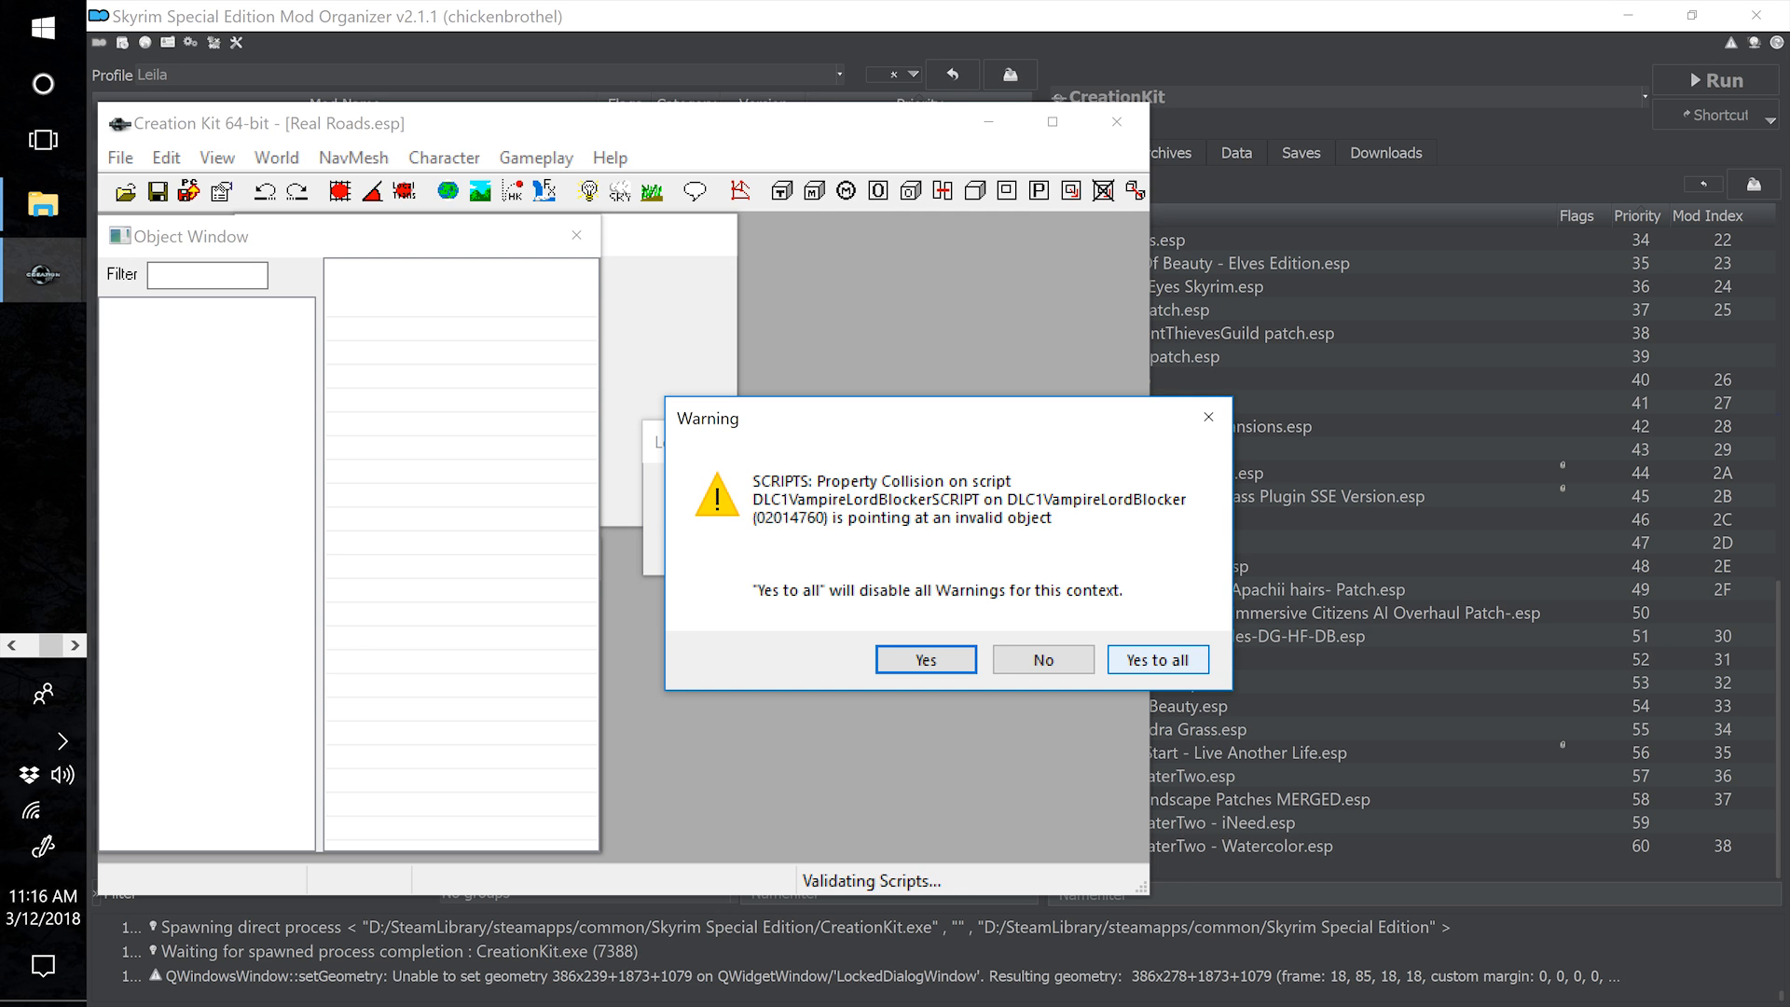
{"action": "key", "text": "Return"}
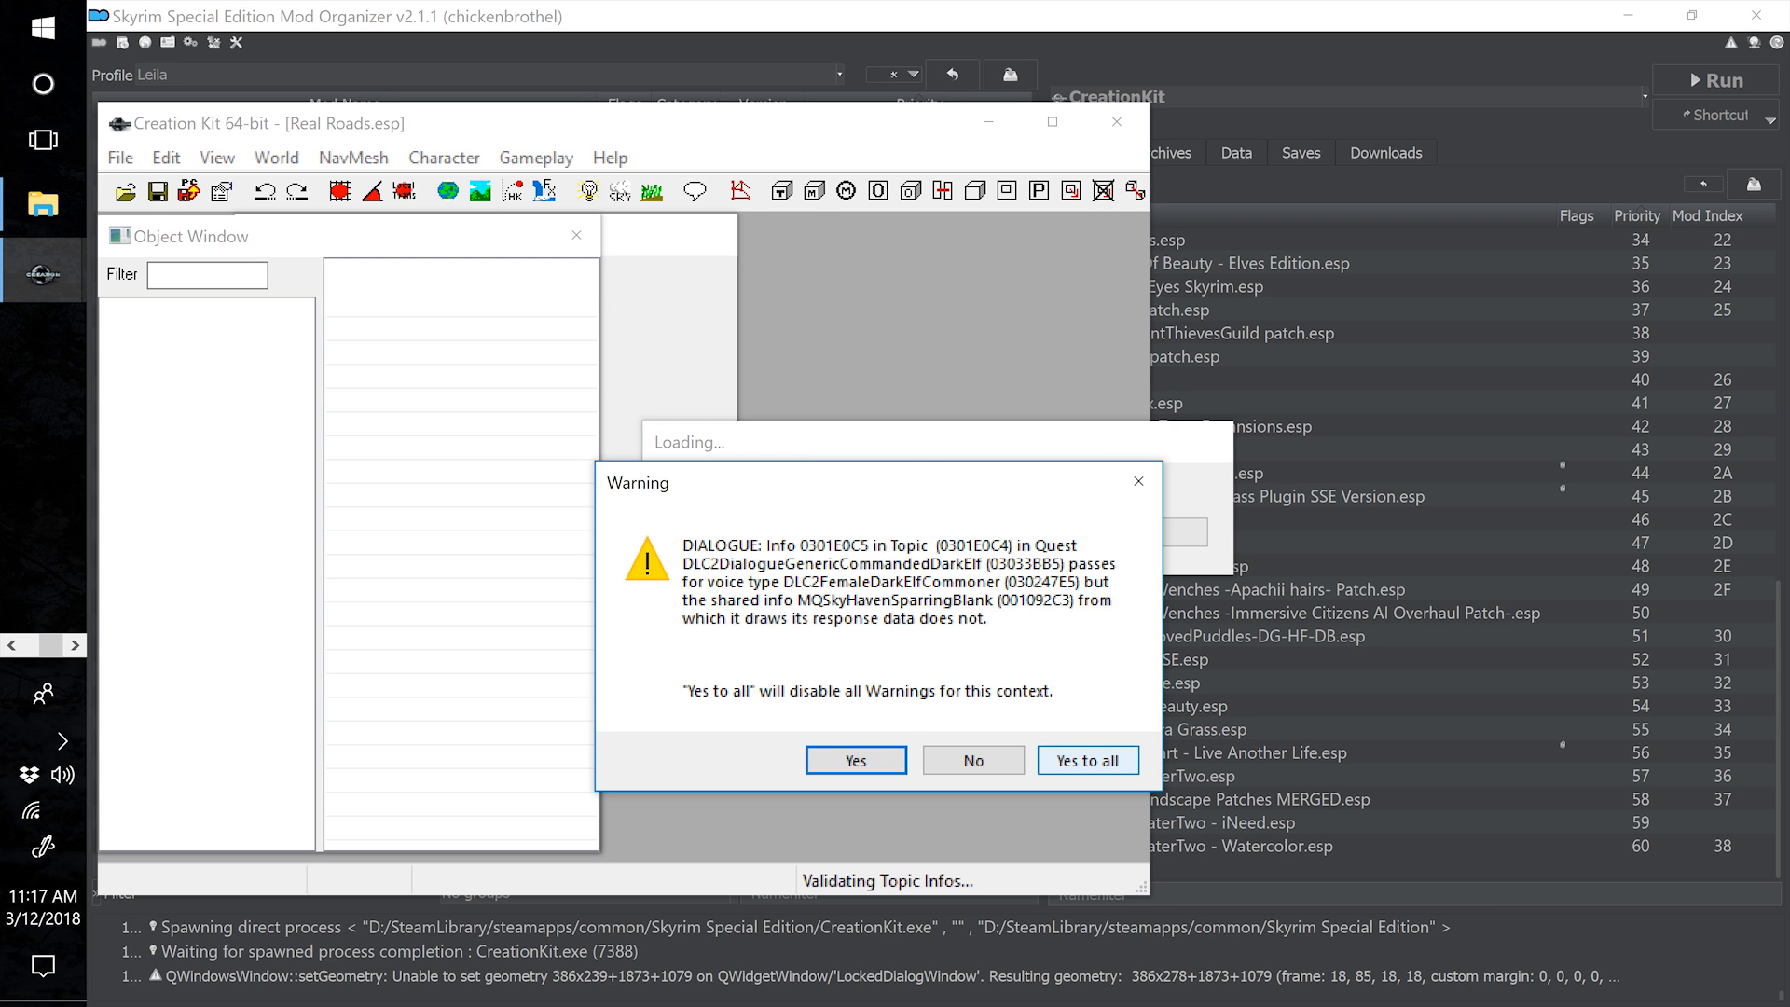
{"action": "left_click", "coordinate": [1087, 760]}
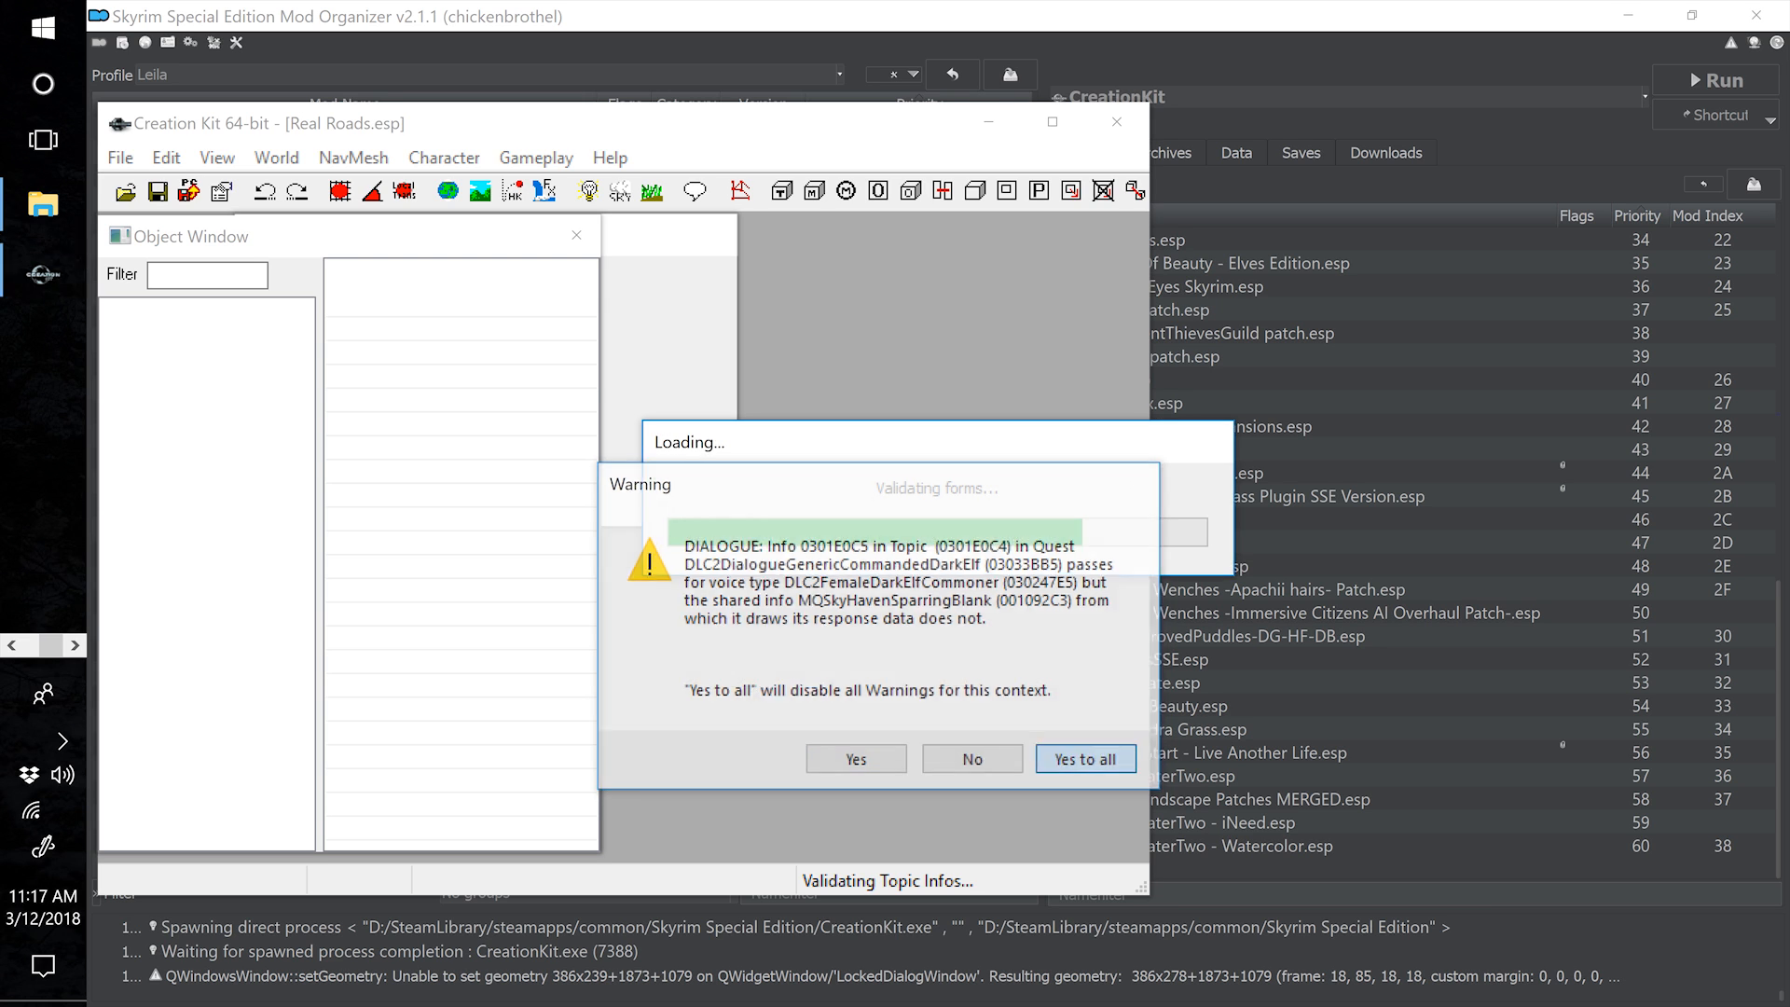
Save the active Real Roads.esp plugin
{"action": "left_click", "coordinate": [902, 229]}
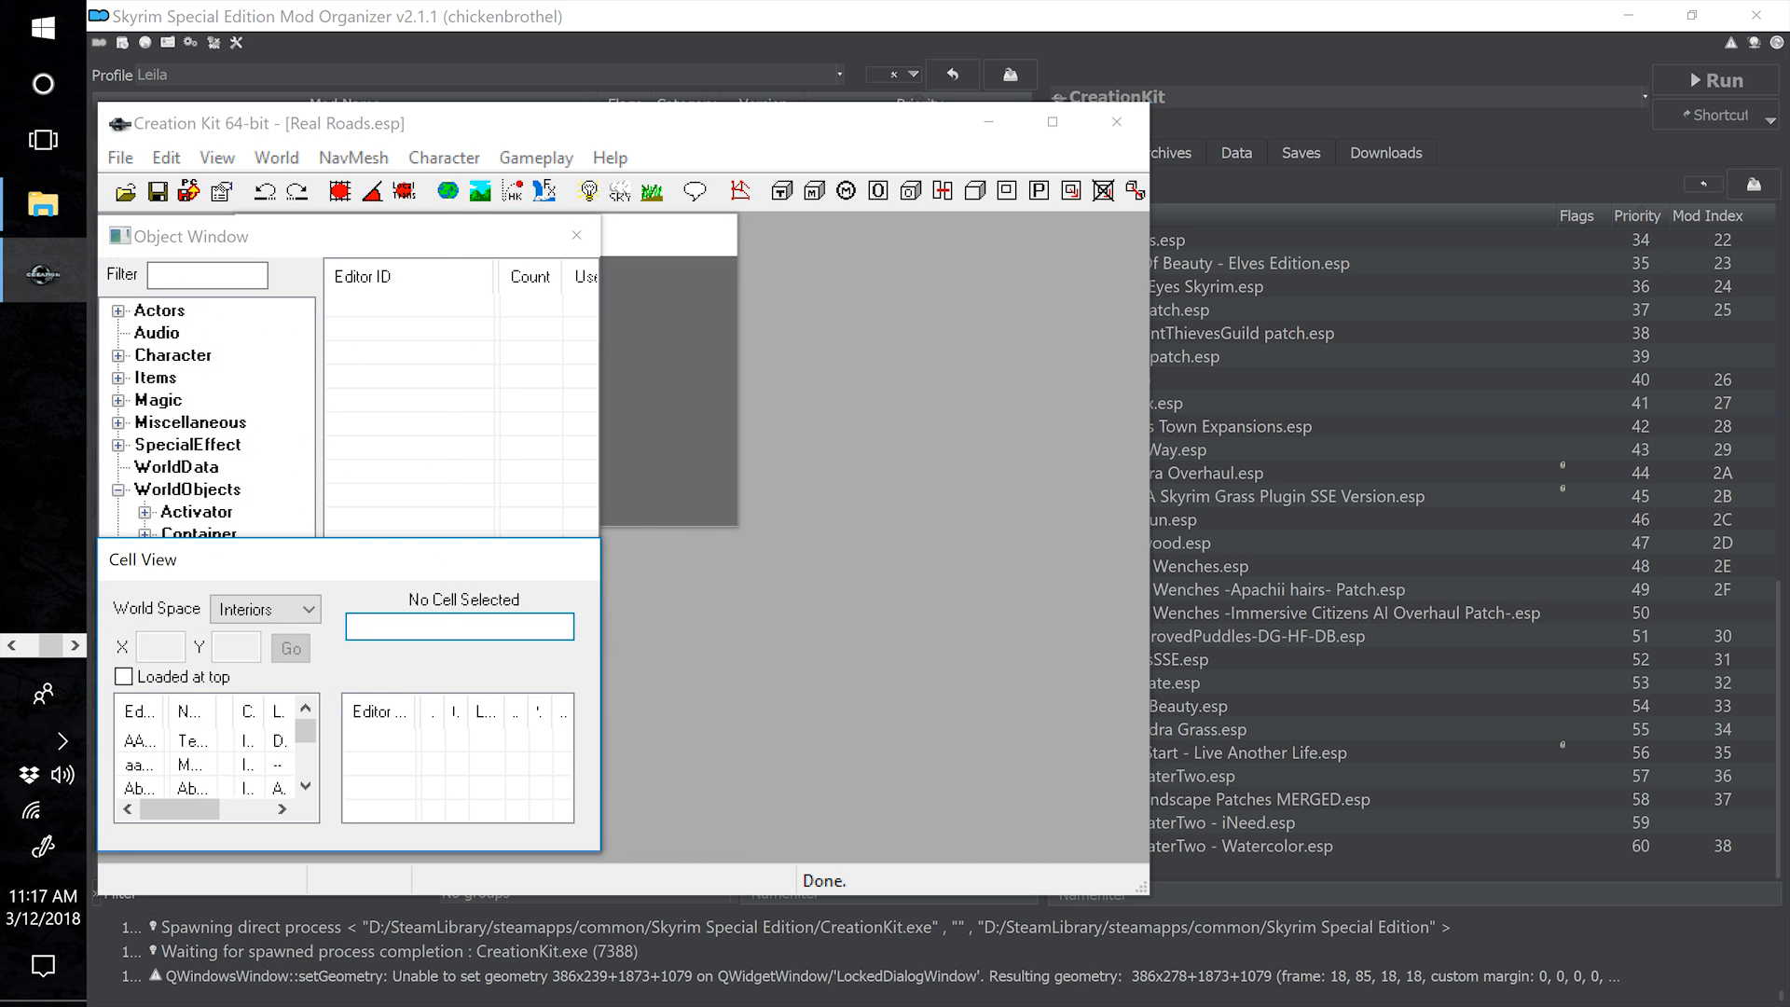
{"action": "left_click", "coordinate": [120, 157]}
{"action": "left_click", "coordinate": [116, 221]}
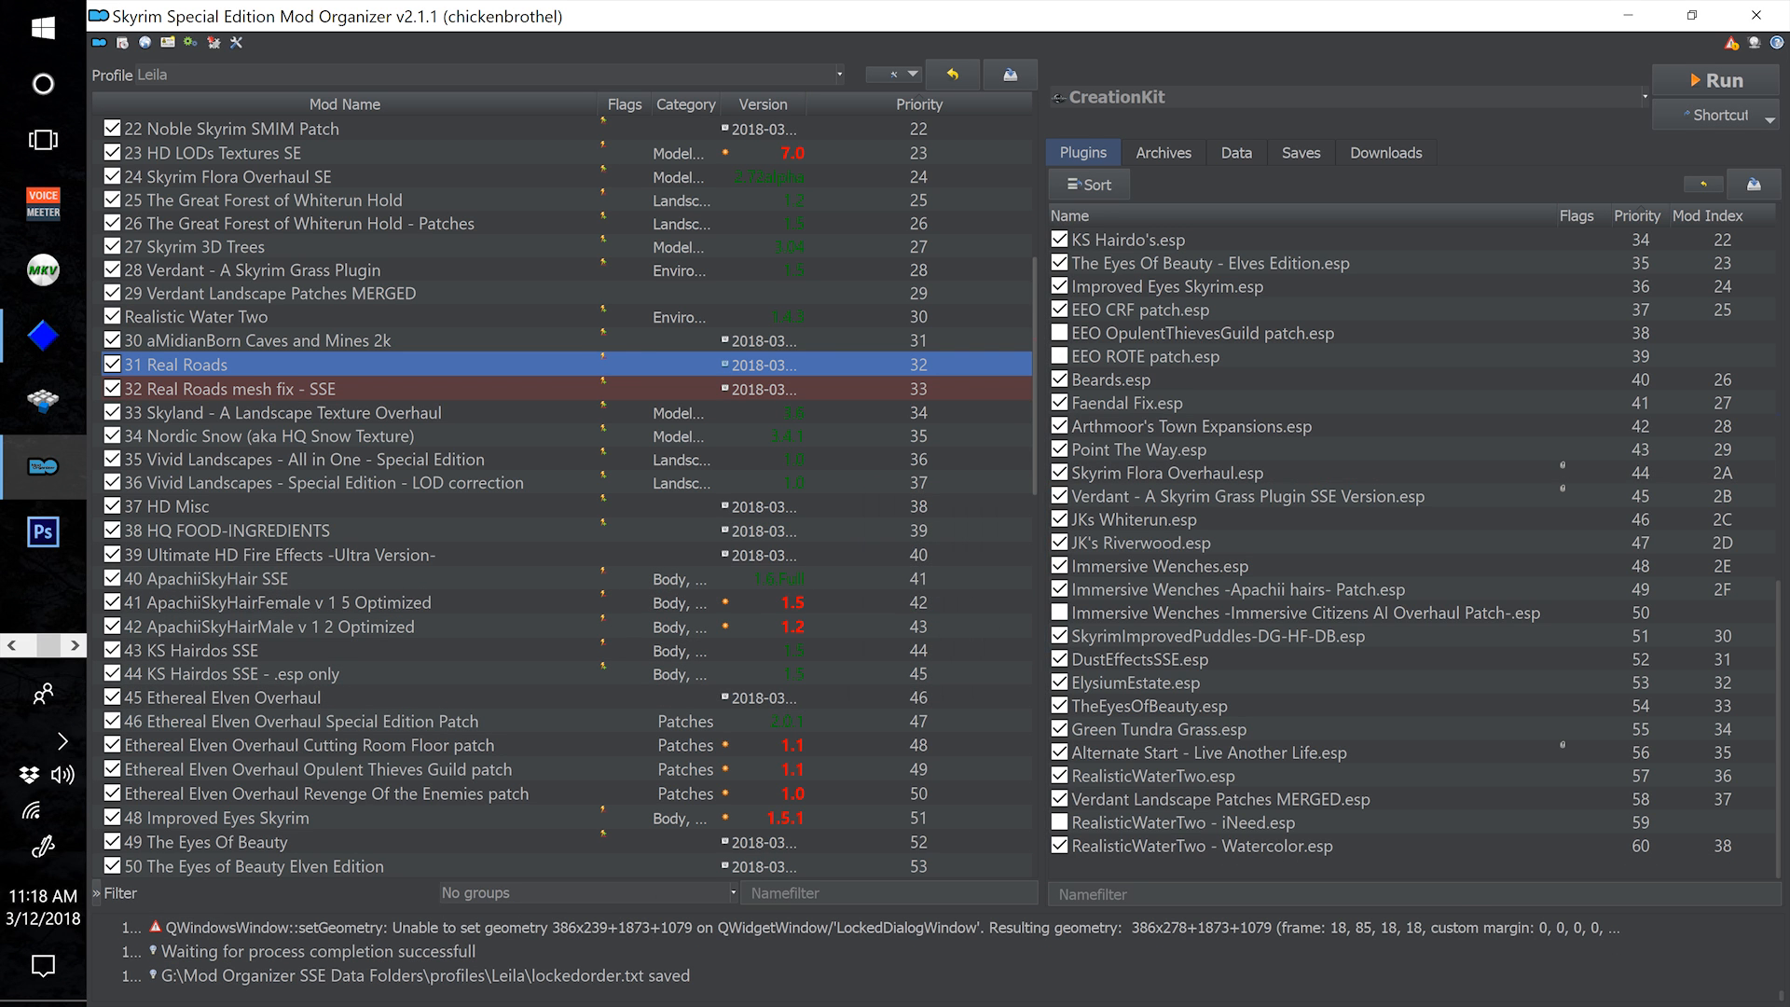
Check in Mod Organizer's Overwrite entry which file was saved there and its modification date, then close the view
{"action": "scroll", "coordinate": [562, 499], "scroll_direction": "down", "scroll_amount": 17}
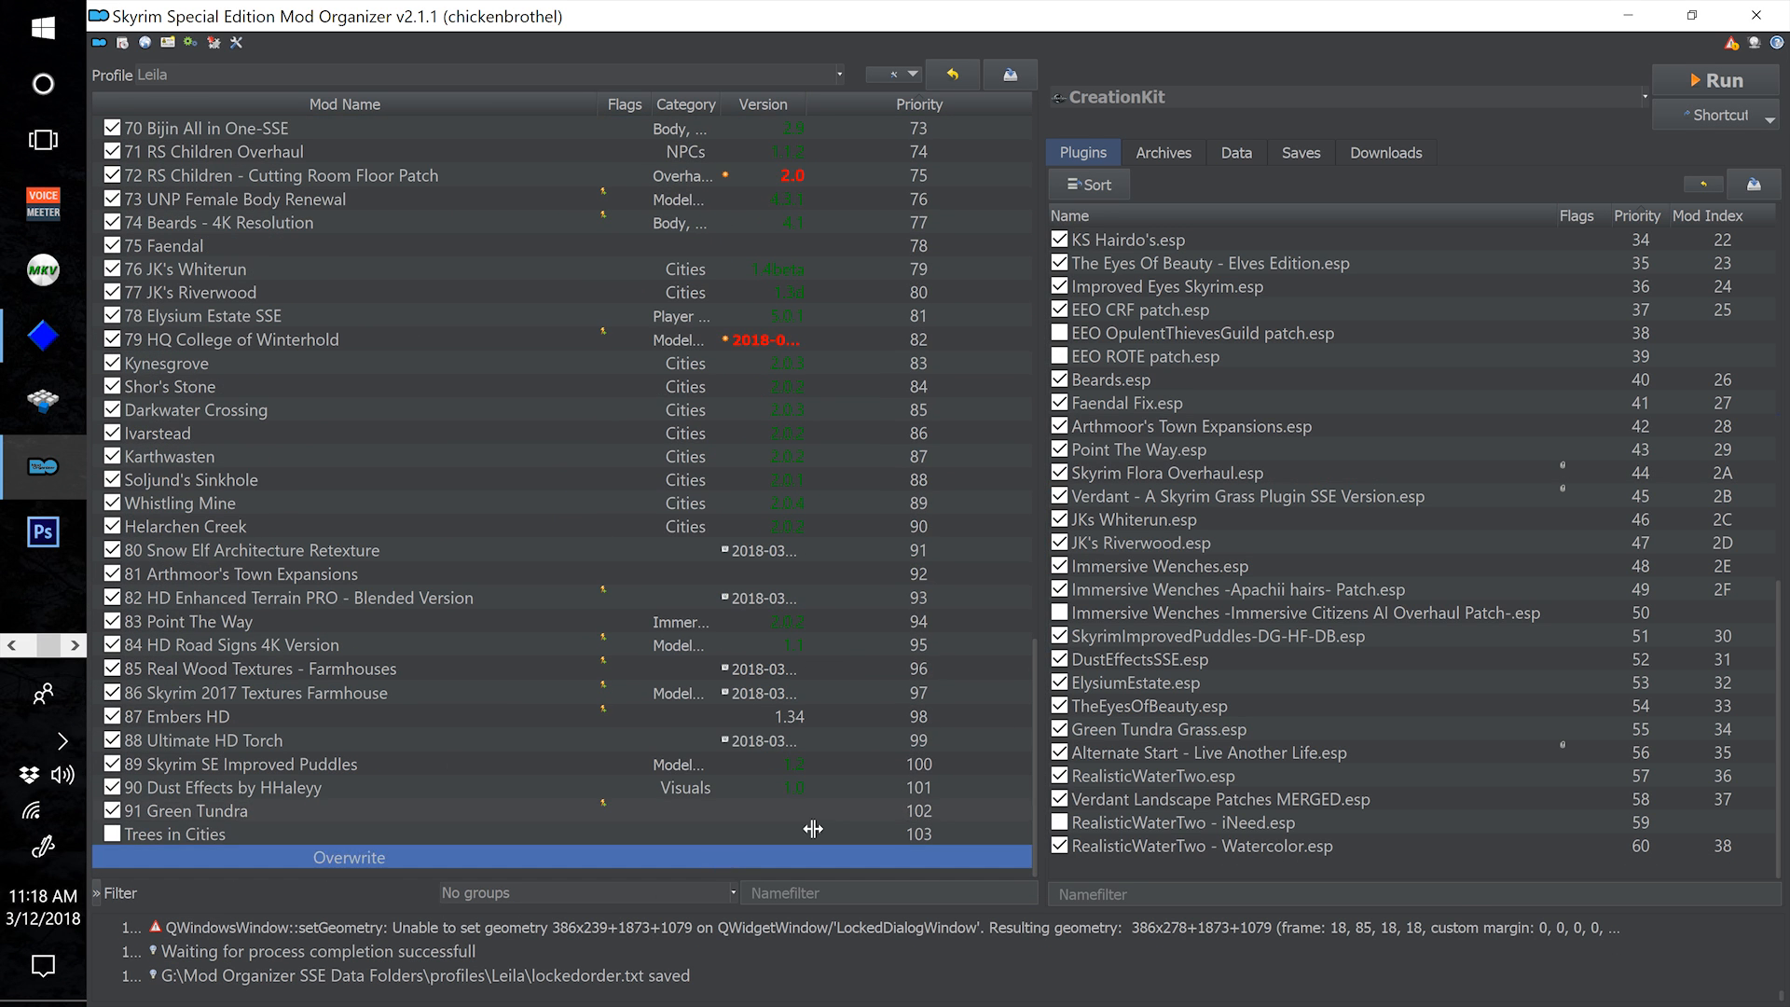
{"action": "double_click", "coordinate": [761, 859]}
{"action": "left_click_drag", "start_coordinate": [1185, 530], "coordinate": [1774, 529]}
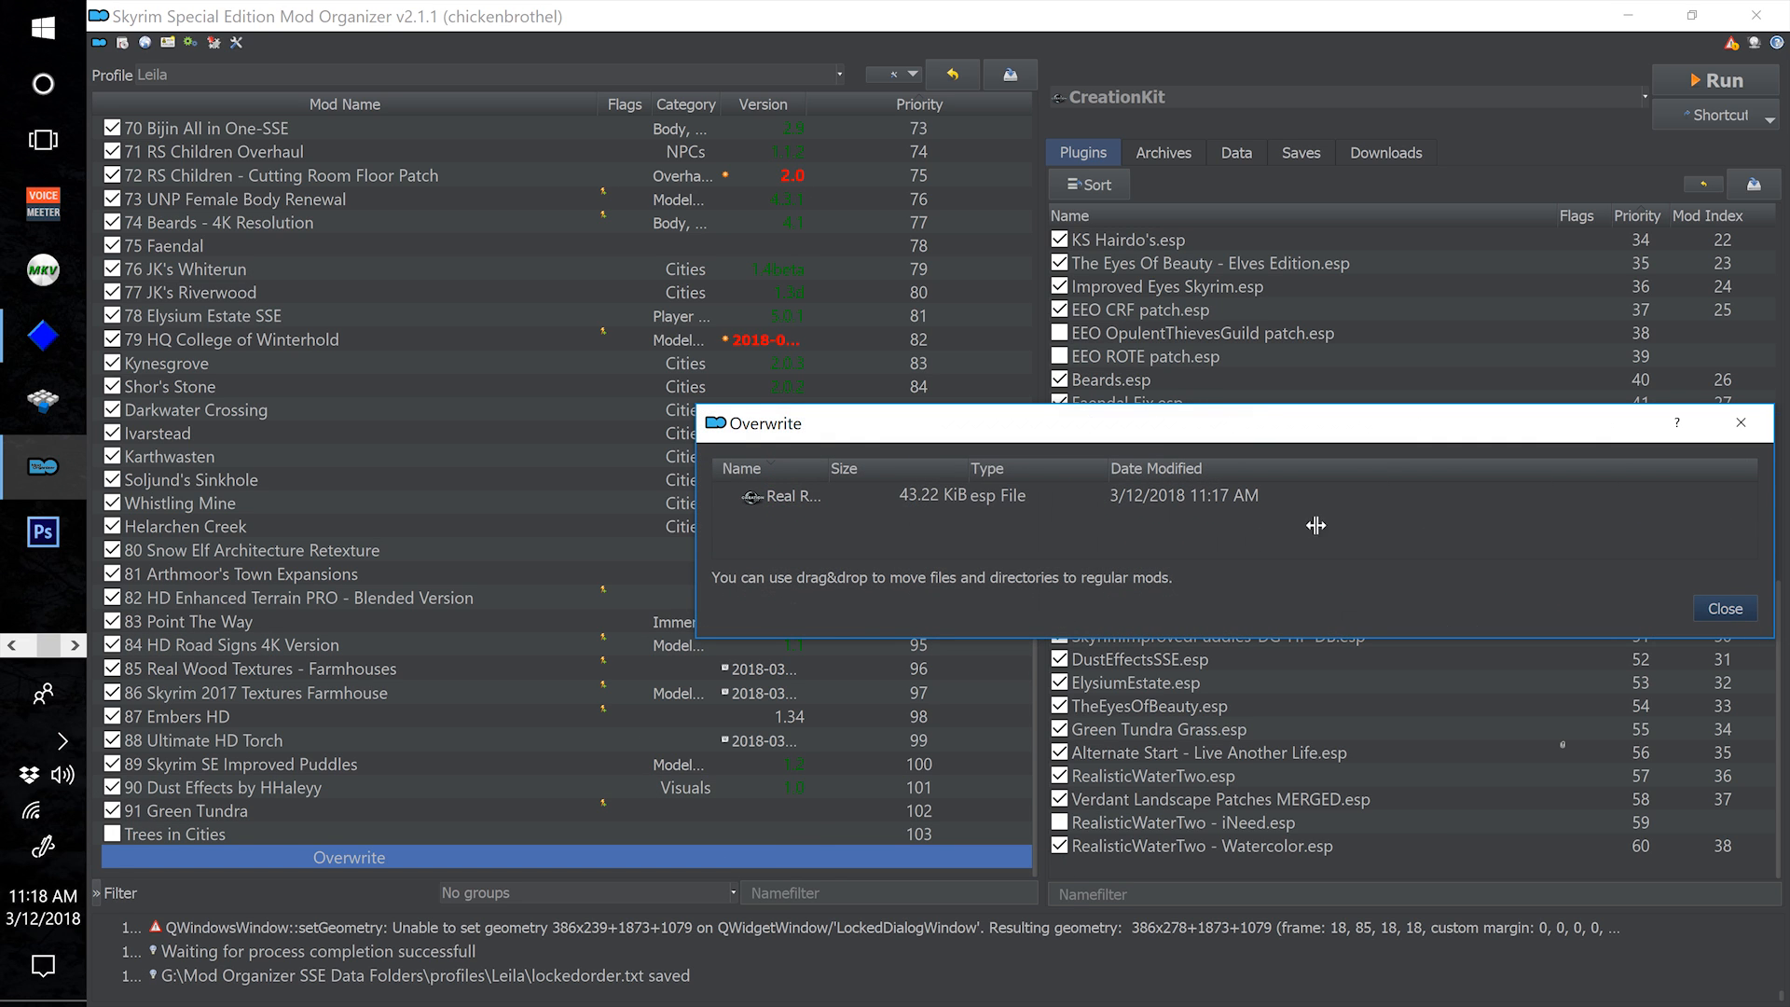
{"action": "left_click_drag", "start_coordinate": [824, 475], "coordinate": [1105, 540]}
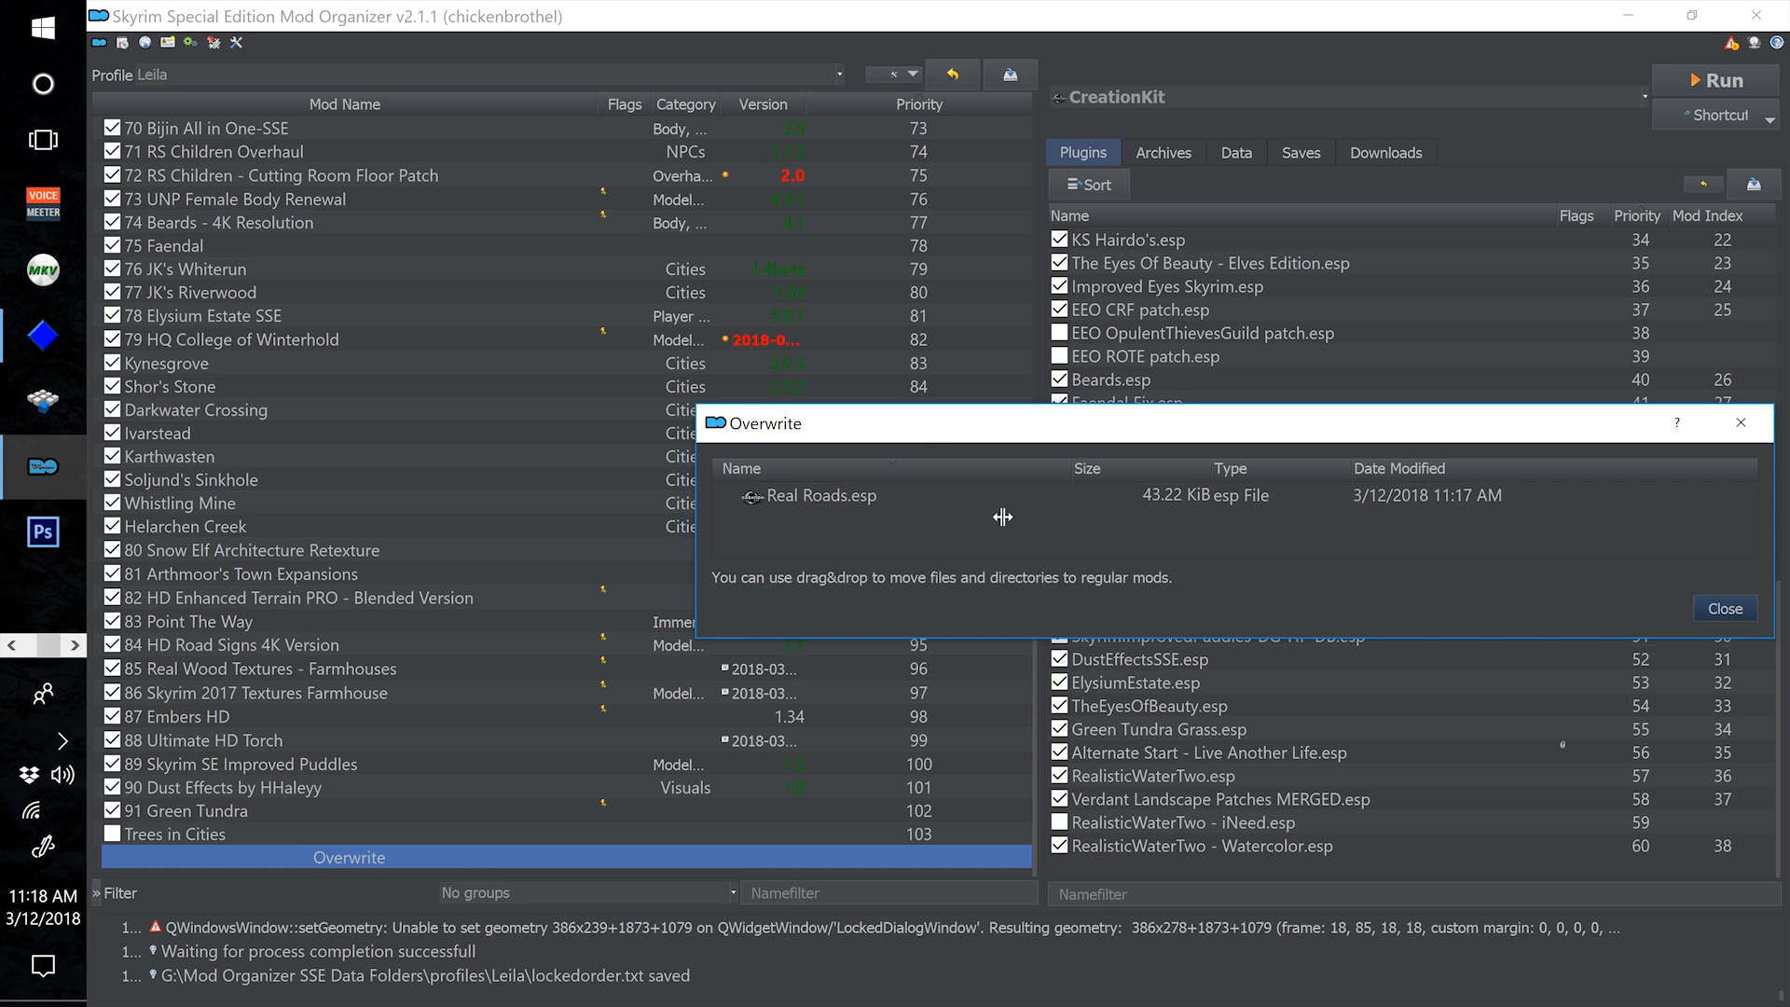
{"action": "left_click_drag", "start_coordinate": [936, 429], "coordinate": [601, 232]}
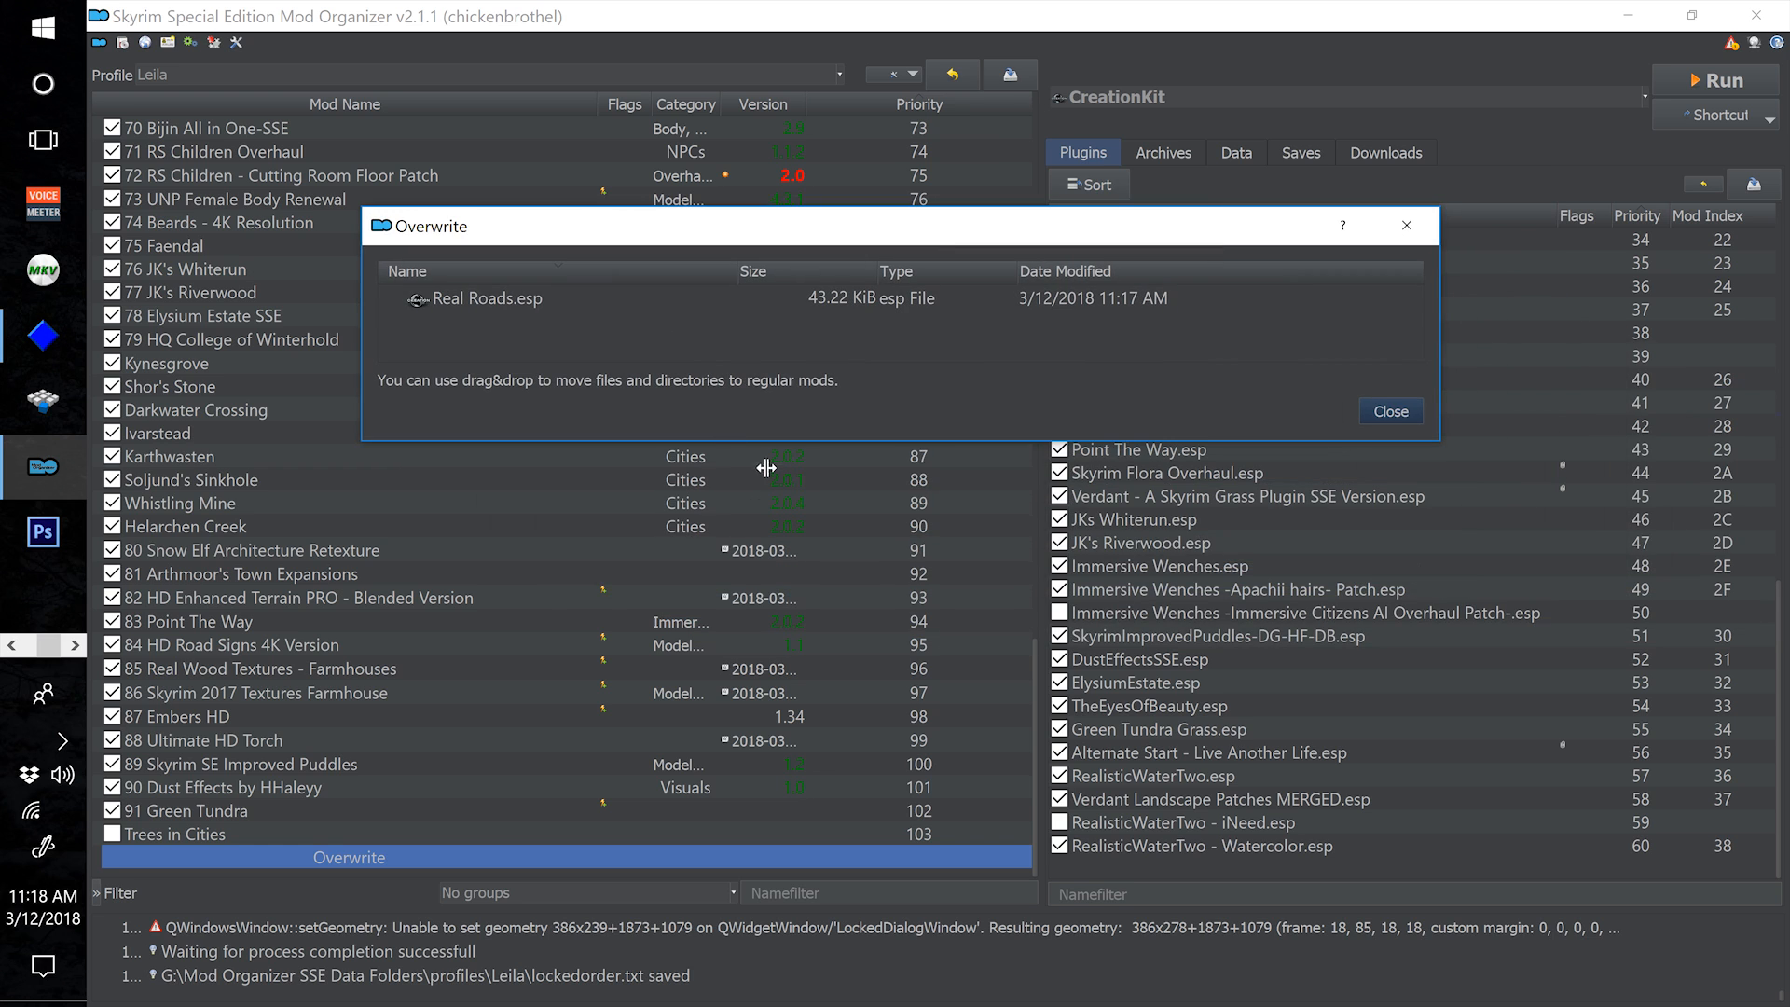
{"action": "left_click_drag", "start_coordinate": [866, 443], "coordinate": [865, 716]}
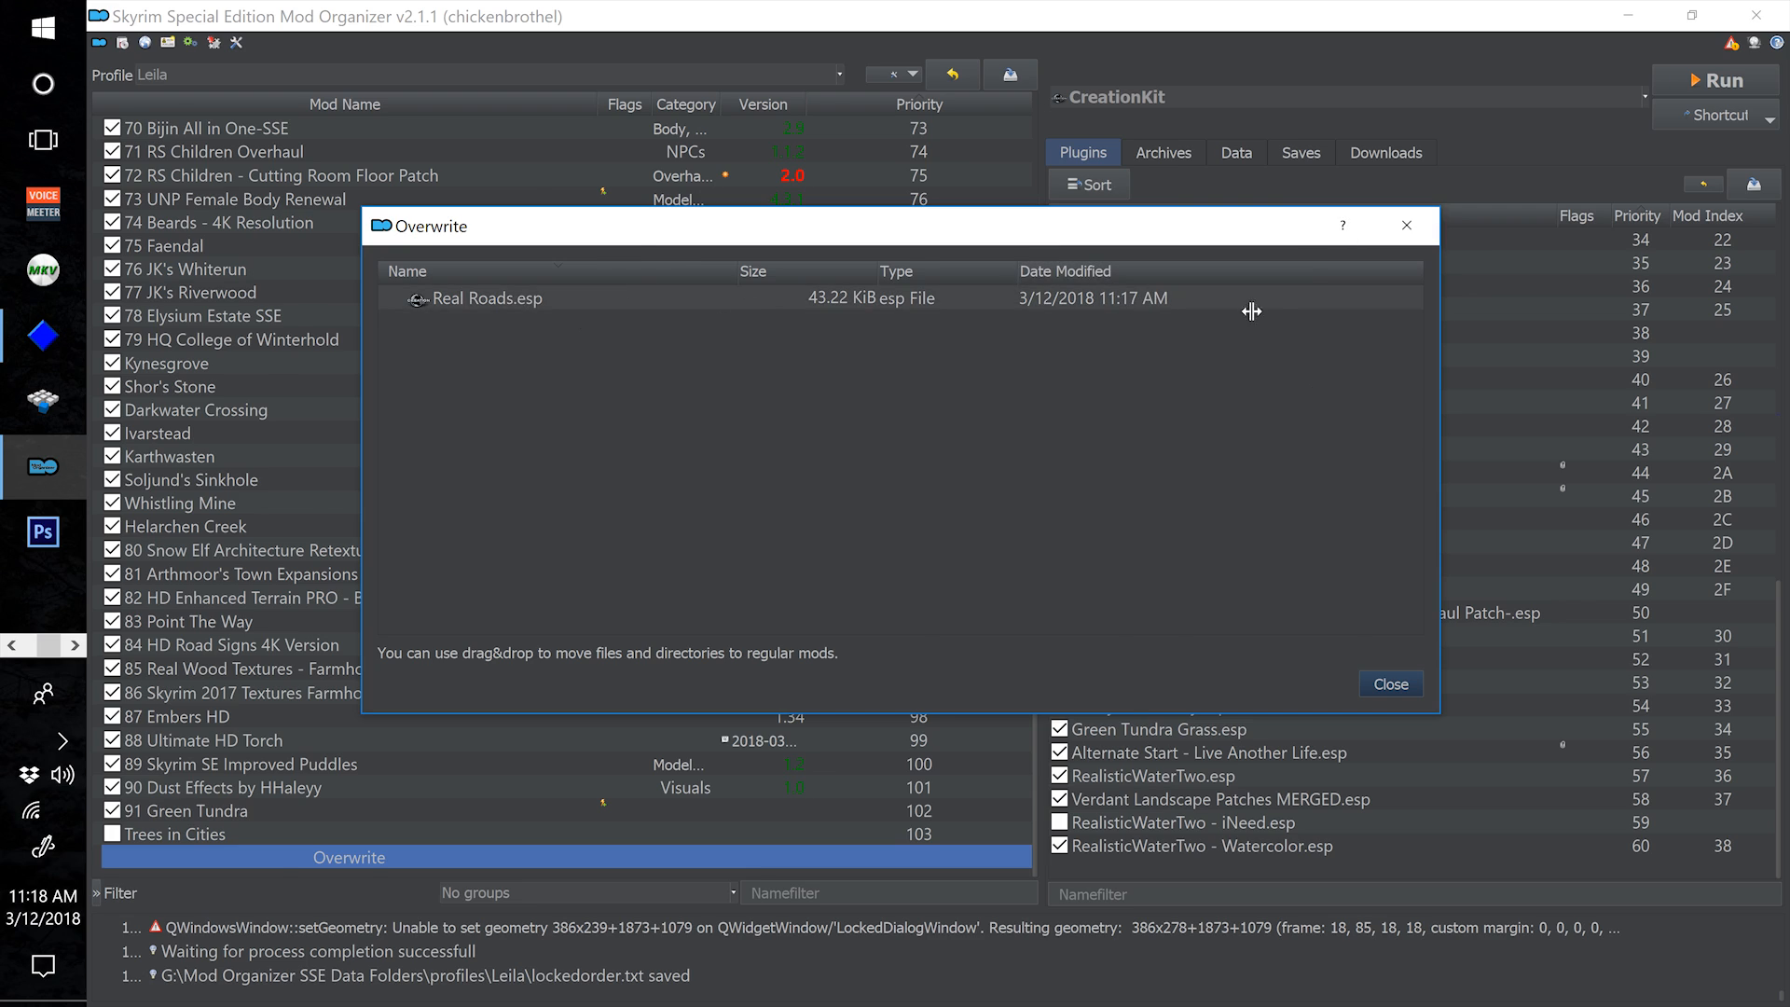
{"action": "left_click", "coordinate": [1407, 224]}
Locate and select the 31 Real Roads mod in the mod list
{"action": "scroll", "coordinate": [552, 740], "scroll_direction": "up", "scroll_amount": 7}
{"action": "scroll", "coordinate": [551, 740], "scroll_direction": "up", "scroll_amount": 8}
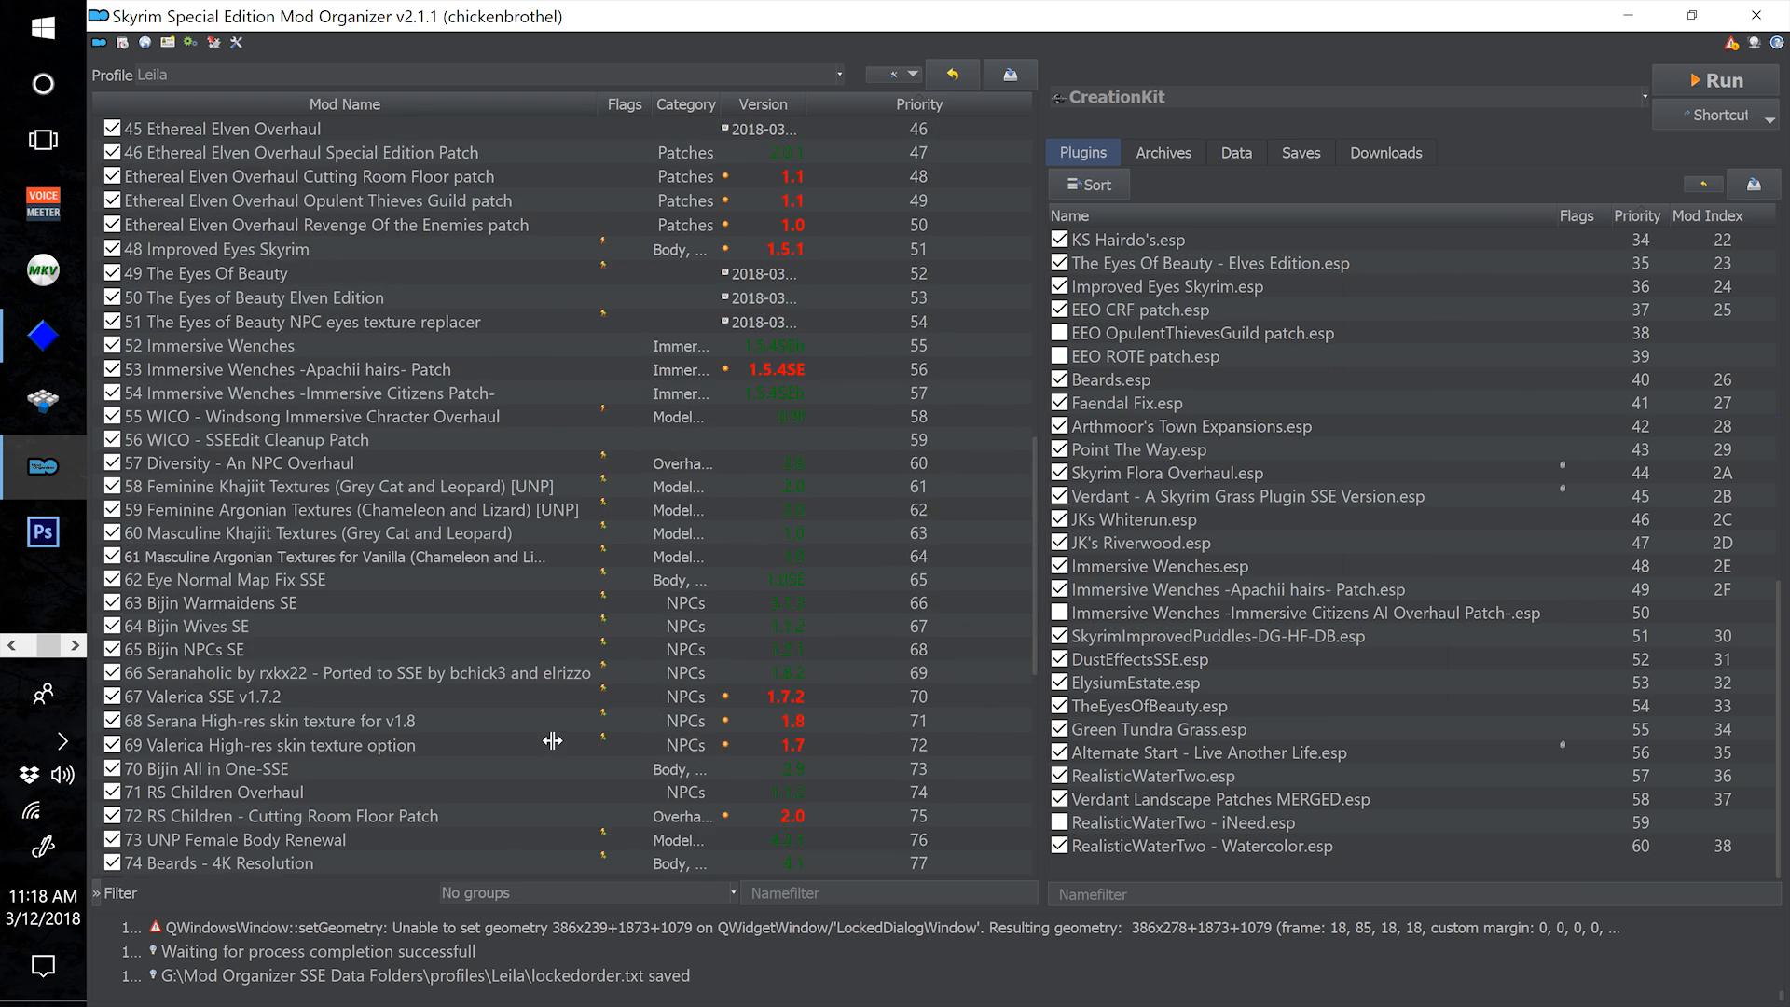
{"action": "scroll", "coordinate": [552, 740], "scroll_direction": "up", "scroll_amount": 2}
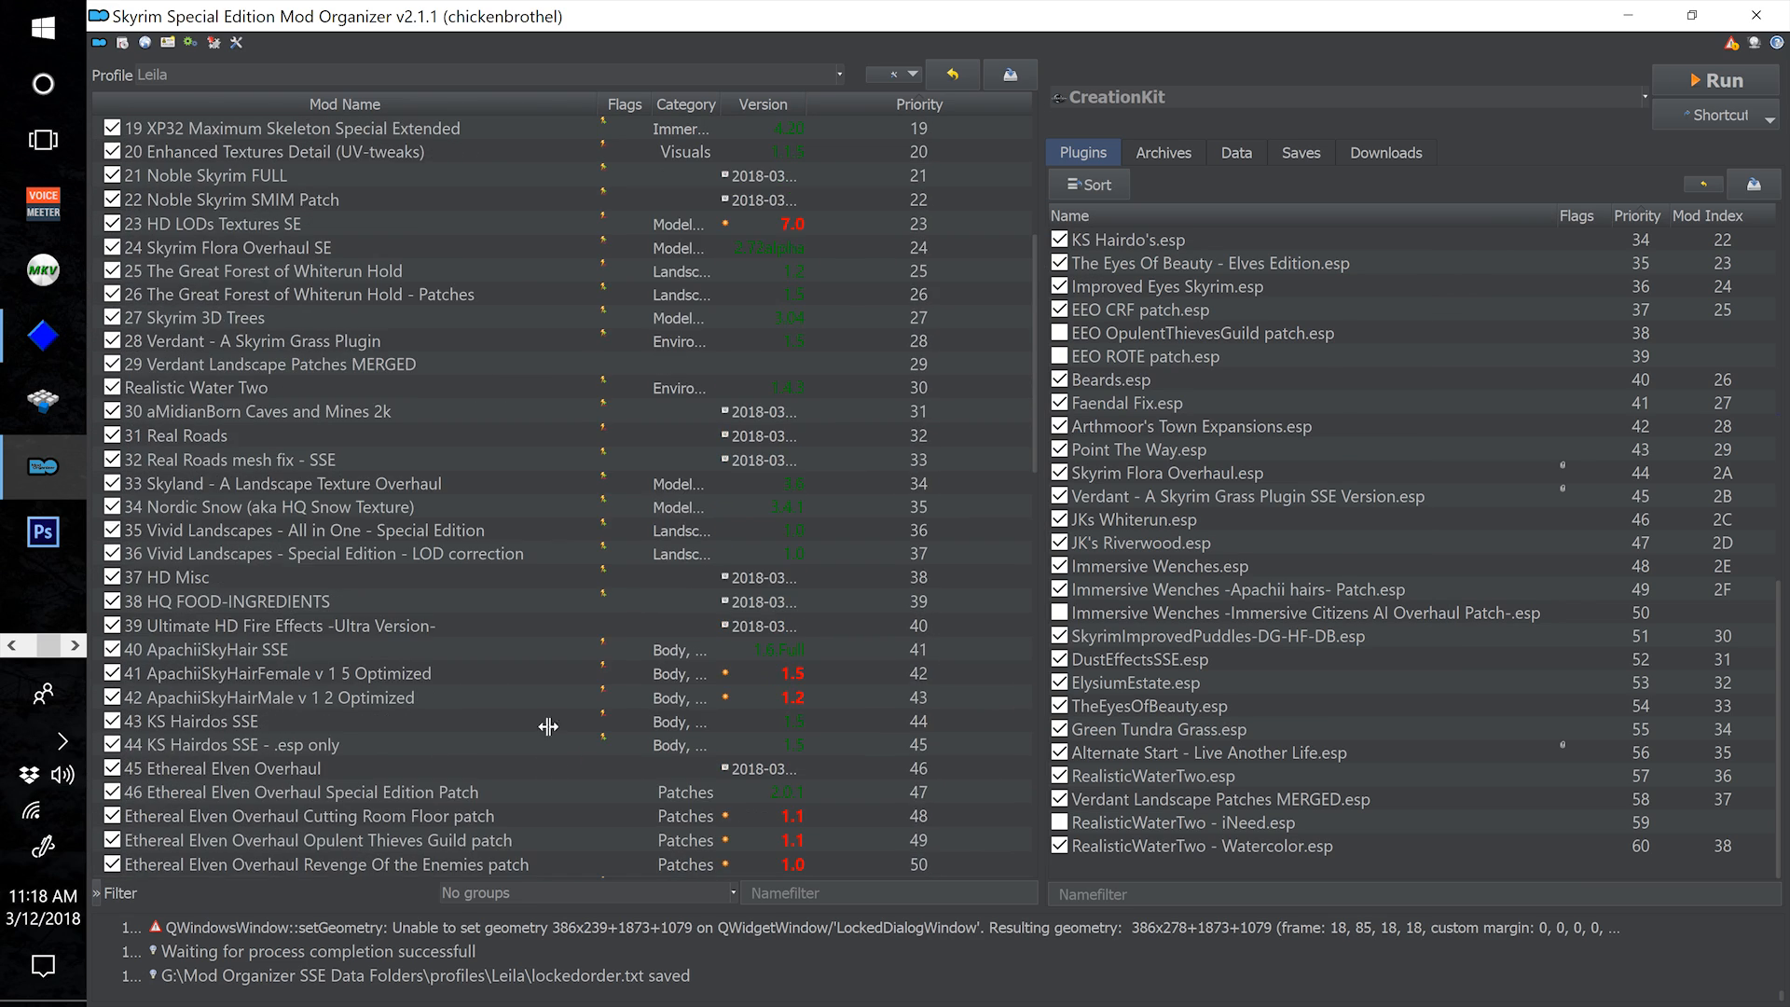
{"action": "left_click", "coordinate": [335, 438]}
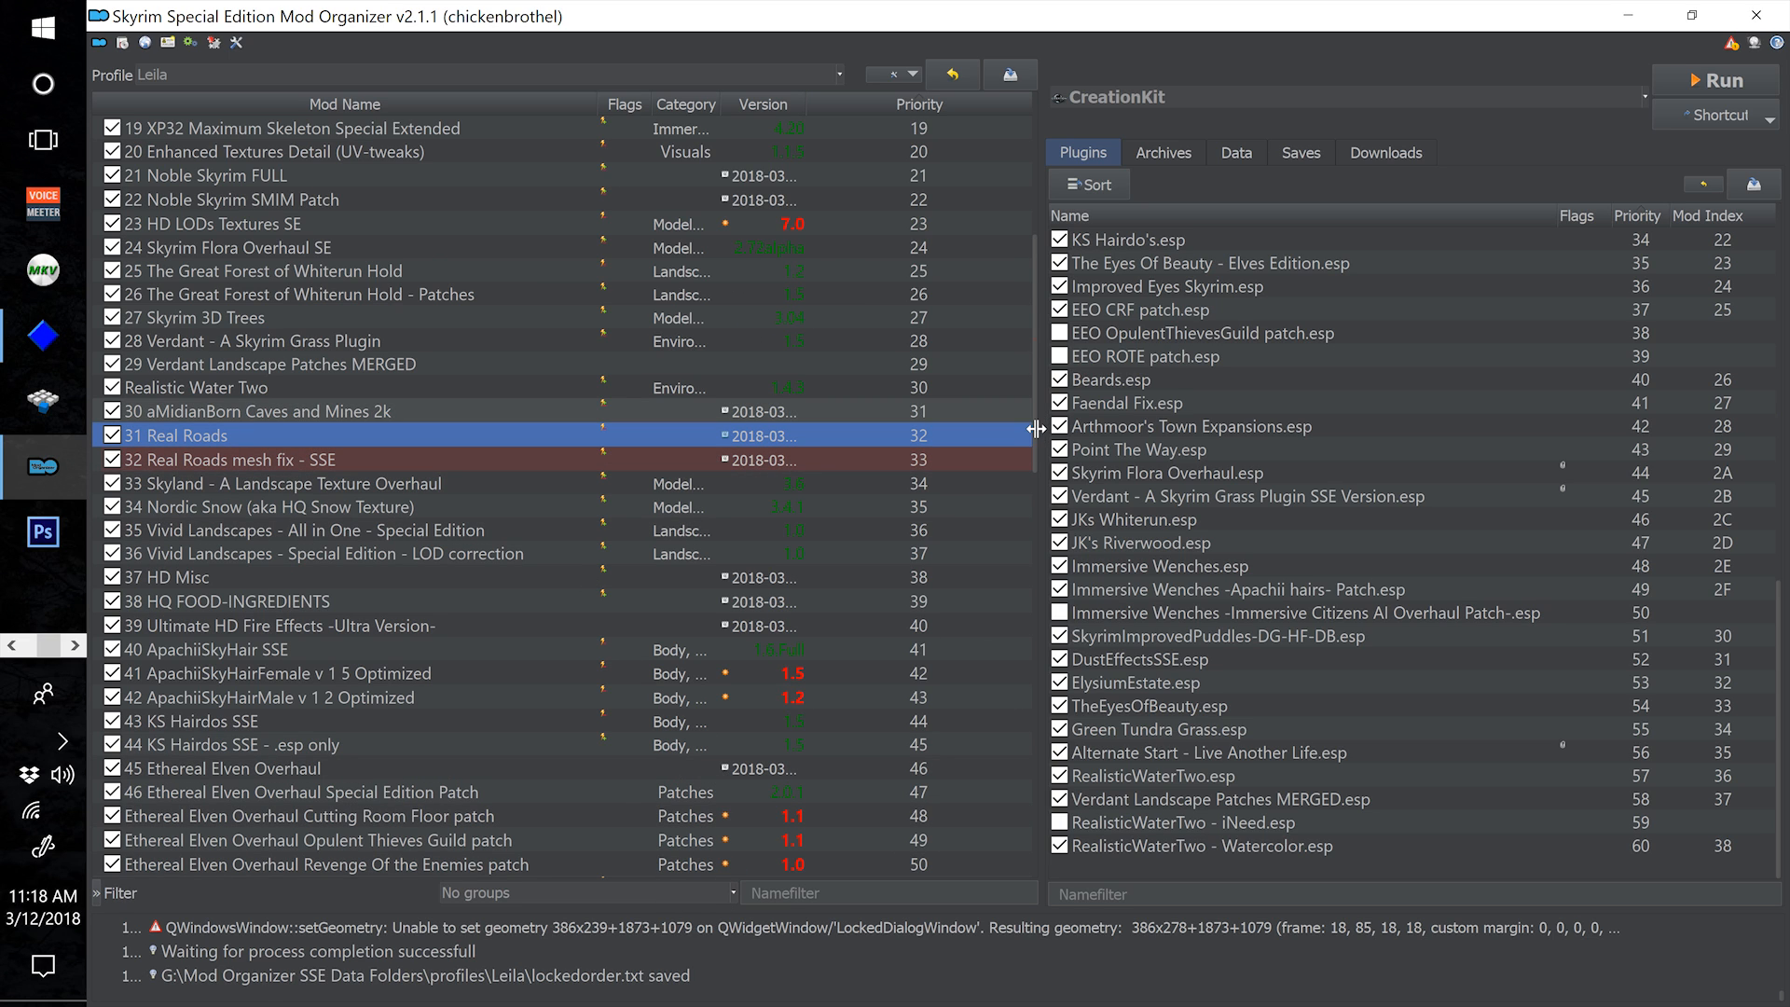
Open the Overwrite folder in File Explorer and place its window clear of the mod list
{"action": "left_click_drag", "start_coordinate": [1035, 427], "coordinate": [504, 860]}
{"action": "right_click", "coordinate": [503, 860]}
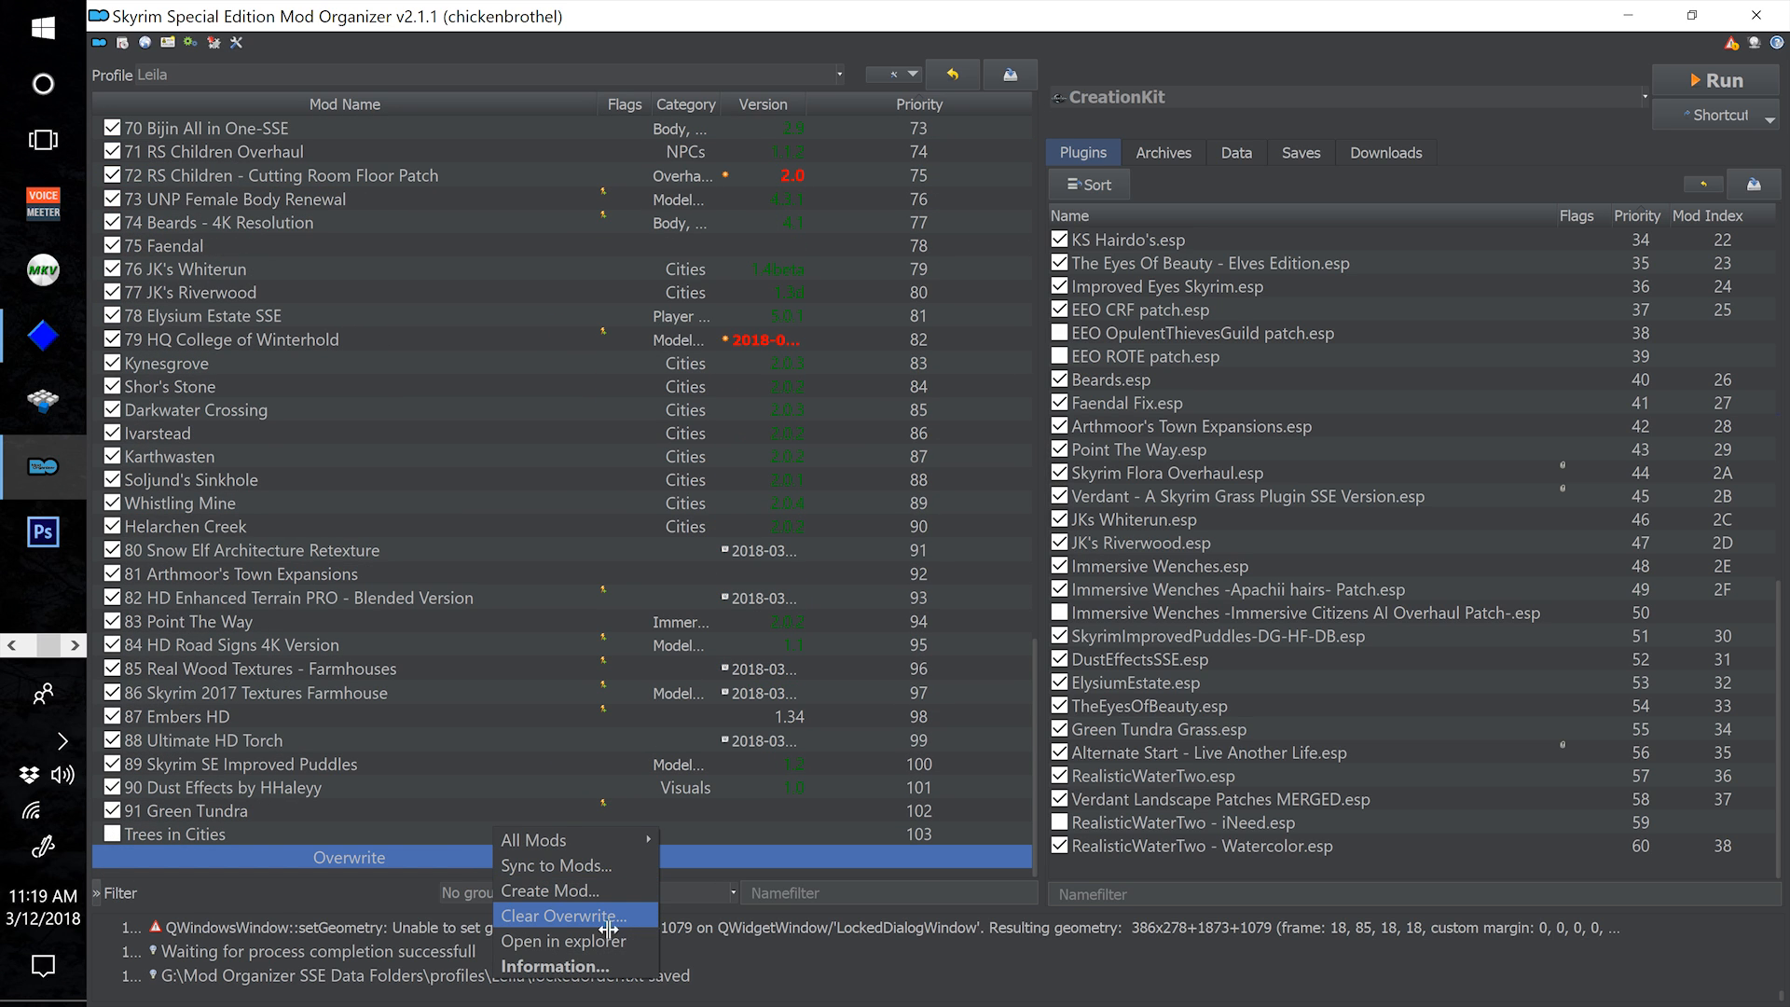
{"action": "left_click", "coordinate": [642, 942]}
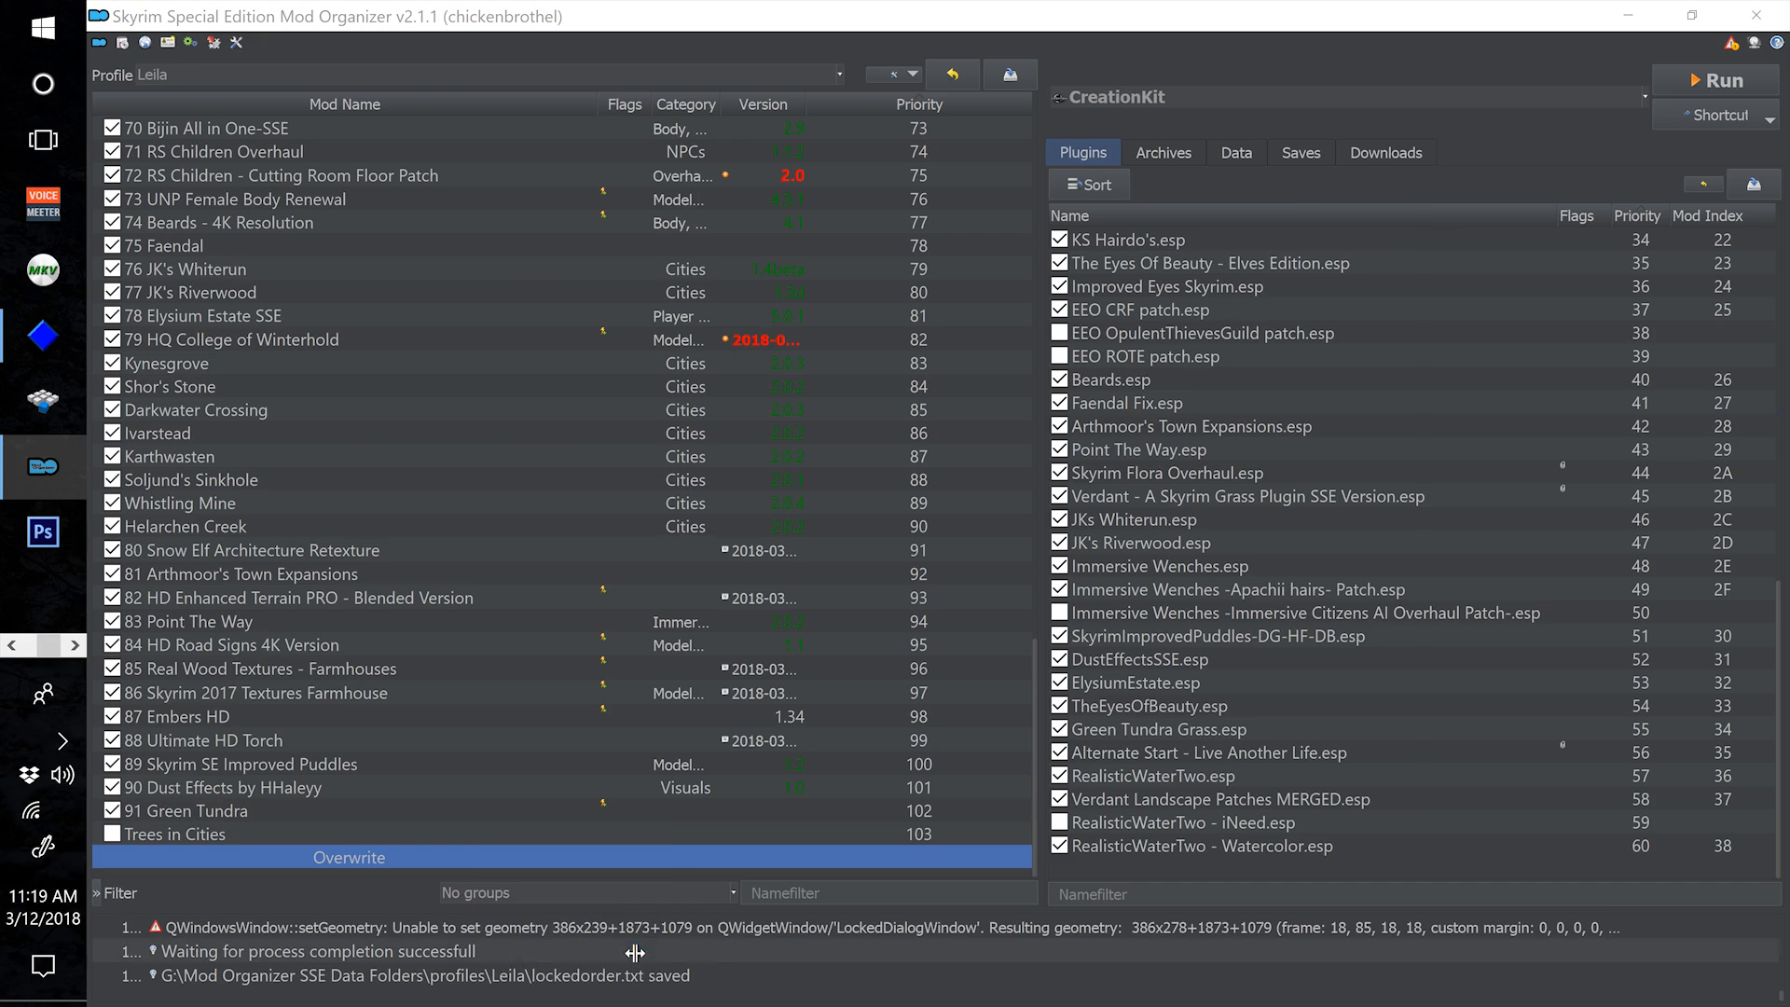
{"action": "left_click_drag", "start_coordinate": [985, 226], "coordinate": [1731, 207]}
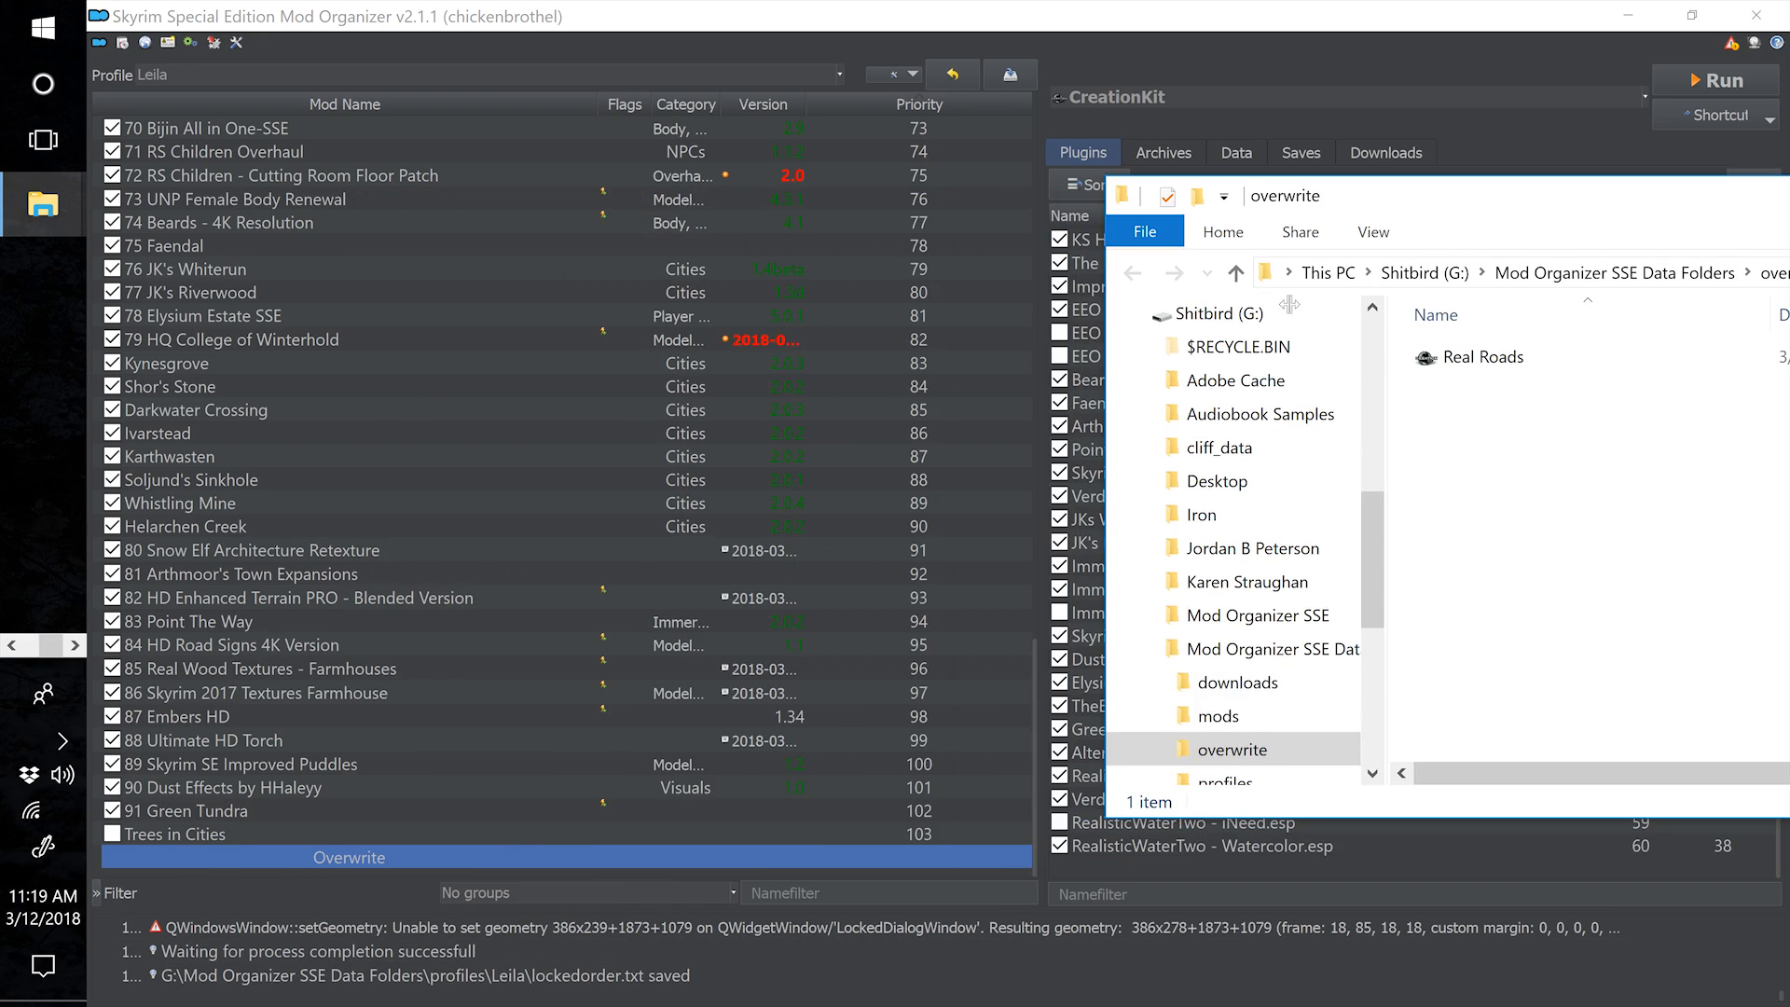
Open the folder of the 31 Real Roads mod in File Explorer
{"action": "scroll", "coordinate": [560, 564], "scroll_direction": "up", "scroll_amount": 12}
{"action": "scroll", "coordinate": [551, 556], "scroll_direction": "up", "scroll_amount": 5}
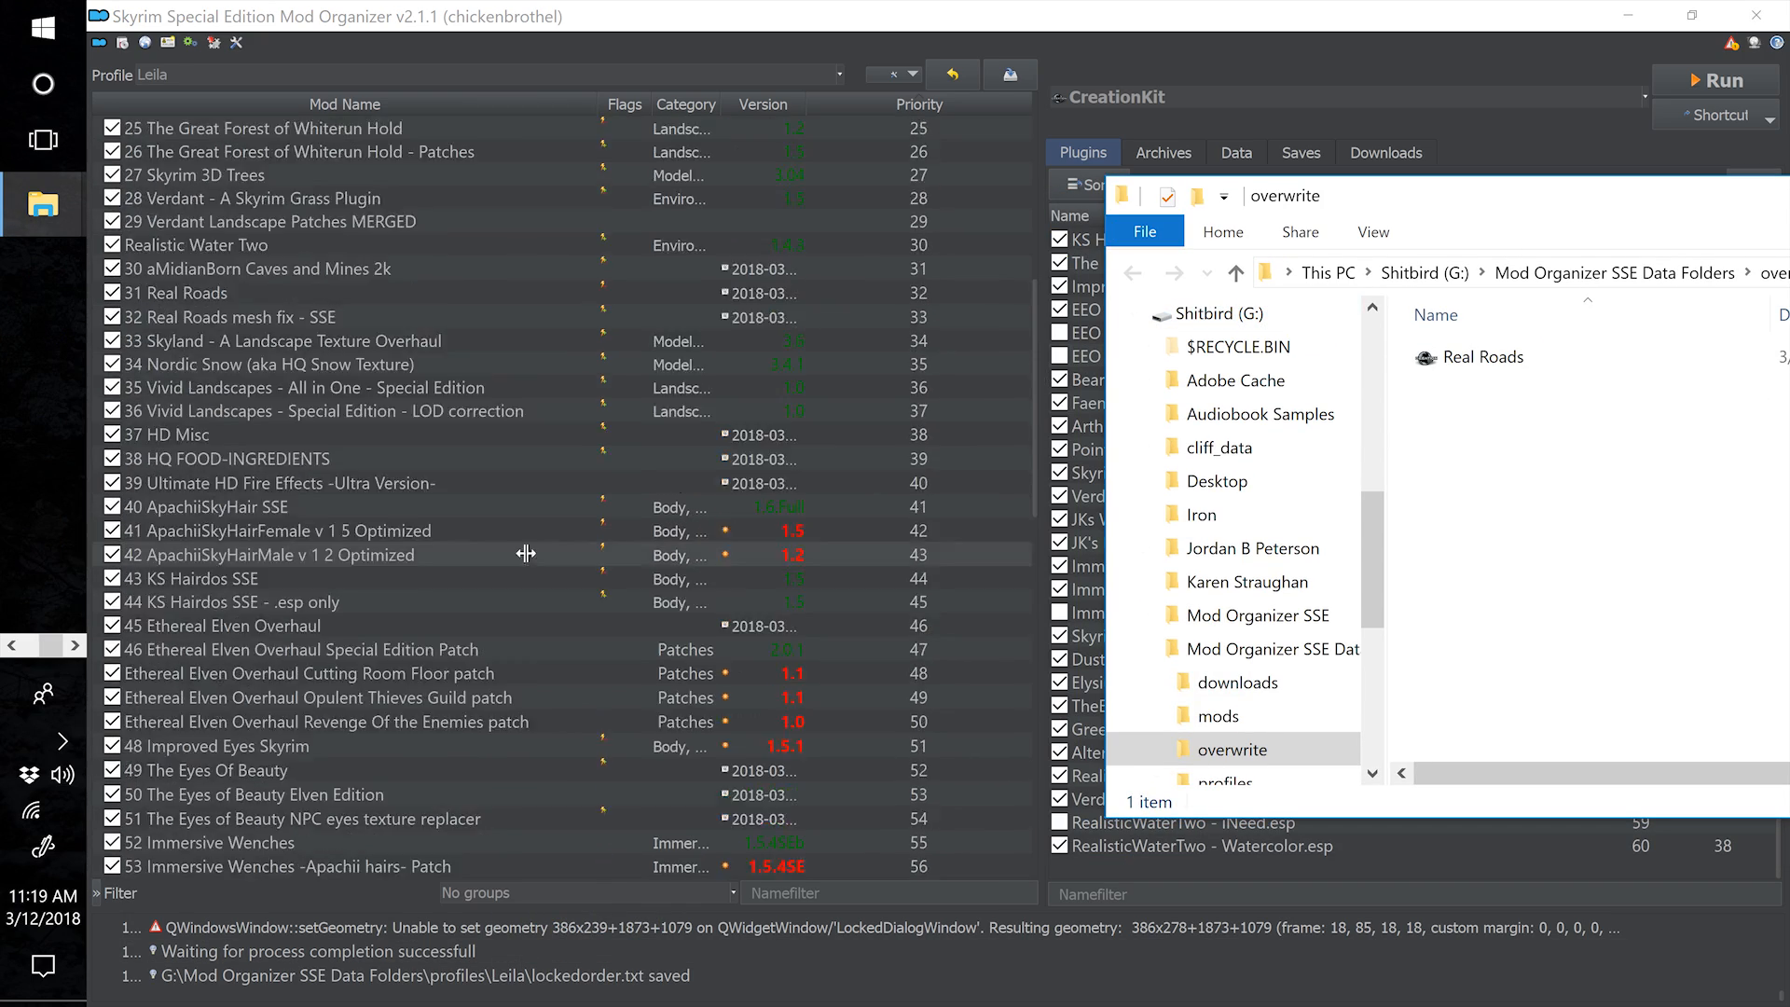
{"action": "right_click", "coordinate": [289, 436]}
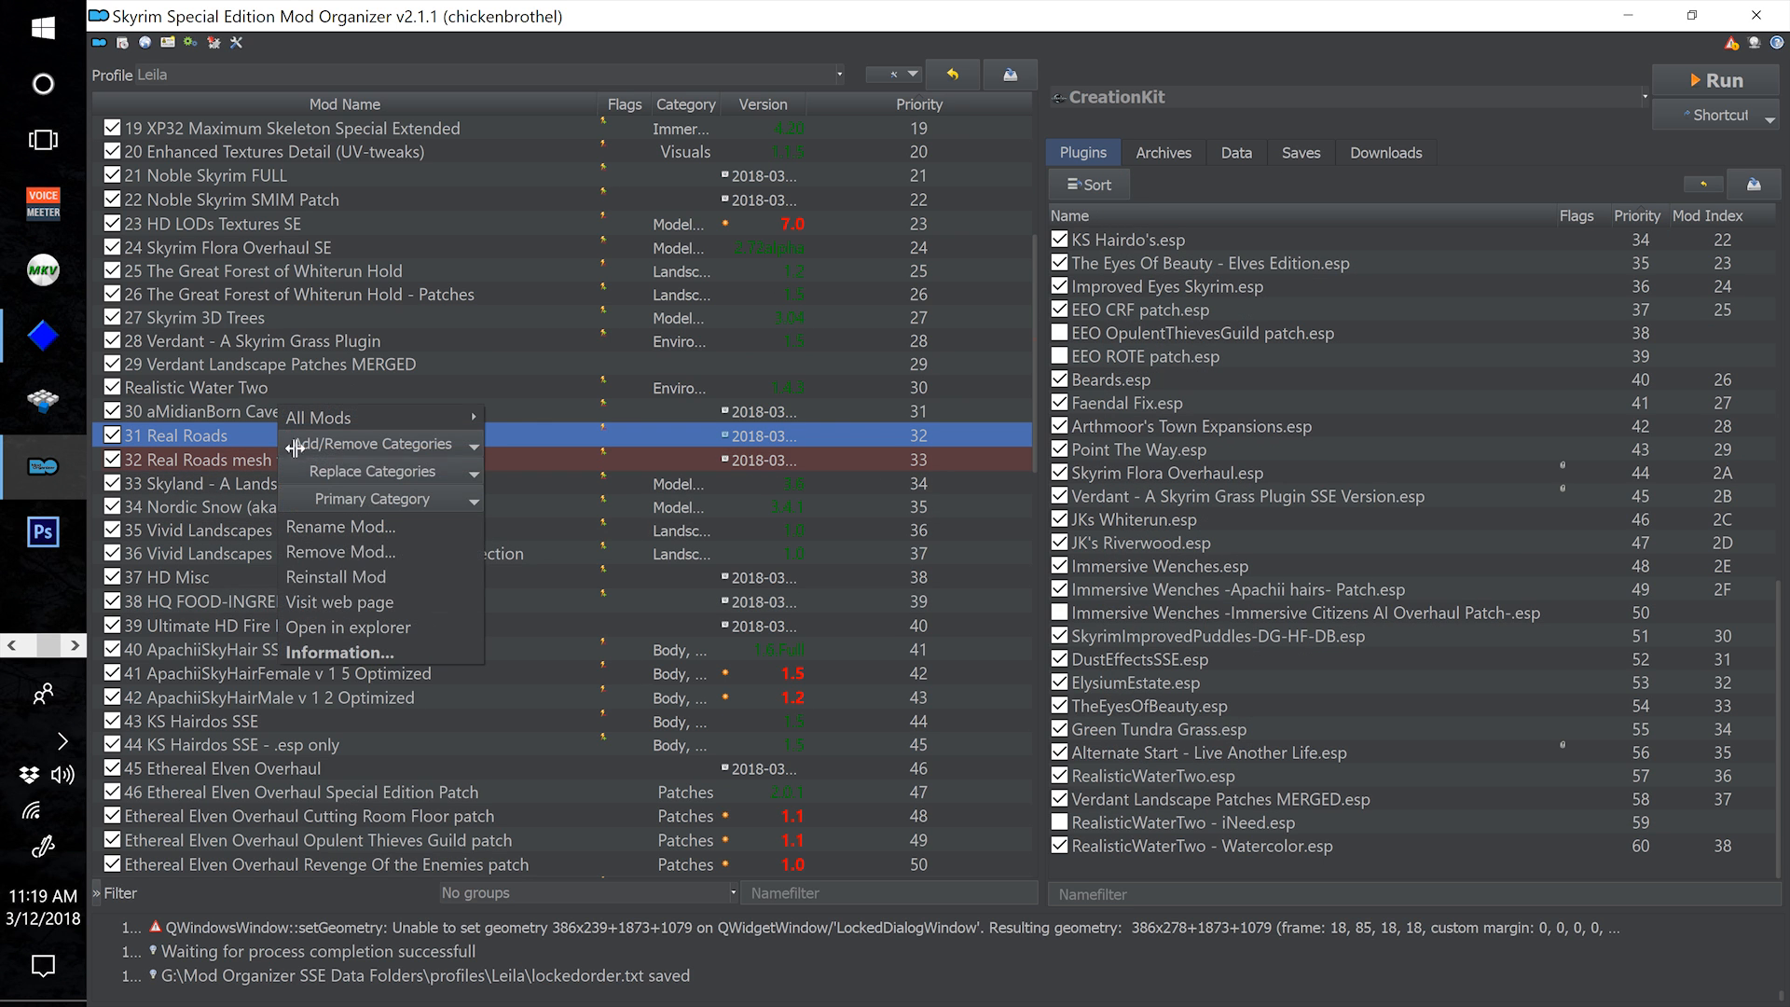
{"action": "left_click", "coordinate": [433, 627]}
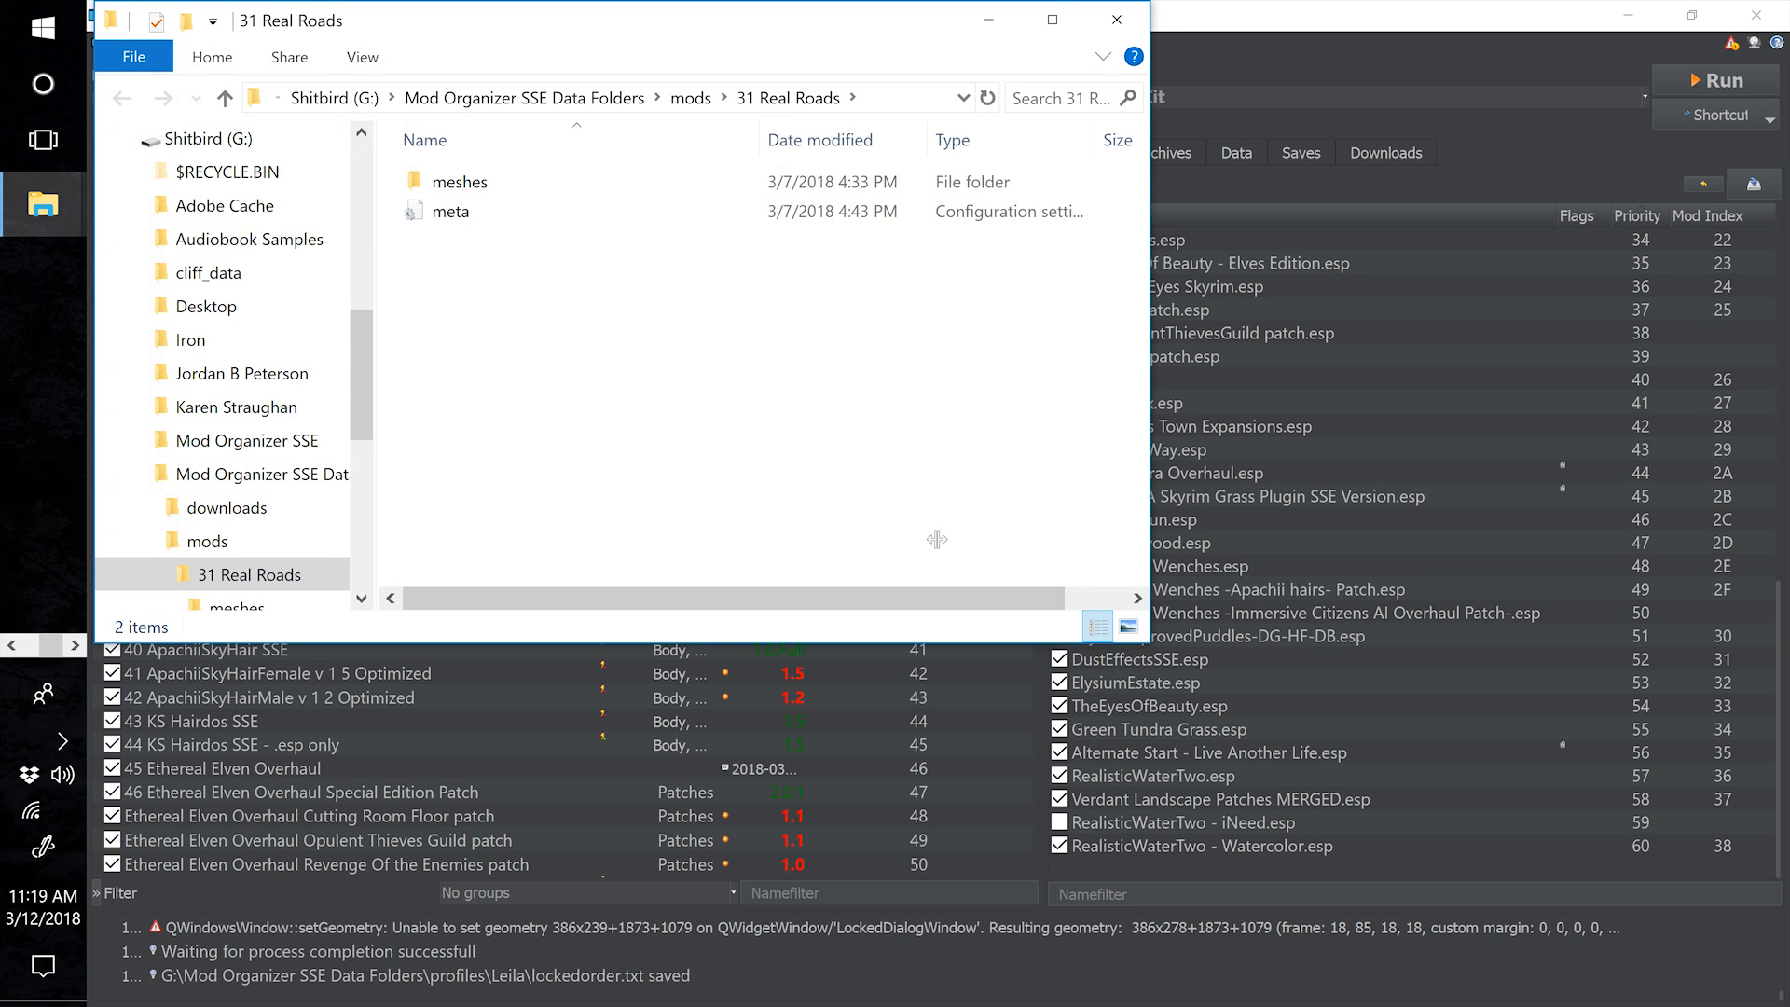
Arrange the overwrite and 31 Real Roads folder windows side by side so both file lists are accessible
{"action": "key", "text": "alt+Tab"}
{"action": "key", "text": "Tab"}
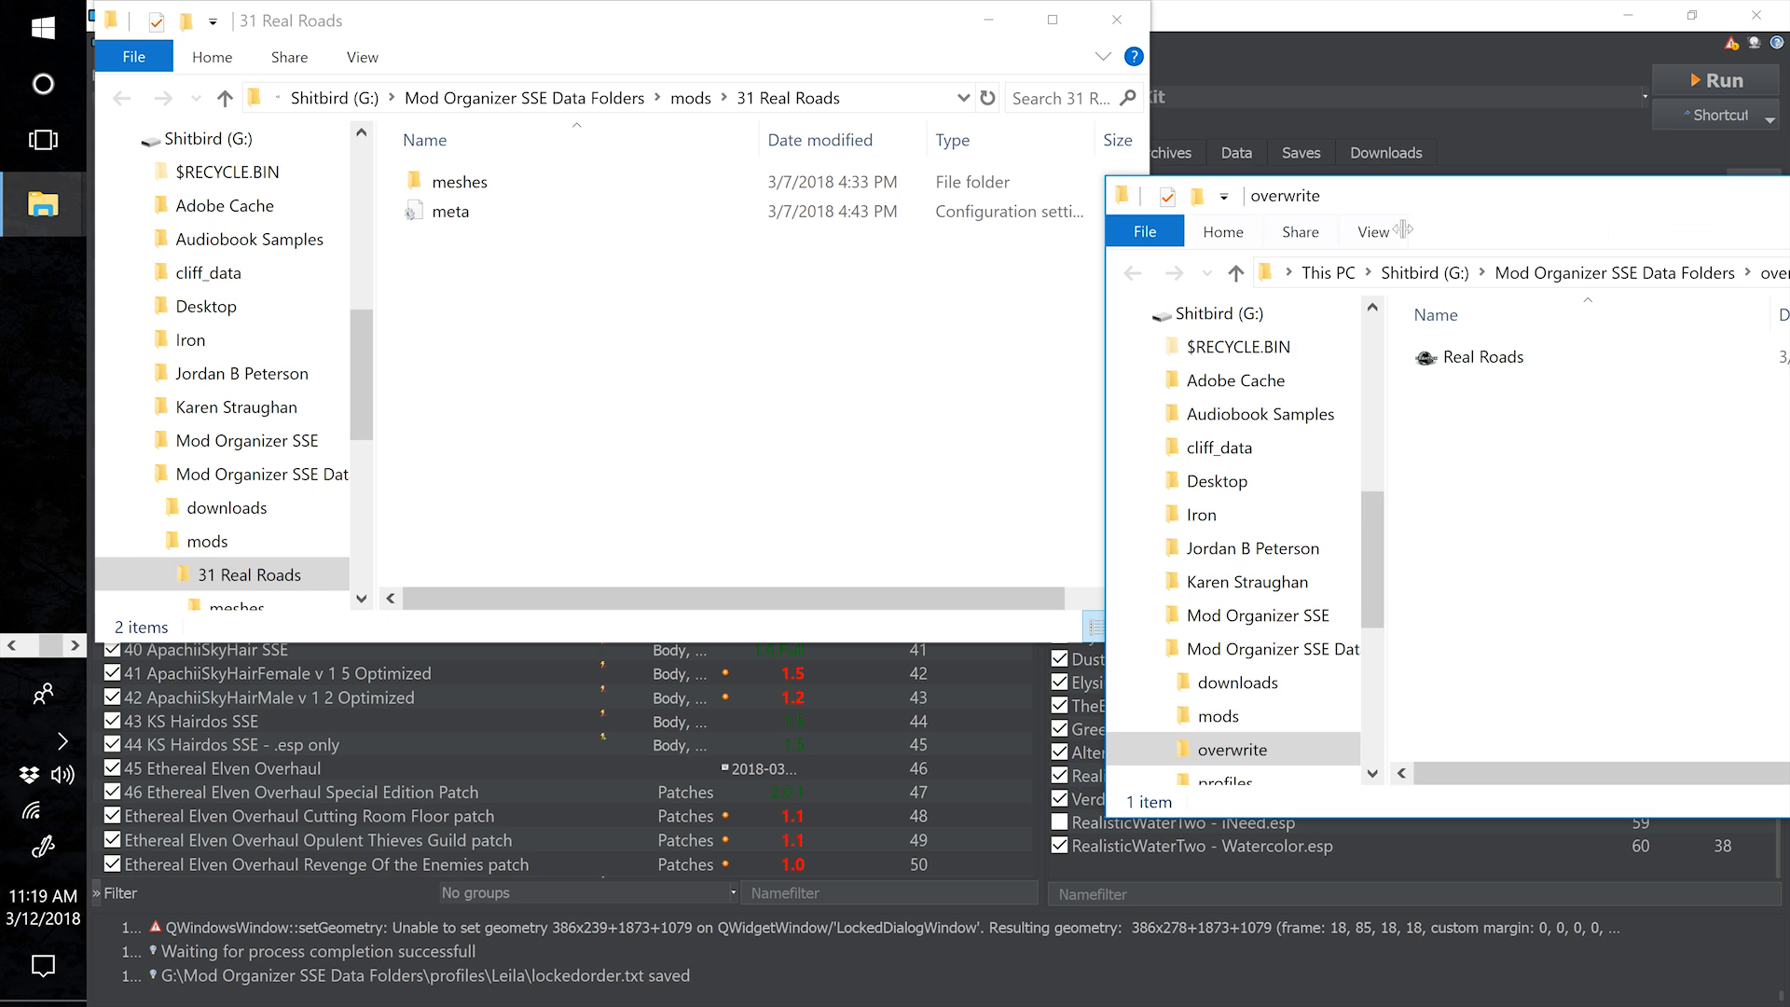
{"action": "left_click_drag", "start_coordinate": [1444, 201], "coordinate": [1444, 125]}
{"action": "left_click_drag", "start_coordinate": [914, 27], "coordinate": [842, 30]}
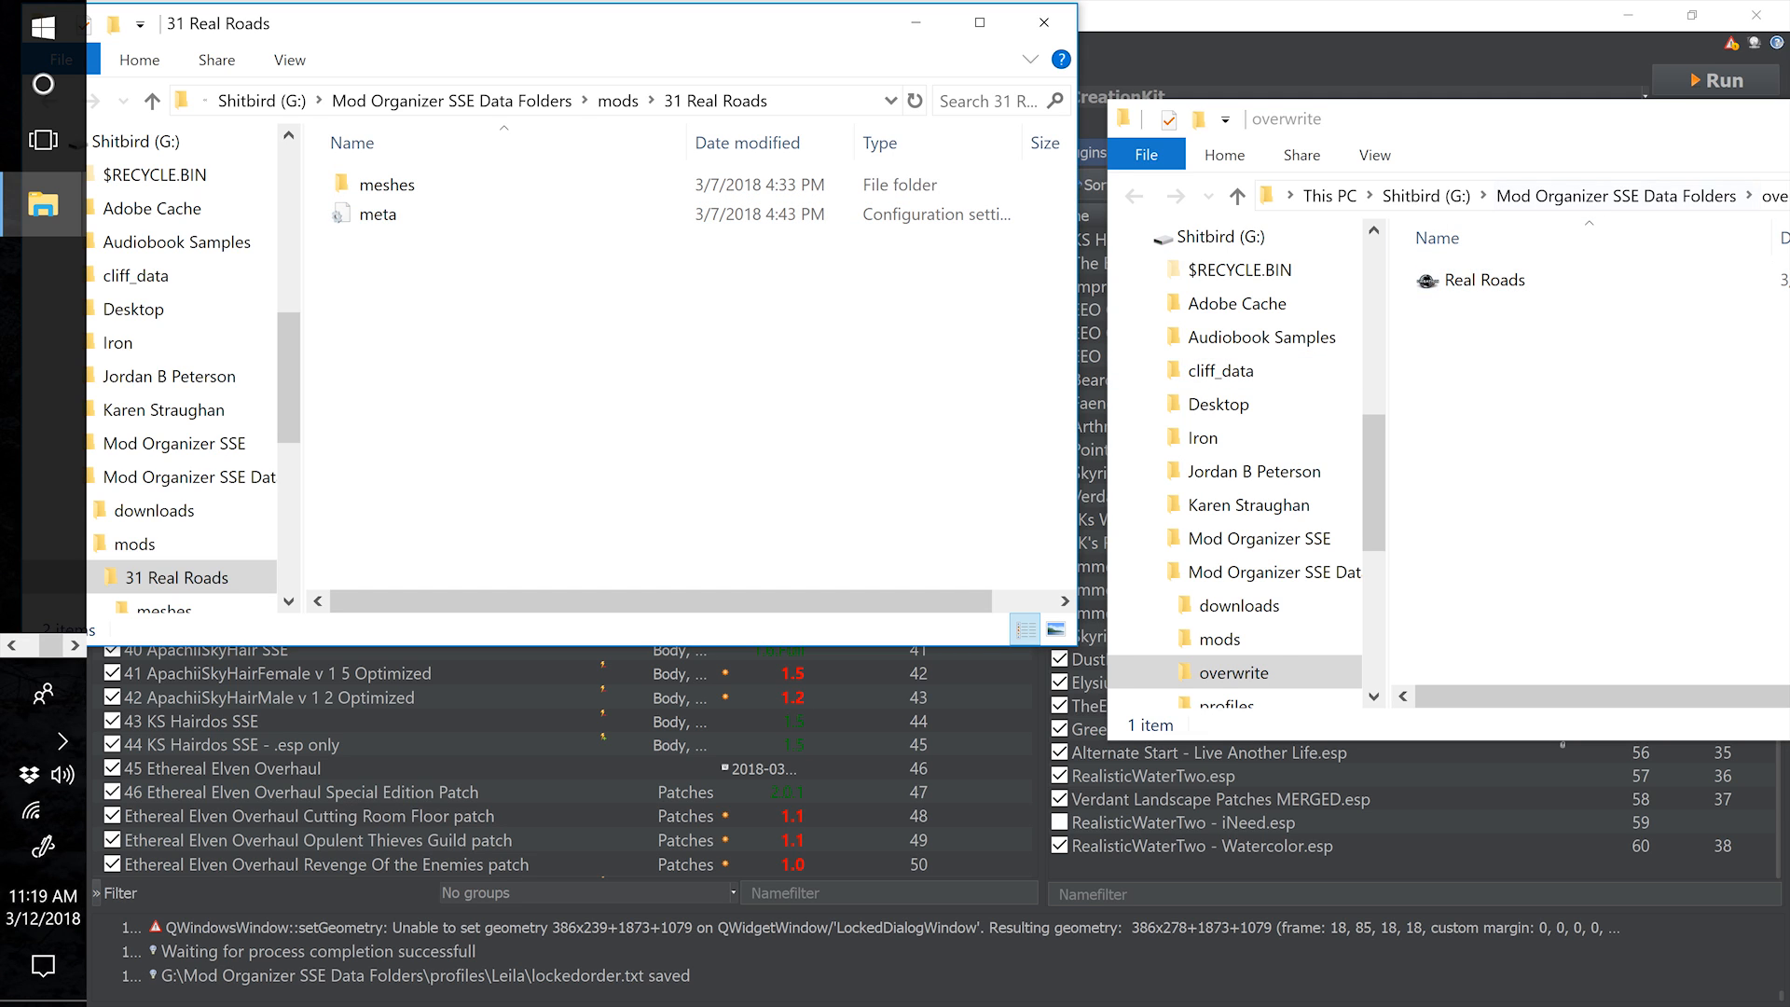
{"action": "left_click_drag", "start_coordinate": [1545, 137], "coordinate": [1477, 138]}
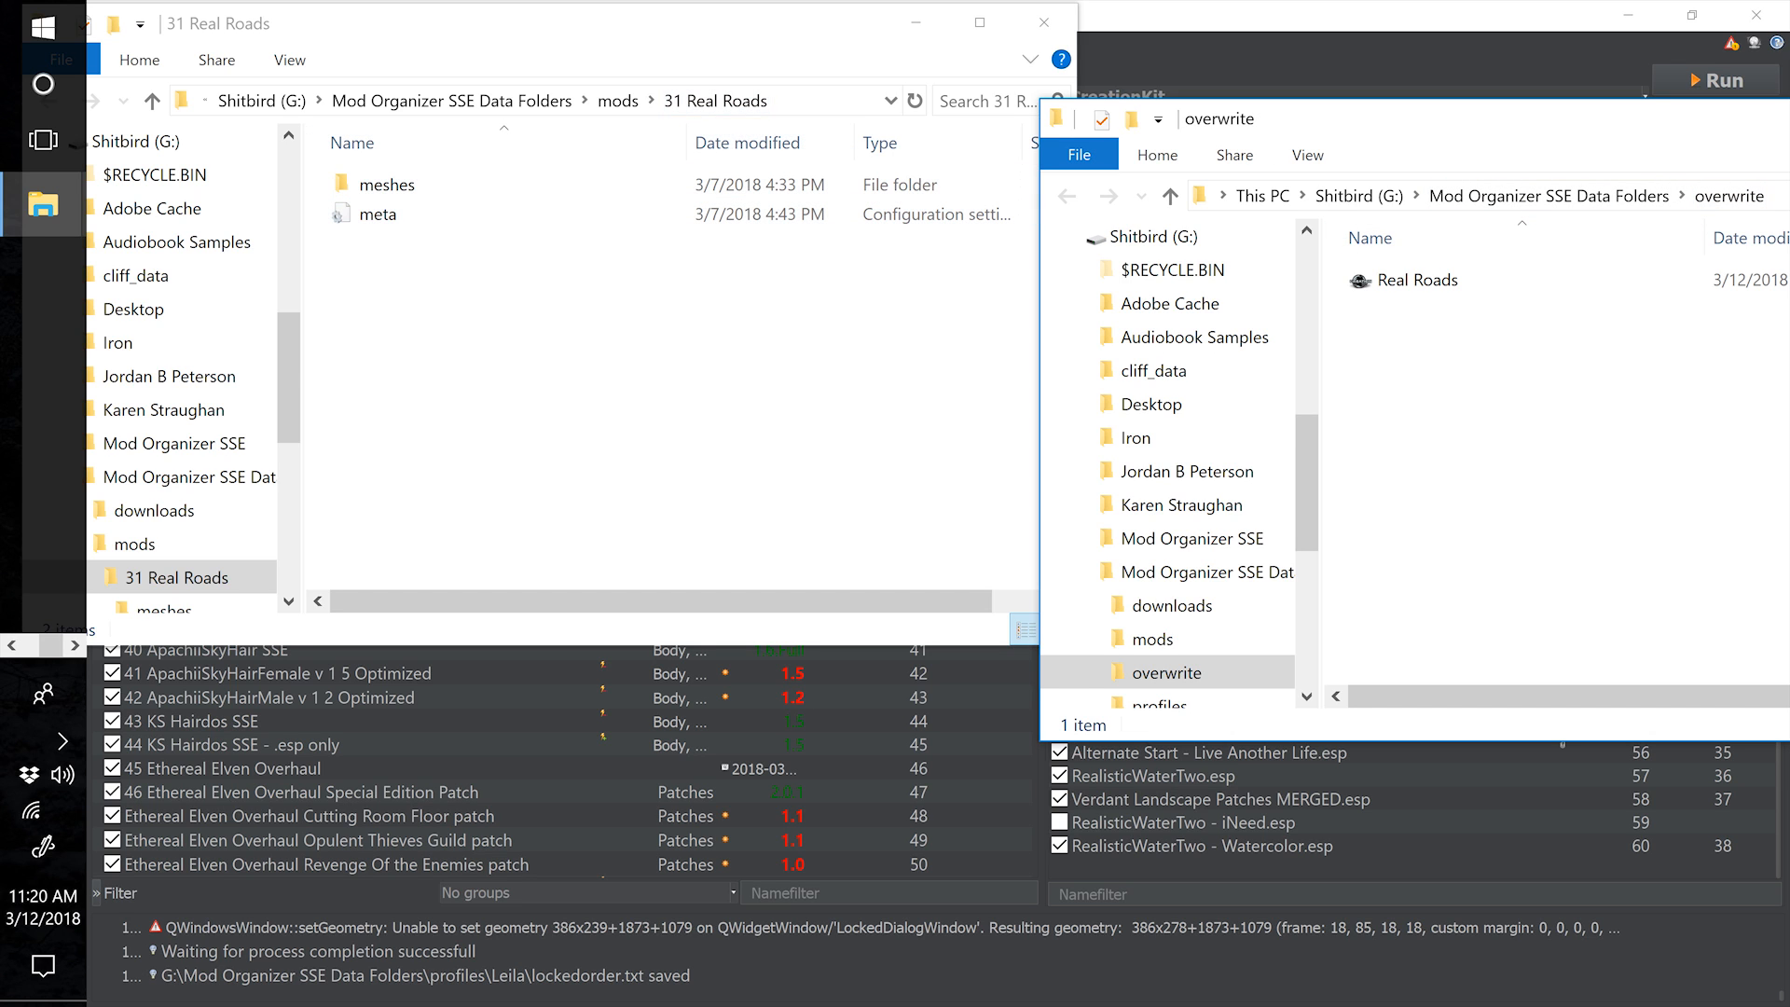
Move the Real Roads plugin file from the overwrite folder into the 31 Real Roads mod folder
{"action": "left_click", "coordinate": [1417, 280]}
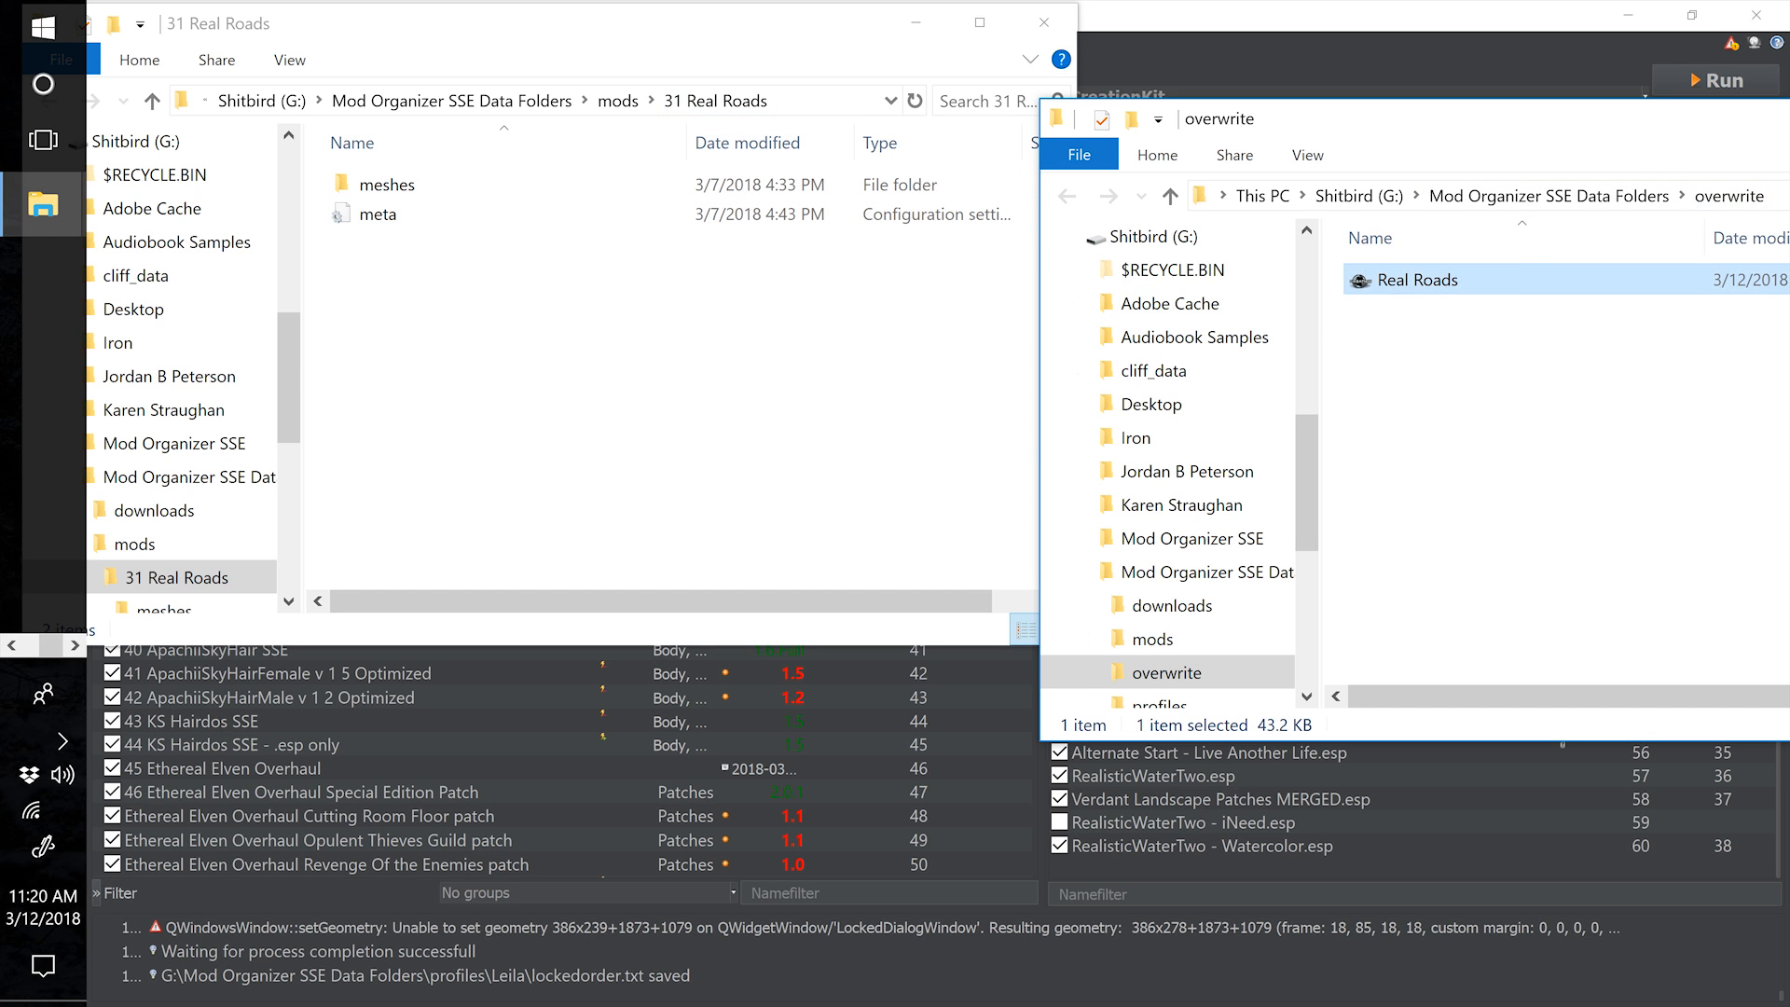
{"action": "left_click_drag", "start_coordinate": [1417, 279], "coordinate": [597, 541]}
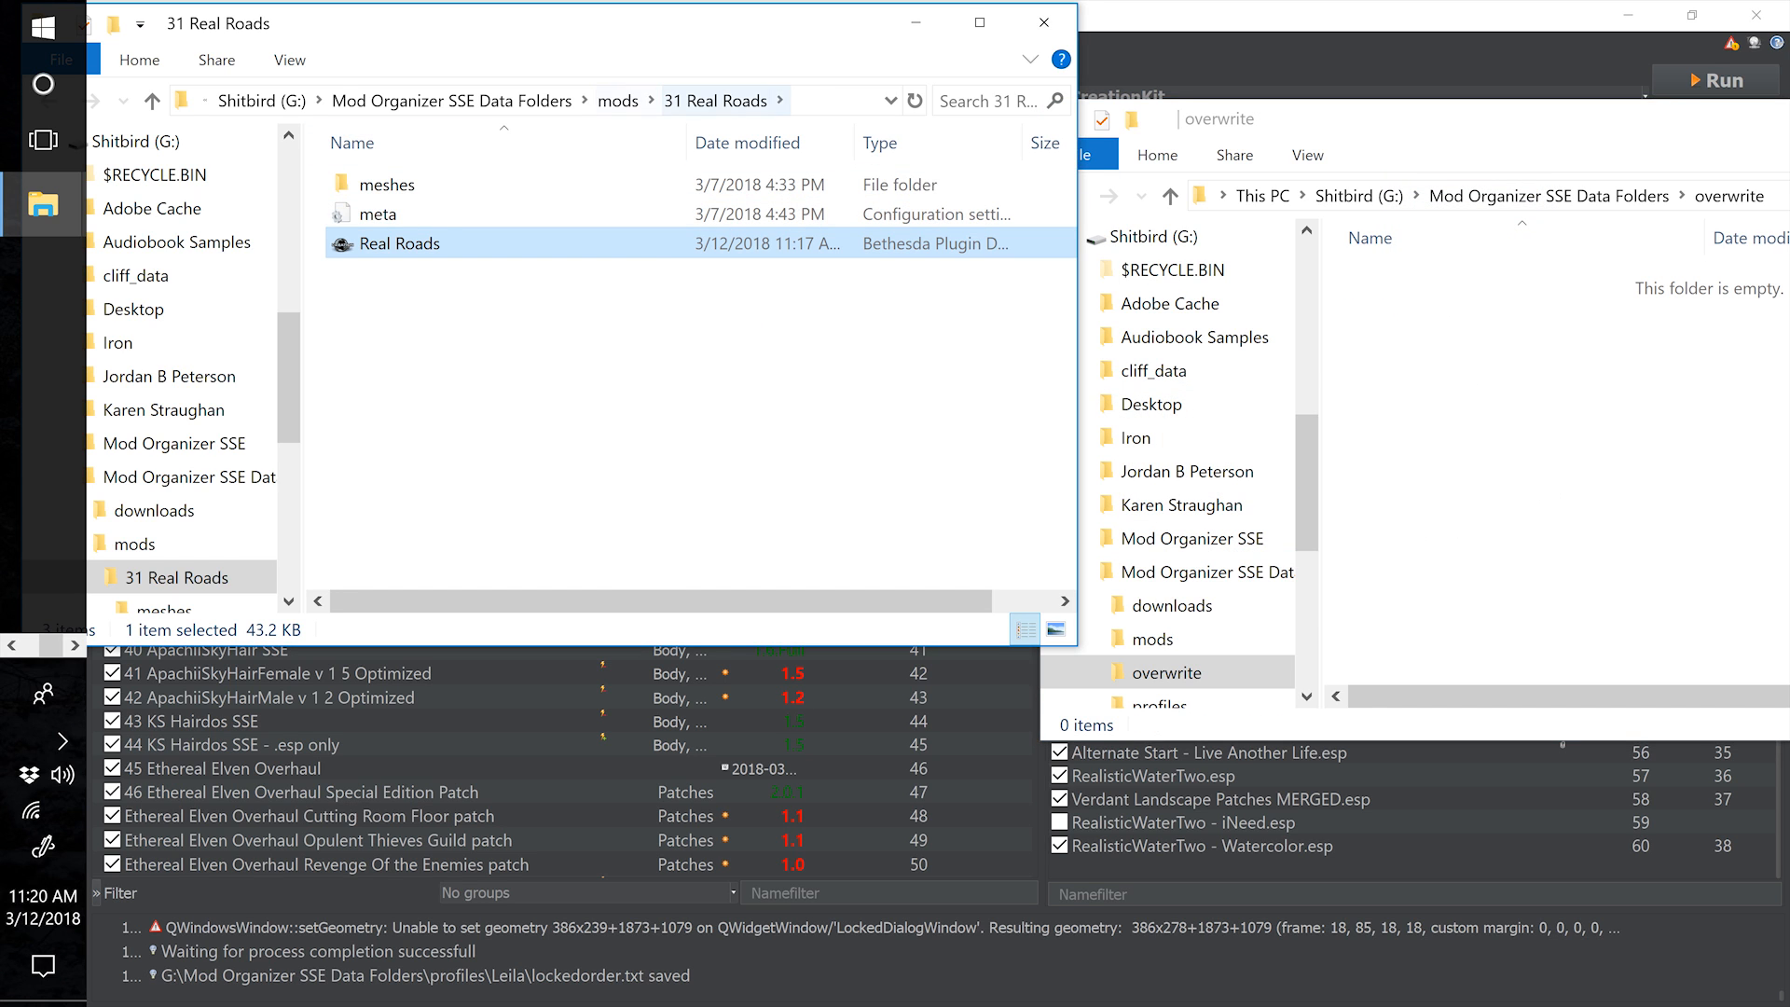
{"action": "left_click_drag", "start_coordinate": [1398, 119], "coordinate": [614, 123]}
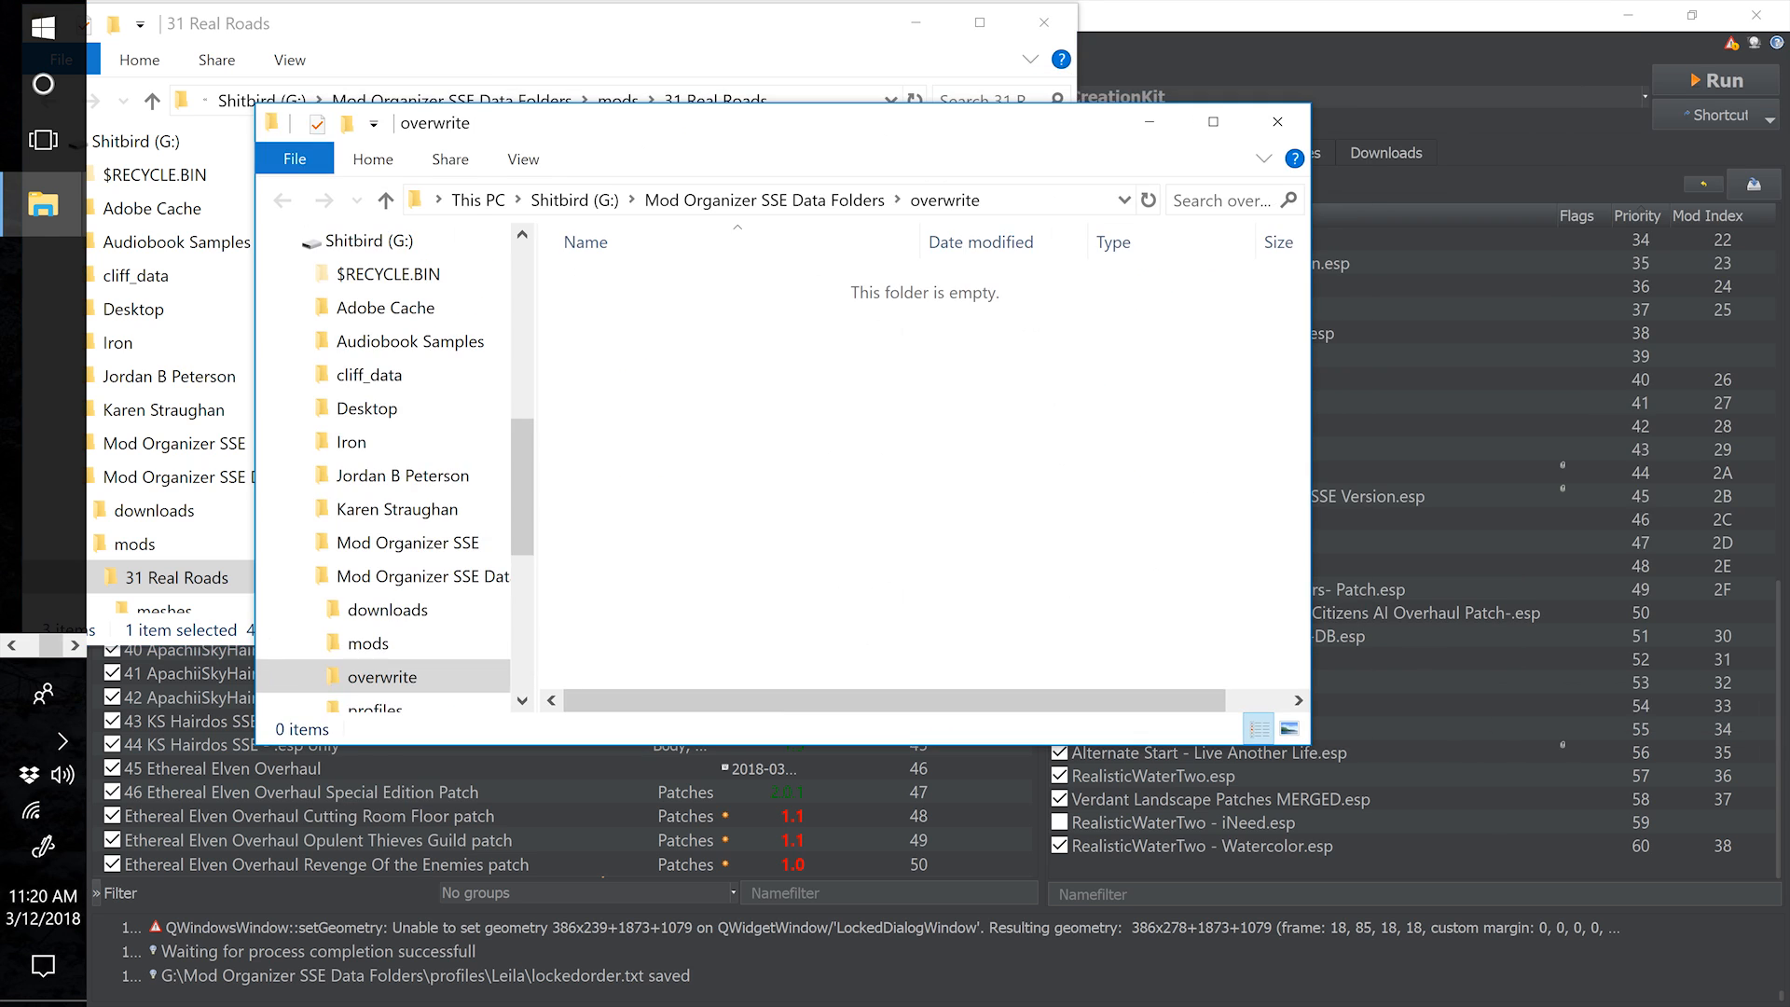
Close both folder windows and check the contents of the Overwrite entry at the end of the mod list
{"action": "left_click", "coordinate": [1277, 121]}
{"action": "left_click", "coordinate": [1044, 23]}
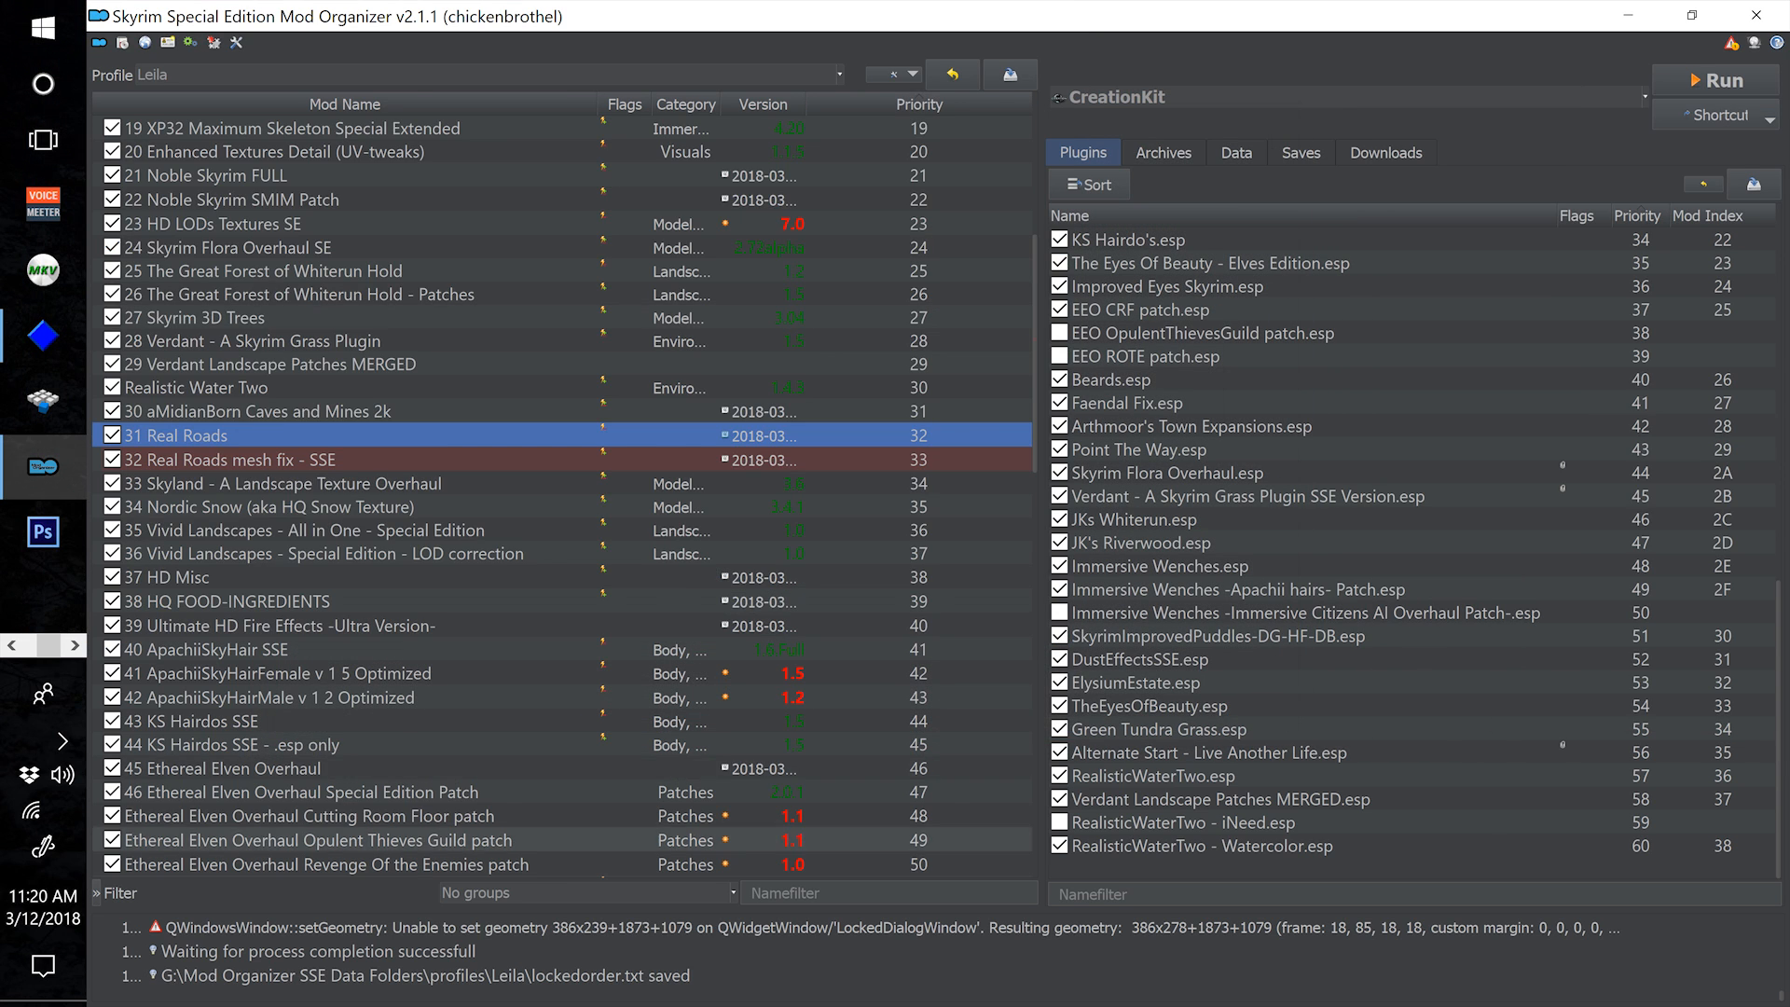
{"action": "scroll", "coordinate": [559, 495], "scroll_direction": "down", "scroll_amount": 18}
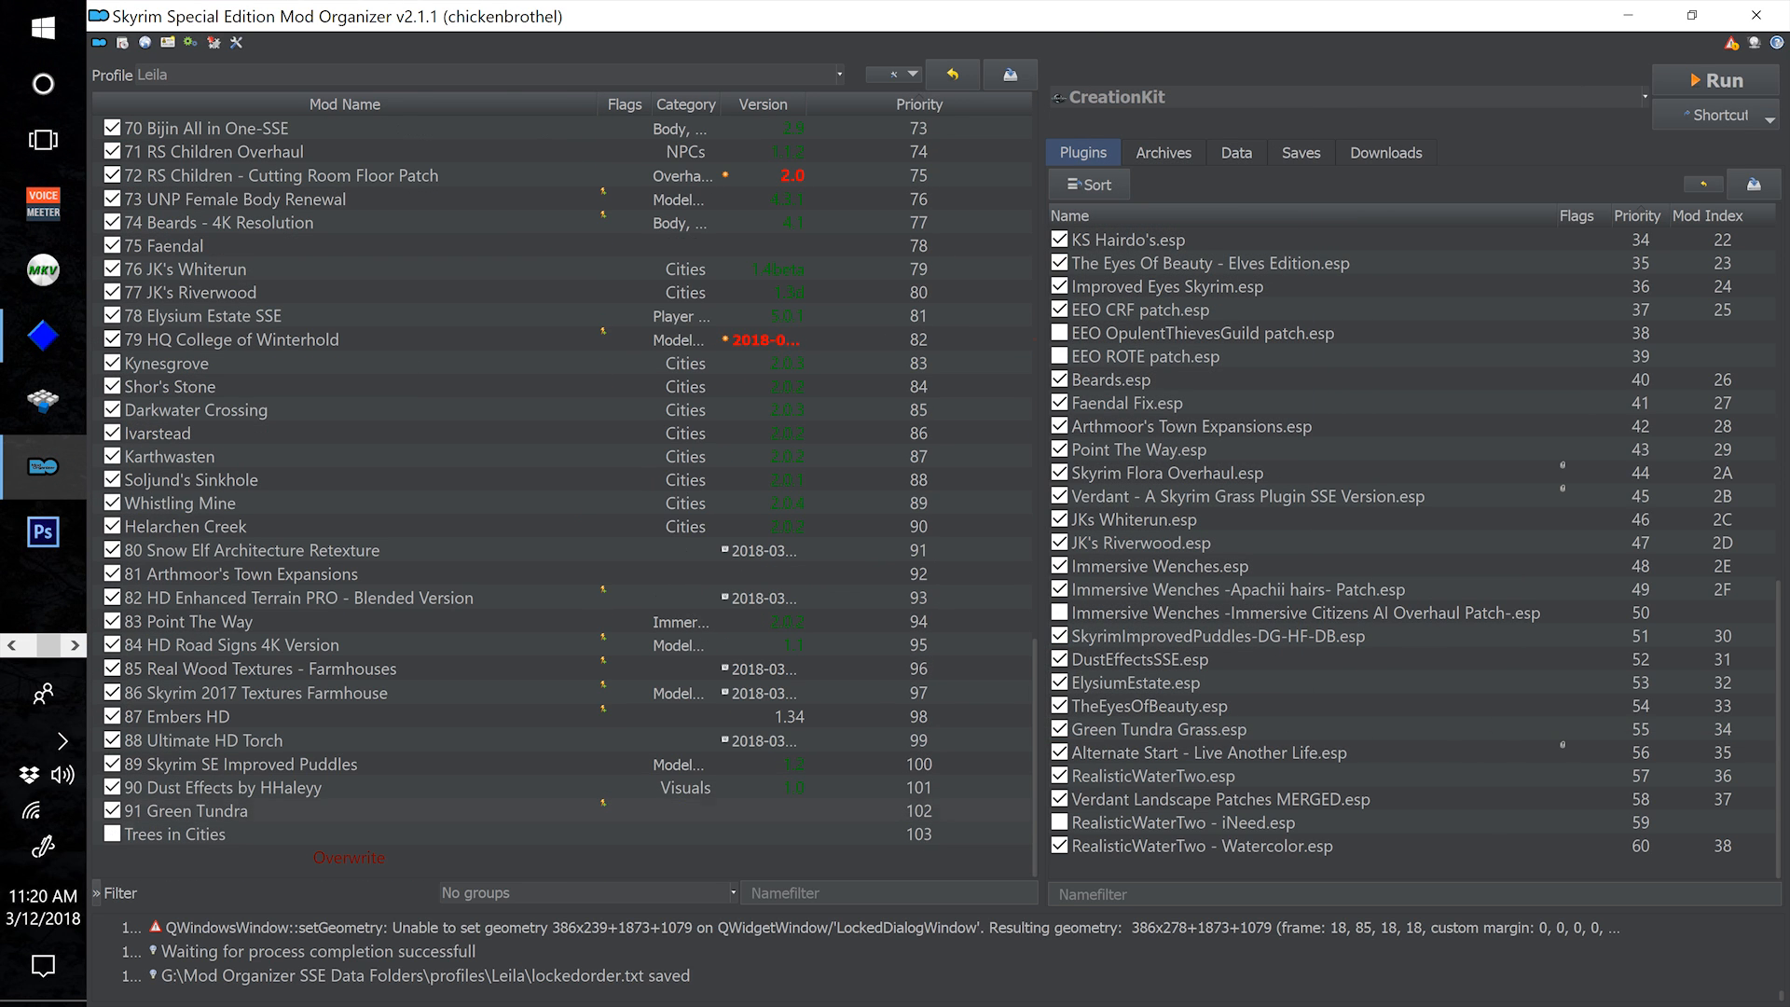
{"action": "double_click", "coordinate": [349, 856]}
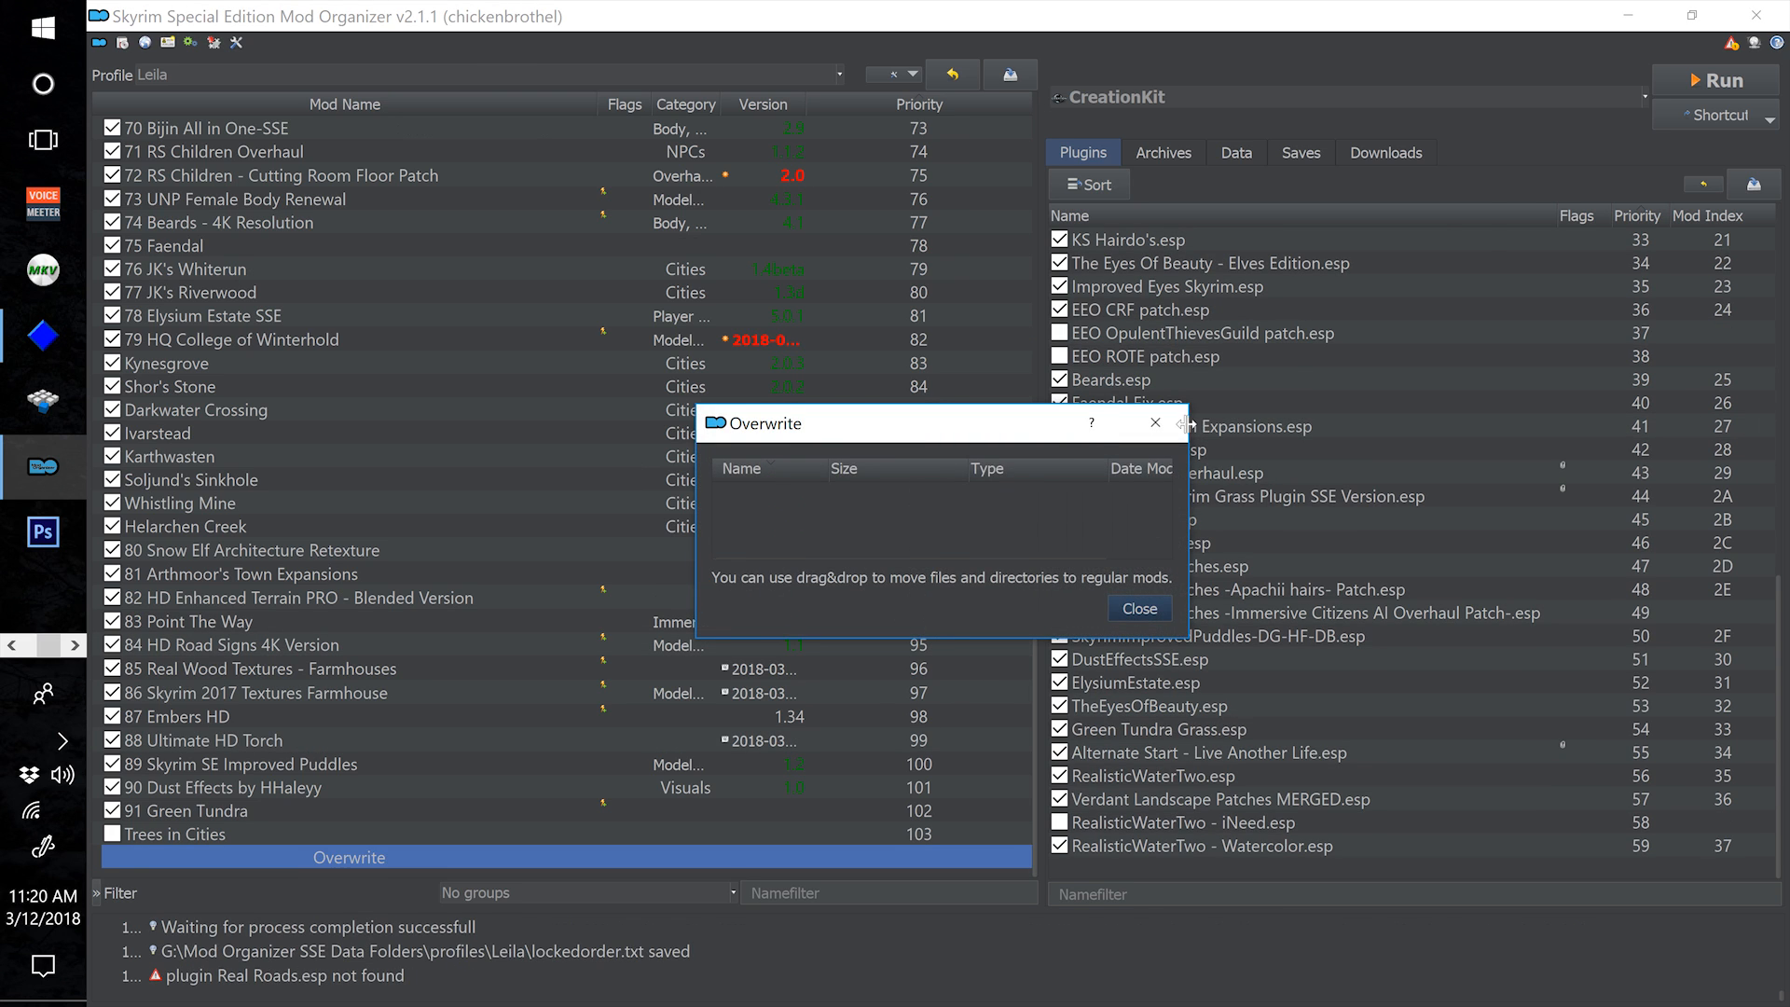
{"action": "left_click", "coordinate": [1155, 422]}
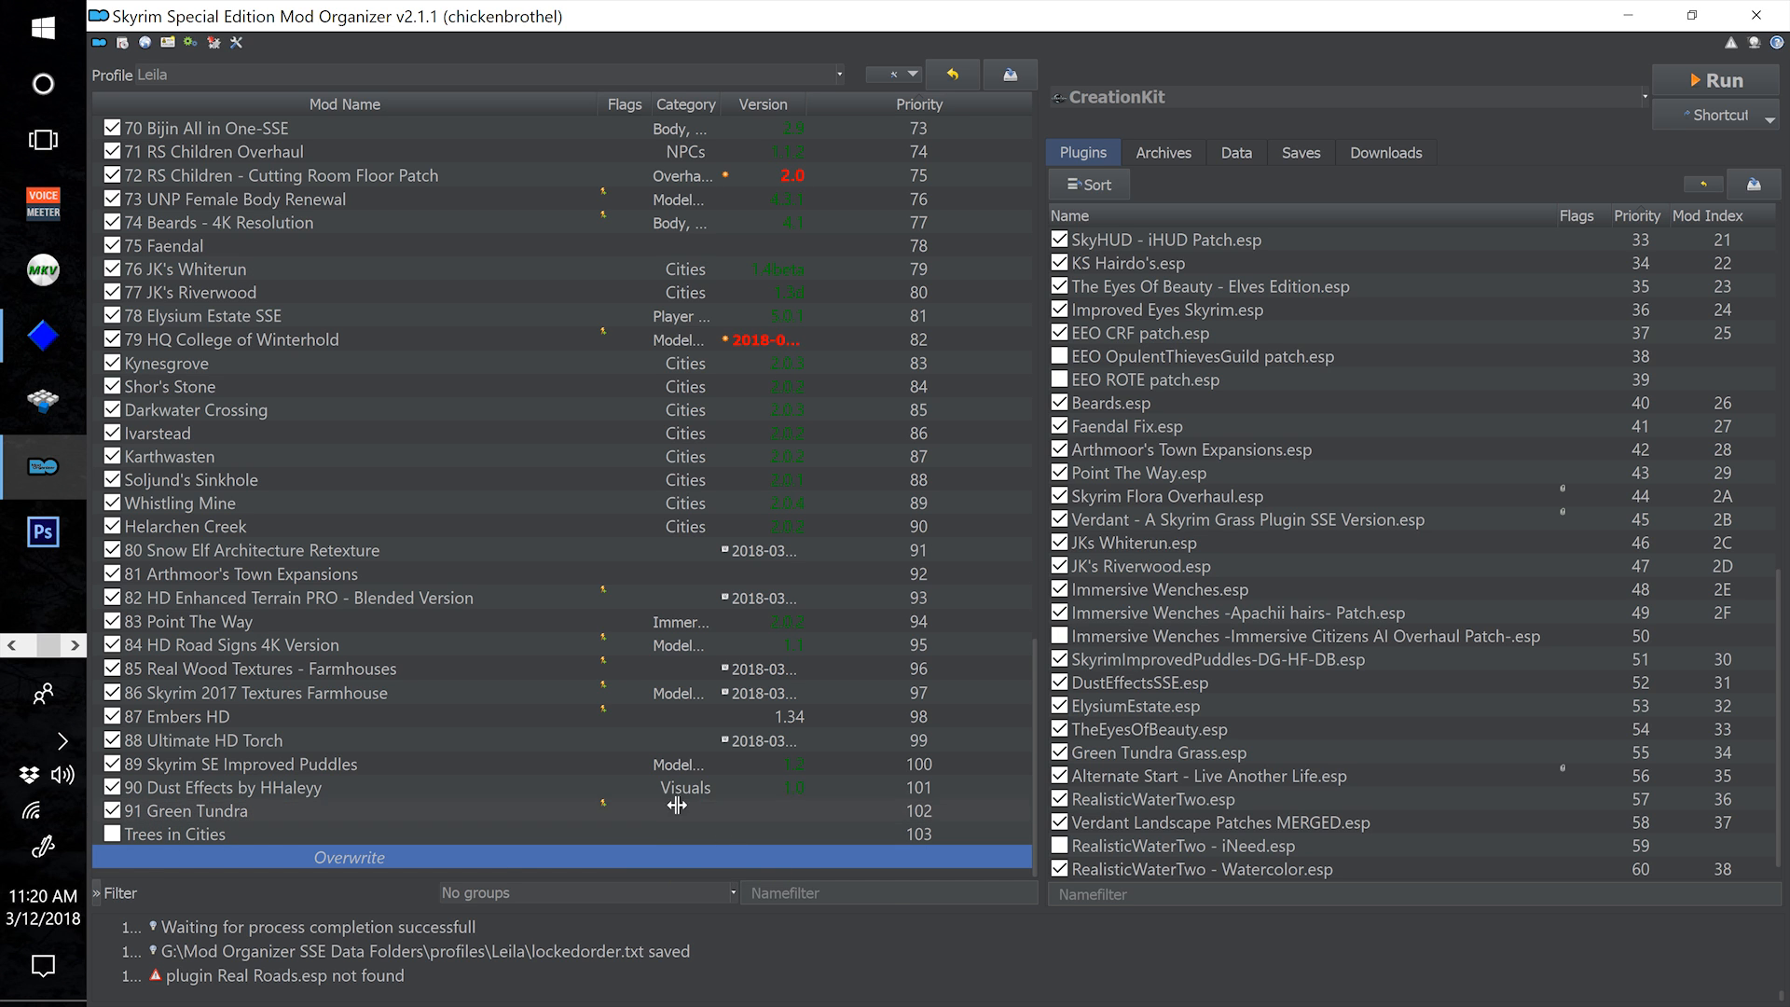
Inspect the file tree of the 31 Real Roads mod, enlarging the view enough to read the plugin's full name and modification date
{"action": "scroll", "coordinate": [592, 607], "scroll_direction": "up", "scroll_amount": 13}
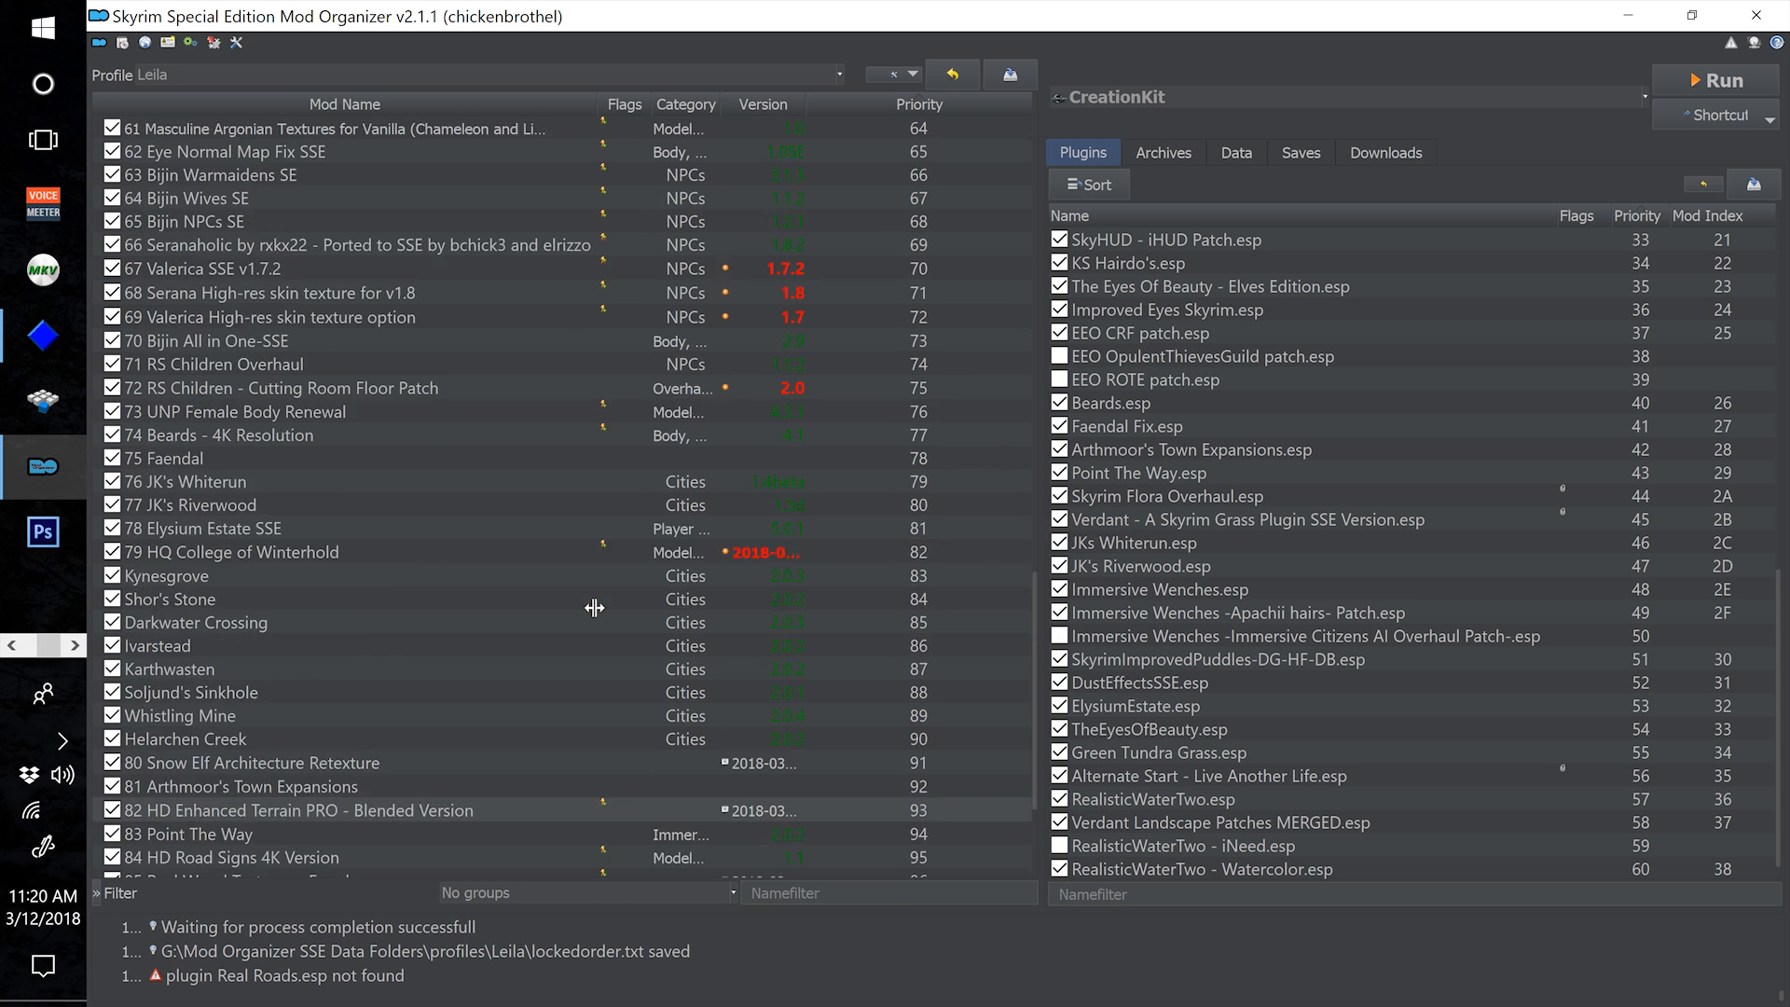
{"action": "scroll", "coordinate": [560, 634], "scroll_direction": "up", "scroll_amount": 5}
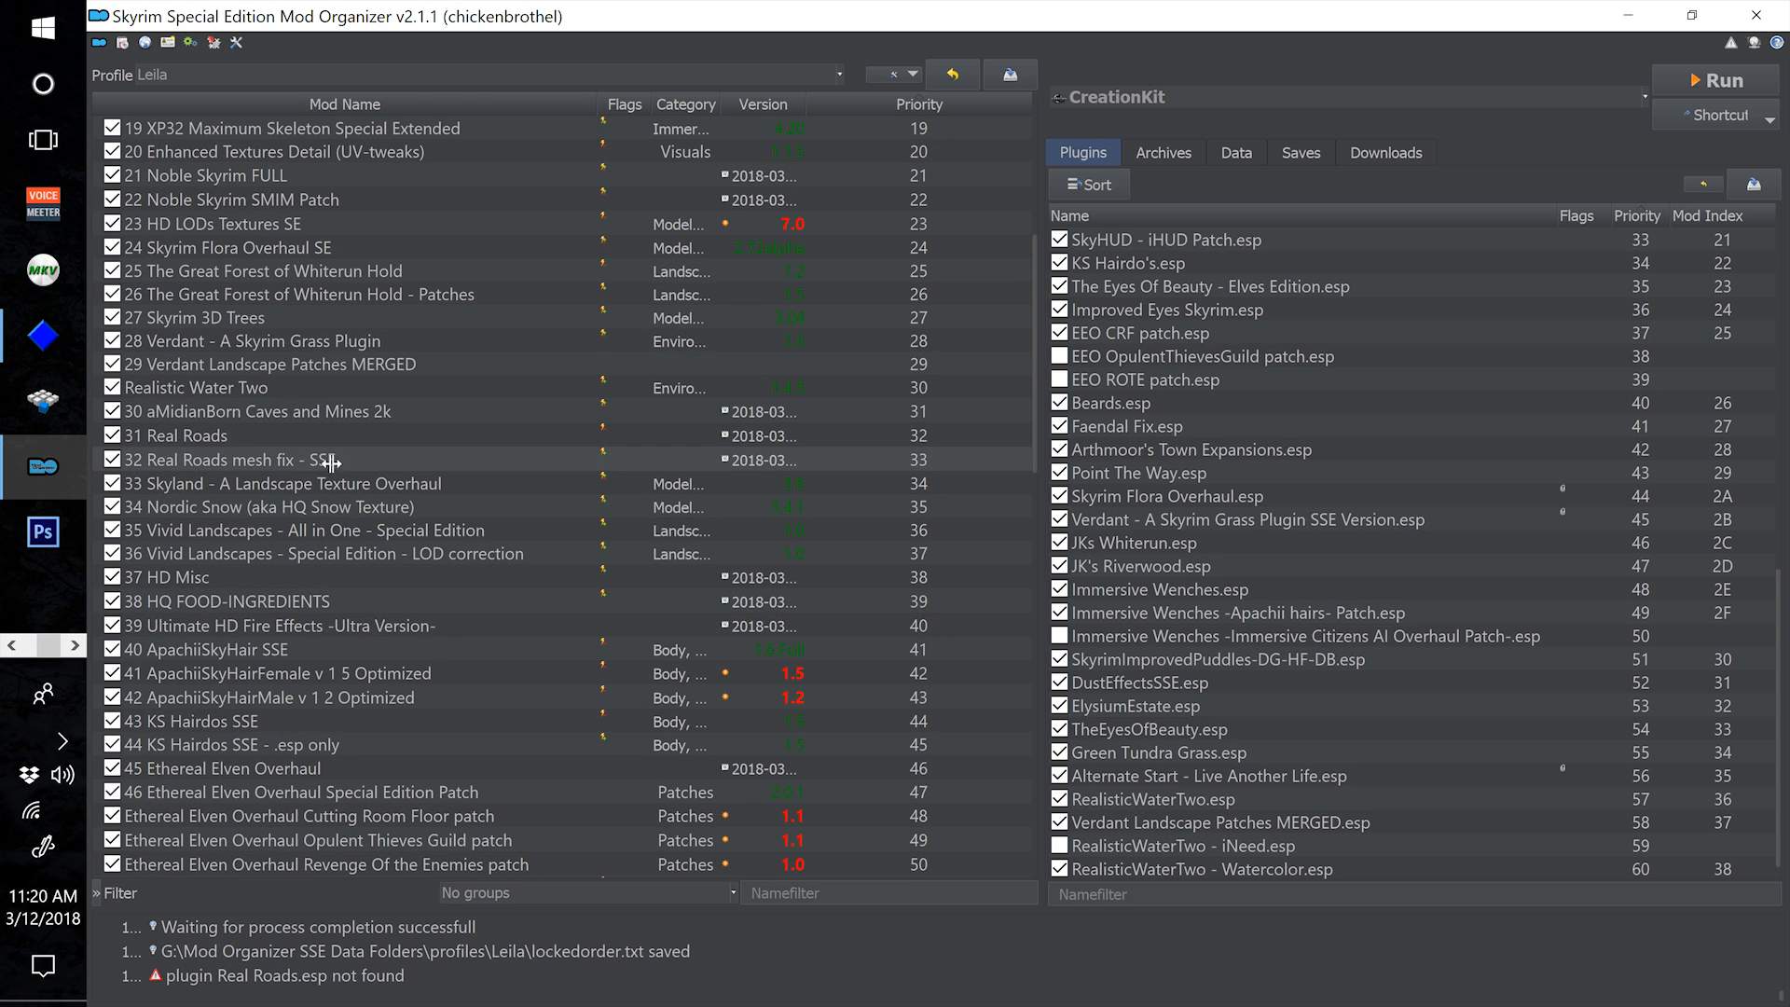
{"action": "double_click", "coordinate": [312, 435]}
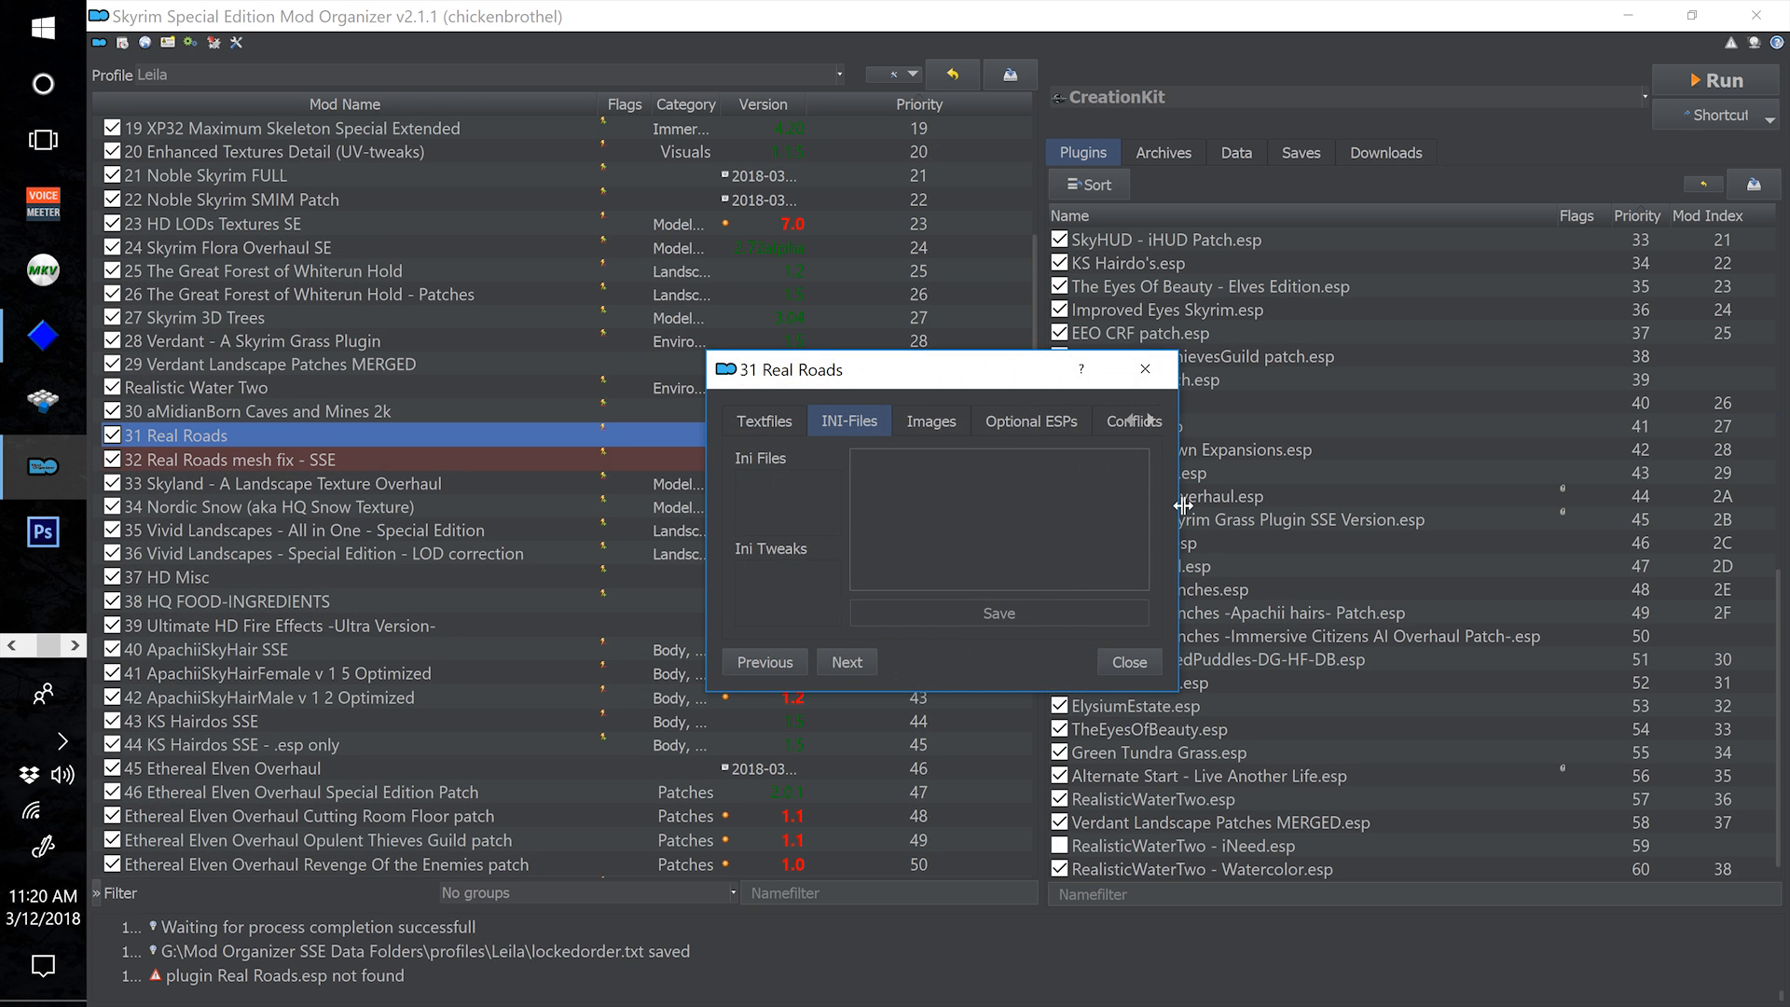
{"action": "left_click_drag", "start_coordinate": [1184, 498], "coordinate": [1635, 467]}
{"action": "left_click", "coordinate": [1538, 421]}
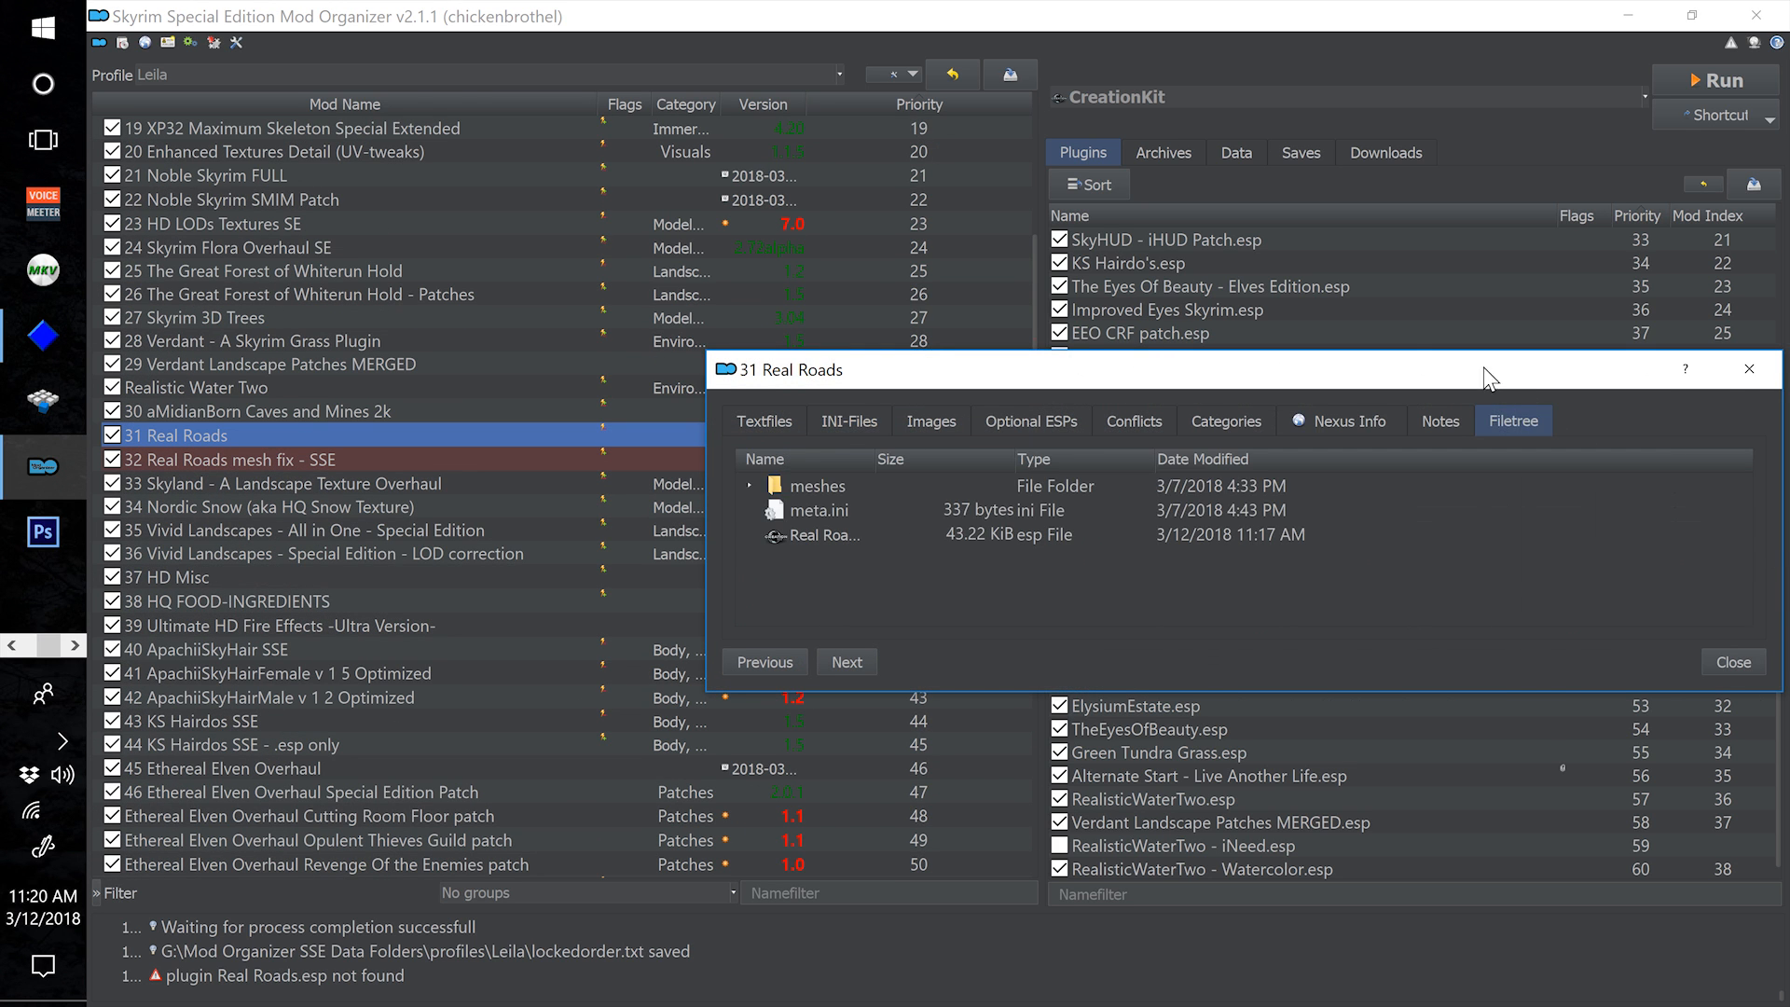
{"action": "left_click_drag", "start_coordinate": [1495, 378], "coordinate": [1265, 243]}
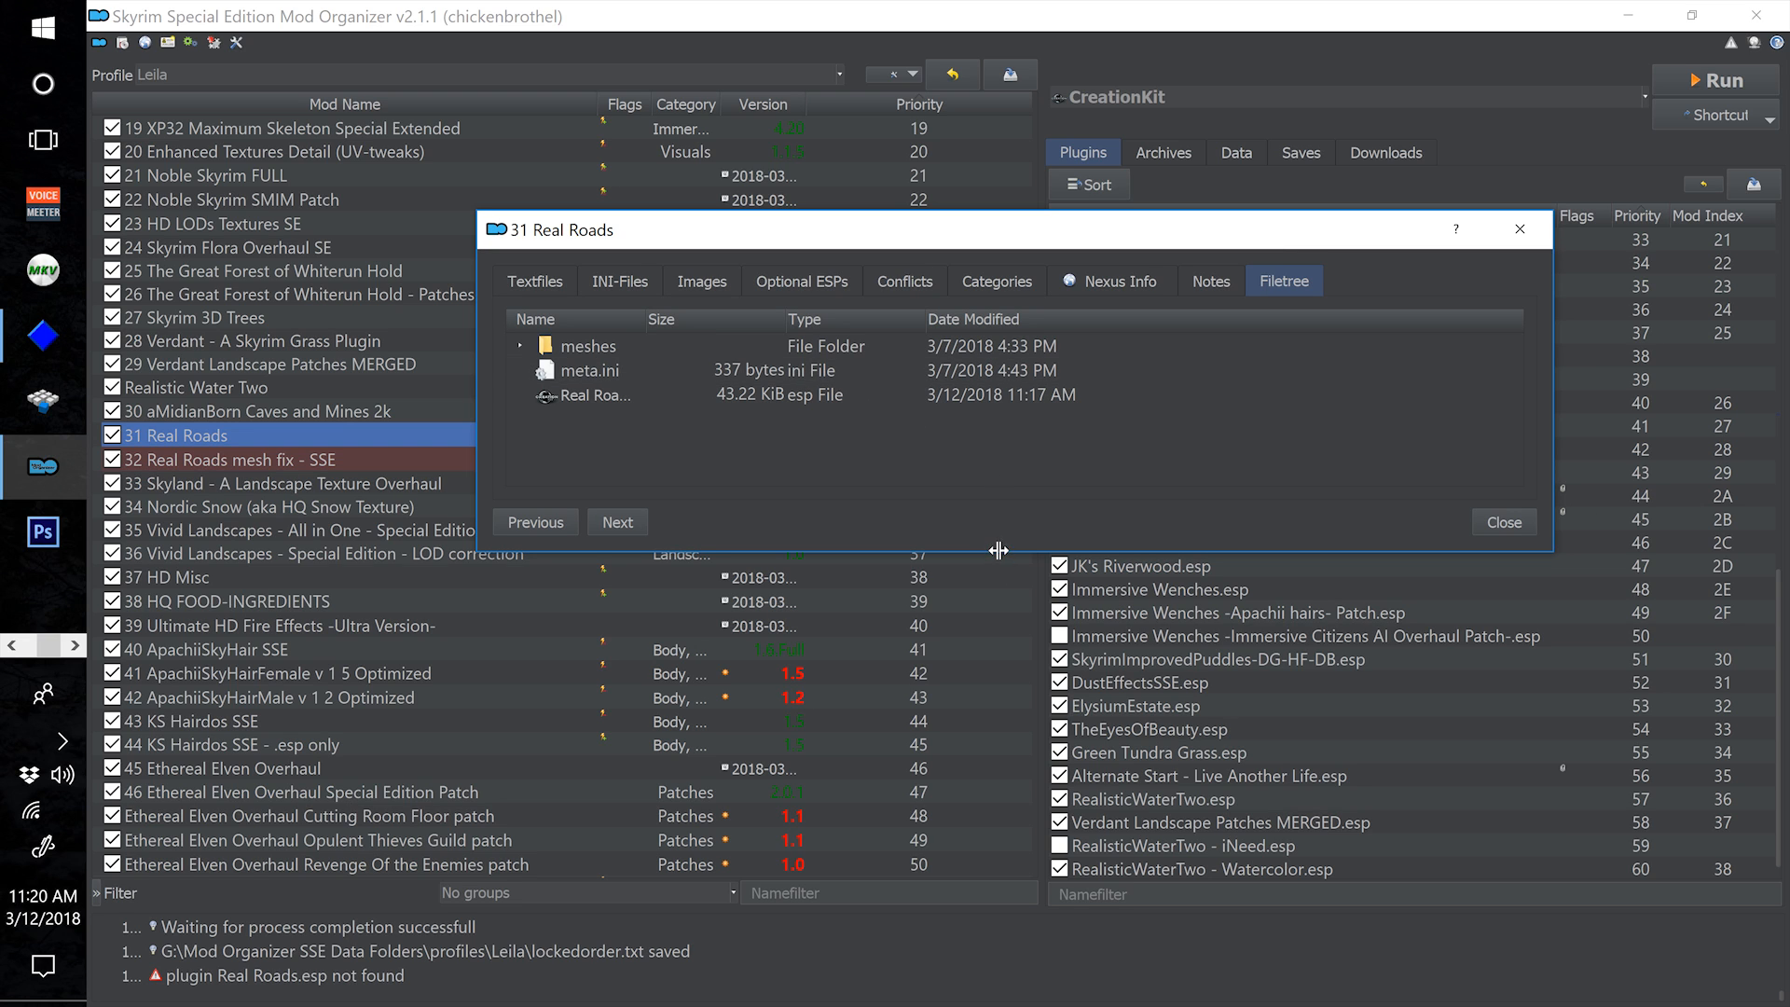
{"action": "left_click_drag", "start_coordinate": [1016, 550], "coordinate": [1016, 791]}
{"action": "left_click", "coordinate": [990, 403]}
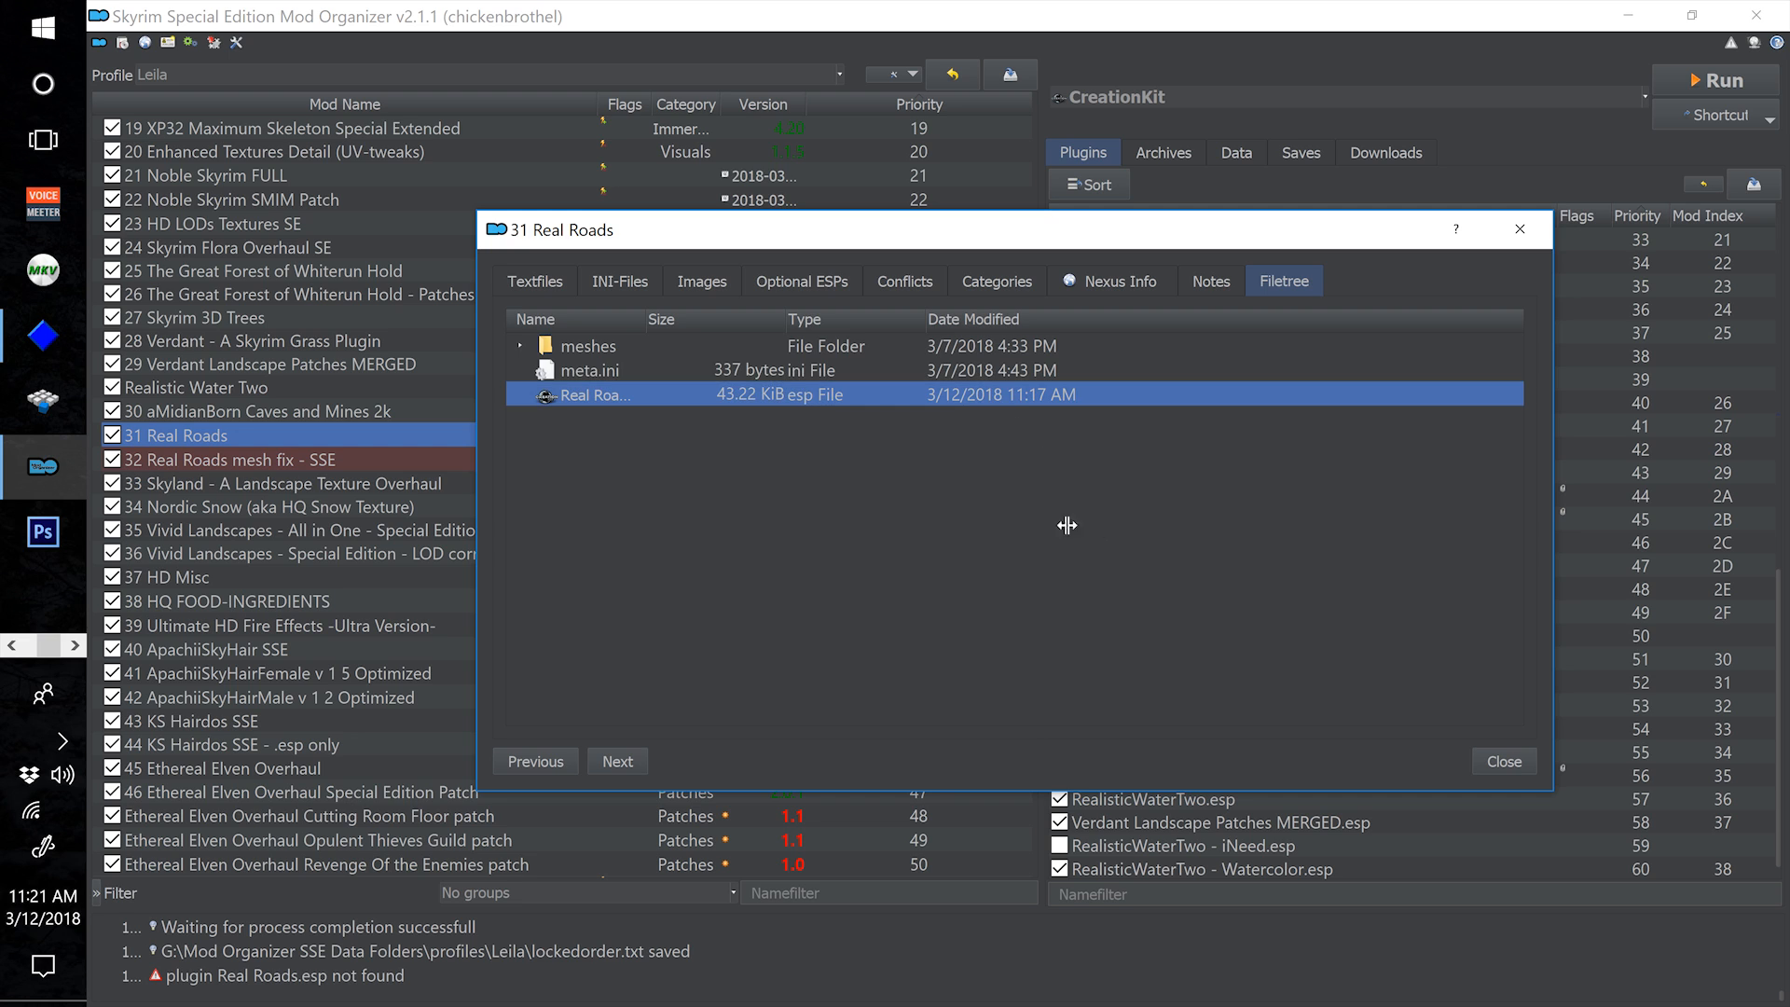
{"action": "left_click_drag", "start_coordinate": [645, 319], "coordinate": [869, 347]}
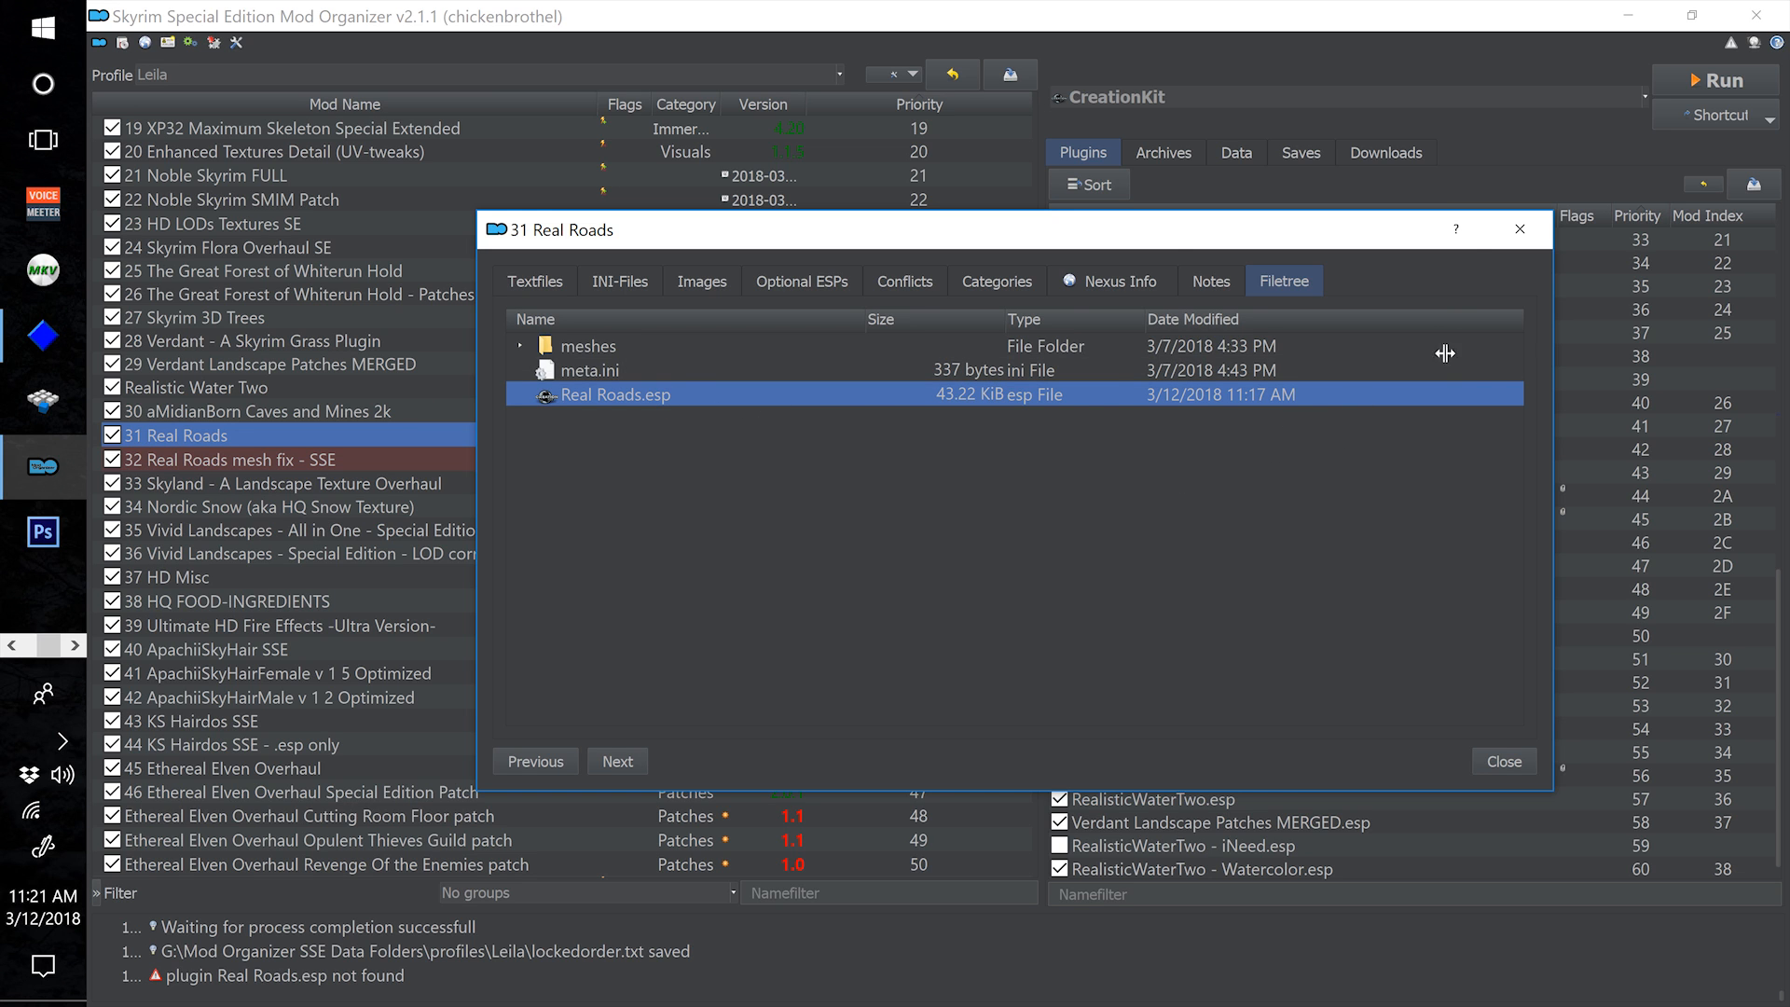
{"action": "left_click", "coordinate": [1520, 230]}
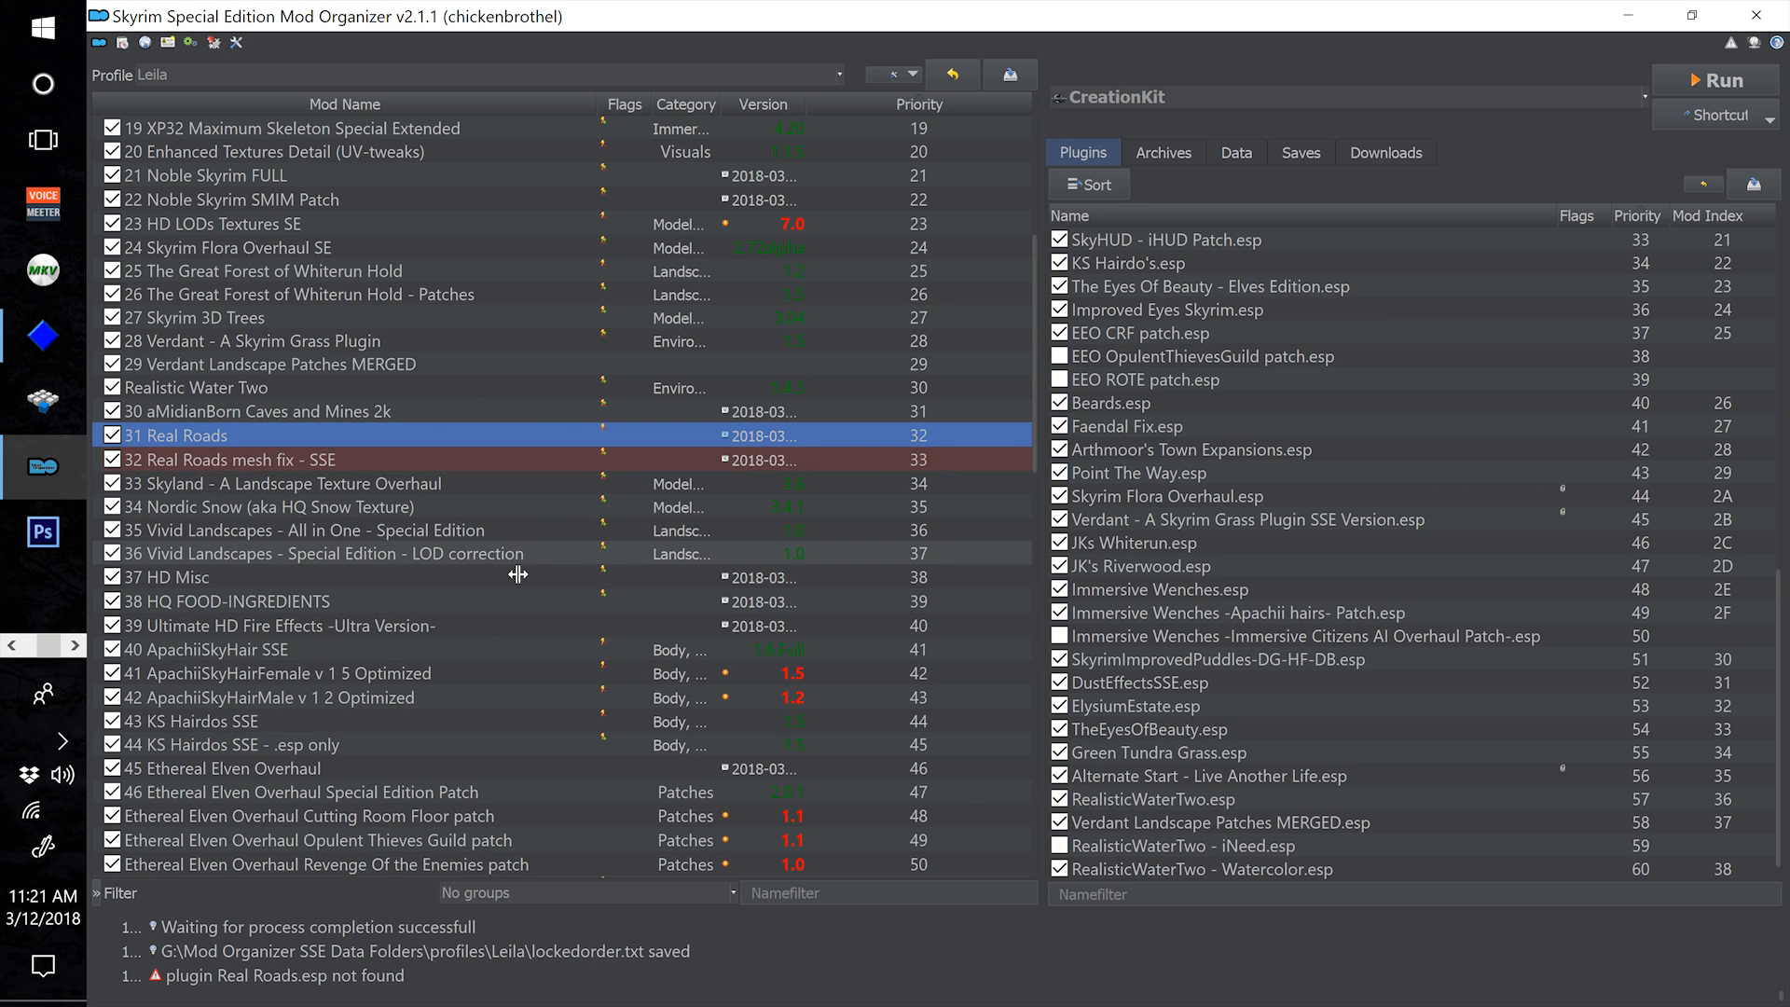
Select the 91 Green Tundra mod and locate its Green Tundra Grass.esp plugin in the load order
{"action": "scroll", "coordinate": [550, 730], "scroll_direction": "down", "scroll_amount": 9}
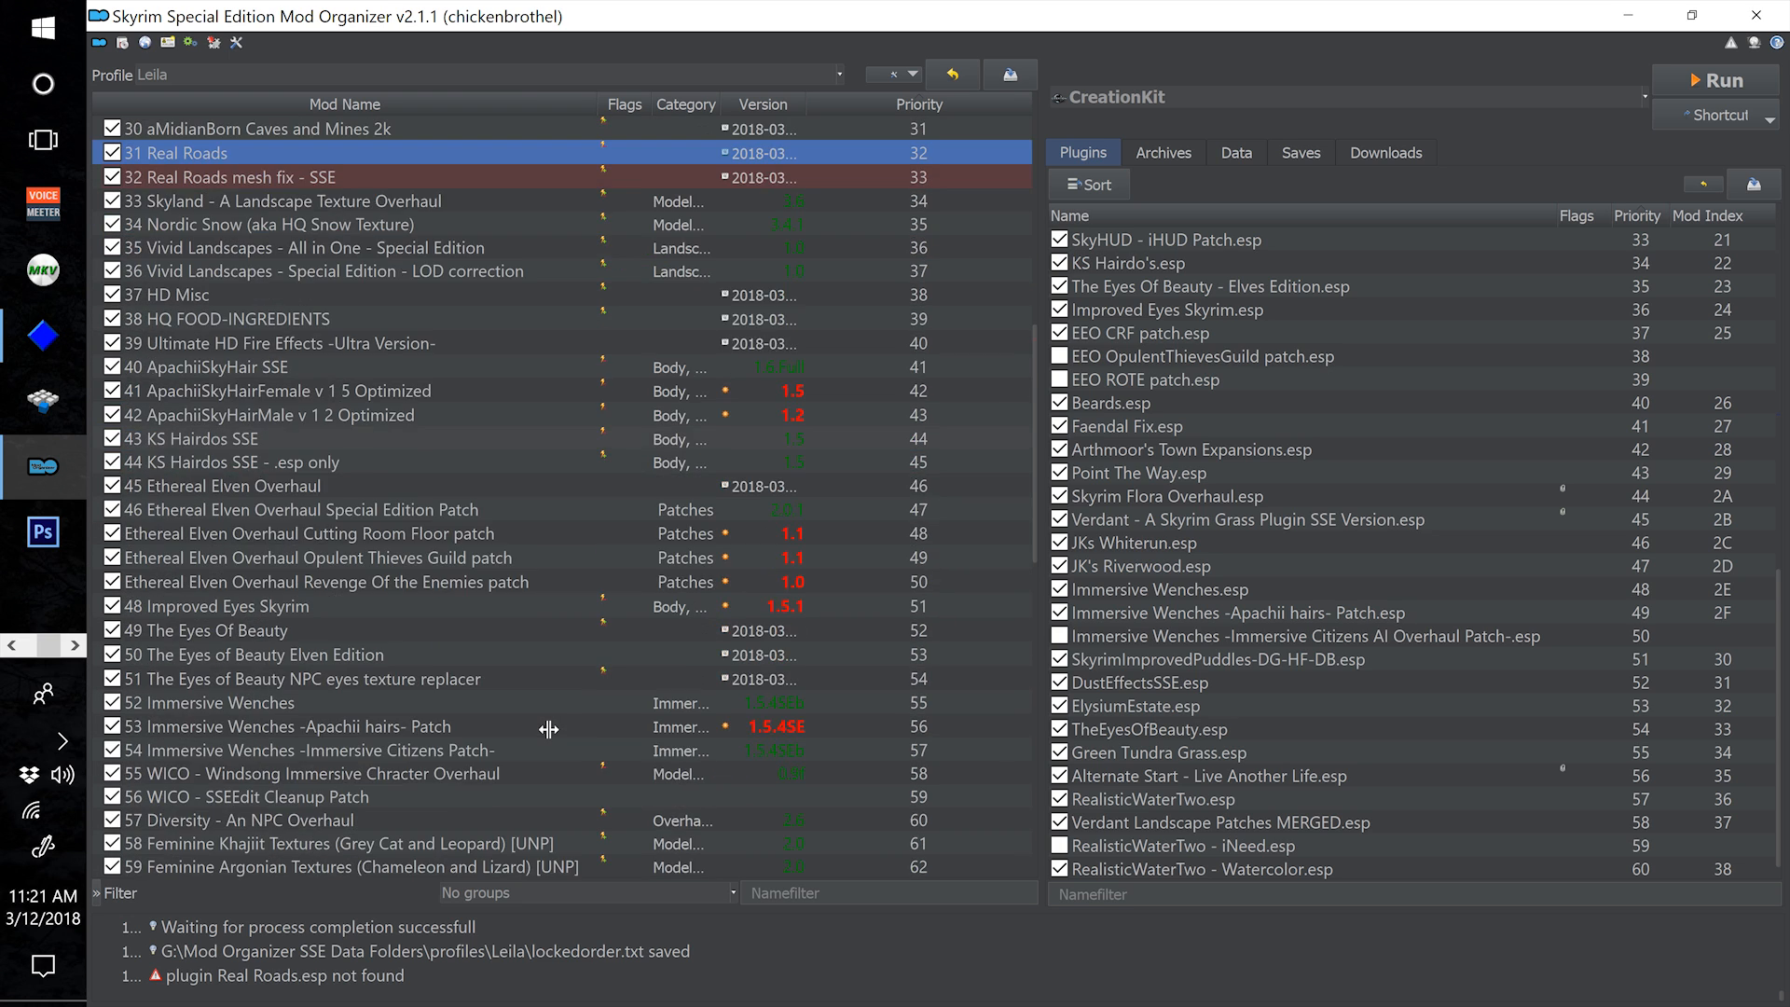
{"action": "scroll", "coordinate": [548, 729], "scroll_direction": "down", "scroll_amount": 8}
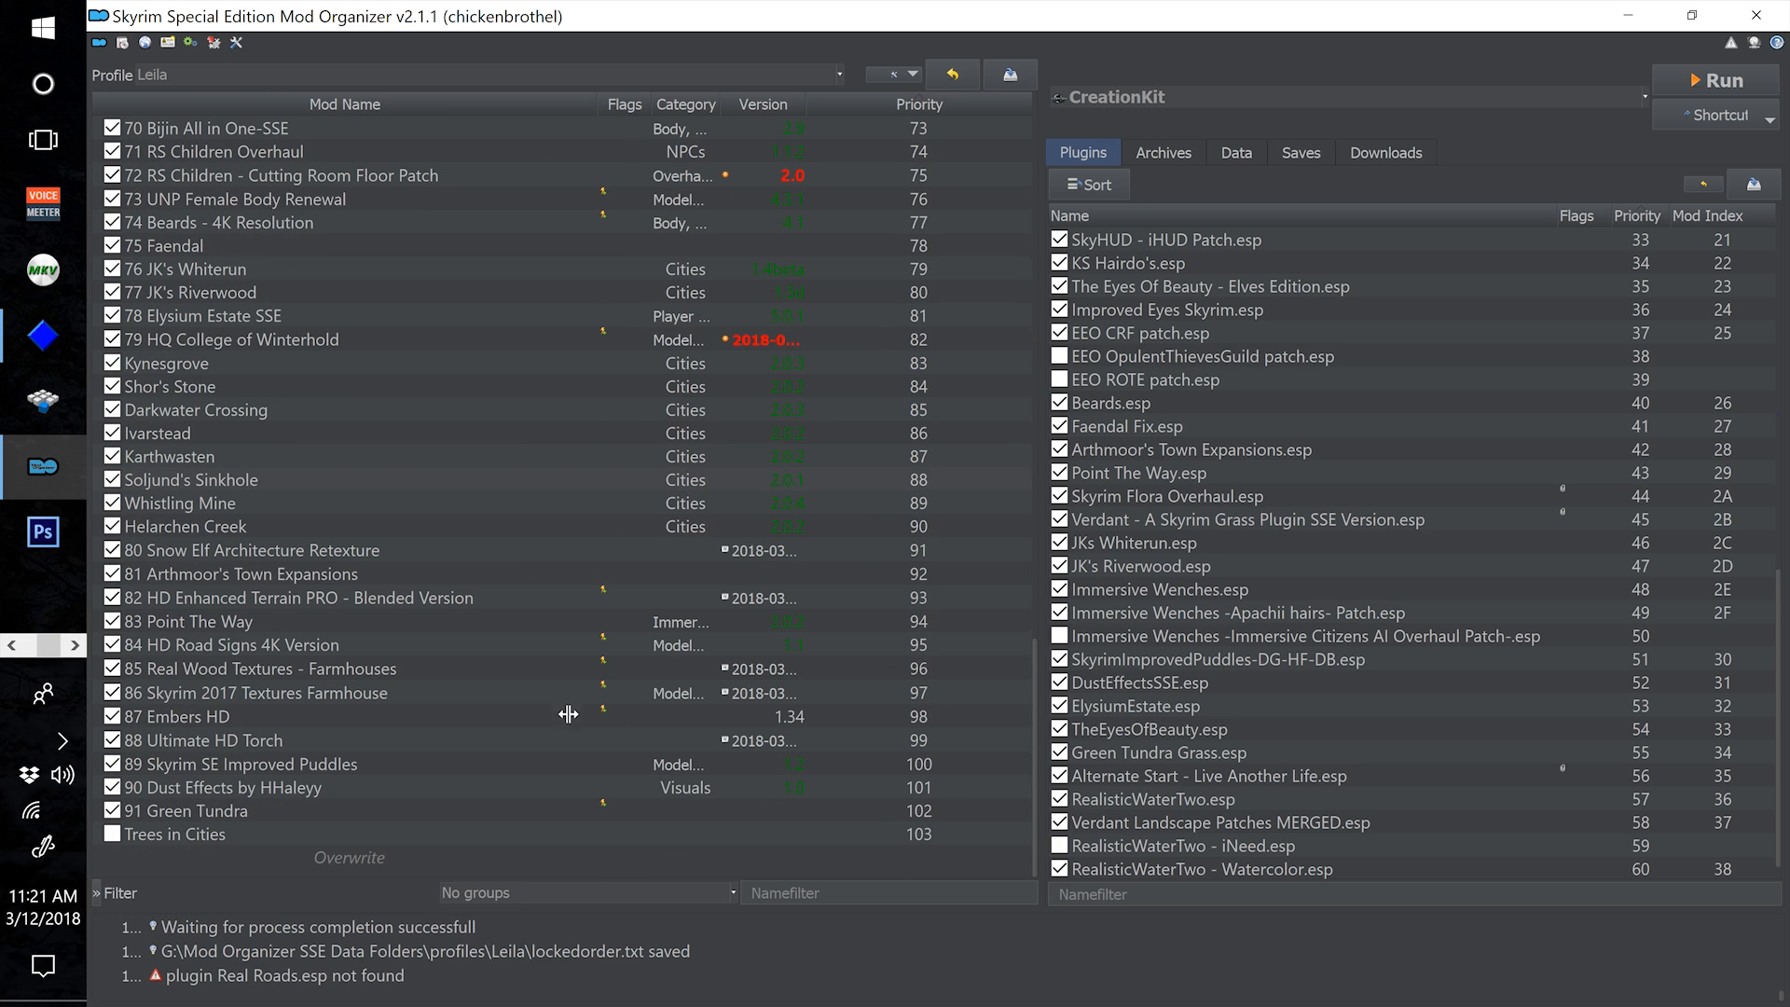
{"action": "left_click", "coordinate": [401, 810]}
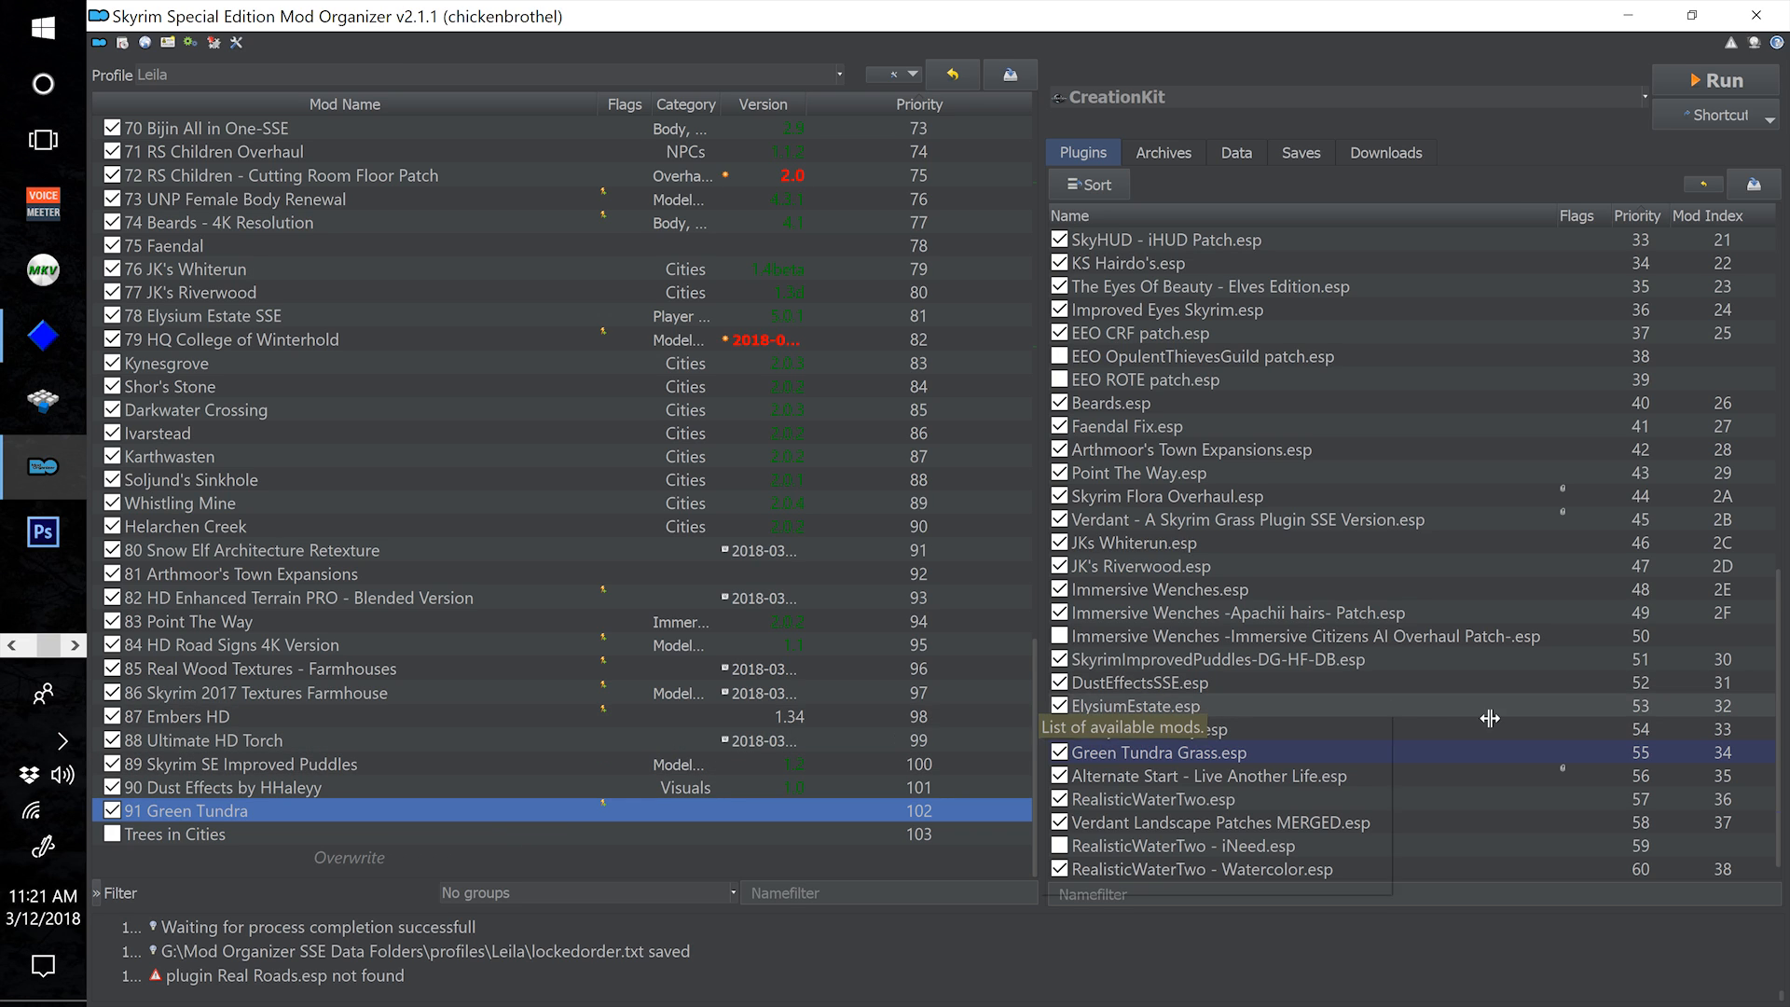
{"action": "scroll", "coordinate": [1454, 726], "scroll_direction": "down", "scroll_amount": 1}
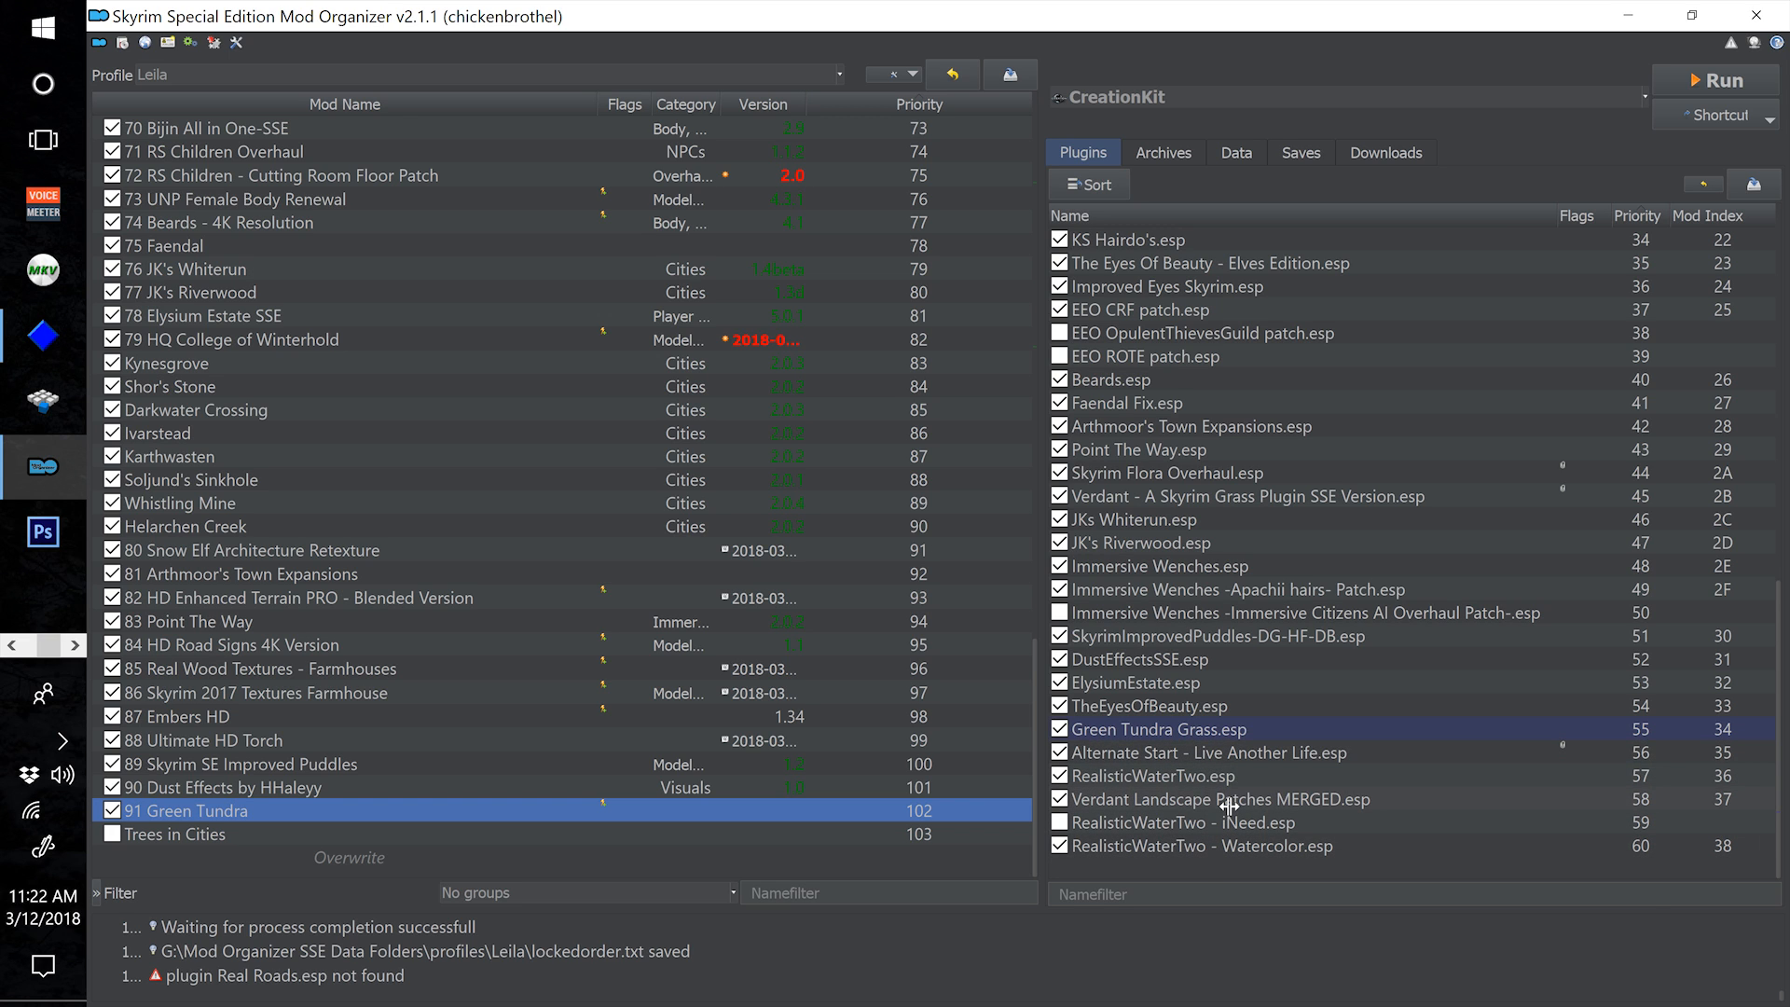
{"action": "left_click", "coordinate": [1186, 761]}
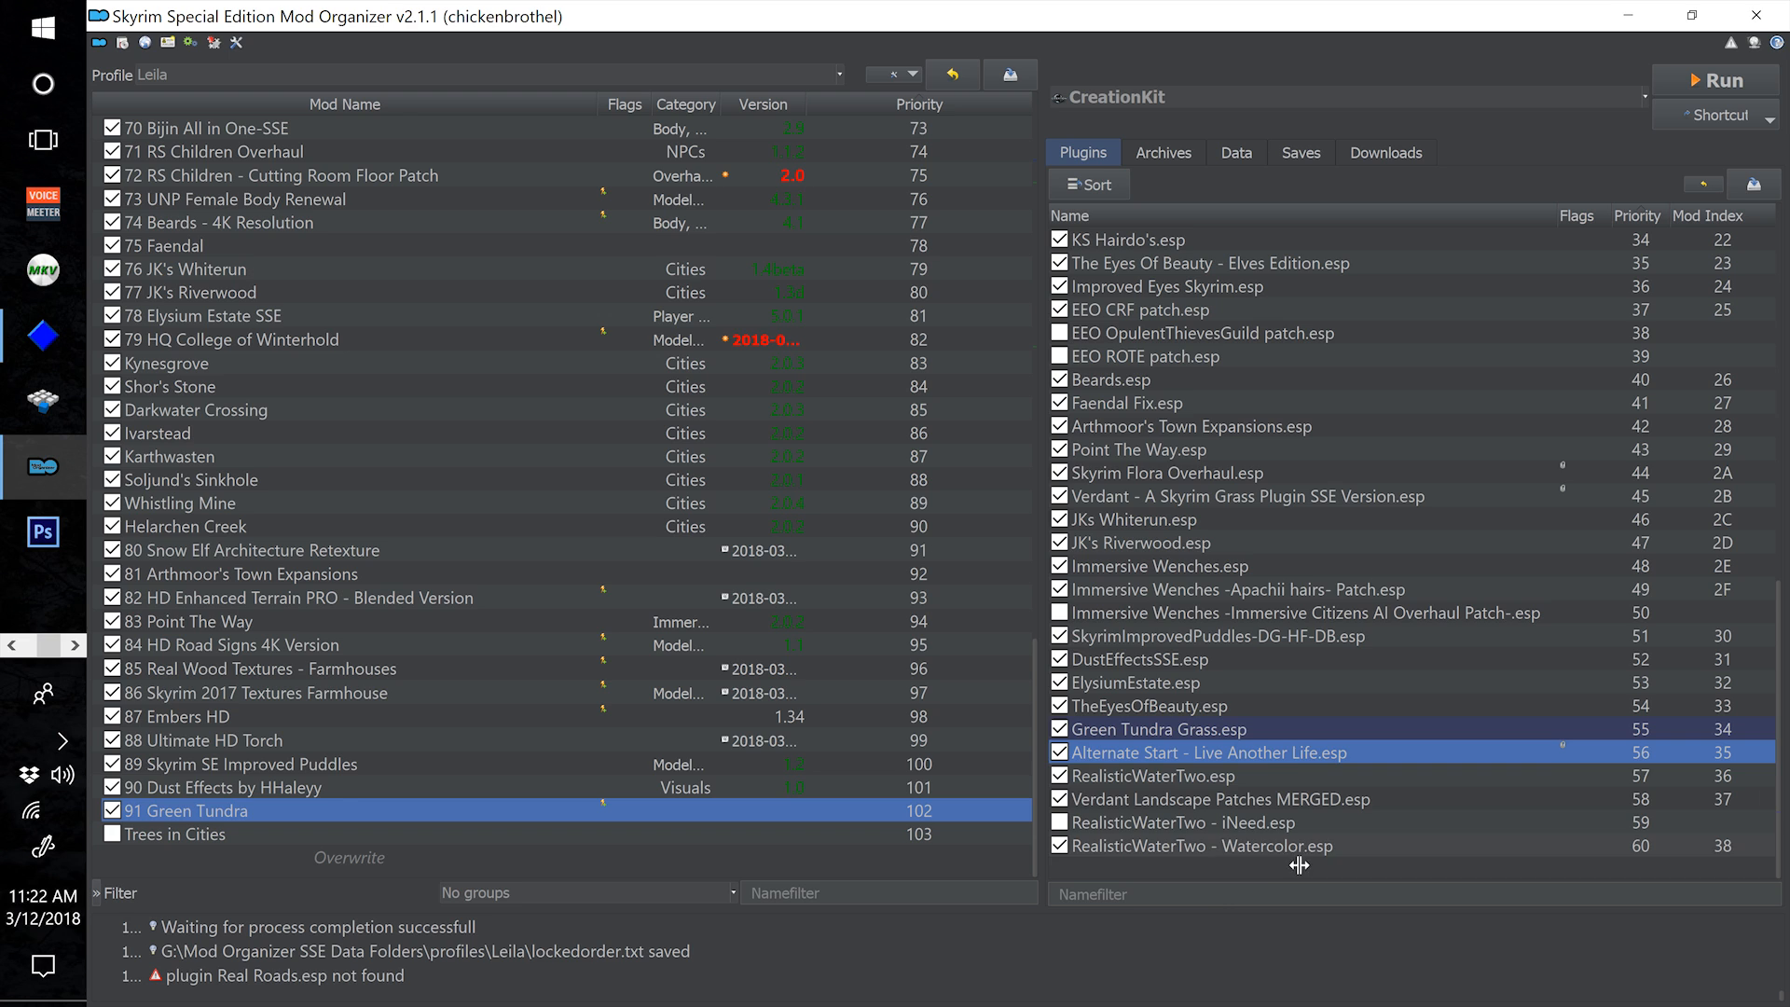
{"action": "left_click", "coordinate": [1214, 874]}
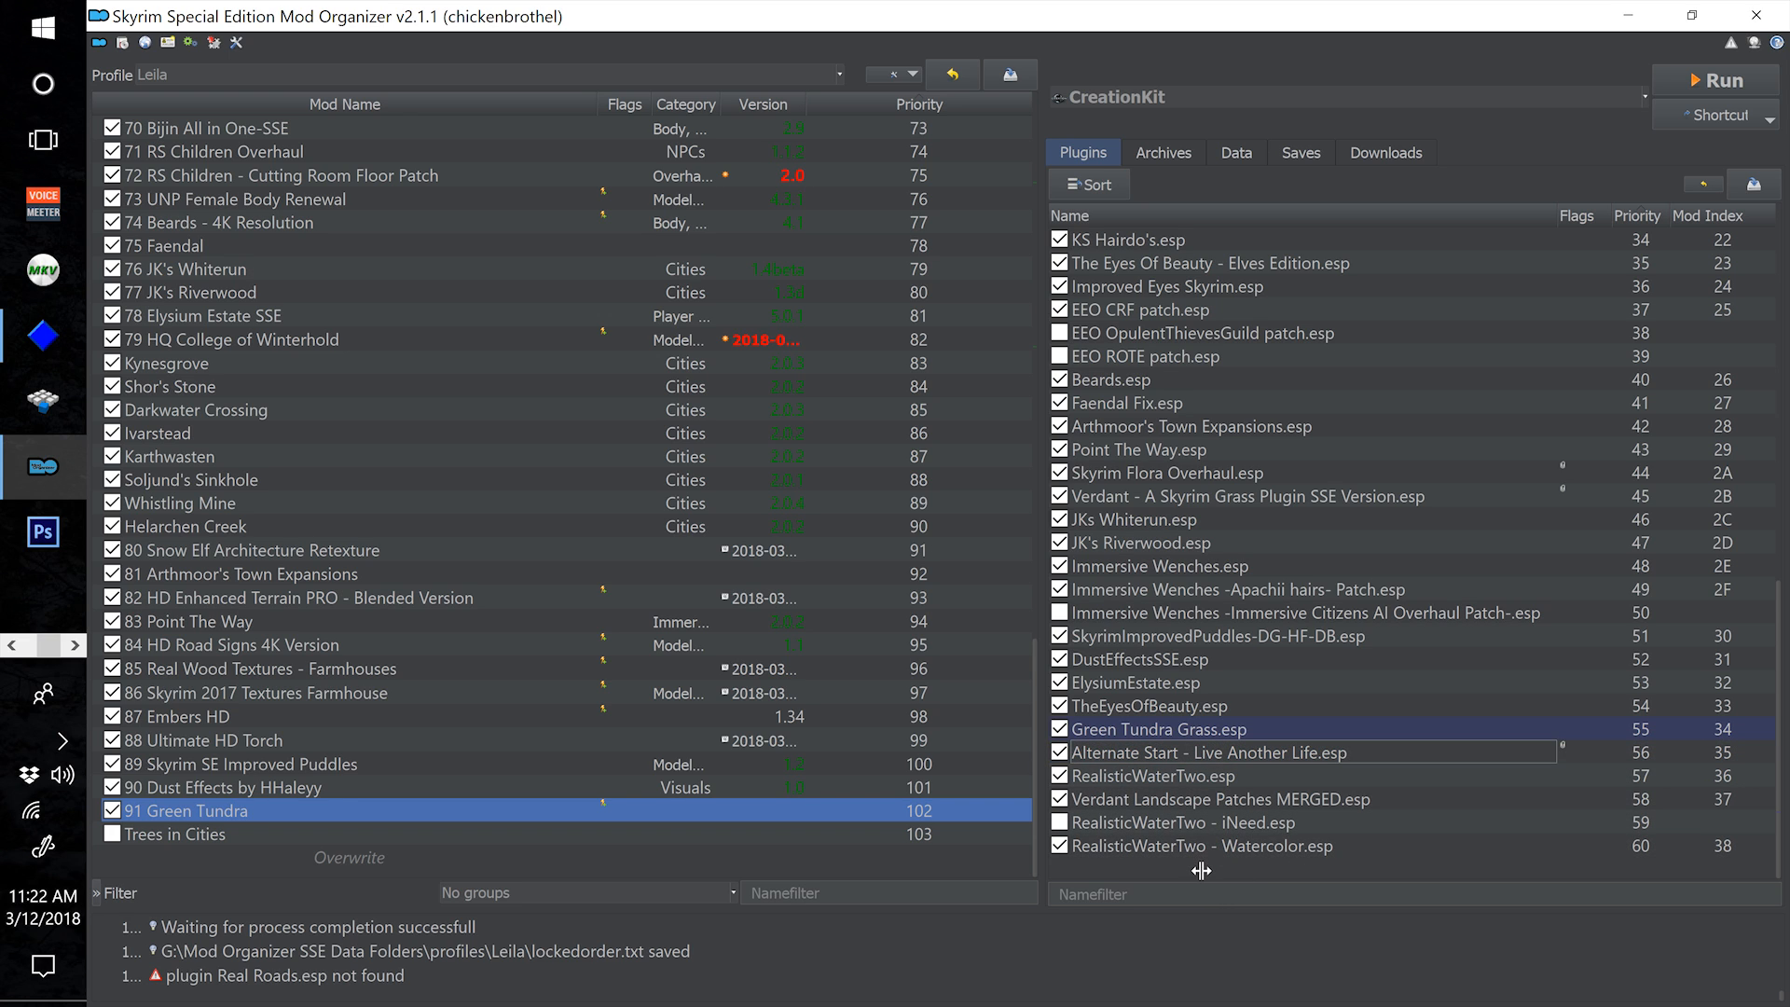
{"action": "left_click_drag", "start_coordinate": [1156, 743], "coordinate": [1121, 193]}
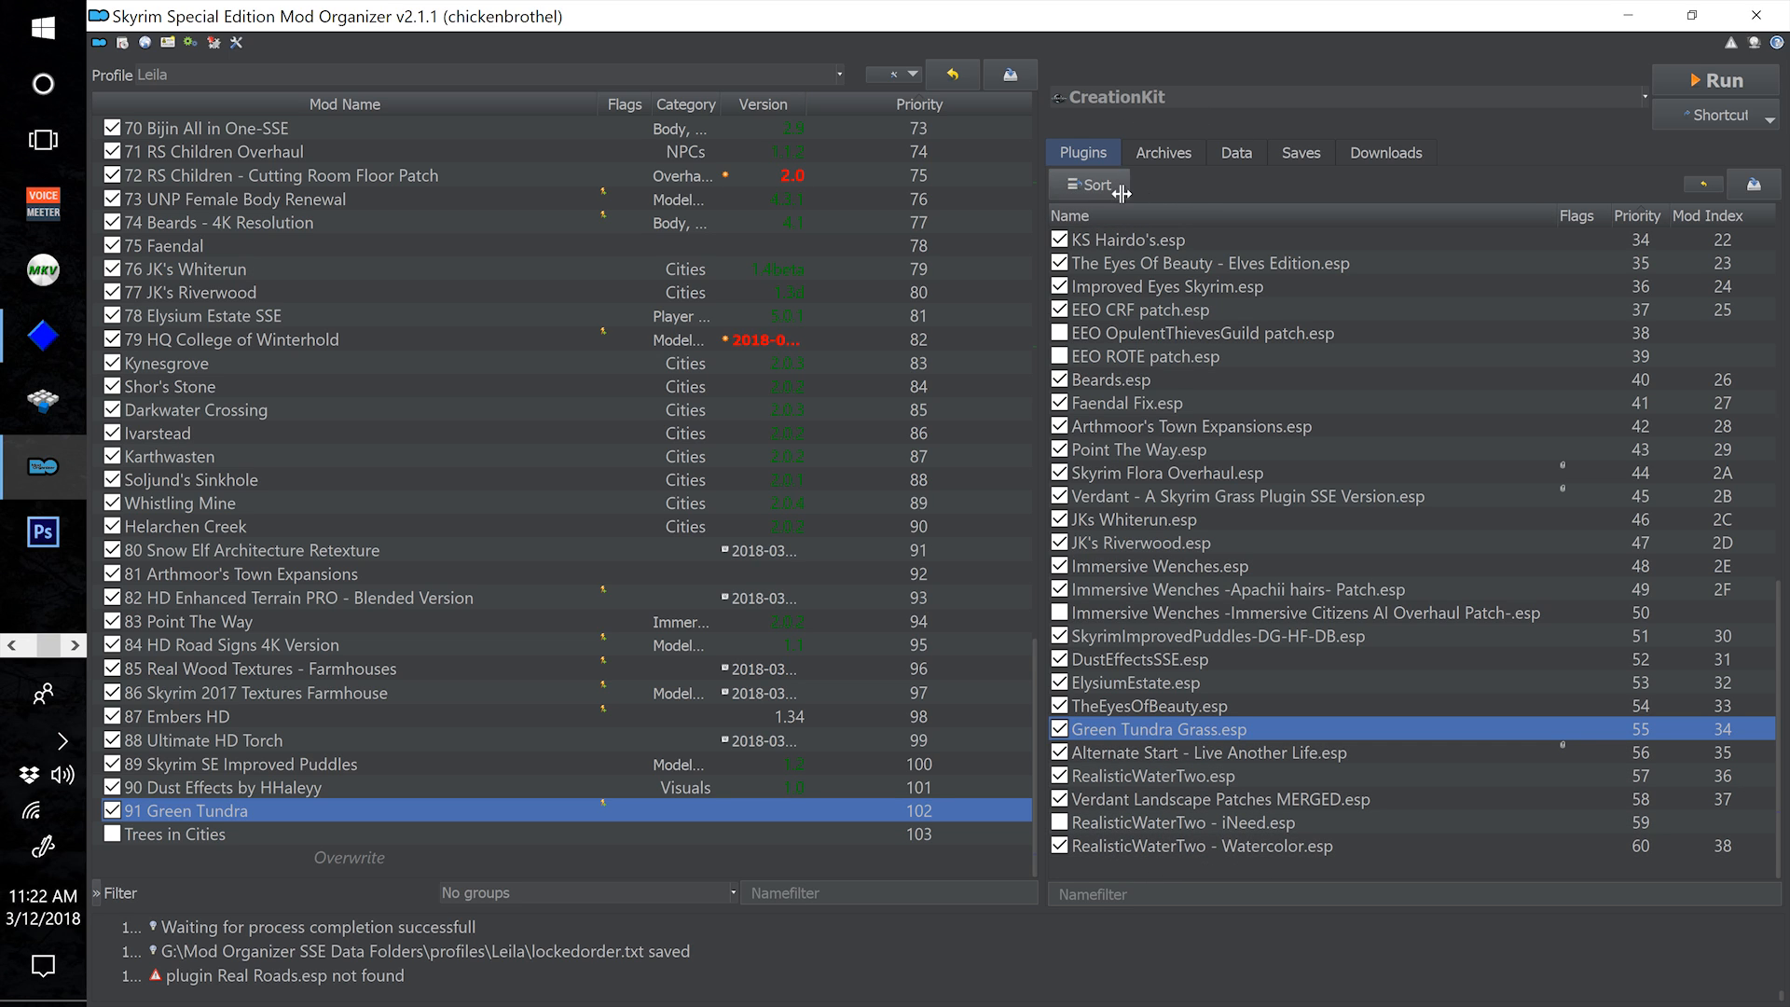
Run LOOT as the selected executable and close its window
{"action": "left_click", "coordinate": [1216, 109]}
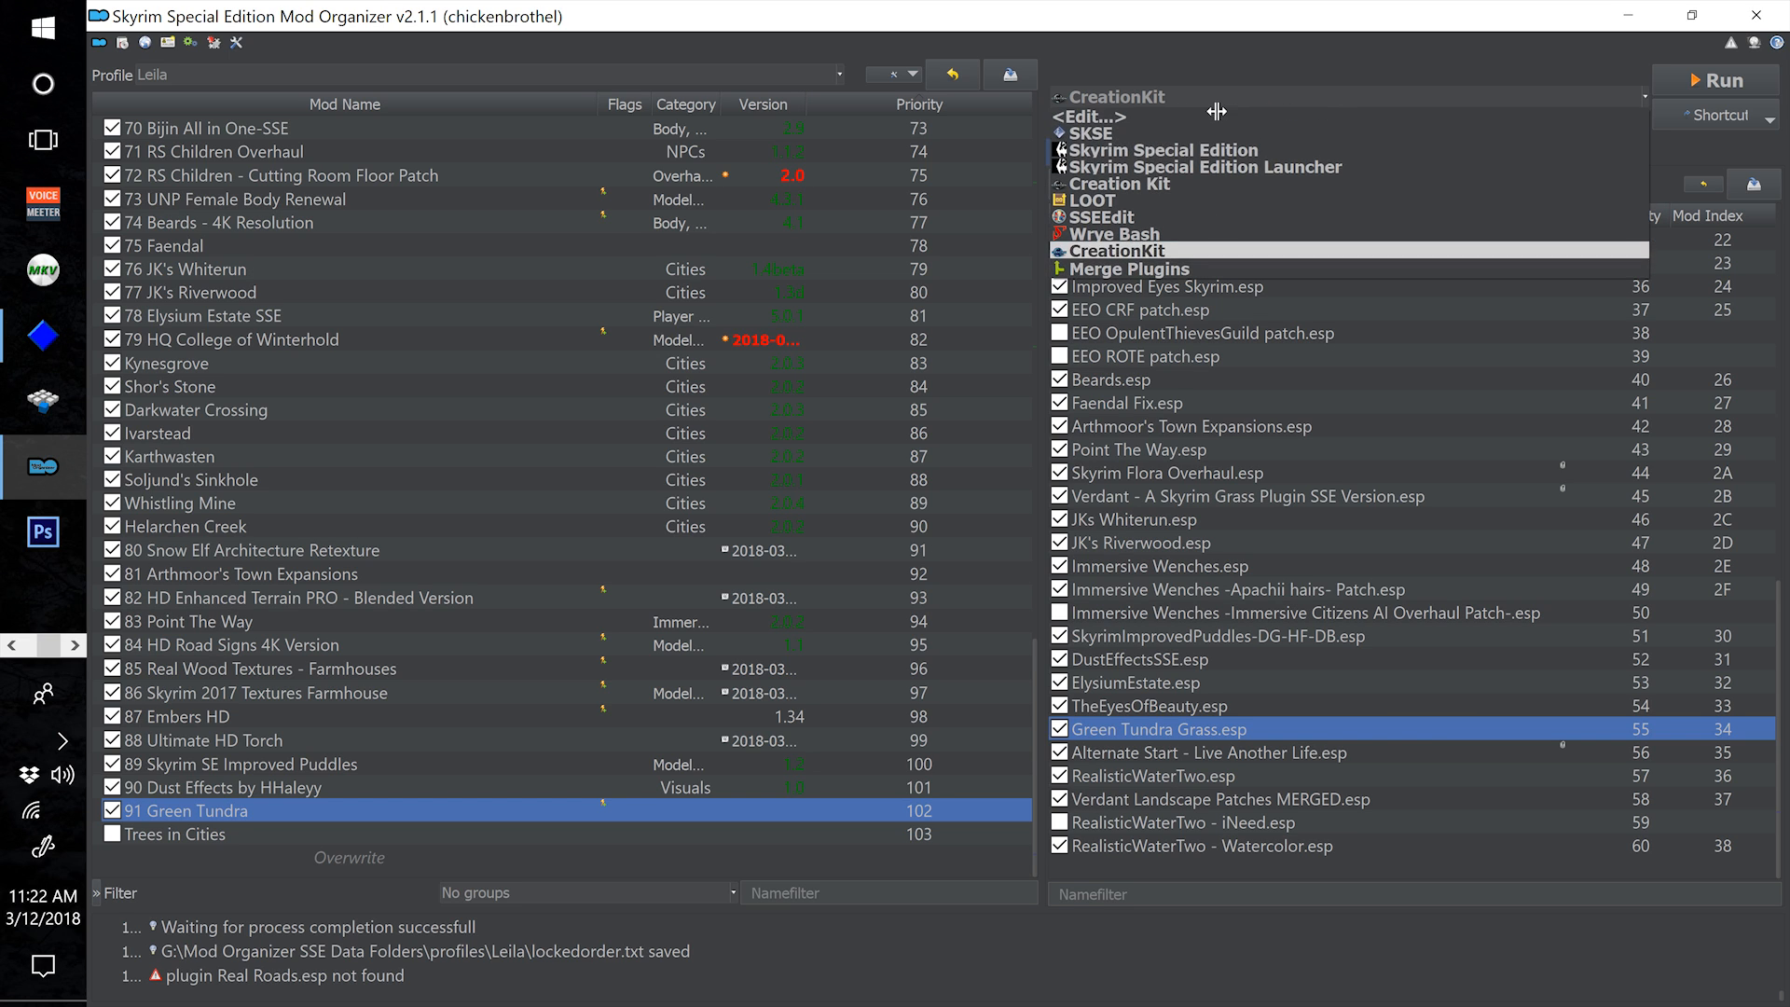
{"action": "left_click", "coordinate": [1126, 201]}
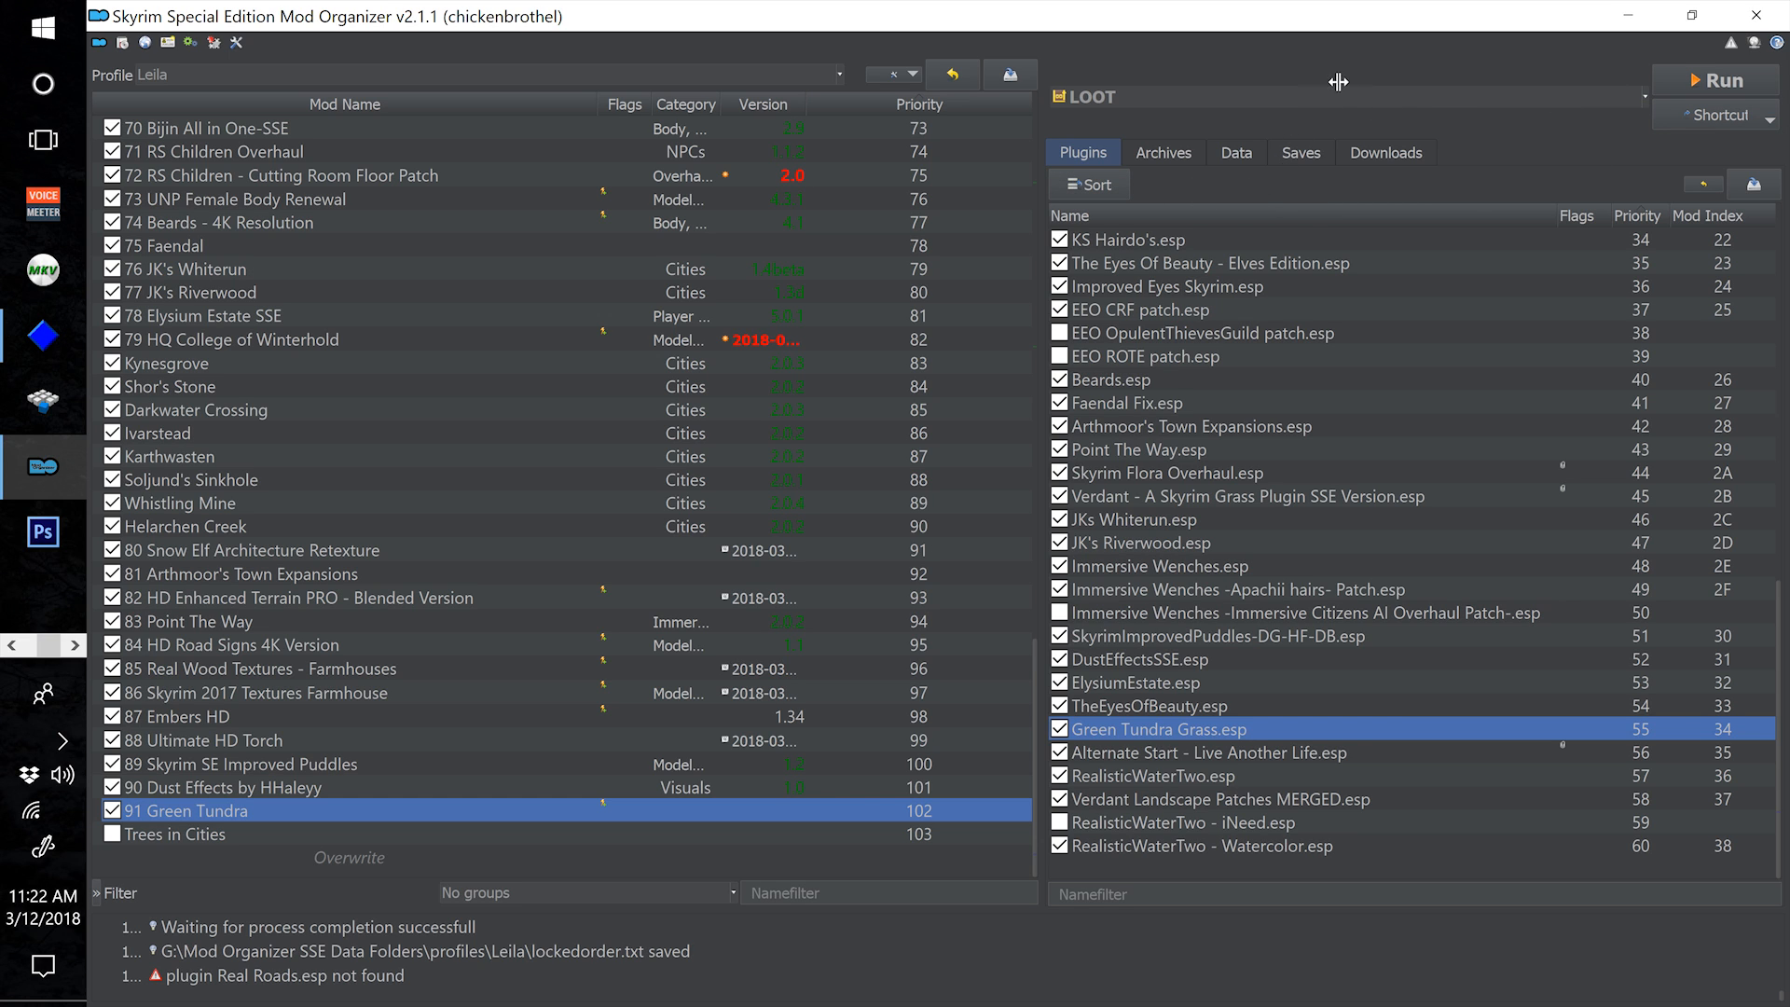
{"action": "left_click", "coordinate": [1680, 89]}
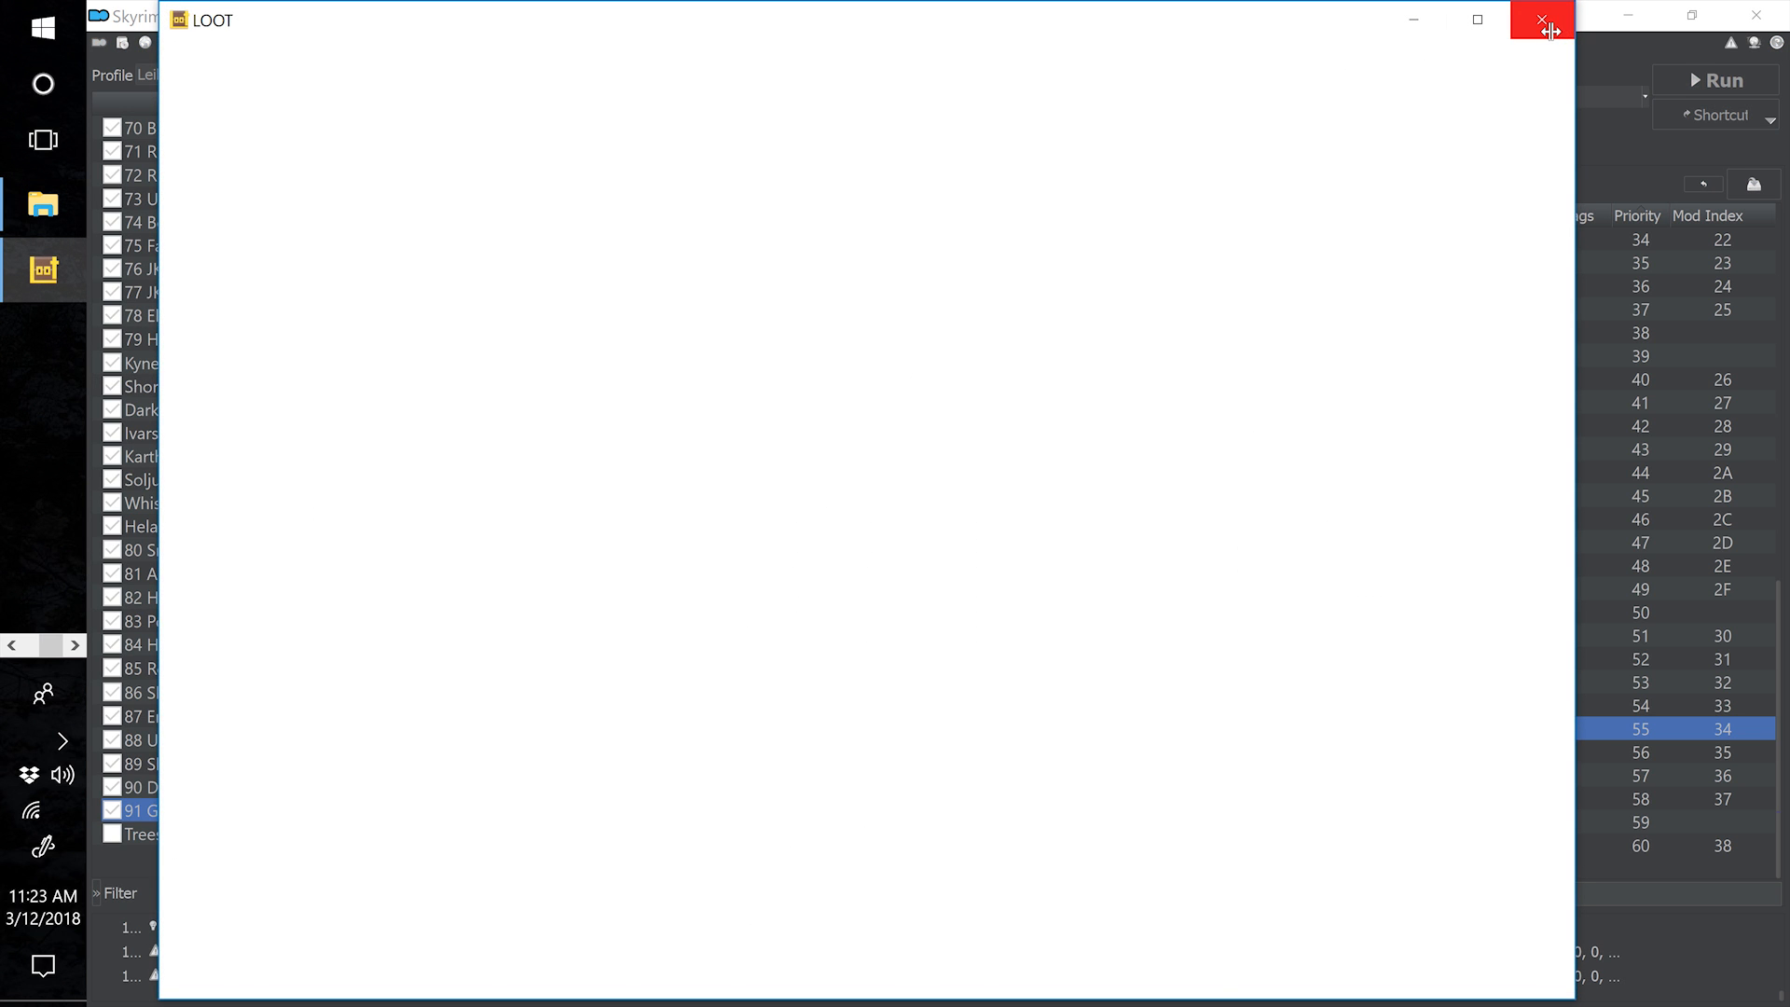
{"action": "left_click", "coordinate": [1550, 30]}
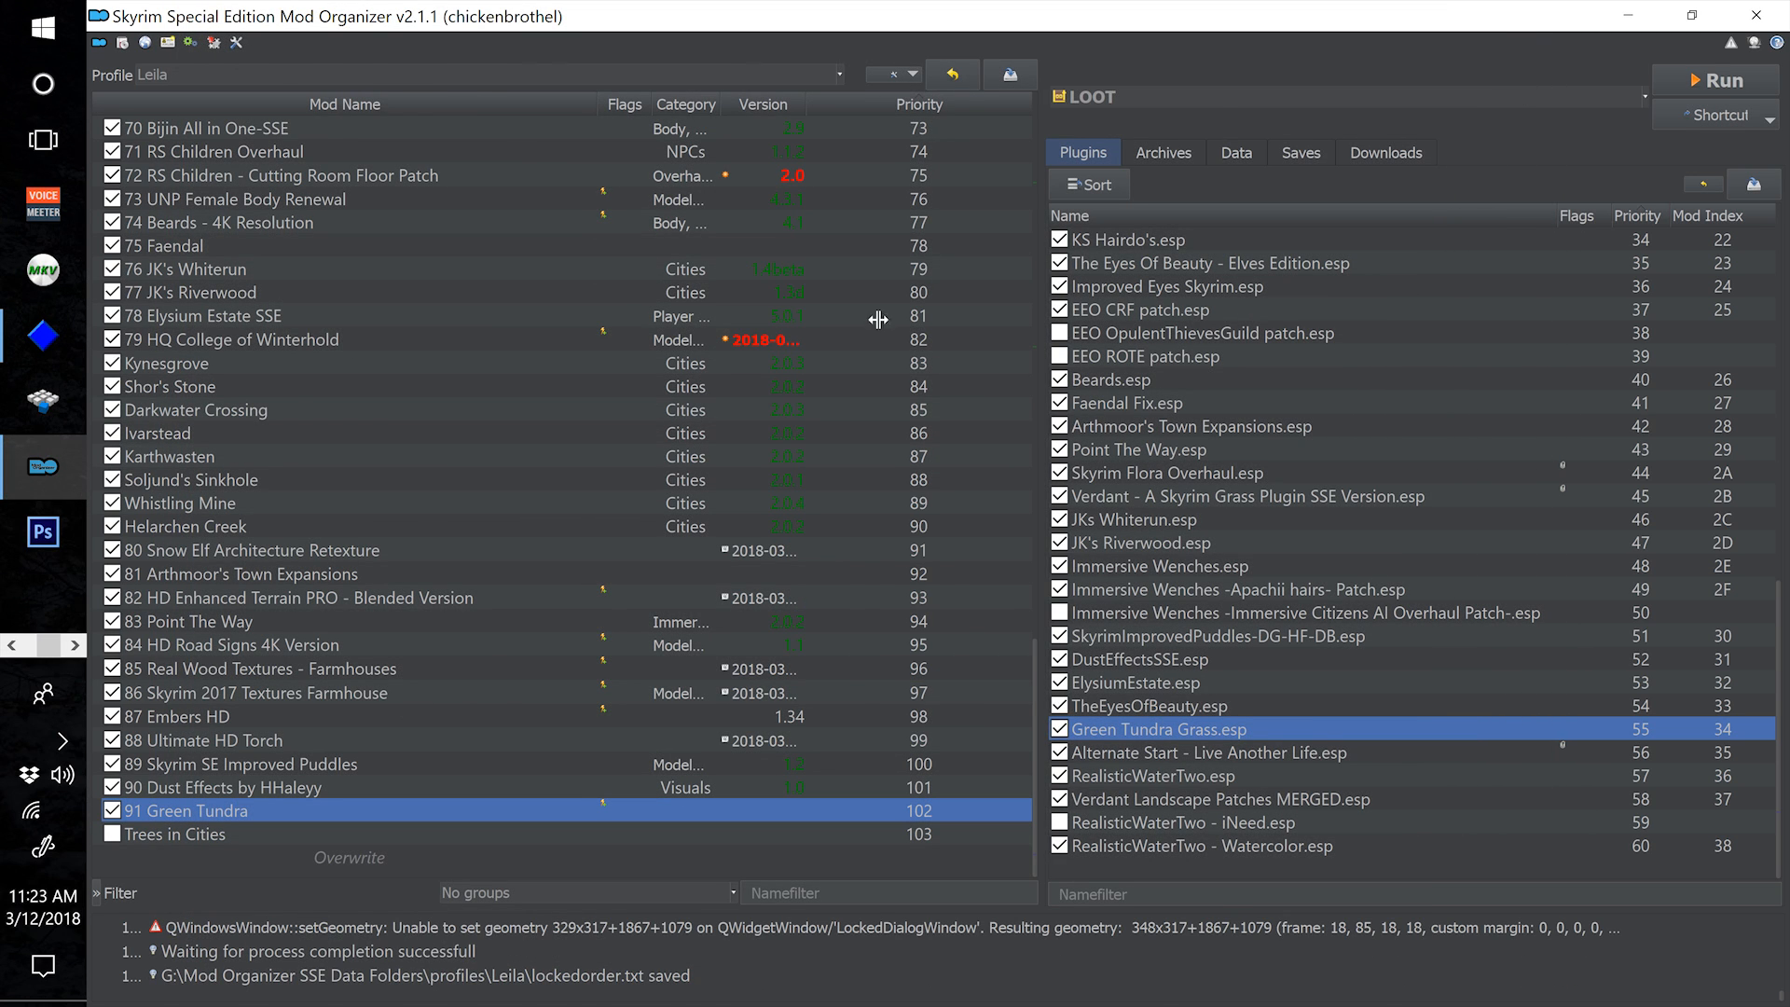
Choose SKSE as the executable and launch the game through it
{"action": "left_click", "coordinate": [1224, 97]}
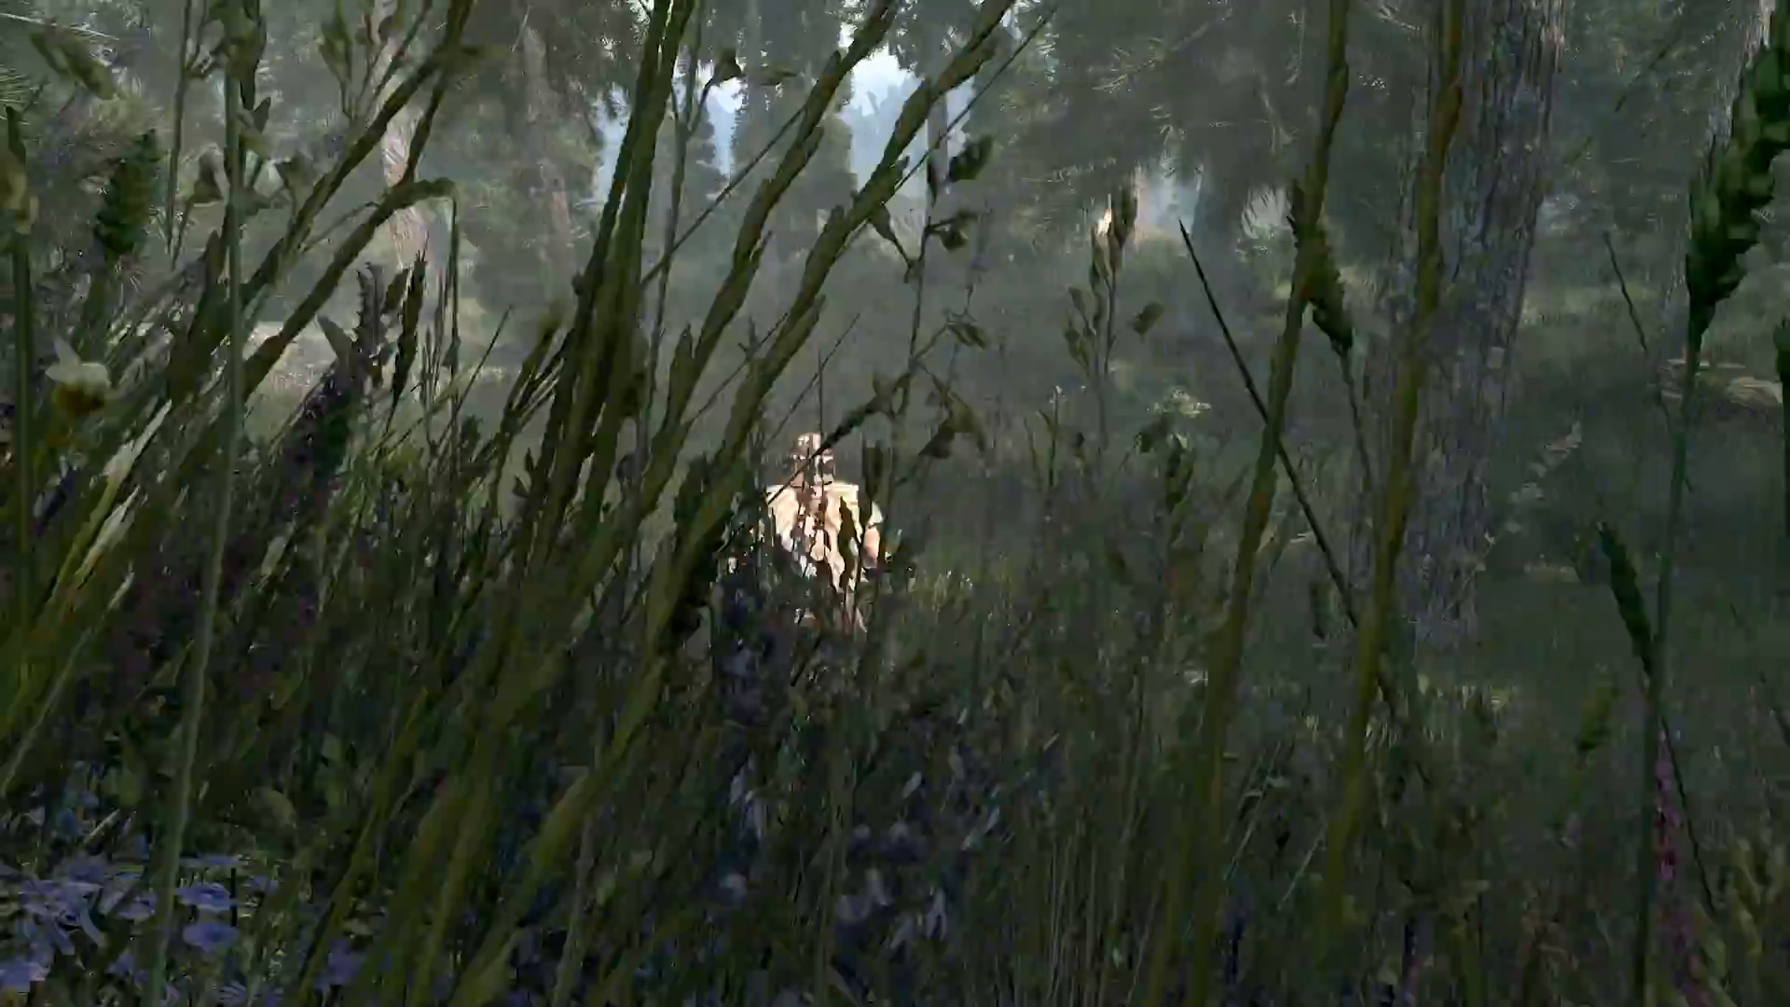
{"action": "key", "text": "Tab"}
{"action": "key", "text": "Down"}
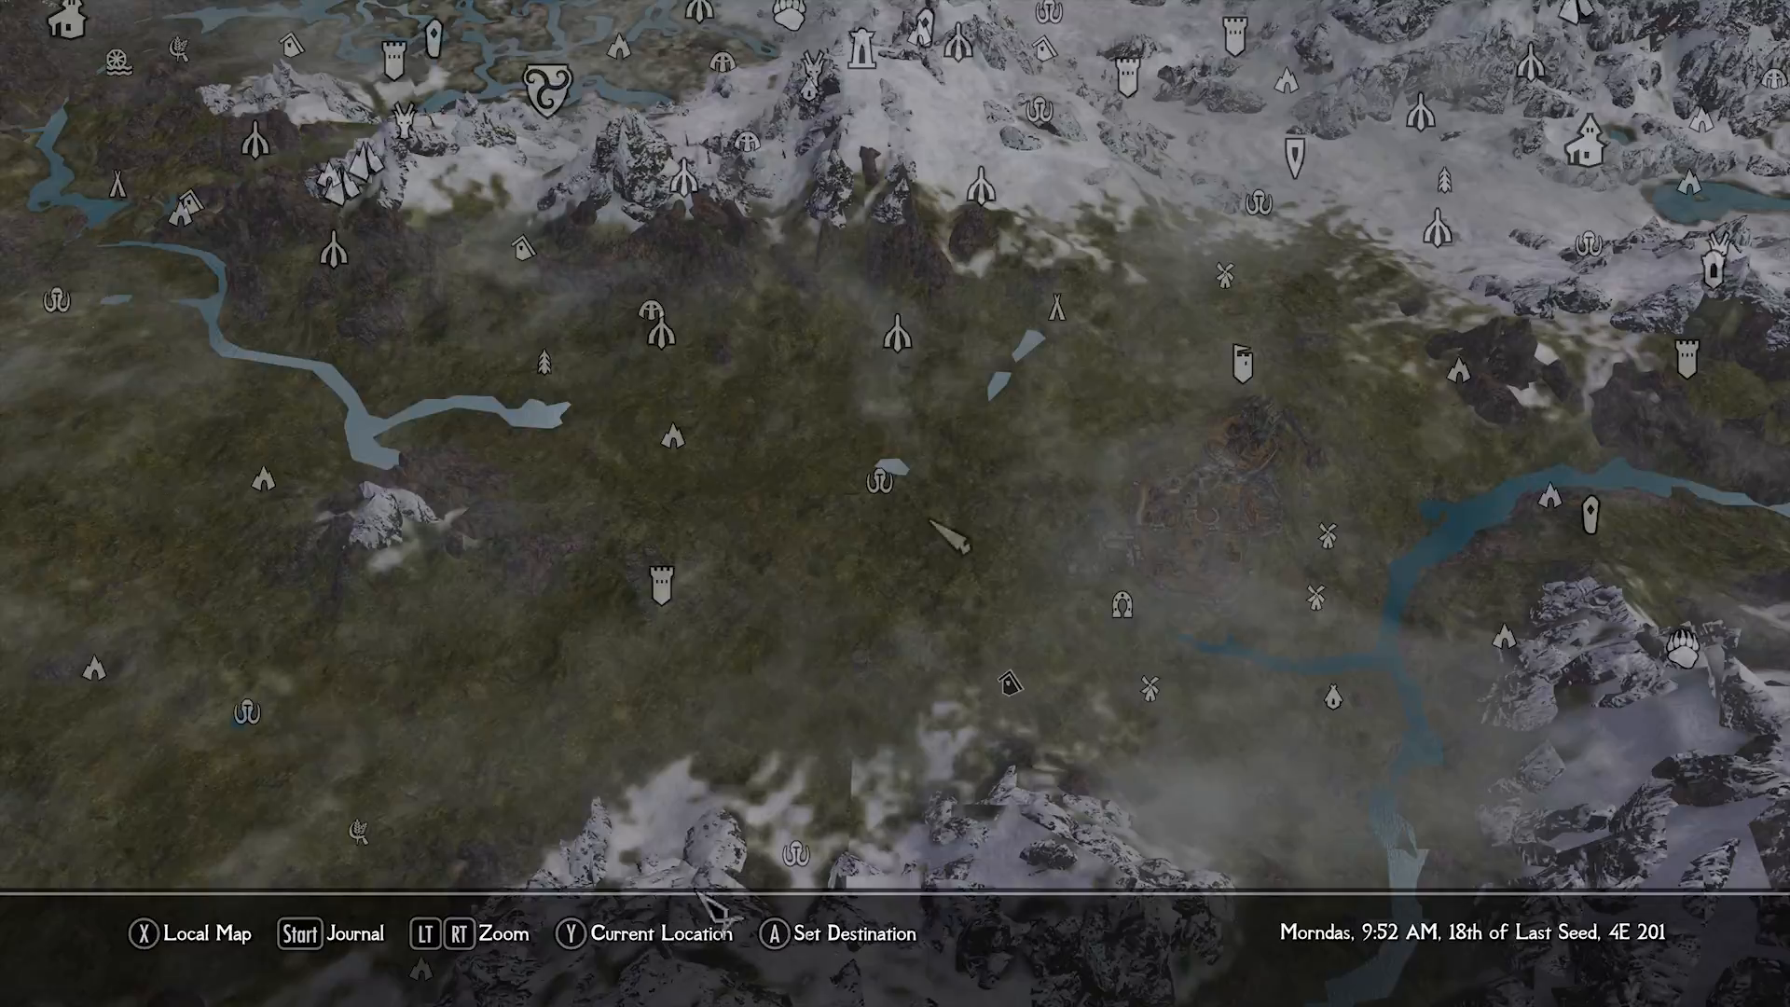
{"action": "key", "text": "Escape"}
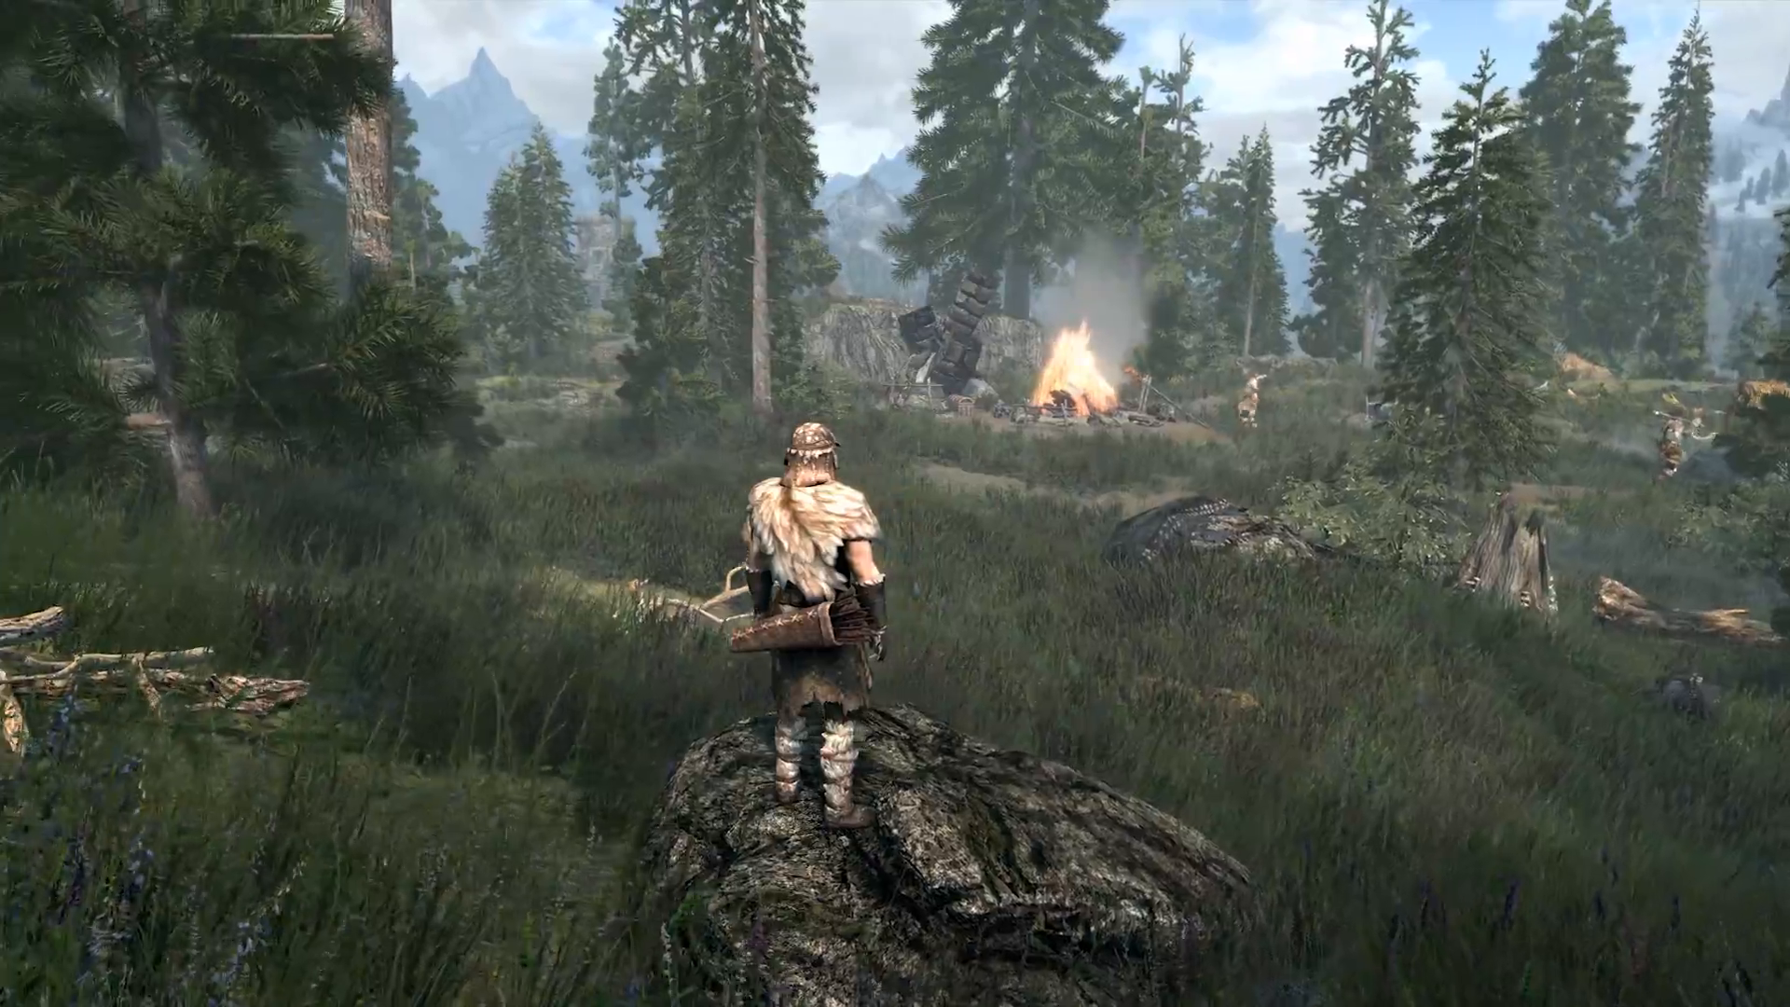
{"action": "key", "text": "w"}
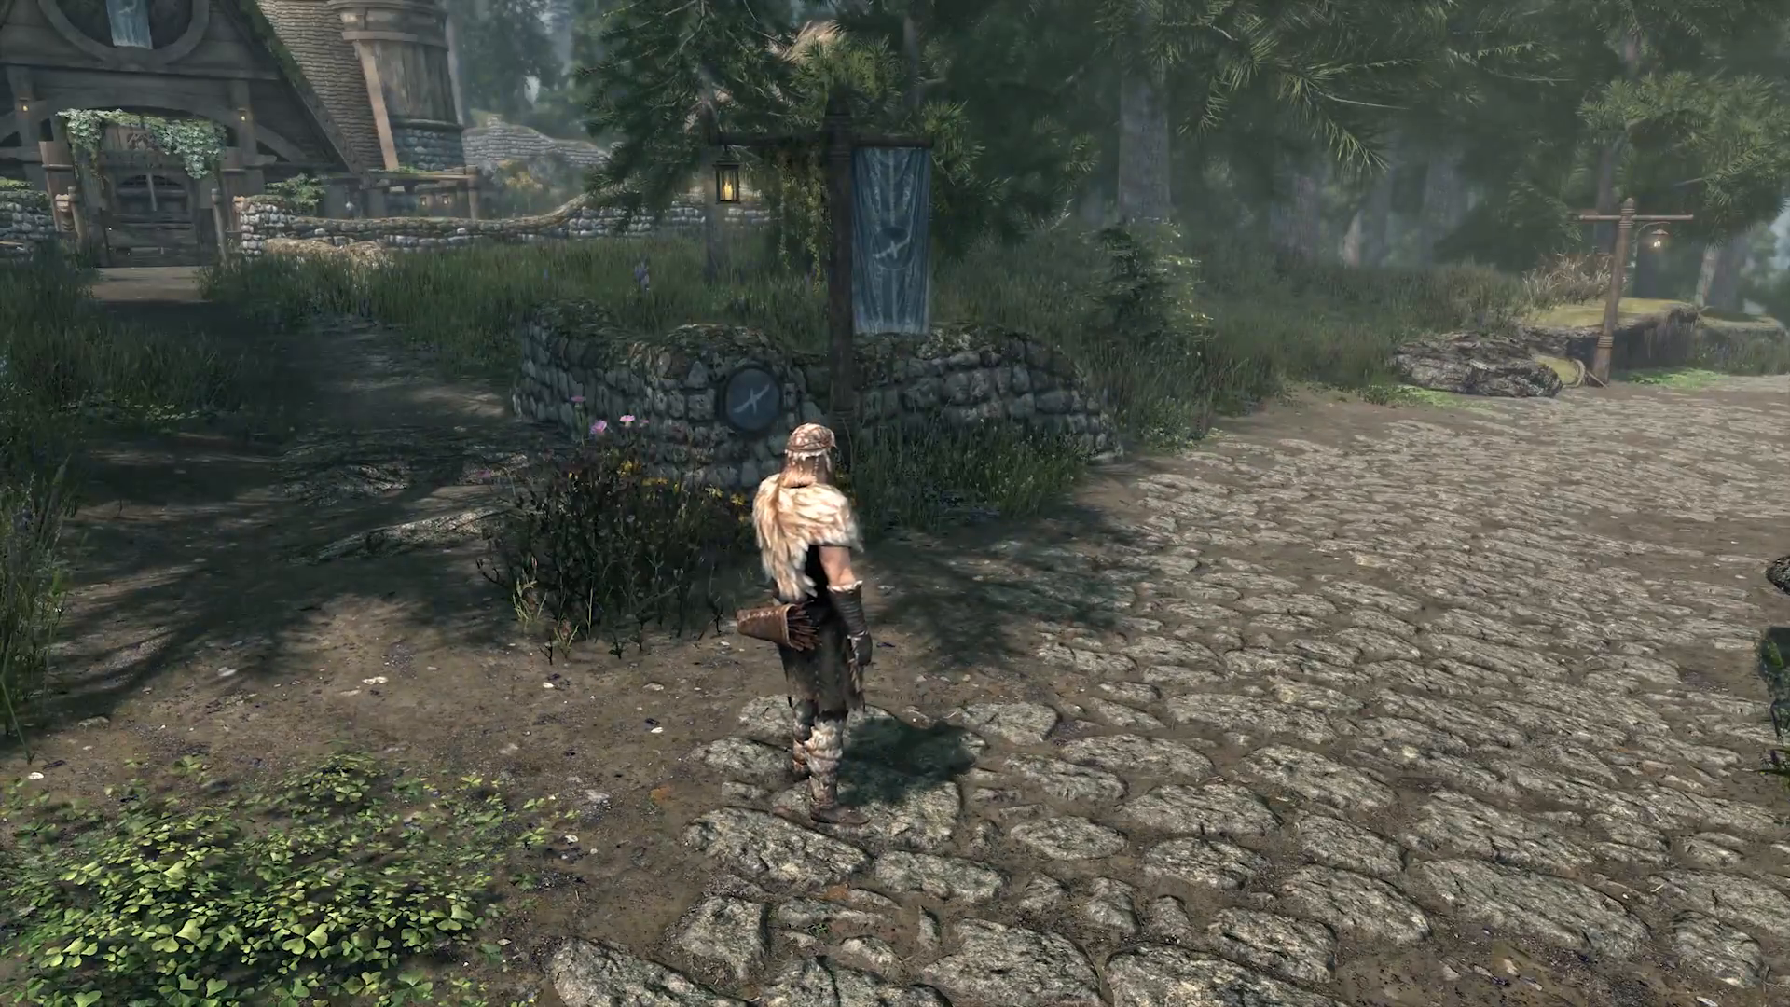
{"action": "key", "text": "w"}
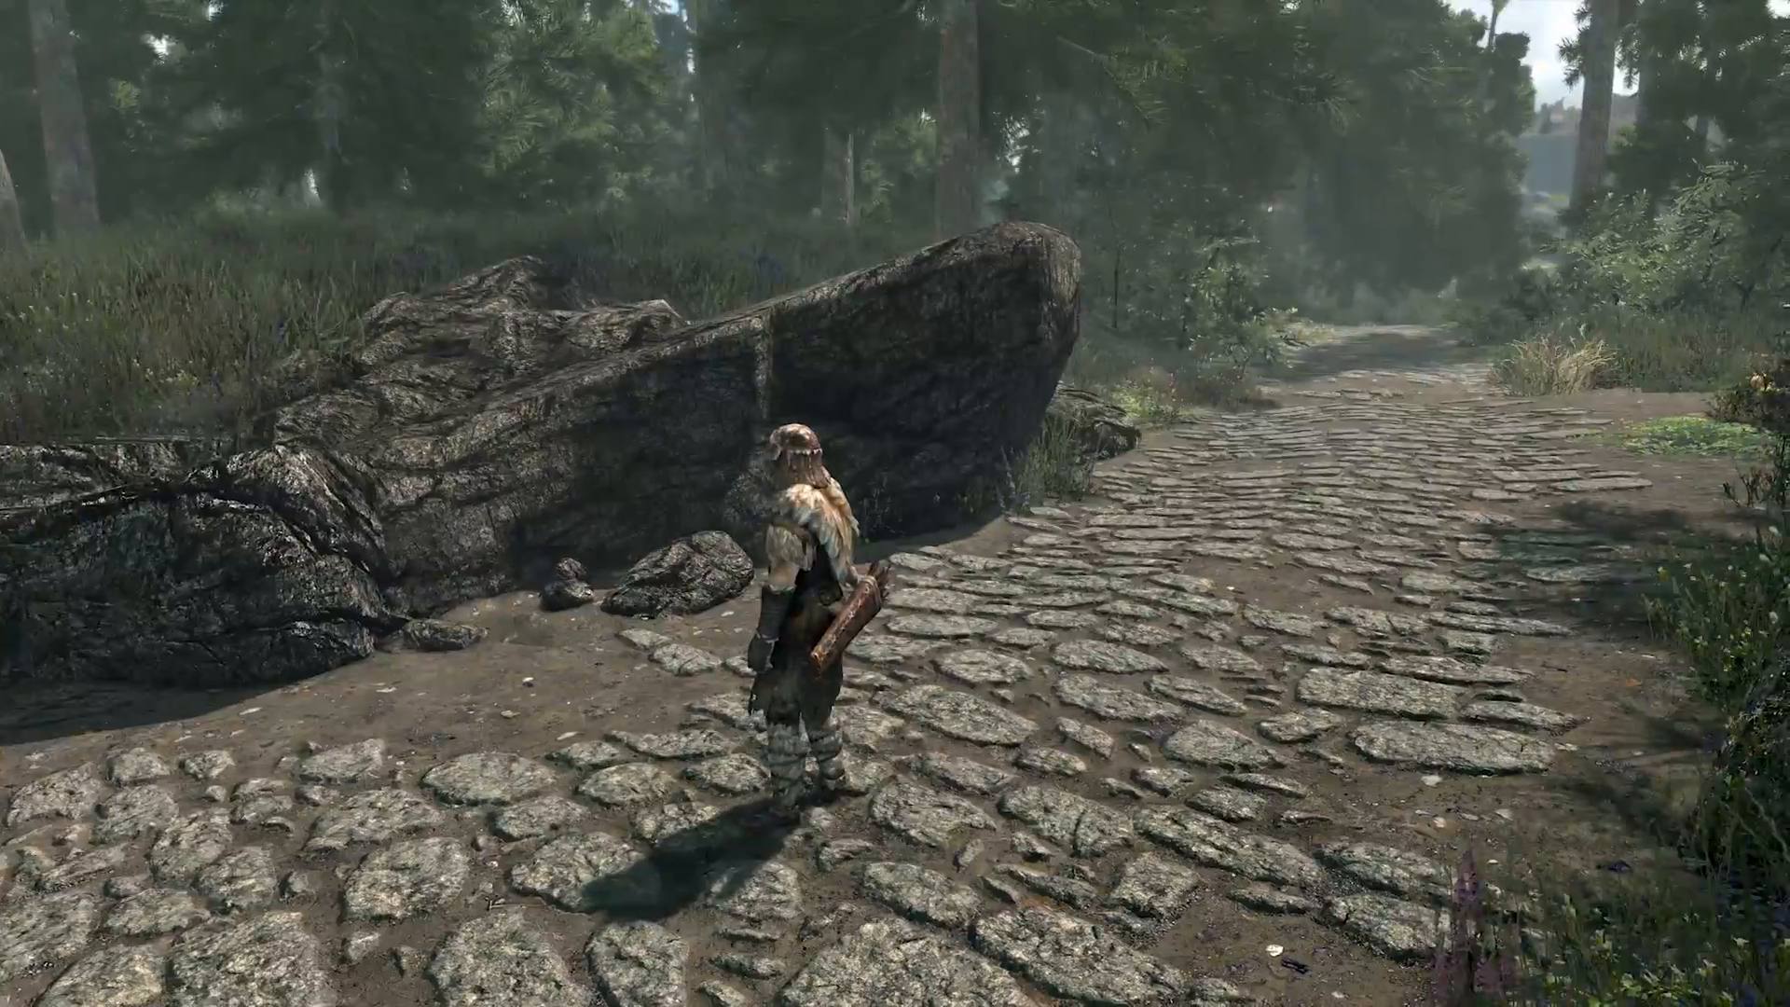
{"action": "key", "text": "w"}
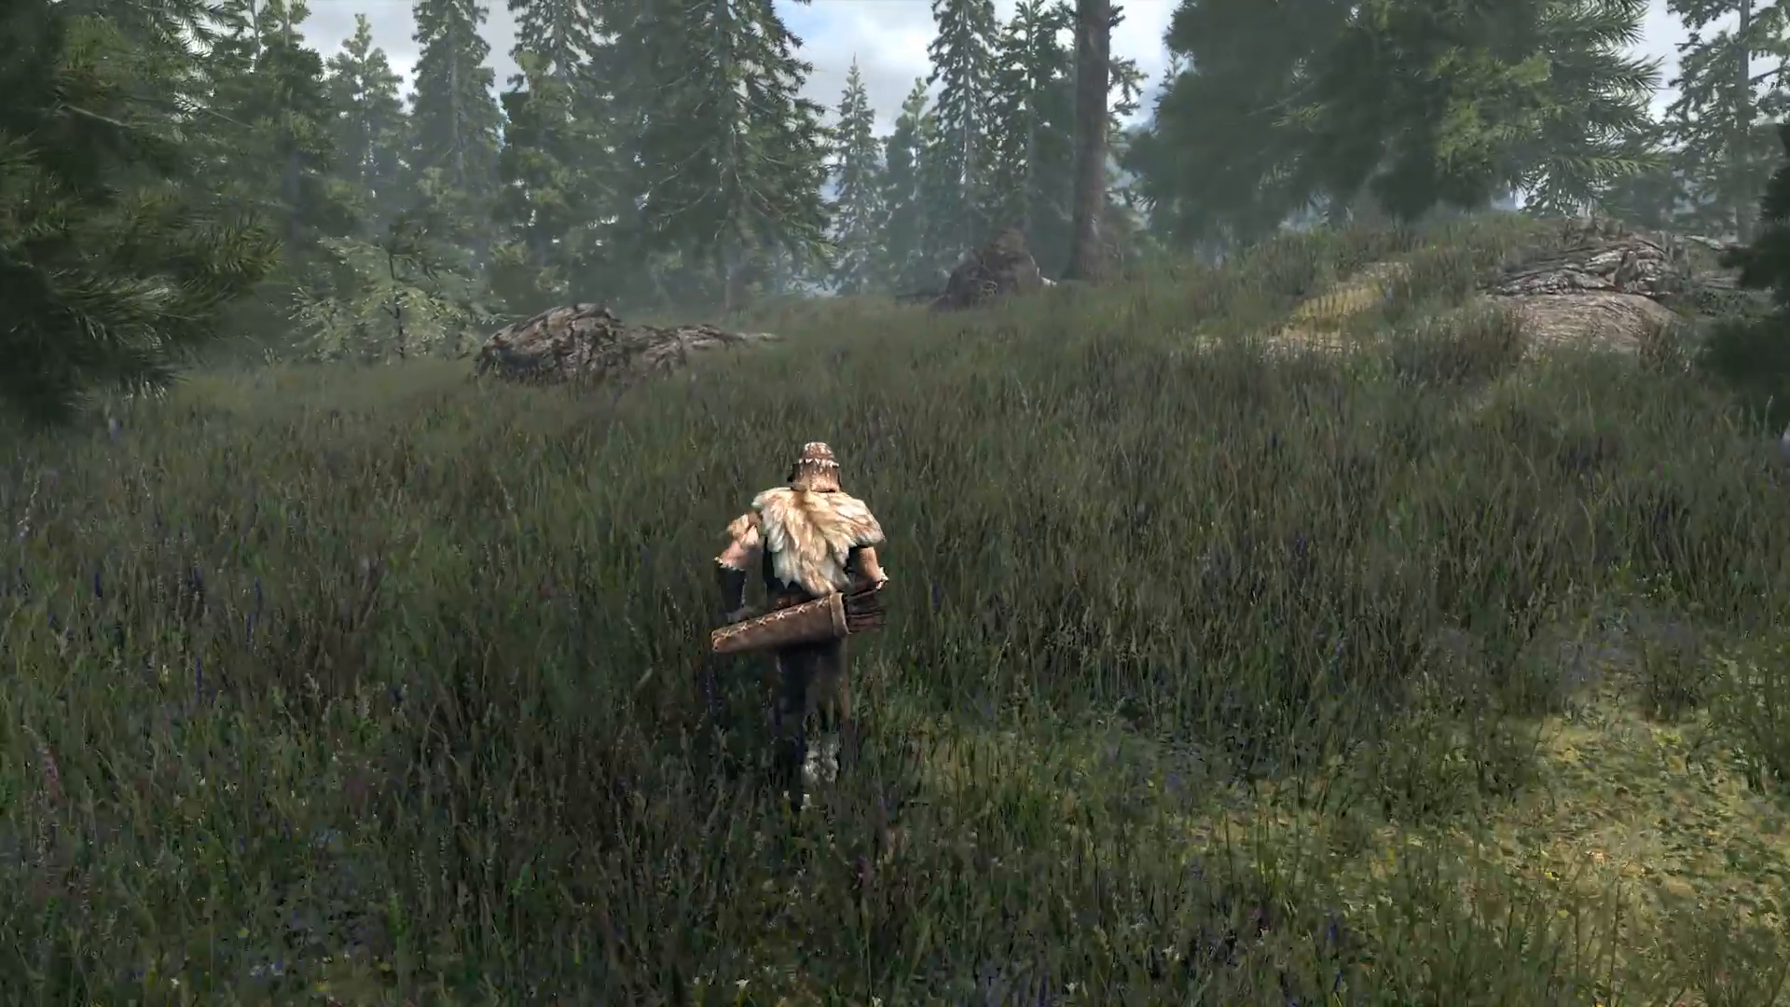
{"action": "key", "text": "Escape"}
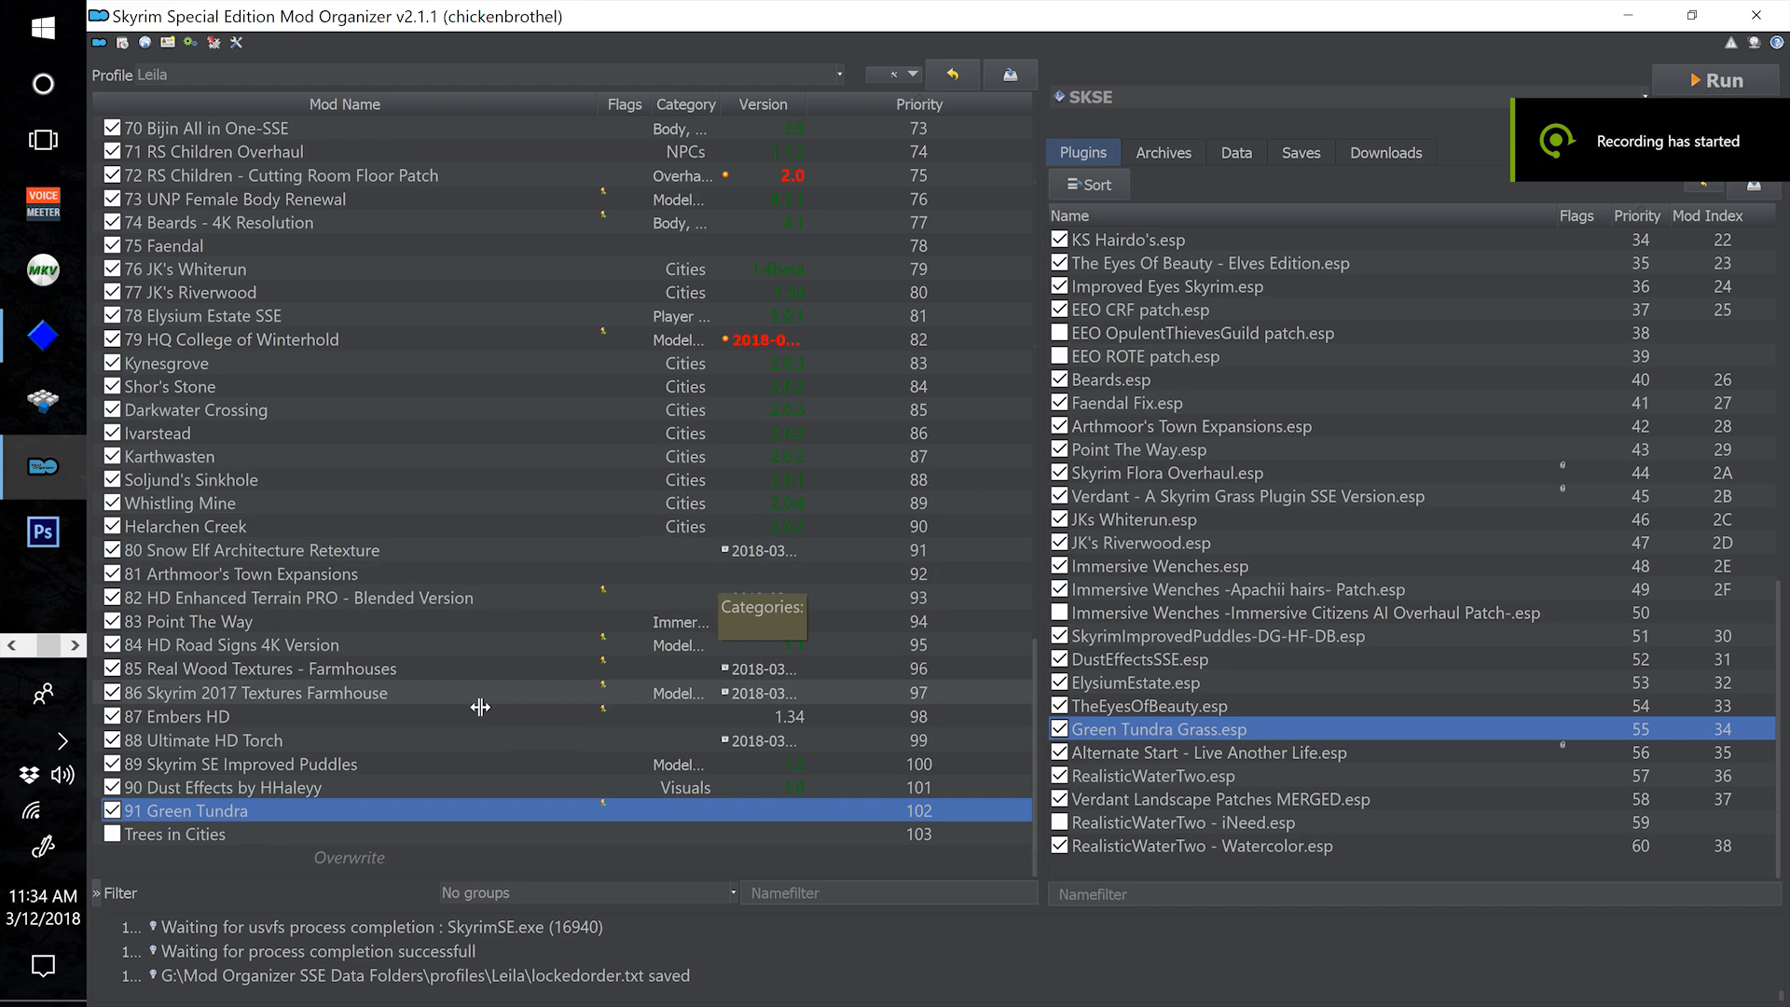
Open the details of the 28 Verdant - A Skyrim Grass Plugin mod, widen the window and show its file tree
{"action": "scroll", "coordinate": [483, 707], "scroll_direction": "up", "scroll_amount": 4}
{"action": "scroll", "coordinate": [482, 706], "scroll_direction": "up", "scroll_amount": 10}
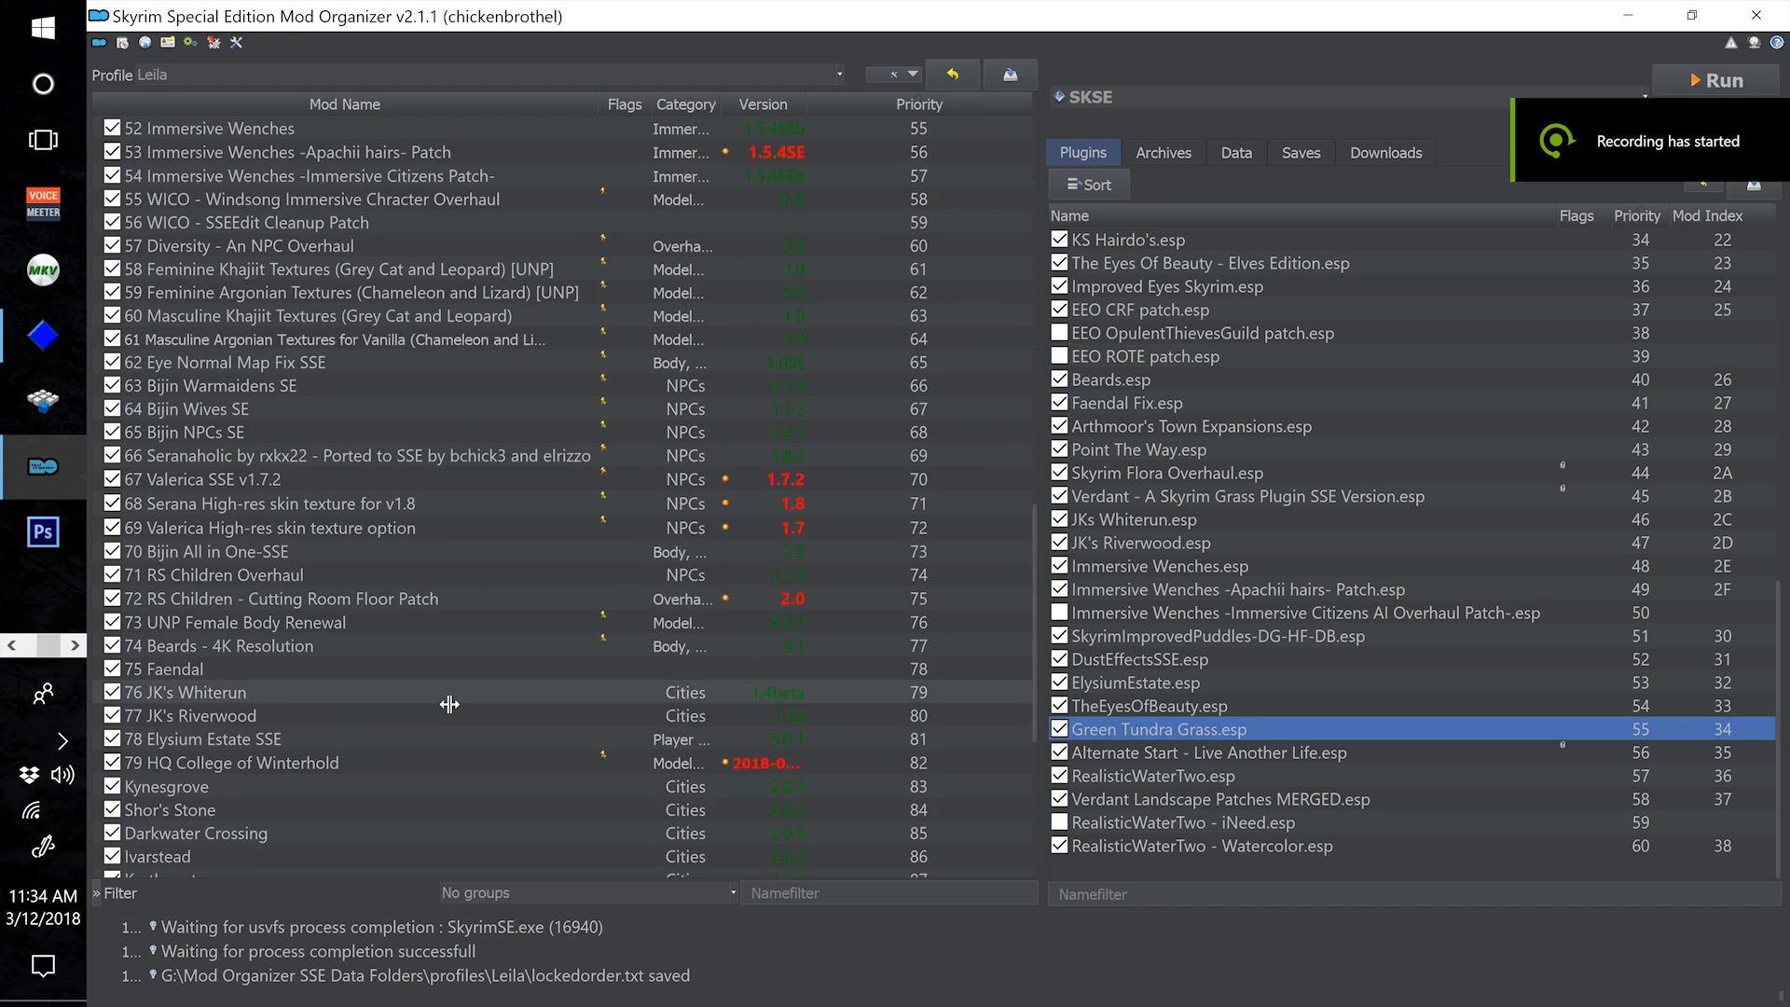
{"action": "scroll", "coordinate": [453, 711], "scroll_direction": "up", "scroll_amount": 9}
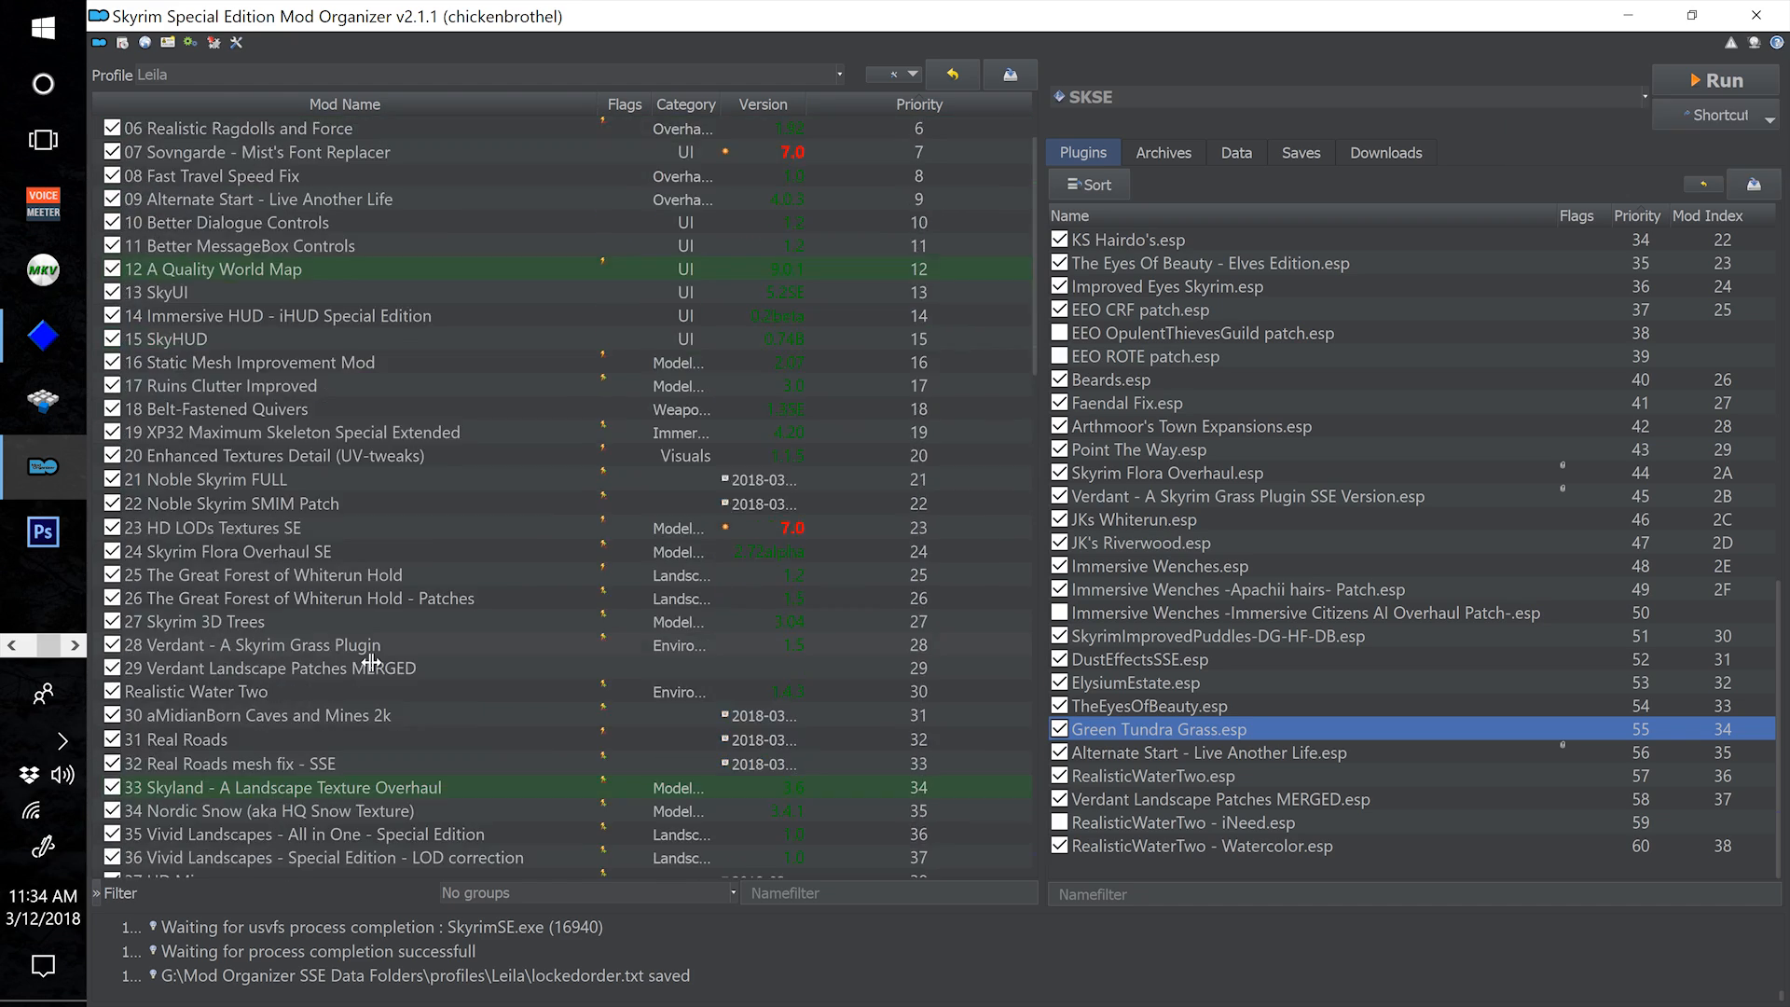
{"action": "left_click", "coordinate": [460, 645]}
{"action": "double_click", "coordinate": [461, 645]}
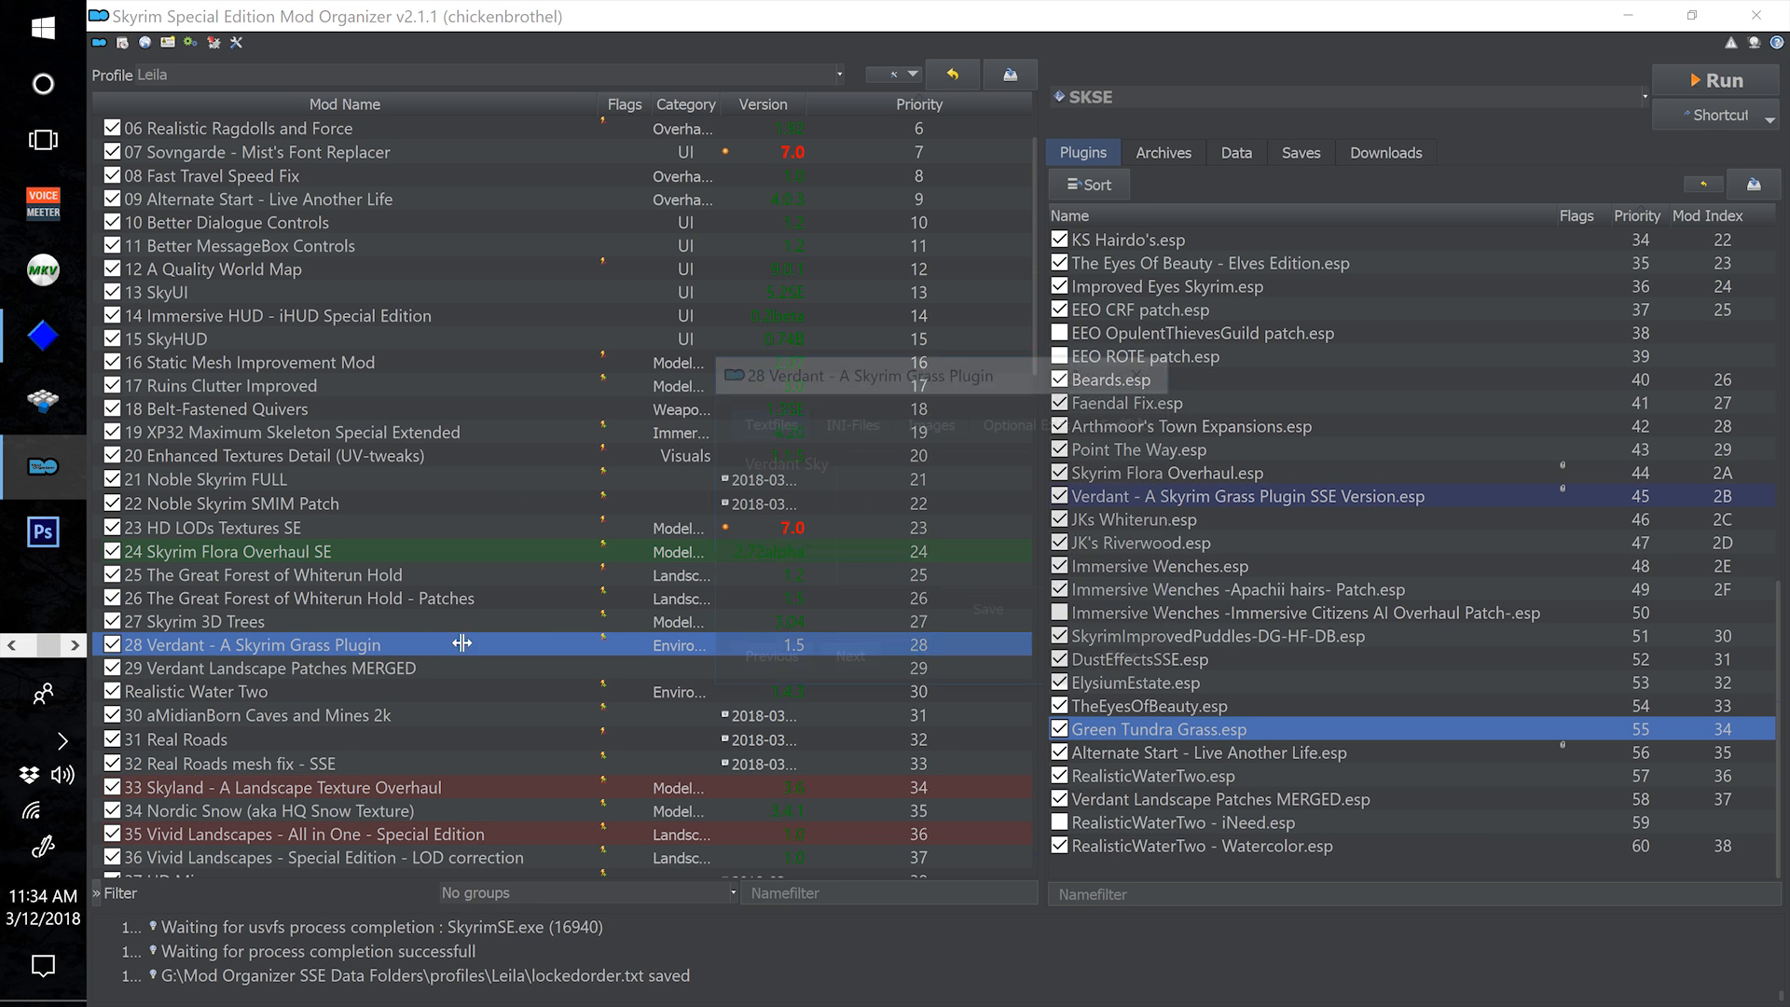
{"action": "left_click_drag", "start_coordinate": [1192, 504], "coordinate": [1785, 505]}
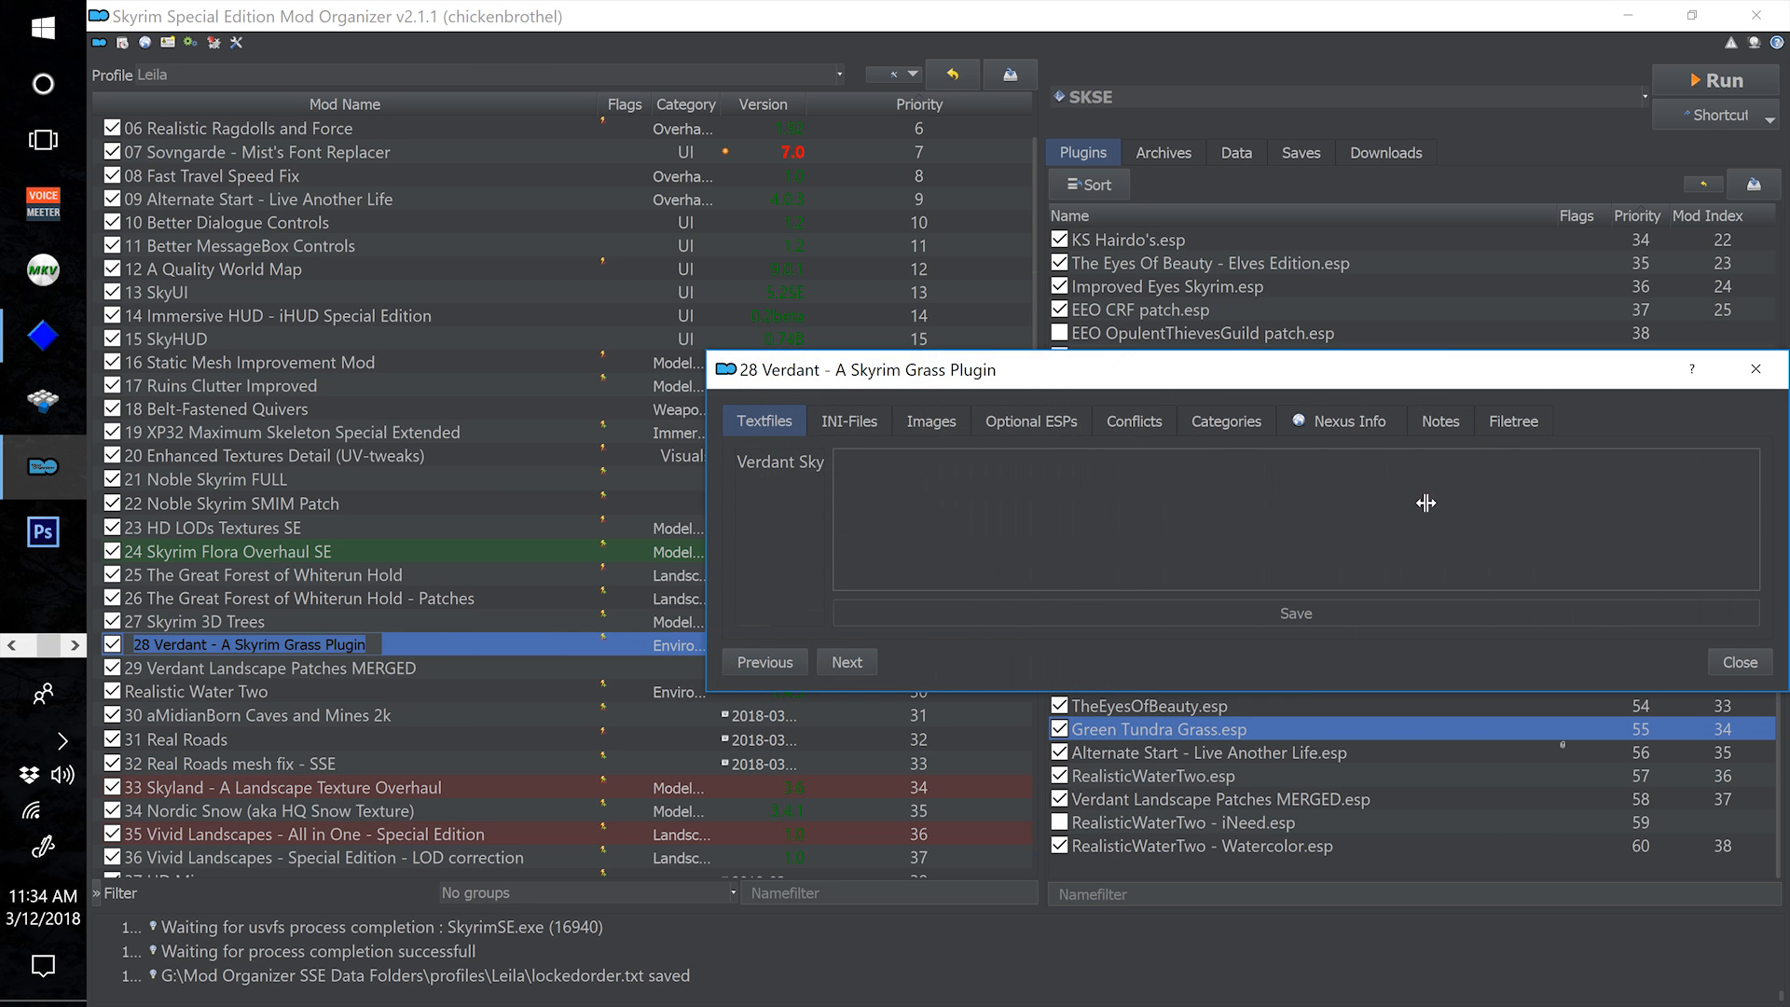
{"action": "left_click", "coordinate": [1512, 420]}
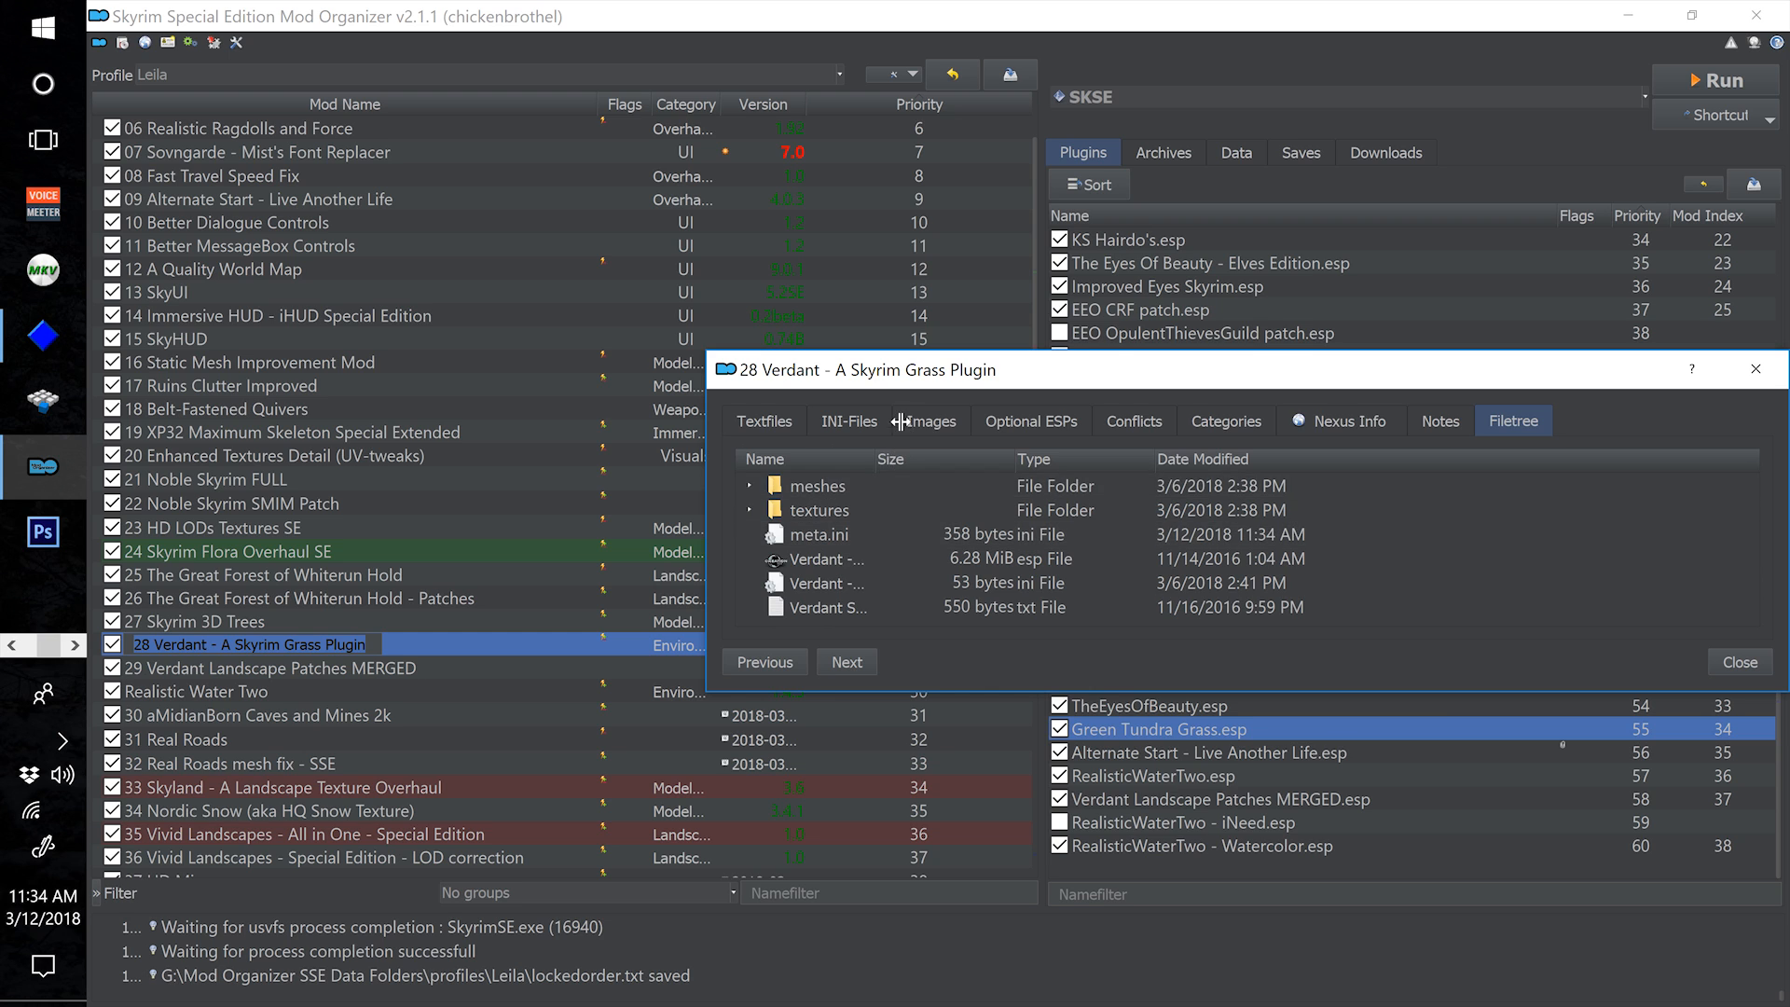
Widen the file tree's name column and open Verdant - A Skyrim Grass Plugin SSE Version.ini as a text file
{"action": "left_click_drag", "start_coordinate": [874, 459], "coordinate": [1095, 461]}
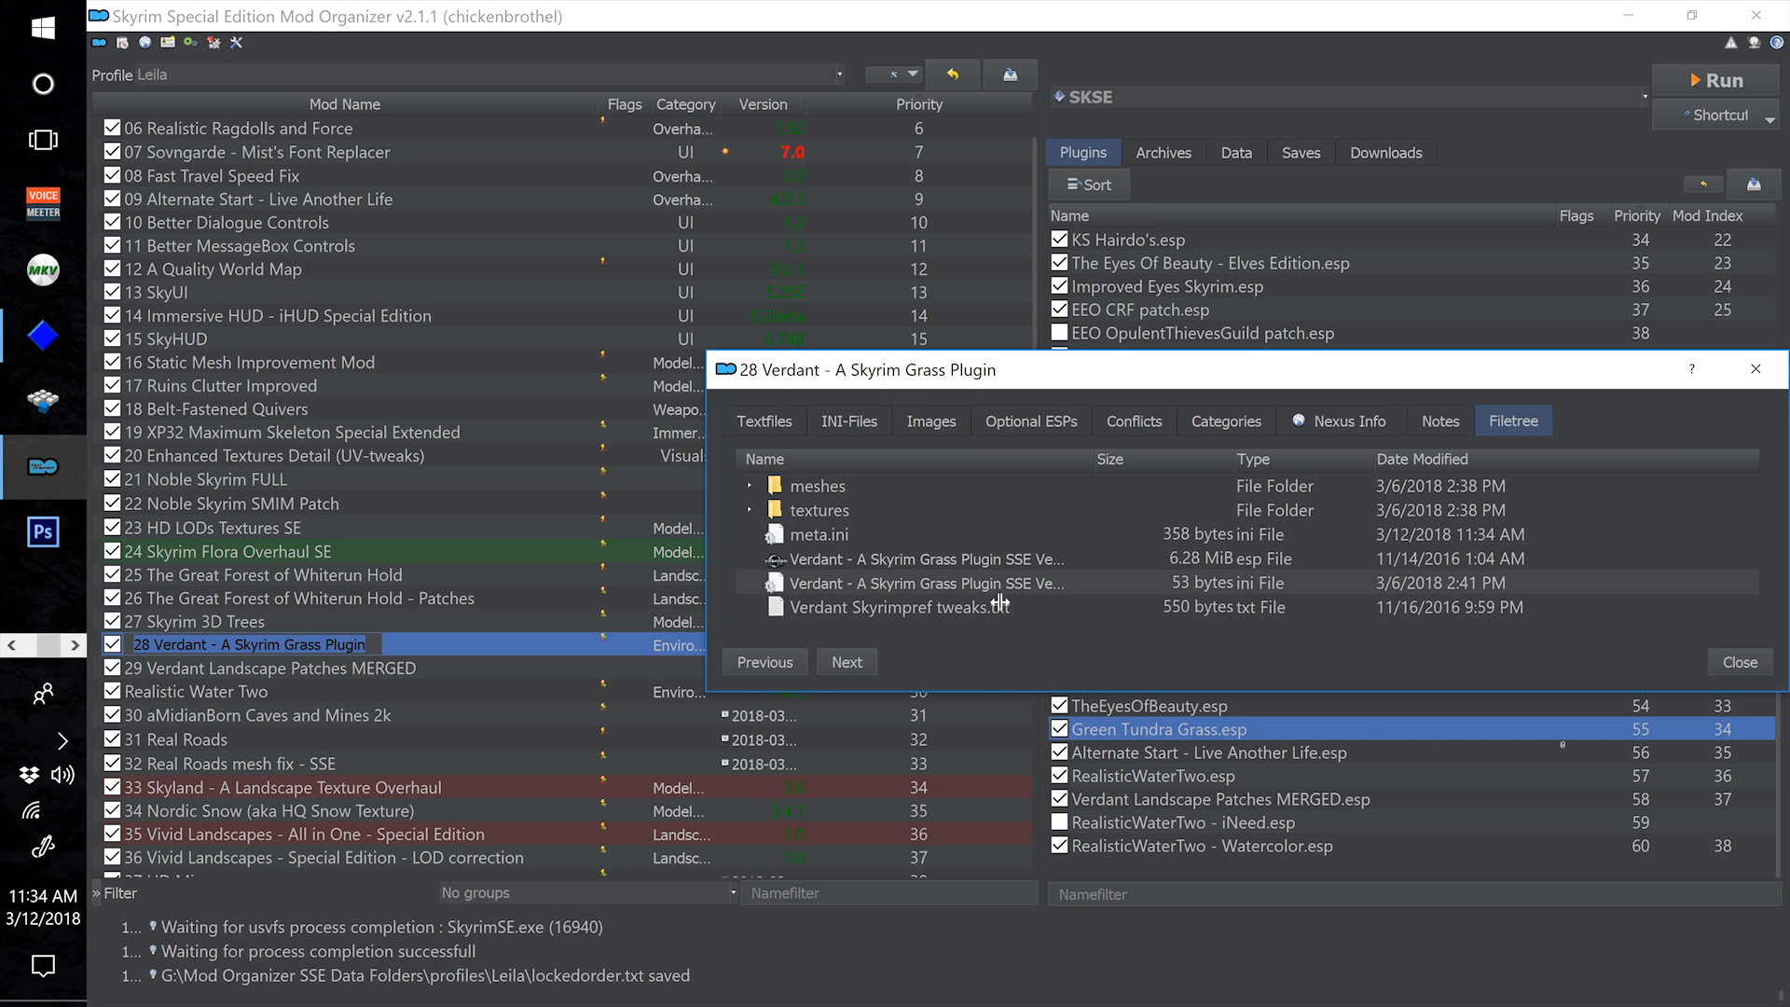
{"action": "double_click", "coordinate": [1002, 582]}
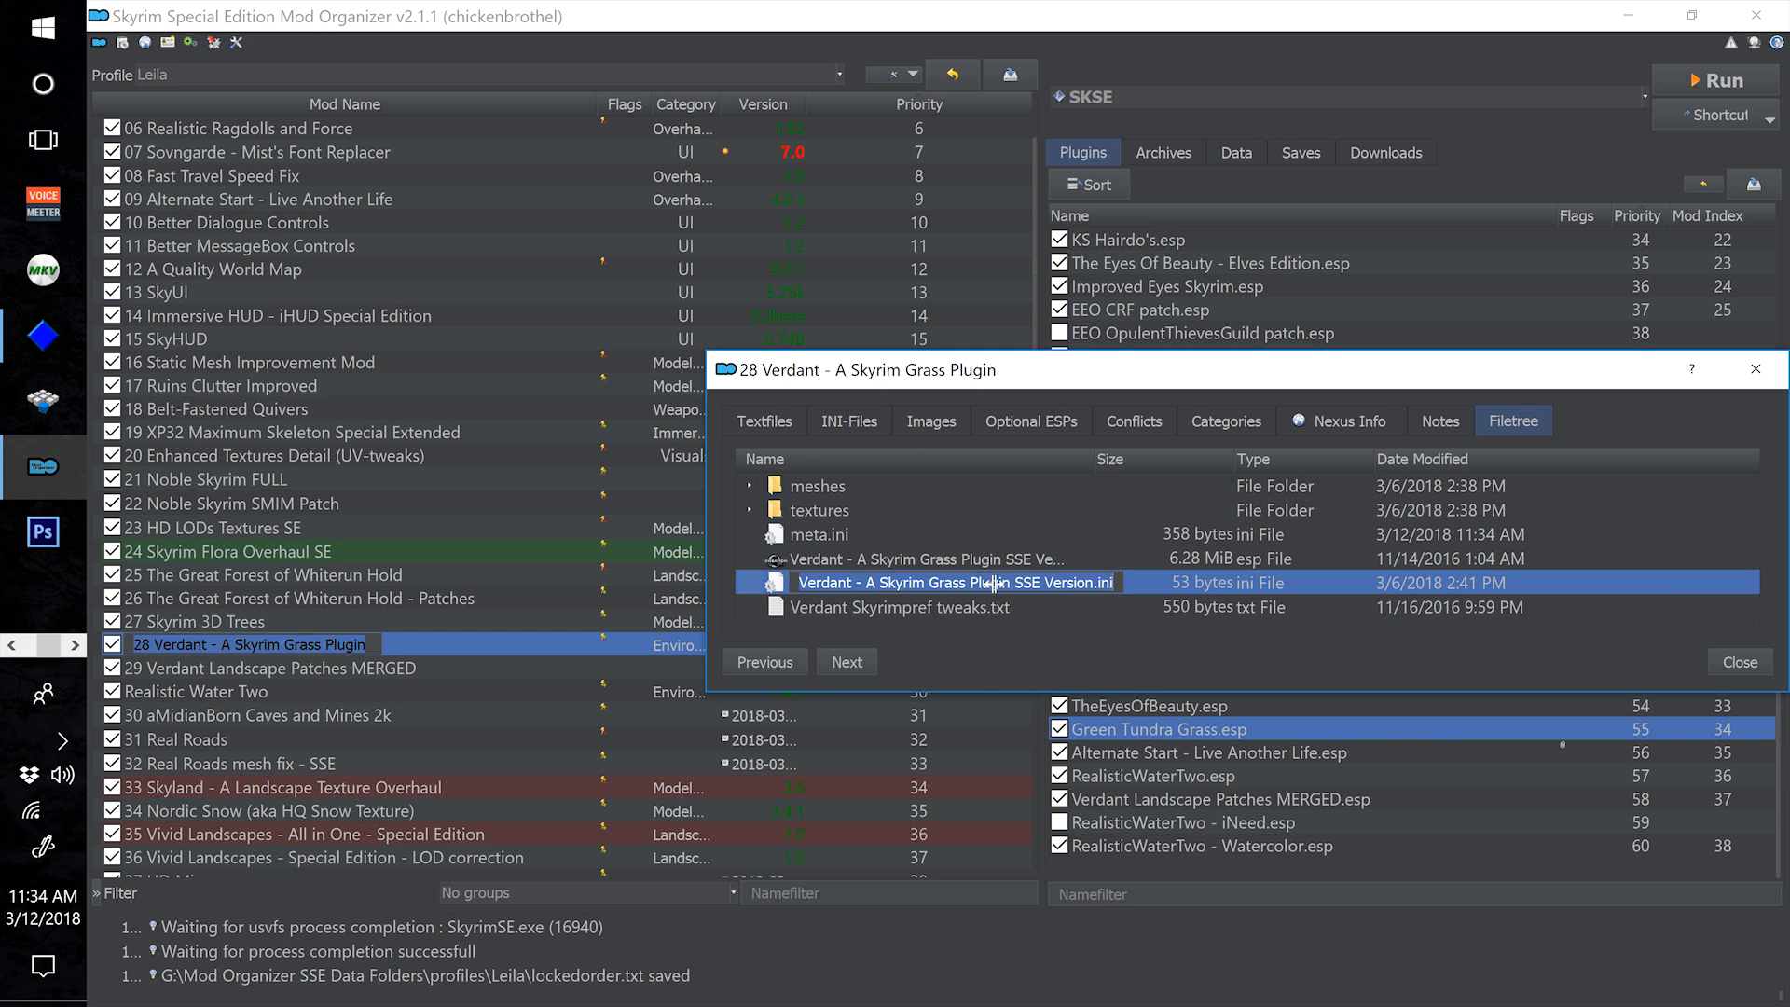
{"action": "left_click", "coordinate": [1148, 594]}
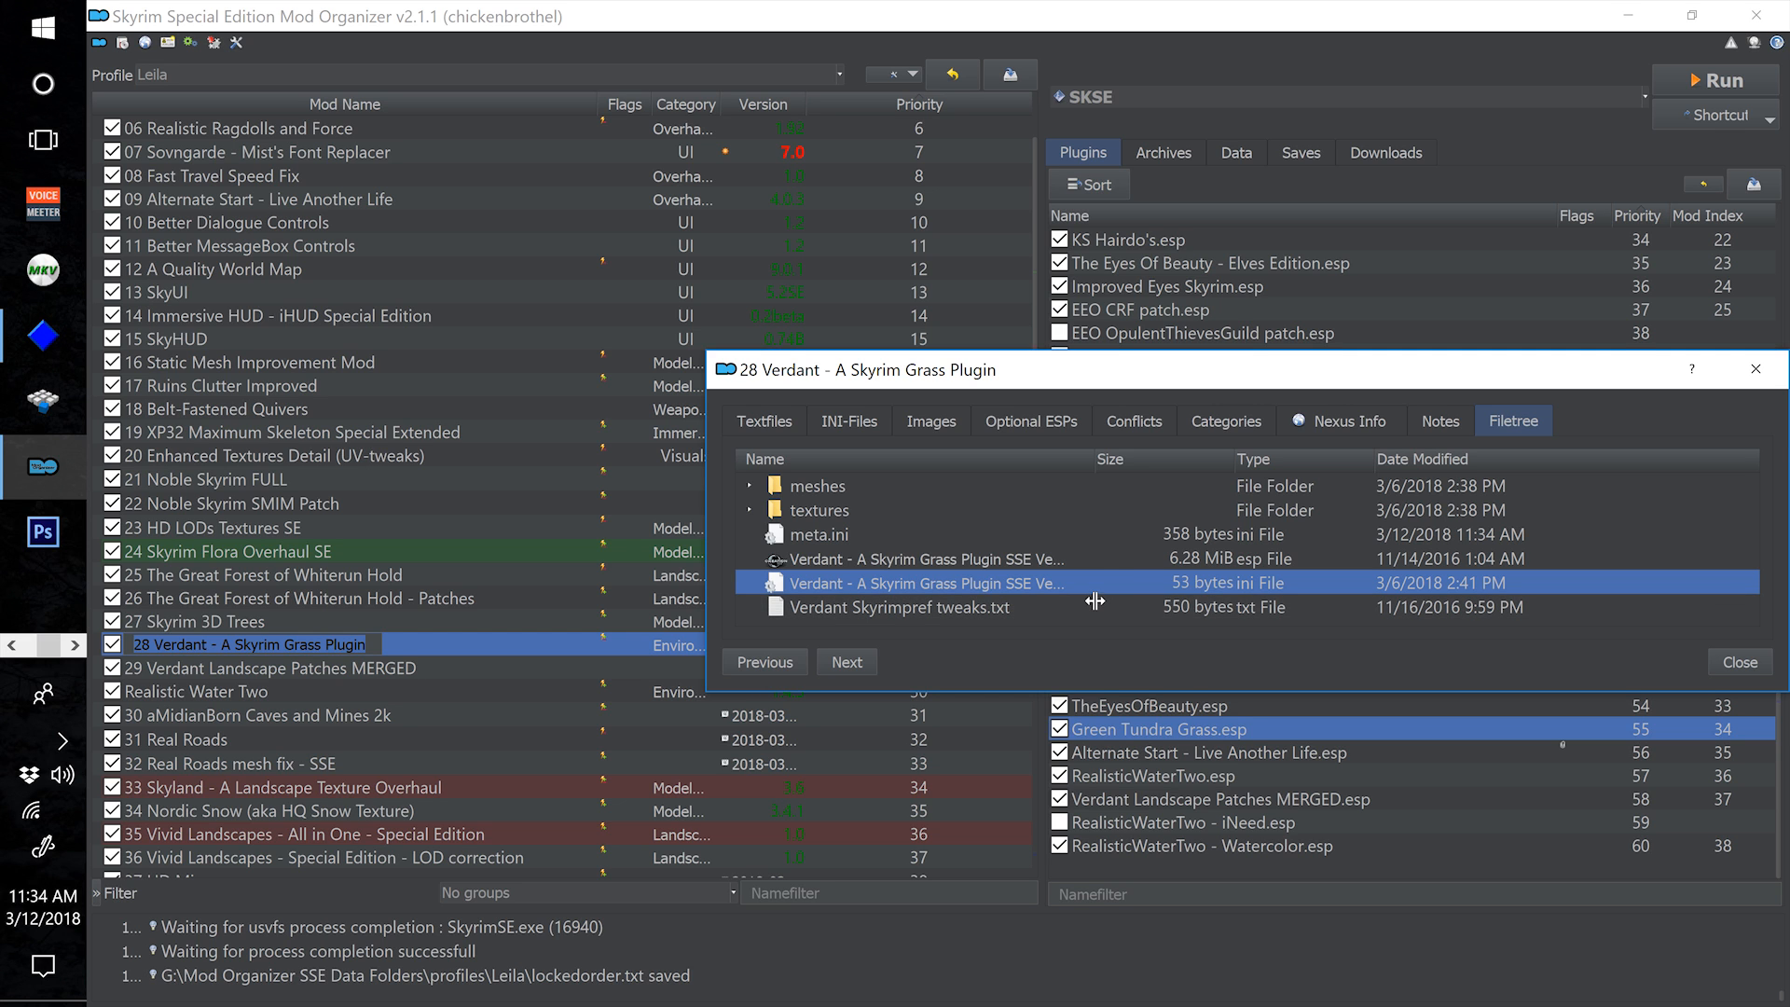
{"action": "right_click", "coordinate": [1086, 573]}
{"action": "left_click", "coordinate": [1081, 607]}
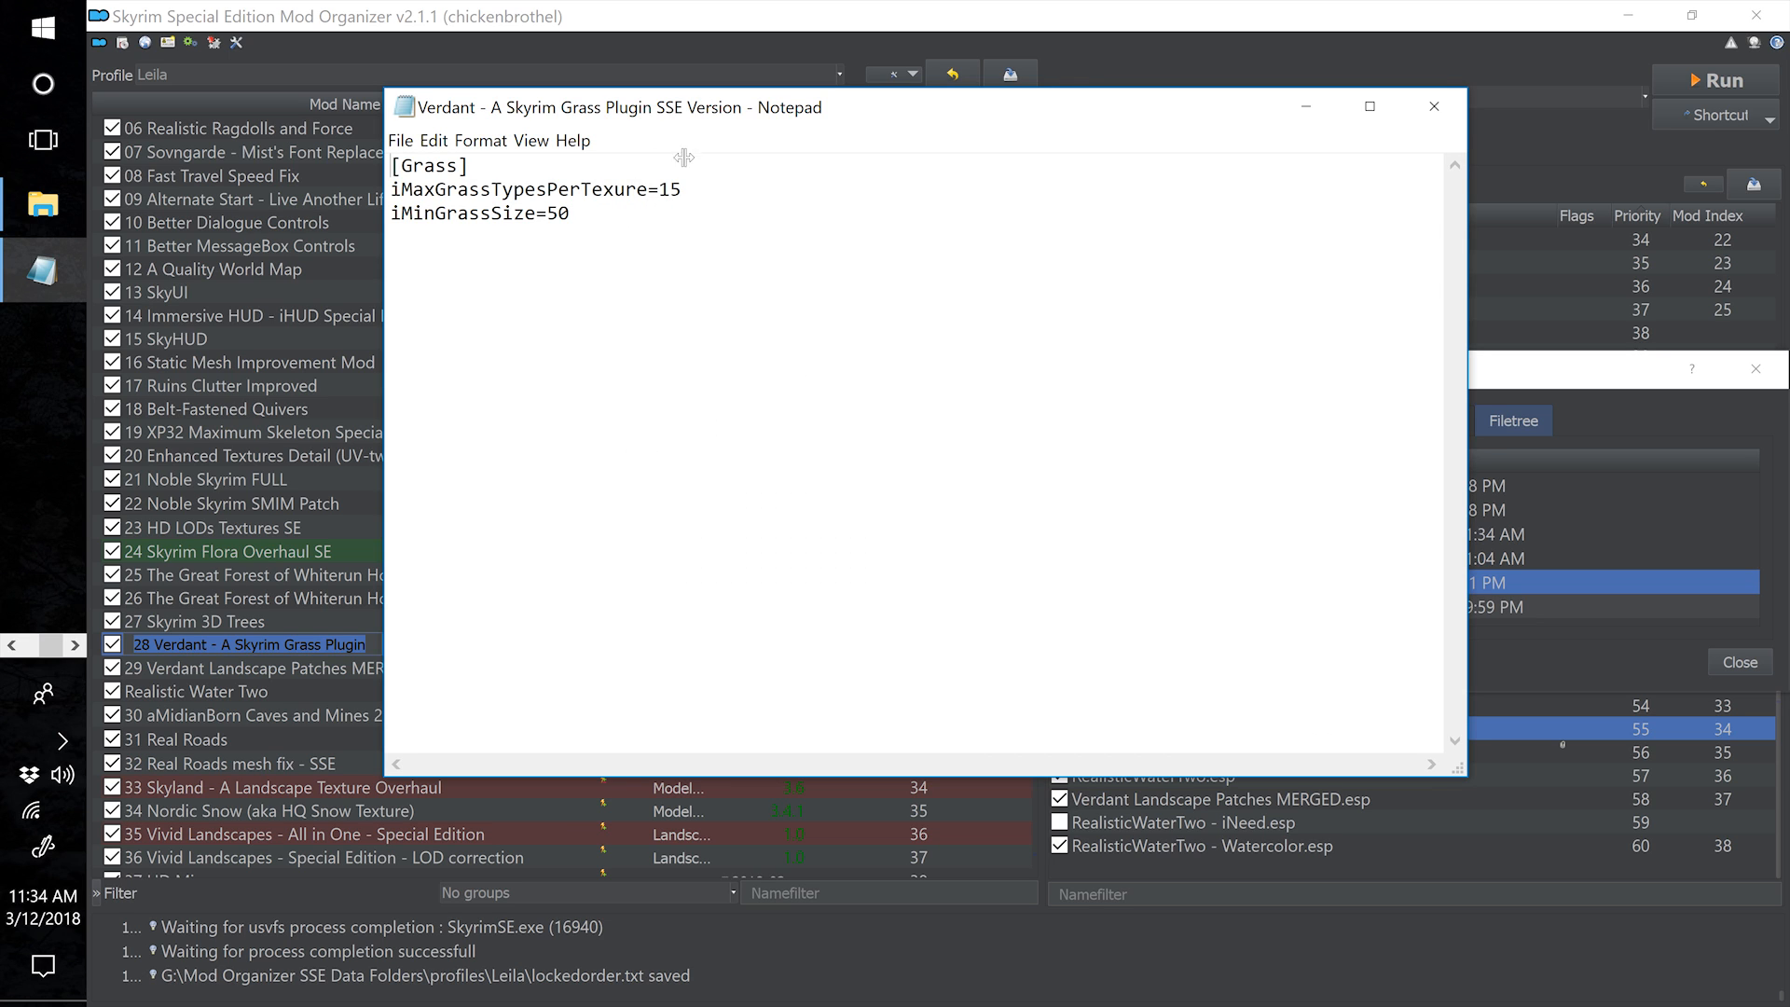
Examine the iMinGrassSize setting in the Verdant ini file and close both the file and the mod's details
{"action": "left_click_drag", "start_coordinate": [716, 124], "coordinate": [696, 124]}
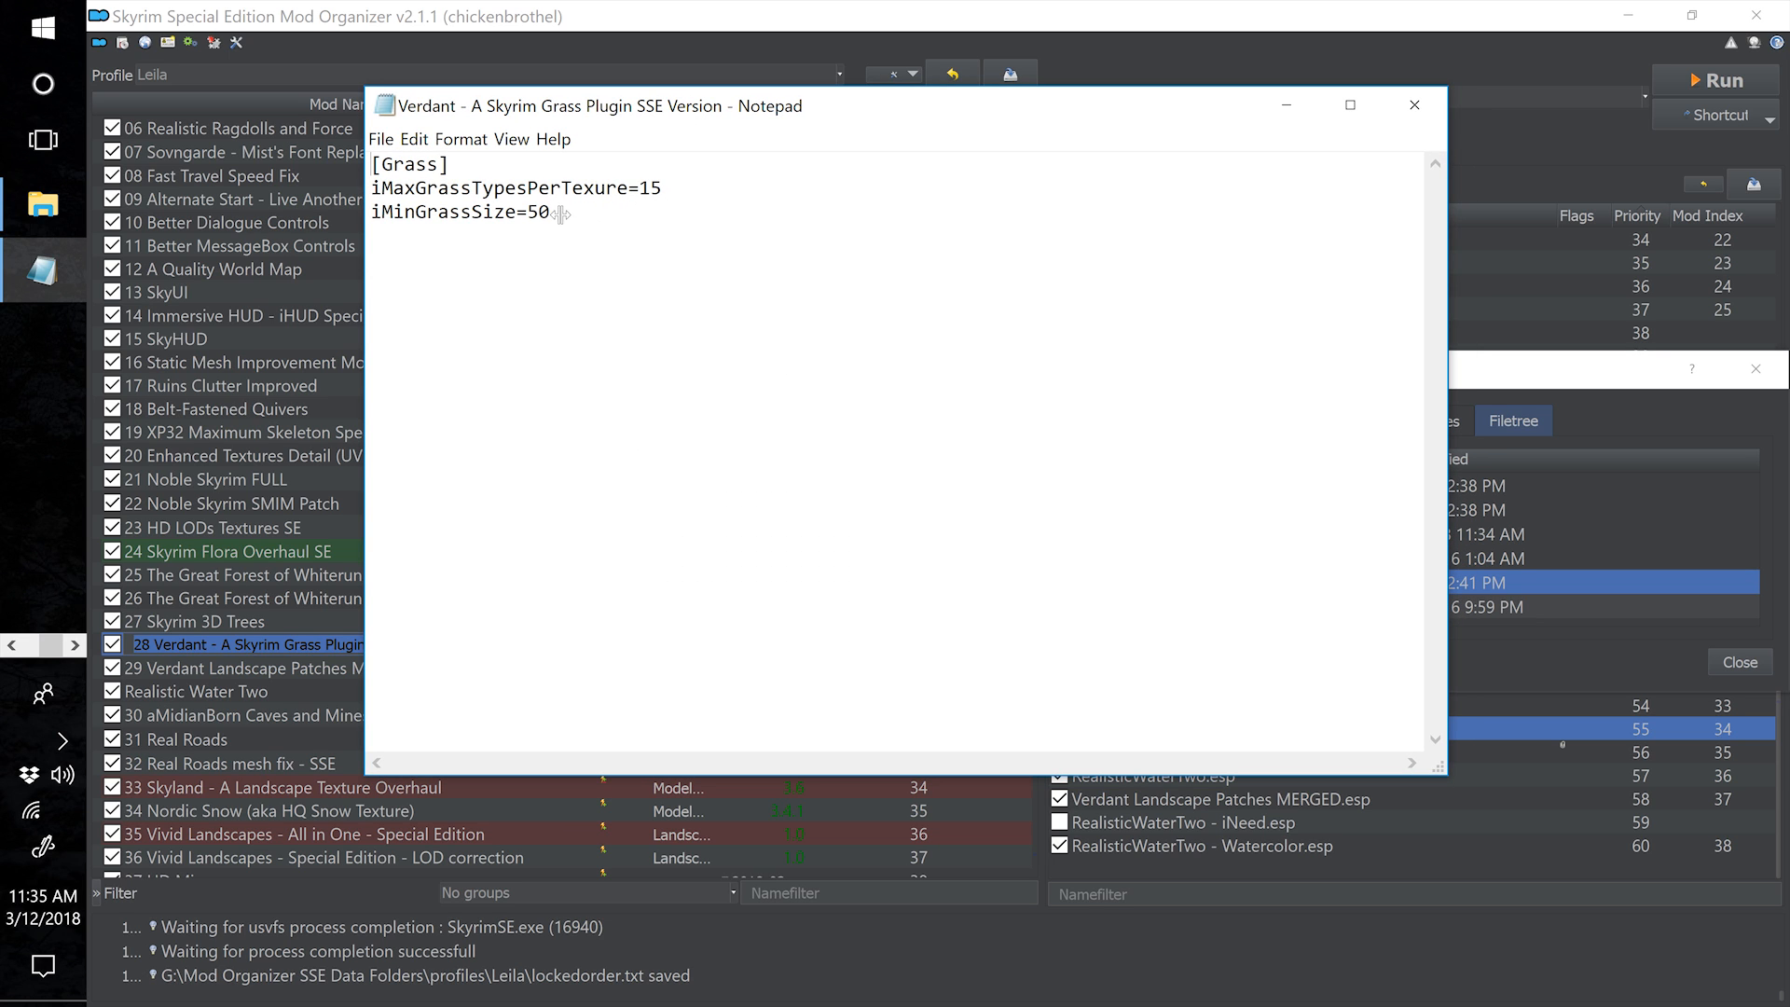
{"action": "left_click_drag", "start_coordinate": [554, 212], "coordinate": [532, 211]}
{"action": "left_click_drag", "start_coordinate": [806, 110], "coordinate": [751, 124]}
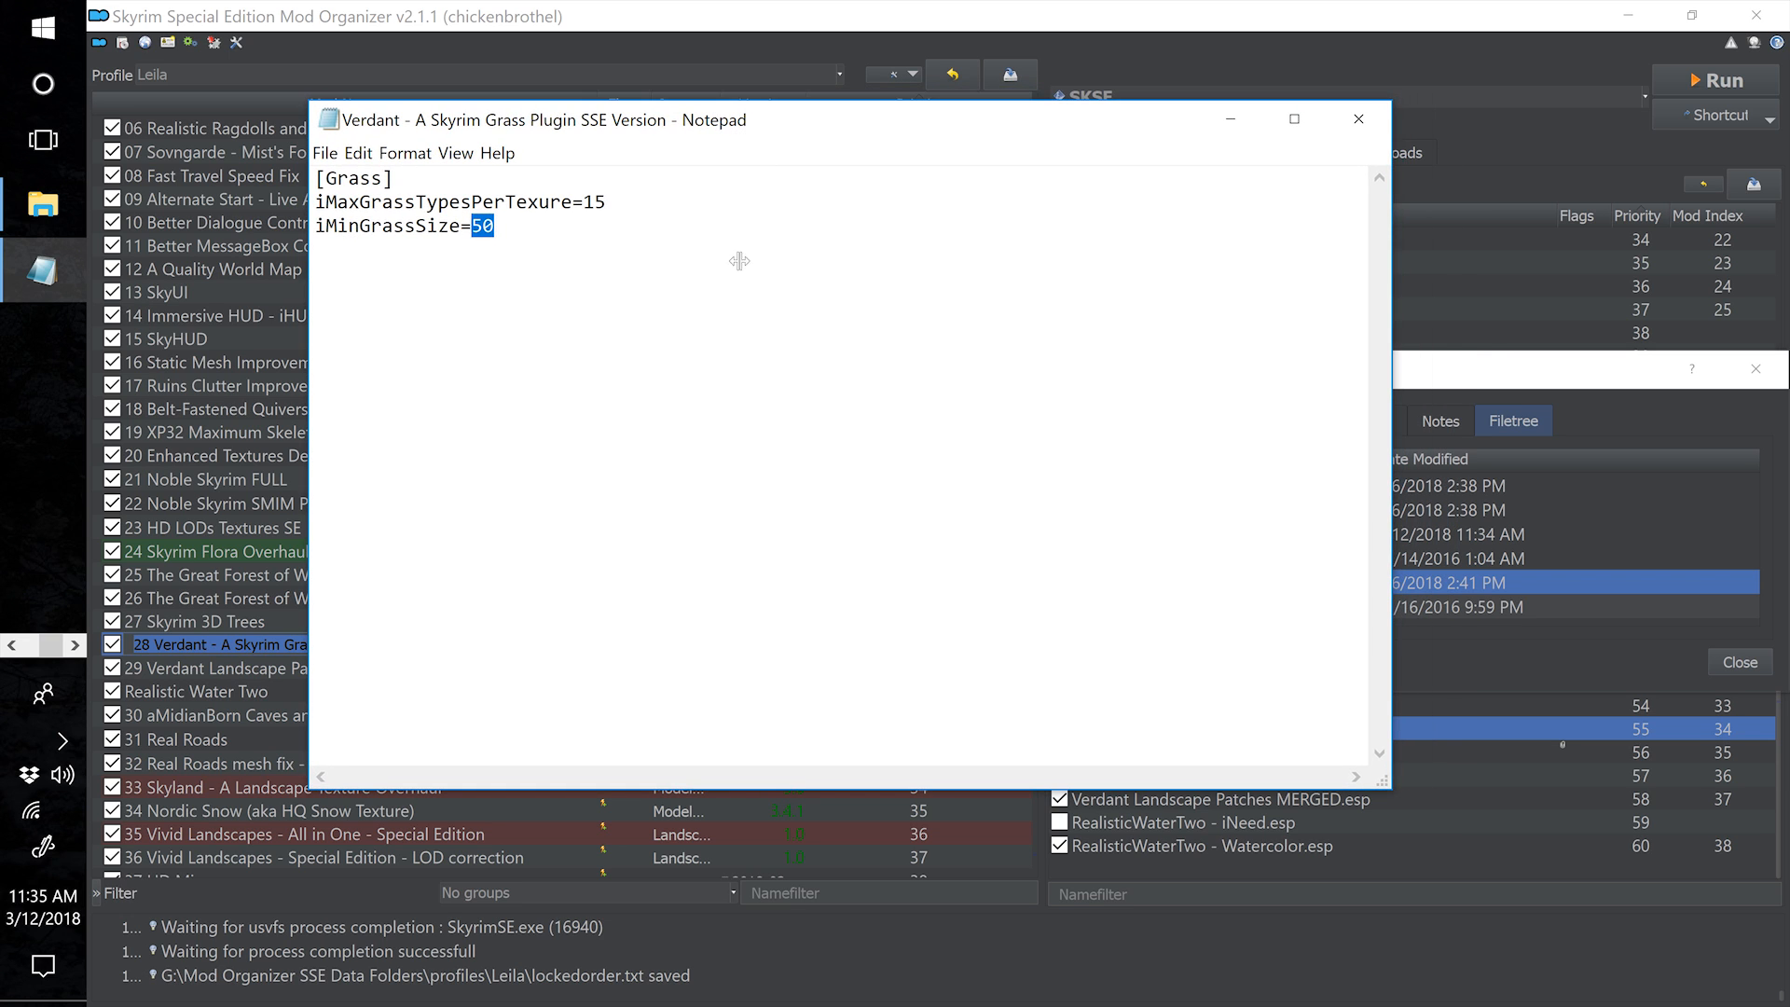
{"action": "left_click", "coordinate": [532, 227]}
{"action": "left_click_drag", "start_coordinate": [469, 225], "coordinate": [532, 227]}
{"action": "left_click", "coordinate": [522, 227]}
{"action": "left_click_drag", "start_coordinate": [774, 137], "coordinate": [761, 137]}
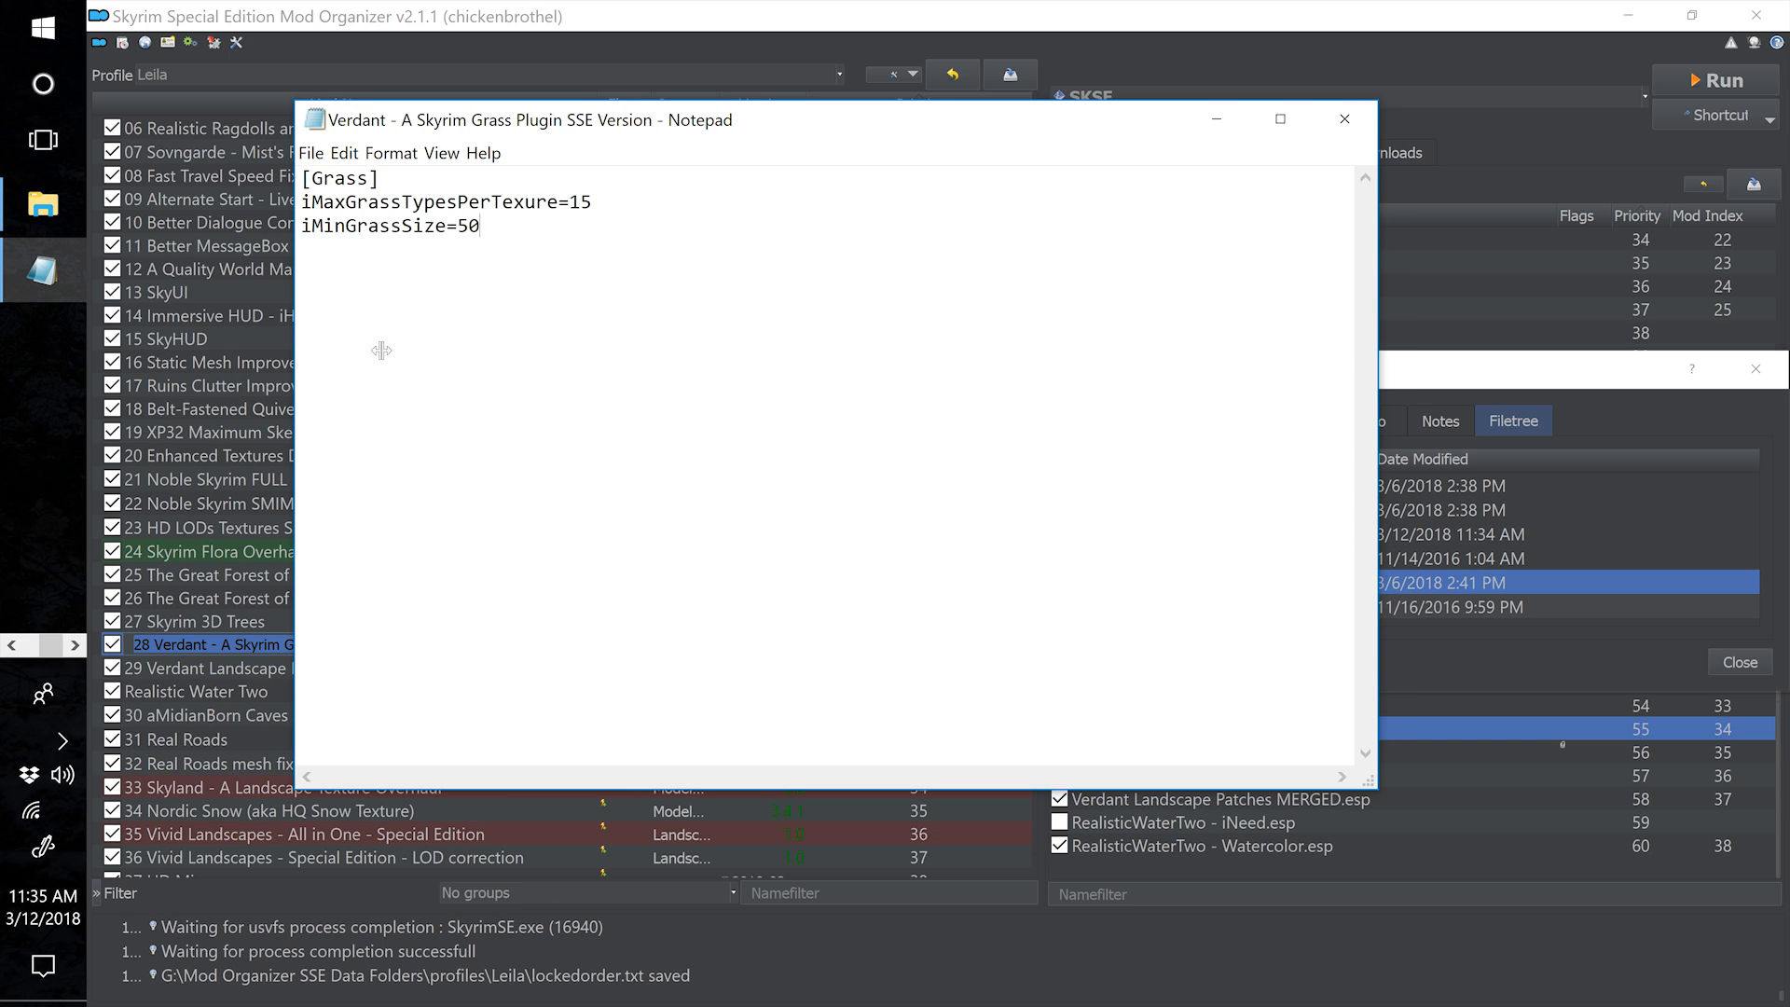
{"action": "left_click_drag", "start_coordinate": [483, 226], "coordinate": [469, 227]}
{"action": "left_click", "coordinate": [504, 253]}
{"action": "double_click", "coordinate": [461, 227]}
{"action": "left_click", "coordinate": [548, 313]}
{"action": "left_click_drag", "start_coordinate": [791, 139], "coordinate": [768, 141]}
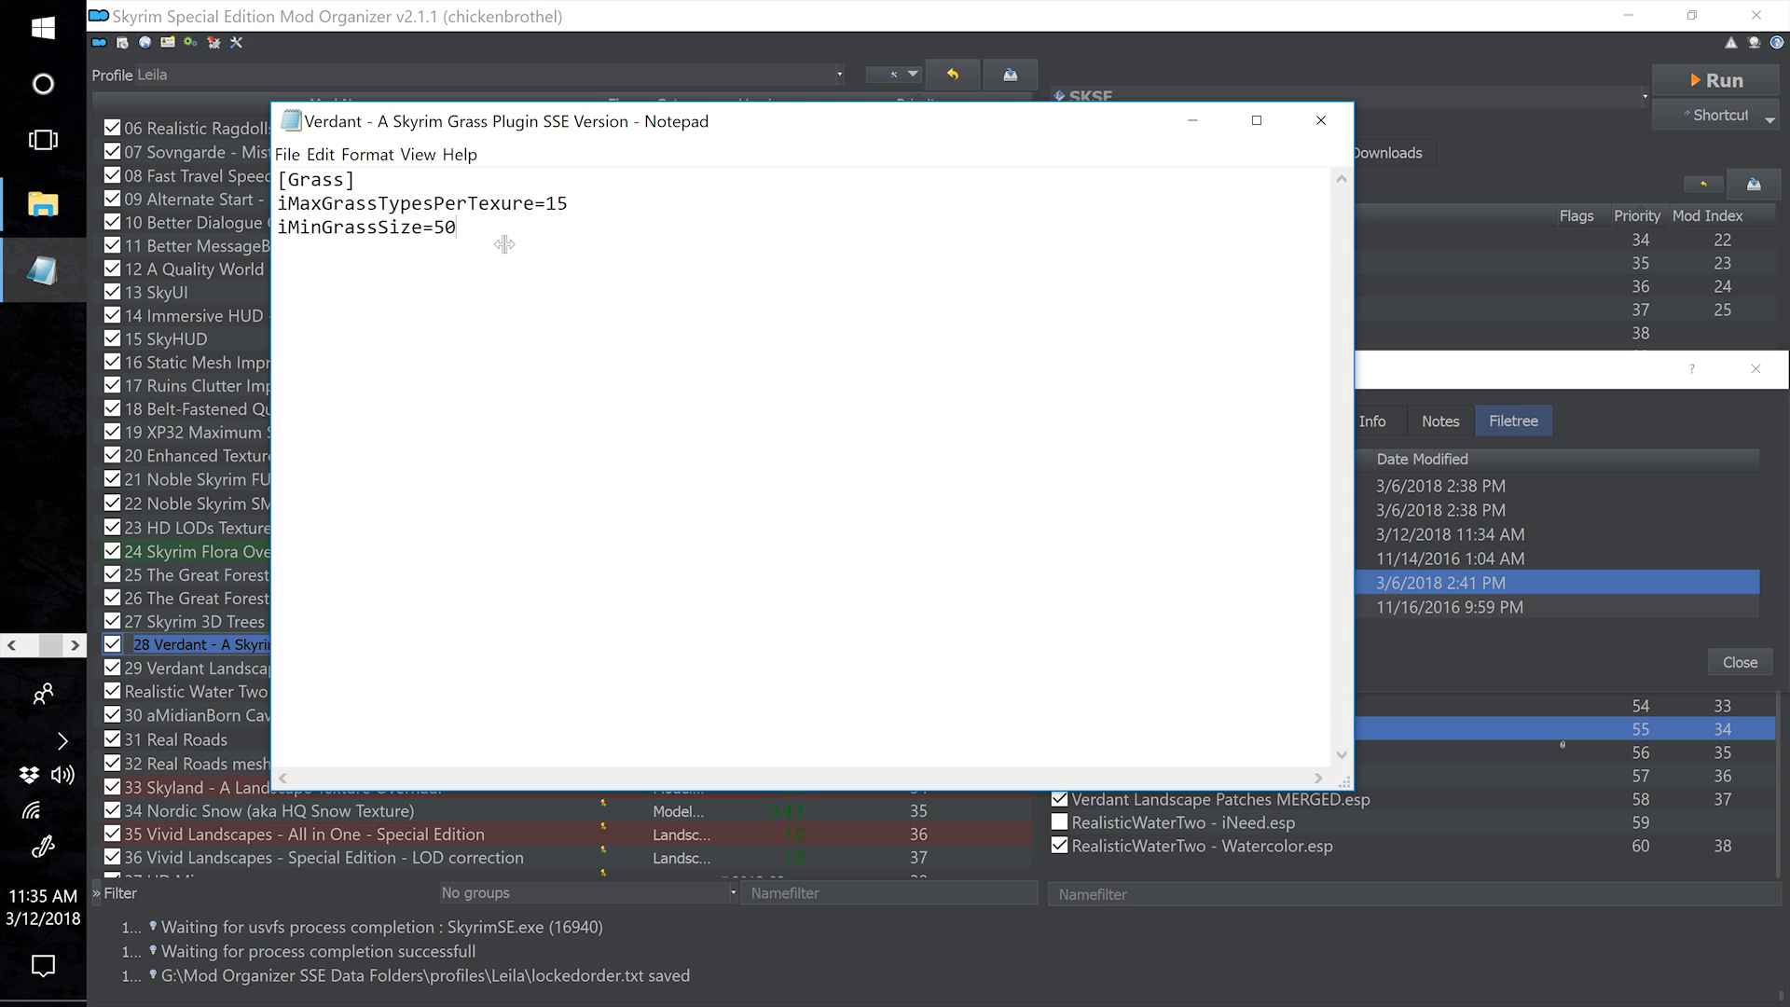
{"action": "left_click_drag", "start_coordinate": [457, 227], "coordinate": [434, 226]}
{"action": "left_click_drag", "start_coordinate": [711, 125], "coordinate": [724, 164]}
{"action": "left_click", "coordinate": [489, 279]}
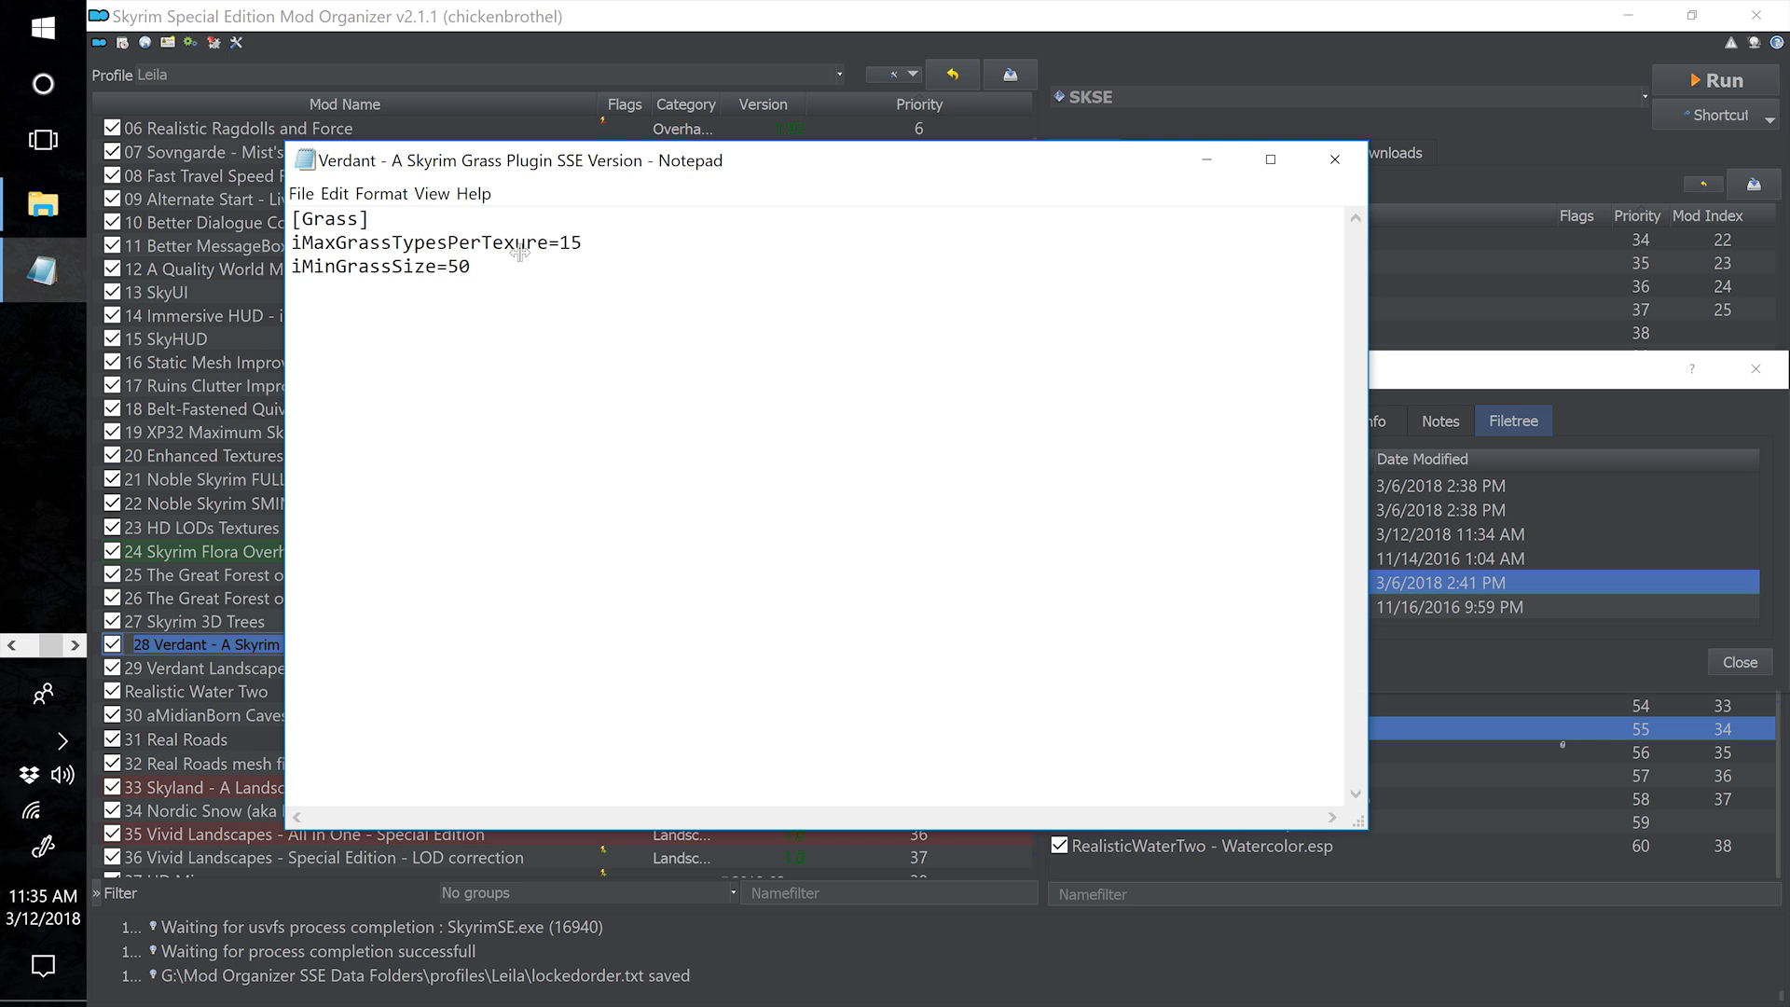
{"action": "left_click_drag", "start_coordinate": [472, 270], "coordinate": [446, 269]}
{"action": "left_click", "coordinate": [489, 274]}
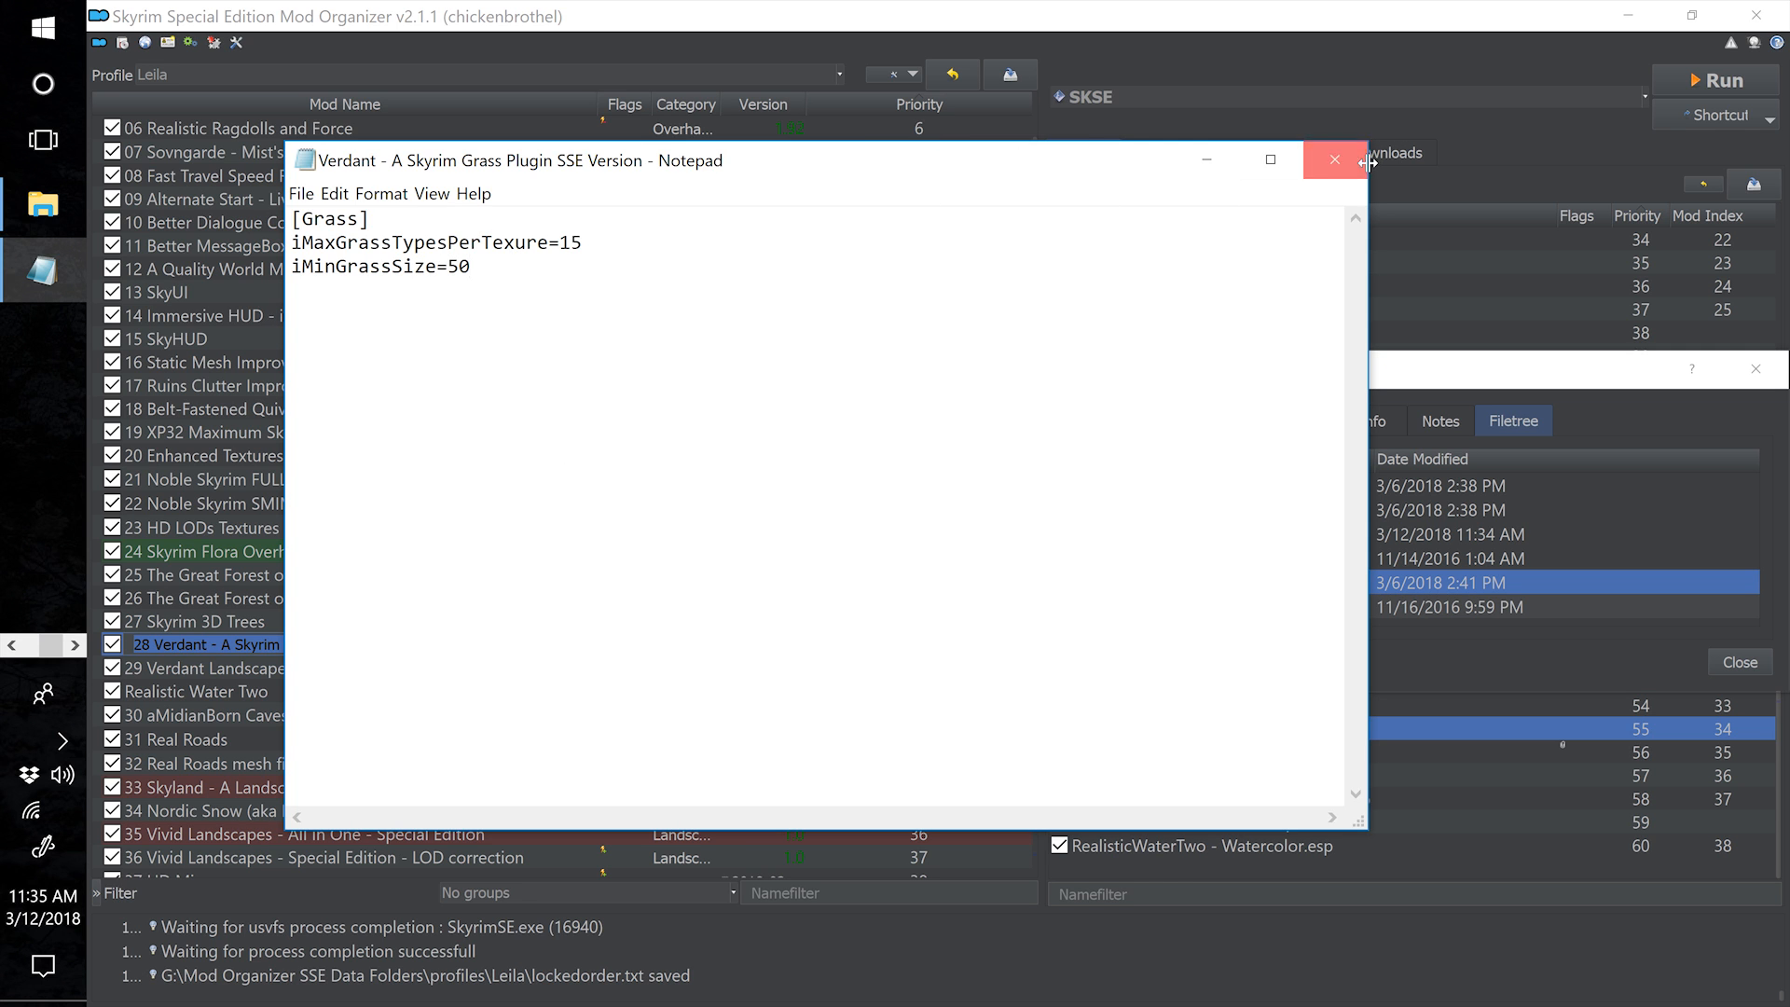
{"action": "left_click", "coordinate": [1333, 160]}
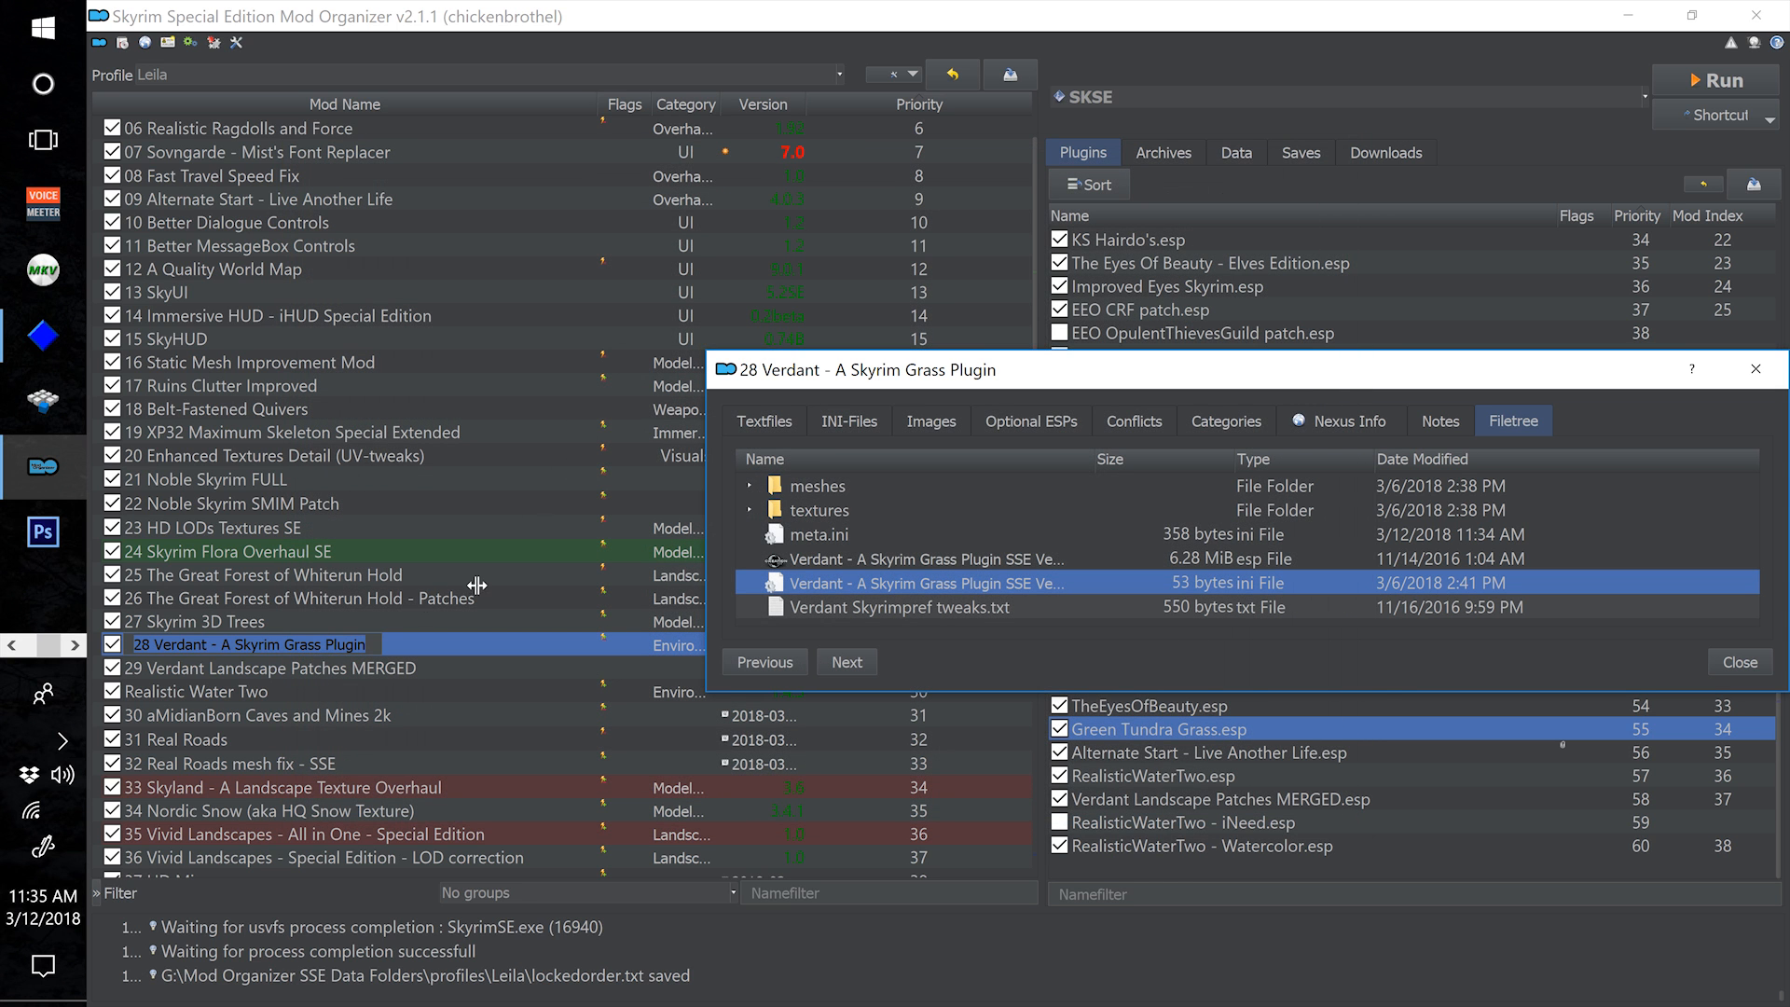
{"action": "left_click", "coordinate": [1755, 369]}
Open the details of the 24 Skyrim Flora Overhaul SE mod and show its file tree with full file names
{"action": "left_click", "coordinate": [409, 560]}
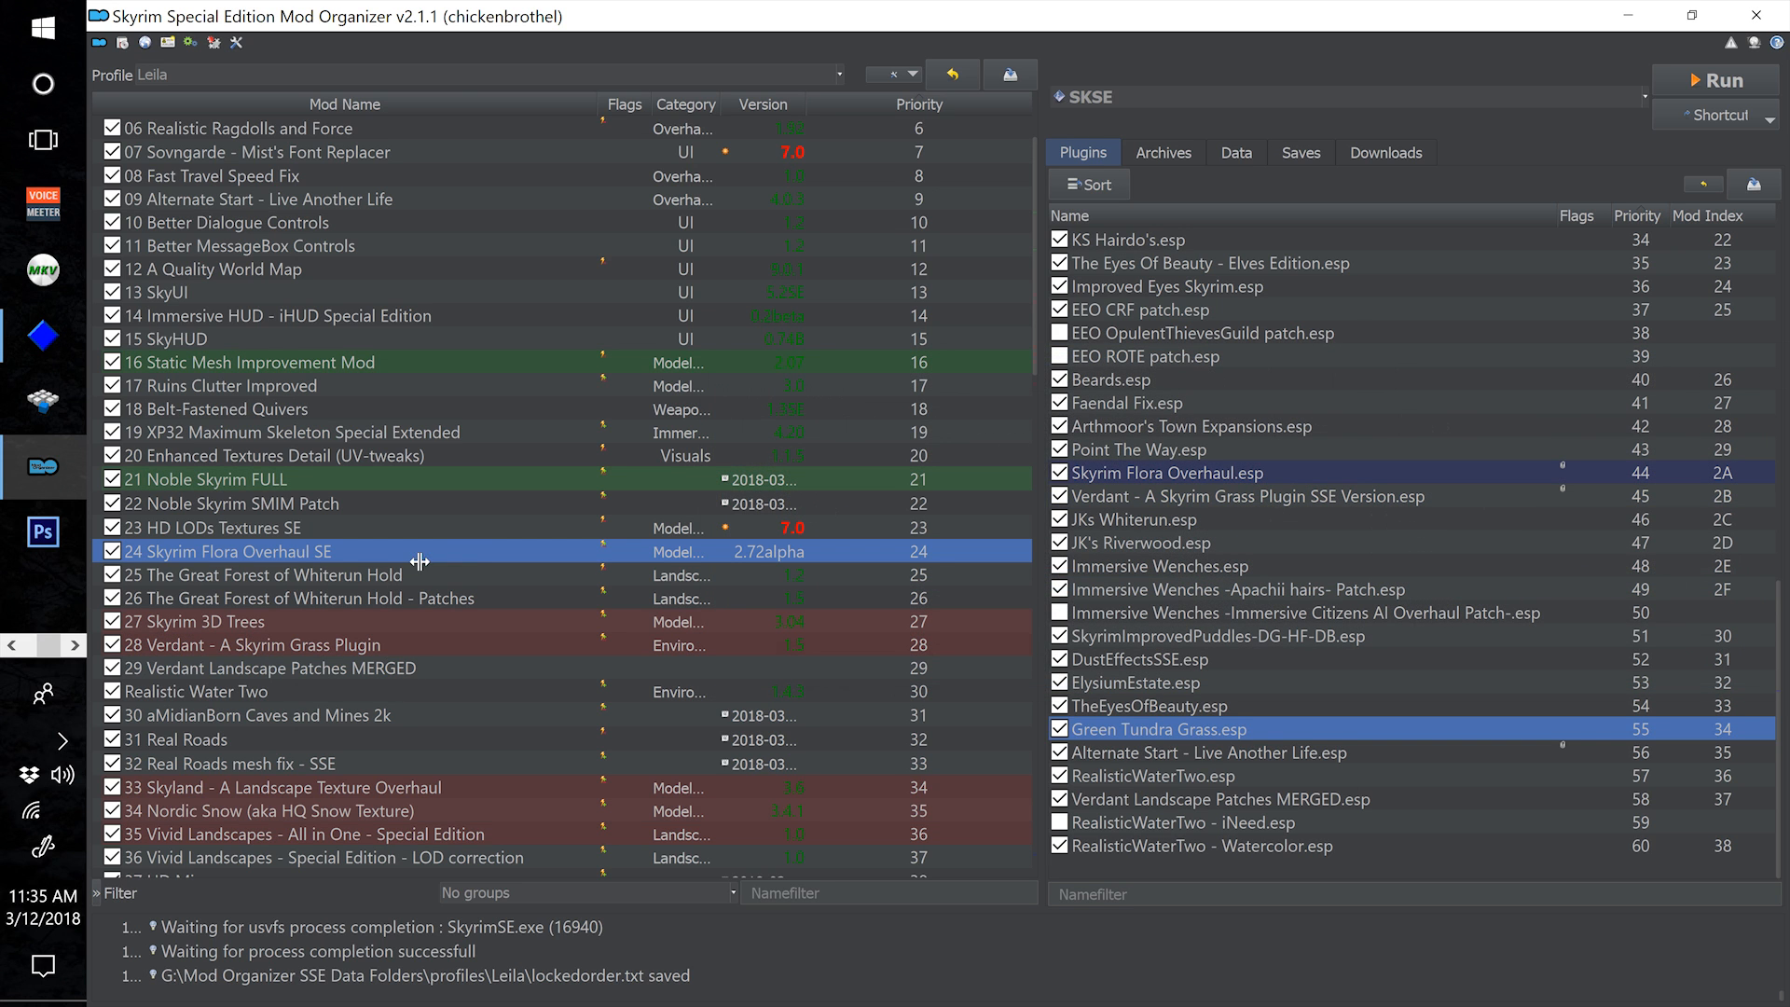
{"action": "double_click", "coordinate": [507, 556]}
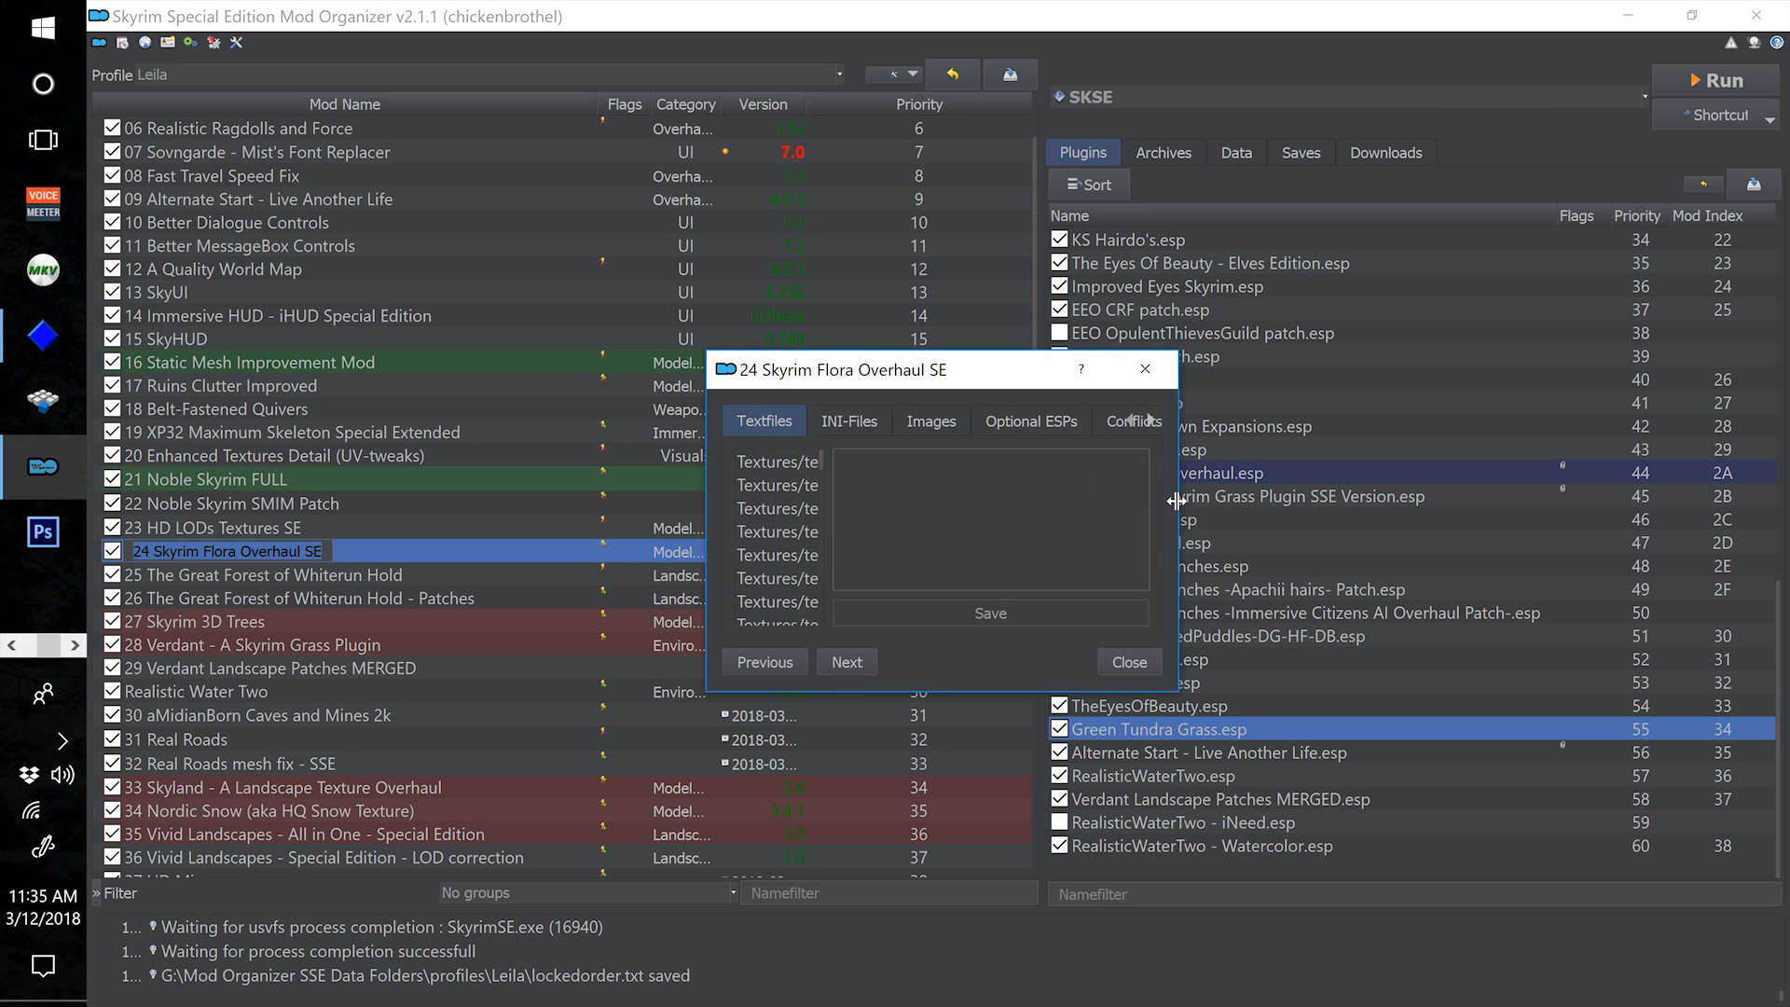
{"action": "left_click_drag", "start_coordinate": [1177, 501], "coordinate": [1692, 487]}
{"action": "left_click", "coordinate": [1529, 421]}
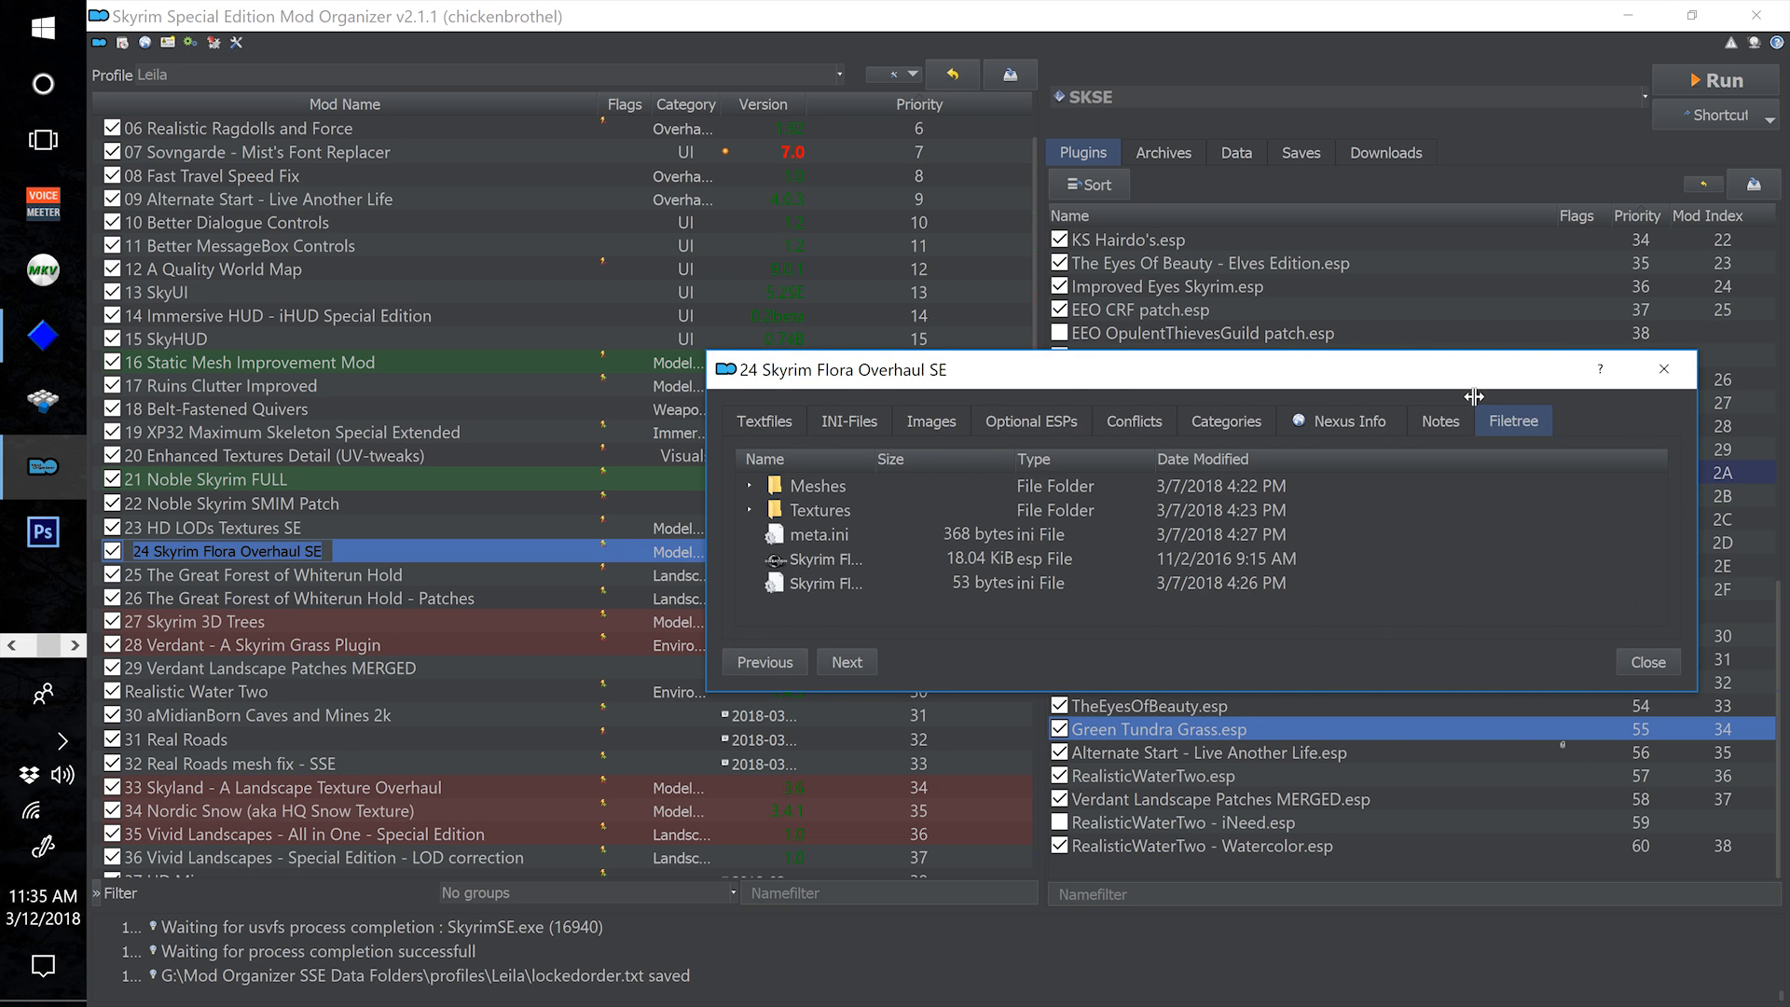
{"action": "left_click_drag", "start_coordinate": [1473, 380], "coordinate": [1374, 309]}
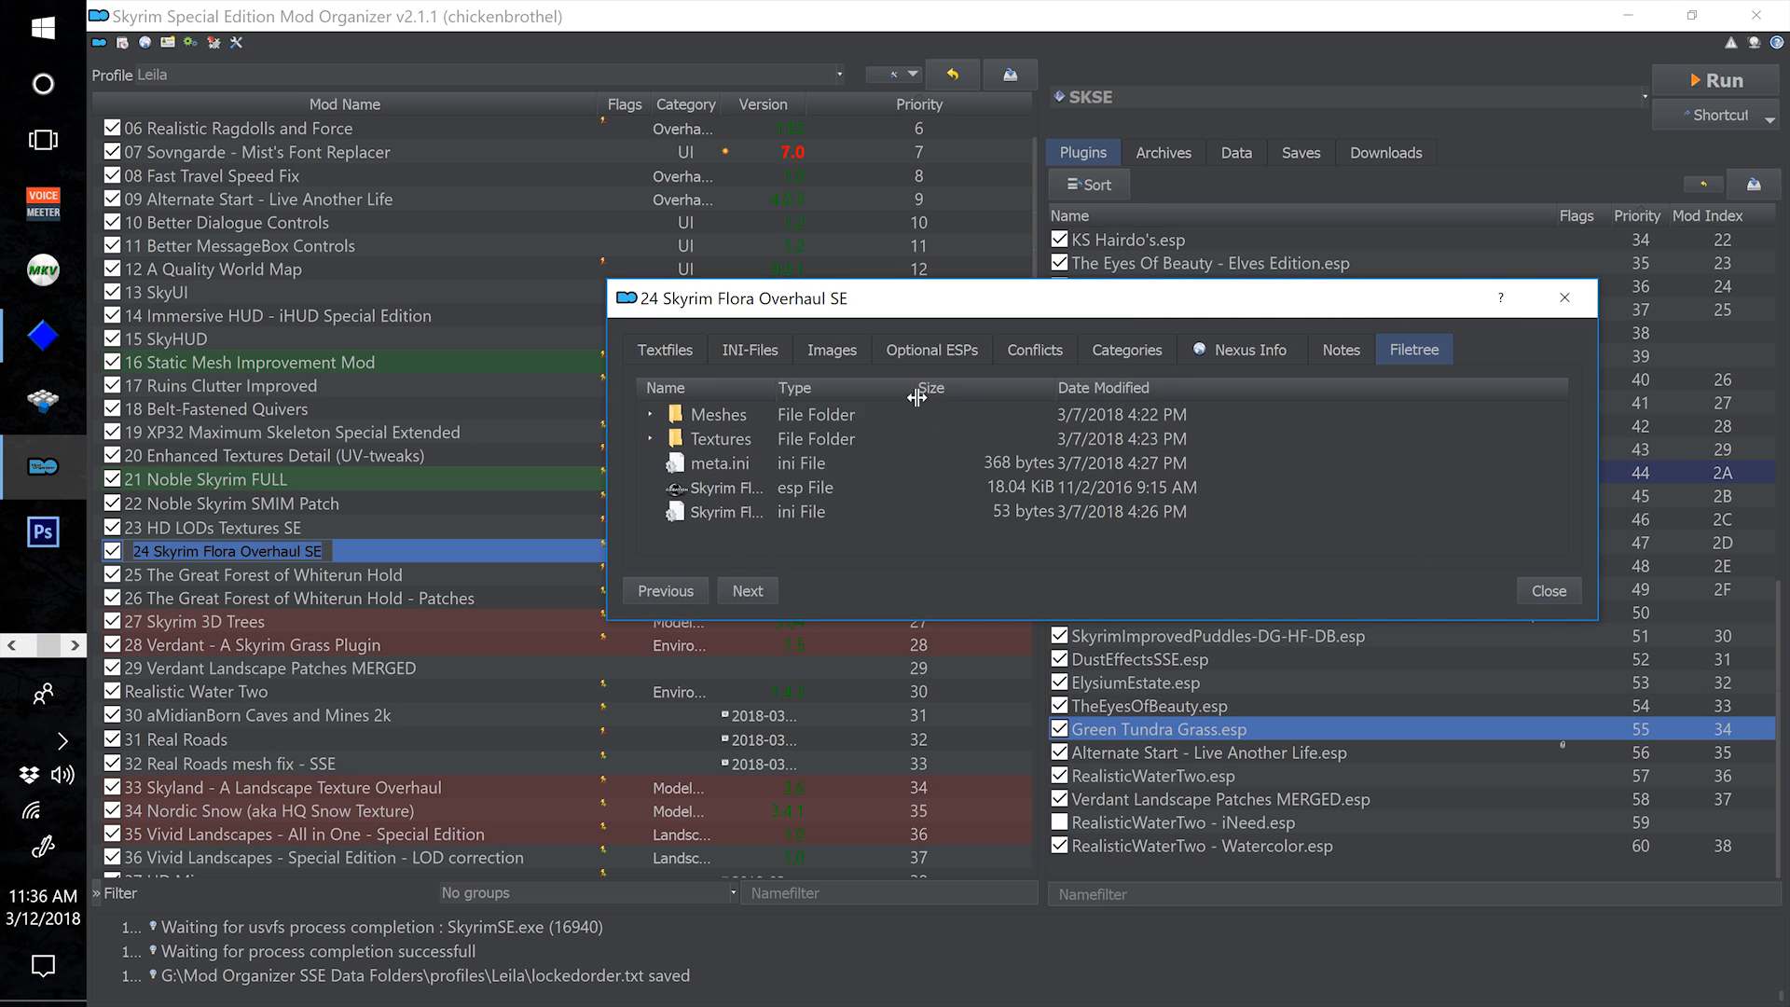
{"action": "left_click_drag", "start_coordinate": [922, 390], "coordinate": [1083, 390]}
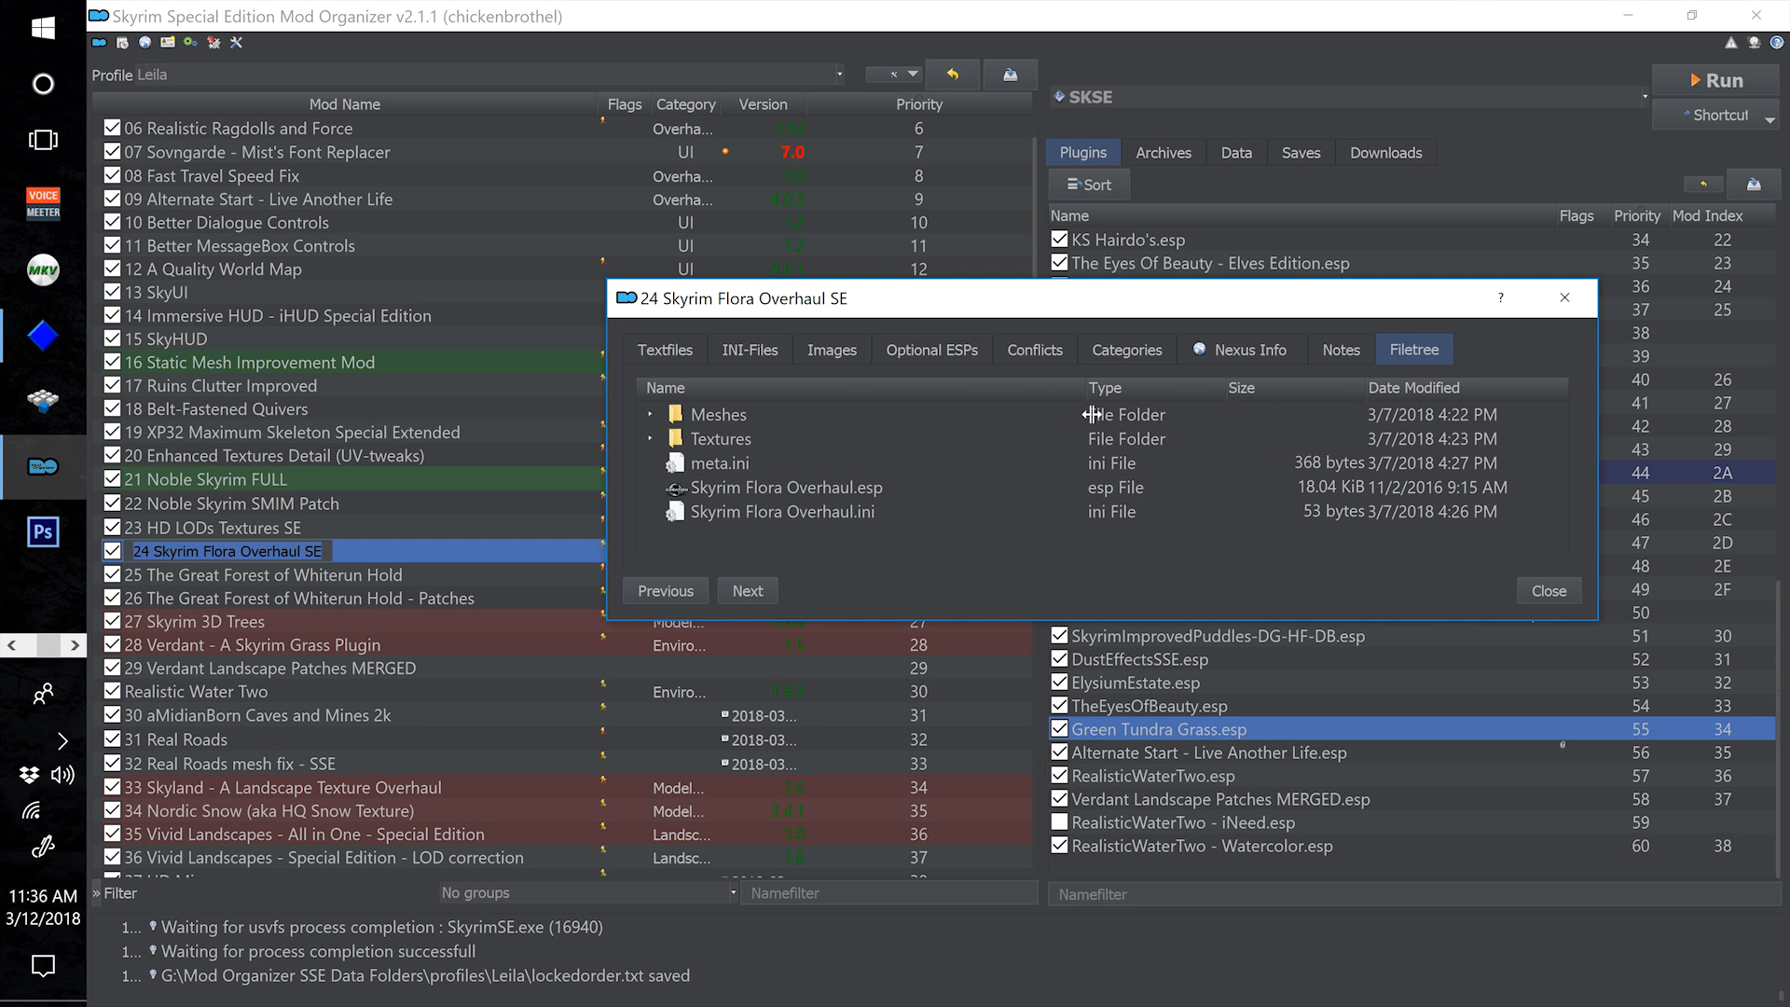
Open Skyrim Flora Overhaul.ini to check its grass settings, and close the file and the mod's details
{"action": "right_click", "coordinate": [839, 513]}
{"action": "left_click", "coordinate": [876, 532]}
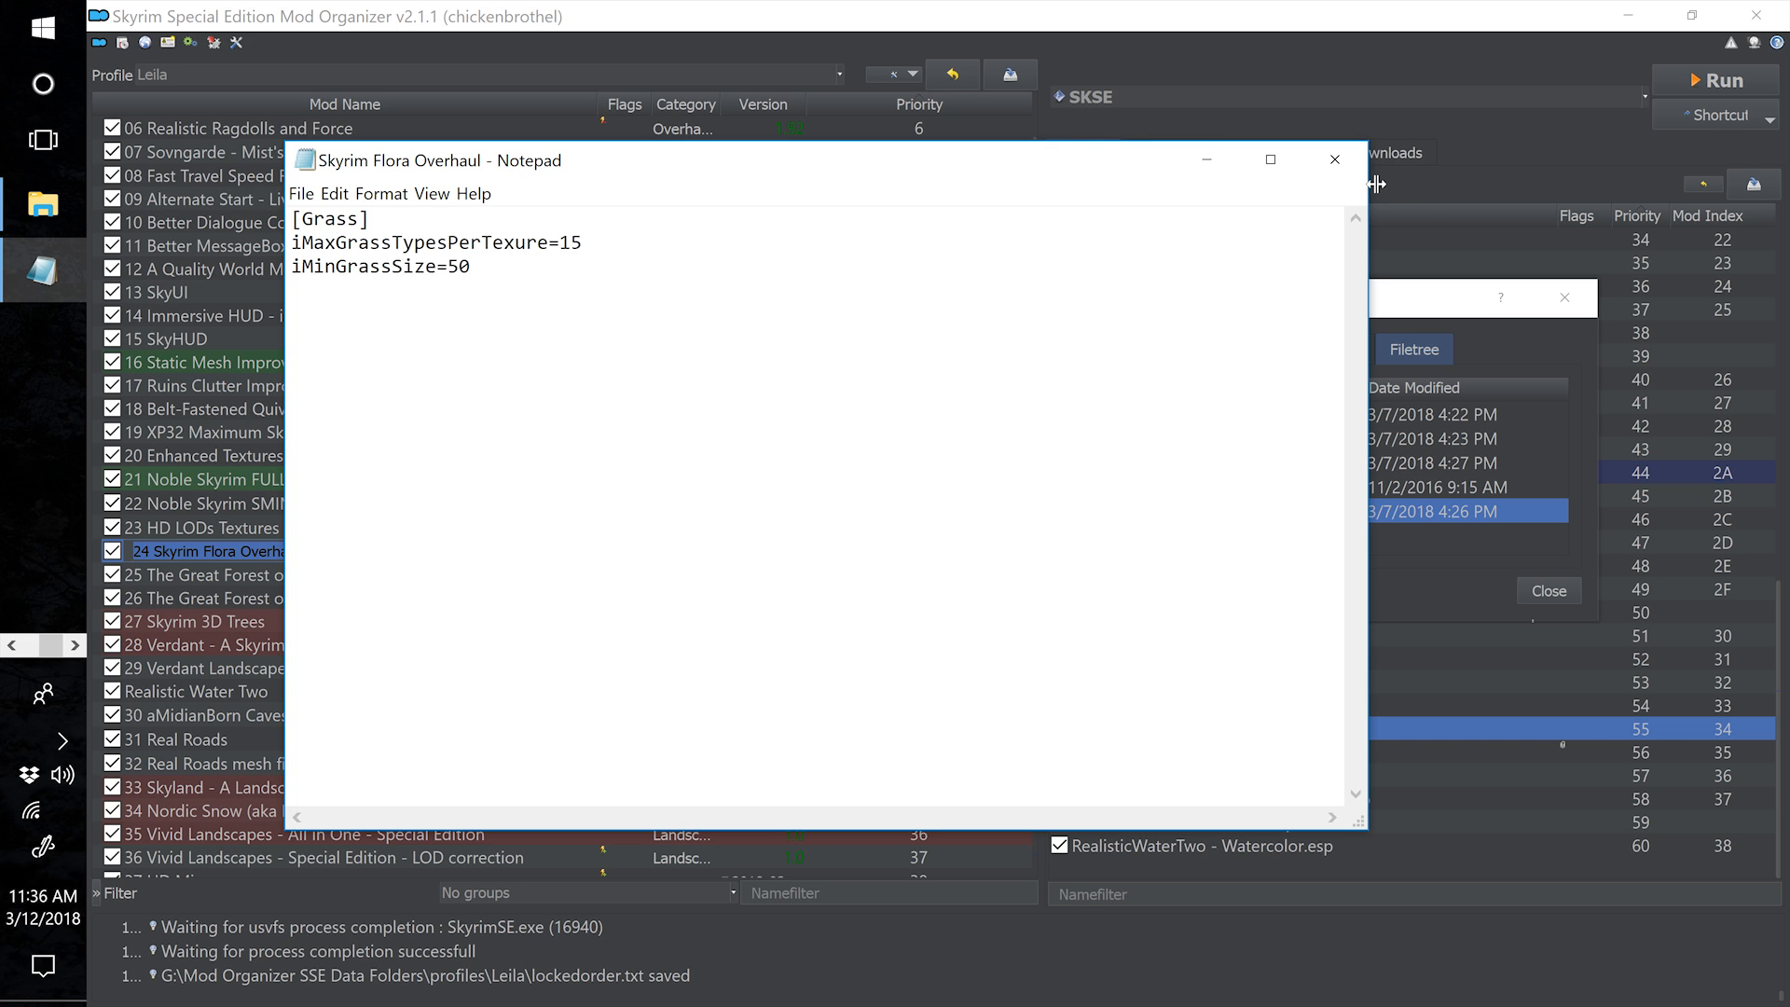
{"action": "left_click", "coordinate": [1334, 160]}
{"action": "left_click", "coordinate": [1575, 298]}
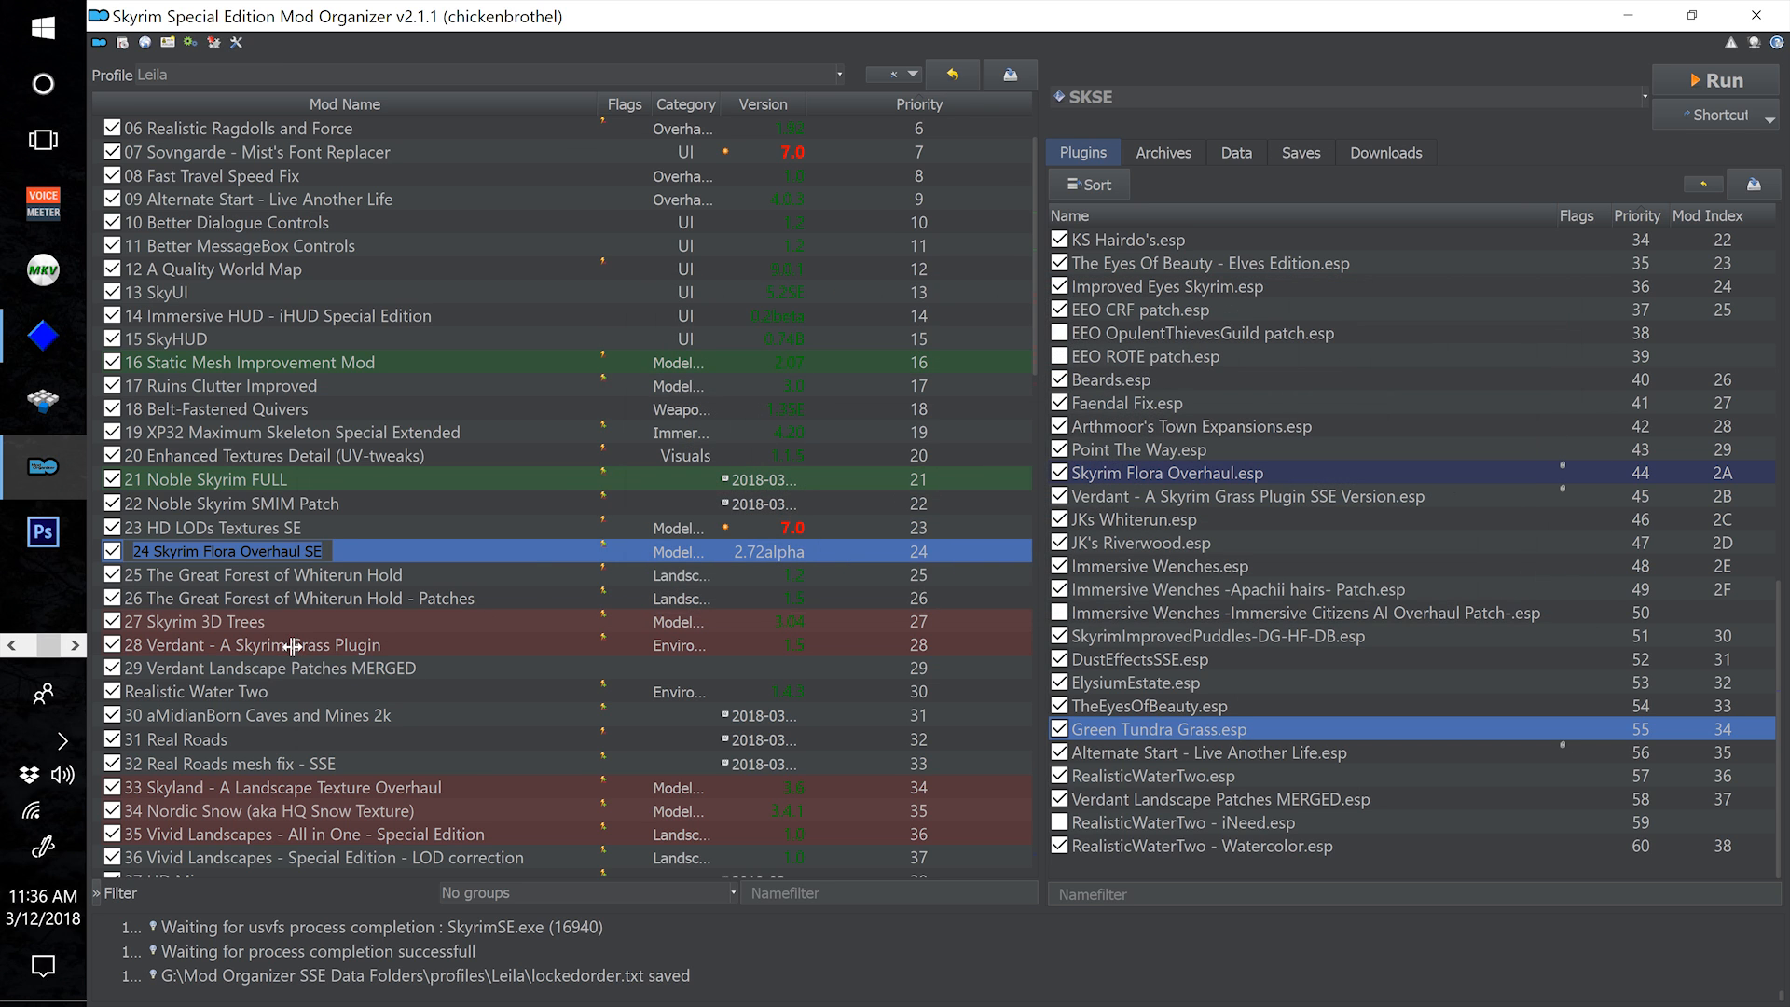
Reopen the 24 Skyrim Flora Overhaul SE details, review the full file names in its file tree, and close the window
{"action": "left_click", "coordinate": [531, 579]}
{"action": "left_click", "coordinate": [492, 561]}
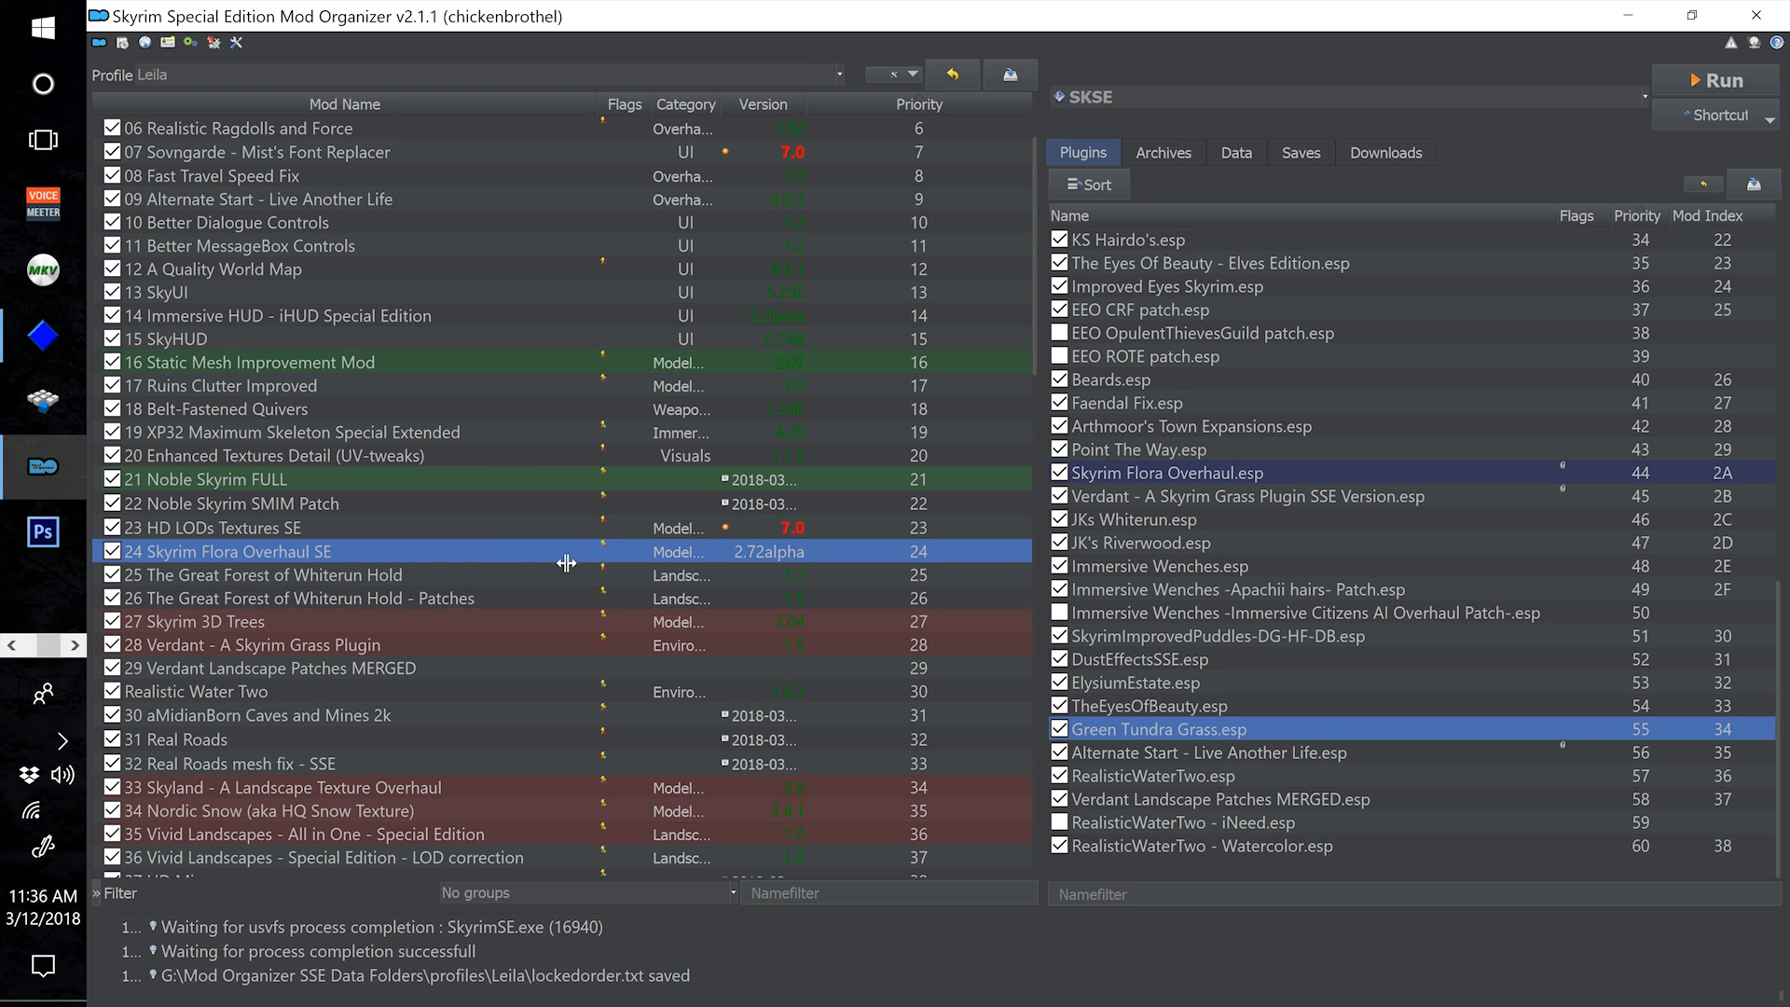
{"action": "double_click", "coordinate": [420, 557]}
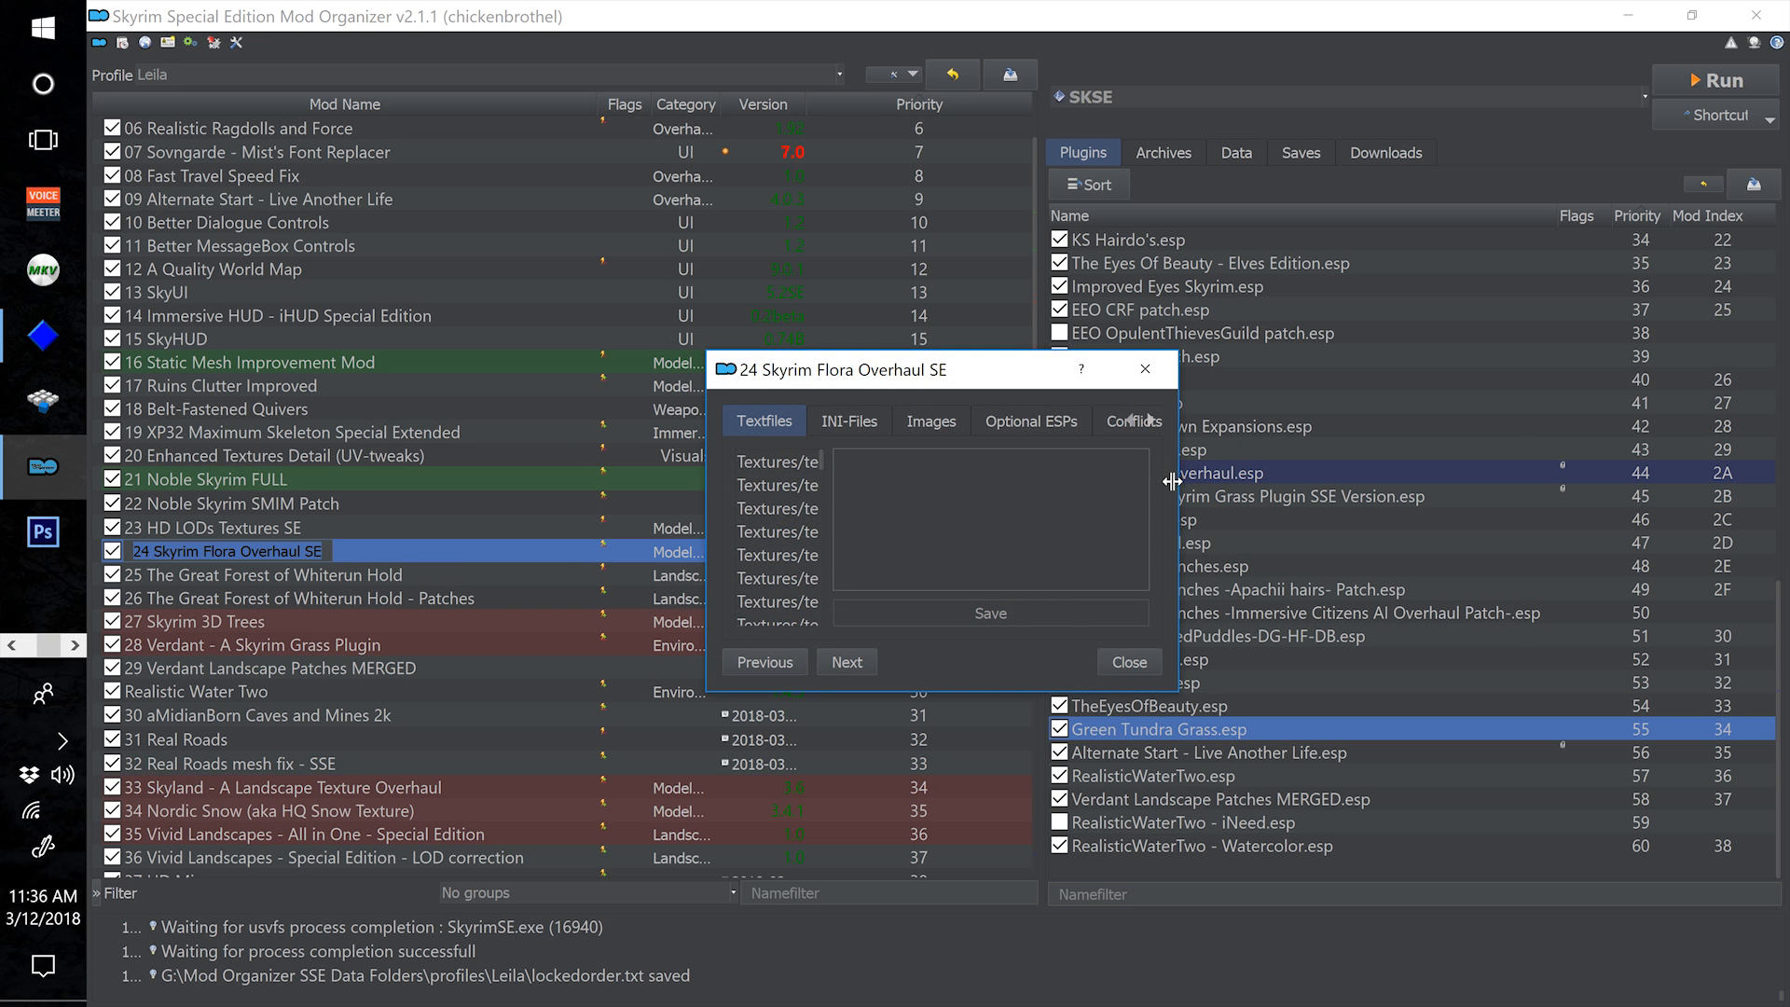
{"action": "left_click_drag", "start_coordinate": [1172, 481], "coordinate": [1723, 475]}
{"action": "left_click", "coordinate": [1529, 424]}
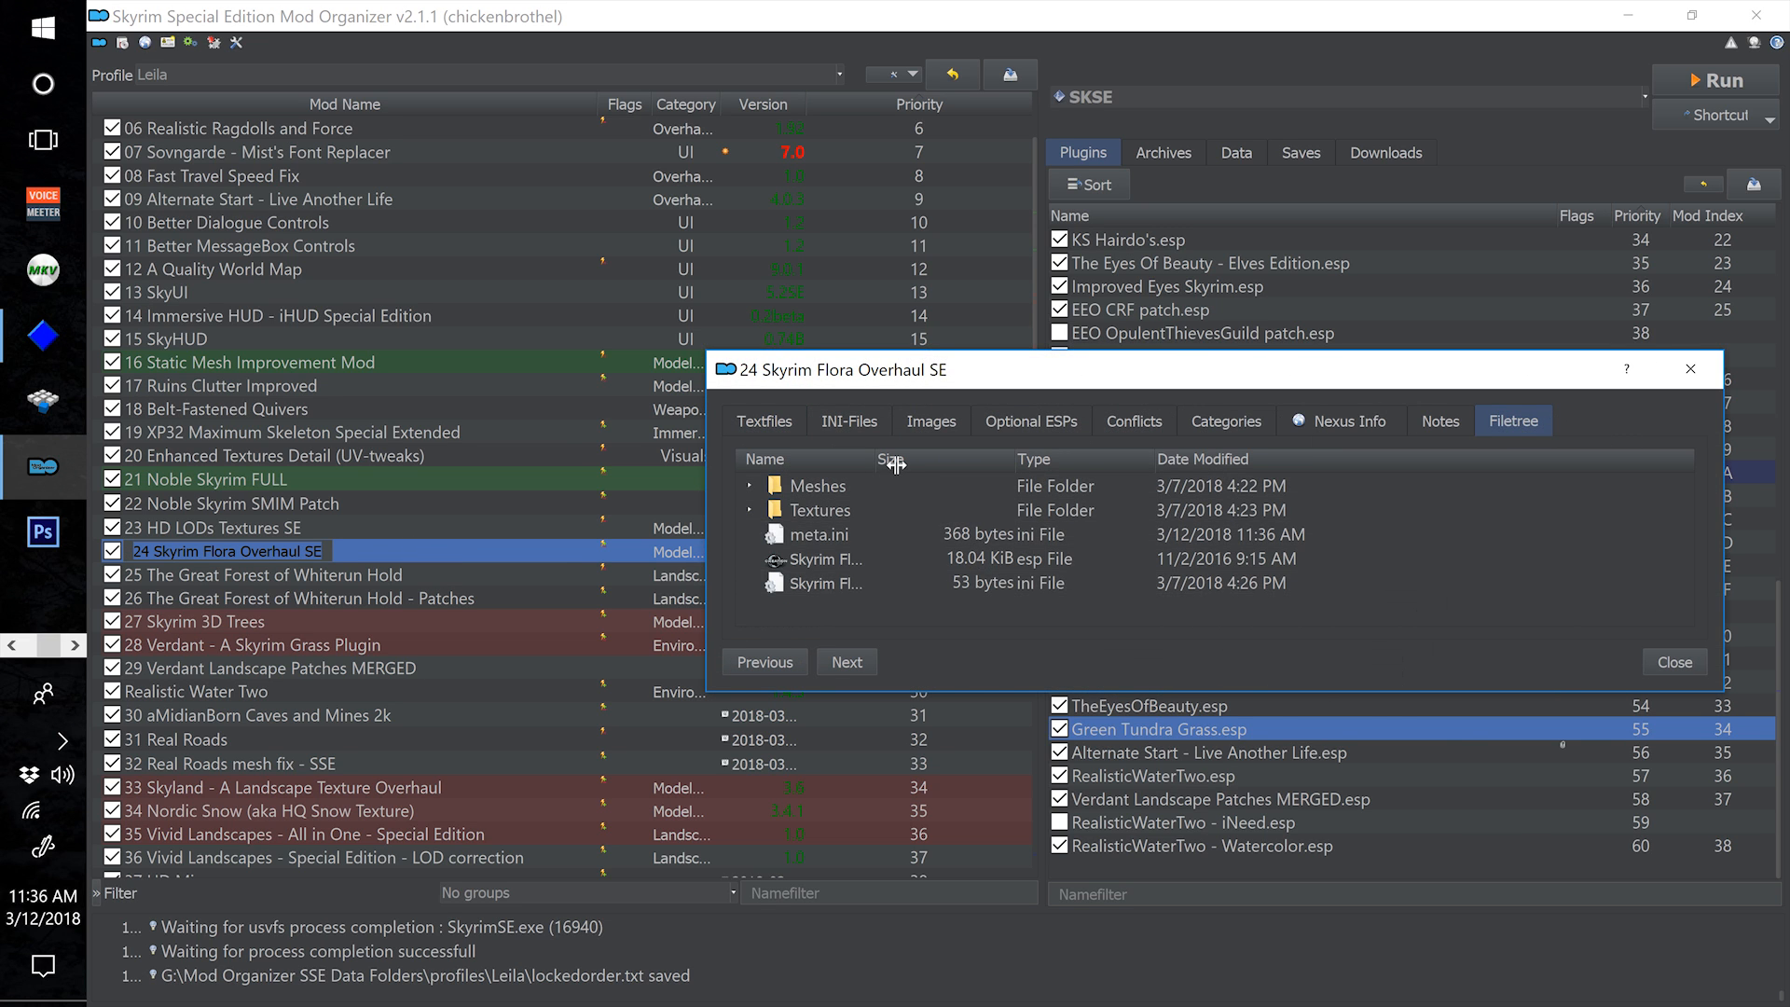
{"action": "left_click_drag", "start_coordinate": [873, 453], "coordinate": [1207, 457]}
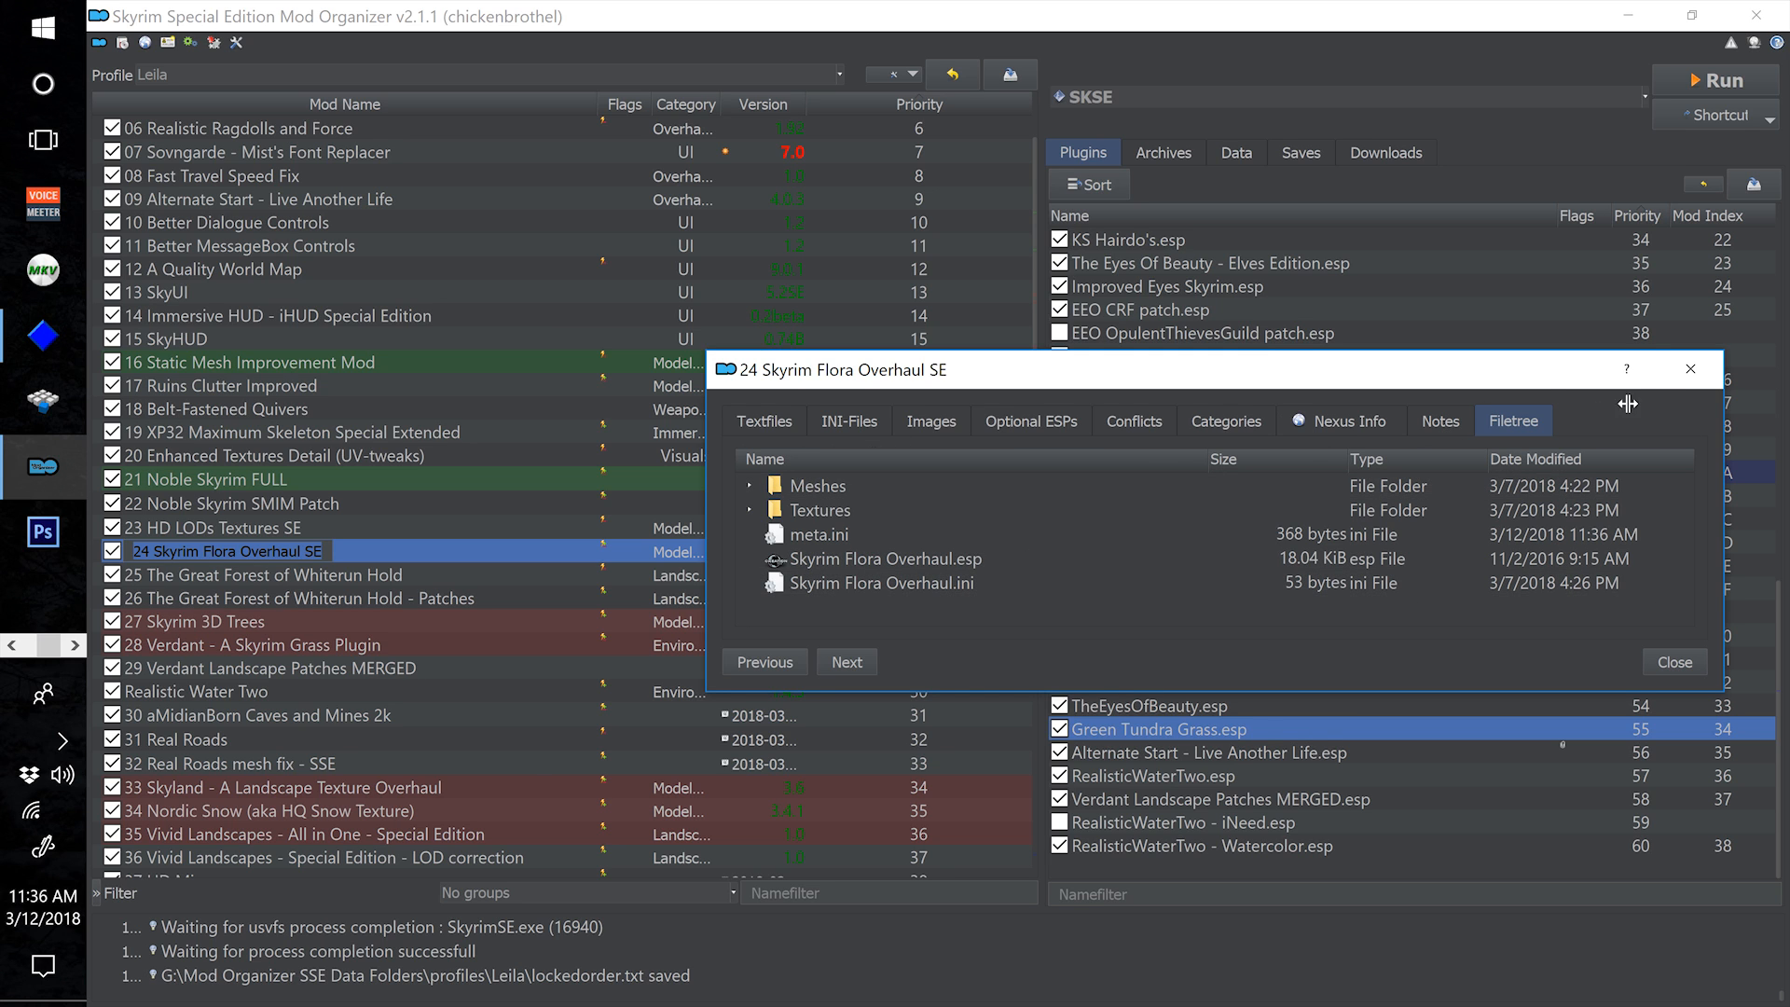
{"action": "left_click", "coordinate": [1690, 369]}
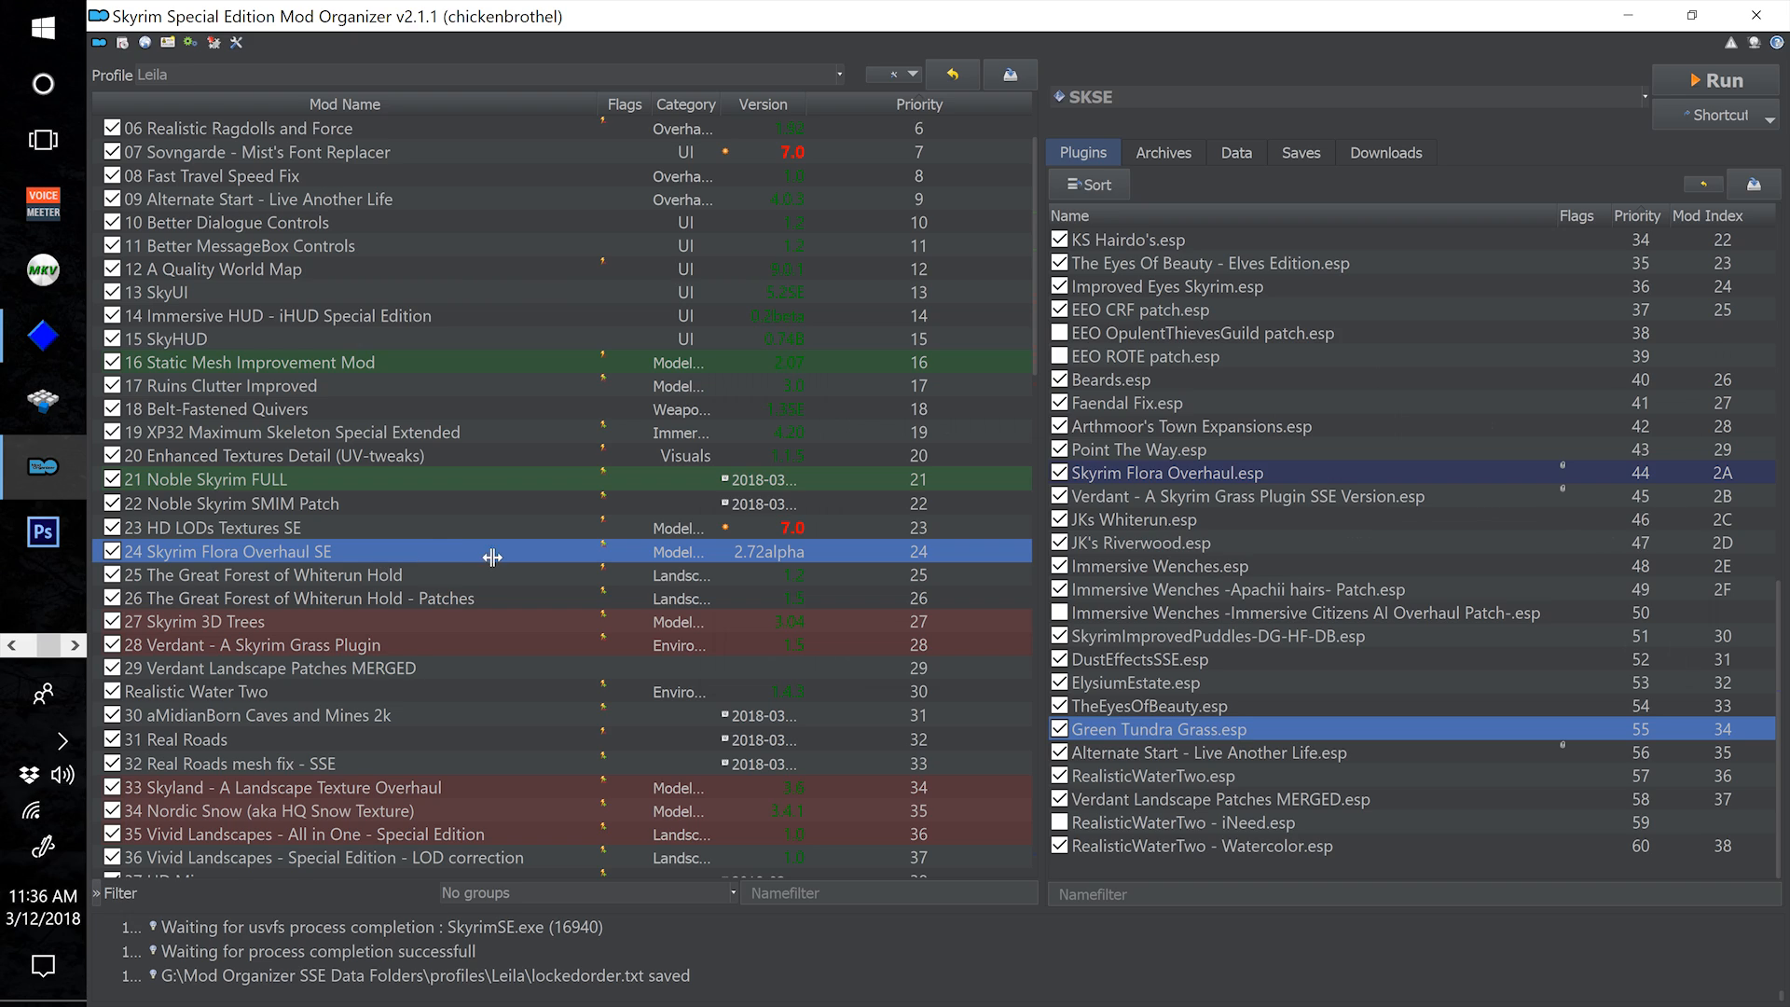
Review the mods at the end of the mod list, from 91 Green Tundra back to 88 Ultimate HD Torch
{"action": "scroll", "coordinate": [550, 569], "scroll_direction": "down", "scroll_amount": 7}
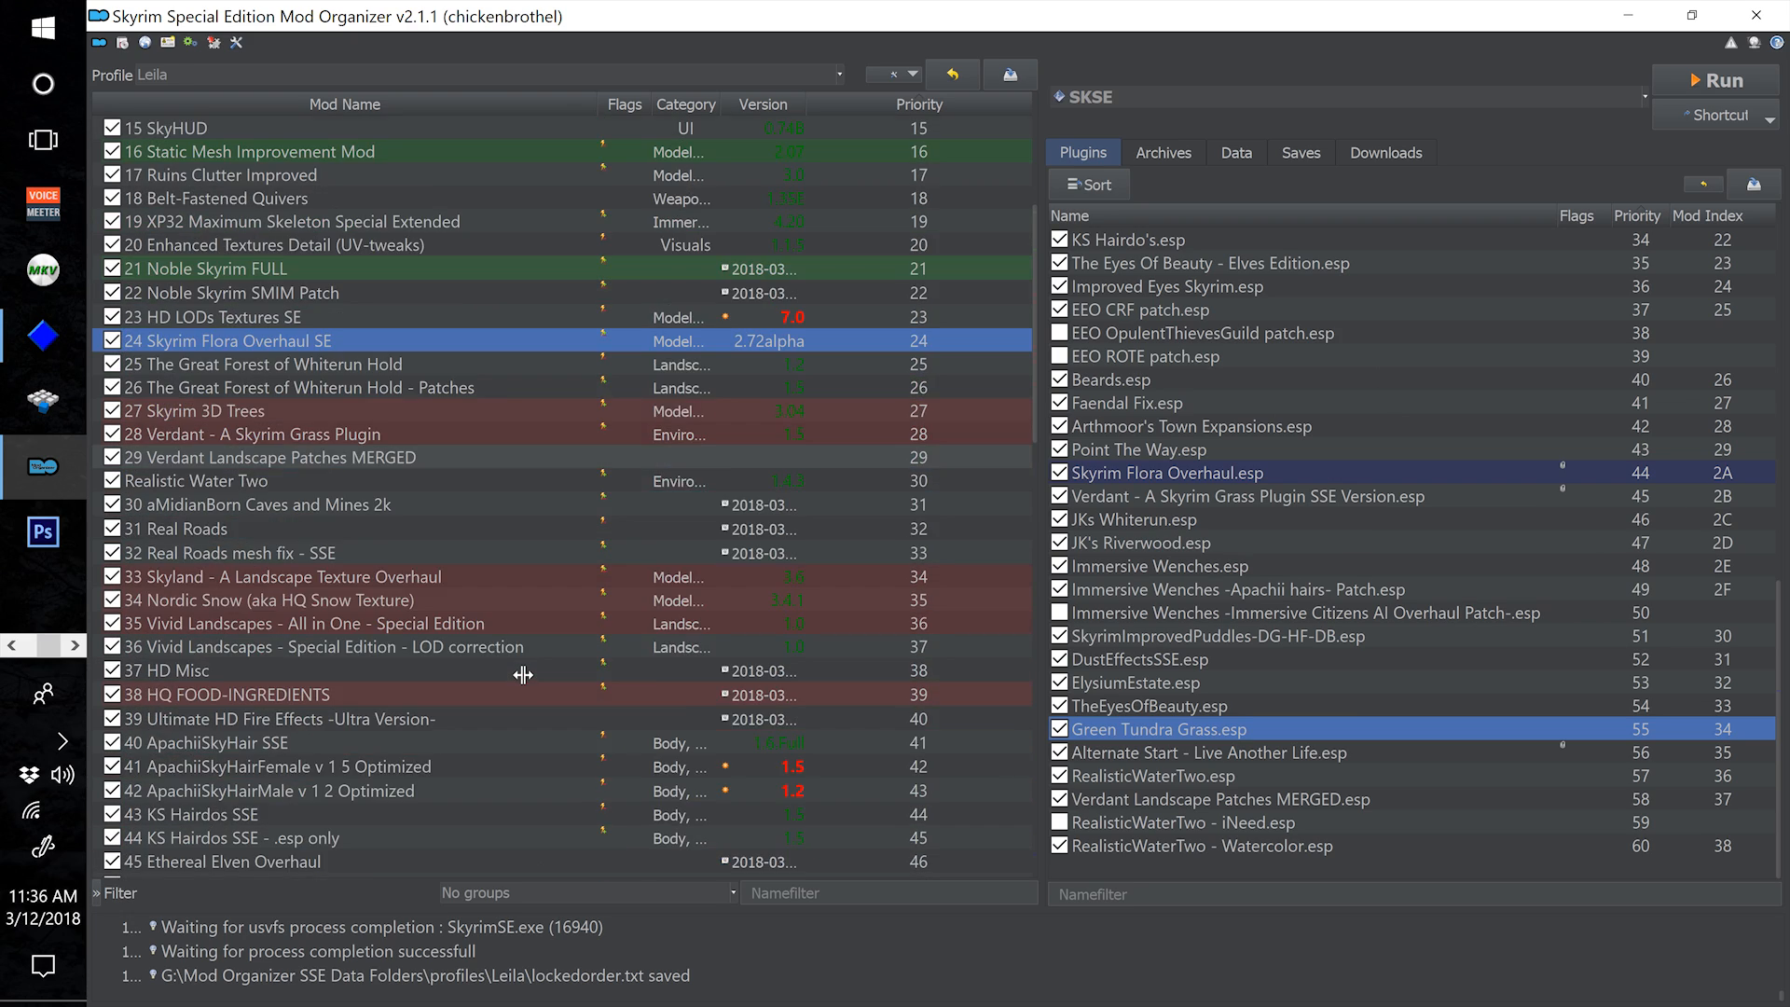
{"action": "scroll", "coordinate": [519, 674], "scroll_direction": "down", "scroll_amount": 11}
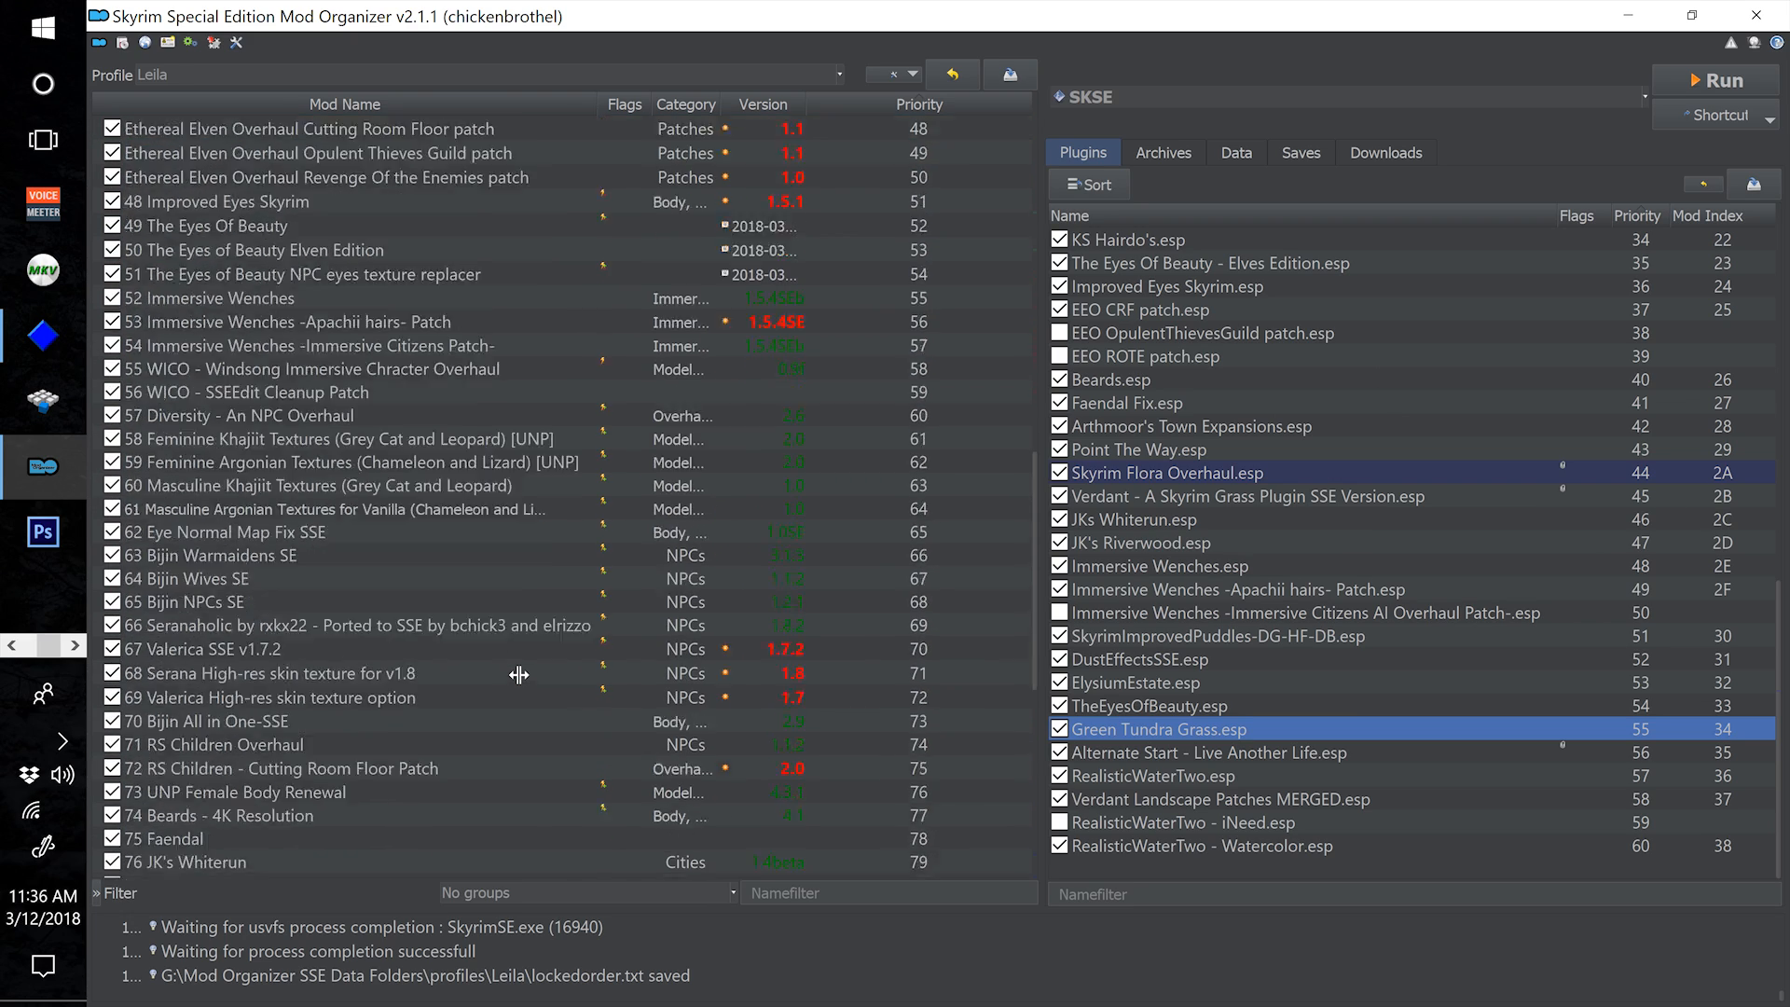
{"action": "scroll", "coordinate": [518, 675], "scroll_direction": "down", "scroll_amount": 5}
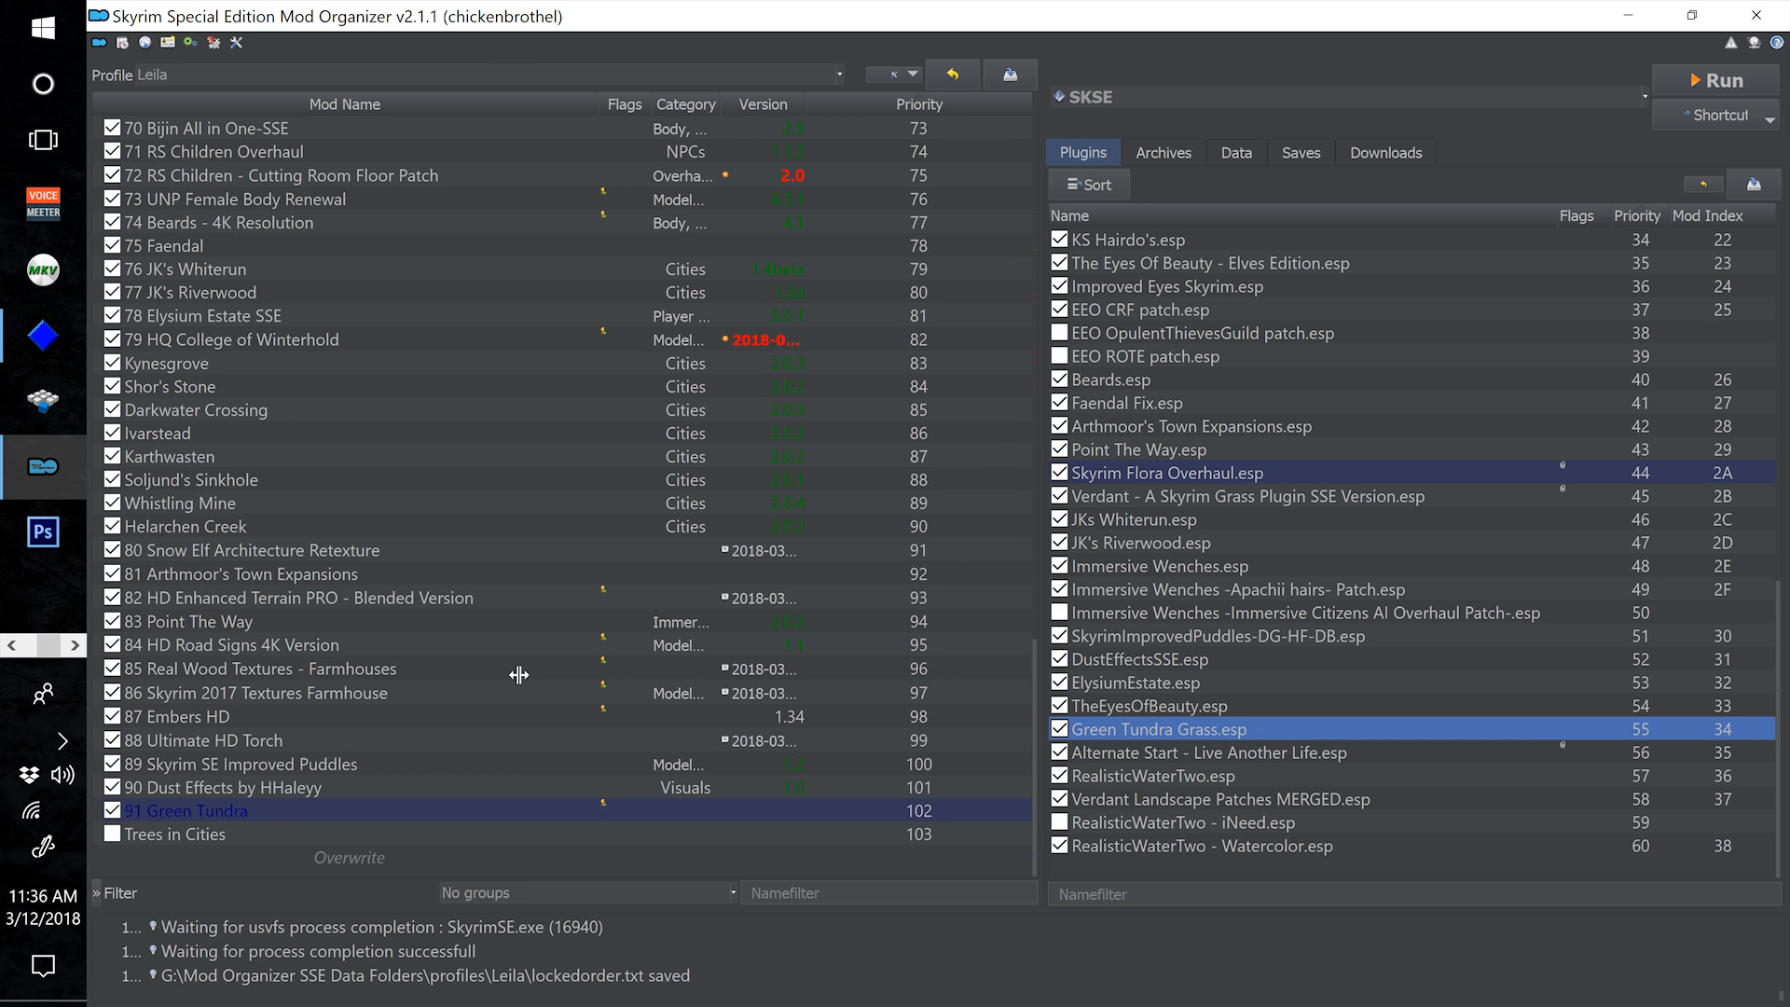
{"action": "left_click", "coordinate": [504, 763]}
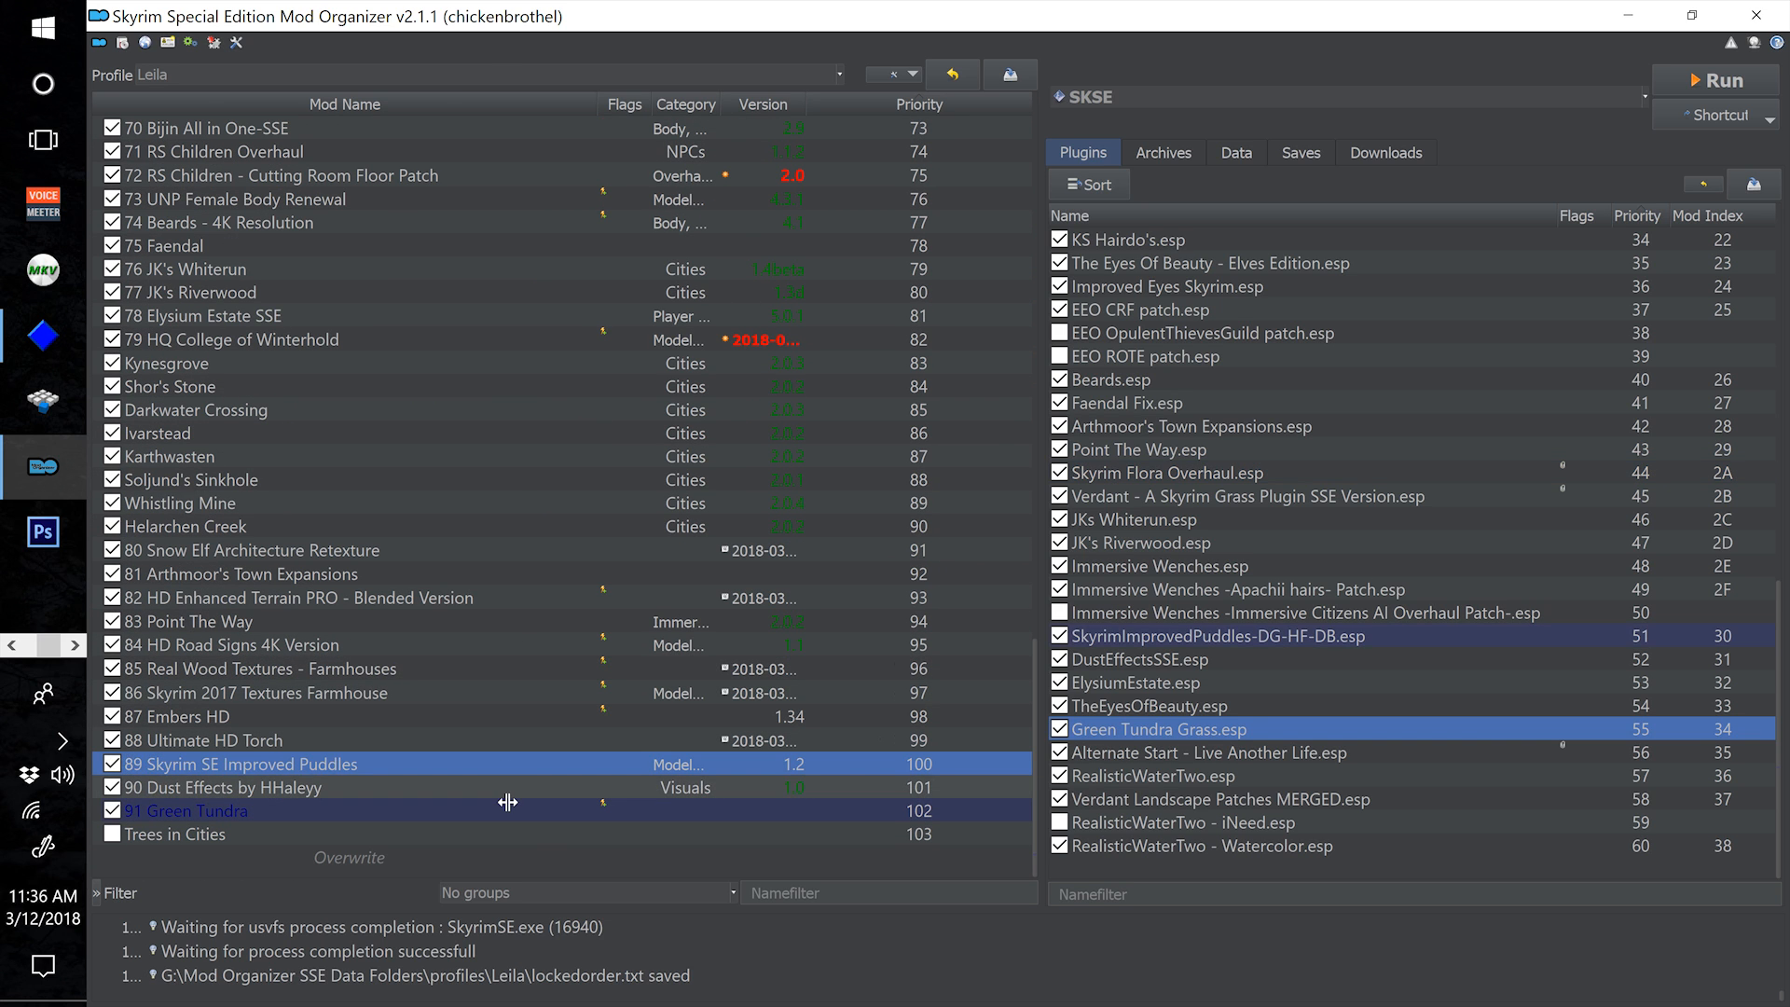
{"action": "left_click", "coordinate": [506, 794]}
{"action": "left_click", "coordinate": [506, 810]}
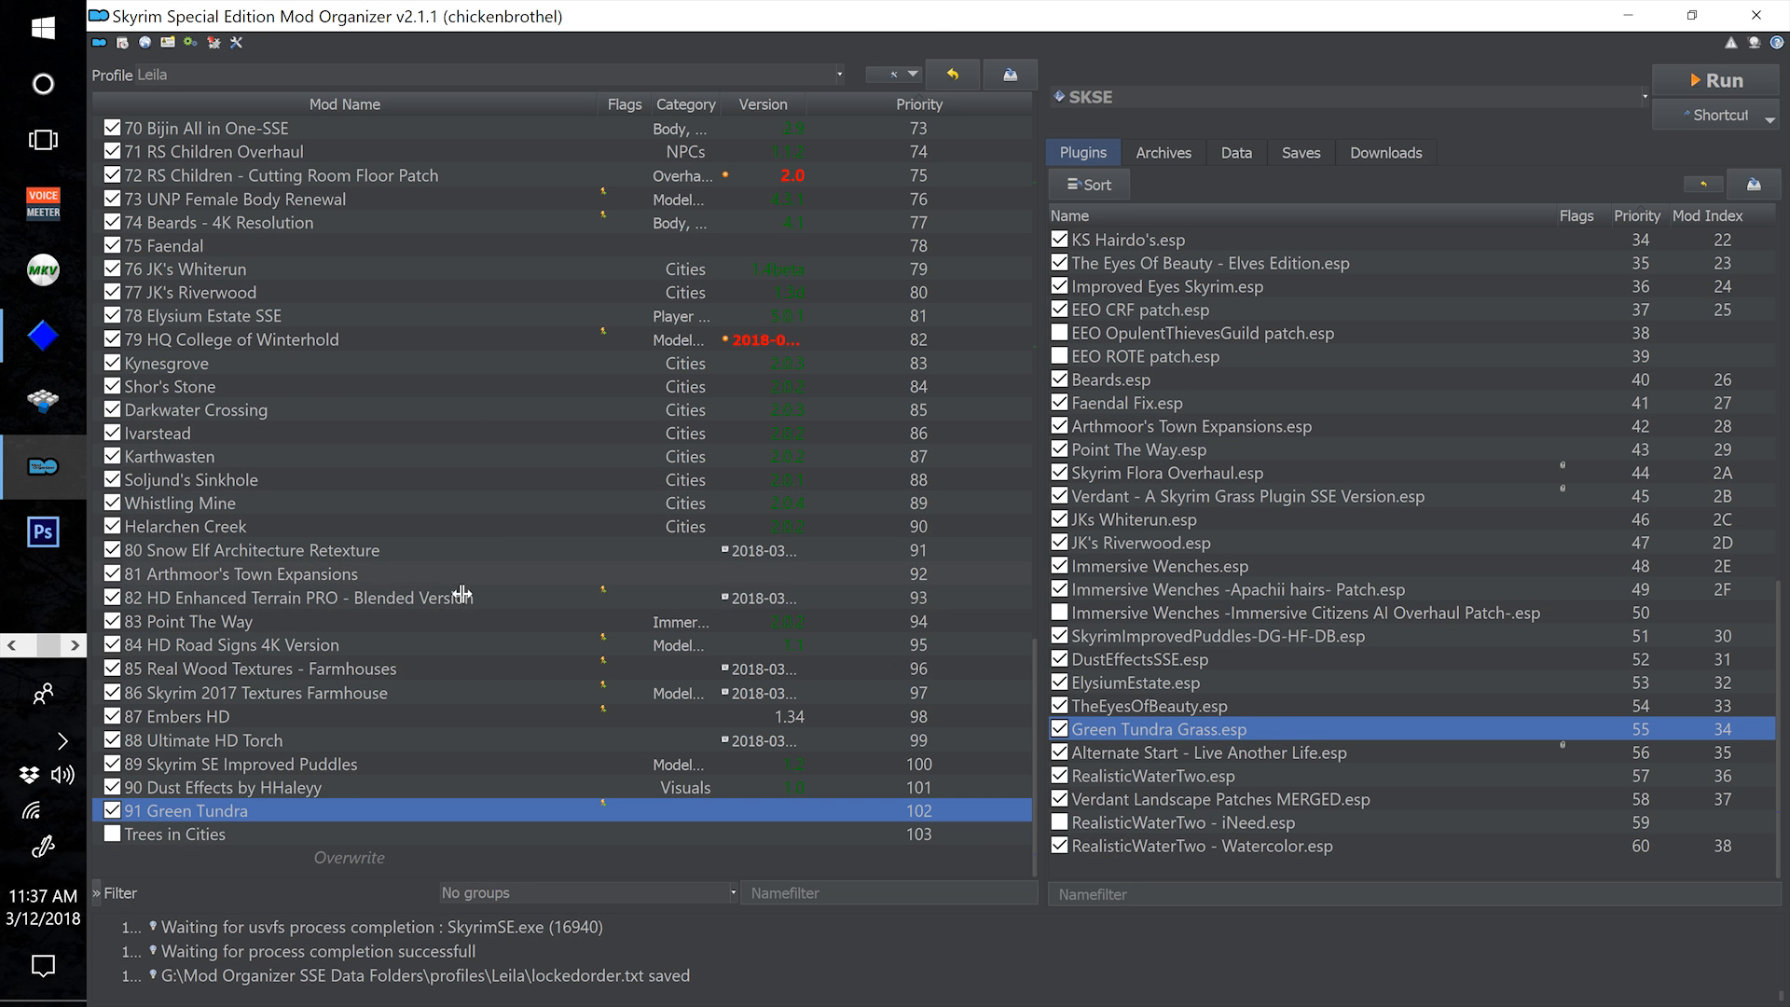
{"action": "left_click", "coordinate": [492, 749]}
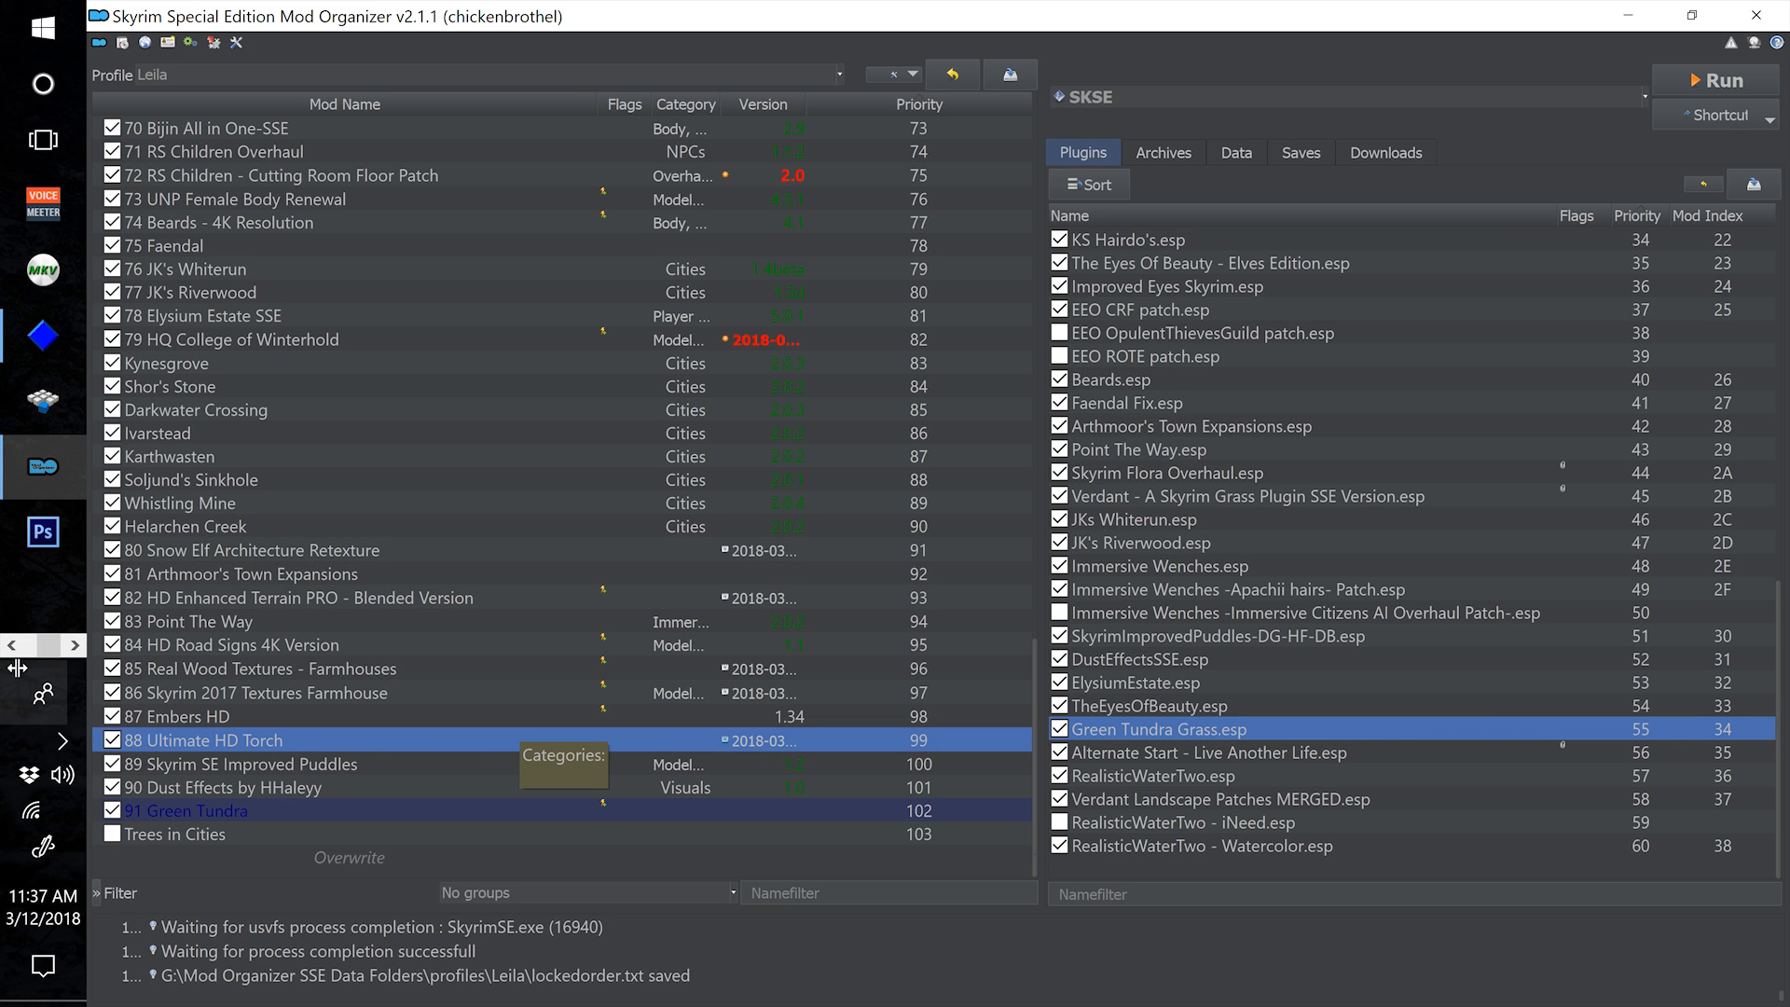
Switch to Chrome and review the main and optional files on the Ultimate HD Torch page at Nexus Mods
{"action": "left_click", "coordinate": [11, 645]}
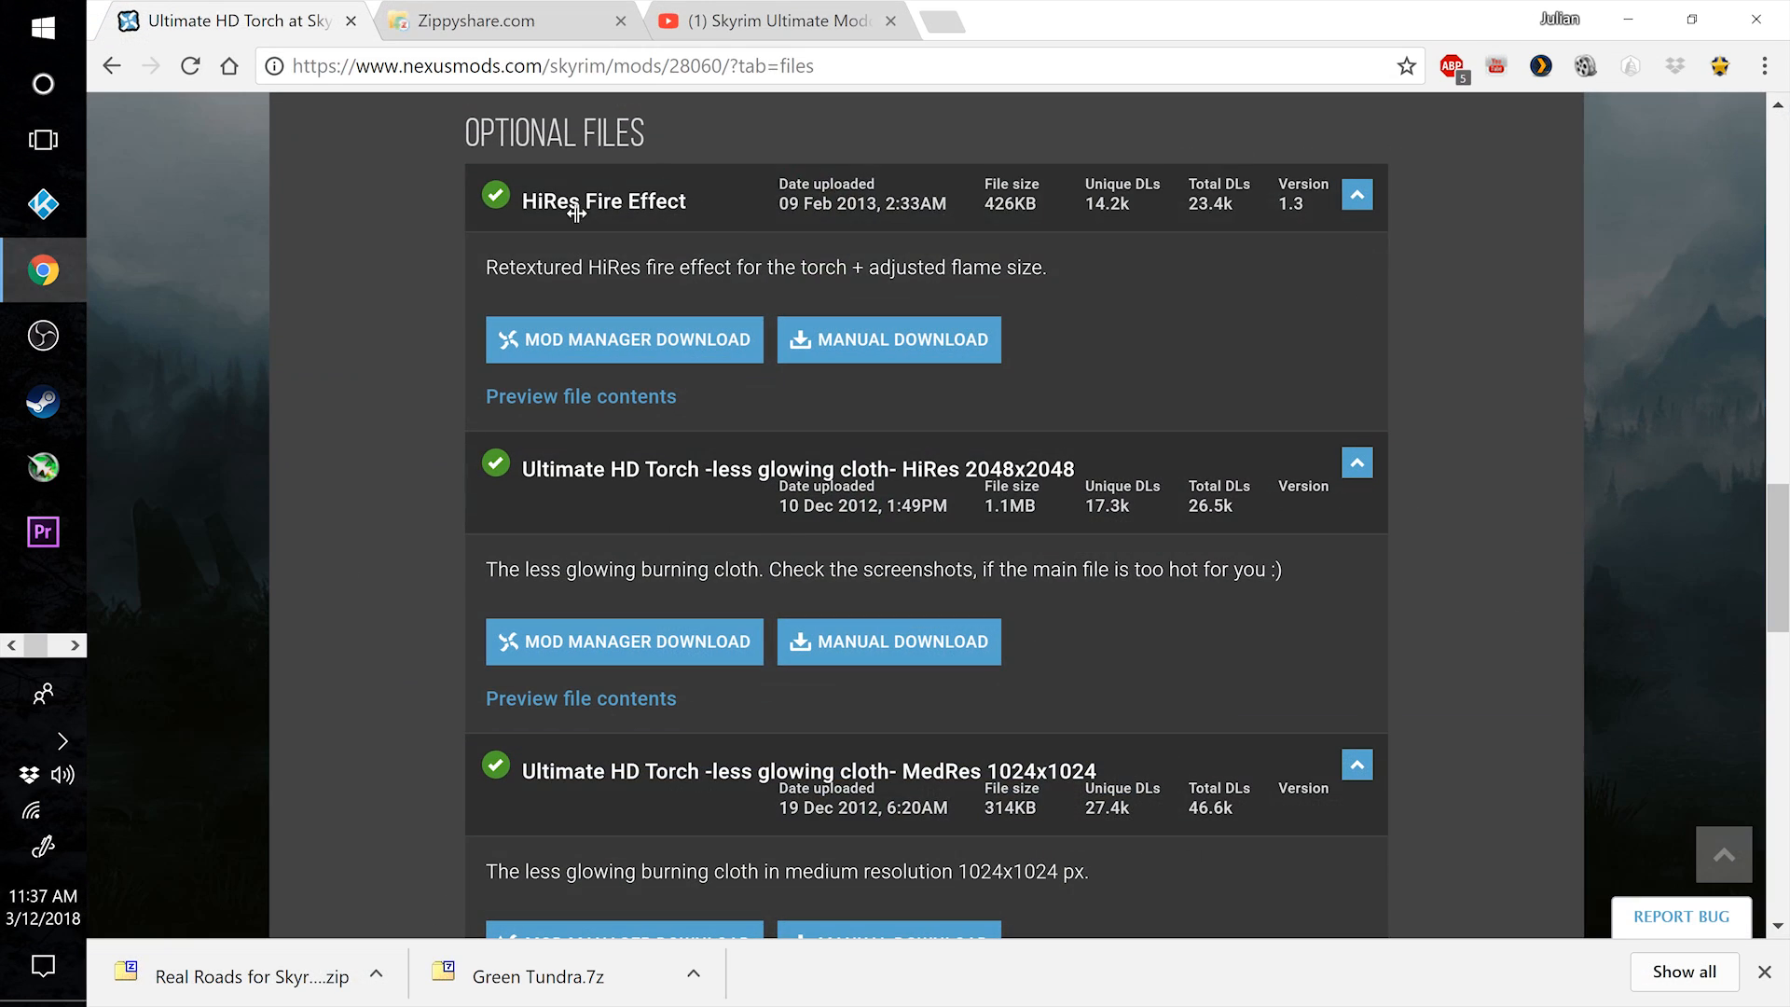
{"action": "left_click", "coordinate": [43, 271]}
{"action": "scroll", "coordinate": [383, 504], "scroll_direction": "up", "scroll_amount": 7}
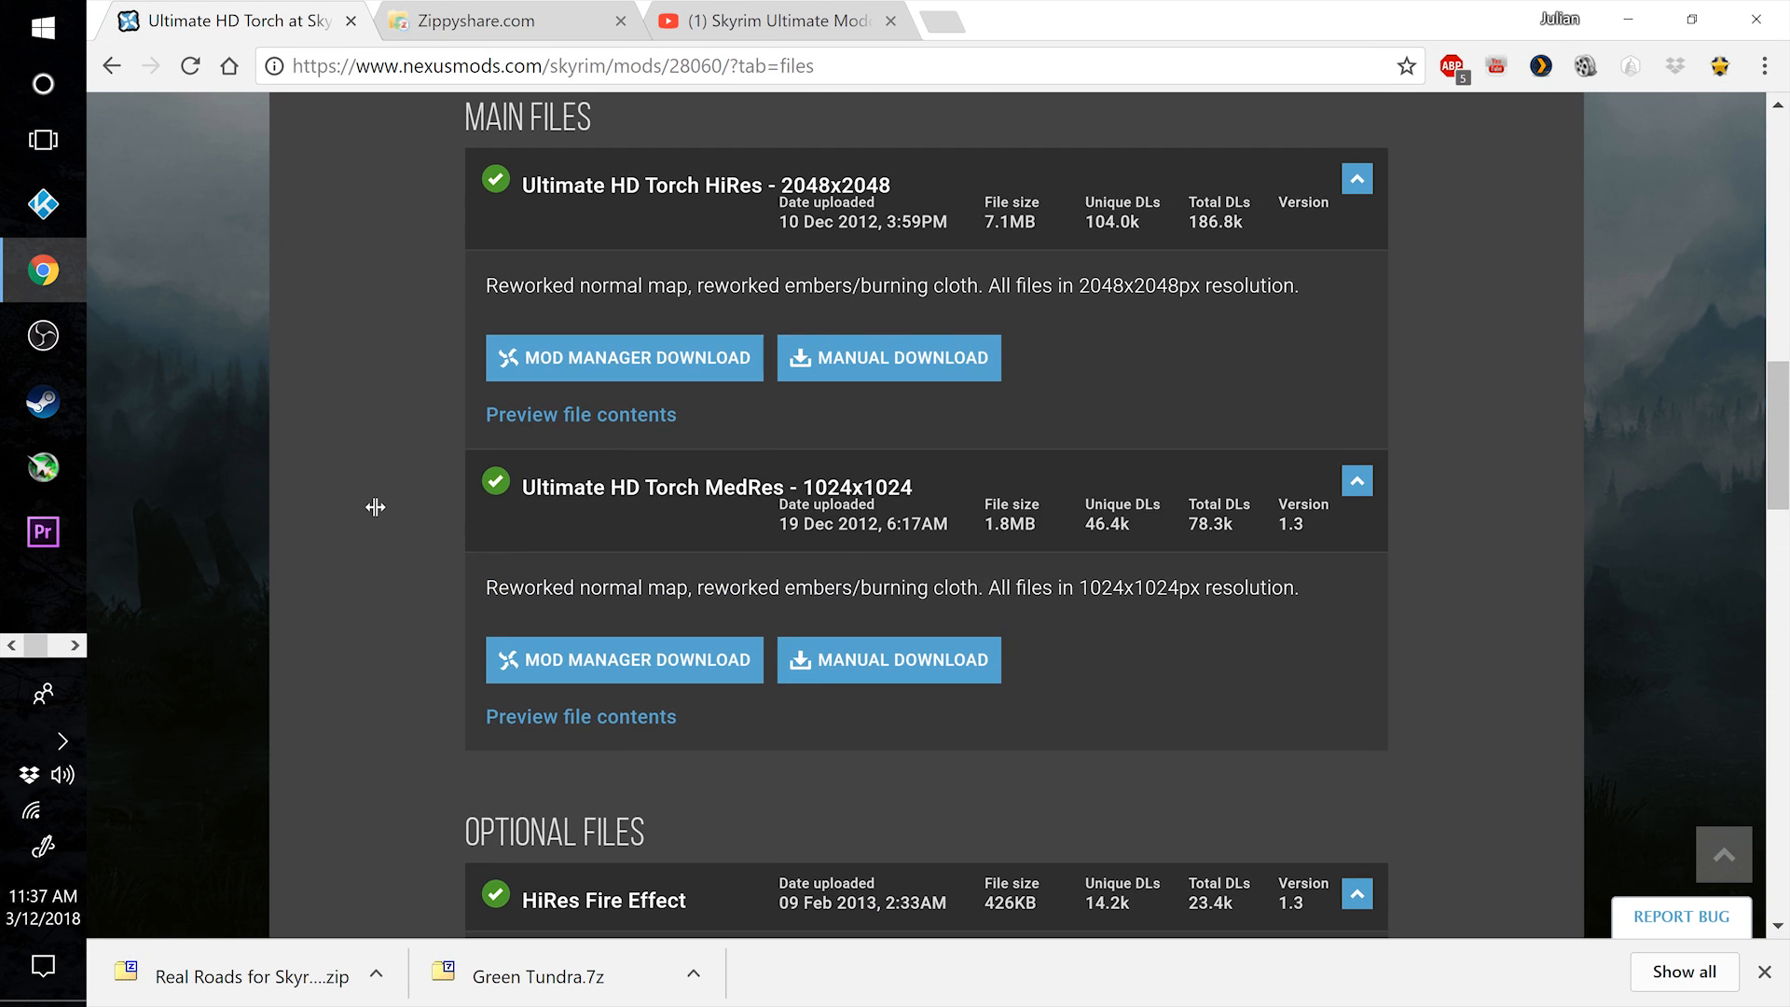
{"action": "scroll", "coordinate": [371, 503], "scroll_direction": "down", "scroll_amount": 5}
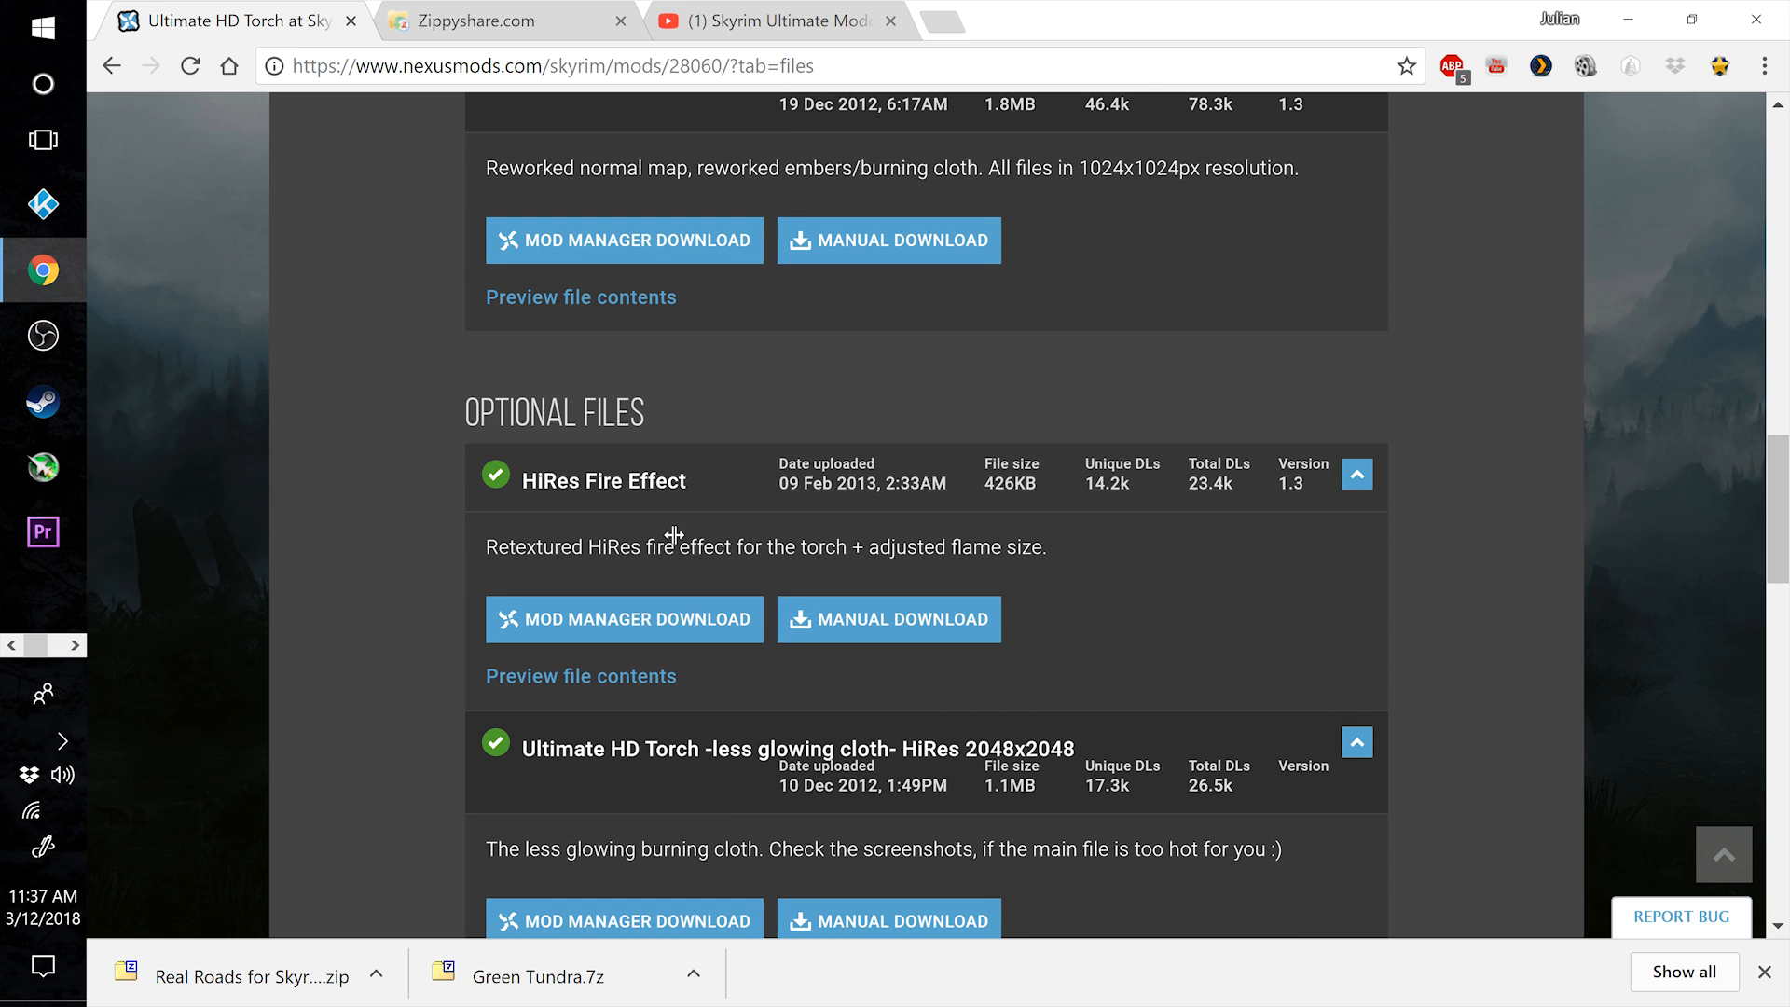
{"action": "scroll", "coordinate": [252, 629], "scroll_direction": "down", "scroll_amount": 3}
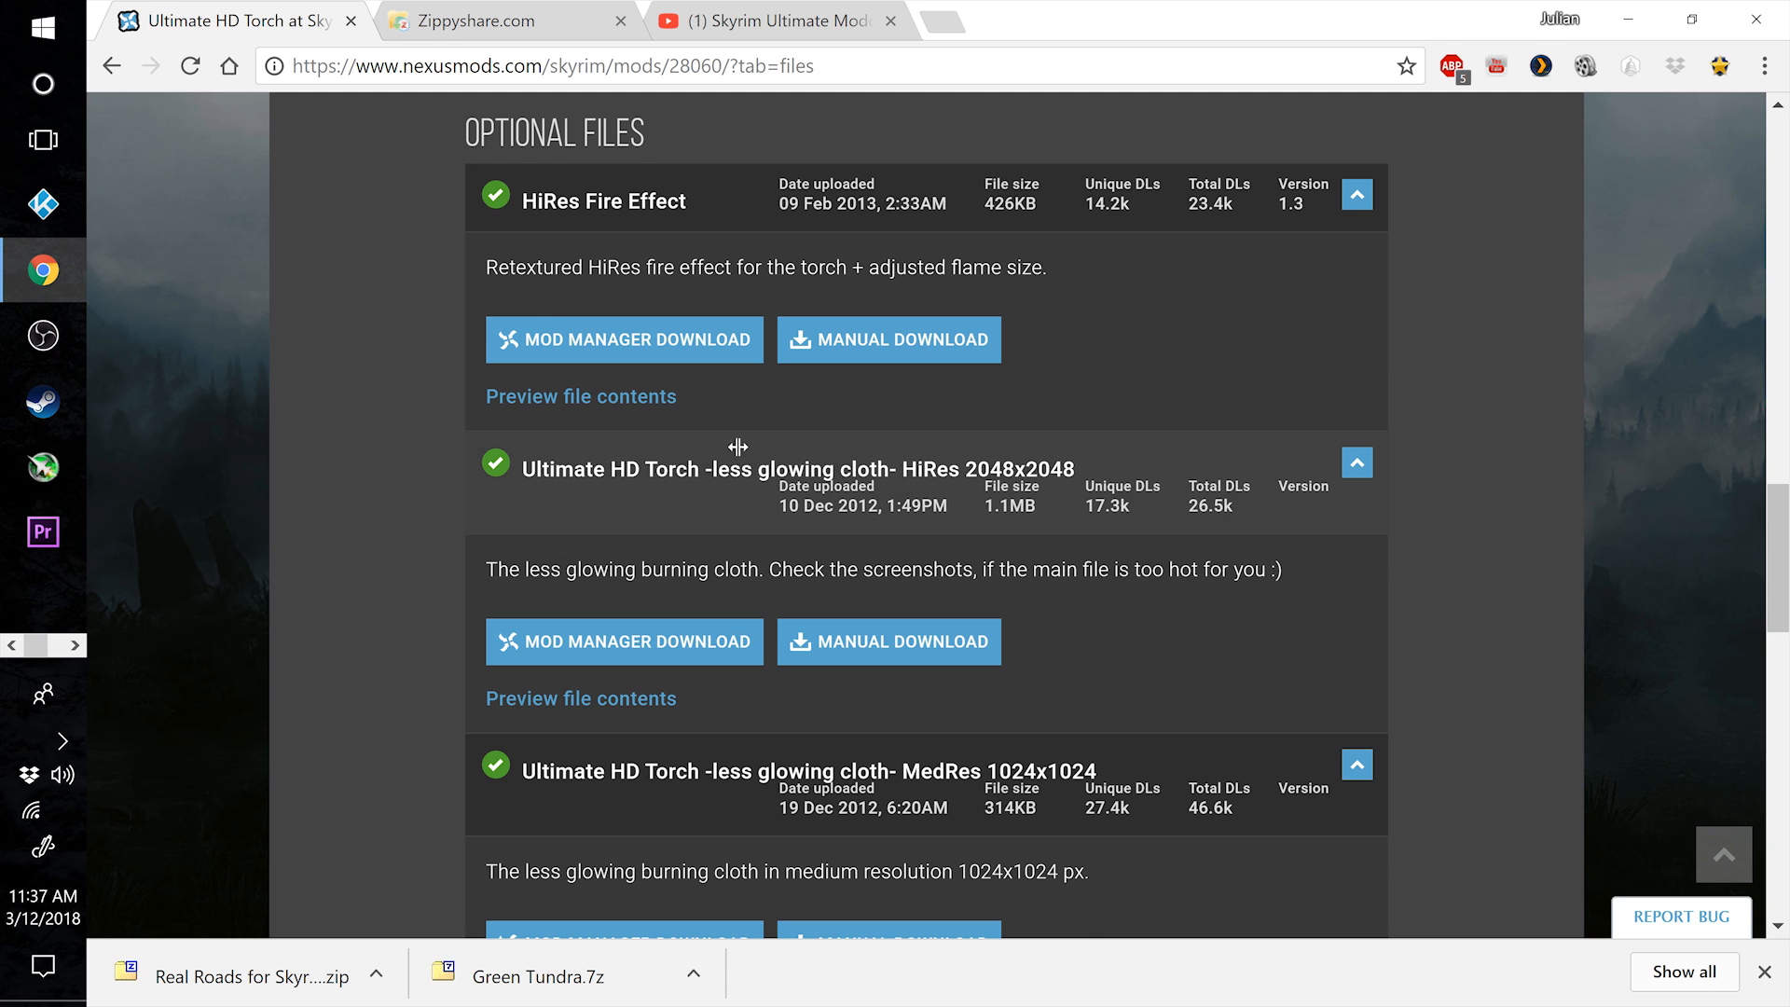
{"action": "scroll", "coordinate": [257, 549], "scroll_direction": "up", "scroll_amount": 2}
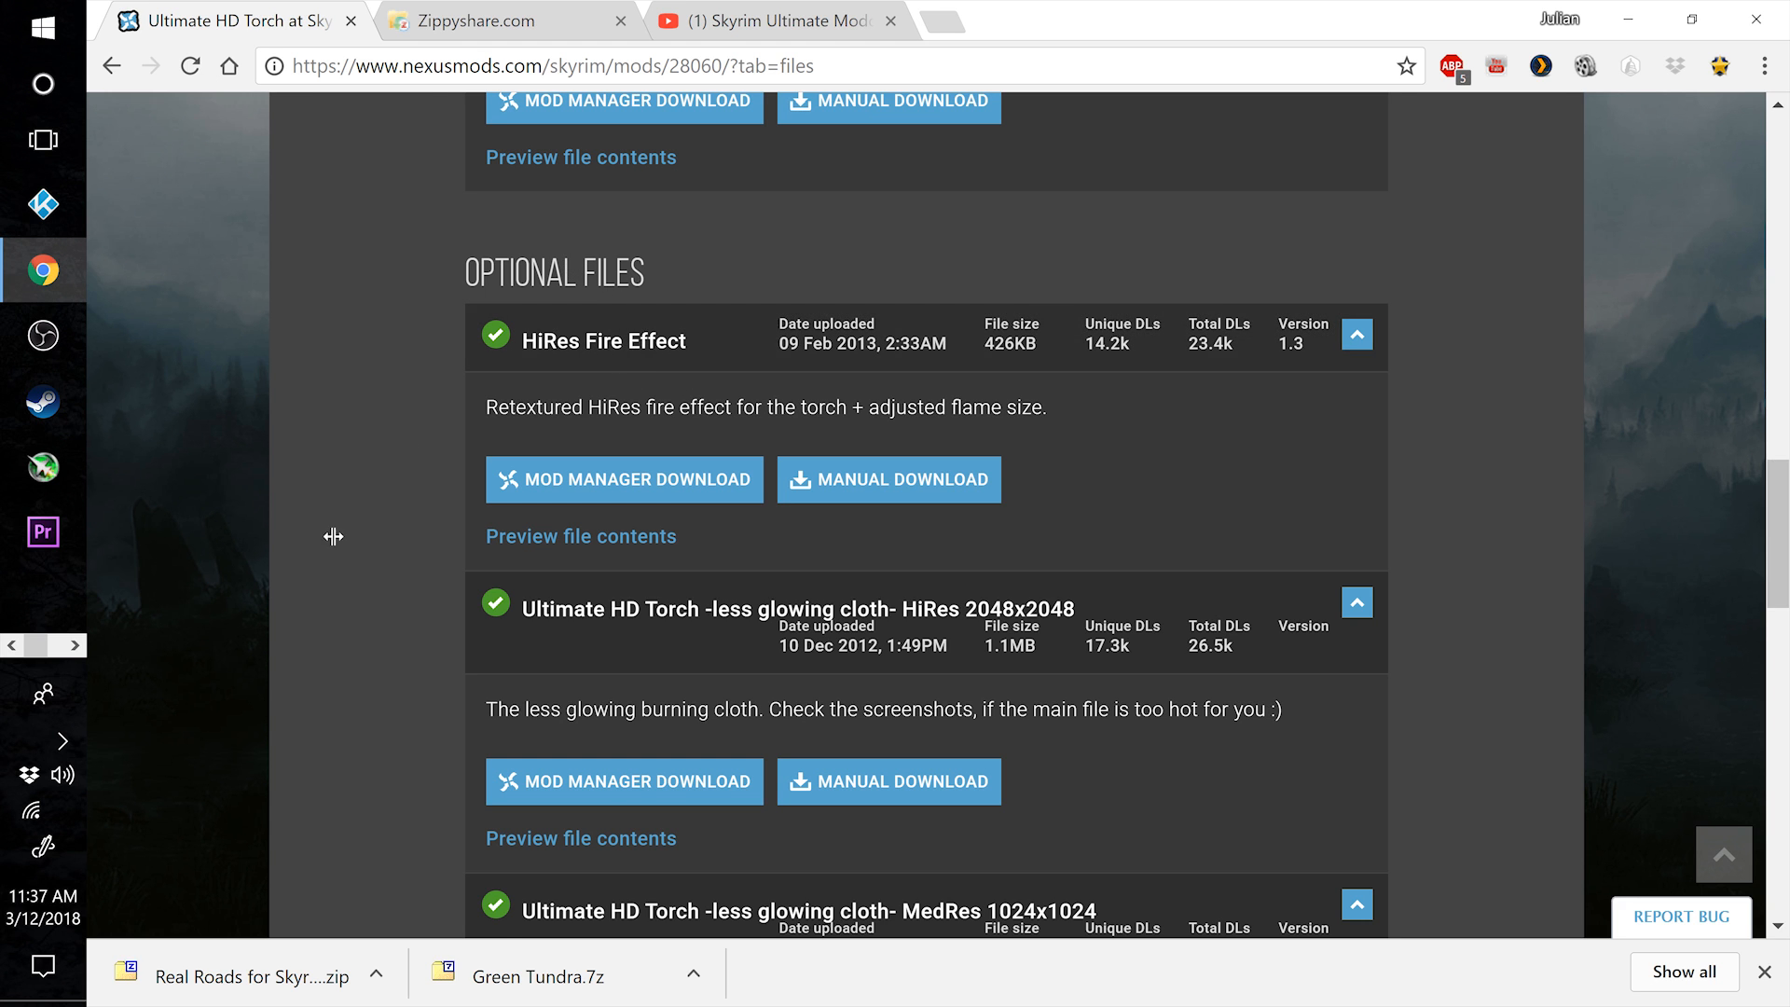
{"action": "scroll", "coordinate": [332, 535], "scroll_direction": "up", "scroll_amount": 15}
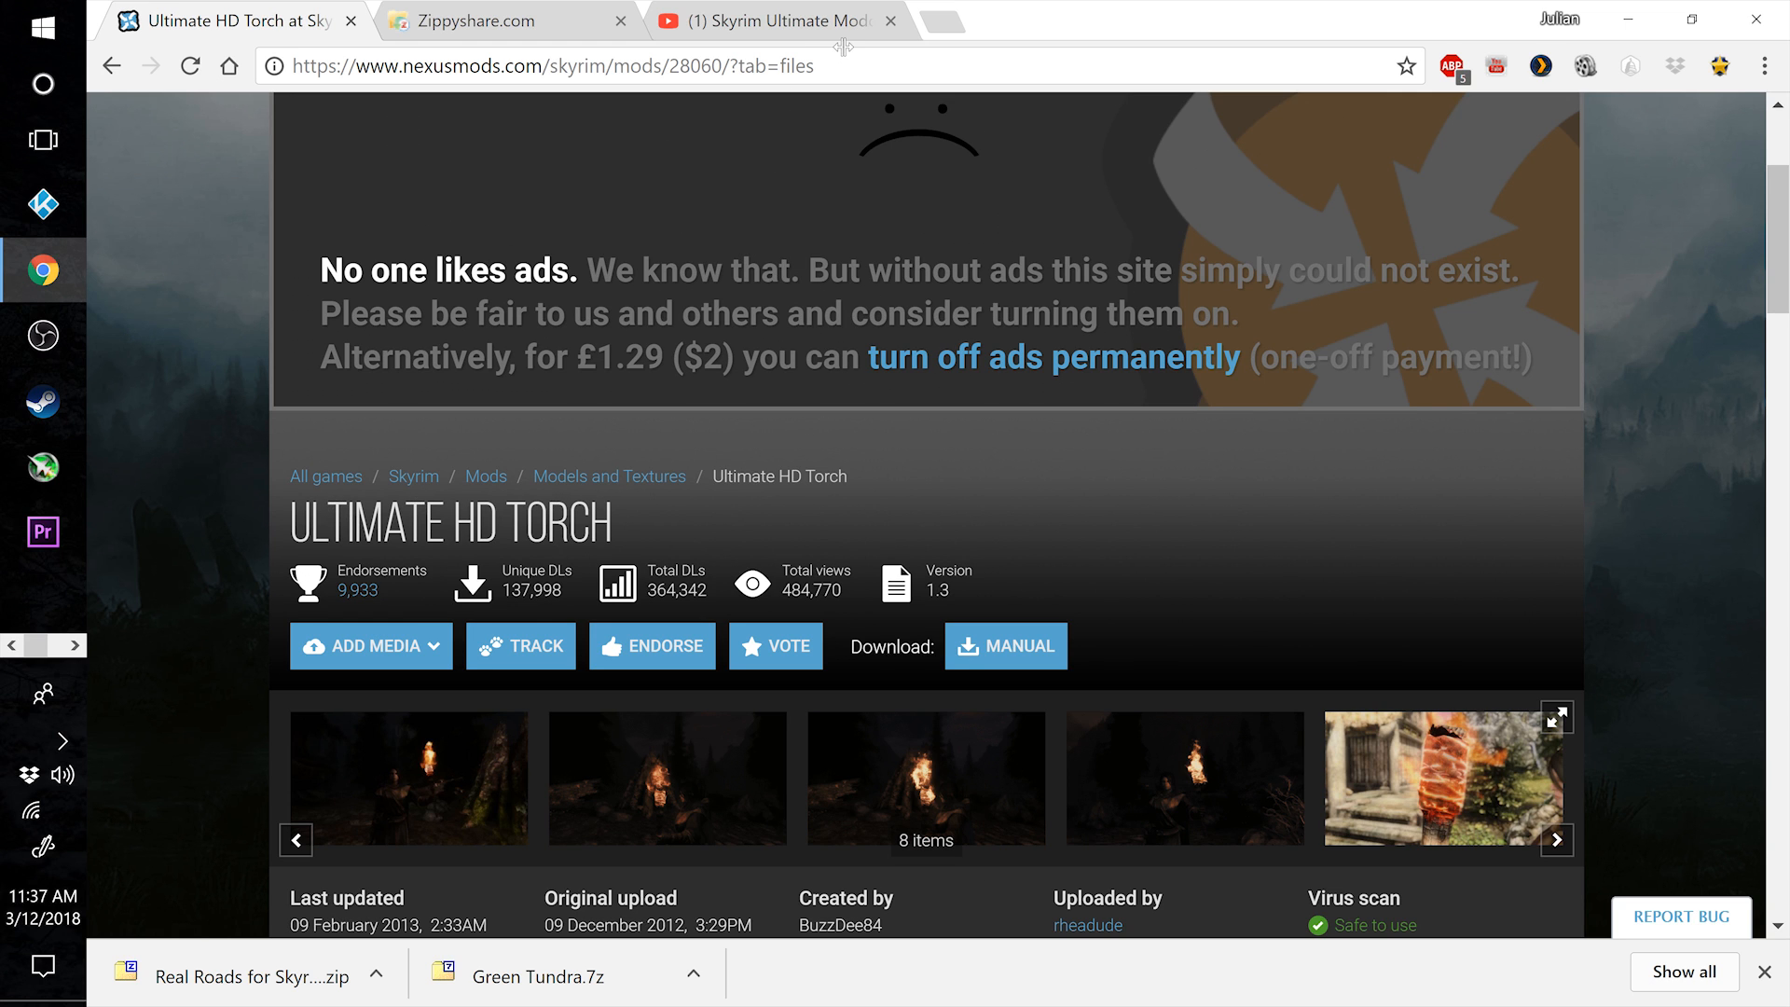
Compare the Burning Cloth Main File and Burning Cloth Optional File screenshots in the Ultimate HD Torch gallery, and close the viewer
{"action": "scroll", "coordinate": [391, 643], "scroll_direction": "down", "scroll_amount": 2}
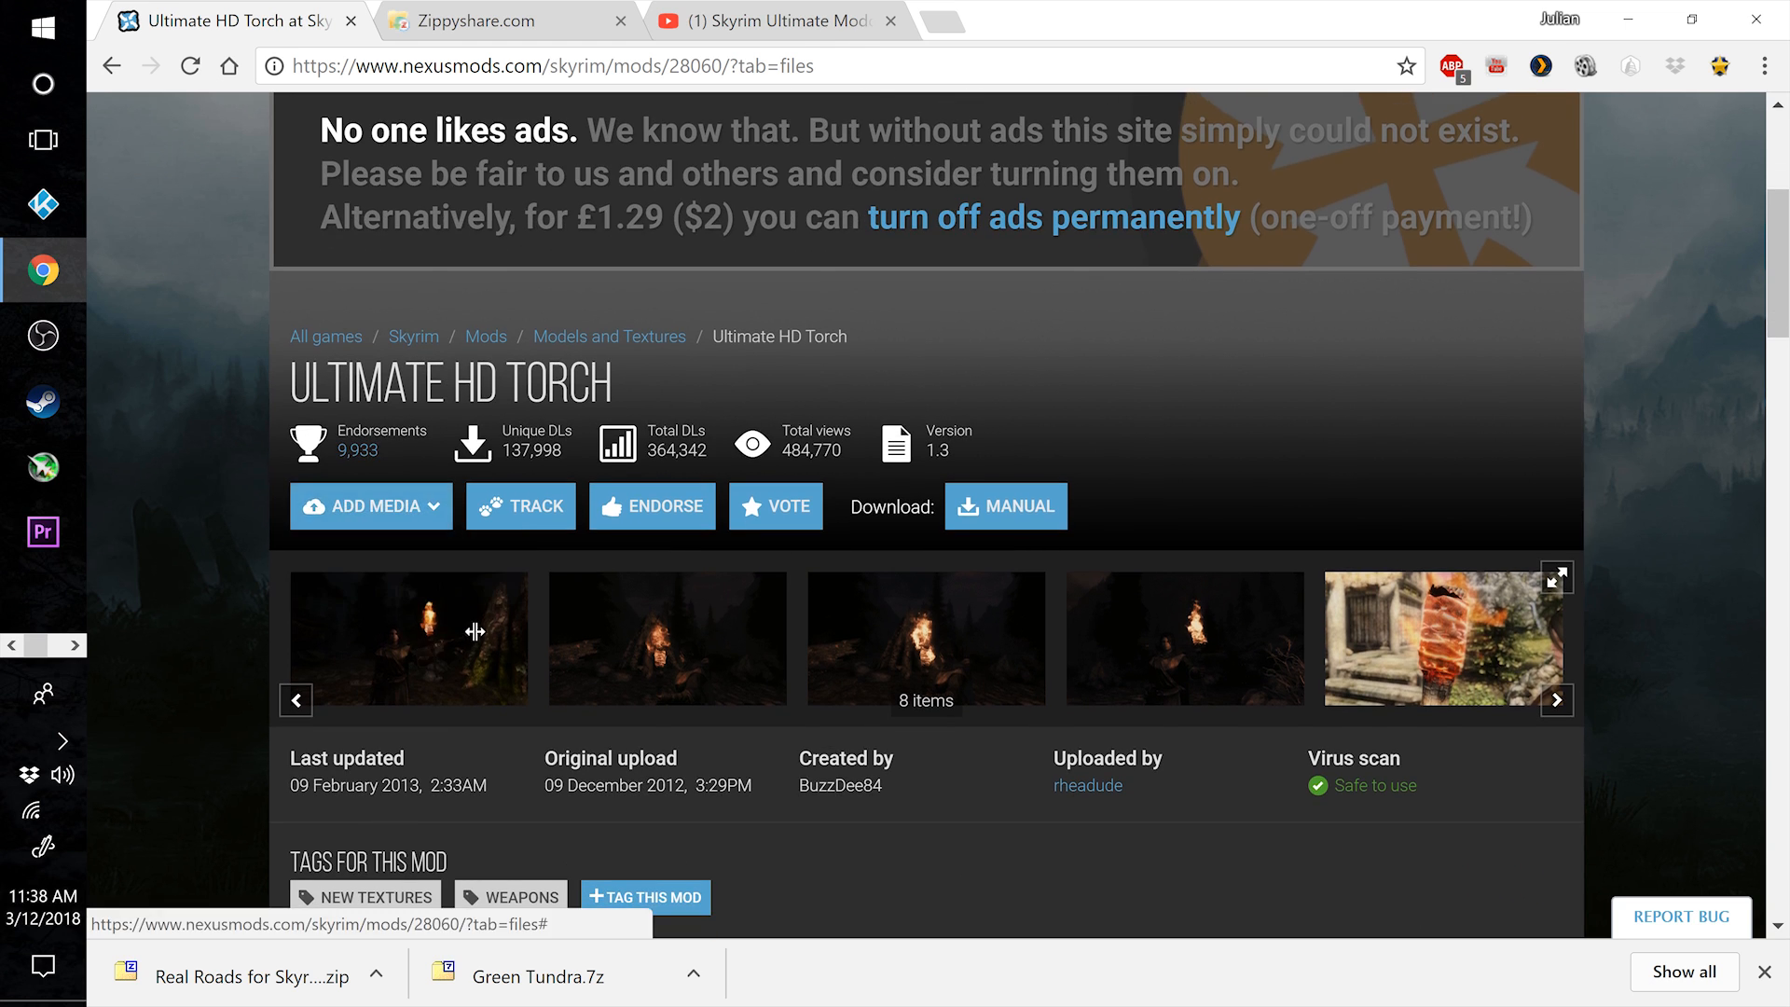
{"action": "scroll", "coordinate": [474, 631], "scroll_direction": "down", "scroll_amount": 1}
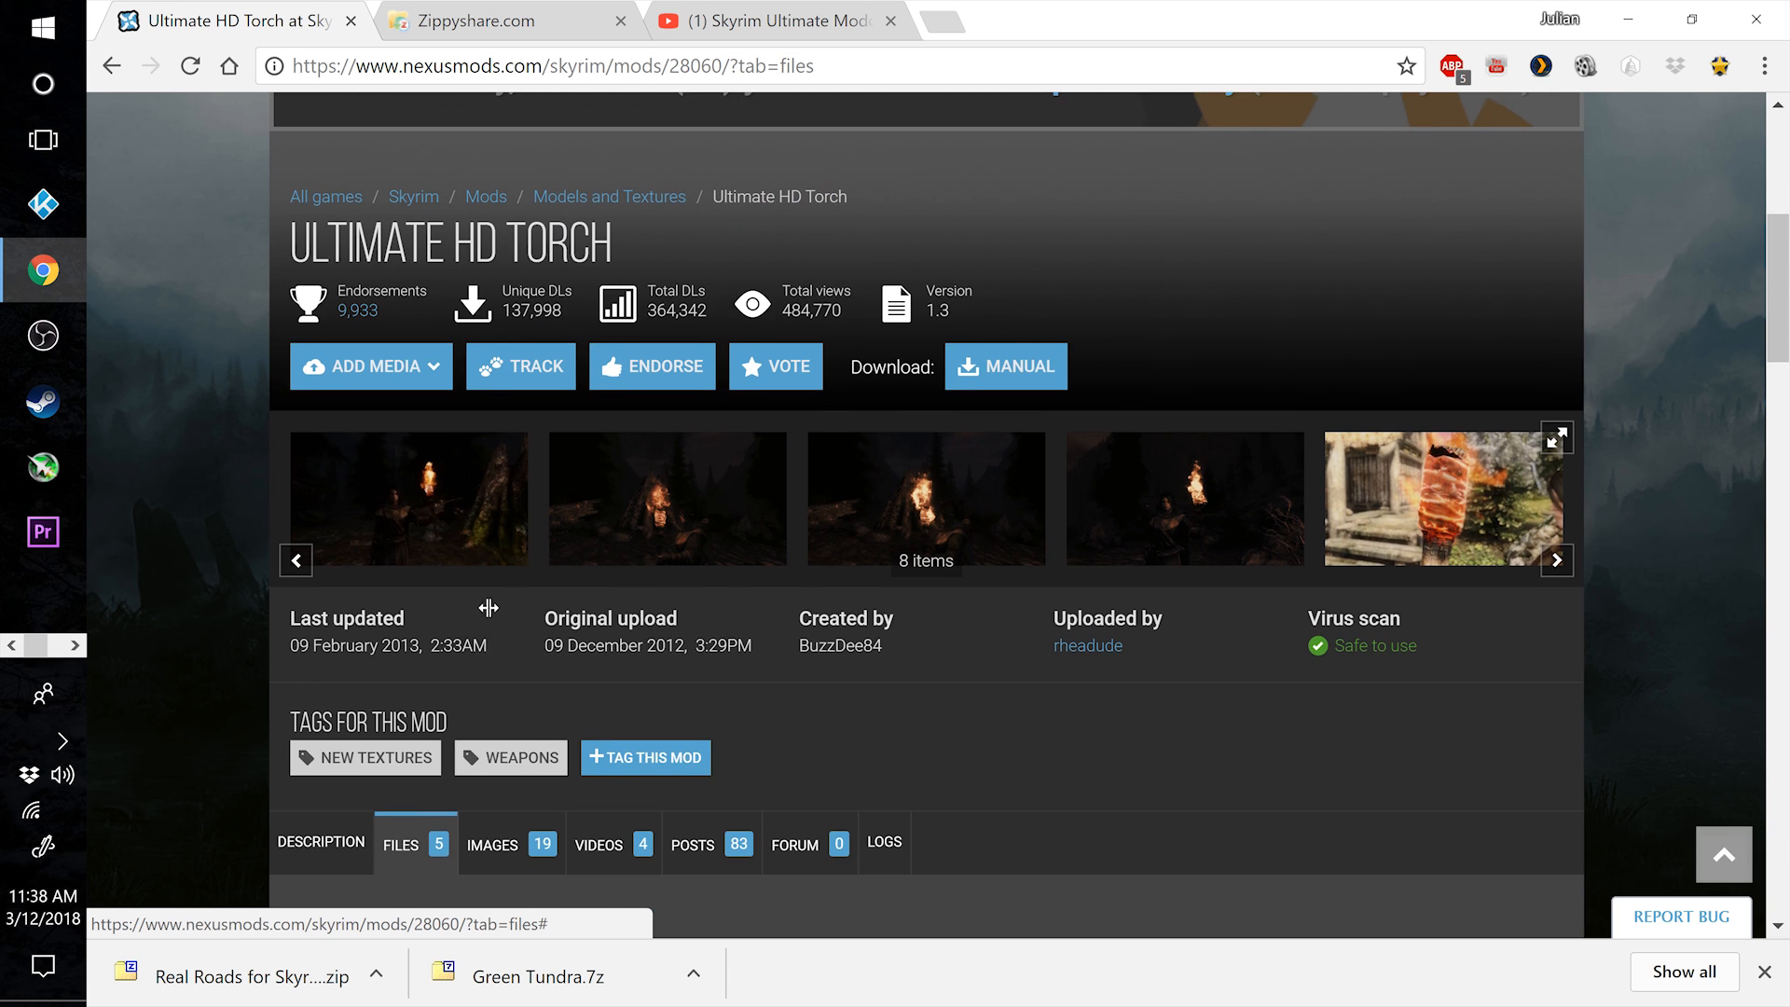
{"action": "left_click", "coordinate": [1494, 549]}
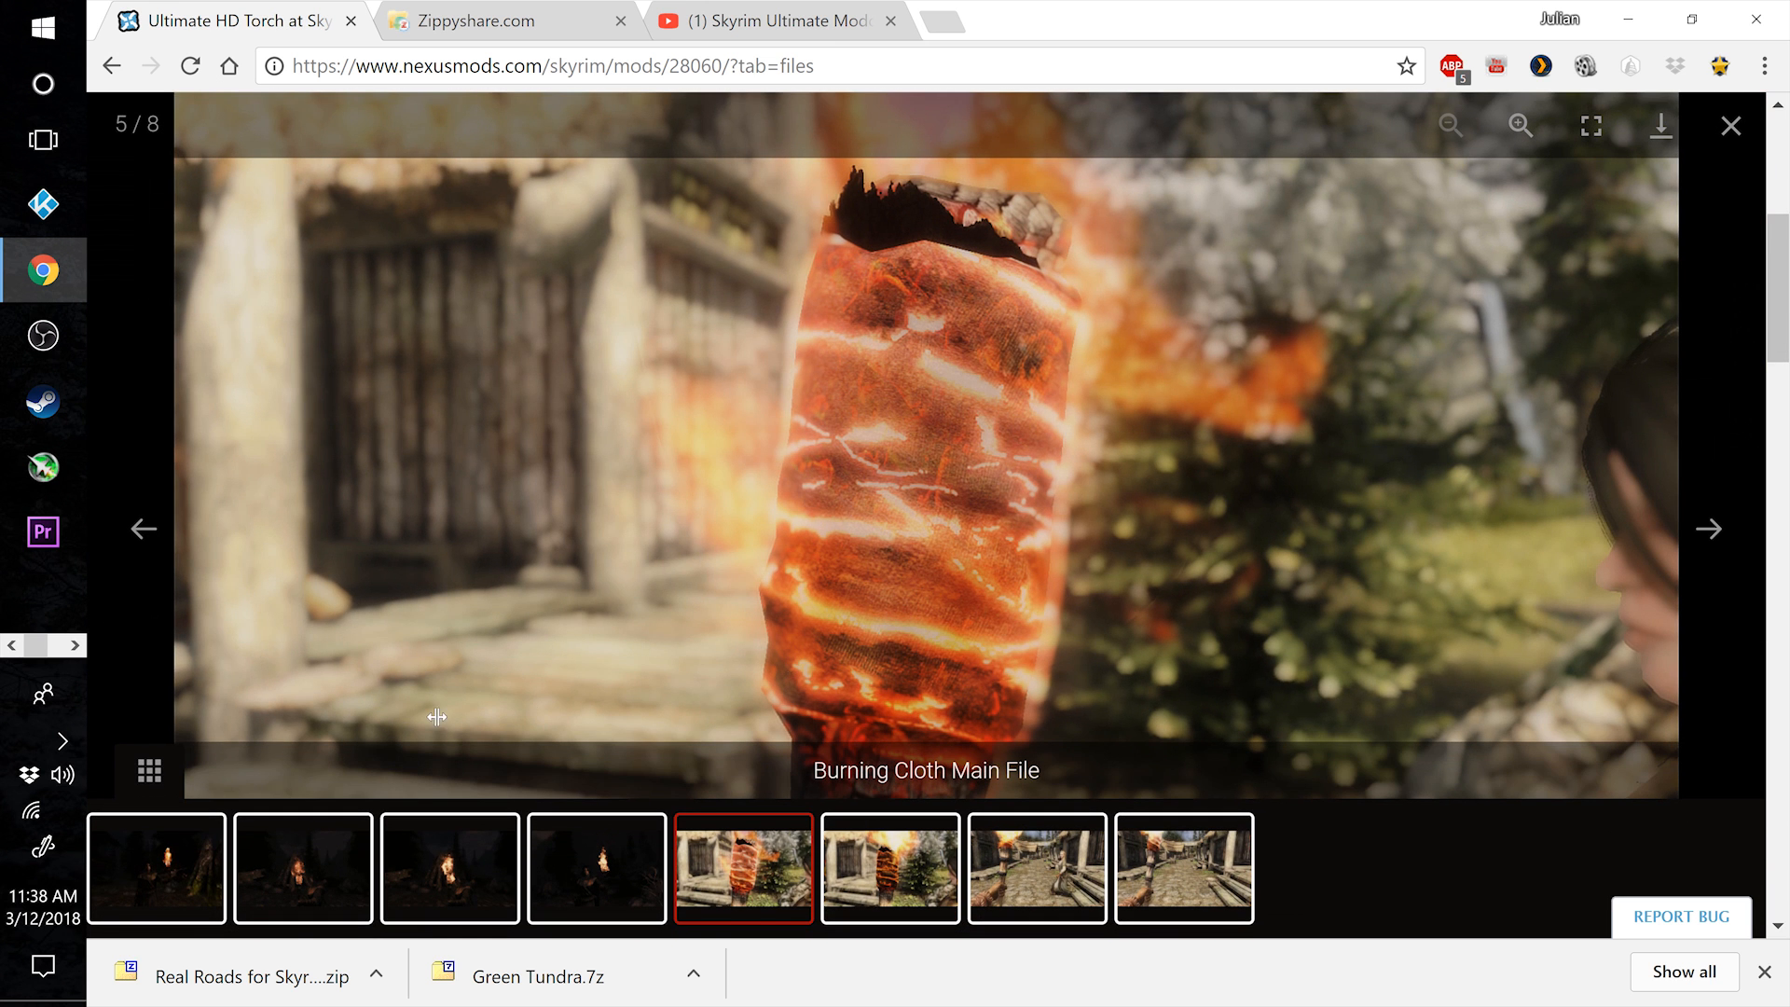
{"action": "left_click", "coordinate": [149, 770]}
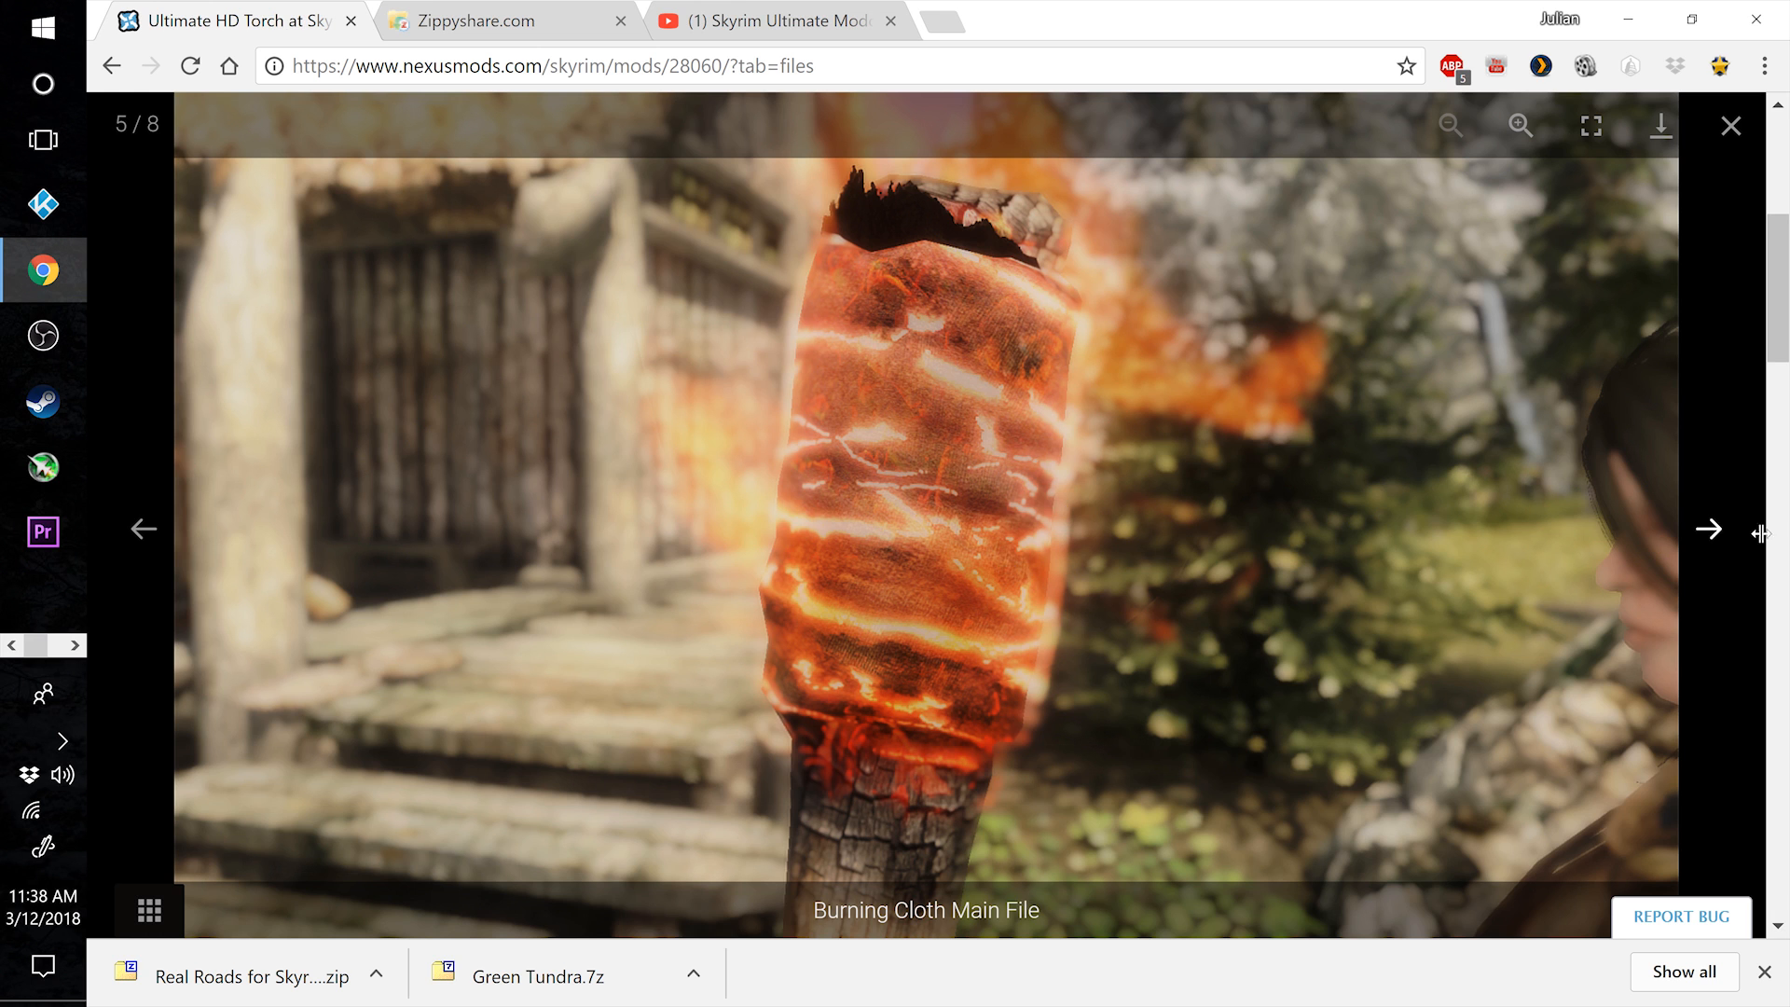
{"action": "left_click", "coordinate": [1706, 530]}
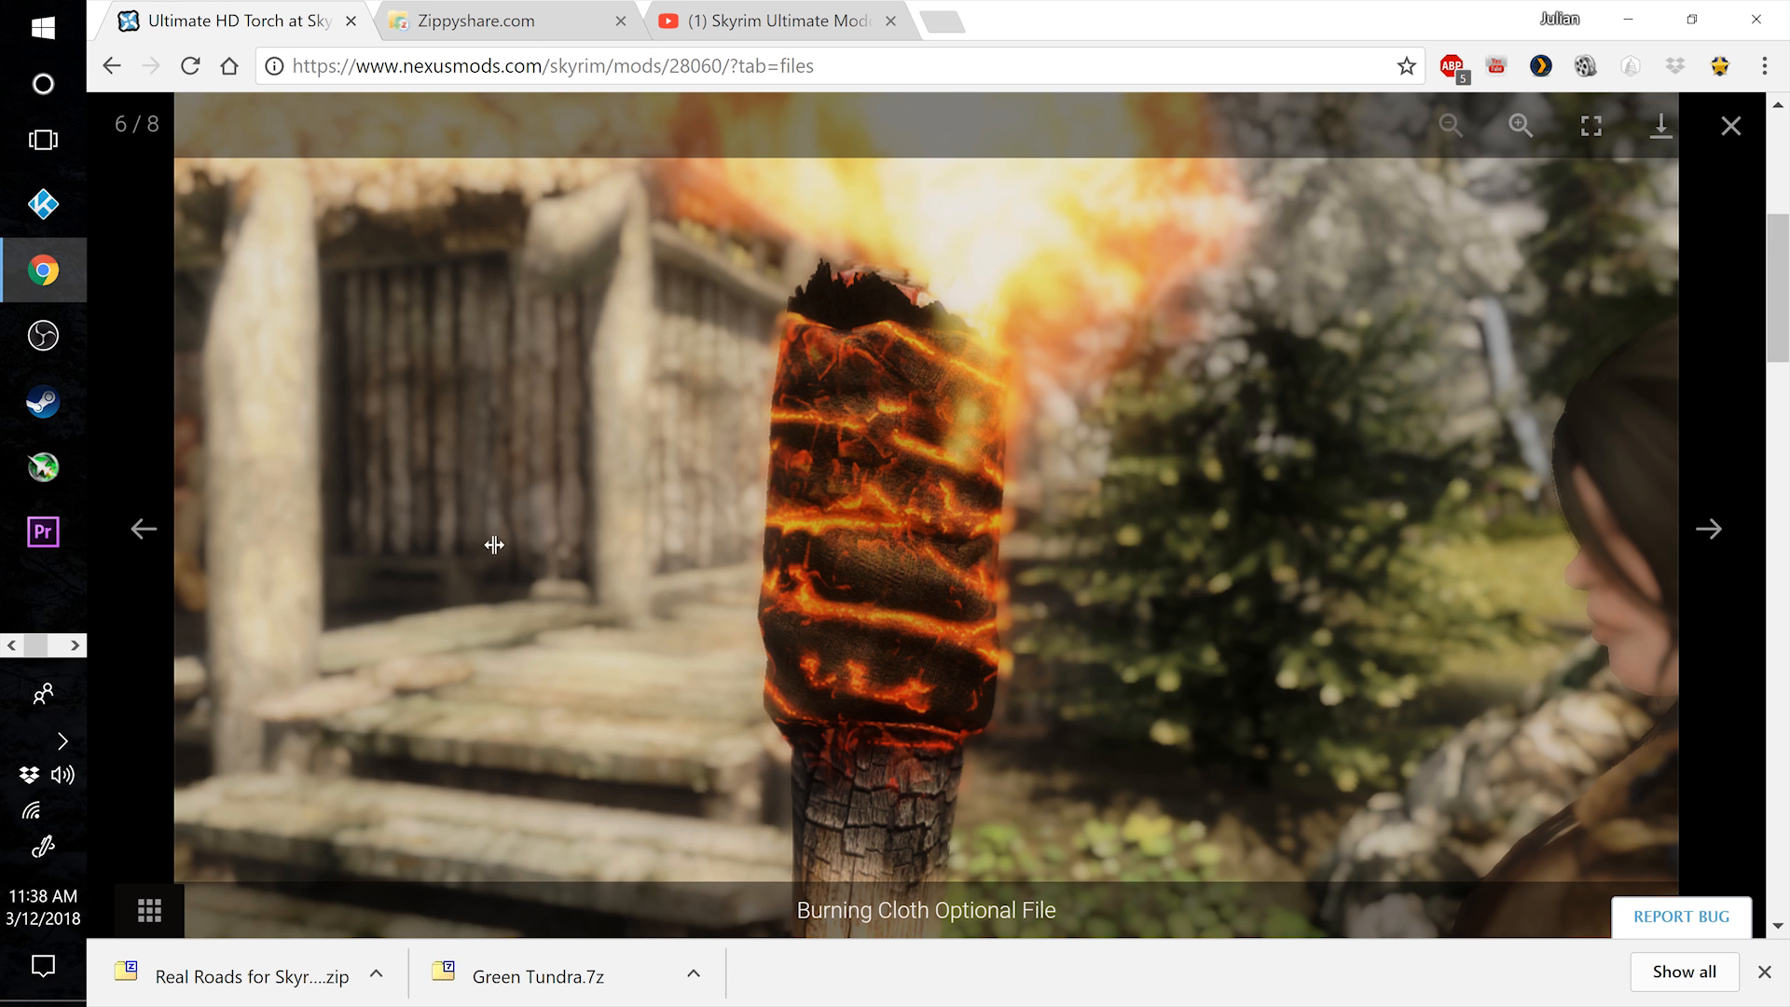
{"action": "left_click", "coordinate": [142, 529]}
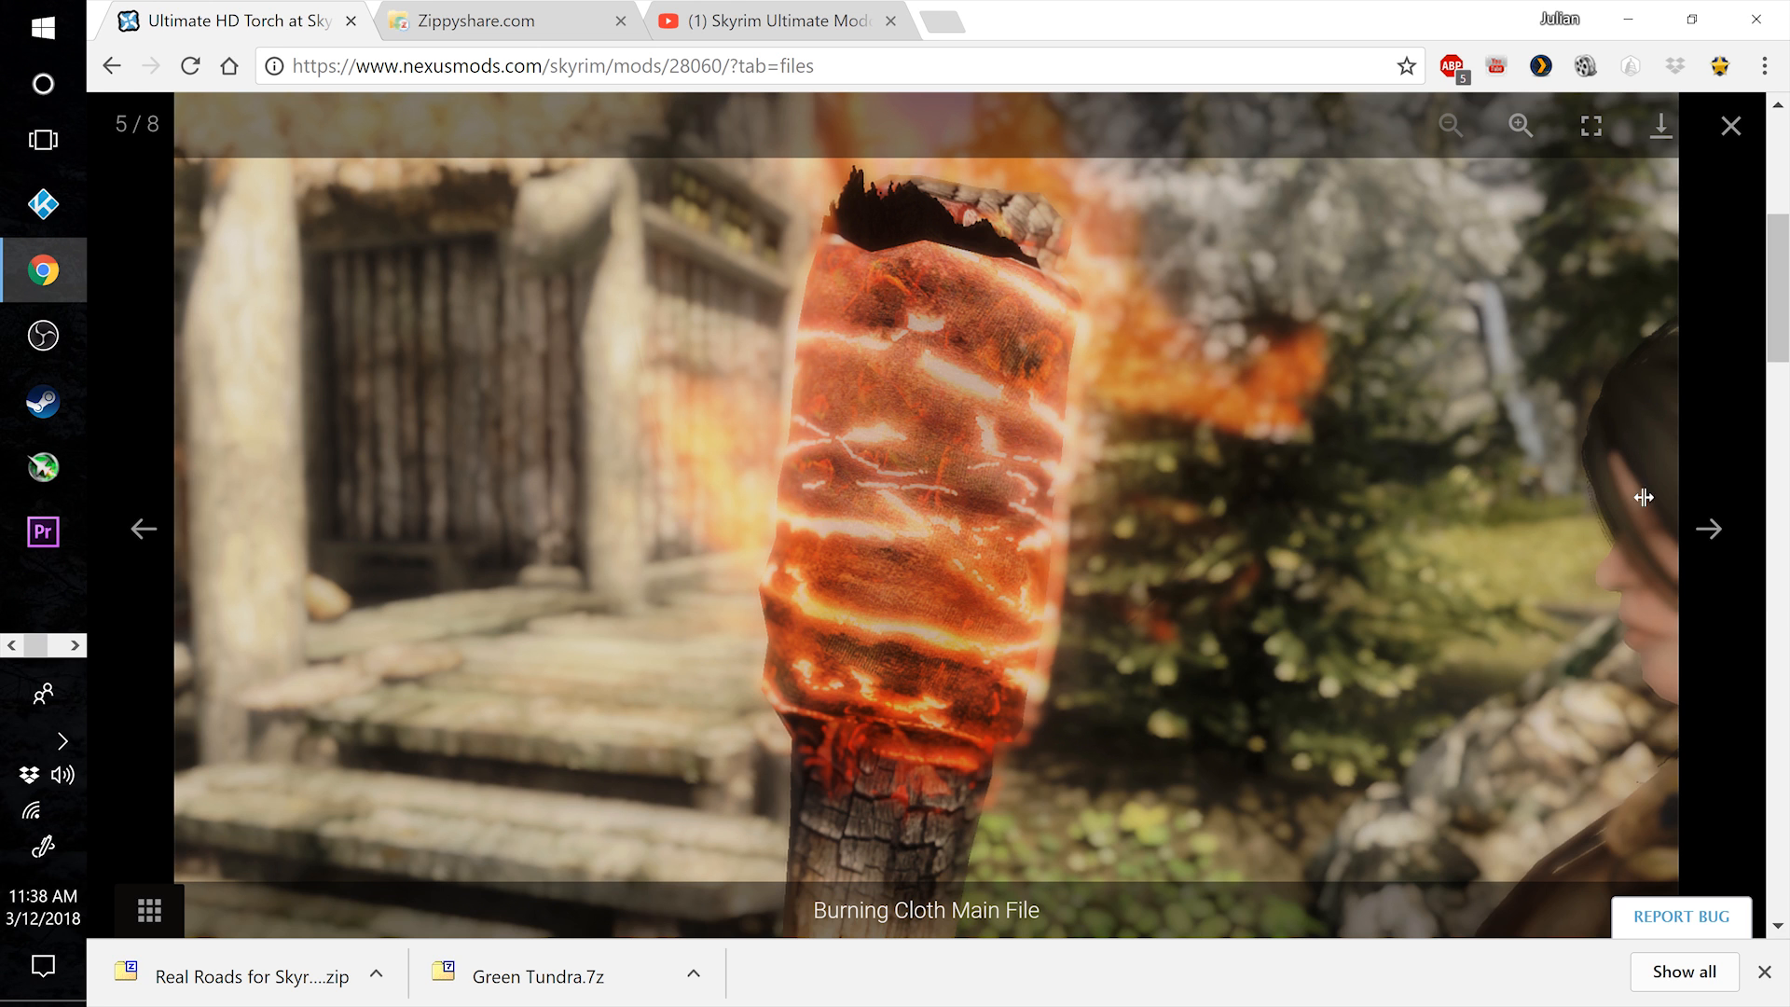
{"action": "left_click", "coordinate": [1708, 529]}
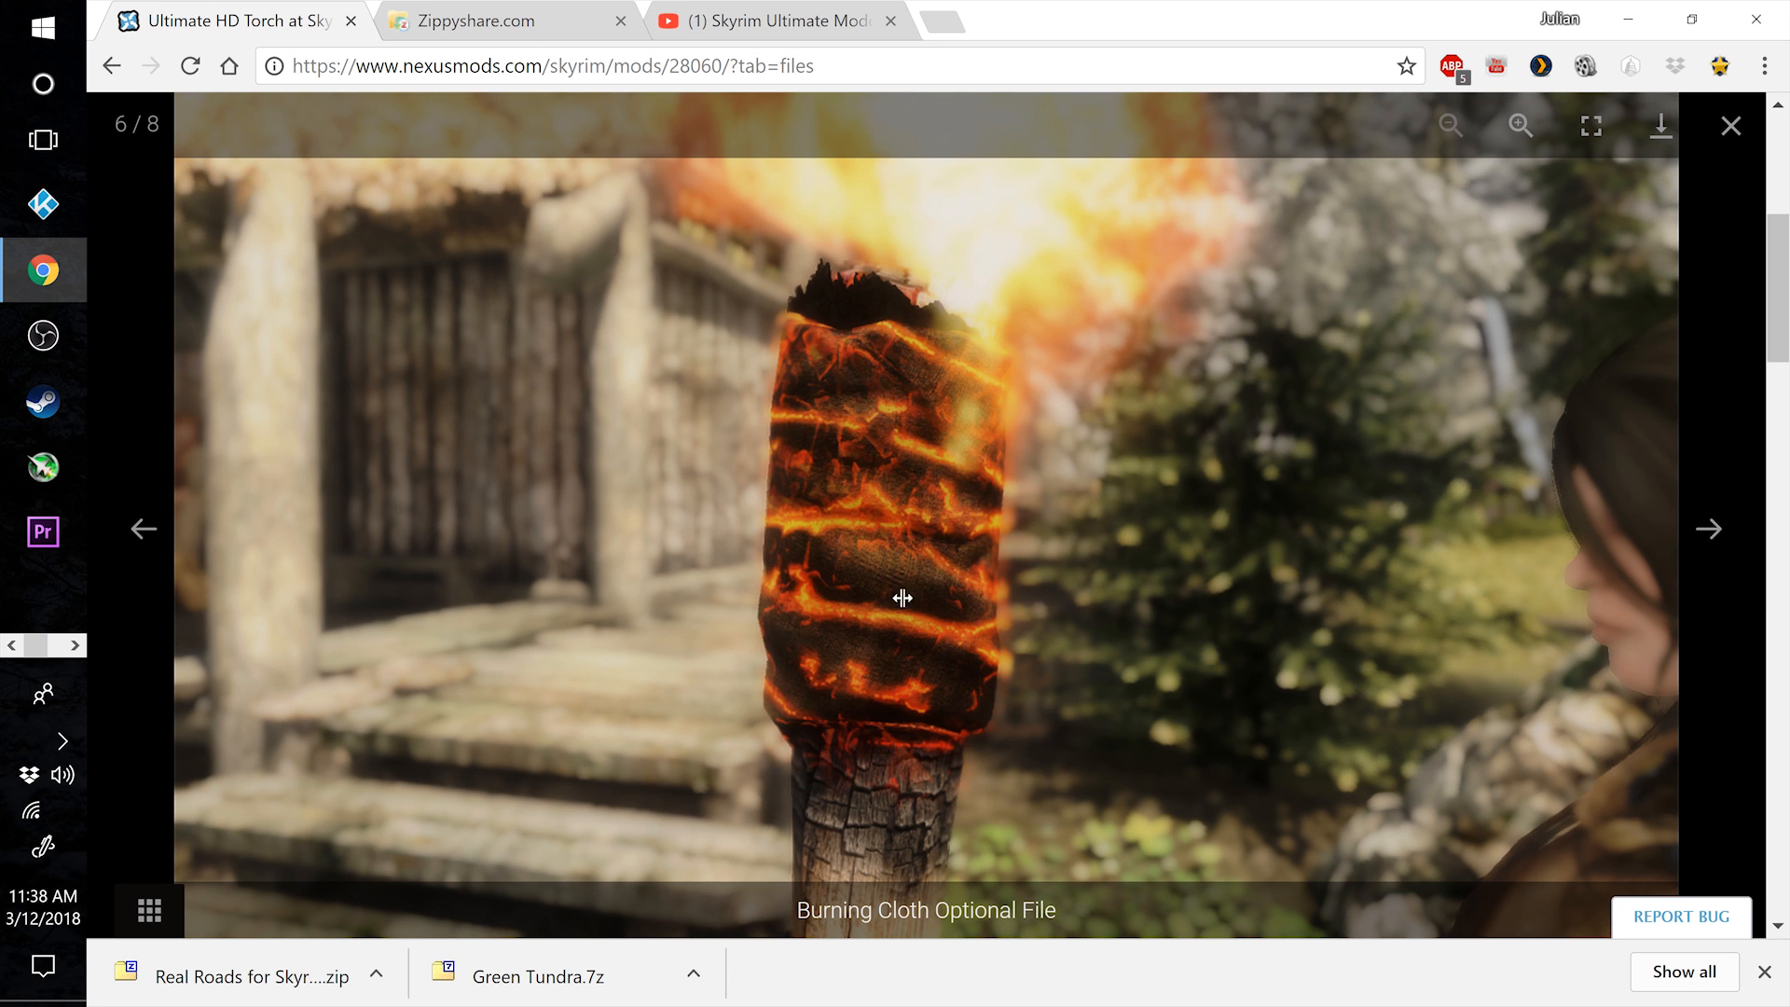
{"action": "left_click", "coordinate": [1730, 126]}
Review the Ultimate HD Torch main files and the optional HiRes Fire Effect and less glowing cloth files
{"action": "scroll", "coordinate": [589, 594], "scroll_direction": "down", "scroll_amount": 12}
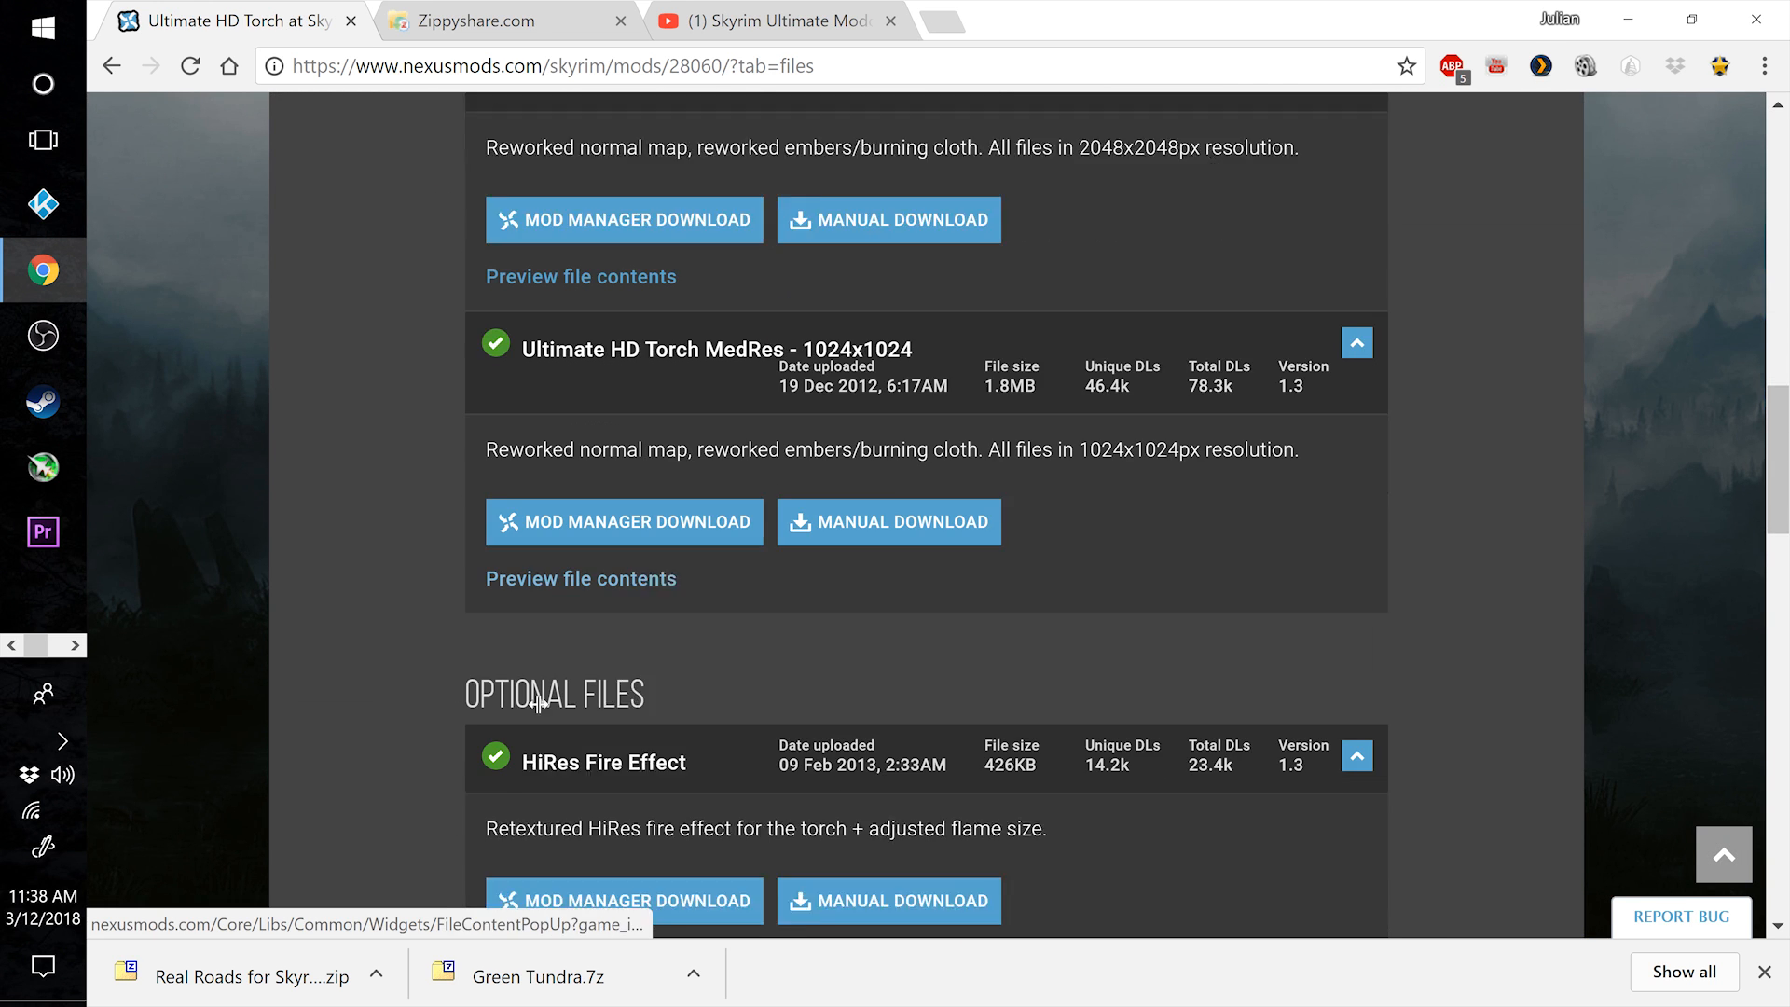
{"action": "scroll", "coordinate": [382, 729], "scroll_direction": "down", "scroll_amount": 1}
{"action": "scroll", "coordinate": [764, 773], "scroll_direction": "down", "scroll_amount": 1}
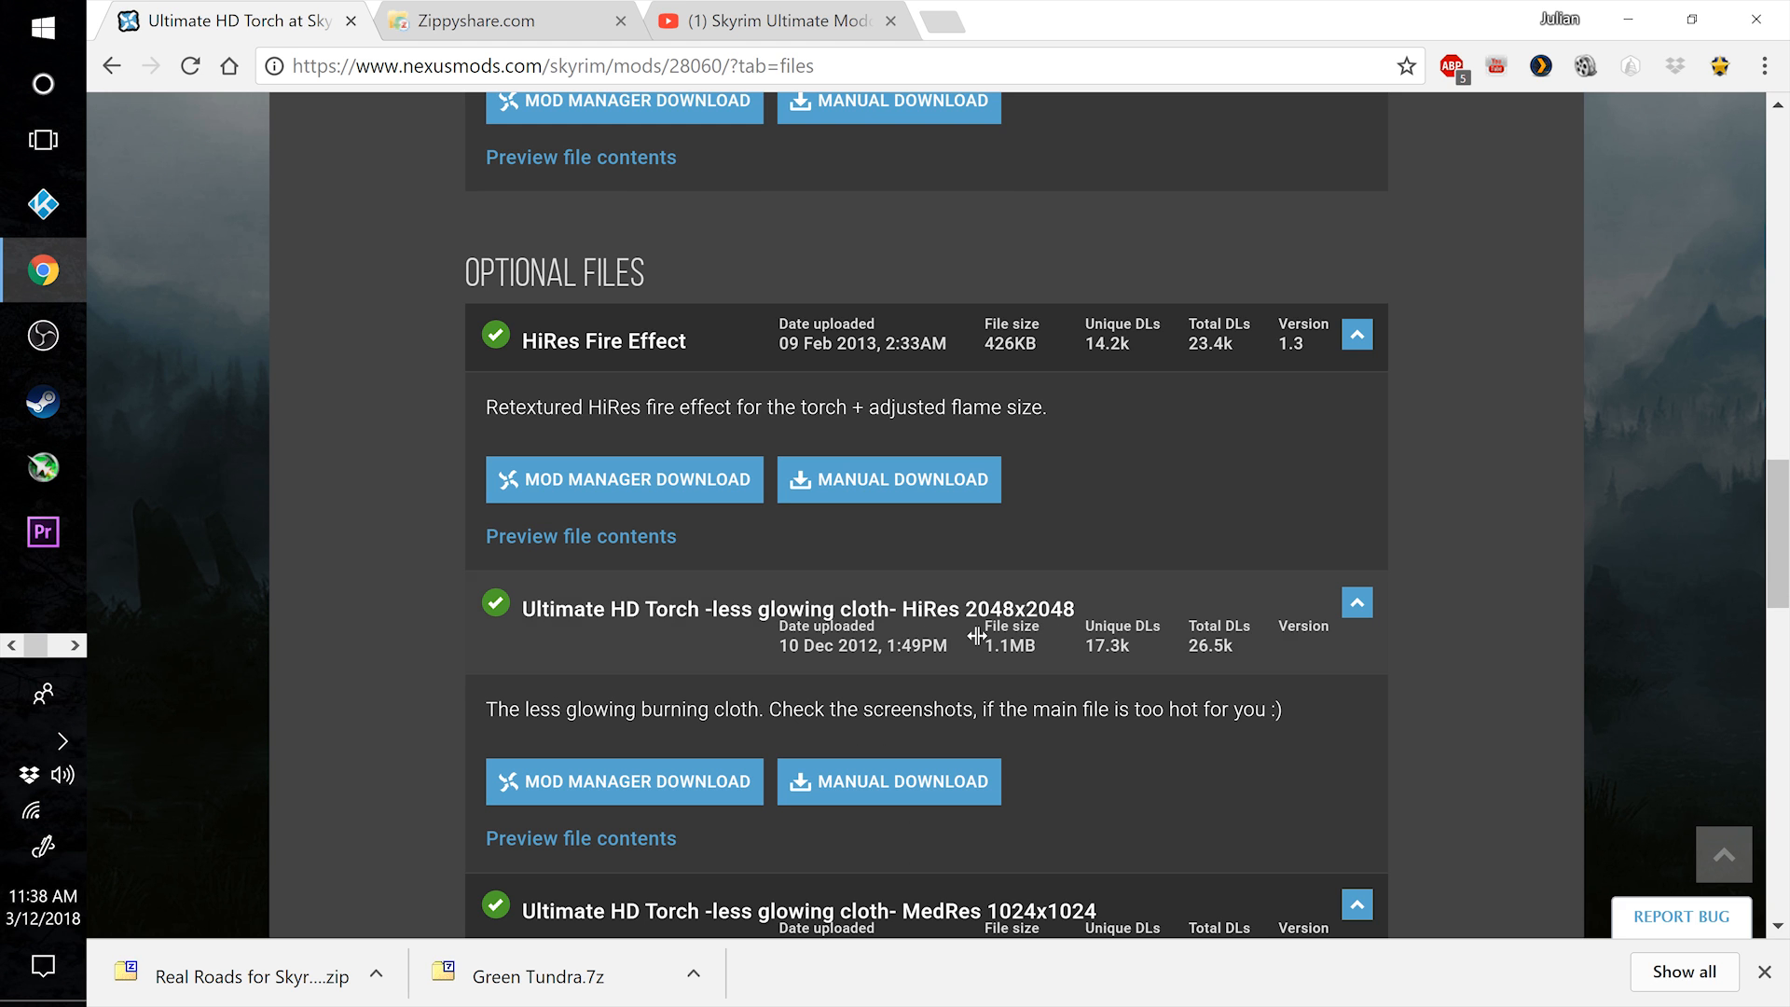
{"action": "scroll", "coordinate": [467, 691], "scroll_direction": "up", "scroll_amount": 15}
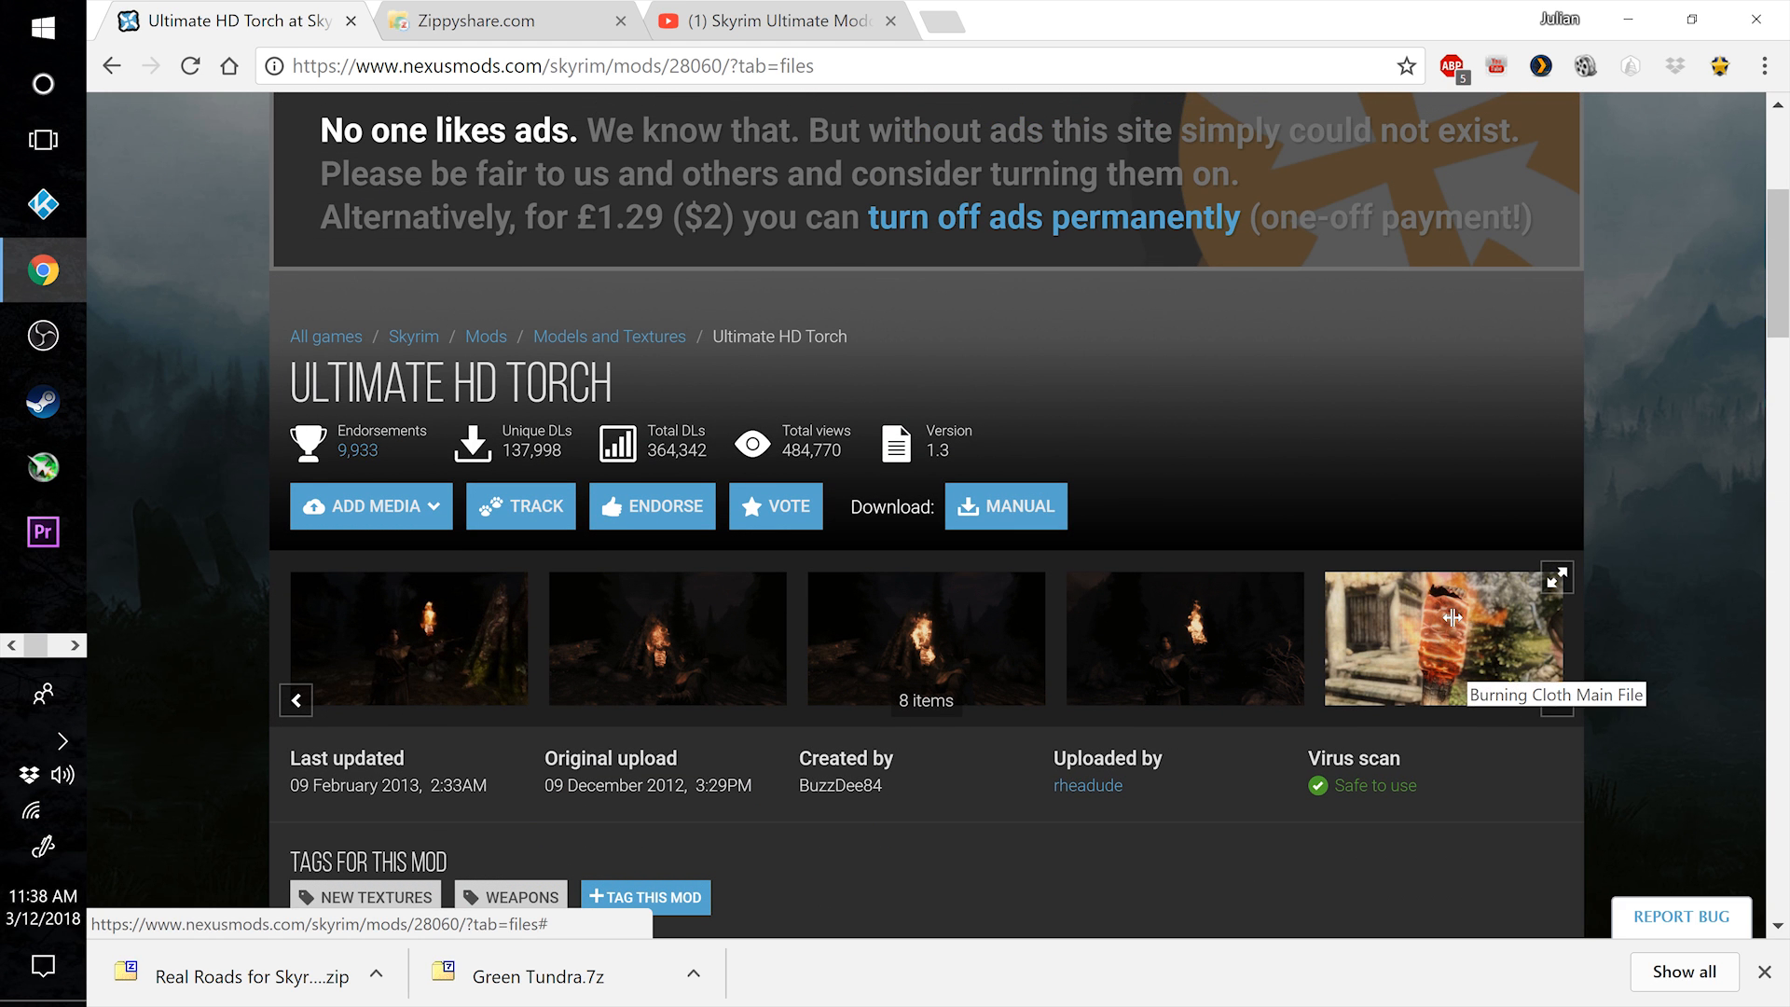
{"action": "scroll", "coordinate": [1218, 730], "scroll_direction": "down", "scroll_amount": 11}
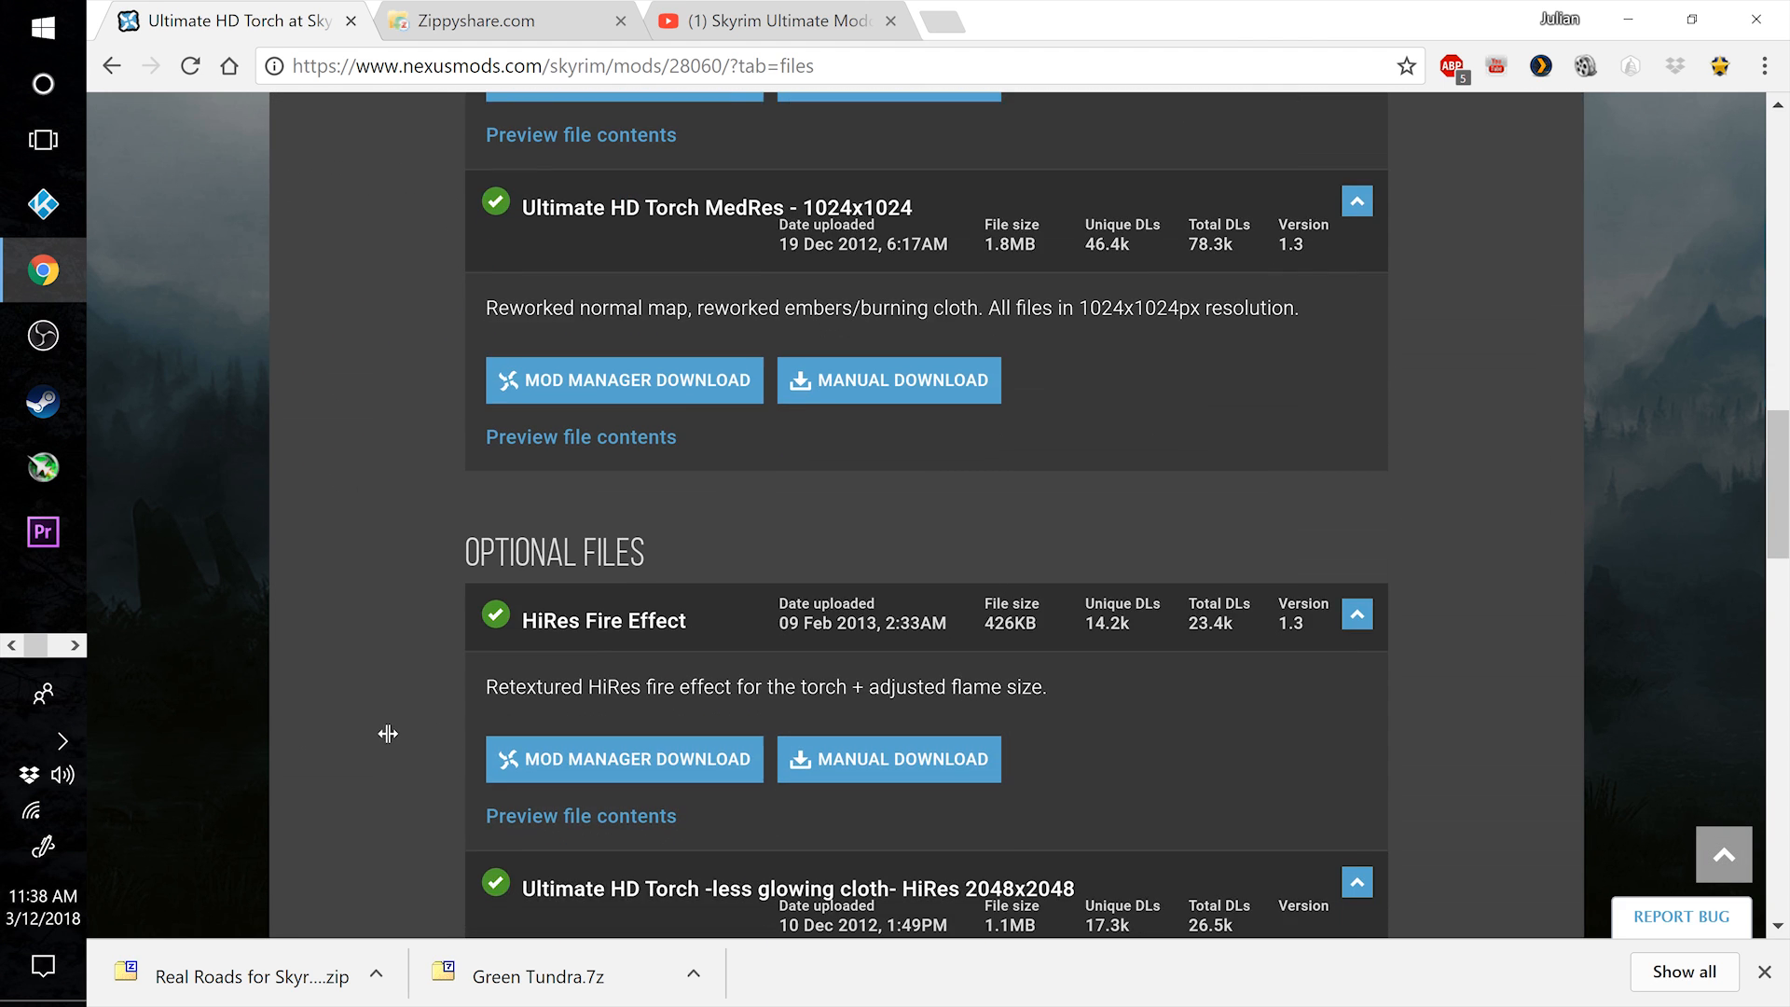
{"action": "scroll", "coordinate": [465, 616], "scroll_direction": "down", "scroll_amount": 1}
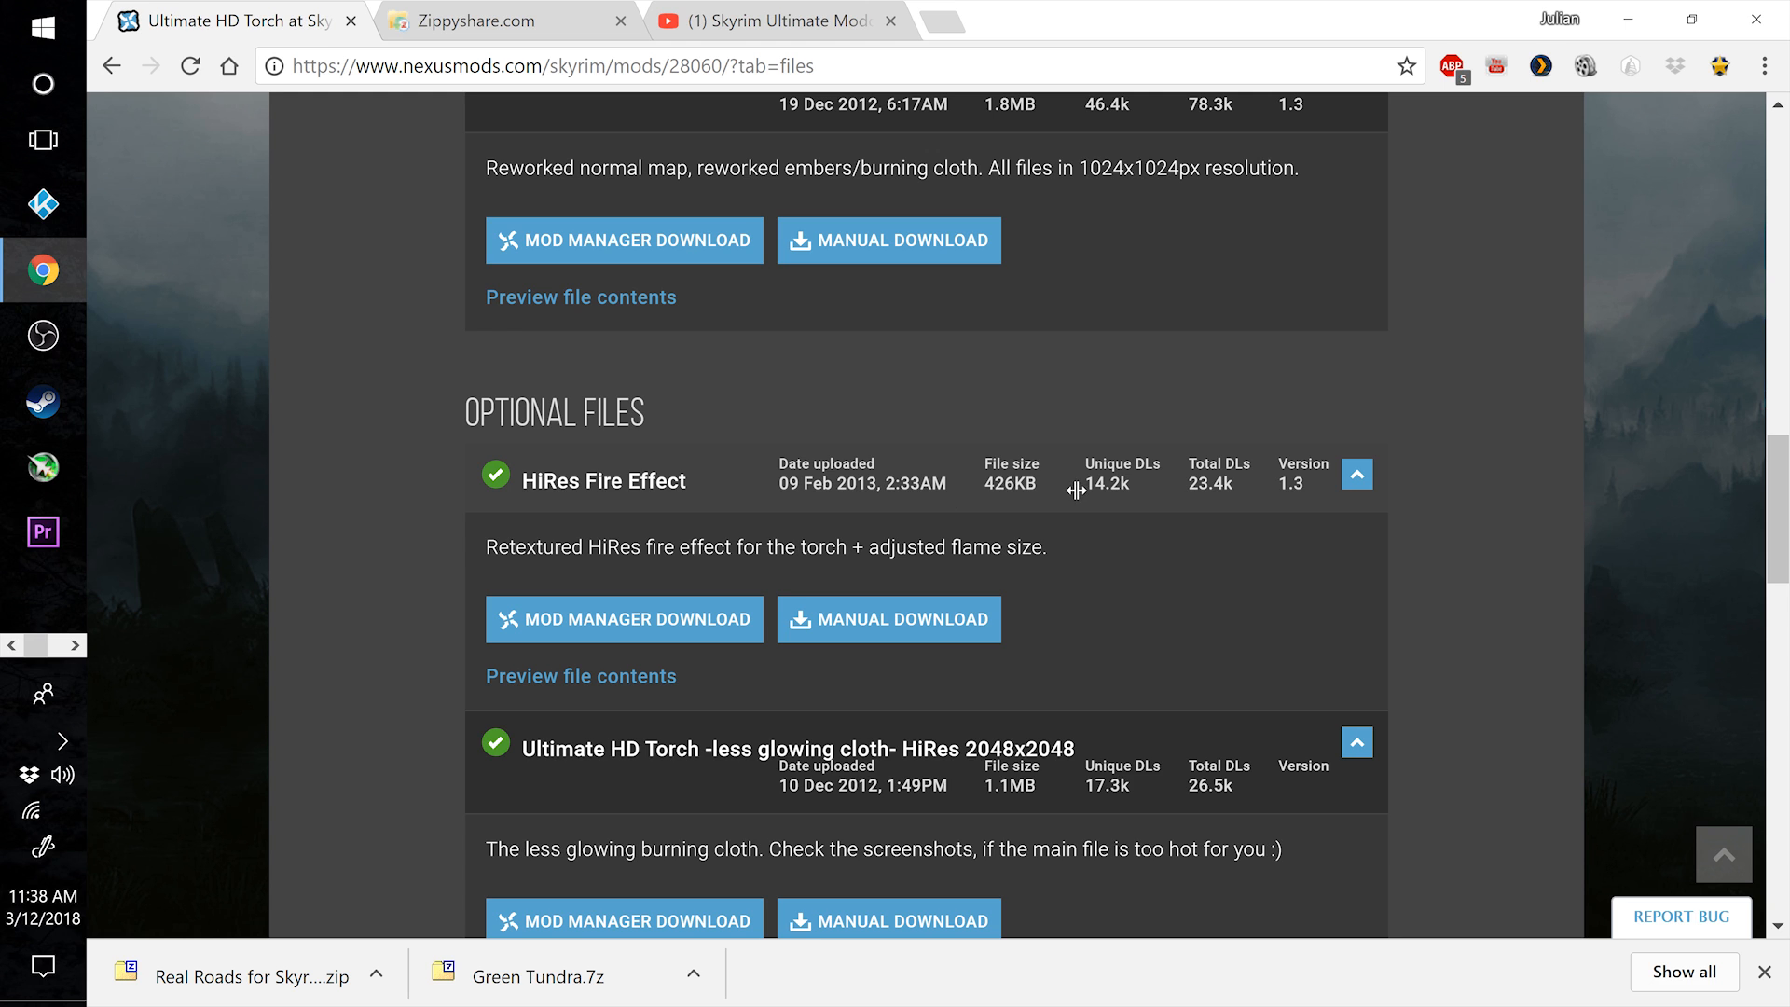
{"action": "scroll", "coordinate": [327, 707], "scroll_direction": "up", "scroll_amount": 3}
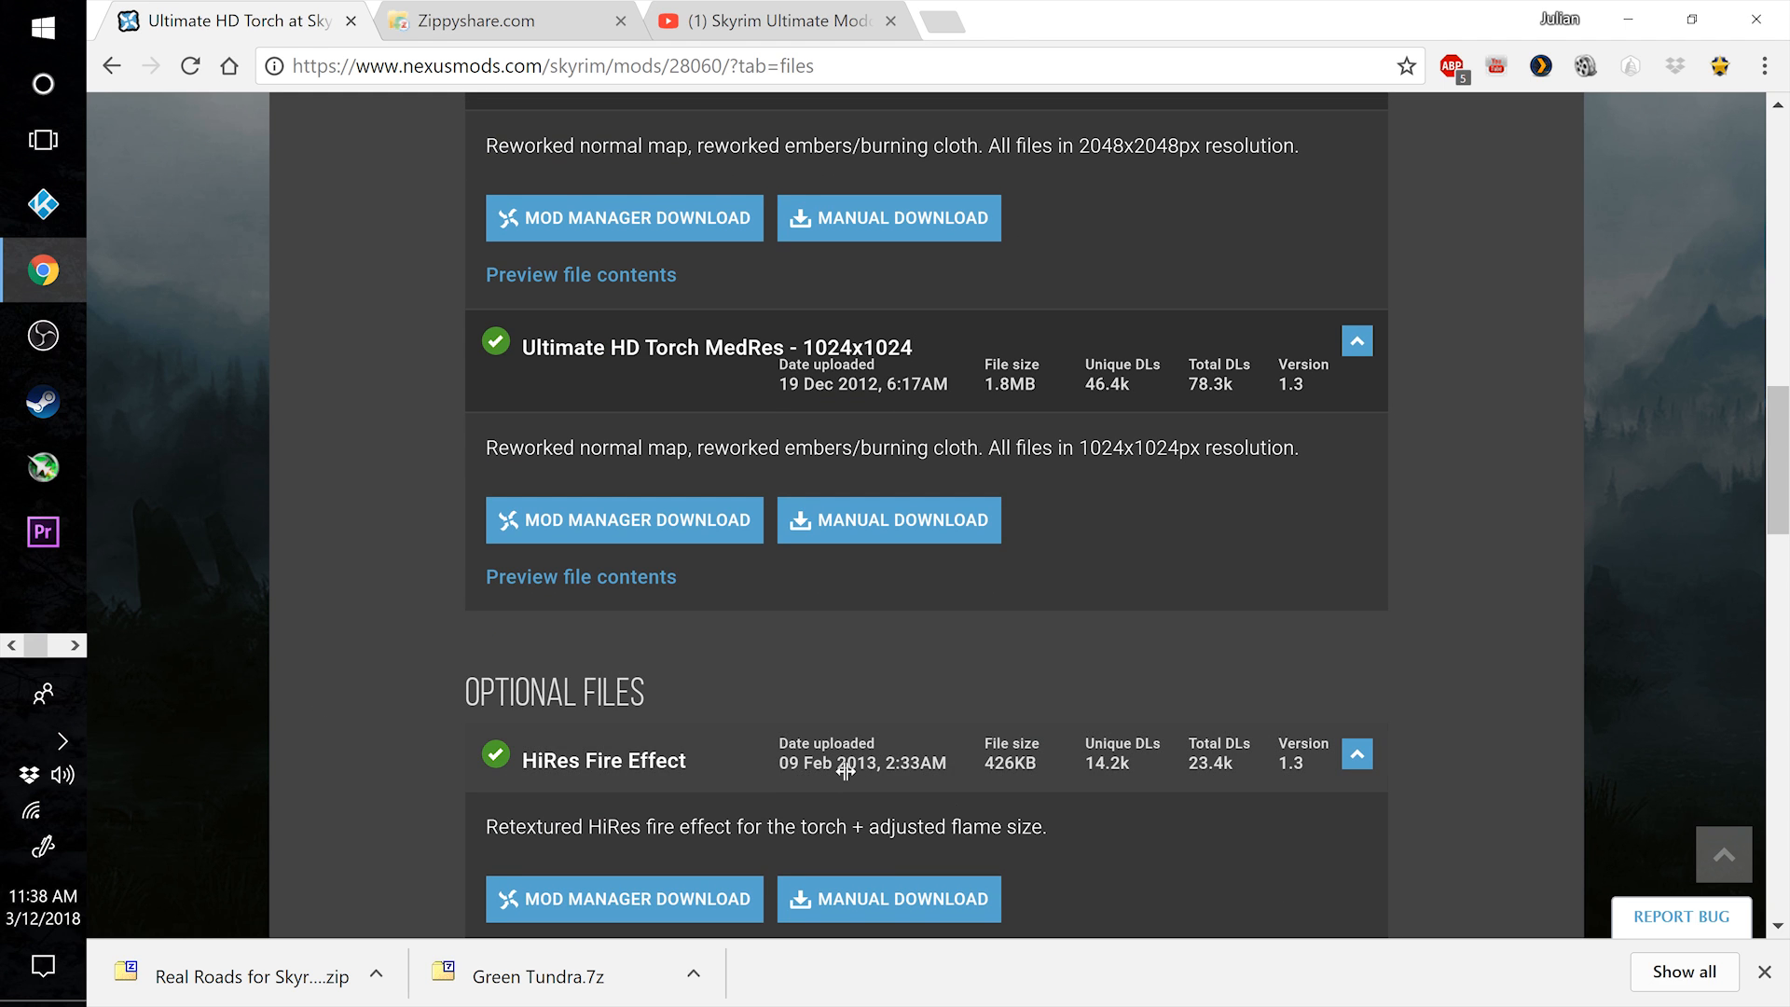
{"action": "scroll", "coordinate": [335, 747], "scroll_direction": "up", "scroll_amount": 6}
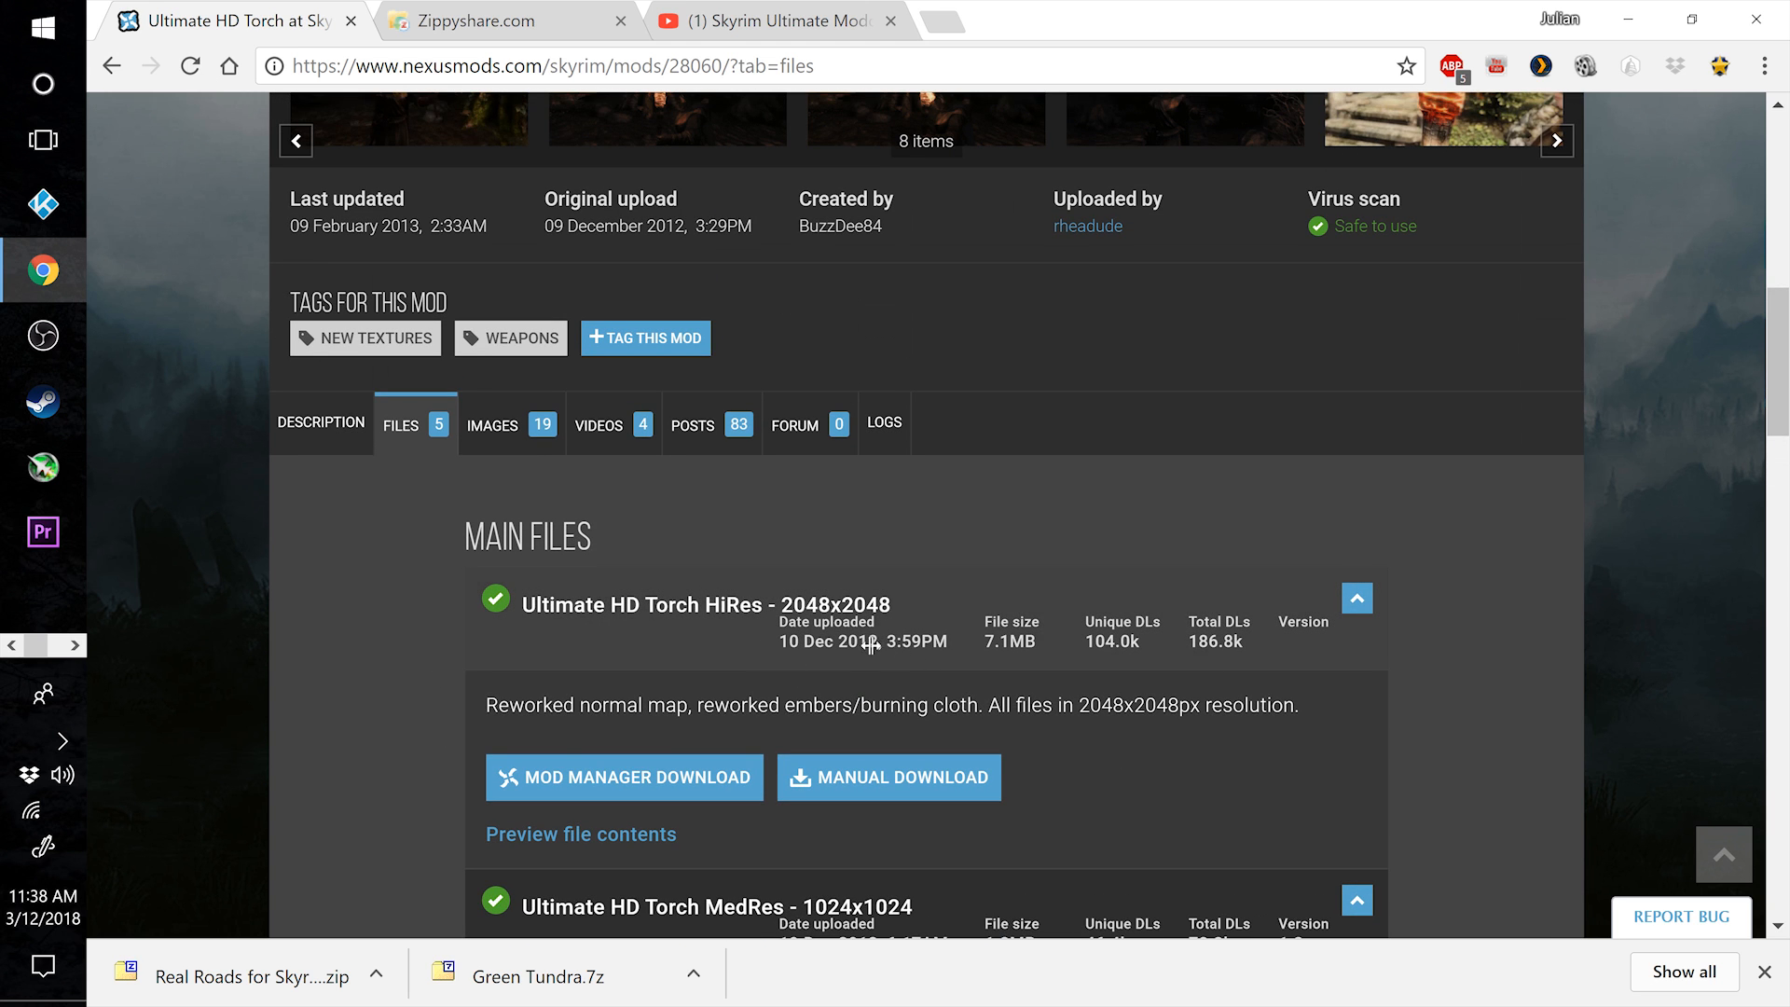
{"action": "scroll", "coordinate": [914, 650], "scroll_direction": "down", "scroll_amount": 7}
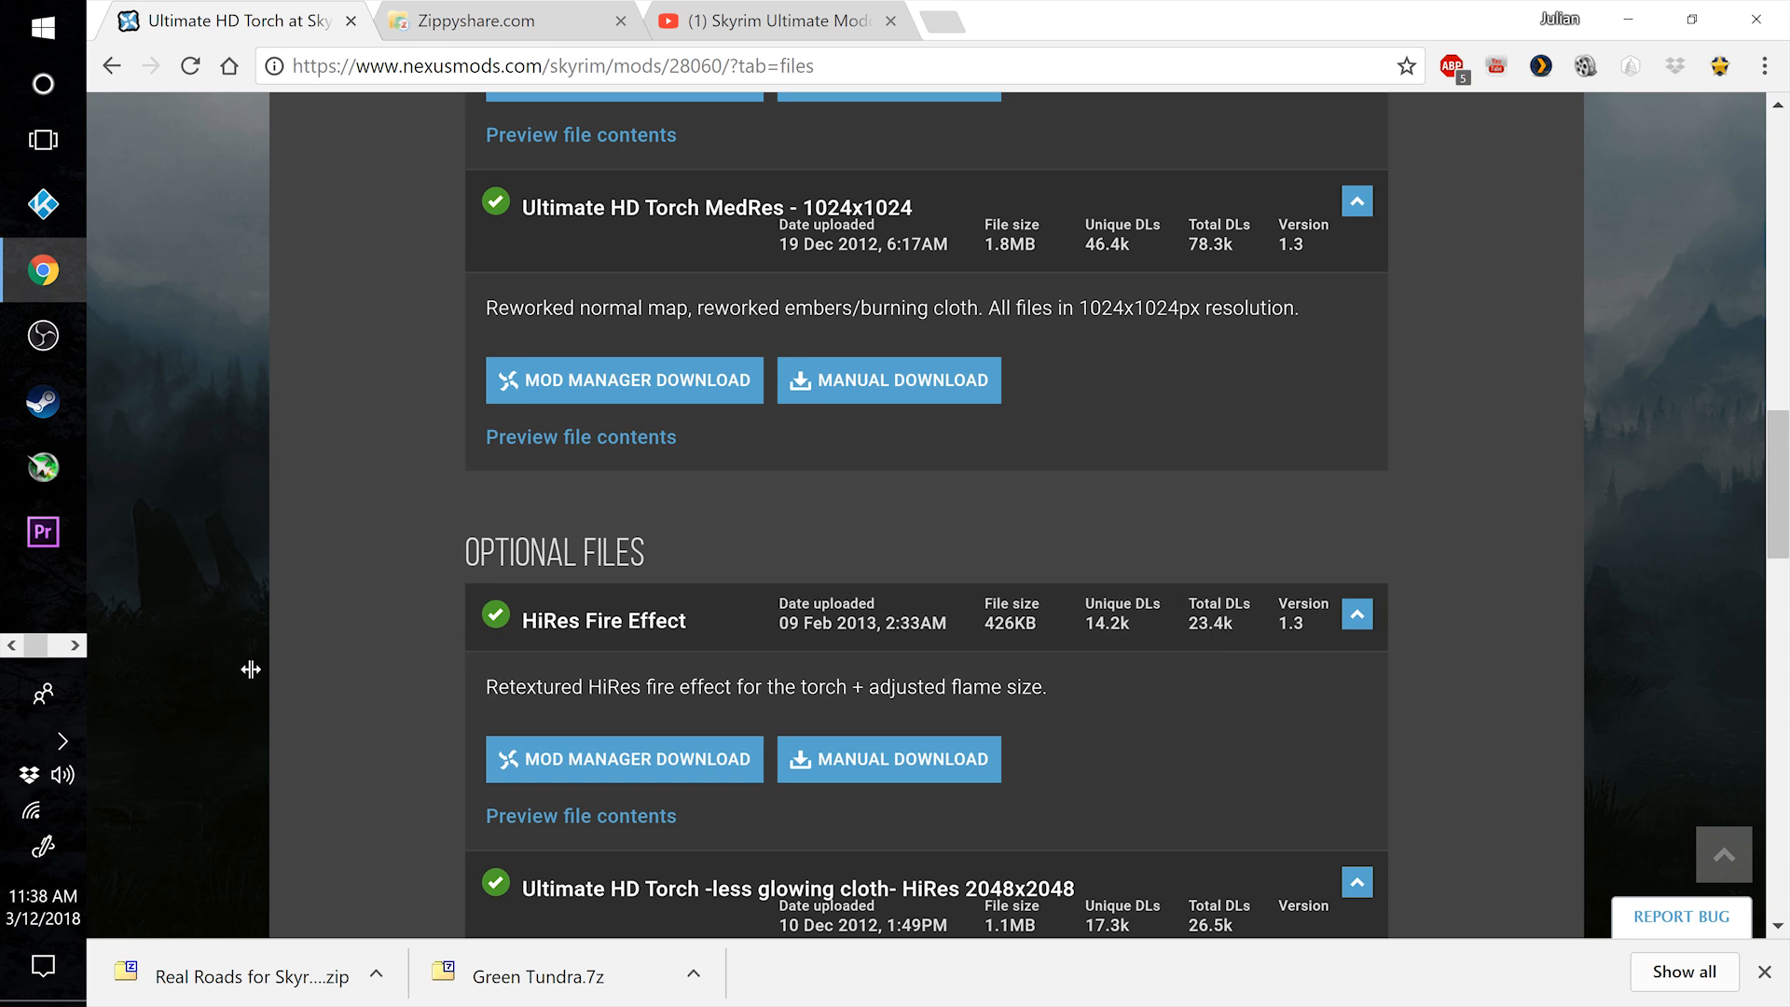
{"action": "scroll", "coordinate": [251, 669], "scroll_direction": "down", "scroll_amount": 1}
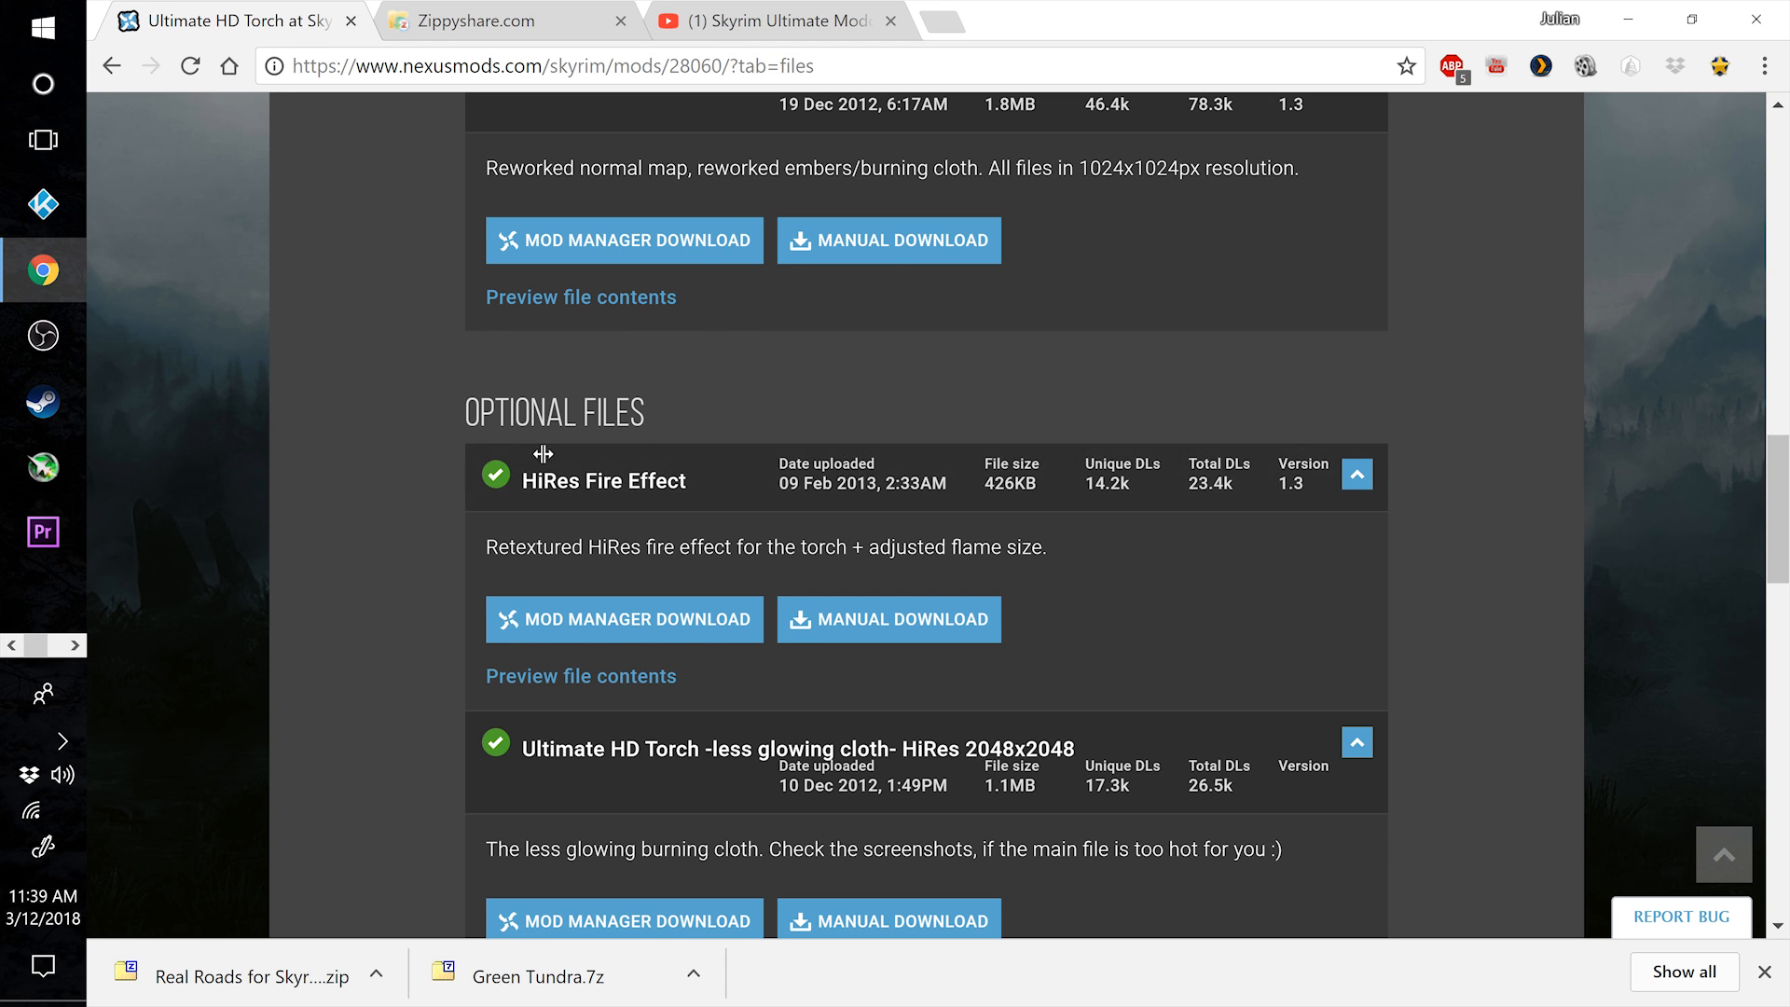
{"action": "scroll", "coordinate": [410, 524], "scroll_direction": "down", "scroll_amount": 1}
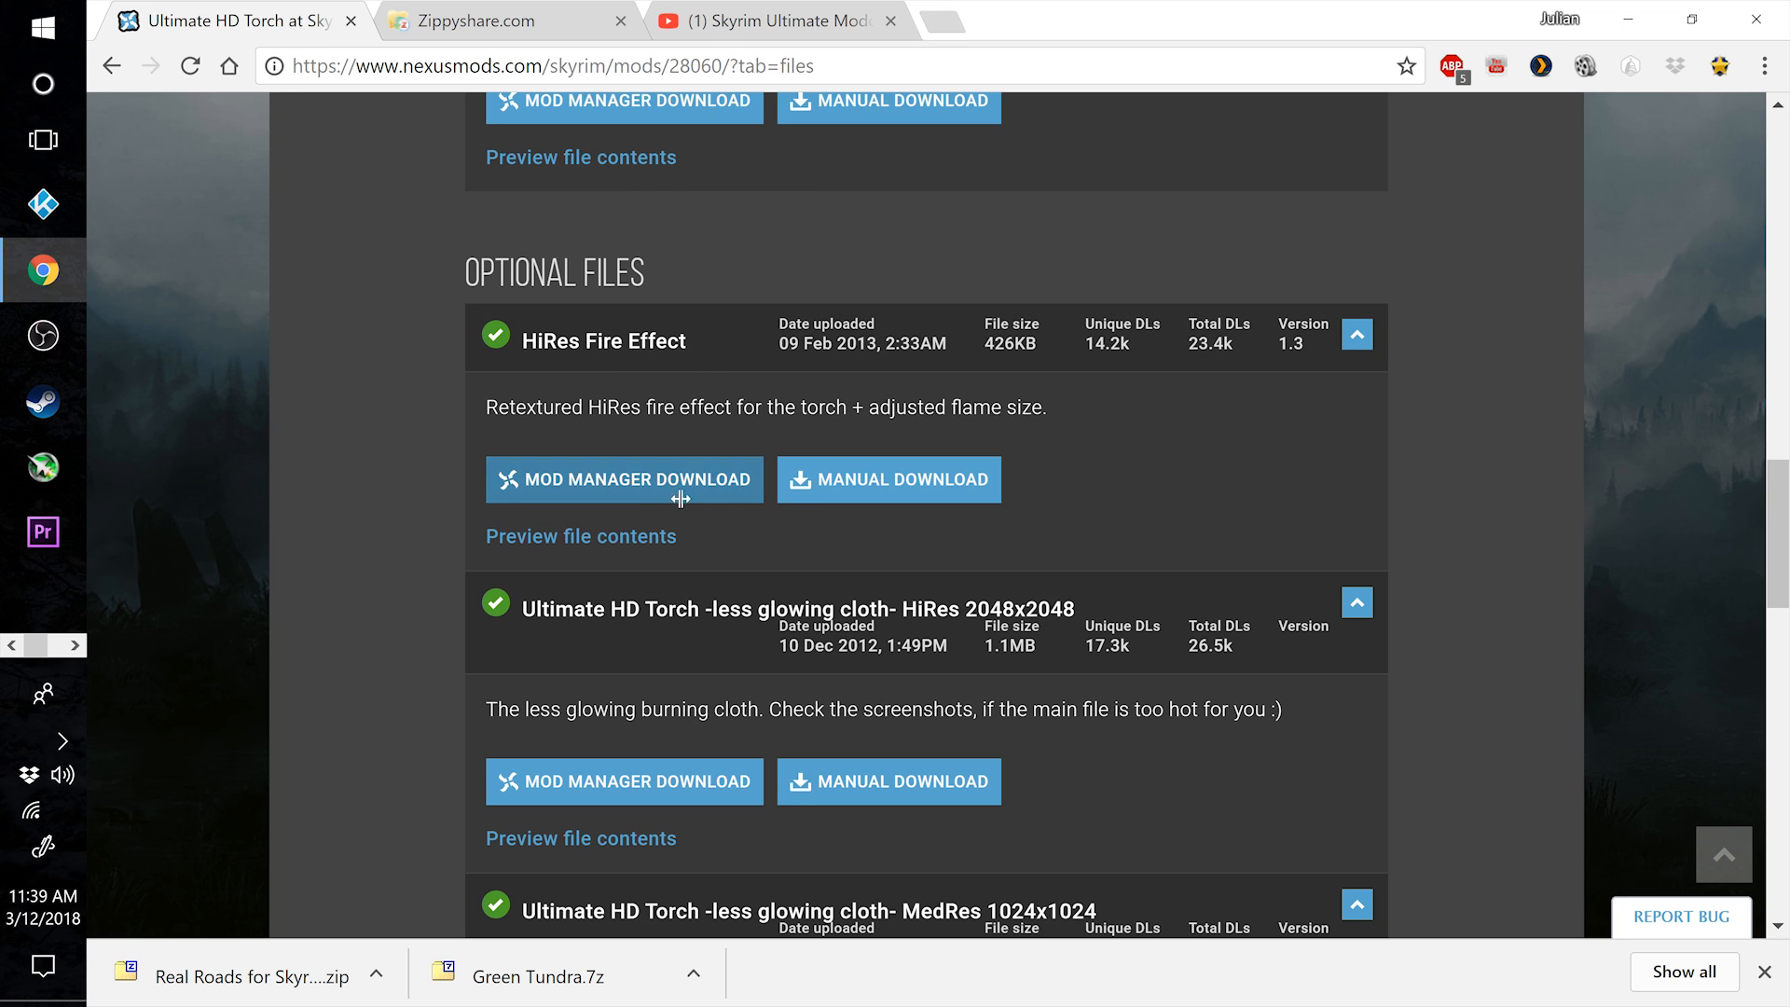
{"action": "left_click", "coordinate": [888, 481]}
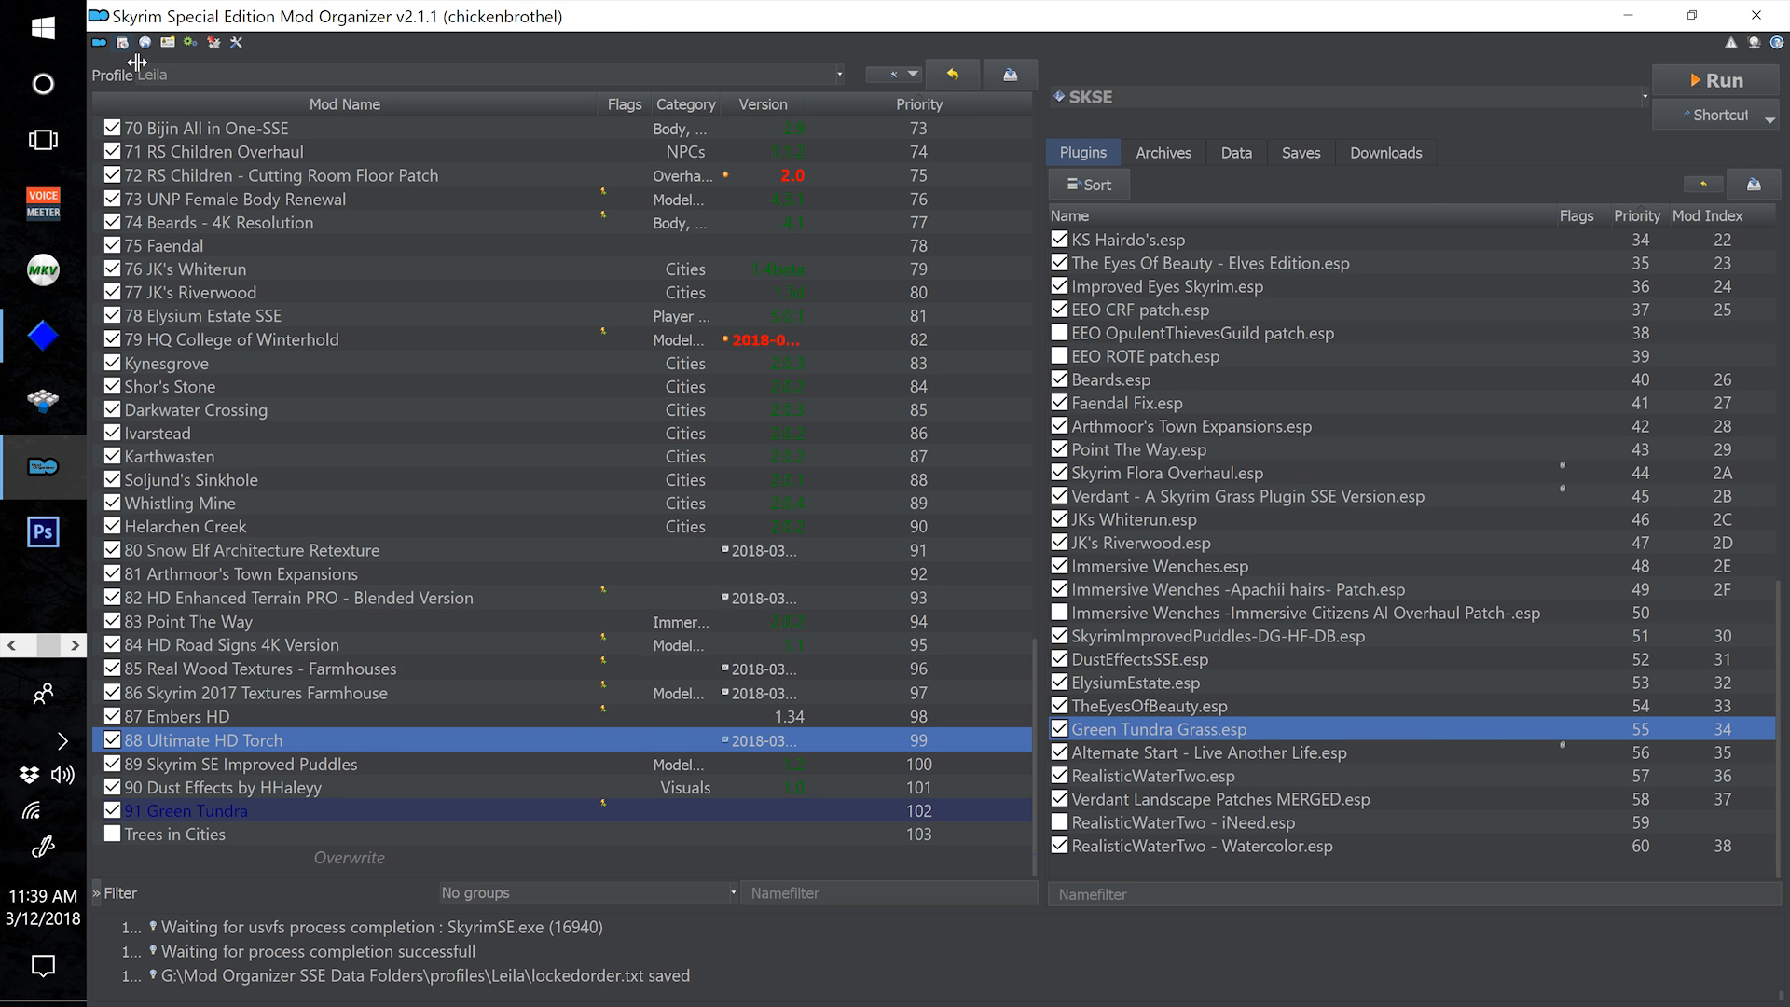
{"action": "left_click", "coordinate": [99, 42]}
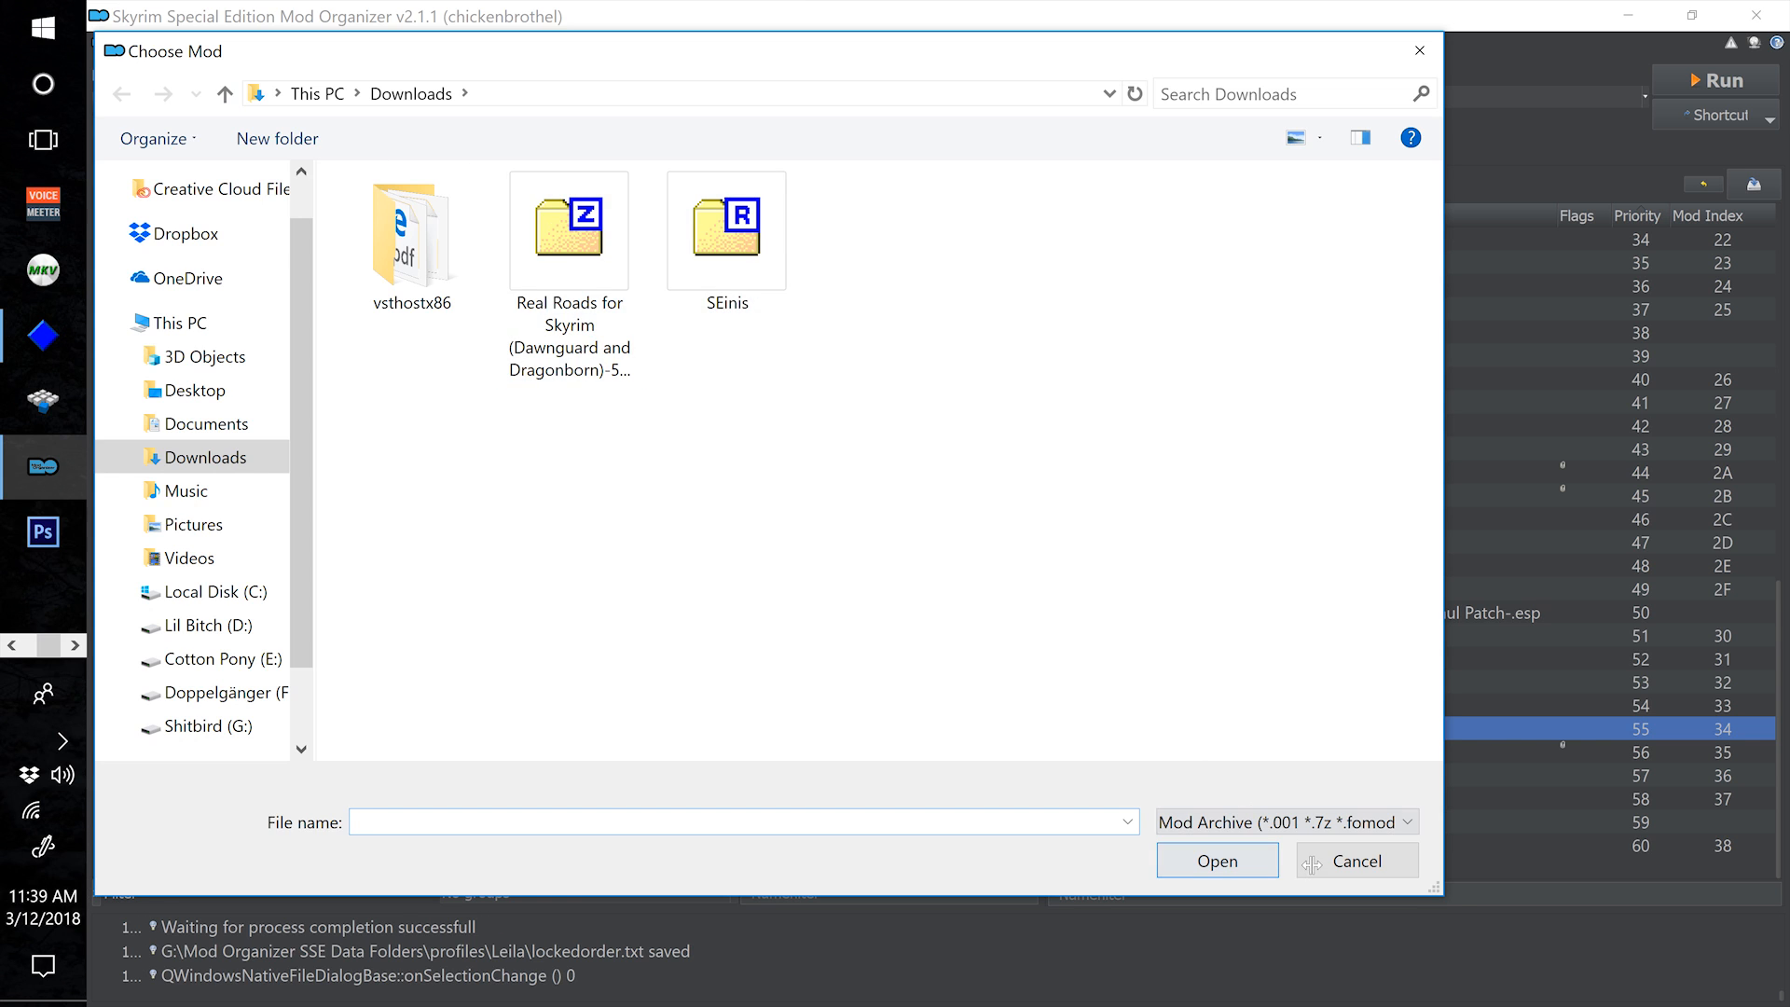
{"action": "left_click", "coordinate": [1312, 864]}
{"action": "left_click", "coordinate": [13, 648]}
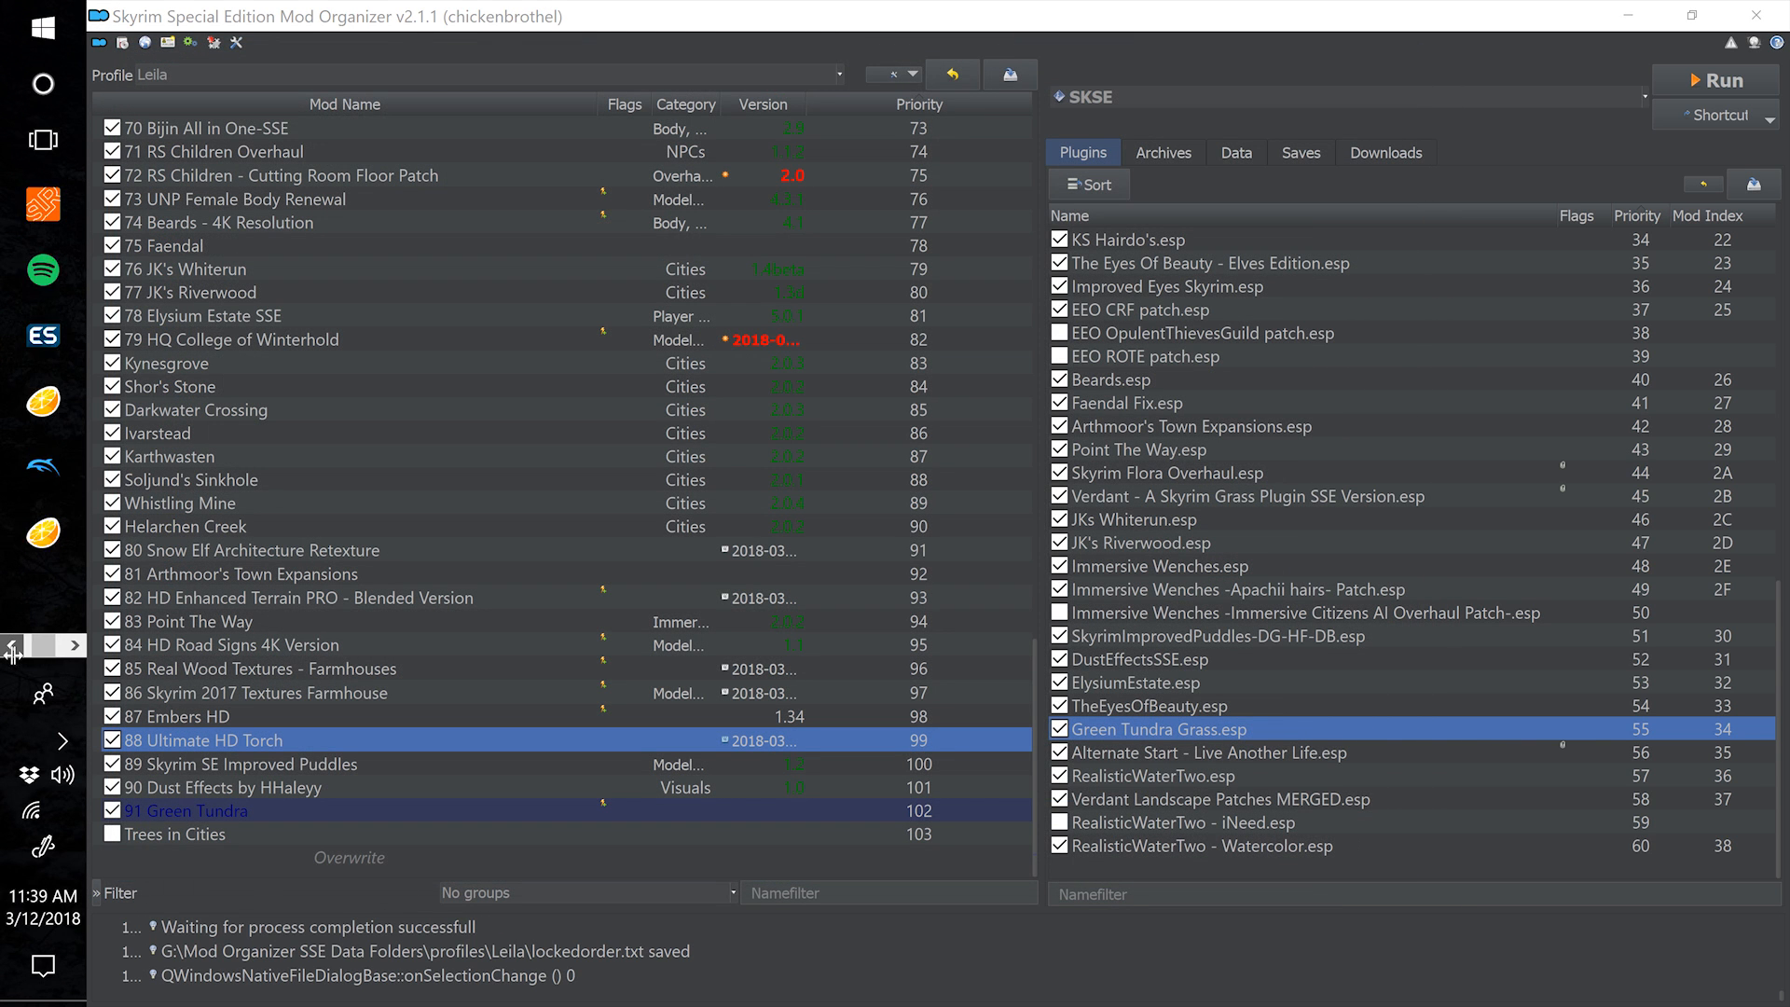
{"action": "left_click", "coordinate": [13, 647]}
{"action": "left_click", "coordinate": [43, 270]}
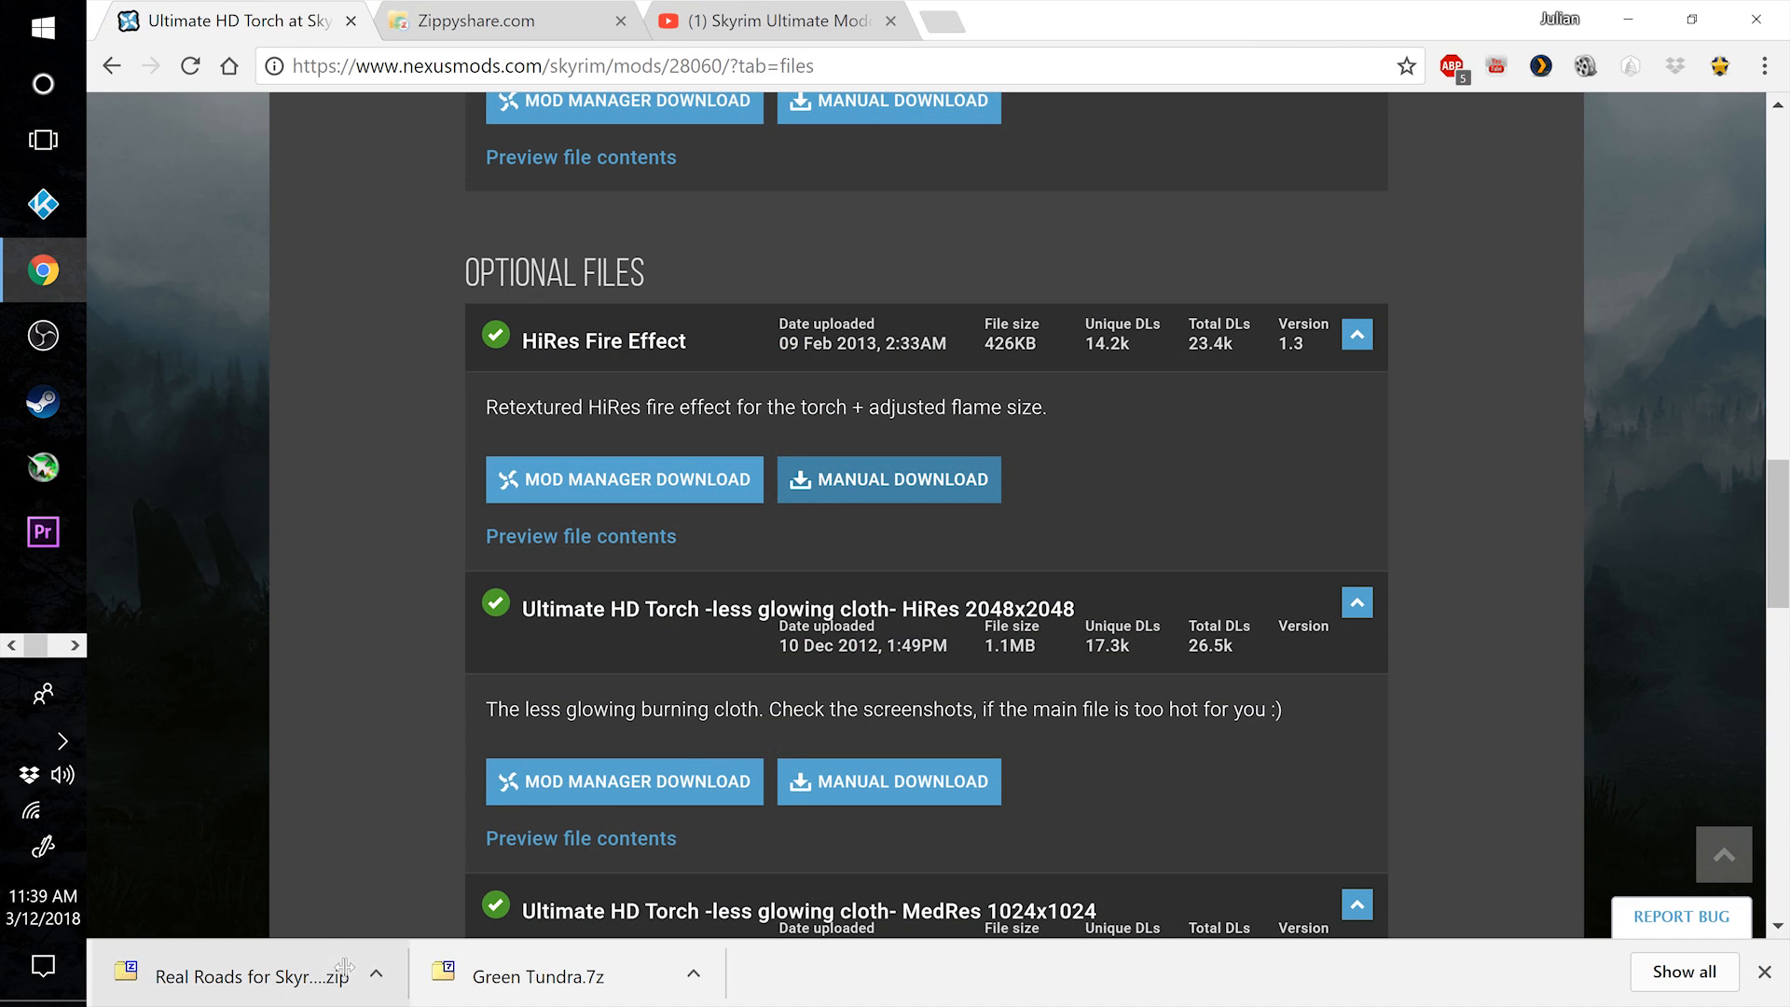
Manually download the optional HiRes Fire Effect file and close the download notice
{"action": "left_click", "coordinate": [895, 496]}
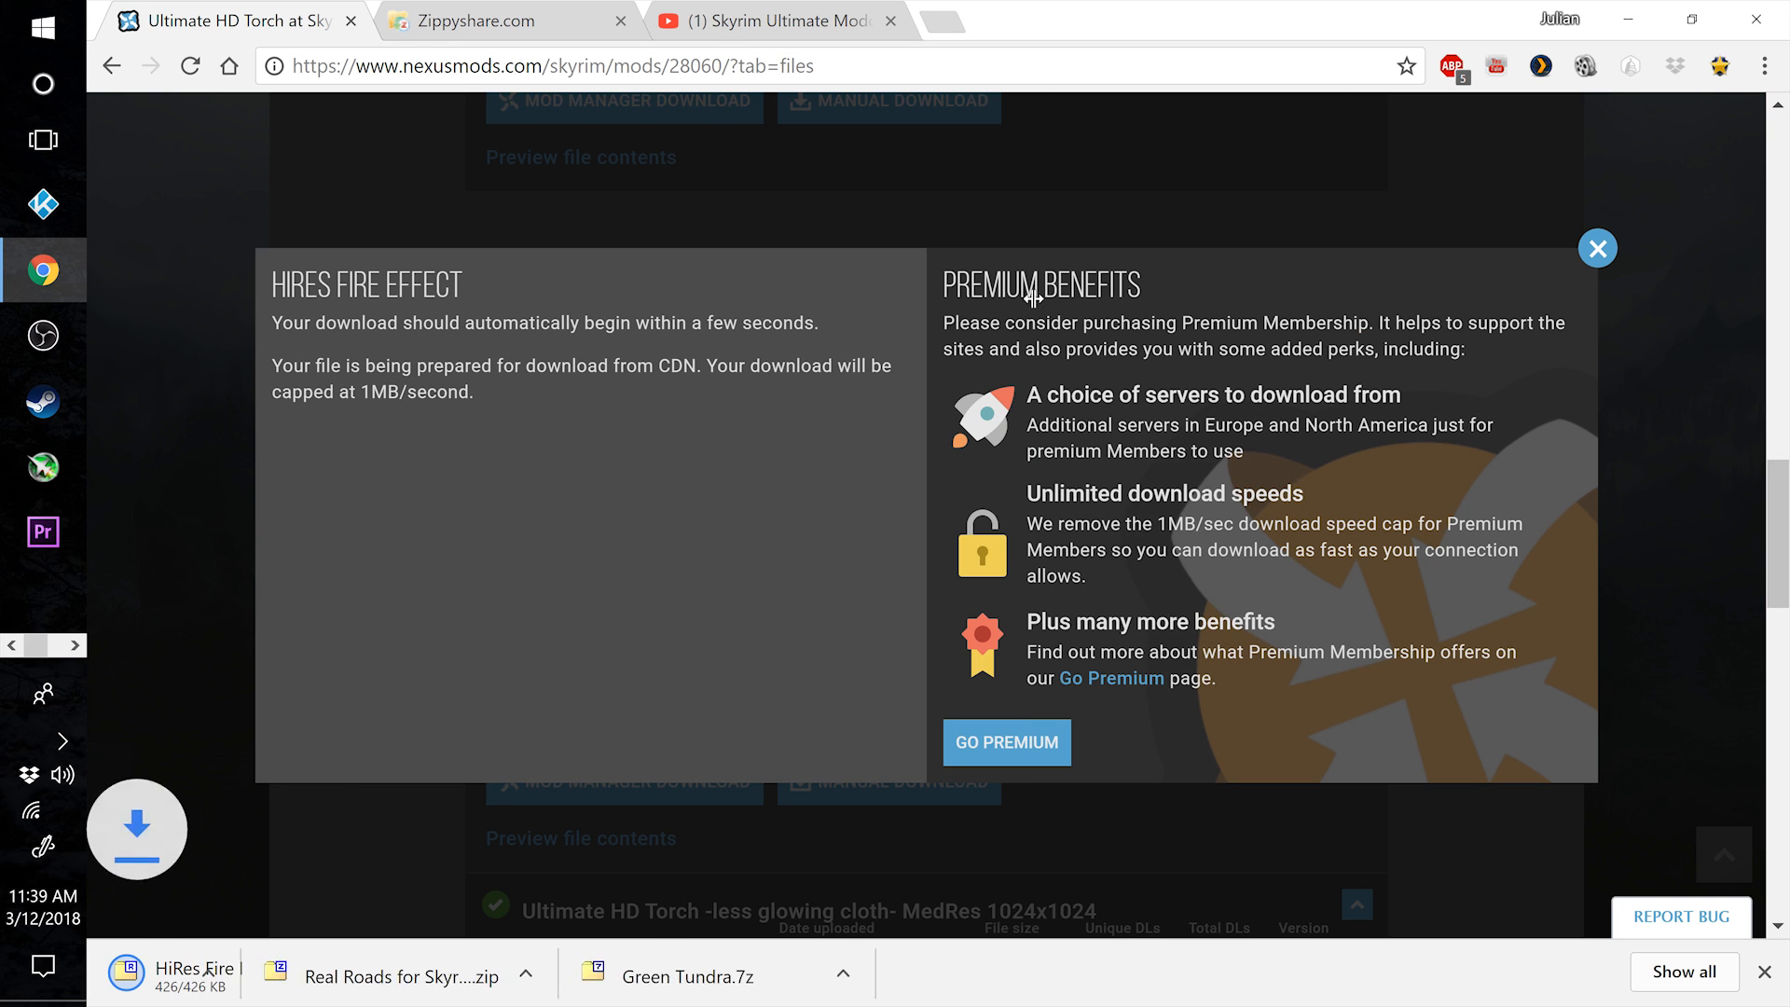
{"action": "left_click_drag", "start_coordinate": [1592, 264], "coordinate": [1617, 264]}
{"action": "left_click", "coordinate": [1597, 249]}
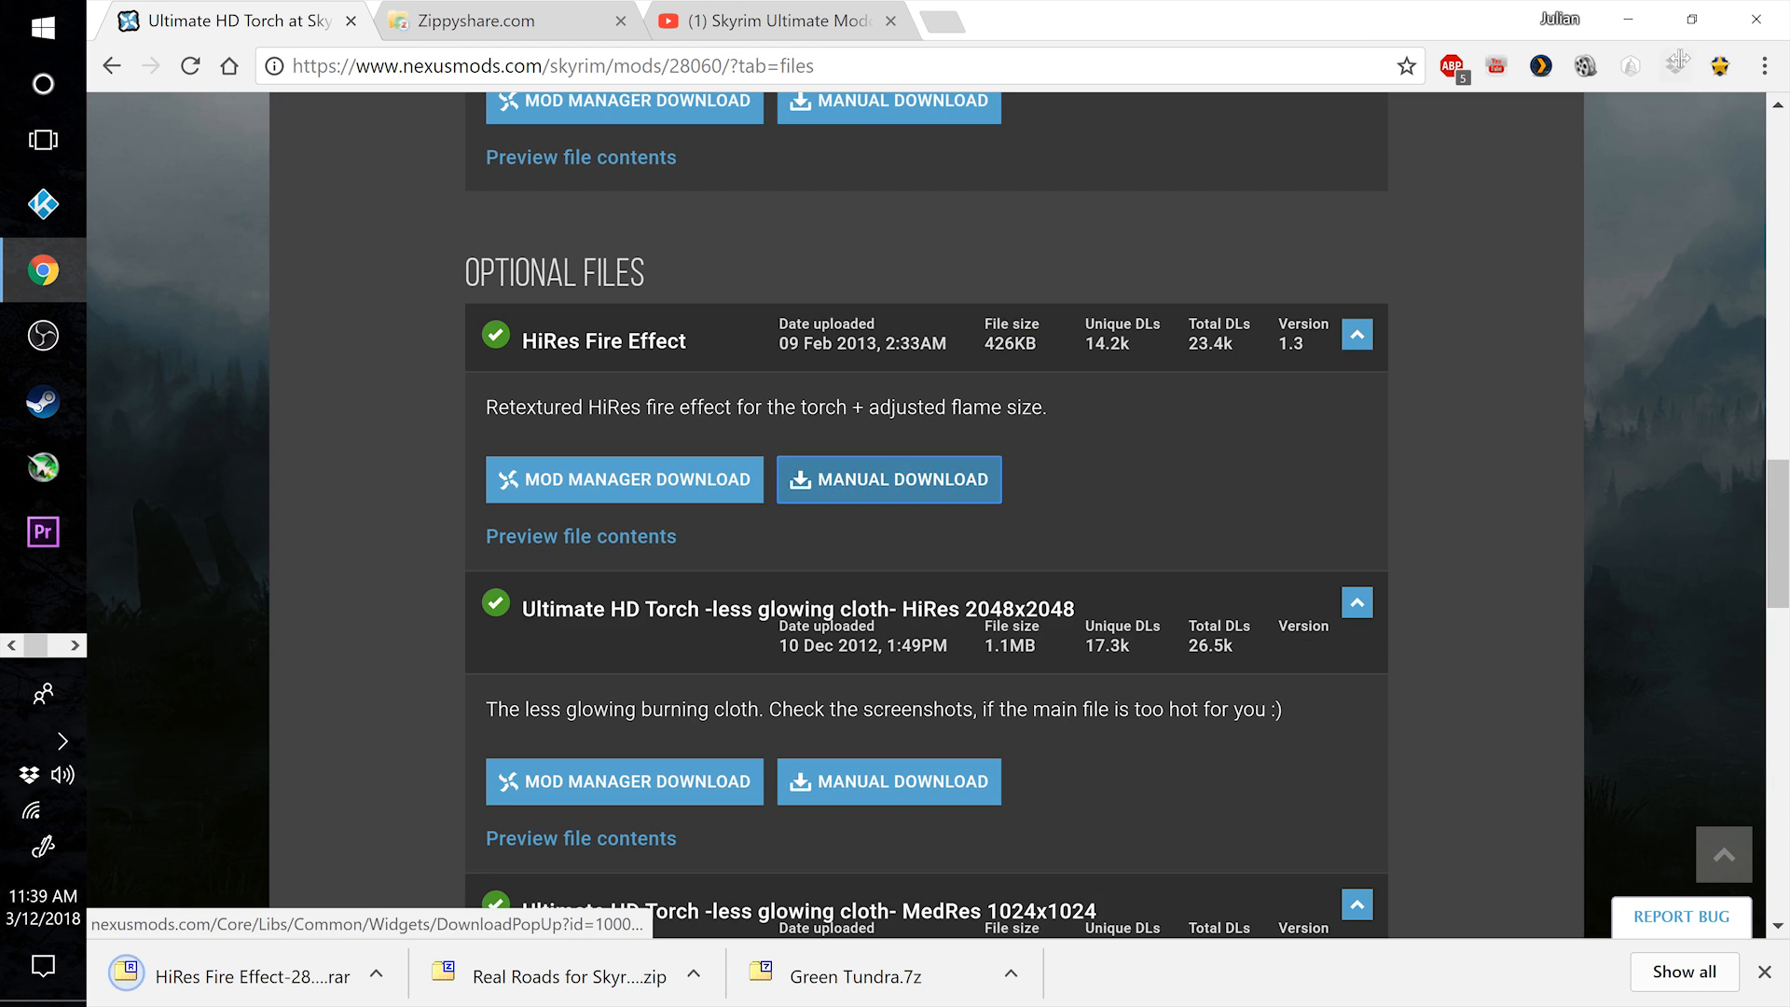
Switch to Mod Organizer and open the HiRes Fire Effect-28060-1-3 archive from Downloads for installation
{"action": "left_click", "coordinate": [1627, 19]}
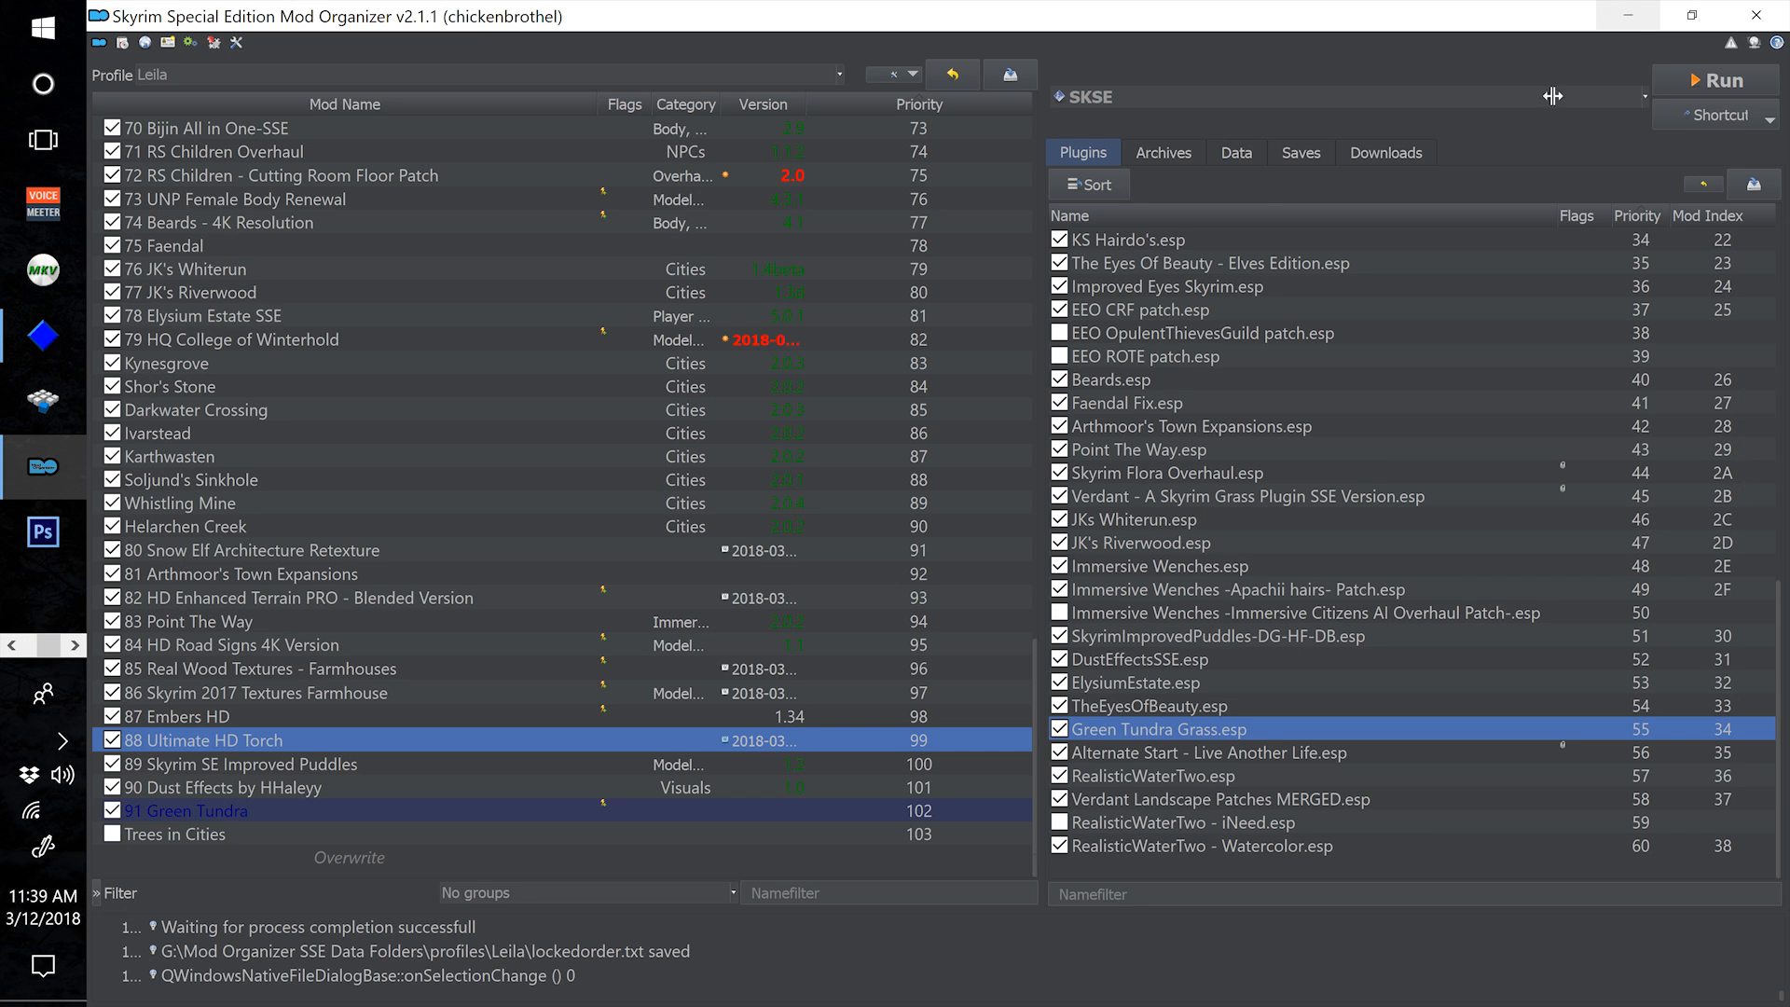
{"action": "left_click", "coordinate": [123, 44]}
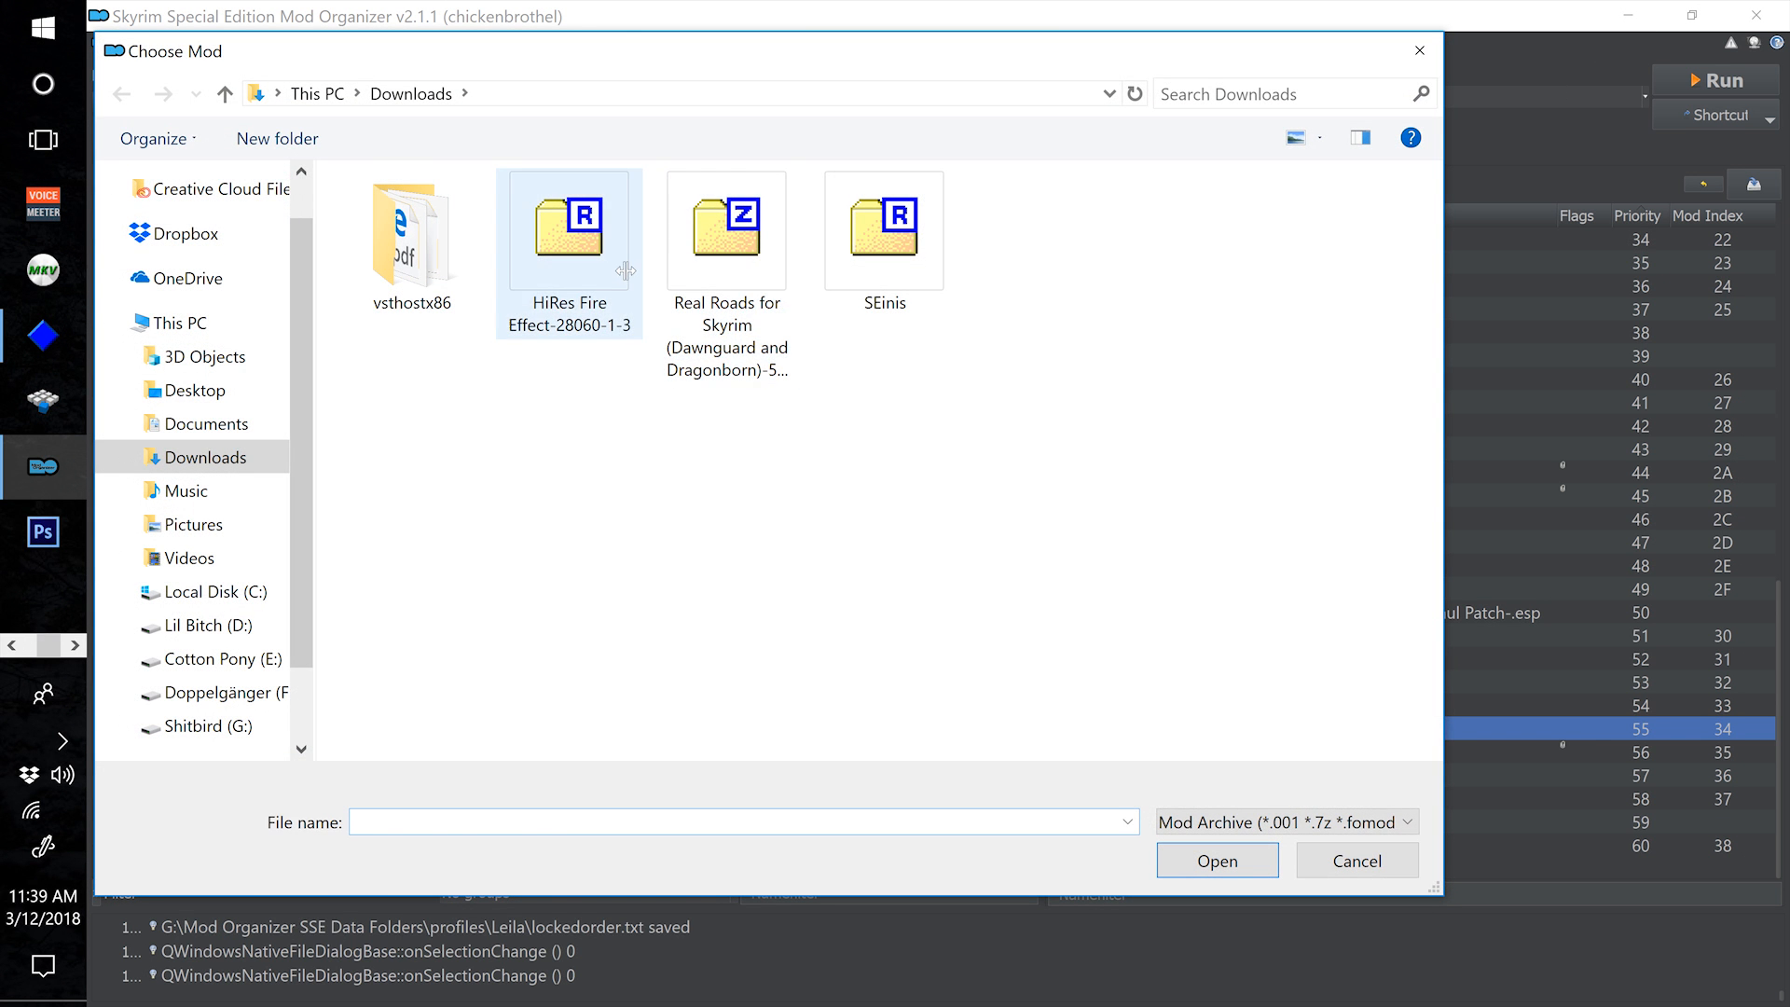
{"action": "left_click", "coordinate": [624, 271]}
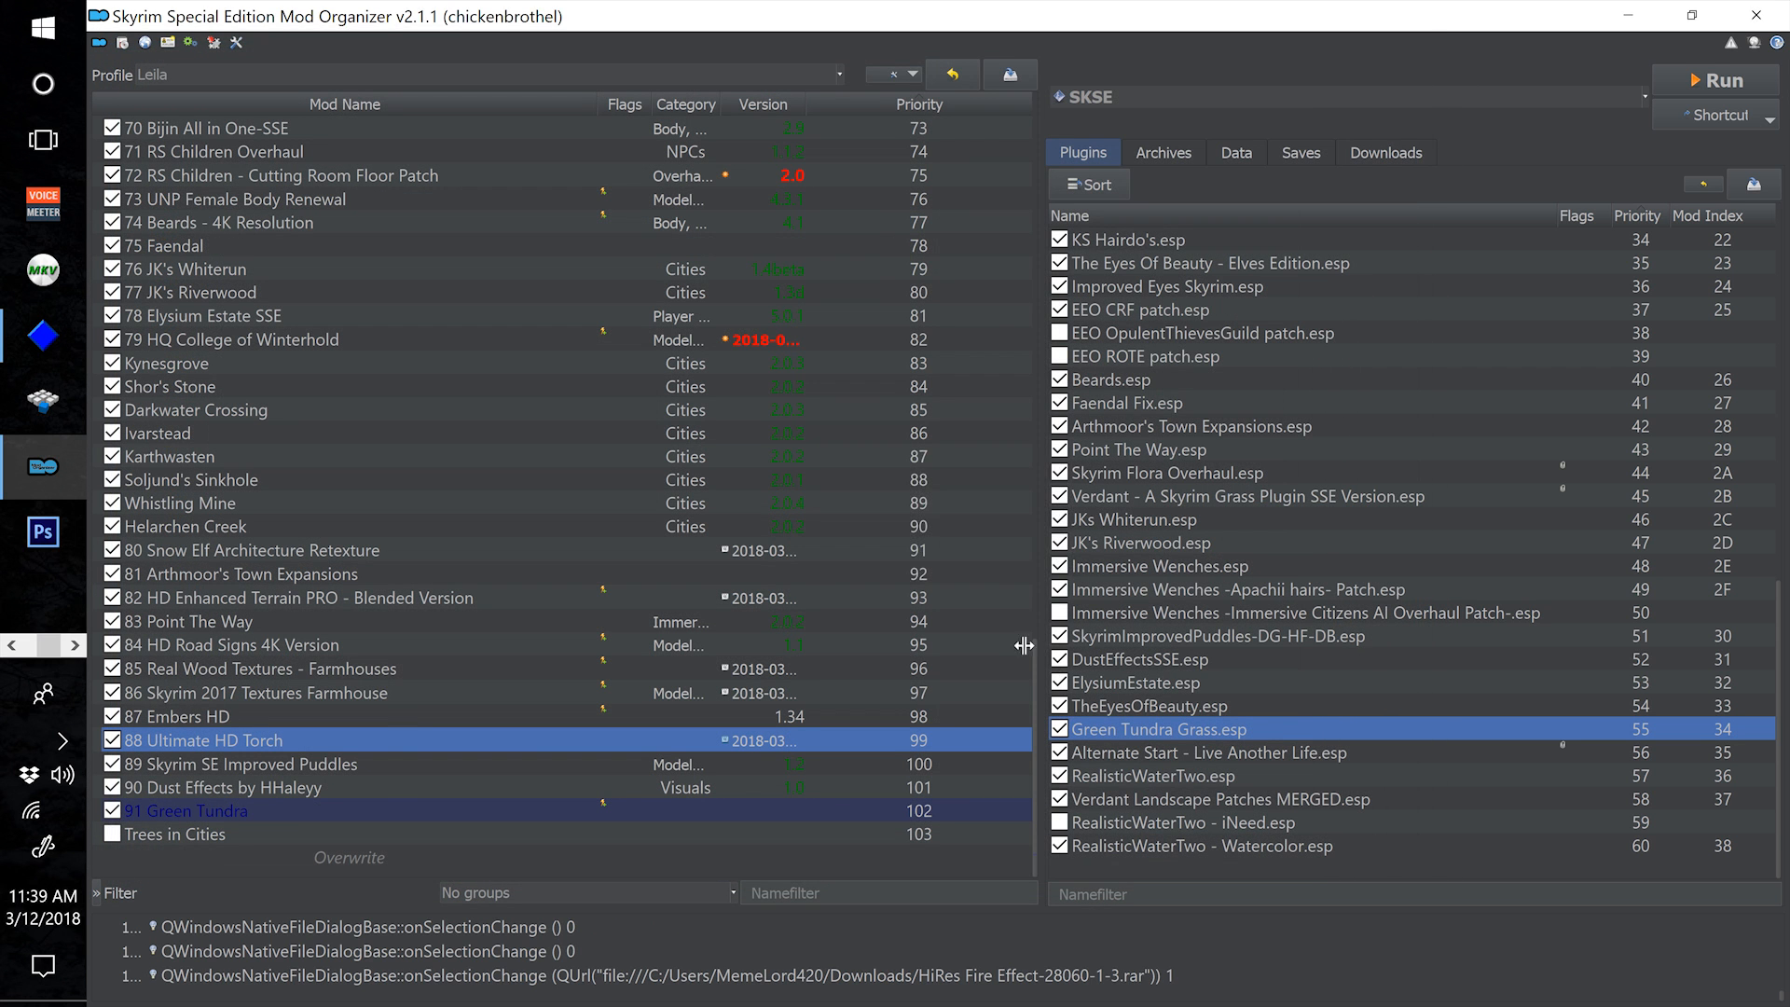
{"action": "left_click", "coordinate": [1212, 859]}
Name the mod 89 Ultimate HD Torch HiRes Fire Effect and install it
{"action": "left_click_drag", "start_coordinate": [990, 502], "coordinate": [1055, 516]}
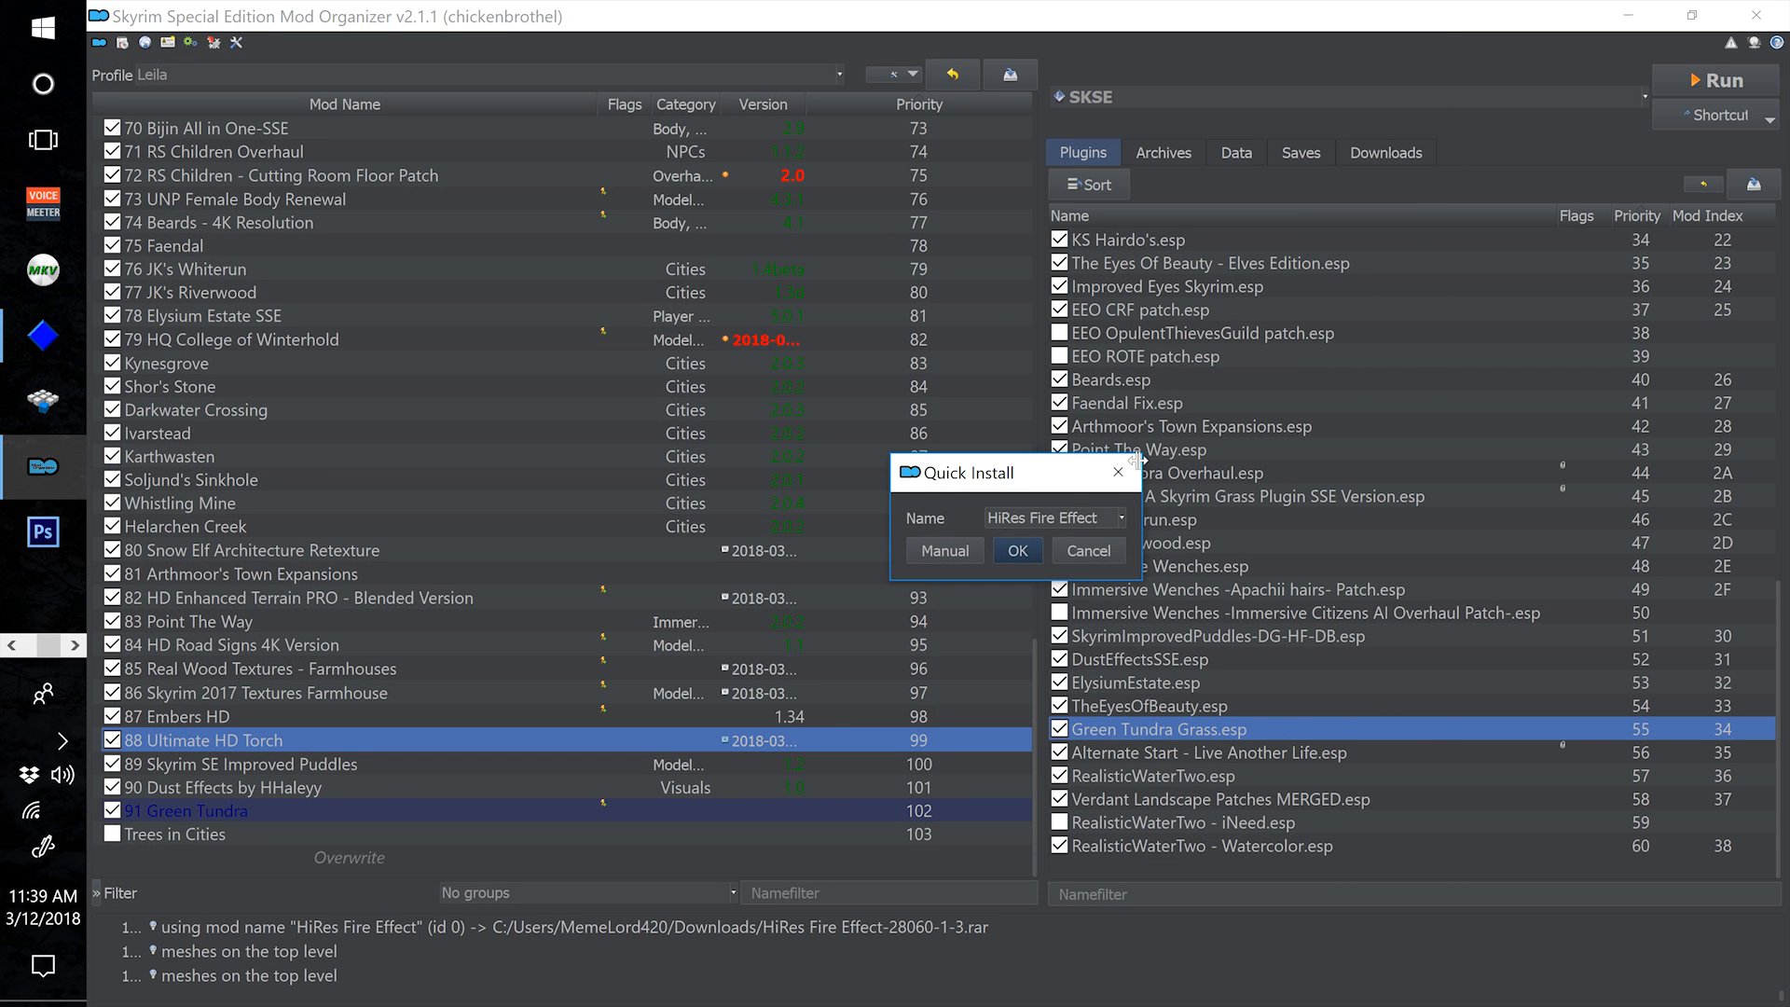
{"action": "type", "text": "Ultimatre"}
{"action": "key", "text": "BackSpace"}
{"action": "key", "text": "BackSpace"}
{"action": "type", "text": "e HD"}
{"action": "left_click_drag", "start_coordinate": [1135, 585], "coordinate": [1788, 806]}
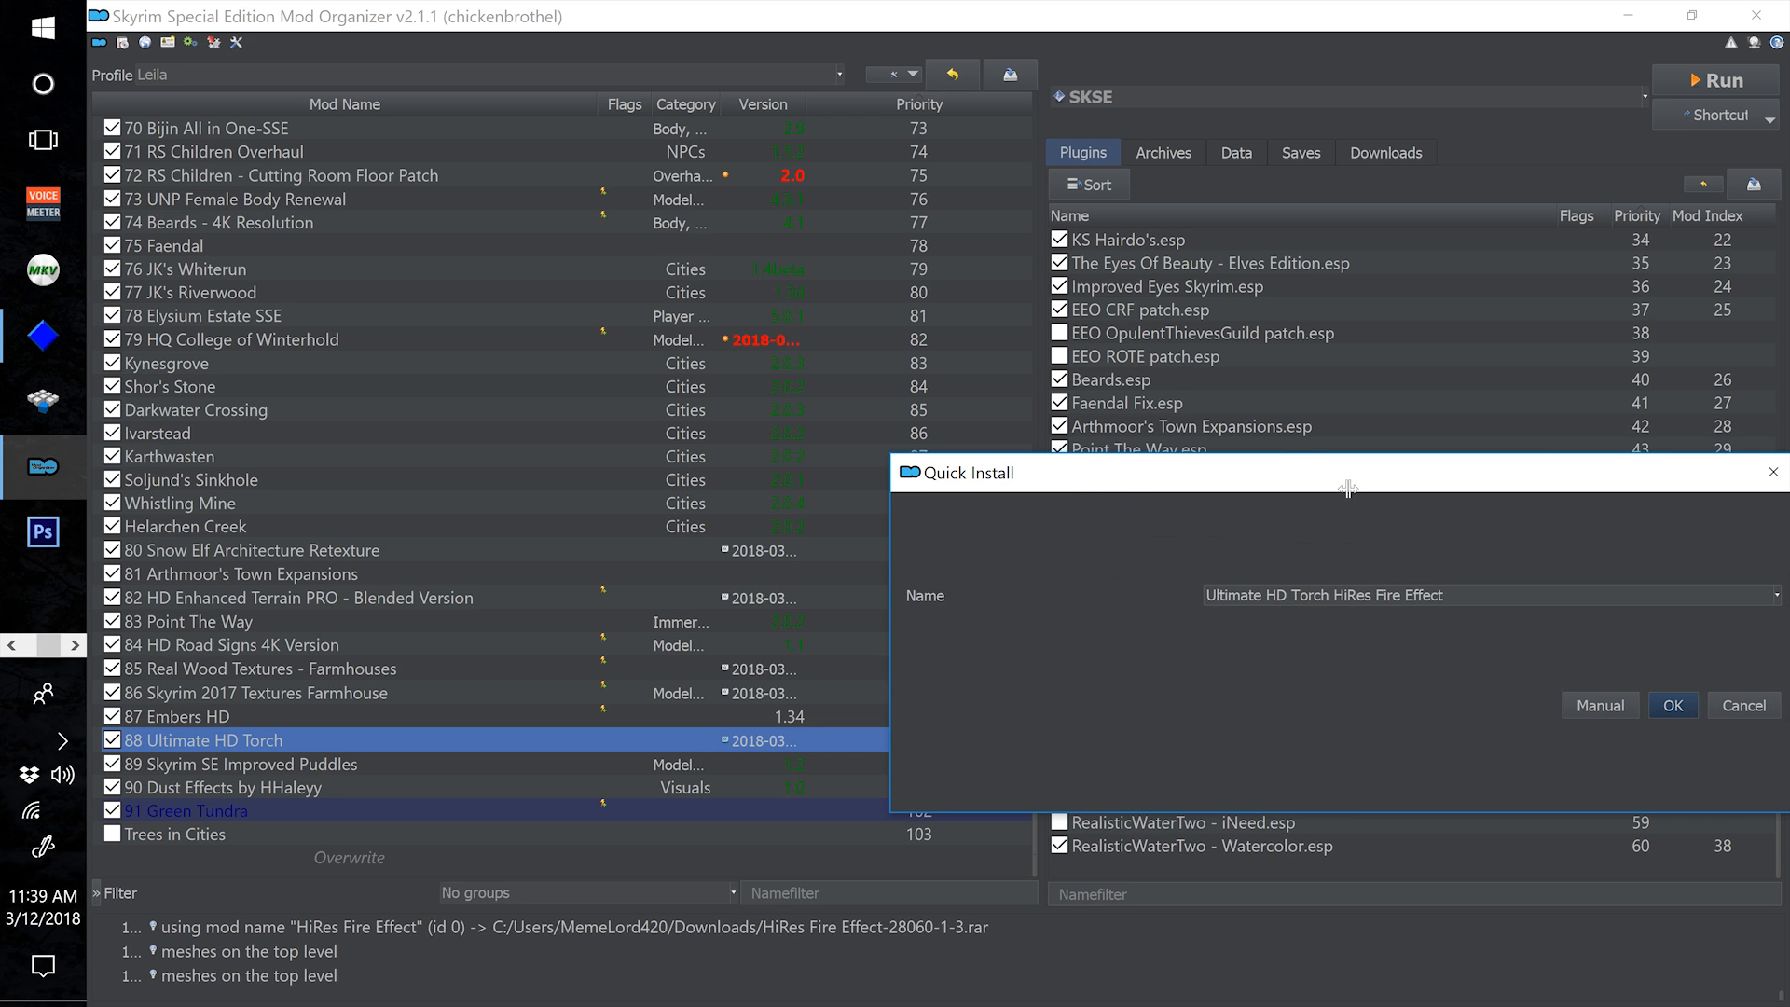
{"action": "left_click_drag", "start_coordinate": [1332, 472], "coordinate": [866, 177]}
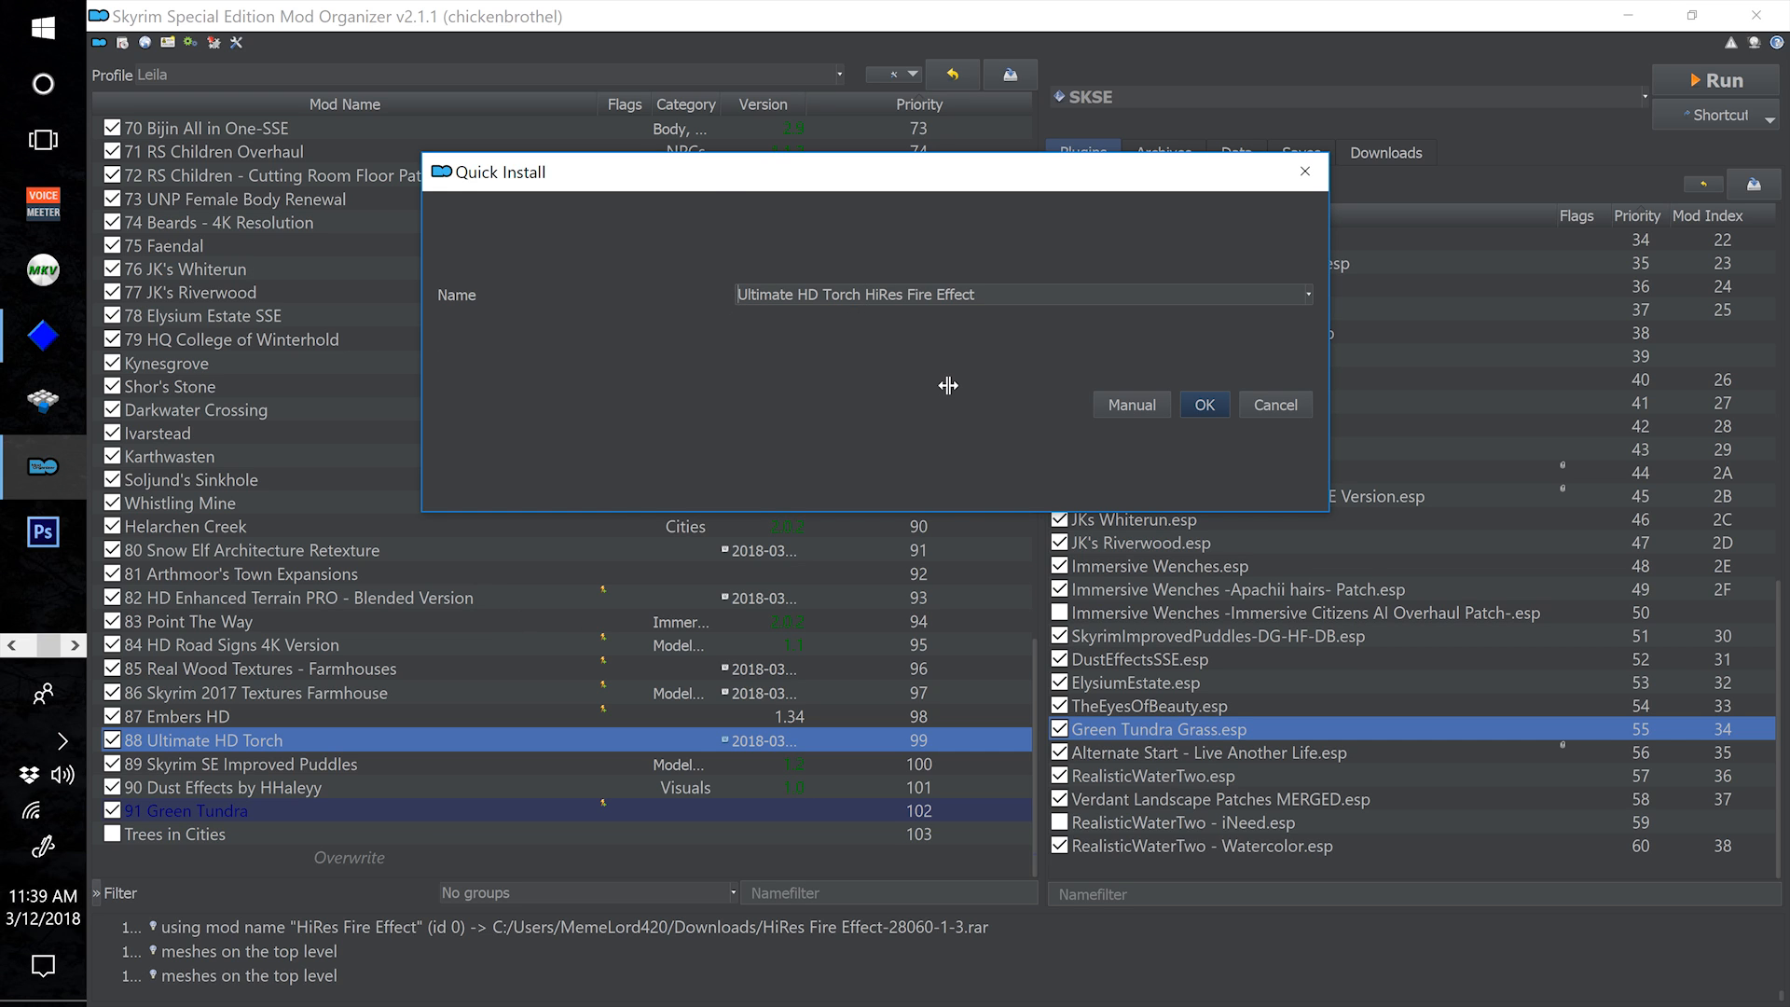
{"action": "type", "text": "89"}
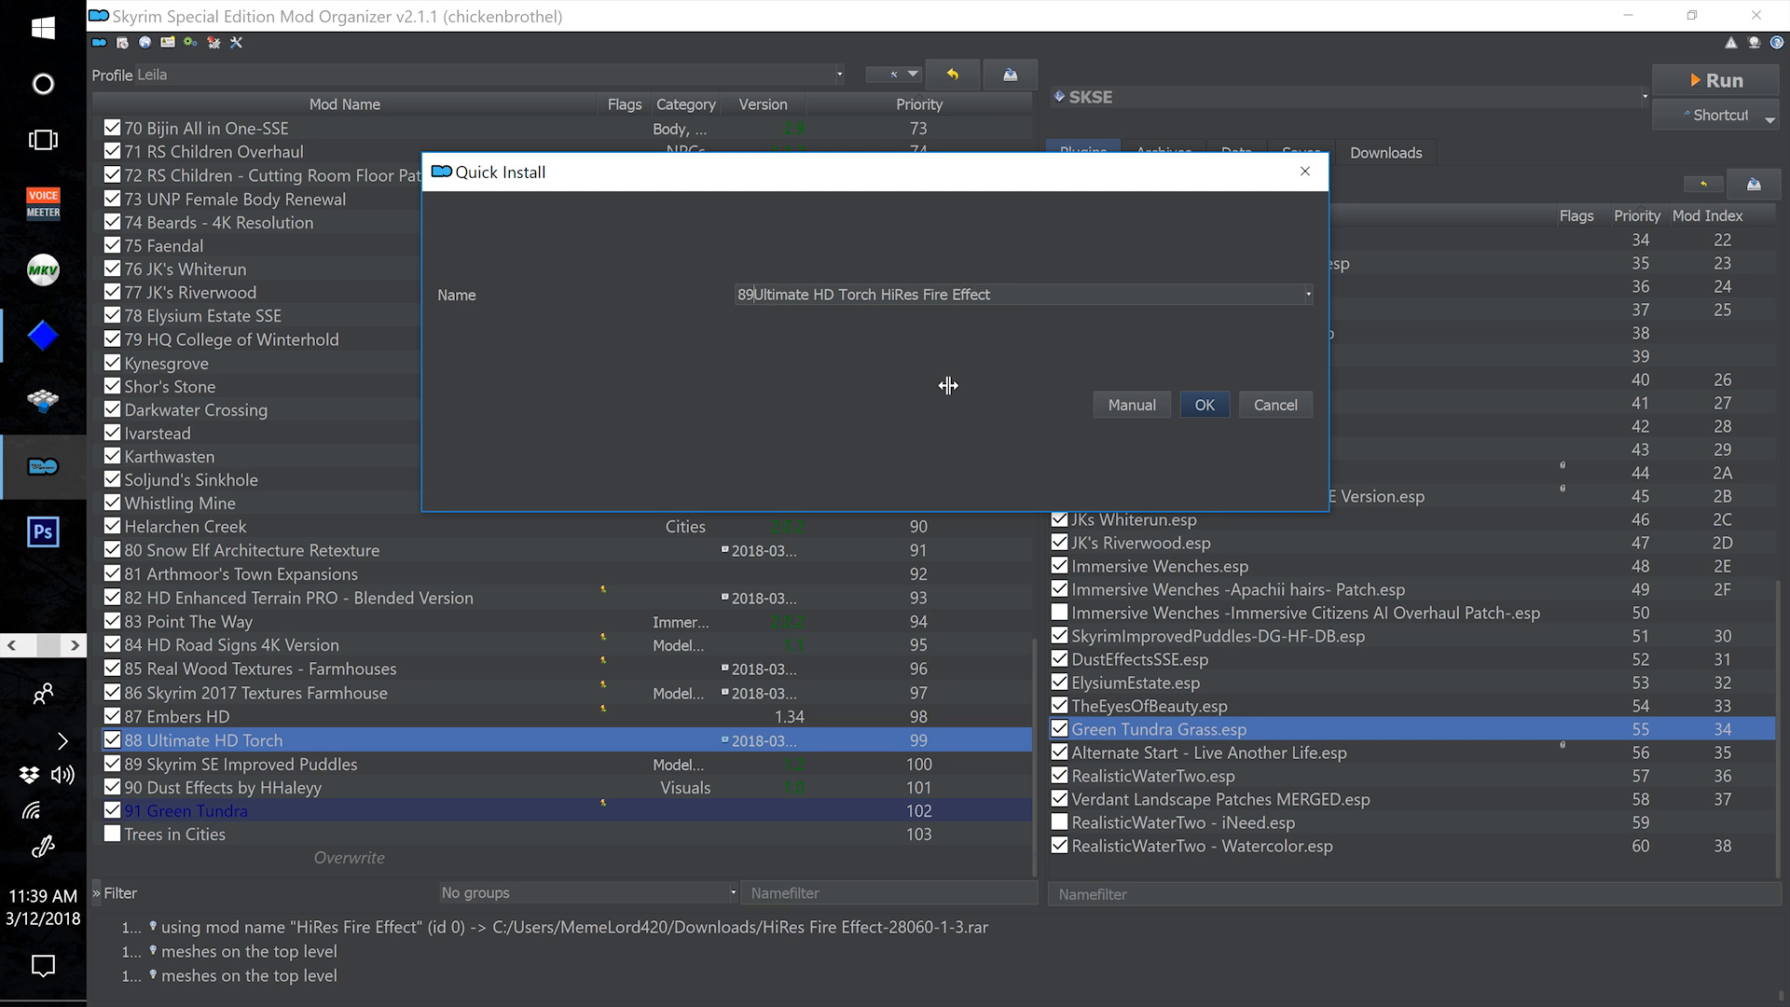
{"action": "left_click", "coordinate": [1204, 404]}
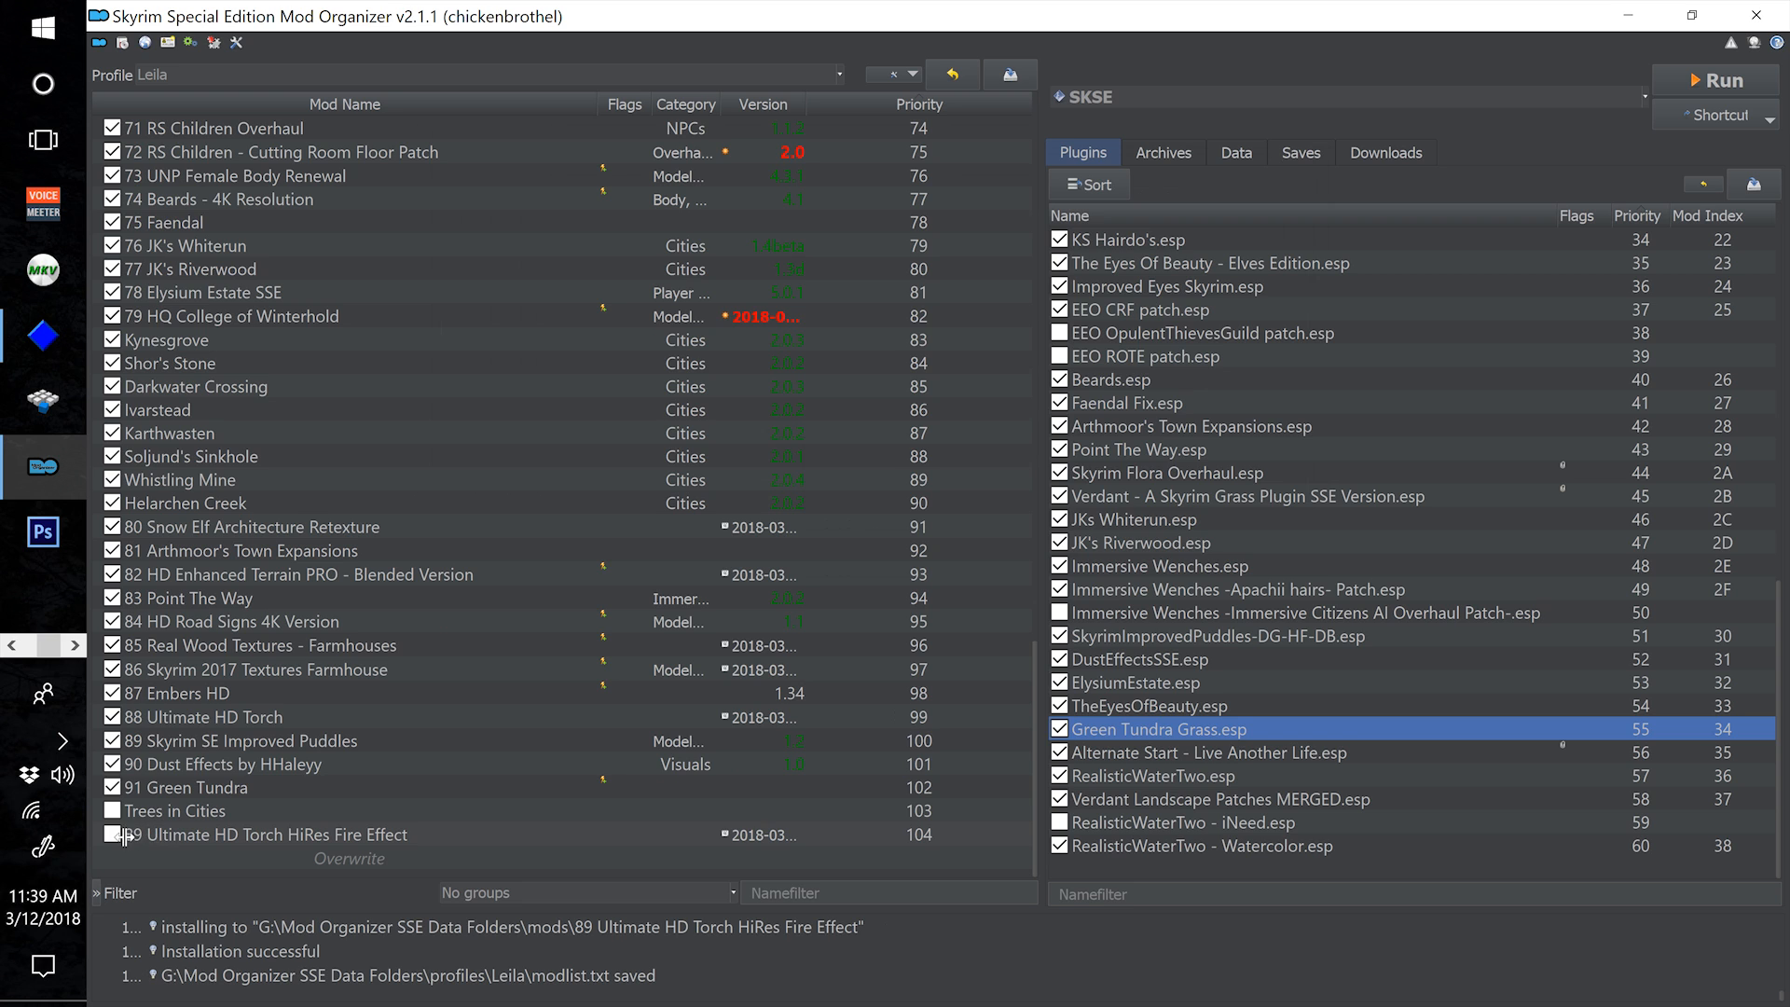
Enable 89 Ultimate HD Torch HiRes Fire Effect and move it directly below 88 Ultimate HD Torch in the mod list
{"action": "left_click", "coordinate": [113, 835]}
{"action": "left_click_drag", "start_coordinate": [195, 837], "coordinate": [112, 757]}
Renumber the Skyrim SE Improved Puddles mod to 90 in its name
{"action": "left_click", "coordinate": [276, 766]}
{"action": "key", "text": "F2"}
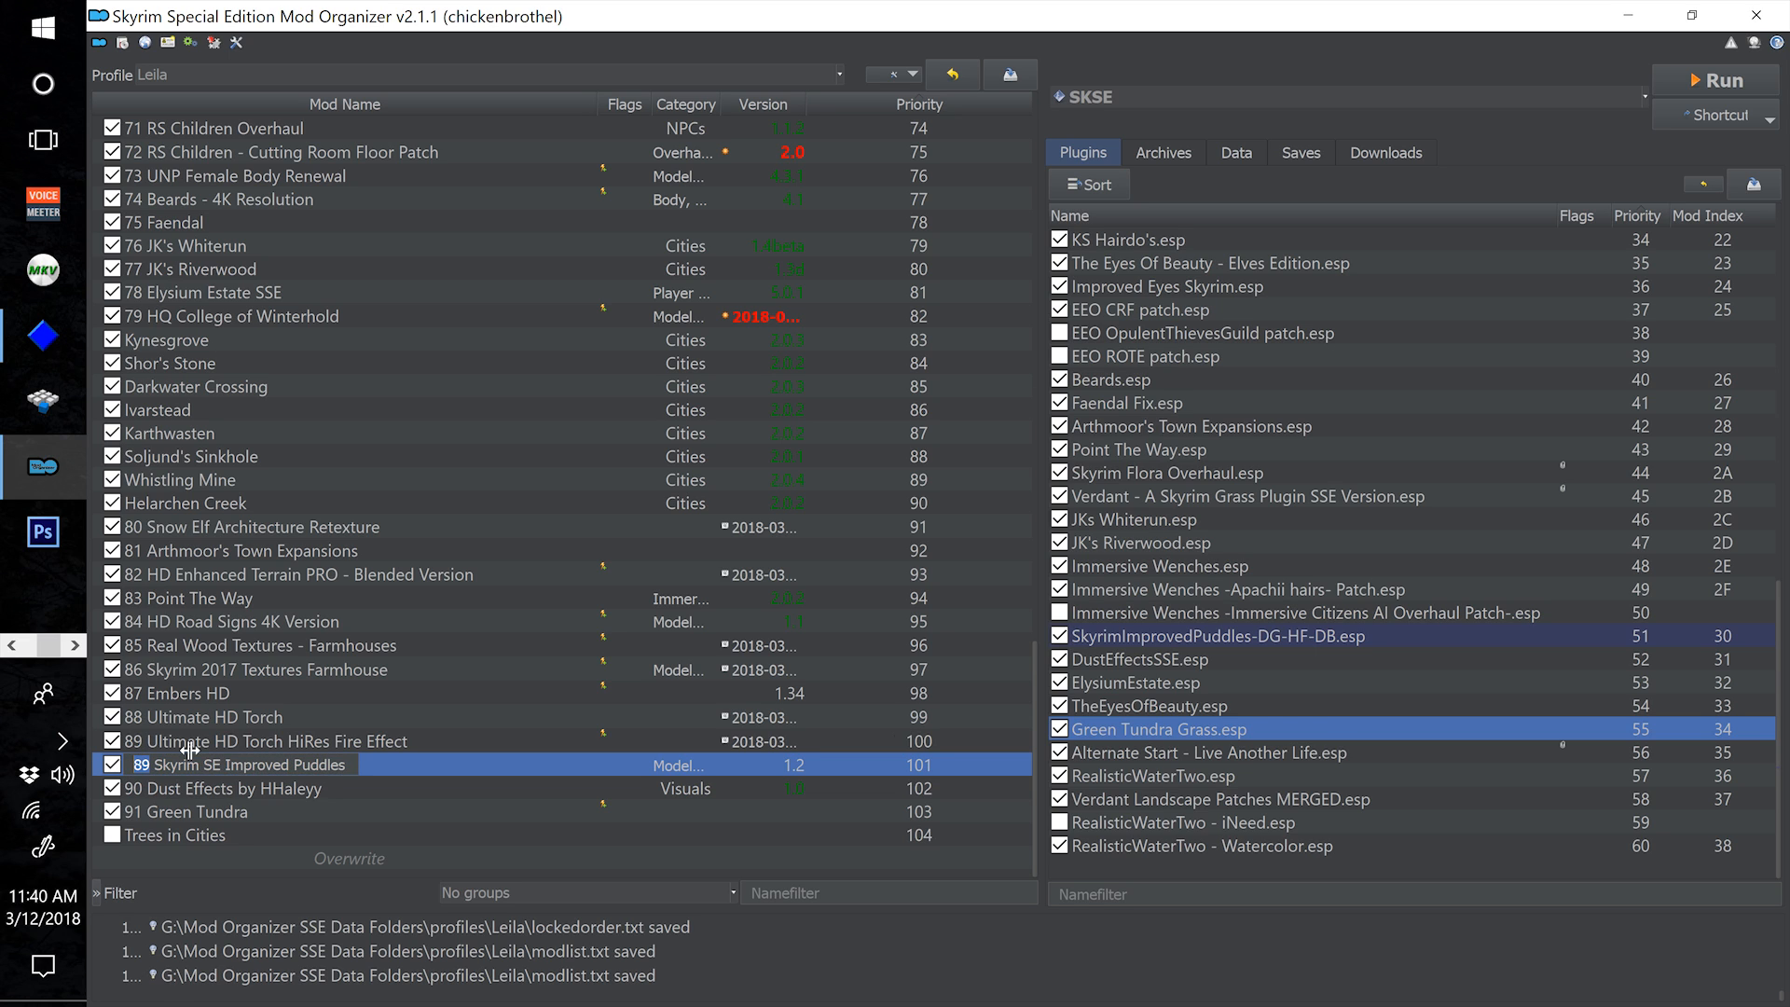
{"action": "type", "text": "90"}
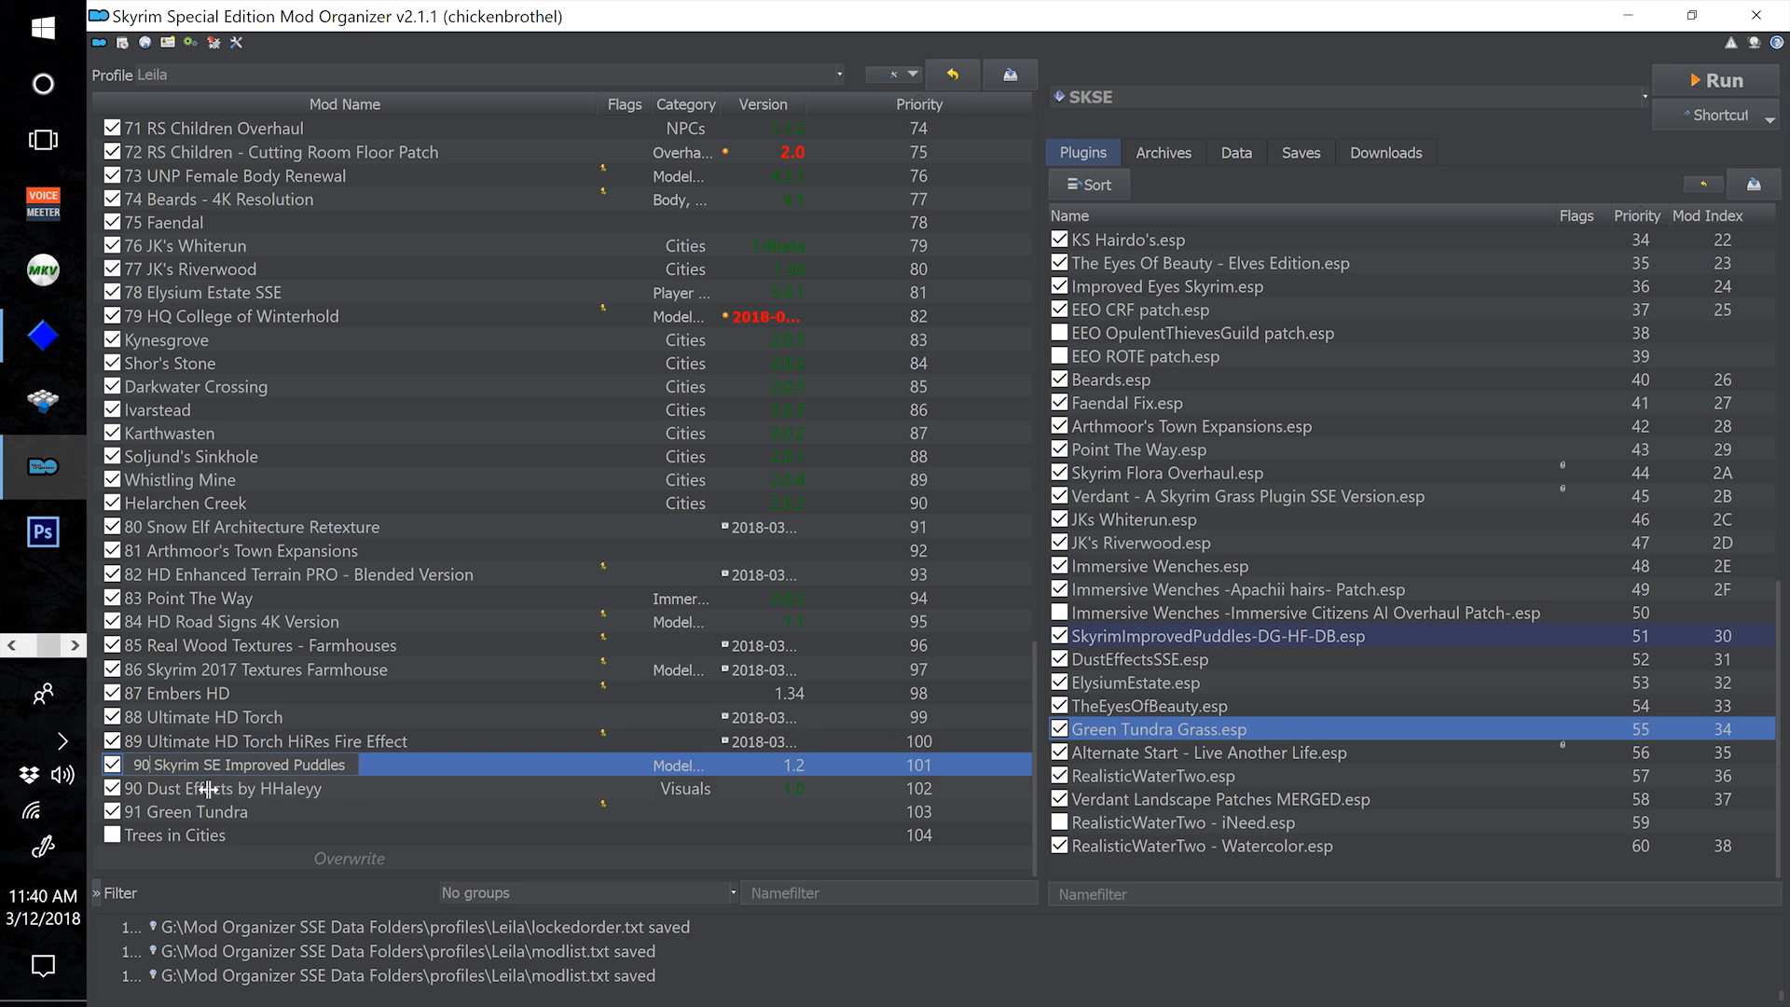
Renumber the Dust Effects mod to 91 in its name
{"action": "left_click", "coordinate": [148, 797]}
{"action": "key", "text": "F2"}
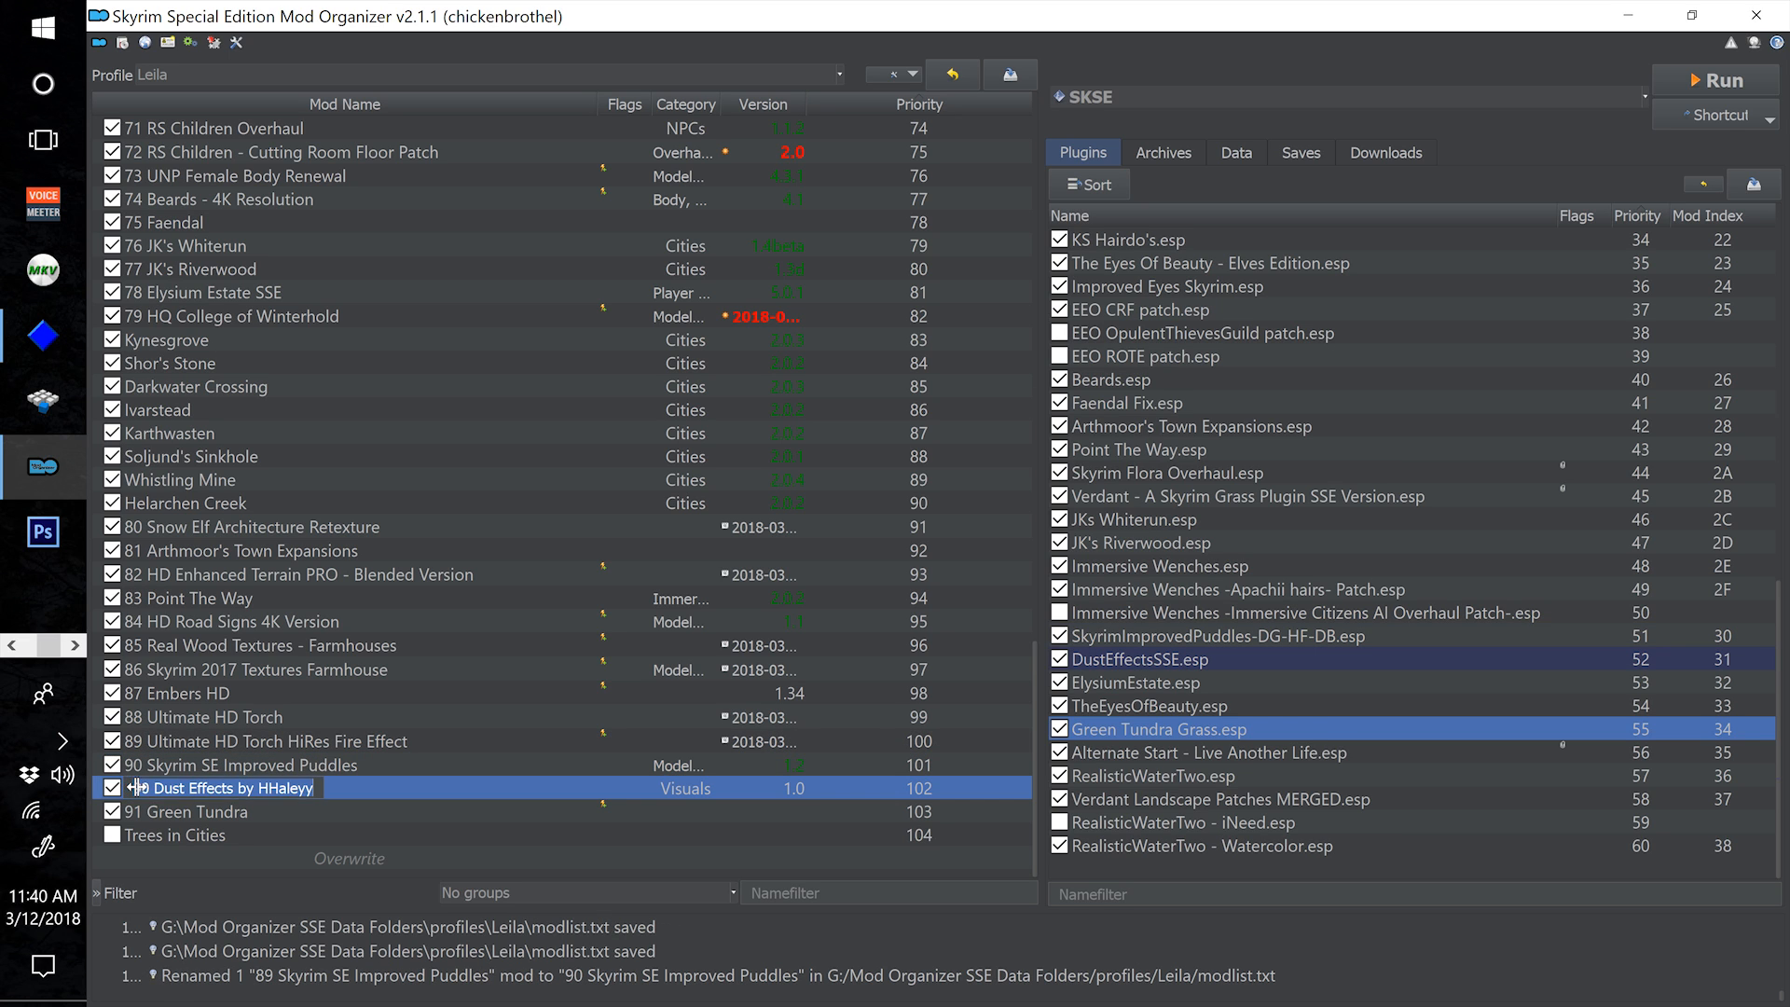
{"action": "left_click", "coordinate": [150, 783]}
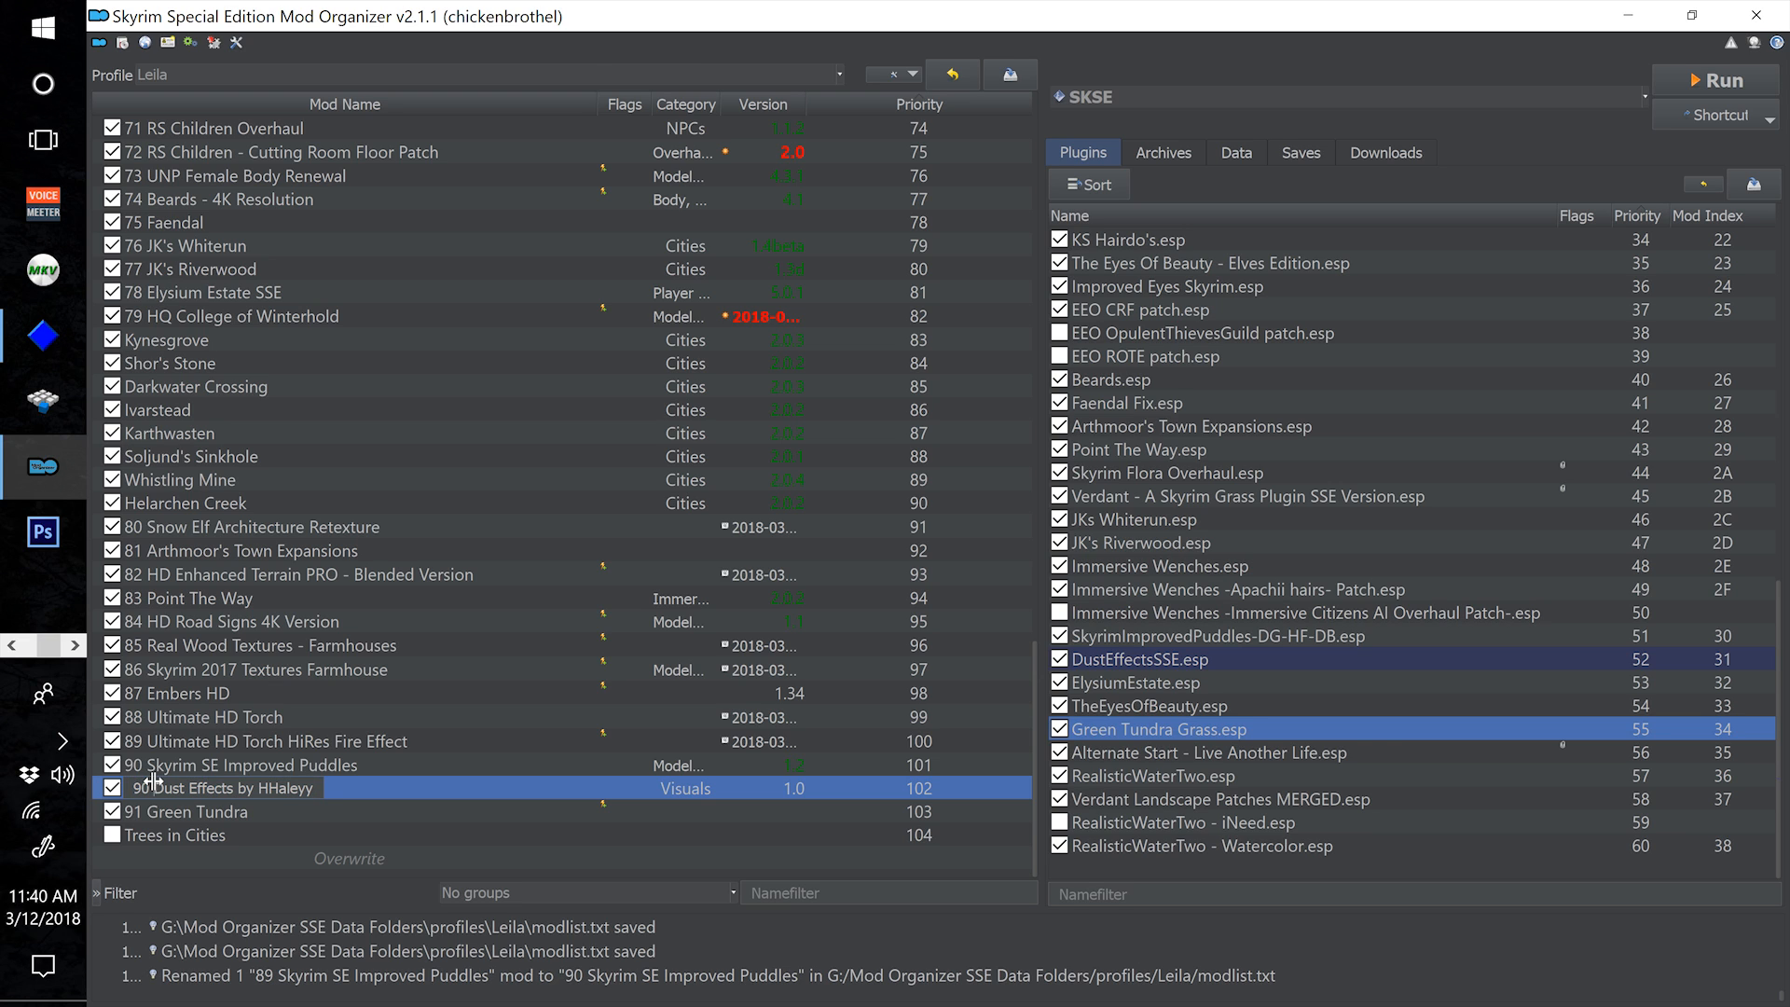
{"action": "key", "text": "BackSpace"}
{"action": "type", "text": "1"}
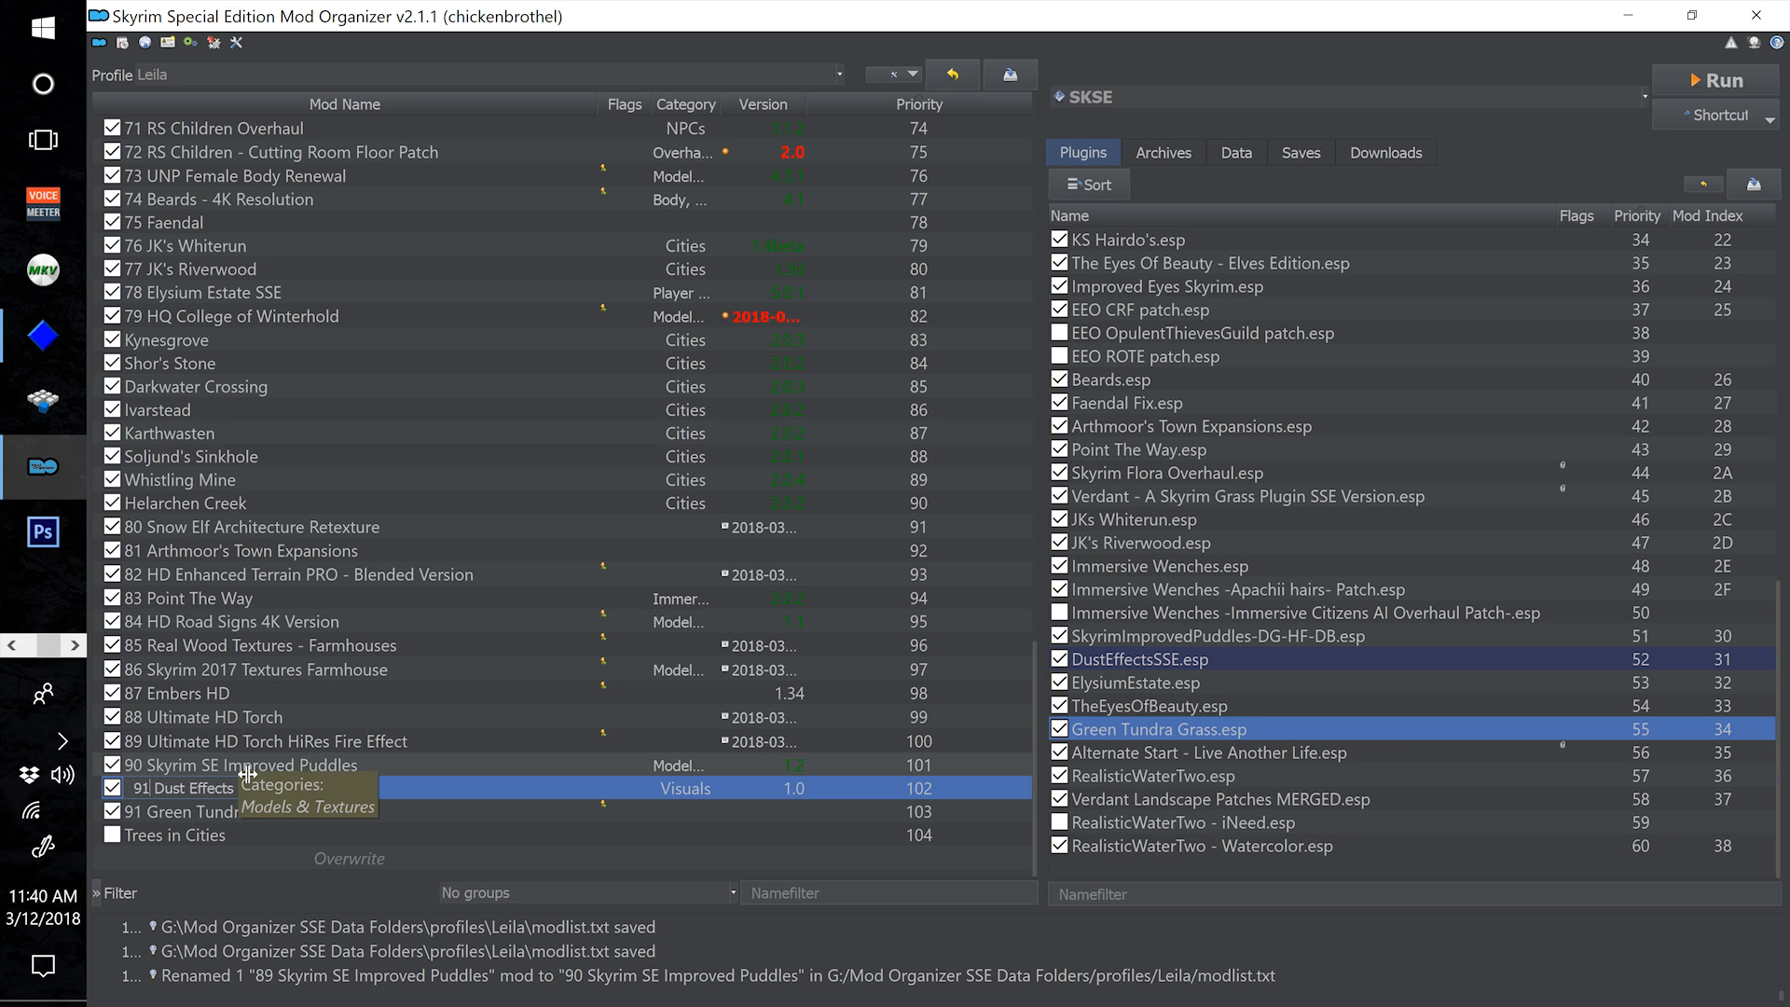
{"action": "key", "text": "Return"}
Renumber the Green Tundra mod to 92 in its name
{"action": "left_click", "coordinate": [163, 812]}
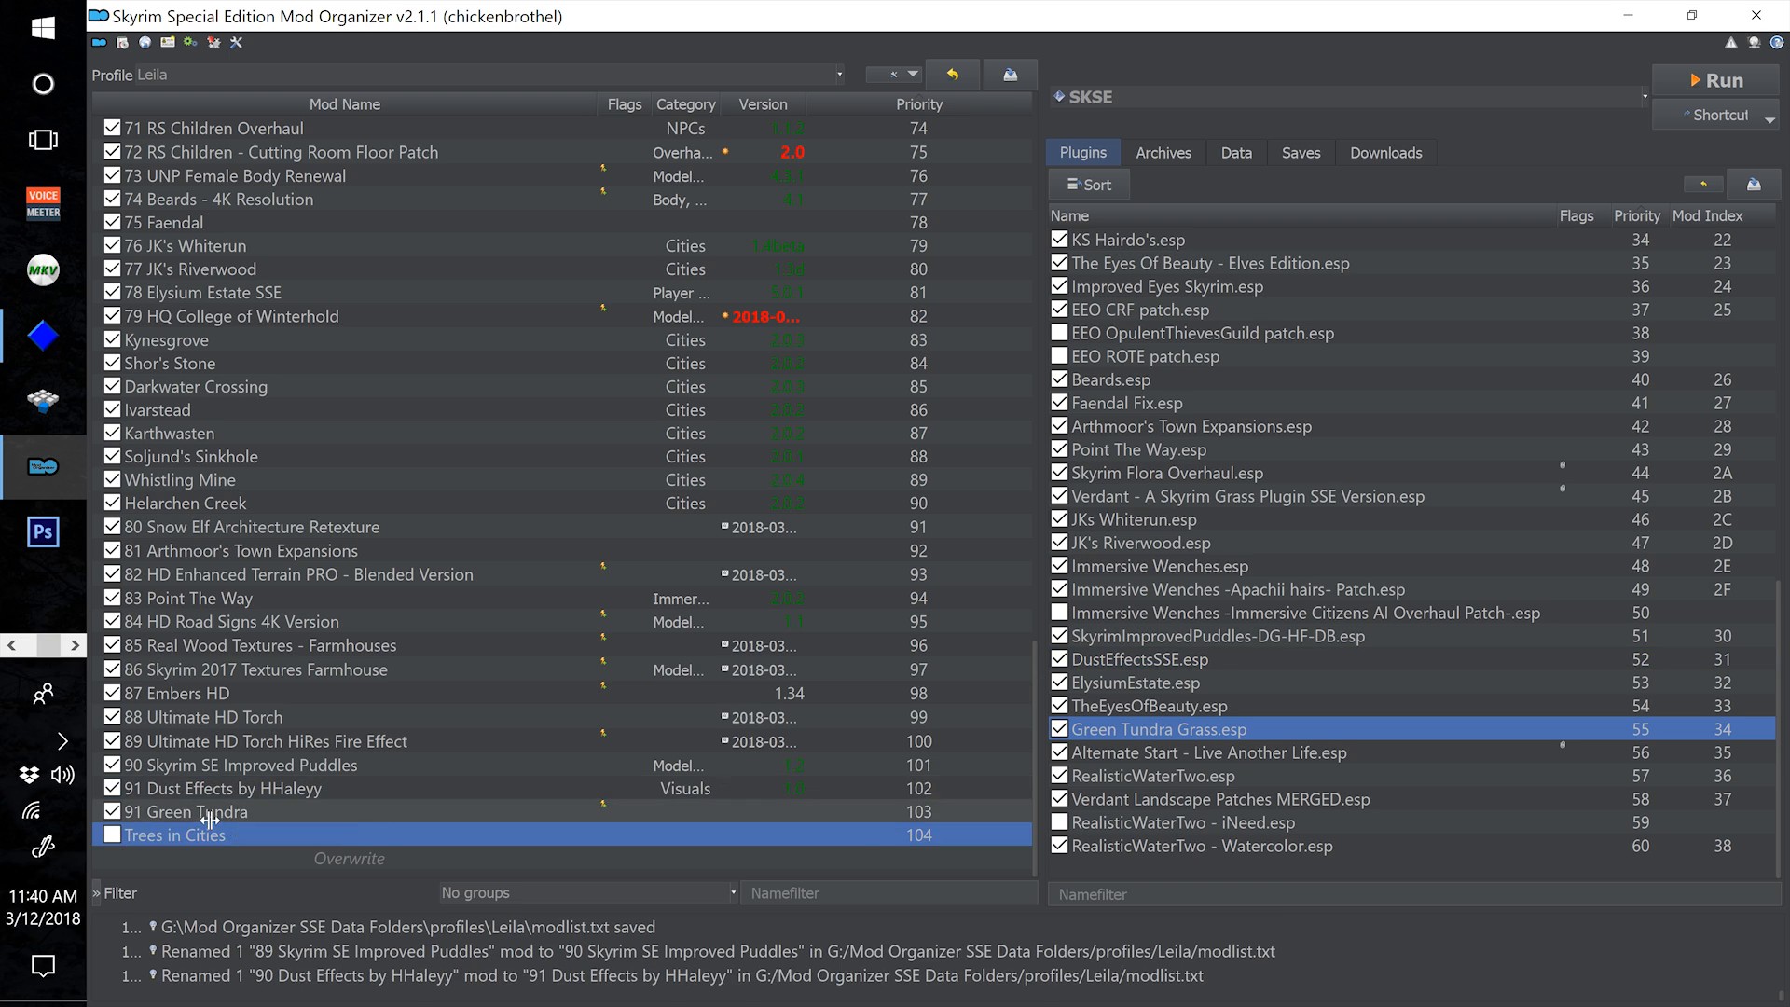
{"action": "key", "text": "F2"}
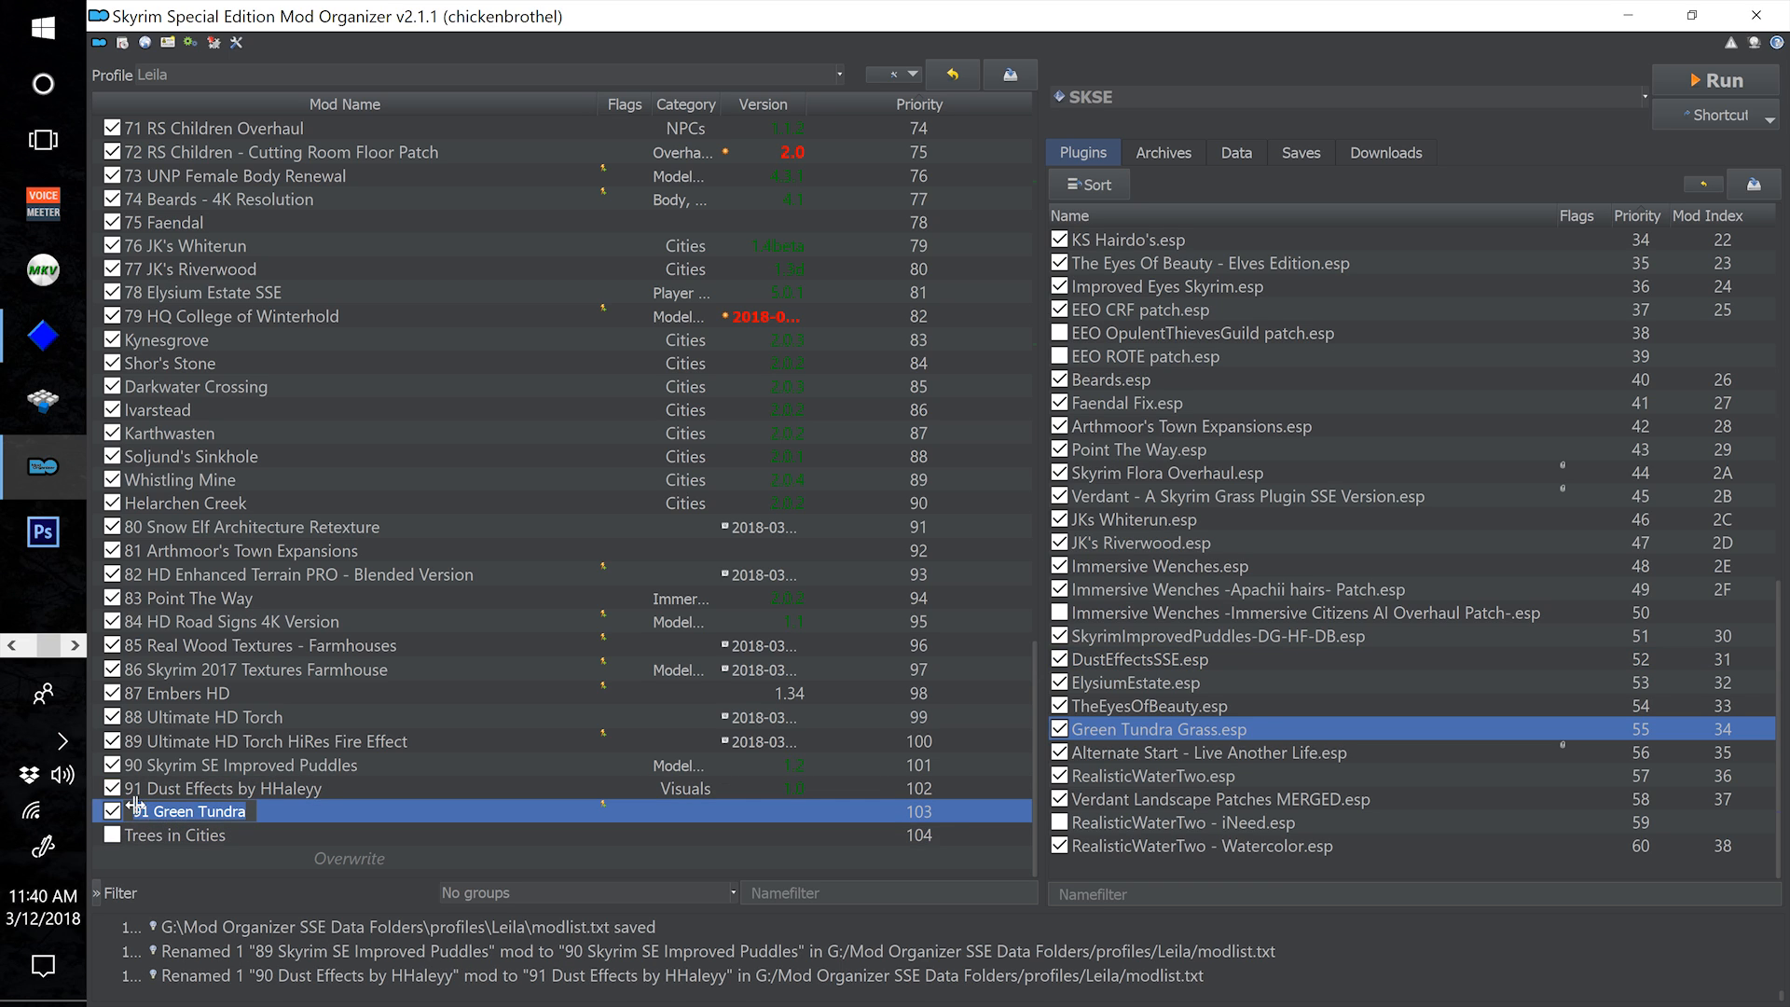
{"action": "left_click", "coordinate": [144, 810]}
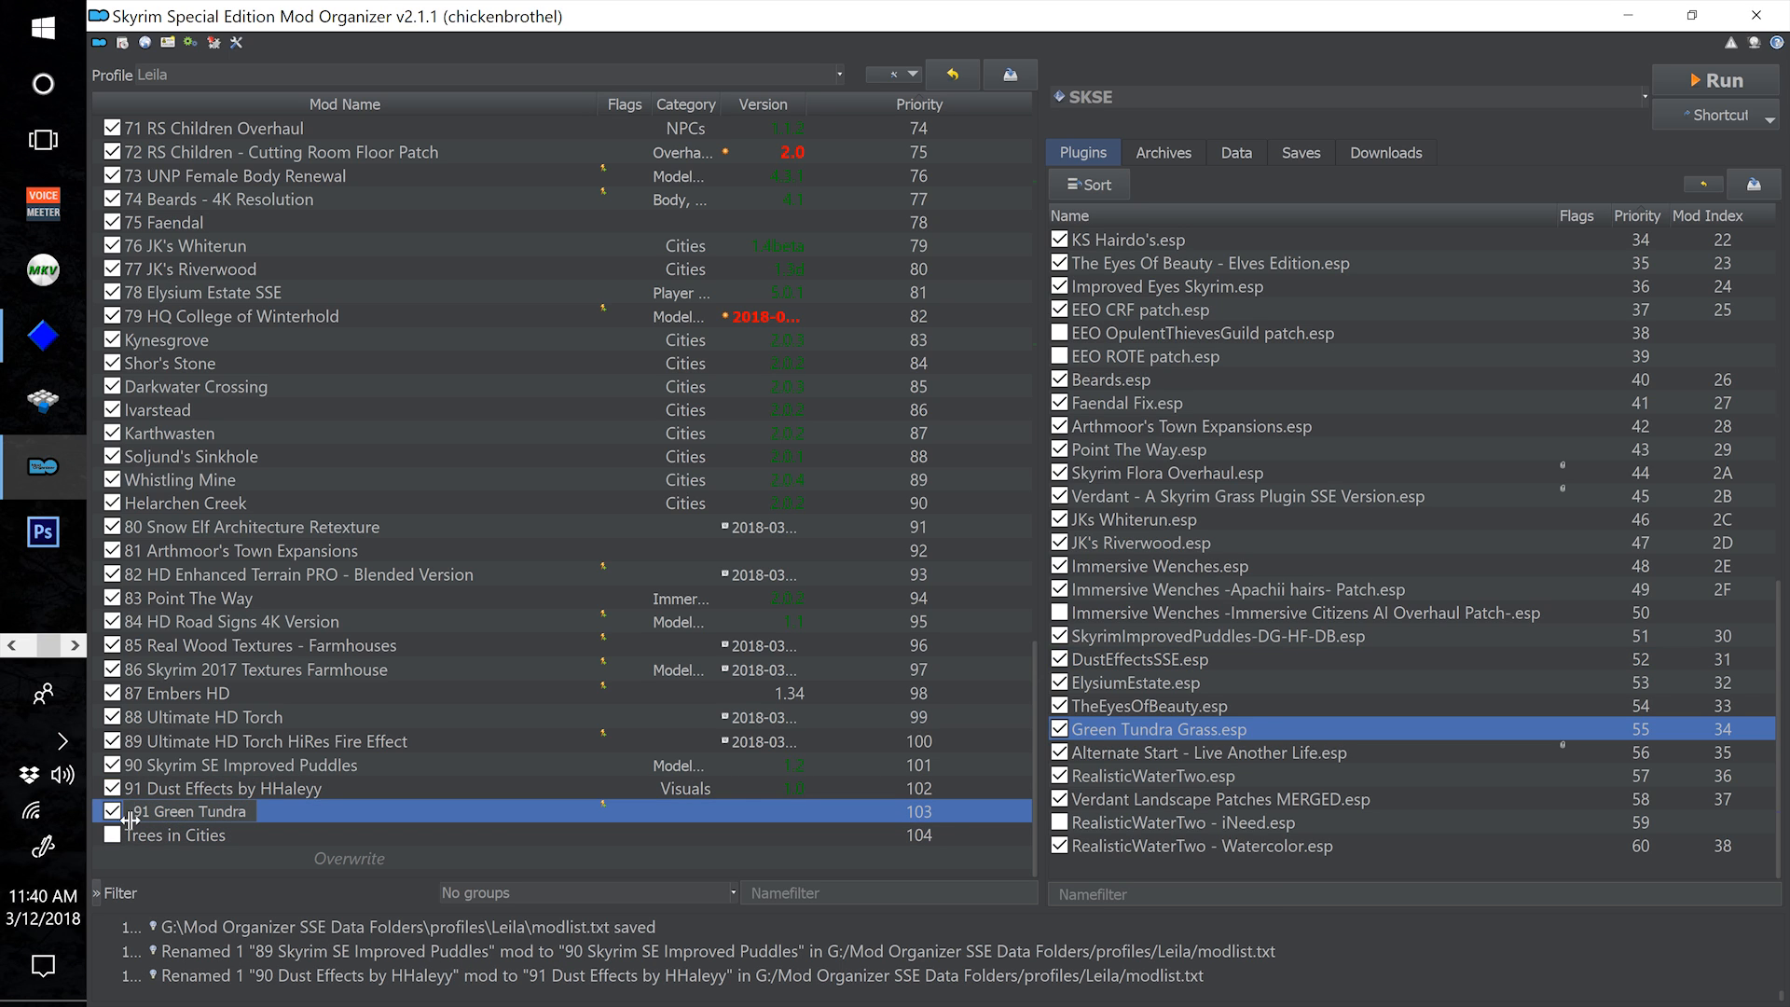
{"action": "double_click", "coordinate": [141, 811]}
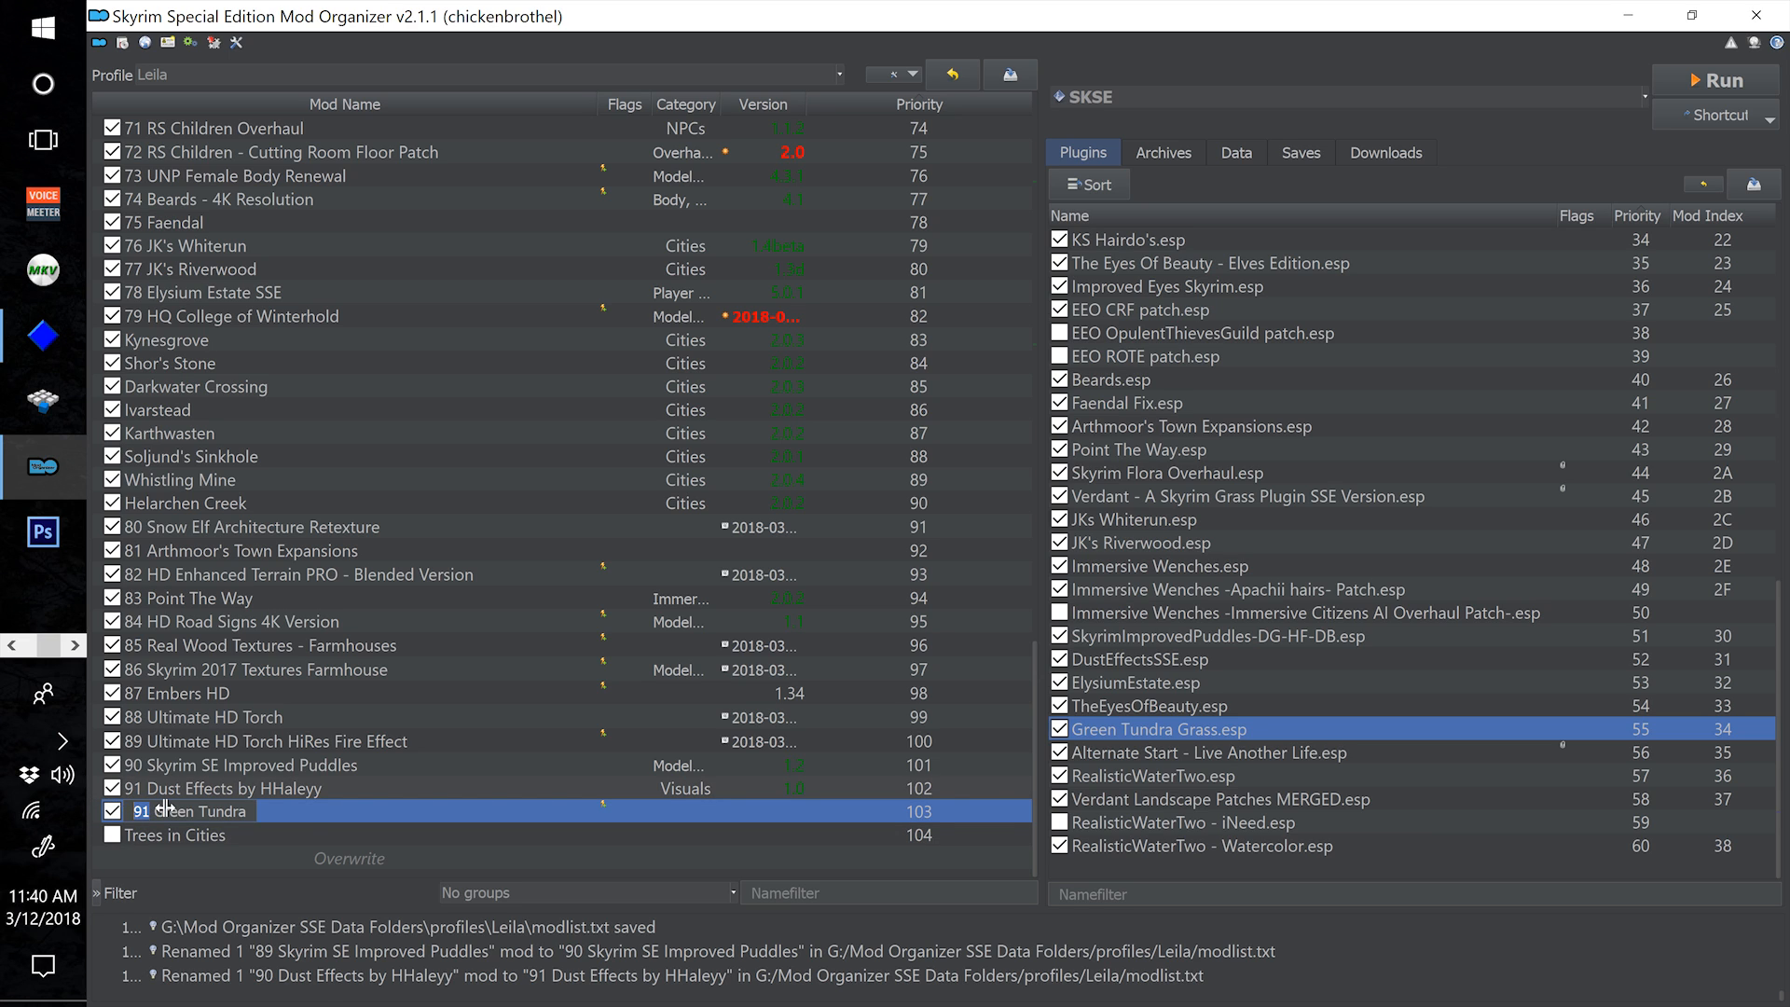
{"action": "type", "text": "92"}
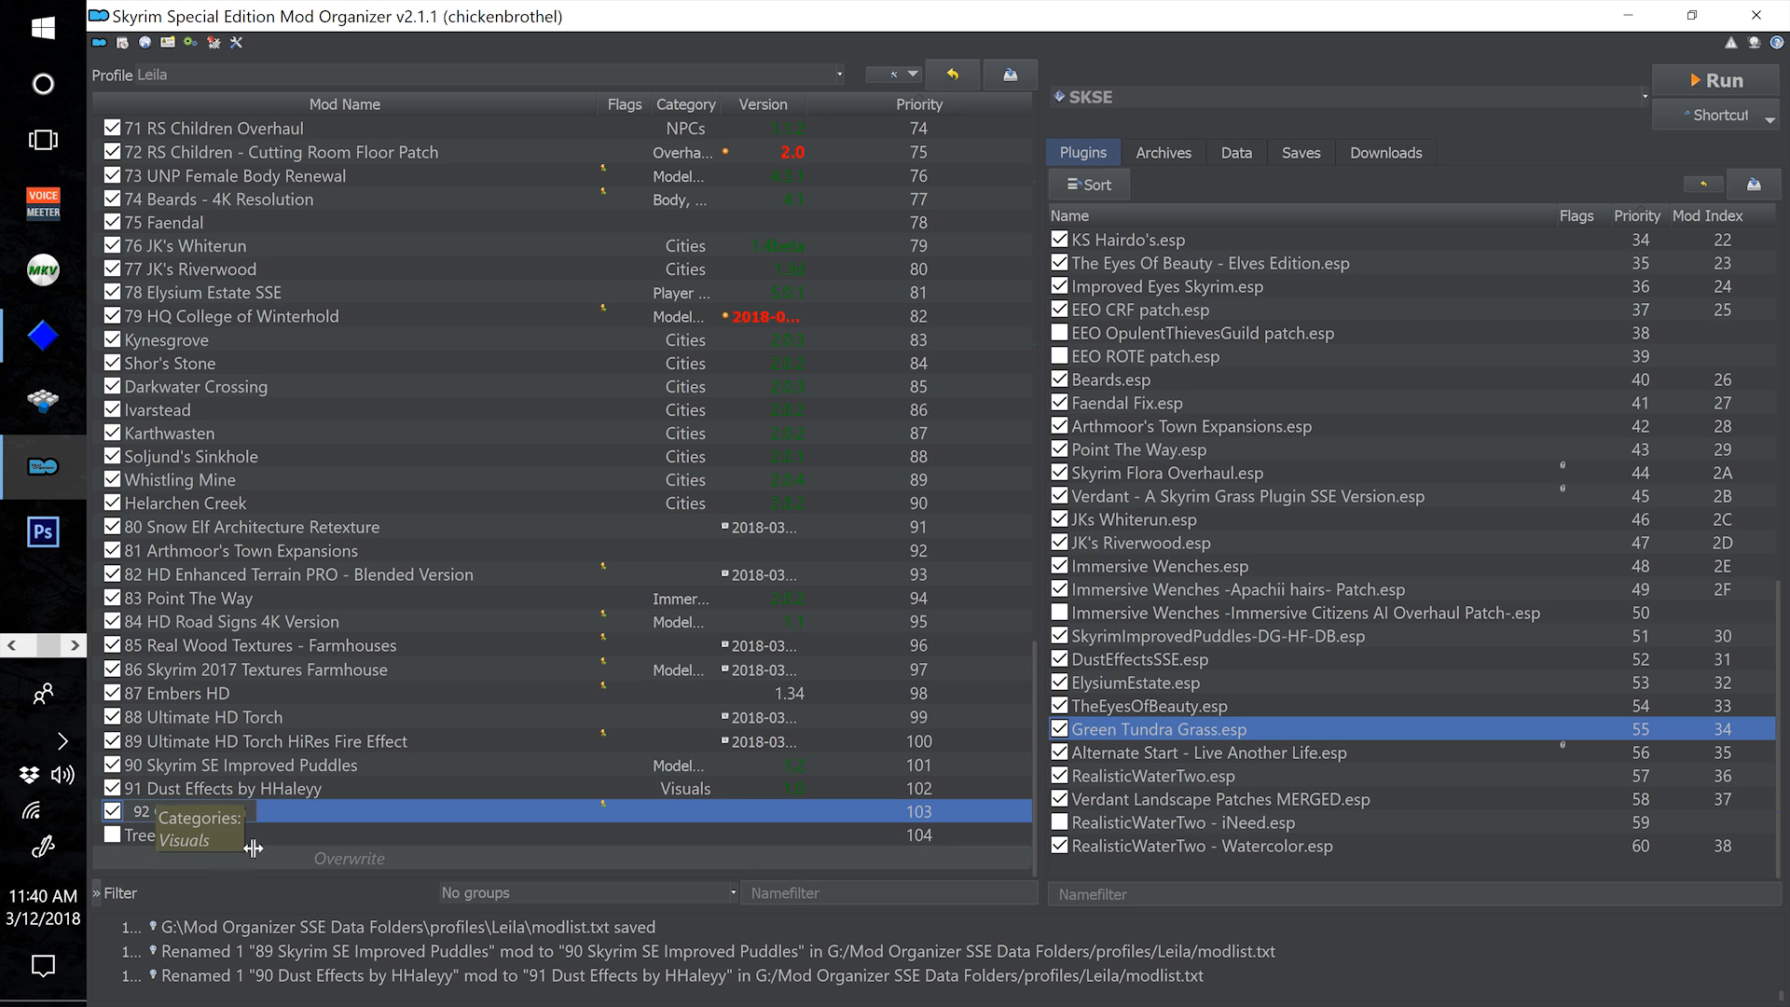
{"action": "left_click", "coordinate": [291, 834]}
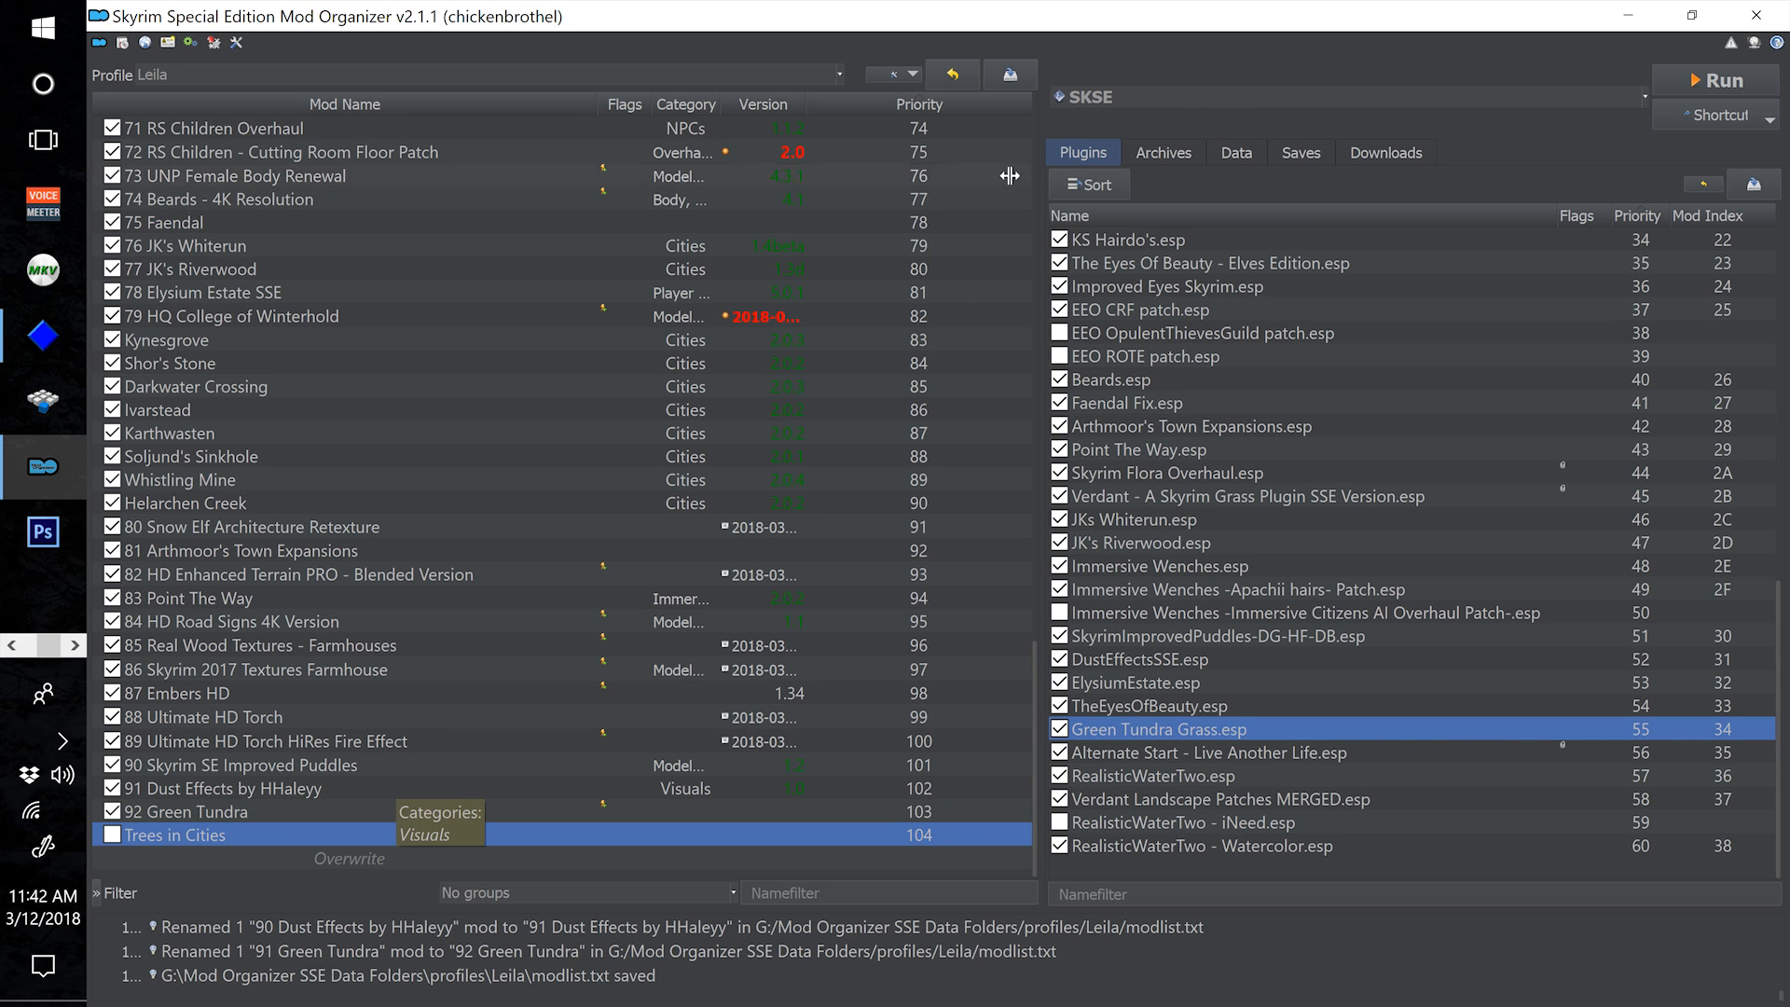
Look through the available executables and review the numbered entries of the mod list
{"action": "left_click", "coordinate": [1172, 103]}
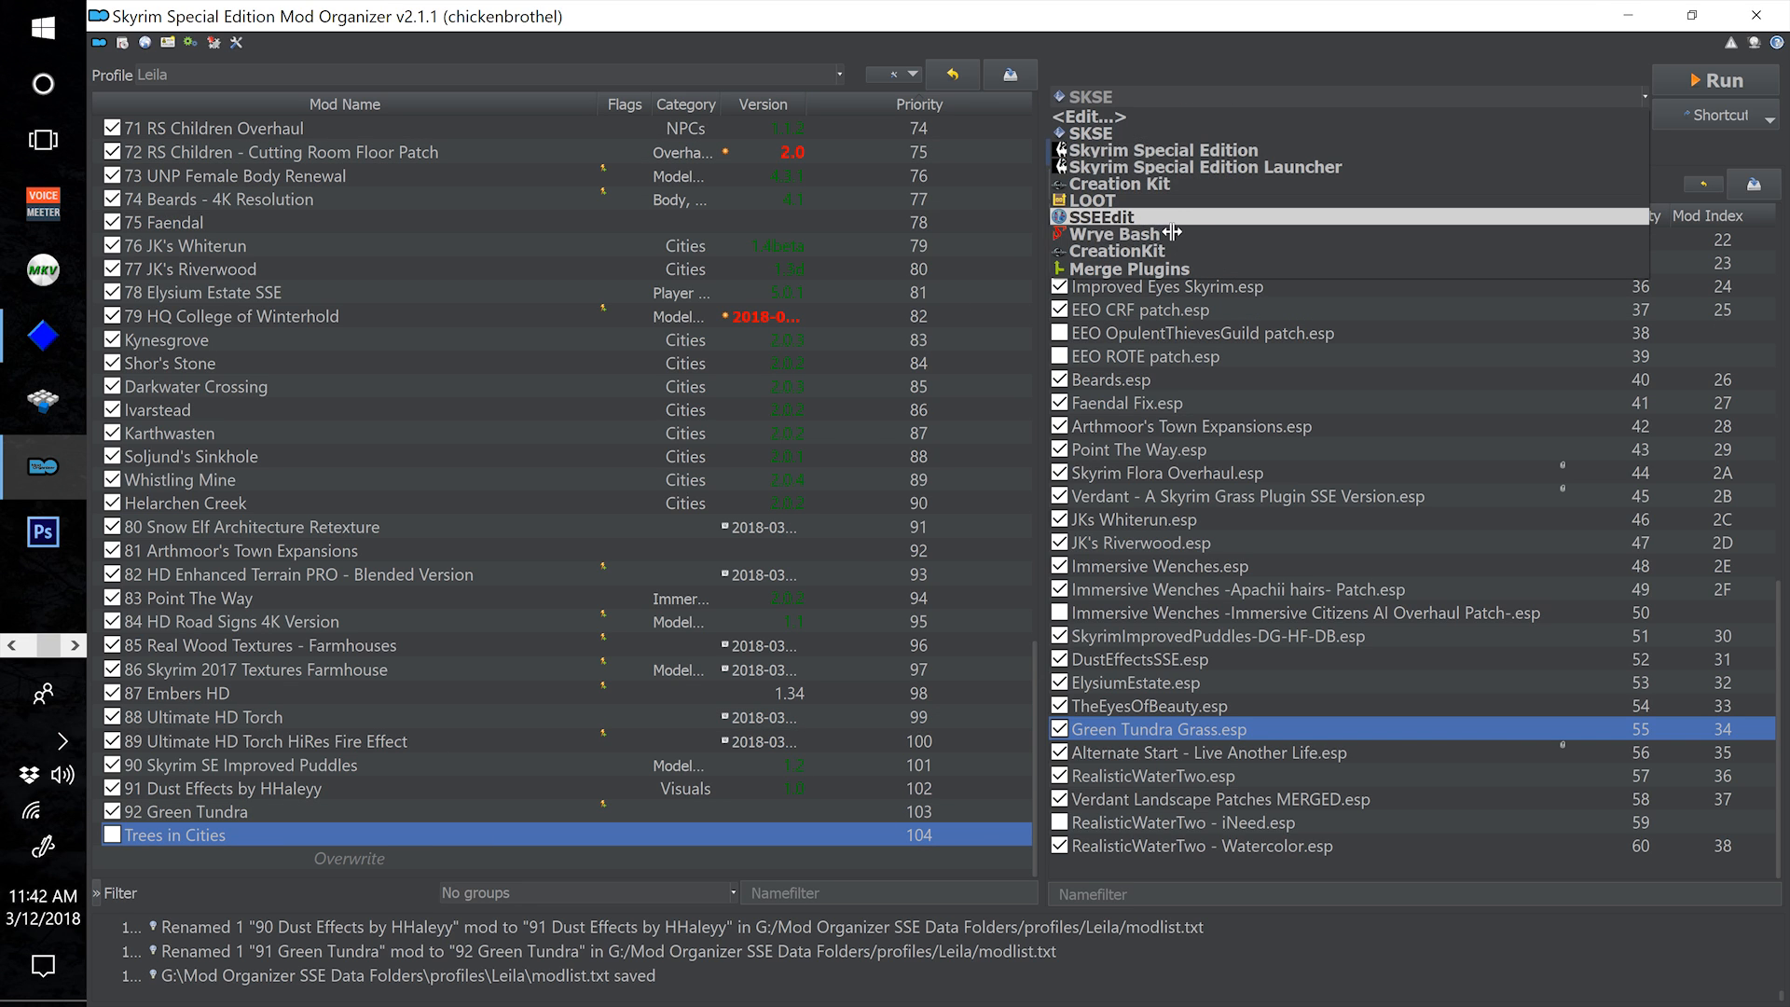
{"action": "left_click", "coordinate": [1186, 10]}
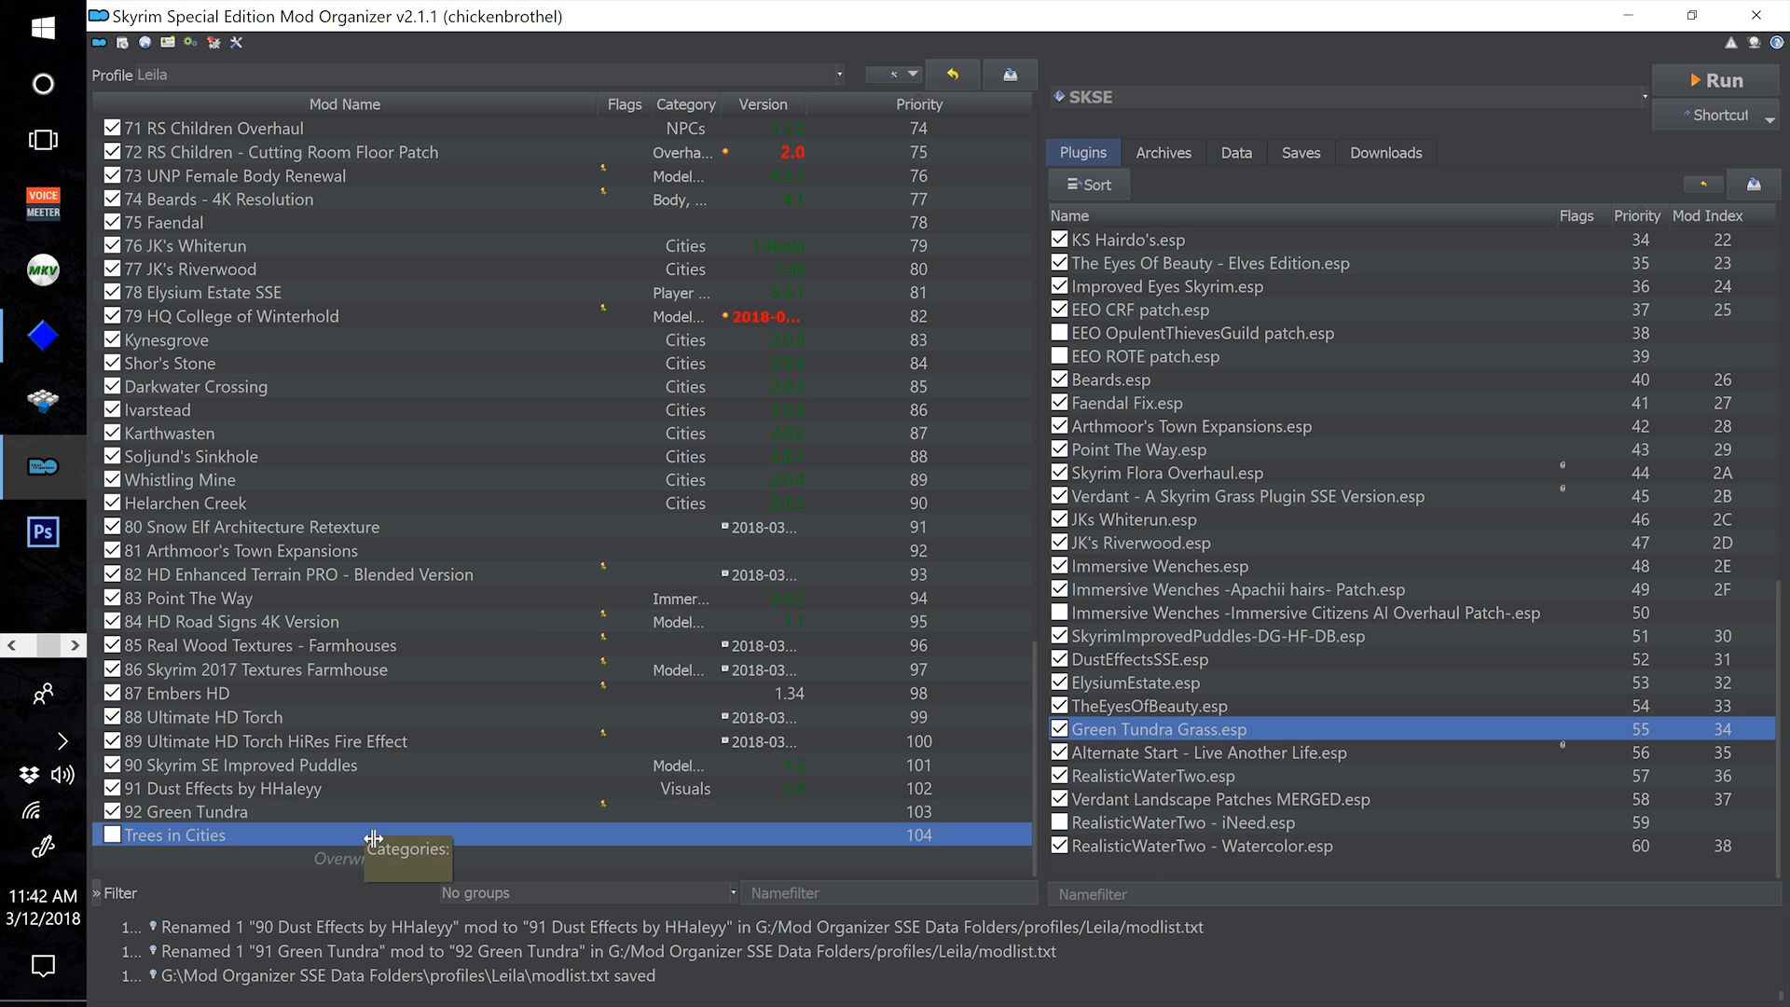
{"action": "scroll", "coordinate": [517, 732], "scroll_direction": "up", "scroll_amount": 2}
{"action": "scroll", "coordinate": [517, 732], "scroll_direction": "up", "scroll_amount": 2}
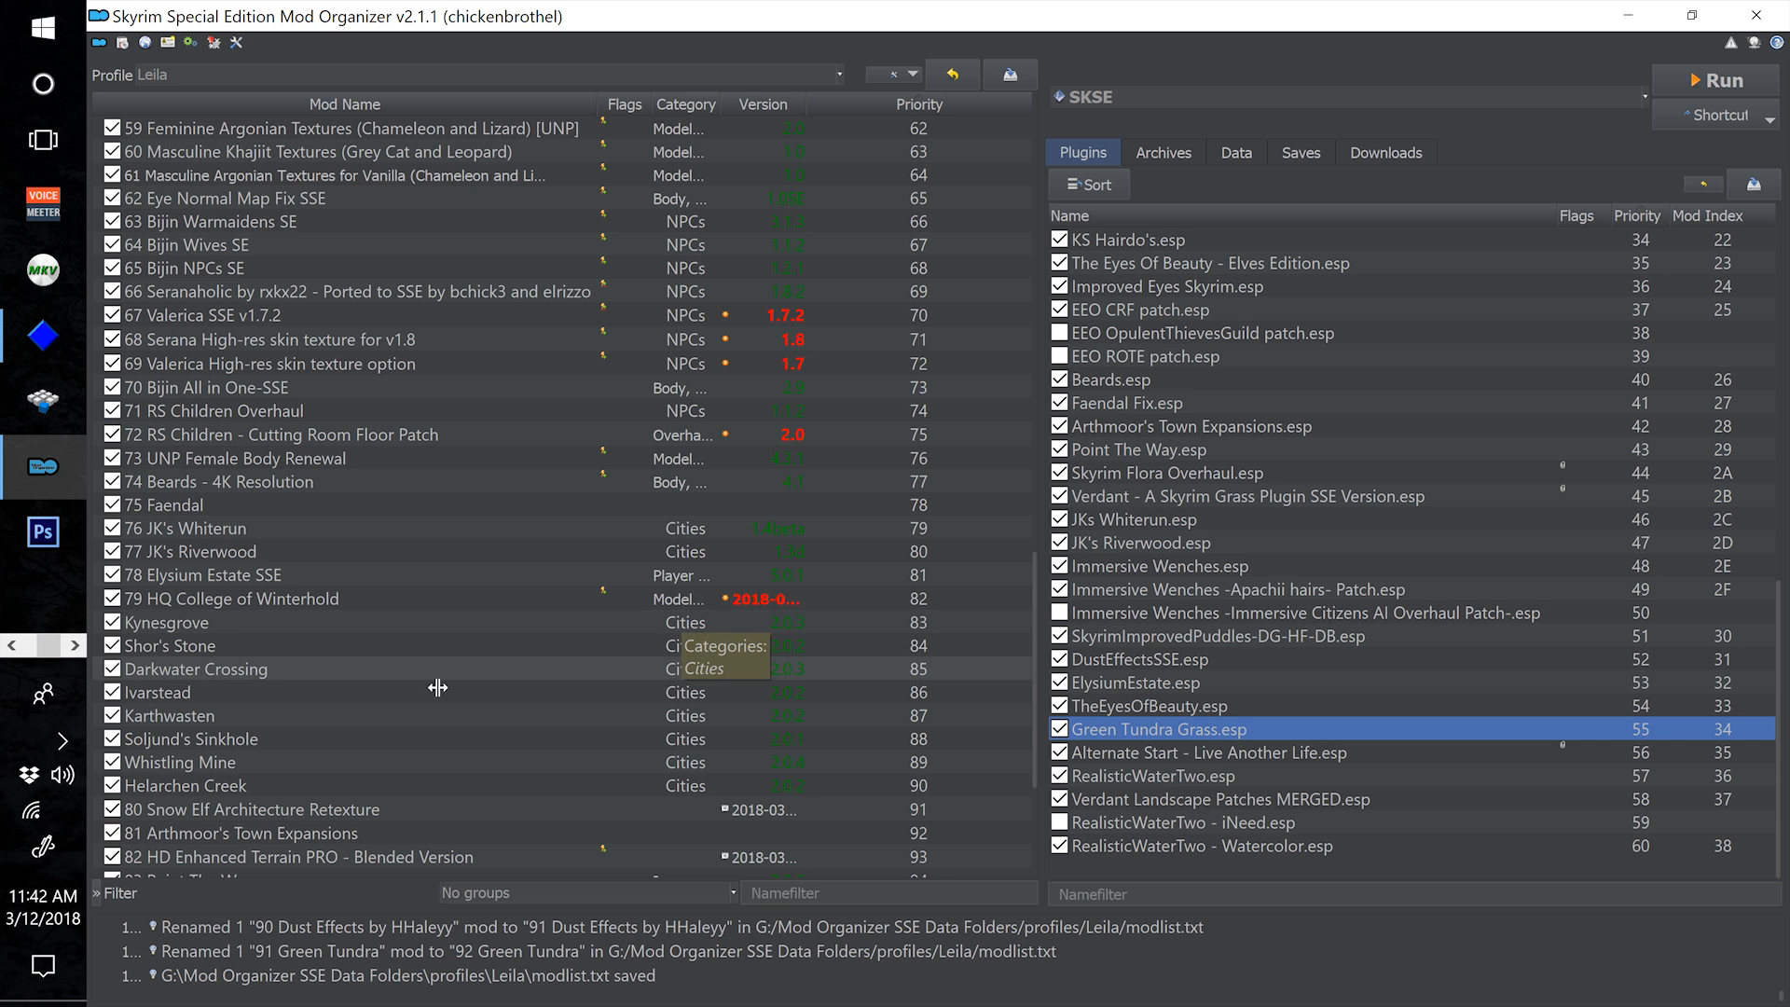
{"action": "scroll", "coordinate": [580, 670], "scroll_direction": "up", "scroll_amount": 1}
{"action": "scroll", "coordinate": [579, 669], "scroll_direction": "up", "scroll_amount": 2}
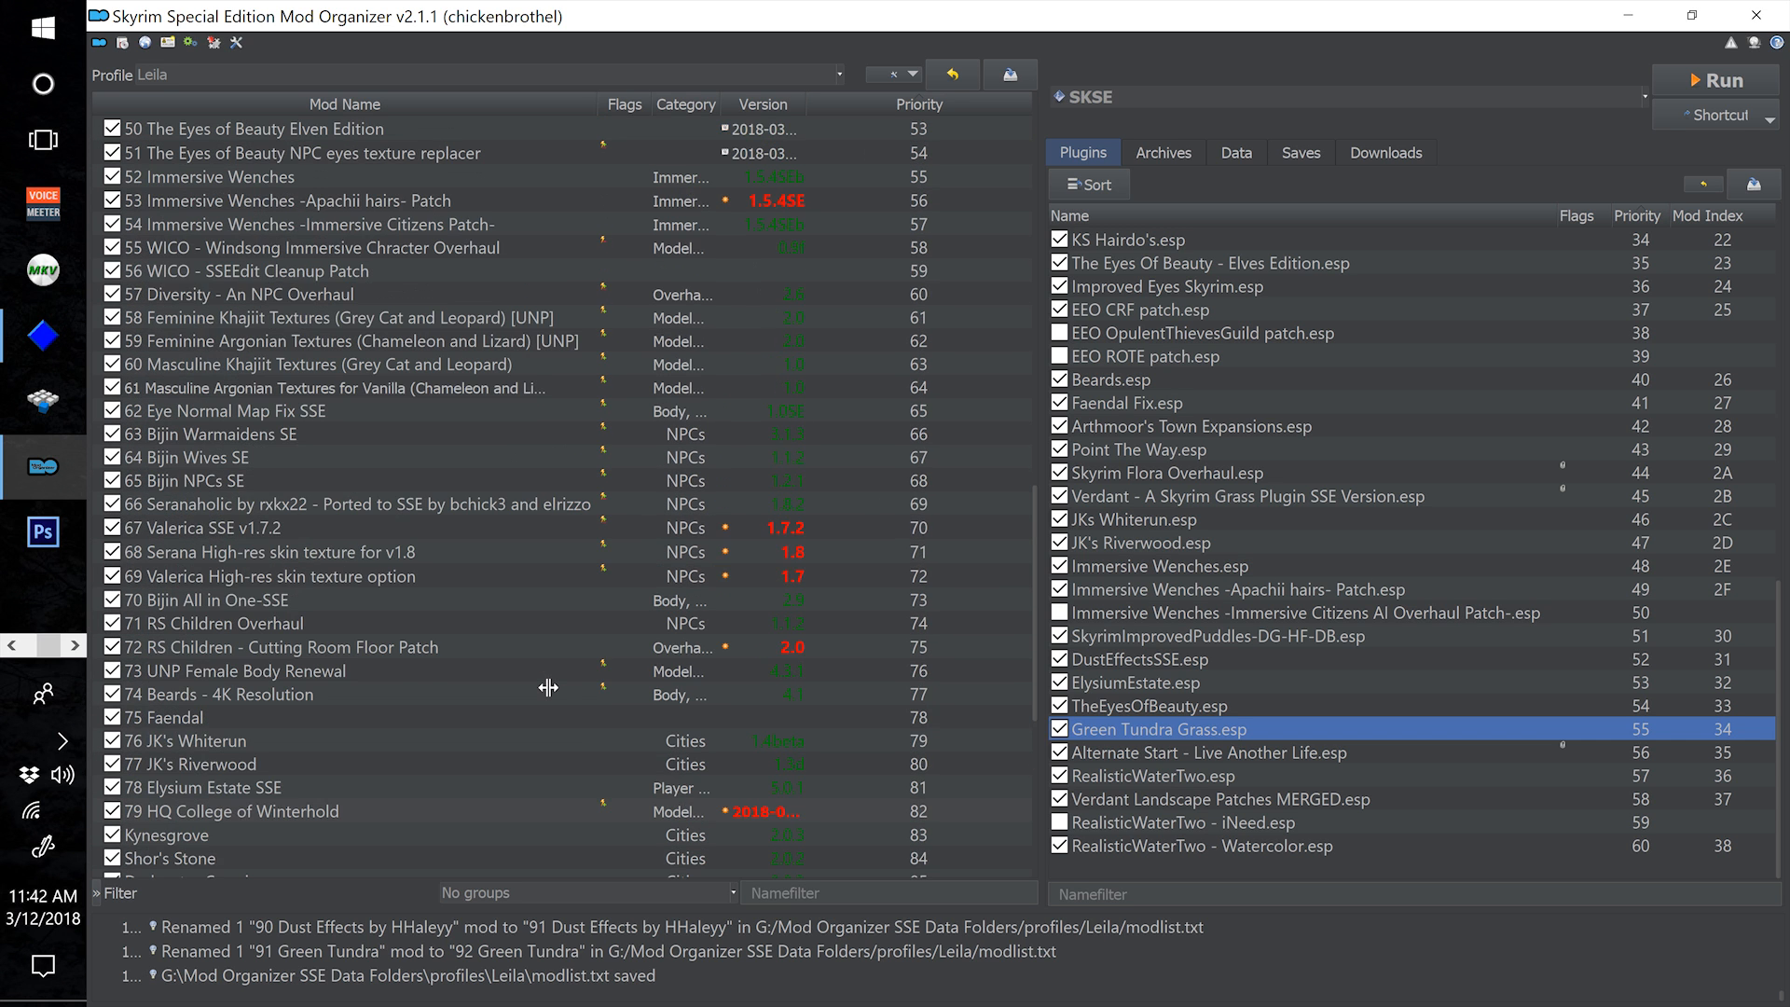
{"action": "scroll", "coordinate": [548, 687], "scroll_direction": "up", "scroll_amount": 3}
{"action": "scroll", "coordinate": [527, 596], "scroll_direction": "down", "scroll_amount": 10}
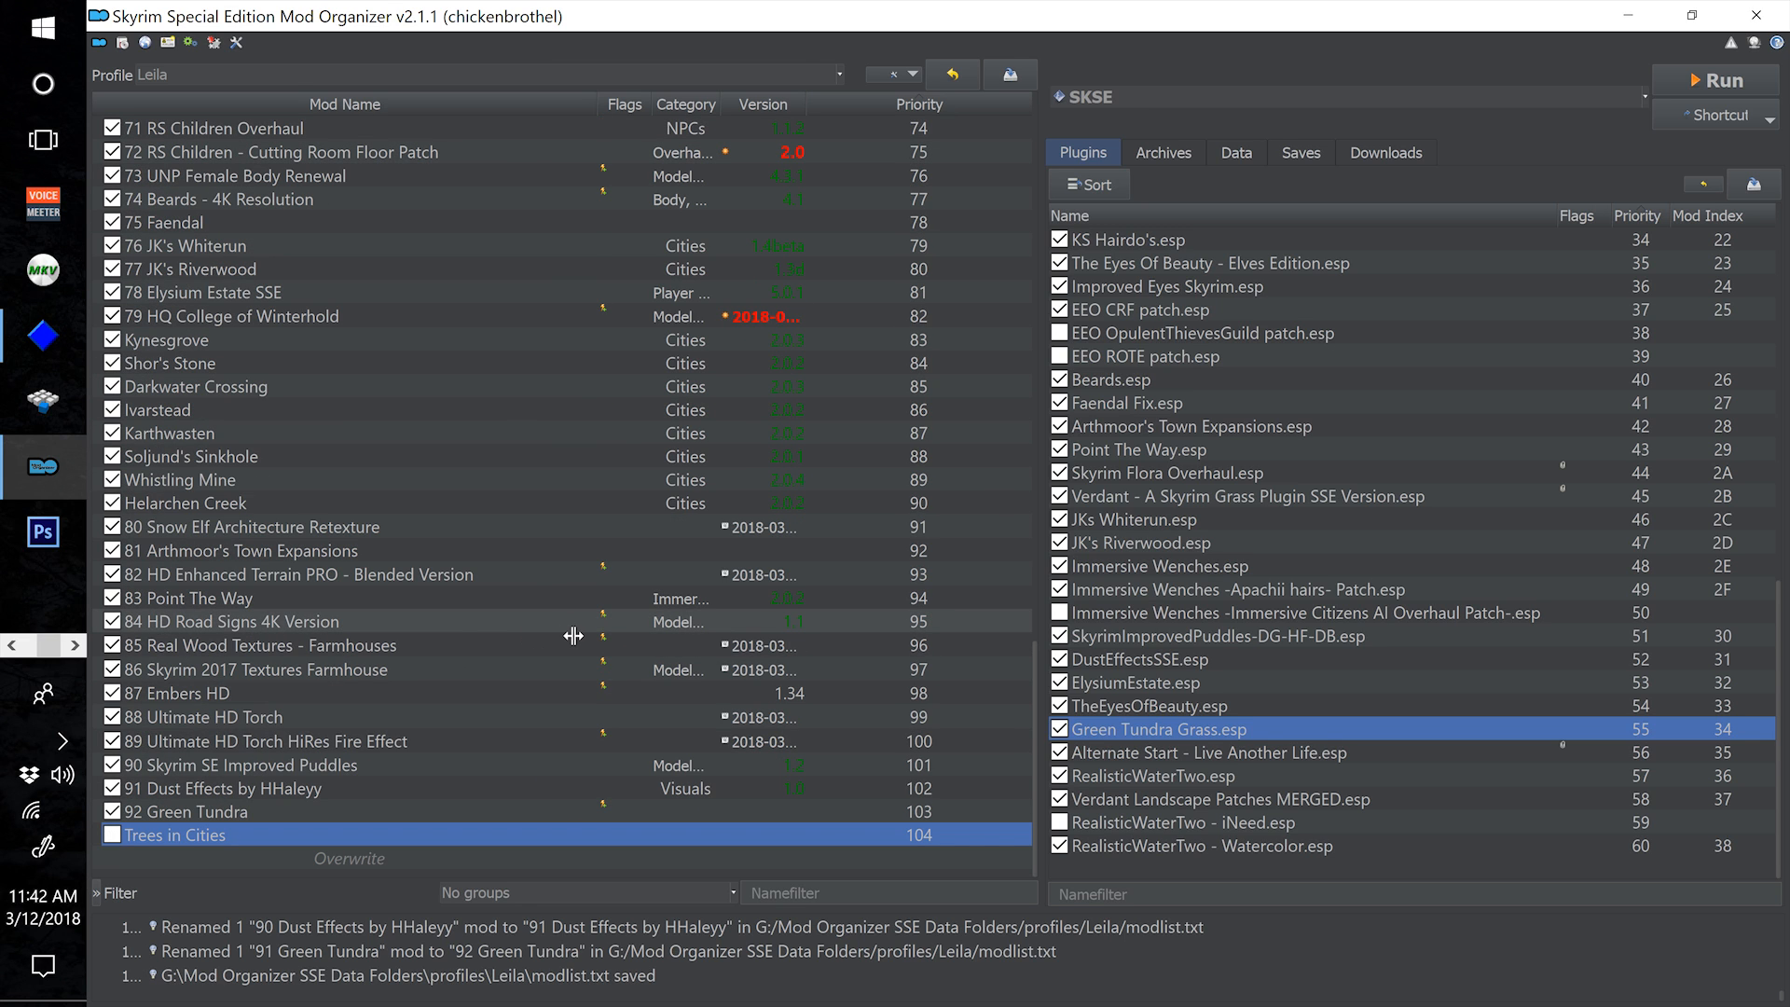
Examine the unnumbered town mods from Helarchen Creek up to Kynesgrove and their place in the mod list
{"action": "left_click", "coordinate": [281, 503]}
{"action": "left_click", "coordinate": [289, 479]}
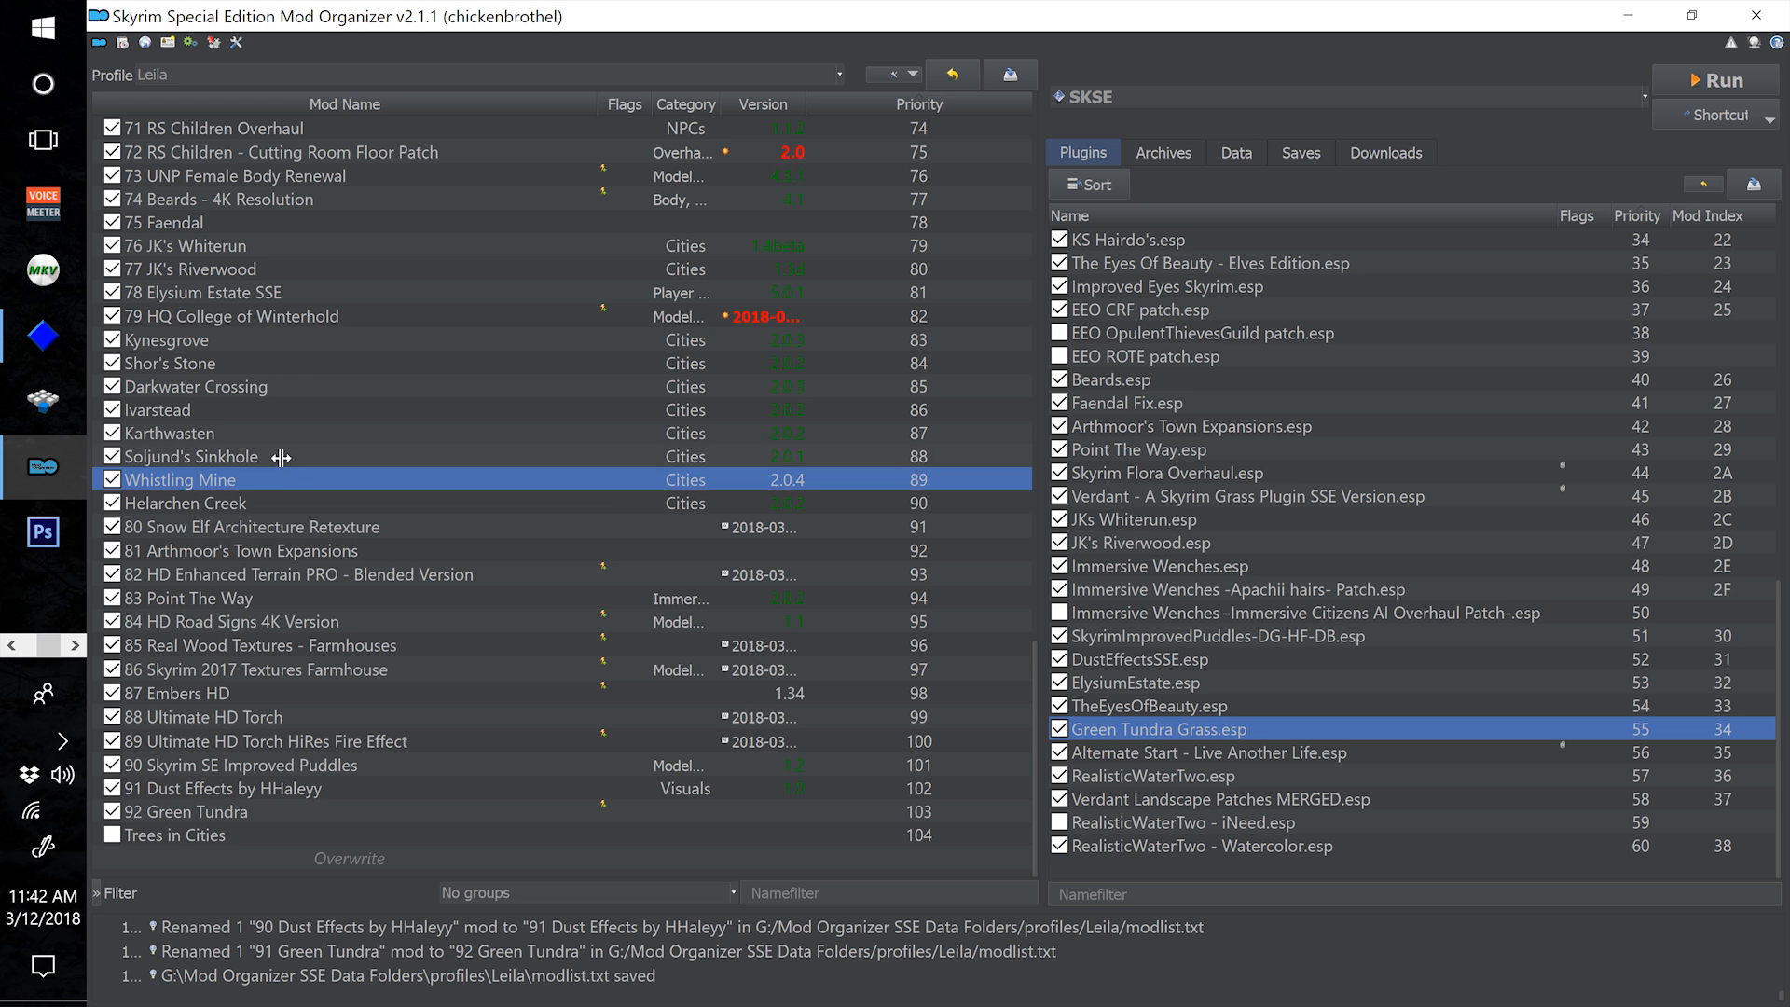
{"action": "left_click", "coordinate": [285, 456]}
{"action": "left_click", "coordinate": [283, 433]}
{"action": "left_click", "coordinate": [281, 409]}
{"action": "left_click", "coordinate": [278, 385]}
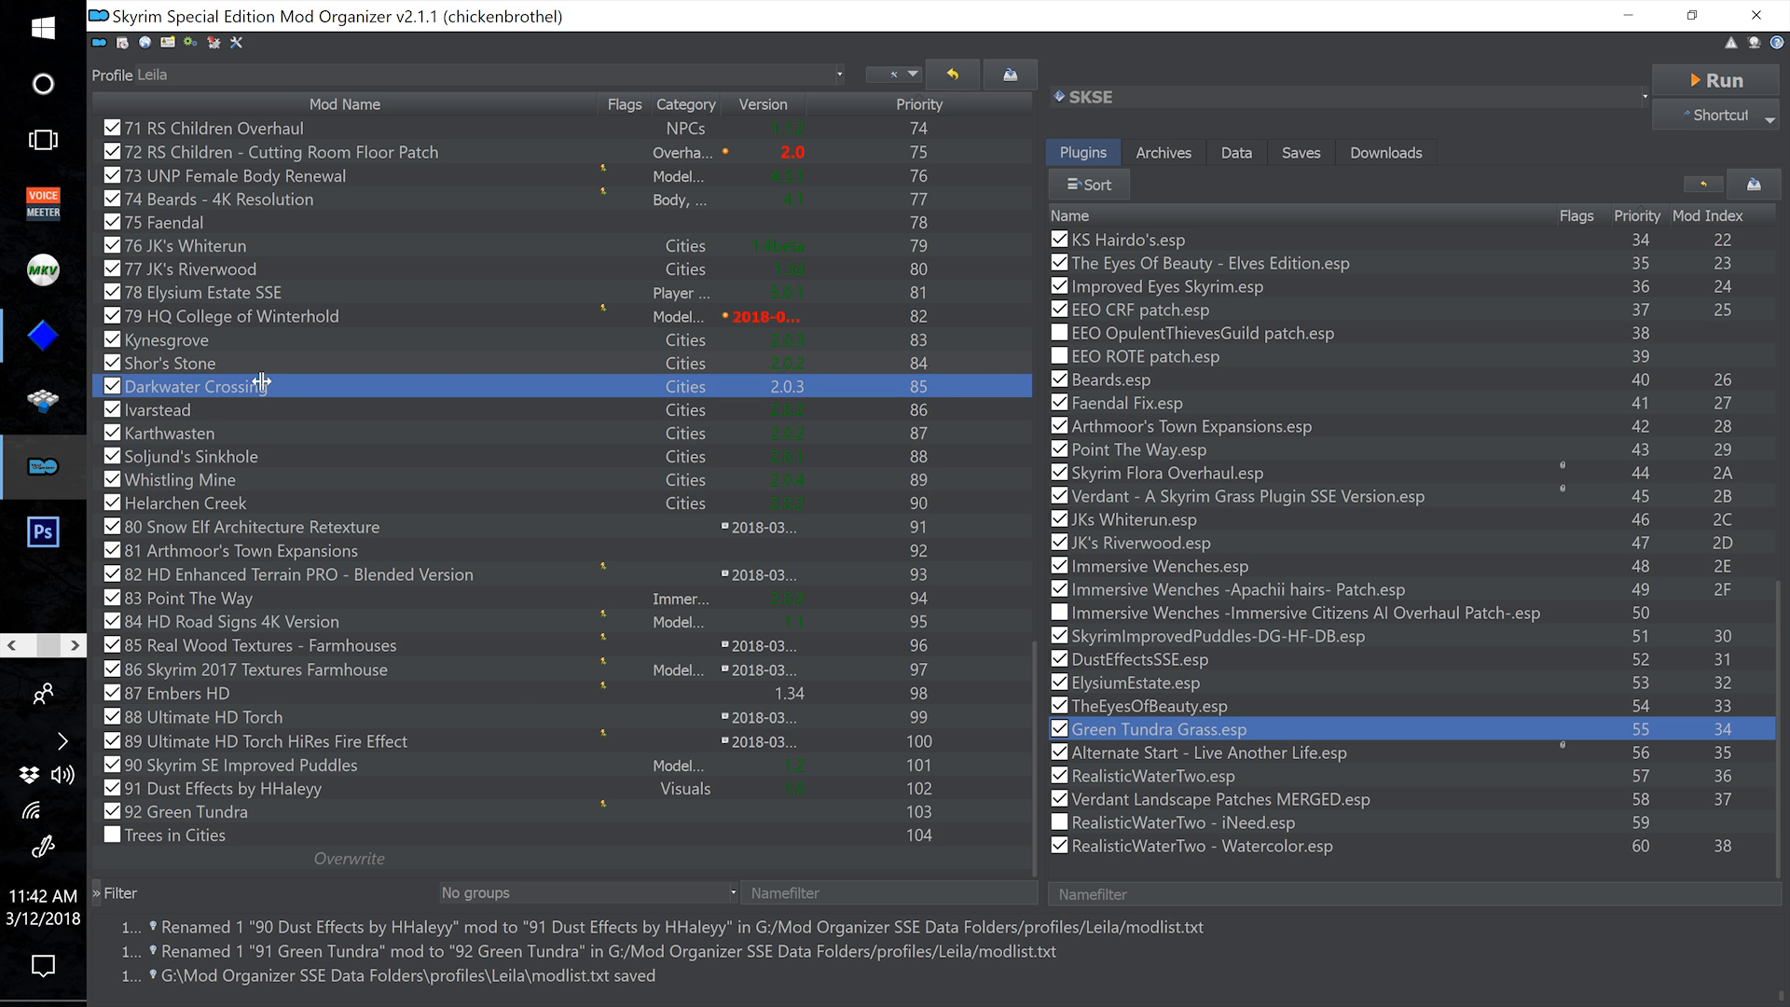
{"action": "left_click", "coordinate": [266, 363]}
{"action": "left_click", "coordinate": [266, 339]}
{"action": "scroll", "coordinate": [371, 432], "scroll_direction": "up", "scroll_amount": 12}
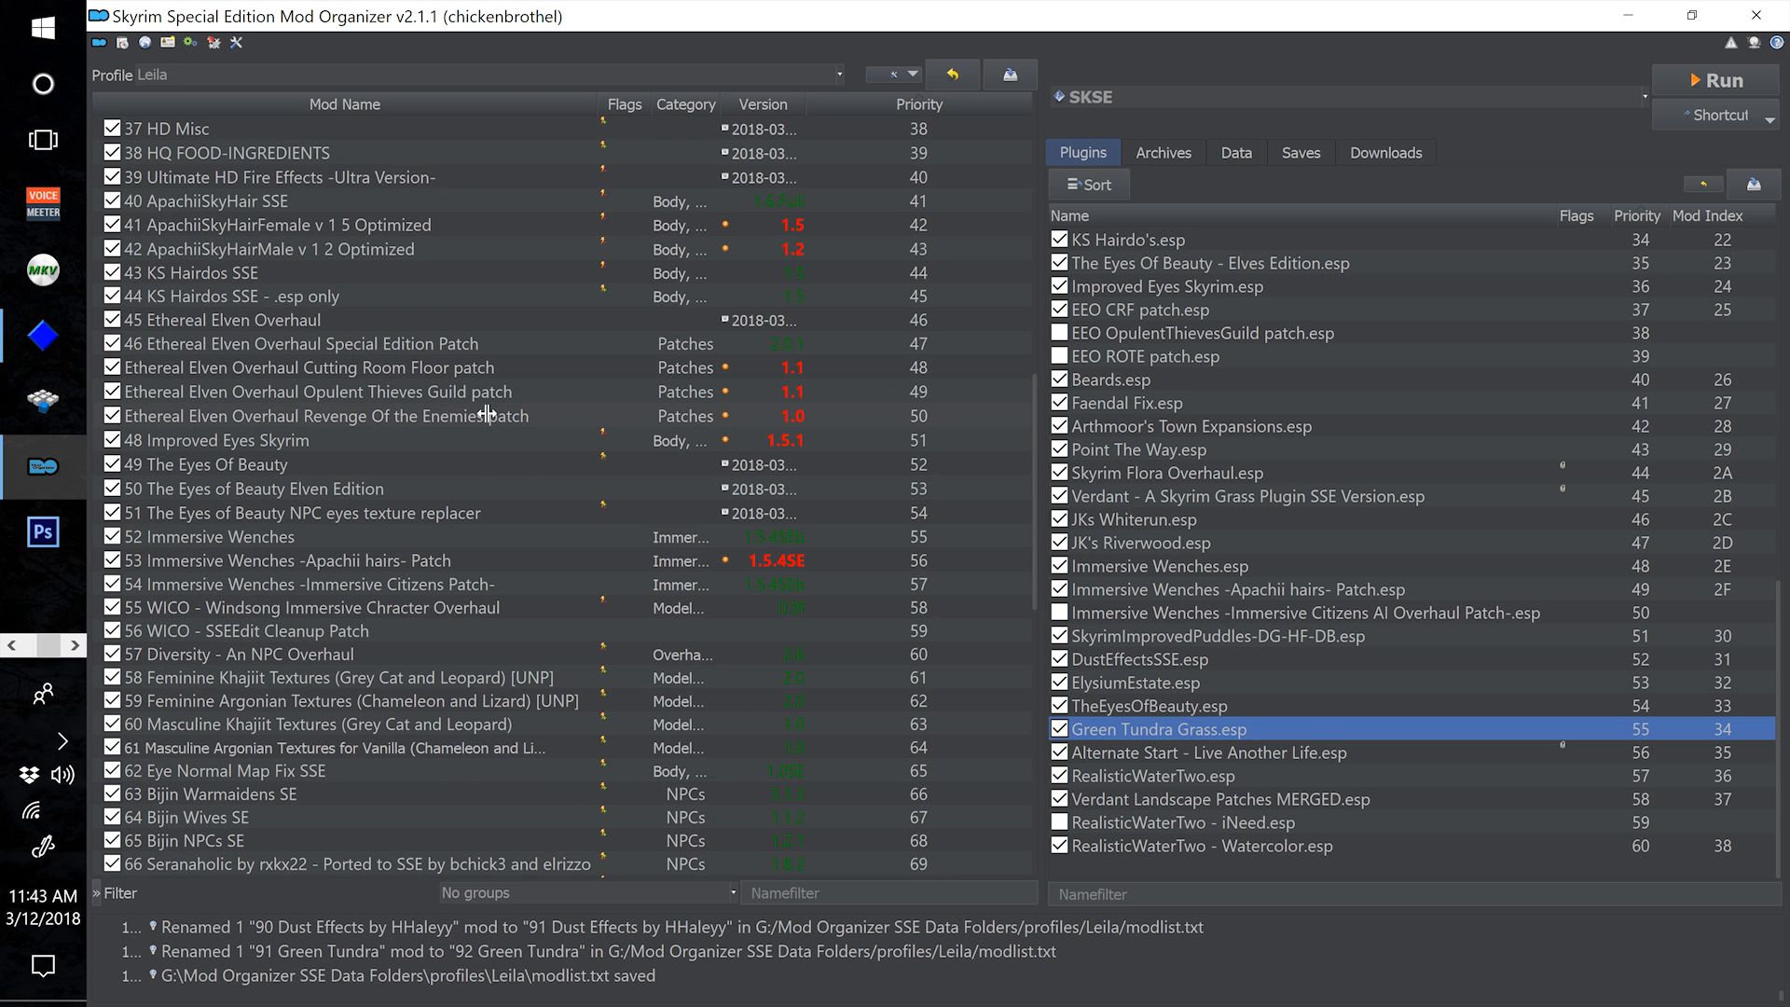
{"action": "scroll", "coordinate": [310, 606], "scroll_direction": "down", "scroll_amount": 9}
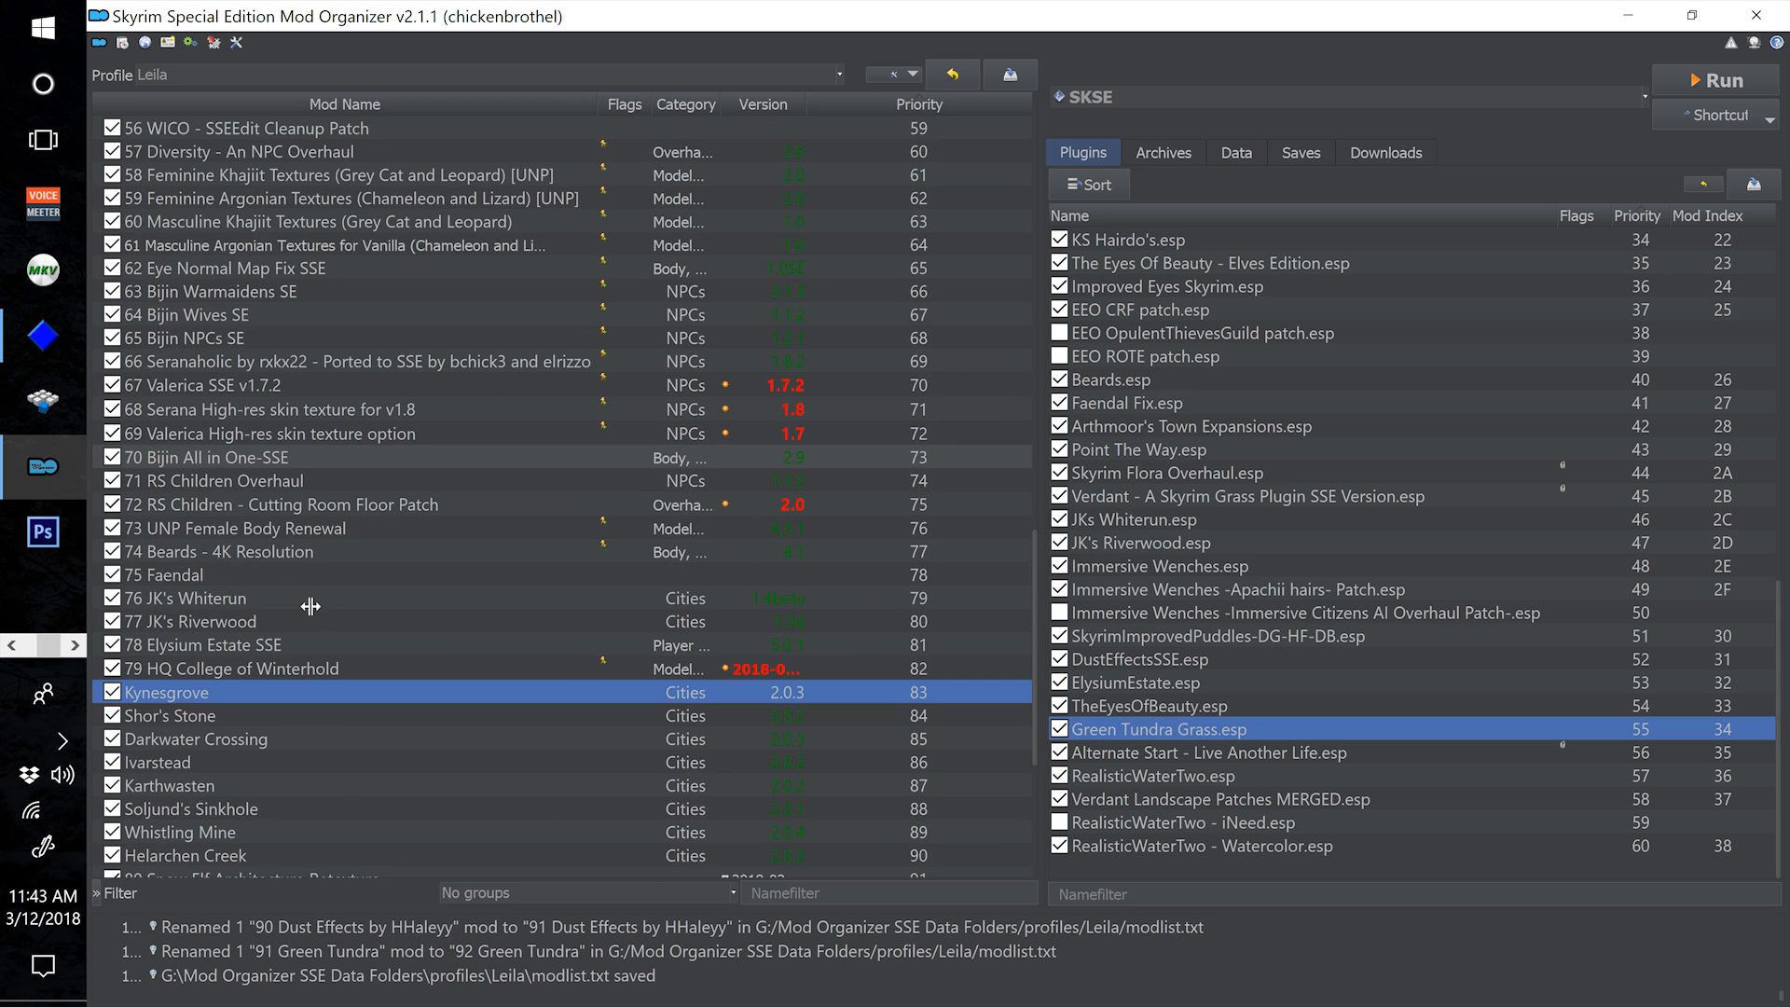
{"action": "scroll", "coordinate": [310, 606], "scroll_direction": "down", "scroll_amount": 1}
{"action": "left_click", "coordinate": [181, 617]}
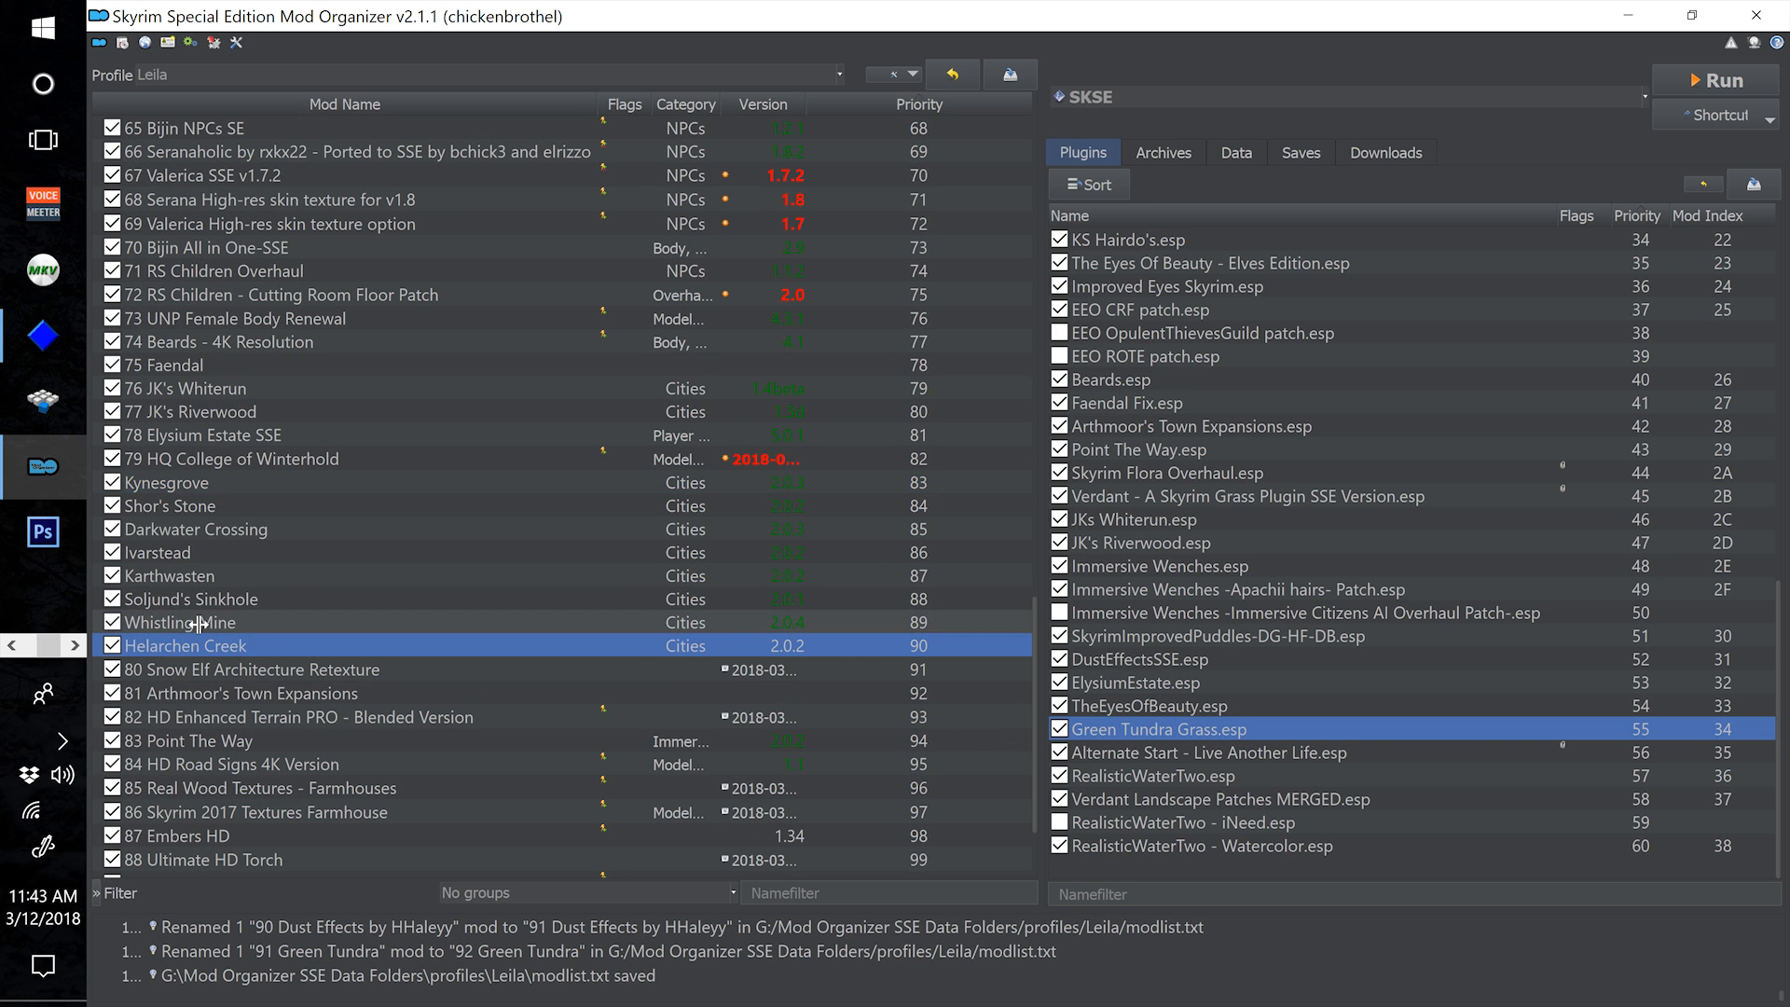
{"action": "left_click_drag", "start_coordinate": [181, 613], "coordinate": [182, 495]}
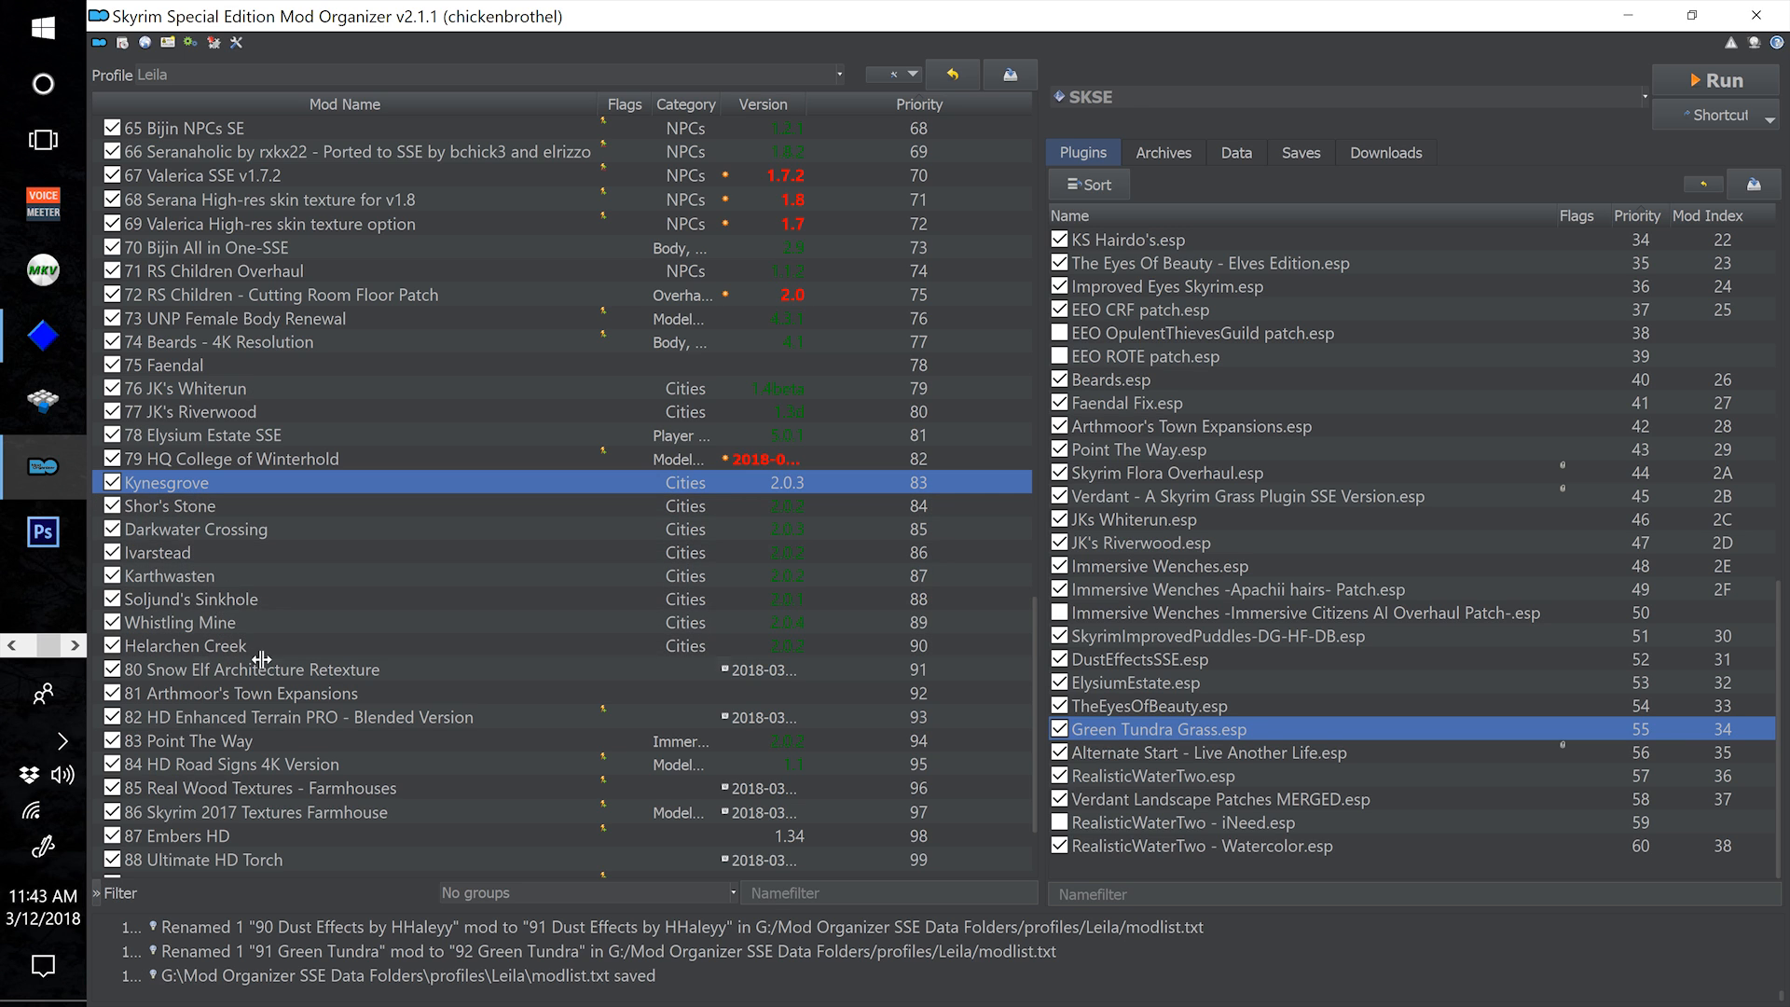
Review the town mods between 79 HQ College of Winterhold and 80 Snow Elf Architecture Retexture one by one
{"action": "scroll", "coordinate": [249, 621], "scroll_direction": "down", "scroll_amount": 2}
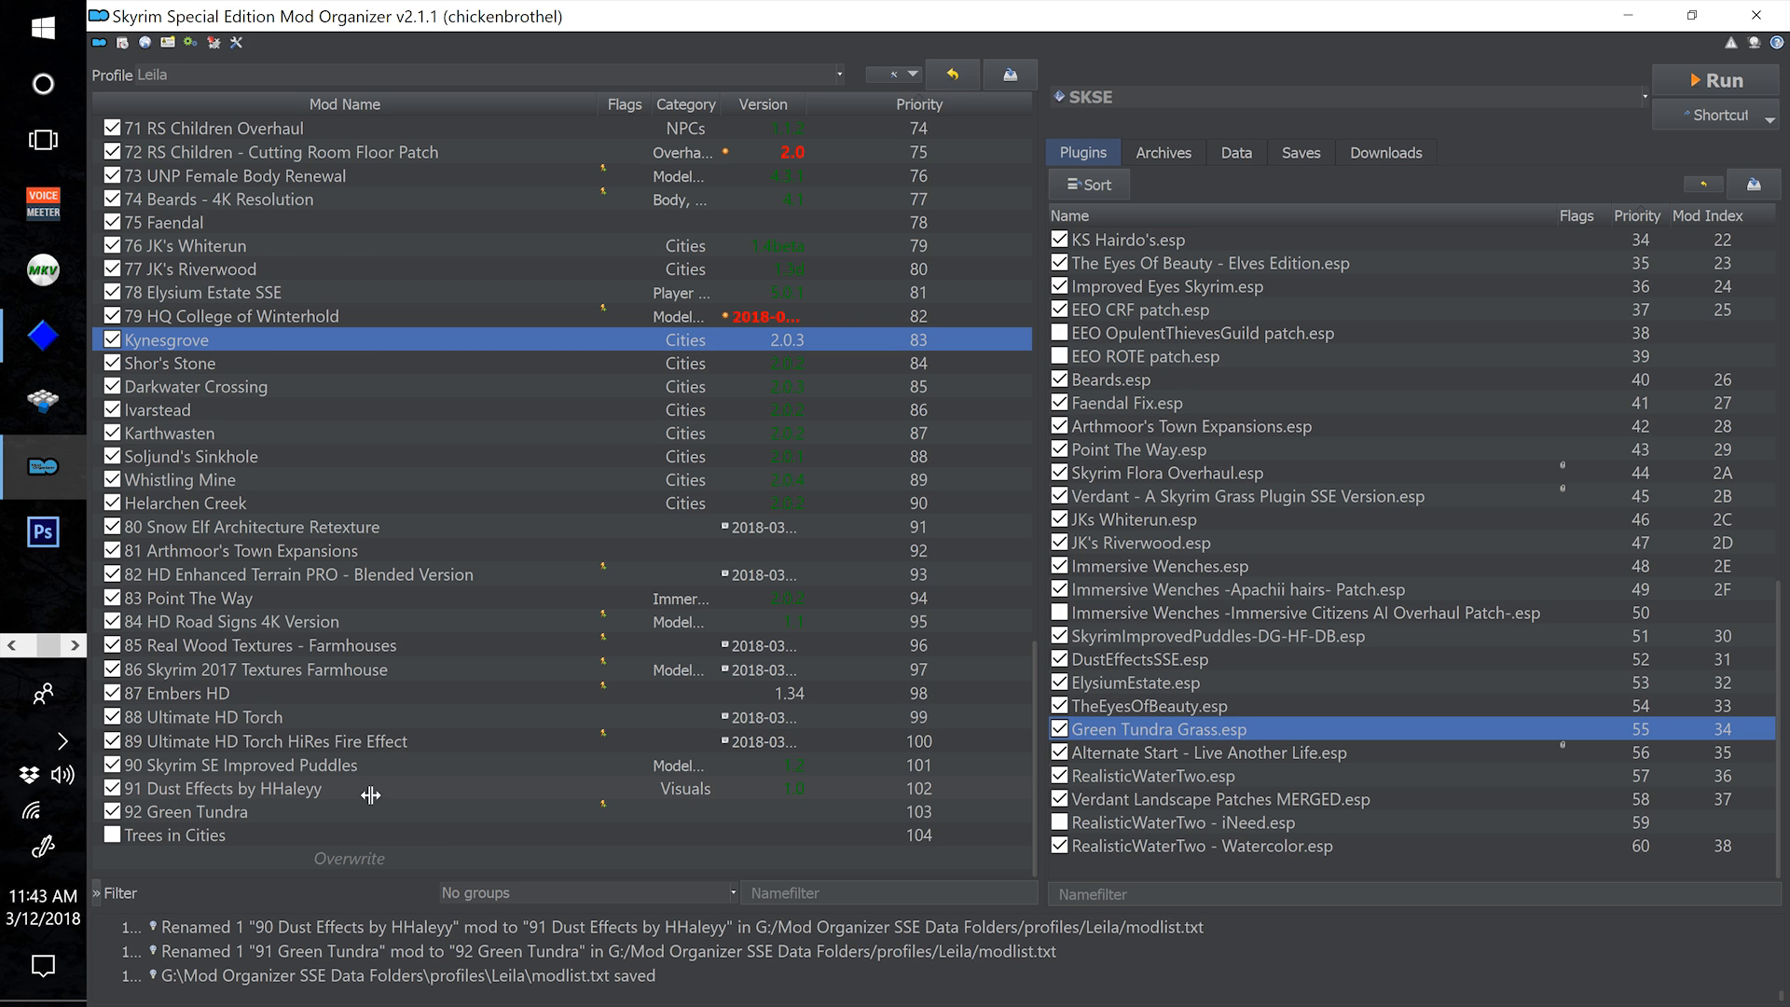
{"action": "scroll", "coordinate": [291, 498], "scroll_direction": "up", "scroll_amount": 1}
{"action": "scroll", "coordinate": [299, 501], "scroll_direction": "down", "scroll_amount": 1}
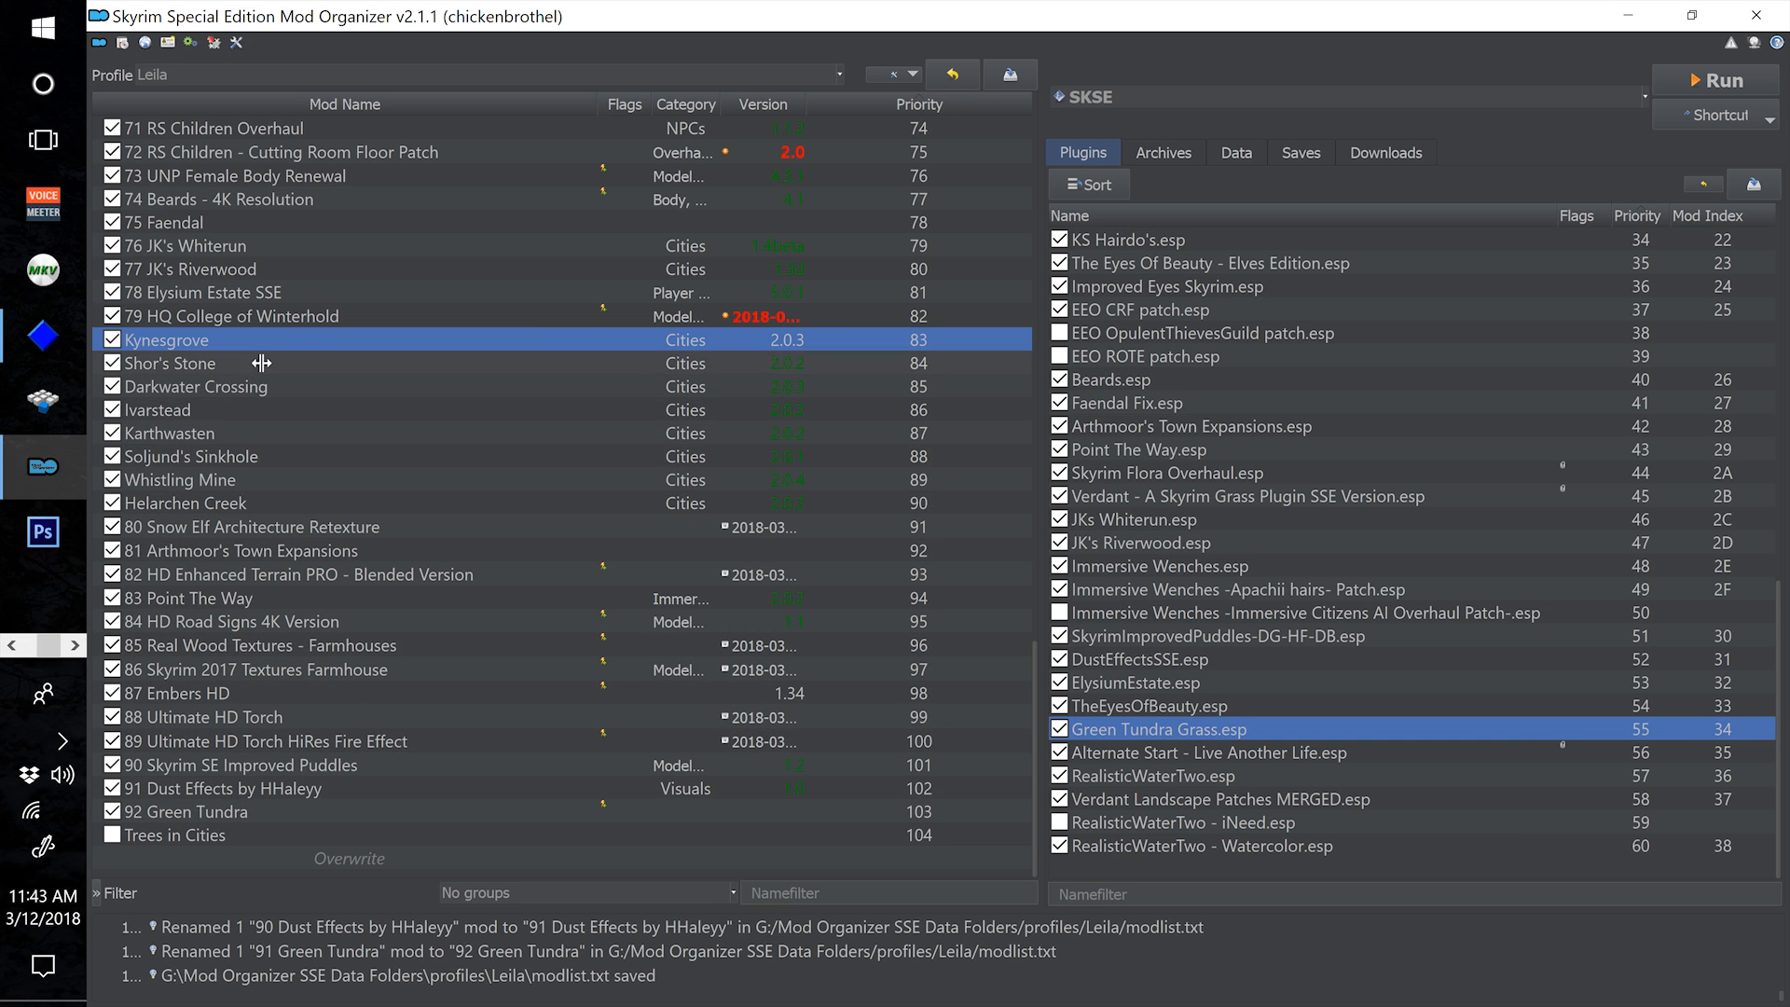
{"action": "left_click", "coordinate": [280, 410]}
{"action": "left_click", "coordinate": [293, 437]}
{"action": "left_click", "coordinate": [290, 462]}
{"action": "left_click", "coordinate": [295, 482]}
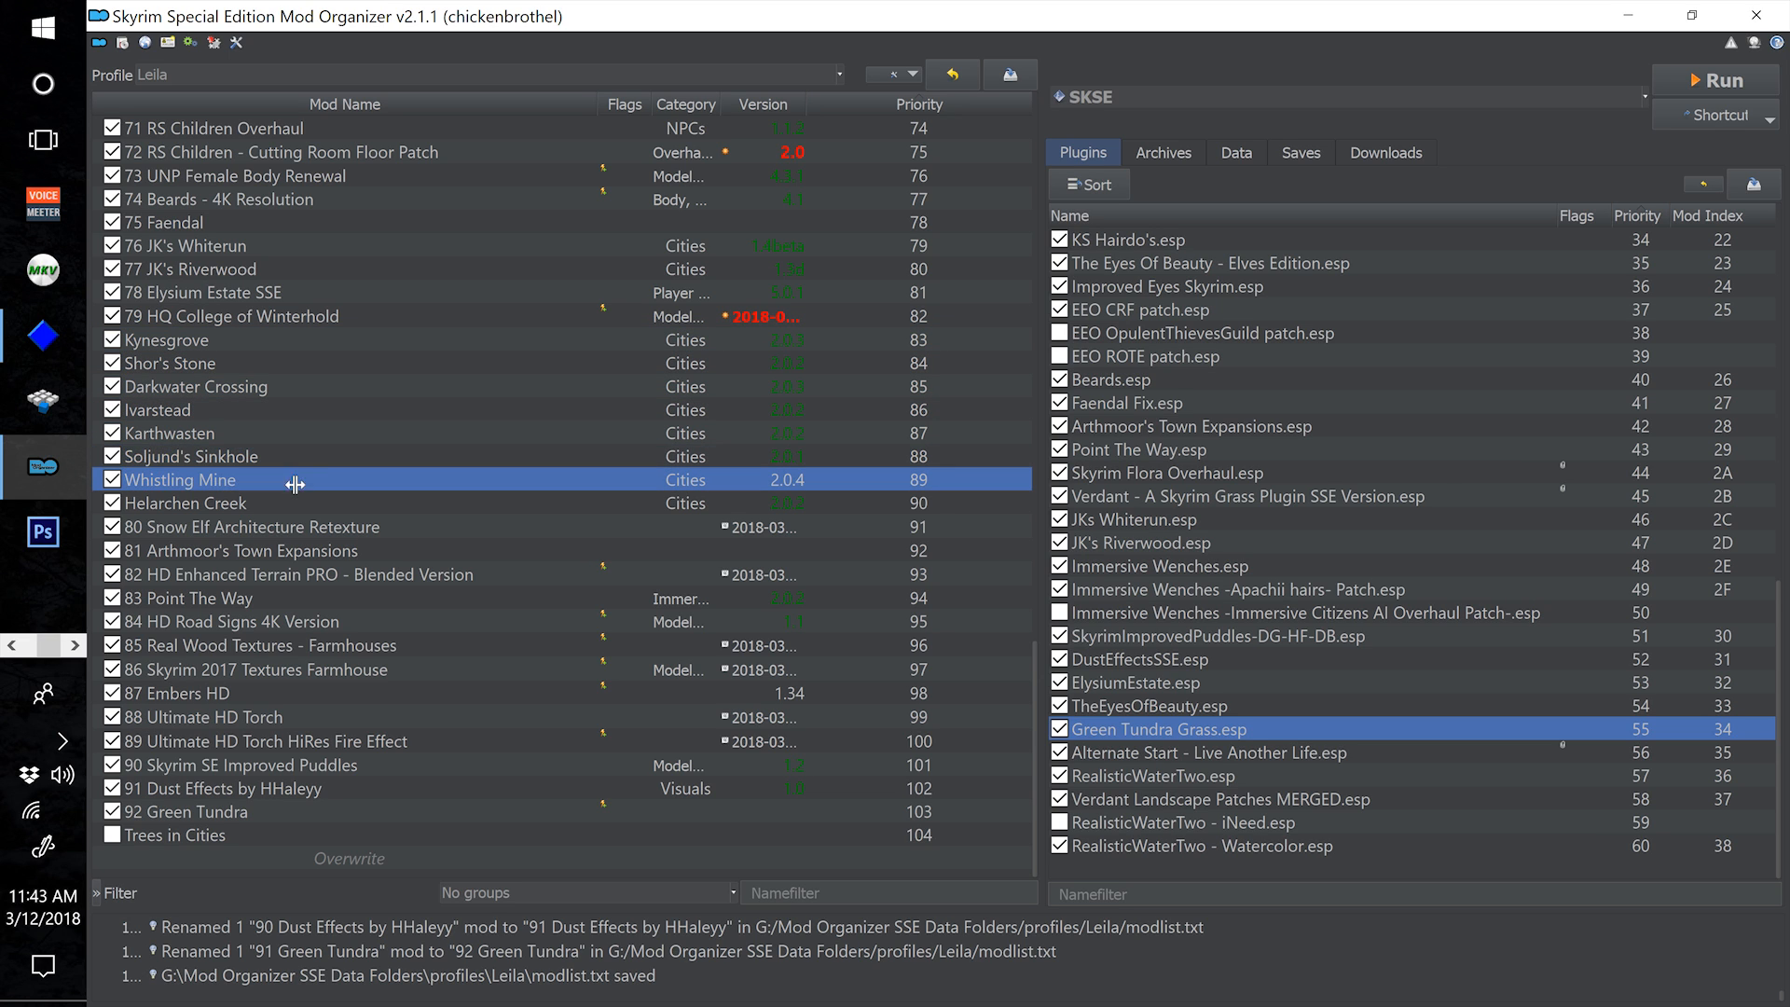
{"action": "left_click", "coordinate": [302, 509]}
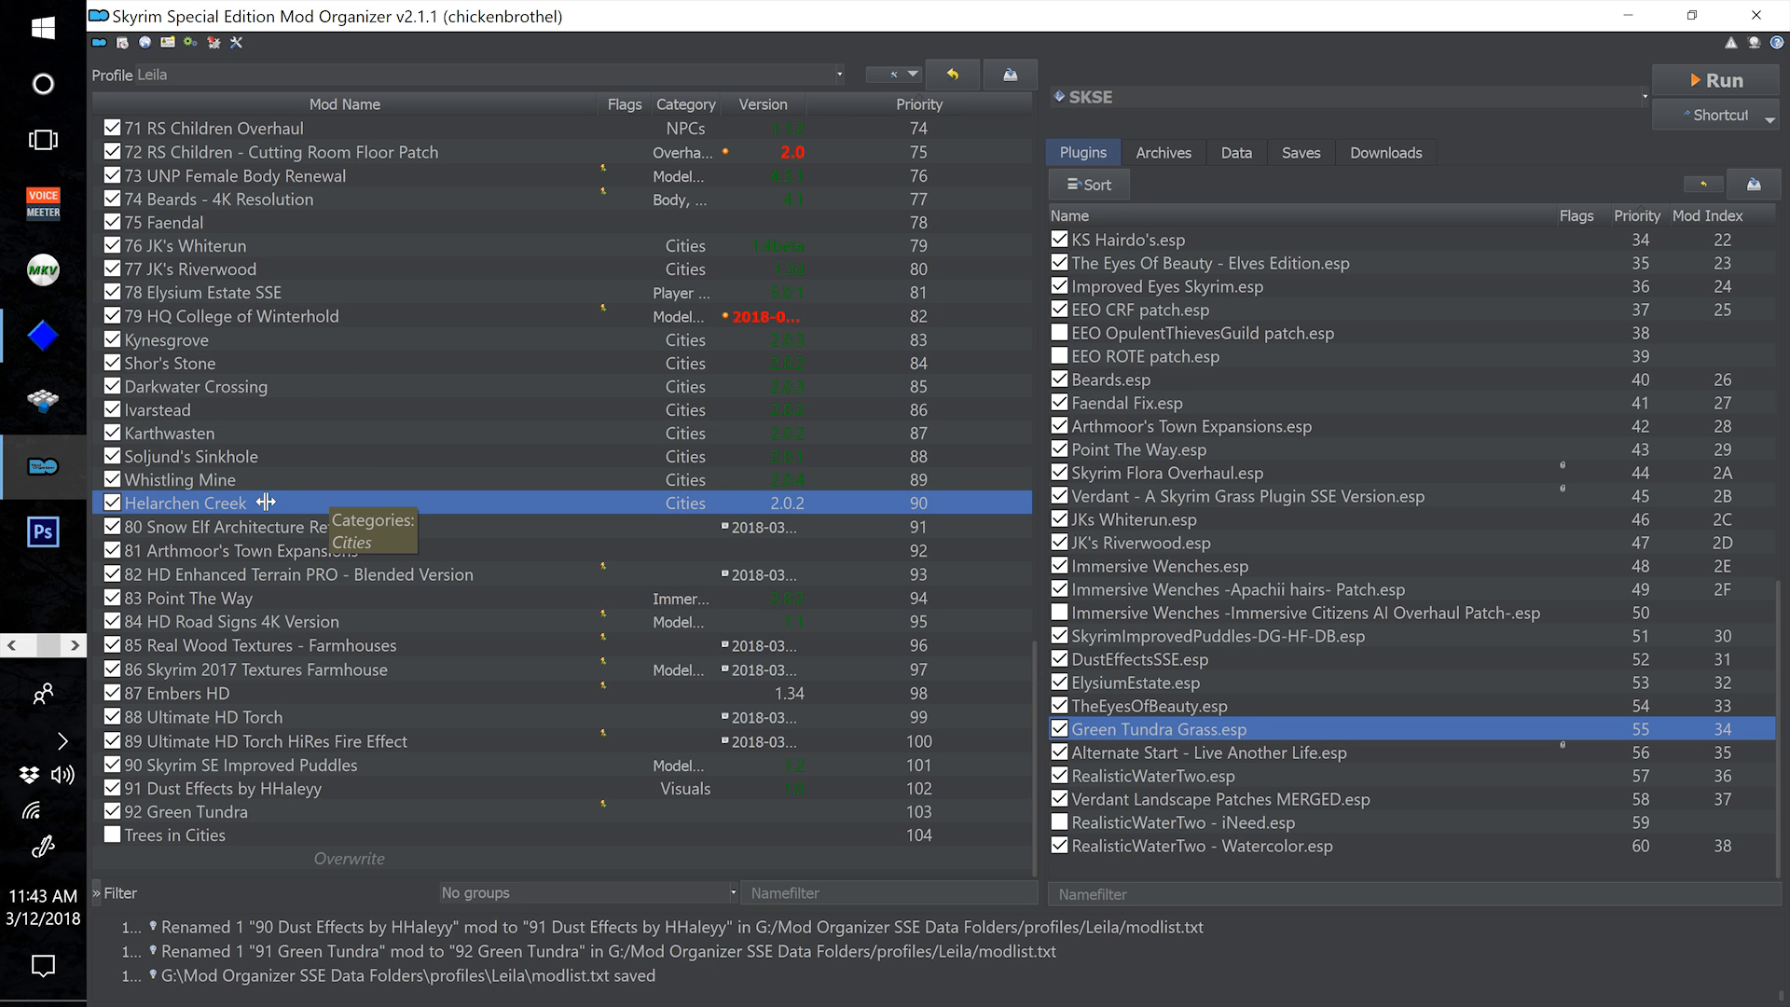
{"action": "left_click", "coordinate": [196, 355]}
{"action": "left_click", "coordinate": [185, 346]}
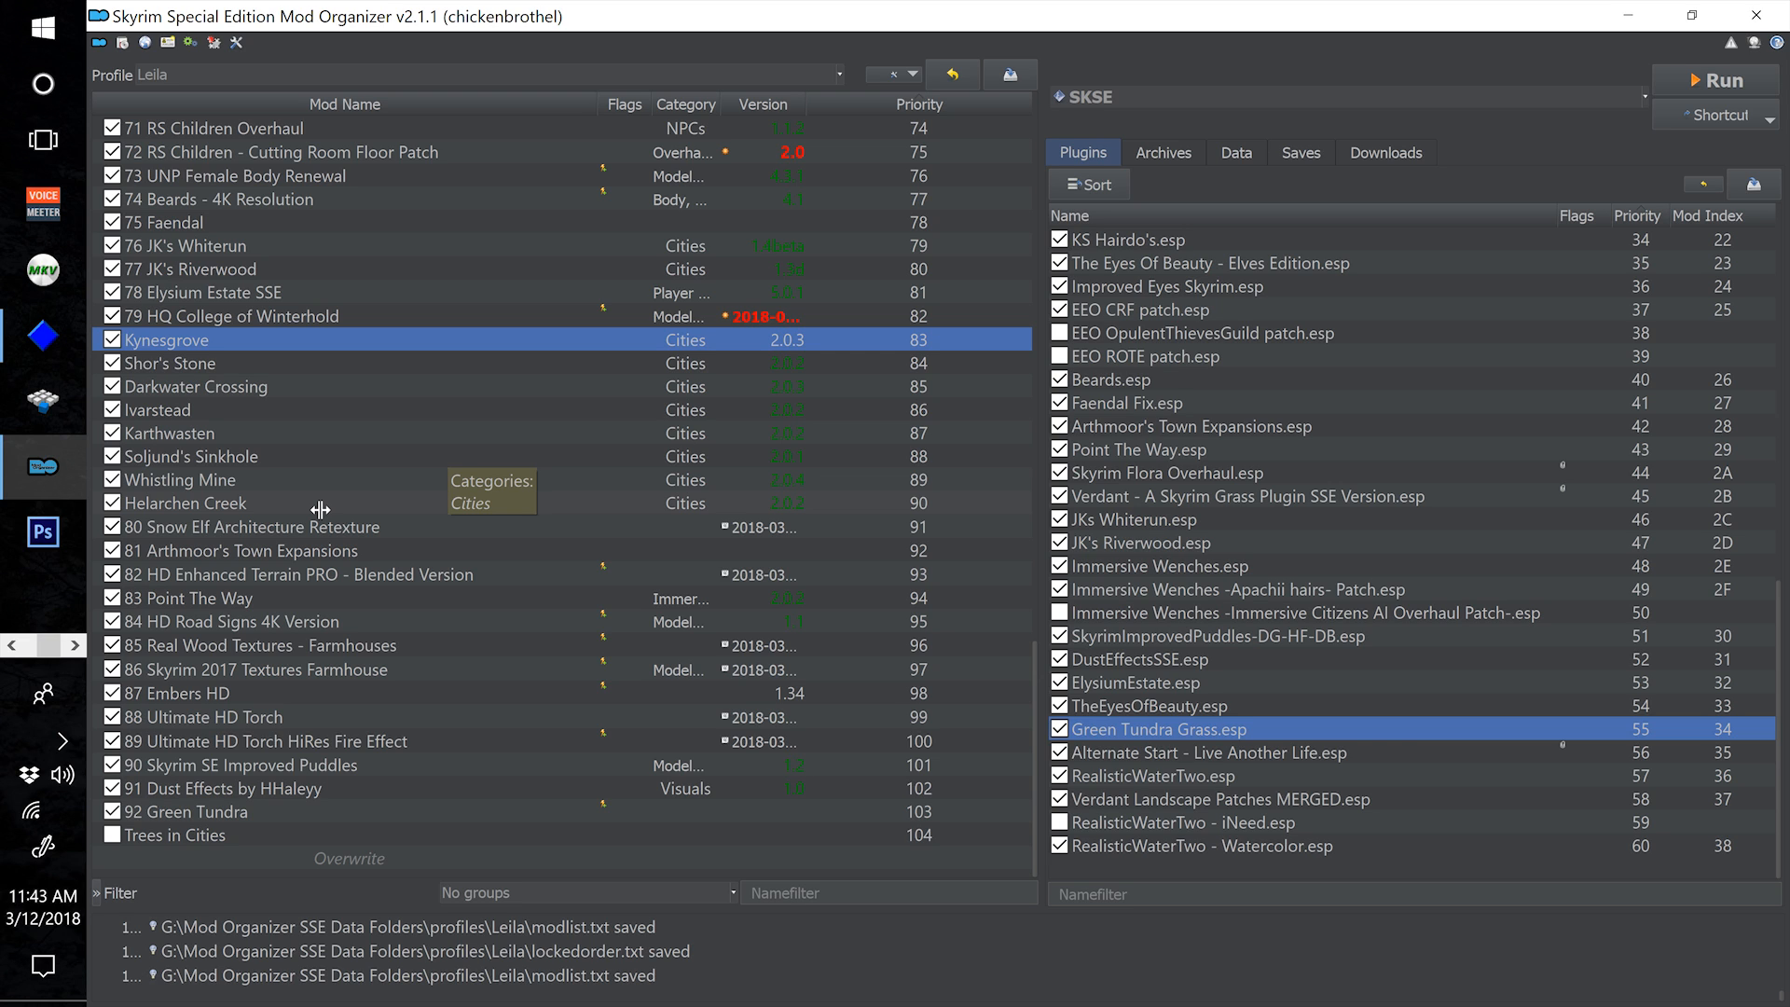
{"action": "left_click", "coordinate": [247, 363]}
{"action": "left_click", "coordinate": [271, 386]}
{"action": "left_click", "coordinate": [254, 415]}
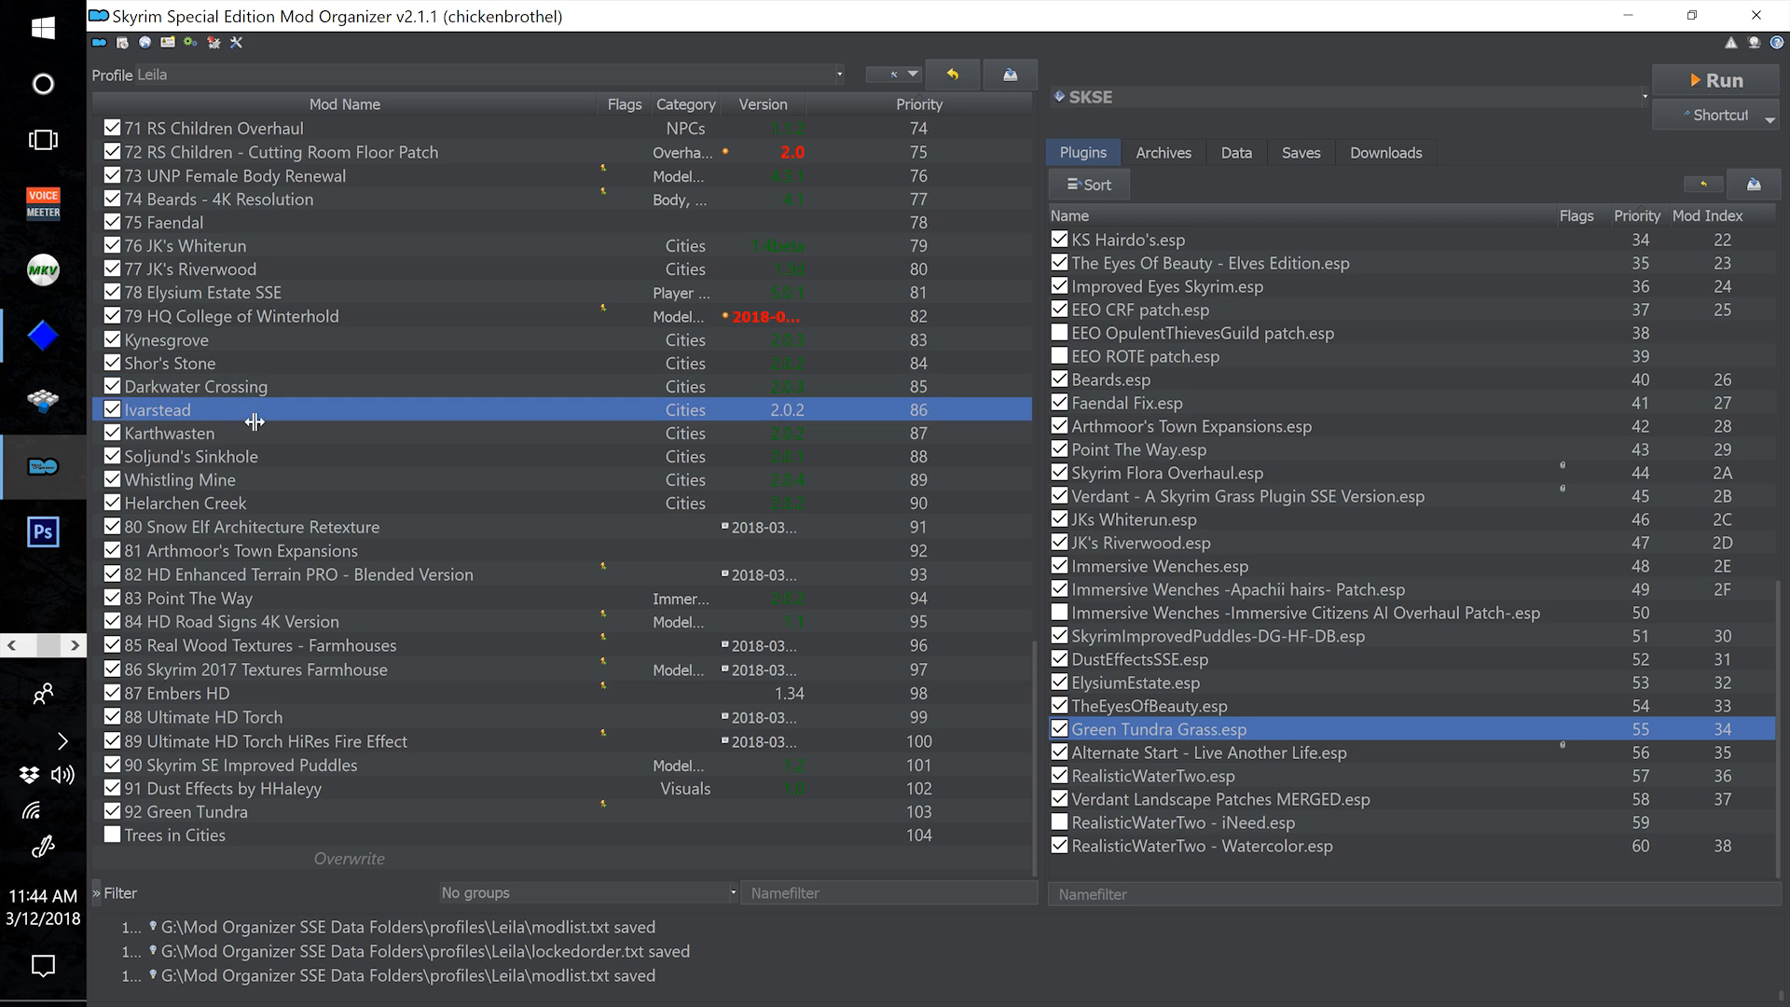
{"action": "left_click", "coordinate": [262, 434]}
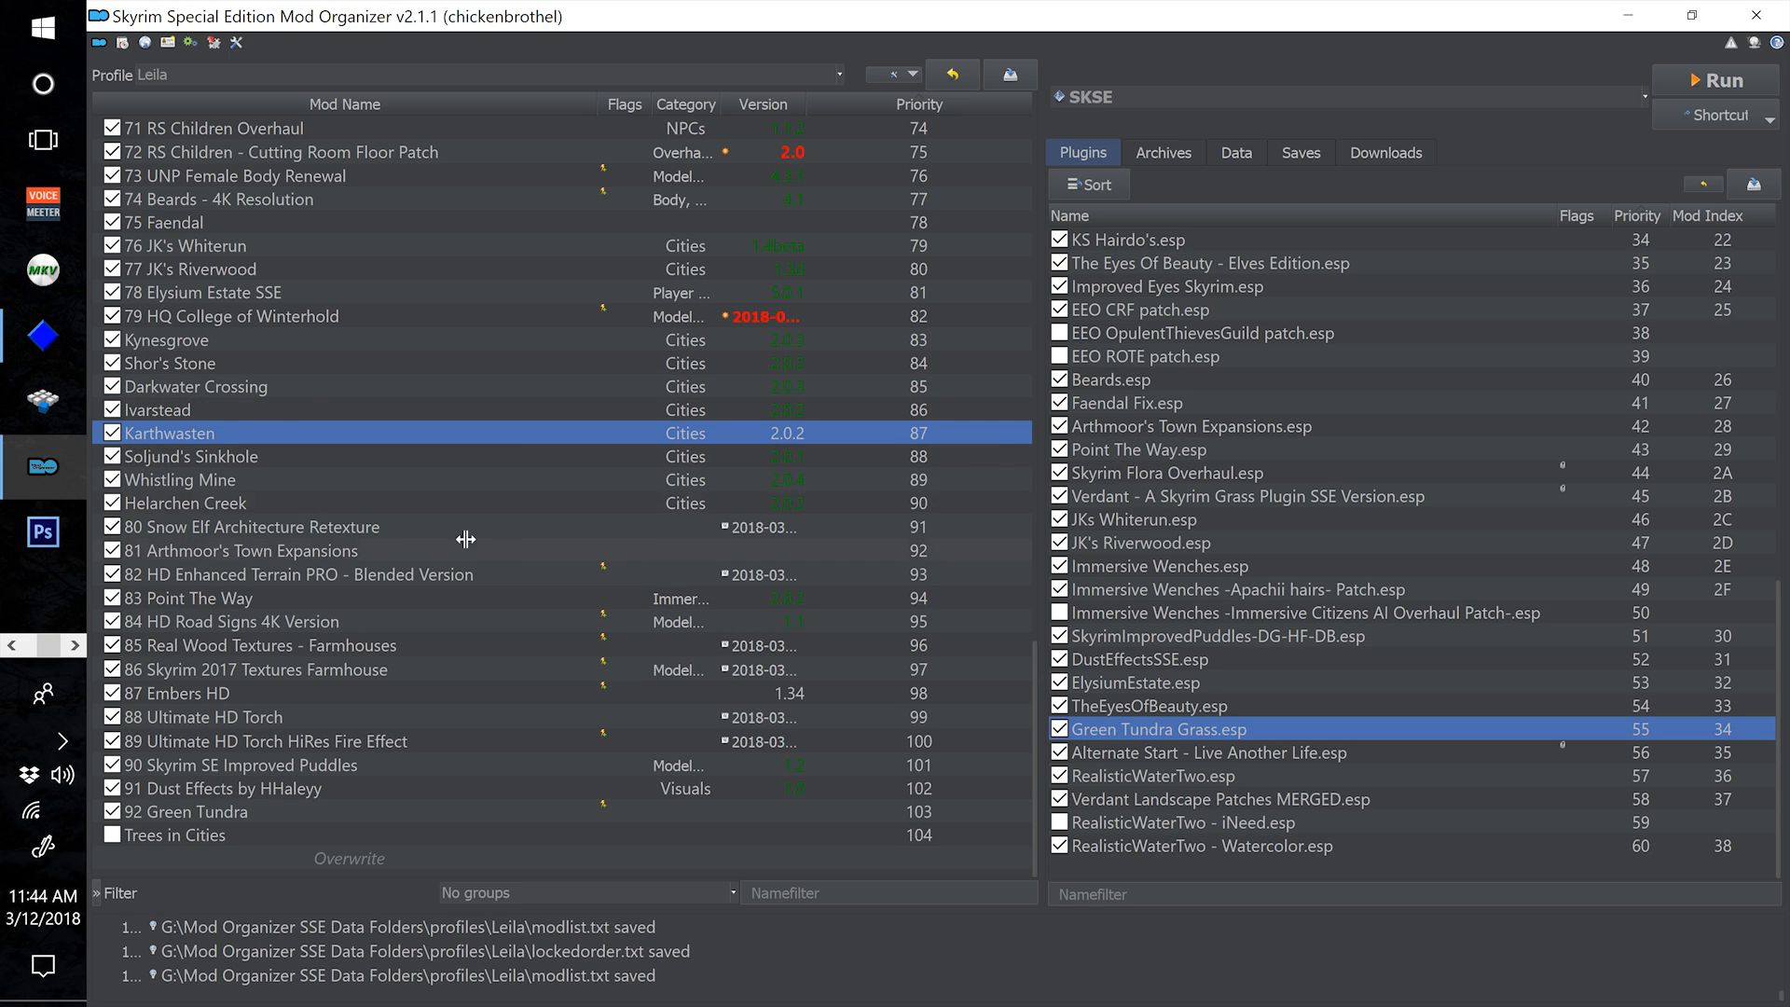
{"action": "left_click", "coordinate": [342, 511]}
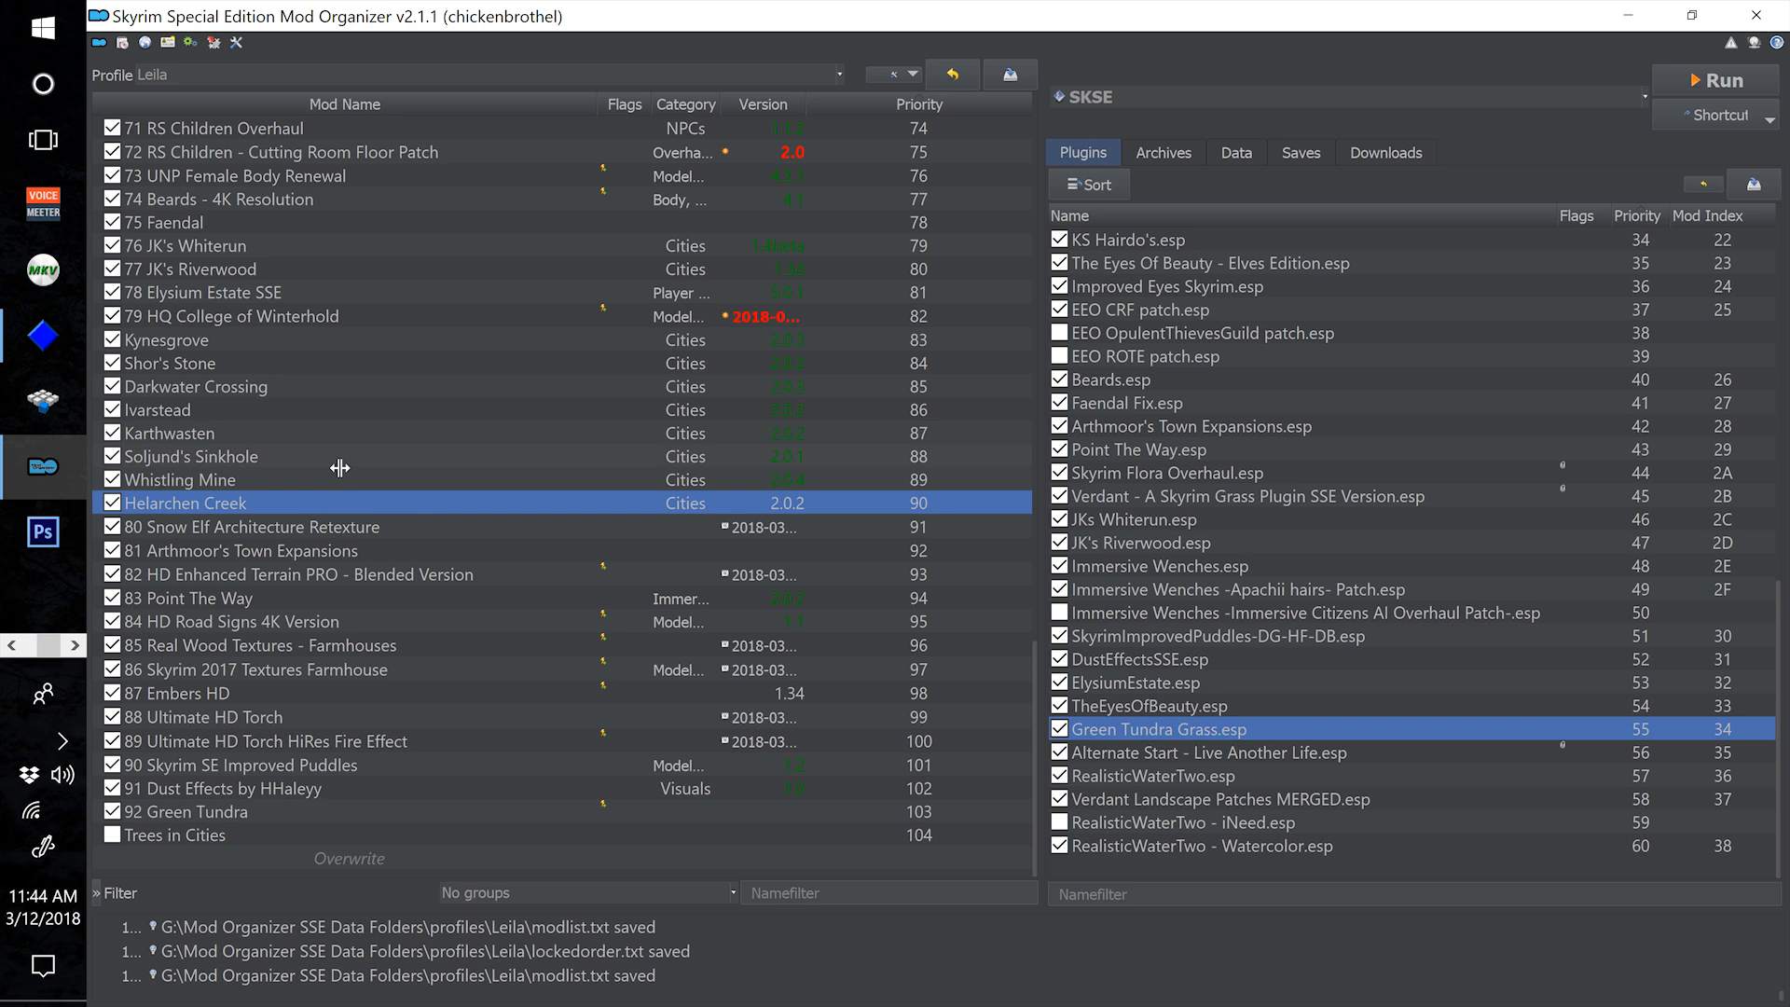
{"action": "left_click", "coordinate": [250, 341]}
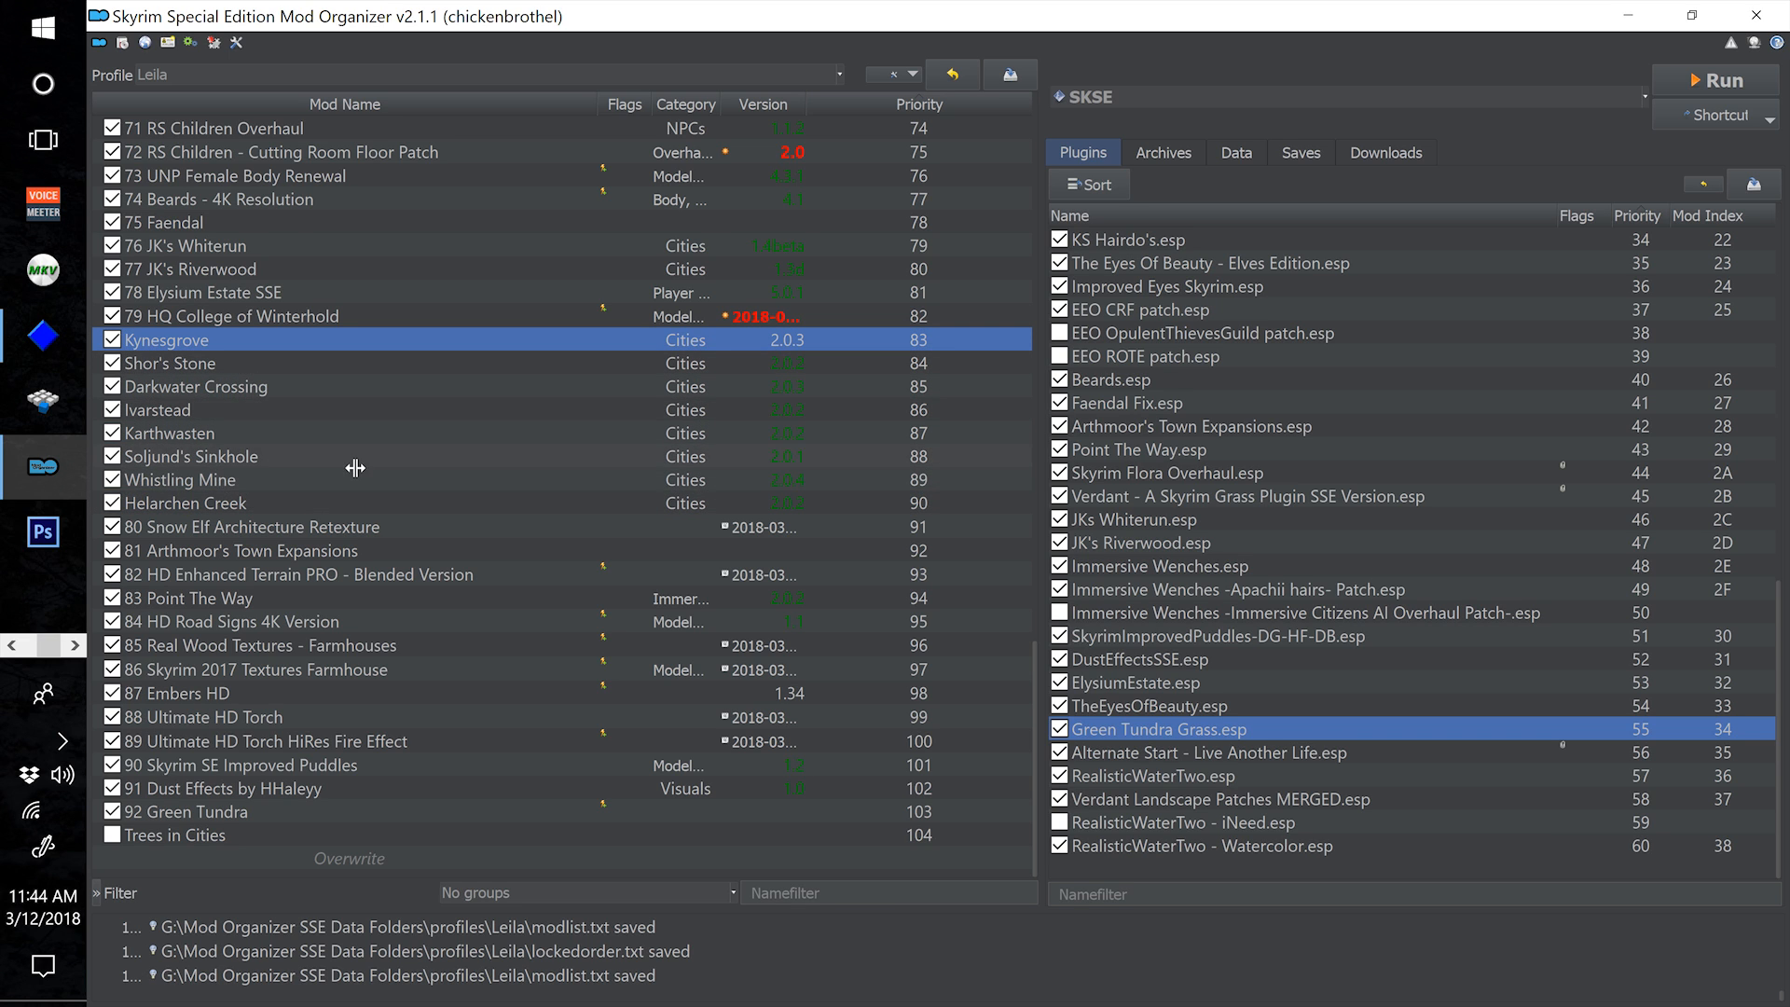
Look over the earlier part of the mod list, from the UI mods to the body and eye mods
{"action": "scroll", "coordinate": [355, 467], "scroll_direction": "up", "scroll_amount": 6}
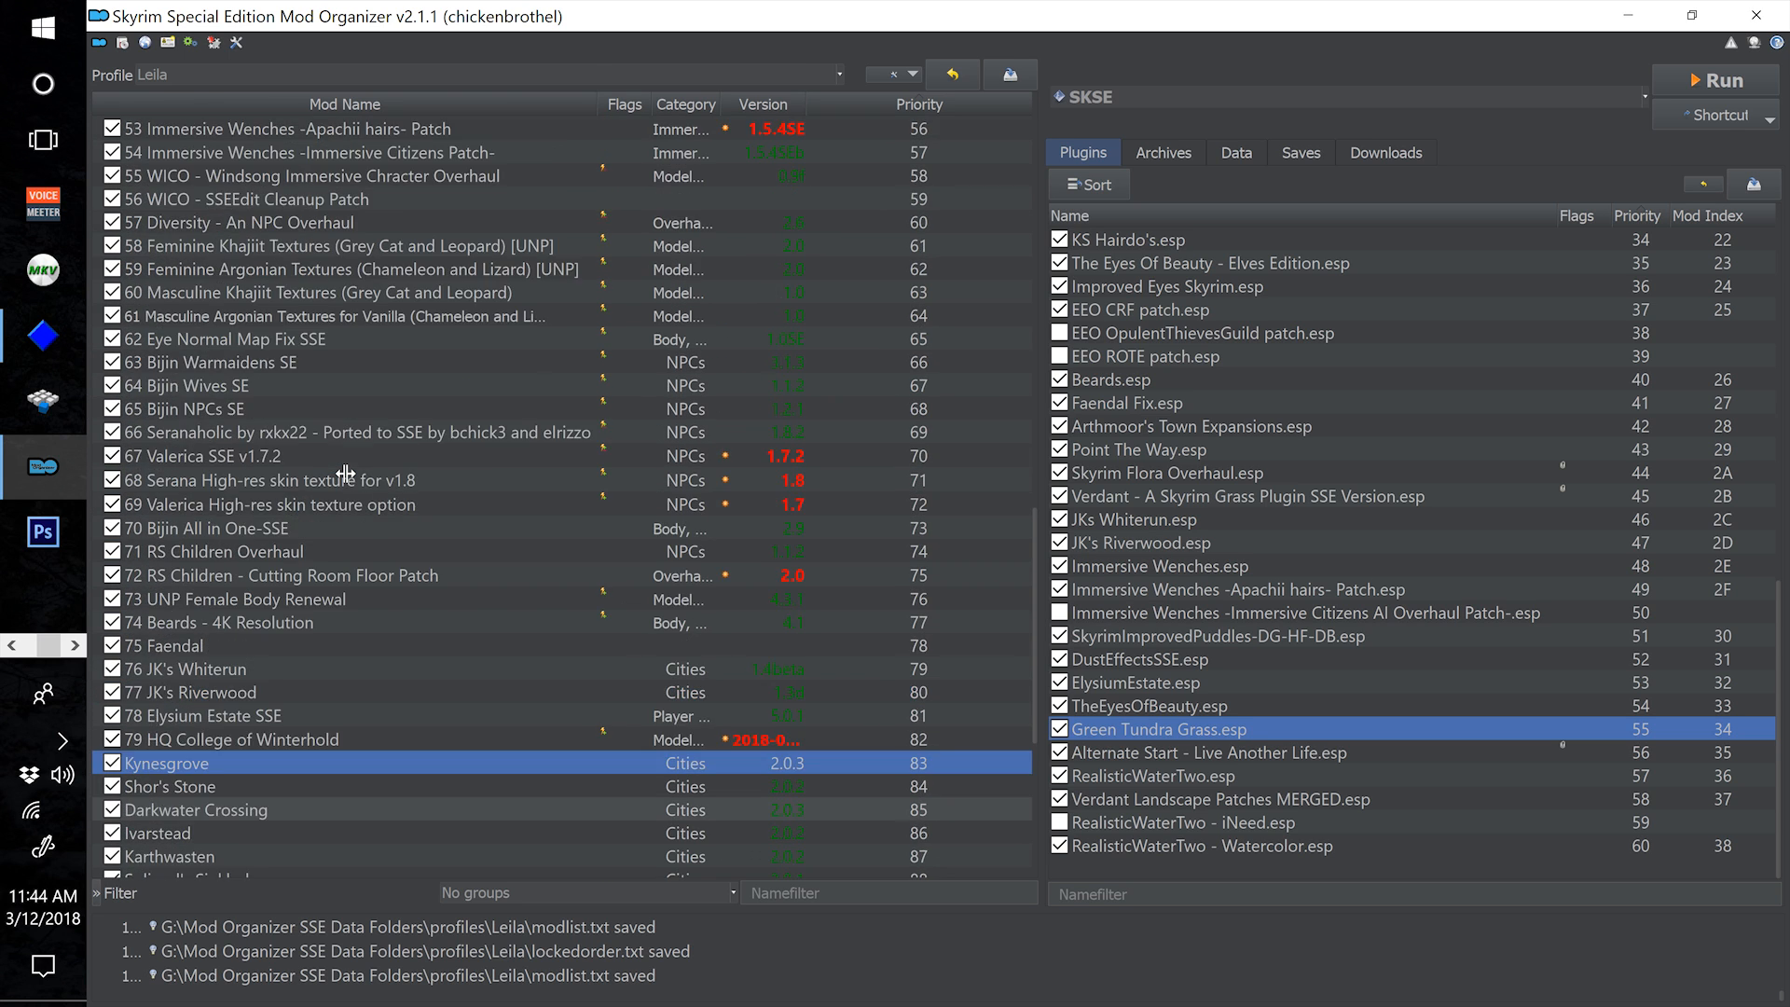
{"action": "scroll", "coordinate": [344, 475], "scroll_direction": "up", "scroll_amount": 6}
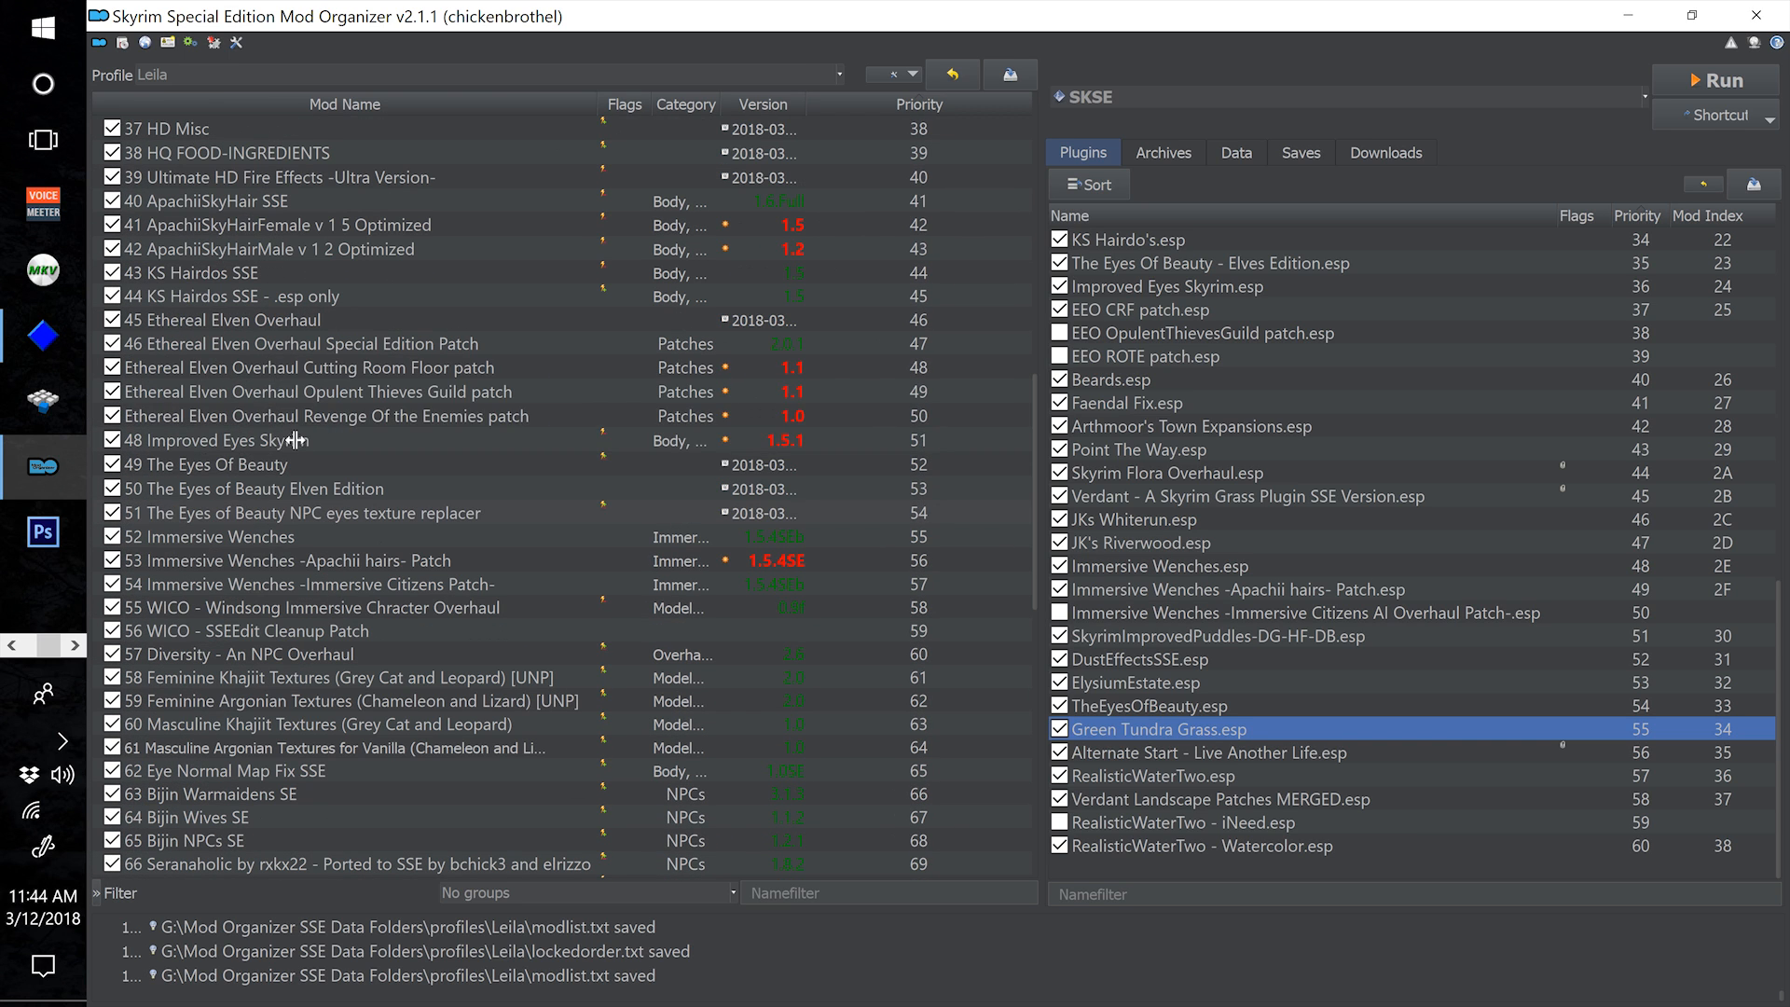
{"action": "scroll", "coordinate": [305, 519], "scroll_direction": "up", "scroll_amount": 1}
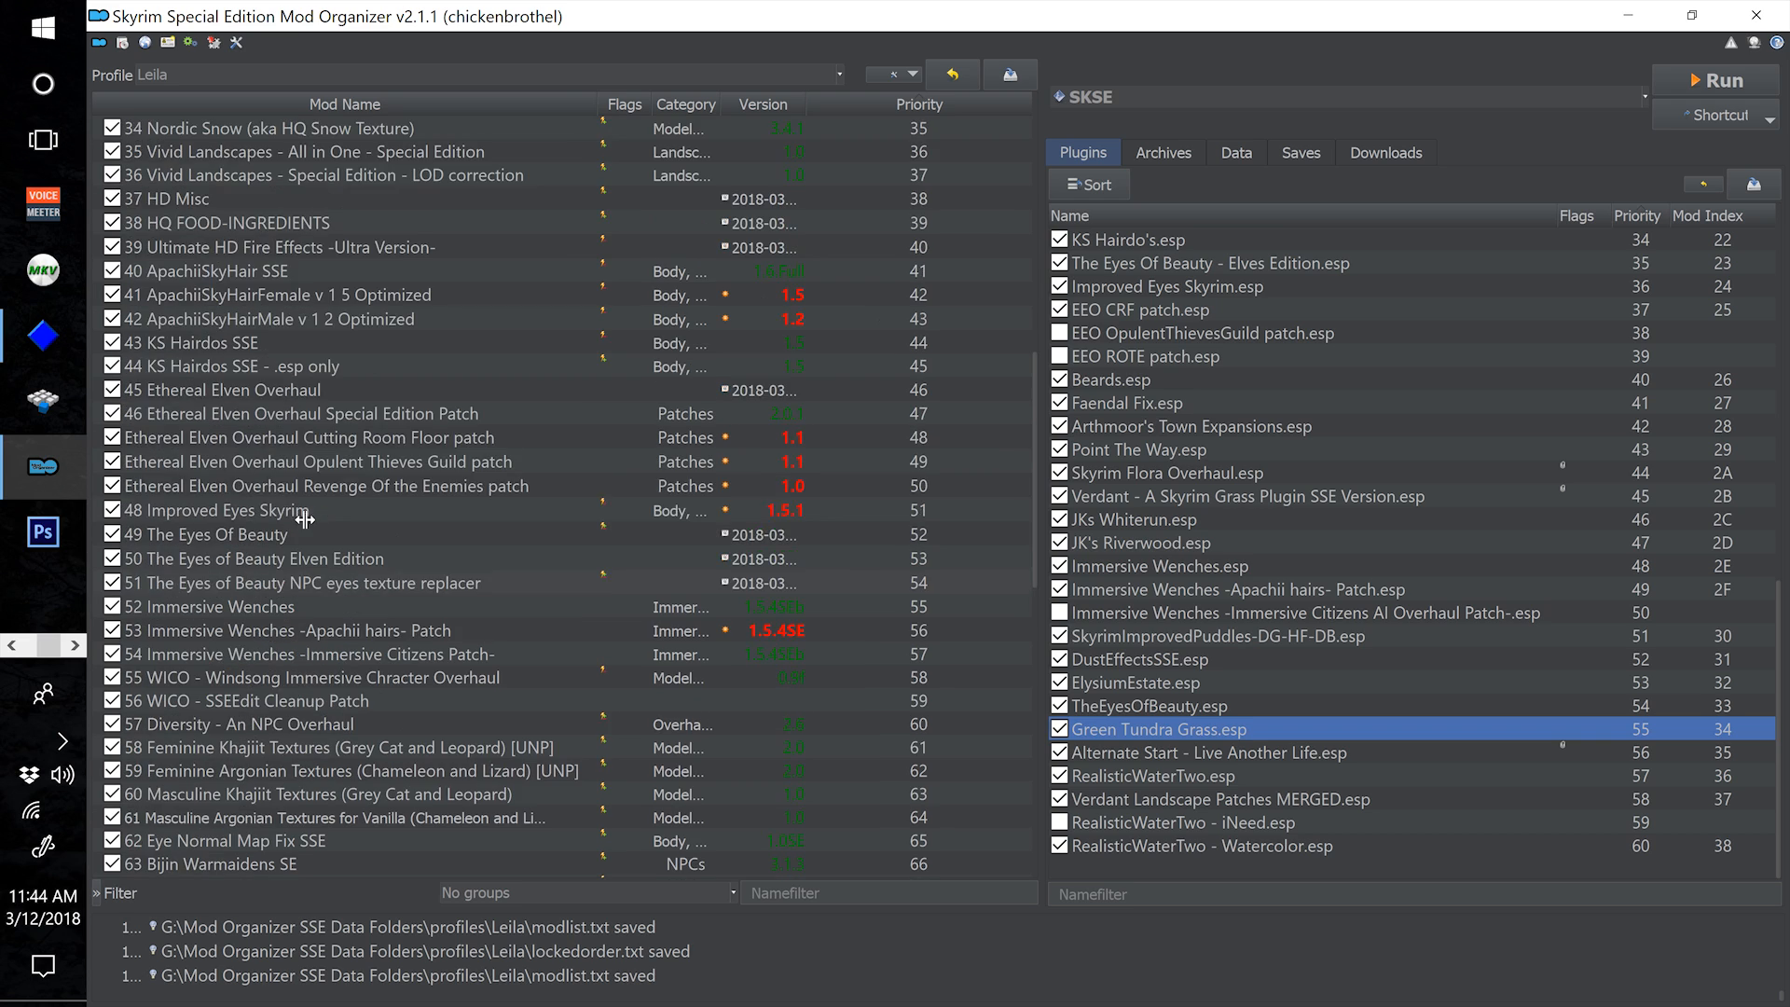
{"action": "scroll", "coordinate": [305, 519], "scroll_direction": "up", "scroll_amount": 8}
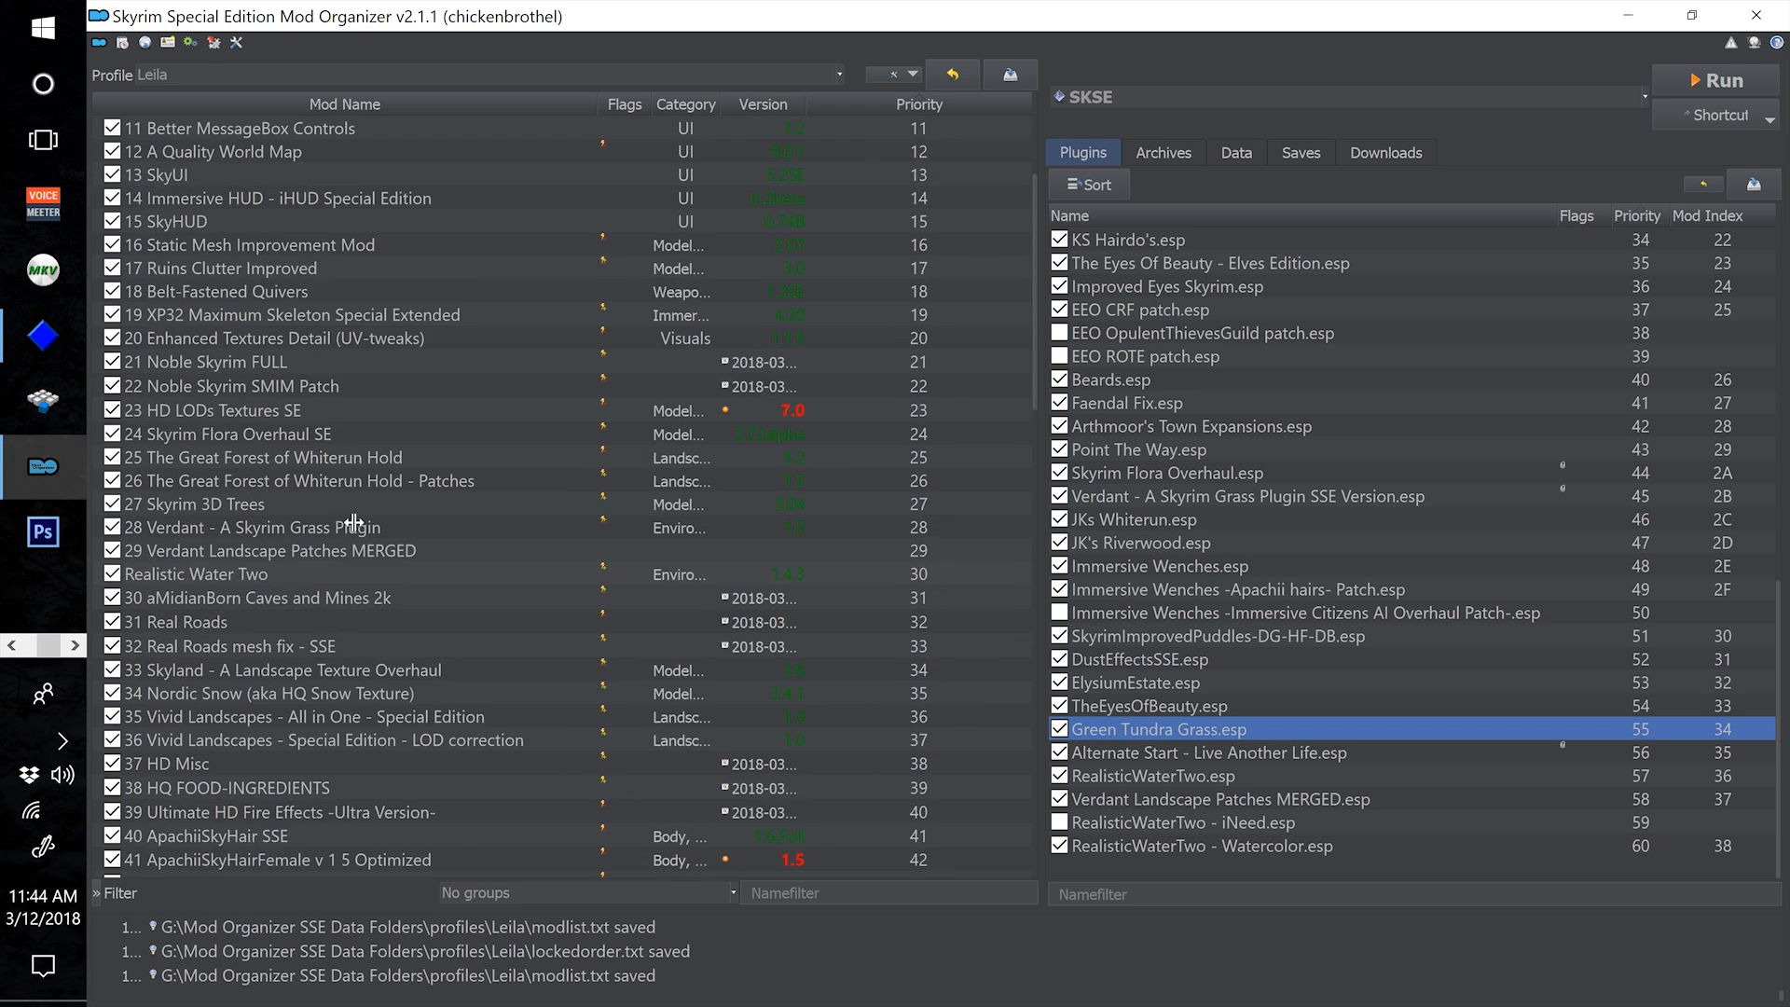
{"action": "scroll", "coordinate": [354, 522], "scroll_direction": "down", "scroll_amount": 5}
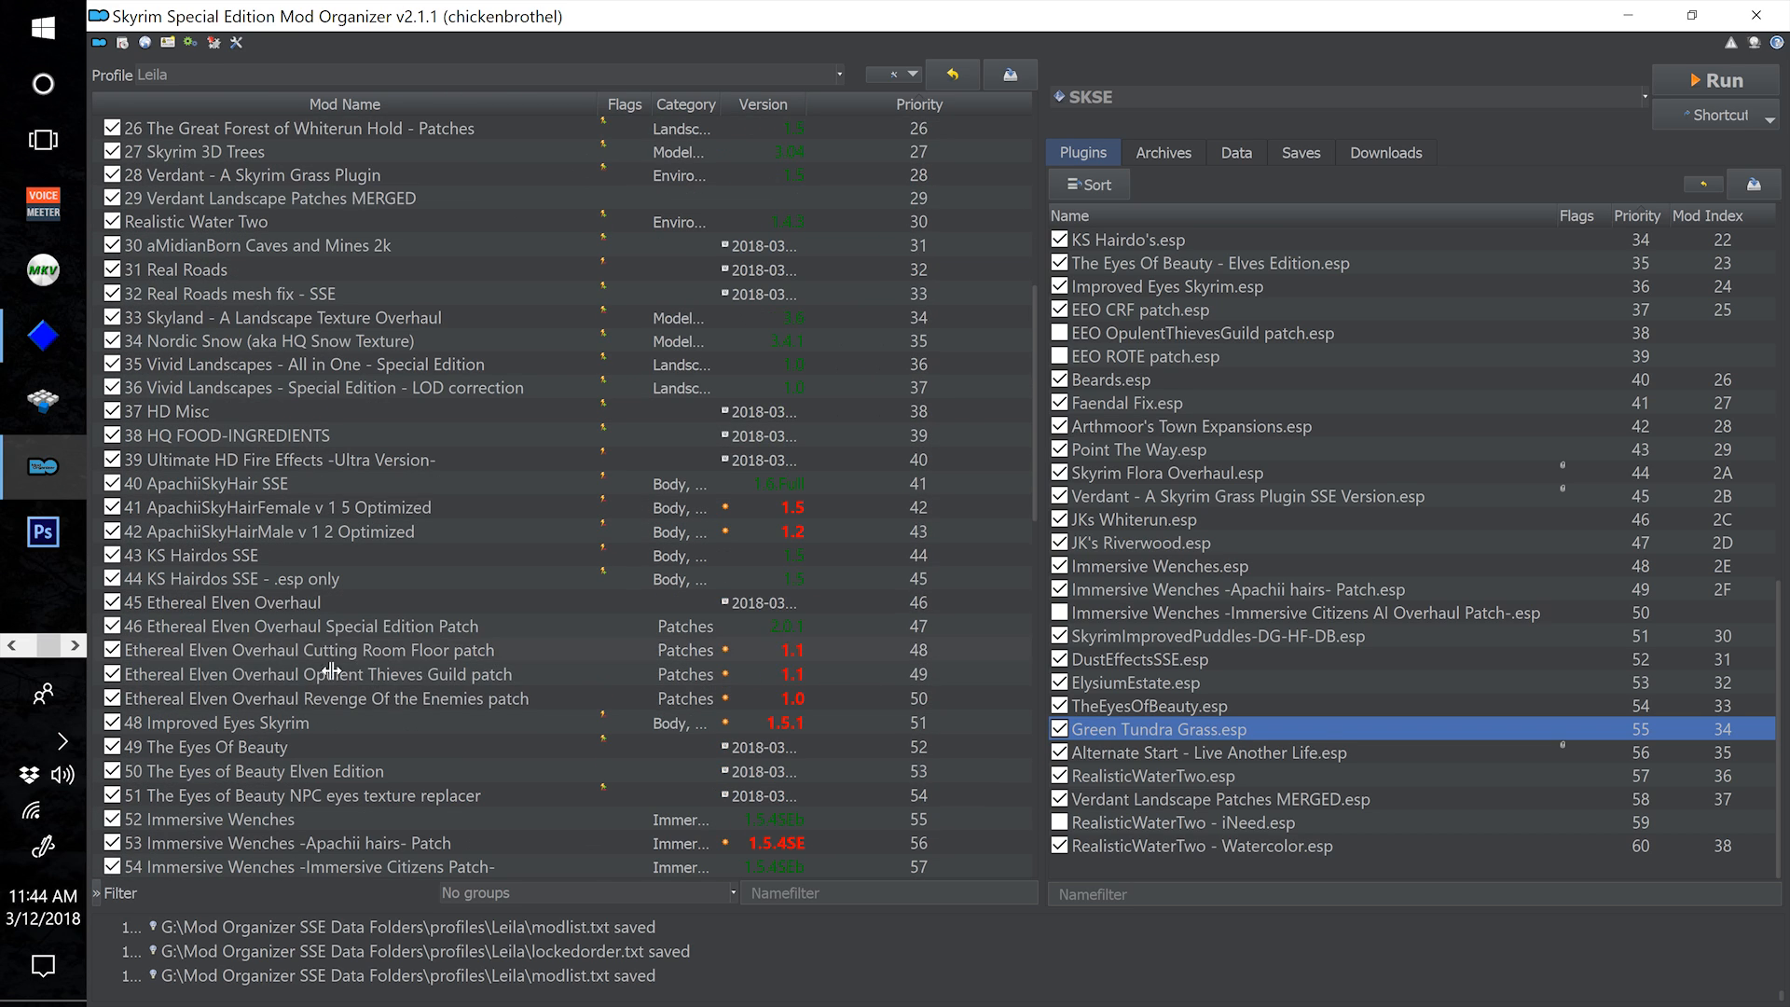
{"action": "scroll", "coordinate": [395, 662], "scroll_direction": "down", "scroll_amount": 8}
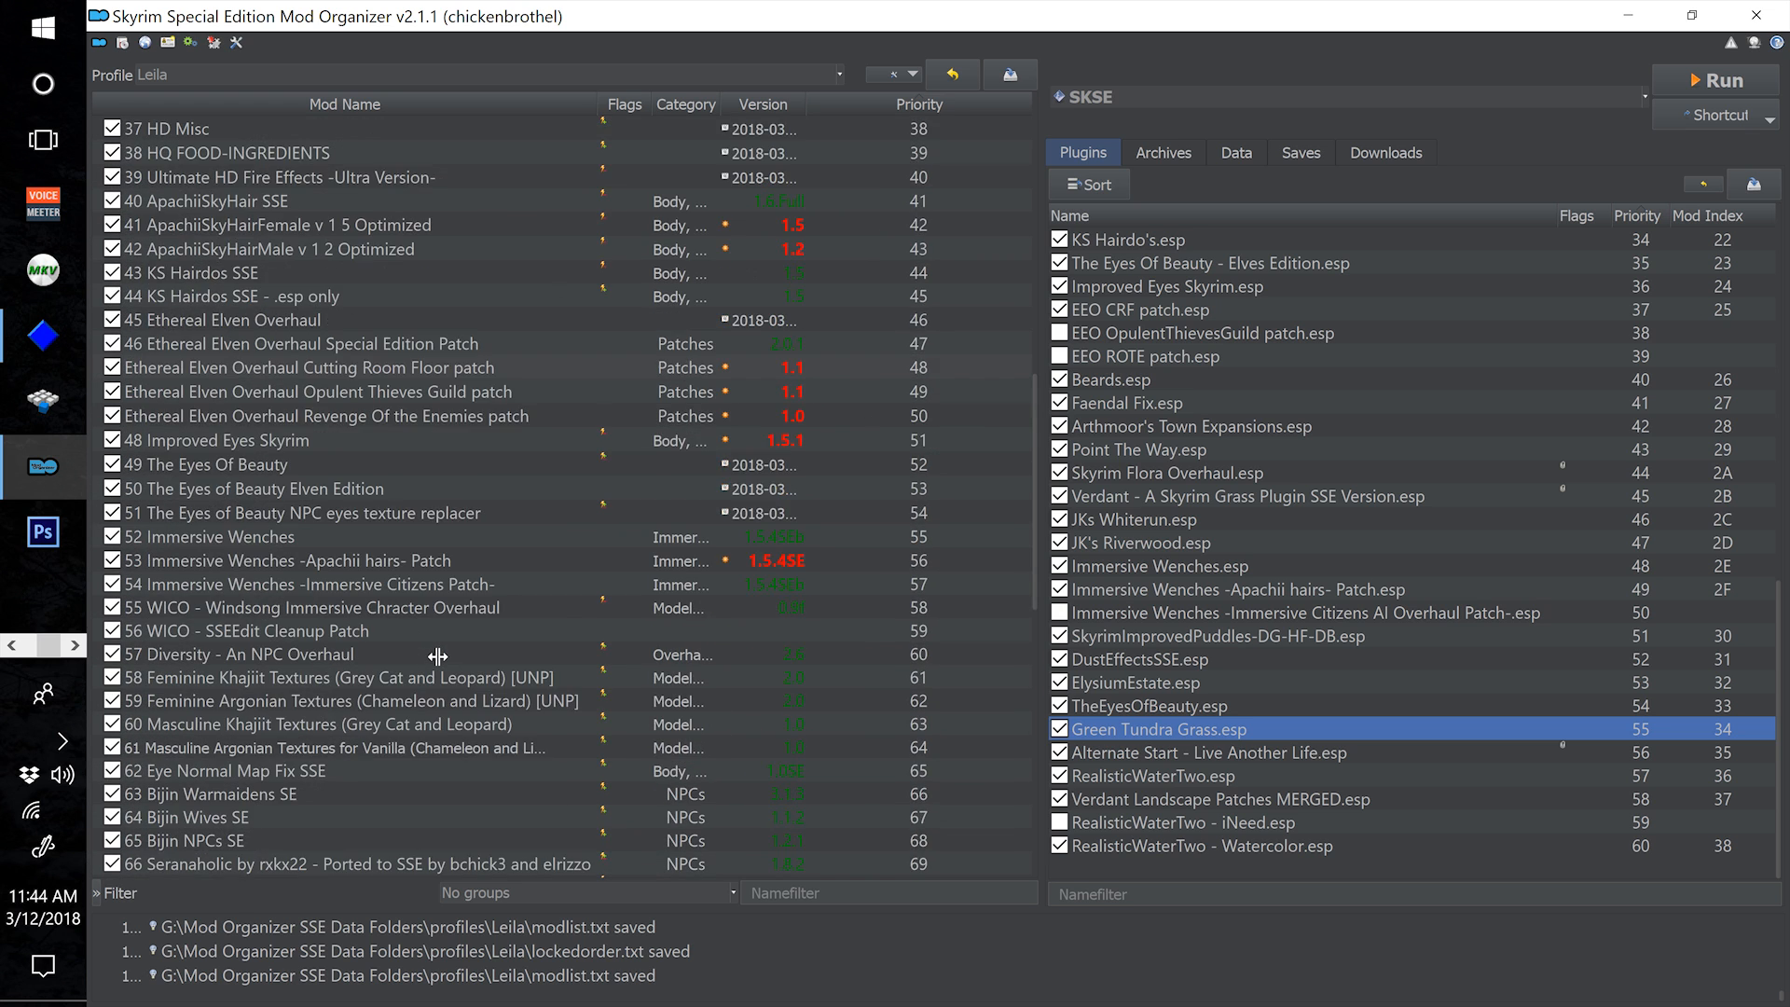
Examine the range of unnumbered town mods from Kynesgrove to Helarchen Creek in the mod list
{"action": "scroll", "coordinate": [437, 656], "scroll_direction": "down", "scroll_amount": 4}
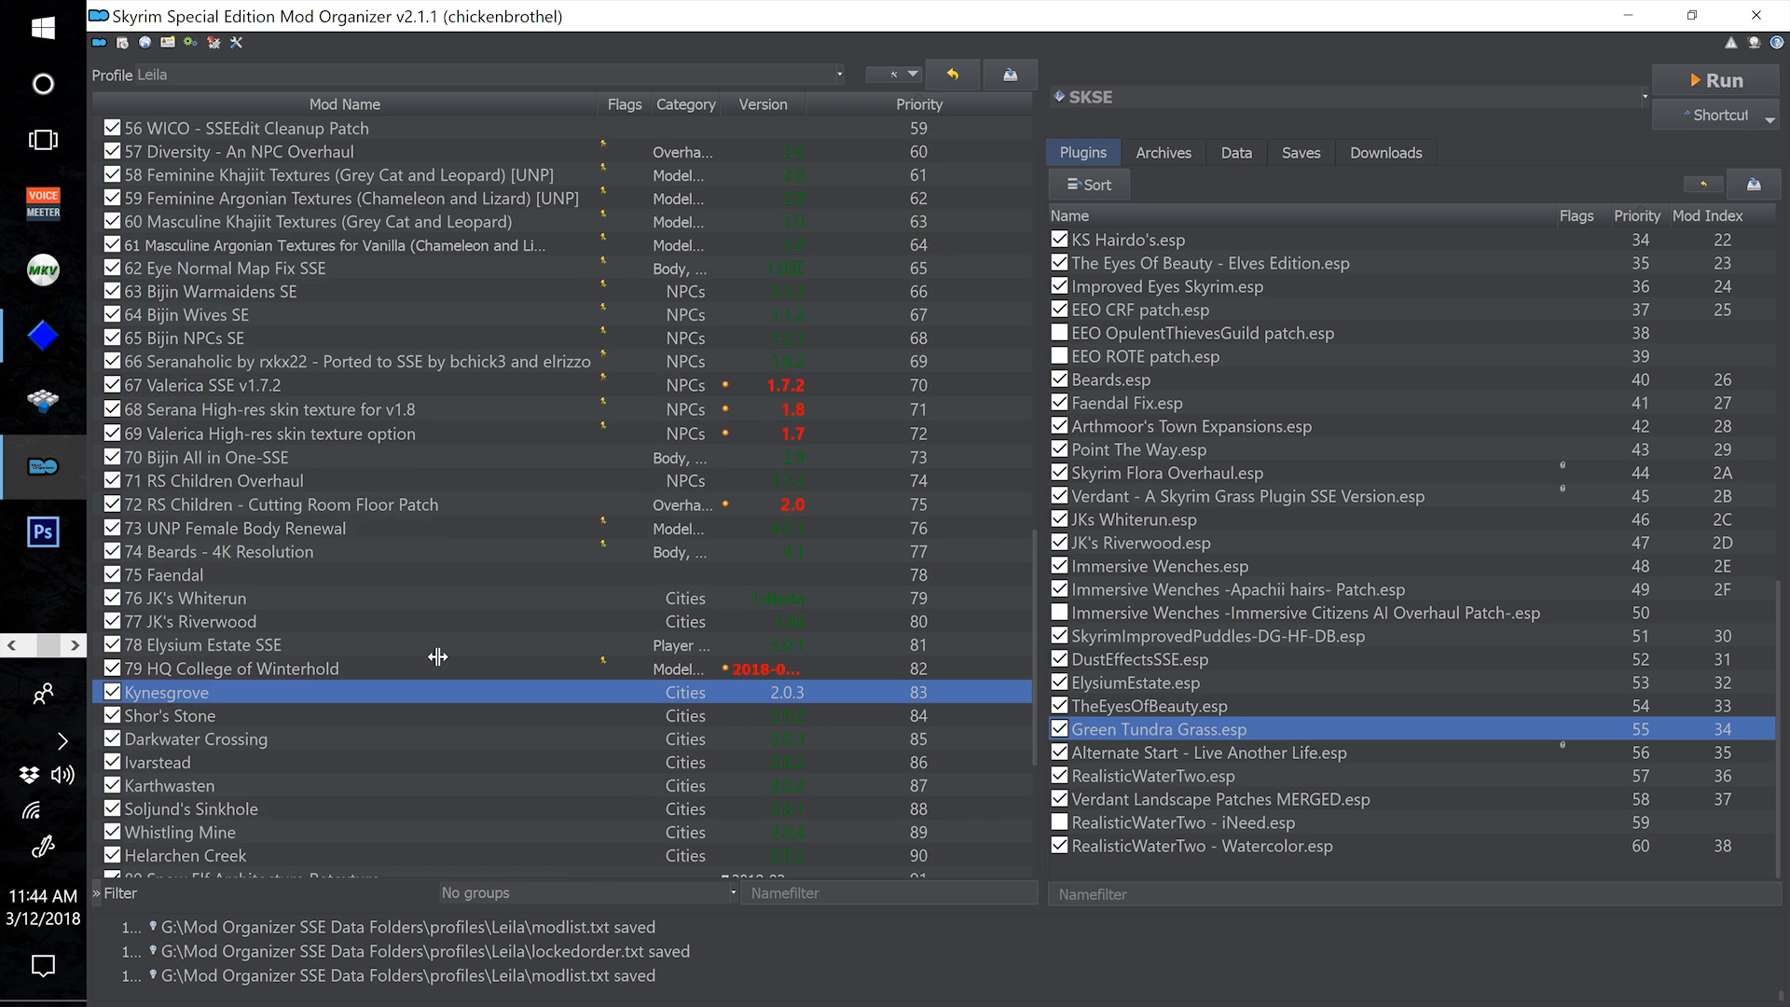
{"action": "left_click", "coordinate": [204, 715]}
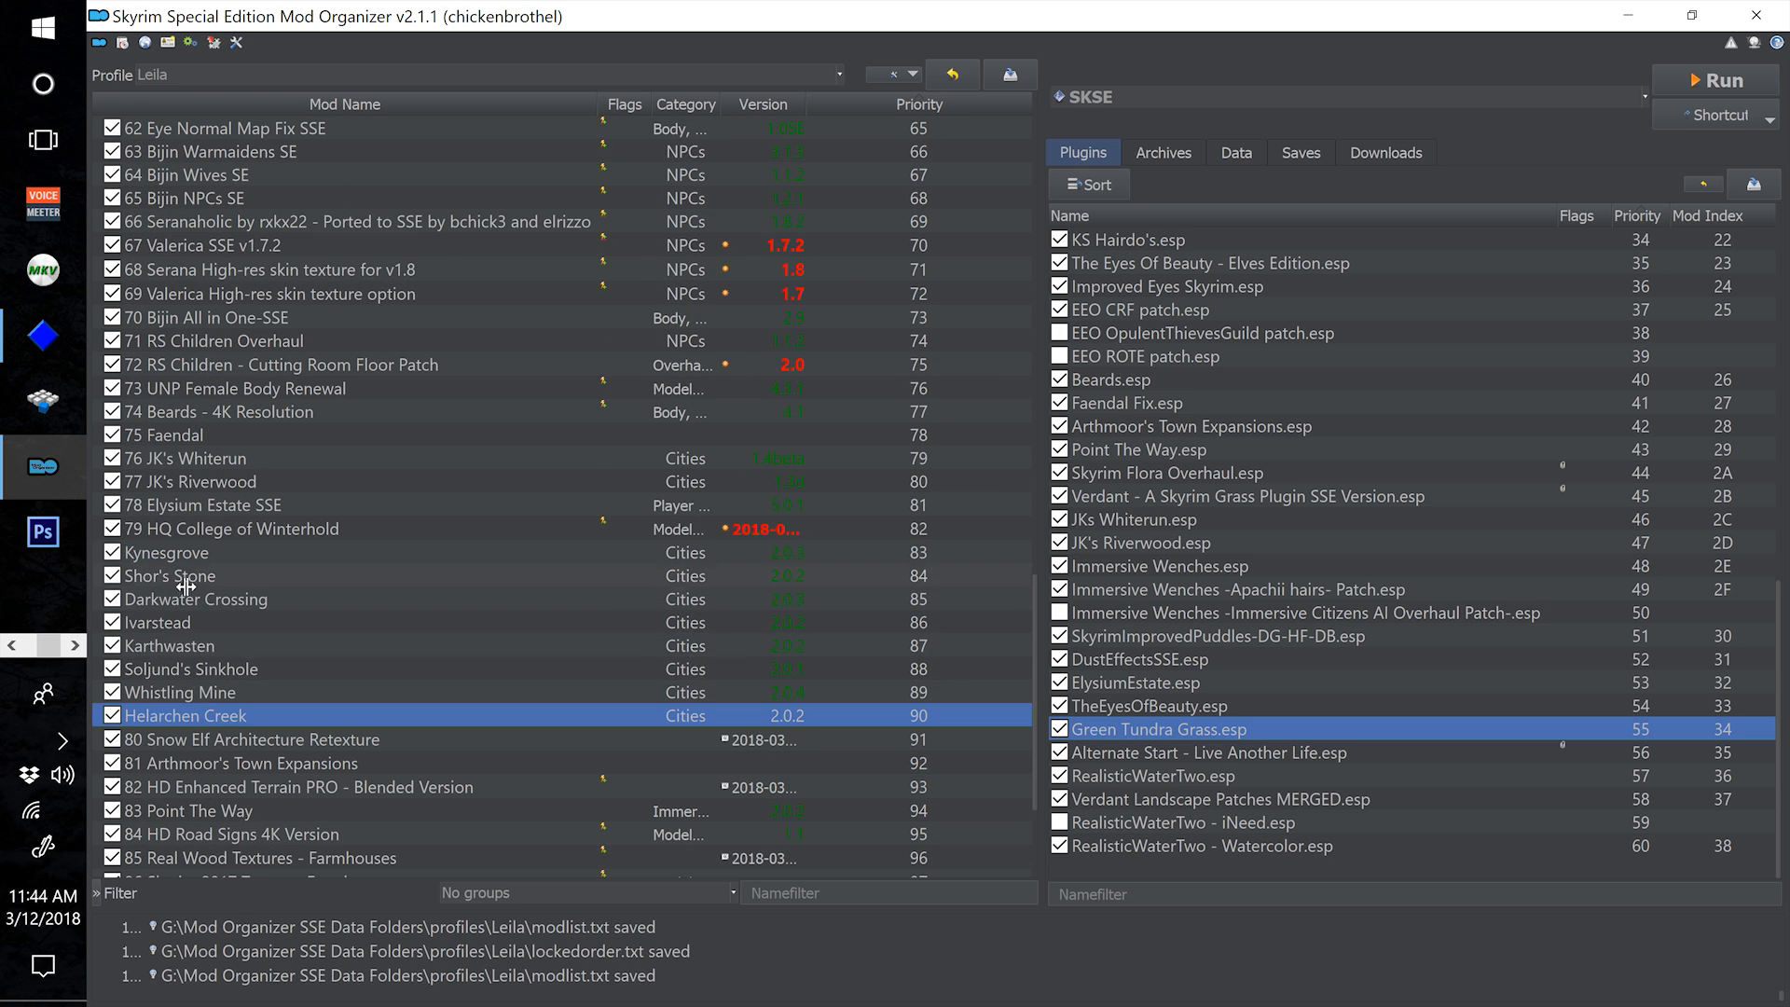
{"action": "left_click", "coordinate": [198, 560]}
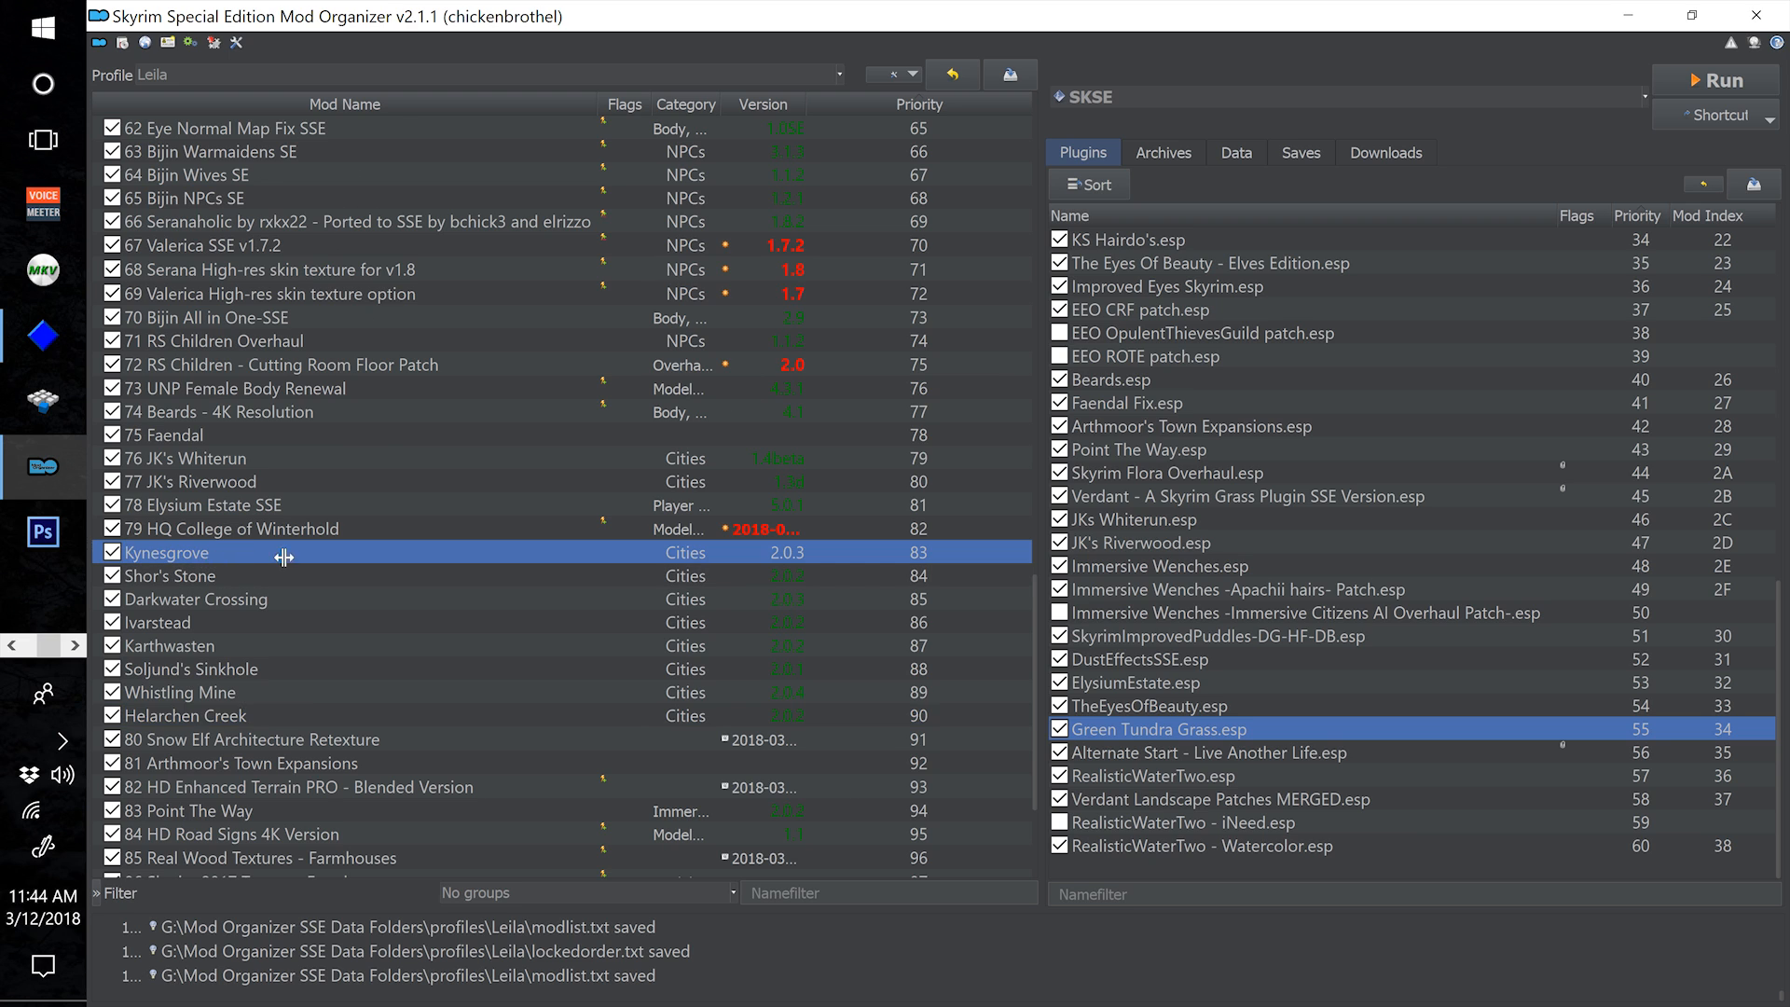
{"action": "left_click", "coordinate": [280, 715]}
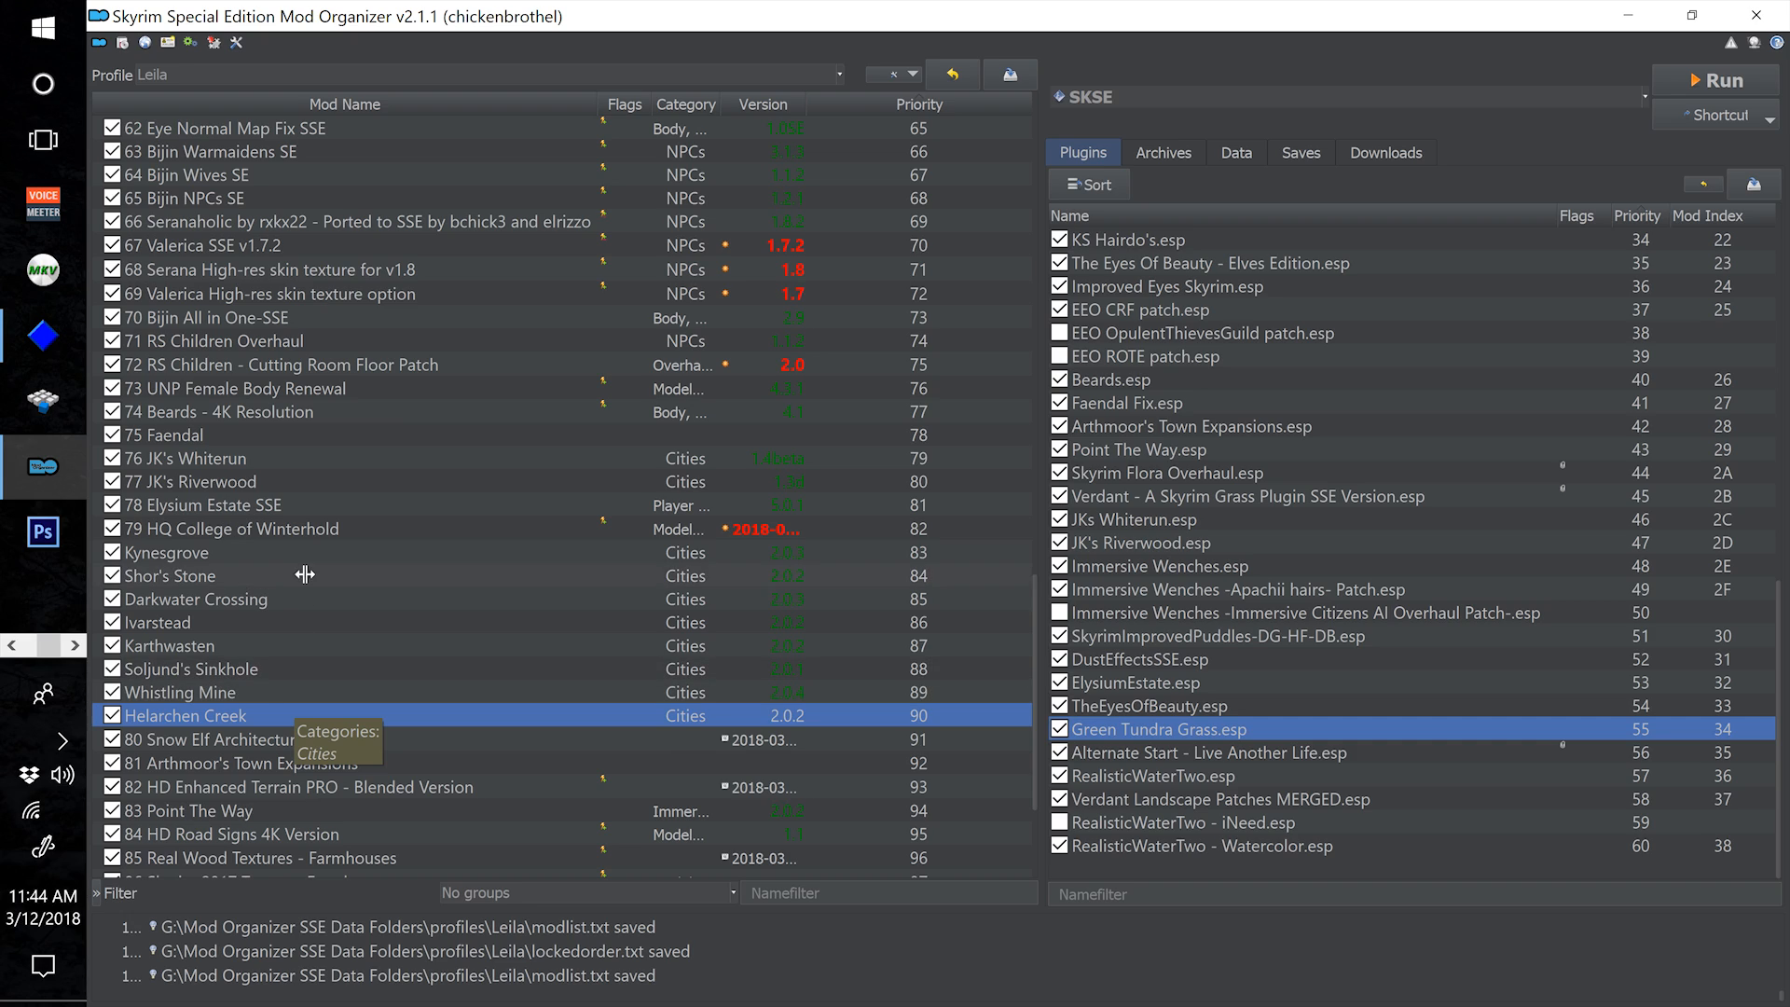
Review the earlier mods and inspect the three unnumbered Ethereal Elven Overhaul patches and 48 Improved Eyes Skyrim
{"action": "scroll", "coordinate": [300, 564], "scroll_direction": "up", "scroll_amount": 13}
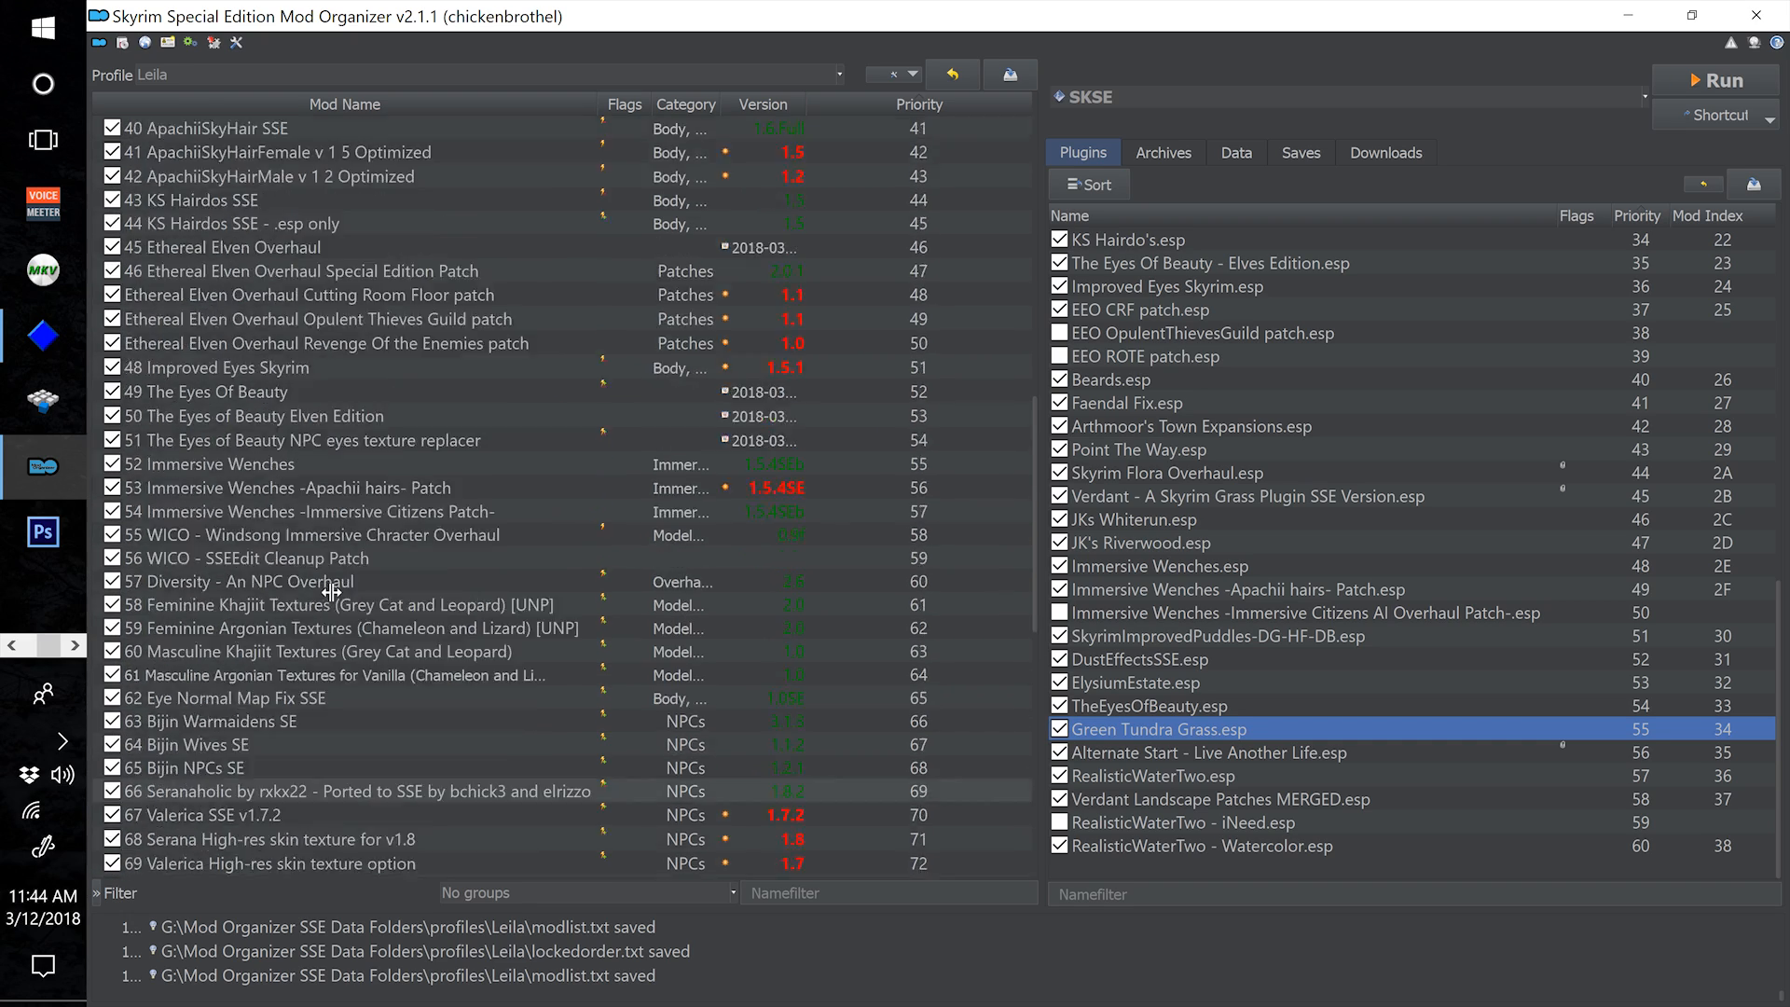
{"action": "scroll", "coordinate": [331, 592], "scroll_direction": "up", "scroll_amount": 7}
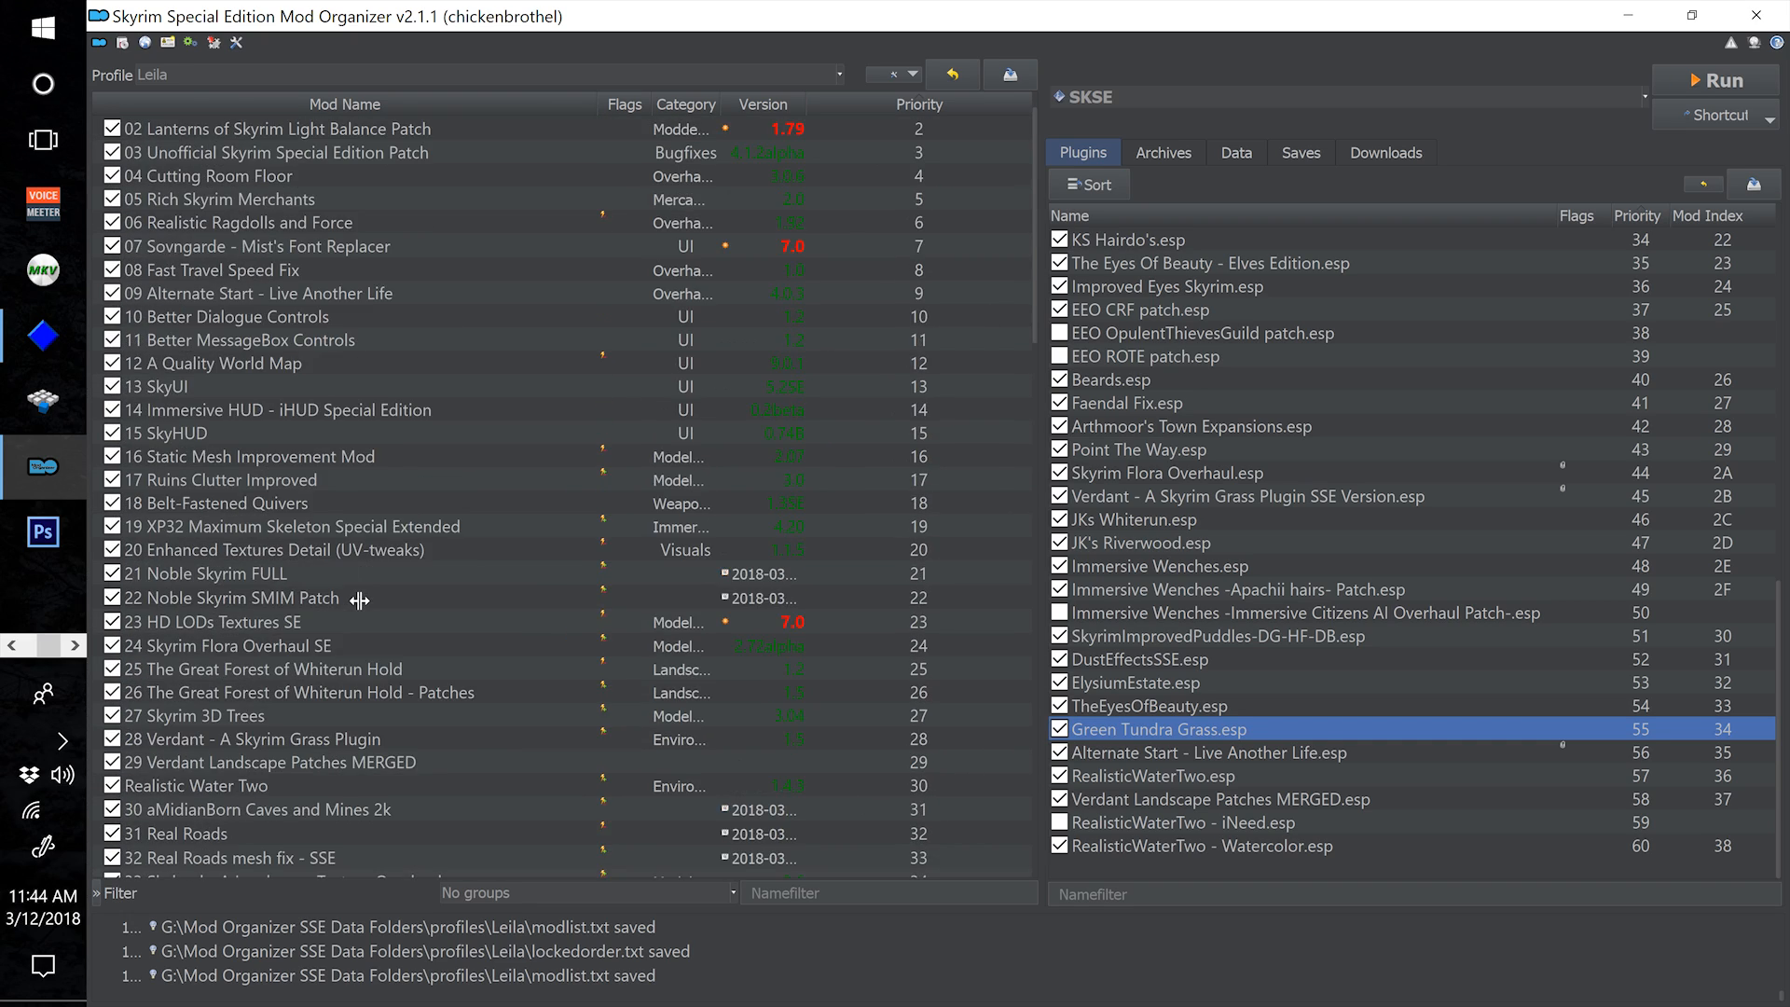
{"action": "scroll", "coordinate": [363, 602], "scroll_direction": "down", "scroll_amount": 6}
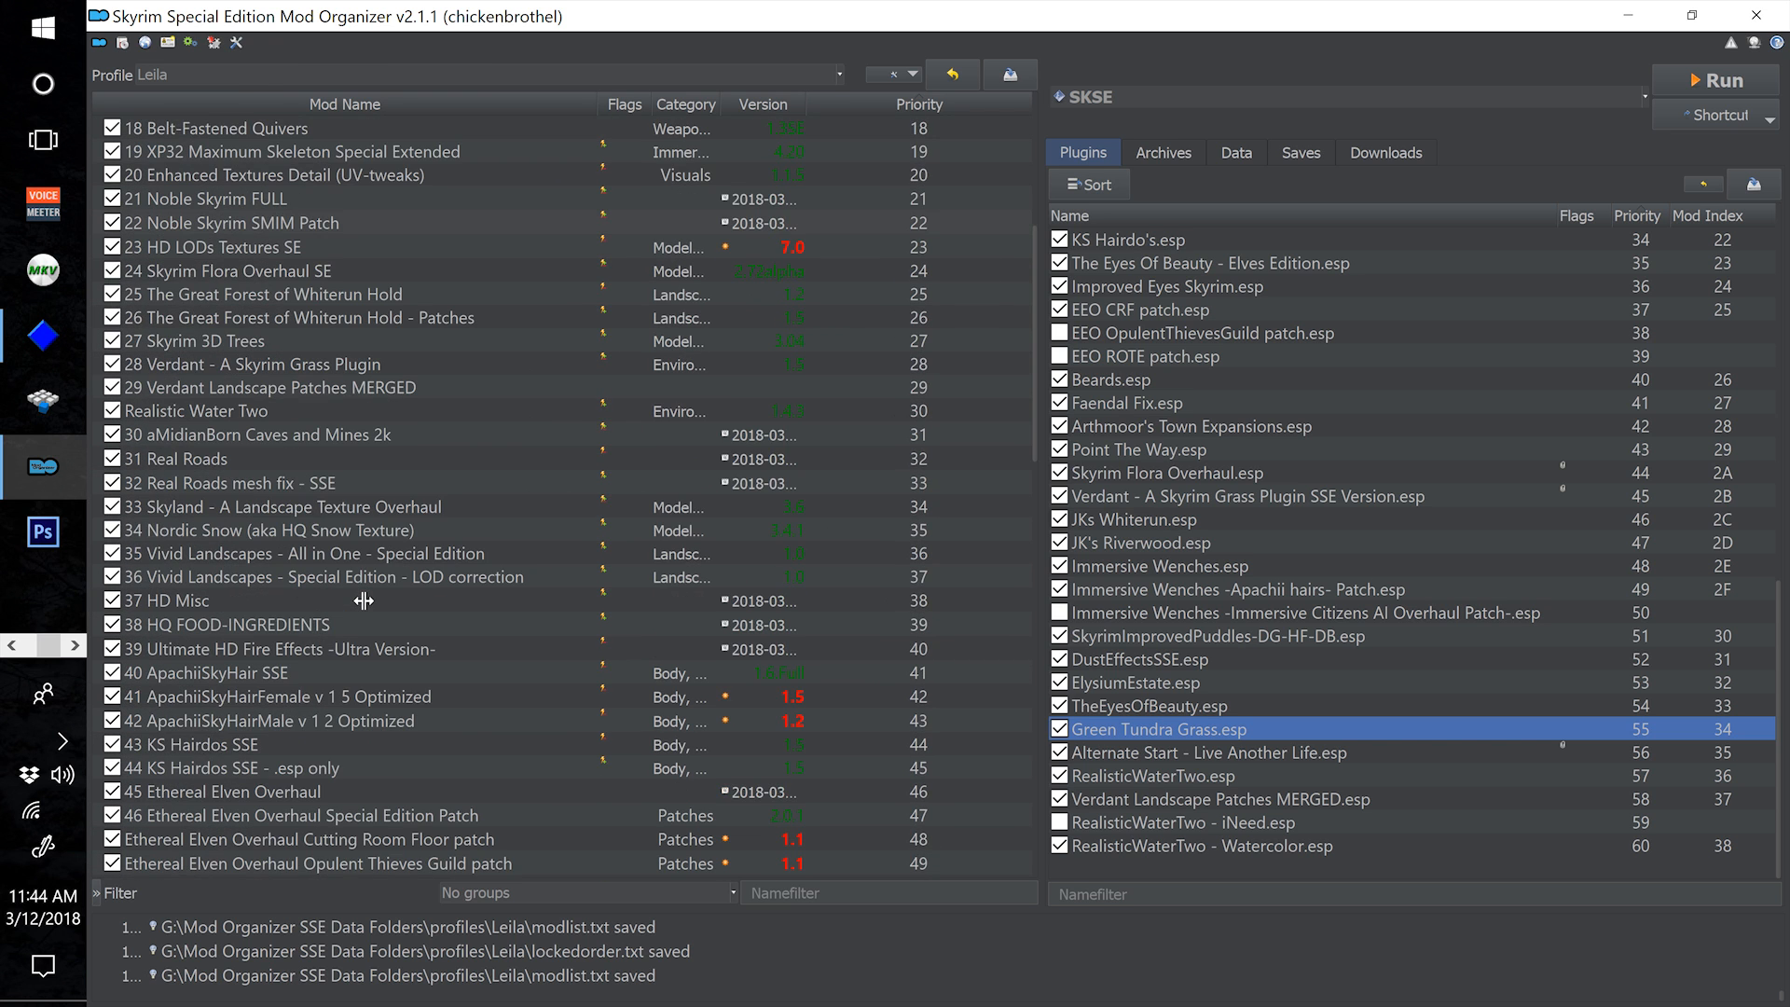
{"action": "scroll", "coordinate": [363, 601], "scroll_direction": "down", "scroll_amount": 1}
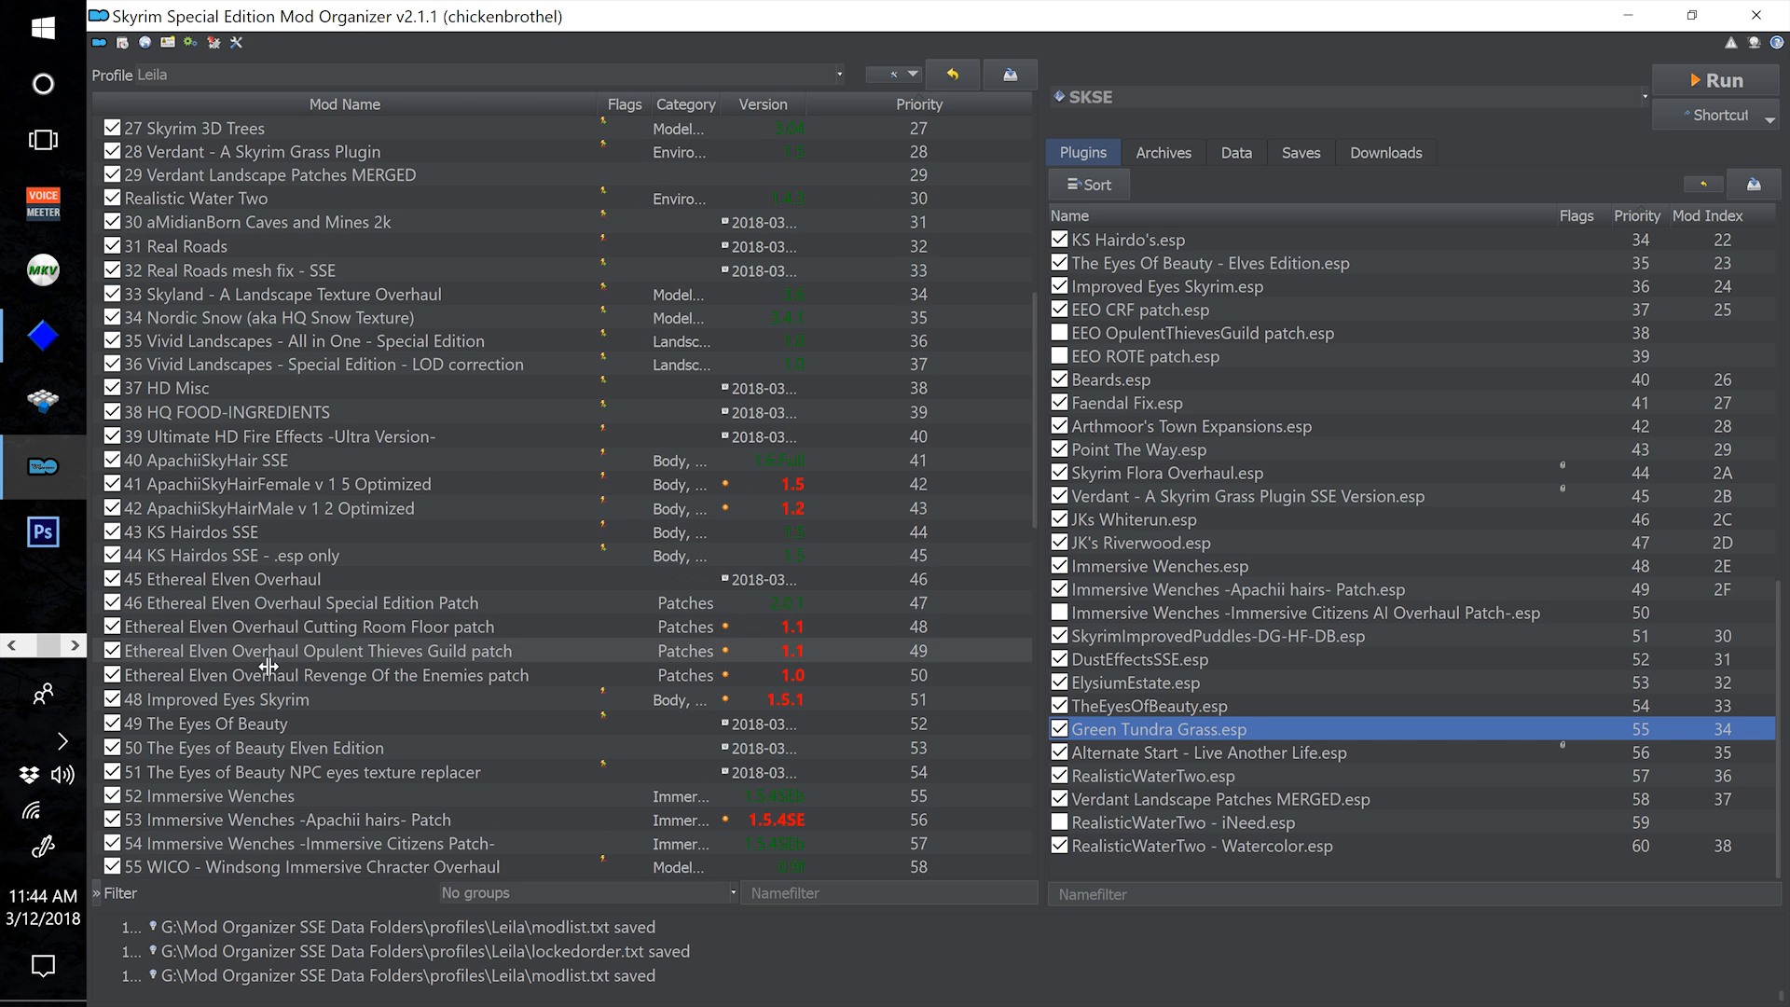
{"action": "left_click", "coordinate": [305, 633]}
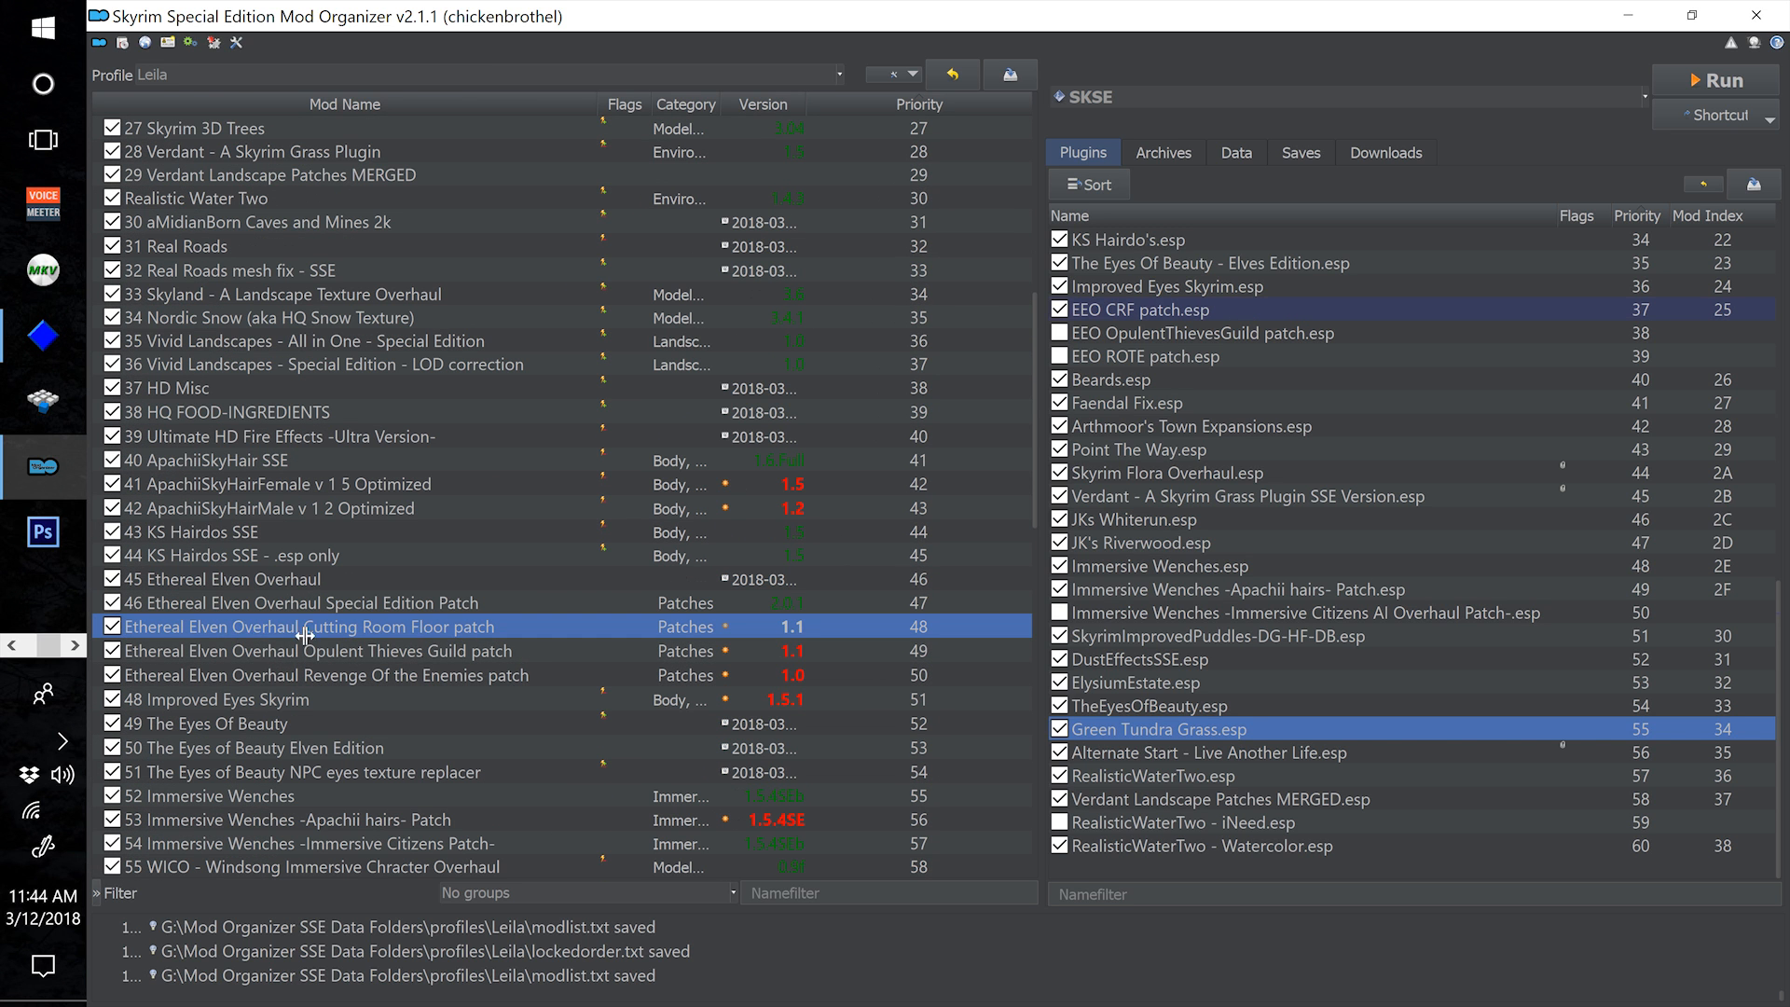
{"action": "left_click", "coordinate": [201, 651]}
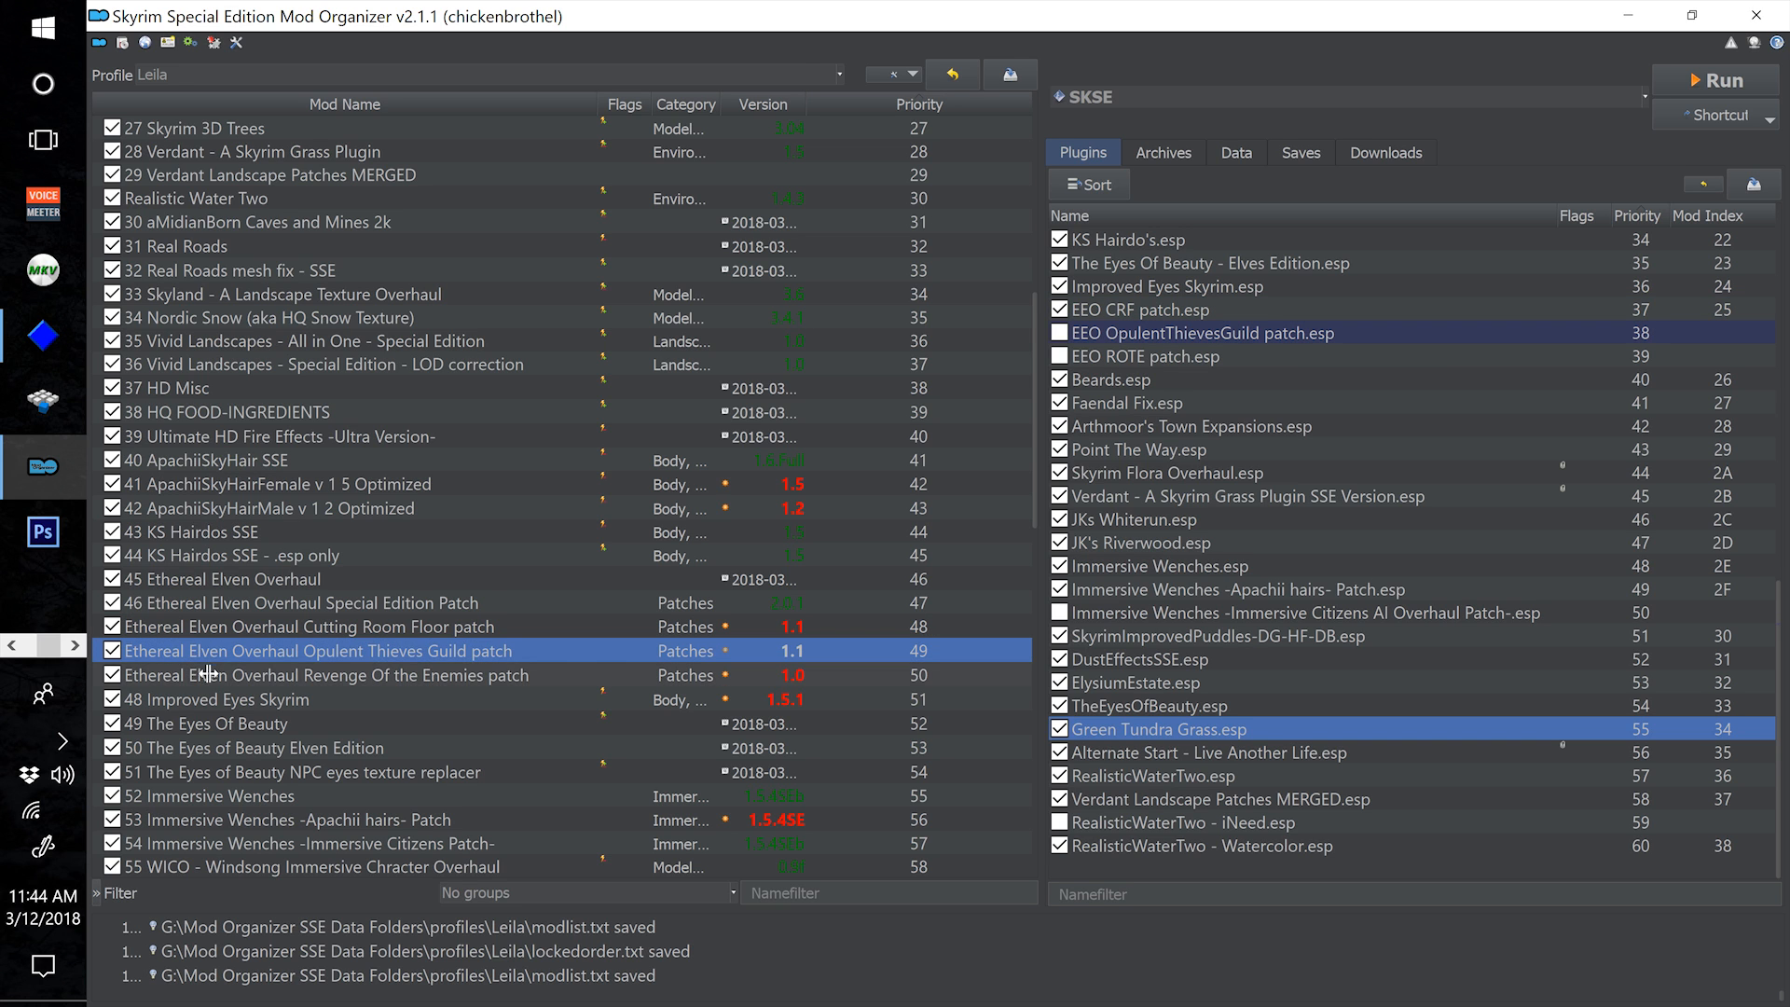
{"action": "left_click", "coordinate": [206, 681]}
{"action": "left_click", "coordinate": [232, 705]}
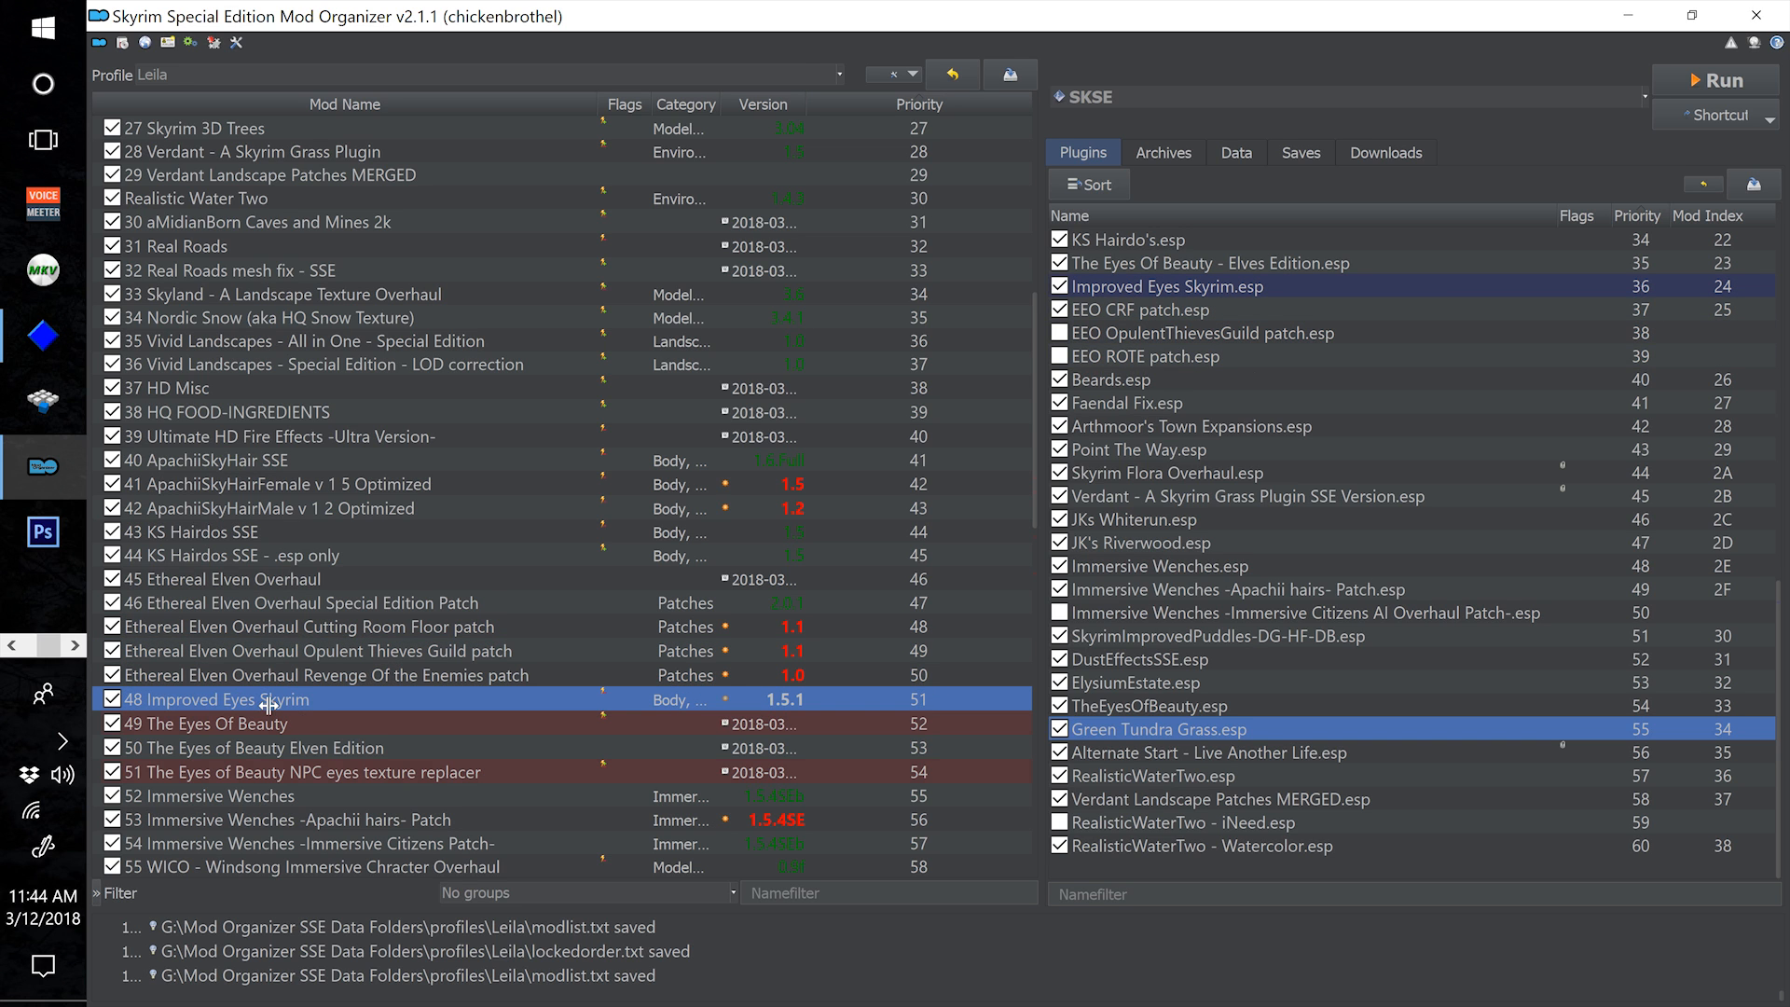
Check the town mods Shor's Stone, Darkwater Crossing and Helarchen Creek, and the mods that follow them
{"action": "scroll", "coordinate": [282, 755], "scroll_direction": "down", "scroll_amount": 7}
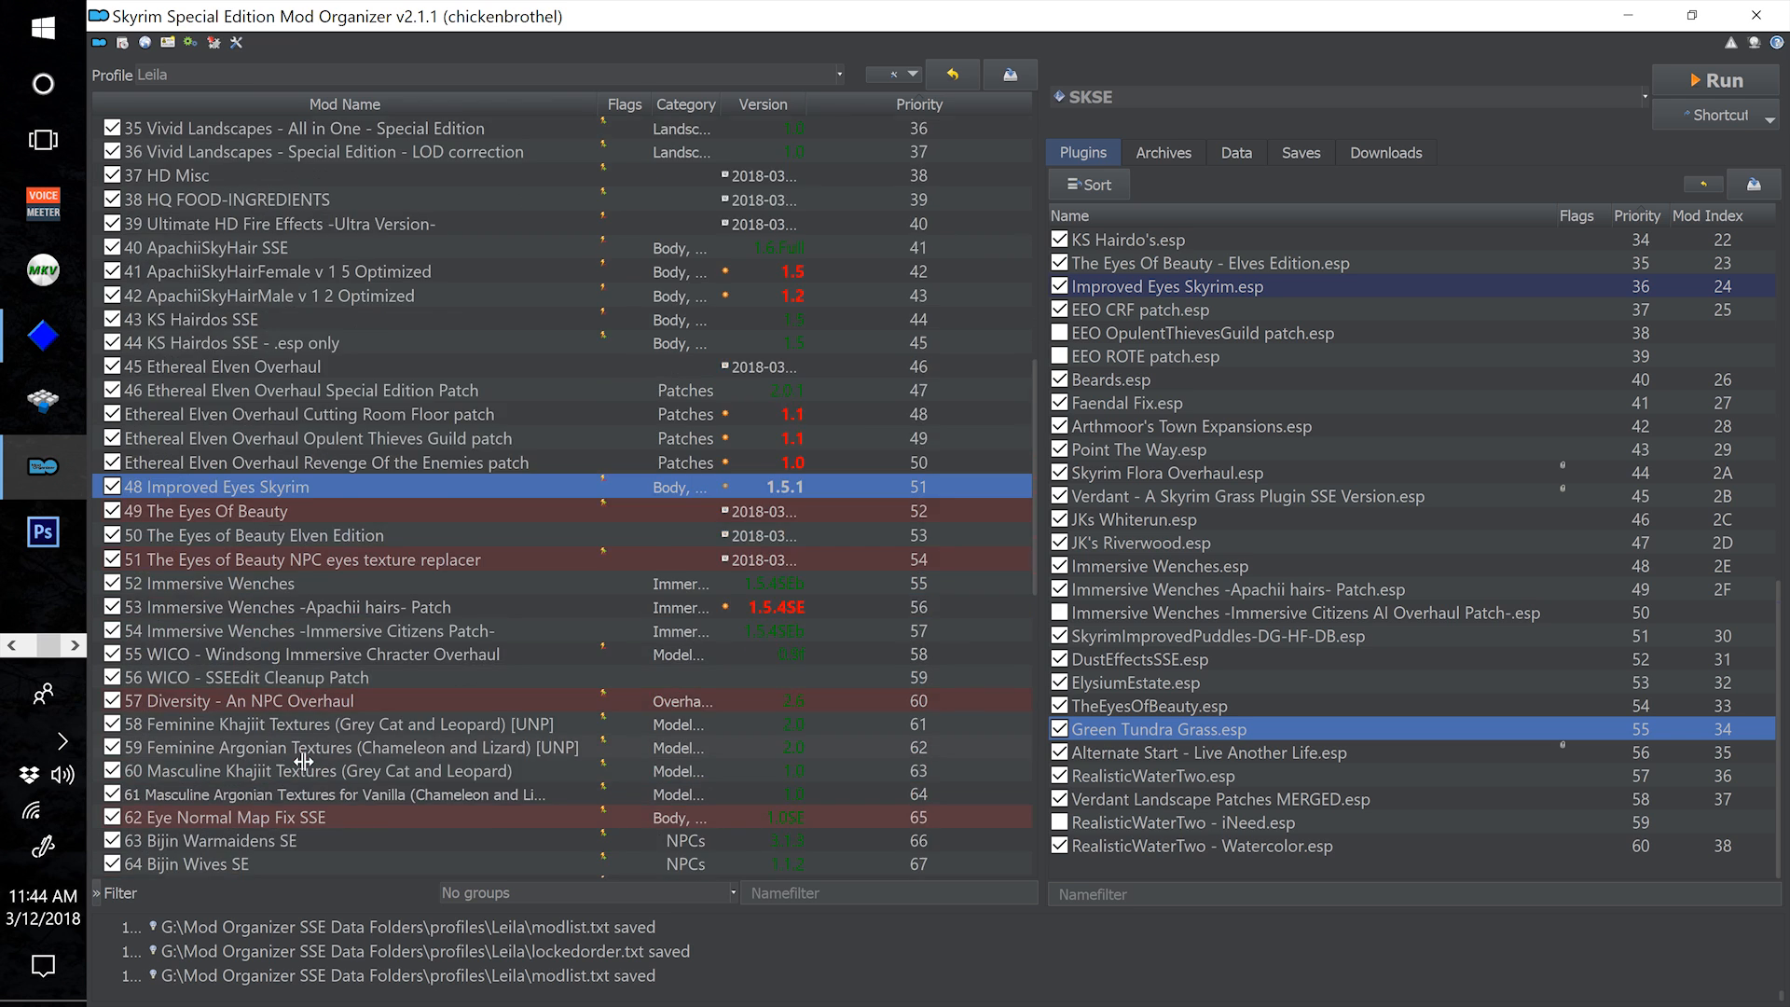
{"action": "scroll", "coordinate": [297, 732], "scroll_direction": "down", "scroll_amount": 3}
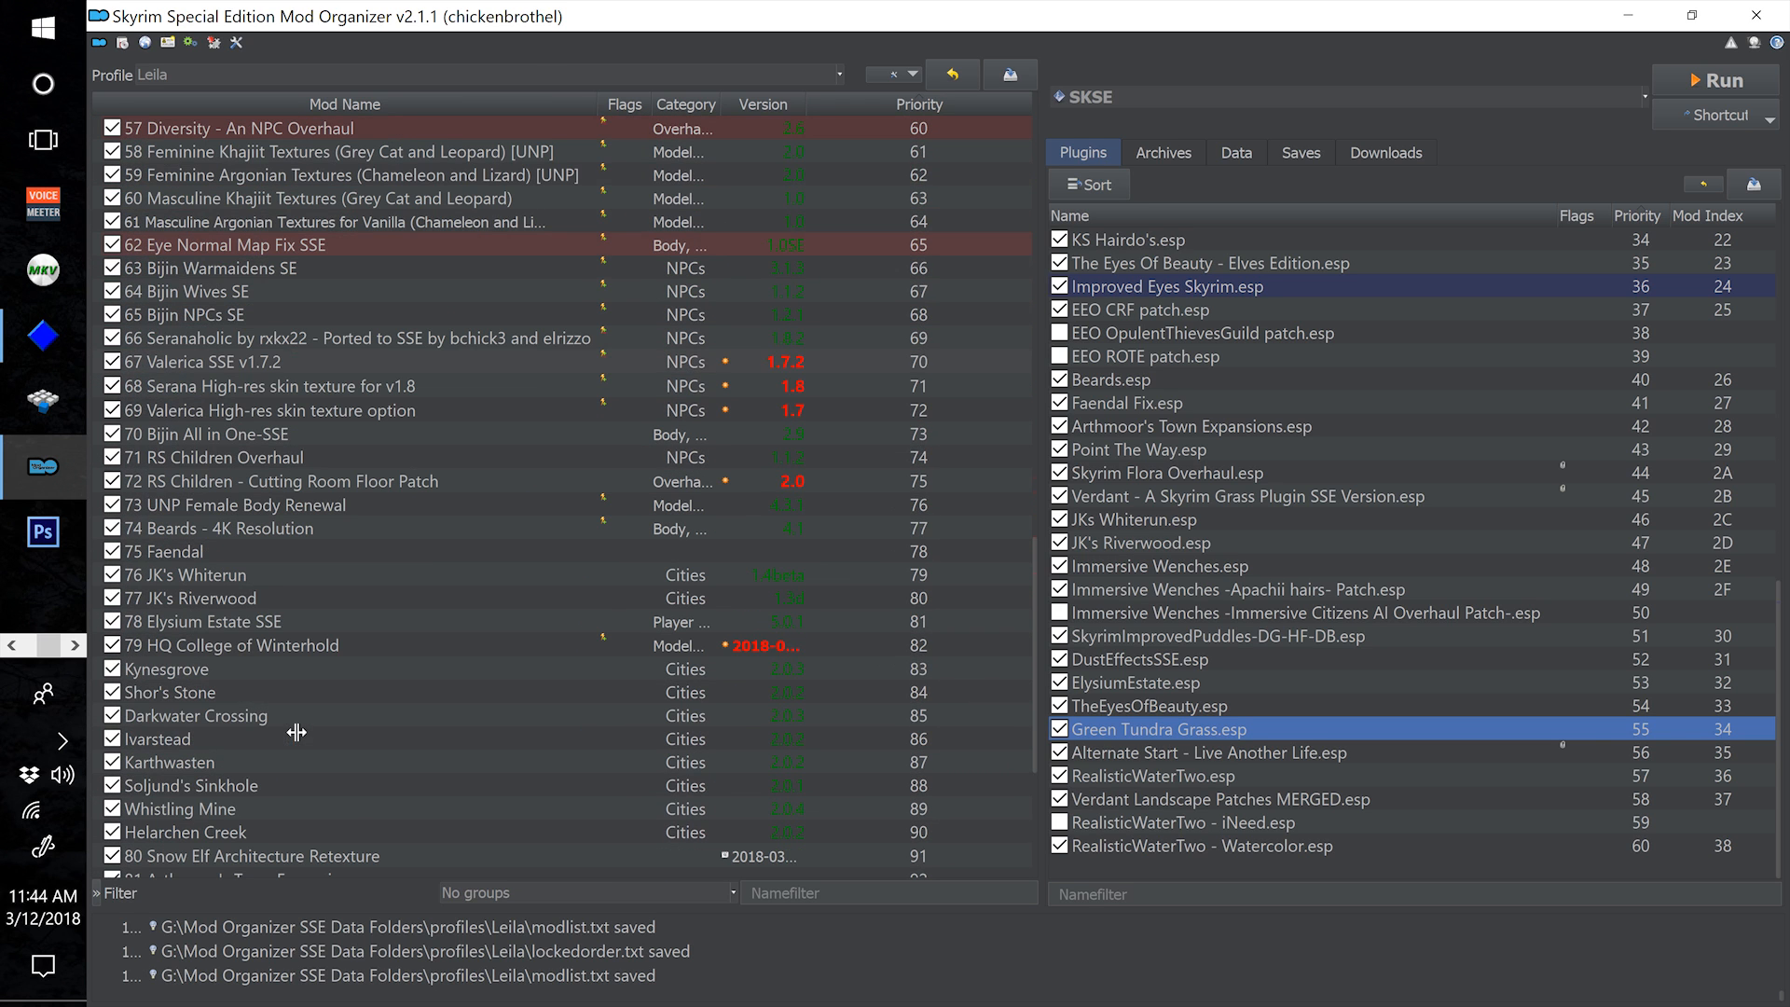
{"action": "left_click", "coordinate": [213, 695]}
{"action": "left_click", "coordinate": [224, 715]}
{"action": "scroll", "coordinate": [228, 653], "scroll_direction": "down", "scroll_amount": 1}
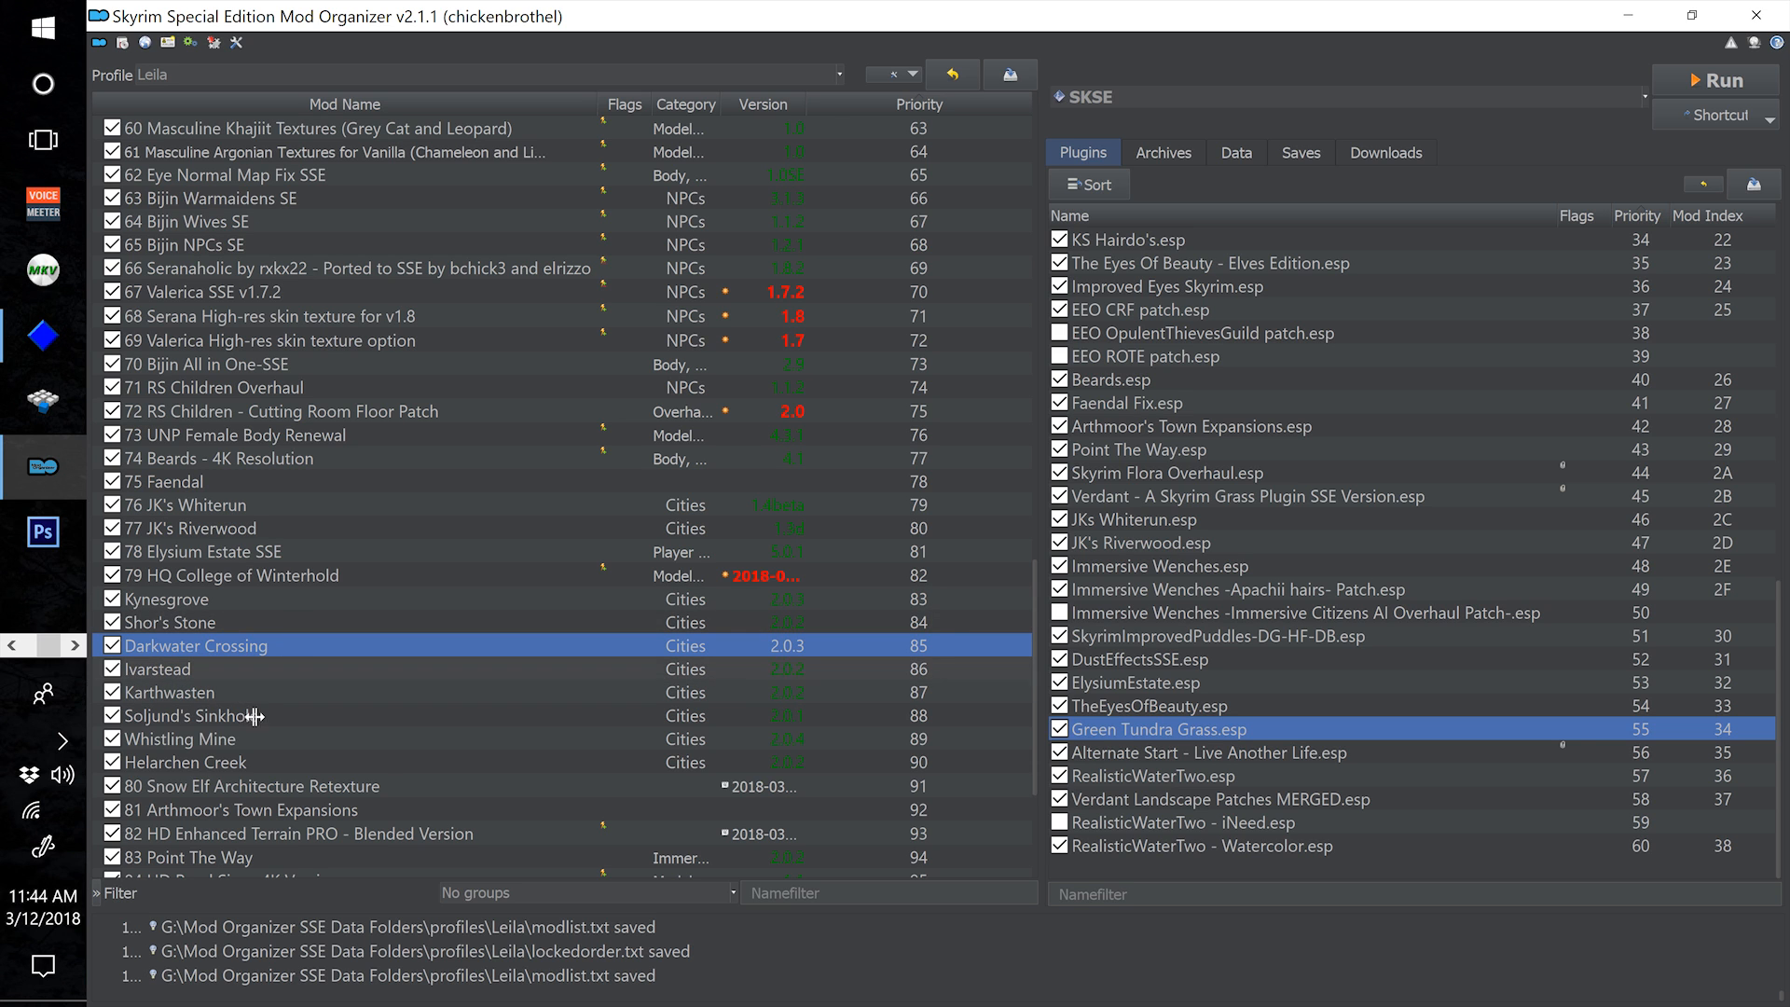
{"action": "left_click", "coordinate": [238, 763]}
{"action": "scroll", "coordinate": [368, 740], "scroll_direction": "down", "scroll_amount": 4}
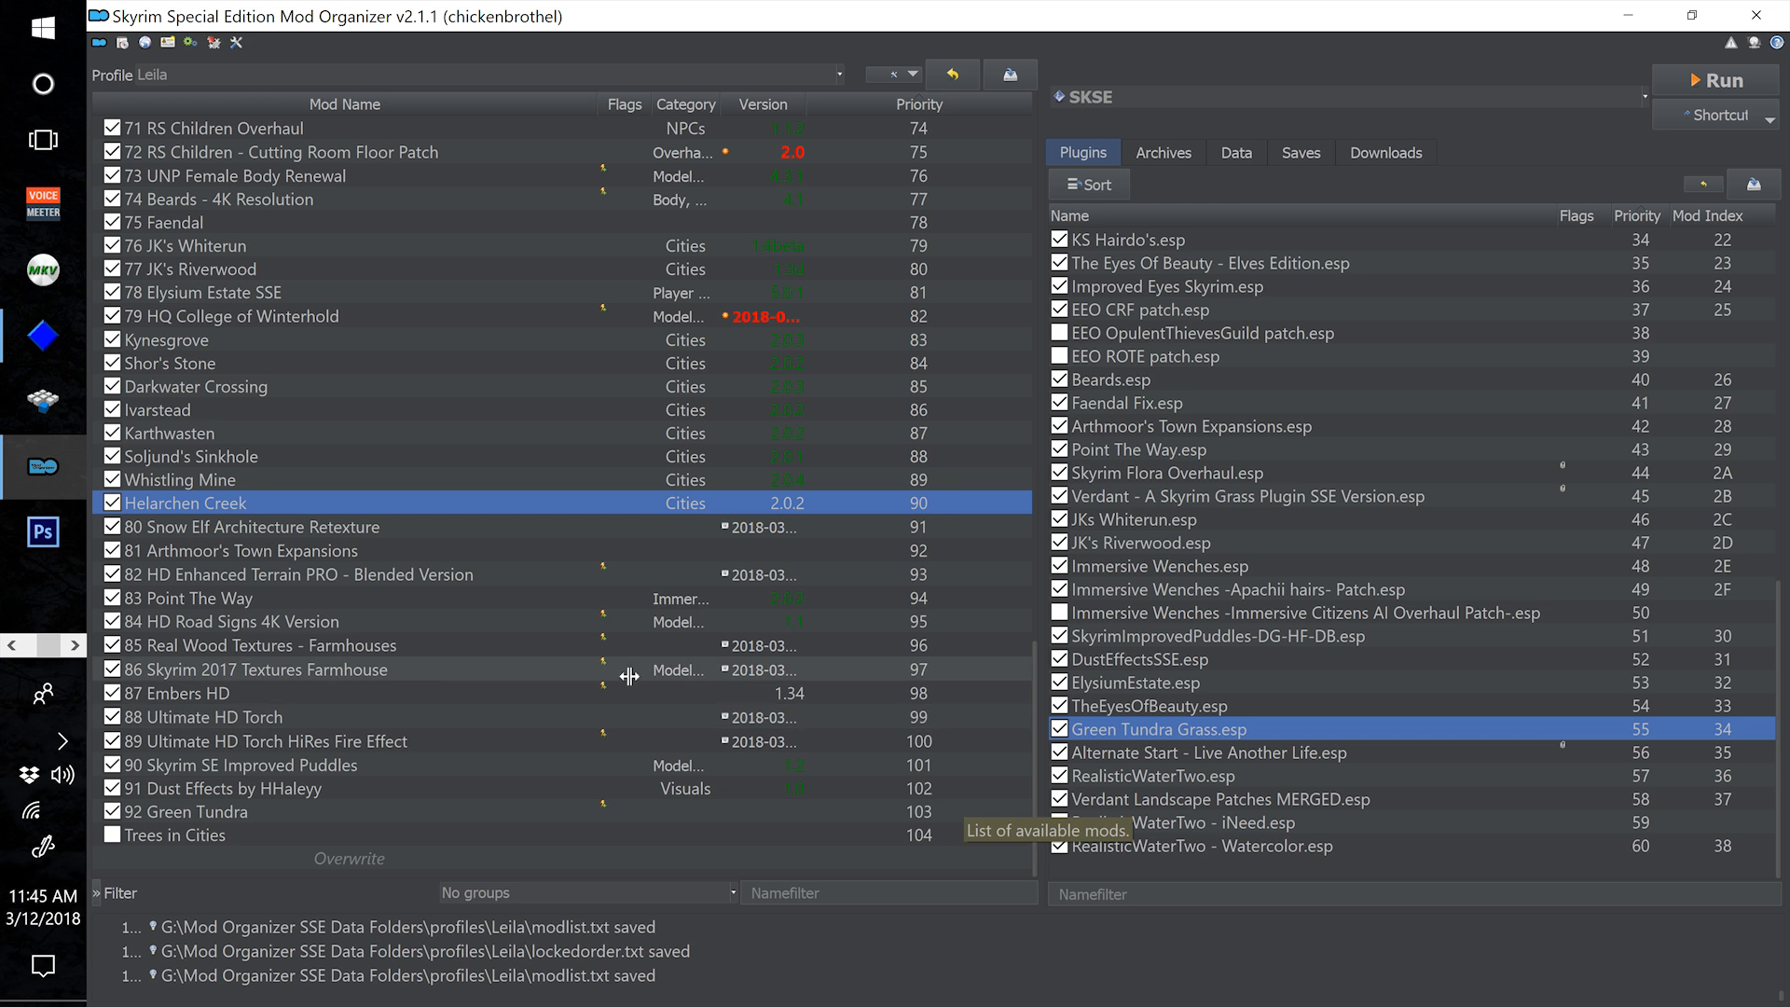
Compare the Ethereal Elven Overhaul Cutting Room Floor, Opulent Thieves Guild and Revenge Of the Enemies patches with their plugins
{"action": "scroll", "coordinate": [336, 644], "scroll_direction": "up", "scroll_amount": 1}
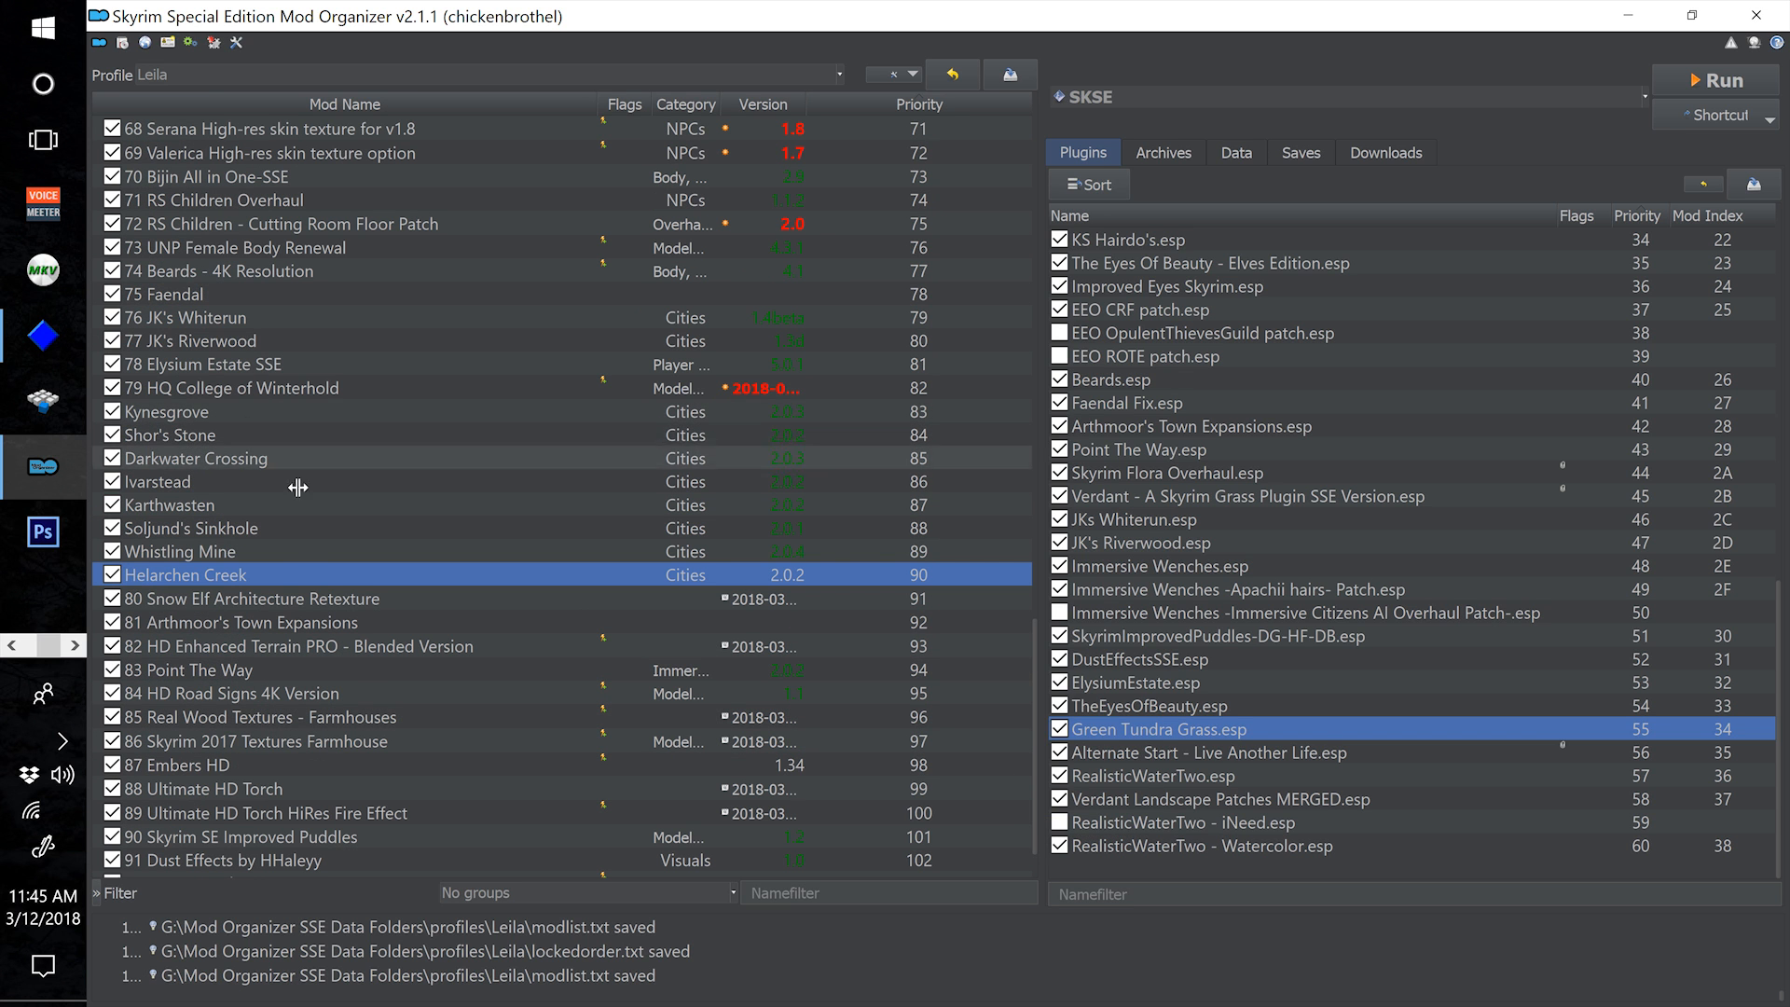
{"action": "scroll", "coordinate": [302, 601], "scroll_direction": "up", "scroll_amount": 5}
{"action": "scroll", "coordinate": [303, 604], "scroll_direction": "up", "scroll_amount": 6}
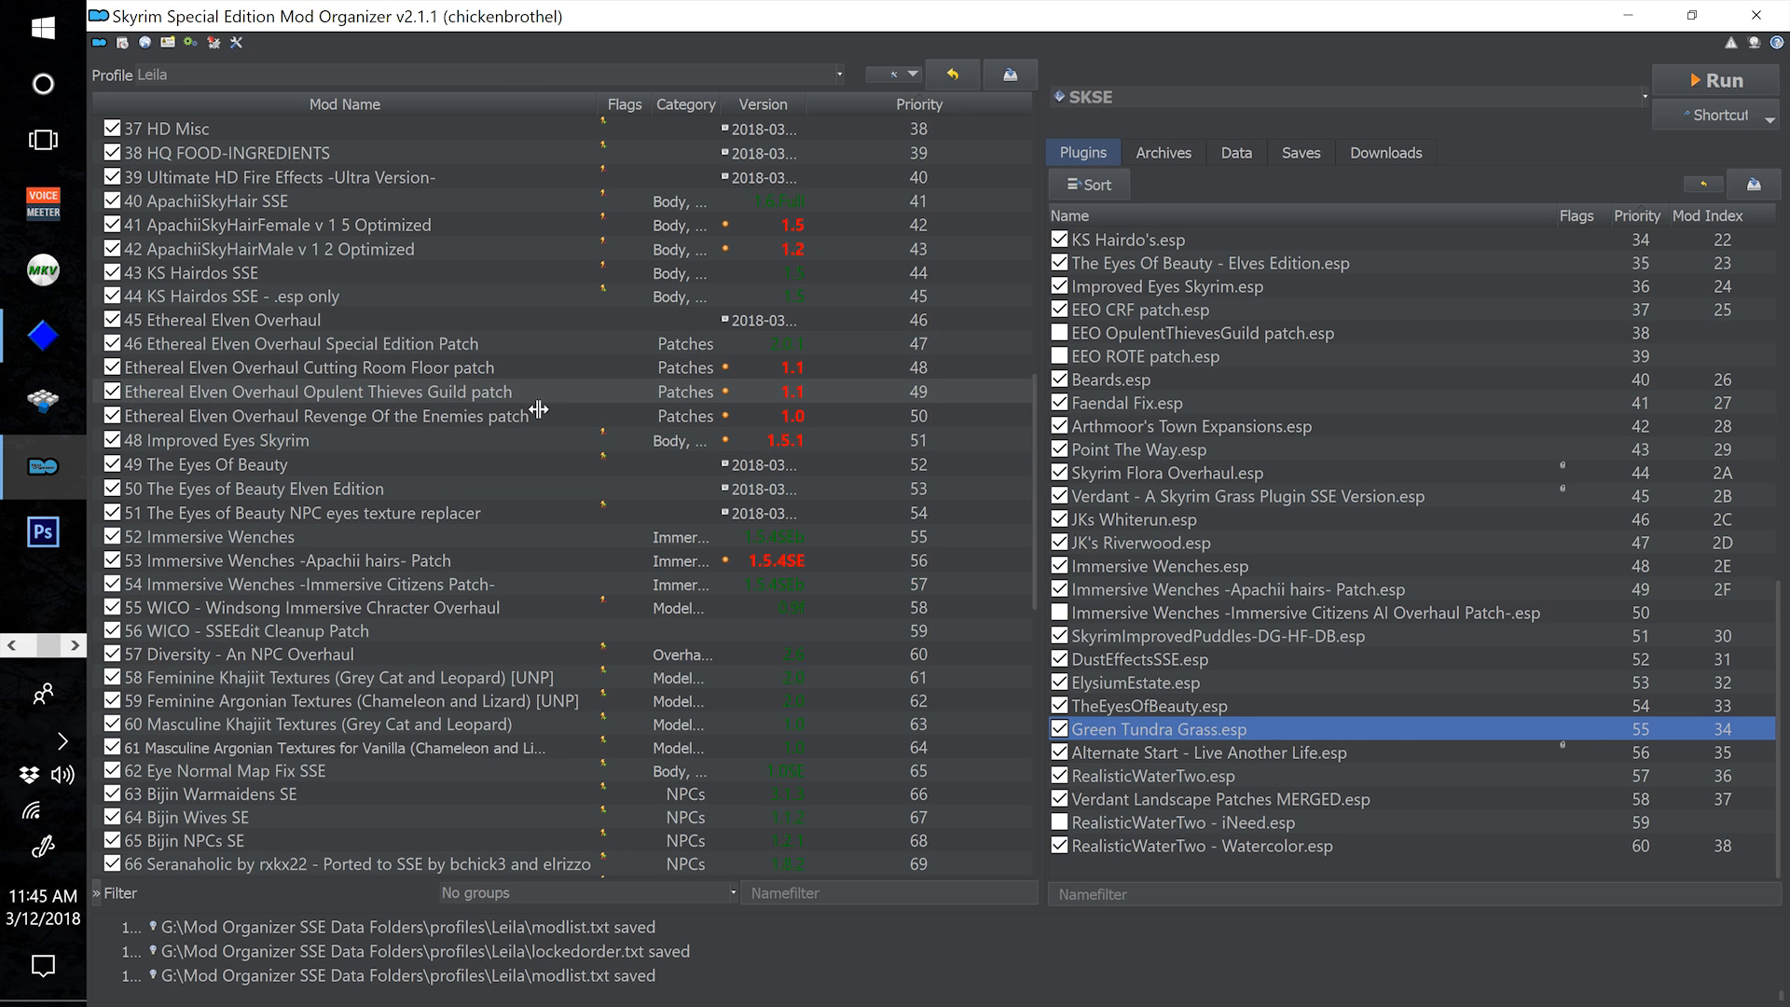
{"action": "left_click", "coordinate": [421, 422]}
{"action": "left_click", "coordinate": [356, 375]}
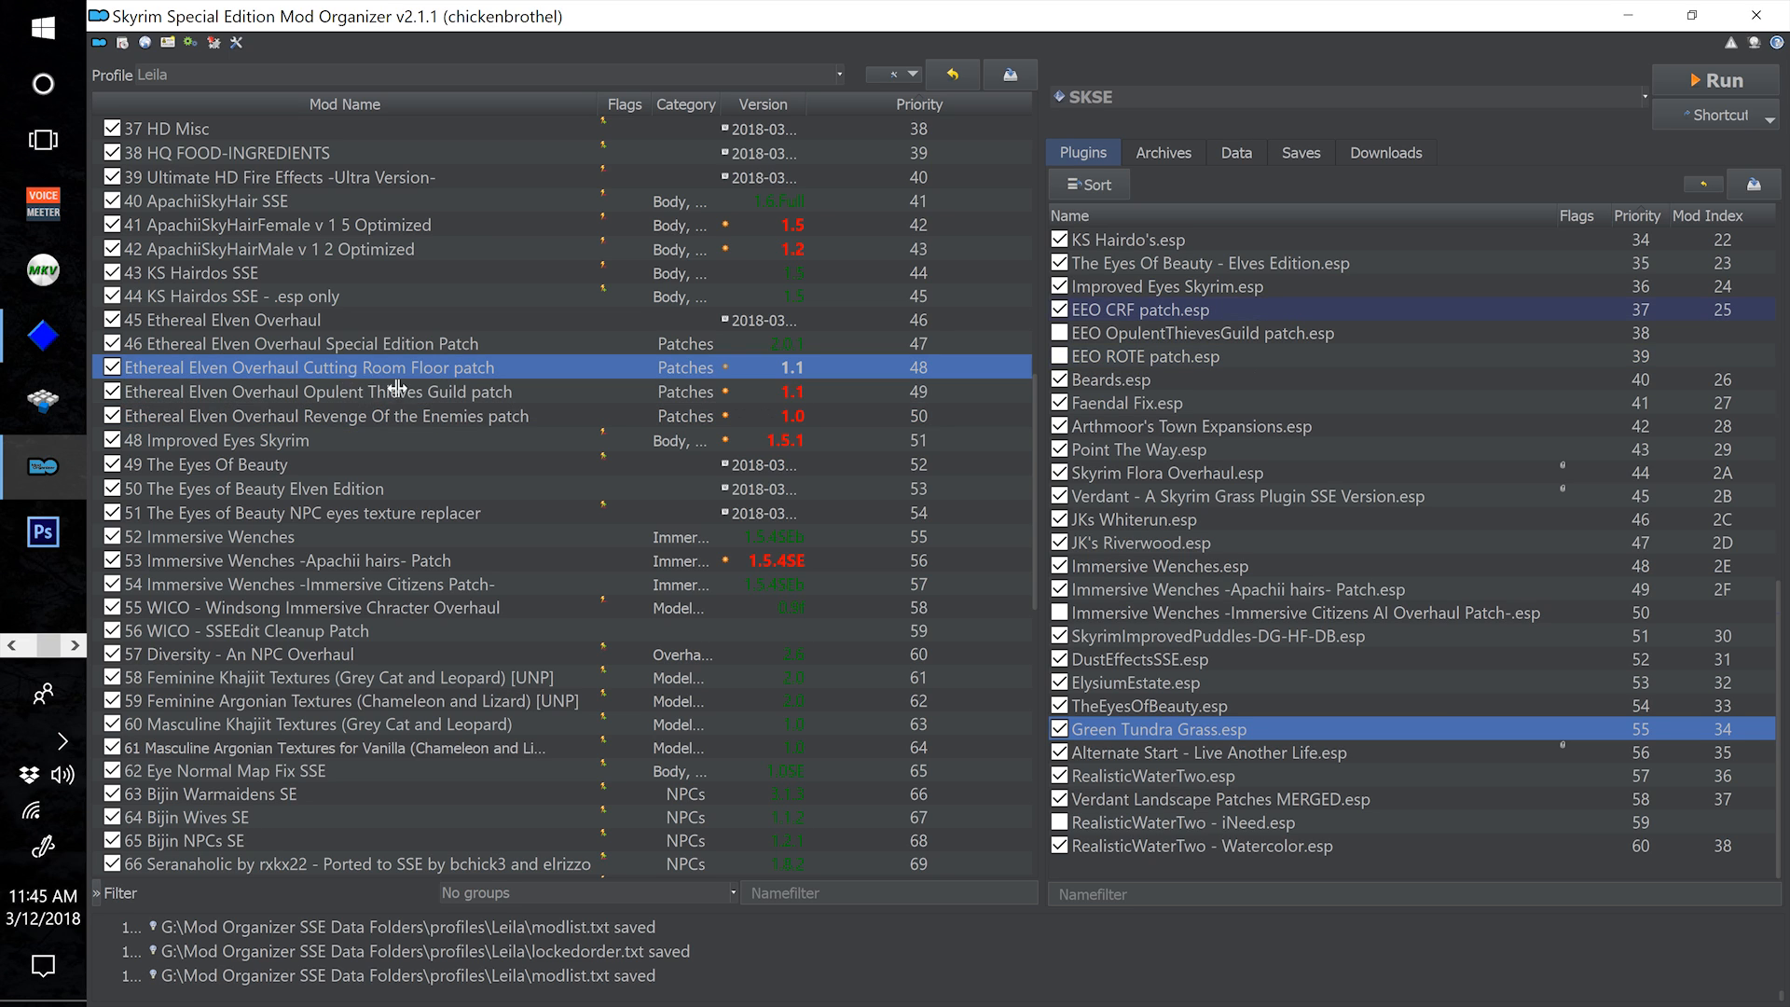
{"action": "left_click", "coordinate": [421, 393]}
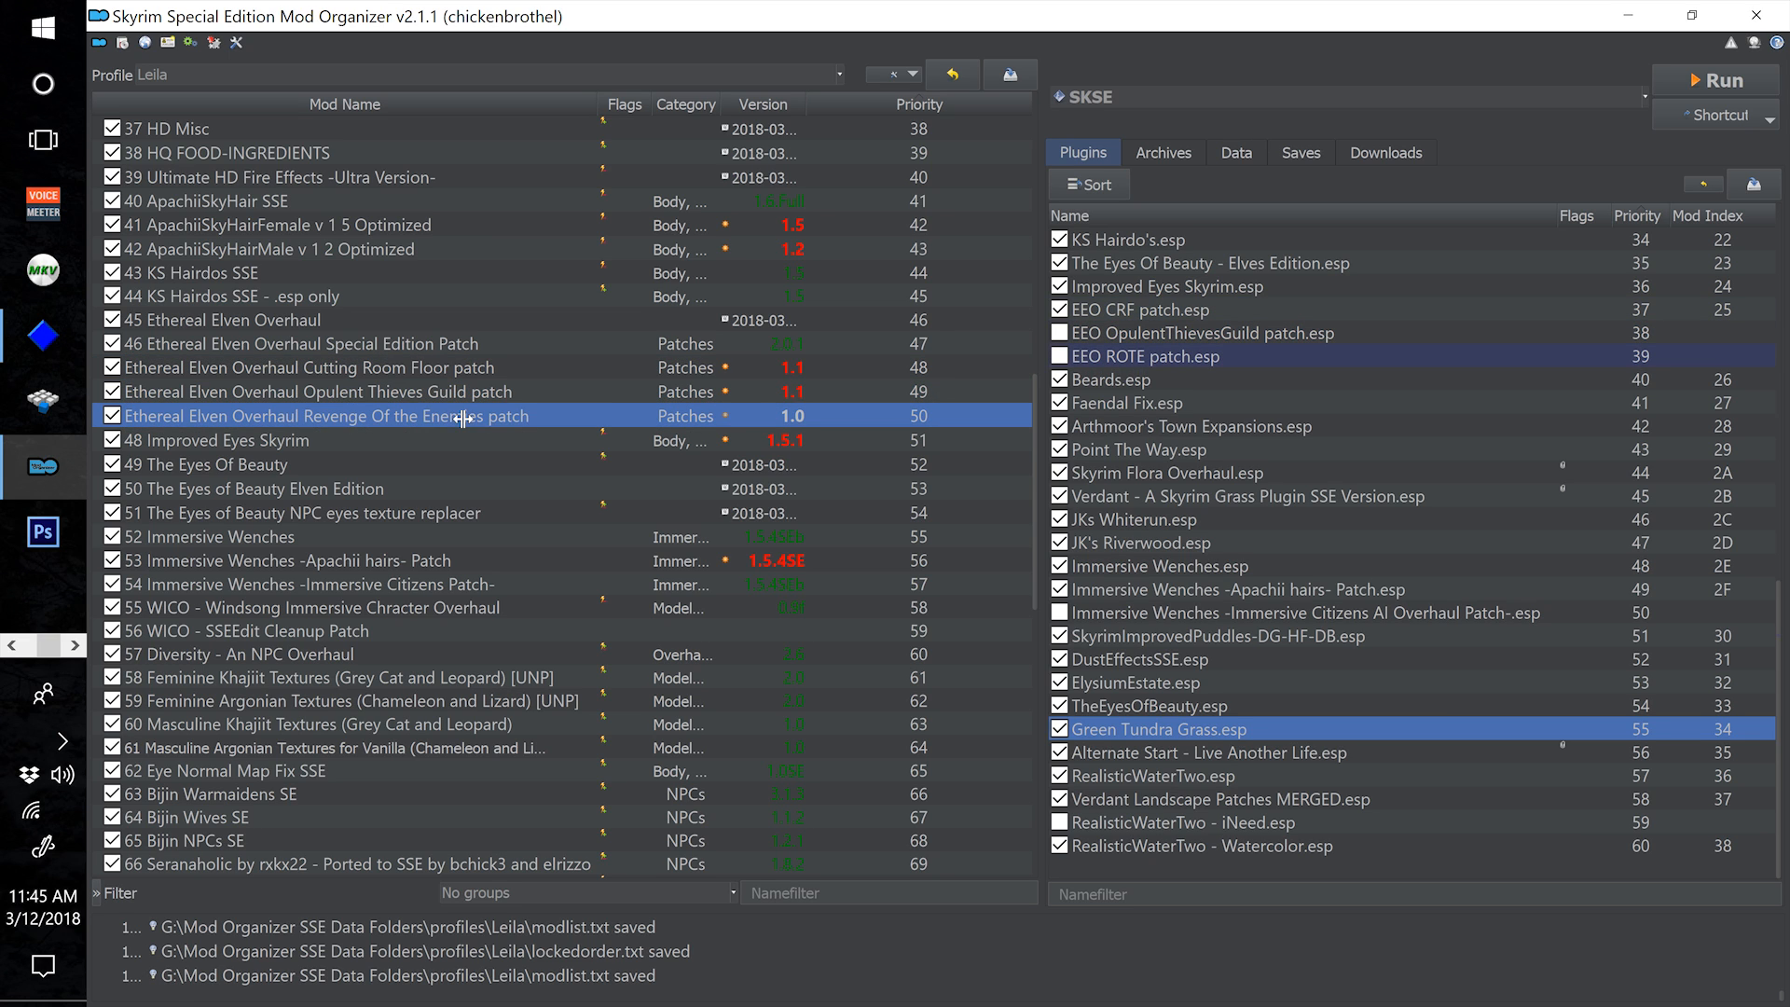
{"action": "left_click", "coordinate": [437, 375]}
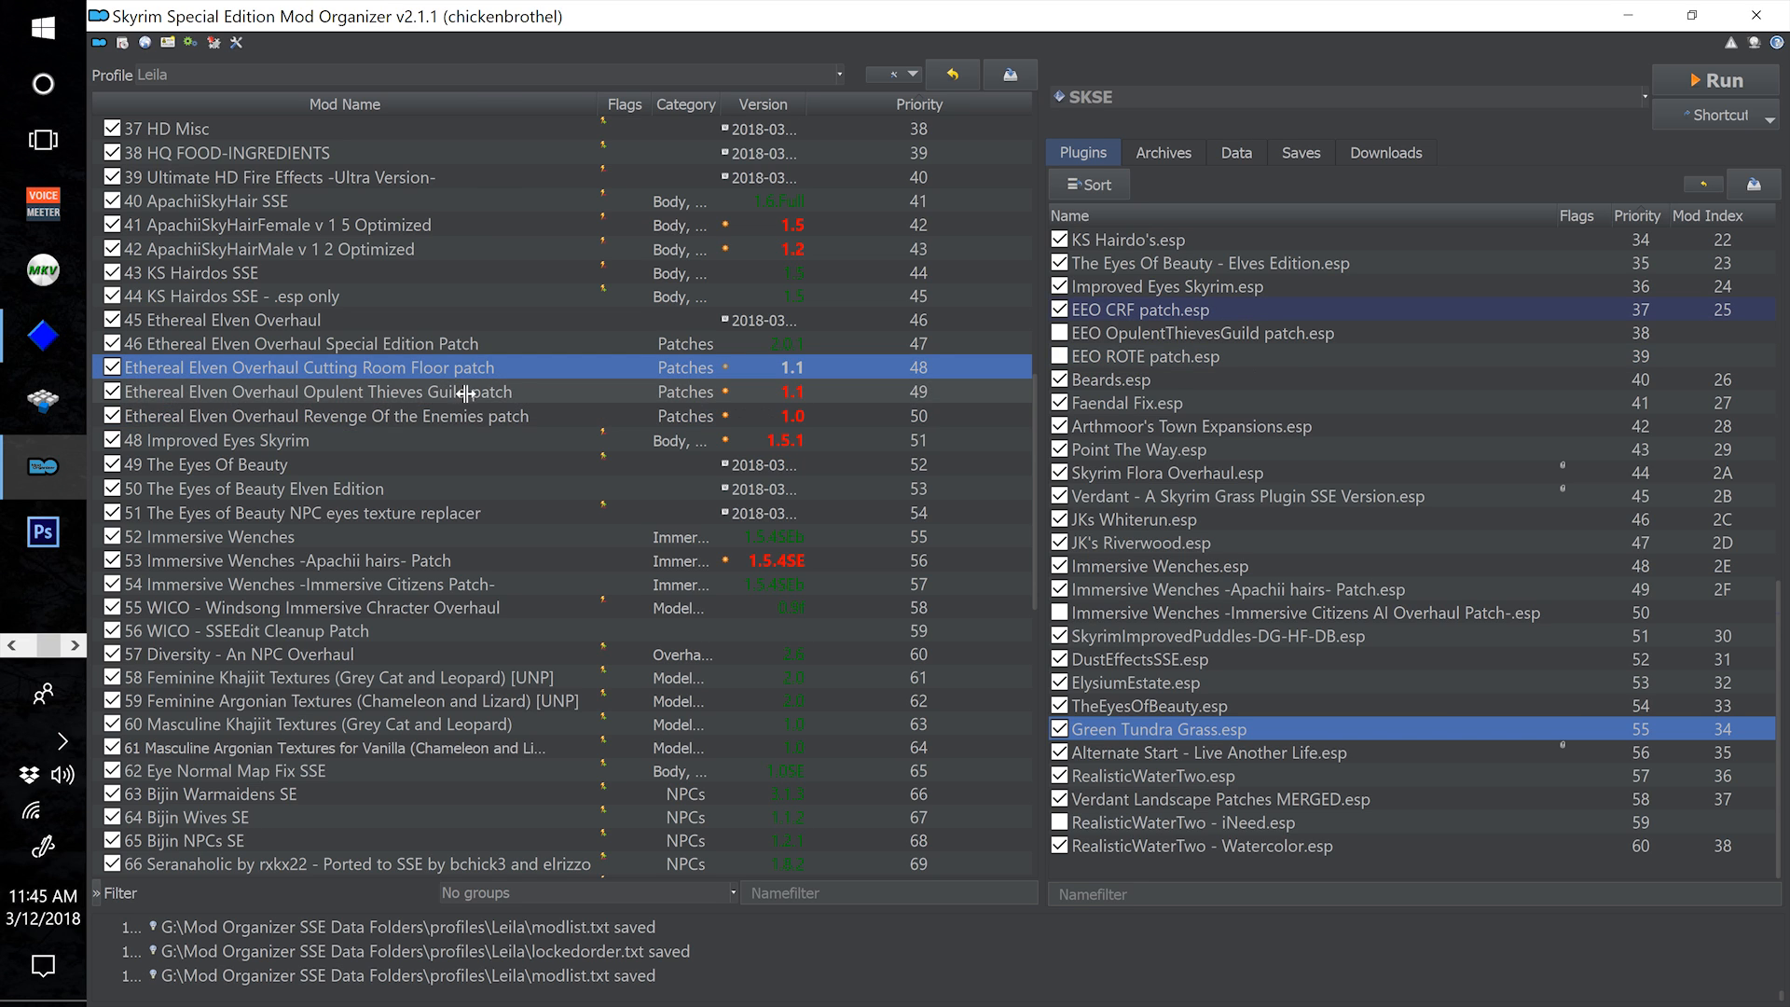
{"action": "left_click", "coordinate": [466, 394]}
{"action": "left_click", "coordinate": [476, 418]}
{"action": "left_click", "coordinate": [432, 374]}
{"action": "left_click", "coordinate": [476, 413]}
{"action": "left_click", "coordinate": [451, 391]}
{"action": "left_click", "coordinate": [494, 416]}
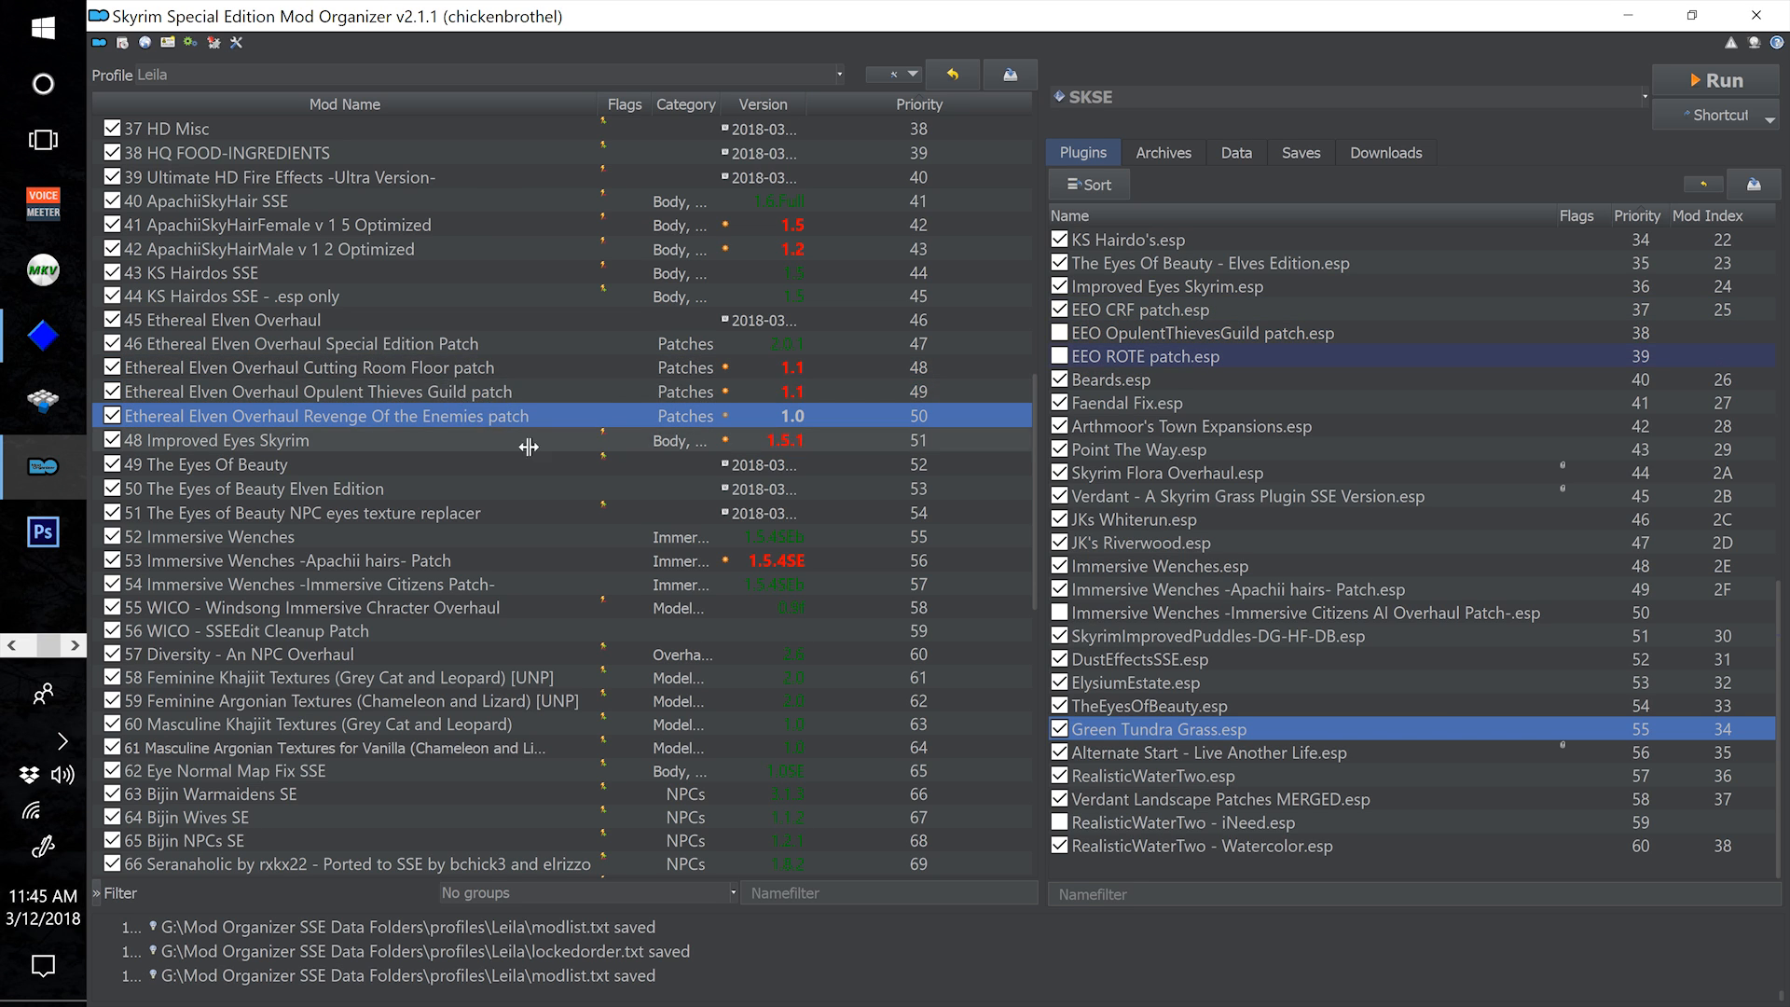
{"action": "left_click", "coordinate": [438, 368]}
{"action": "left_click", "coordinate": [447, 392]}
{"action": "left_click", "coordinate": [483, 419]}
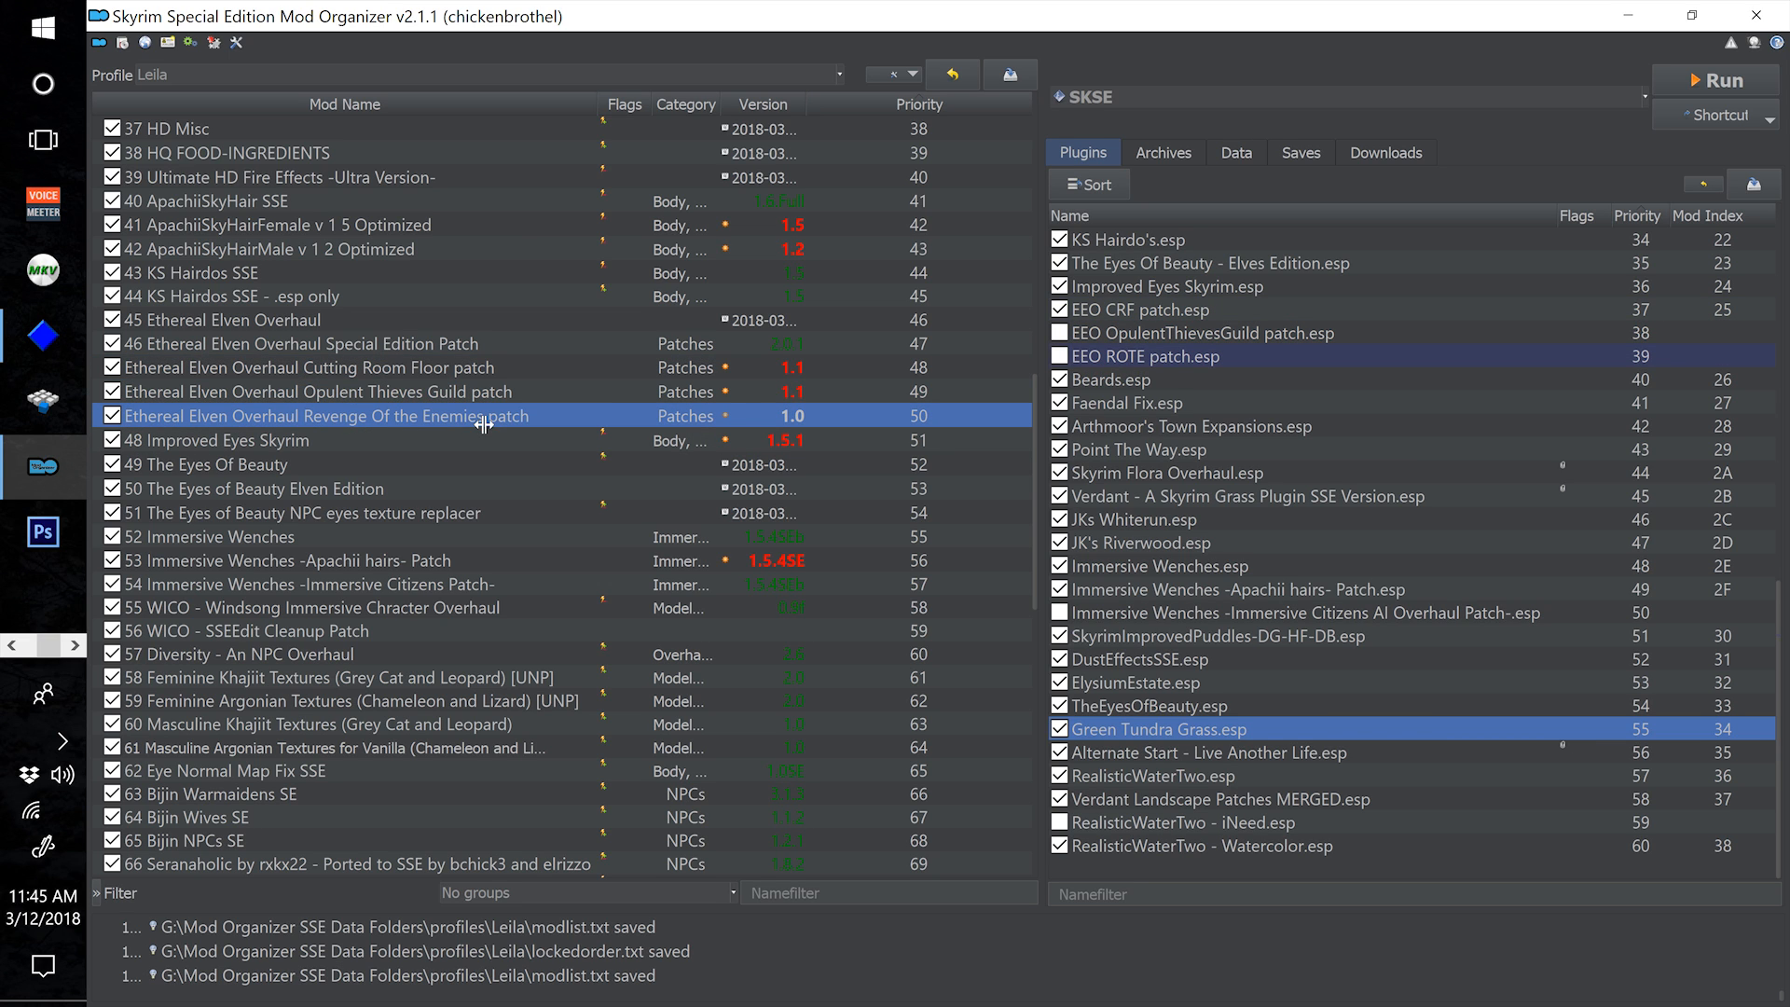
{"action": "left_click", "coordinate": [417, 393]}
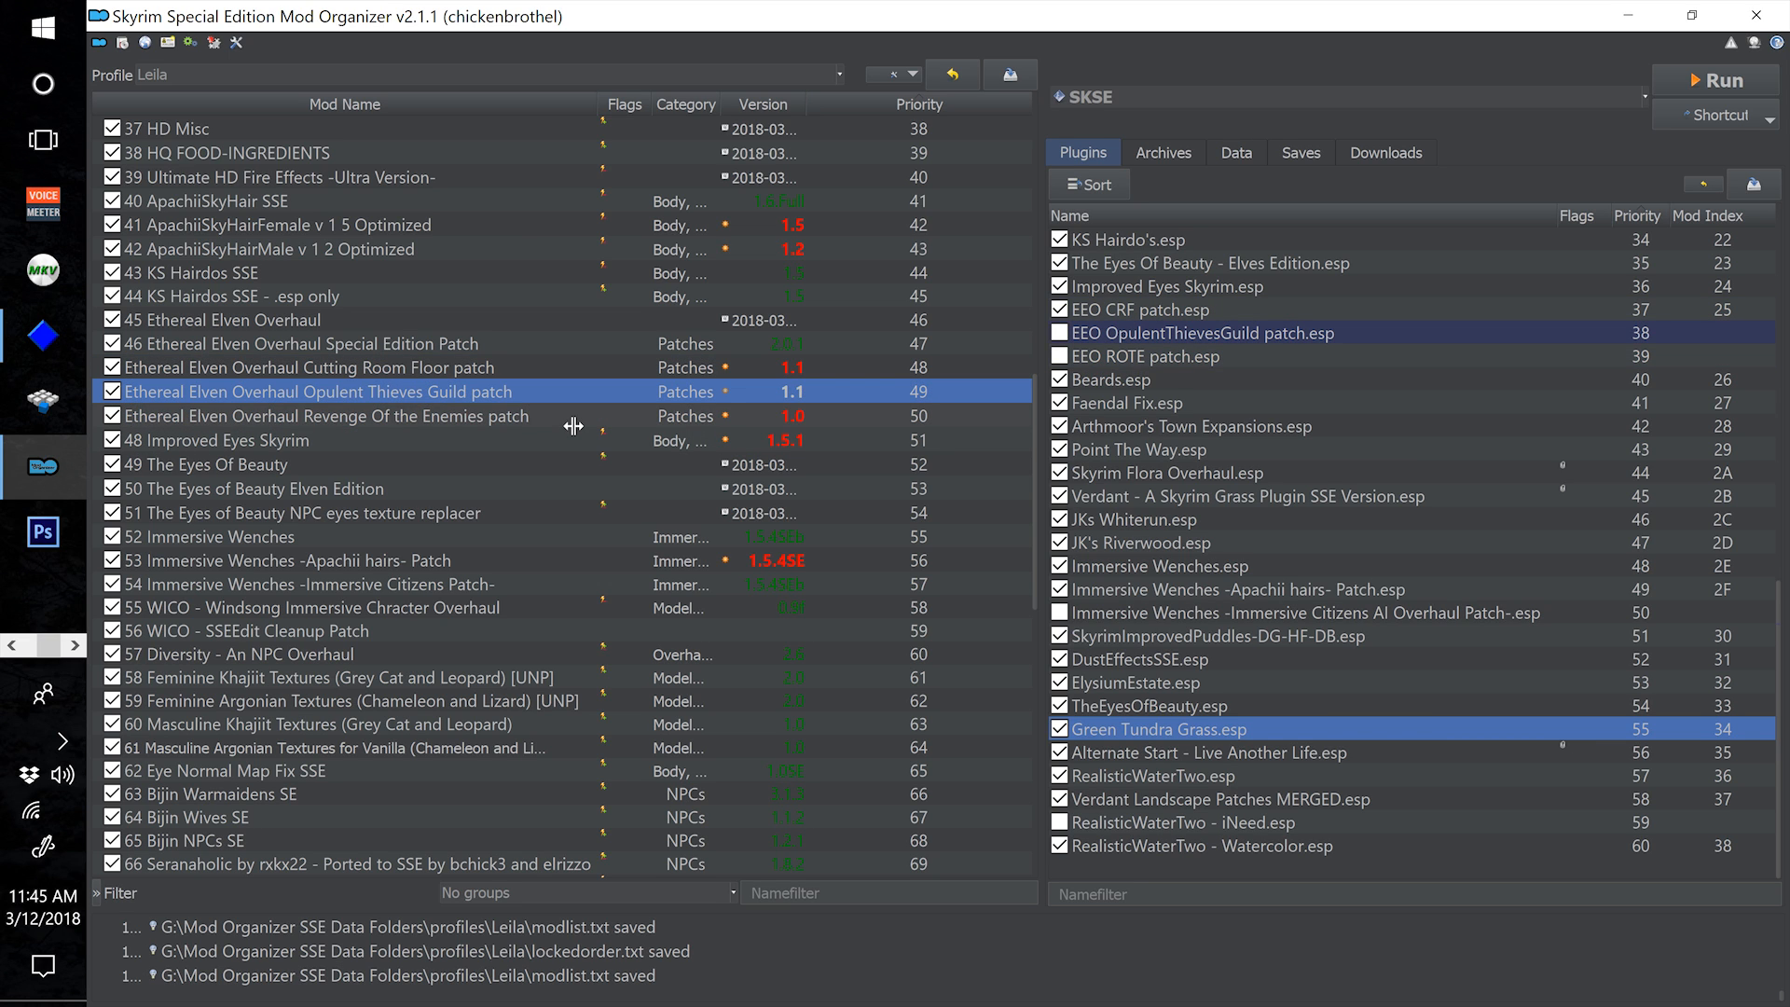
{"action": "left_click", "coordinate": [480, 417]}
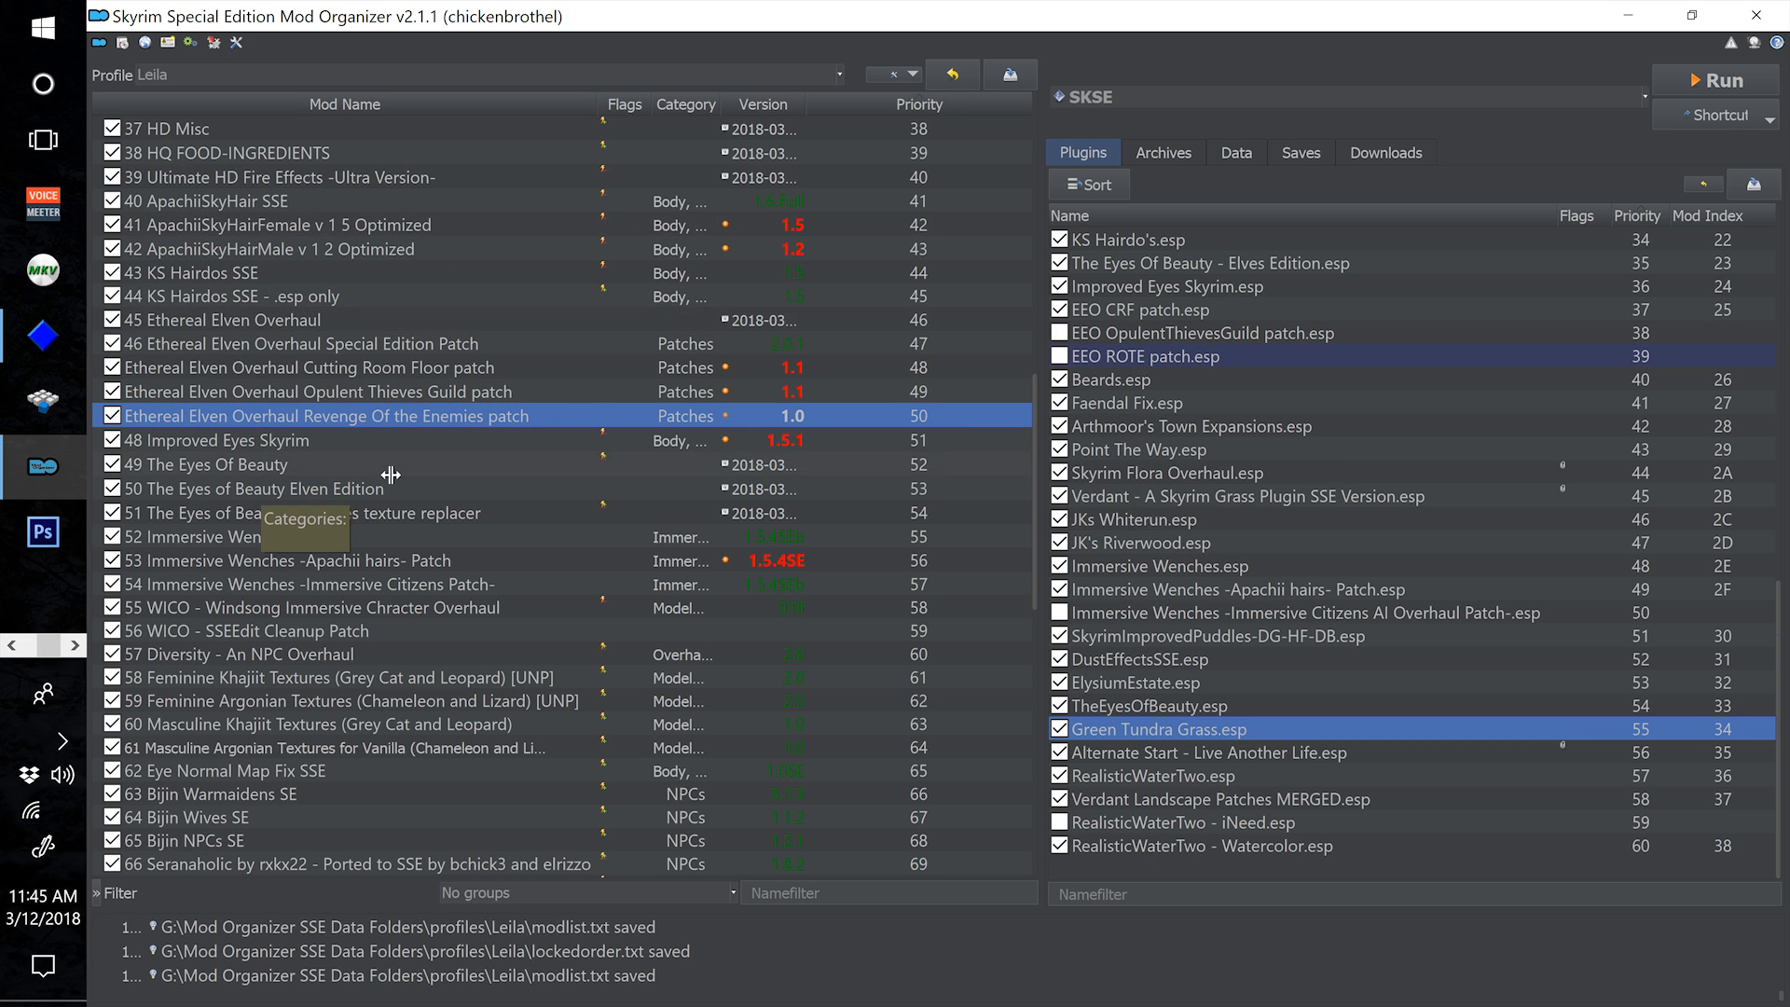
Go through the unnumbered town mods one by one from Shor's Stone down to Helarchen Creek
{"action": "scroll", "coordinate": [446, 611], "scroll_direction": "down", "scroll_amount": 11}
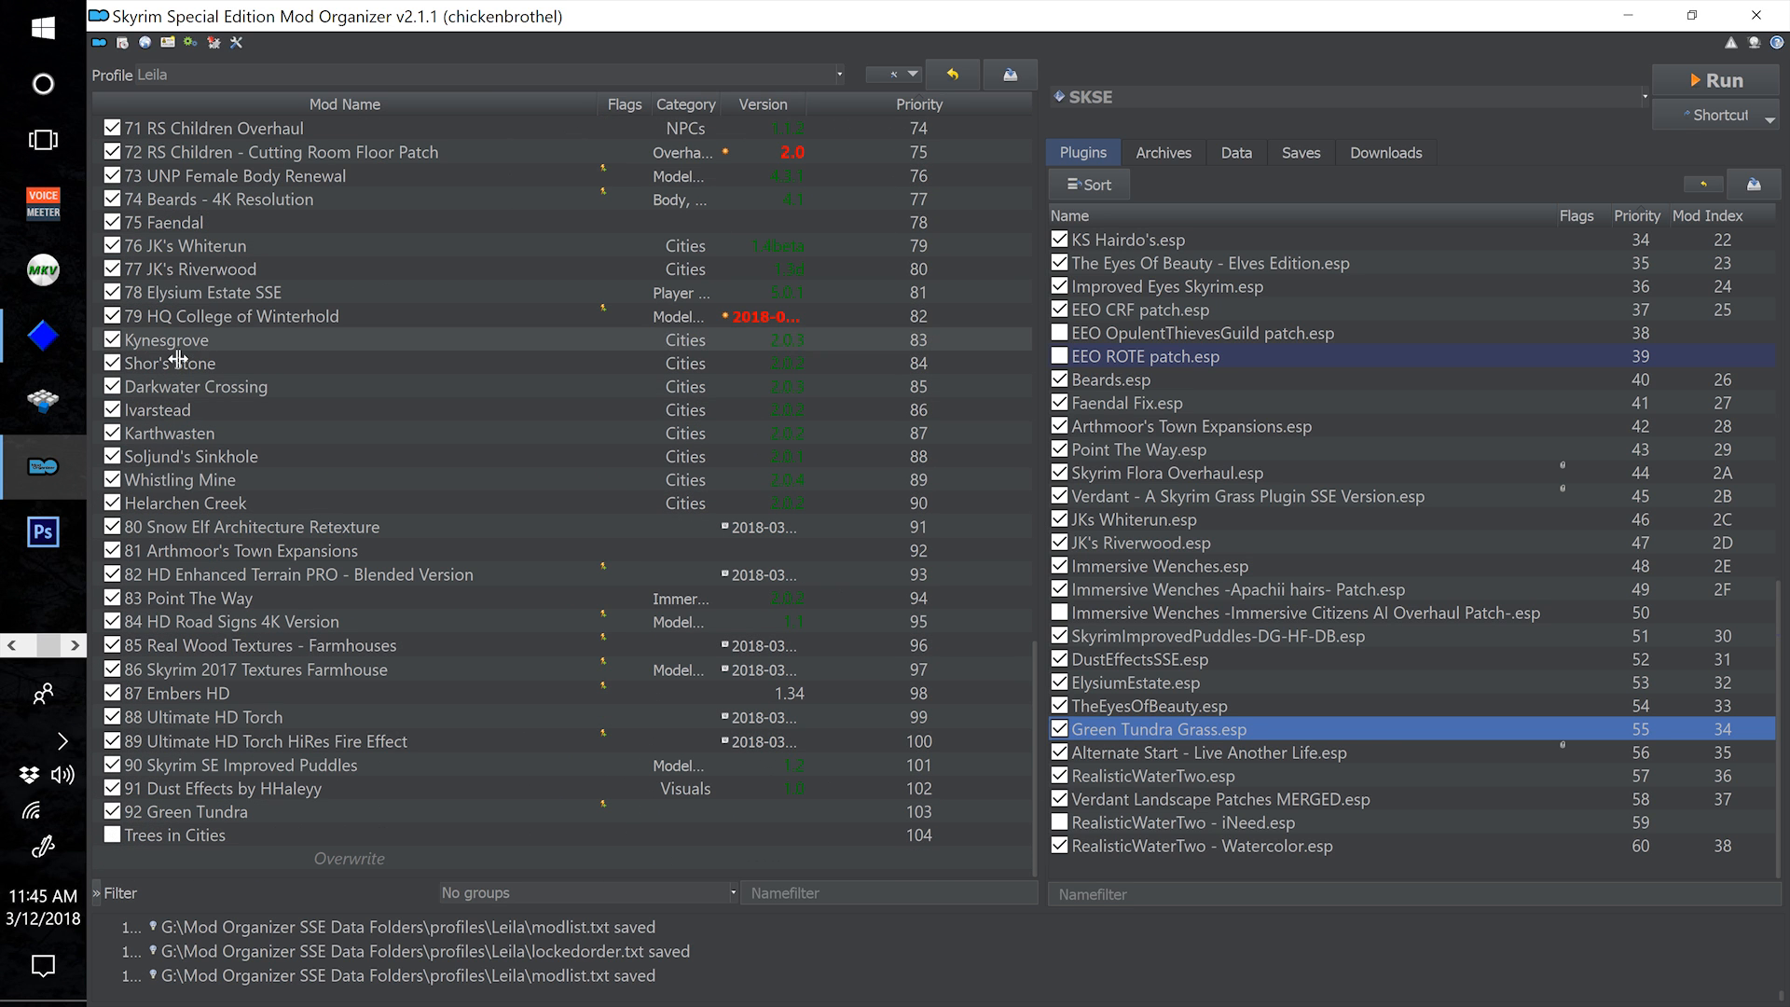
{"action": "left_click", "coordinate": [224, 362]}
{"action": "key", "text": "Down"}
{"action": "key", "text": "Down"}
{"action": "key", "text": "Down"}
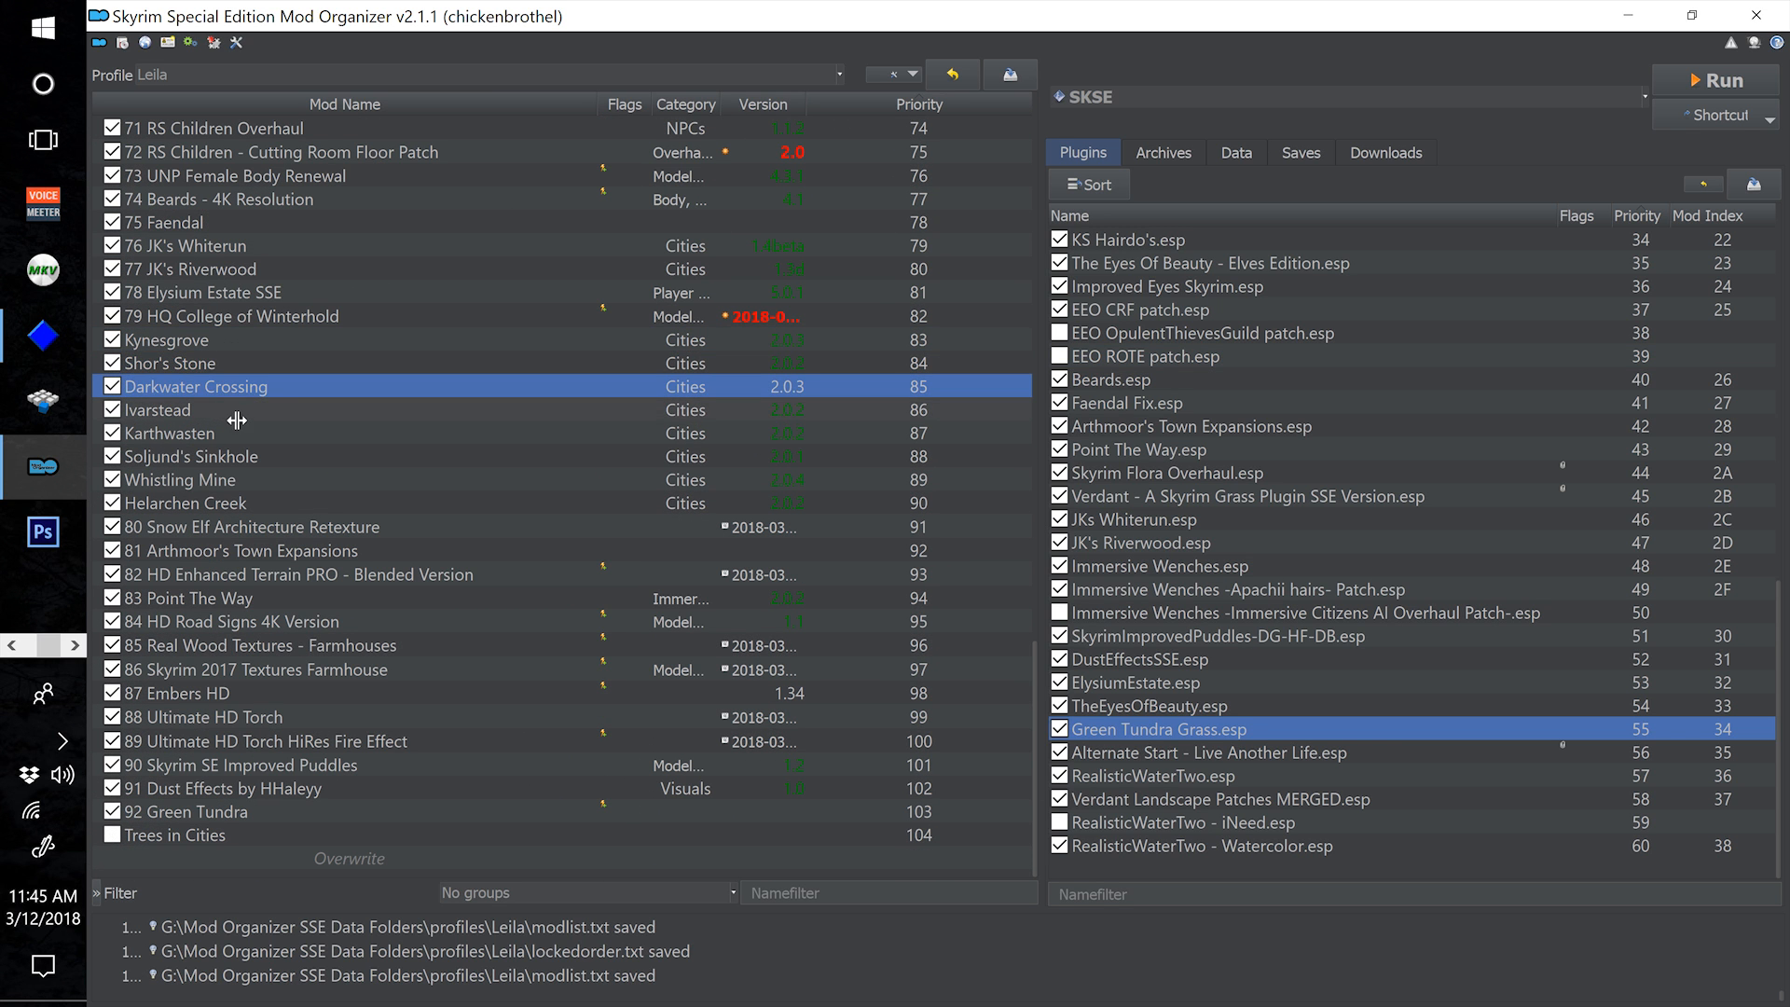
{"action": "key", "text": "Down"}
{"action": "key", "text": "Down"}
{"action": "key", "text": "Down"}
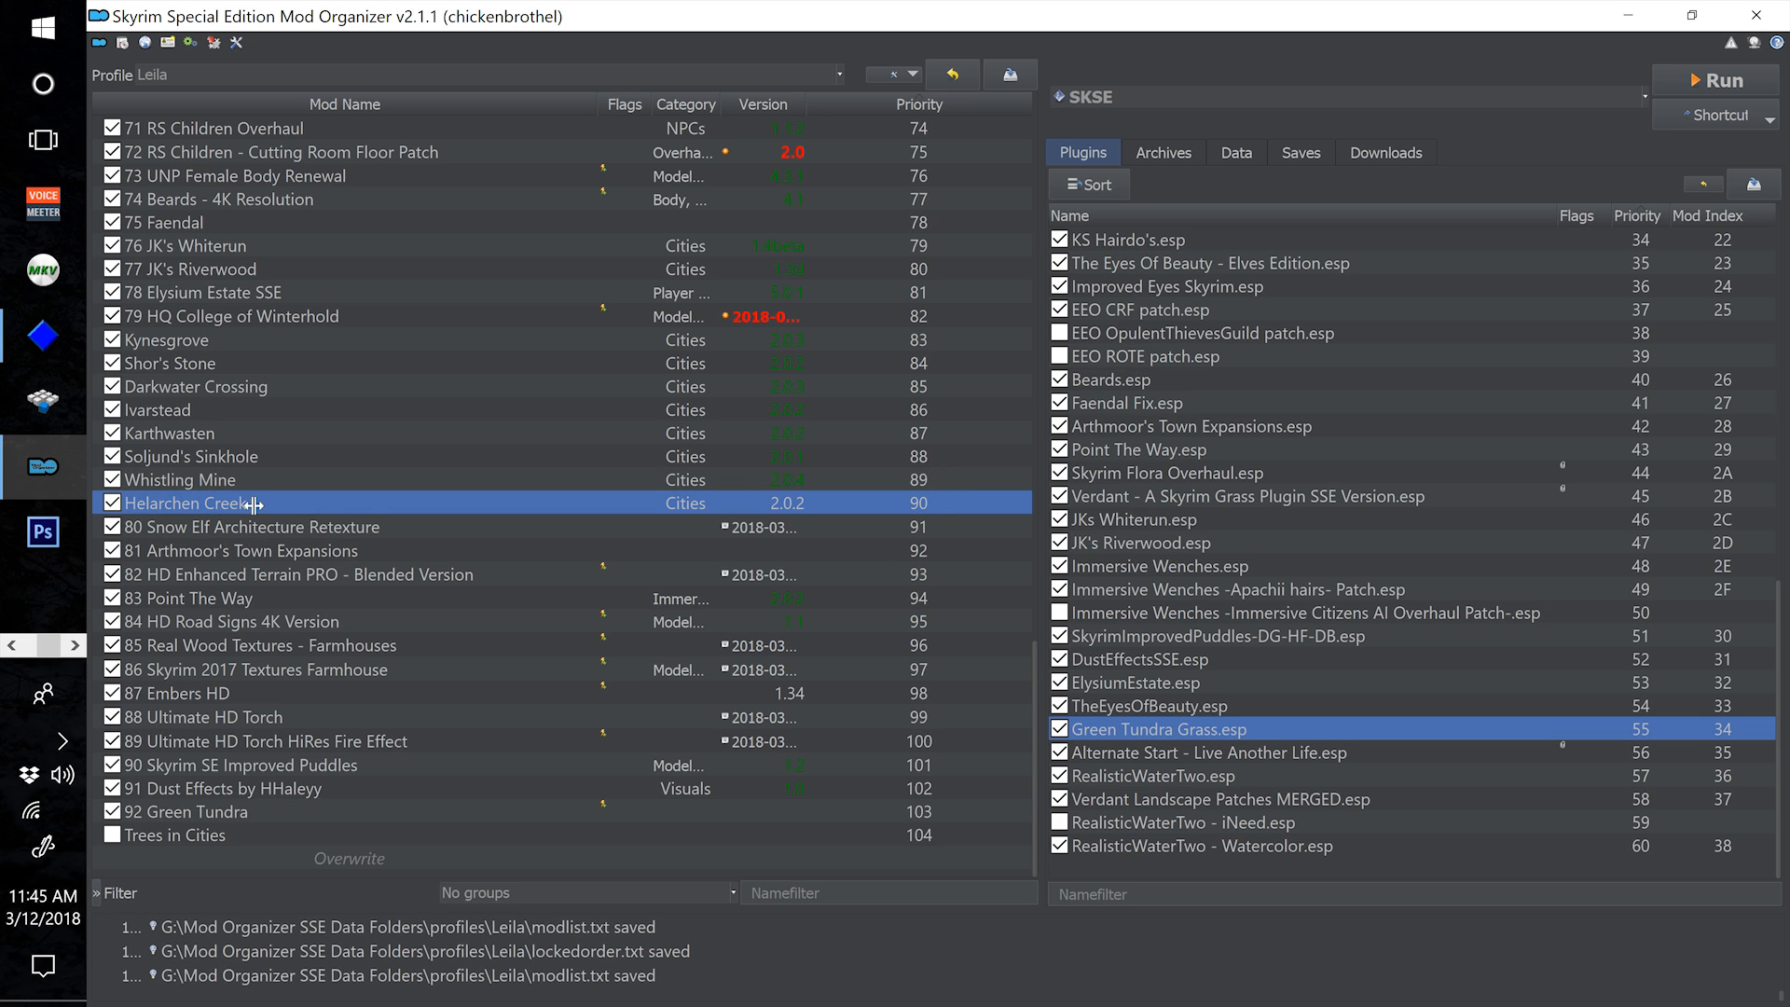
{"action": "key", "text": "Up"}
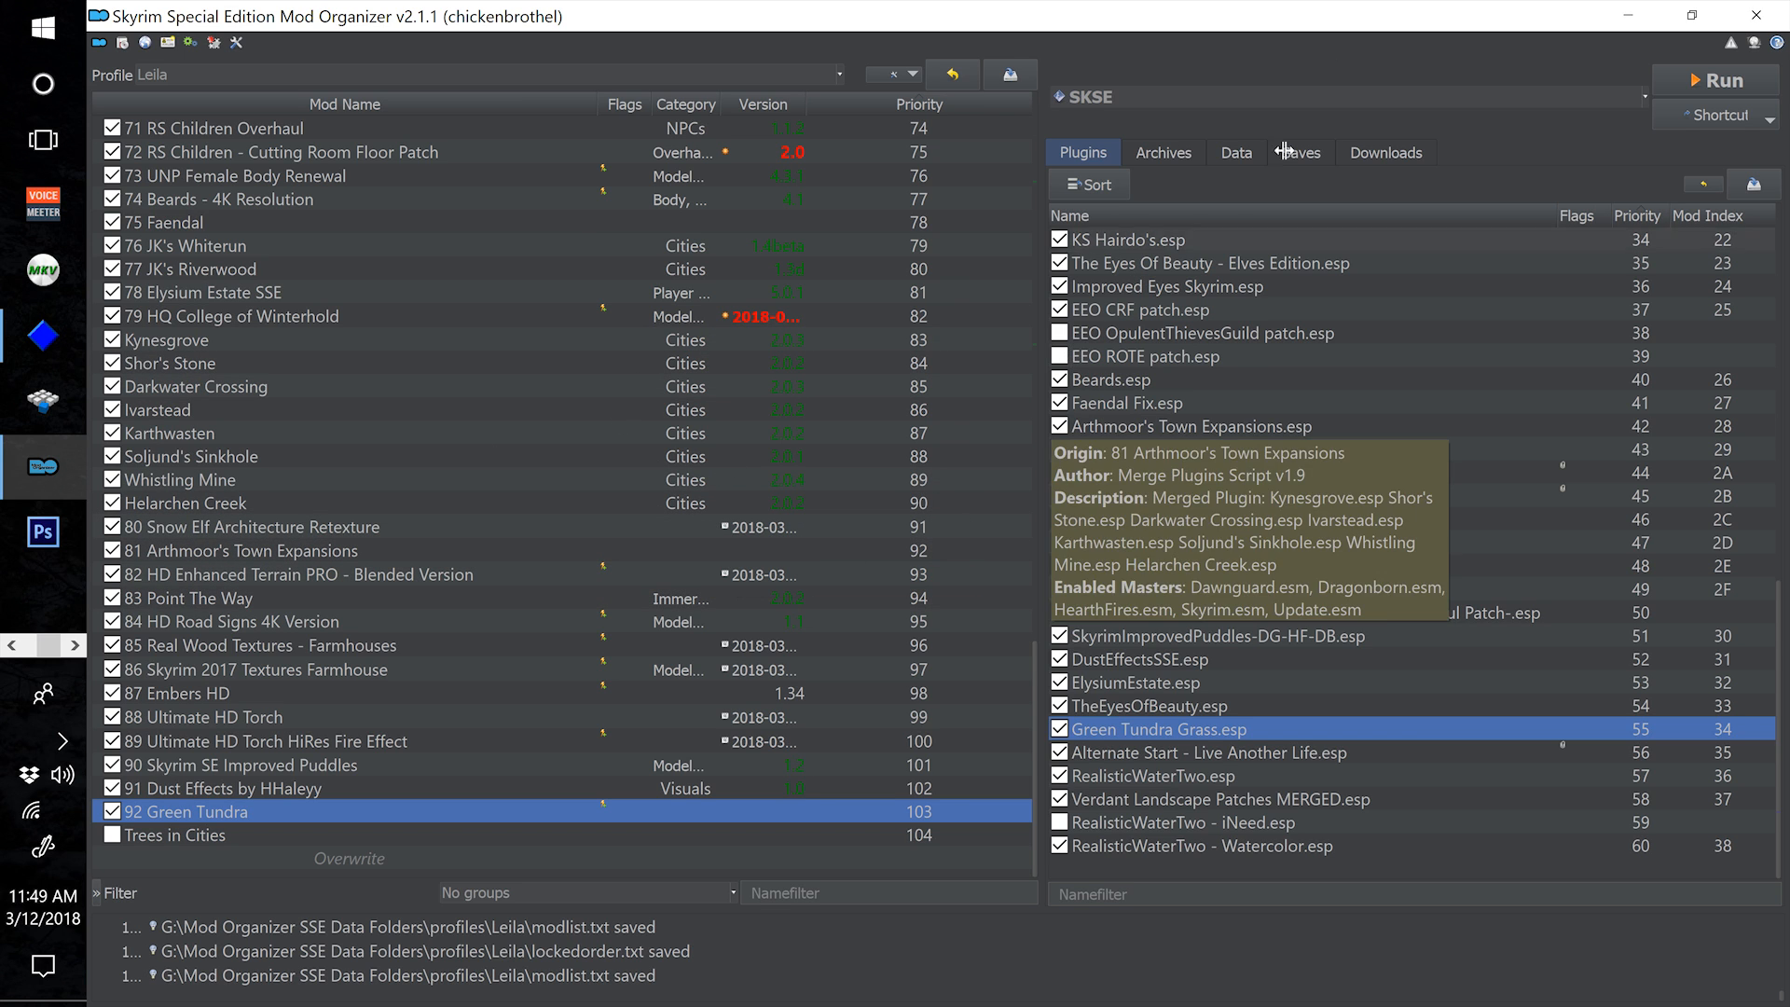
Check the downloaded mods, and review the mod list from the landscape mods through 76 JK's Whiterun to the last entry
{"action": "left_click", "coordinate": [1374, 165]}
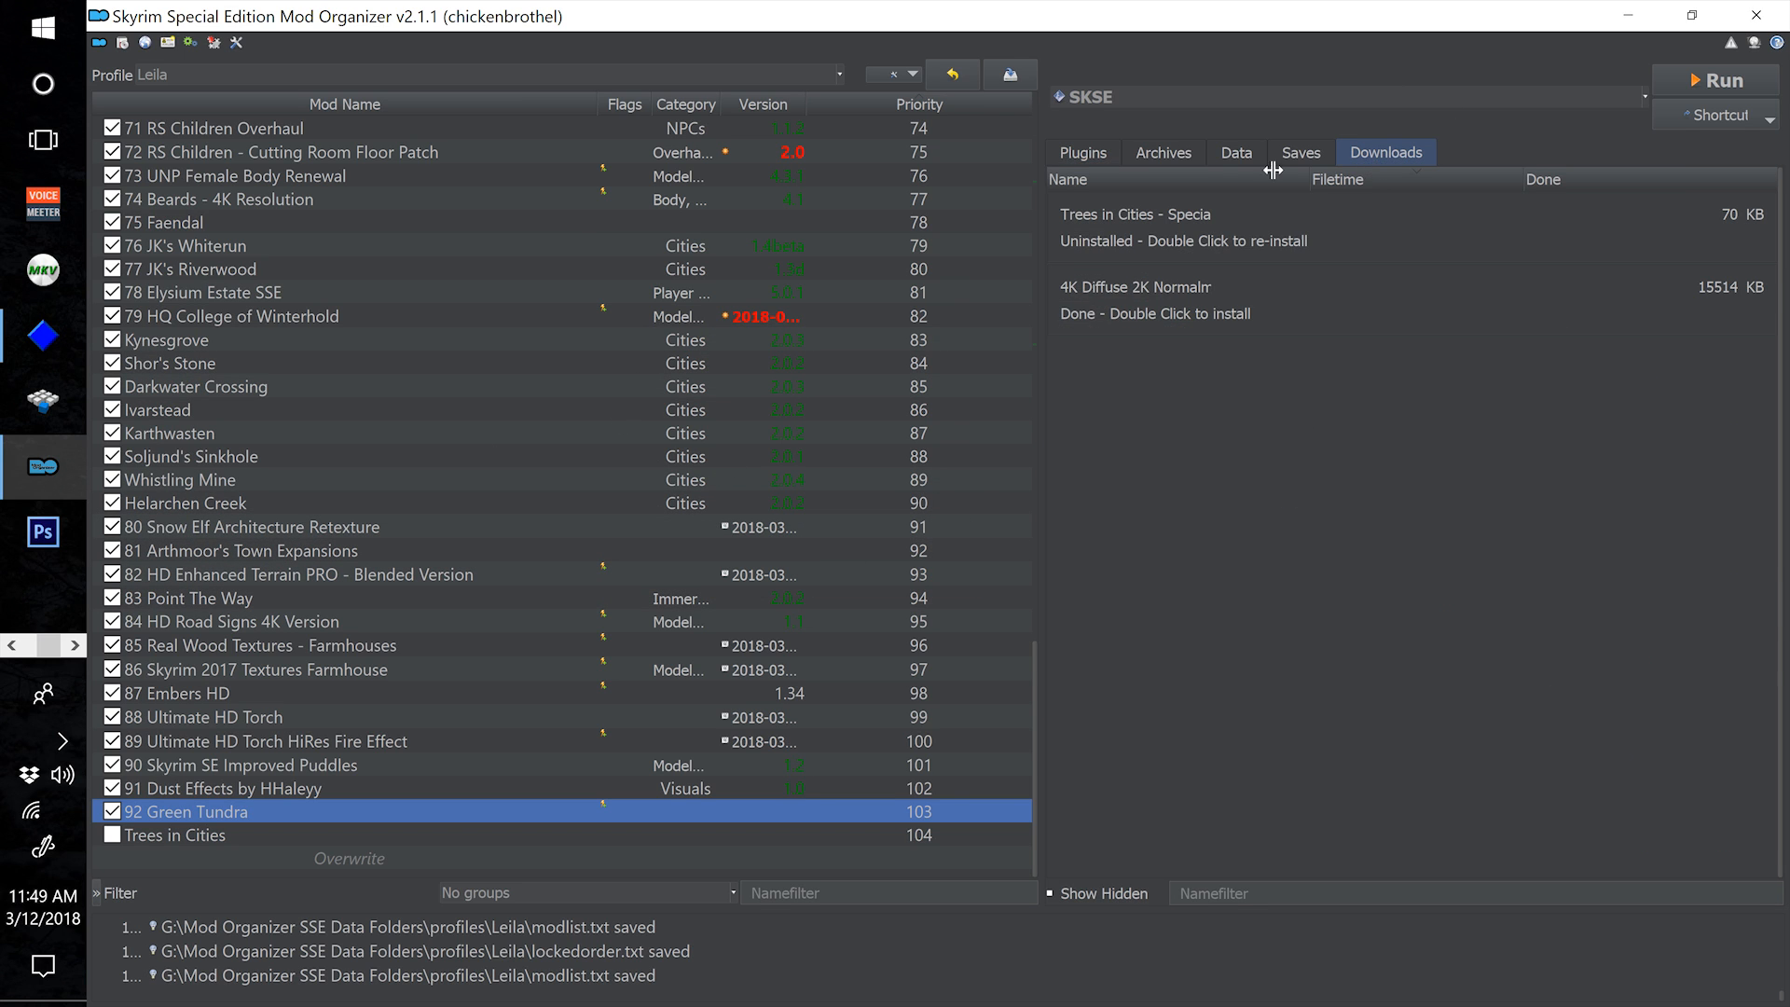
{"action": "left_click", "coordinate": [1089, 153]}
{"action": "scroll", "coordinate": [405, 622], "scroll_direction": "up", "scroll_amount": 6}
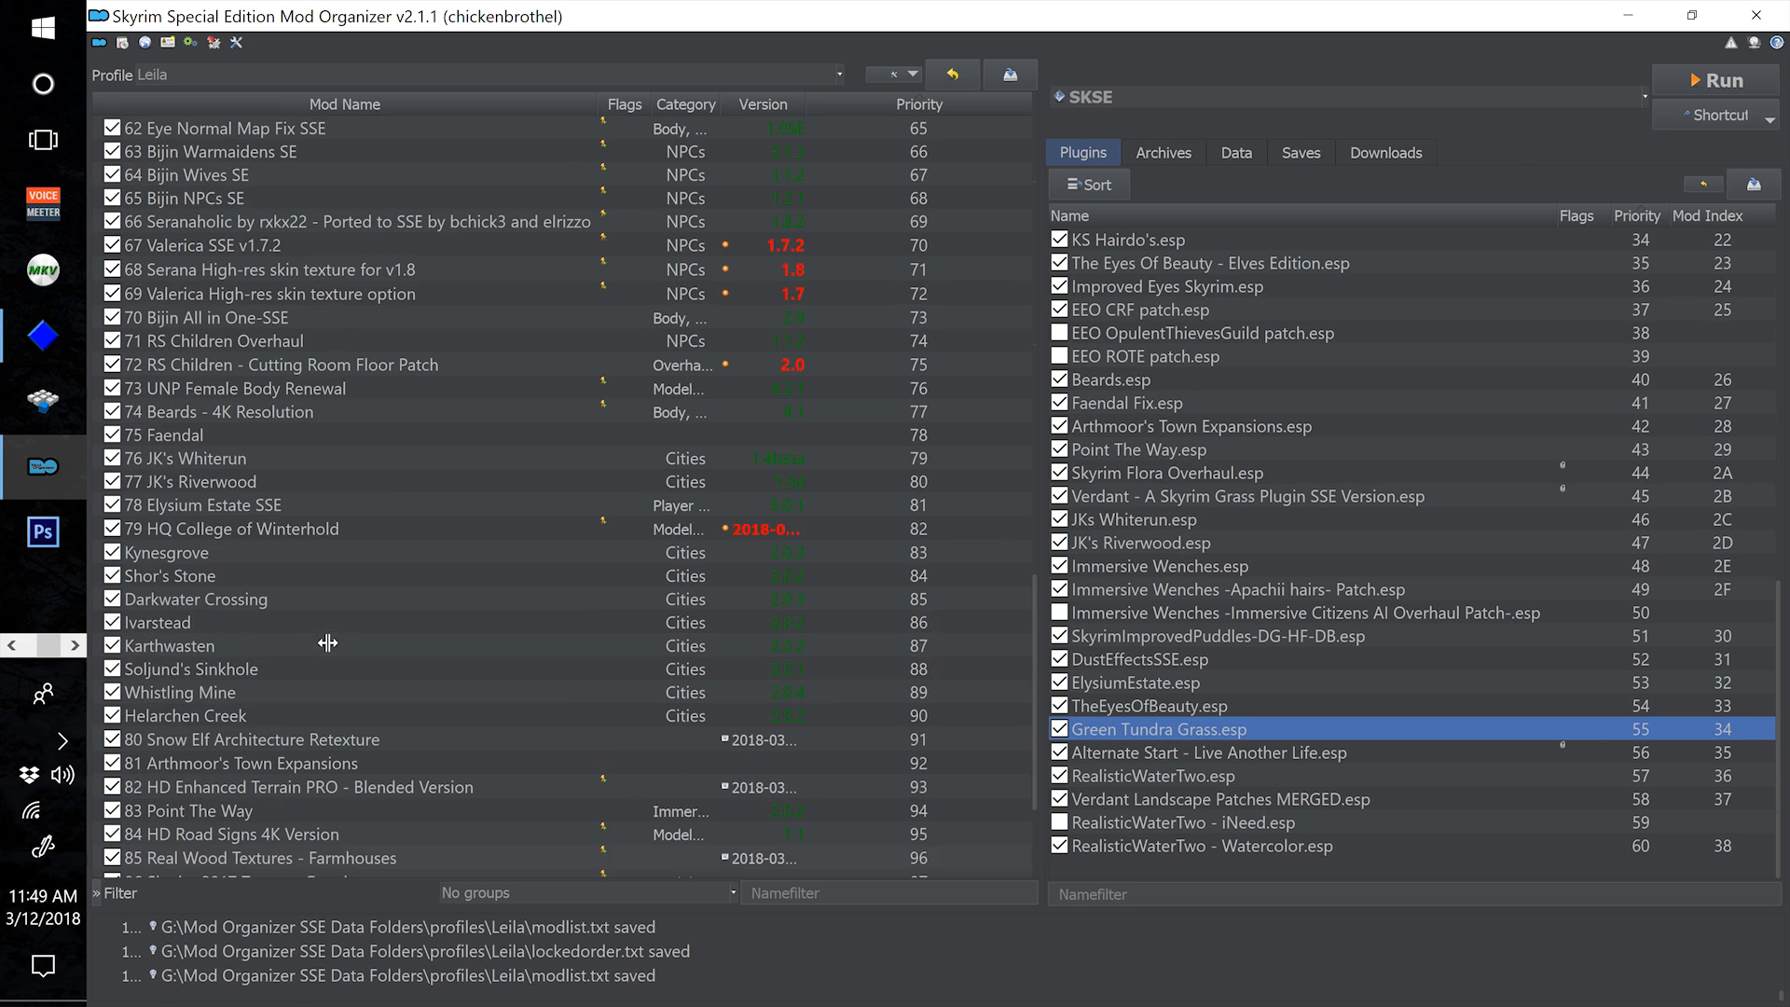
{"action": "scroll", "coordinate": [405, 623], "scroll_direction": "up", "scroll_amount": 8}
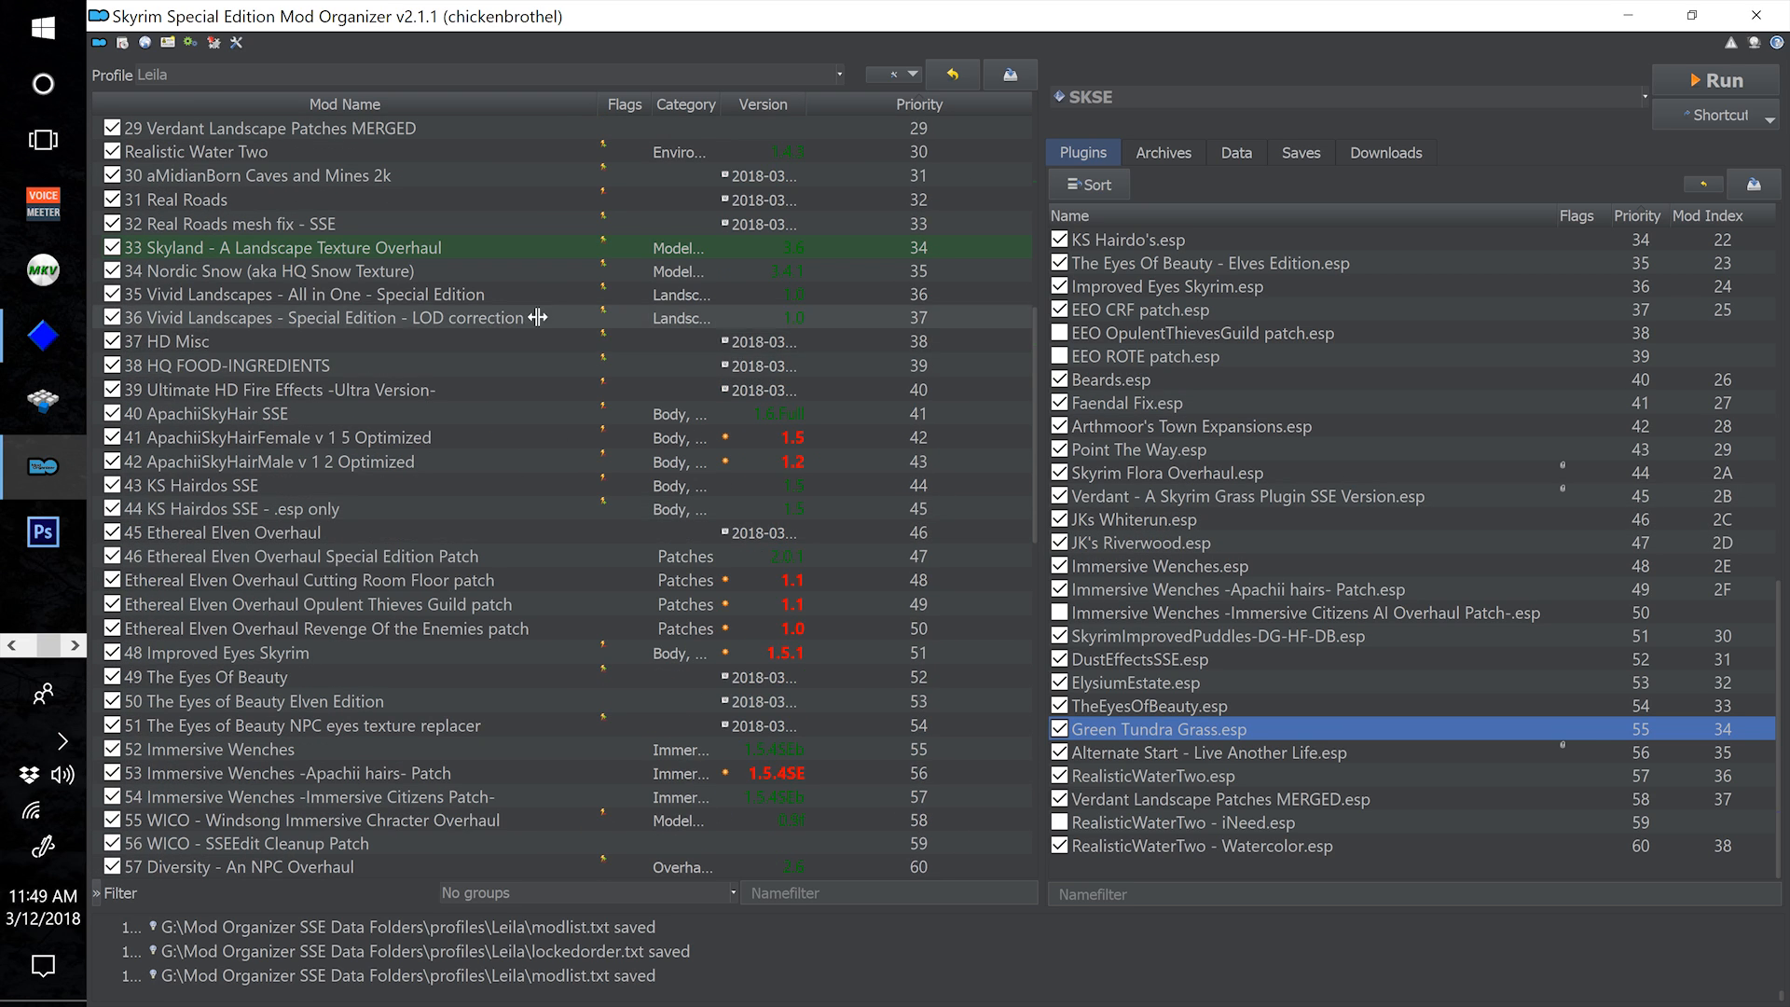
{"action": "scroll", "coordinate": [497, 525], "scroll_direction": "up", "scroll_amount": 3}
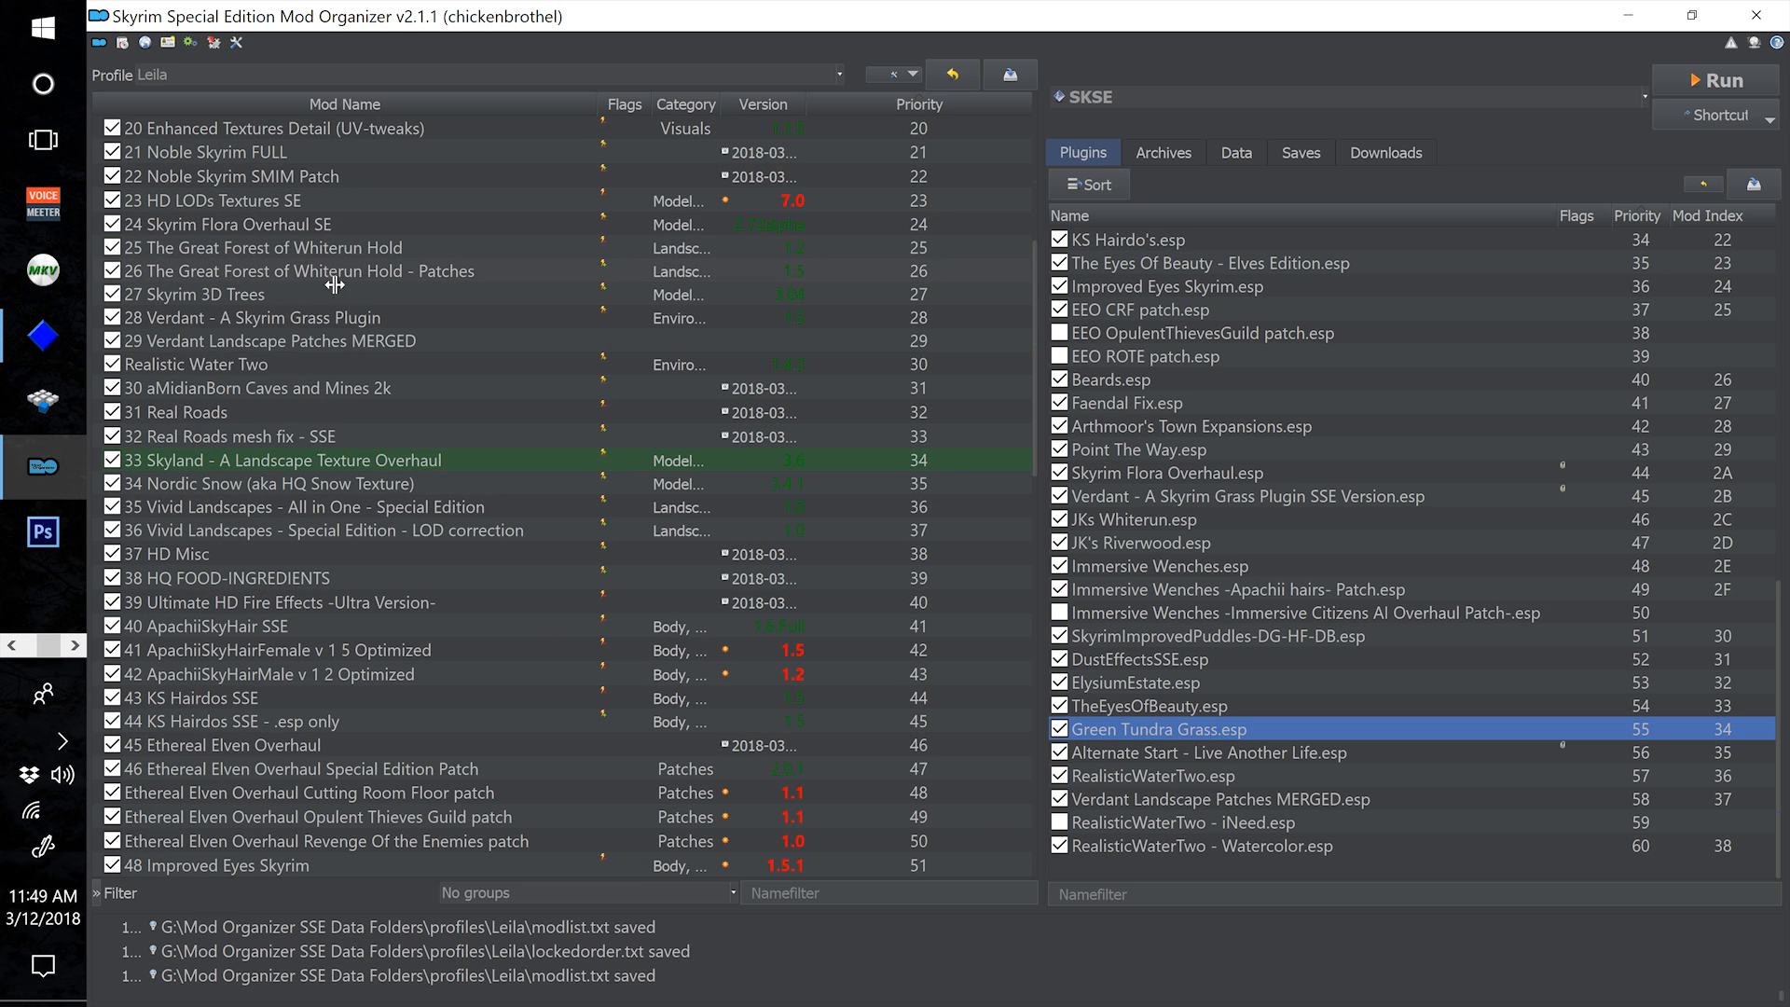
{"action": "scroll", "coordinate": [407, 616], "scroll_direction": "down", "scroll_amount": 13}
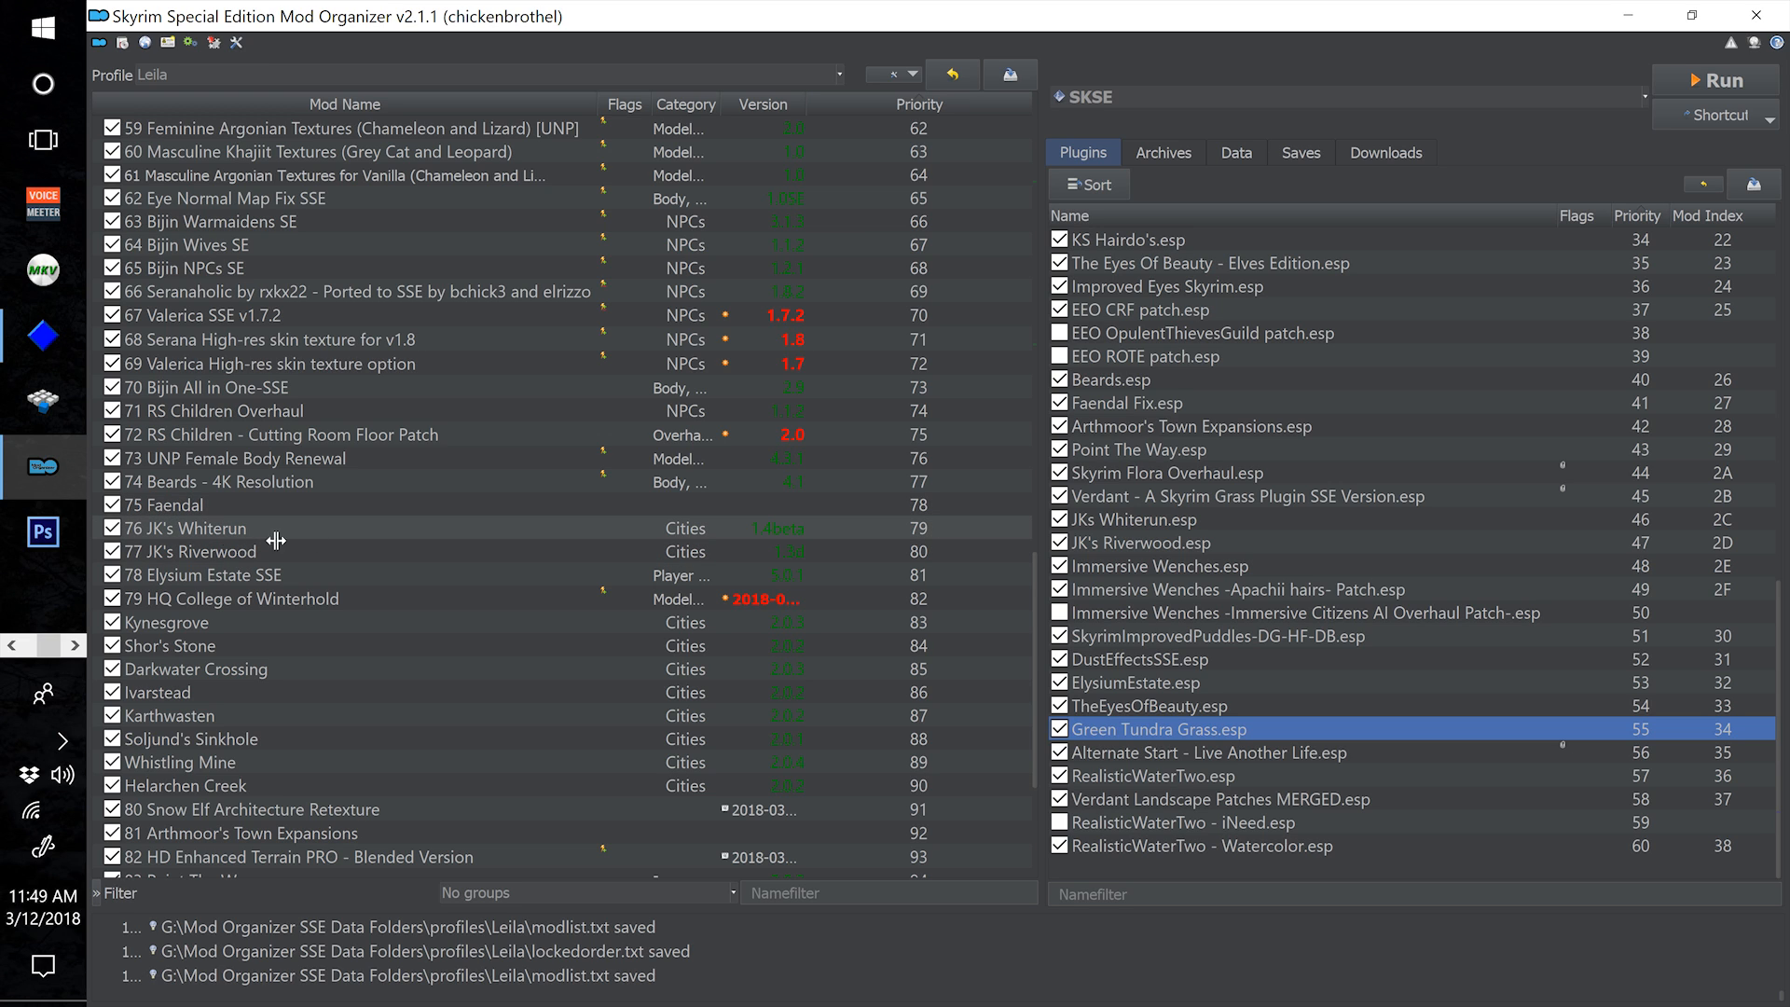
{"action": "left_click", "coordinate": [287, 542]}
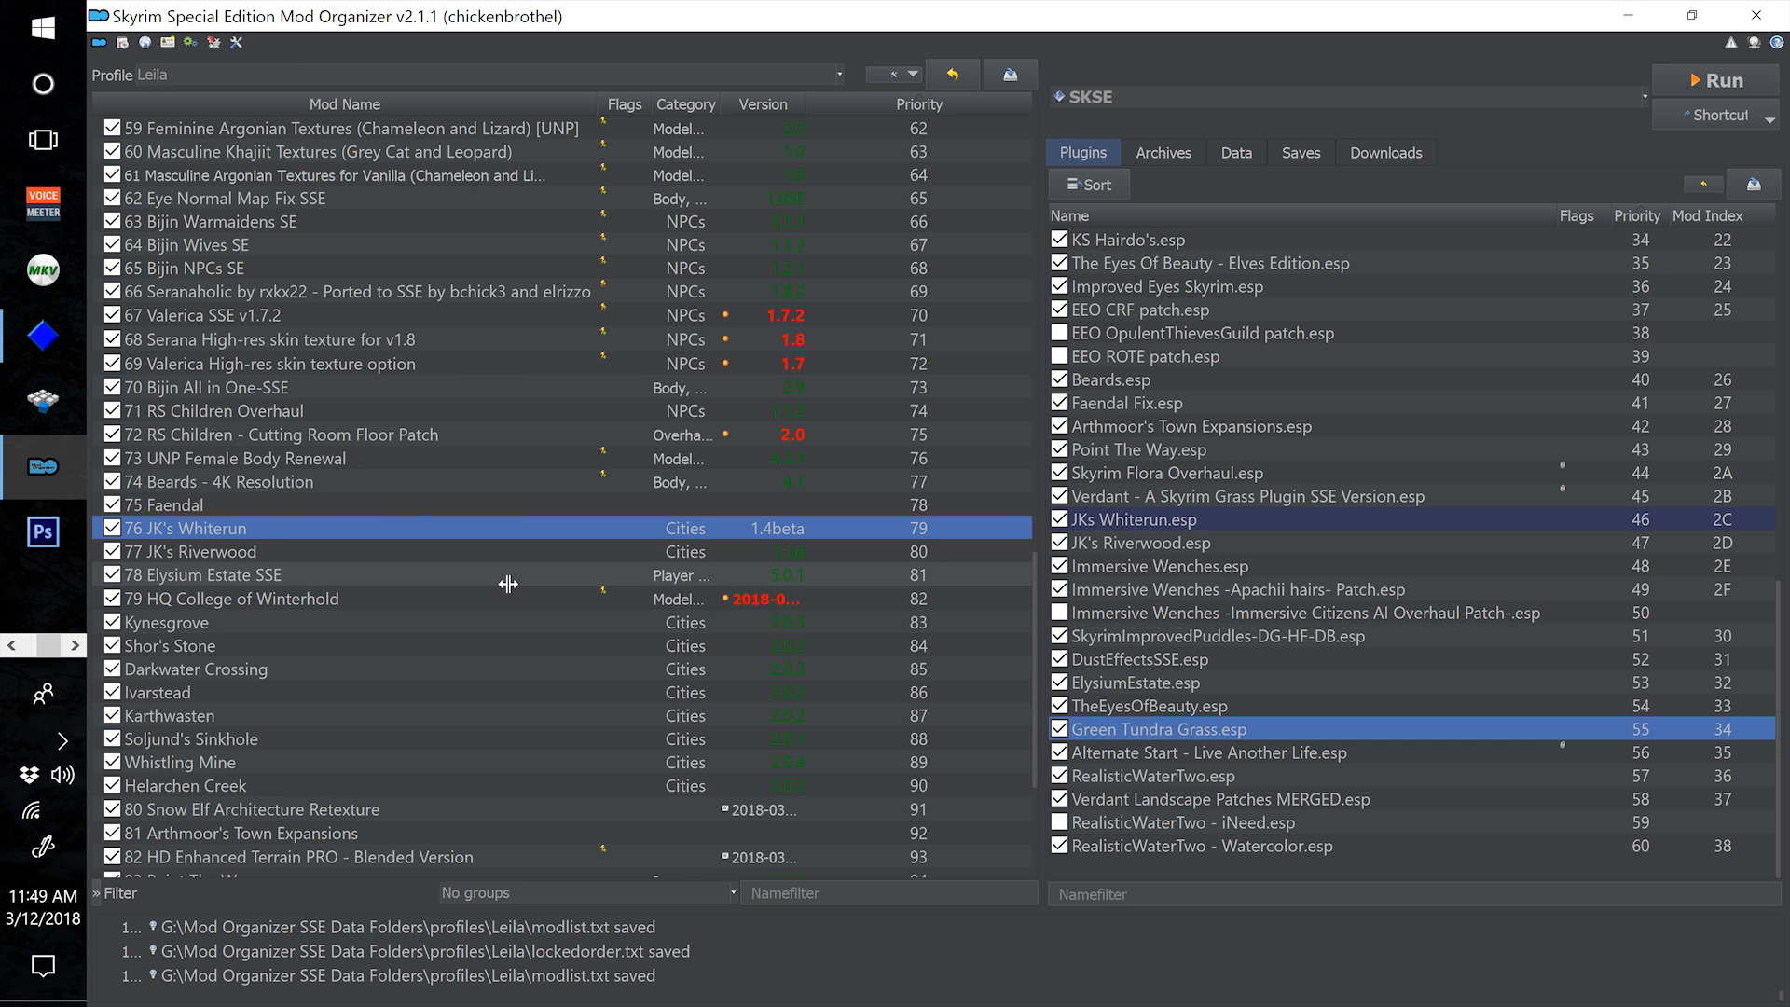
{"action": "scroll", "coordinate": [427, 658], "scroll_direction": "down", "scroll_amount": 3}
{"action": "scroll", "coordinate": [428, 658], "scroll_direction": "down", "scroll_amount": 1}
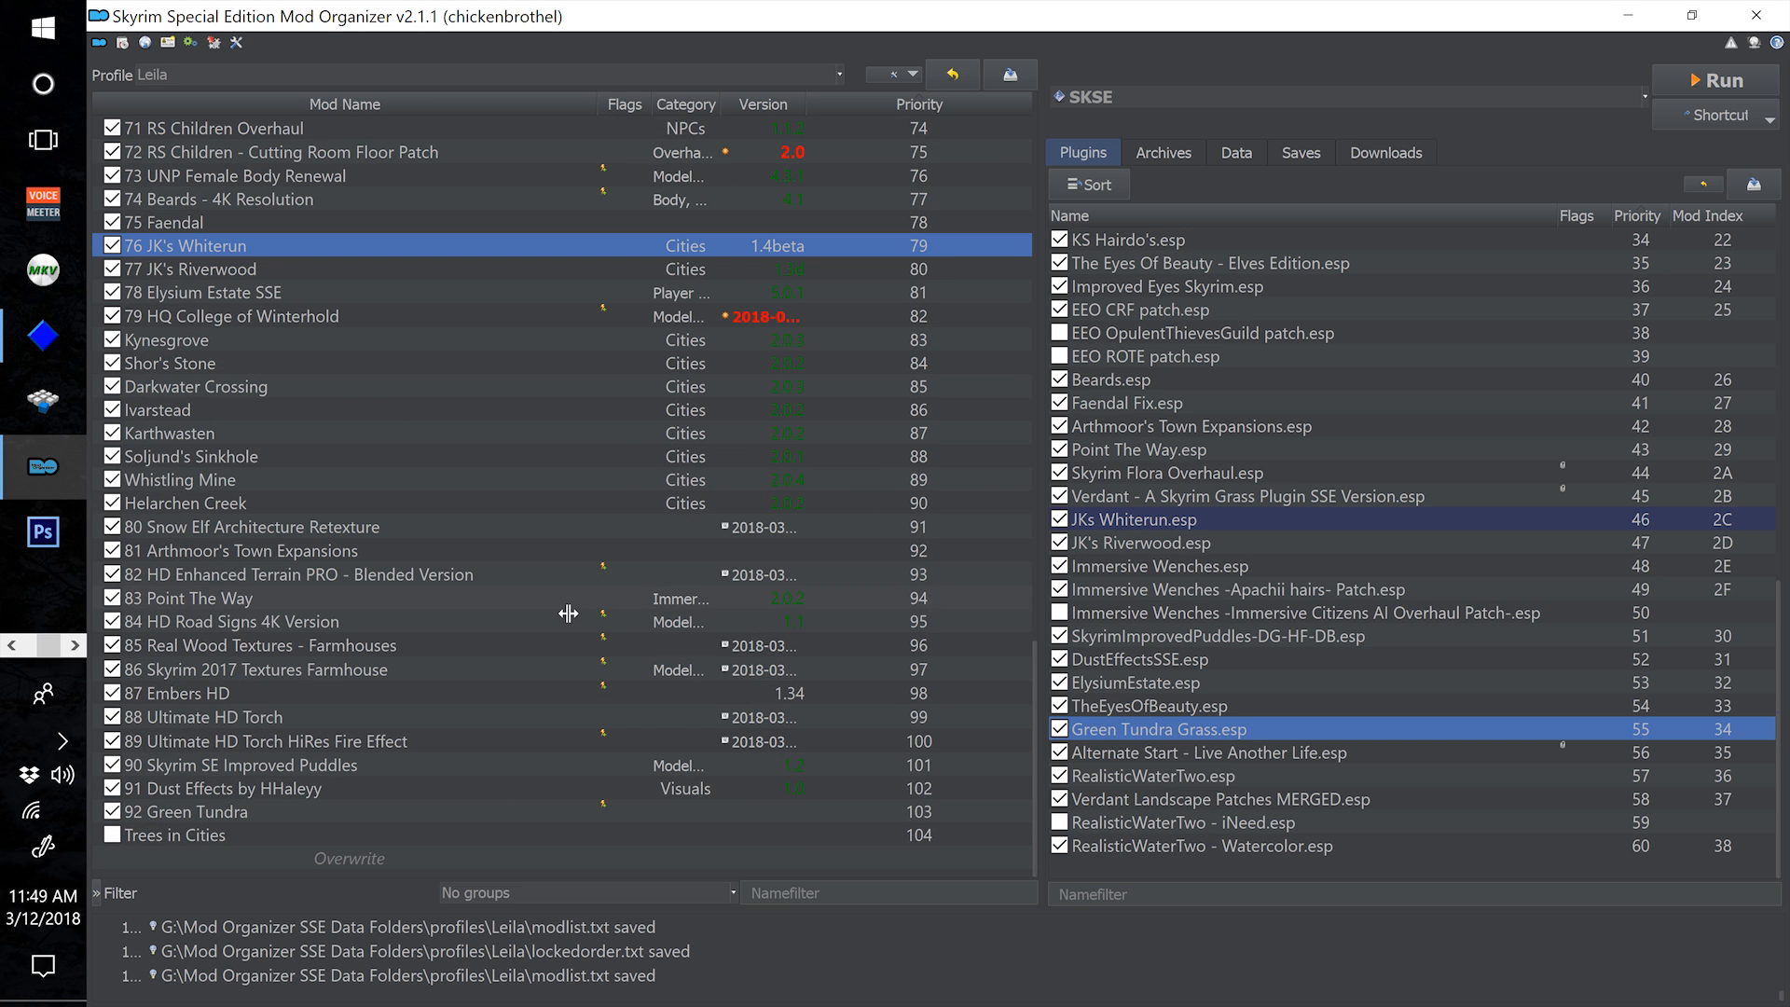
Review the mod list from 92 Green Tundra up to 31 Real Roads and back down to 90 Skyrim SE Improved Puddles
{"action": "left_click", "coordinate": [545, 809]}
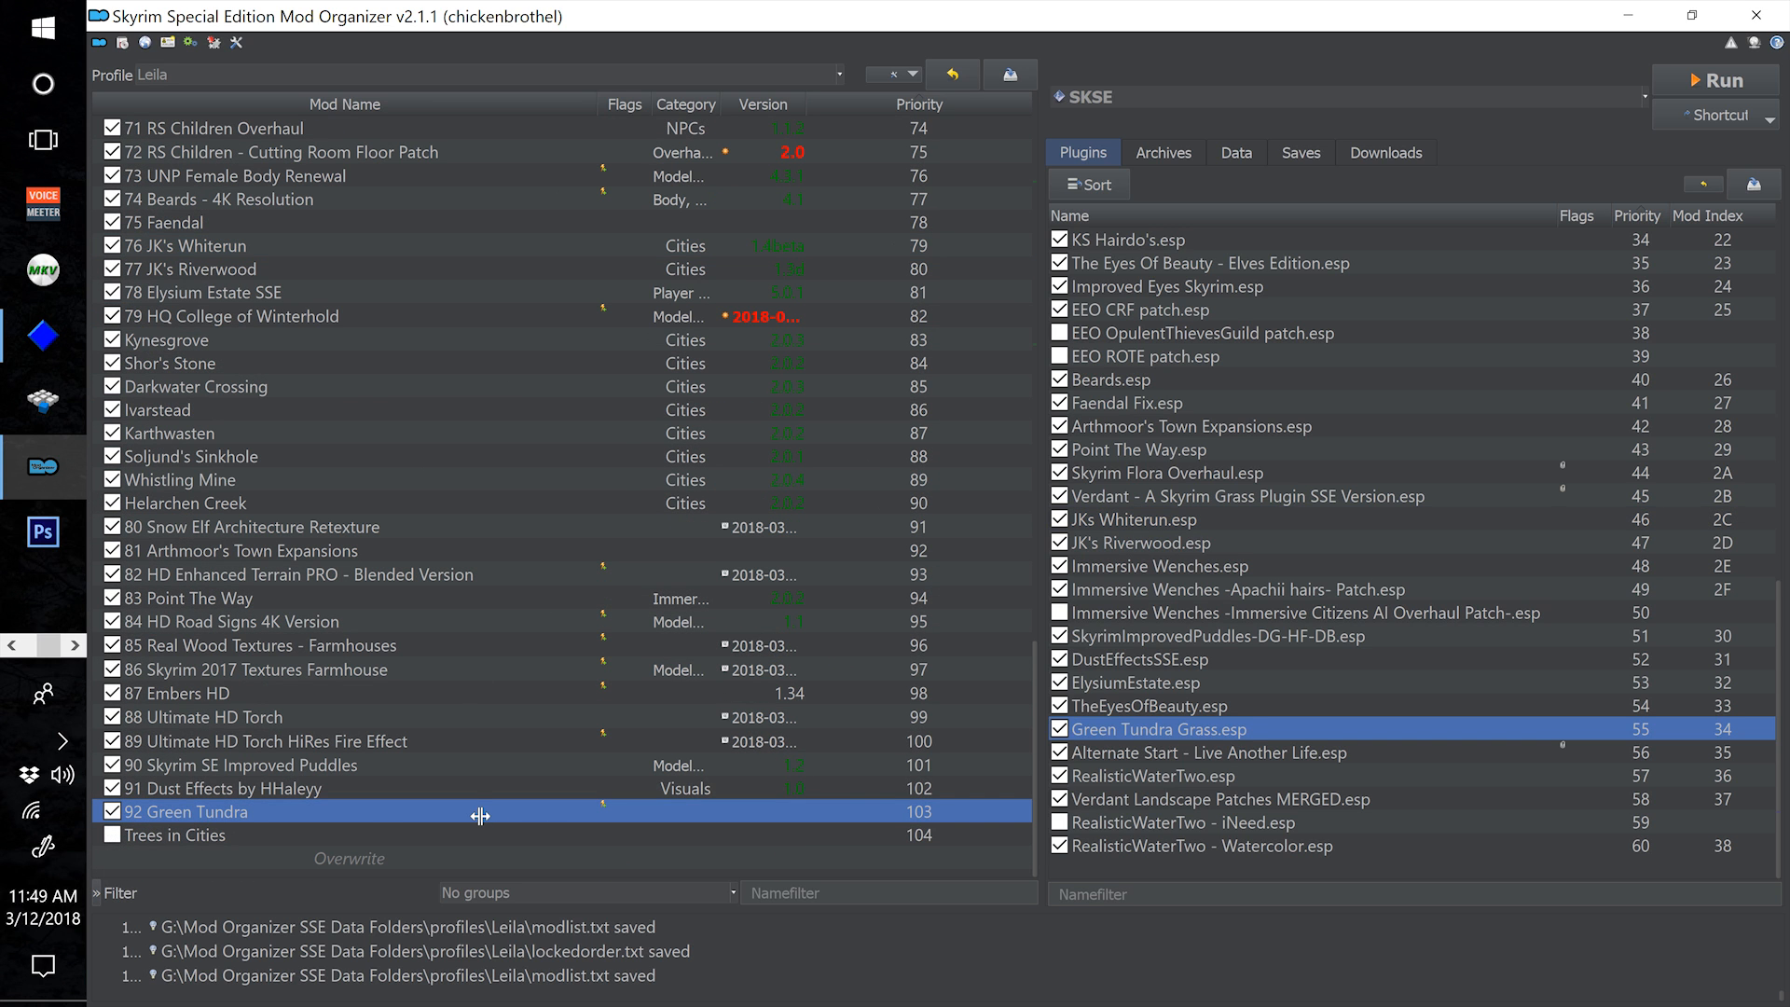
{"action": "scroll", "coordinate": [492, 522], "scroll_direction": "up", "scroll_amount": 6}
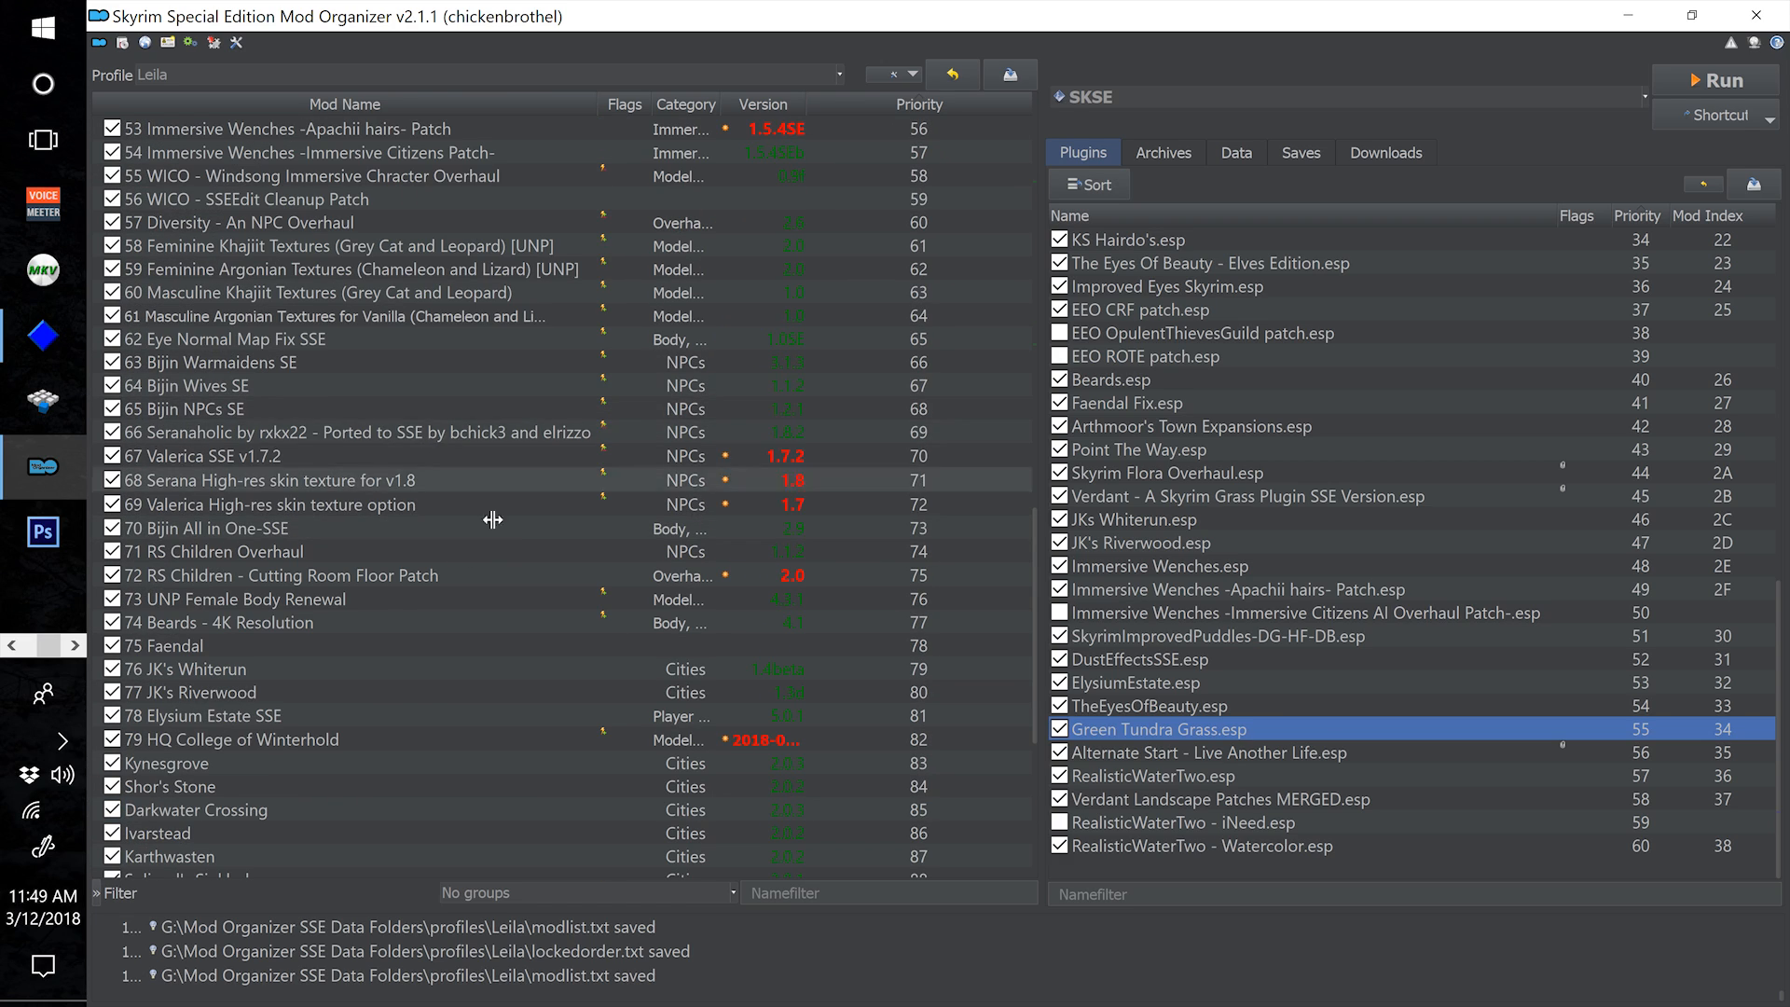
{"action": "scroll", "coordinate": [492, 519], "scroll_direction": "up", "scroll_amount": 7}
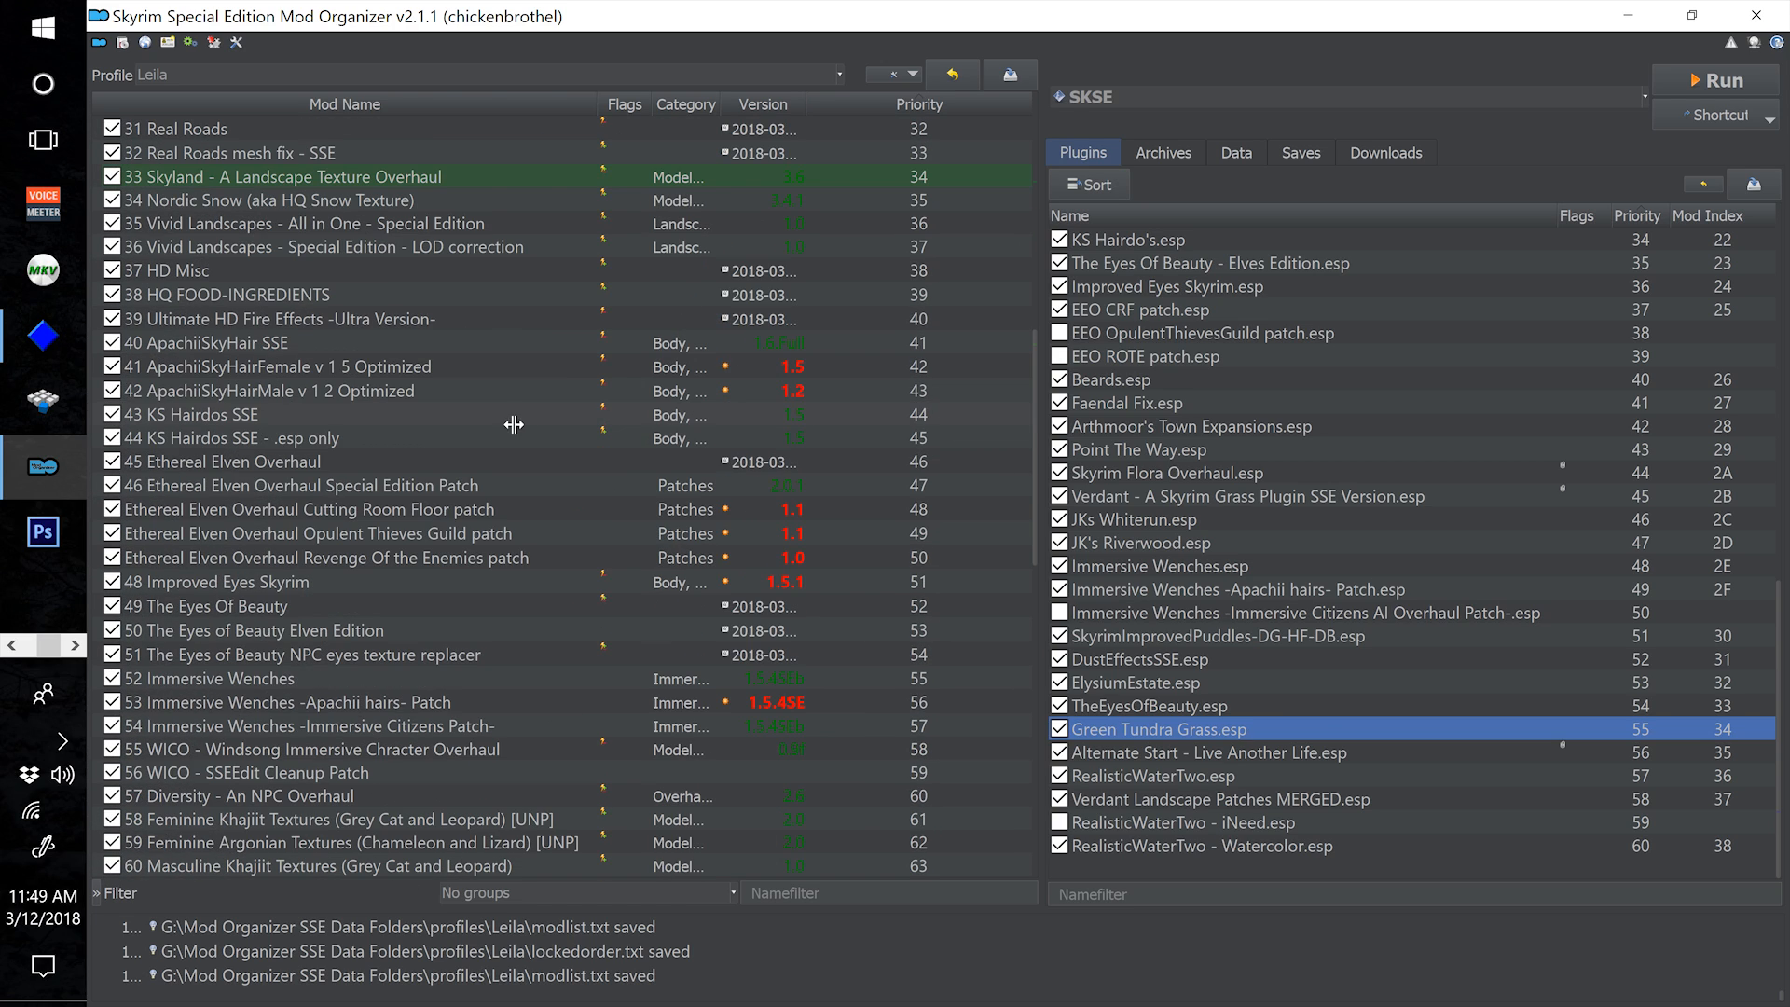
{"action": "scroll", "coordinate": [517, 457], "scroll_direction": "up", "scroll_amount": 3}
{"action": "left_click", "coordinate": [293, 343]}
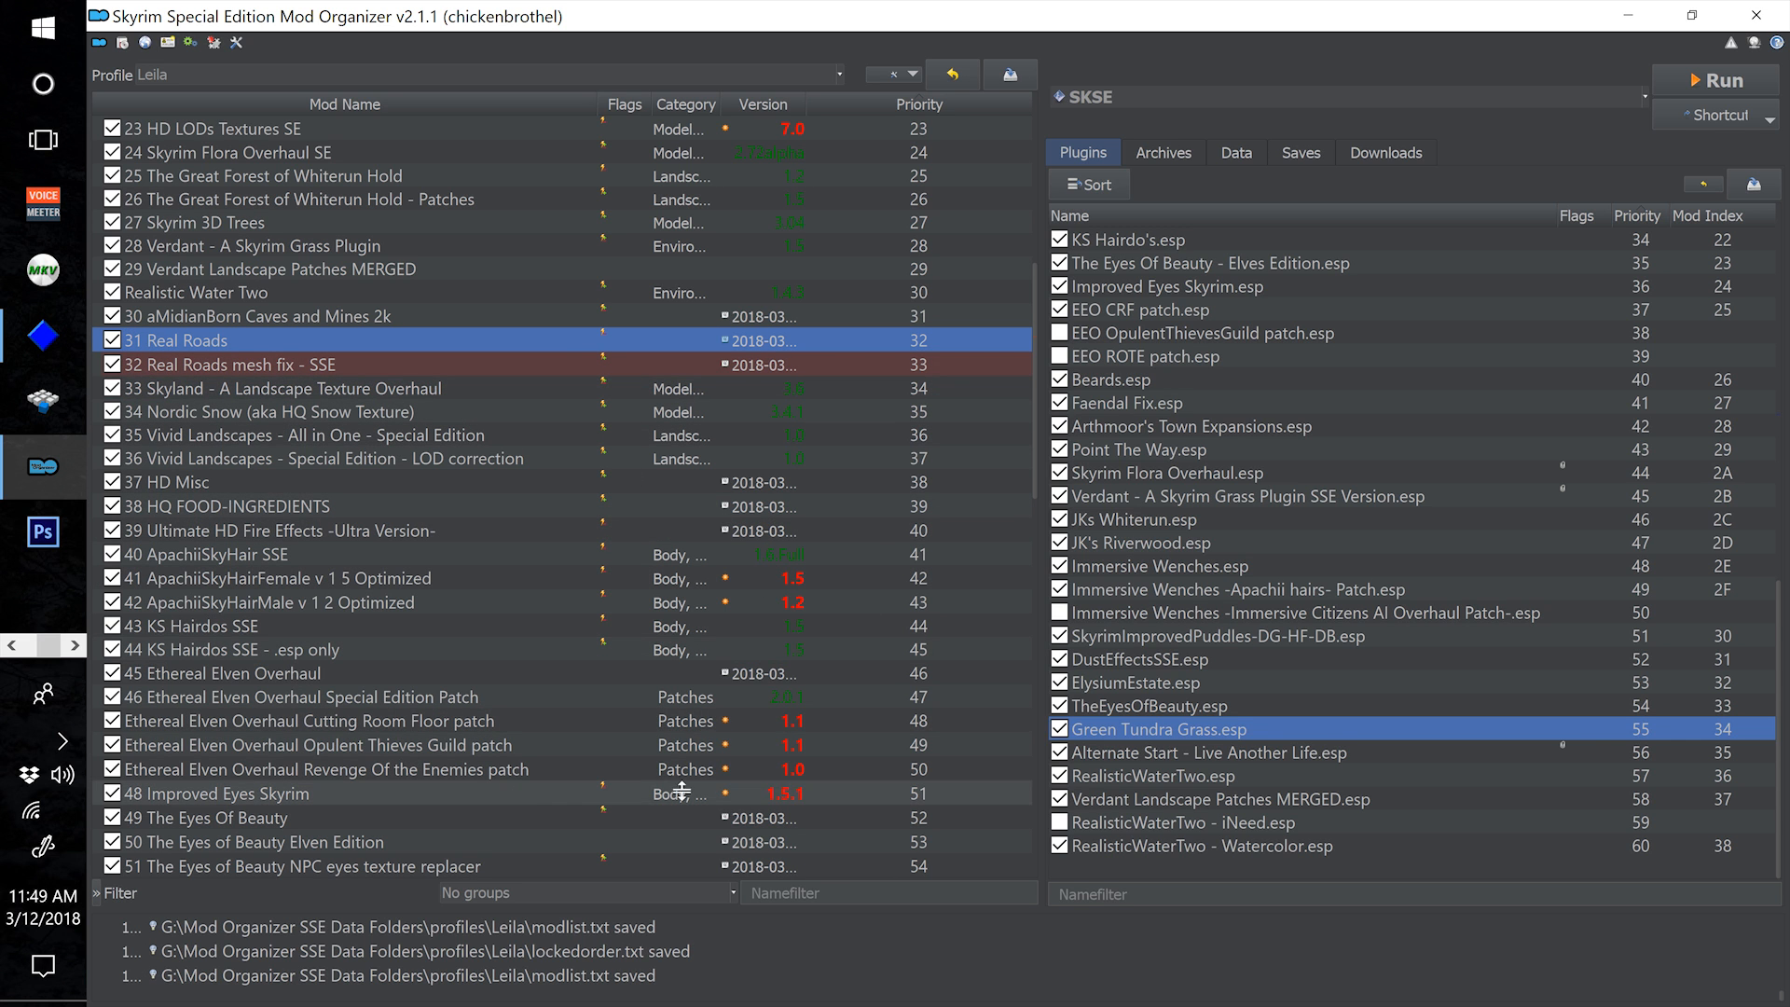
{"action": "scroll", "coordinate": [367, 627], "scroll_direction": "down", "scroll_amount": 5}
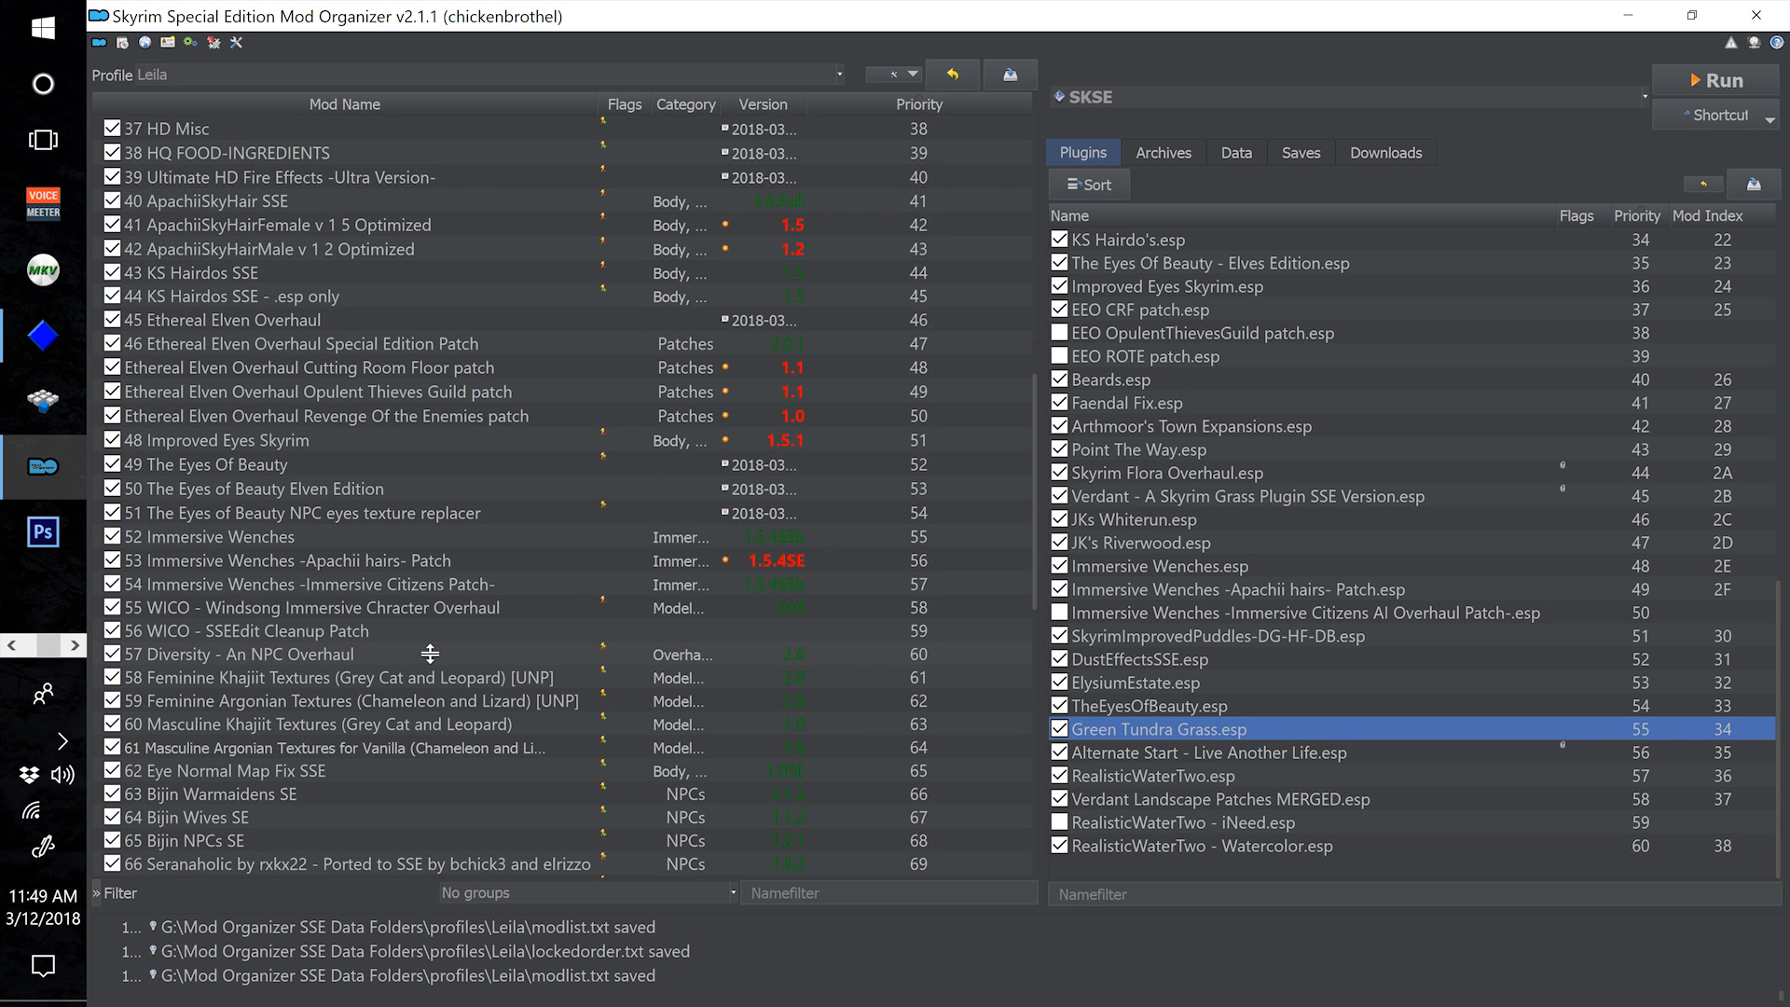
{"action": "scroll", "coordinate": [433, 653], "scroll_direction": "down", "scroll_amount": 11}
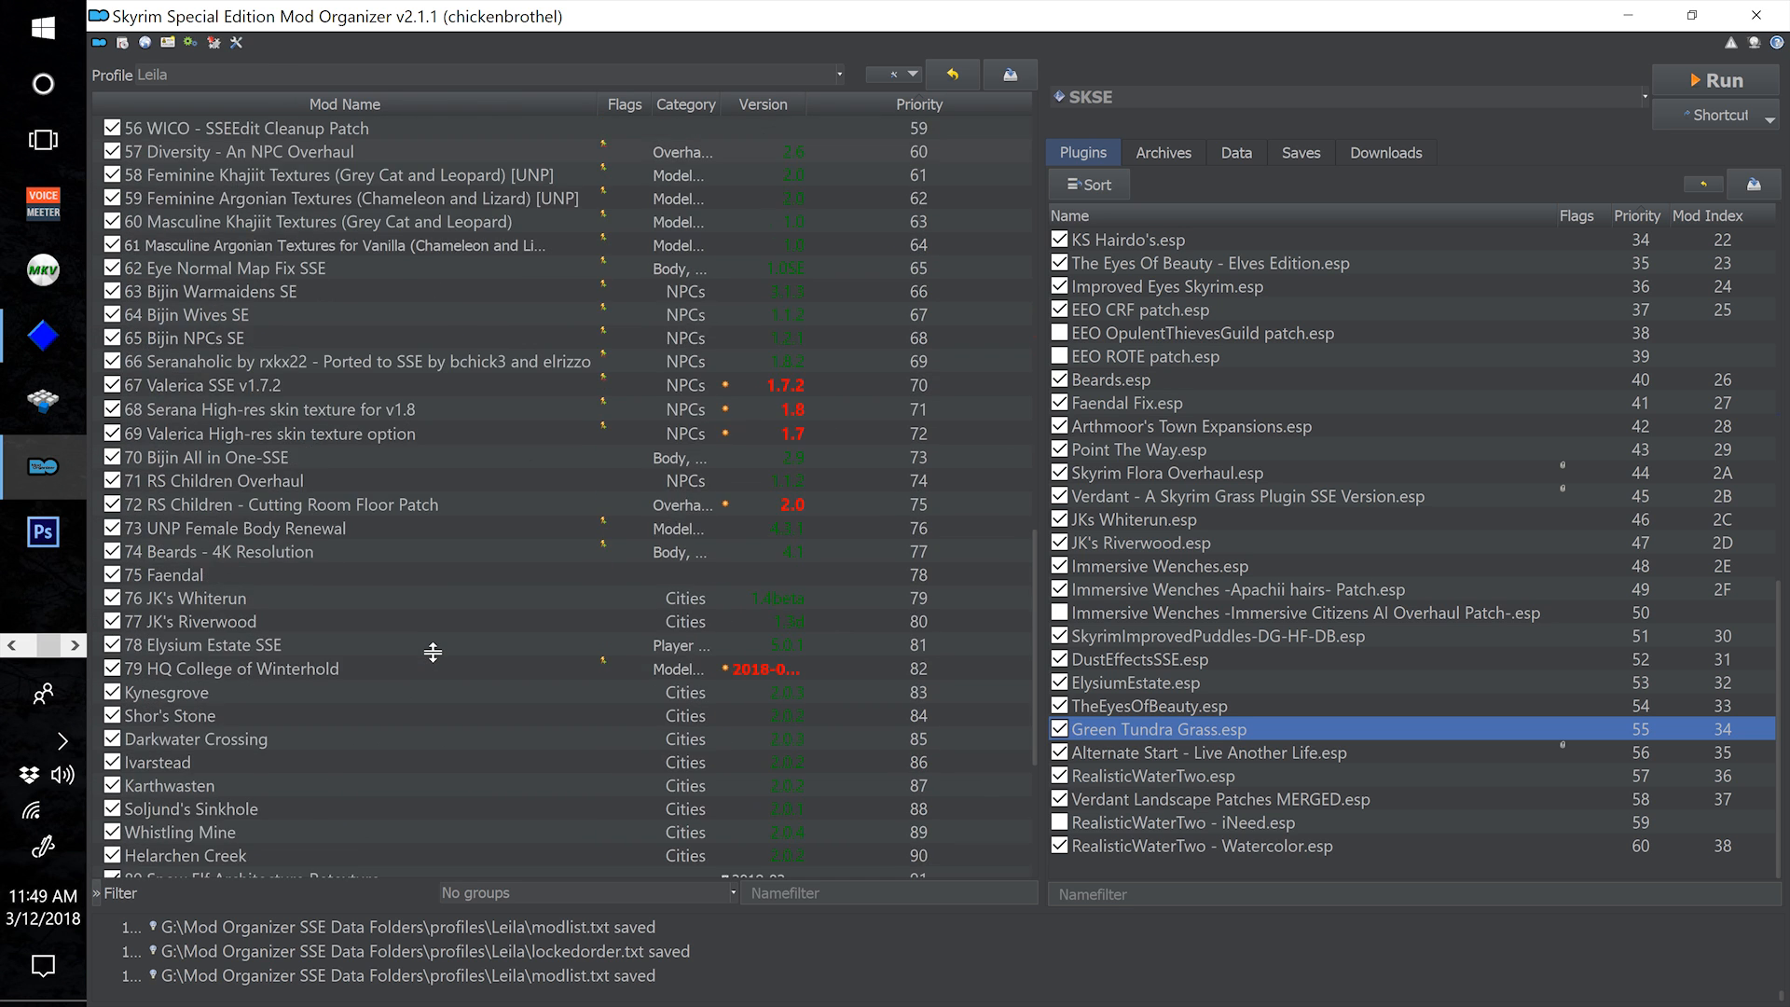
{"action": "scroll", "coordinate": [433, 652], "scroll_direction": "down", "scroll_amount": 1}
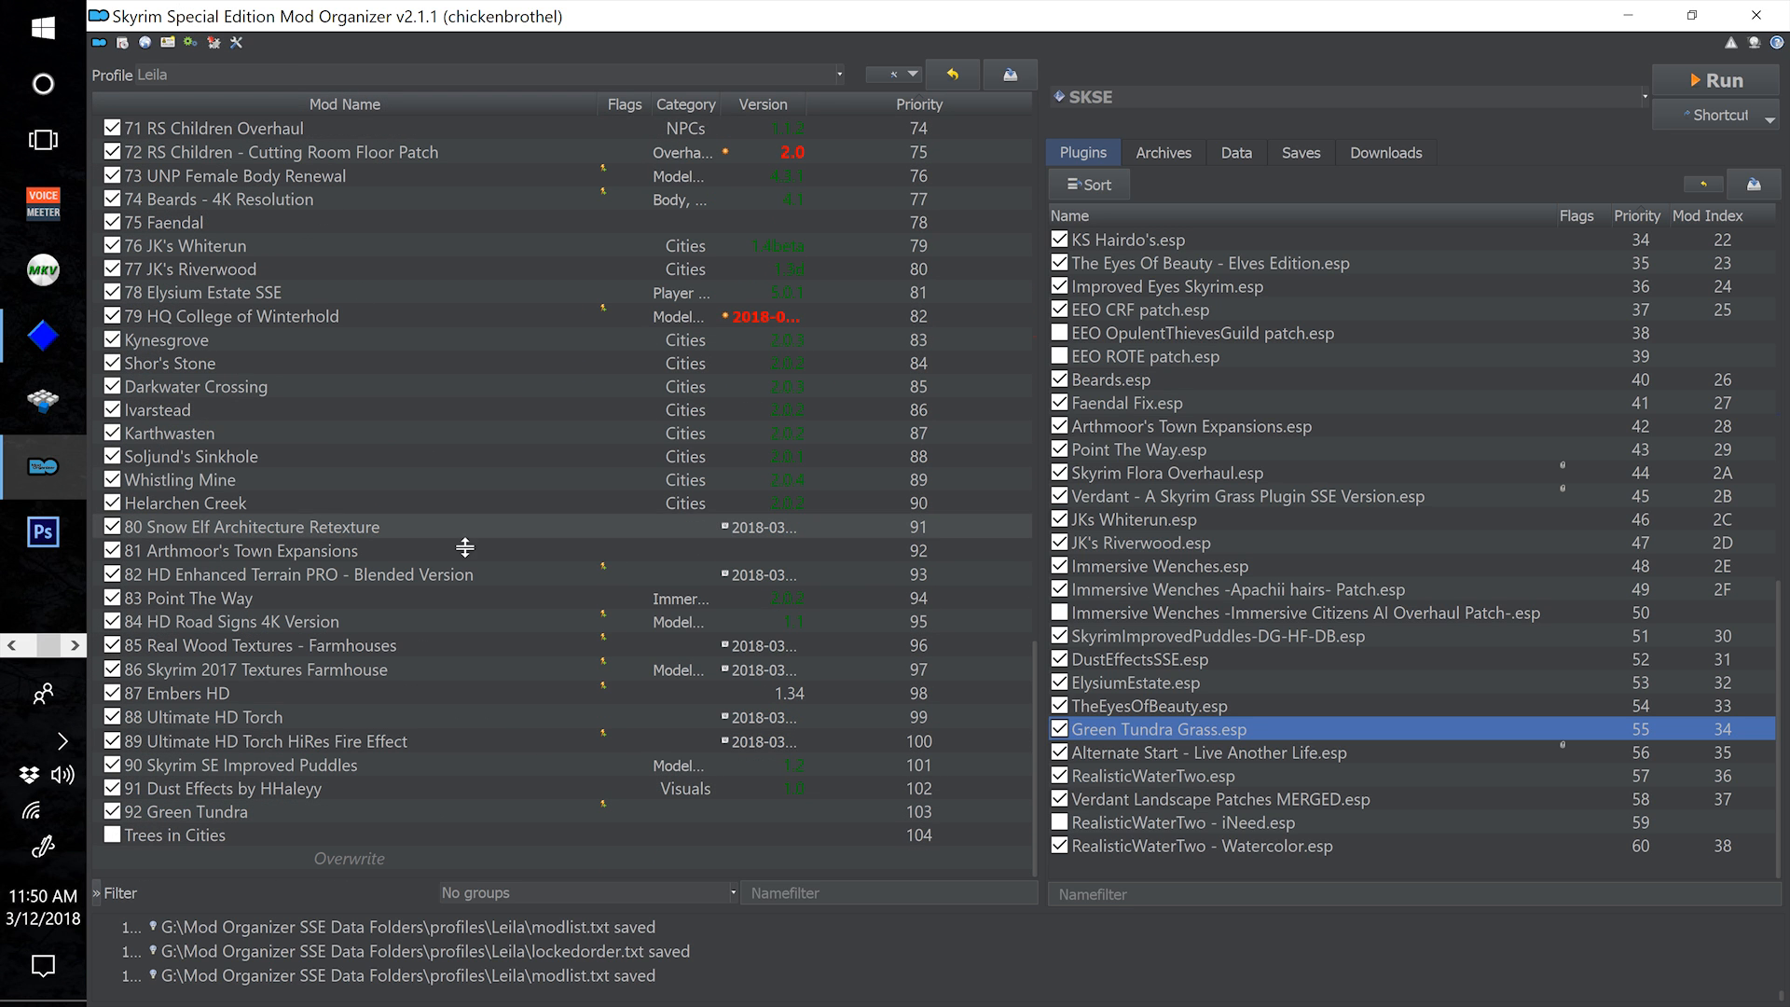
{"action": "left_click", "coordinate": [587, 740]}
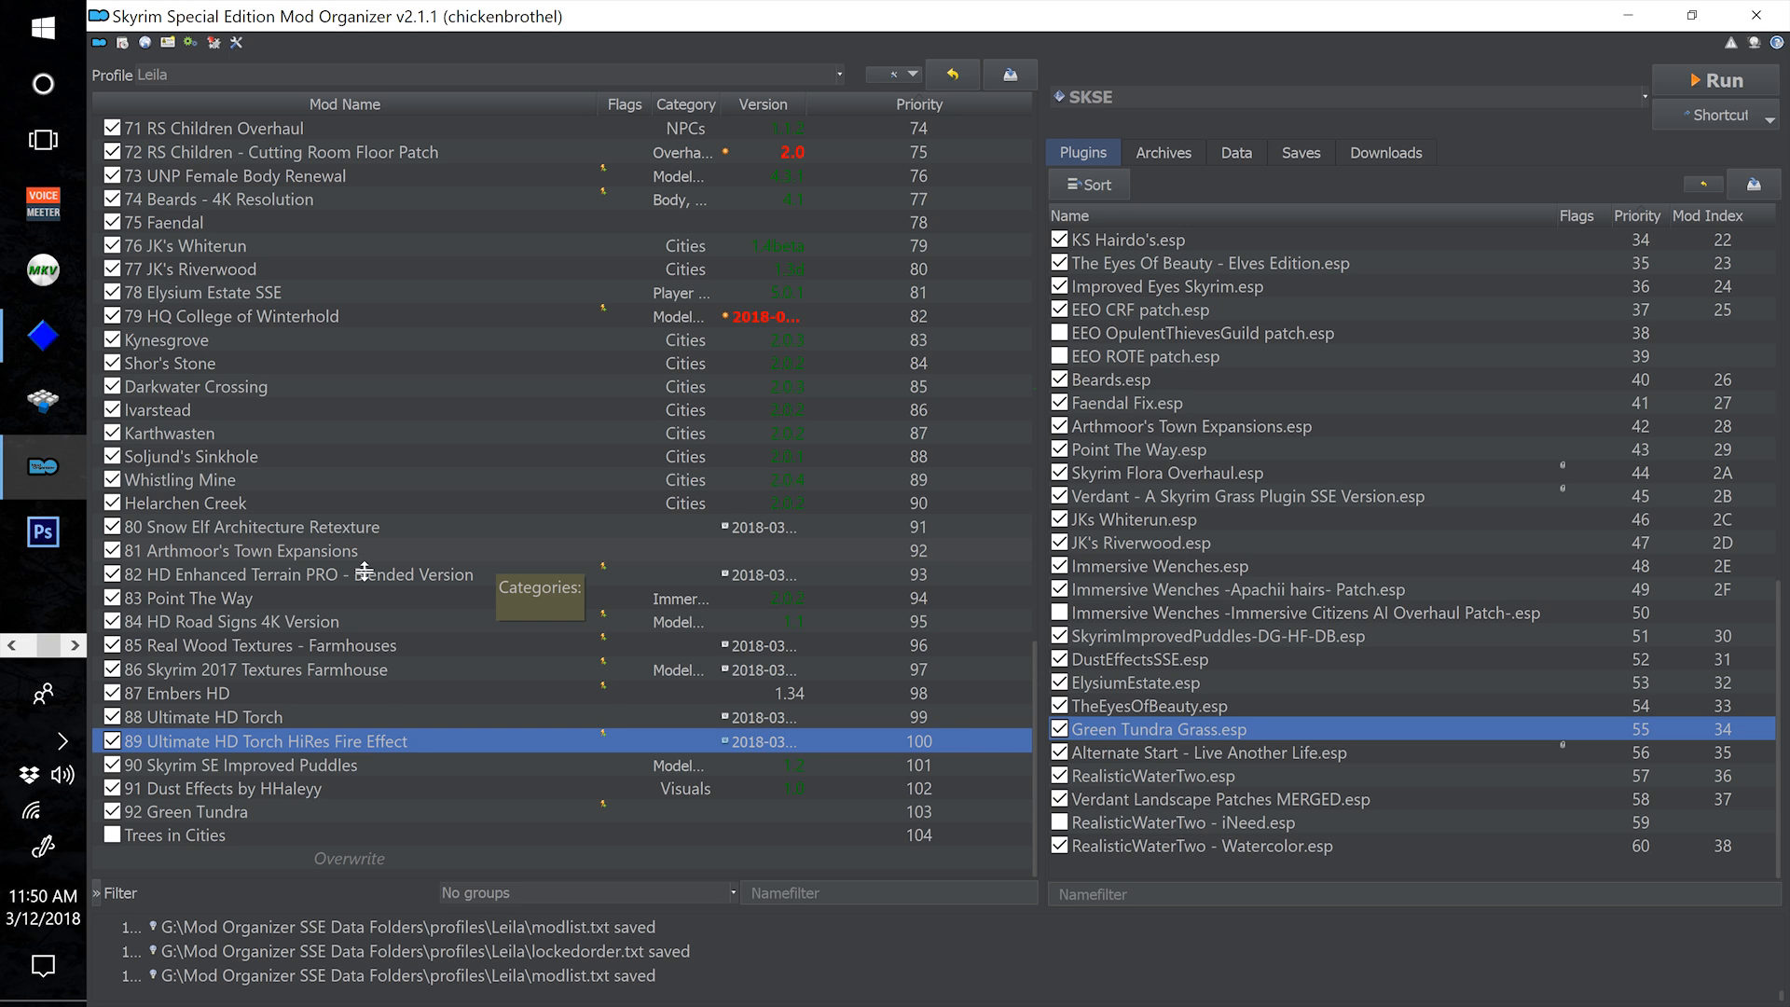
{"action": "left_click", "coordinate": [416, 764]}
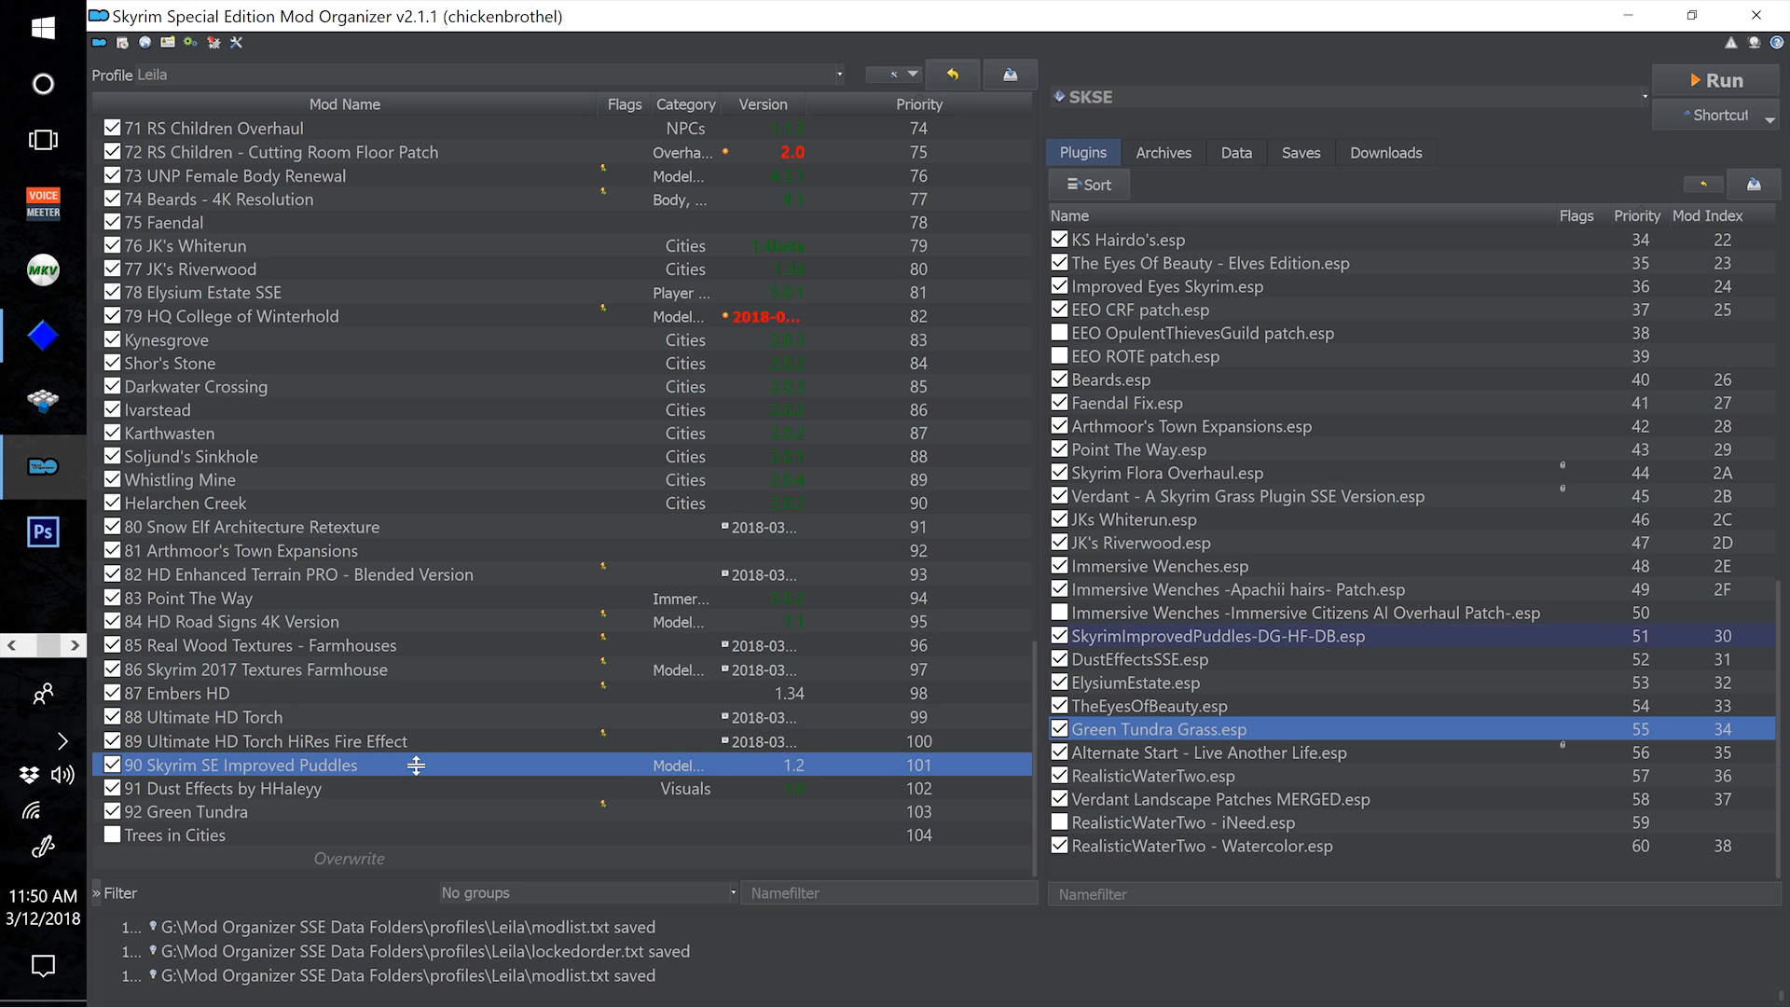
Check which executables are available to run through the mod manager
{"action": "left_click", "coordinate": [1180, 115]}
{"action": "left_click", "coordinate": [1180, 114]}
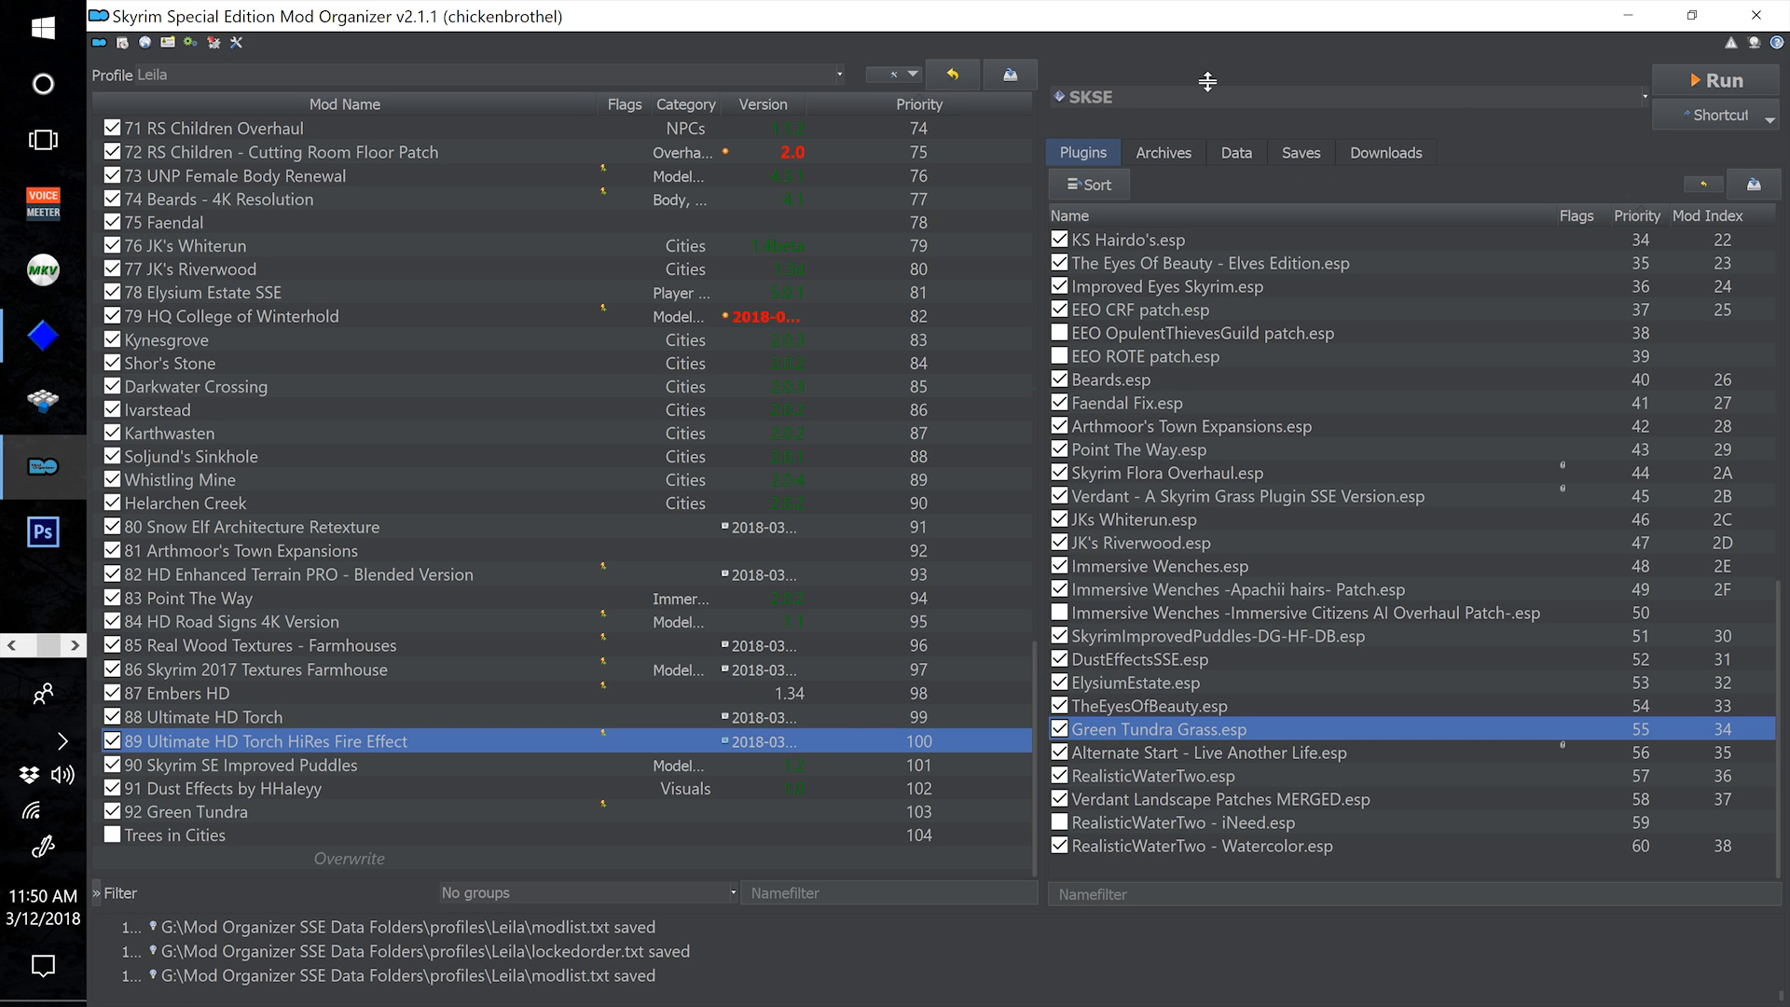
{"action": "left_click", "coordinate": [1116, 97]}
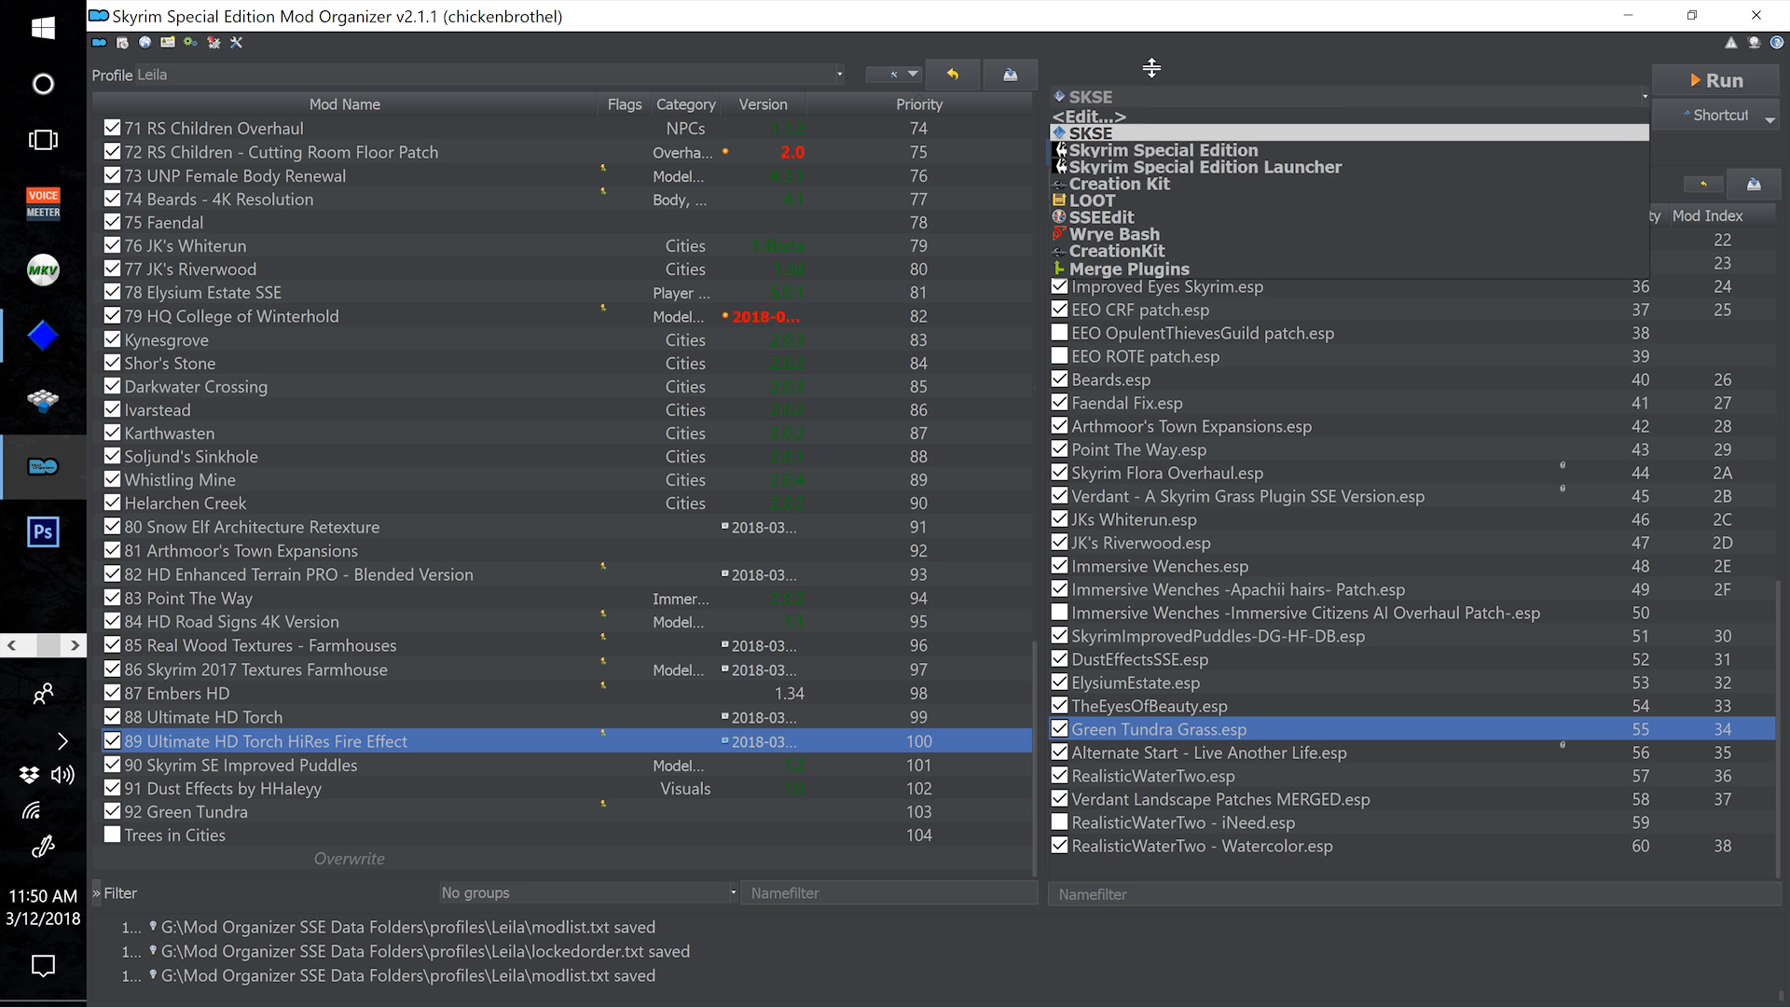
{"action": "left_click", "coordinate": [1152, 67]}
Select the 75 Faendal mod and compare its plugin's place with the NPC overhaul plugins in the load order
{"action": "scroll", "coordinate": [284, 630], "scroll_direction": "up", "scroll_amount": 2}
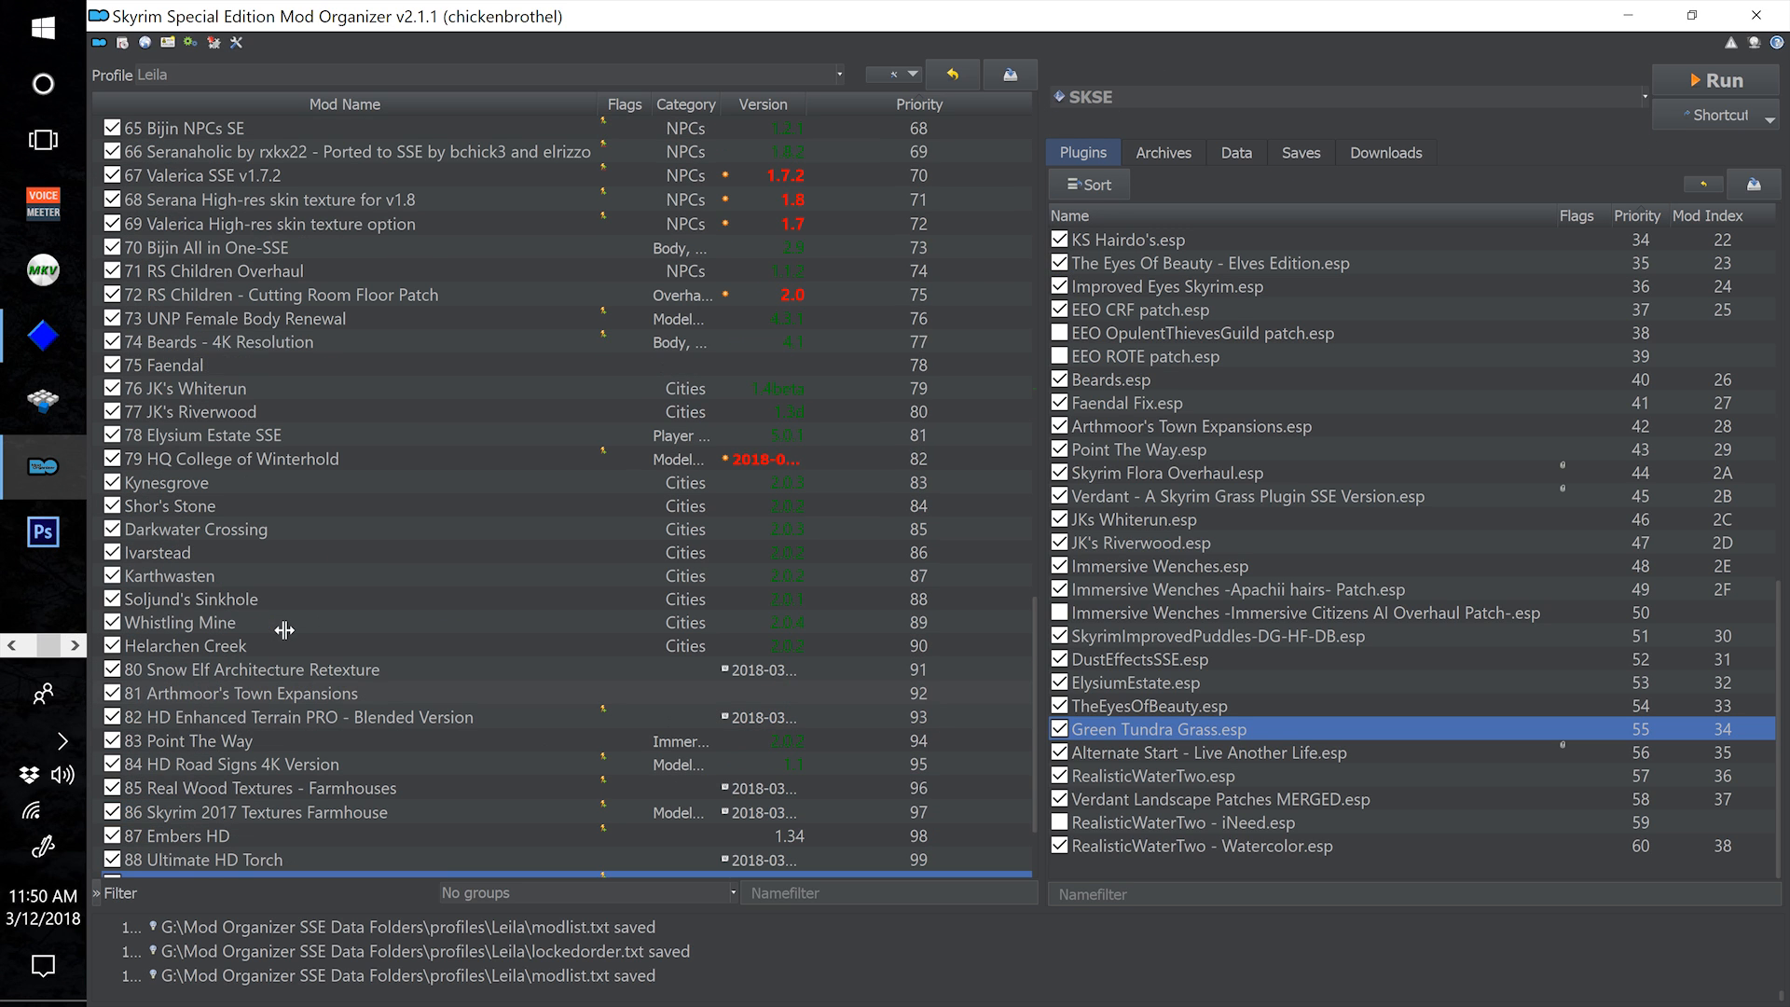
{"action": "left_click", "coordinate": [284, 372]}
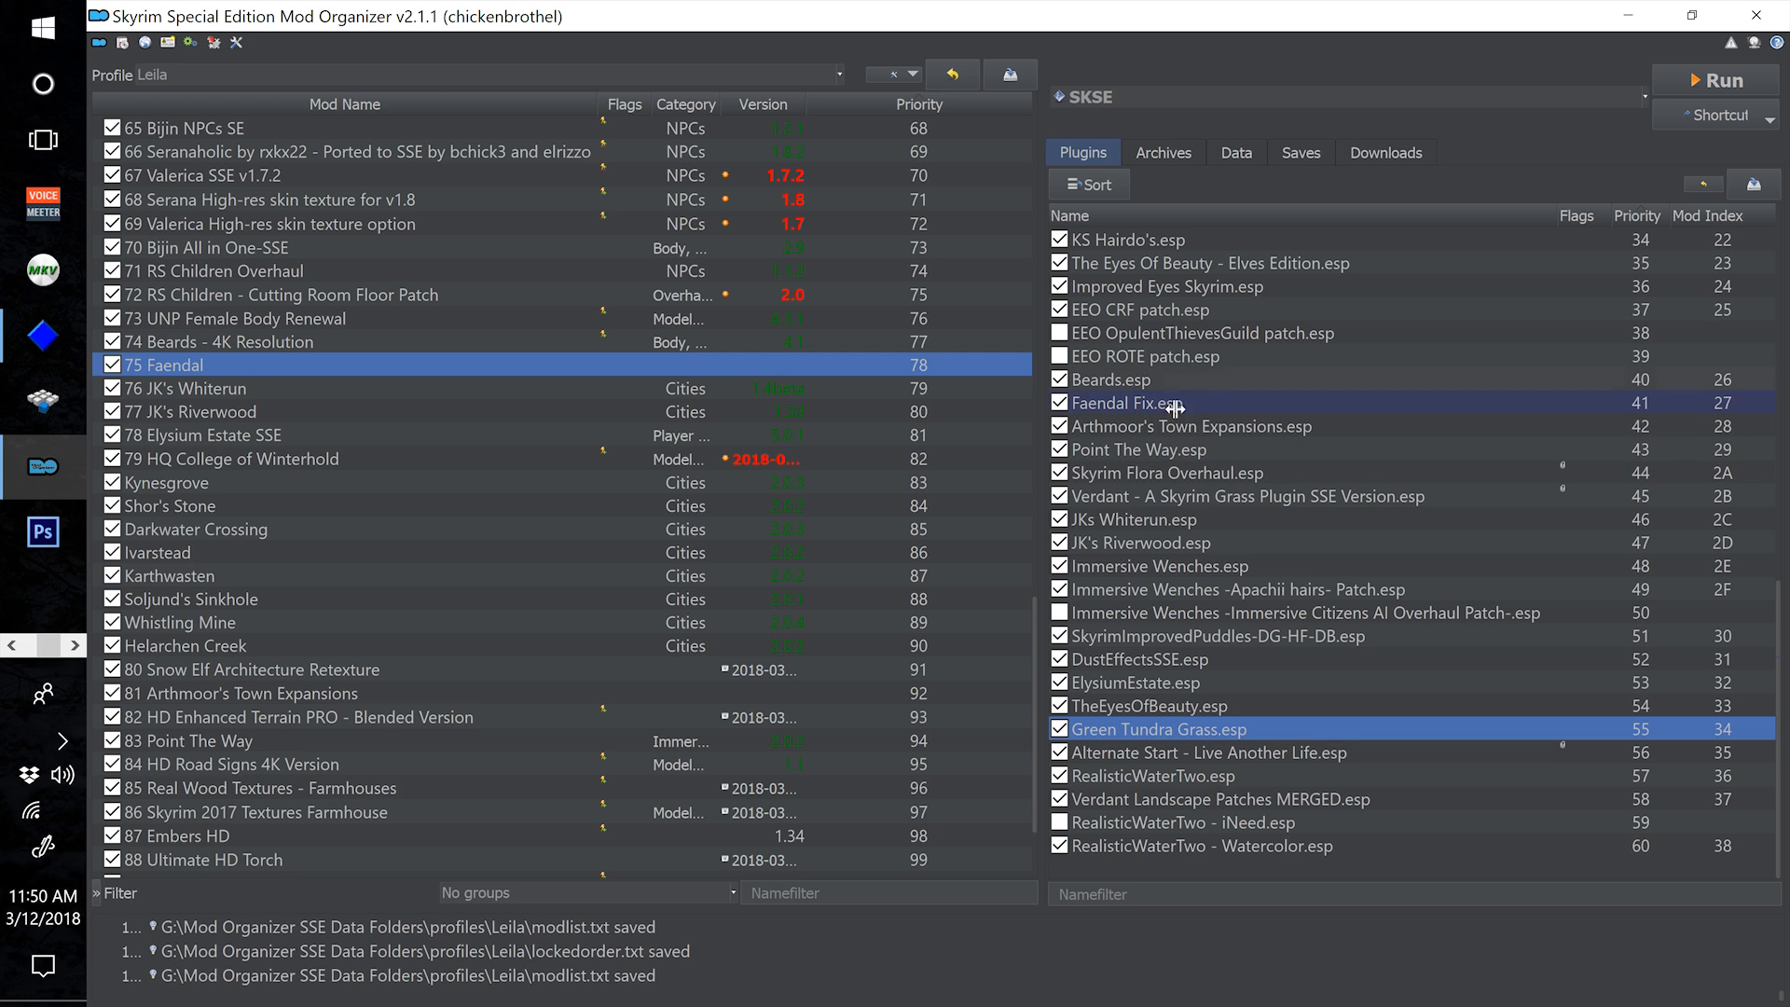
{"action": "scroll", "coordinate": [1286, 615], "scroll_direction": "up", "scroll_amount": 2}
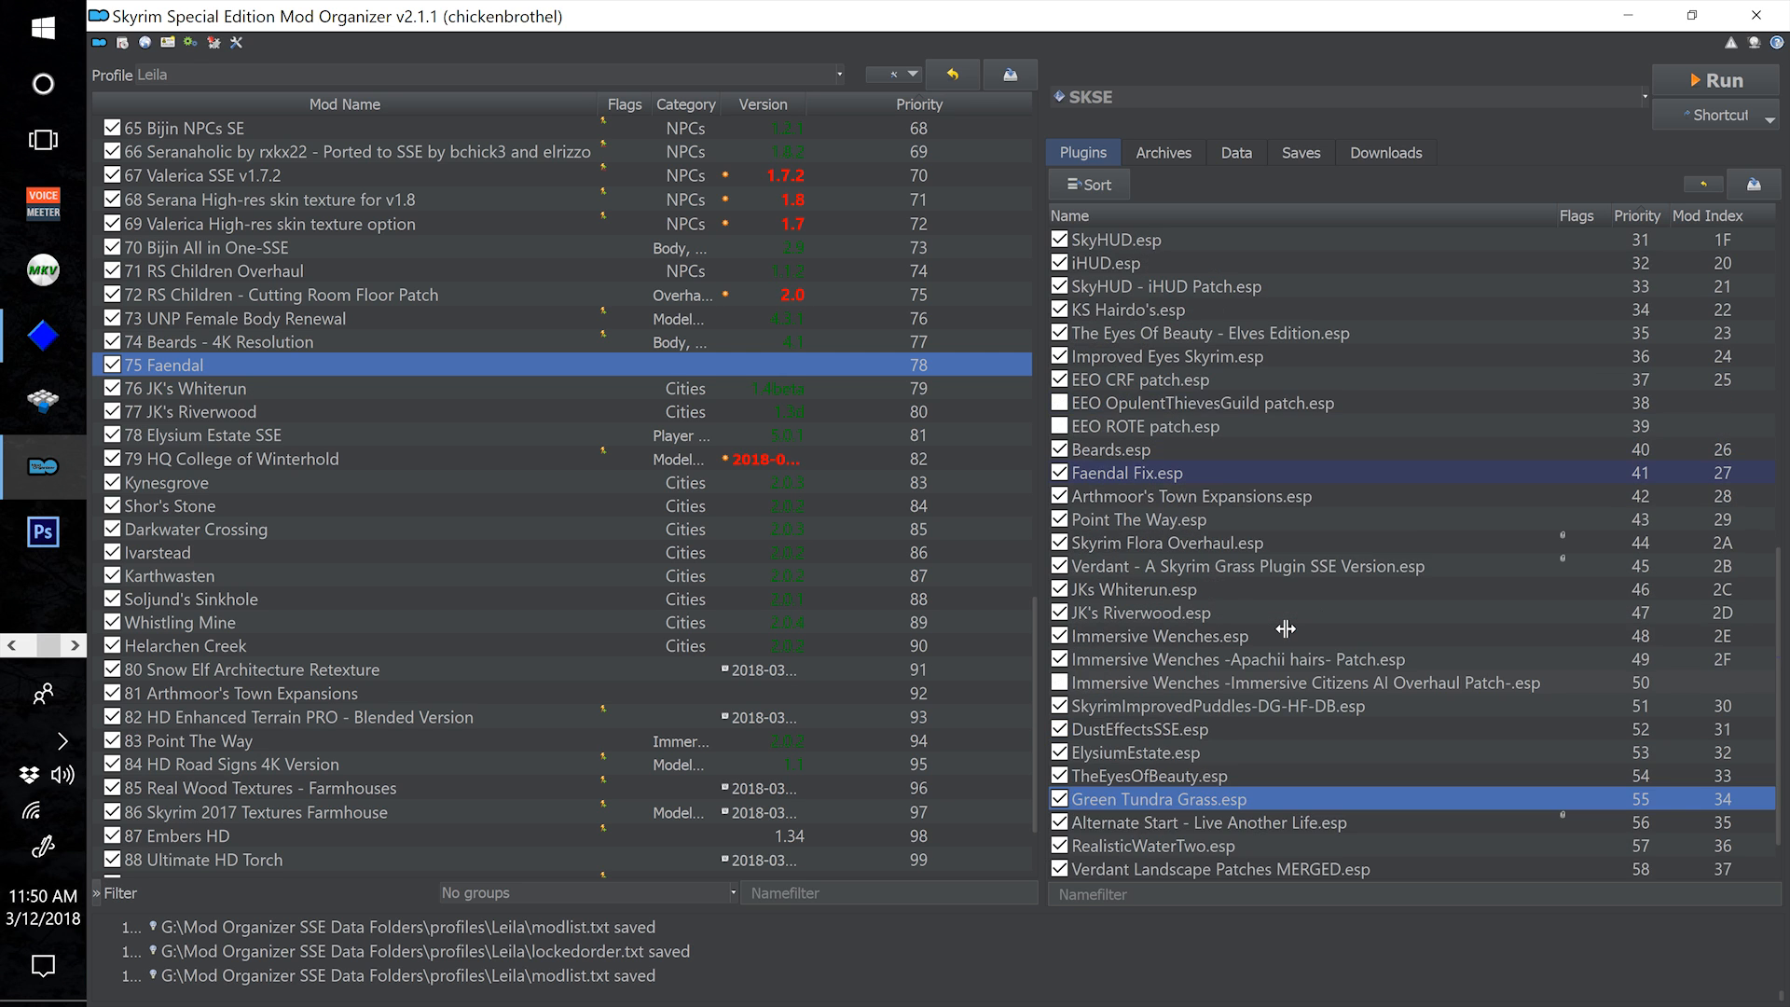
{"action": "scroll", "coordinate": [1285, 629], "scroll_direction": "up", "scroll_amount": 3}
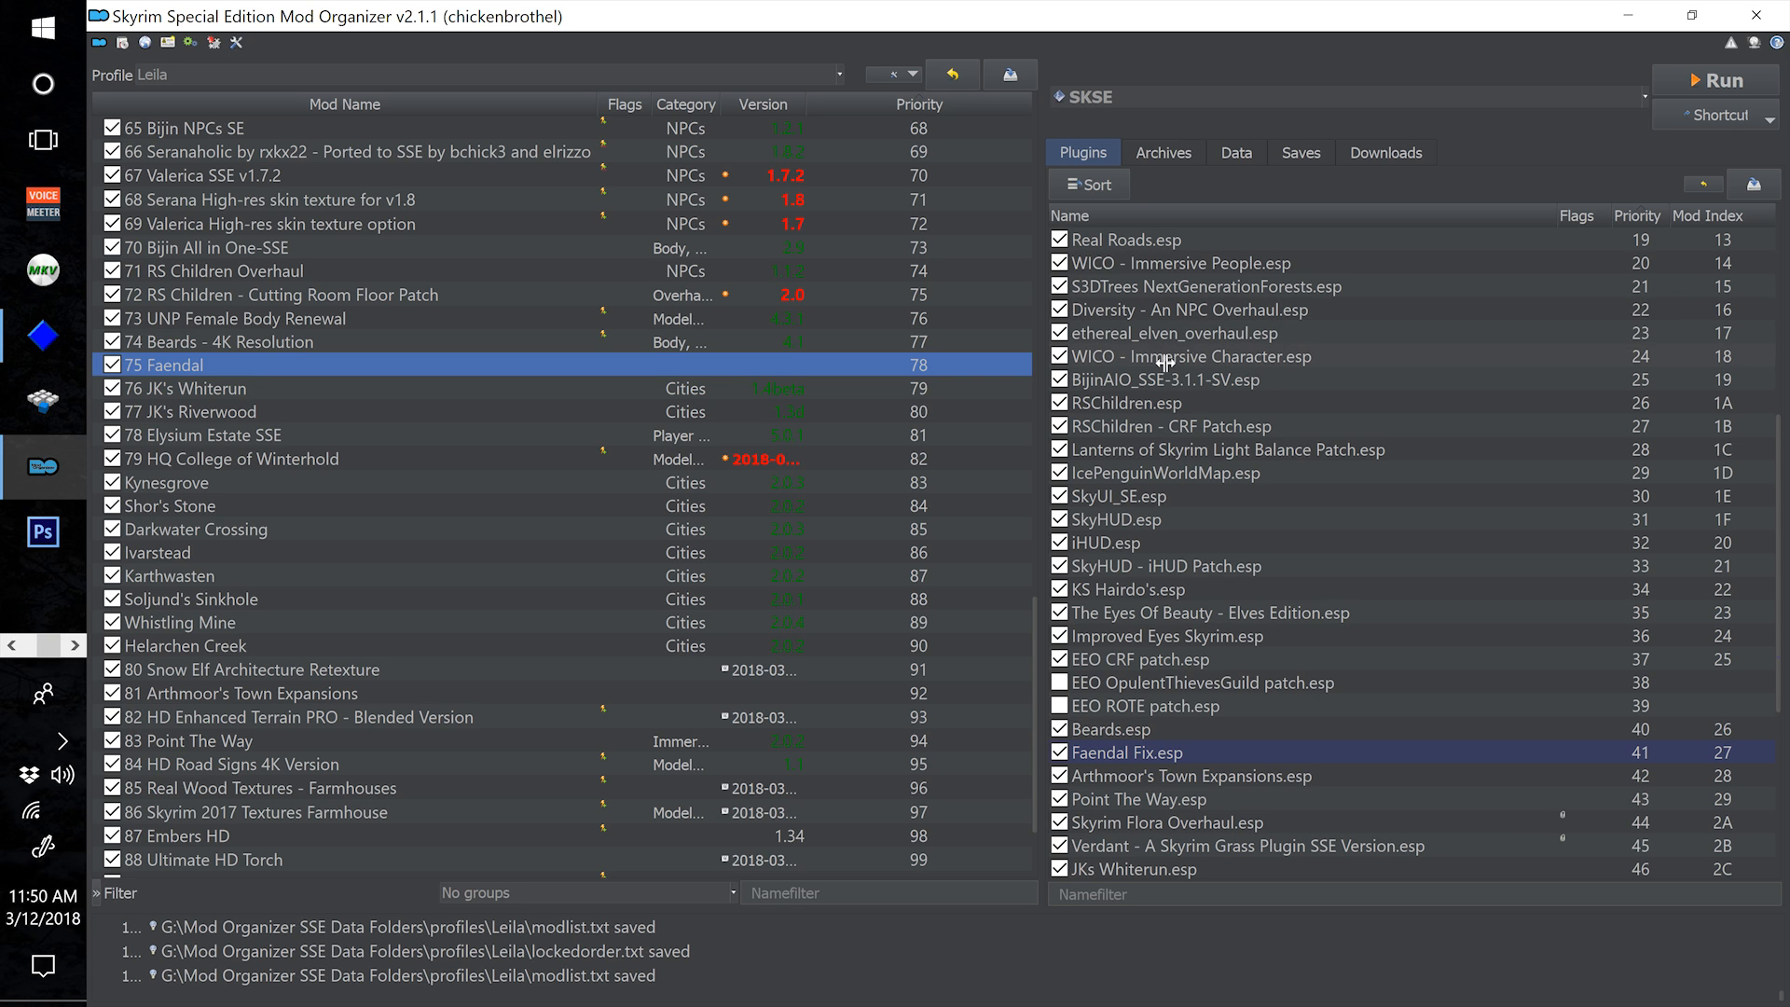
{"action": "mouse_move", "coordinate": [1173, 357]}
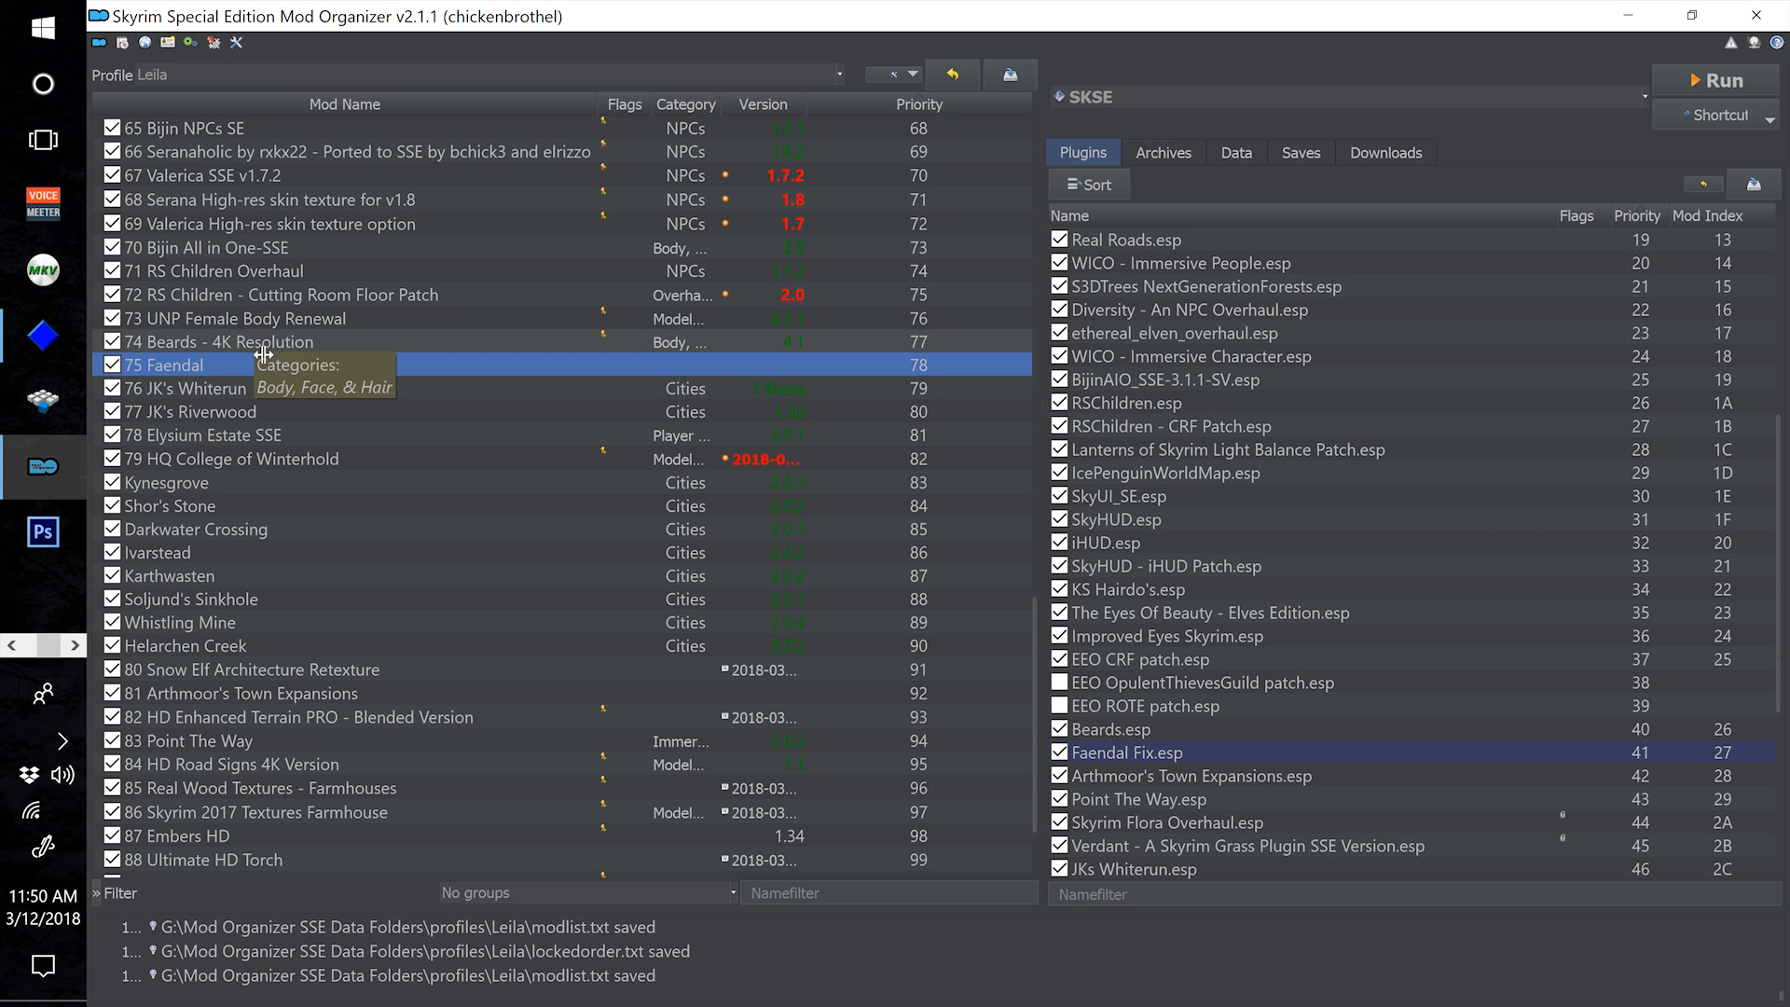
View the files contained in the 75 Faendal mod through its information window's file tree
{"action": "double_click", "coordinate": [202, 365]}
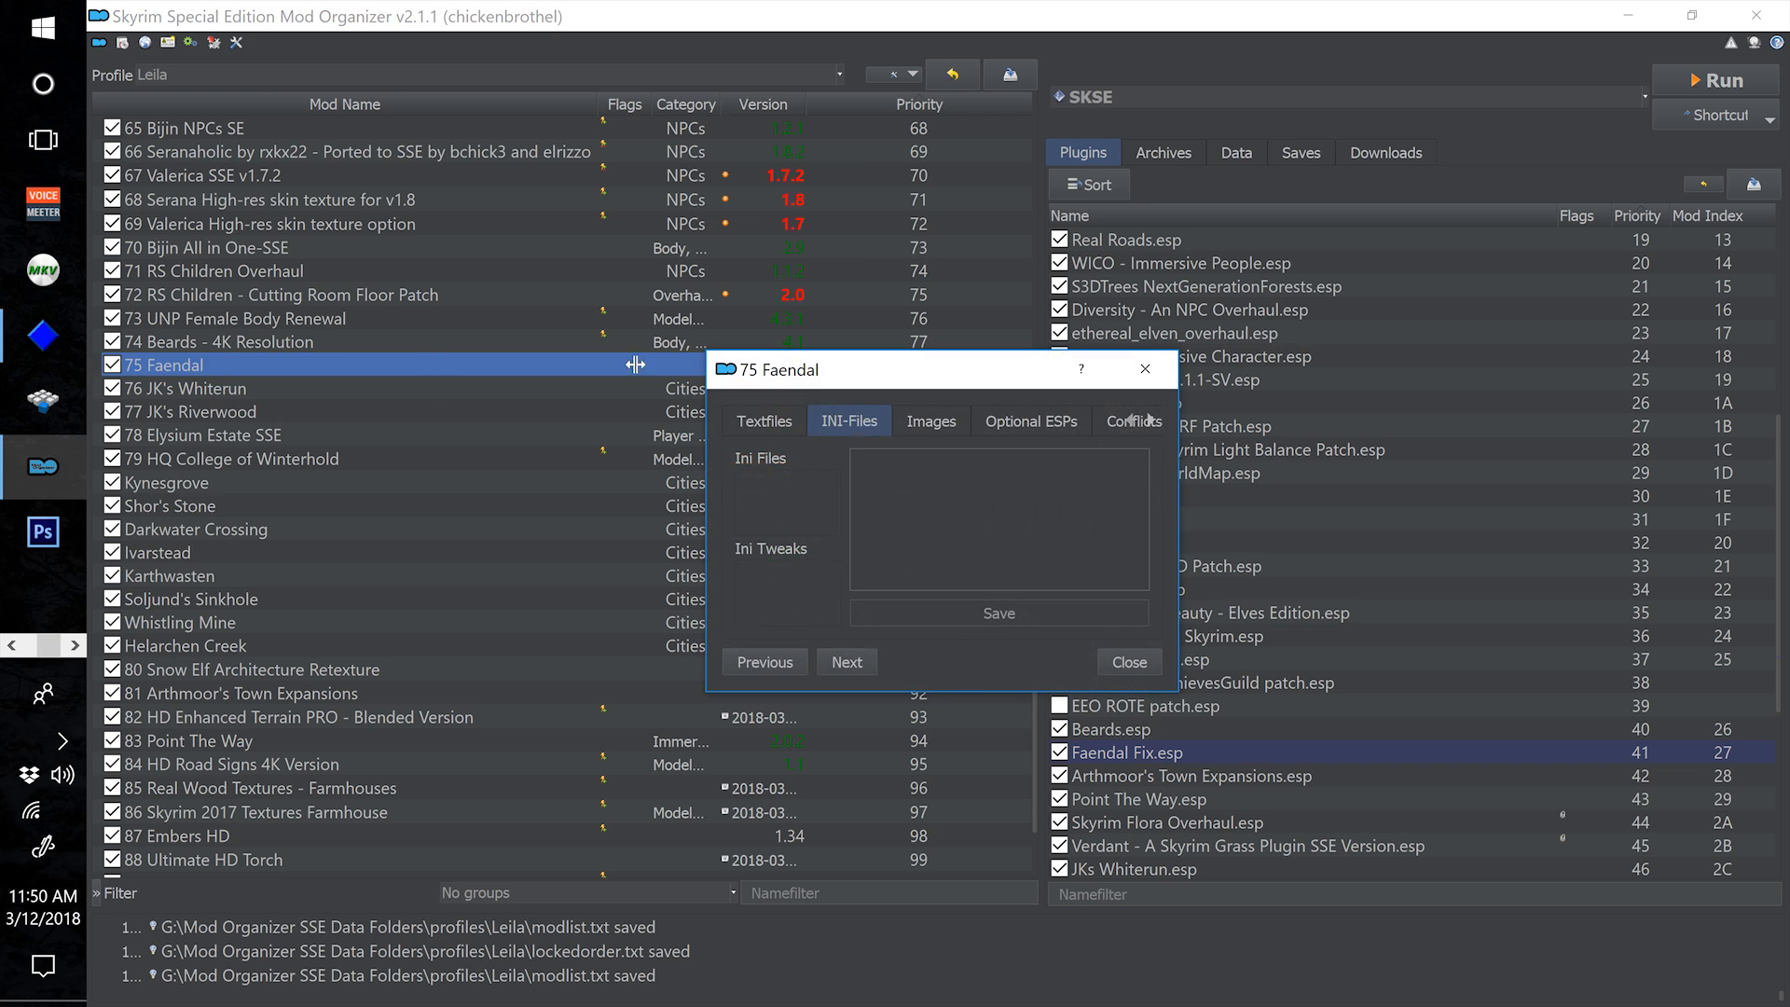
{"action": "left_click_drag", "start_coordinate": [1177, 506], "coordinate": [1781, 507]}
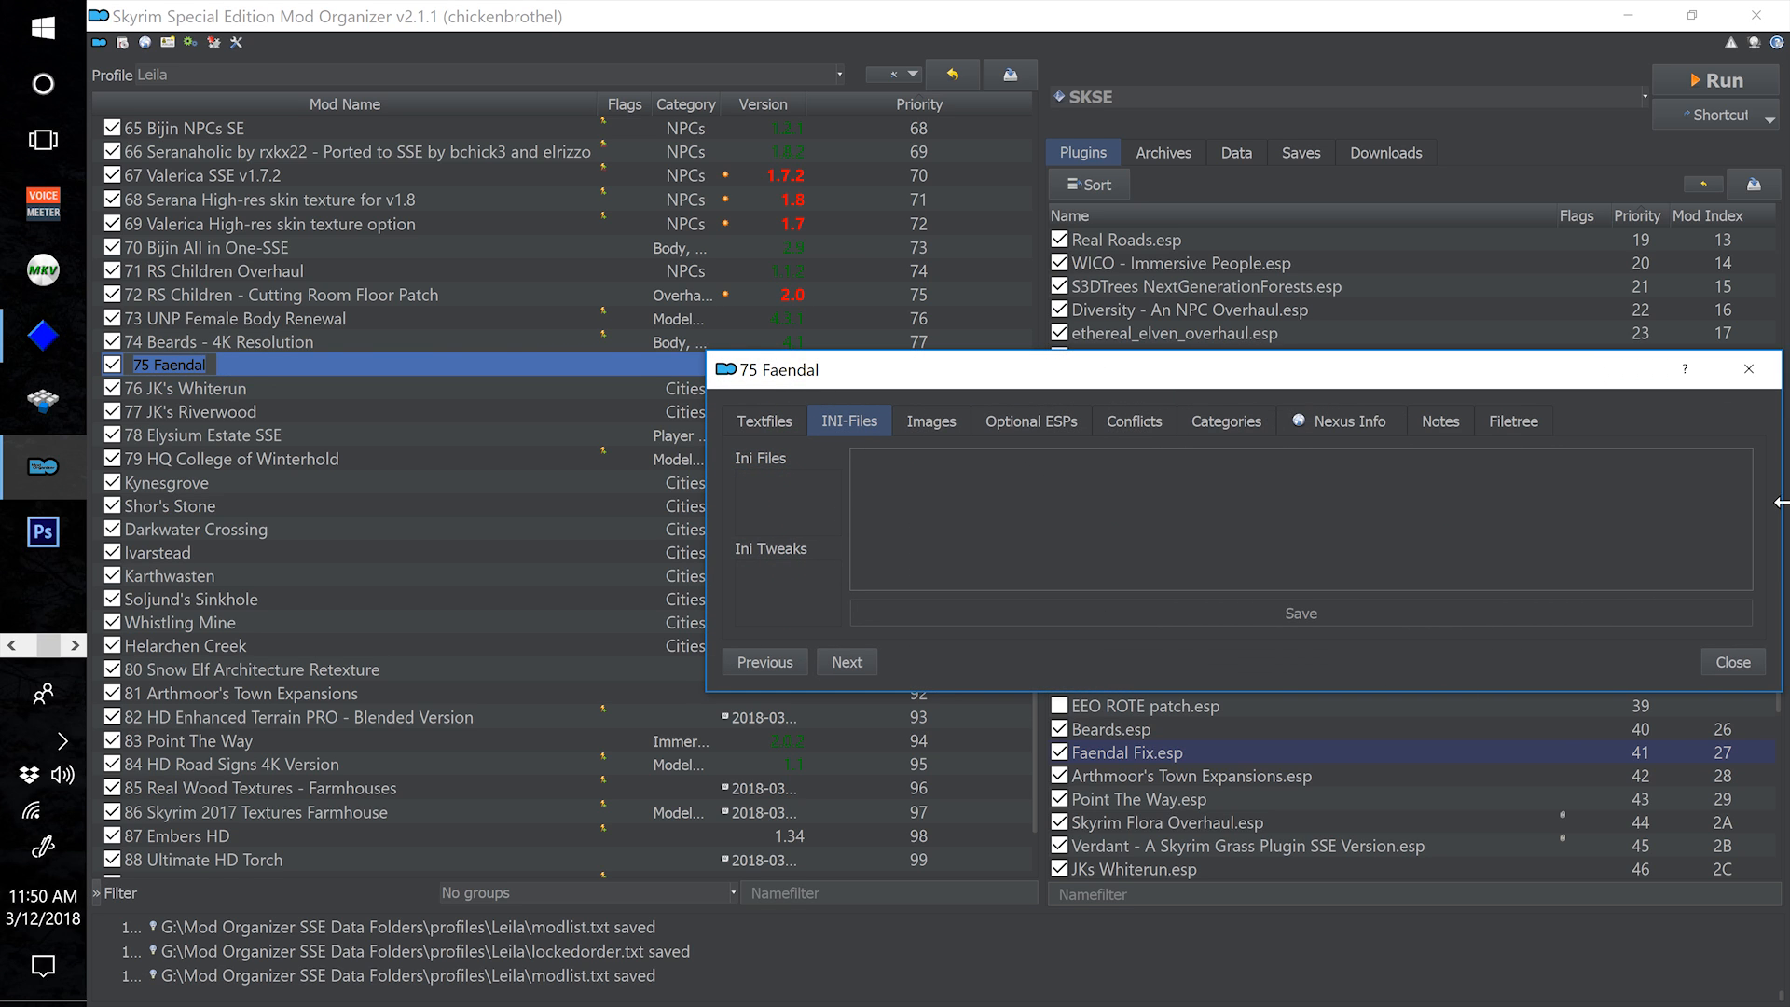
{"action": "left_click", "coordinate": [1513, 421]}
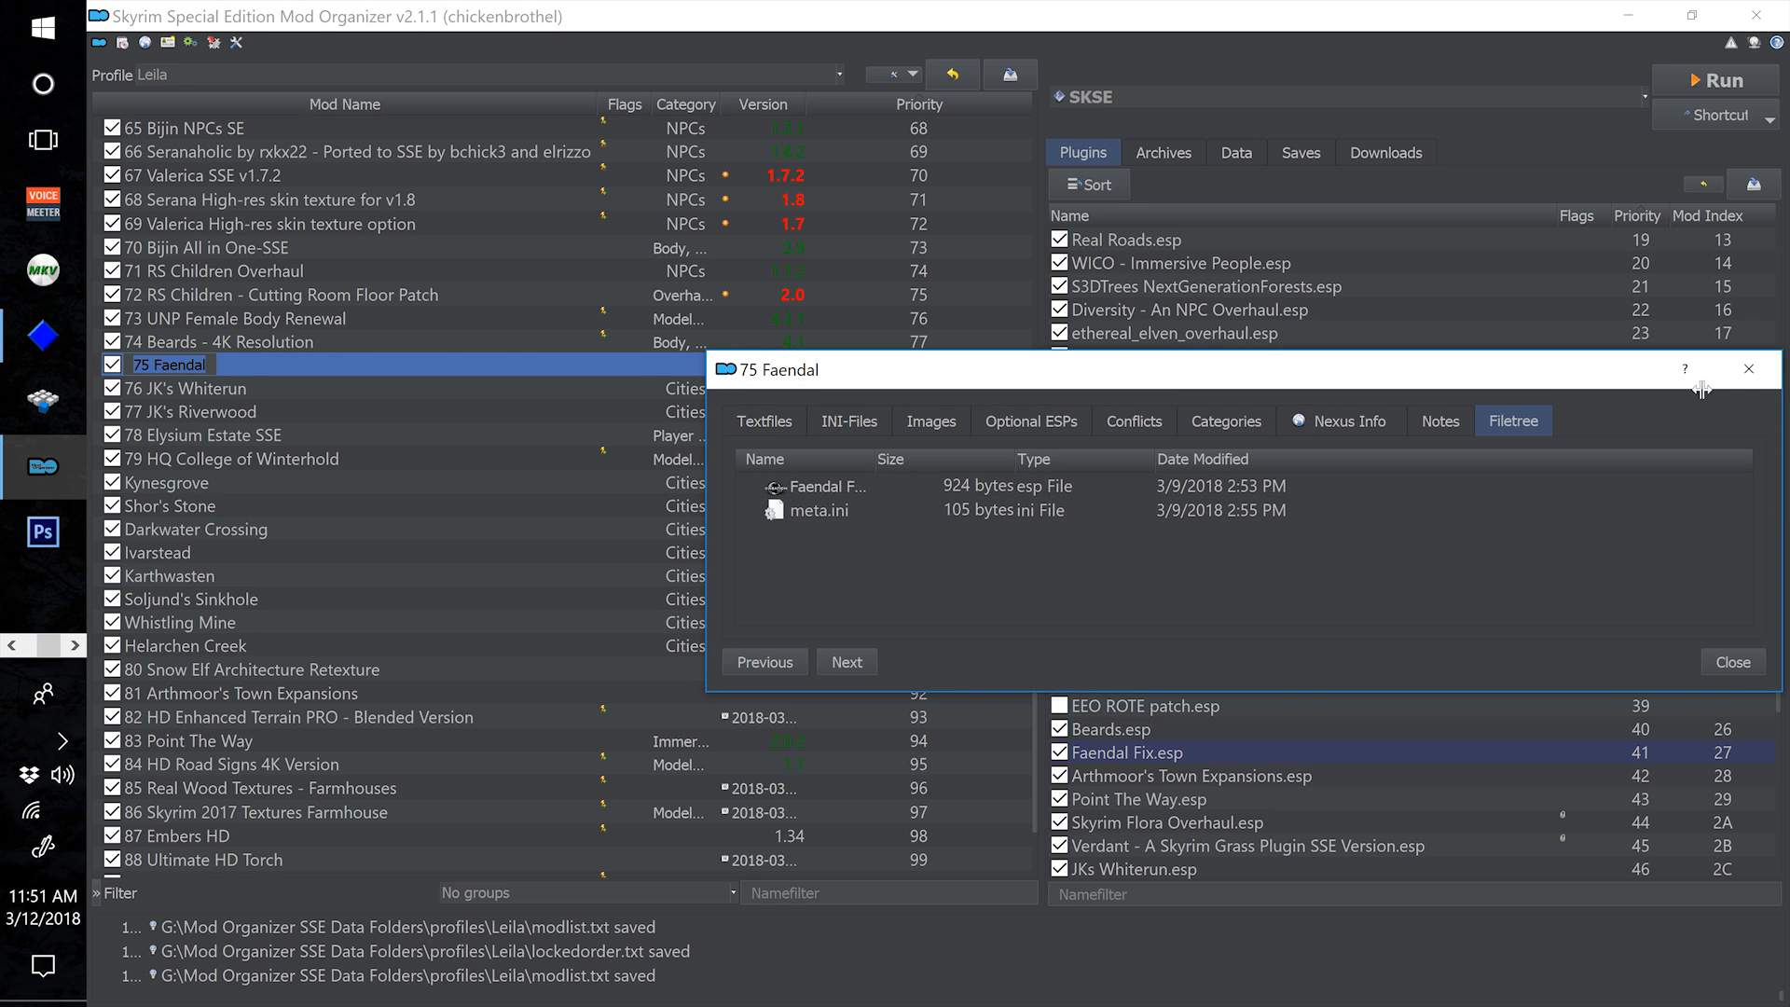
{"action": "left_click", "coordinate": [1748, 370]}
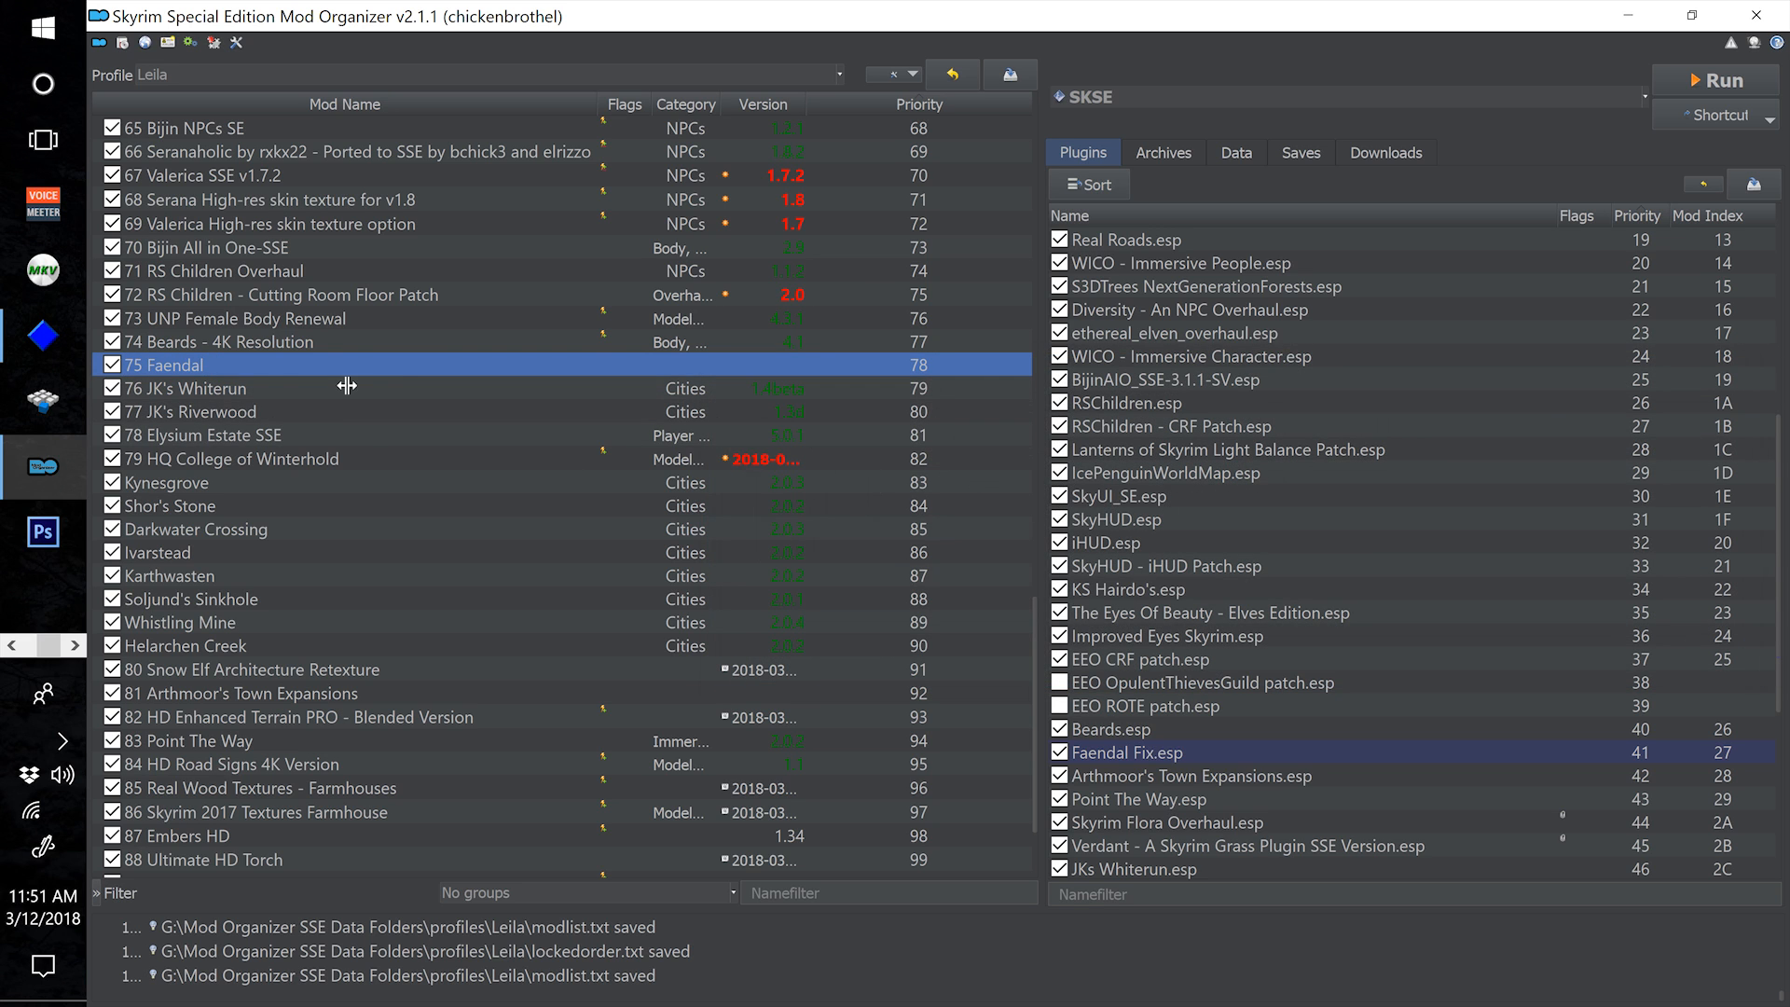
Choose SSEEdit as the executable to run
{"action": "left_click", "coordinate": [1133, 96]}
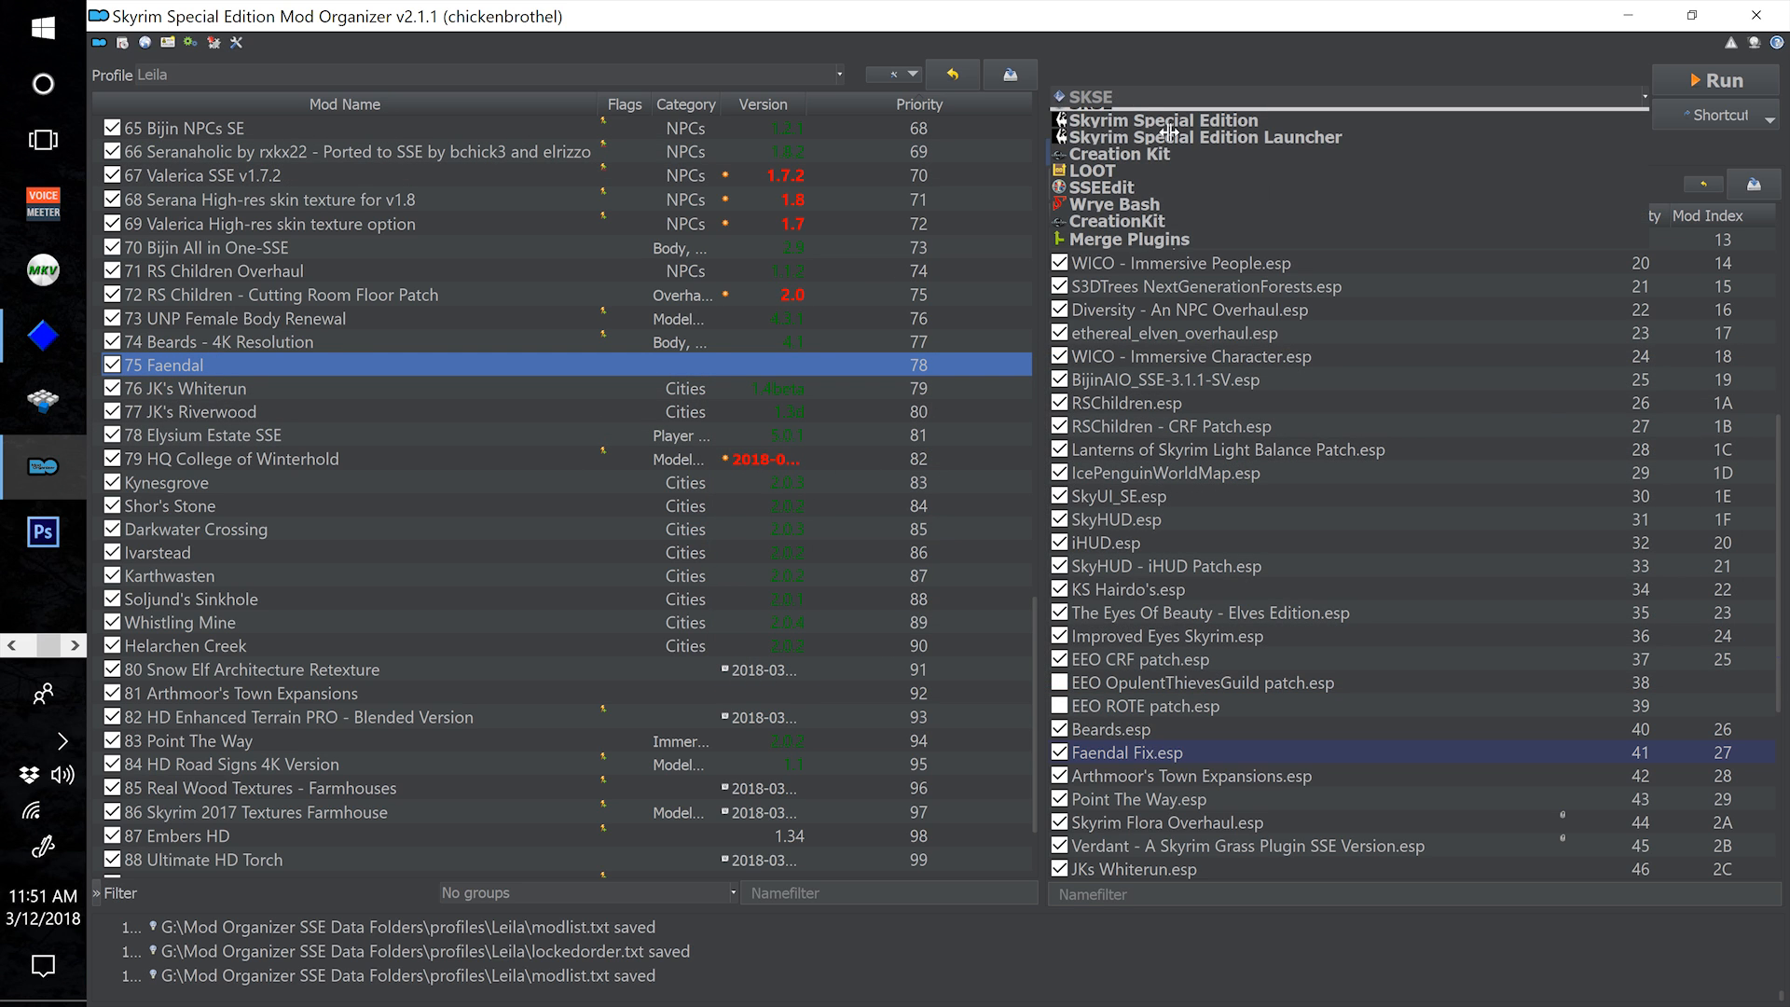
{"action": "left_click", "coordinate": [1104, 171]}
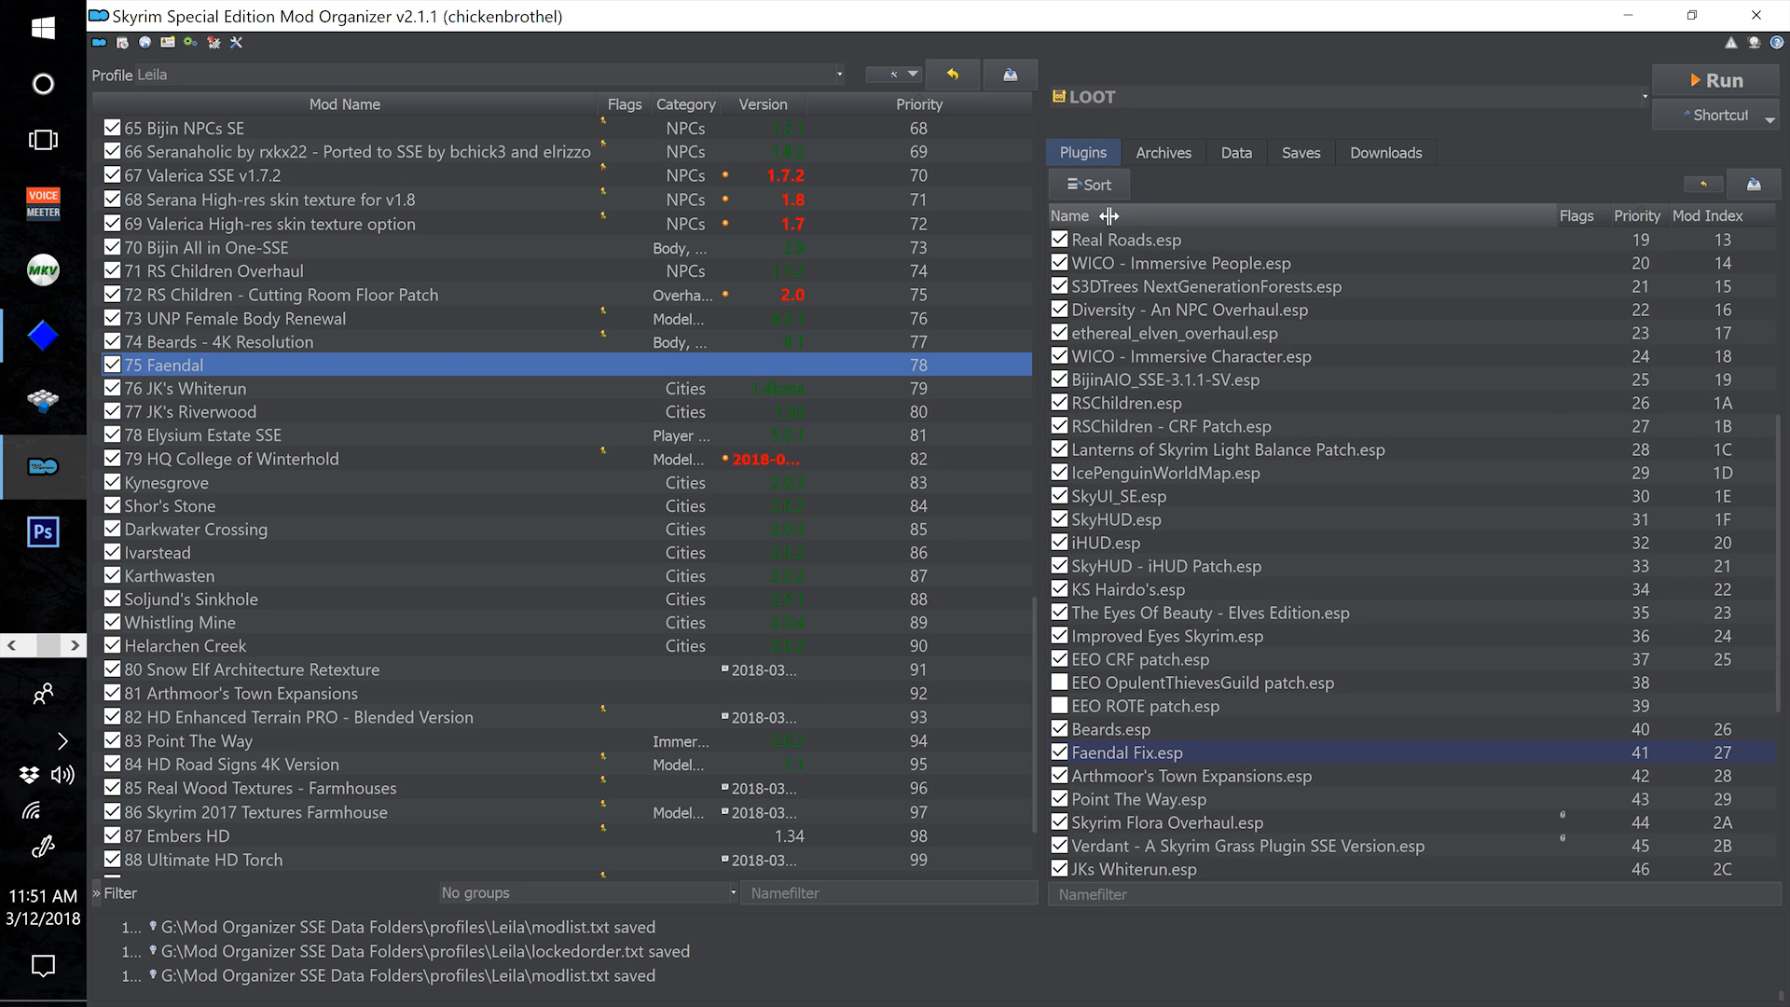
{"action": "left_click", "coordinate": [1116, 97]}
{"action": "left_click", "coordinate": [1153, 222]}
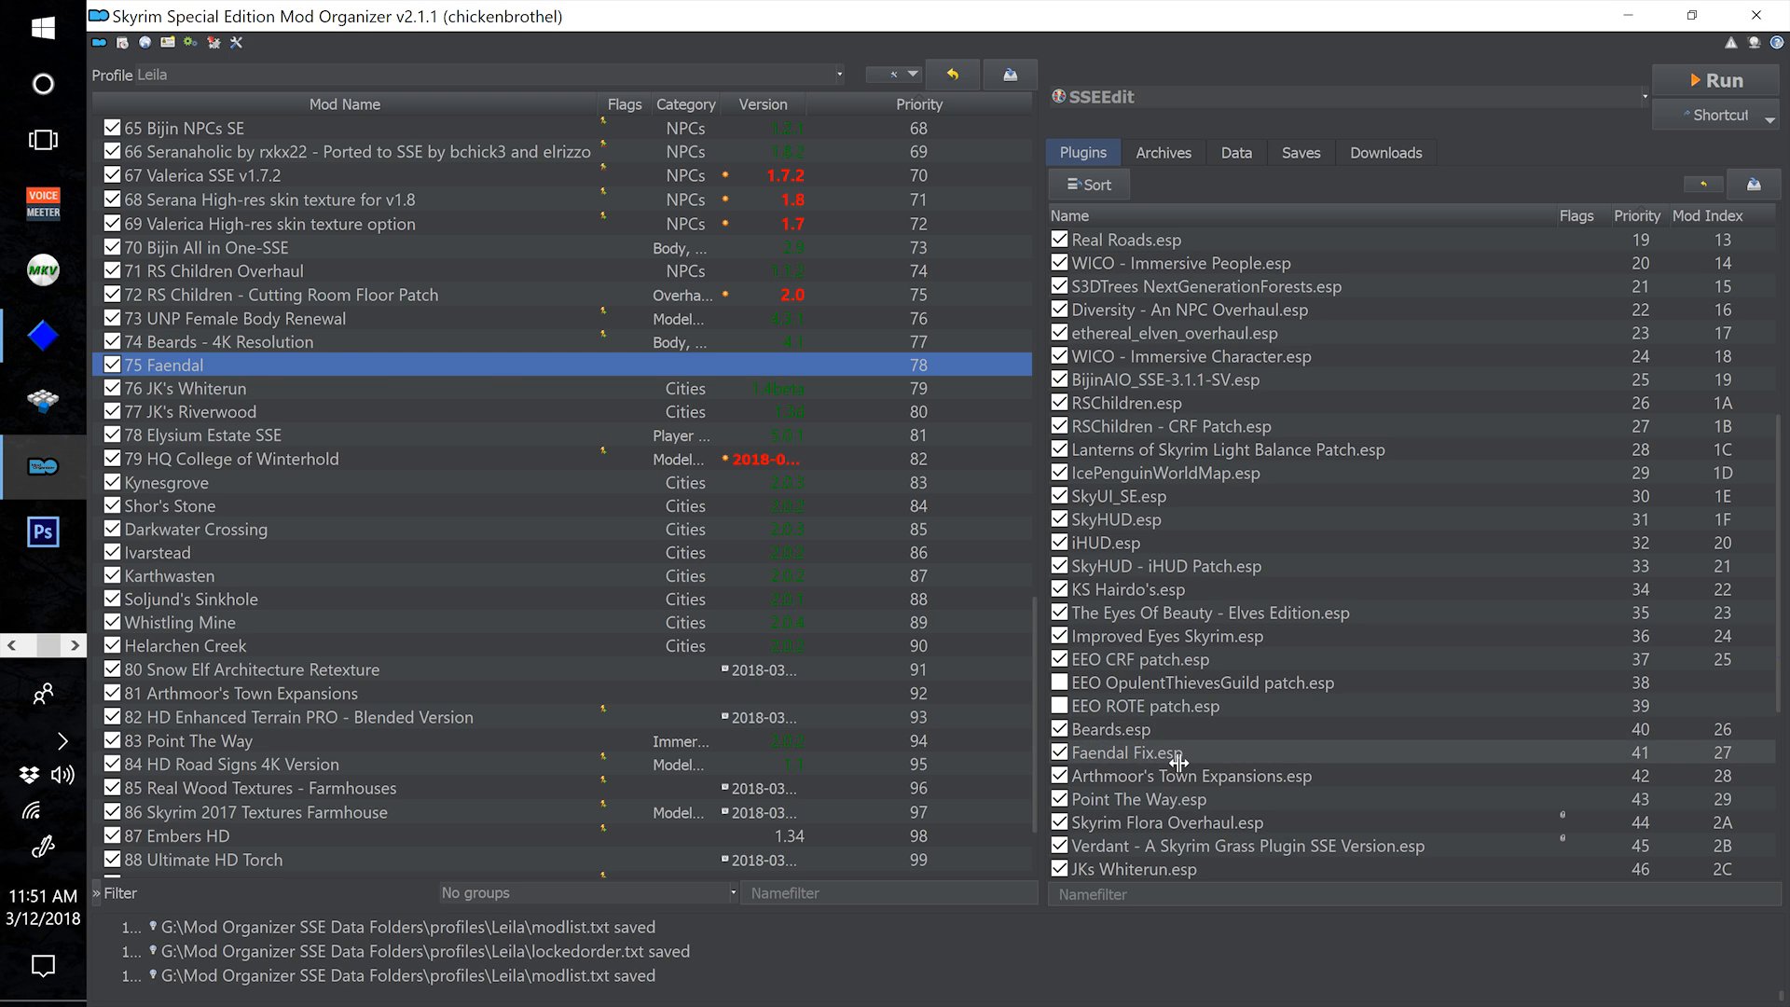
Match the 75 Faendal mod to its Faendal Fix.esp plugin, keeping the mod's name as it is
{"action": "left_click", "coordinate": [210, 364]}
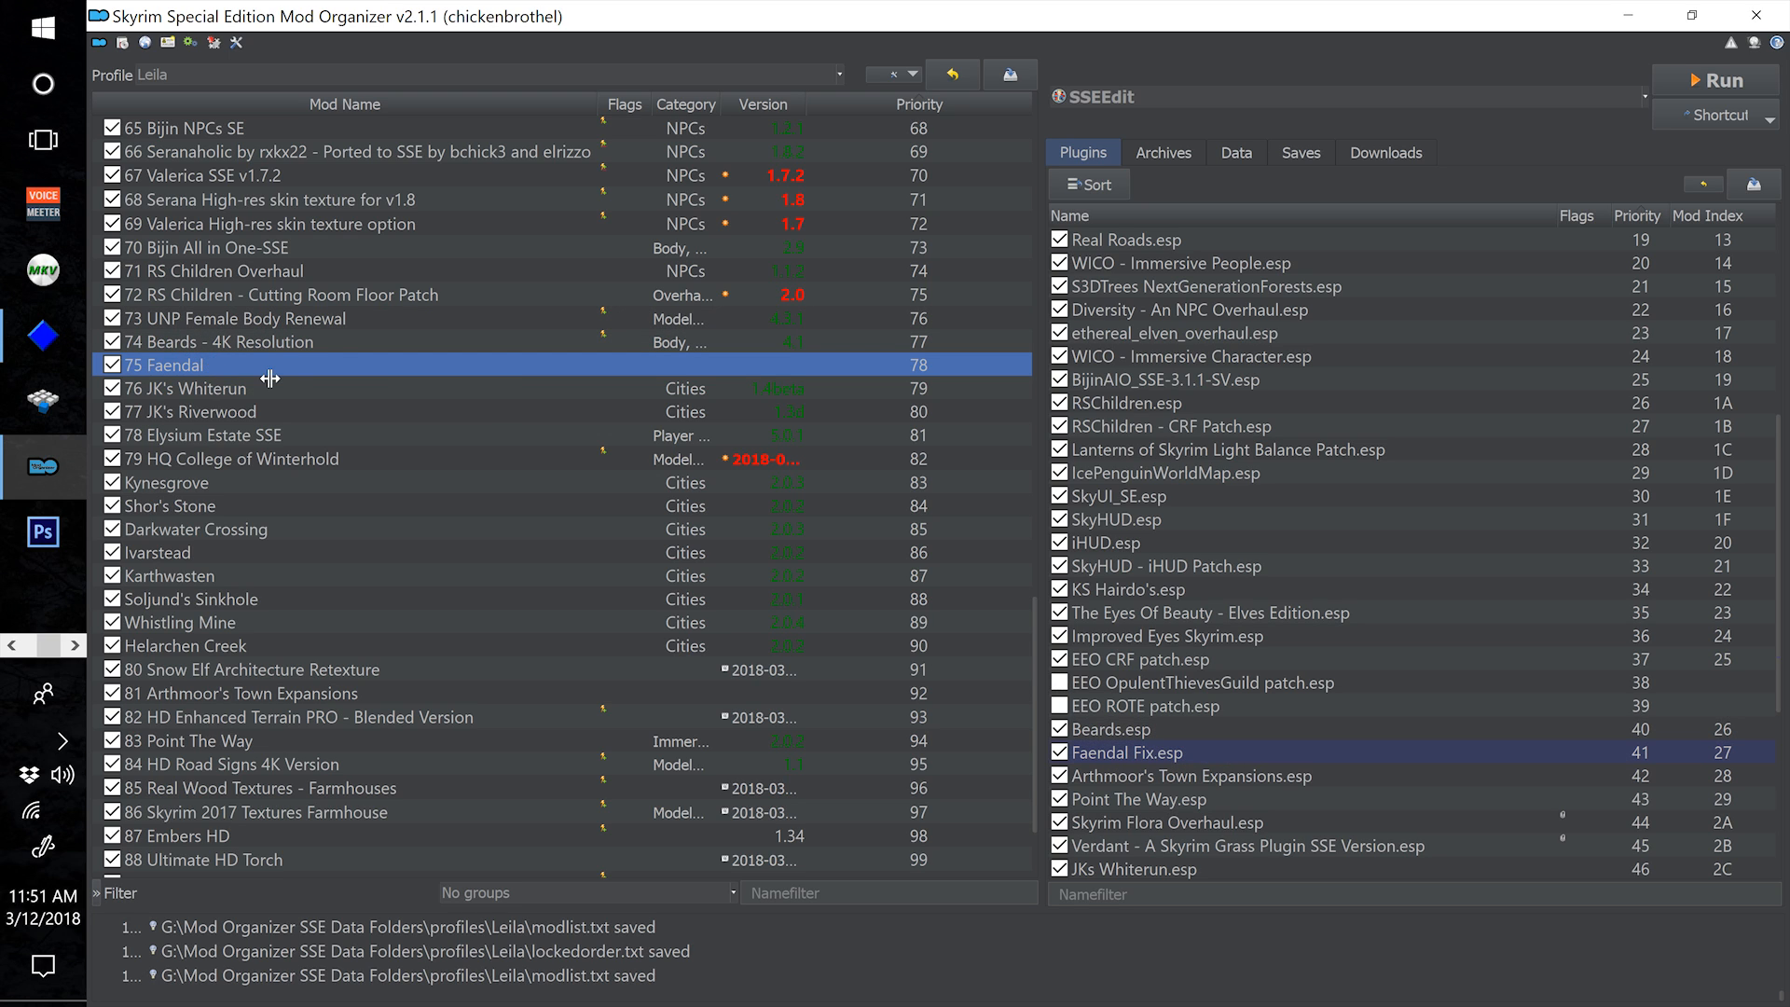
{"action": "key", "text": "Escape"}
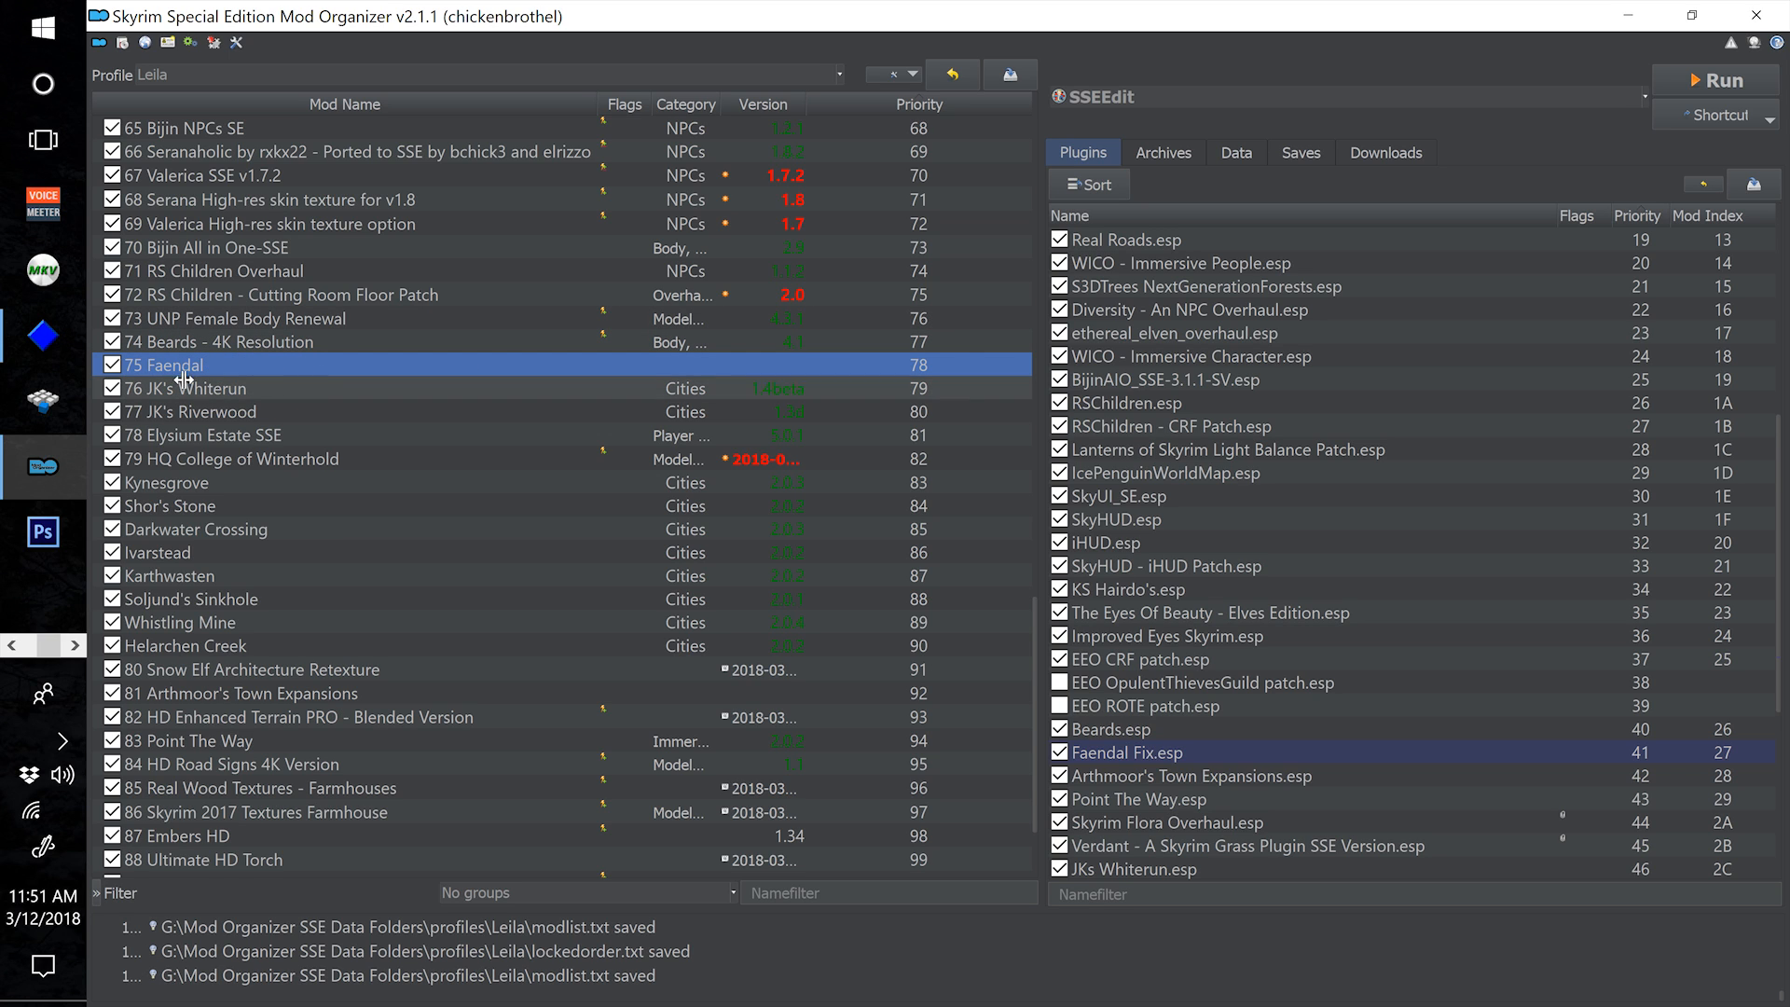
{"action": "left_click", "coordinate": [297, 370]}
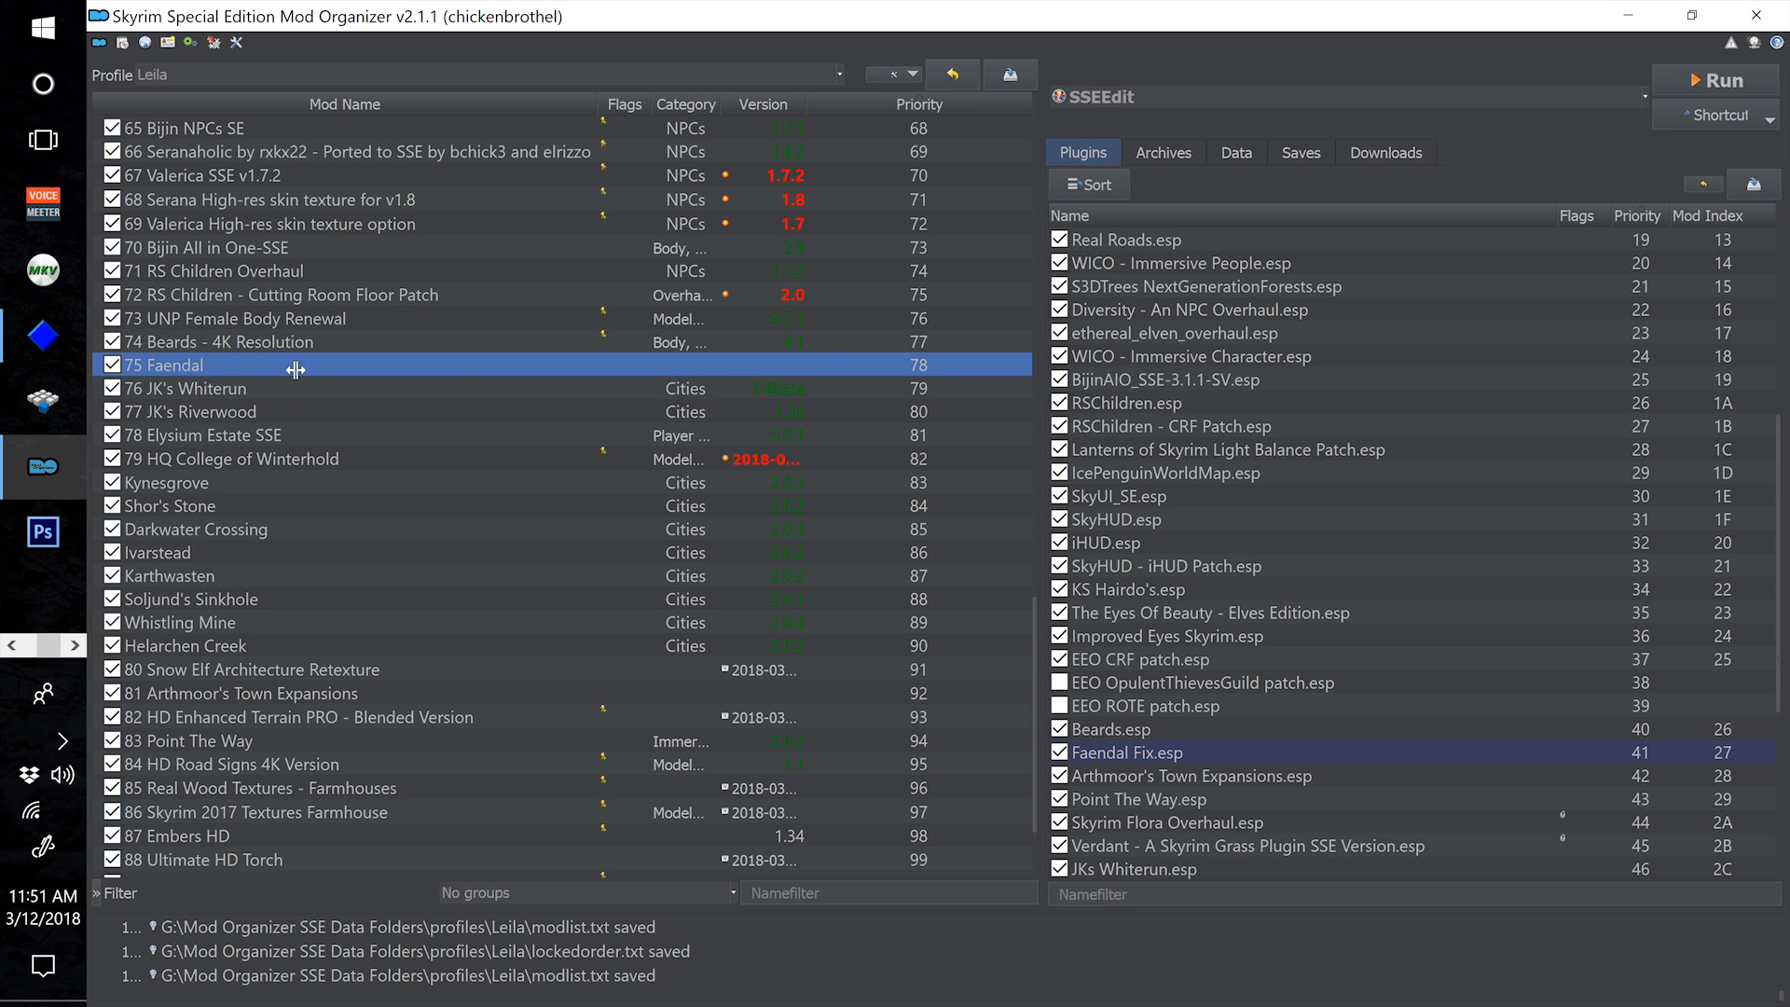
{"action": "left_click", "coordinate": [1176, 753]}
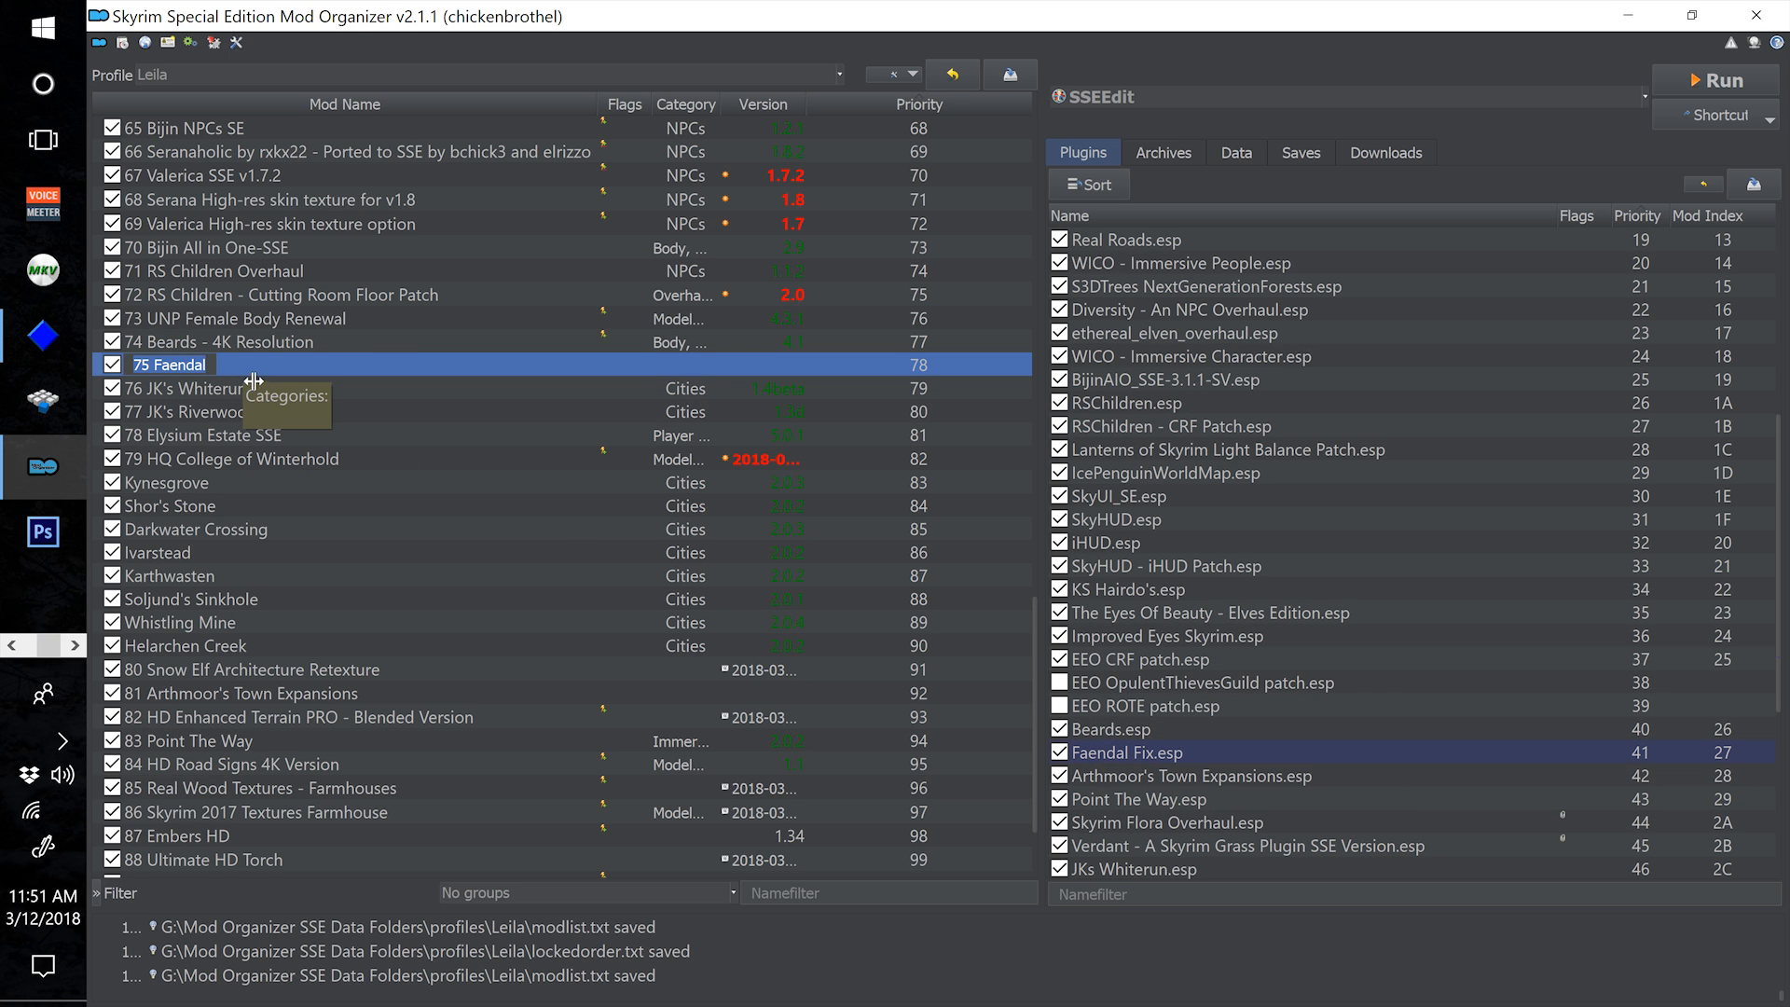
{"action": "left_click", "coordinate": [258, 373]}
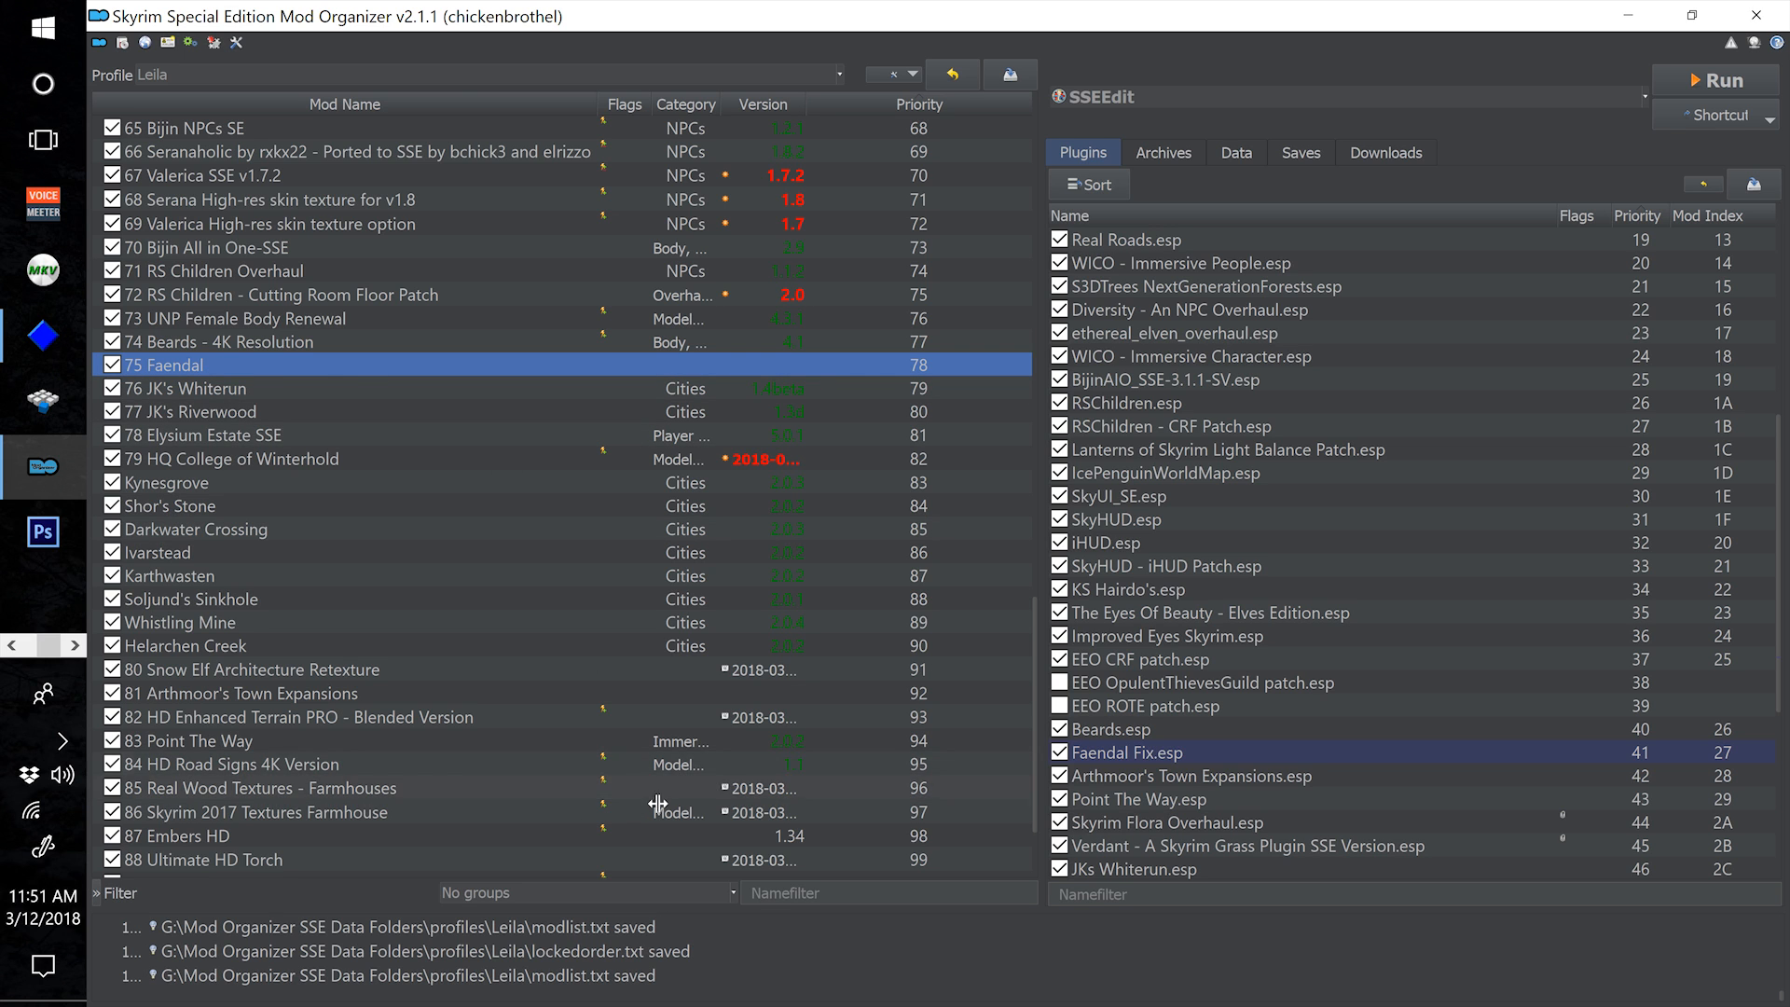
Check the origin and enabled masters of Faendal Fix.esp against those of Diversity - An NPC Overhaul.esp and the neighbouring plugins
{"action": "scroll", "coordinate": [593, 690], "scroll_direction": "down", "scroll_amount": 2}
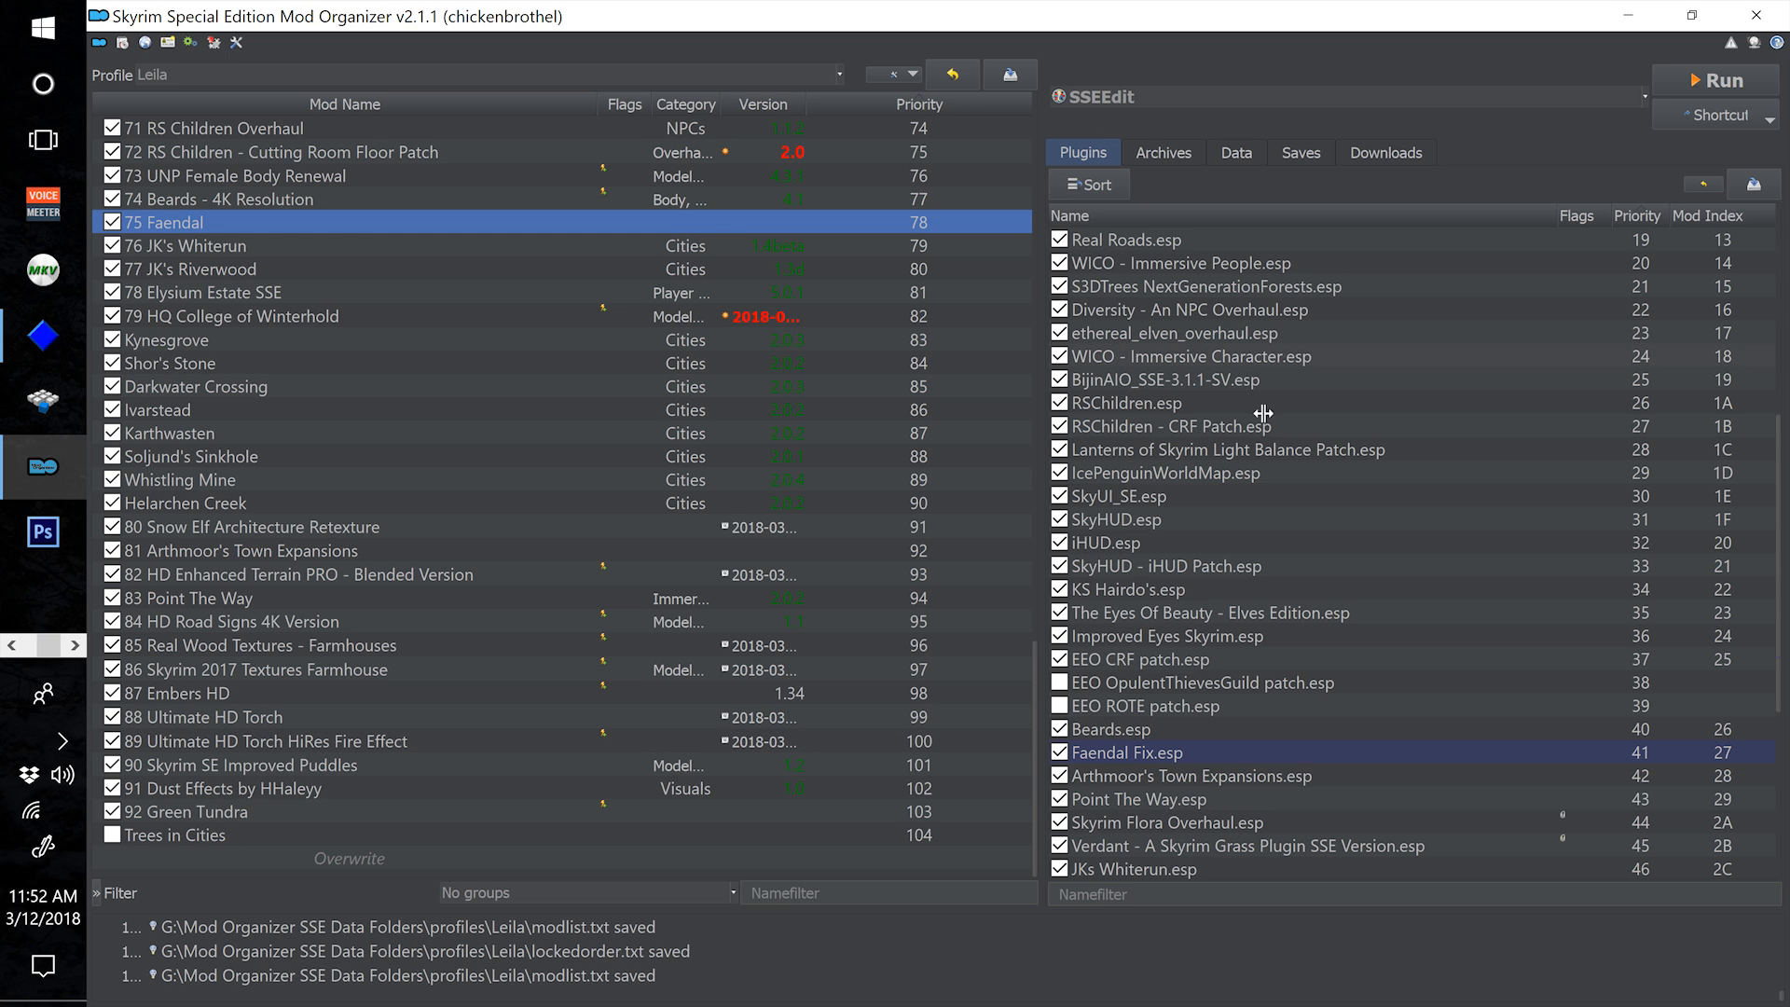
{"action": "left_click_drag", "start_coordinate": [1211, 483], "coordinate": [1246, 344]}
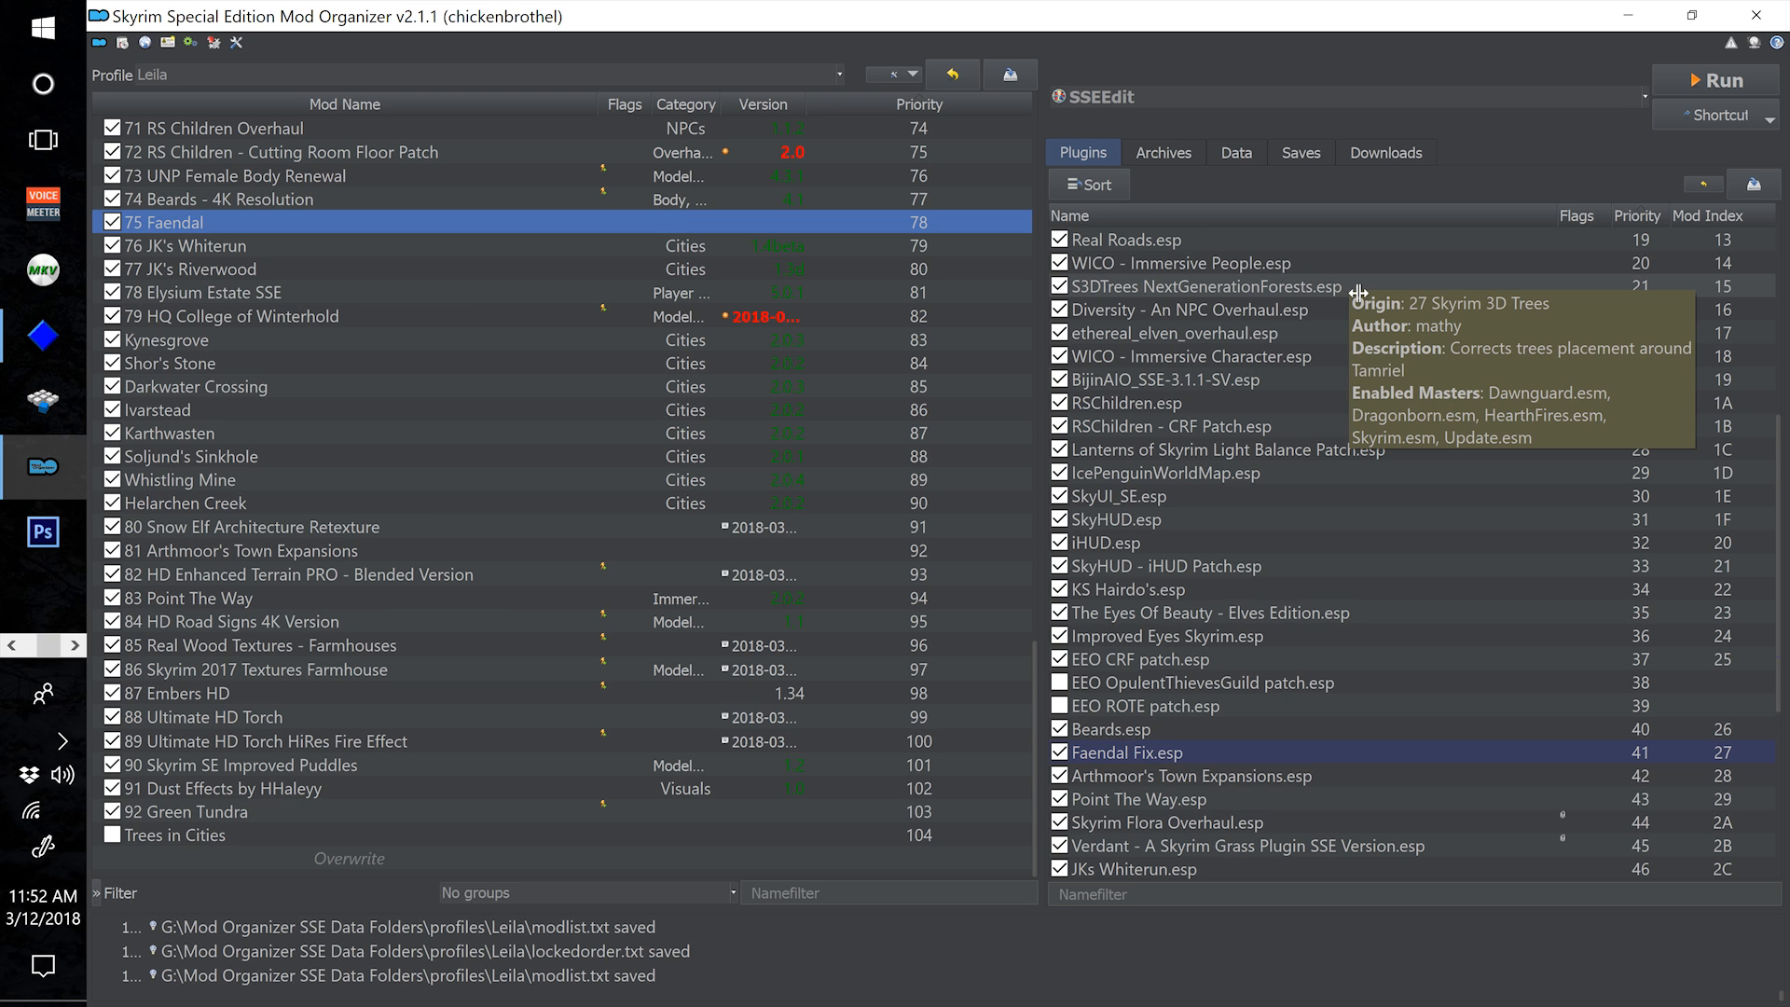
{"action": "left_click", "coordinate": [1296, 752]}
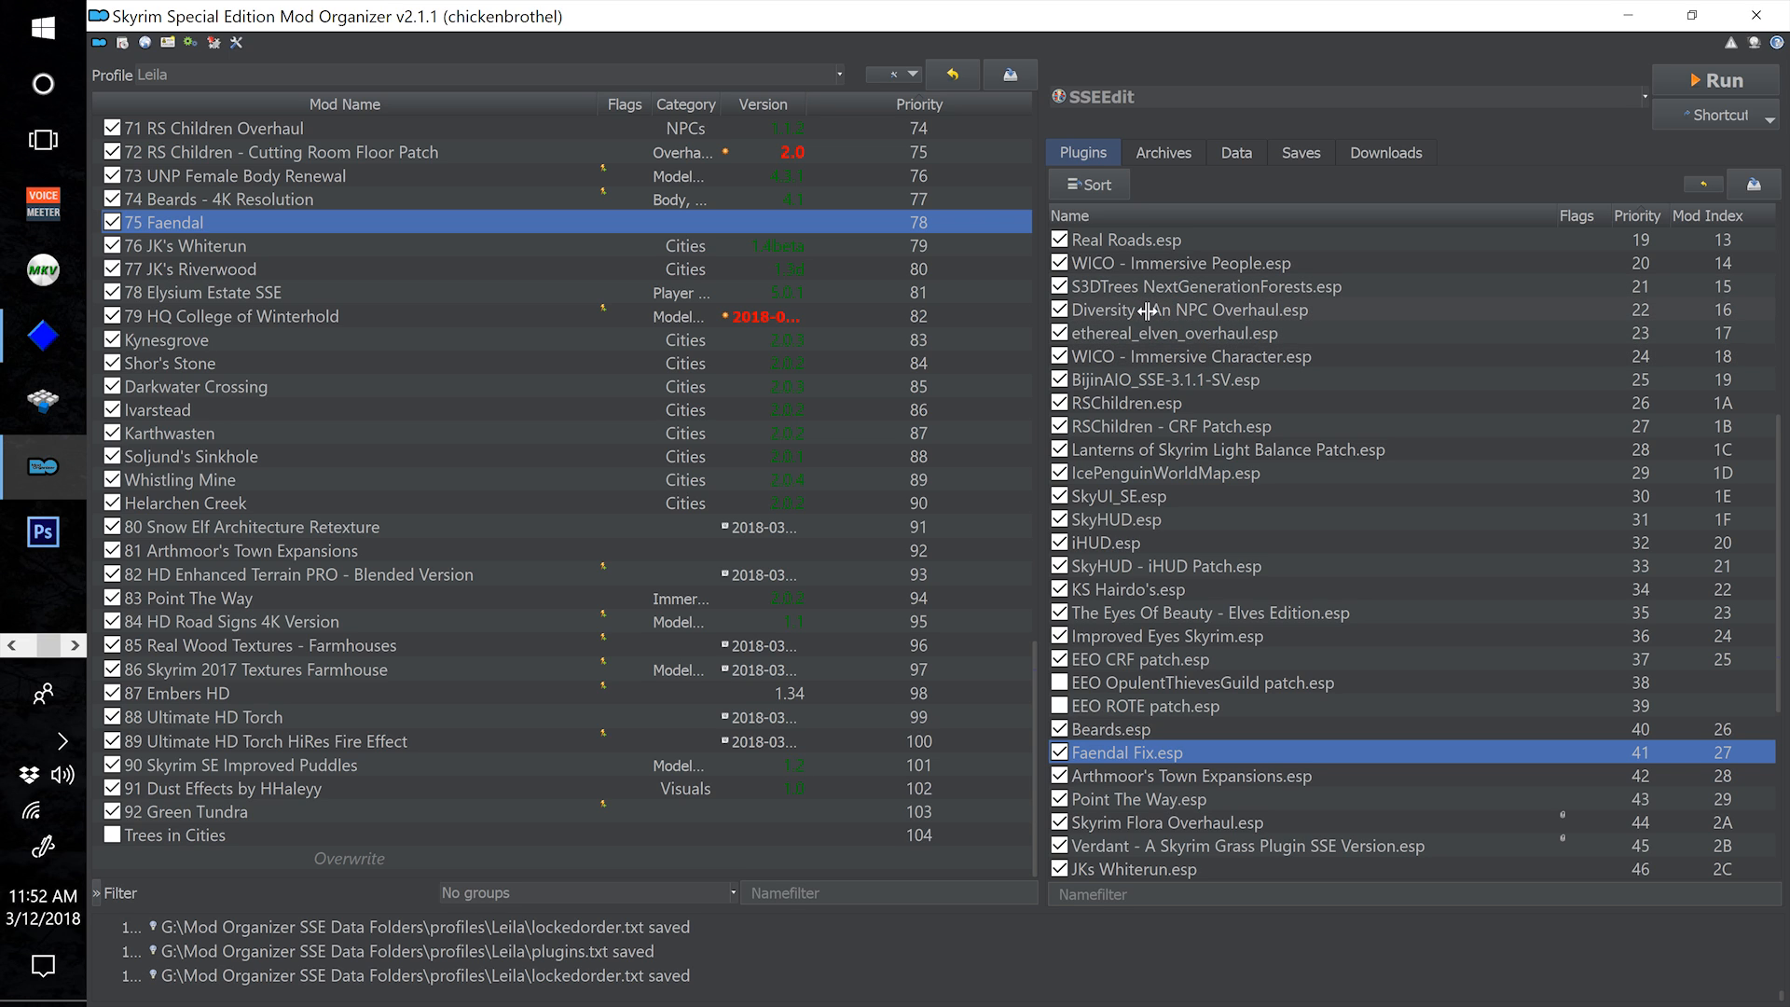
{"action": "mouse_move", "coordinate": [1197, 332]}
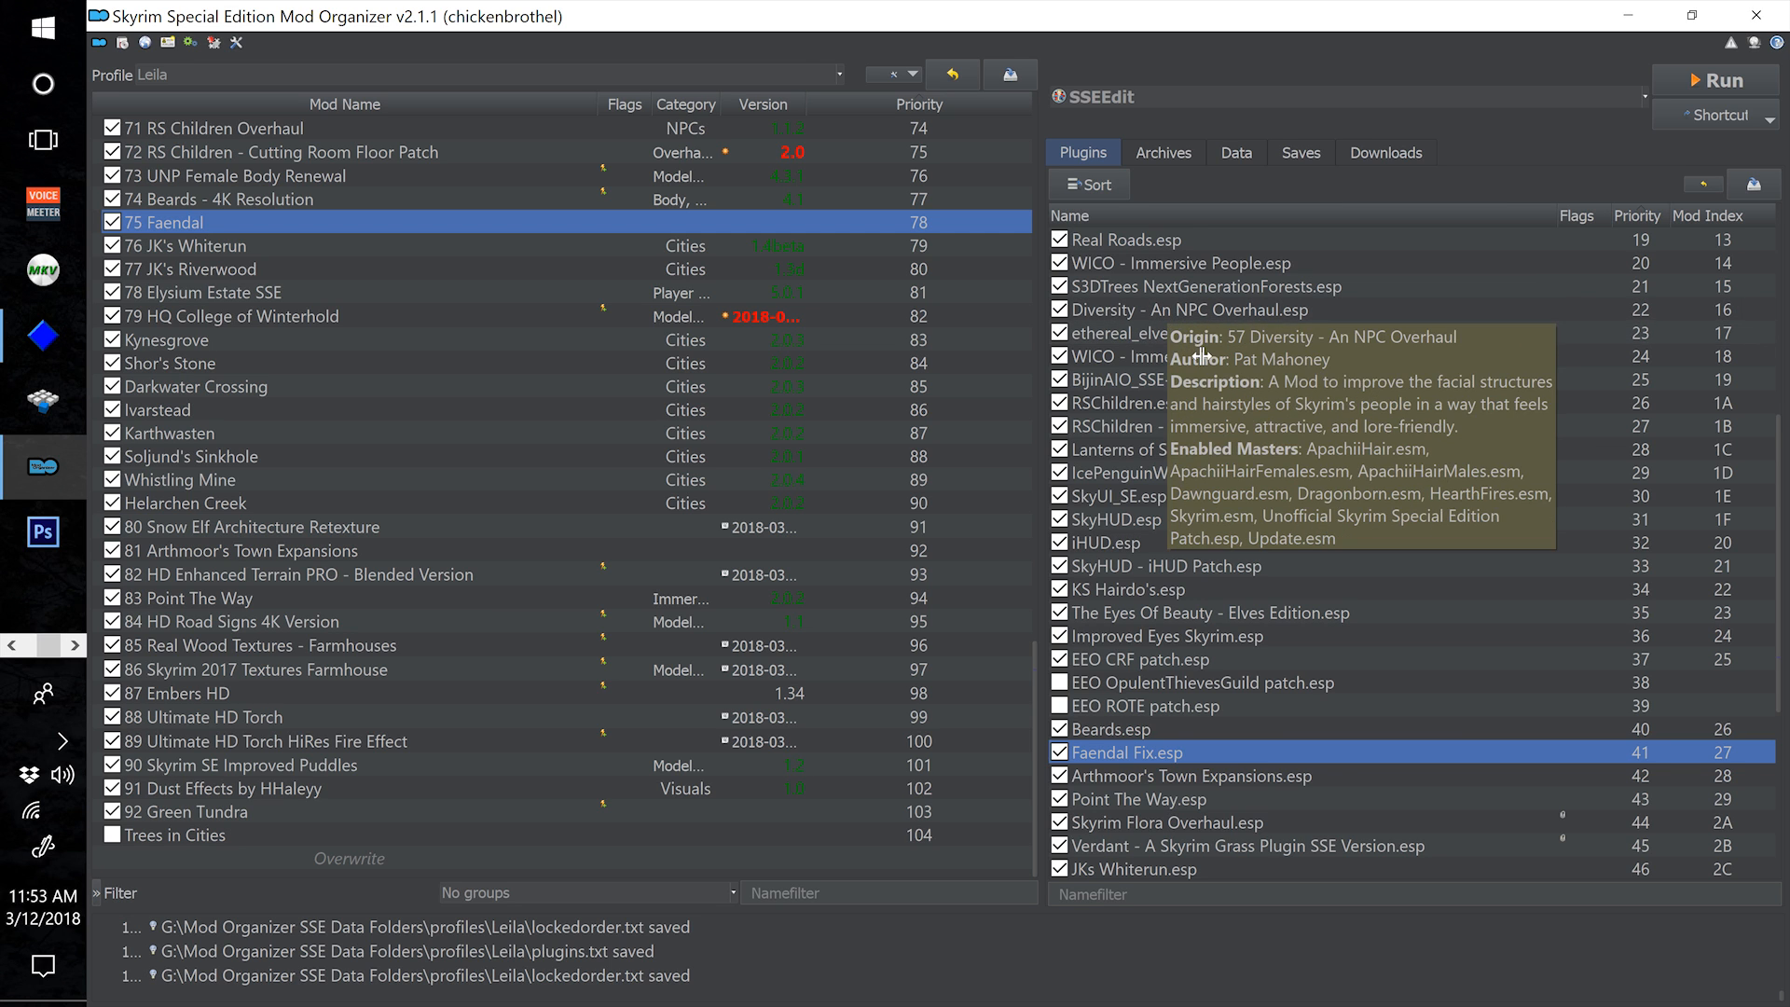
{"action": "mouse_move", "coordinate": [1131, 315]}
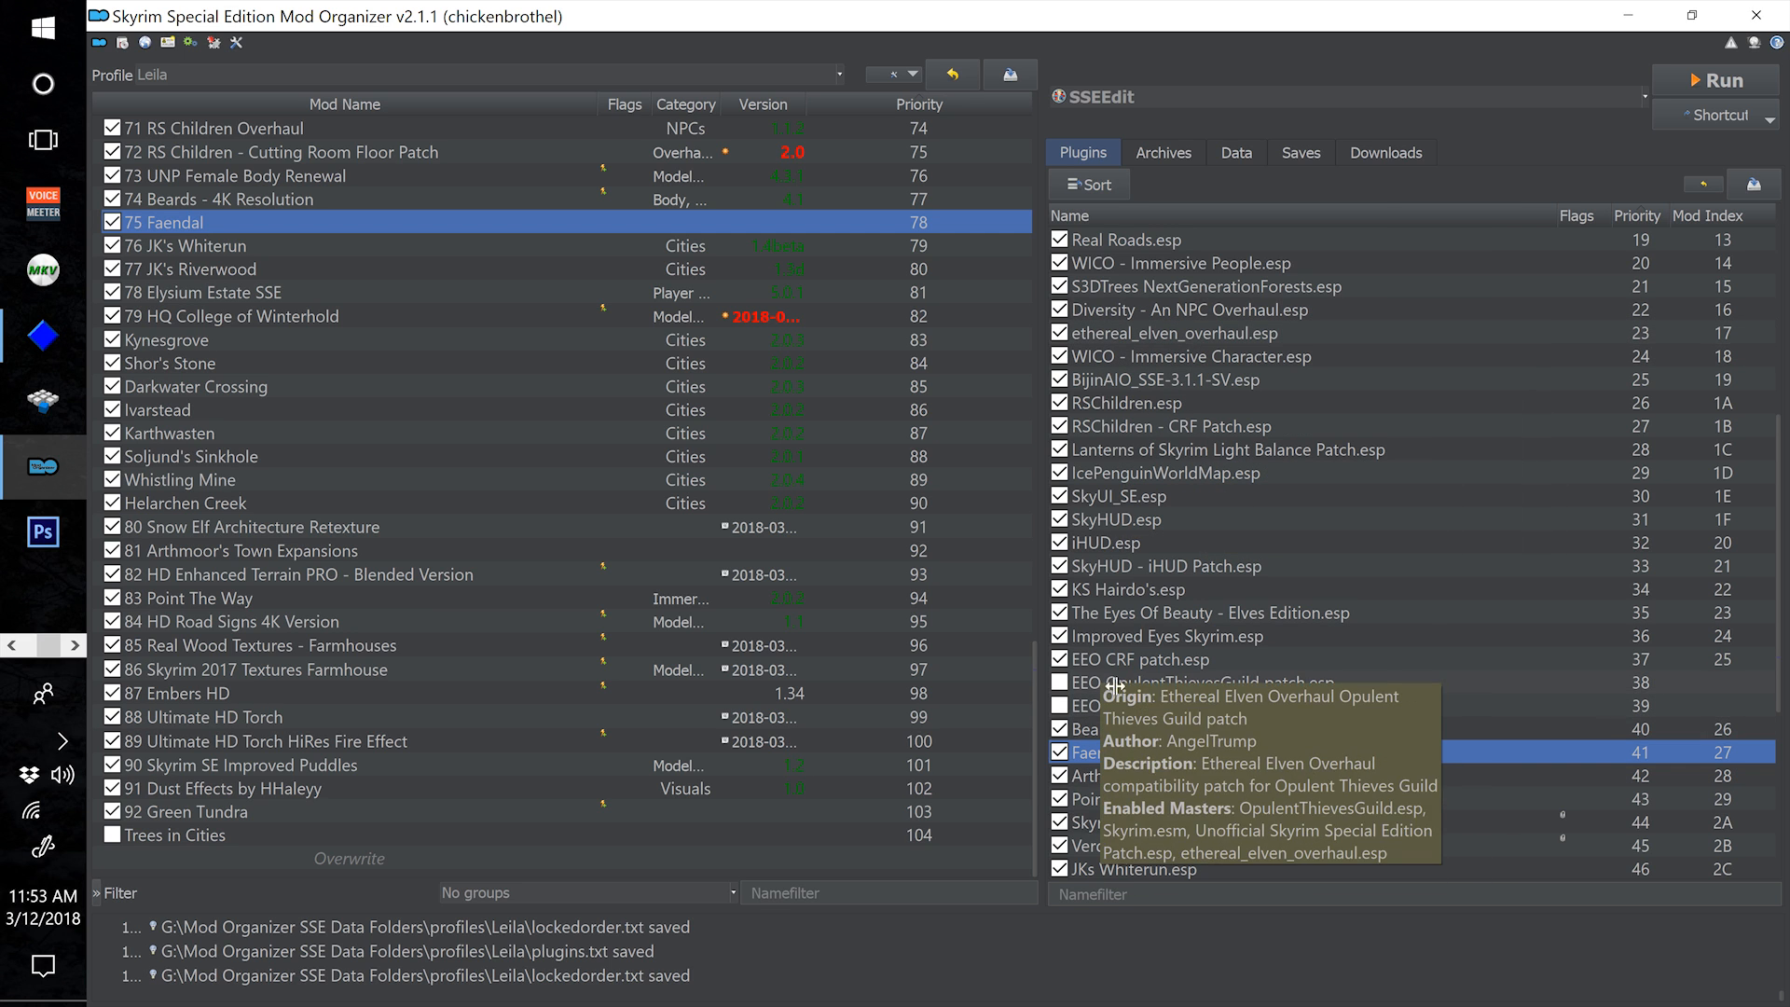
{"action": "mouse_move", "coordinate": [1202, 756]}
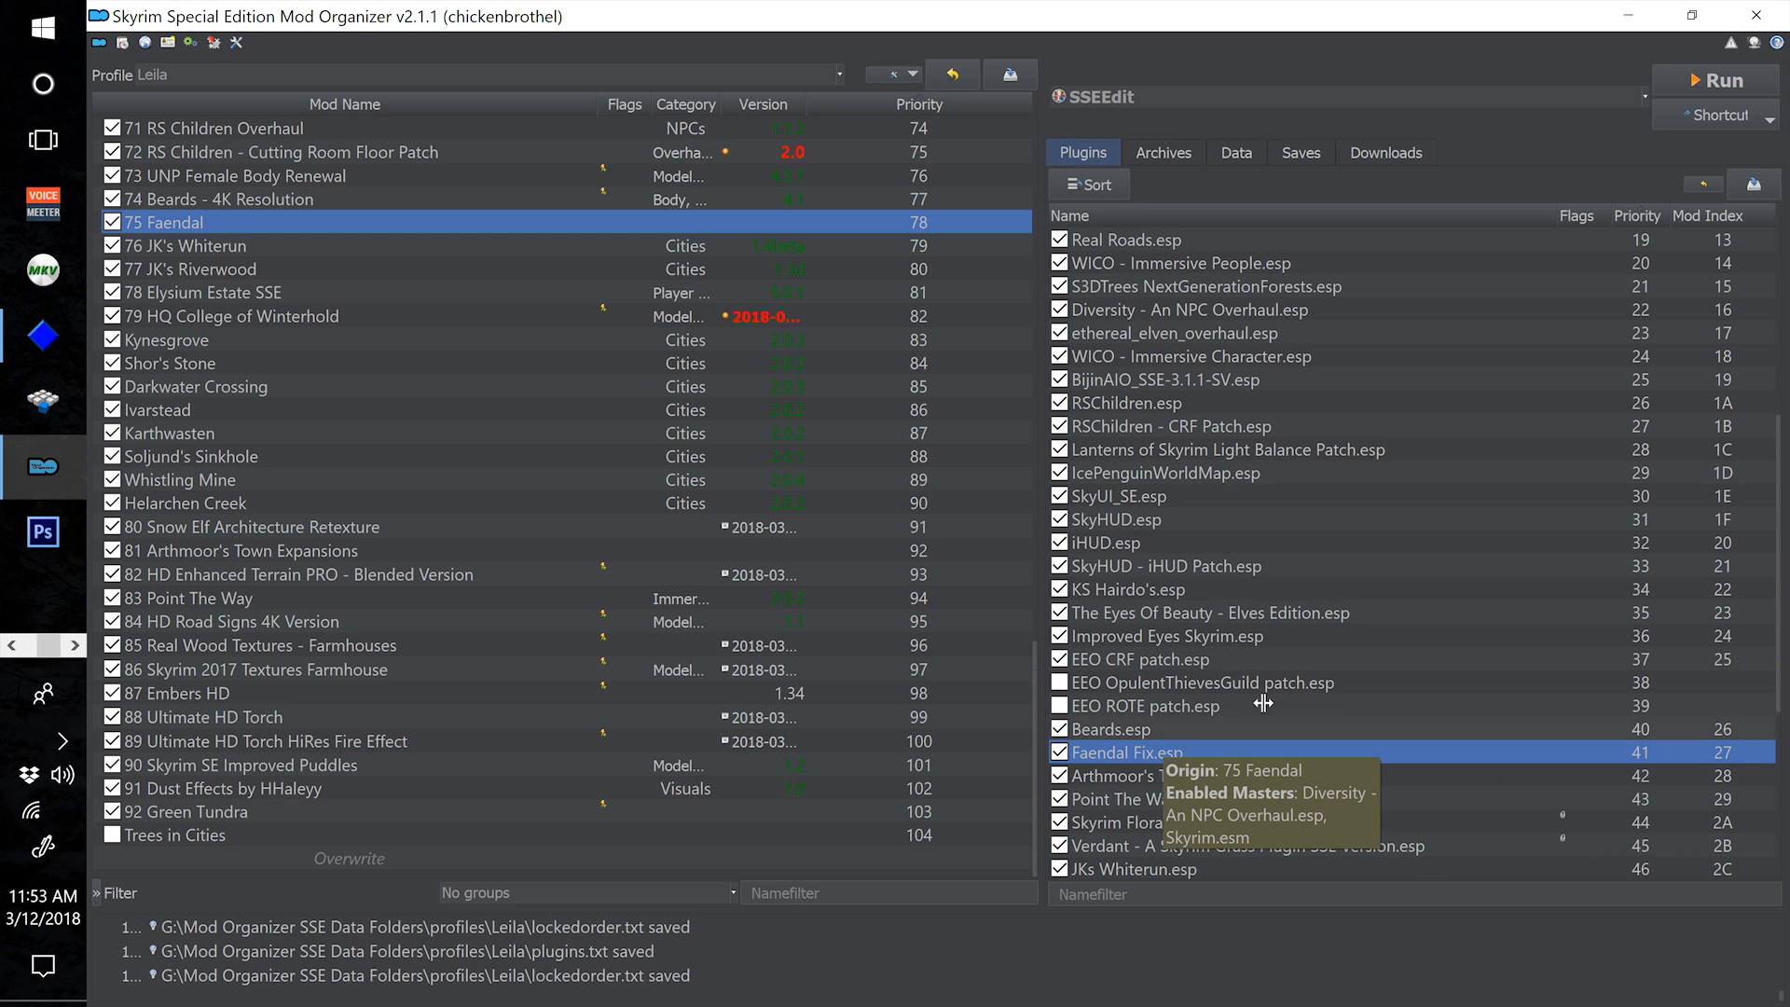
{"action": "mouse_move", "coordinate": [1130, 367]}
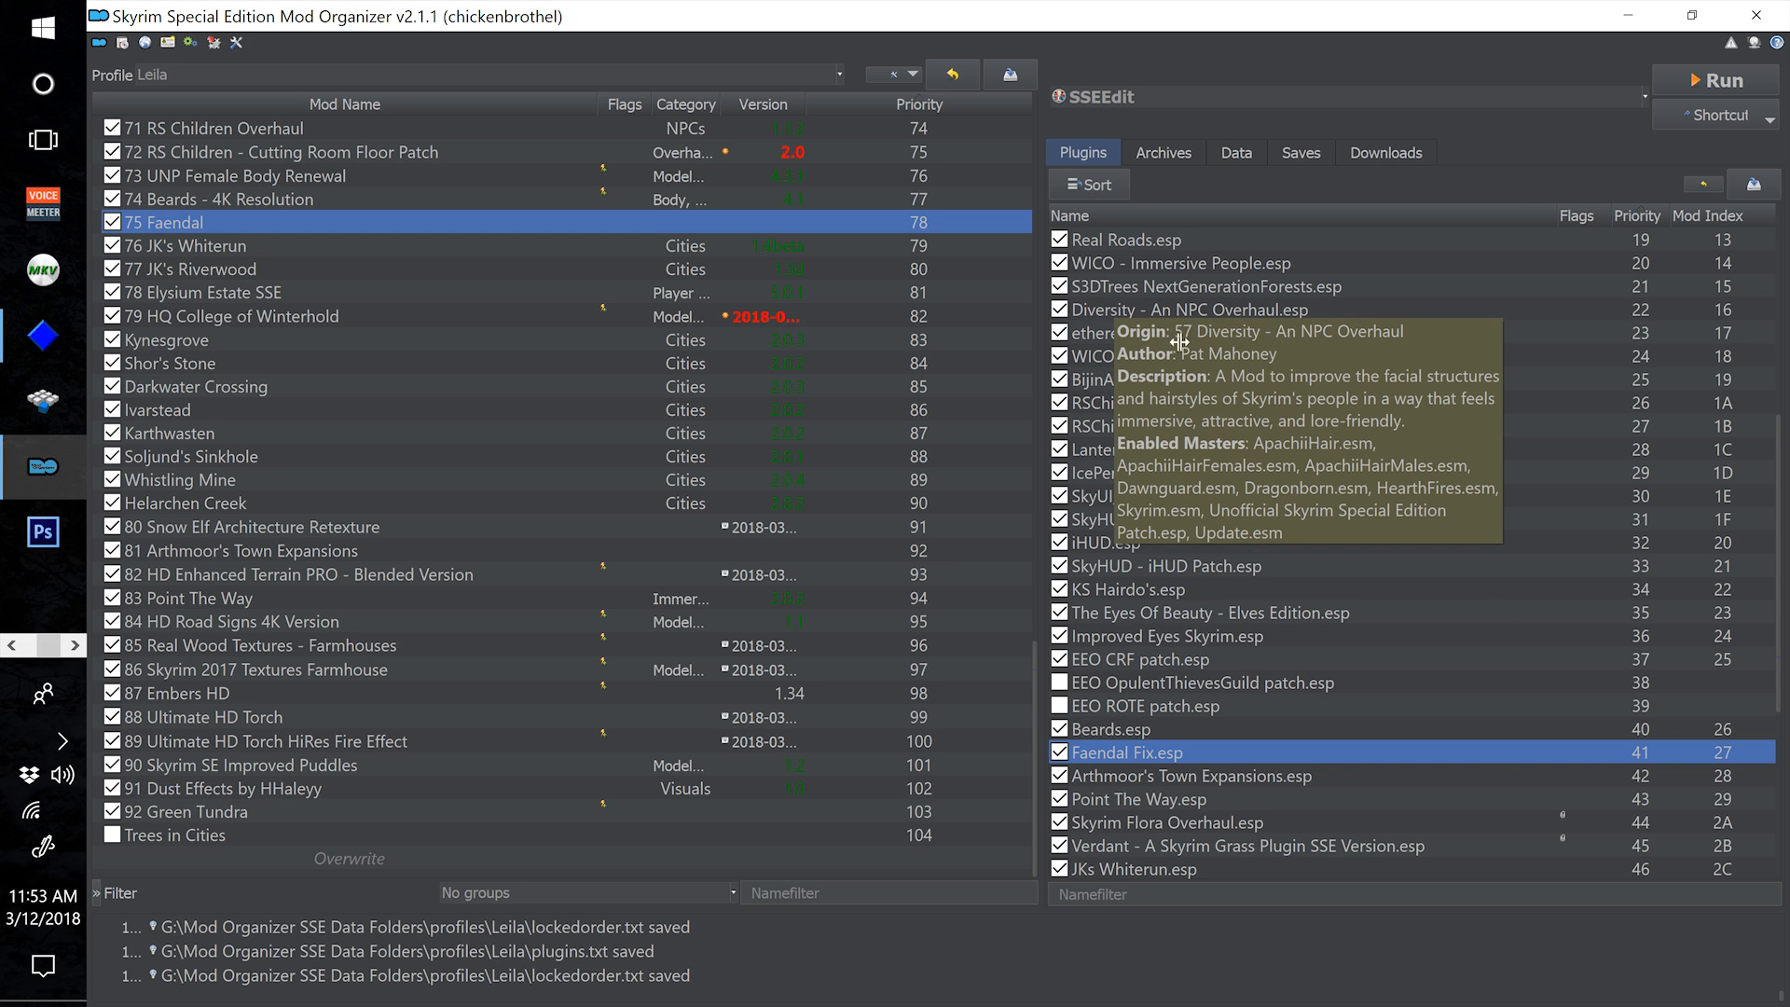
{"action": "mouse_move", "coordinate": [1360, 515]}
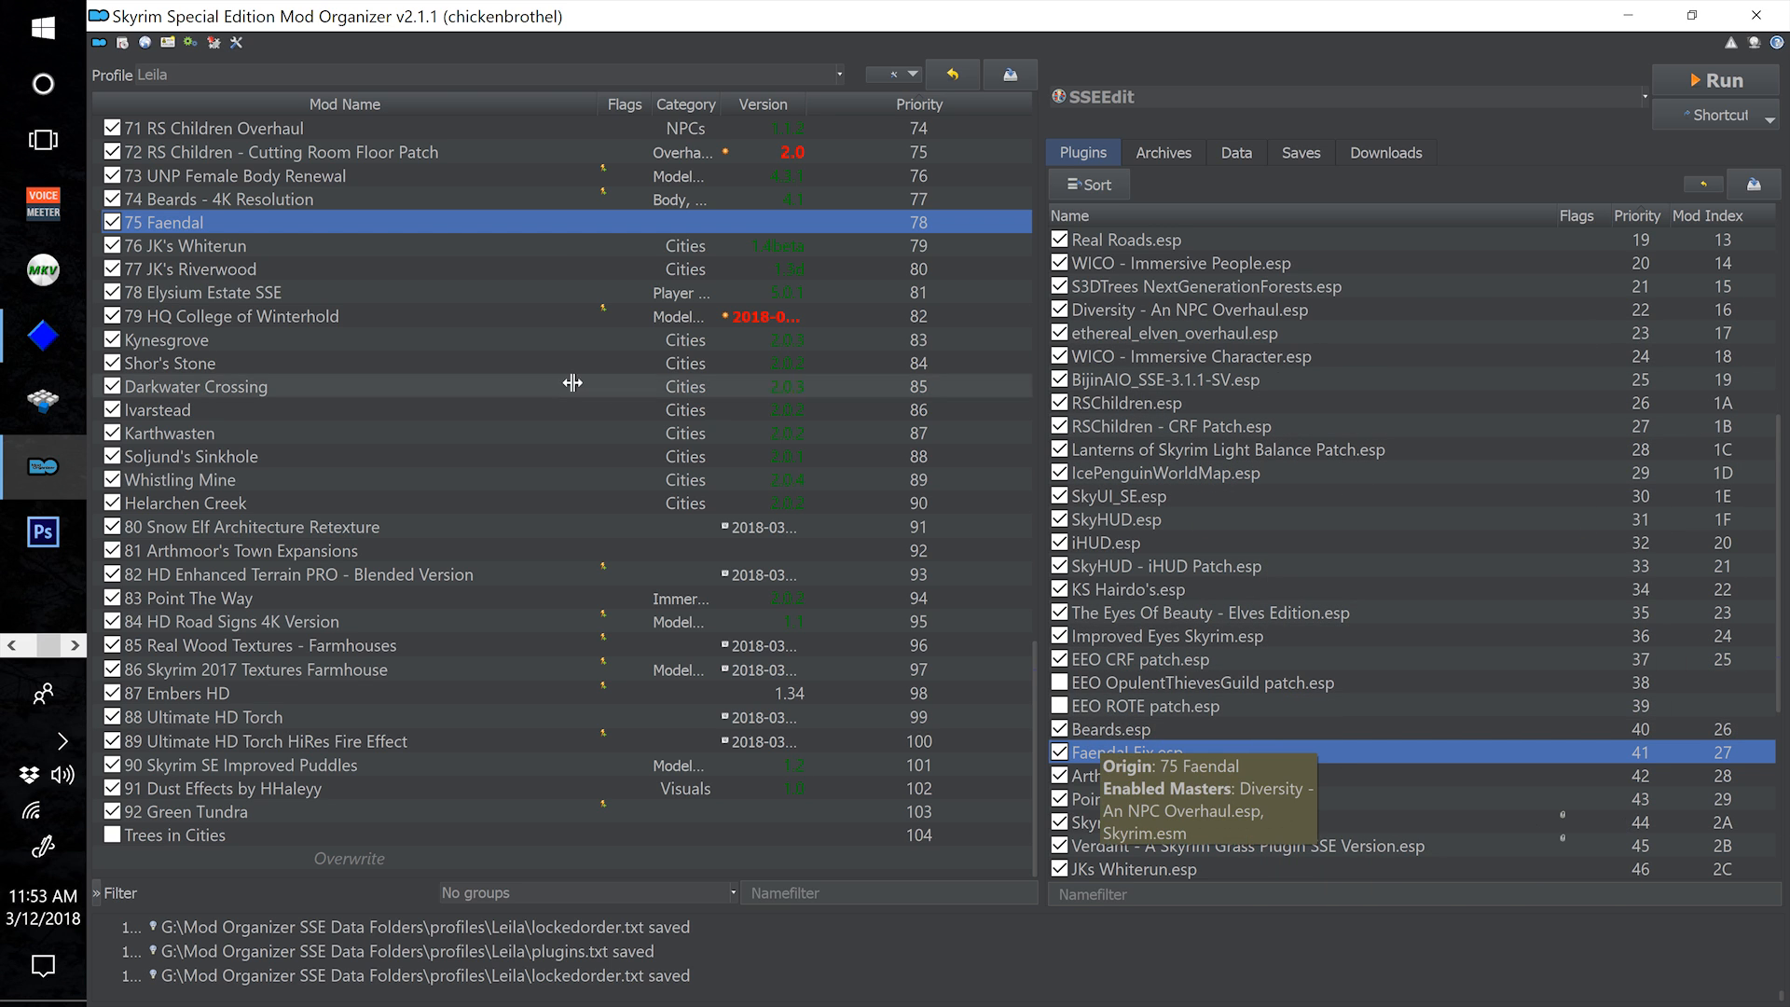
{"action": "mouse_move", "coordinate": [1129, 766]}
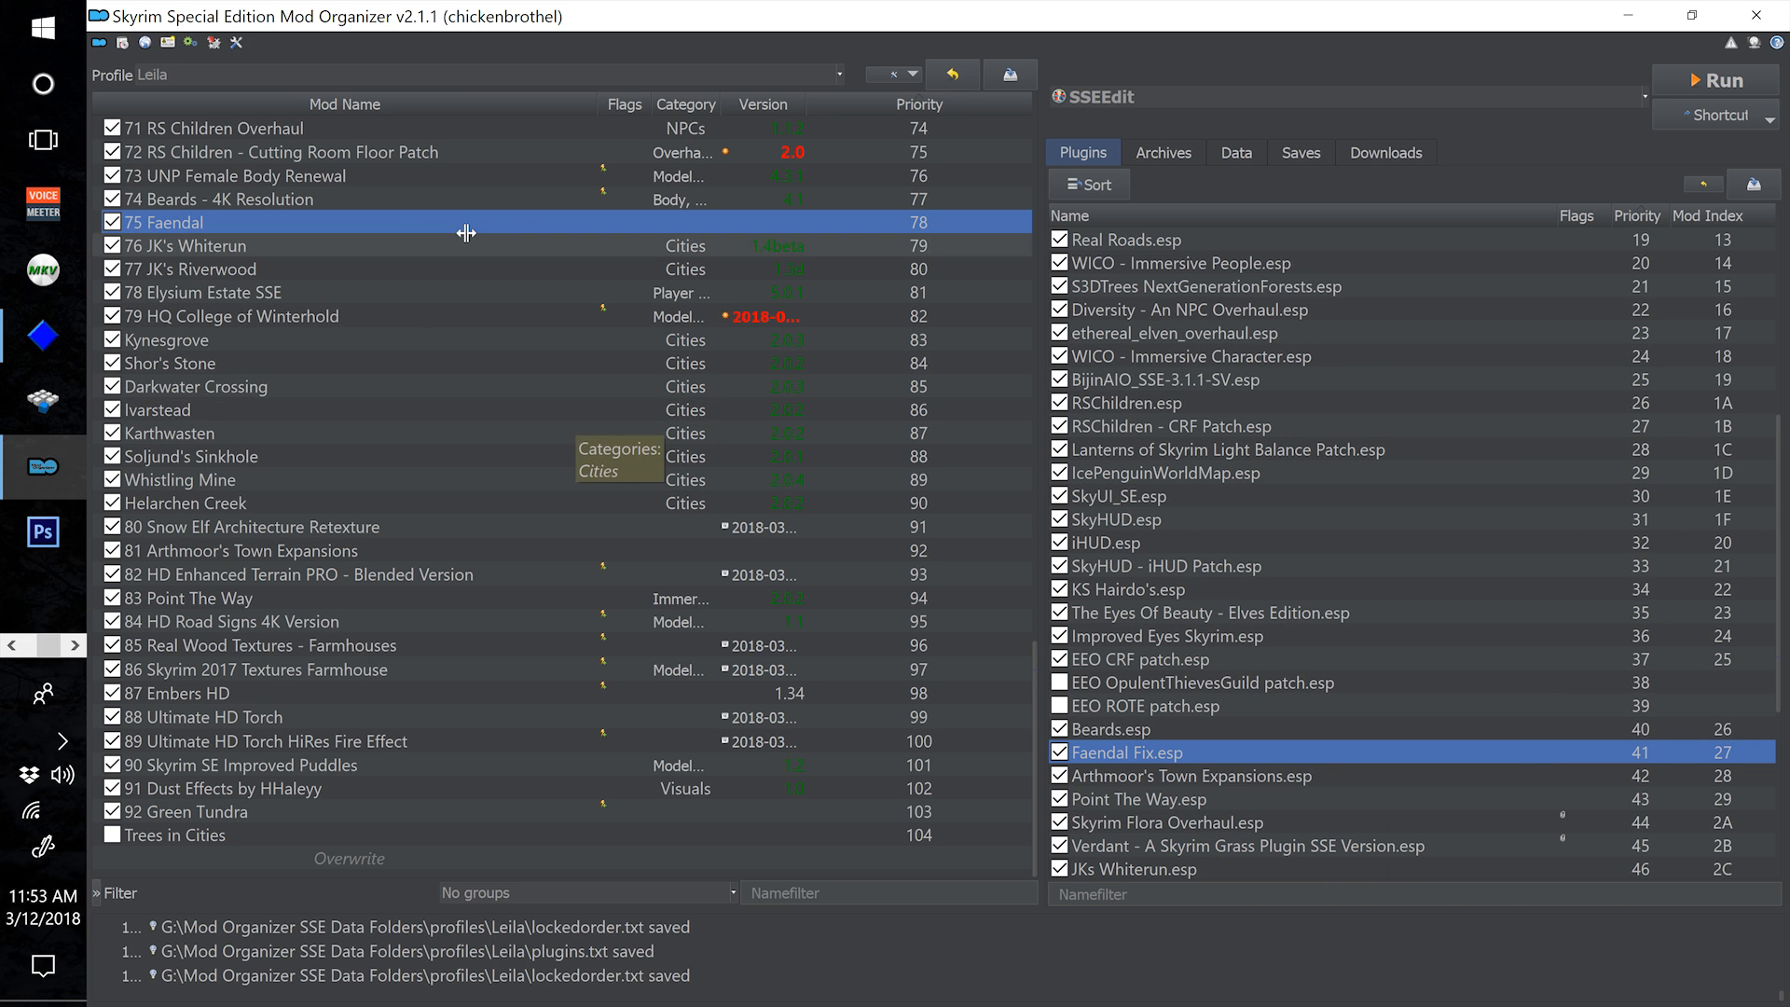